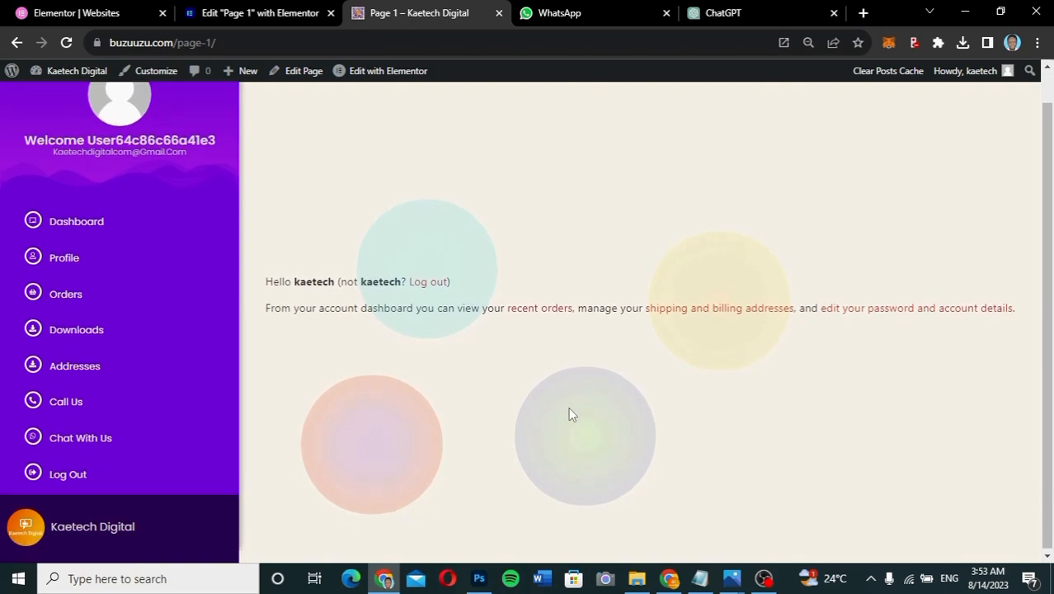
- Scroll over the purple My Account dashboard, then open the Profile section from the sidebar
scroll(568, 408, "up", 1)
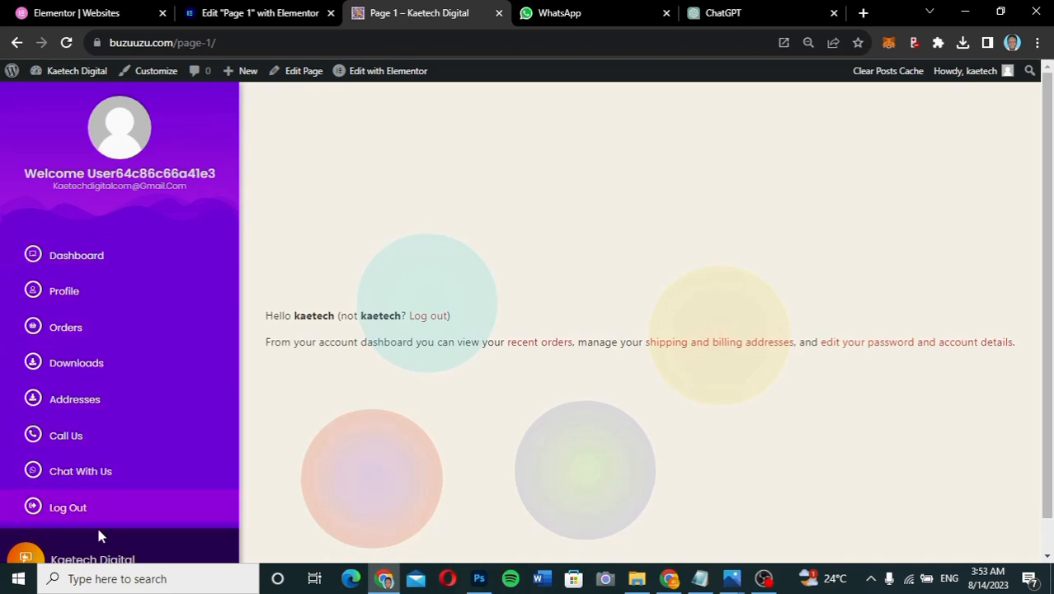
scroll(302, 467, "down", 1)
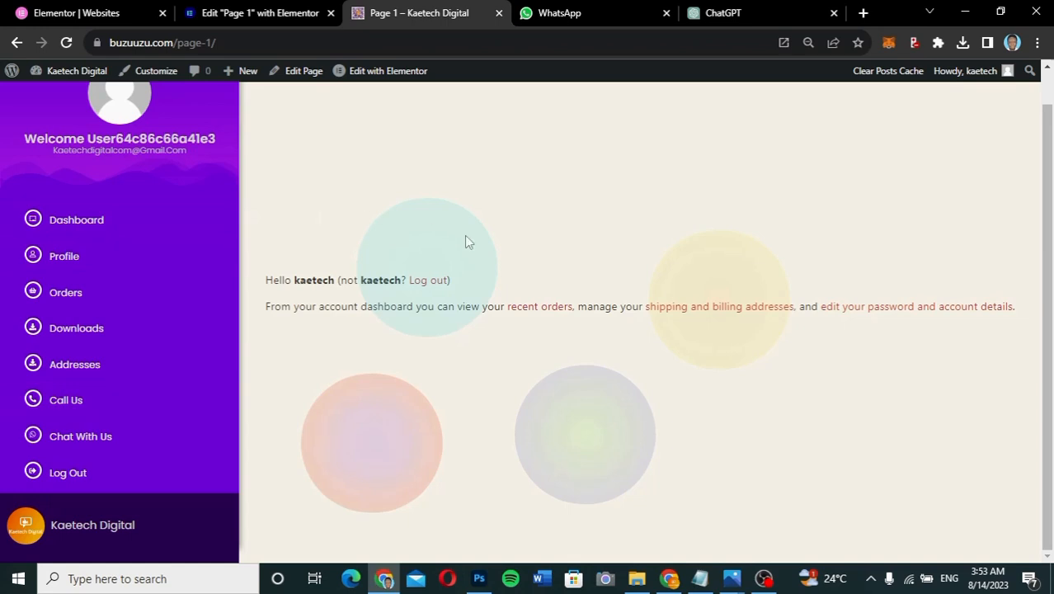
scroll(465, 241, "up", 1)
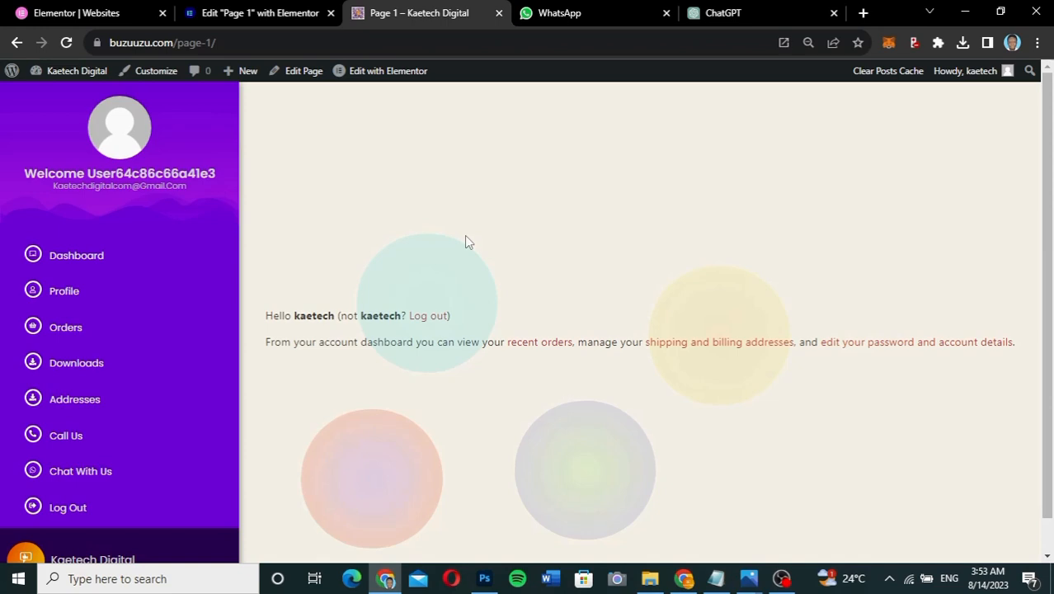
left_click(77, 295)
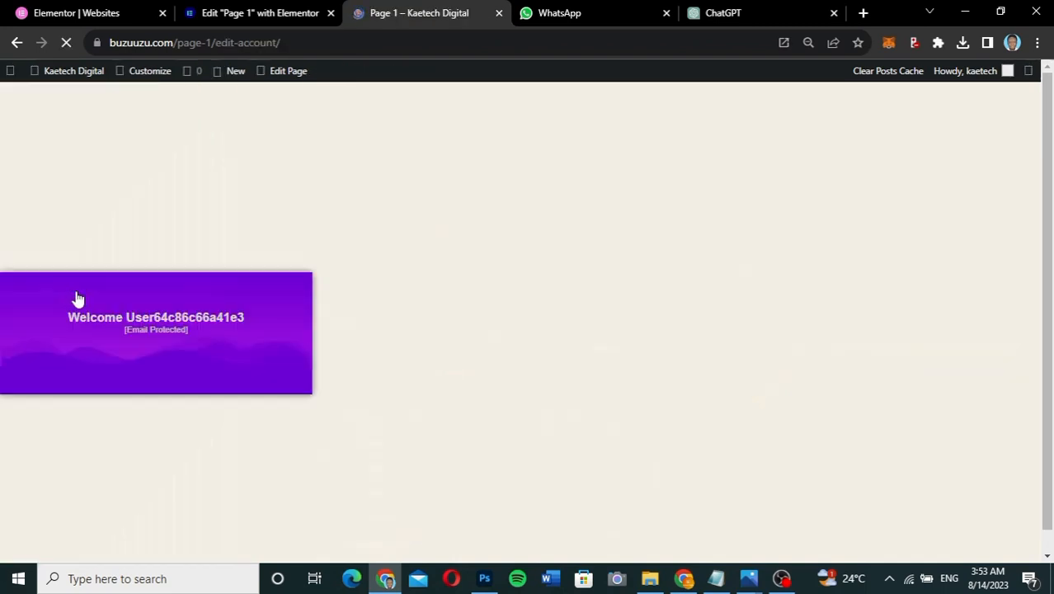
- Look over the edit-account form, then view the empty Orders and Downloads sections
scroll(776, 333, "down", 1)
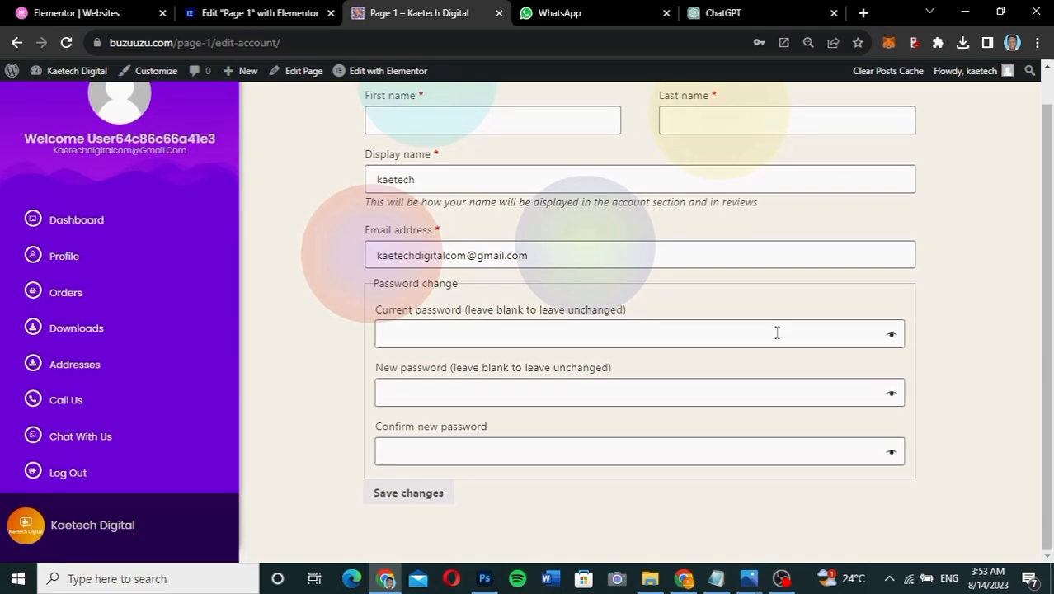
scroll(776, 332, "up", 1)
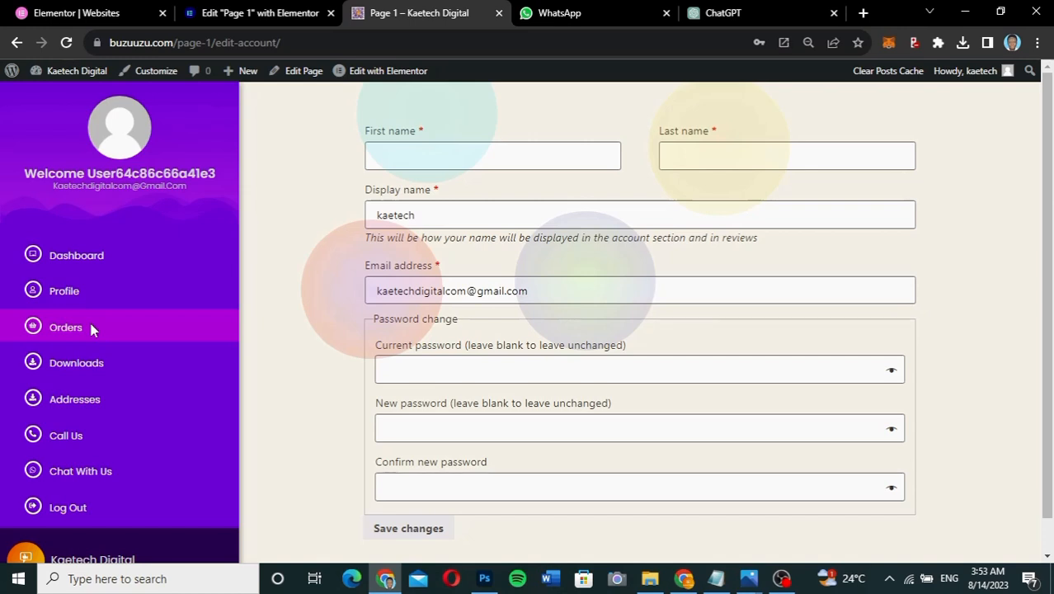
left_click(70, 328)
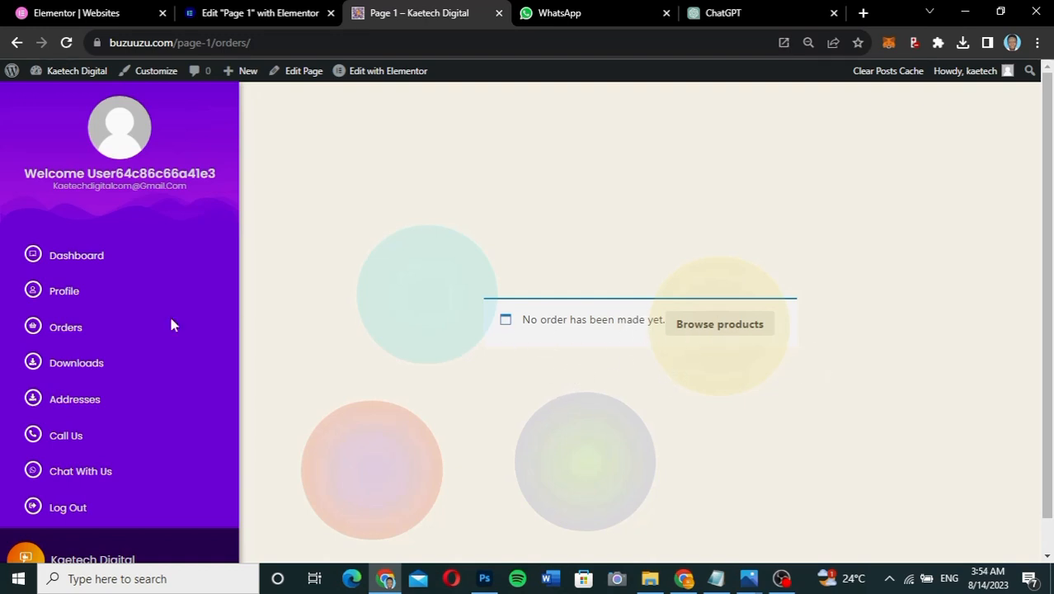
left_click(93, 373)
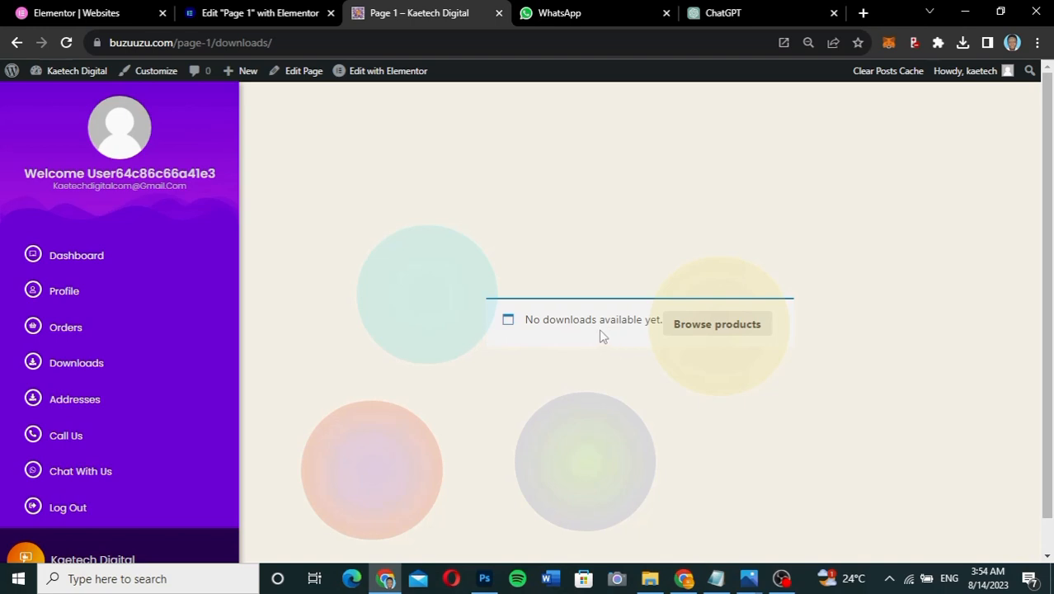
- Check the empty Addresses section, then switch to the Shop window listing Demo Product at $99.00
left_click(75, 403)
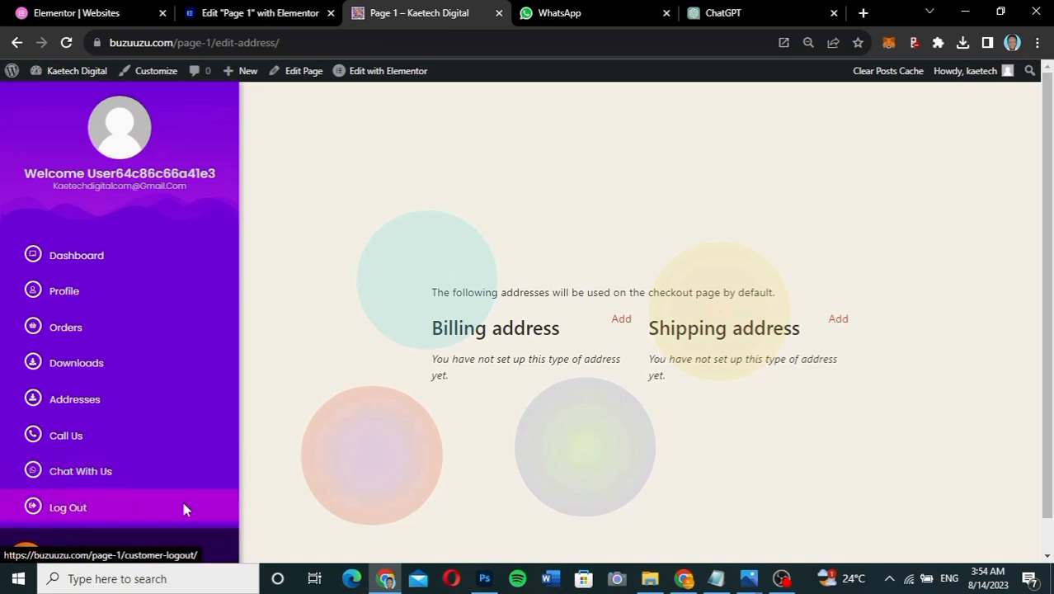
scroll(230, 521, "down", 2)
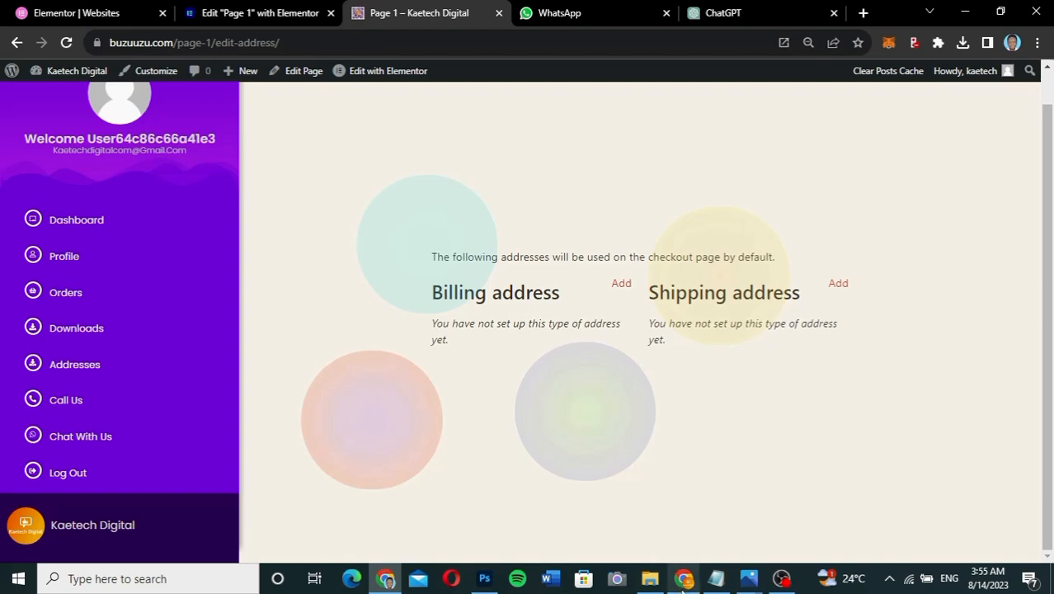
mouse_move(682, 578)
left_click(682, 515)
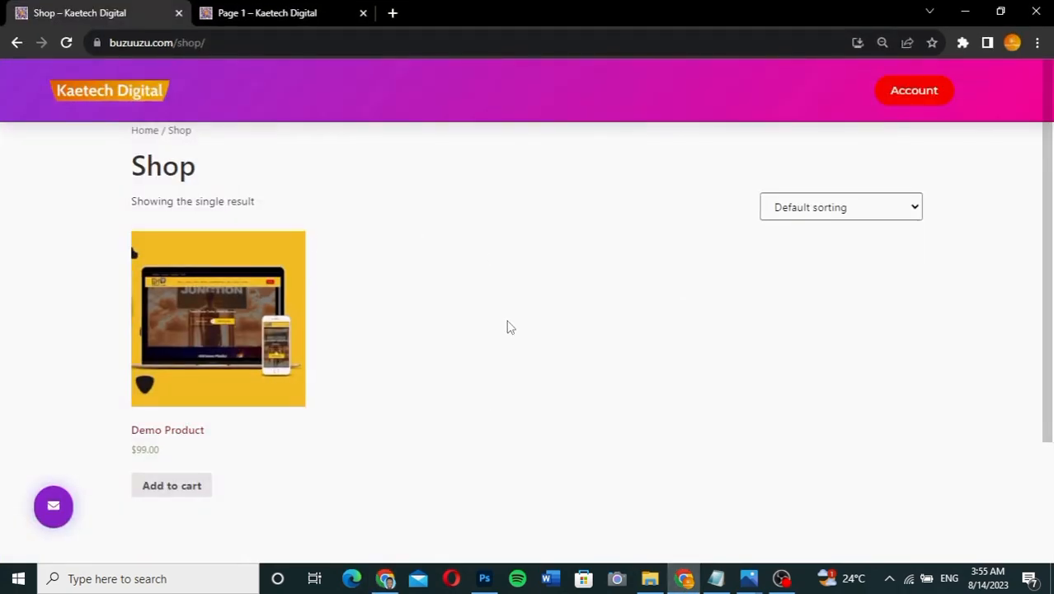
- Skim the Shop page, then go to the Account page's Login and Register forms
scroll(505, 325, "down", 2)
scroll(508, 327, "up", 2)
left_click(934, 95)
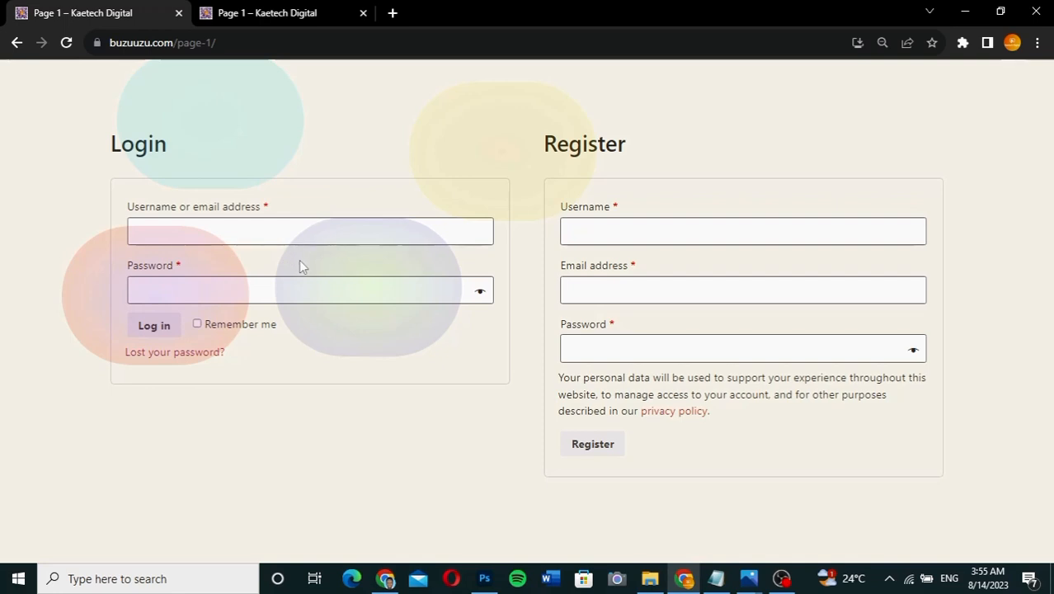
- Log in with the customer's credentials and dismiss Chrome's save-password prompt
left_click(154, 333)
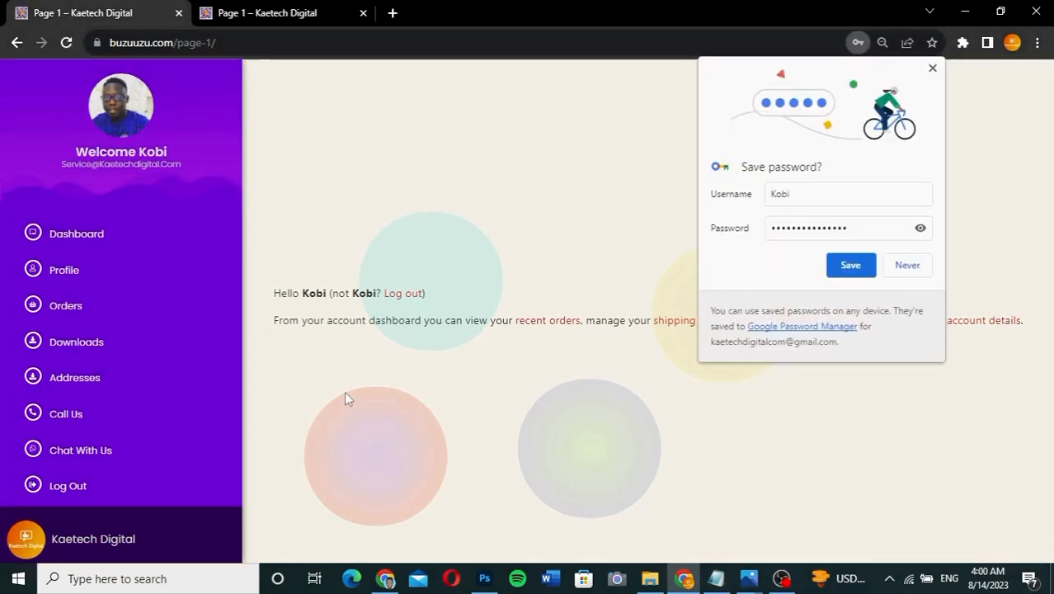
left_click(932, 68)
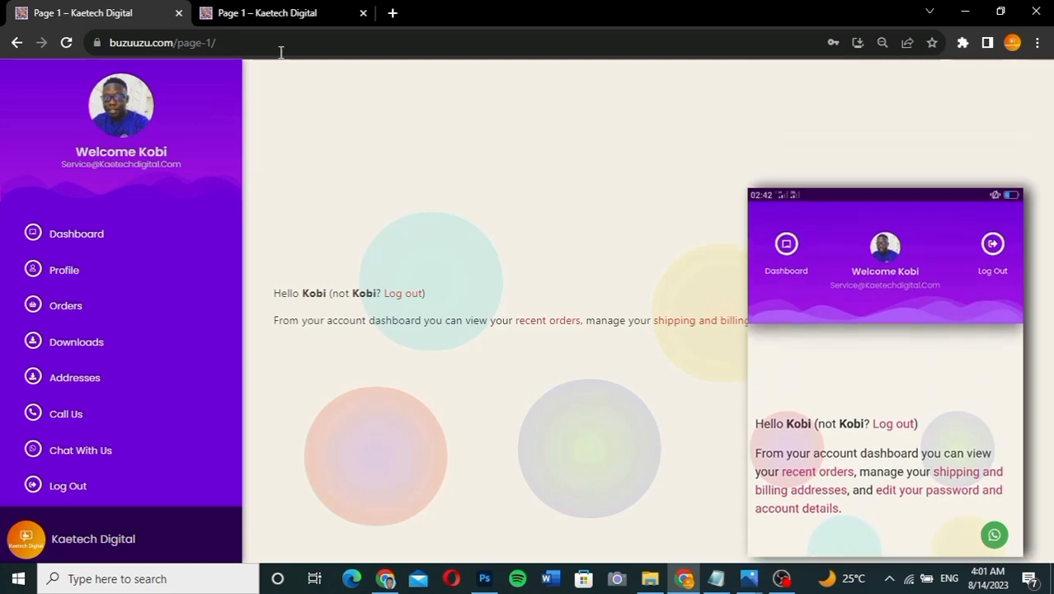
- Reload the phone-sized preview tab to show the logged-in layout, then return to the first tab
left_click(278, 12)
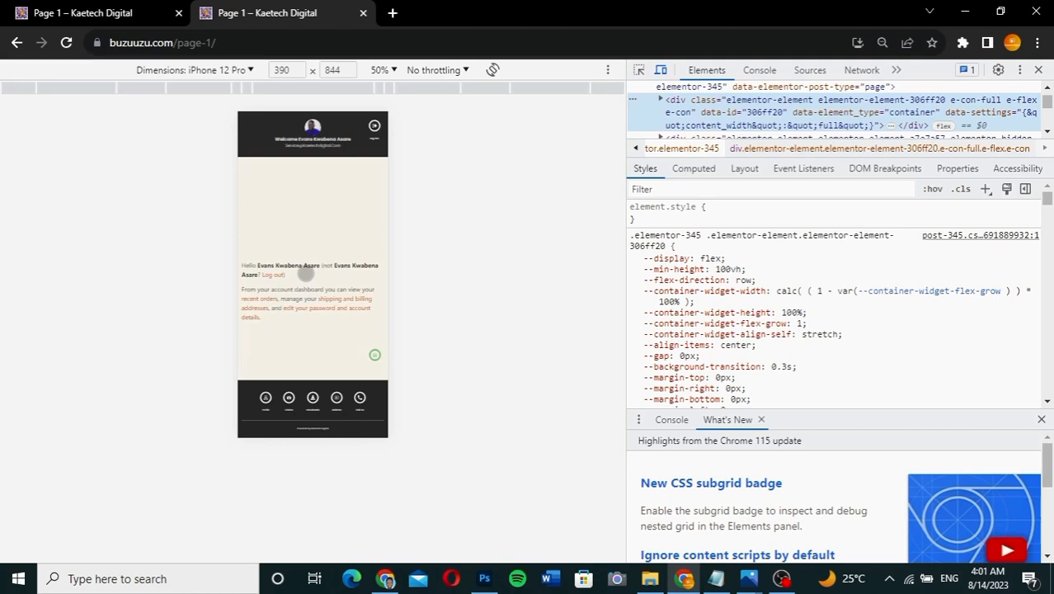
left_click(66, 43)
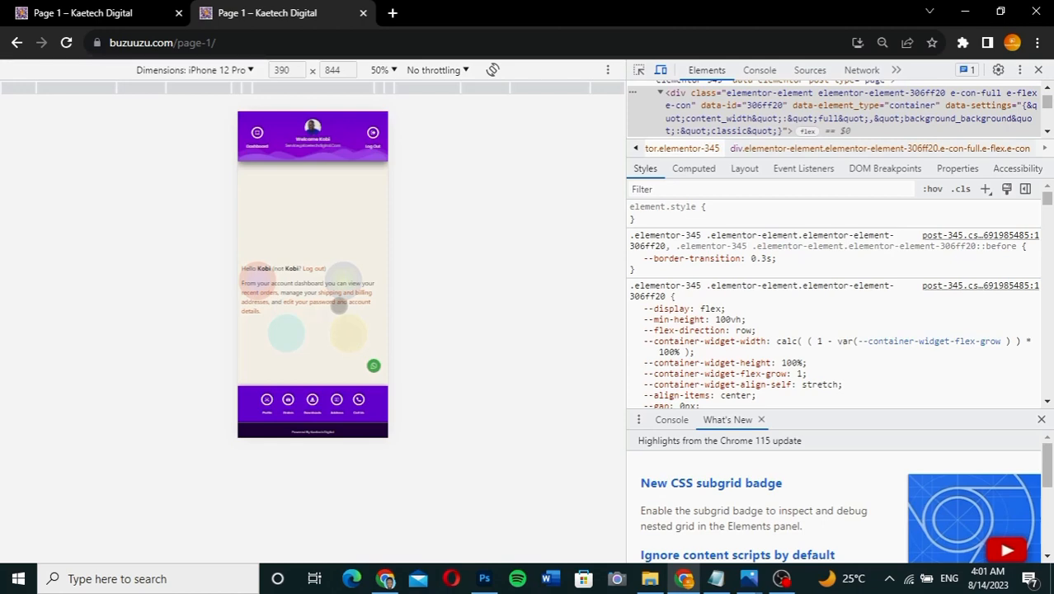
left_click(112, 13)
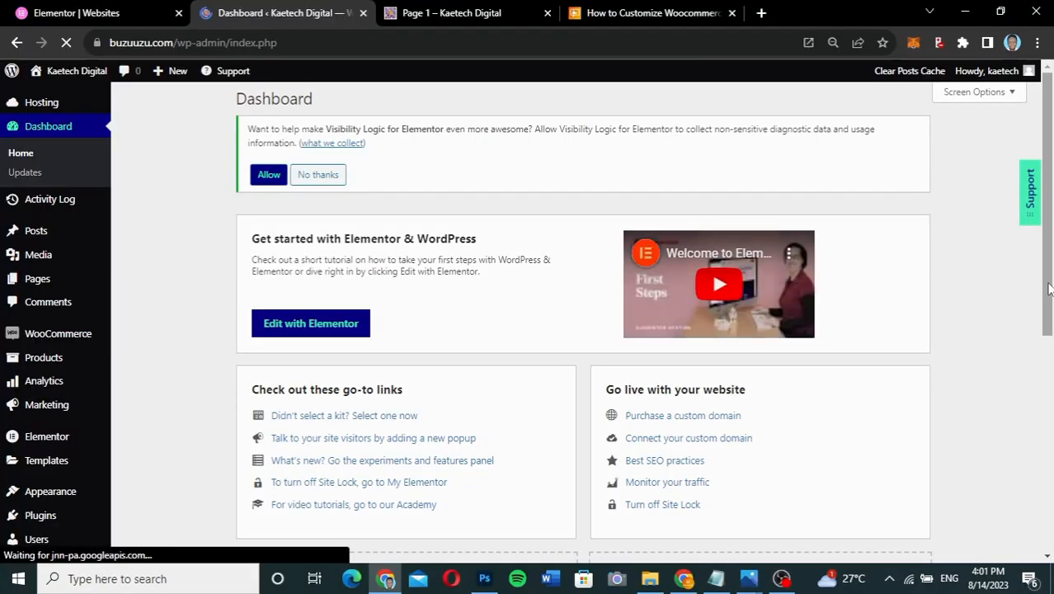
left_click_drag(1049, 287, 1047, 247)
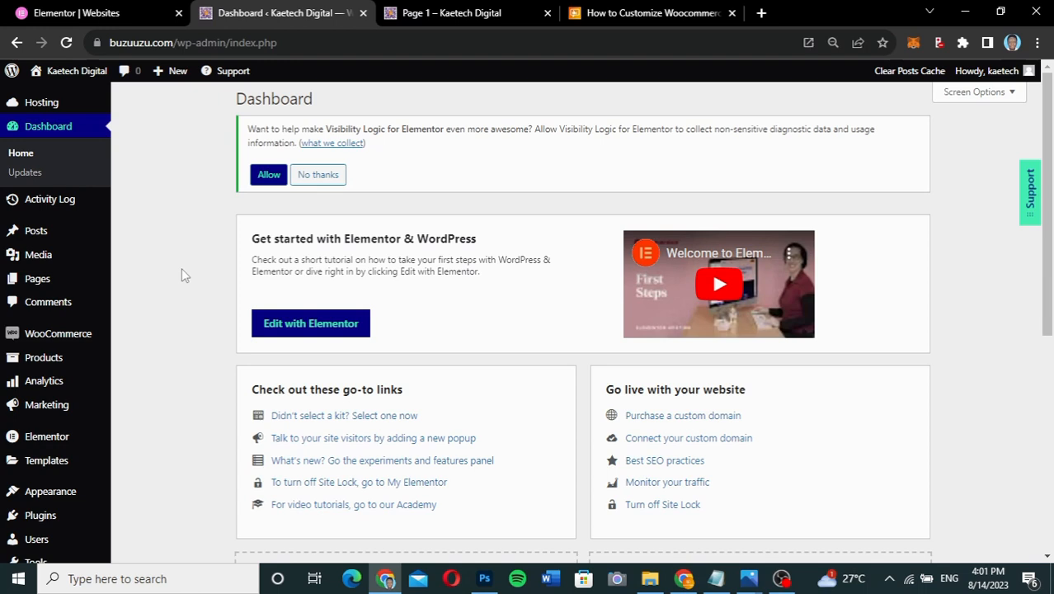
mouse_move(39, 102)
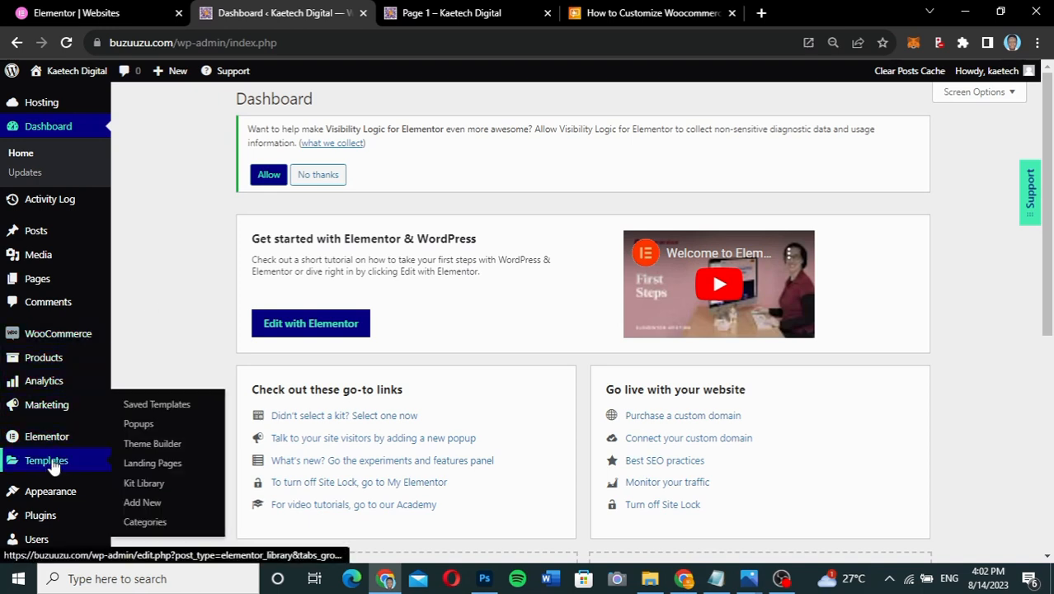
mouse_move(65, 445)
scroll(57, 417, "down", 2)
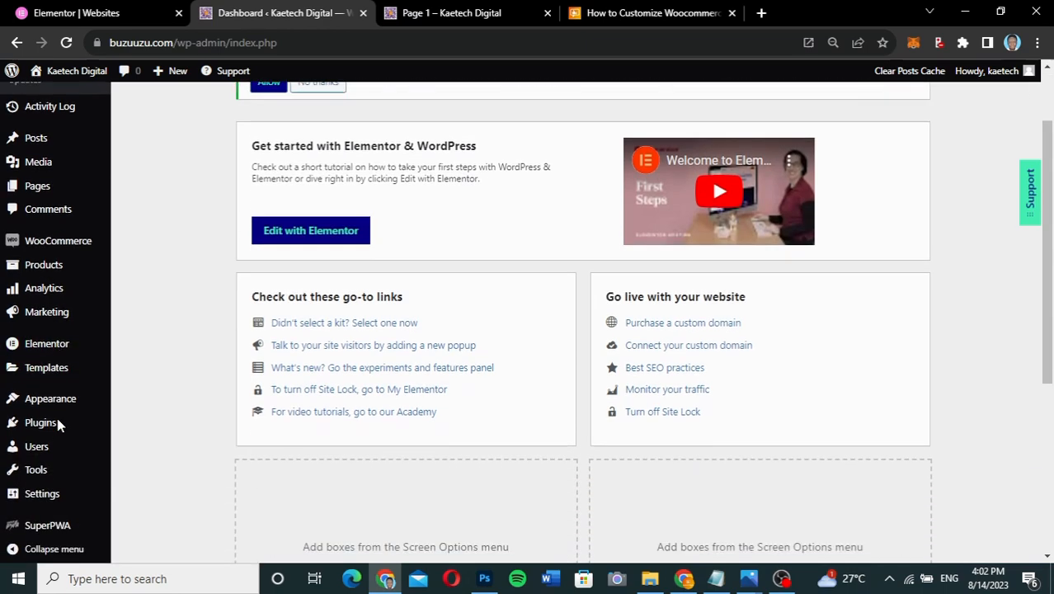
mouse_move(39, 418)
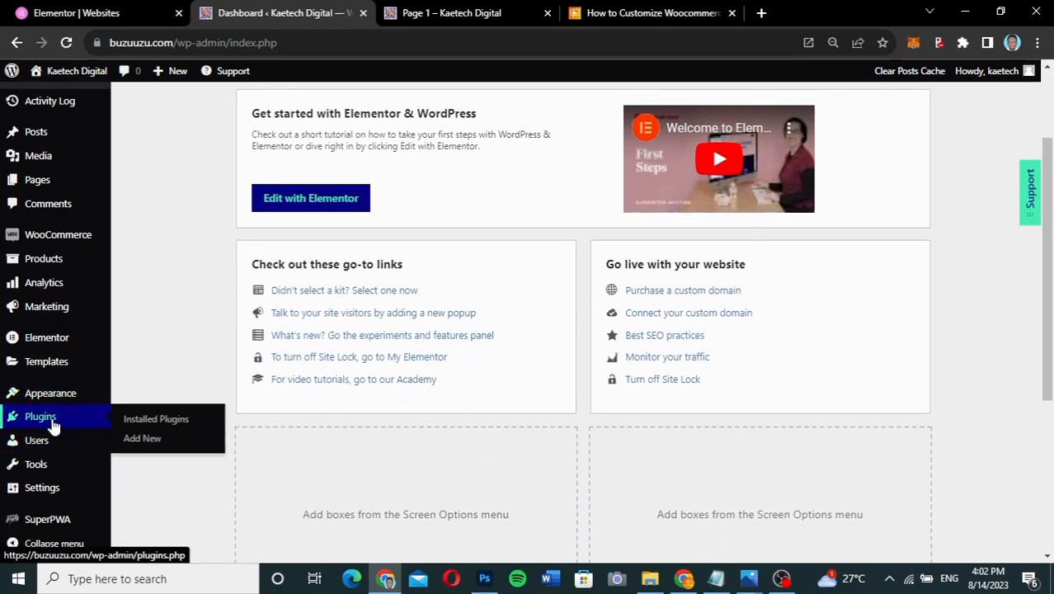
- Open Plugins > Installed Plugins and scroll through the six active plugins
left_click(157, 420)
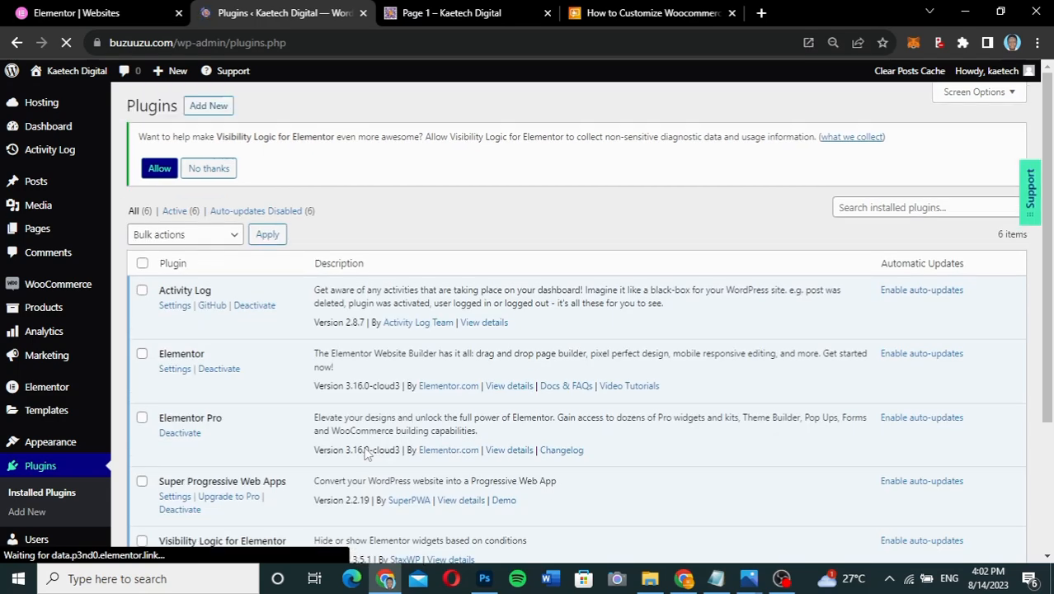
scroll(367, 453, "down", 1)
scroll(367, 453, "down", 2)
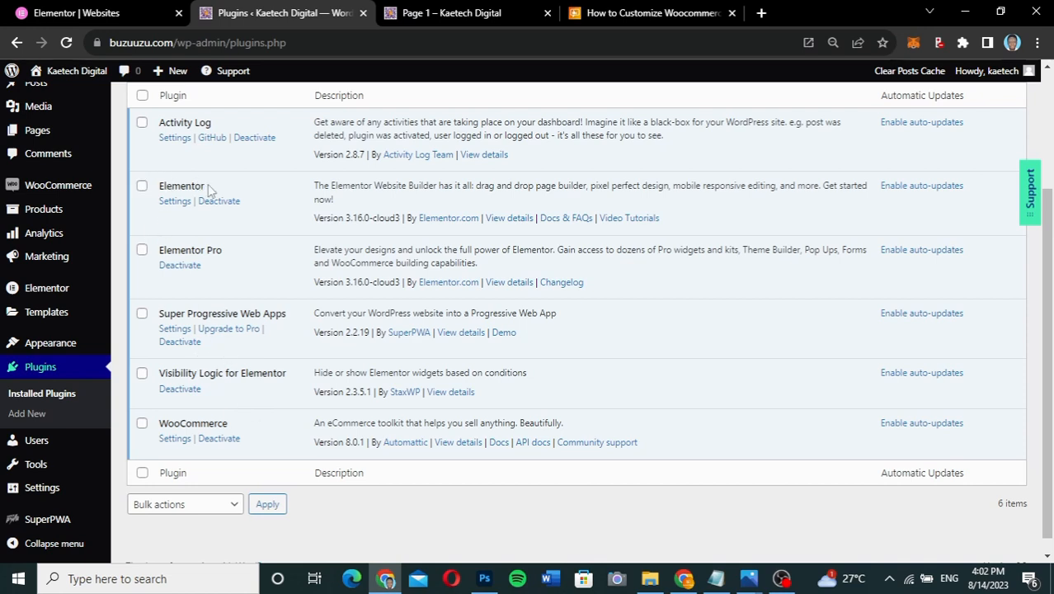
- Highlight Elementor, Elementor Pro and Visibility Logic for Elementor in the plugin list
left_click_drag(212, 188, 159, 188)
left_click_drag(230, 251, 159, 256)
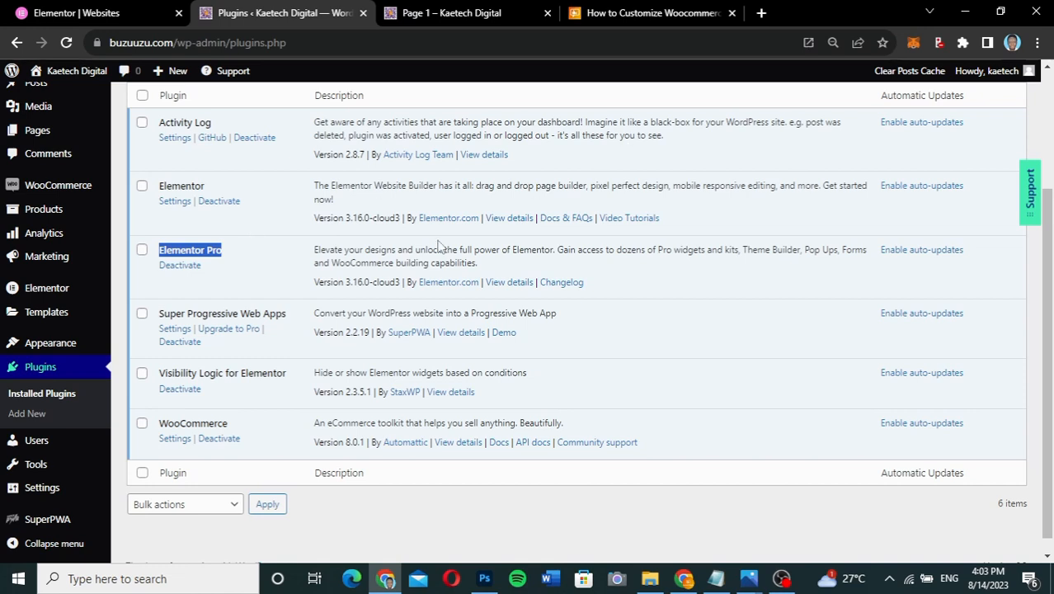
left_click(274, 240)
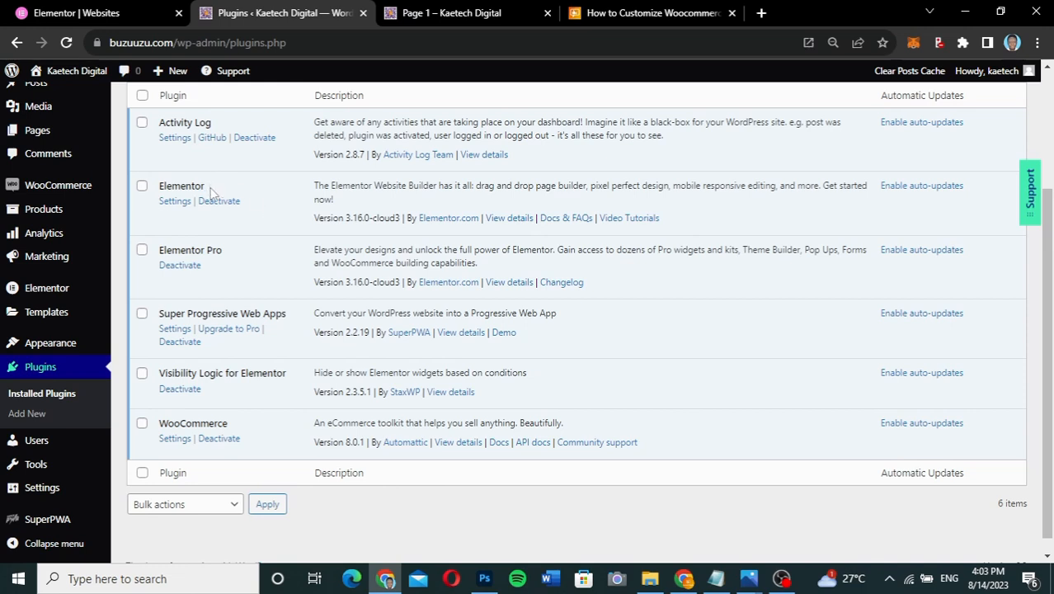
left_click_drag(208, 187, 159, 189)
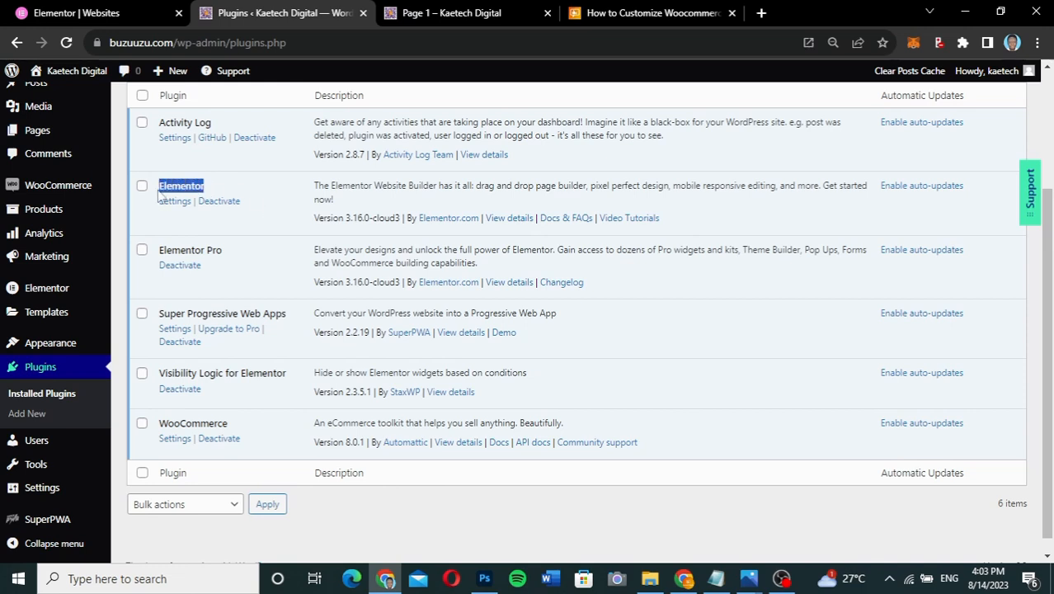
left_click(159, 193)
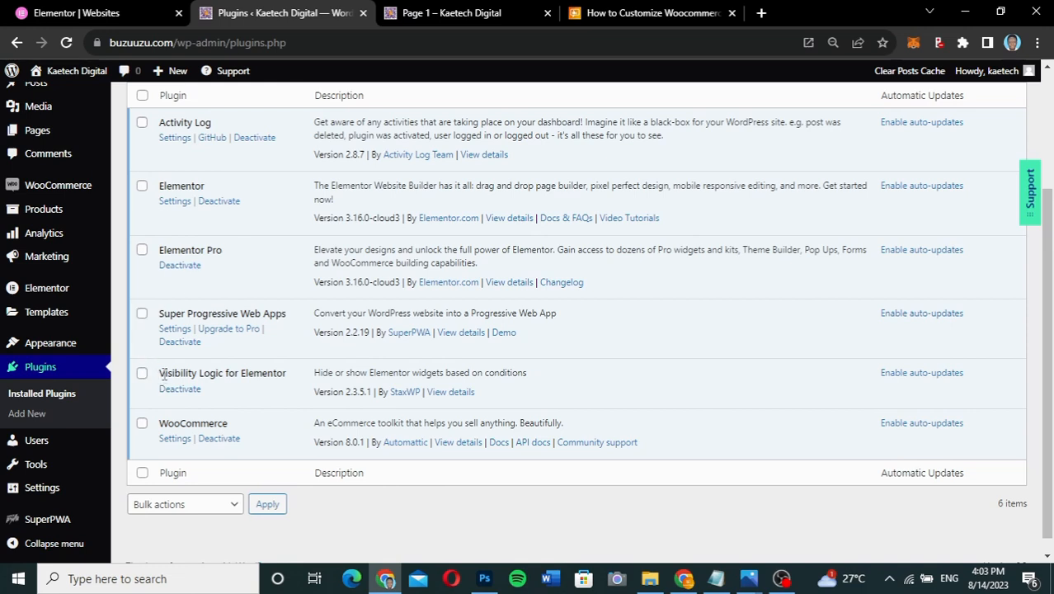
left_click_drag(162, 375, 287, 373)
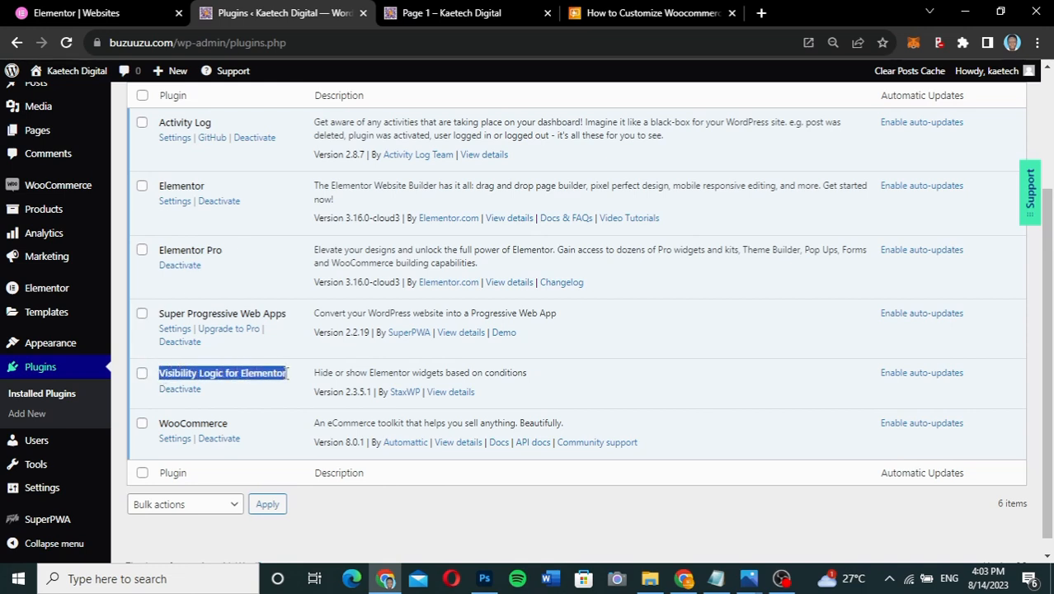
left_click(289, 380)
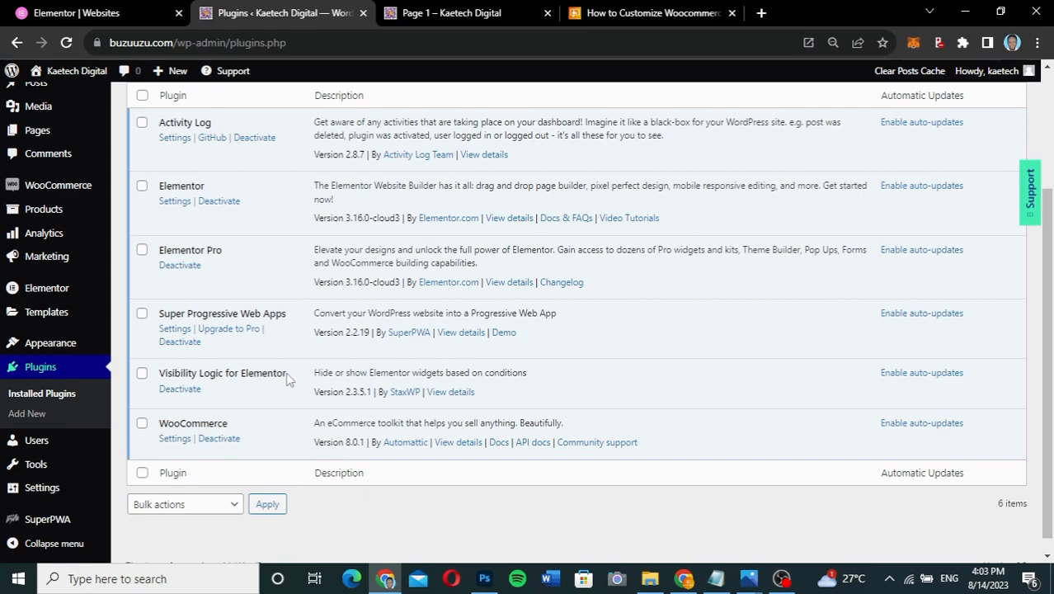
left_click(471, 15)
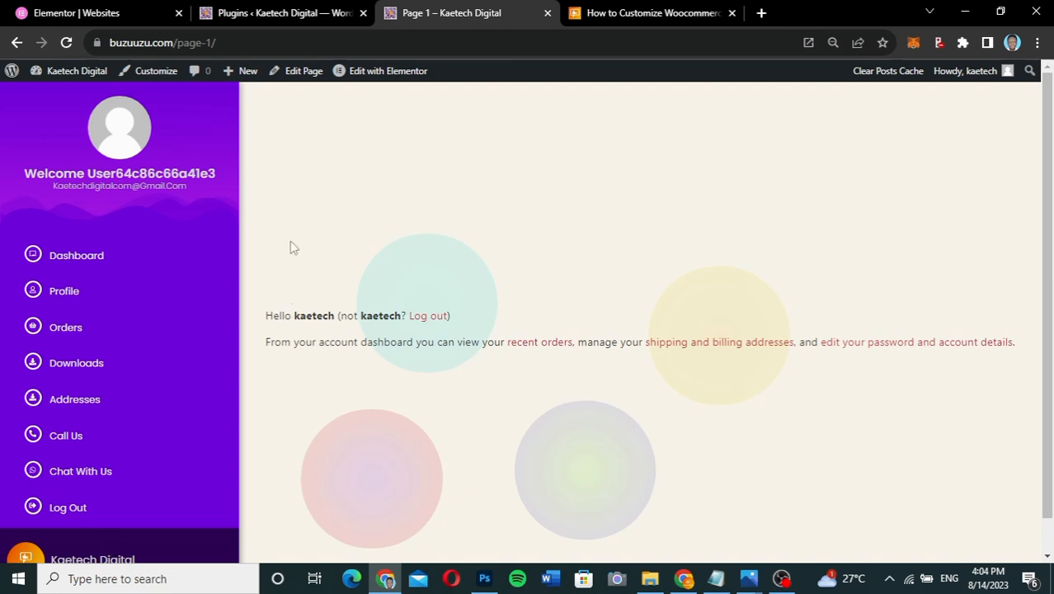
left_click(289, 13)
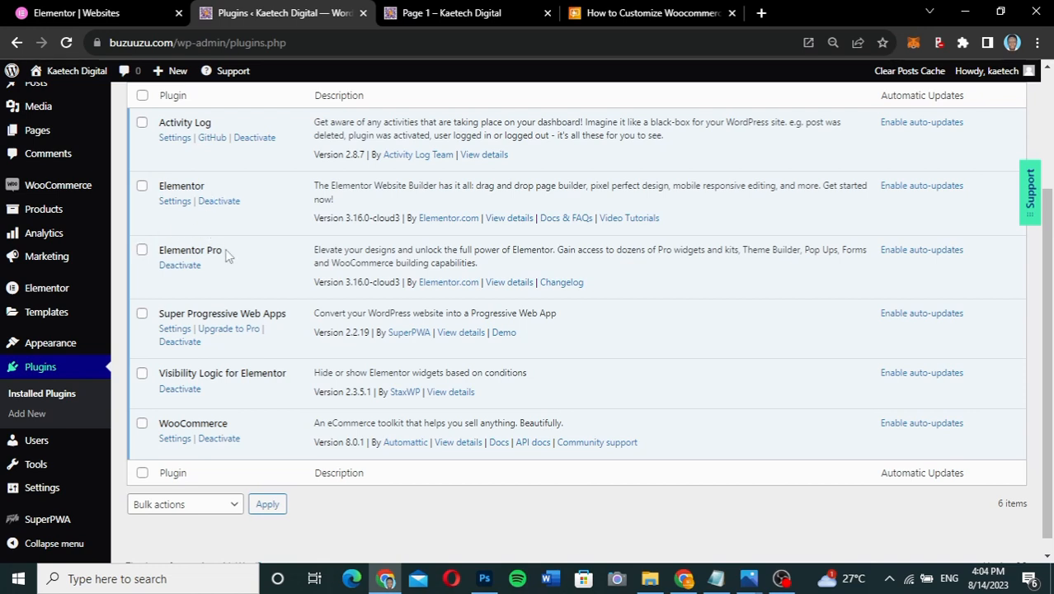
- Switch to the 'Page 1 – Kaetech Digital' tab to show the account dashboard
left_click(412, 13)
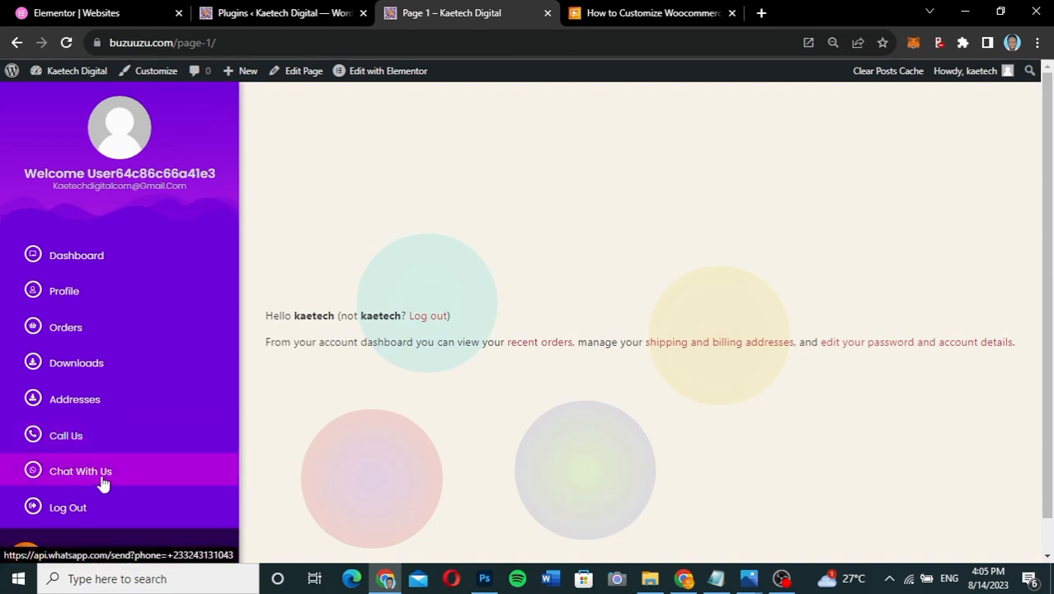
- Return to the Plugins tab listing Elementor Pro 3.16.0-cloud3 and WooCommerce 8.0.1
left_click(301, 17)
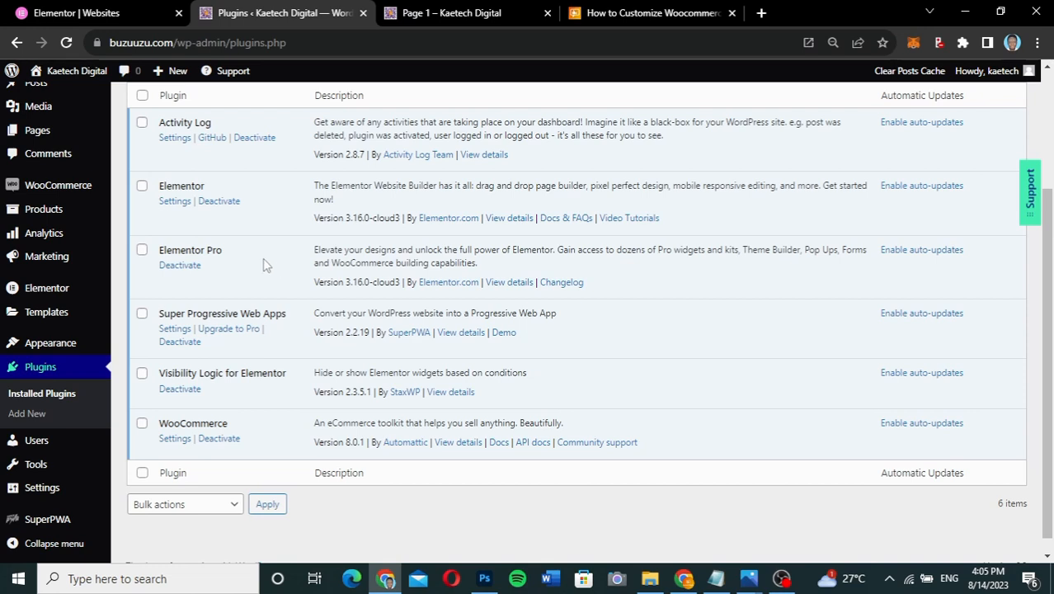
mouse_move(49, 290)
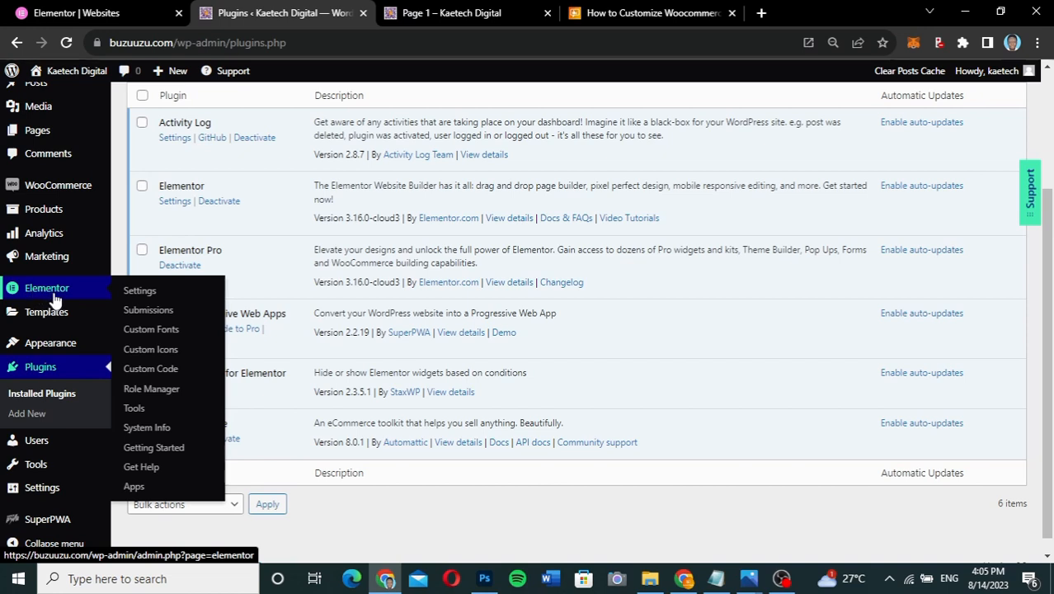
- Open Elementor Settings on the Features tab, showing Inline Font Icons as Active
left_click(144, 294)
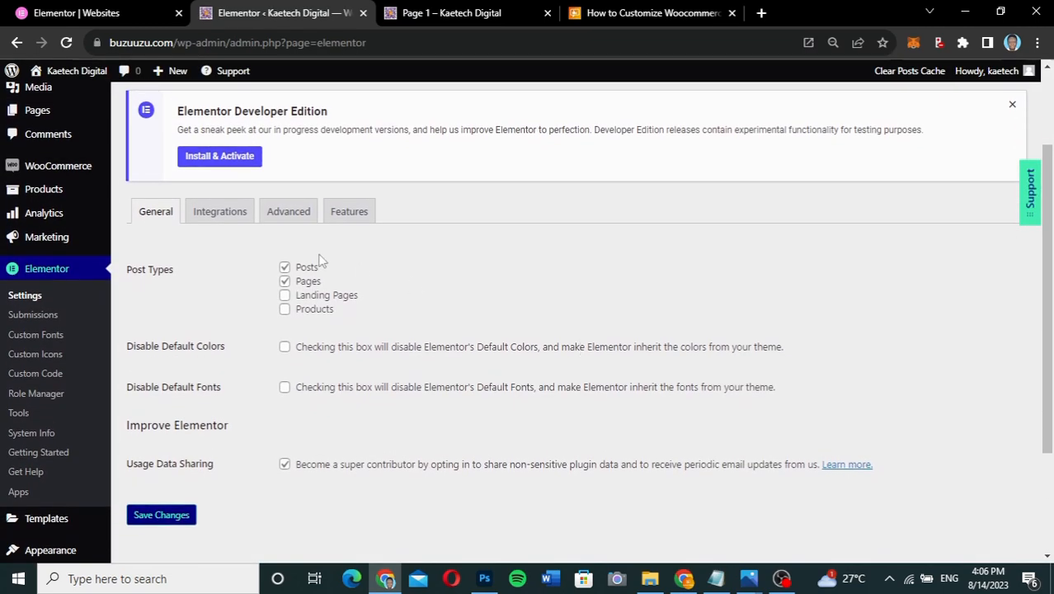
left_click(349, 213)
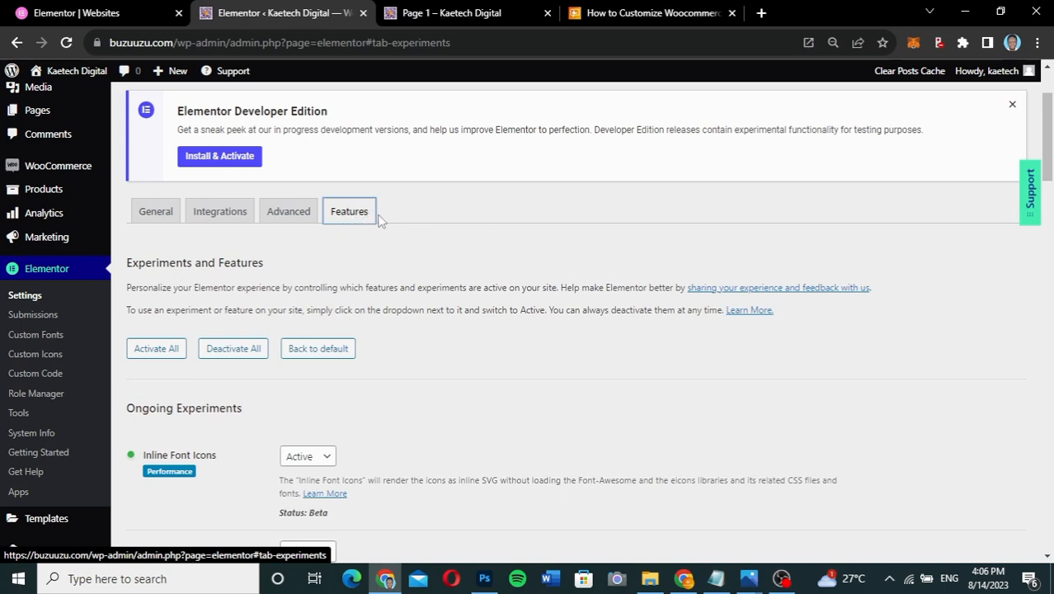
- Set the Flexbox Container experiment's status to Active
scroll(432, 306, "down", 1)
scroll(432, 306, "down", 3)
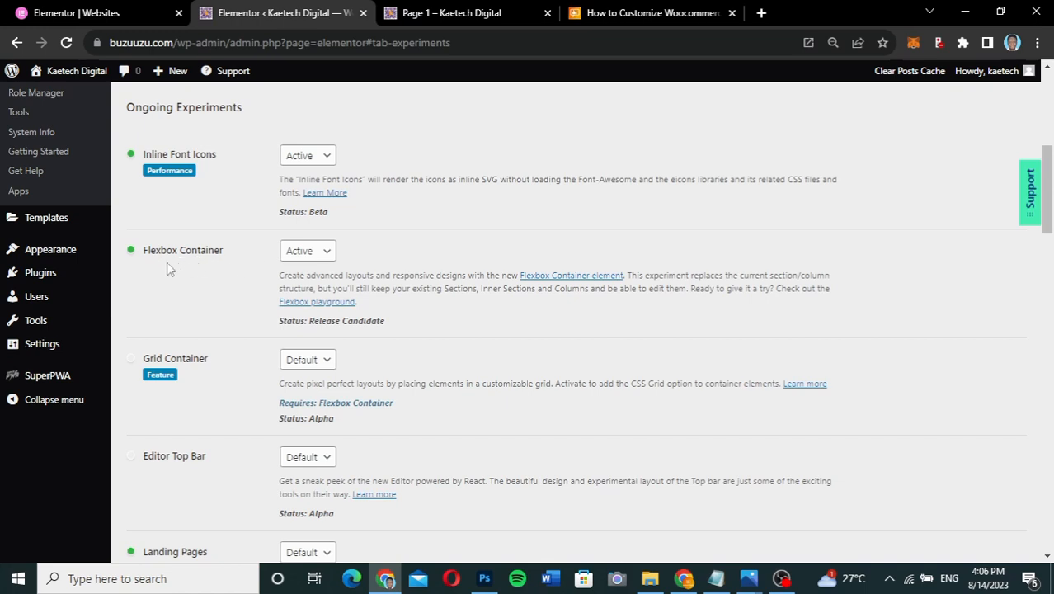
left_click(308, 252)
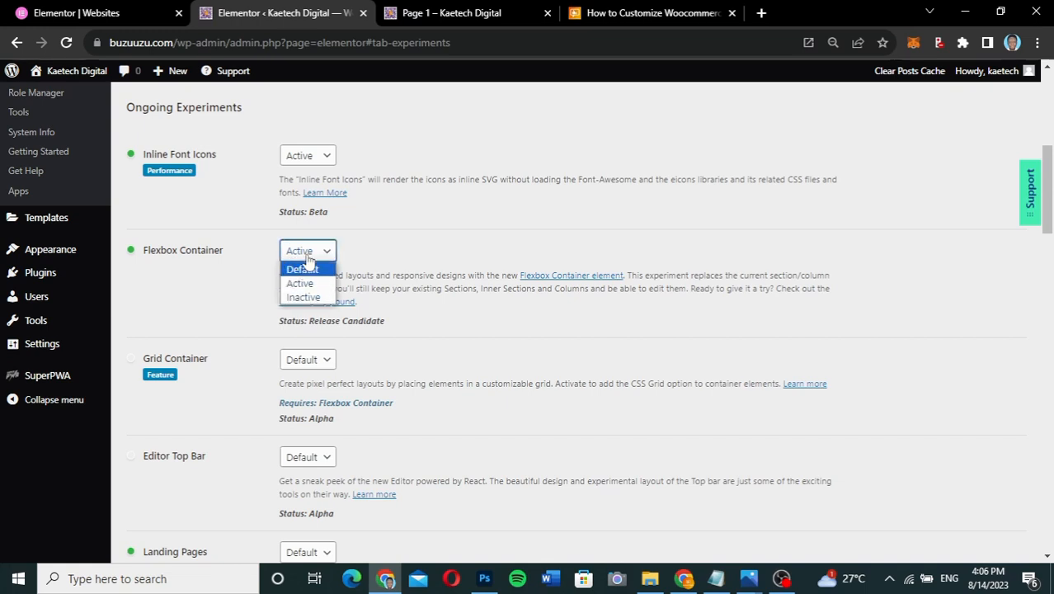
left_click(308, 255)
left_click(308, 258)
left_click(303, 283)
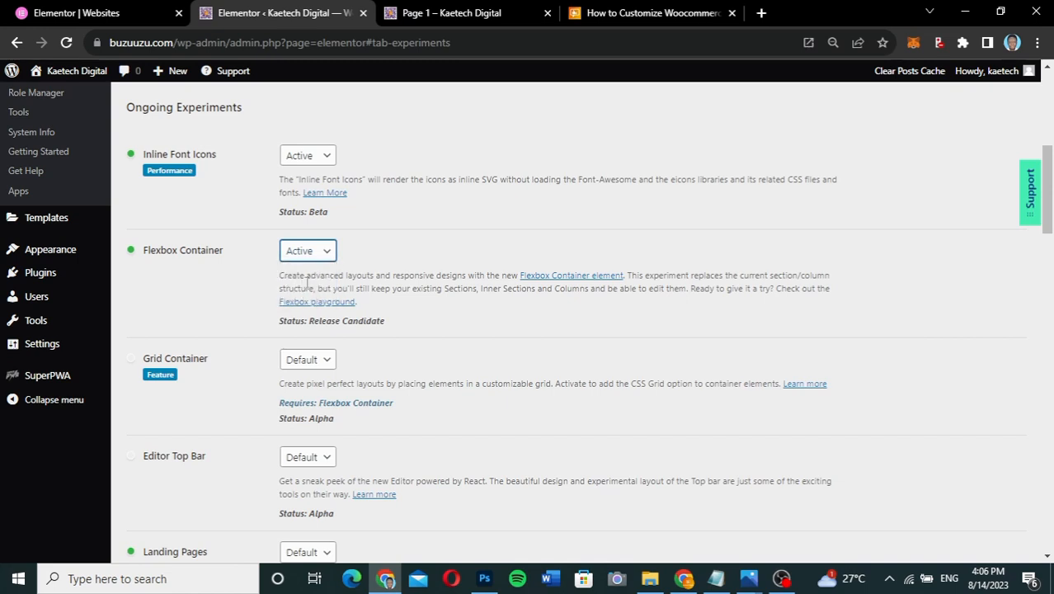
- Save the Elementor Features settings with Inline Font Icons and Flexbox Container active
scroll(394, 339, "down", 2)
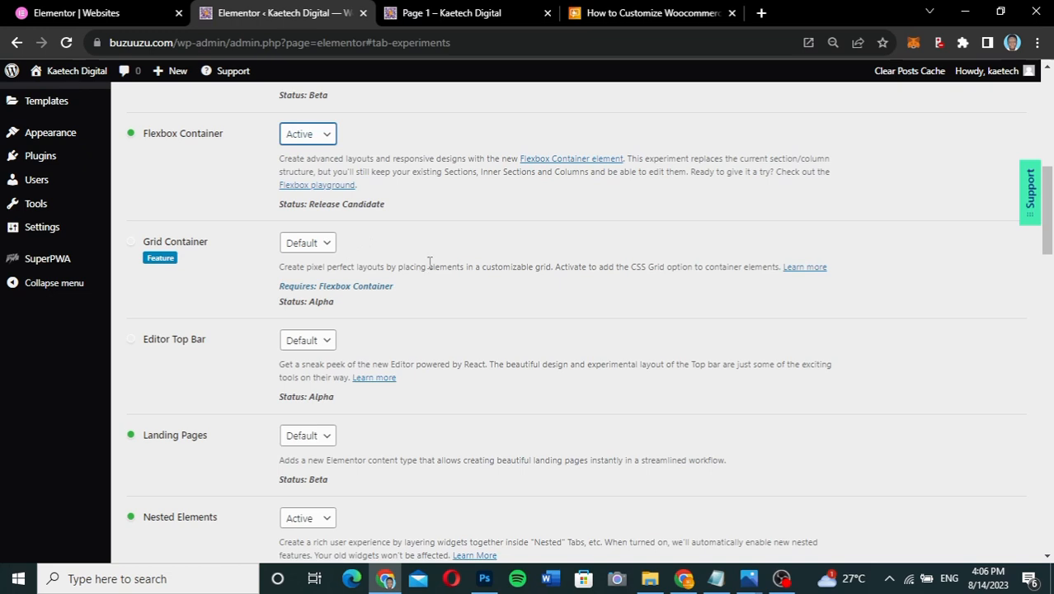
scroll(429, 262, "down", 4)
scroll(428, 261, "up", 1)
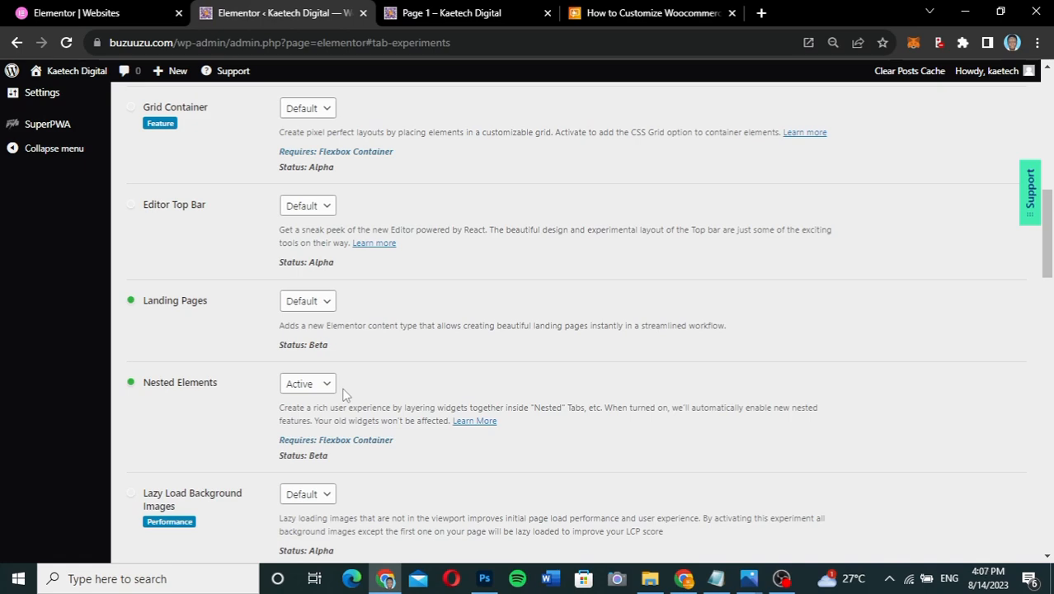
scroll(345, 395, "down", 12)
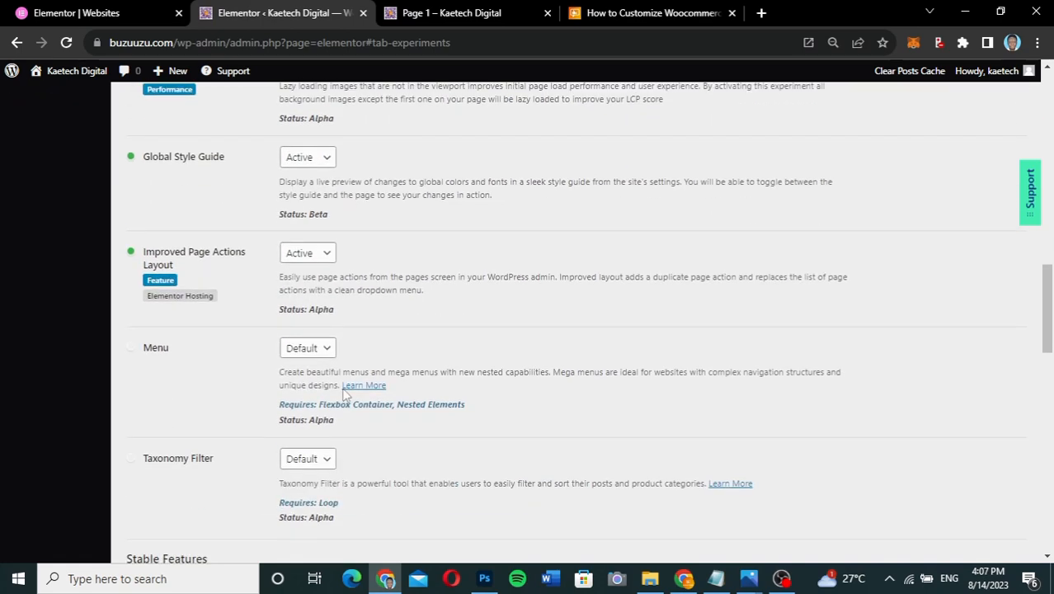
scroll(344, 396, "down", 5)
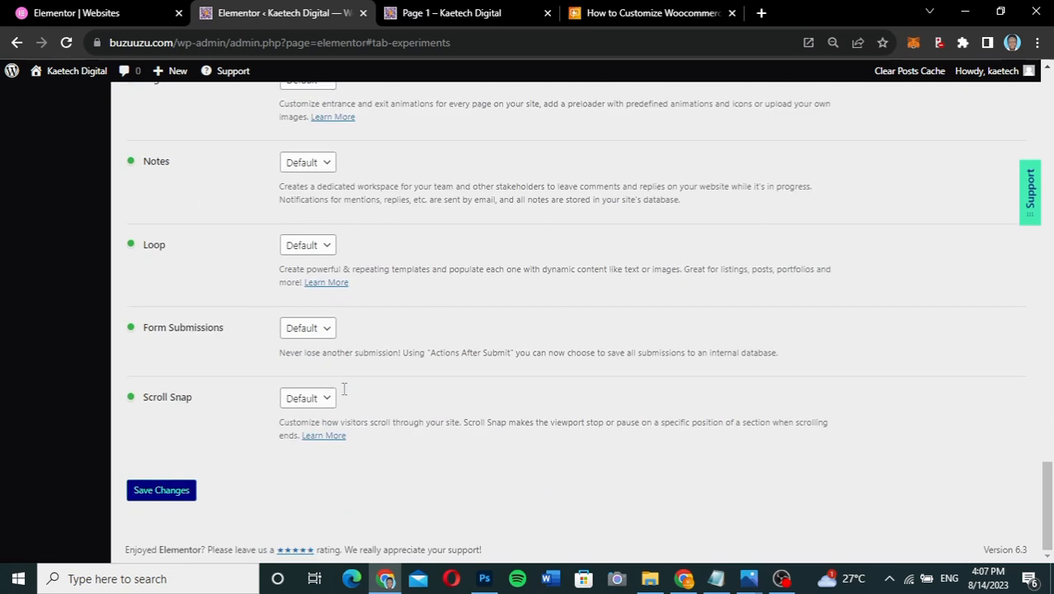
left_click(153, 492)
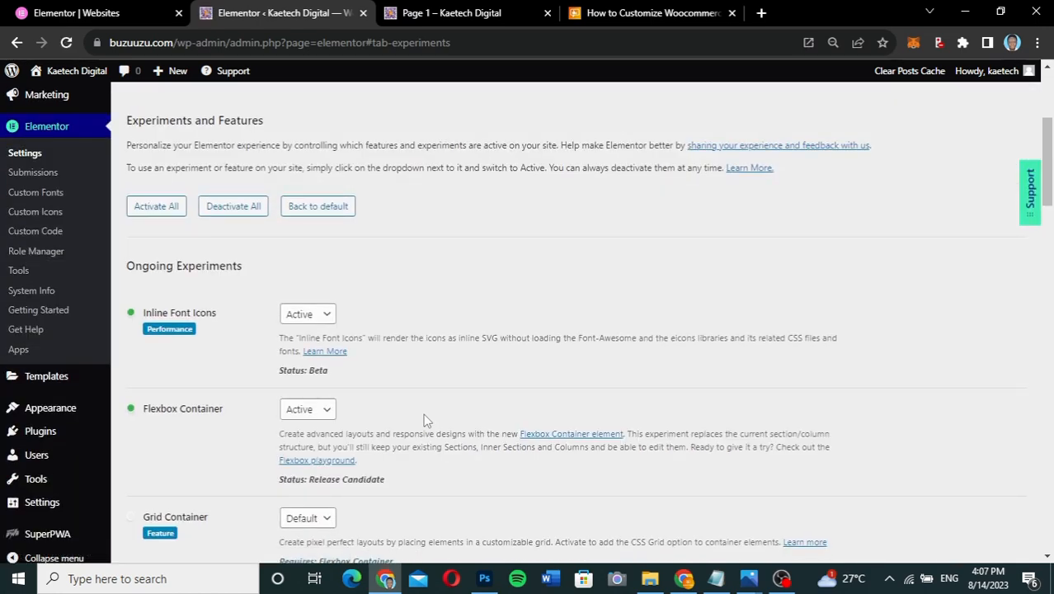
scroll(425, 420, "up", 3)
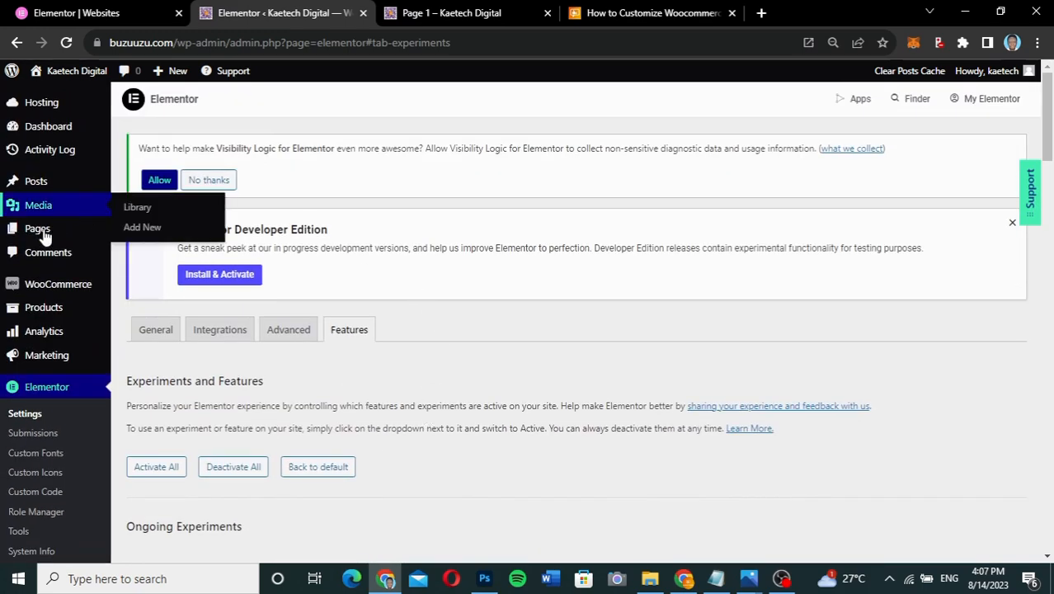
mouse_move(43, 233)
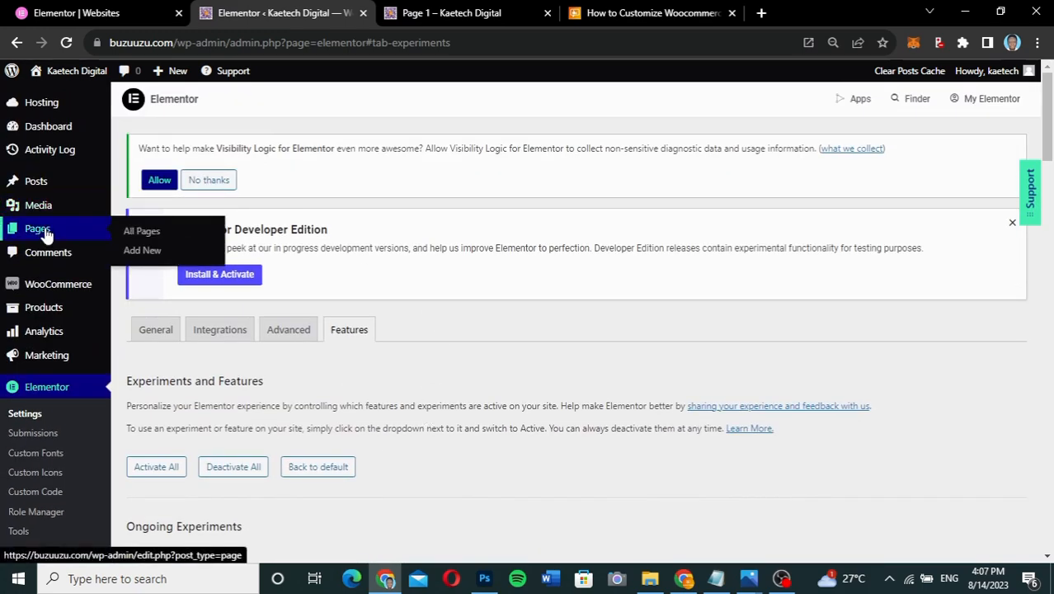
- From the All Pages list, launch the 'My account' page in Elementor
left_click(140, 232)
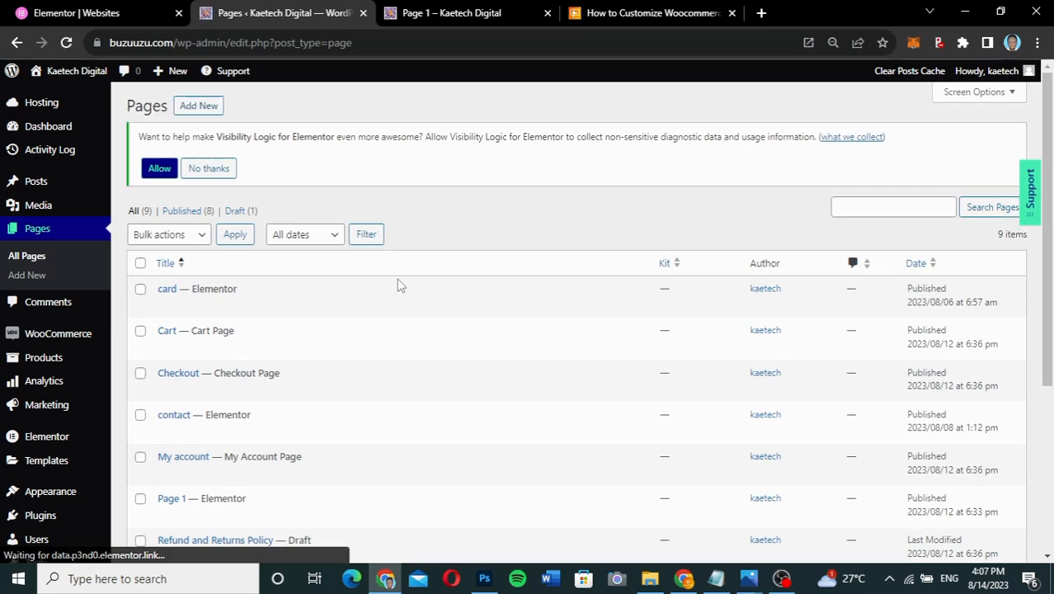
scroll(399, 284, "down", 2)
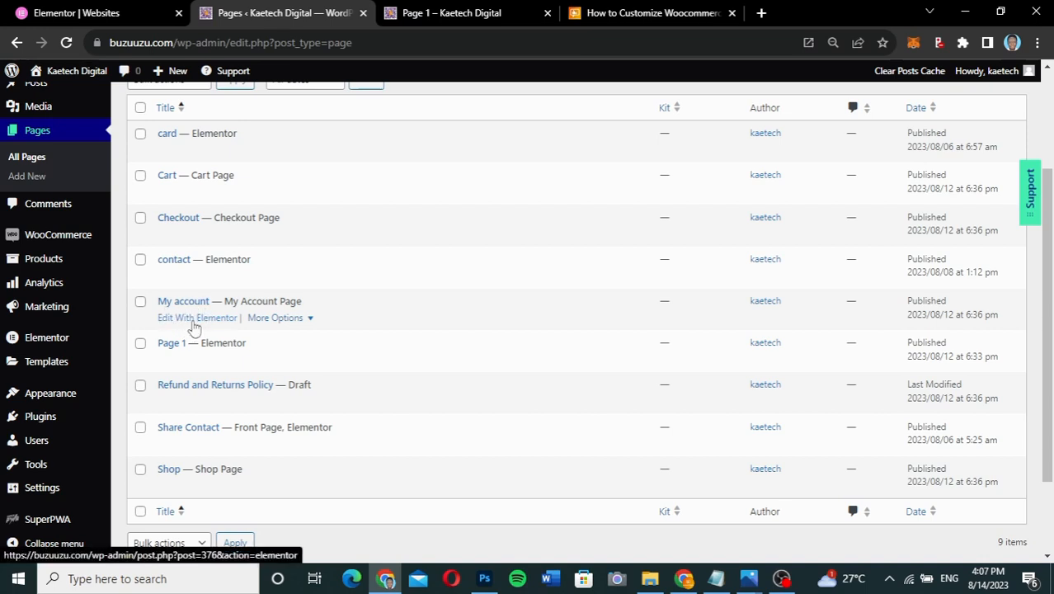
left_click(193, 323)
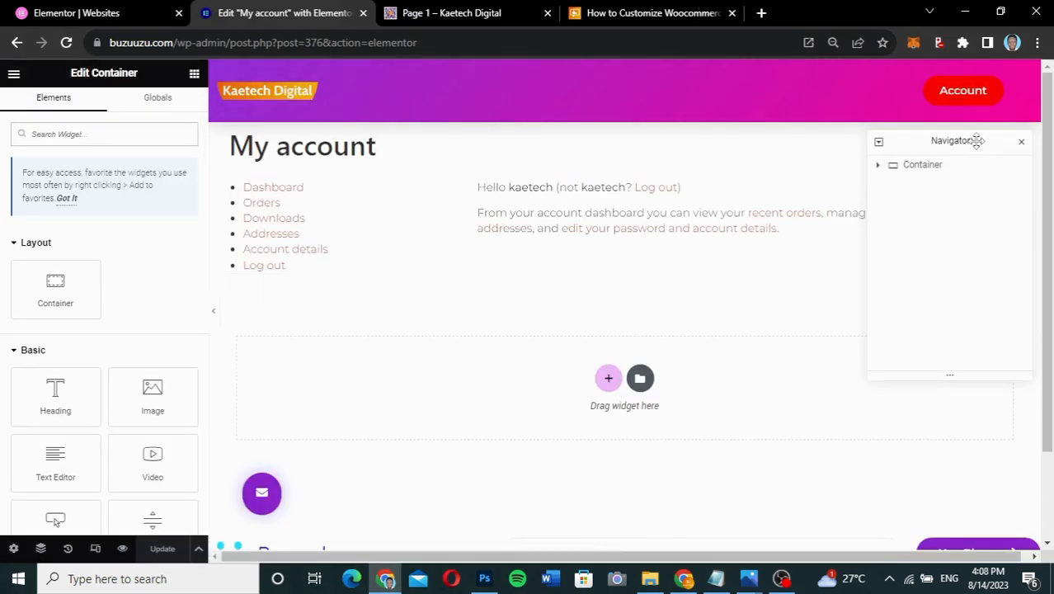
- Select the [woocommerce_my_account] shortcode widget and delete the container holding it
left_click_drag(976, 140, 963, 273)
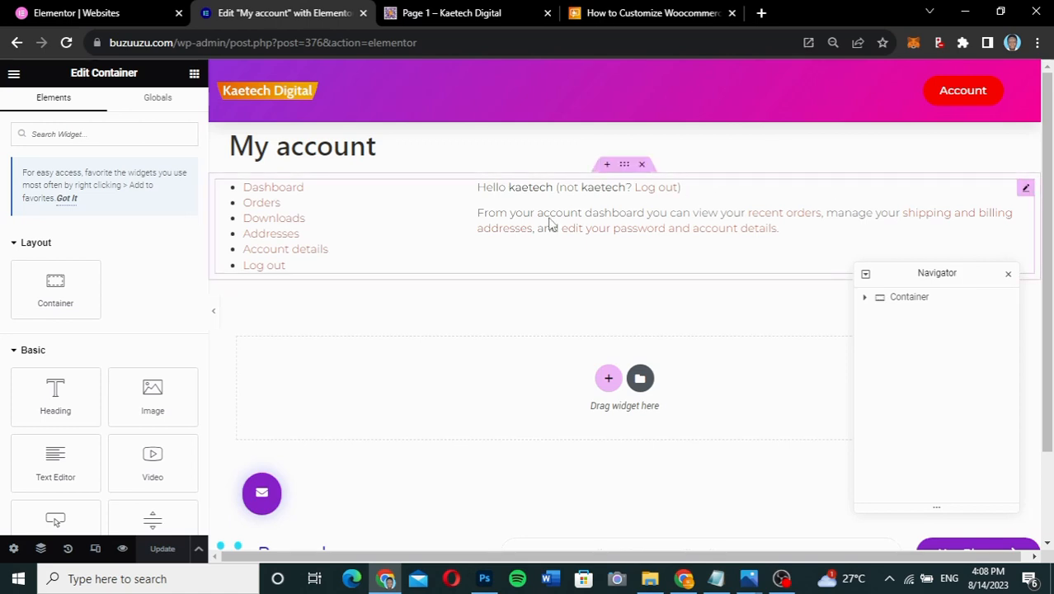
left_click(634, 260)
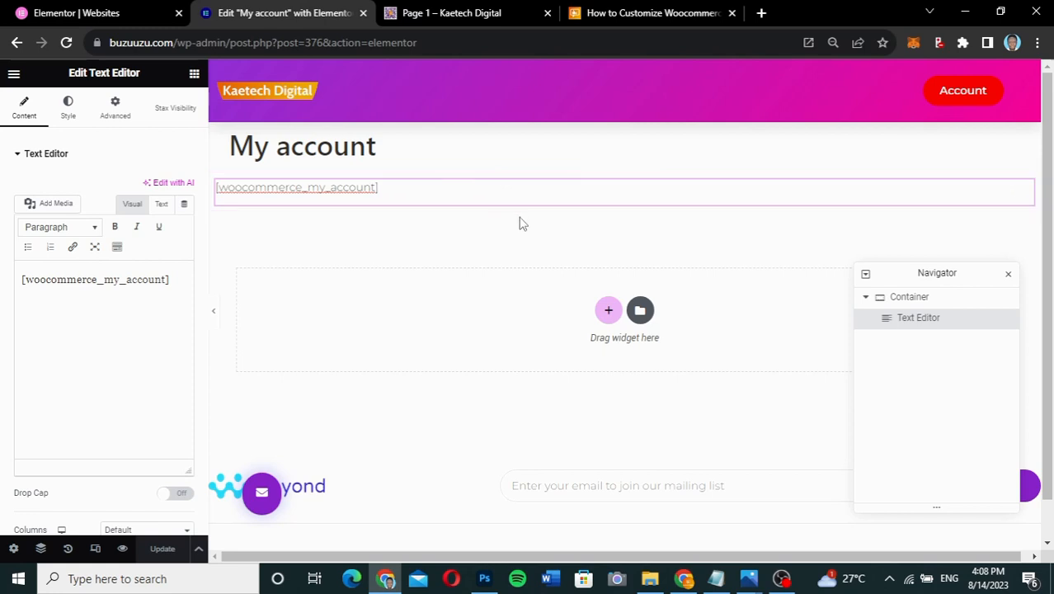
left_click(921, 307)
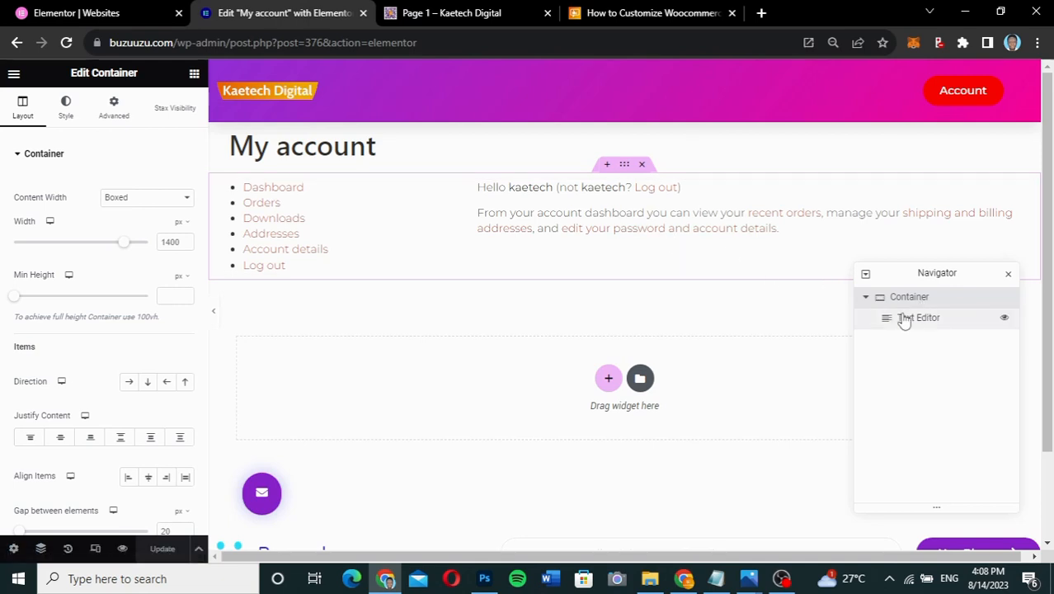
left_click(895, 320)
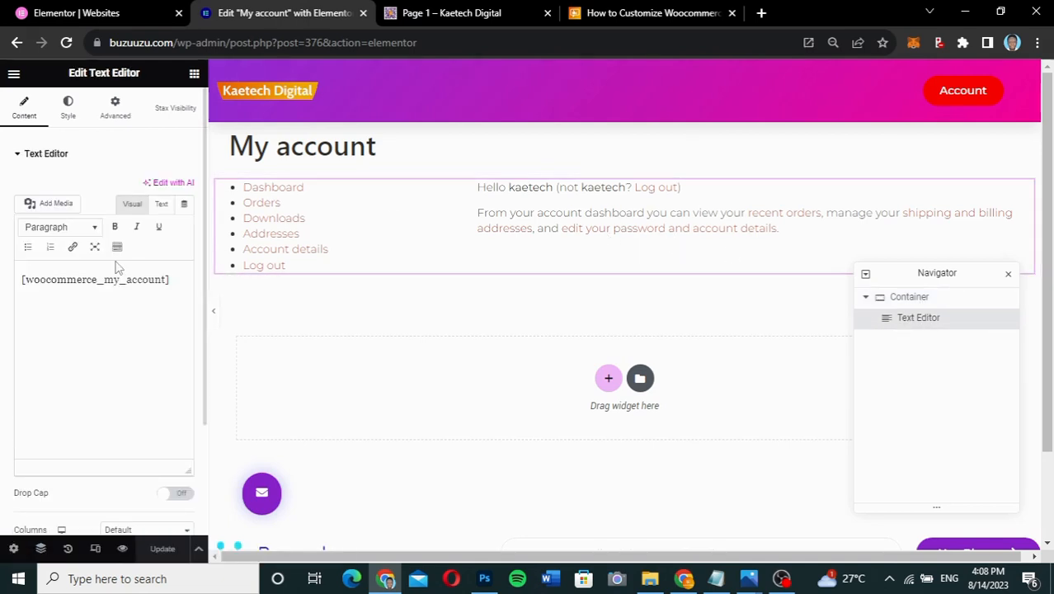
left_click_drag(175, 280, 2, 297)
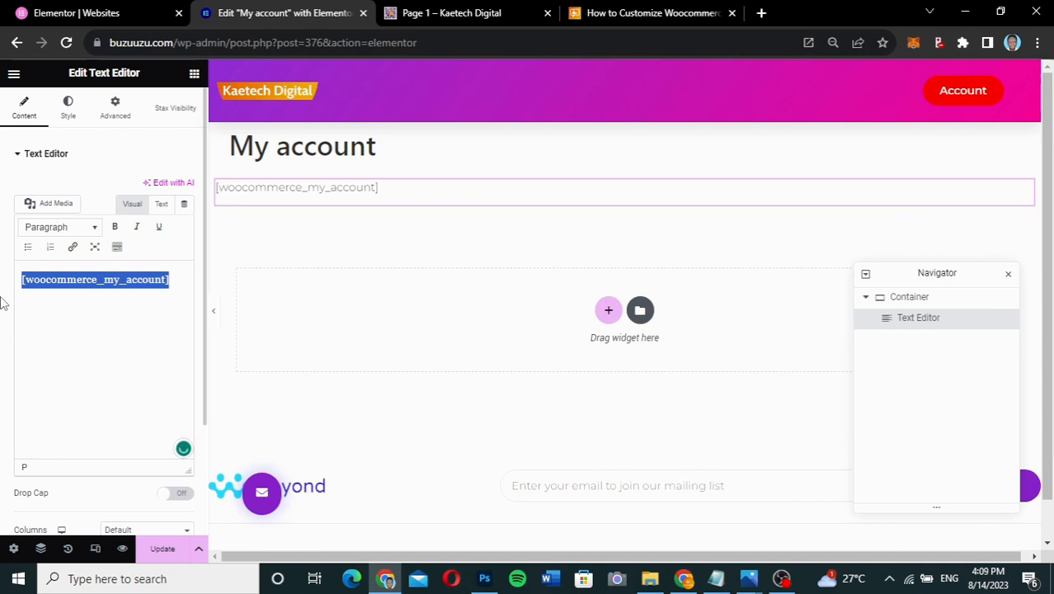
mouse_move(633, 170)
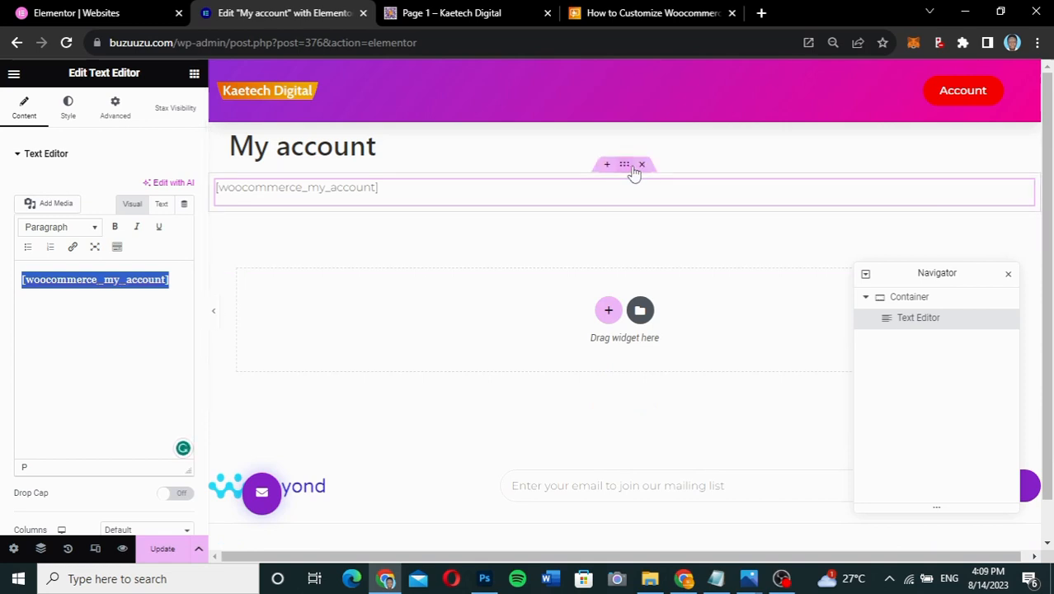
left_click(643, 165)
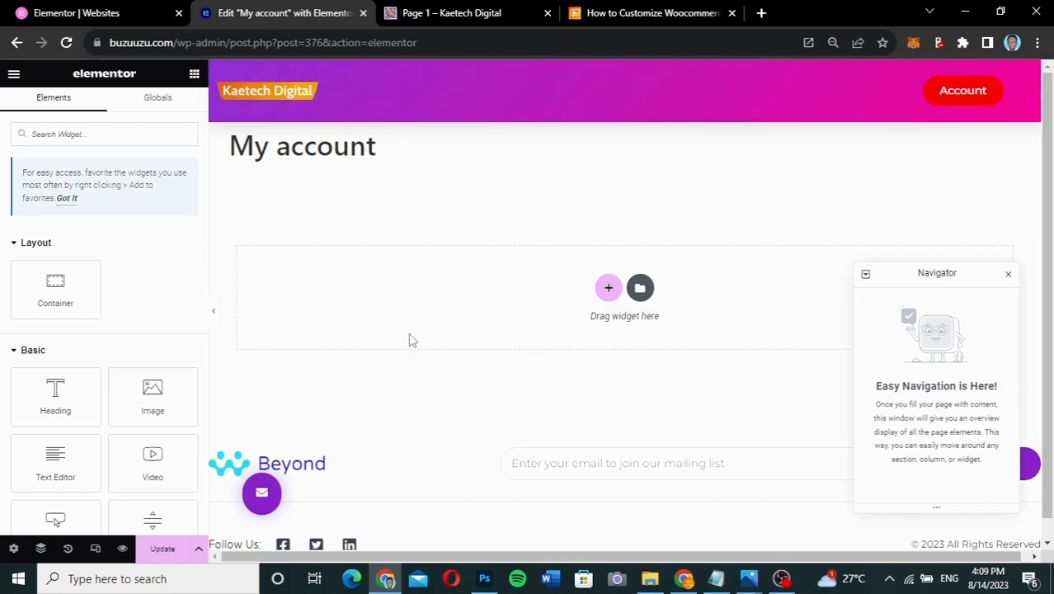
scroll(410, 340, "down", 1)
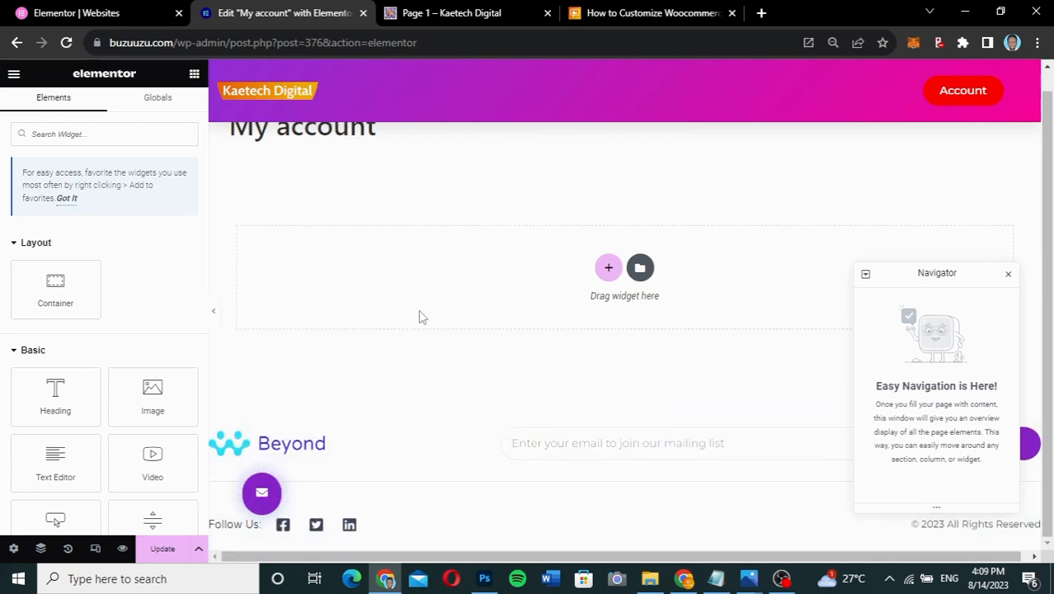
- In Page Settings, set the My account page's Page Layout to Elementor Canvas
left_click(13, 549)
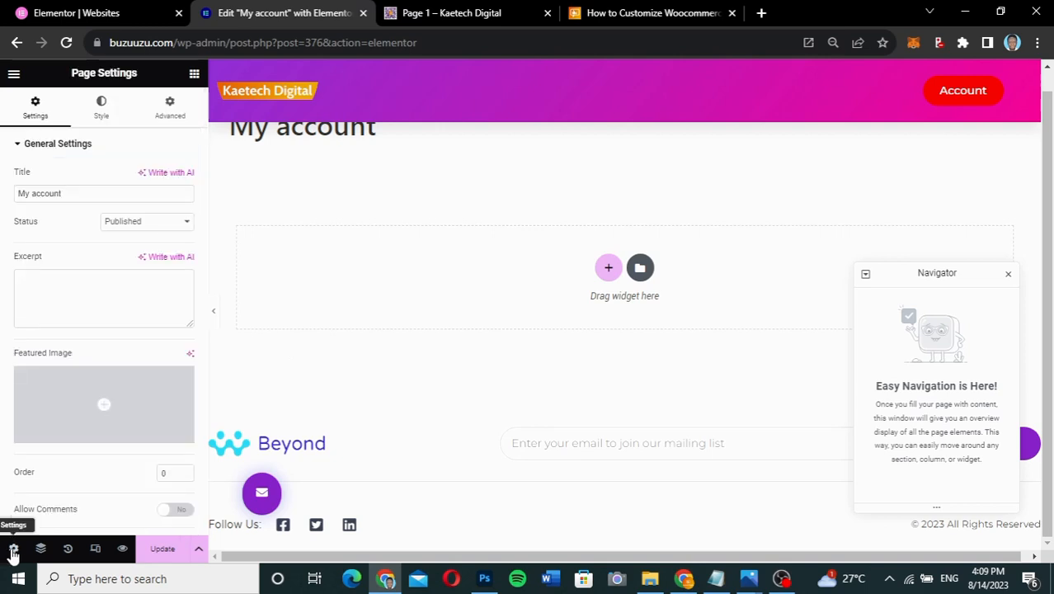
scroll(86, 482, "down", 2)
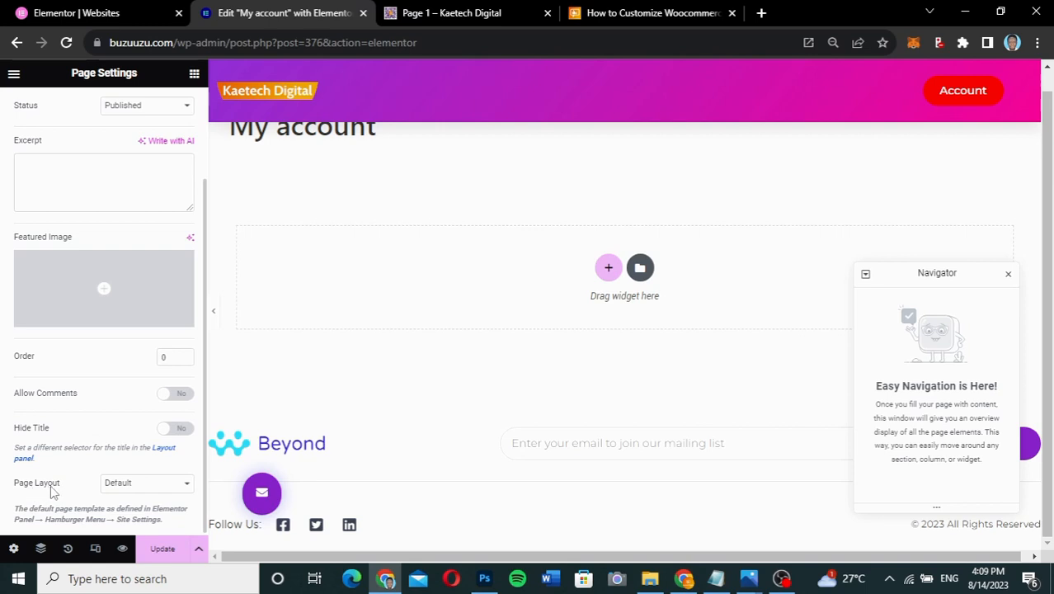
left_click(142, 486)
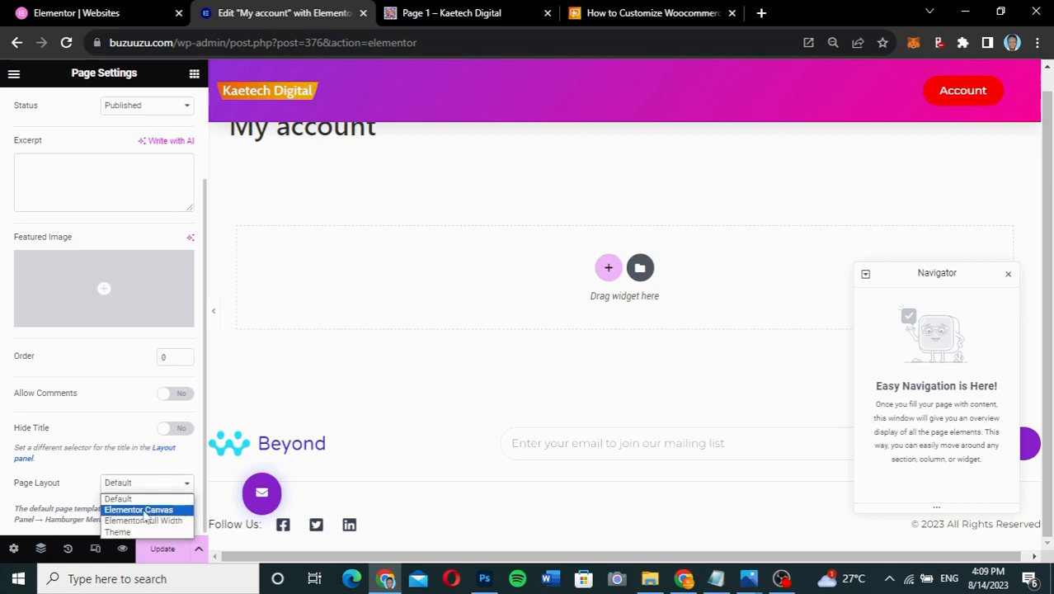
left_click(138, 509)
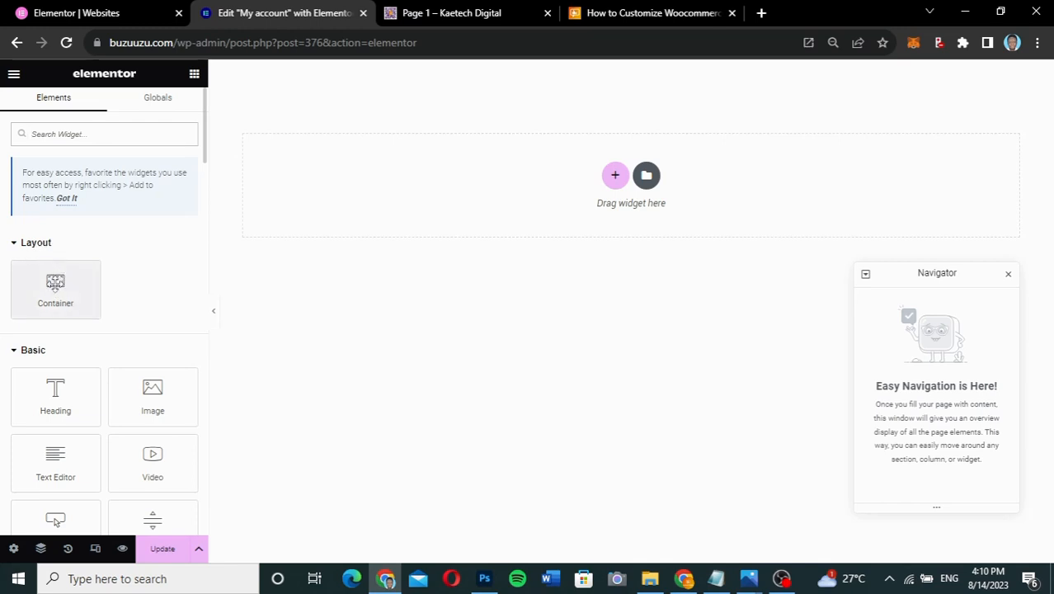
- Drop a trial container onto the empty canvas, delete it, and bring up the structure choices
left_click_drag(56, 285, 623, 182)
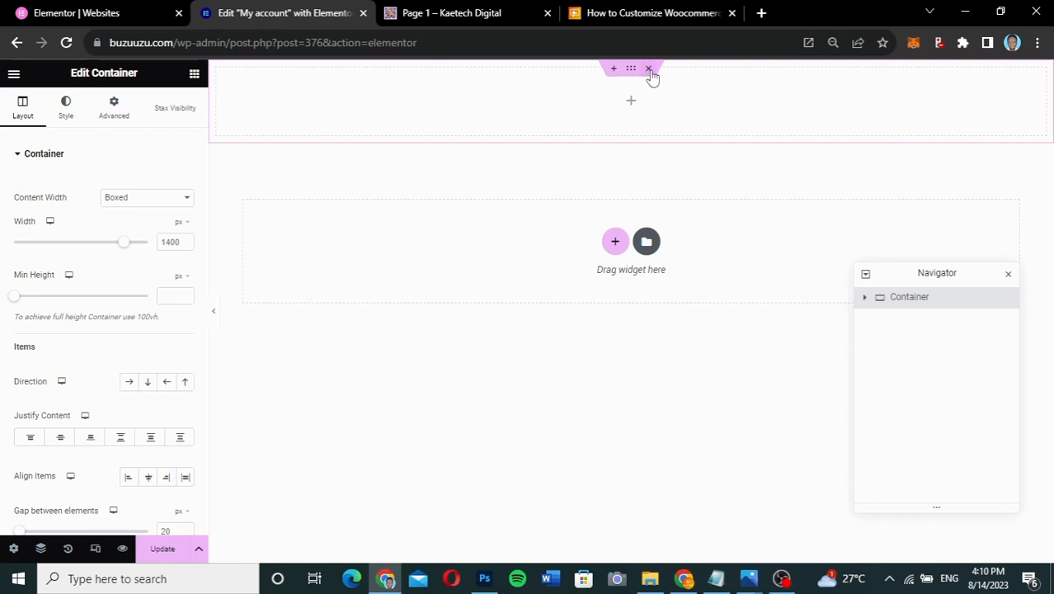
left_click(649, 69)
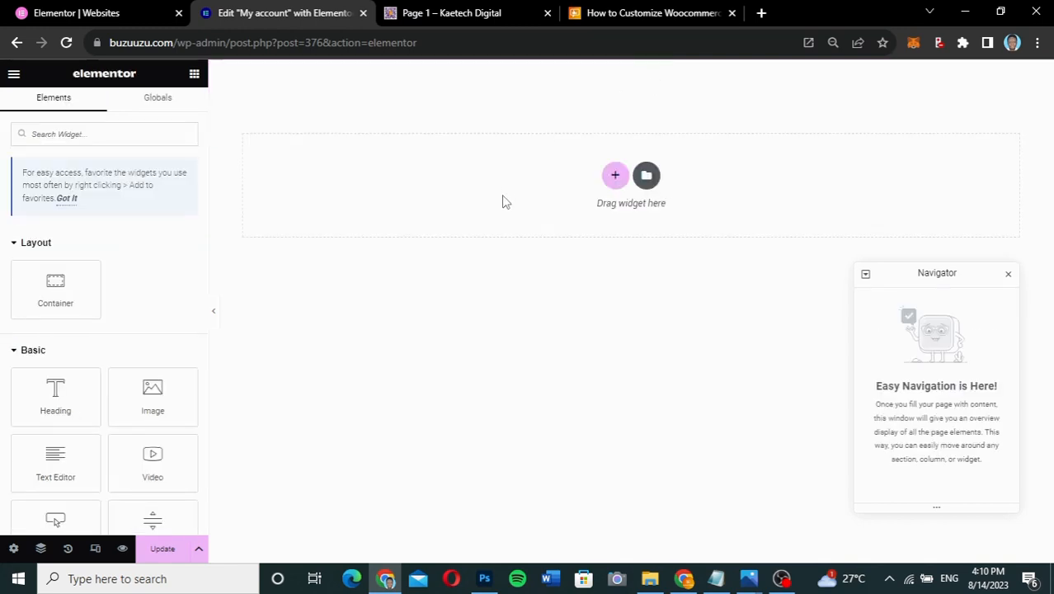
left_click(614, 176)
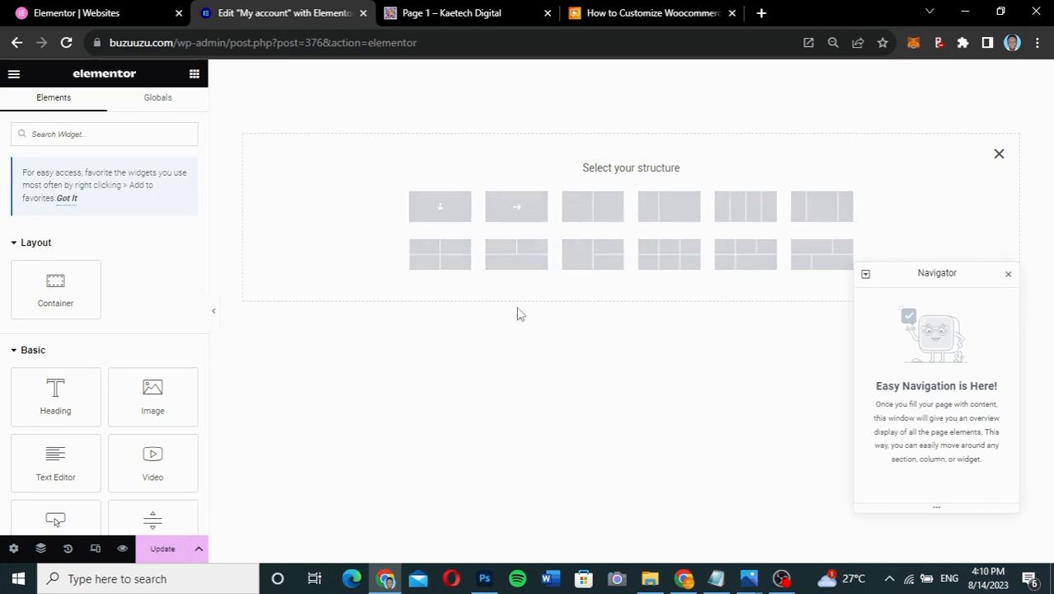
- Add a narrow-left/wide-right two-column container set to Full Width and 100 vh minimum height
left_click(674, 216)
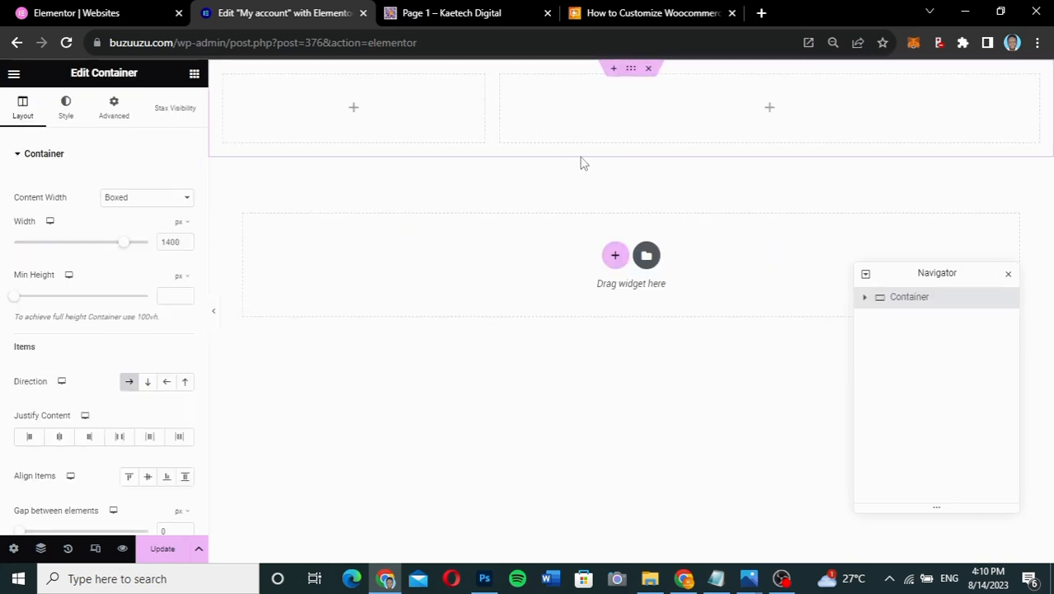
left_click(151, 198)
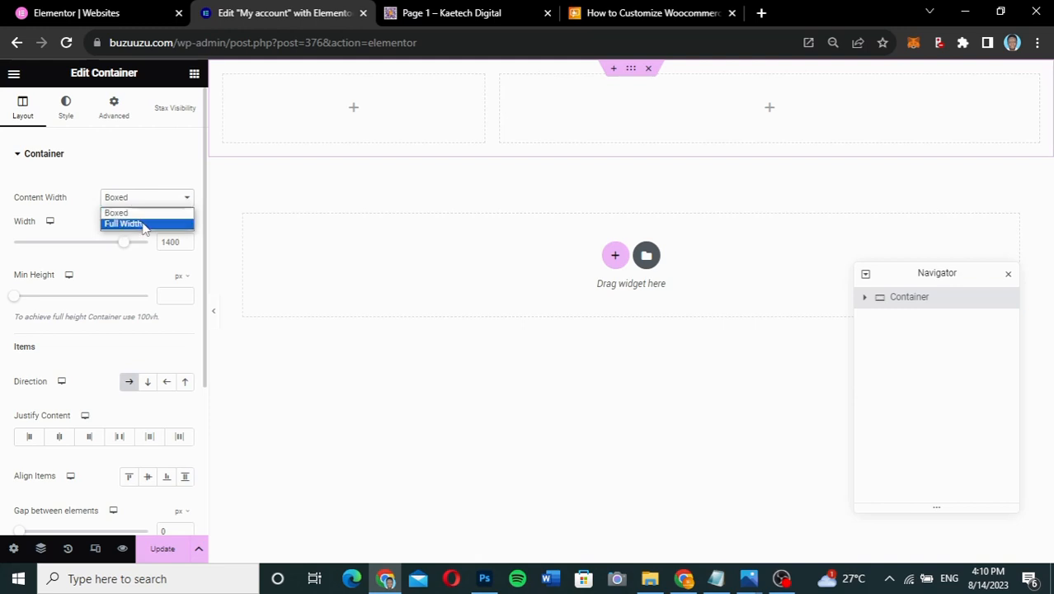
left_click(142, 224)
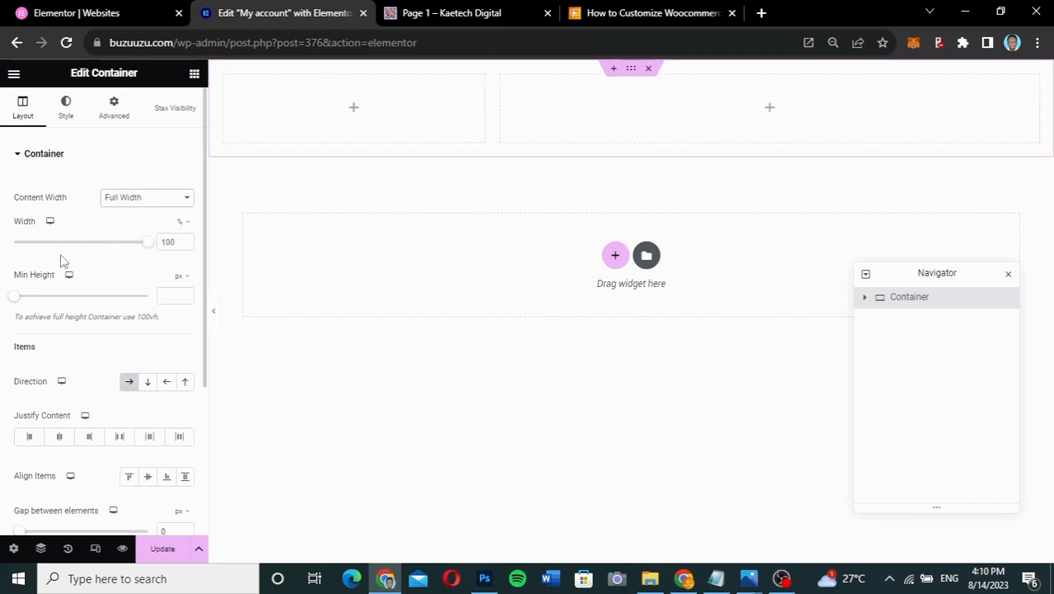
left_click(181, 279)
left_click(178, 339)
left_click_drag(14, 302, 153, 300)
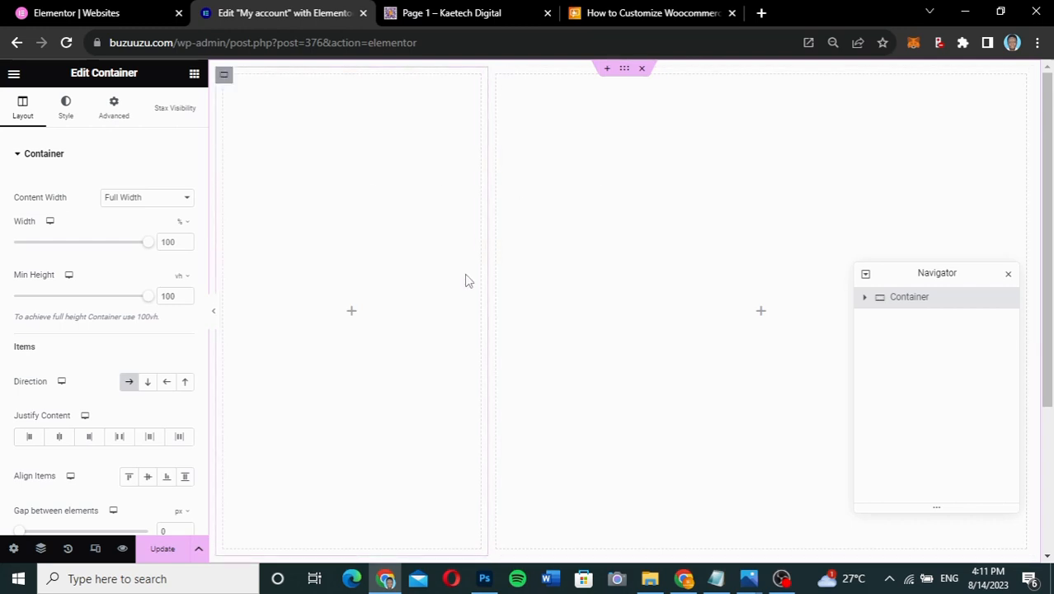
scroll(631, 331, "down", 3)
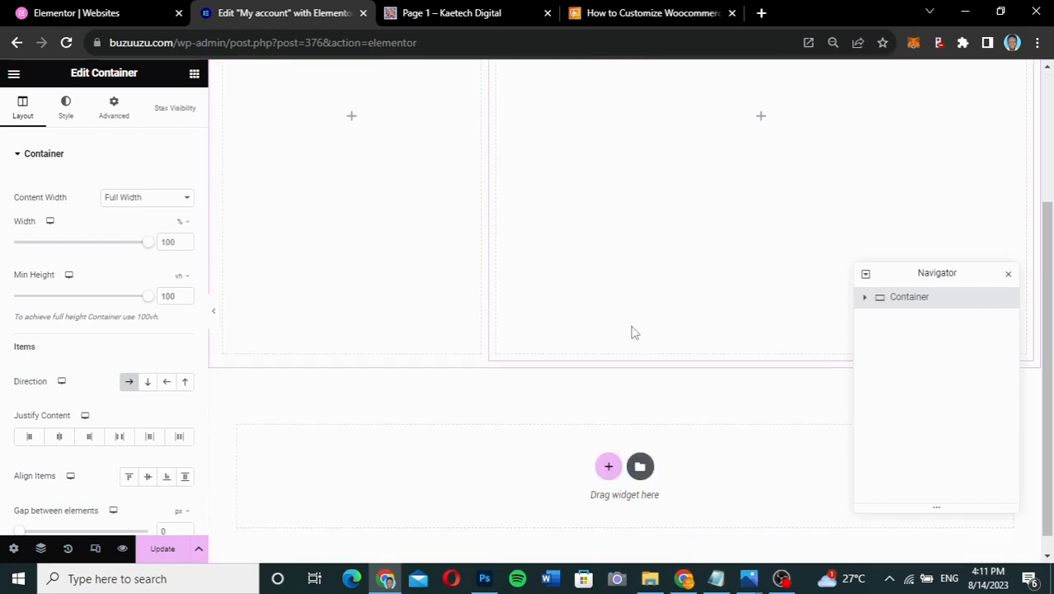
scroll(631, 332, "up", 3)
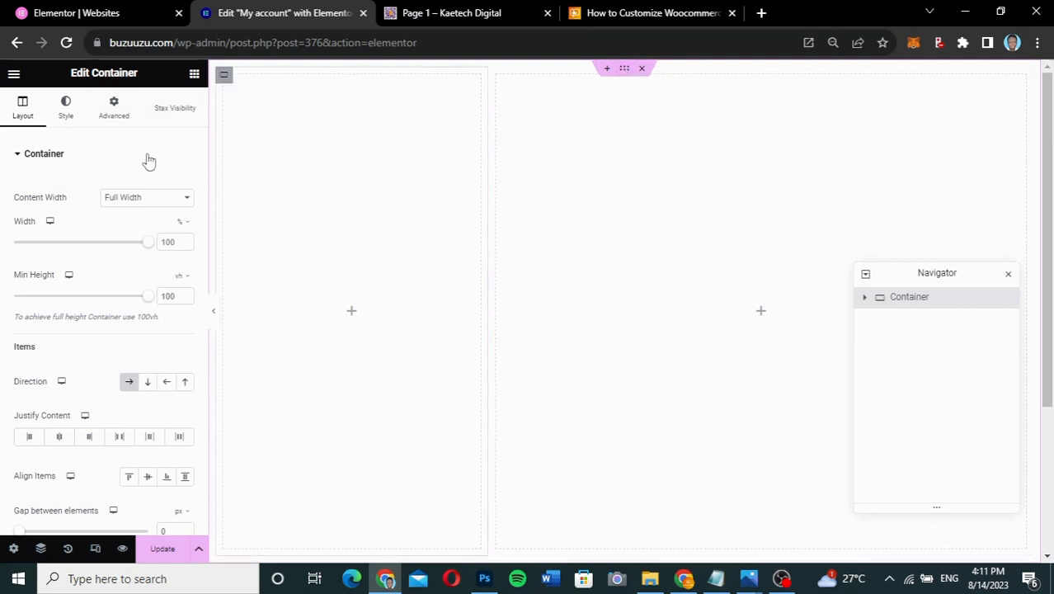
- In the Advanced tab, link the Padding and Margin values so all sides become 0
left_click(116, 115)
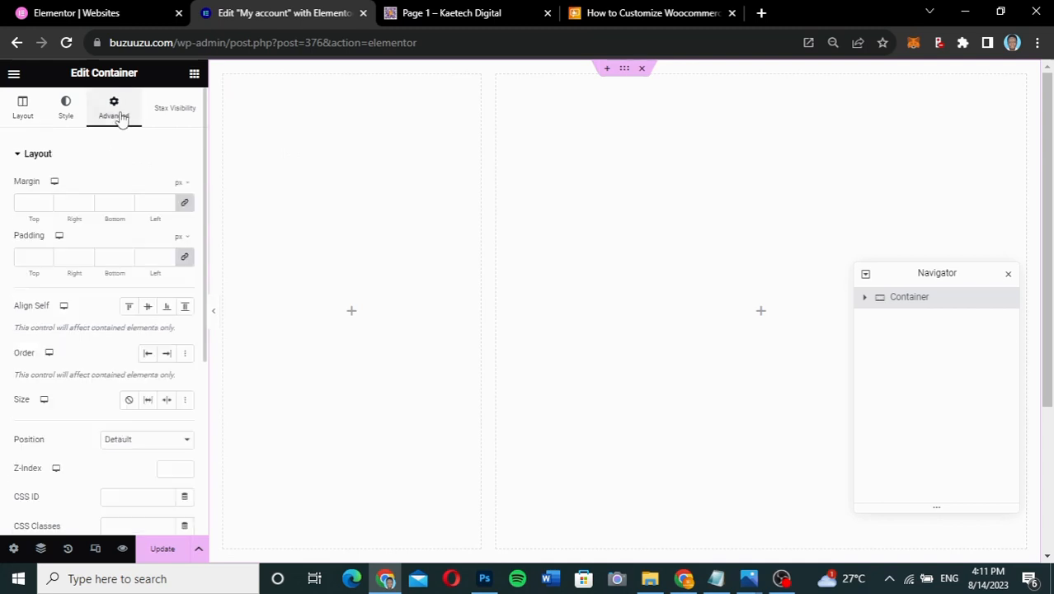
left_click(185, 258)
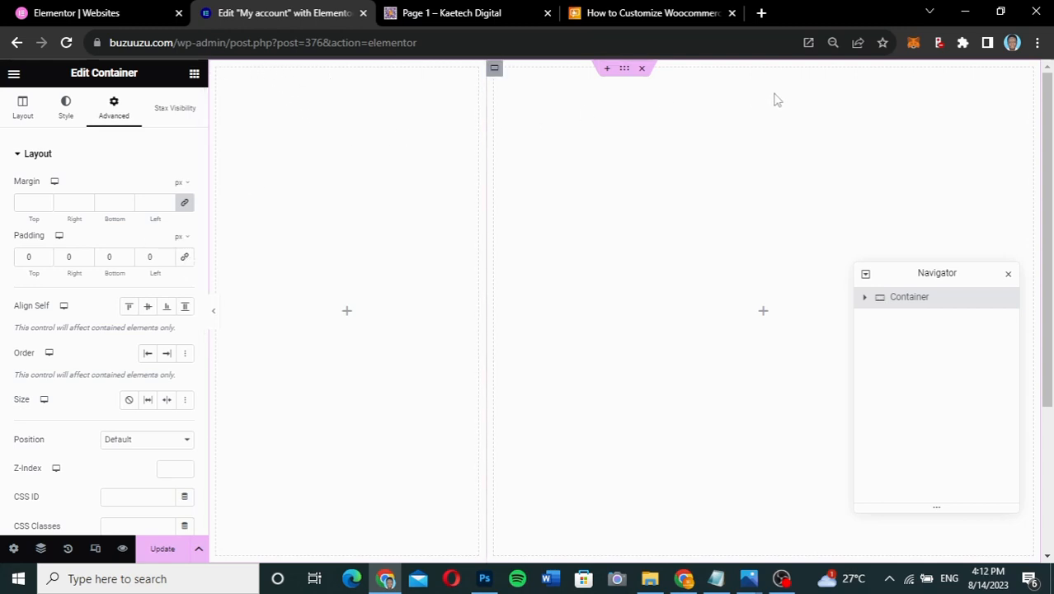
left_click(188, 205)
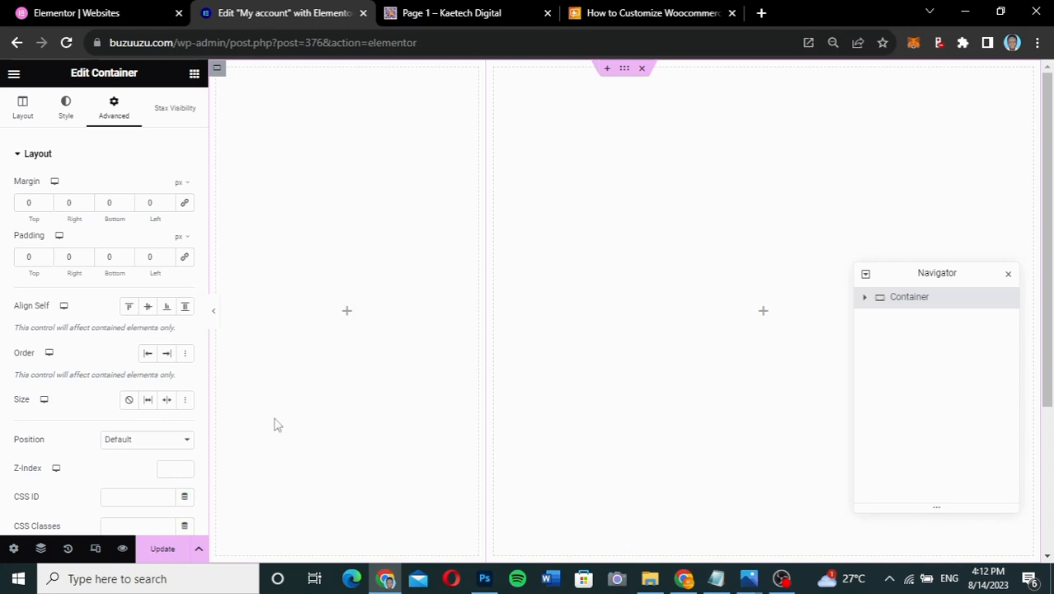
- Expand the container in the Navigator and select the 33.33%-wide left column
left_click(864, 297)
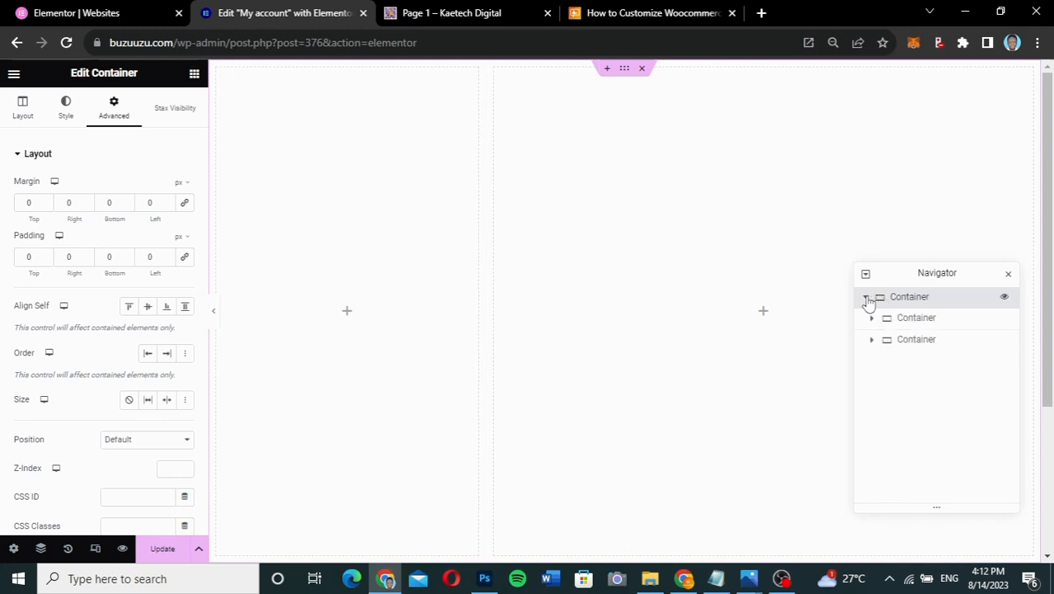
left_click(905, 321)
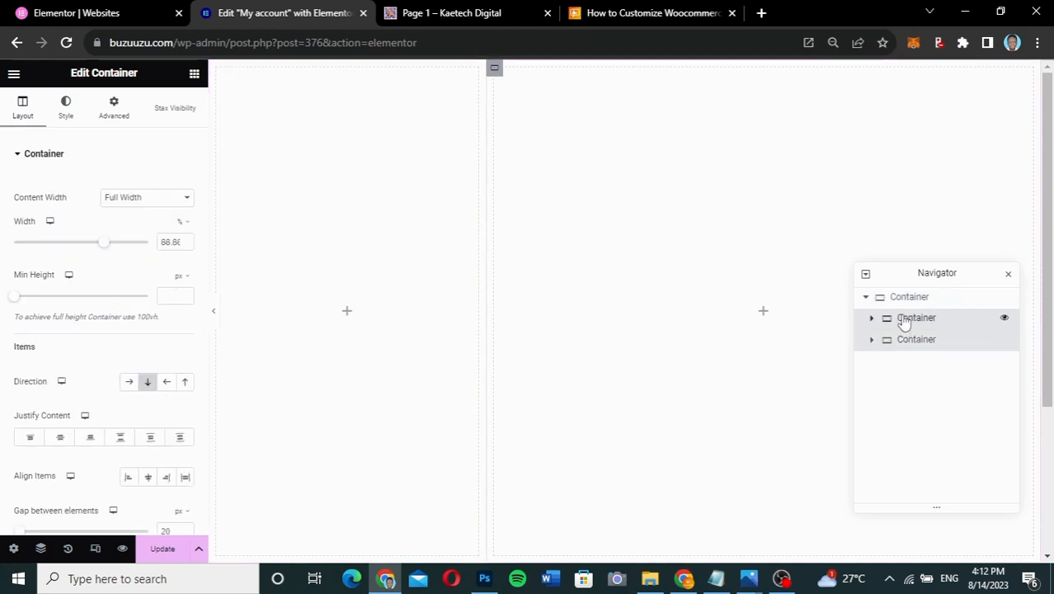
left_click(905, 345)
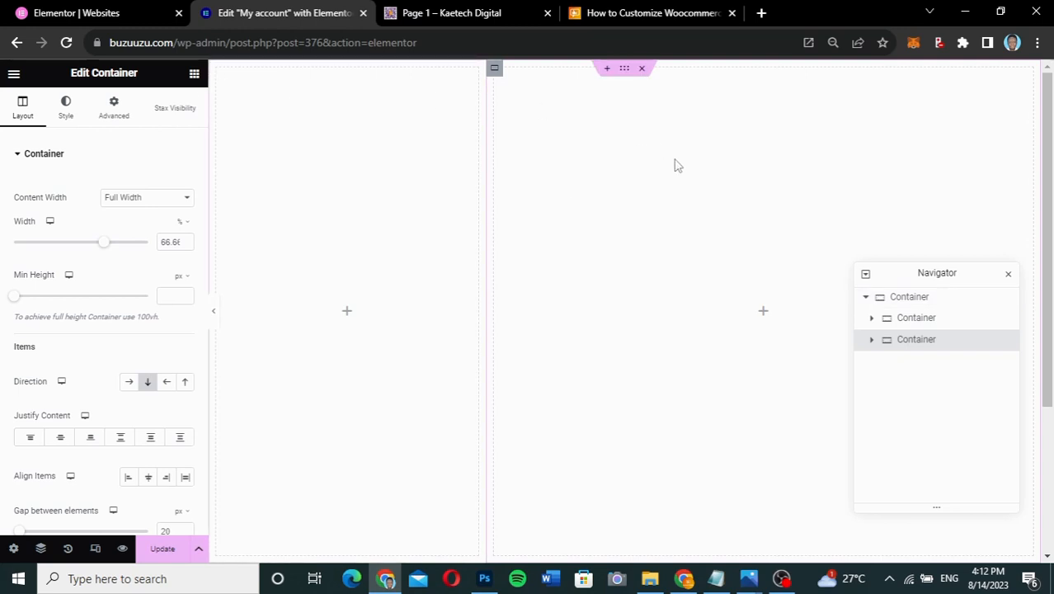
left_click(900, 320)
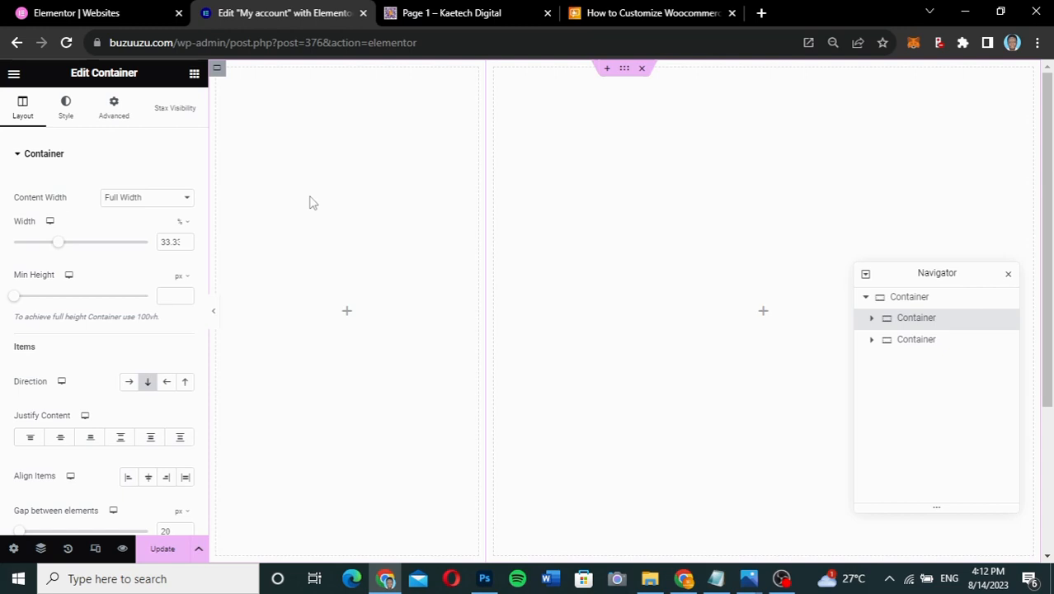
- Give the left column a Classic background with colour #6E00DC
left_click(70, 115)
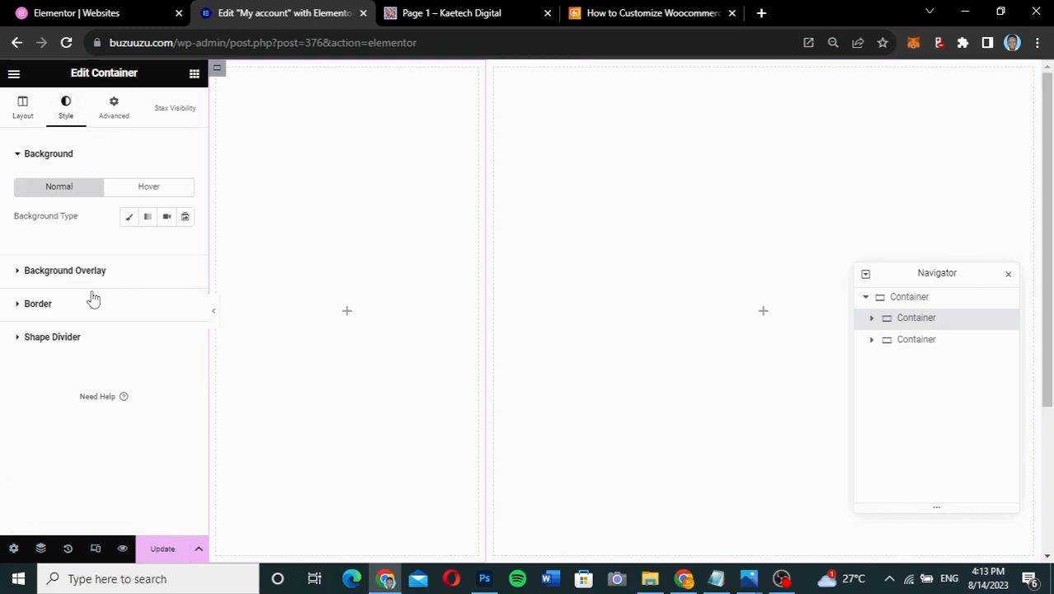
left_click(128, 219)
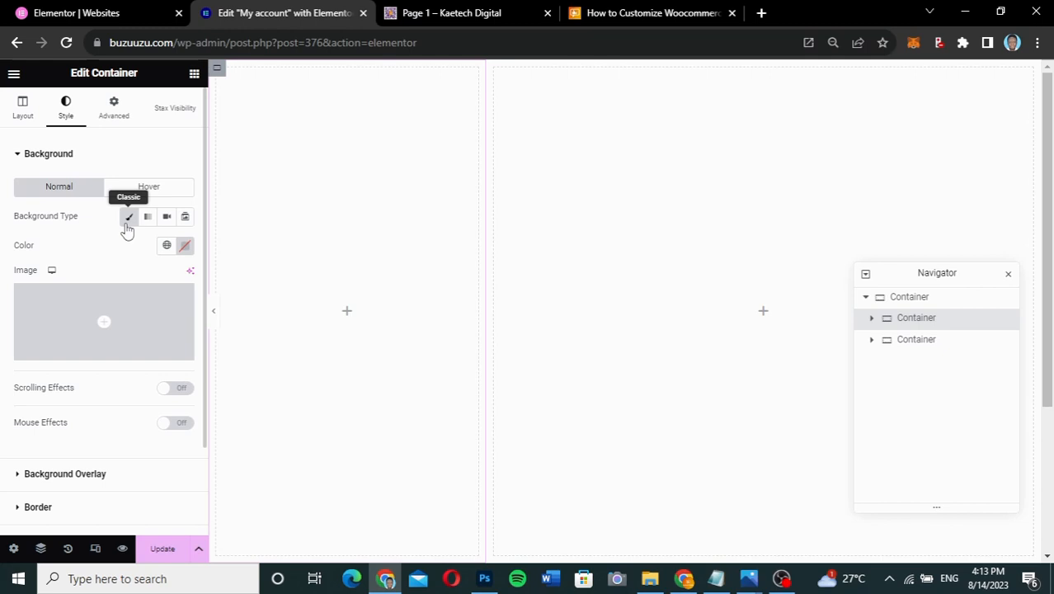
left_click(185, 248)
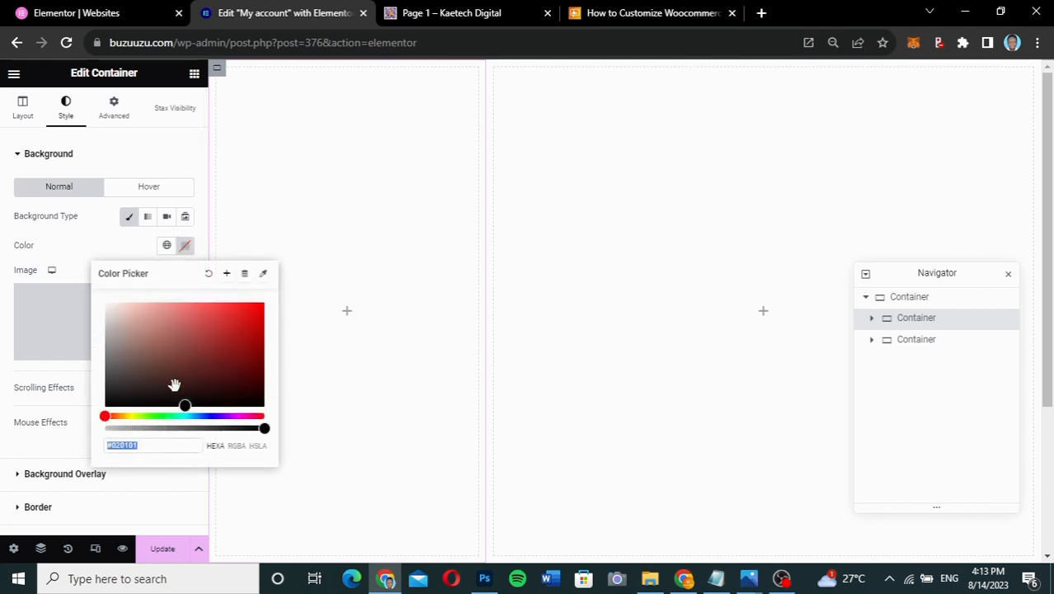
type("#6")
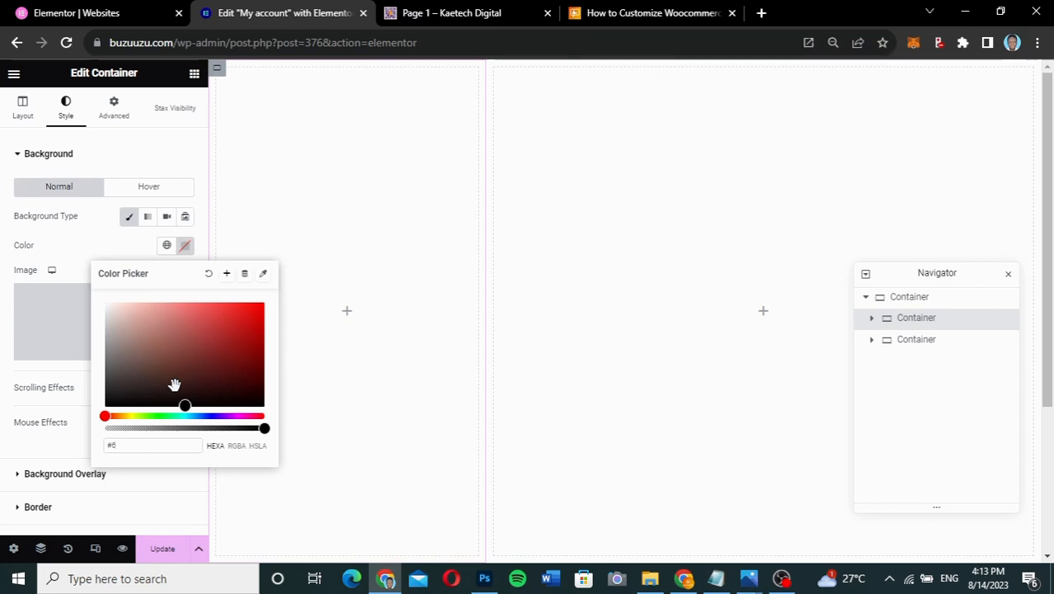
type("E00")
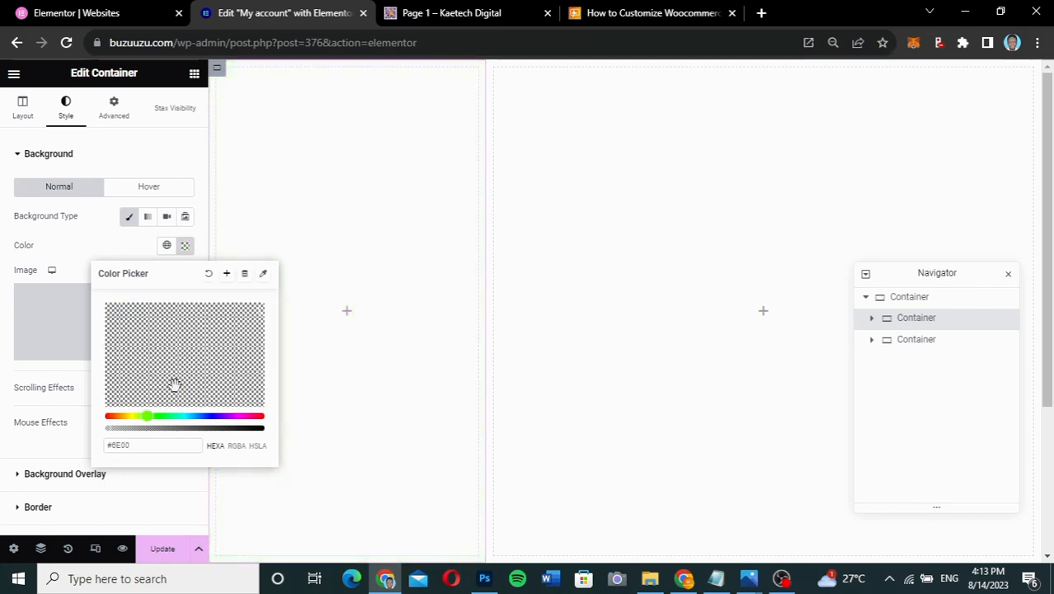
type("DC")
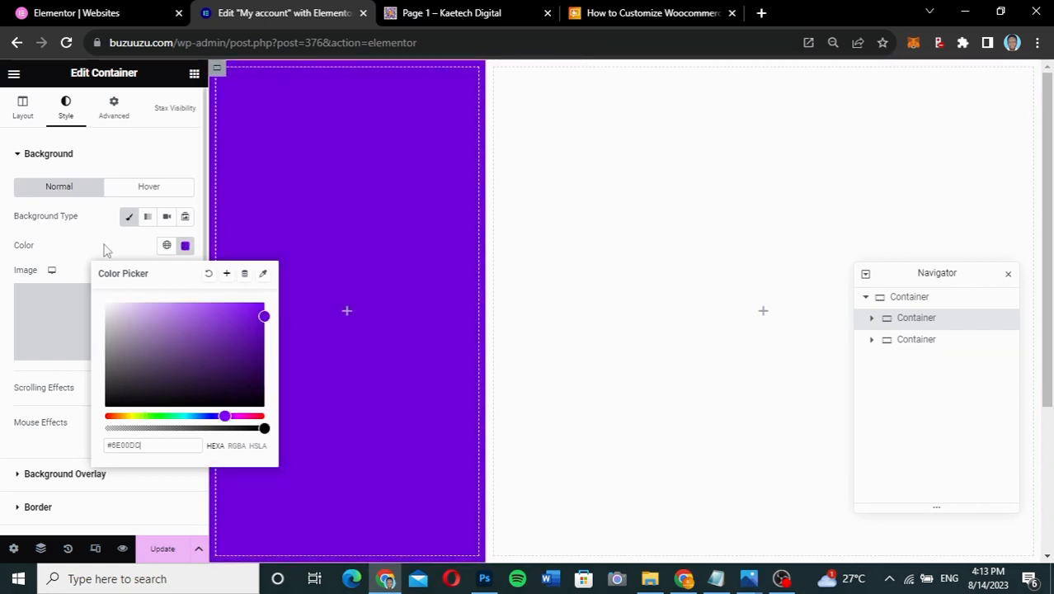
left_click(366, 254)
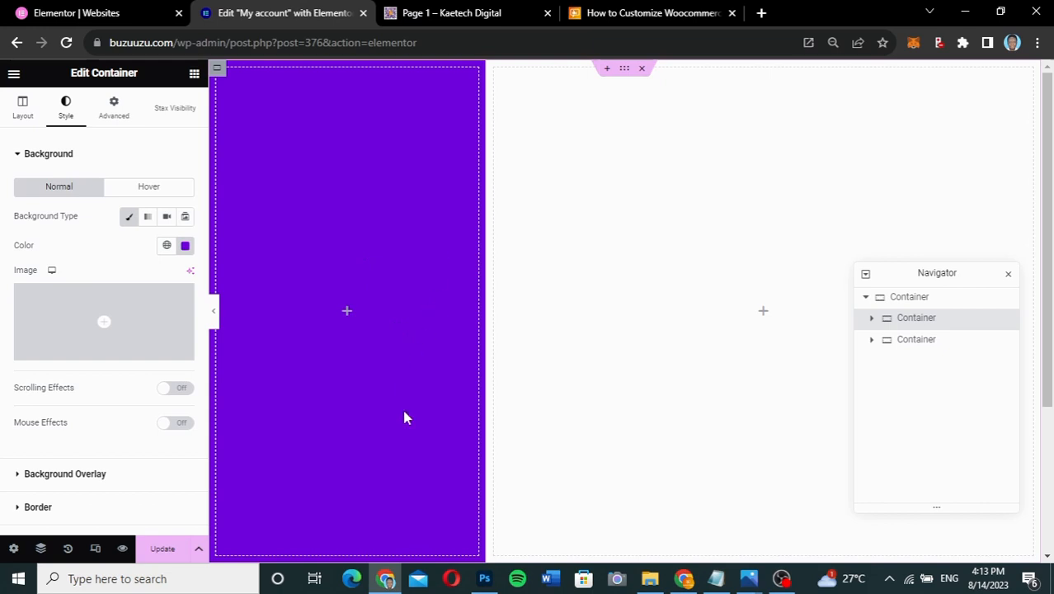
scroll(404, 416, "down", 2)
scroll(404, 416, "up", 2)
scroll(404, 417, "up", 1)
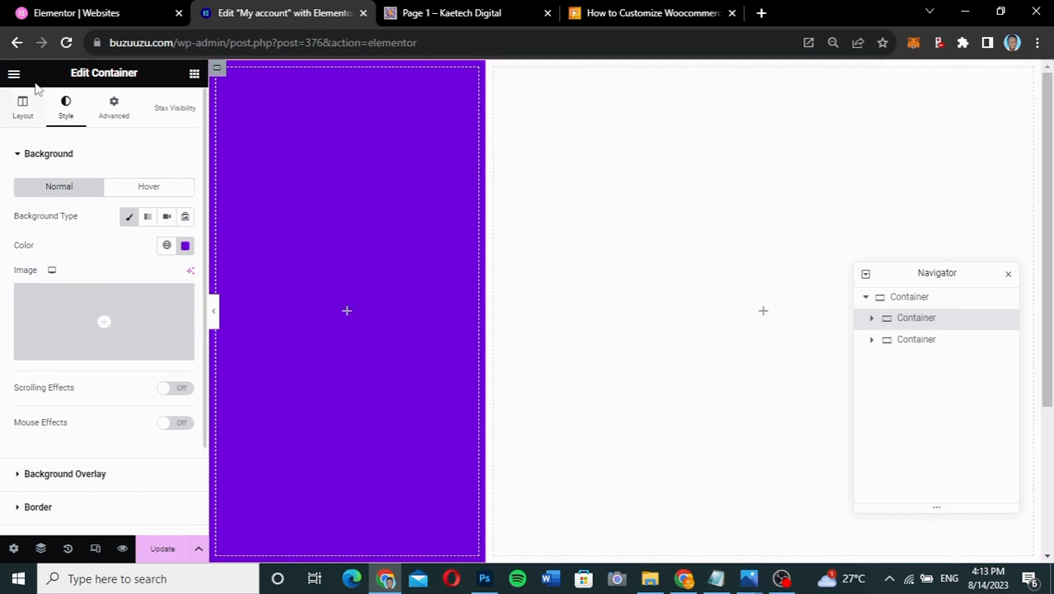
left_click(28, 107)
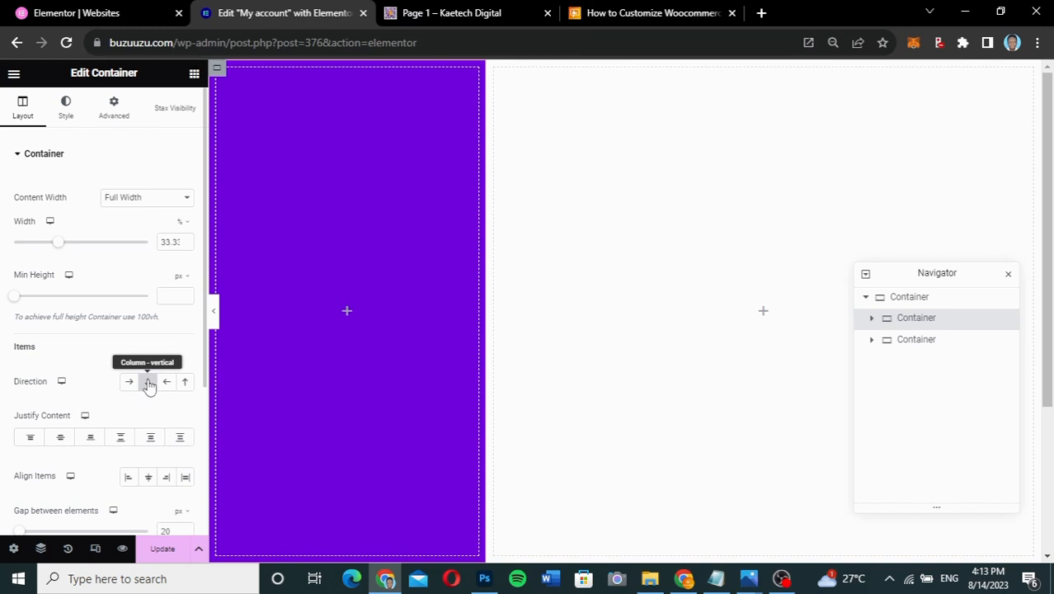
- Drag a Container into the purple sidebar and duplicate it twice, giving three inner containers
left_click(347, 314)
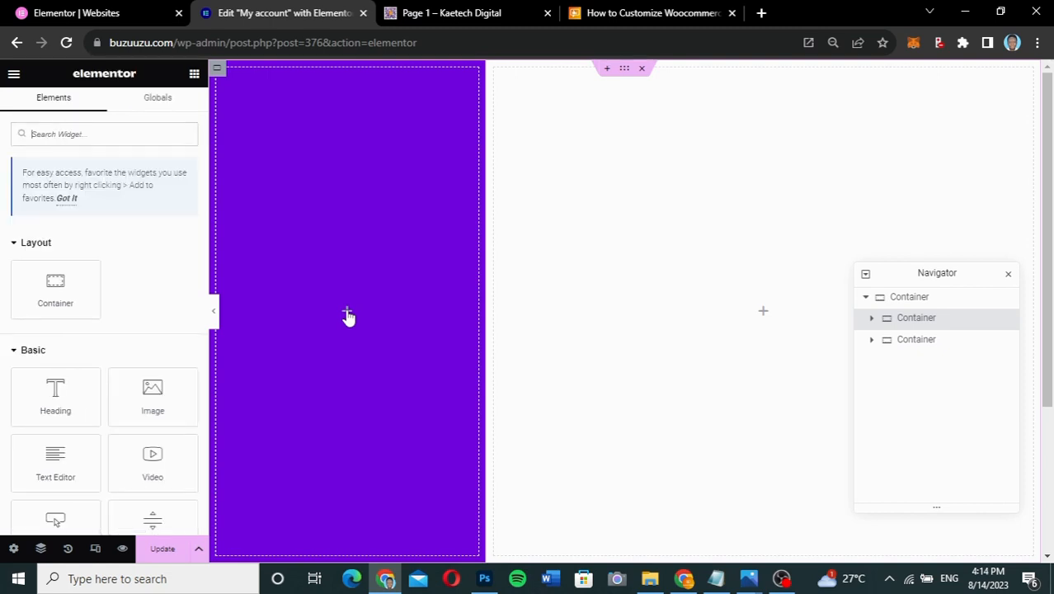
left_click_drag(55, 288, 314, 306)
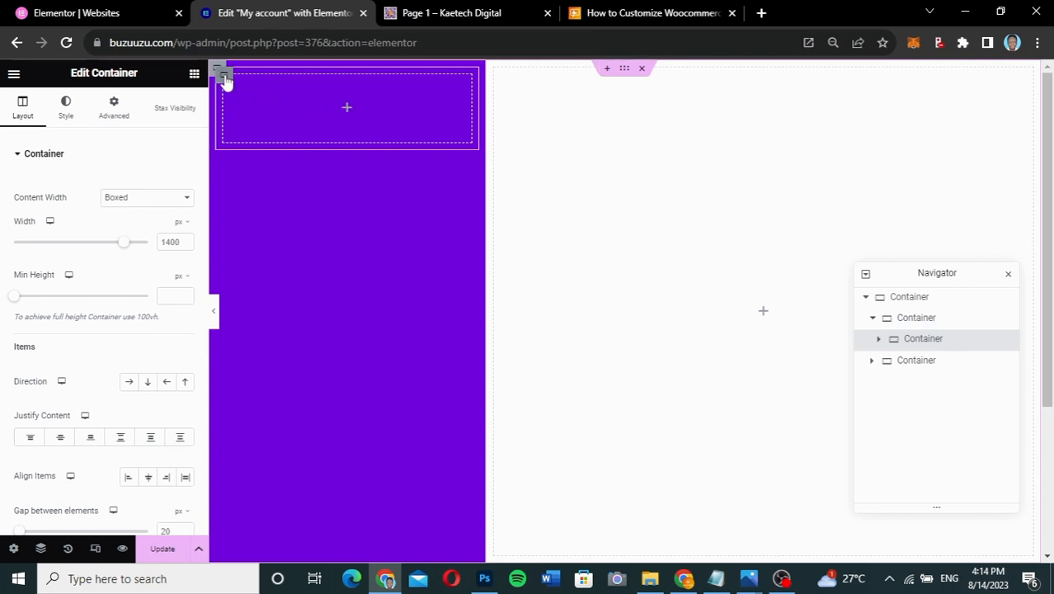
left_click(915, 325)
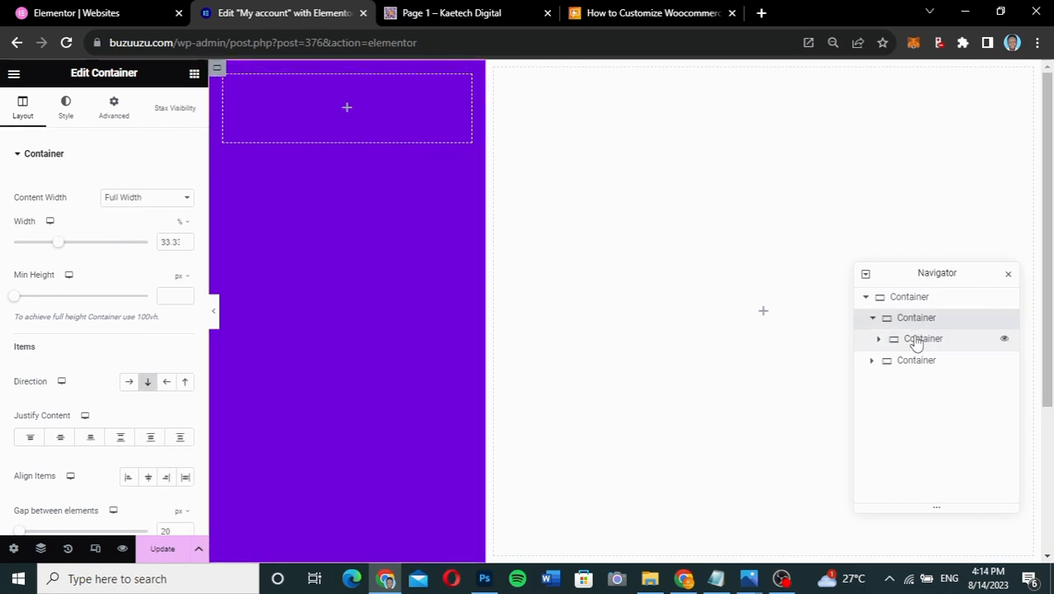
left_click(917, 340)
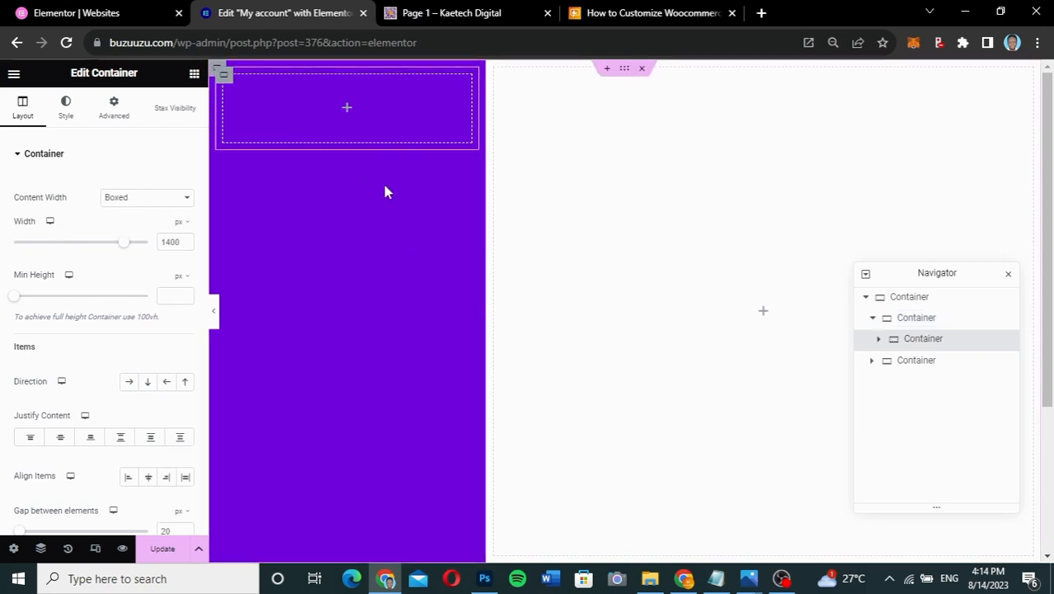
right_click(925, 340)
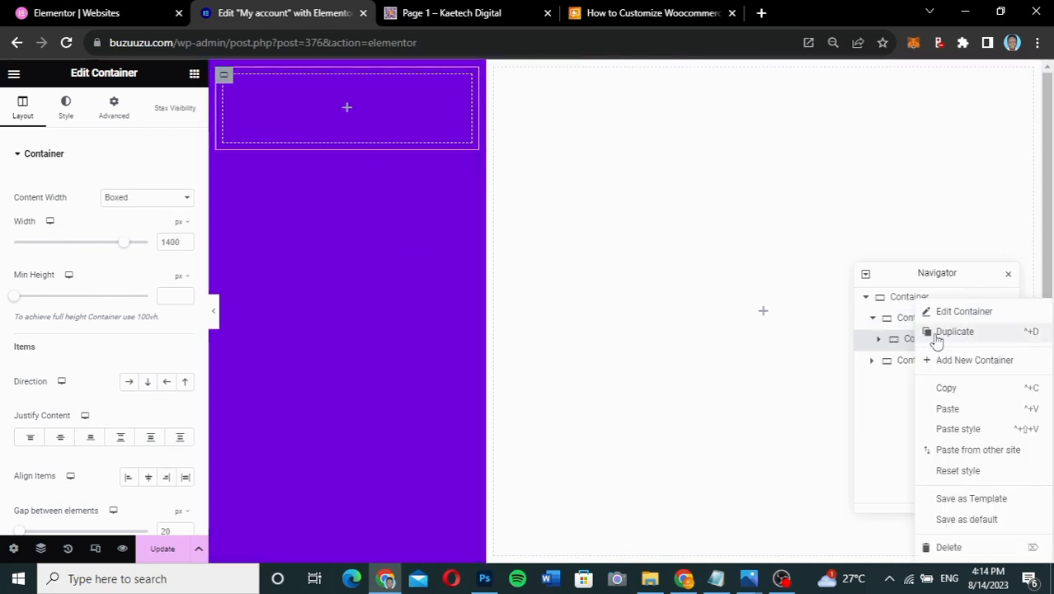
left_click(925, 342)
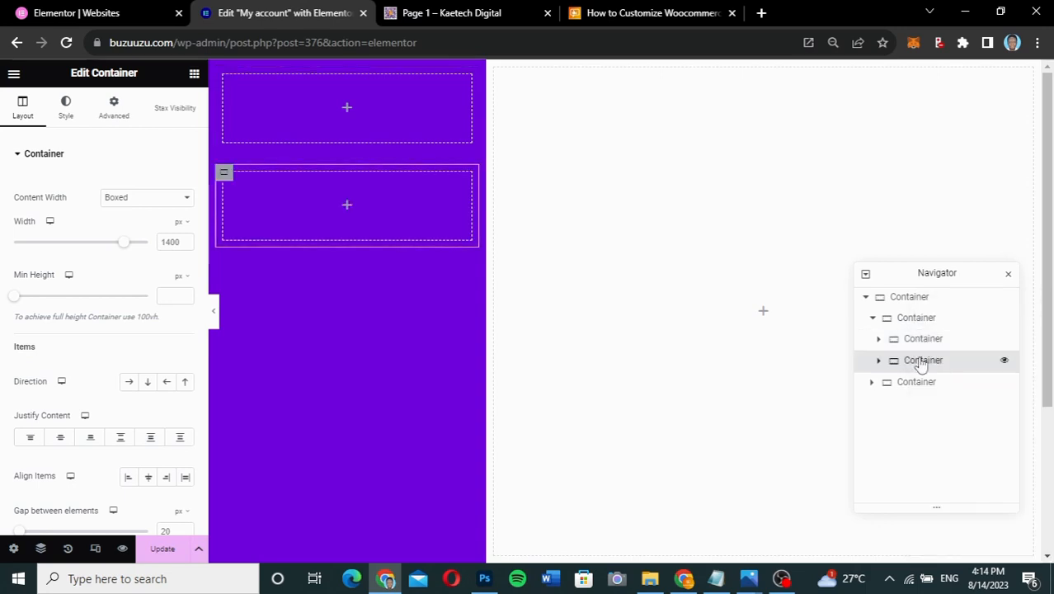
right_click(920, 363)
left_click(955, 338)
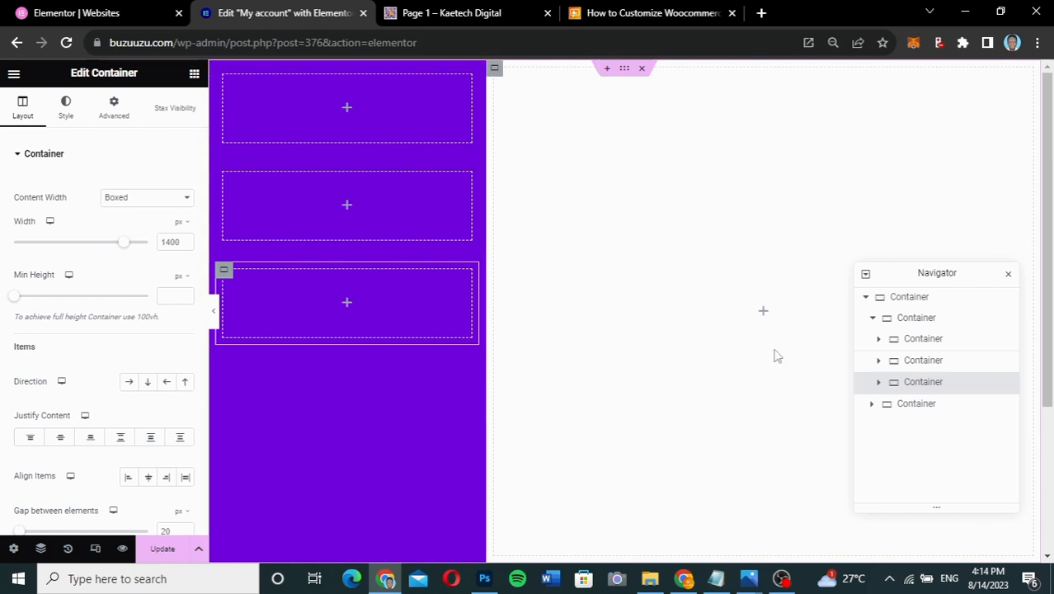
left_click(915, 319)
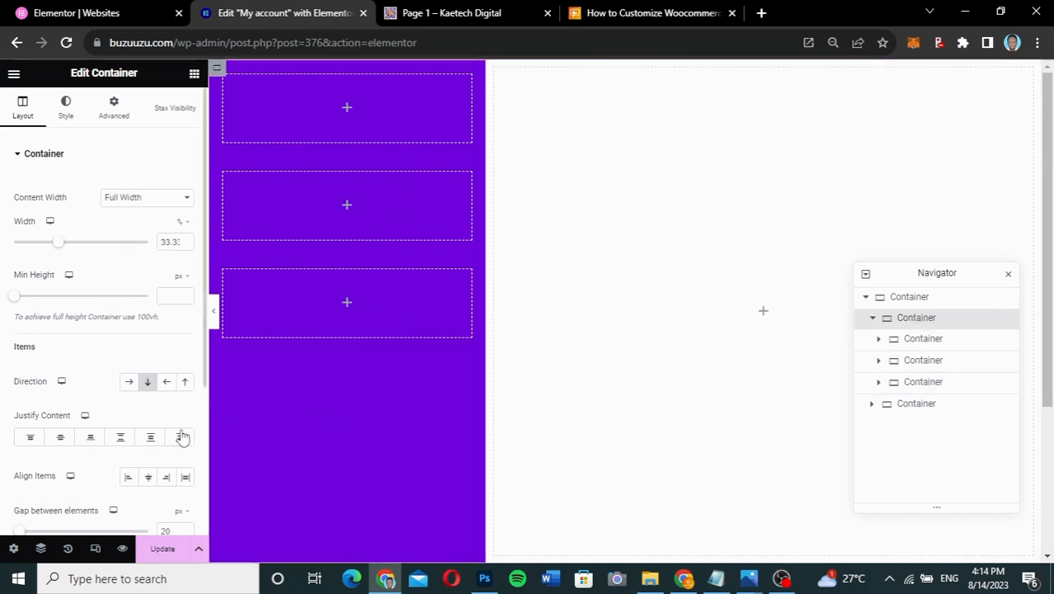
- Set the purple sidebar's Justify Content to Space Between and its padding to 0
left_click(120, 437)
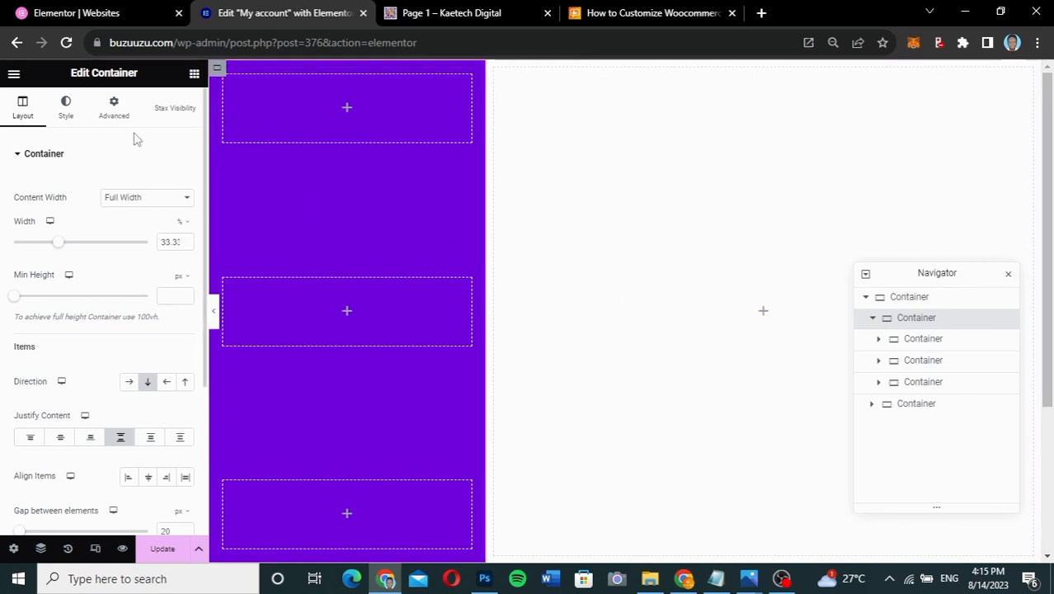
left_click(115, 116)
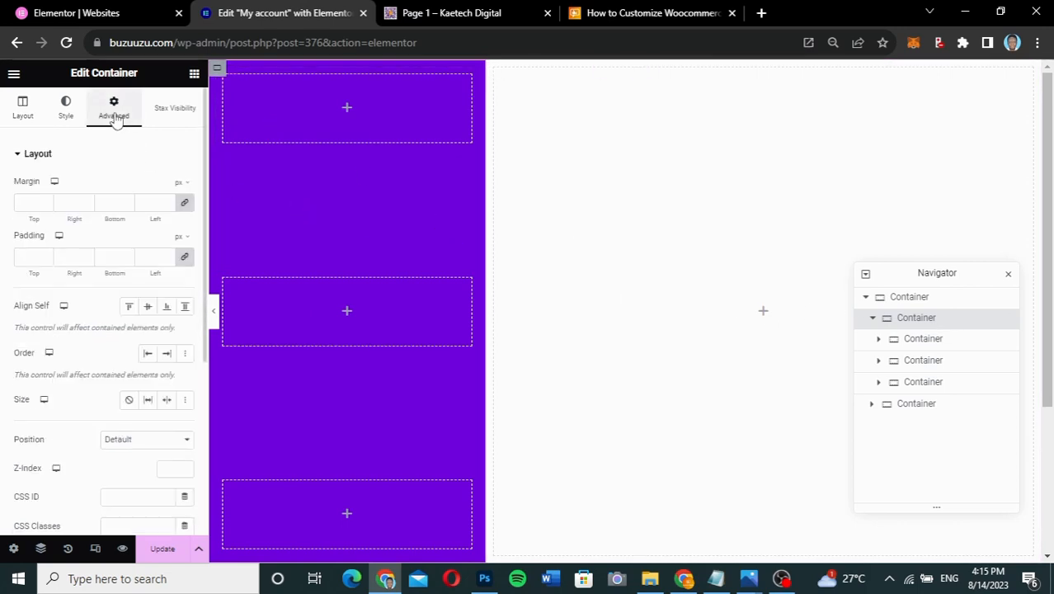
left_click(183, 258)
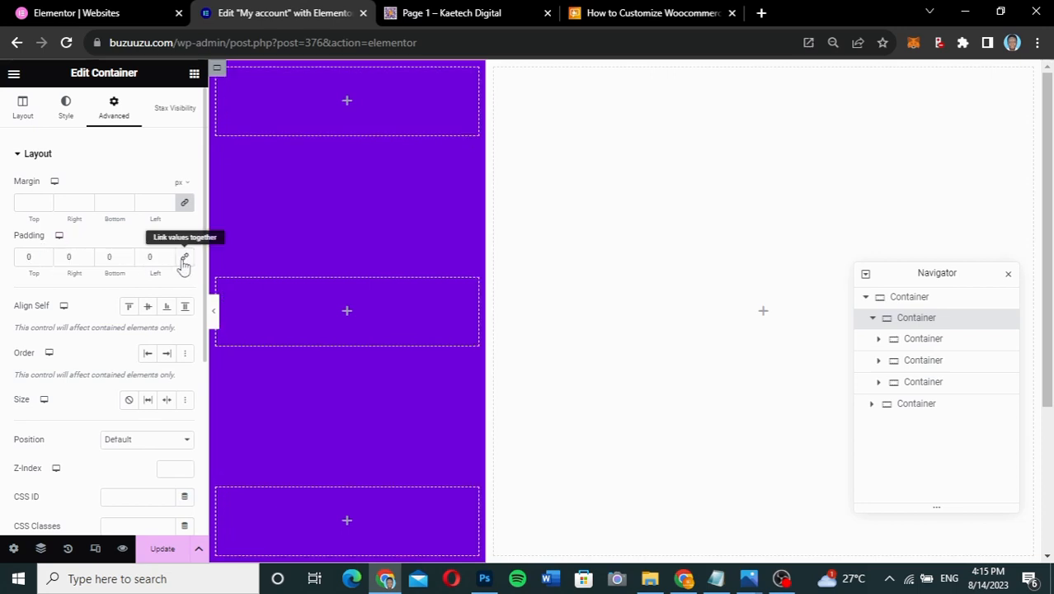
left_click(910, 298)
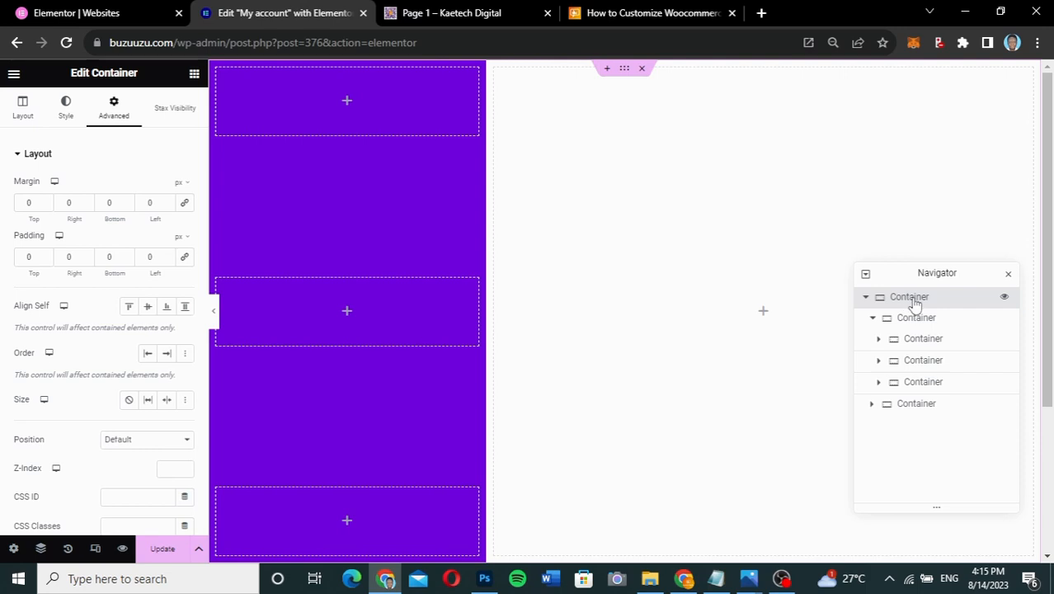
- Rename the outermost container to 'Left Sidebar' in the Navigator
double_click(912, 302)
key("BackSpace")
type("Left")
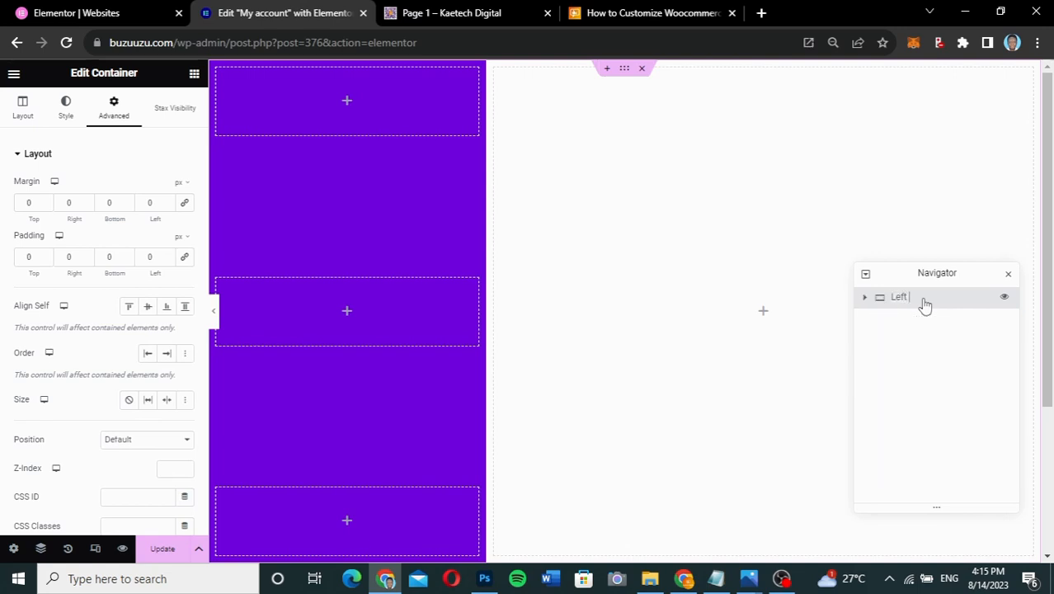
type(" Sidebar")
key("Return")
left_click(865, 297)
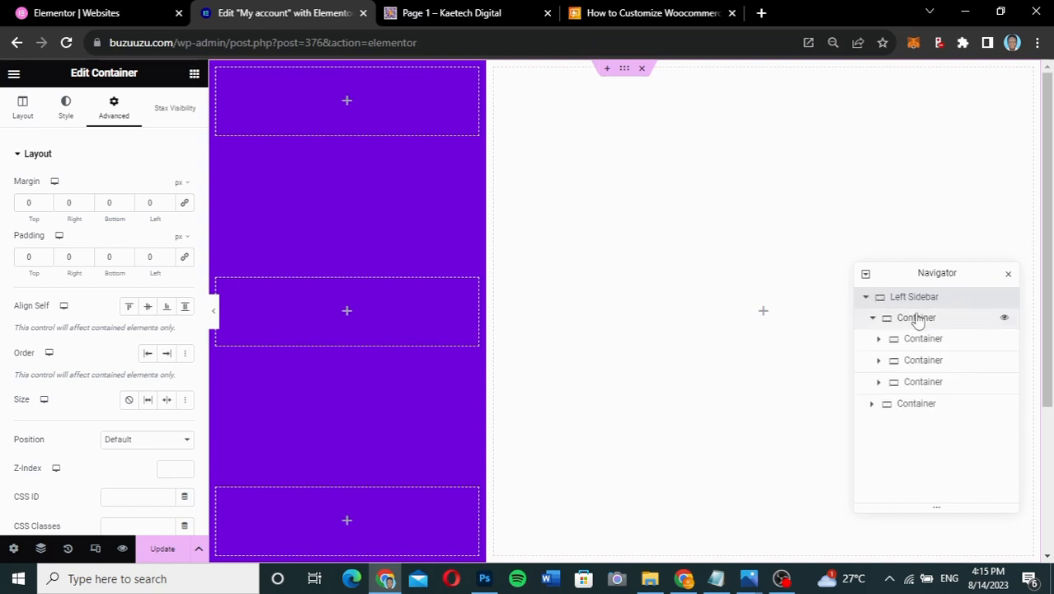
left_click(918, 318)
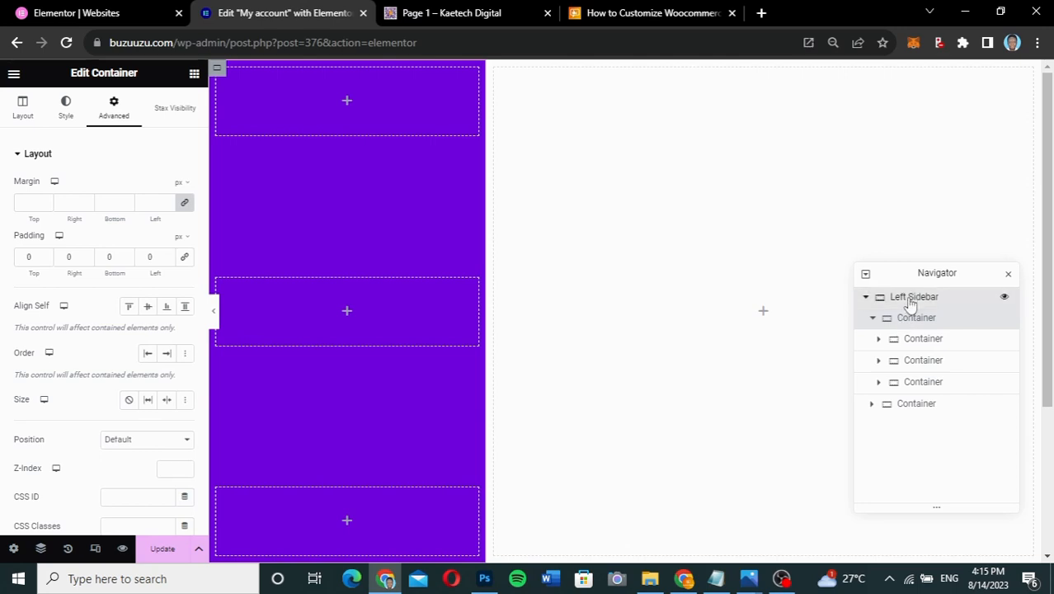
- Rename the outermost container to 'Main container', fixing the 'contianer' typo
double_click(910, 296)
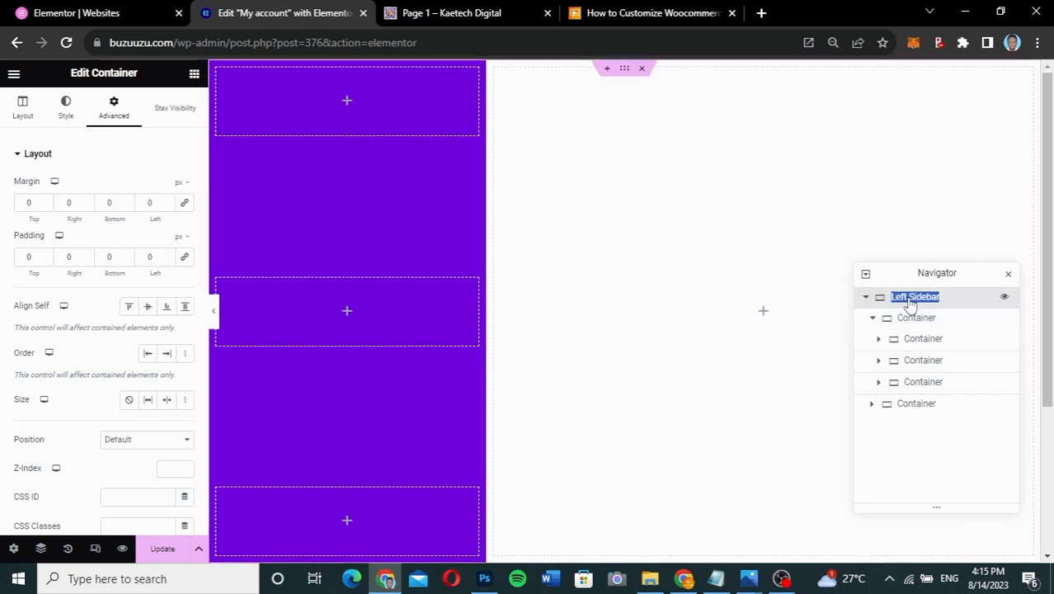
type("Main contianer")
key("Return")
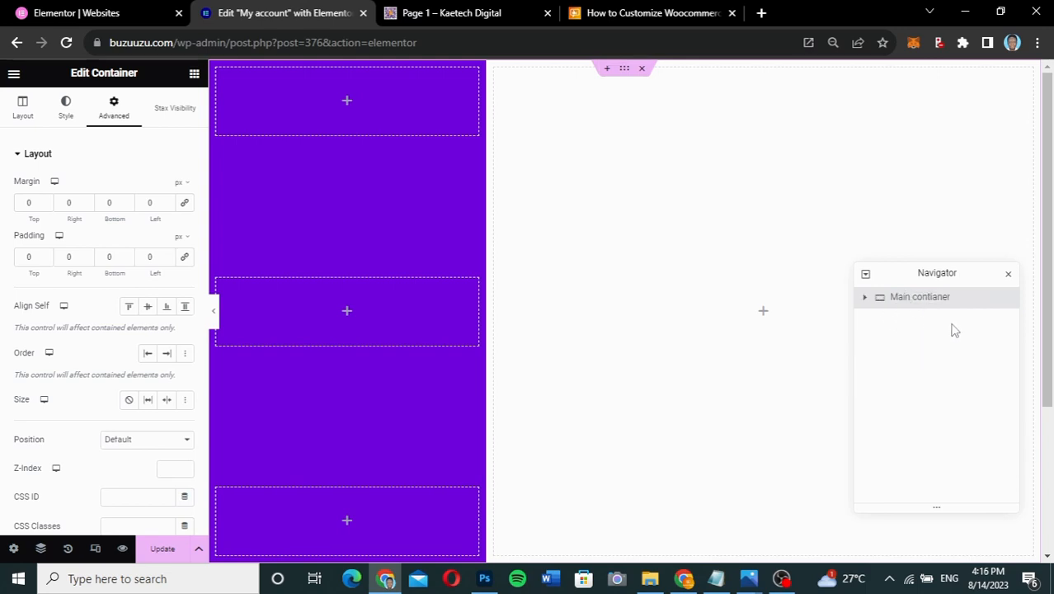
left_click(865, 299)
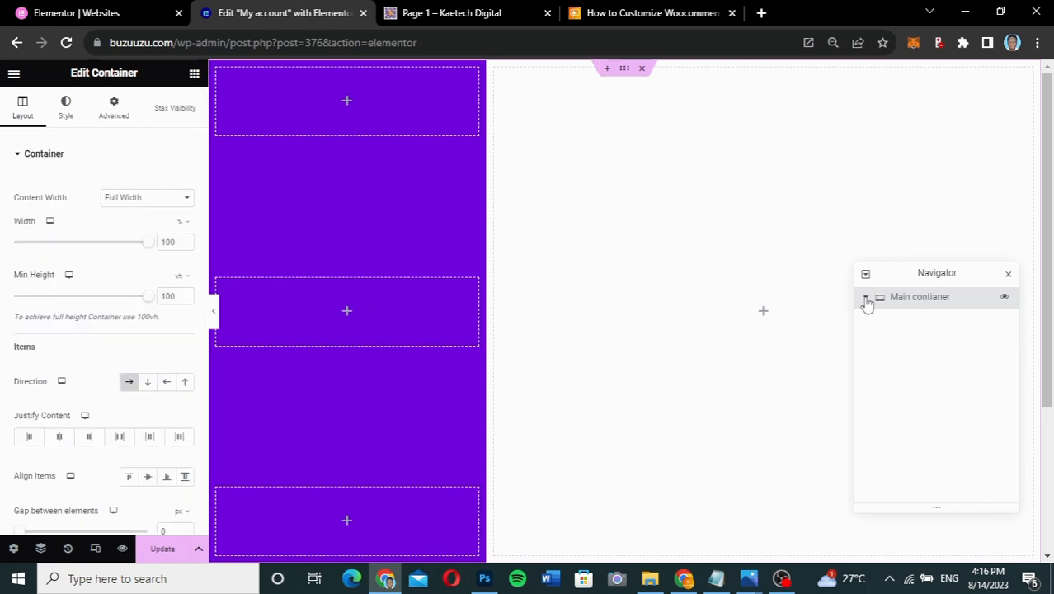
left_click(865, 298)
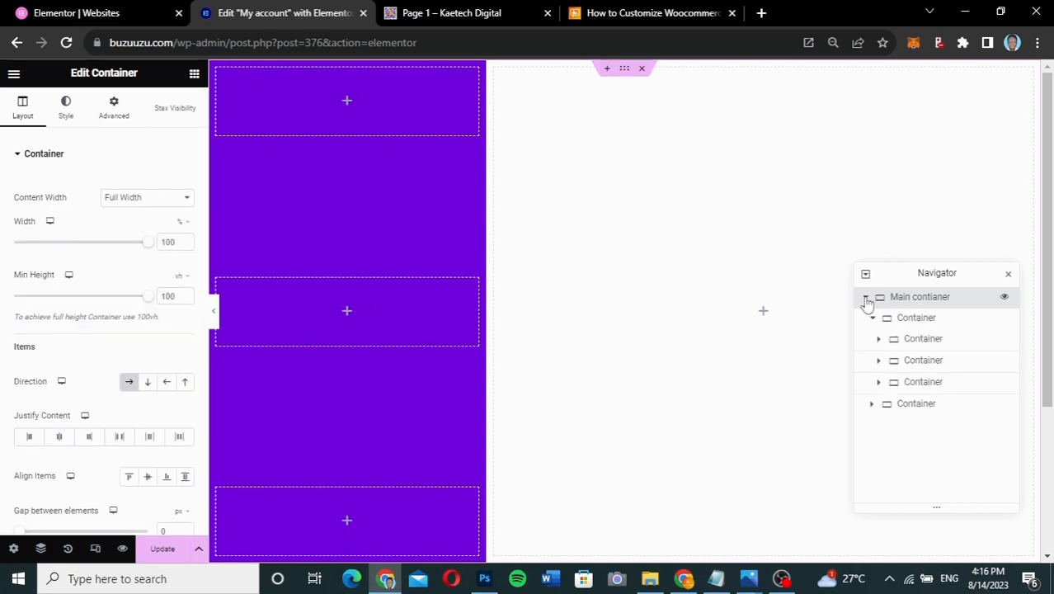
left_click(191, 76)
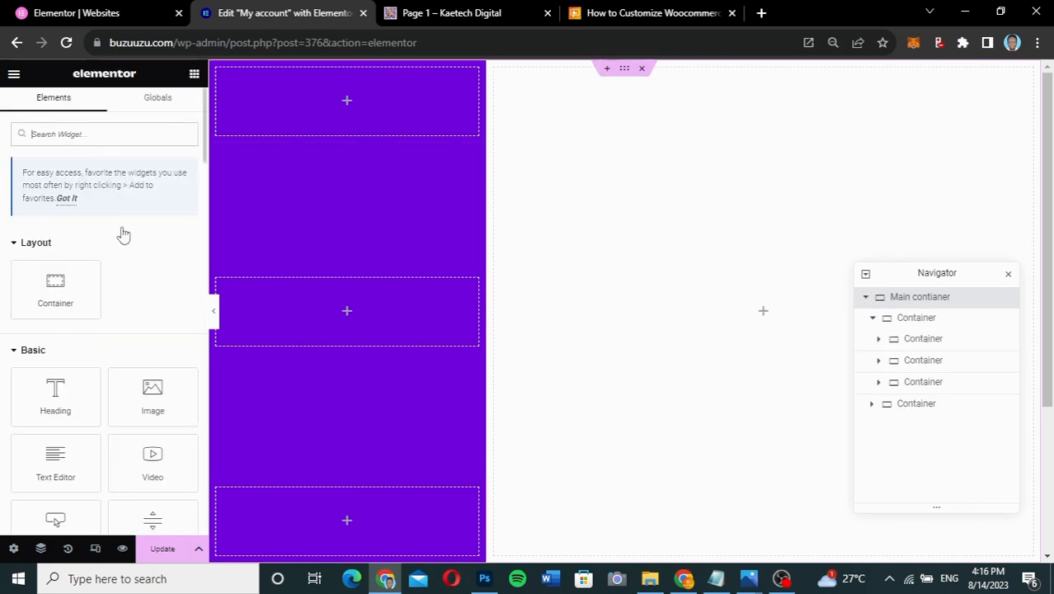
left_click(929, 302)
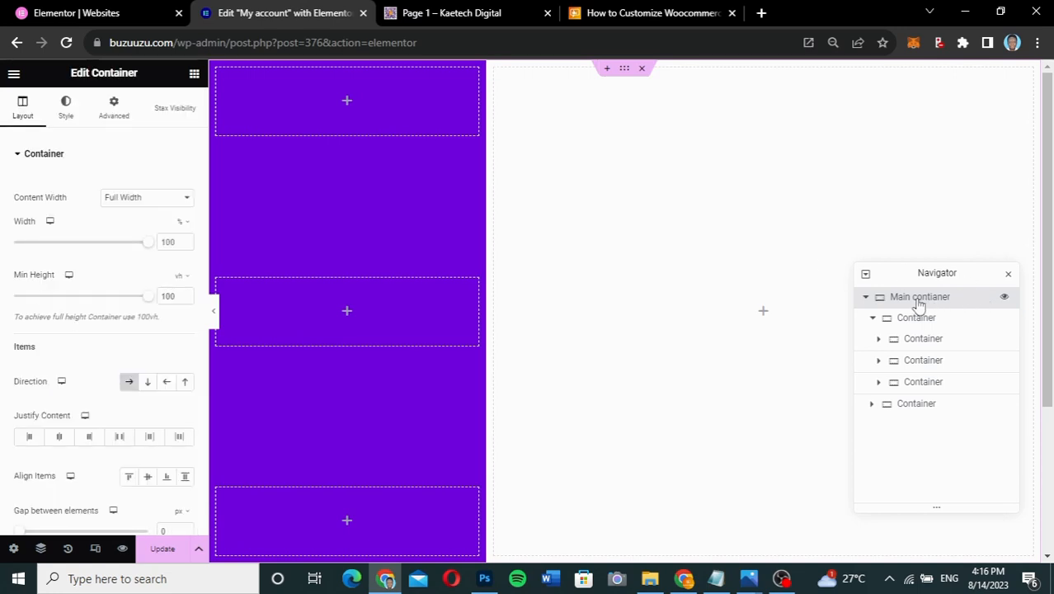
double_click(919, 302)
key("End")
key("BackSpace")
key("Right")
type("i")
key("Return")
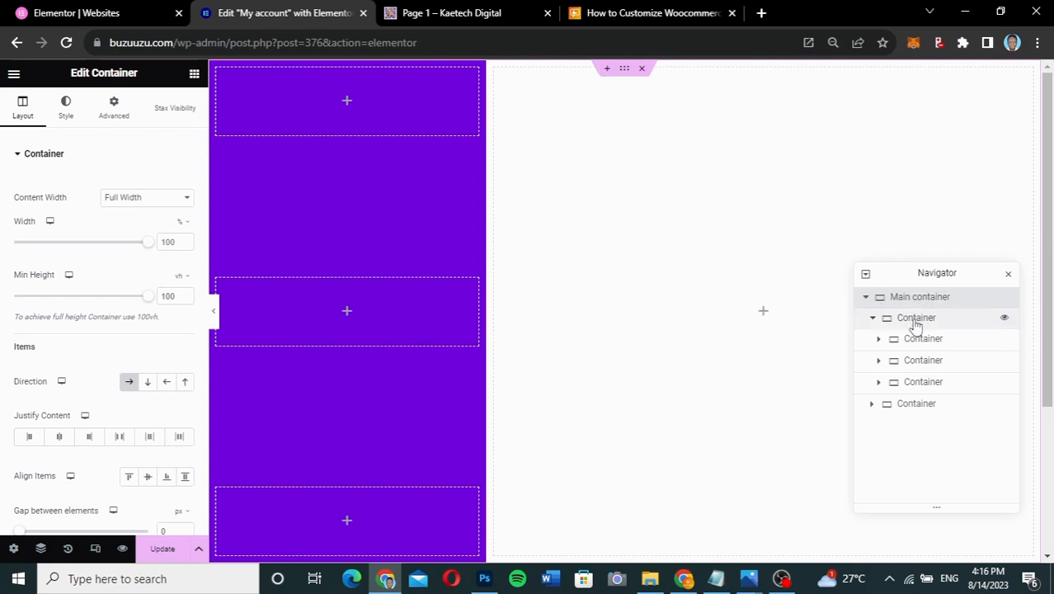
- Name the purple sidebar 'Left Sidebar' and the right-hand container 'Right Content Container'
double_click(915, 318)
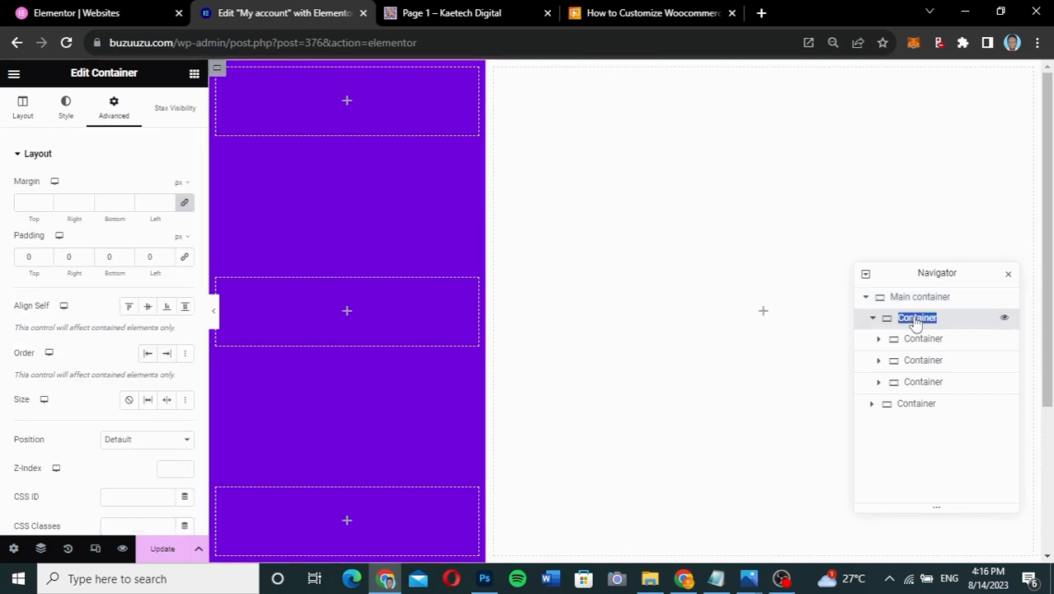
type("Left")
key("Return")
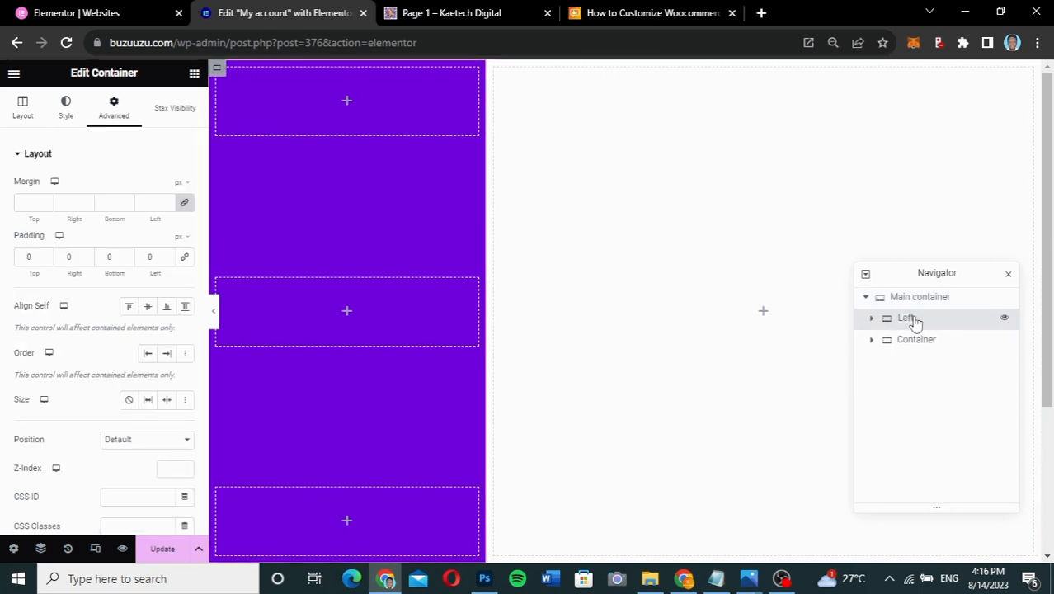
type("Sidebar")
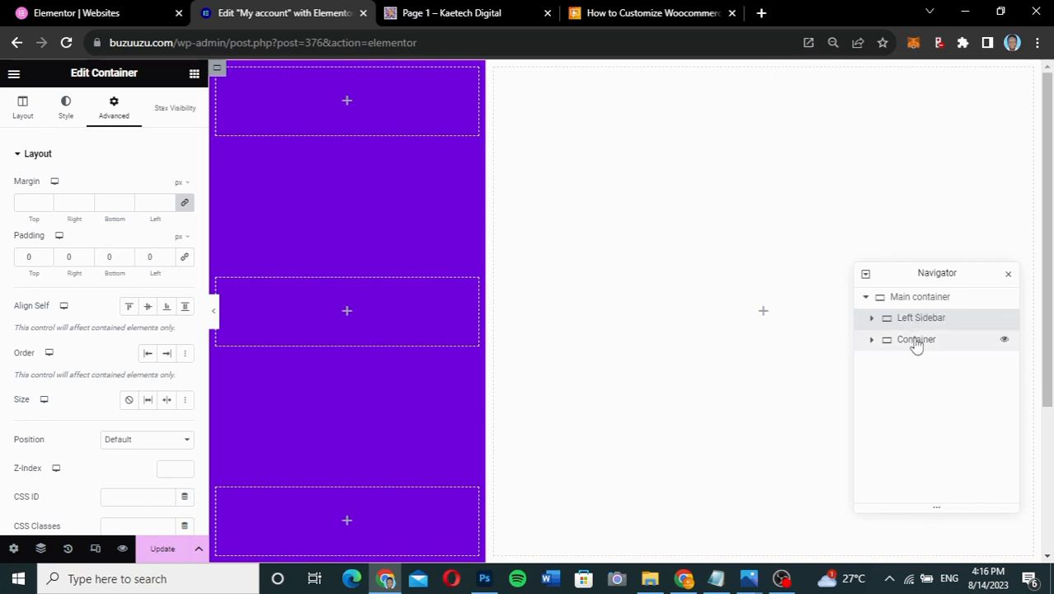
left_click(917, 344)
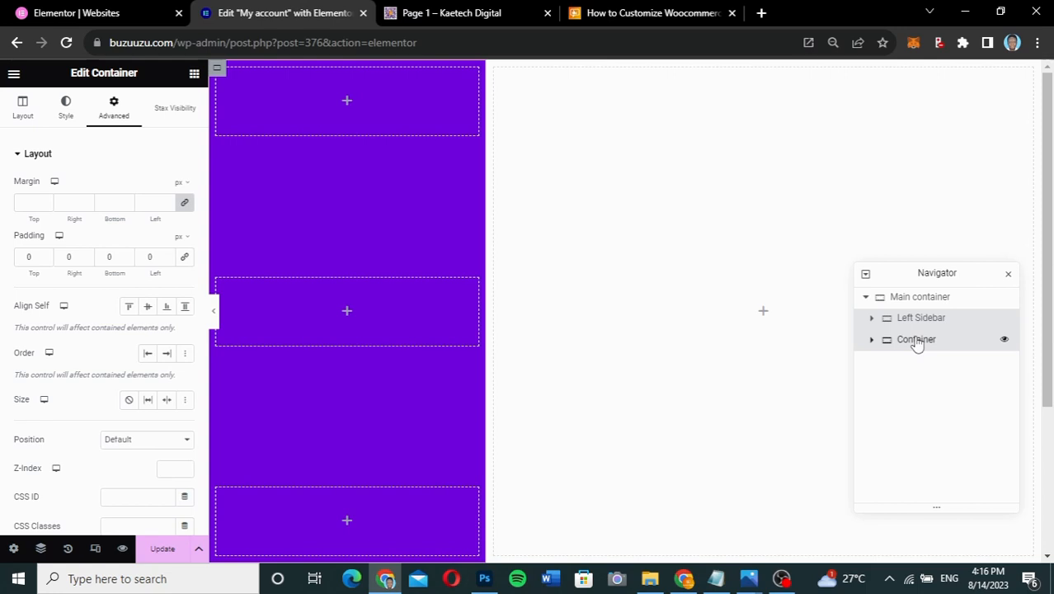
double_click(917, 345)
type("Righ")
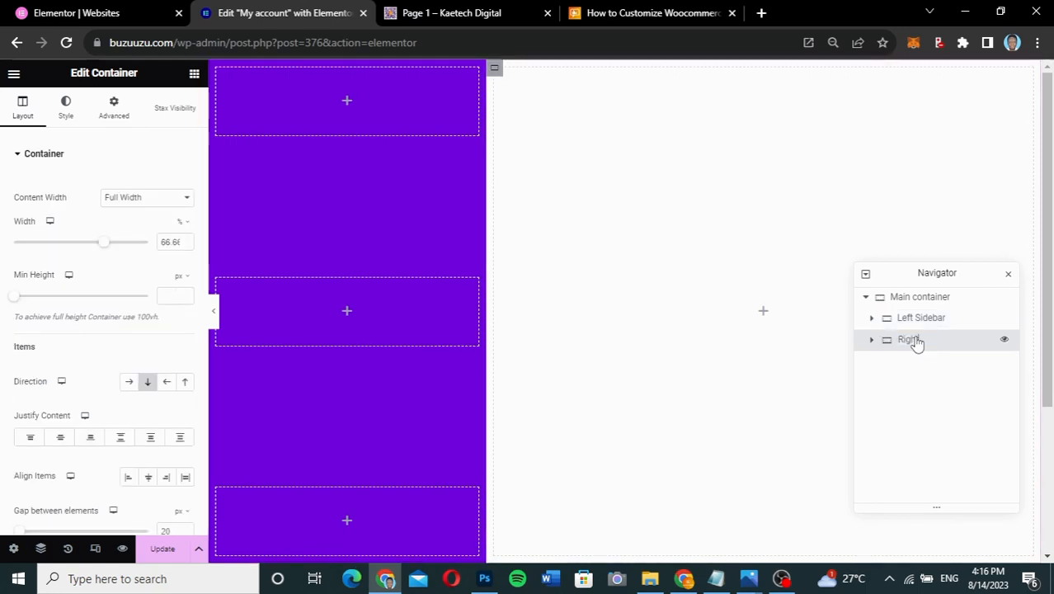
type("t Content Container")
key("Return")
- Expand Left Sidebar and name its inner containers Top, Menu and Footer
left_click(872, 318)
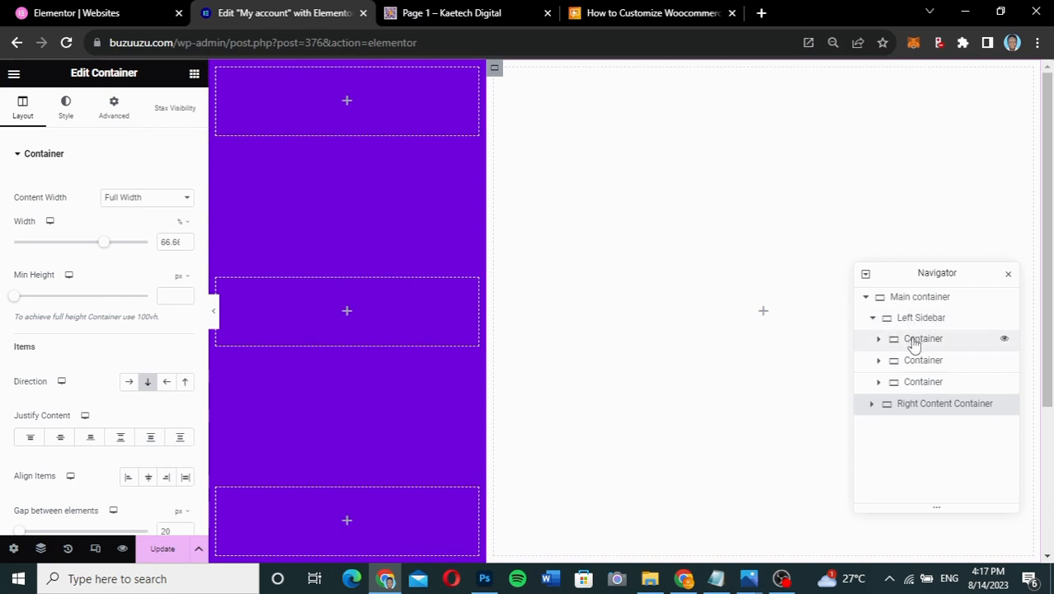
left_click(917, 344)
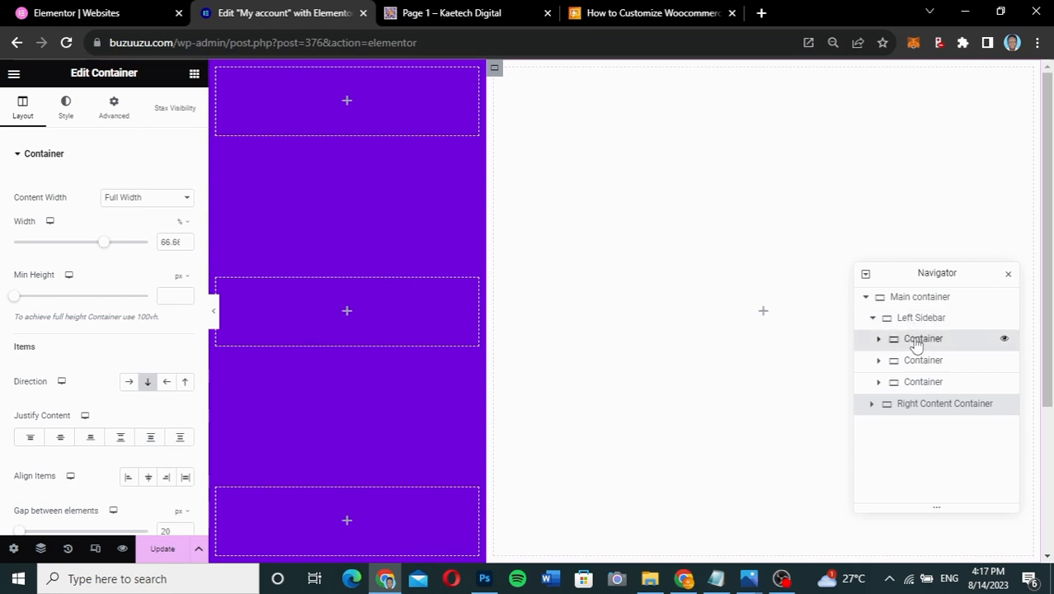
double_click(915, 345)
type("To")
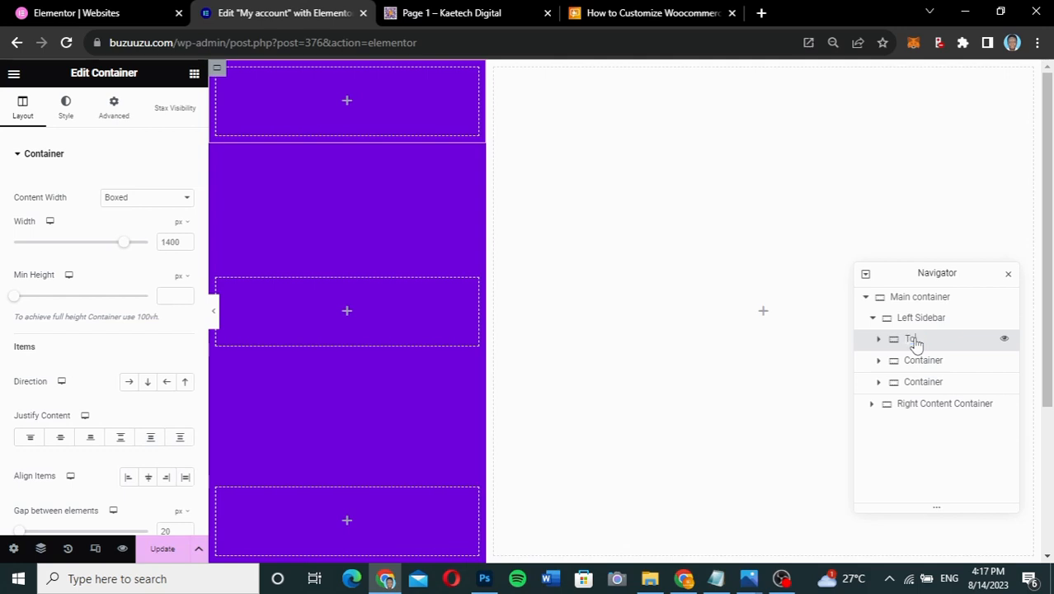
type("p")
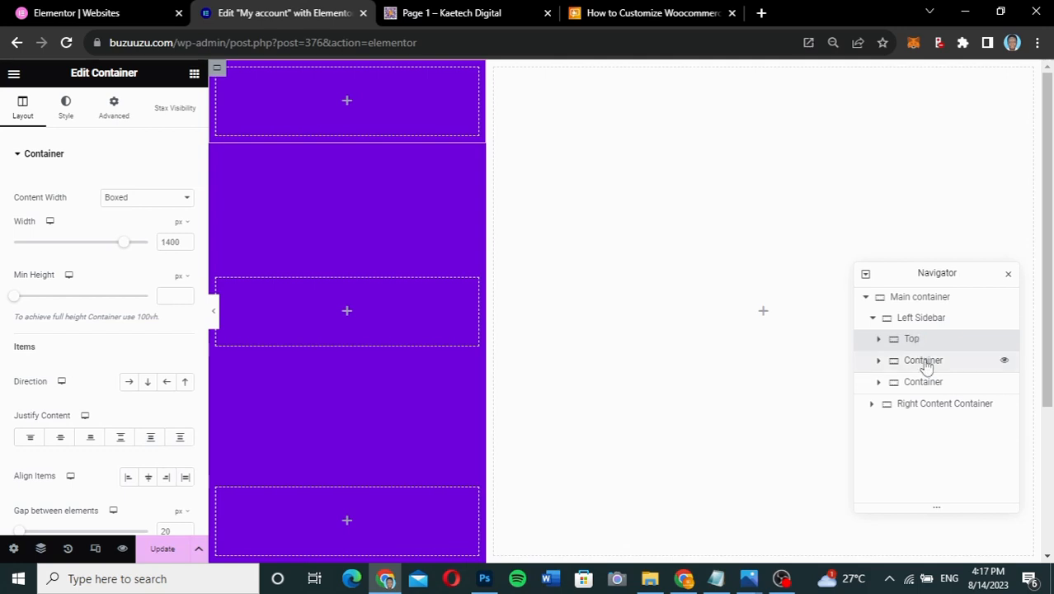
double_click(924, 365)
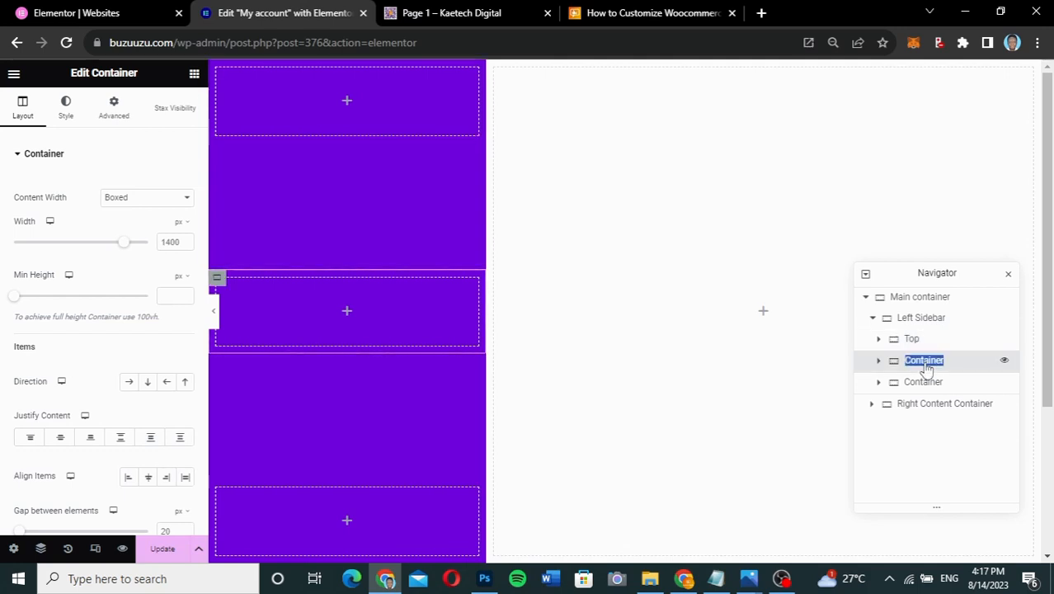
type("Menu")
key("Return")
double_click(924, 383)
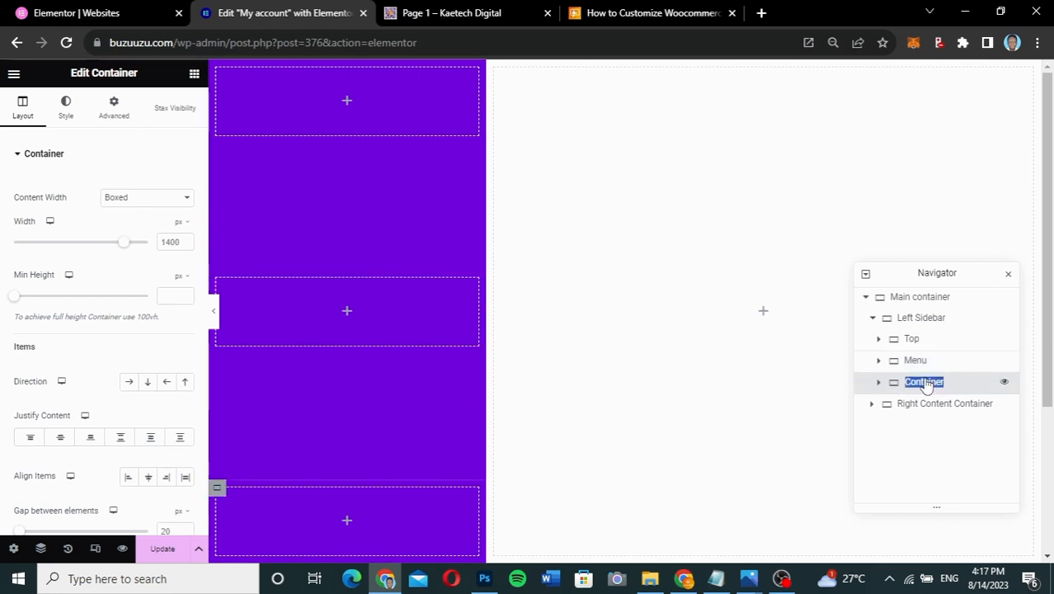
type("Foot")
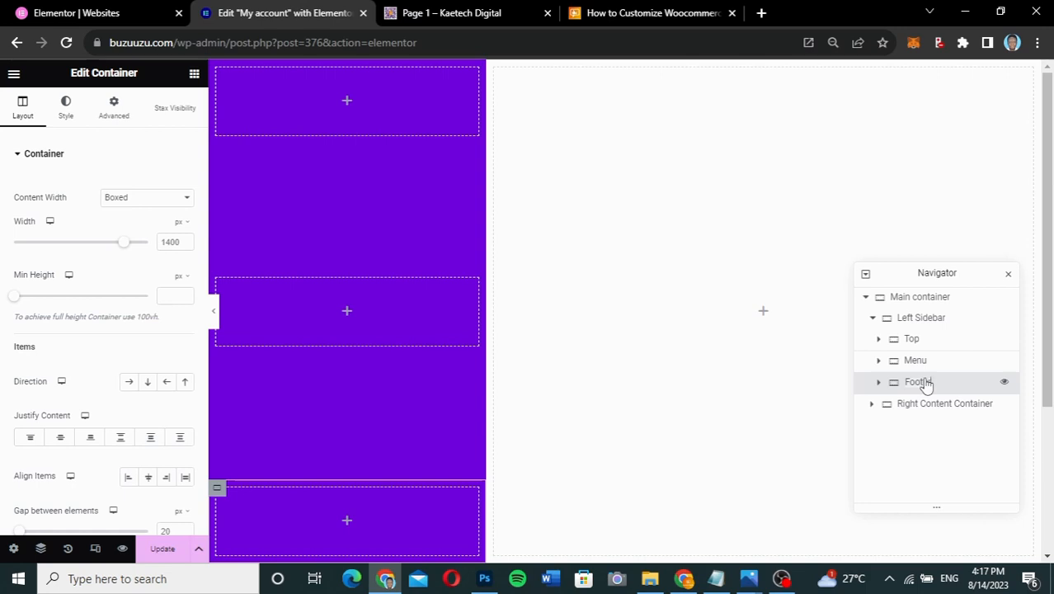
key("Return")
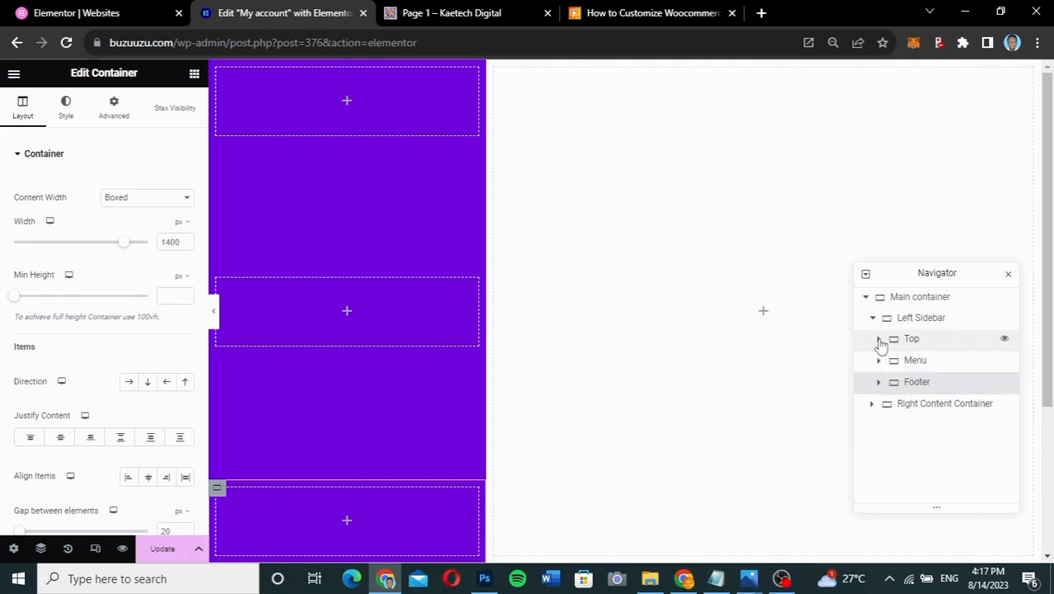
- Select and expand the Top container, then drag an Image widget into it
left_click(910, 319)
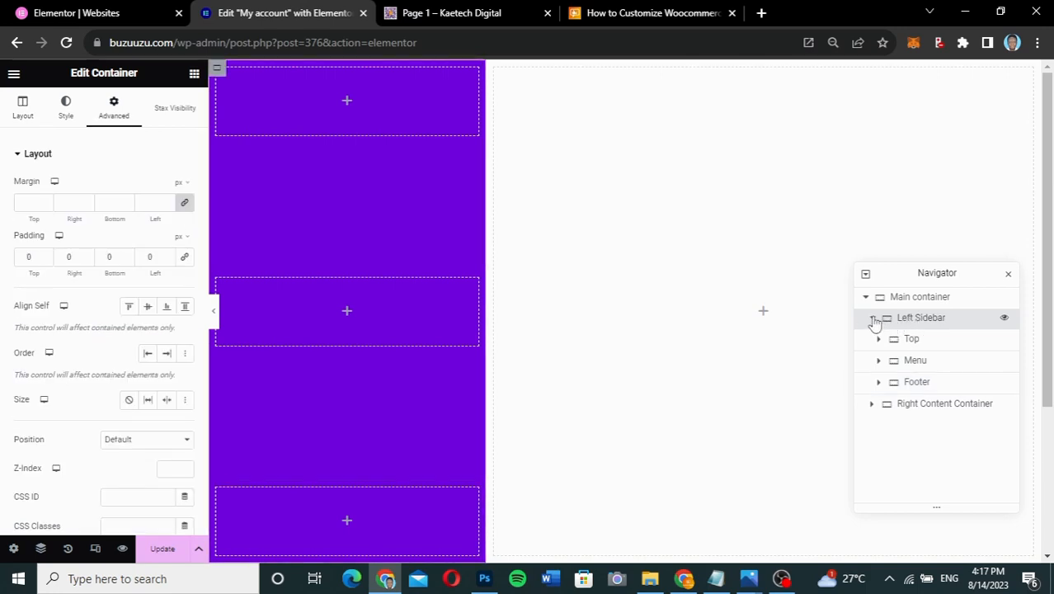
left_click(873, 318)
left_click(873, 319)
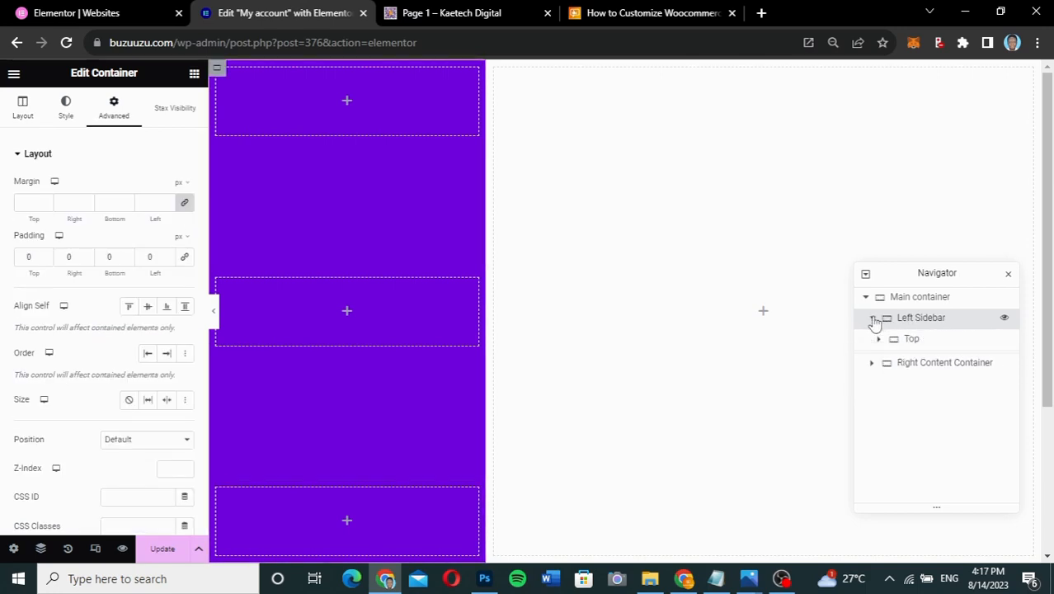
left_click(917, 341)
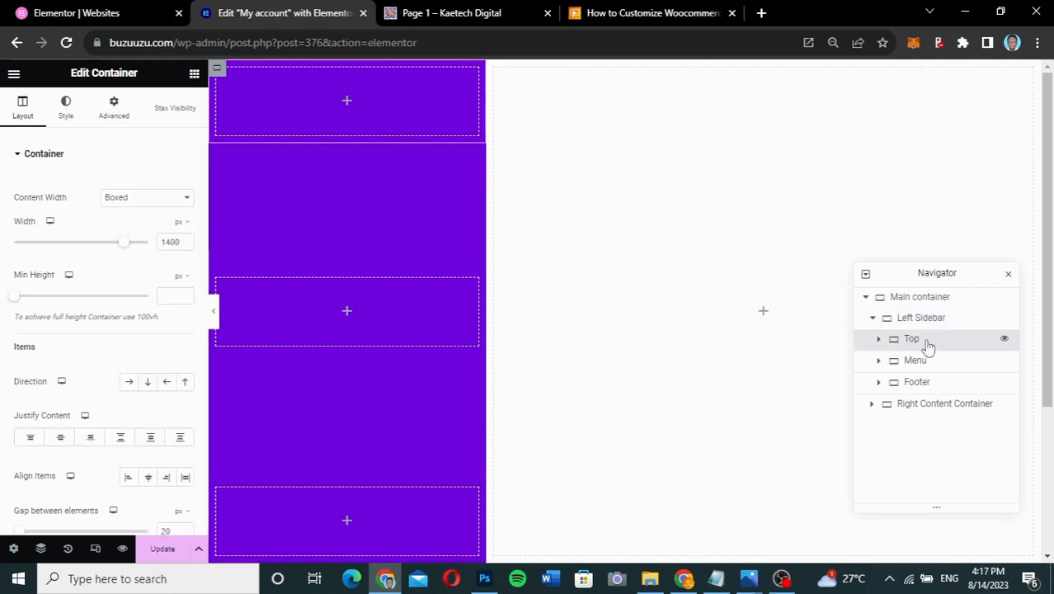
left_click(879, 340)
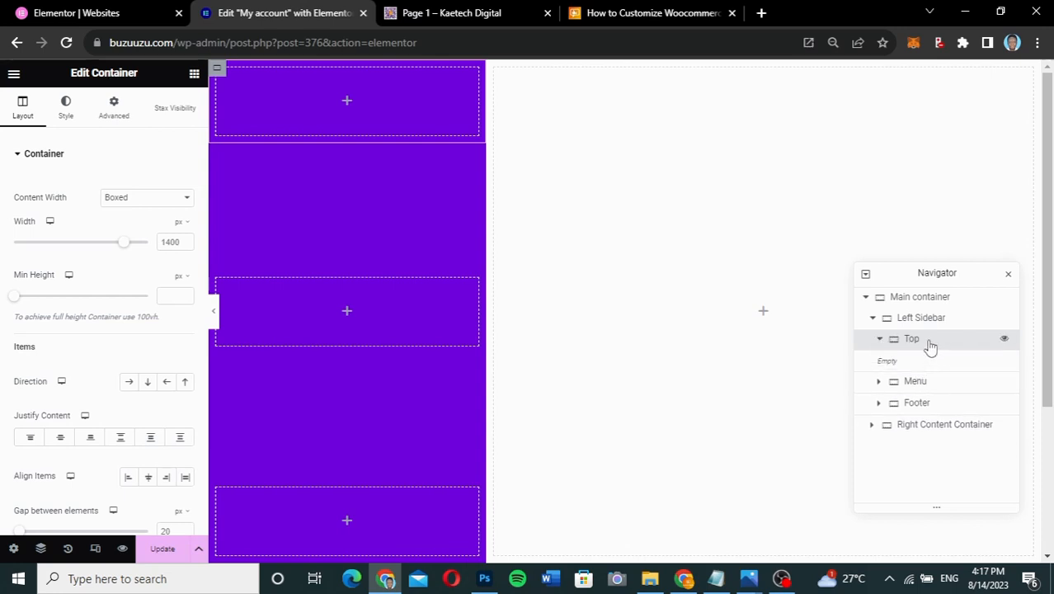
left_click(195, 76)
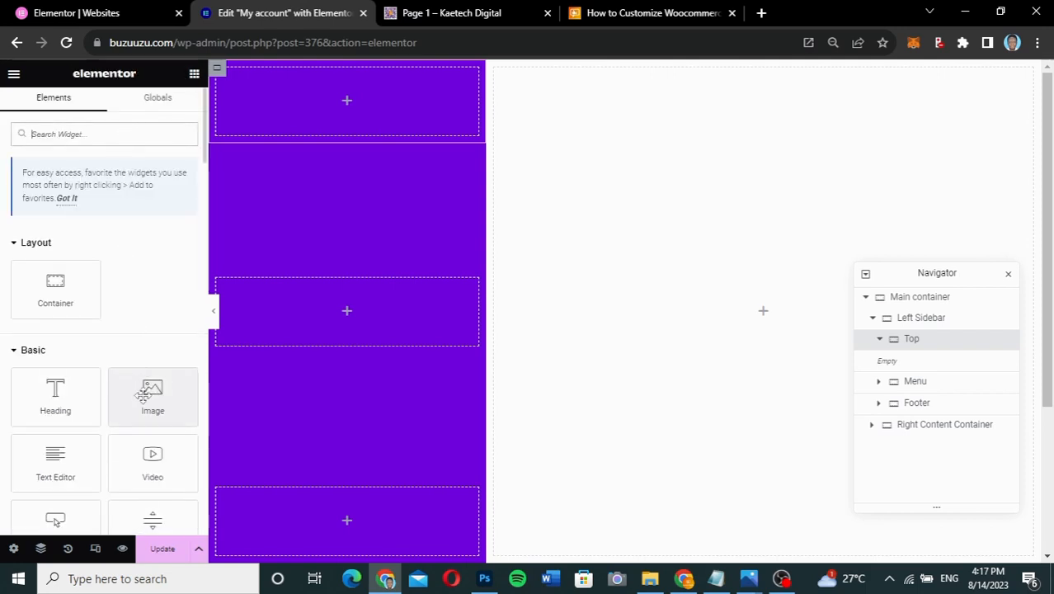
left_click_drag(142, 396, 337, 99)
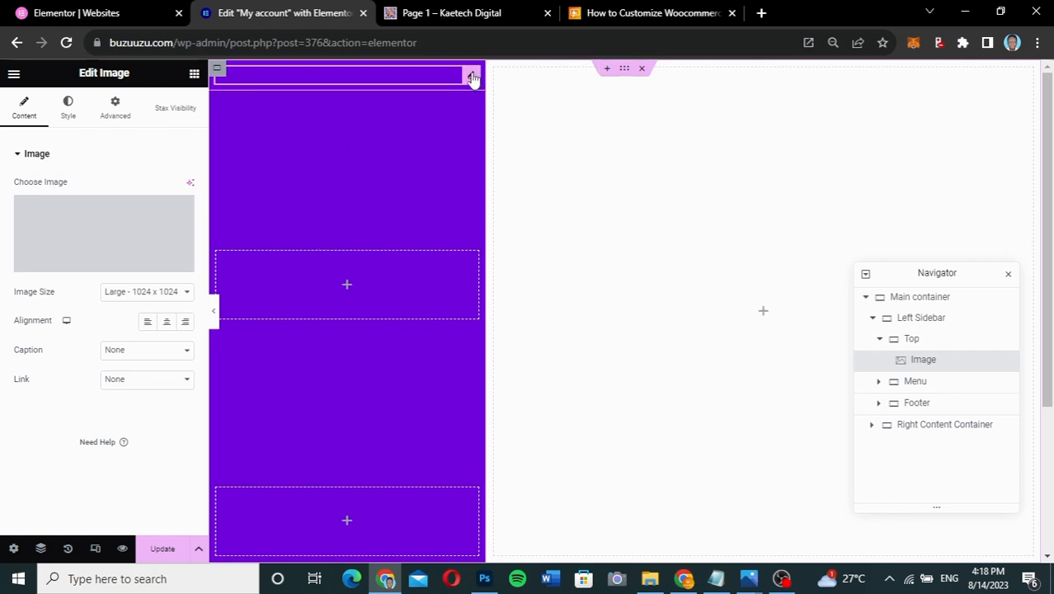
- Set the image source to the dynamic User Profile Picture tag
mouse_move(127, 231)
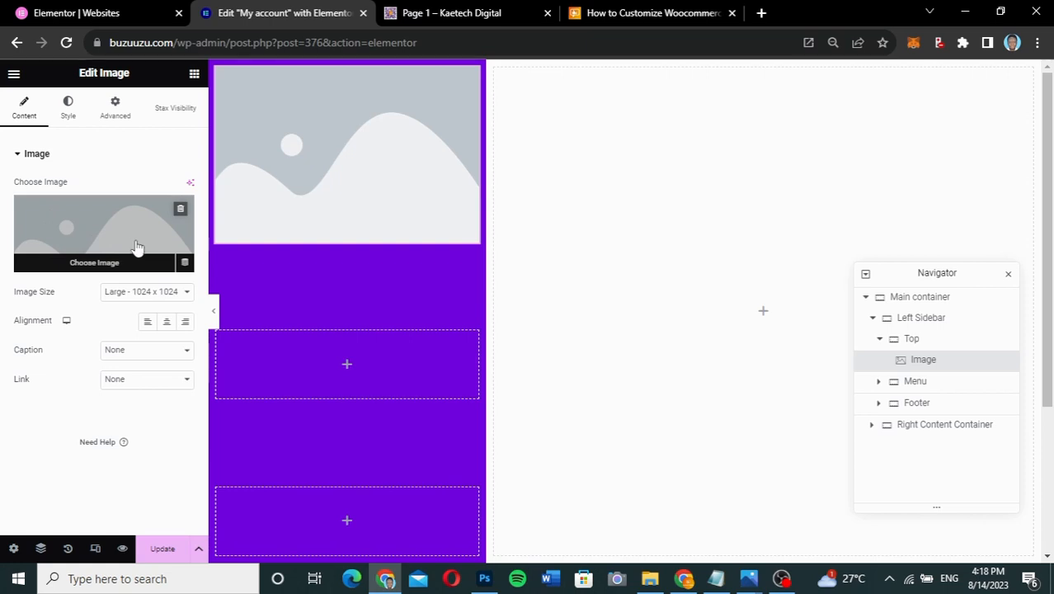
left_click(186, 264)
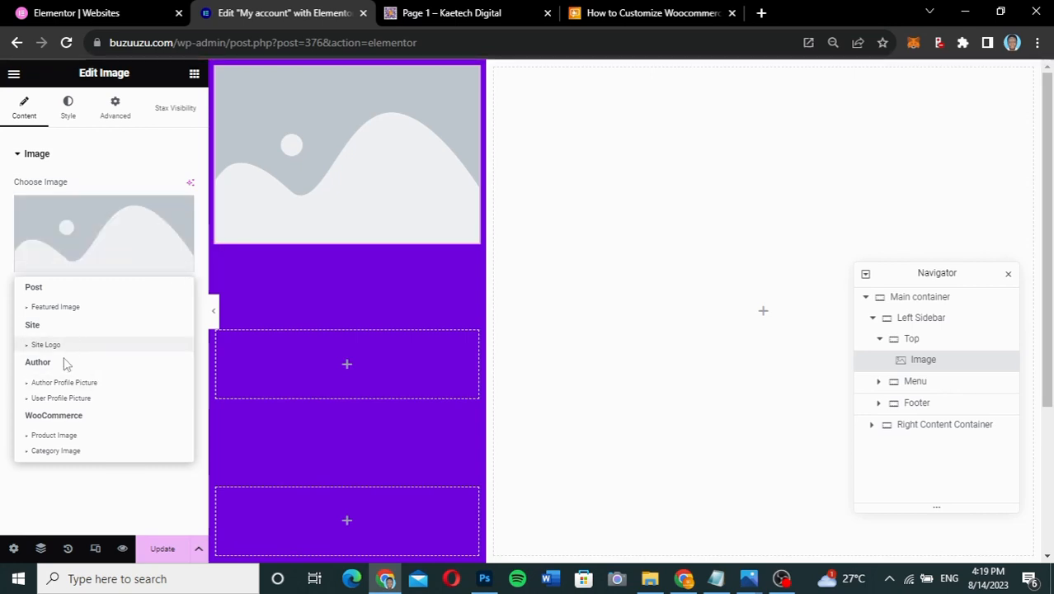
left_click(73, 398)
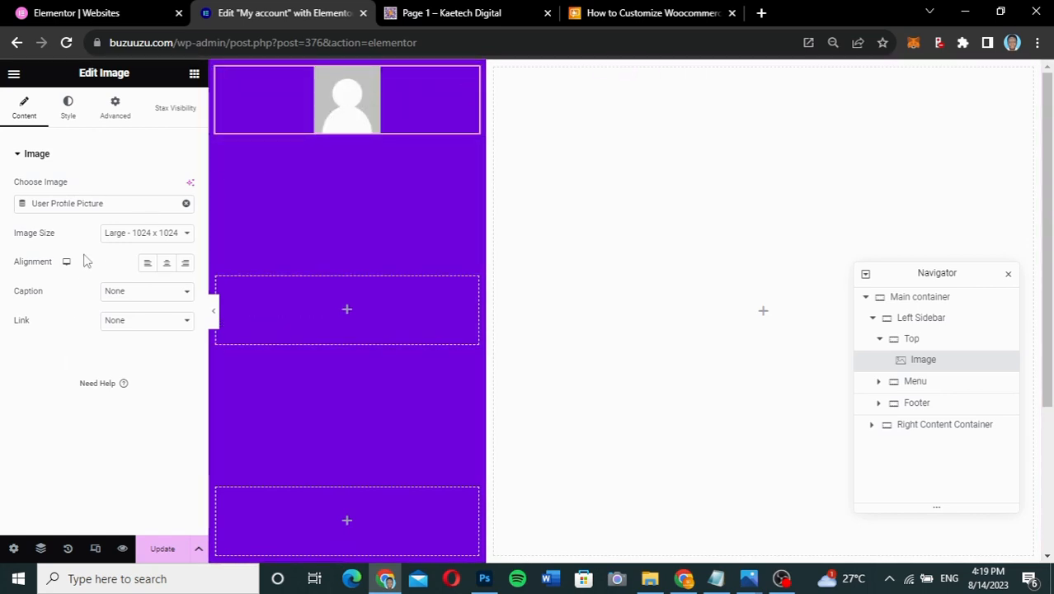
- Set the avatar image width to 30% and its border radius to 50 px on all corners
left_click(70, 113)
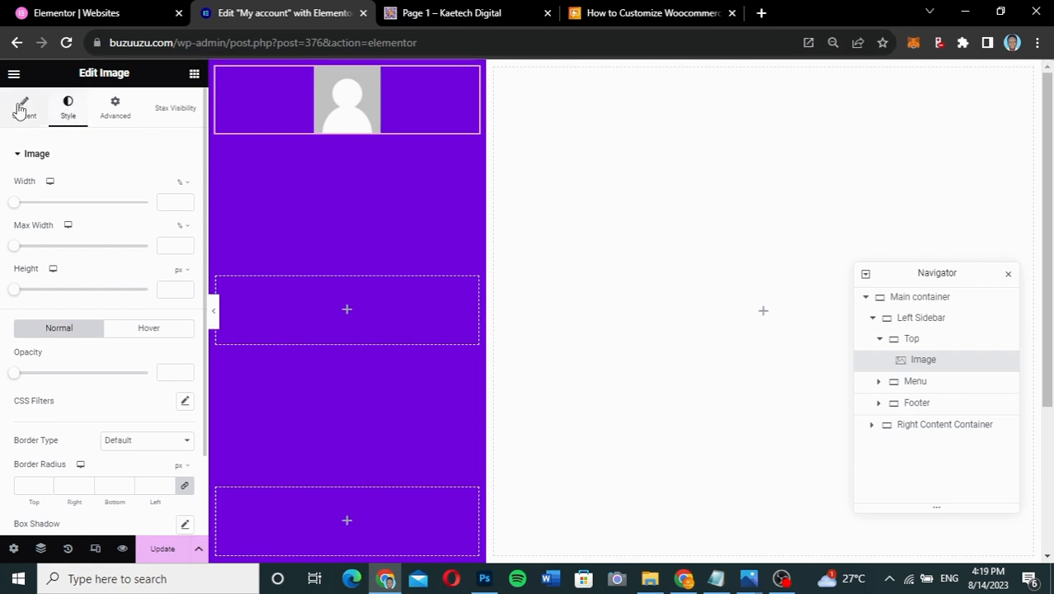
left_click(163, 202)
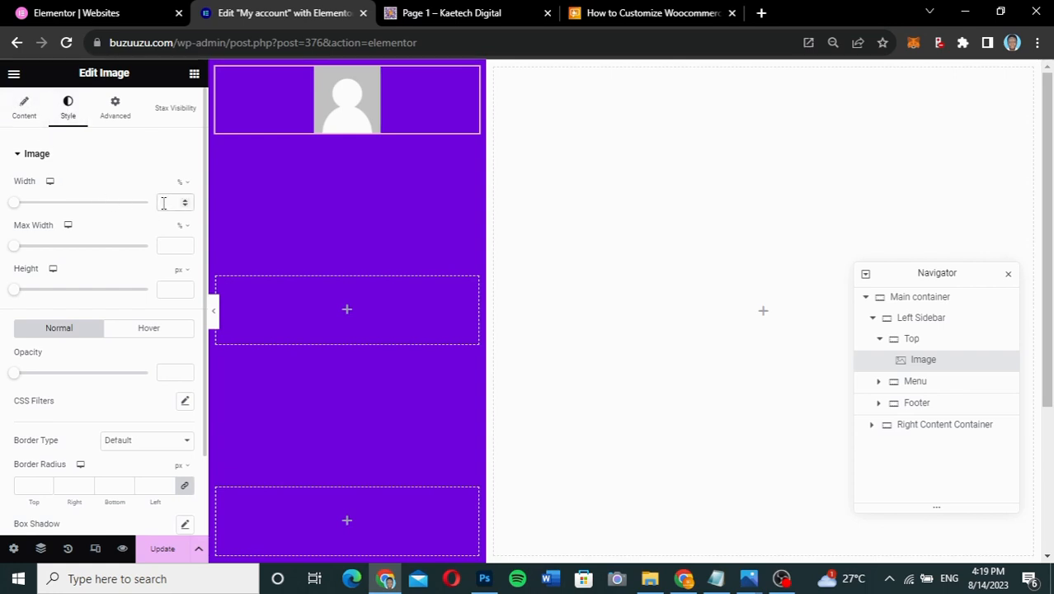
type("30")
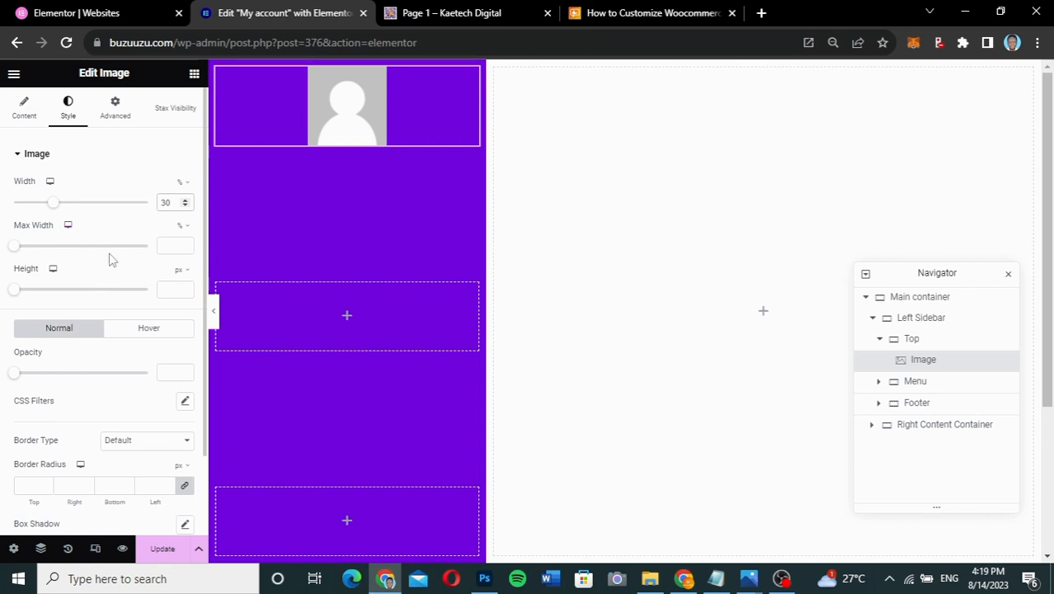
left_click(29, 485)
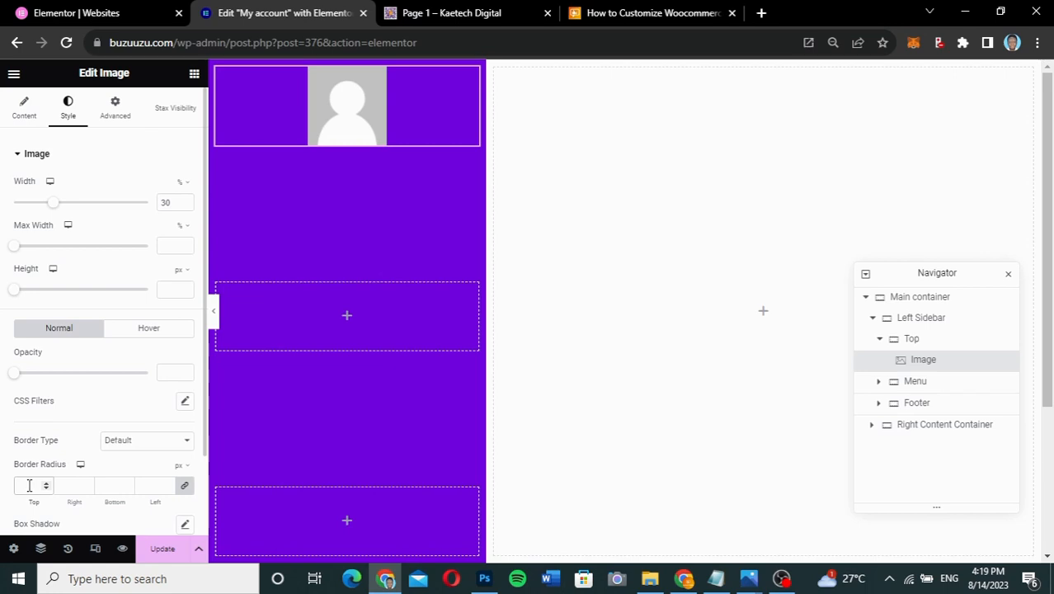
type("50")
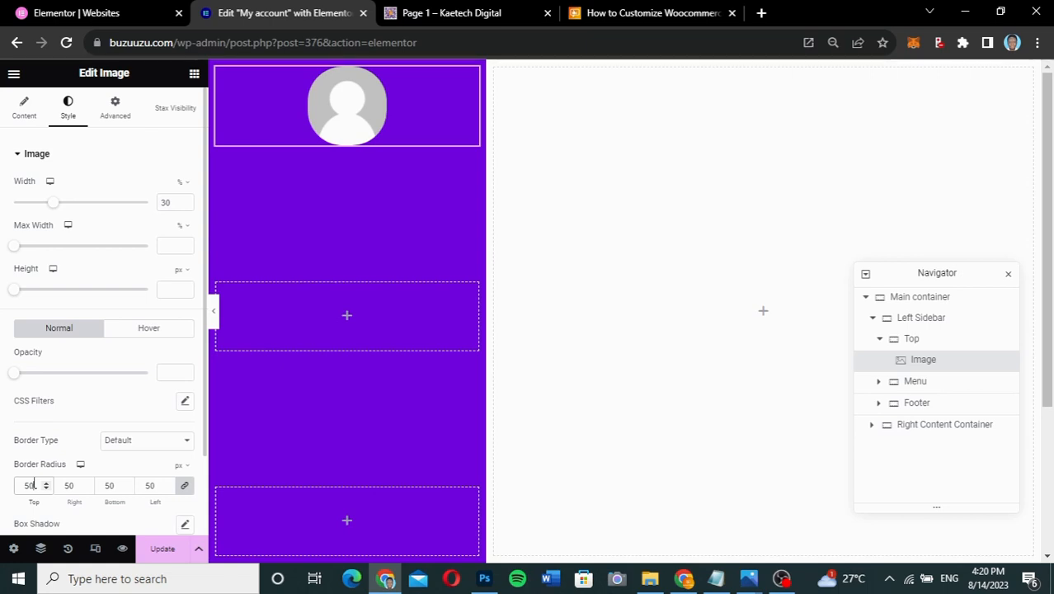
left_click(923, 322)
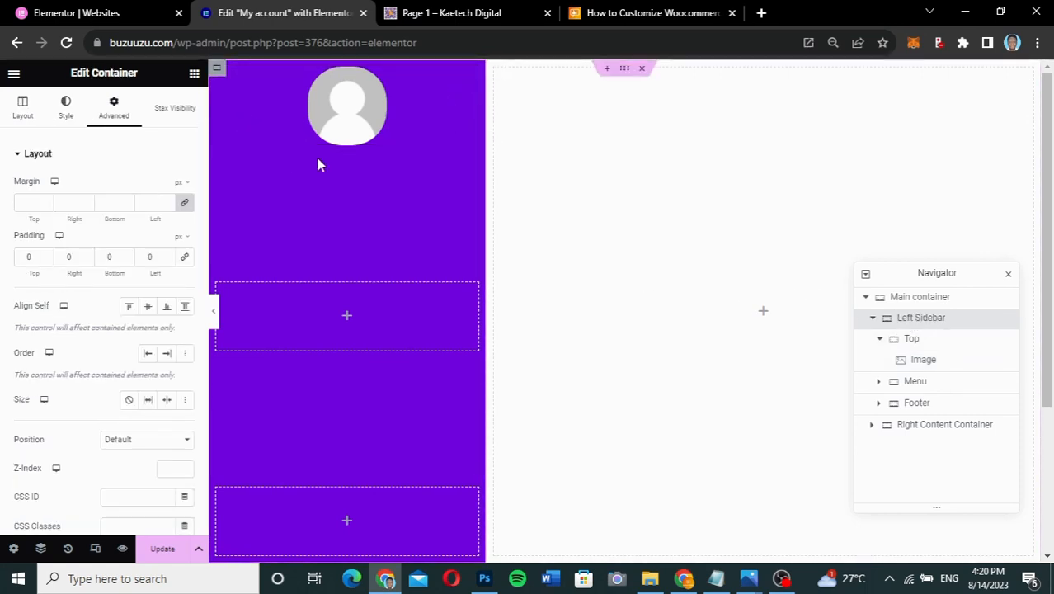
left_click(24, 111)
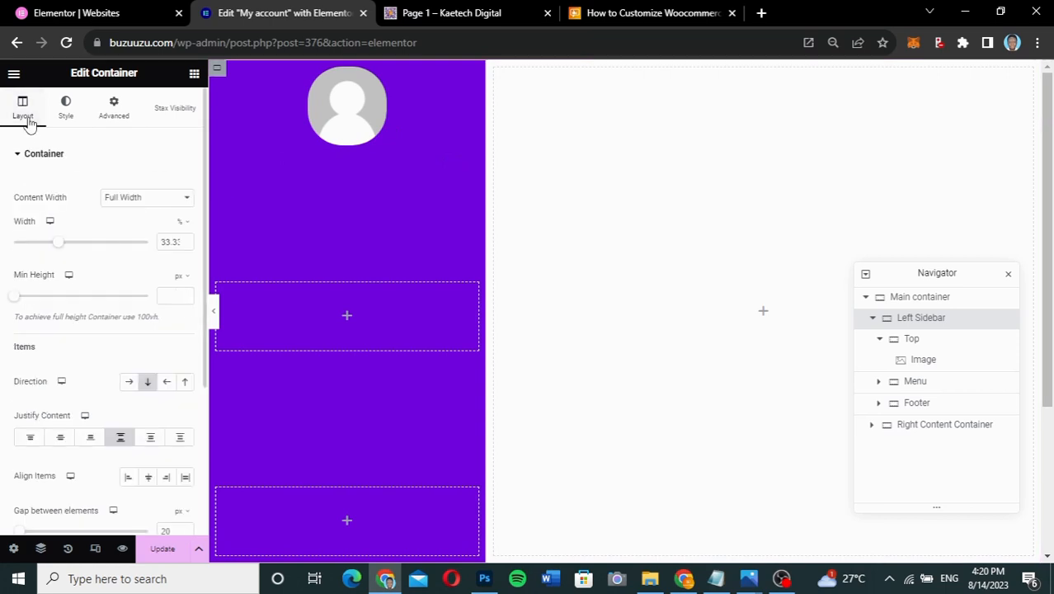
- Change the Left Sidebar width from 33.33 to 30%
double_click(159, 242)
type("30")
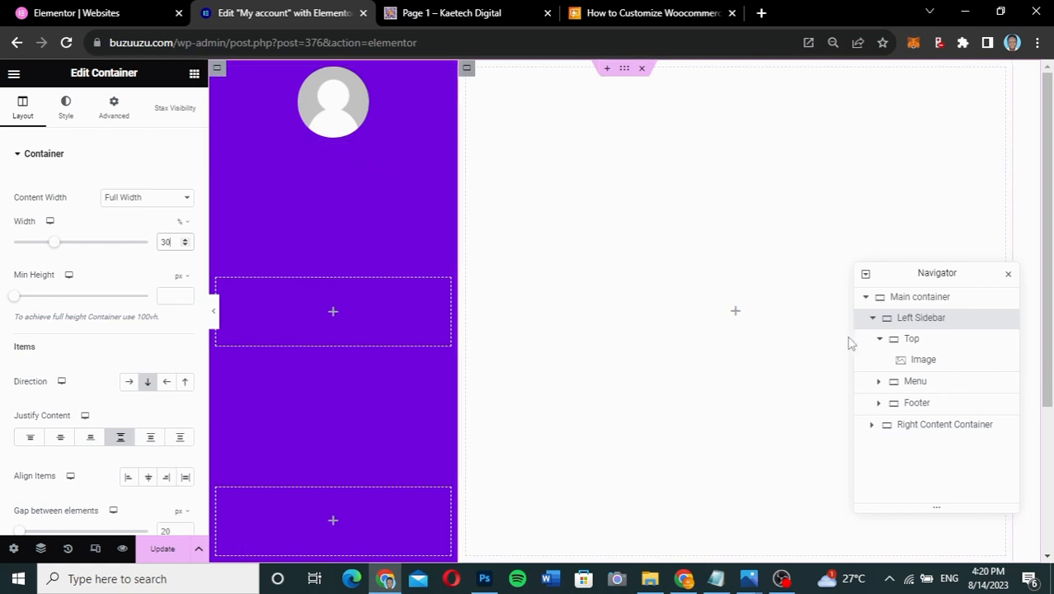
left_click(925, 360)
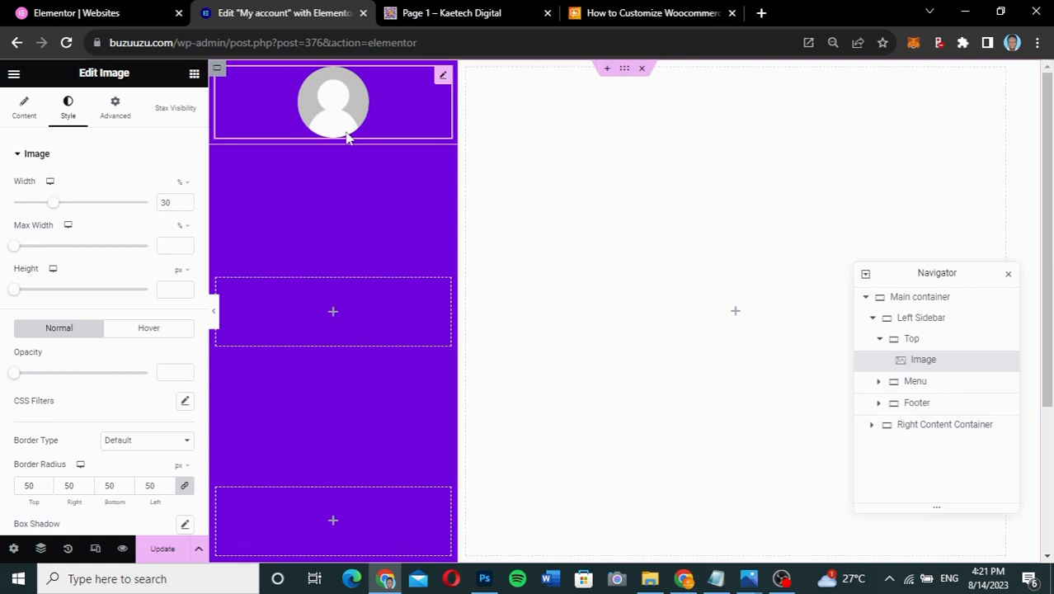
- Drag a Heading widget below the avatar and delete its placeholder title text
left_click(194, 75)
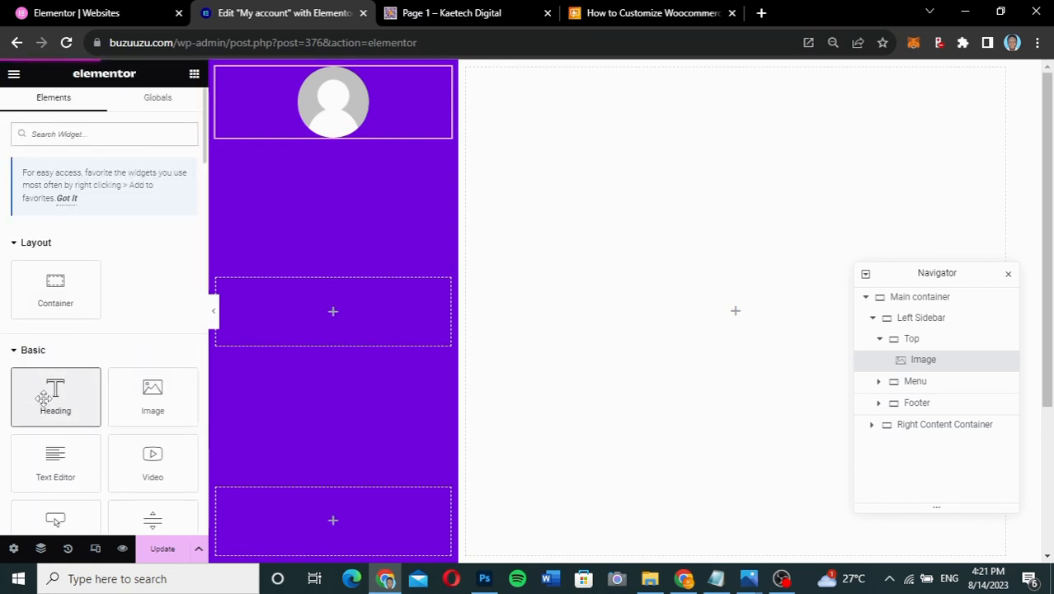
left_click_drag(43, 399, 336, 138)
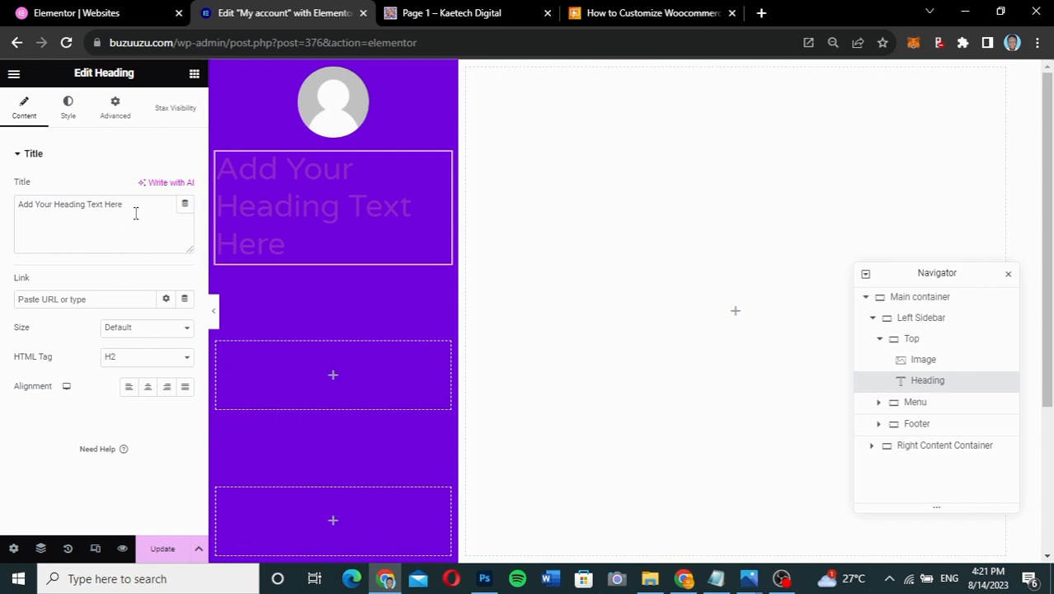
left_click_drag(142, 204, 4, 206)
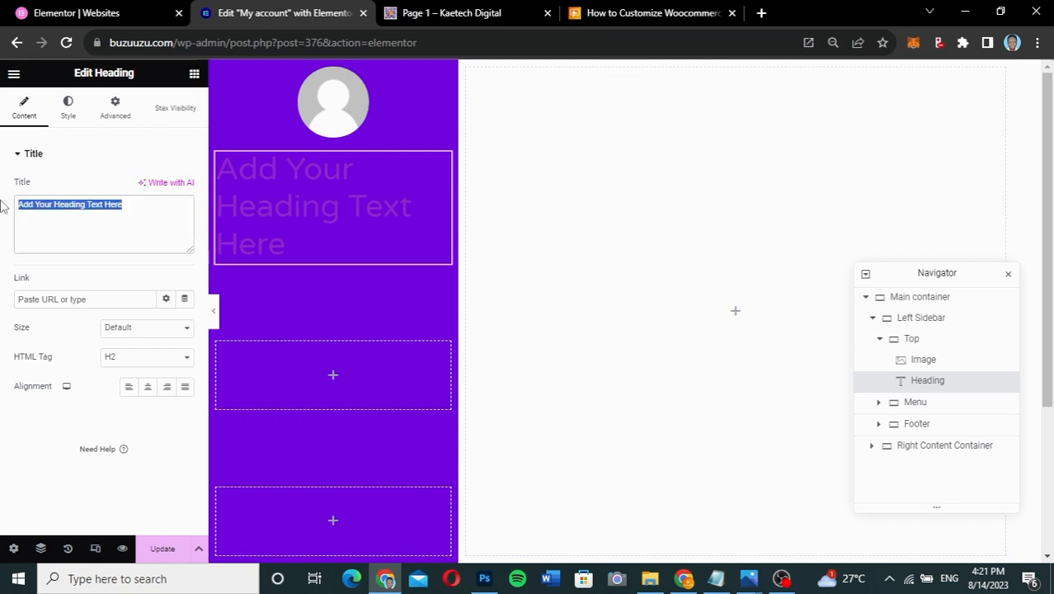
key("BackSpace")
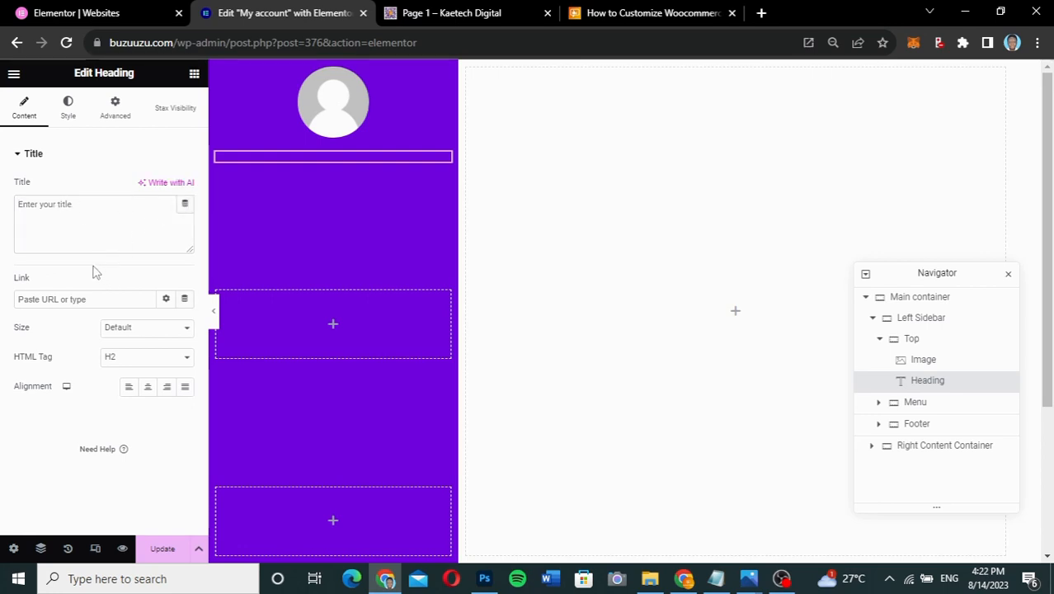
- Set the heading title to dynamic User Info showing Username, with 'Welcome' as the Before text
left_click(185, 206)
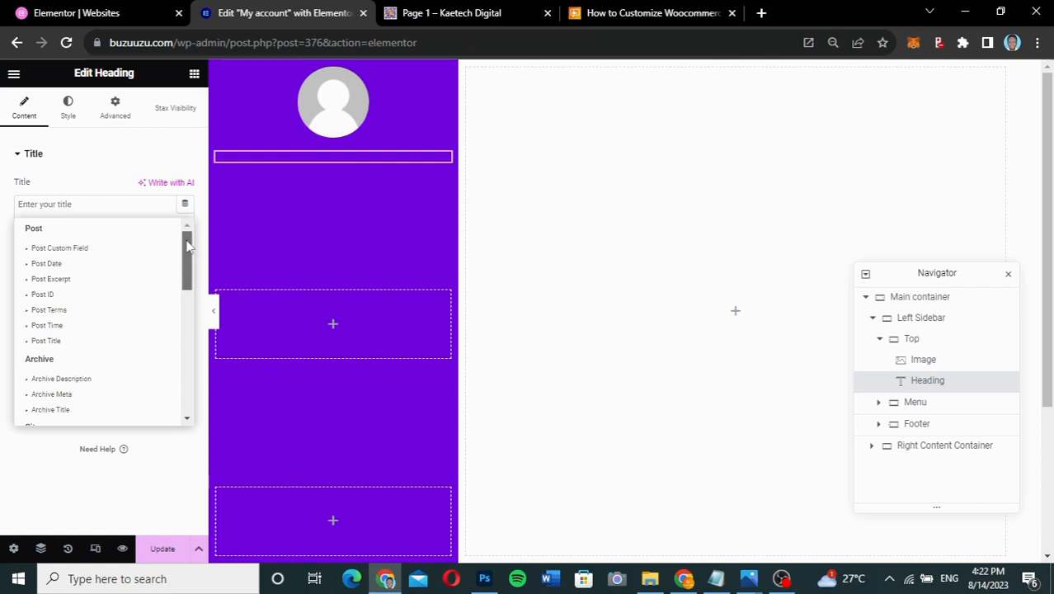
left_click_drag(187, 243, 184, 282)
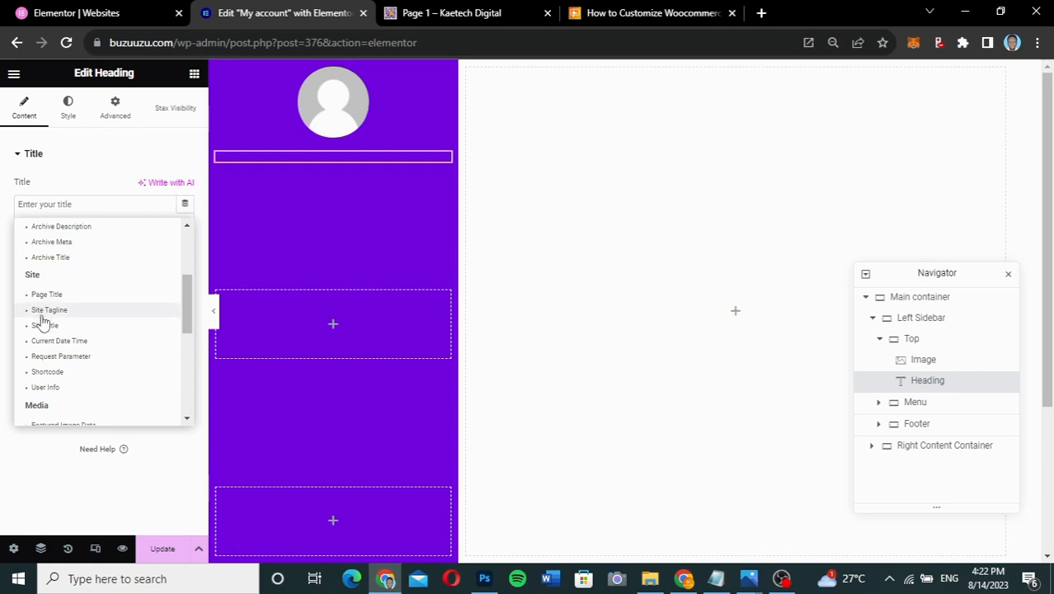
left_click(45, 388)
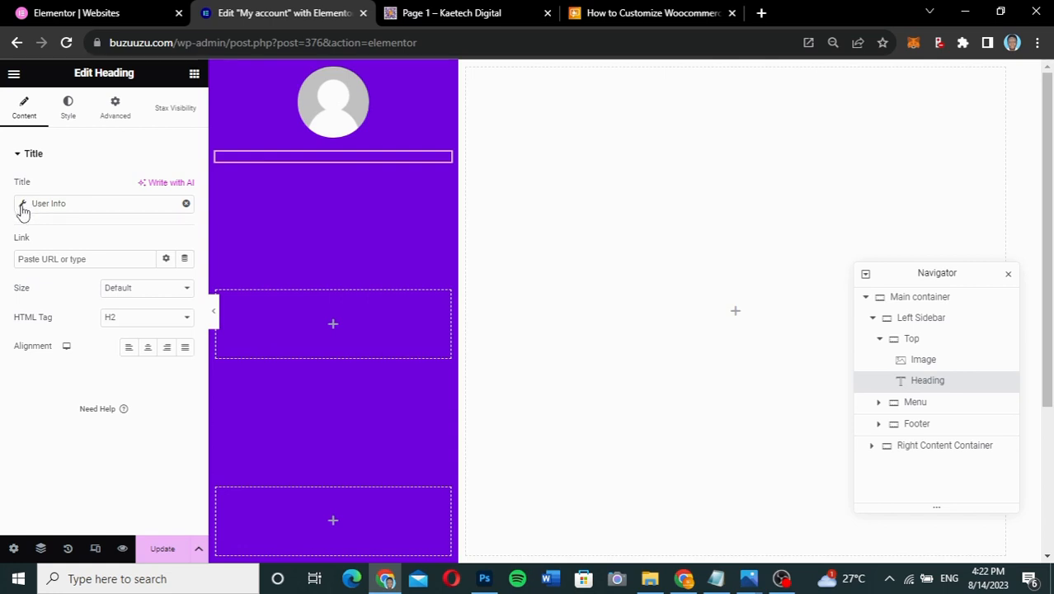
left_click(22, 206)
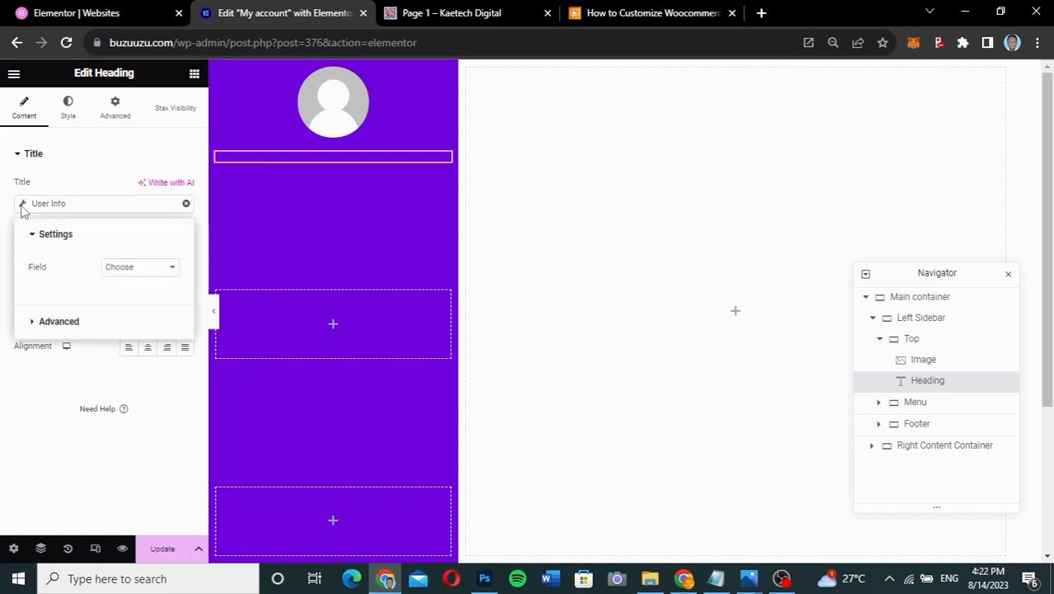
left_click(154, 270)
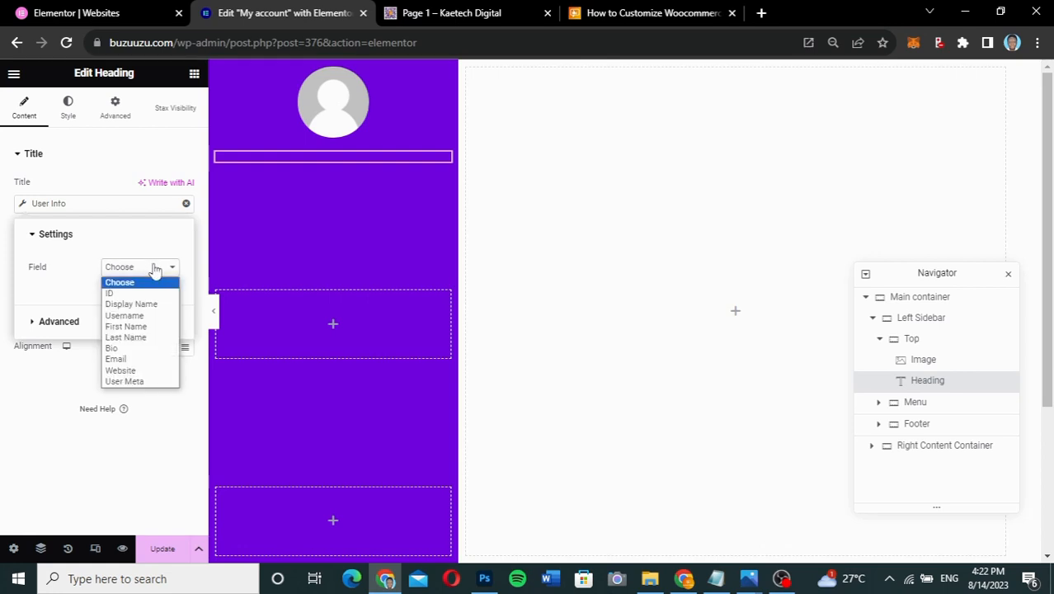
left_click(137, 317)
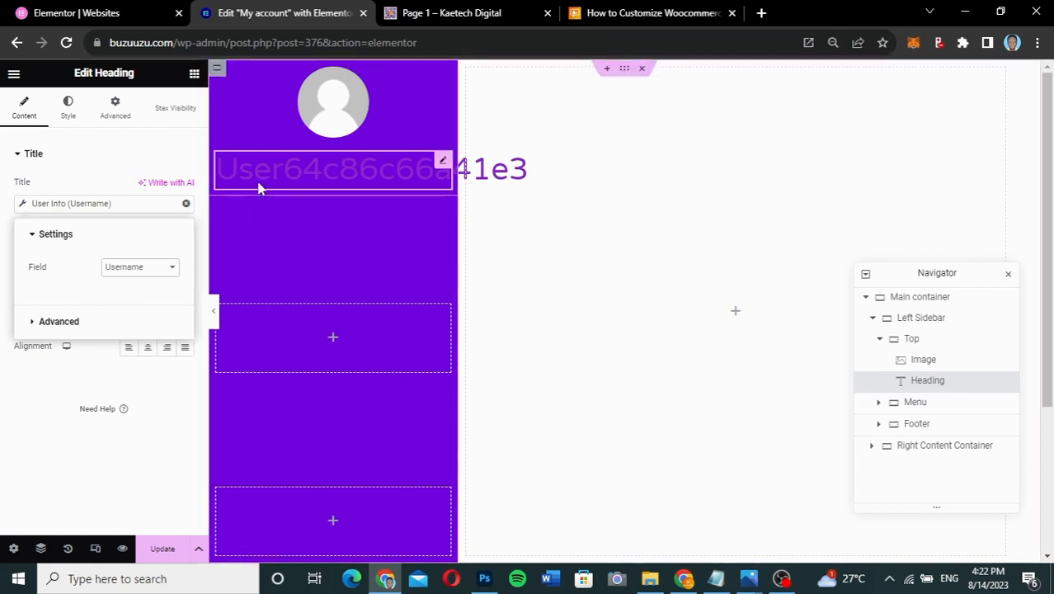
left_click(66, 323)
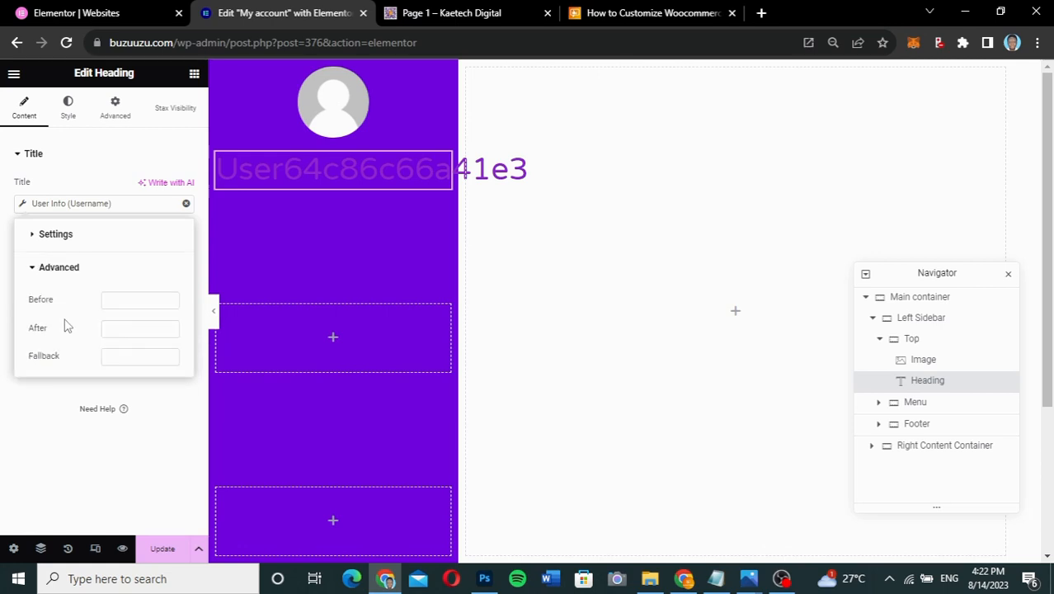
left_click(124, 303)
type("Welc")
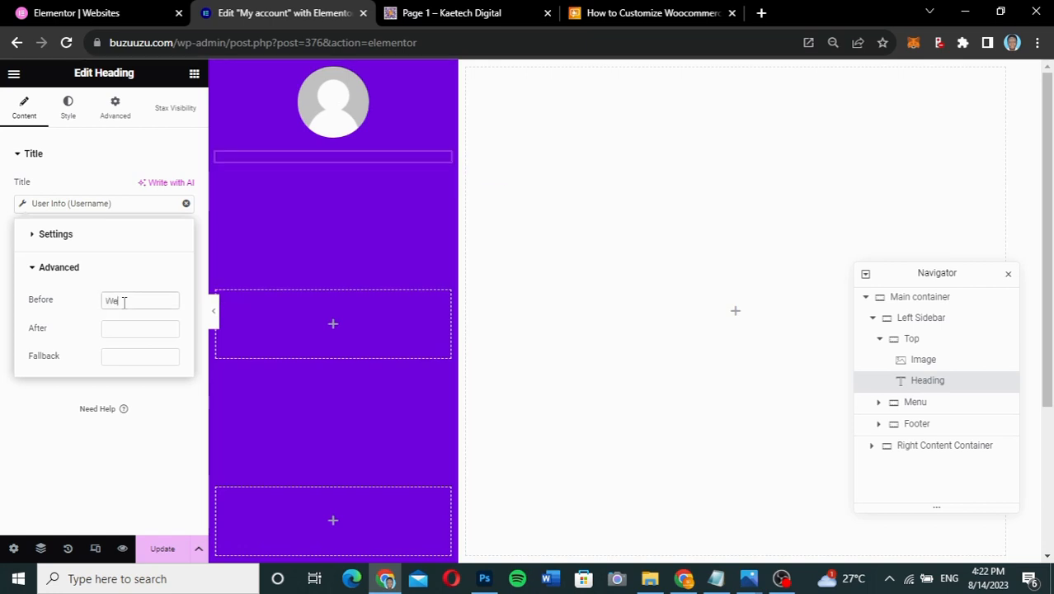
type("ome")
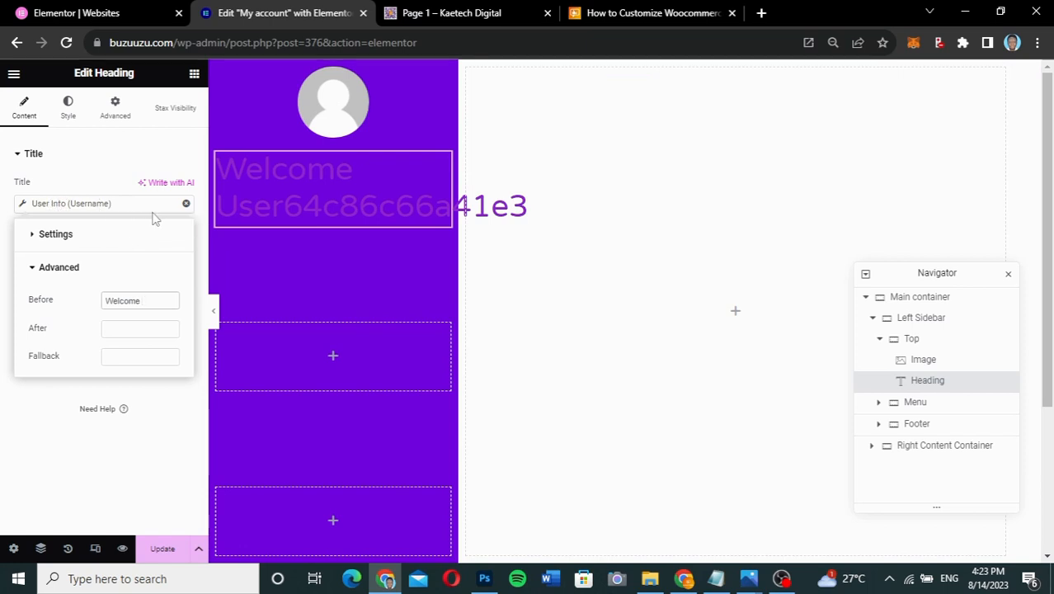
left_click(89, 235)
left_click(124, 267)
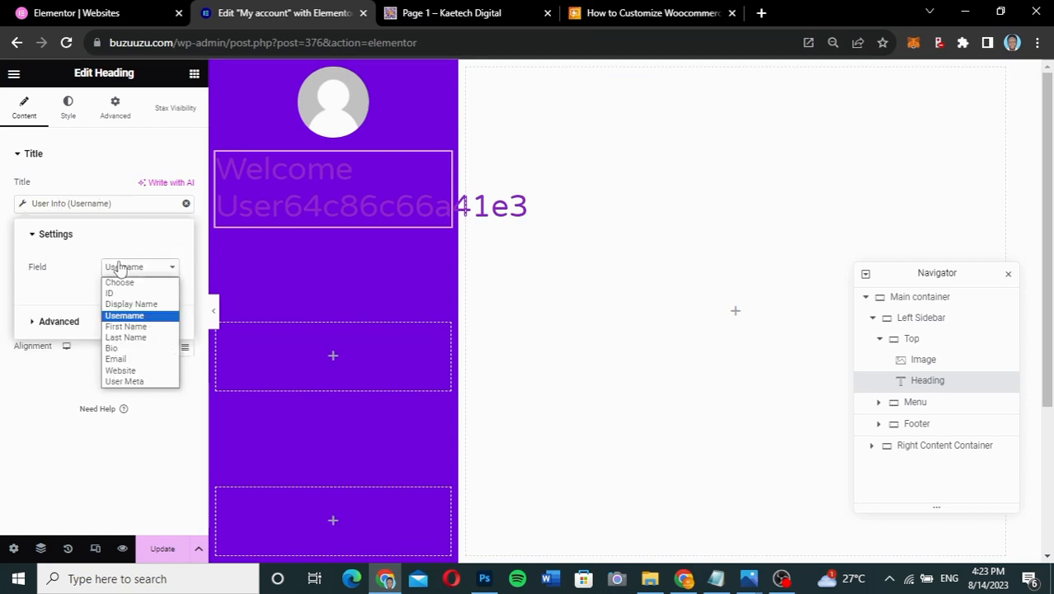
left_click(128, 305)
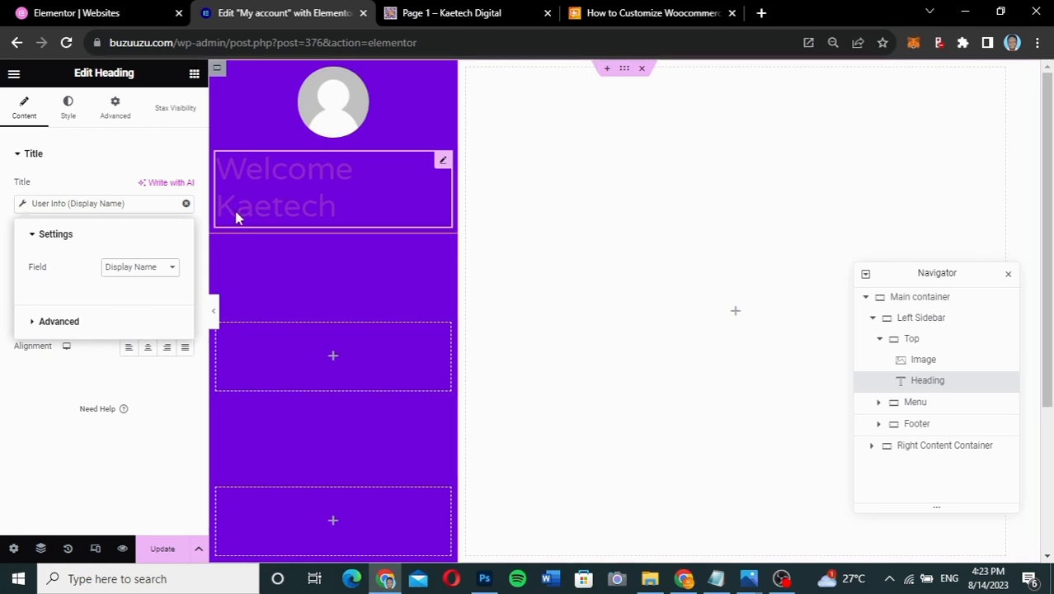
left_click(146, 270)
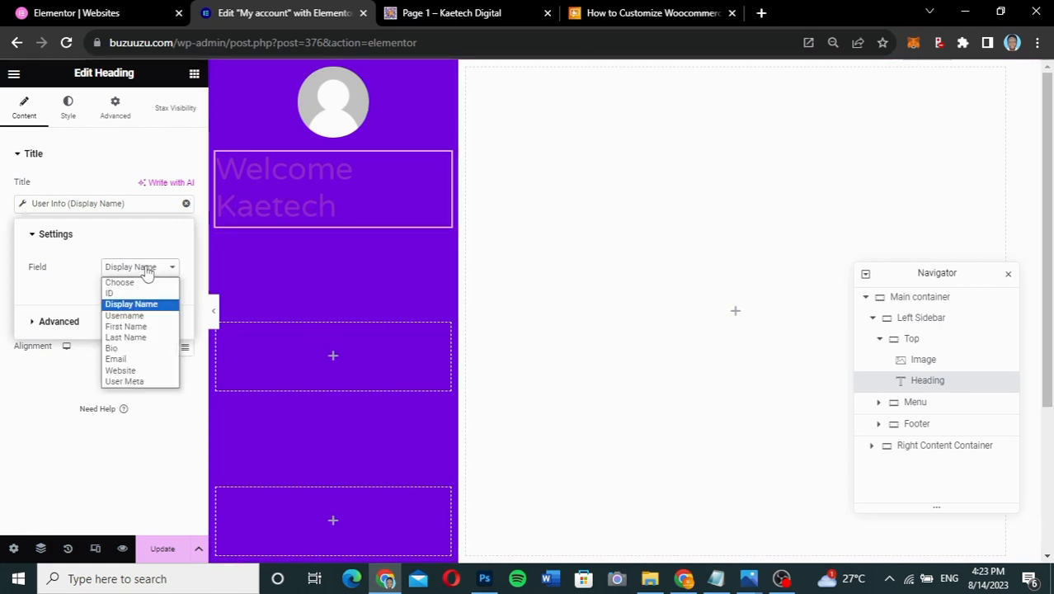
left_click(126, 318)
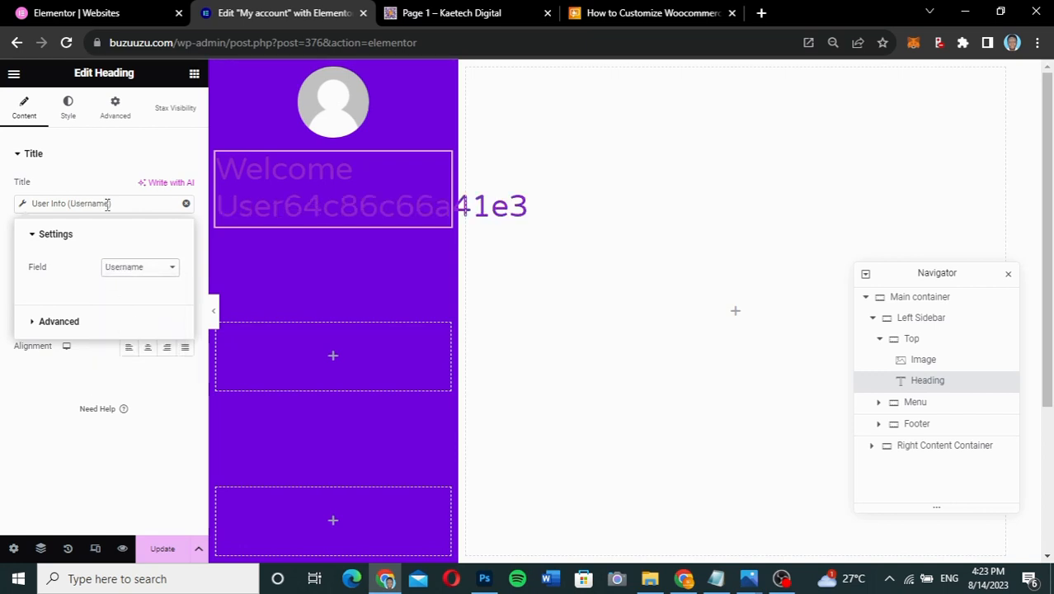
left_click(27, 398)
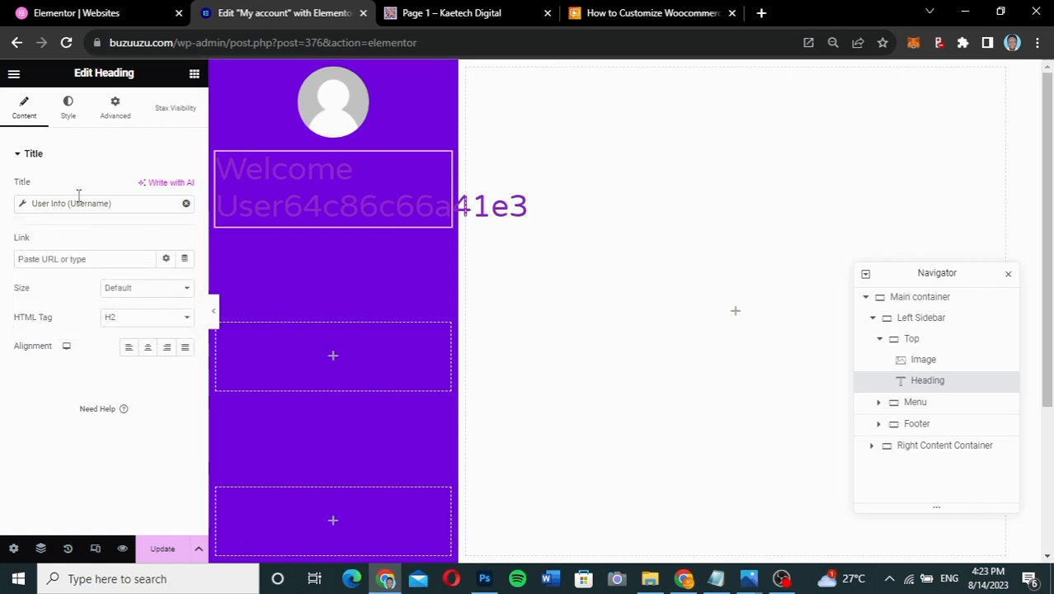
- Set the welcome heading's text colour to #dadada
left_click(72, 112)
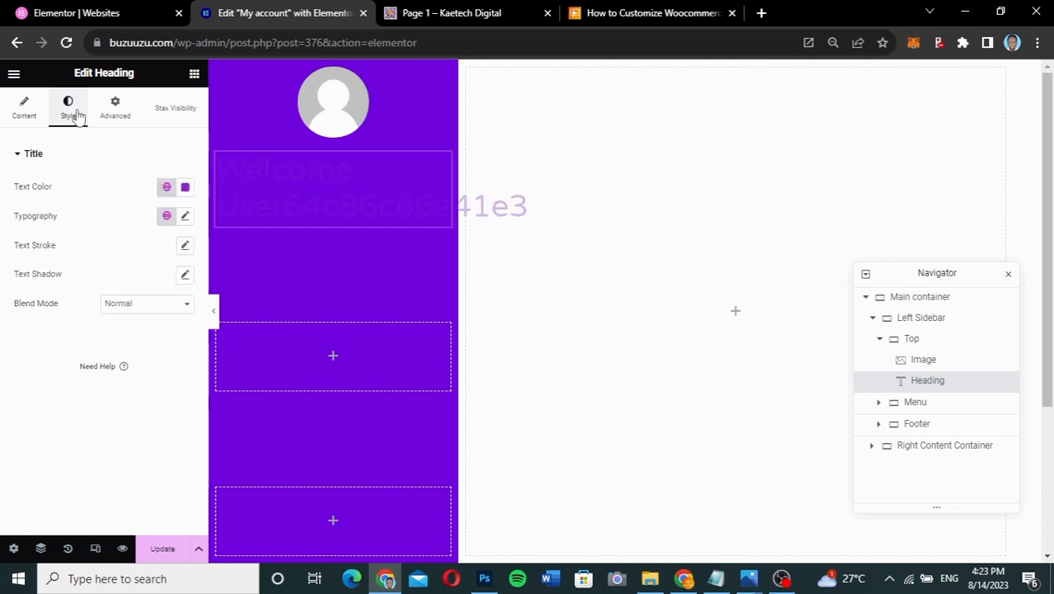
left_click(184, 189)
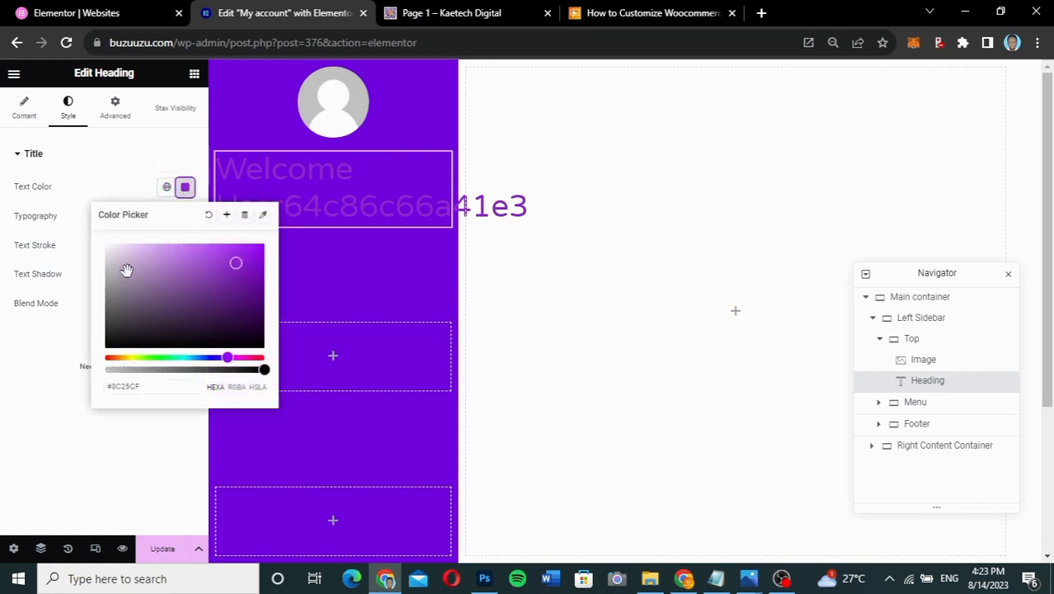
left_click_drag(152, 385, 112, 388)
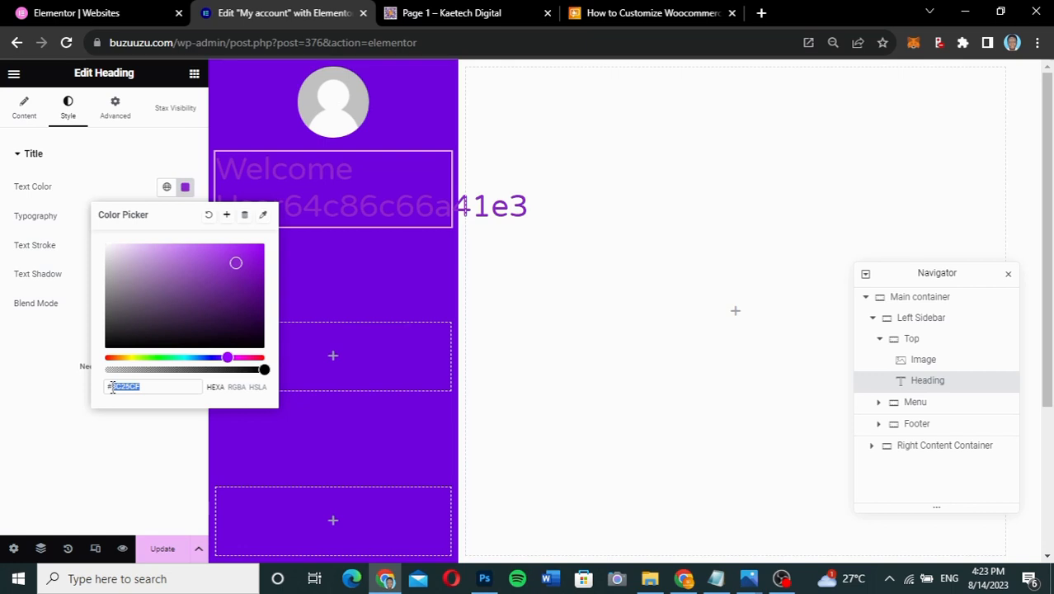
key("BackSpace")
type("dadada")
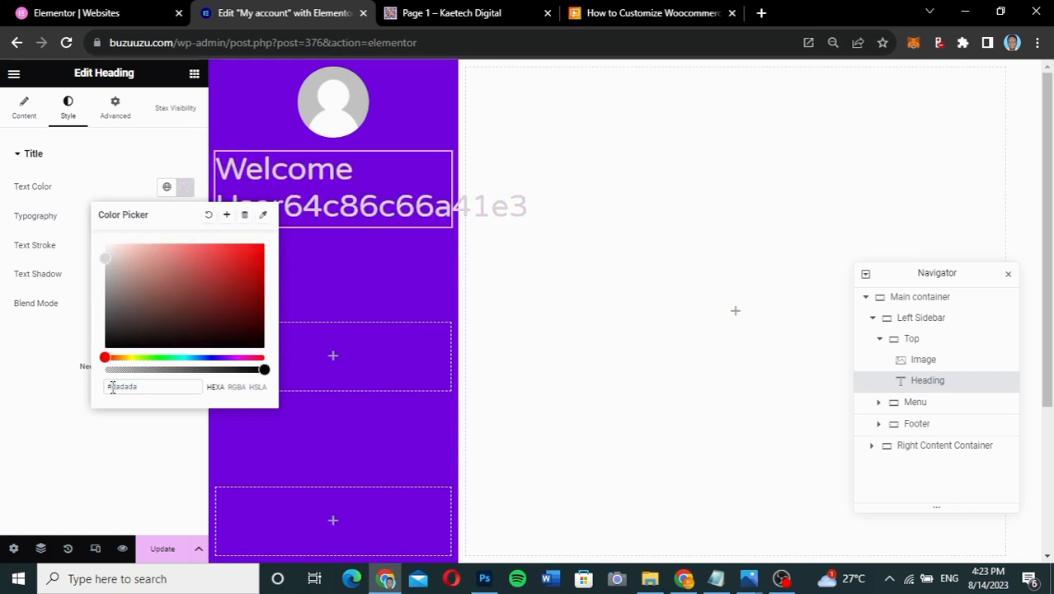
left_click(43, 375)
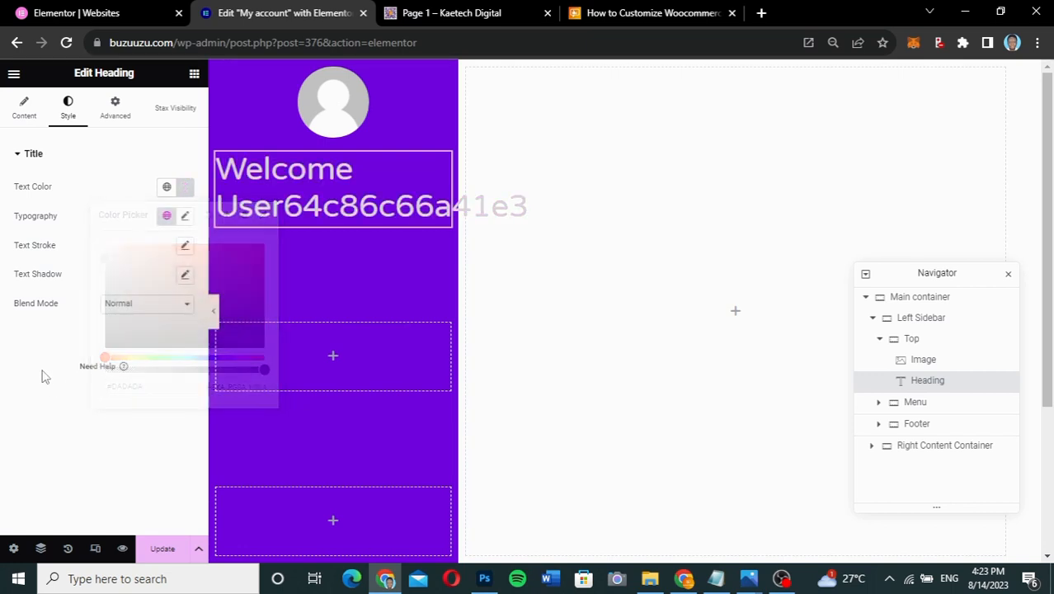
- Give the heading Poppins 18 px Semi Bold (600) typography and centre alignment
left_click(185, 216)
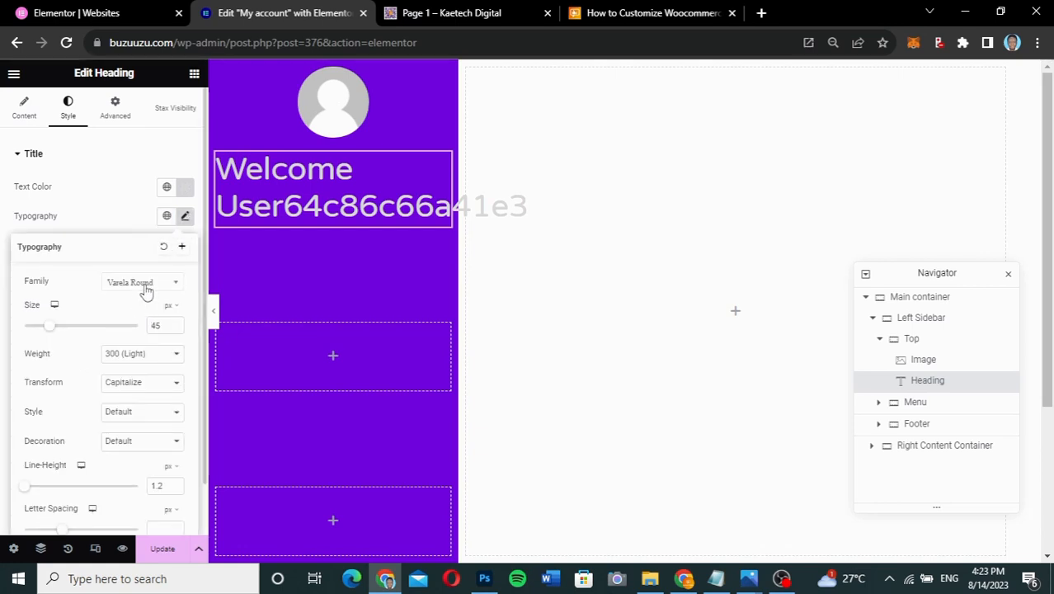
left_click(145, 282)
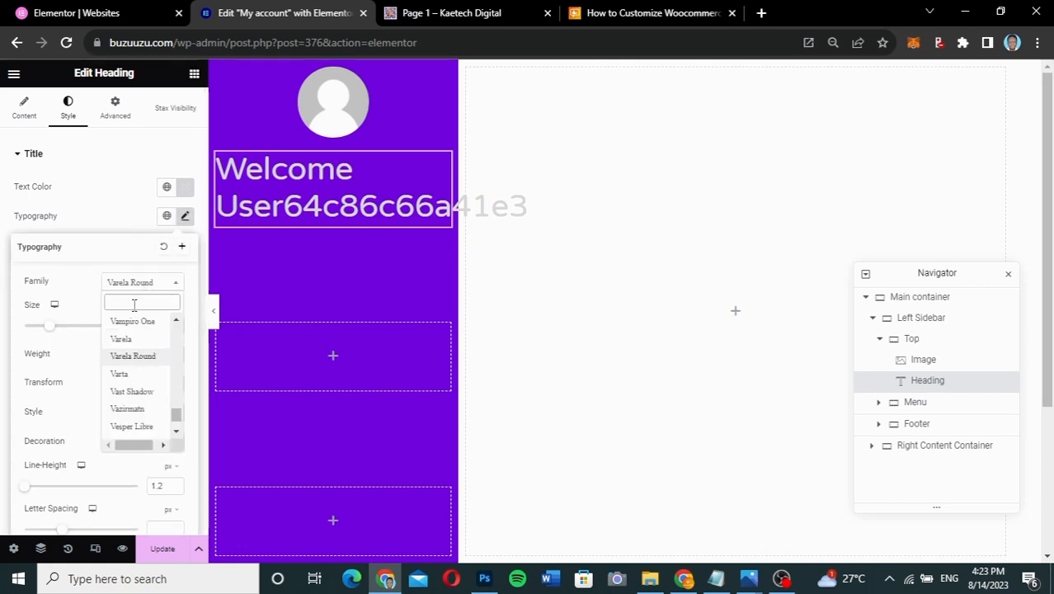
type("poppp")
key("BackSpace")
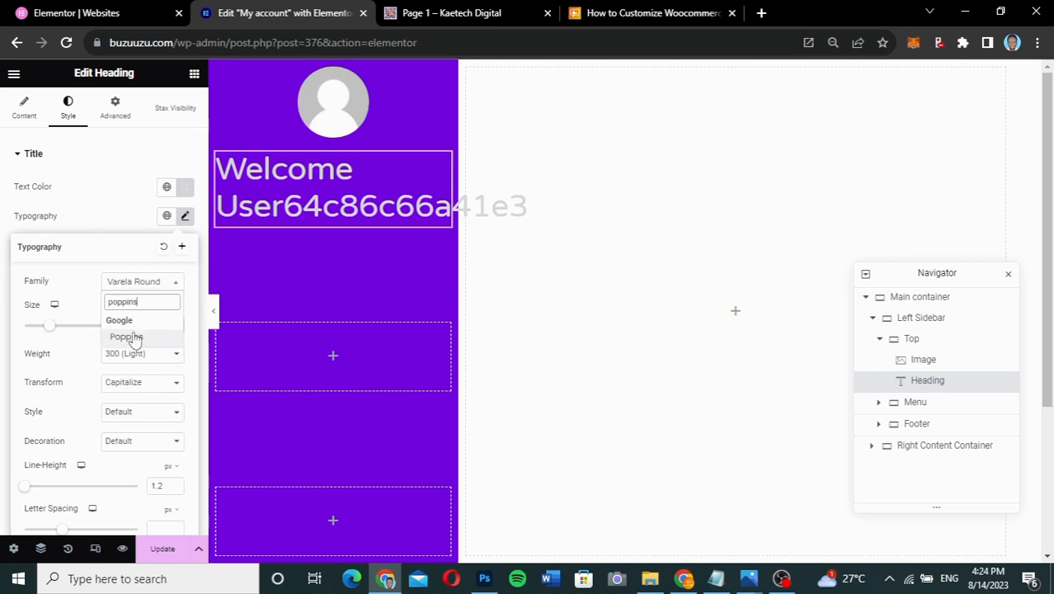
left_click(134, 337)
left_click_drag(163, 326, 152, 326)
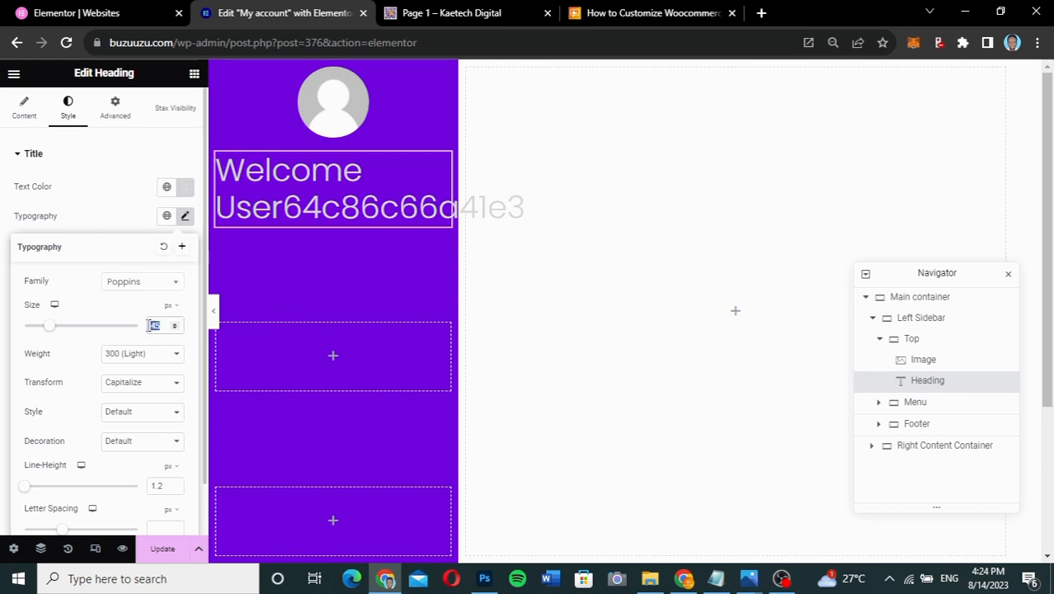
type("18")
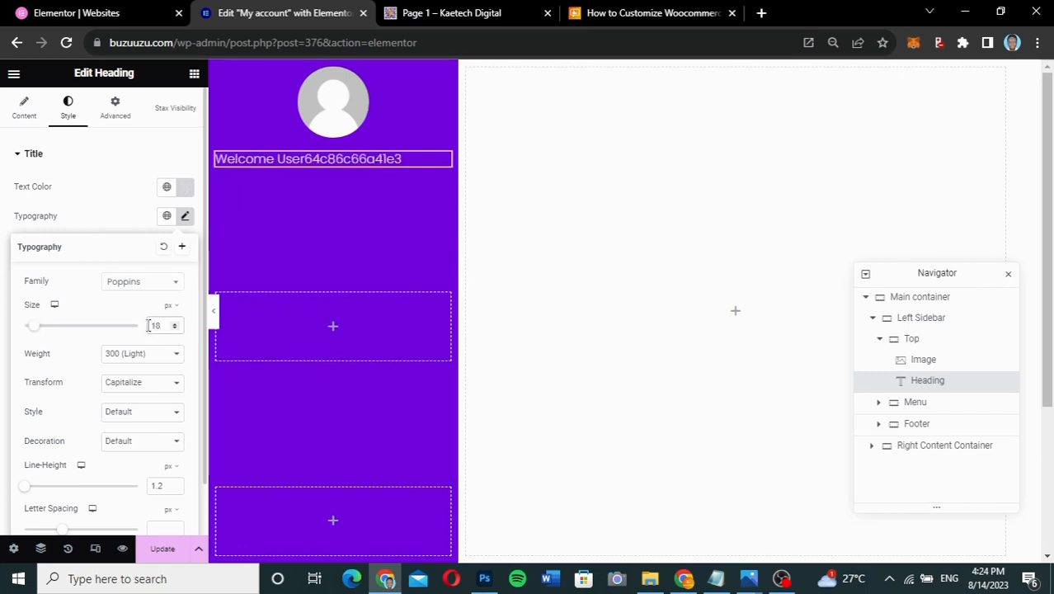
left_click(146, 354)
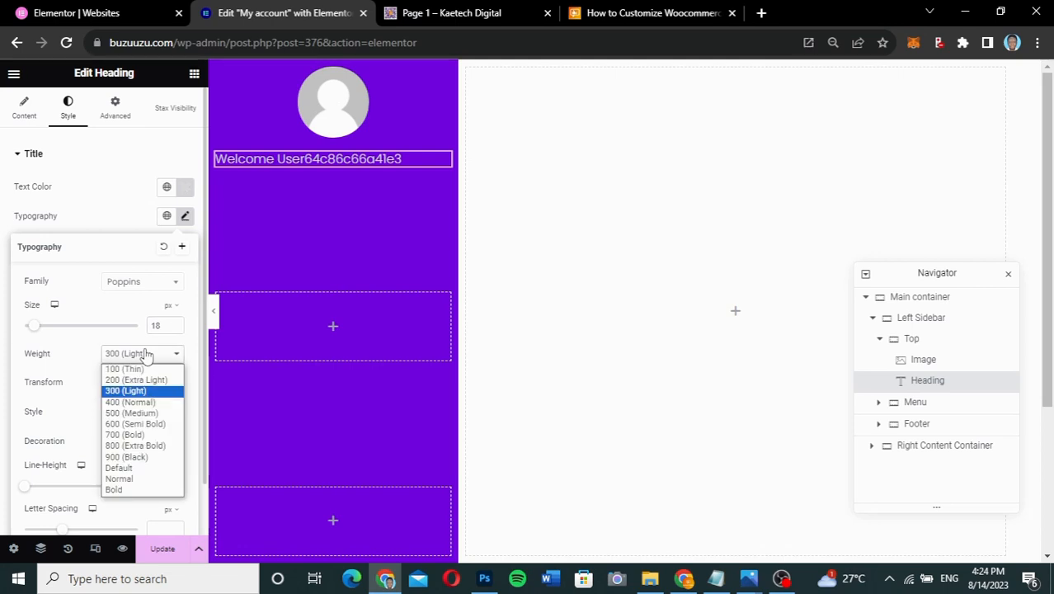
left_click(134, 424)
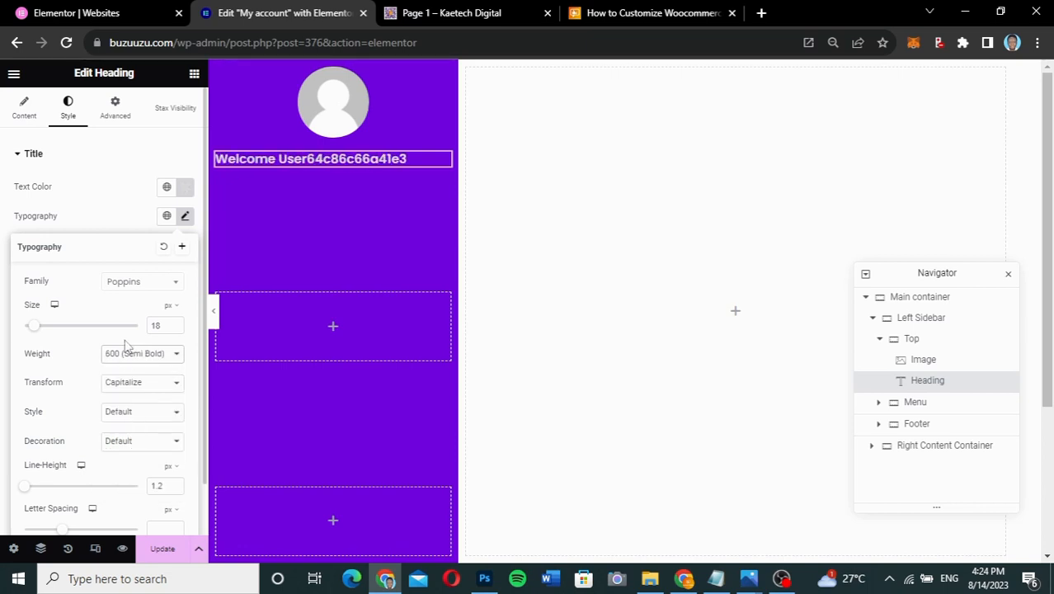
left_click(31, 119)
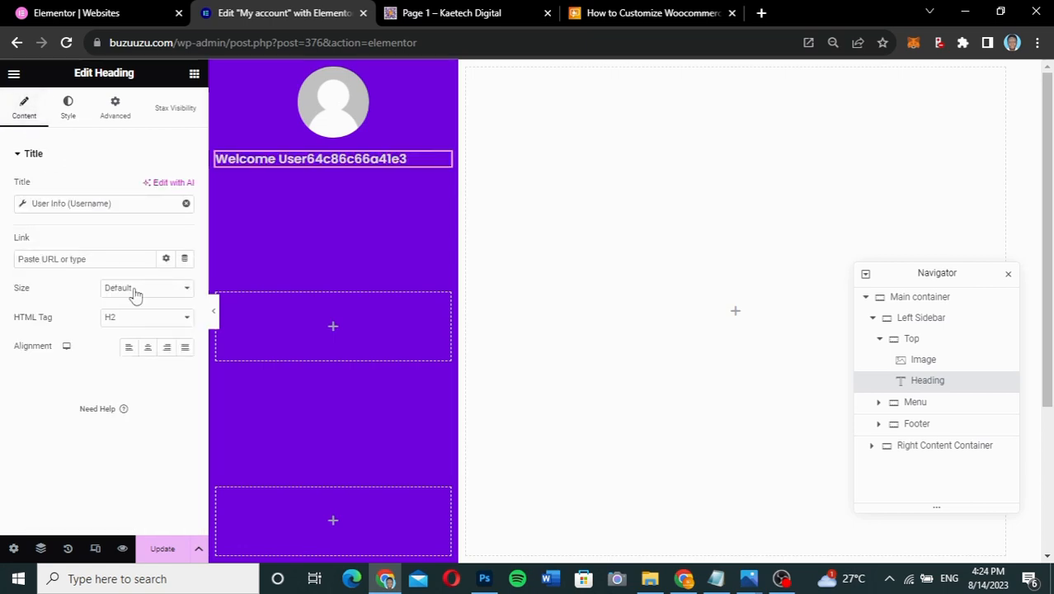
left_click(148, 348)
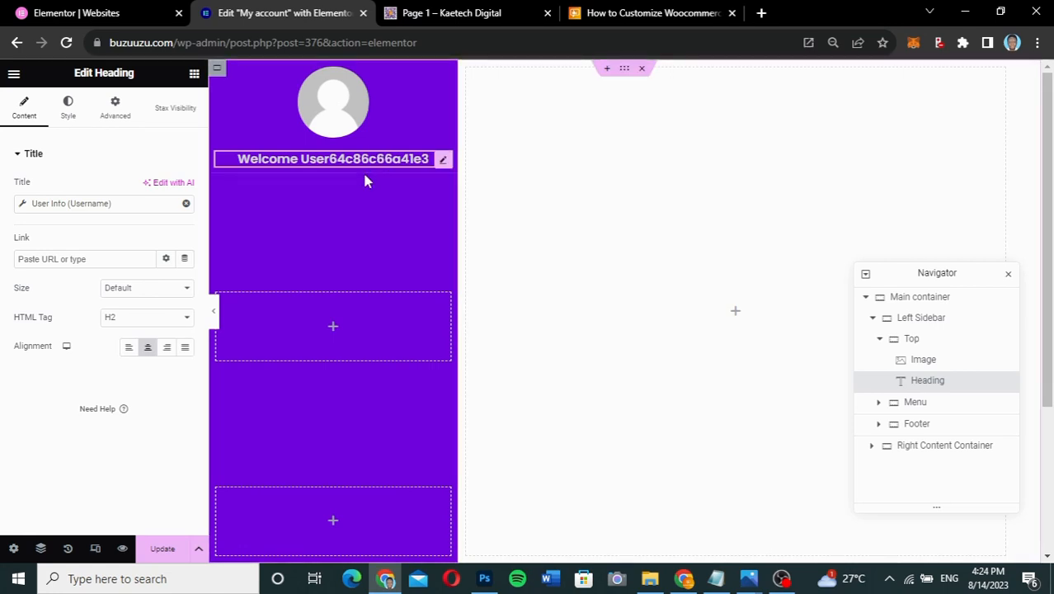
- Duplicate the welcome heading and switch the copy to User Info Email with the Welcome prefix removed
right_click(442, 163)
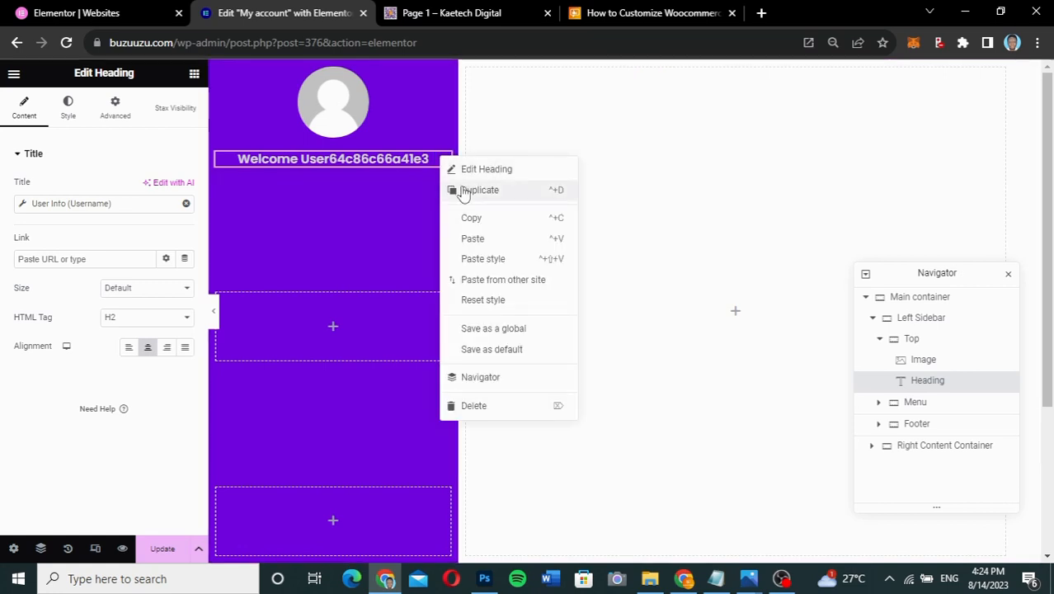
left_click(464, 191)
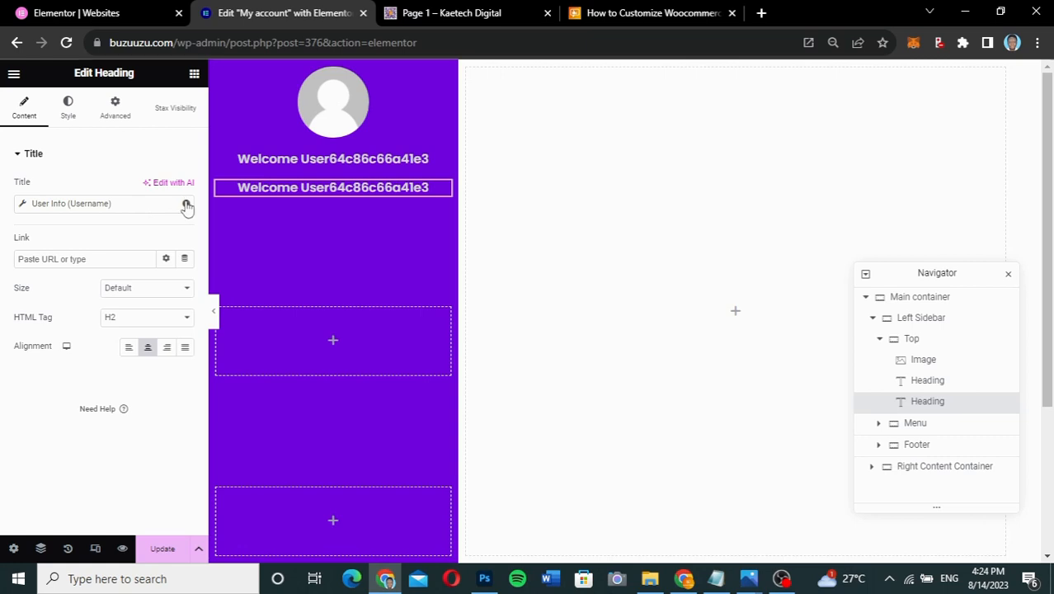
left_click(21, 206)
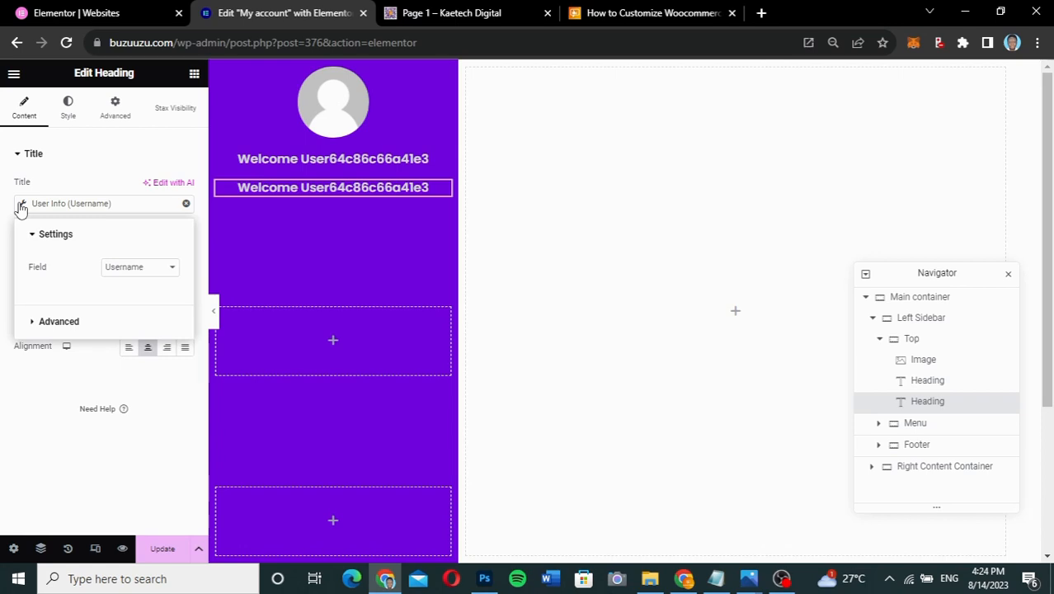
left_click(144, 268)
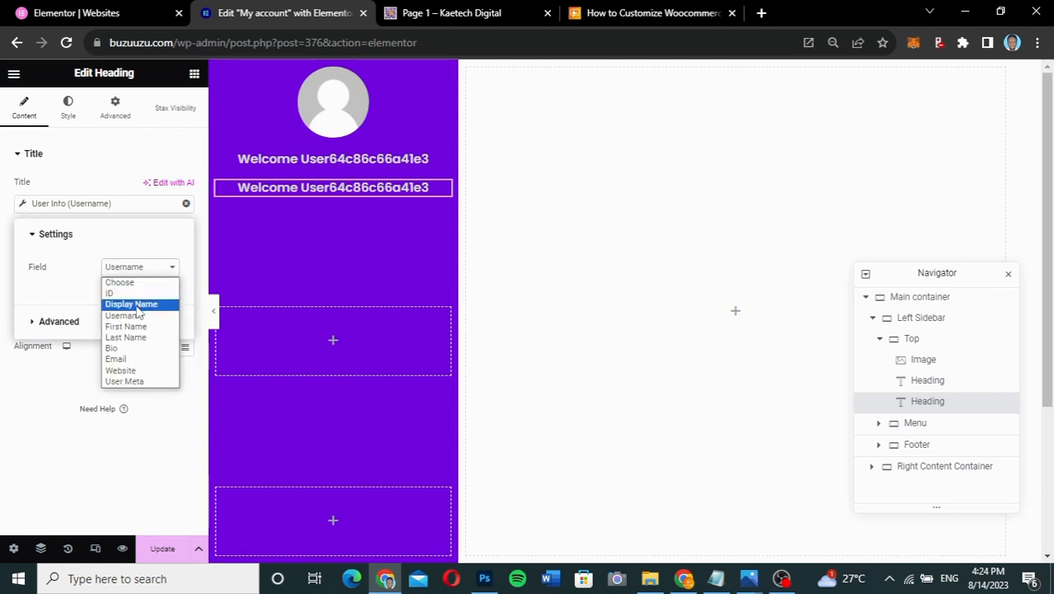
left_click(116, 358)
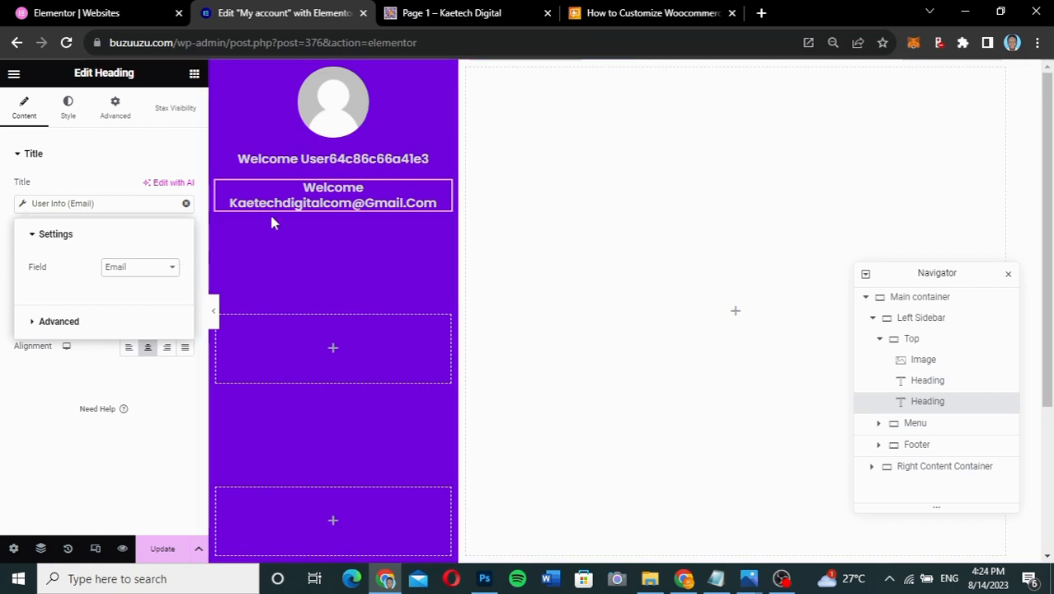
left_click(115, 329)
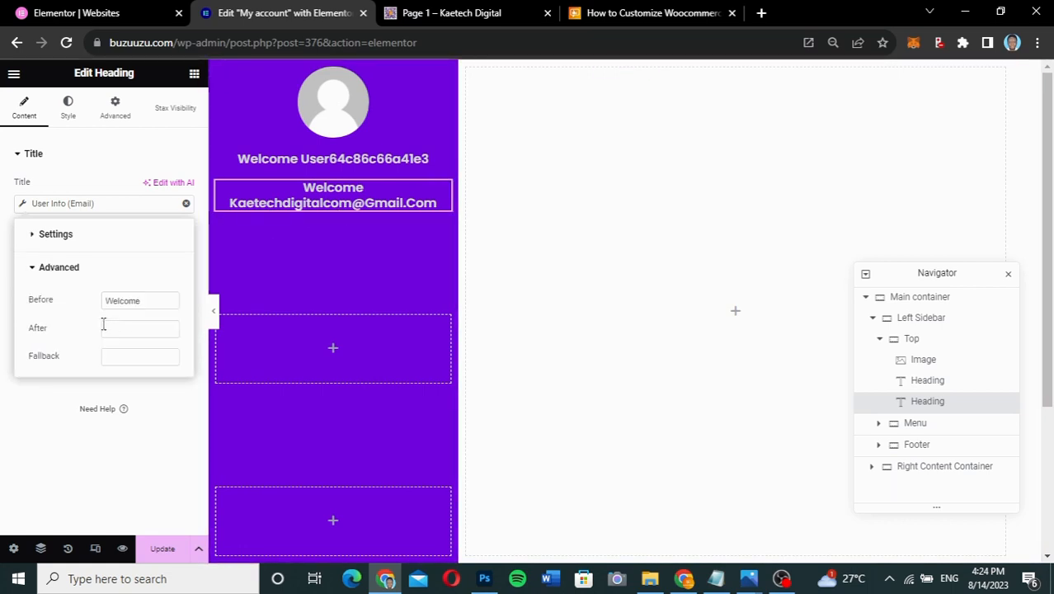
left_click_drag(148, 305, 69, 302)
key("BackSpace")
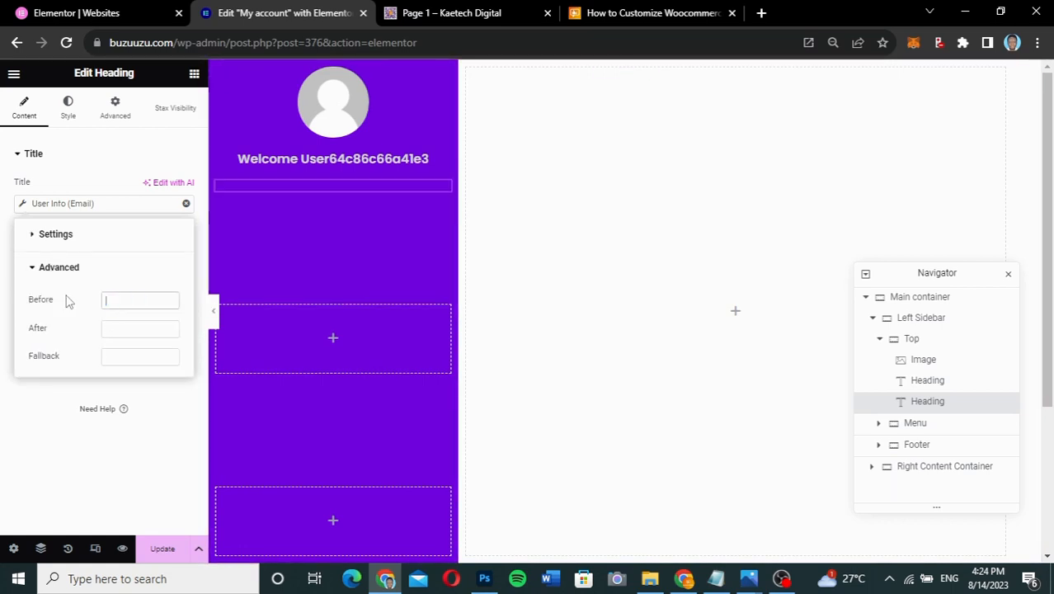
left_click(35, 389)
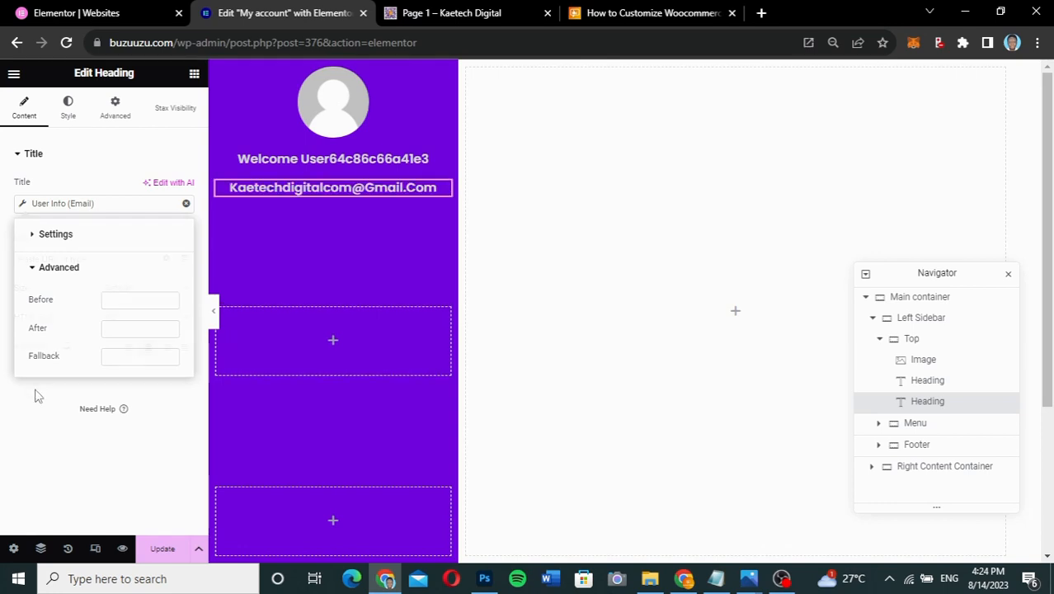
- Set the email heading's text colour to light grey #c2c2c2
left_click(69, 104)
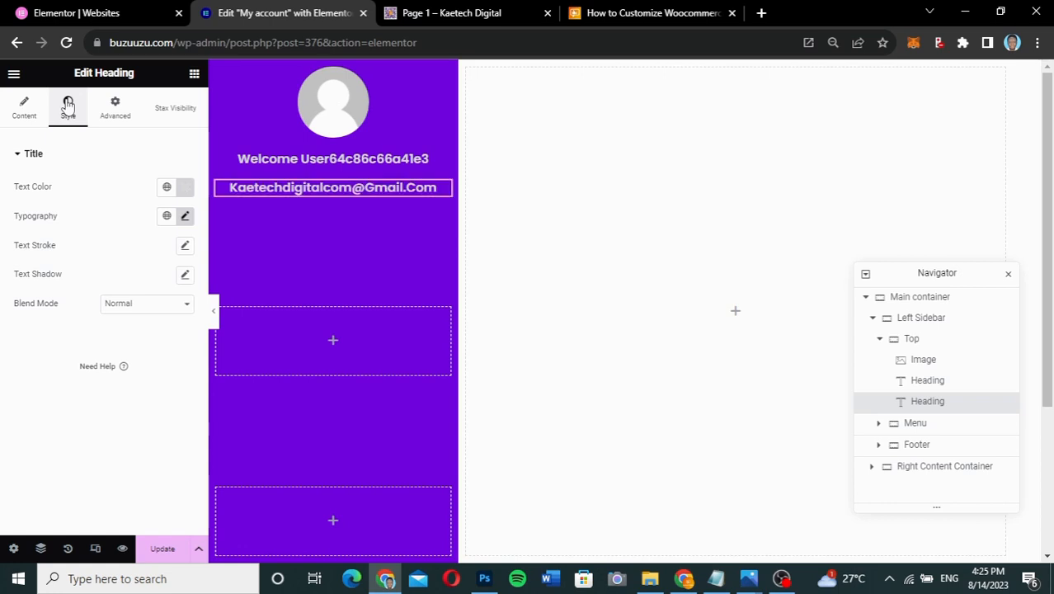
left_click(185, 188)
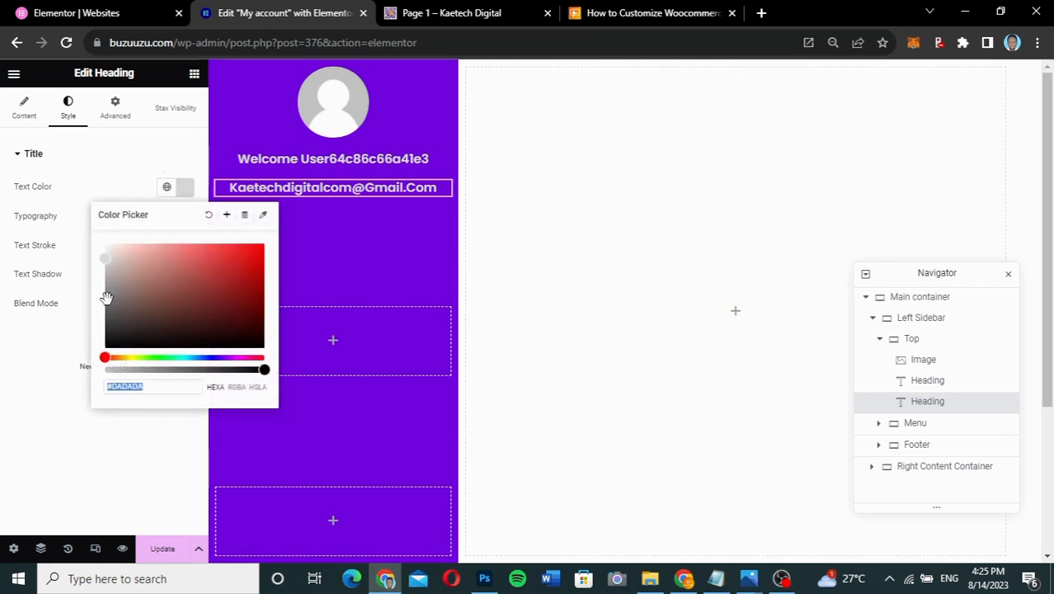
left_click(162, 389)
key("BackSpace")
key("BackSpace")
key("BackSpace")
key("BackSpace")
key("BackSpace")
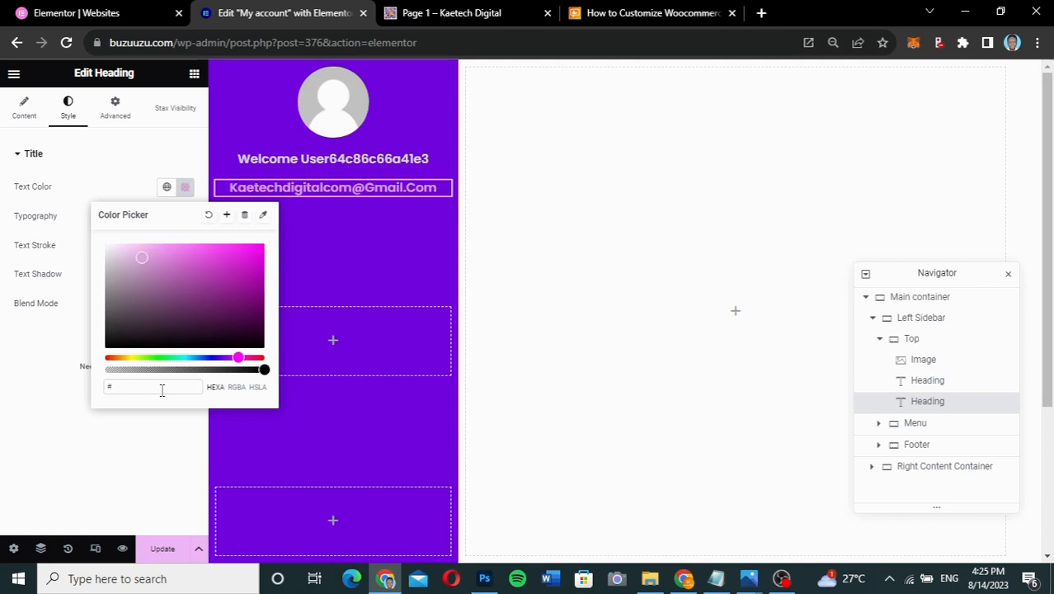
type("c2c2c2")
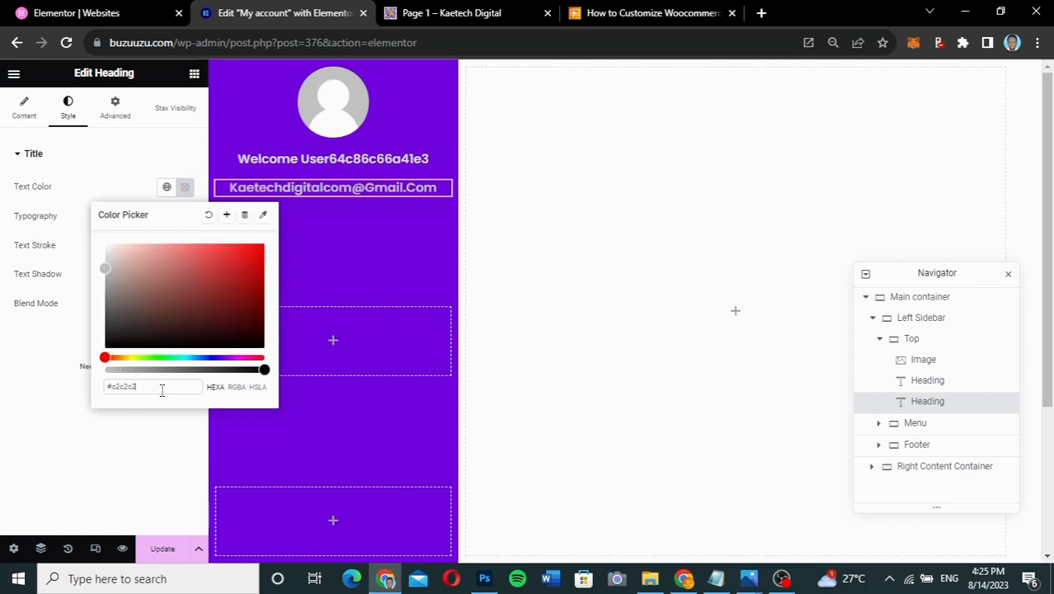
left_click(54, 365)
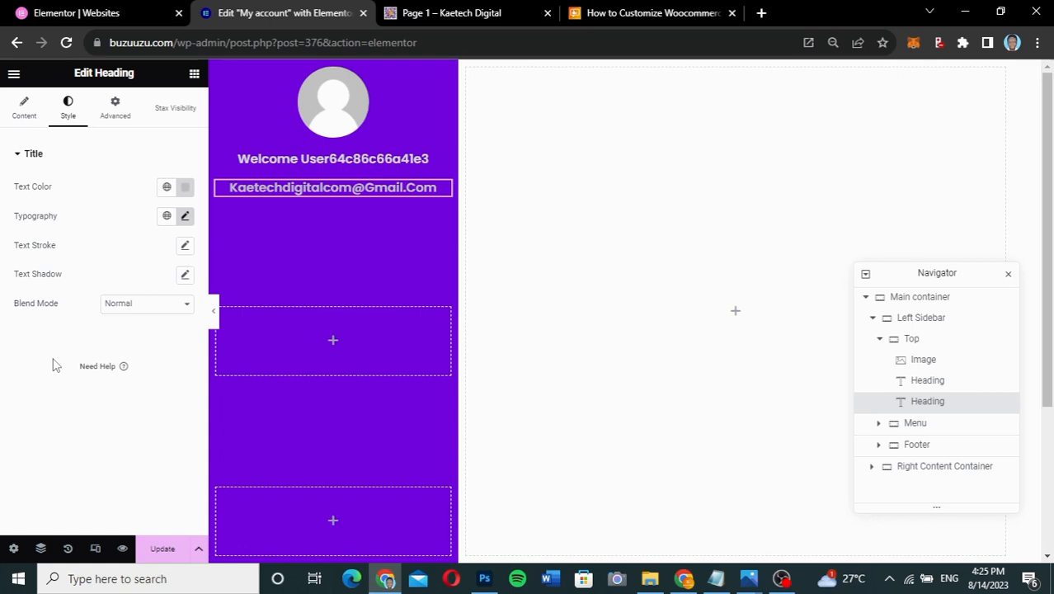
- Change the email heading's typography to 12 px size and 300 (Light) weight
left_click(185, 215)
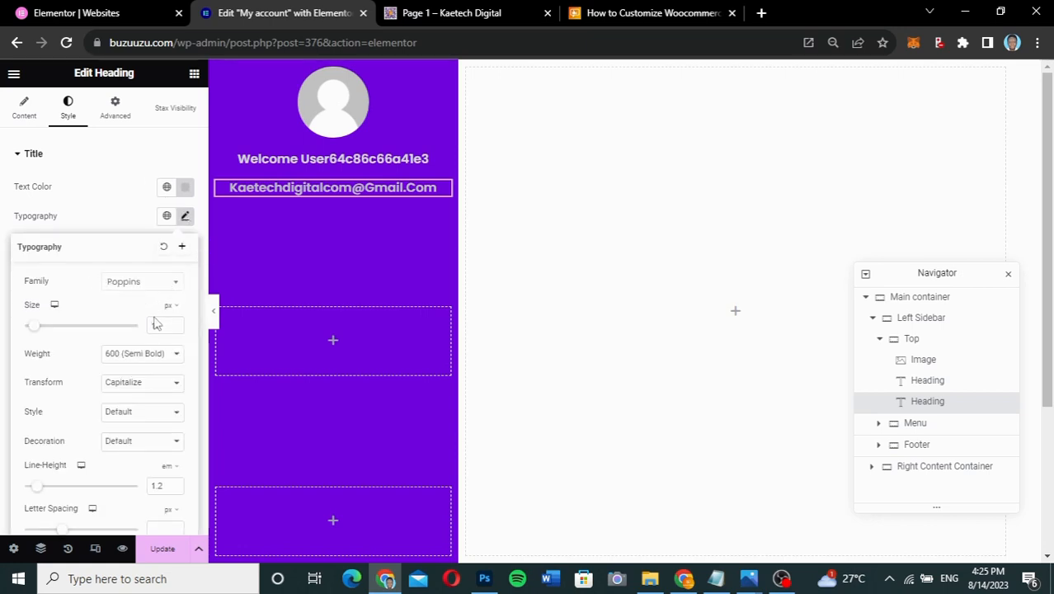
left_click_drag(158, 325, 145, 329)
type("12")
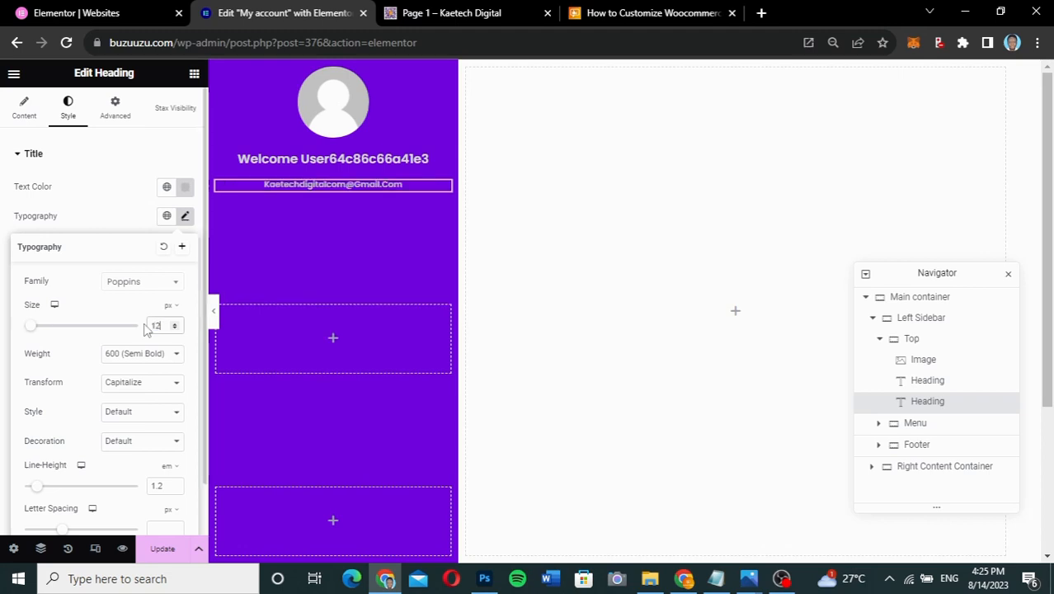
left_click(141, 353)
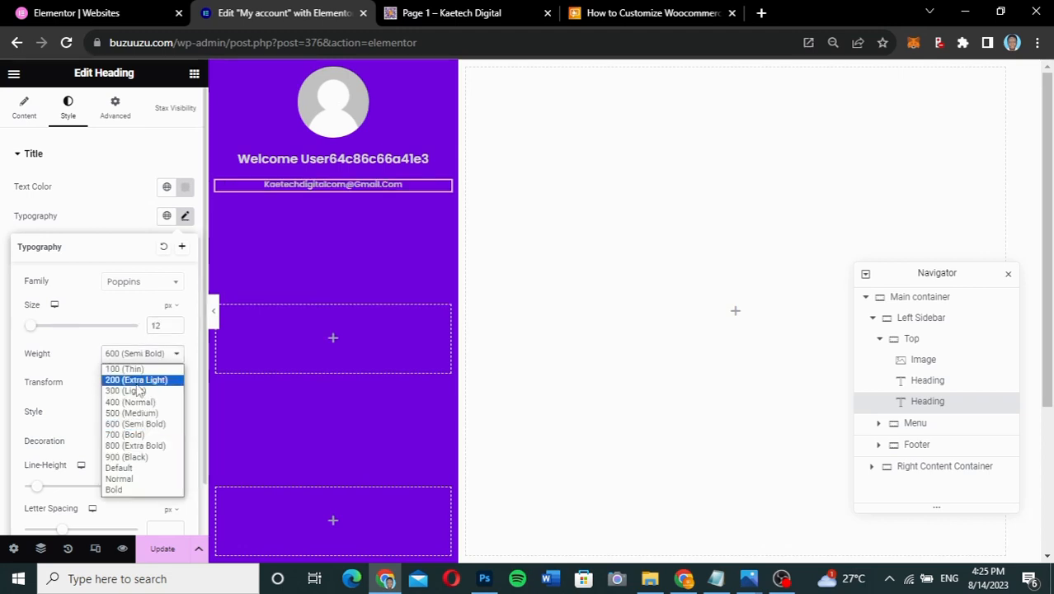
left_click(138, 391)
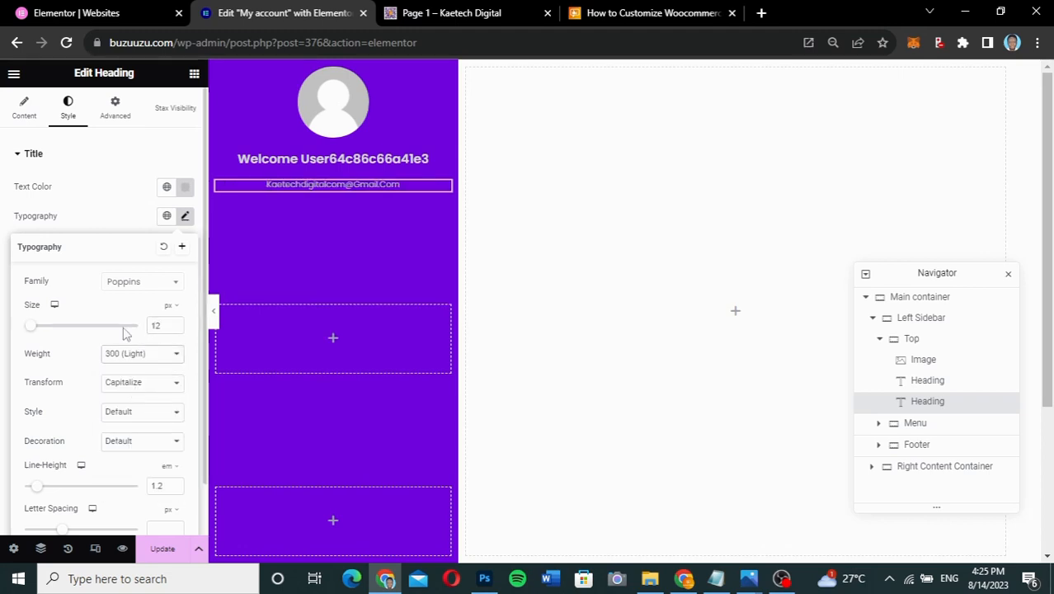
left_click(118, 224)
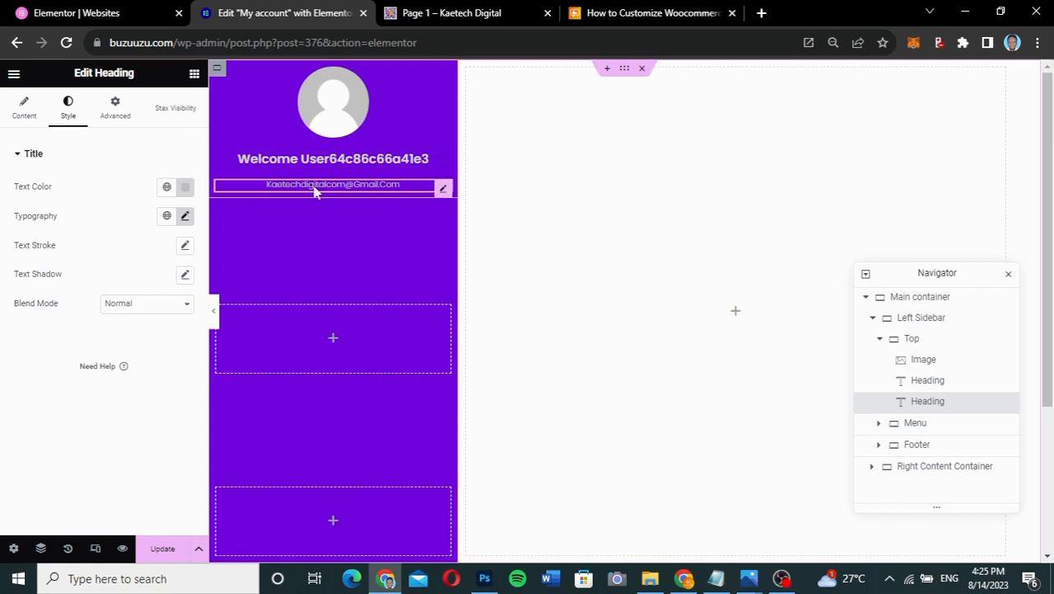
left_click(115, 111)
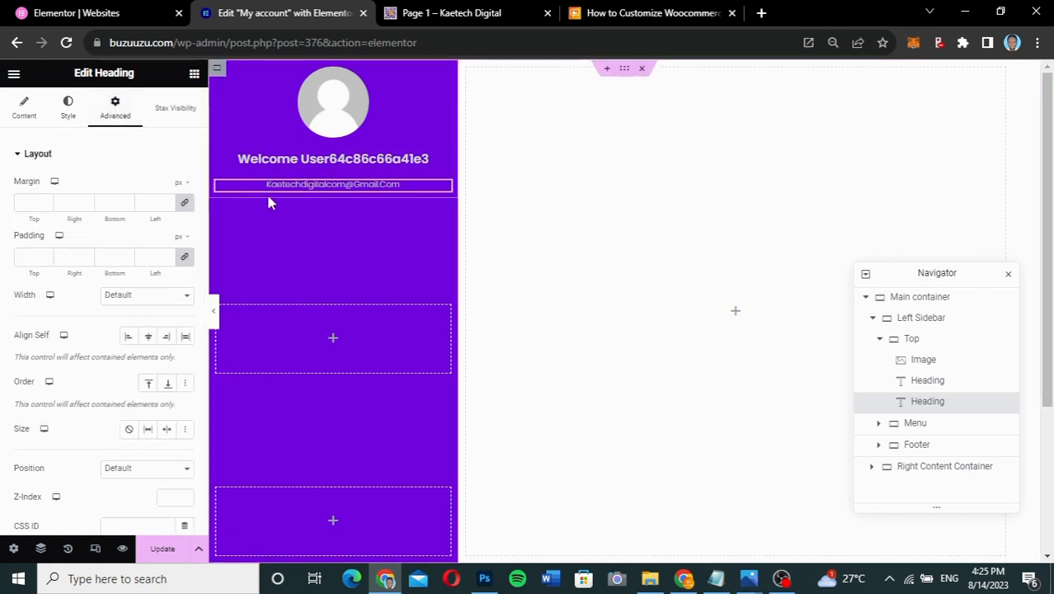
- Unlink the margins, give the email heading a -15 px top margin, and select the Top container
left_click(185, 203)
left_click(22, 202)
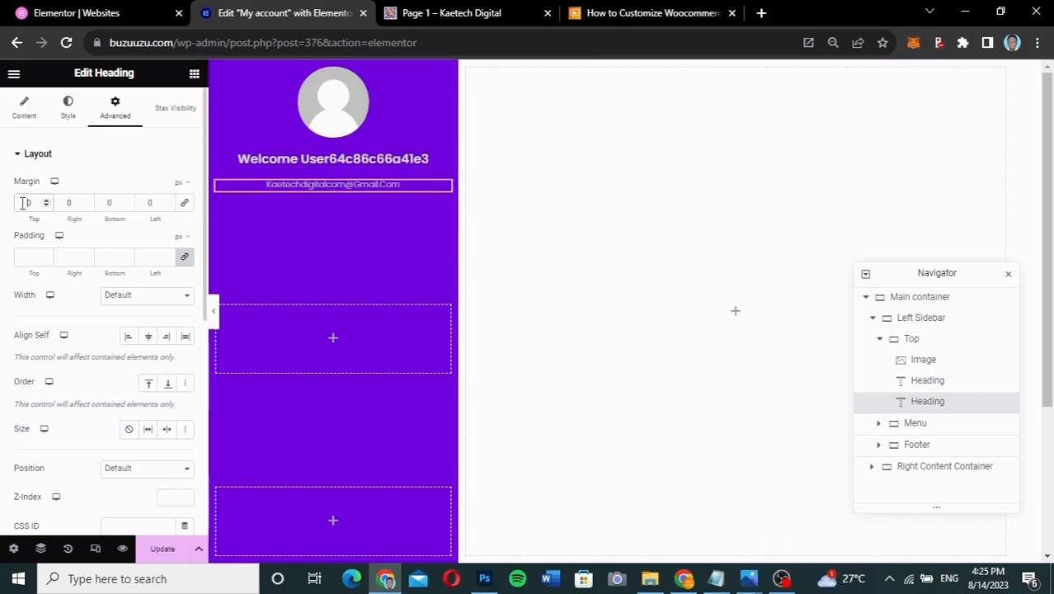
type("-20")
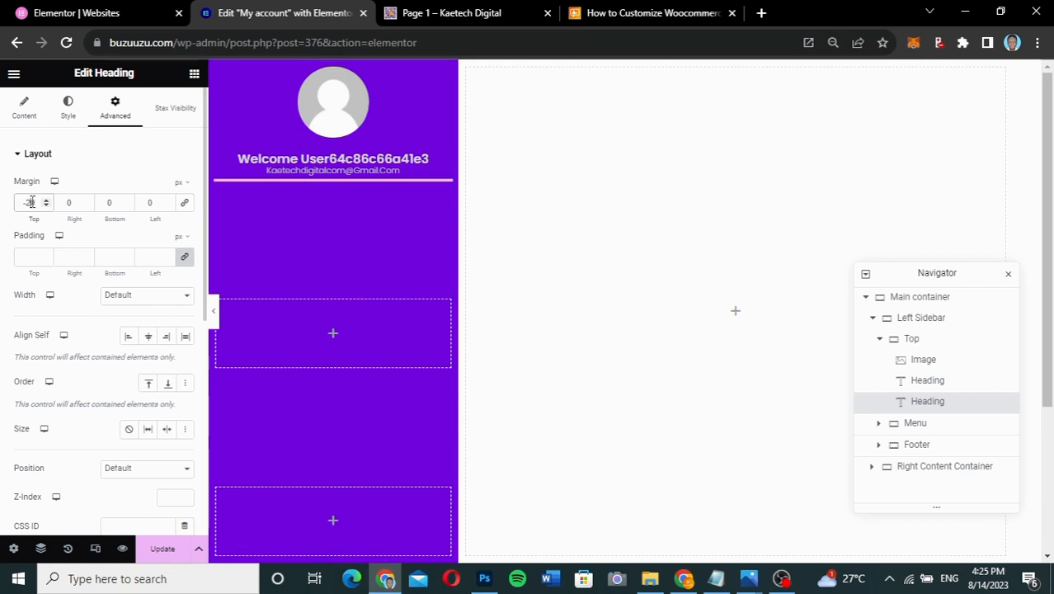
key("BackSpace")
key("BackSpace")
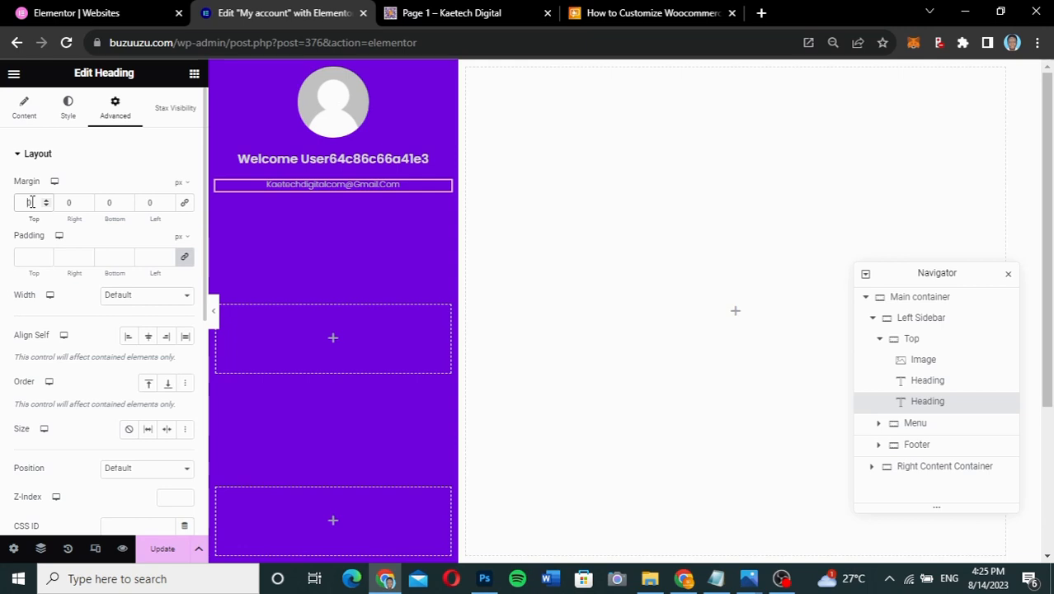
type("10")
key("BackSpace")
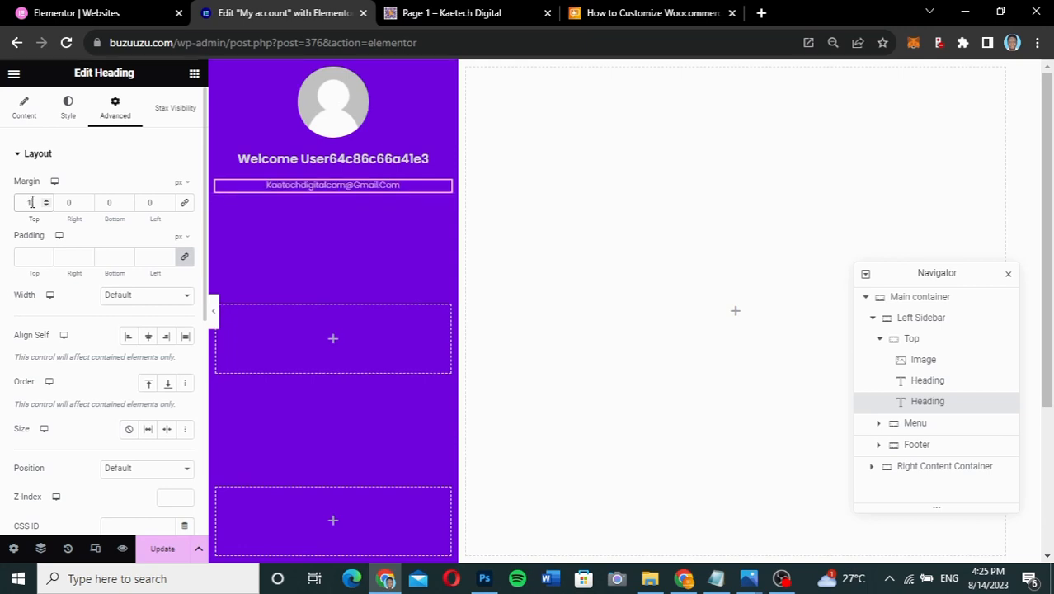
type("5")
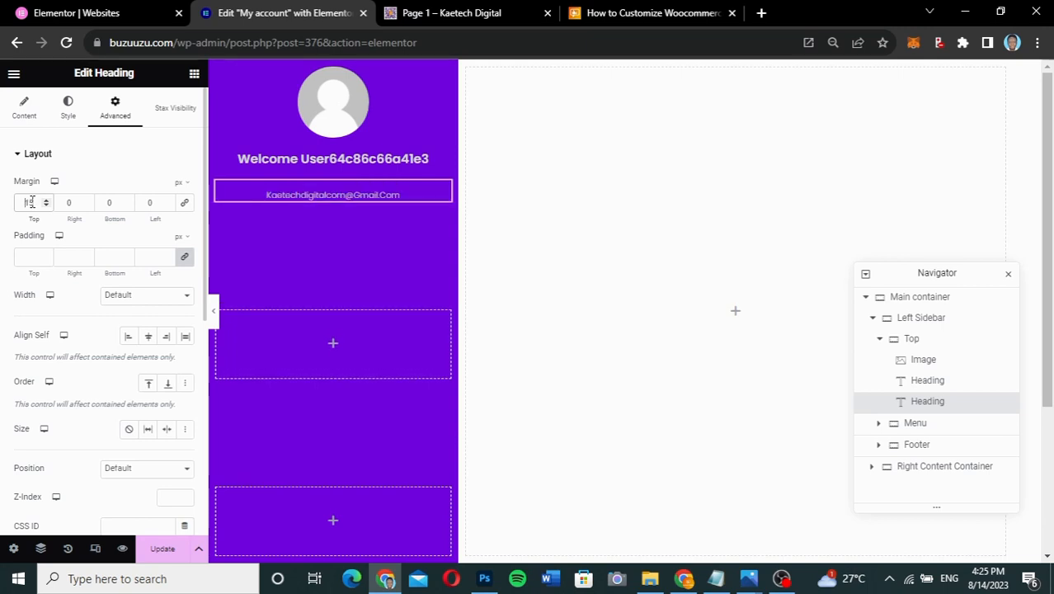
type("-")
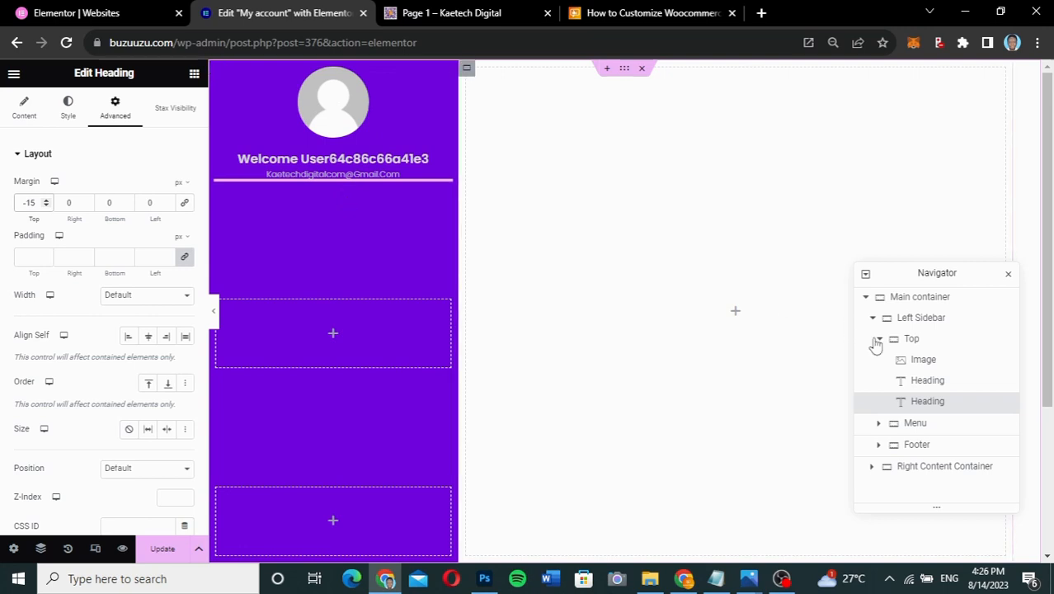
left_click(921, 344)
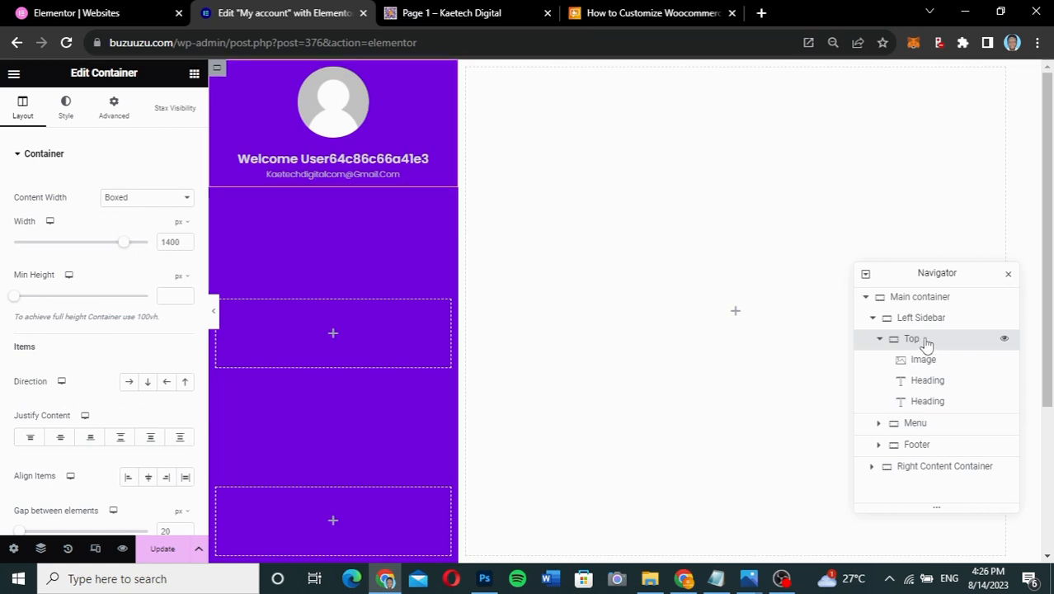
left_click(483, 9)
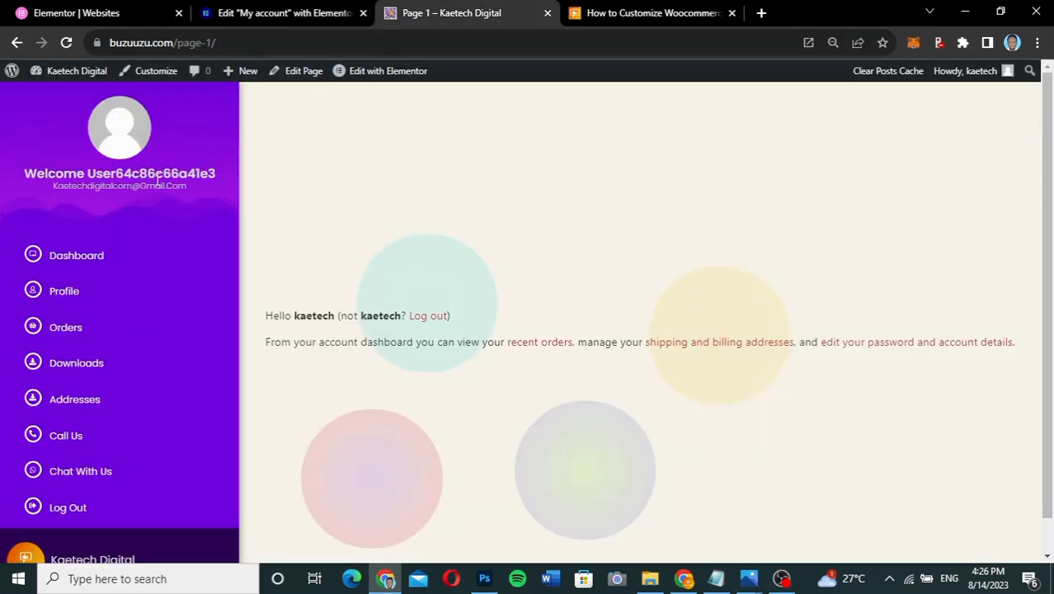
left_click(246, 18)
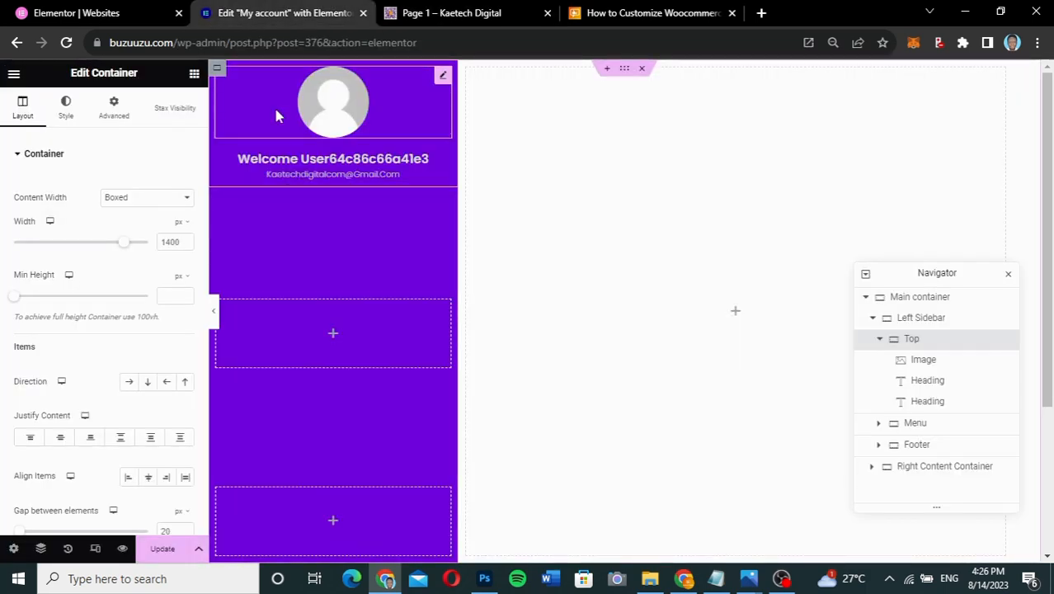
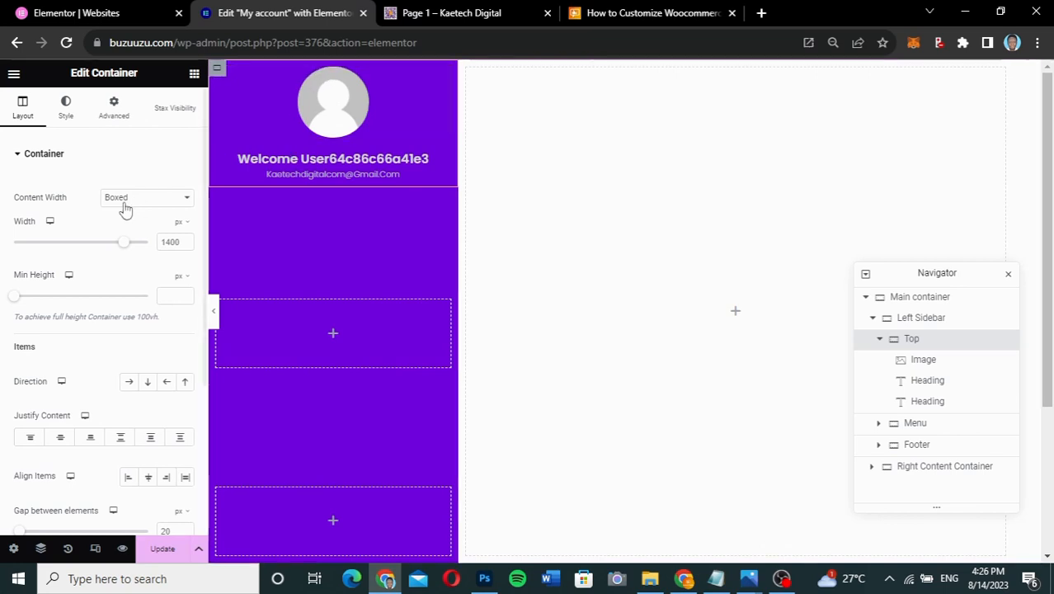
- Reset the Top container's padding and margins to zero
left_click(115, 116)
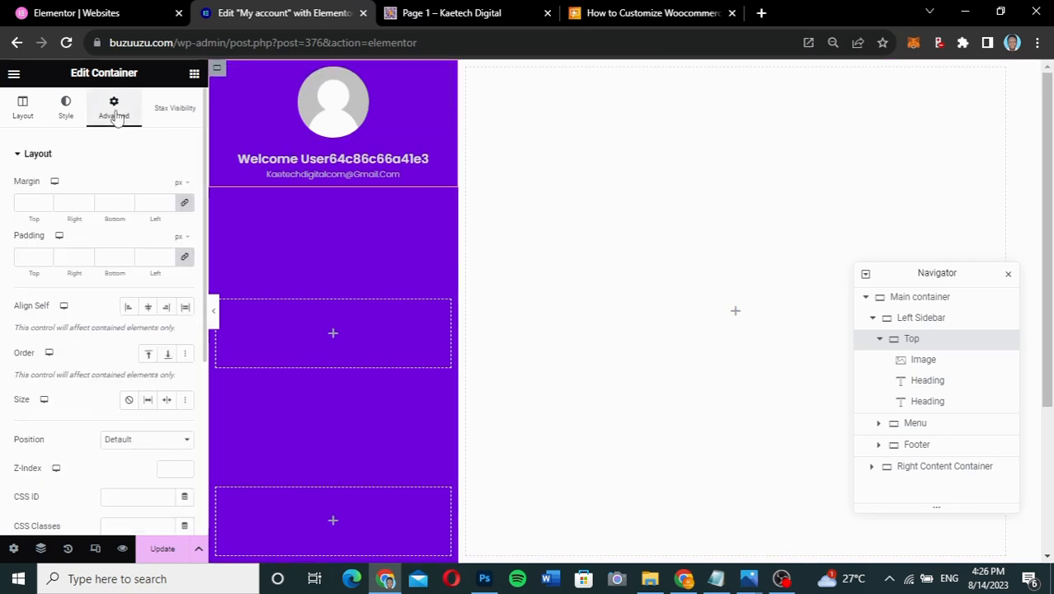
left_click(185, 262)
left_click(186, 205)
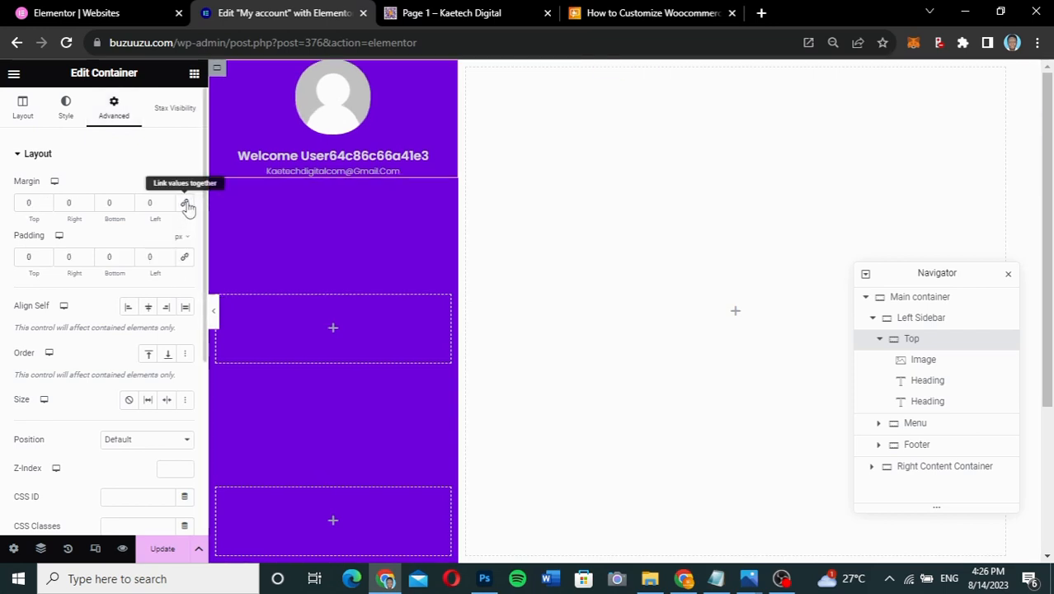
- Give the Top container 30 px top padding and 30 px bottom padding
left_click(26, 258)
type("200")
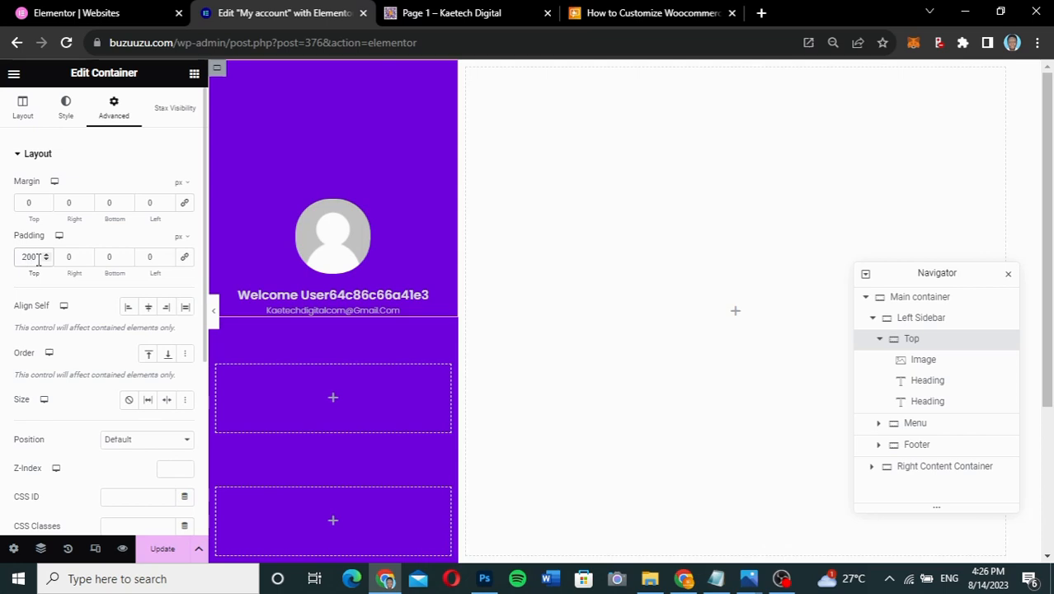
key("BackSpace")
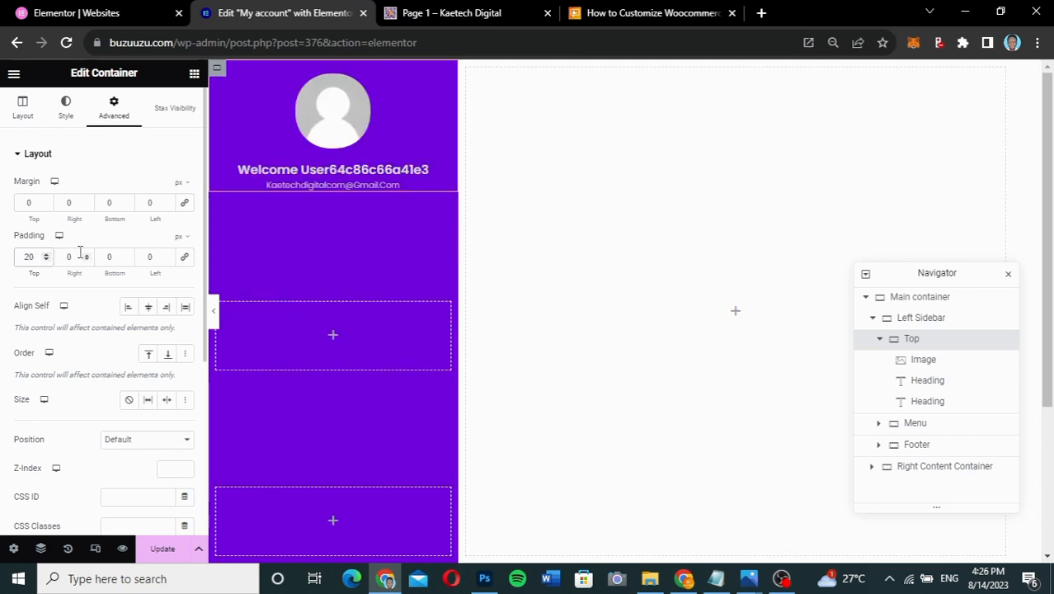
key("BackSpace")
key("BackSpace")
type("30")
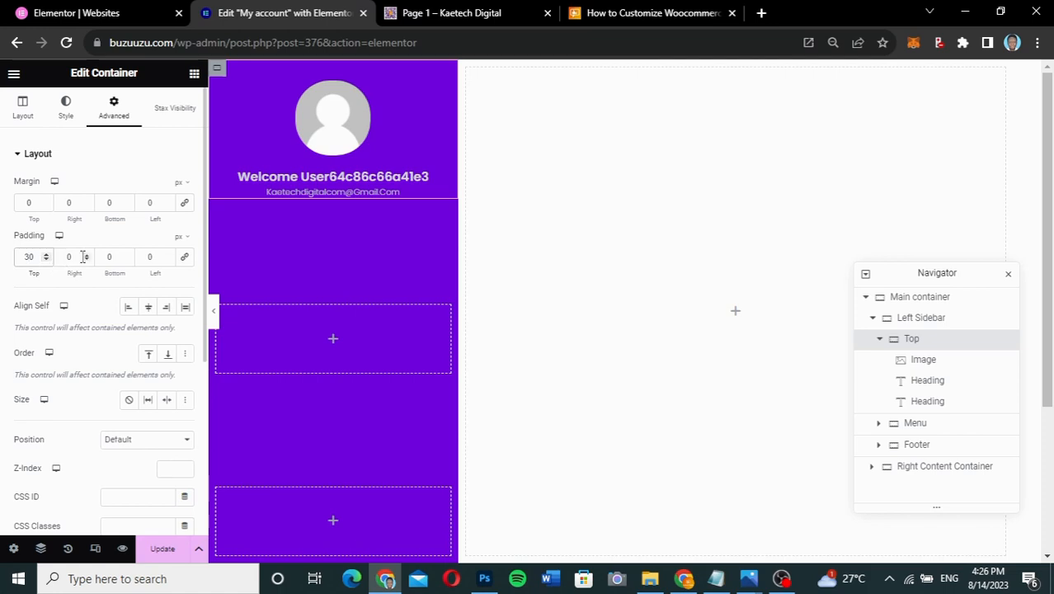
left_click(104, 257)
type("2")
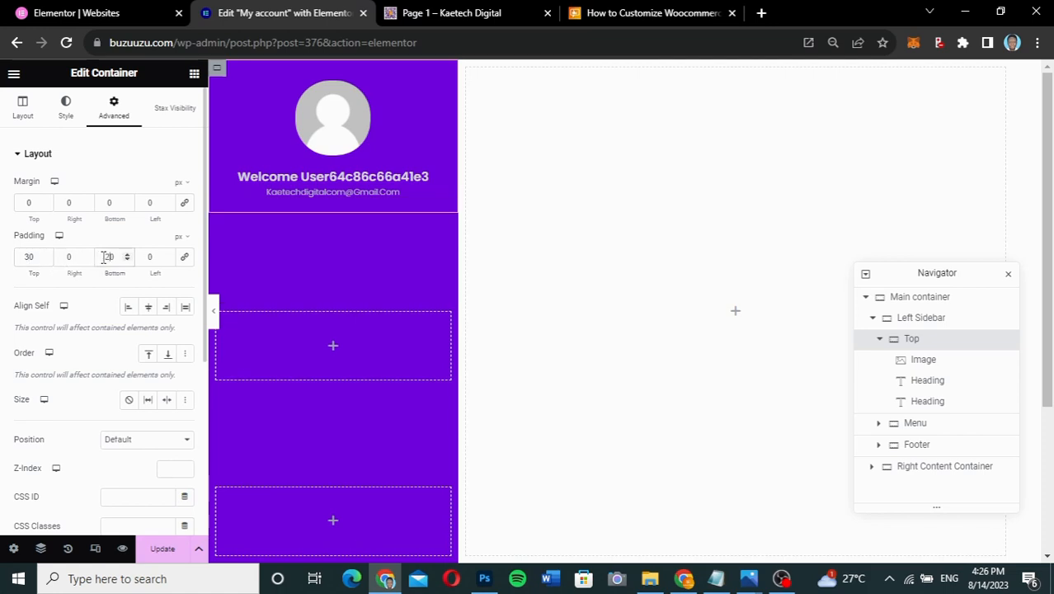
key("BackSpace")
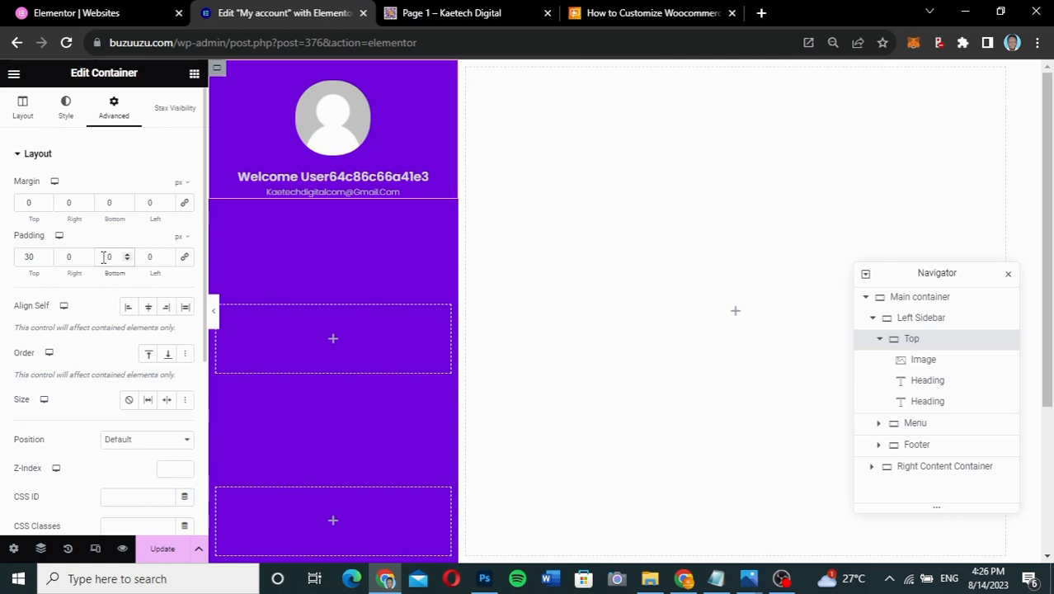
type("3")
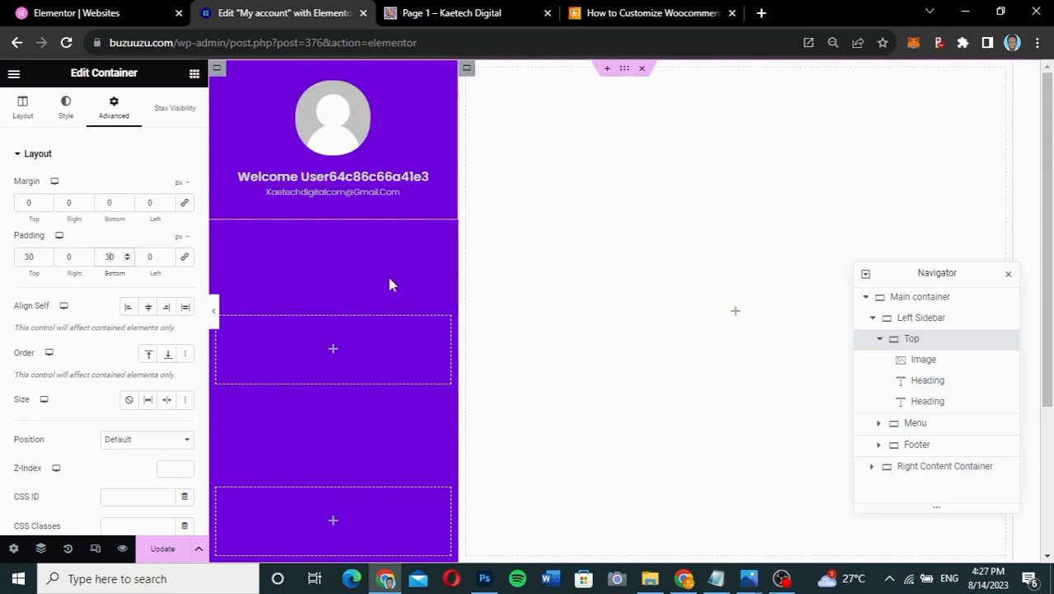
left_click(68, 114)
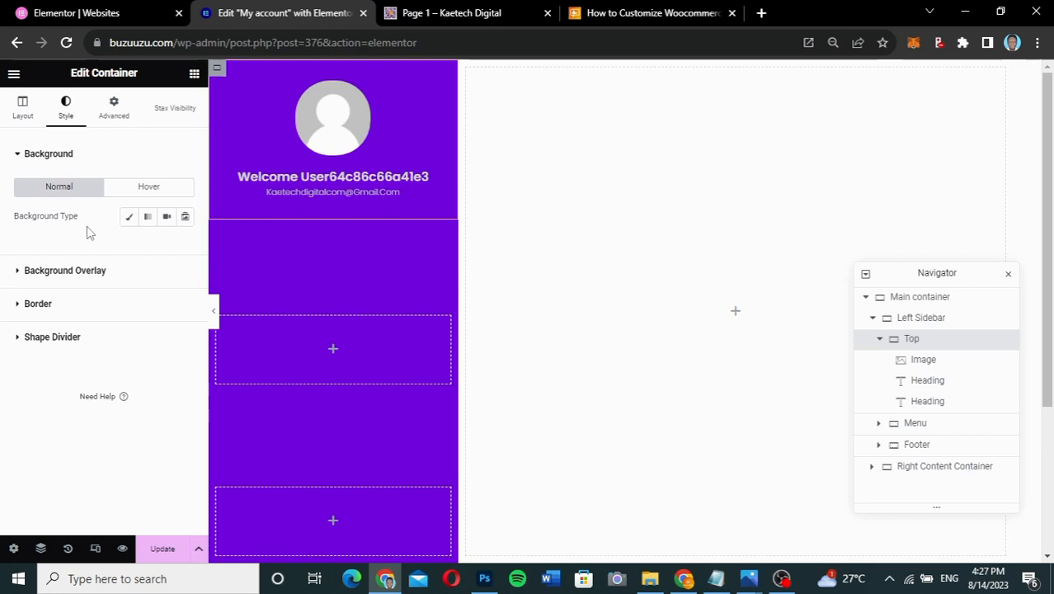
- Switch the header background to a gradient with first colour #6e00dc
left_click(150, 223)
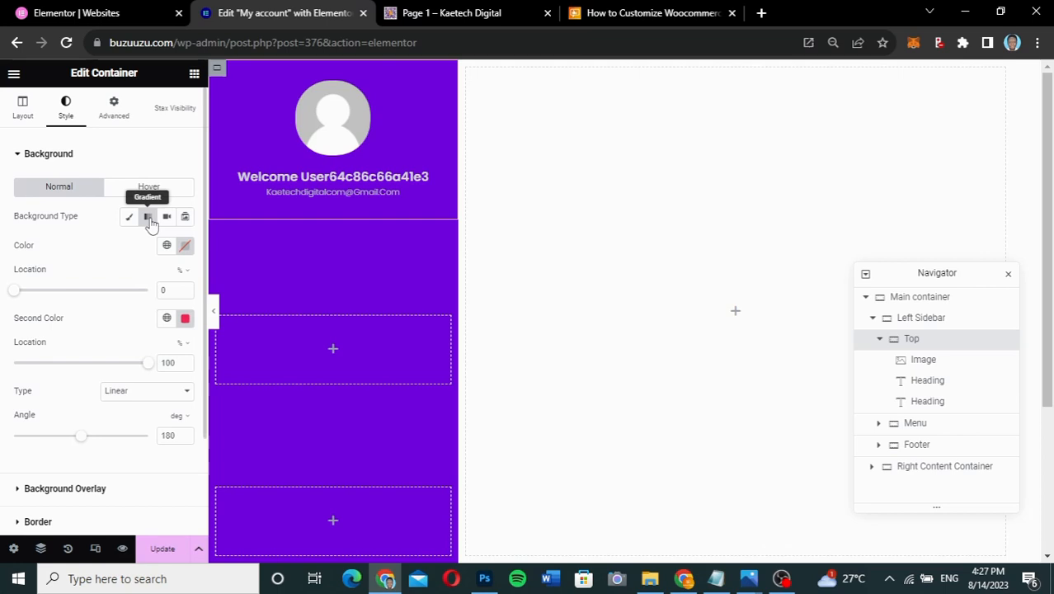
left_click(186, 247)
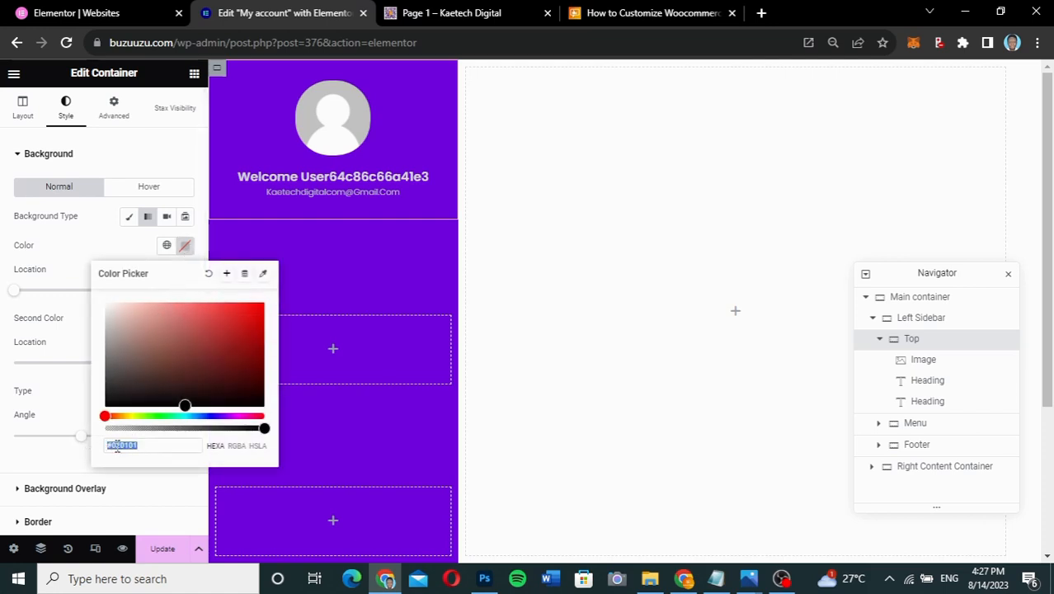
left_click_drag(141, 446, 117, 446)
key("BackSpace")
type("fe00dc")
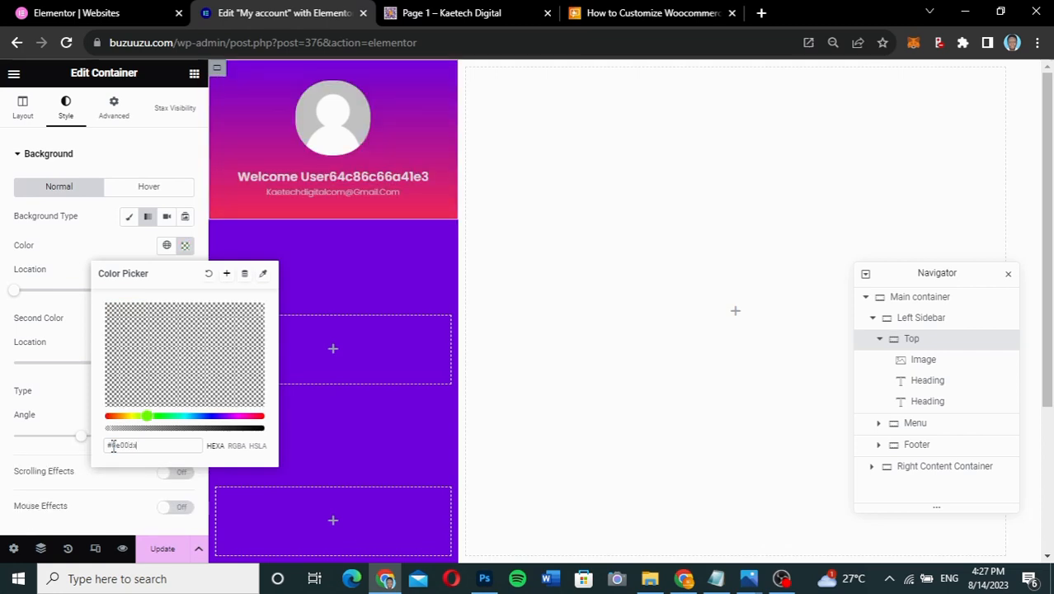
type("d")
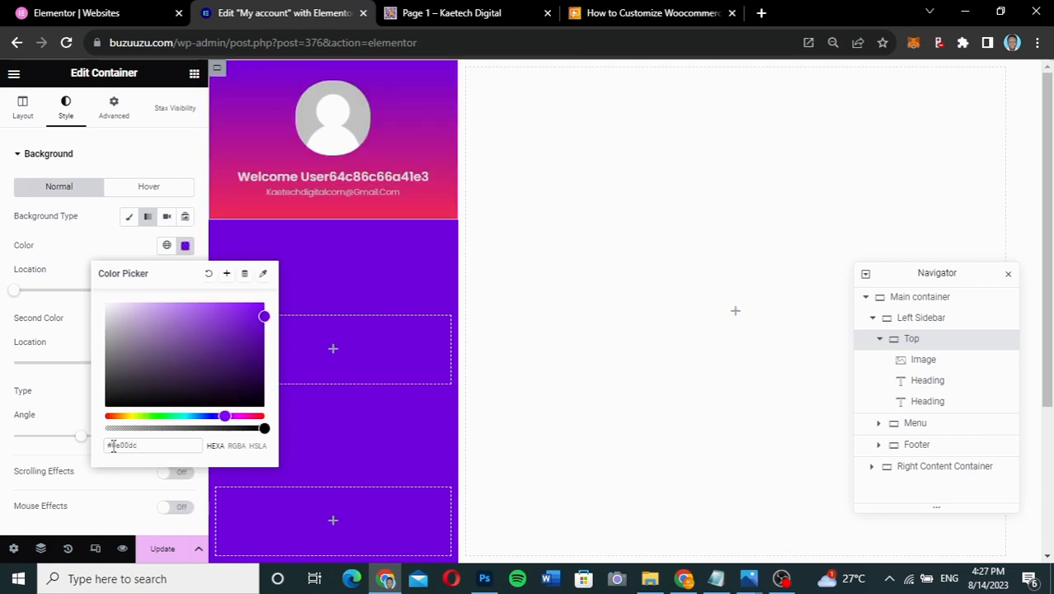
left_click(96, 245)
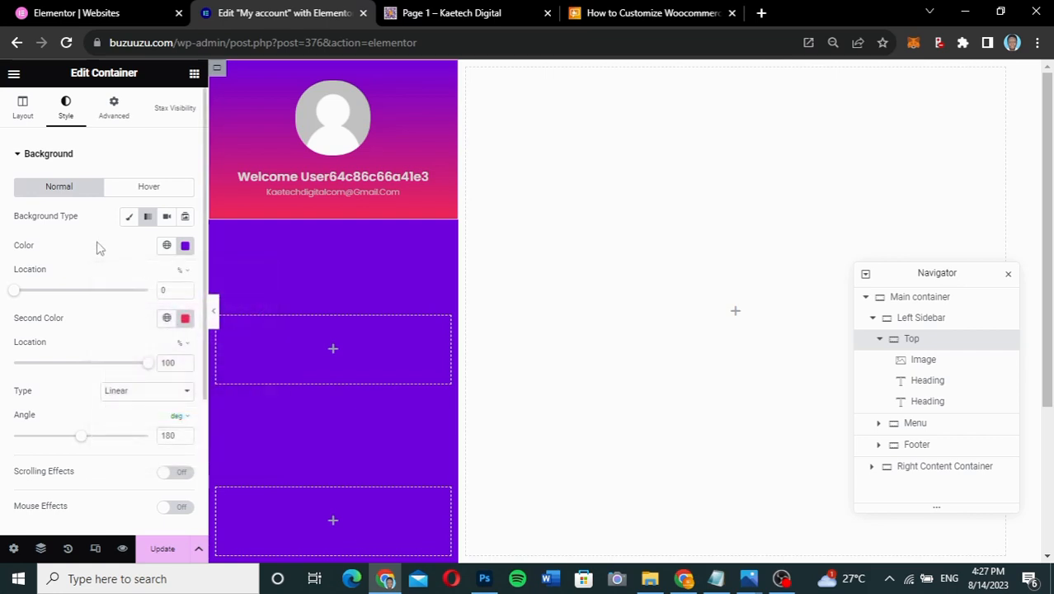
- Set the gradient's second colour to #a417e5, keeping Linear at 180°
left_click(185, 319)
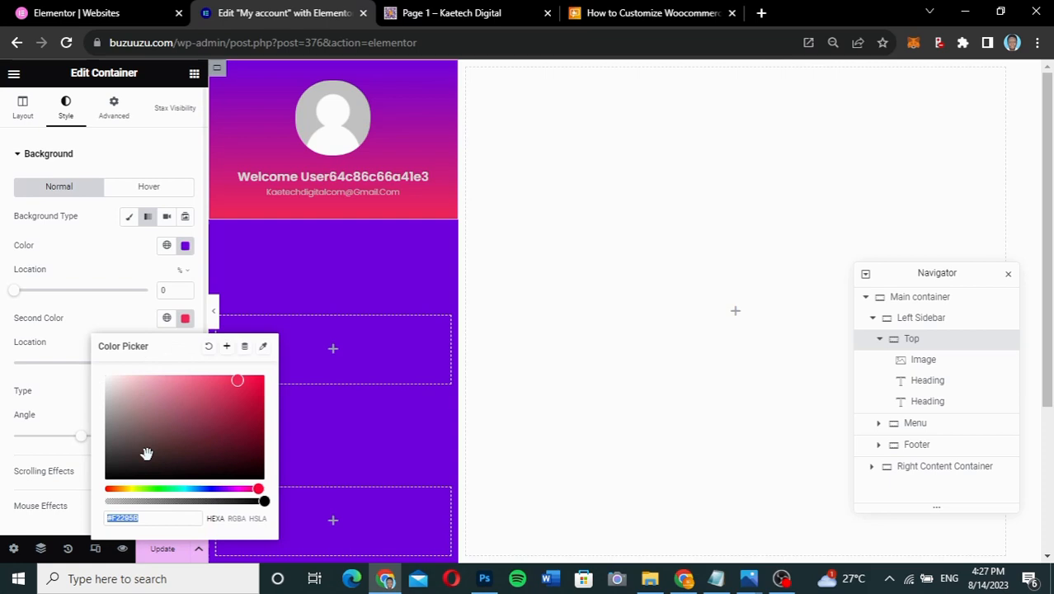
left_click(149, 516)
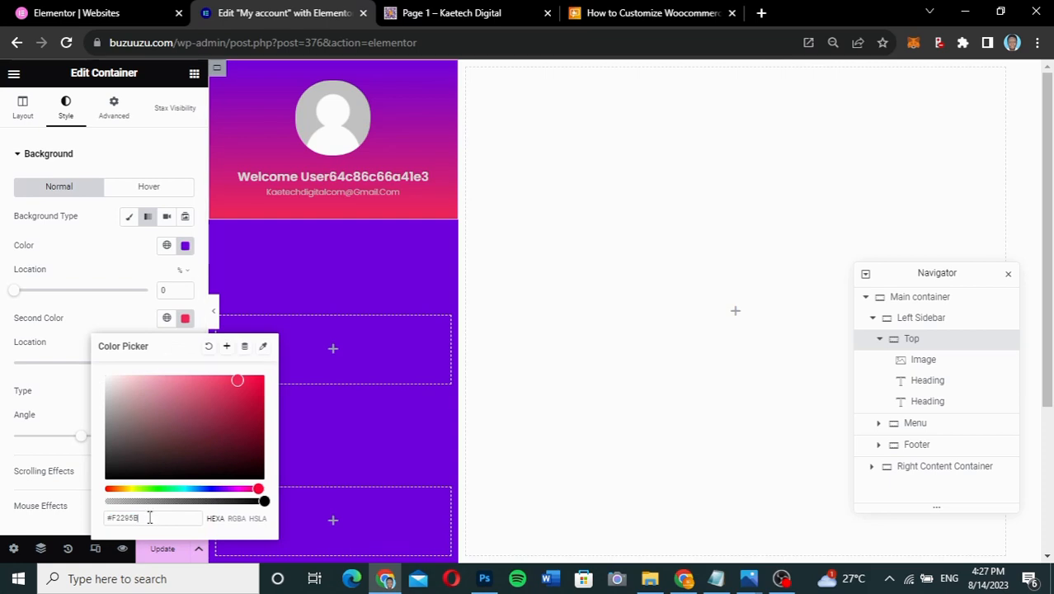
left_click_drag(145, 517, 123, 512)
key("BackSpace")
type("a417e5")
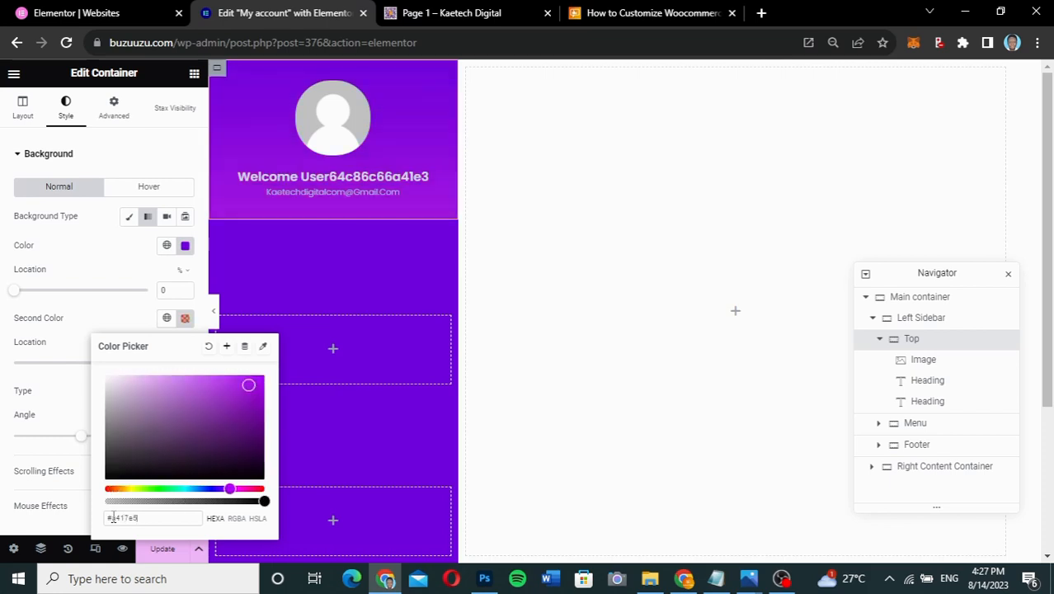
left_click(118, 313)
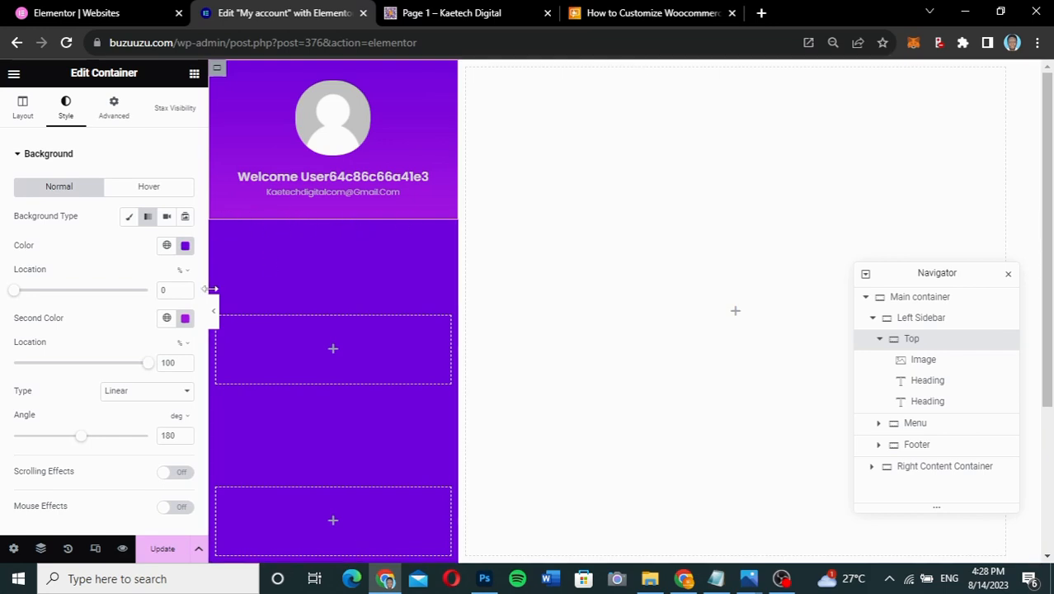
- Add a Mountains shape divider to the header's bottom edge
left_click(83, 159)
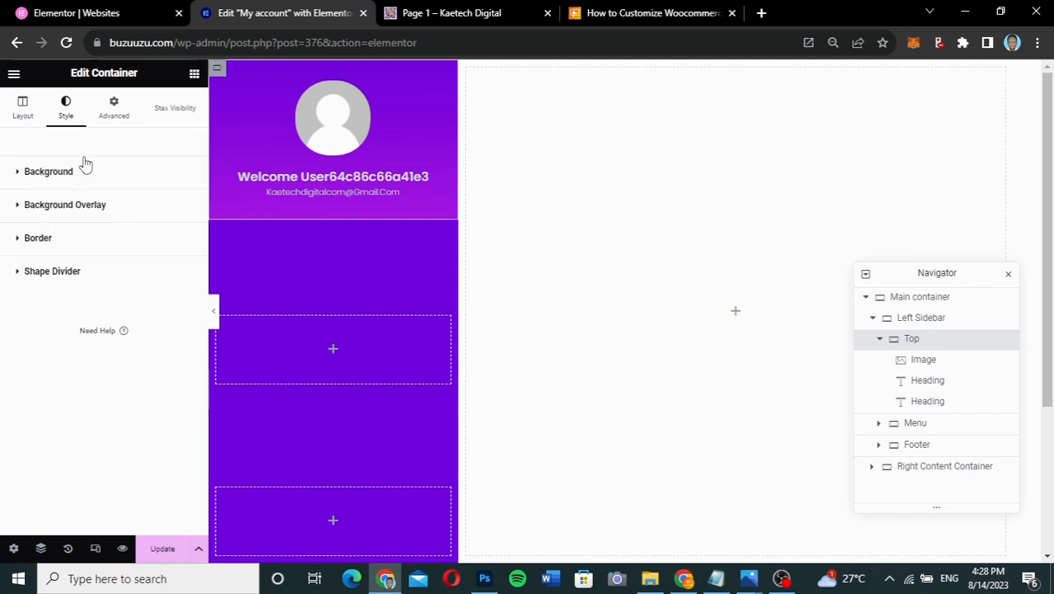
left_click(82, 272)
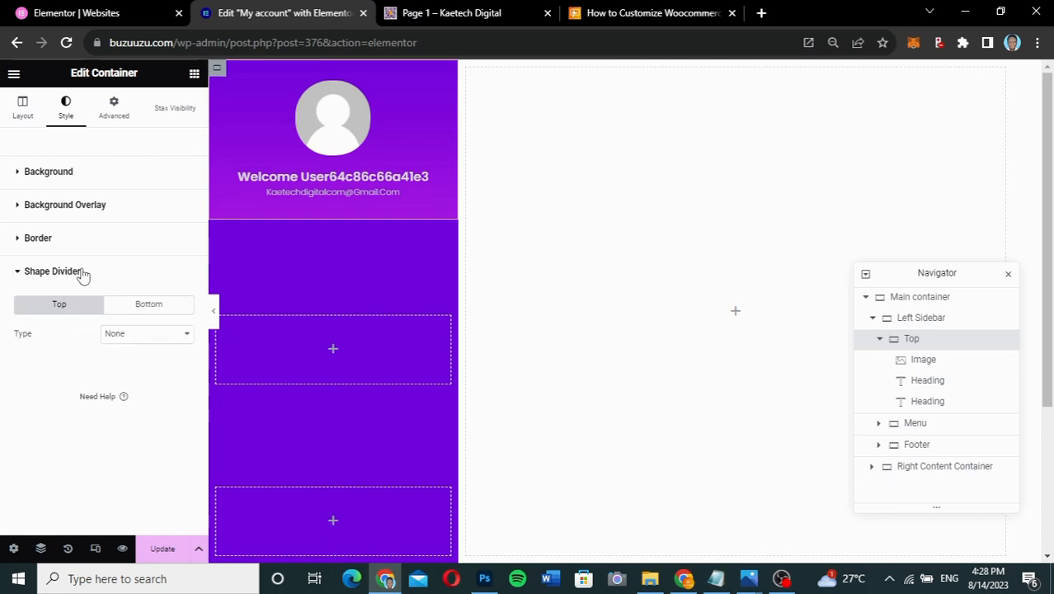
left_click(149, 306)
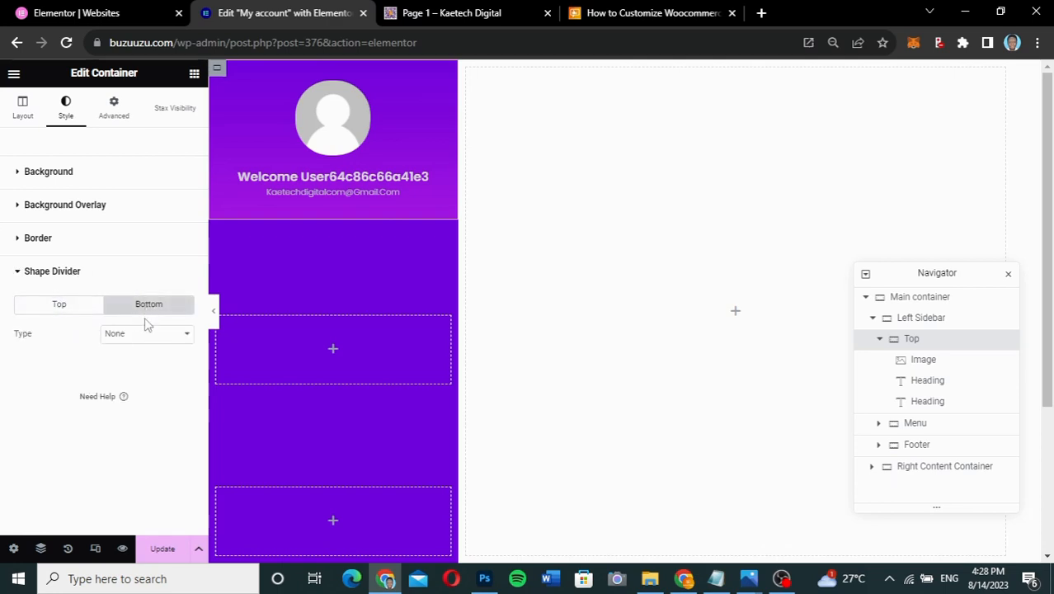
left_click(142, 334)
left_click(123, 361)
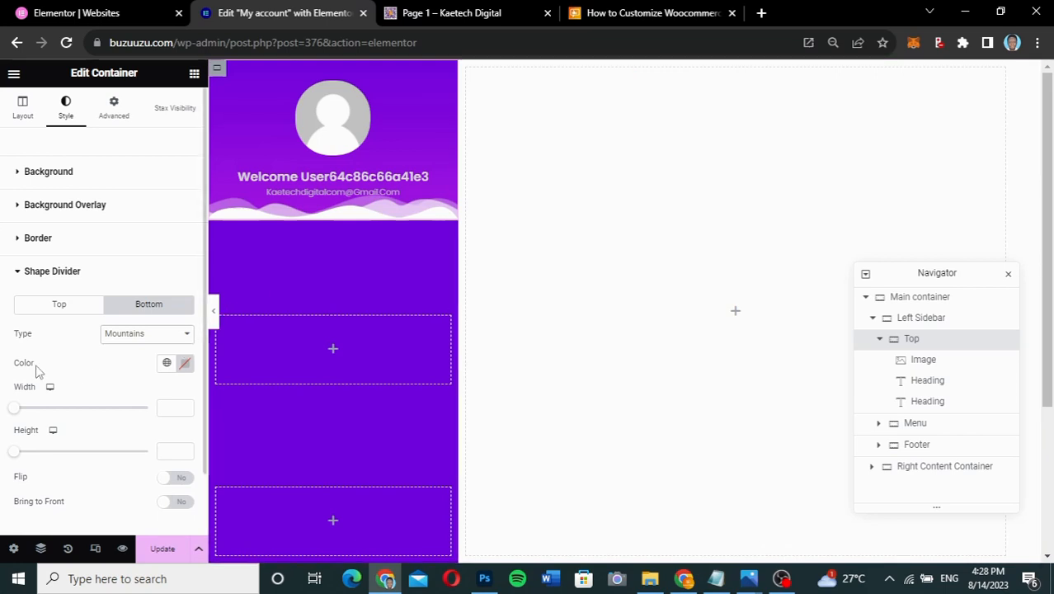
- Colour the divider semi-transparent purple #6E00DCB3 and preview the page without the editor
left_click(187, 363)
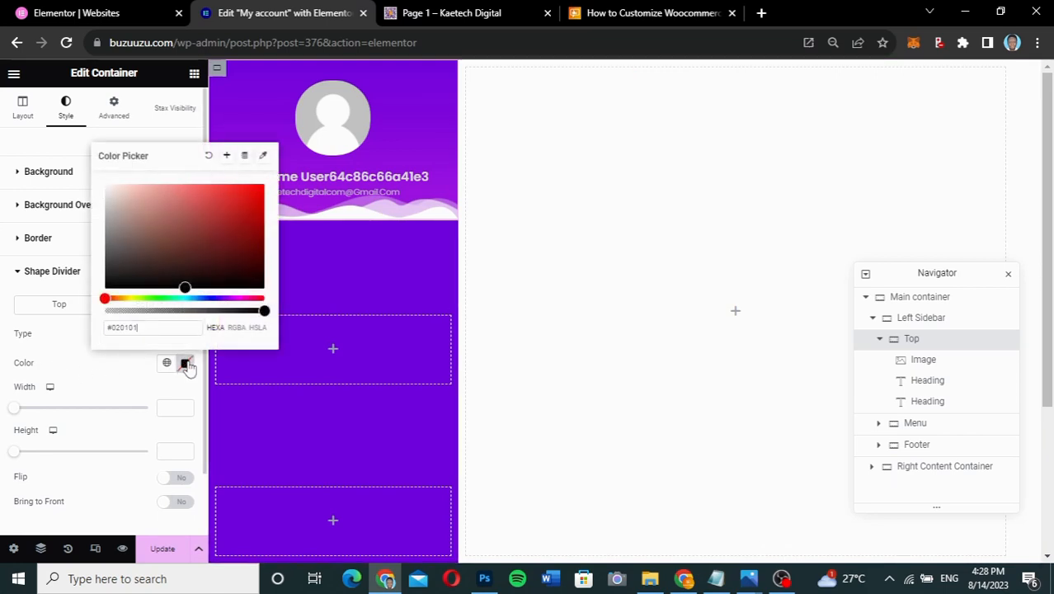
key("BackSpace")
key("BackSpace")
key("BackSpace")
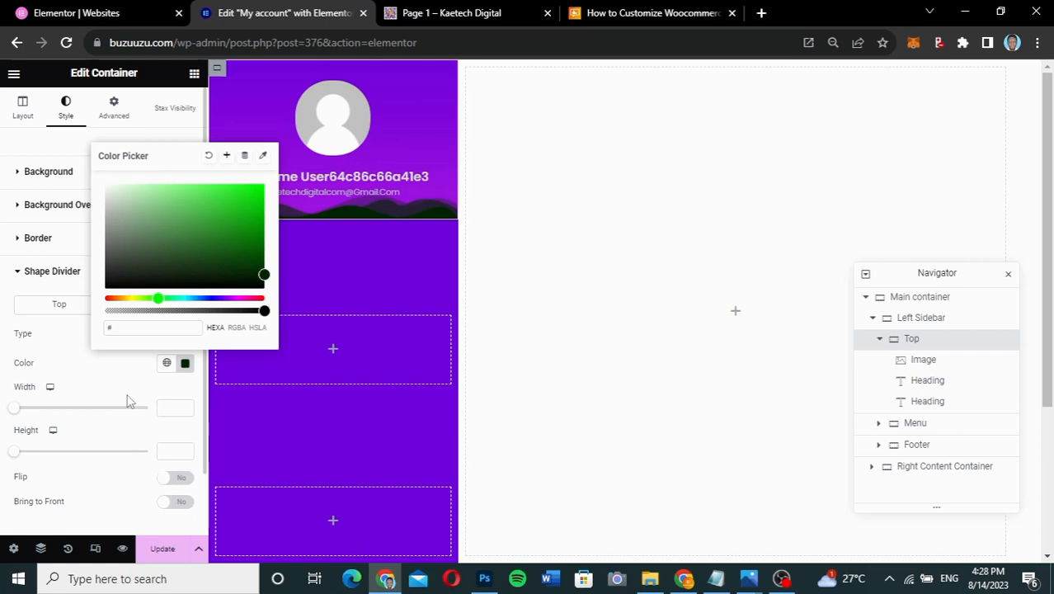
type("00")
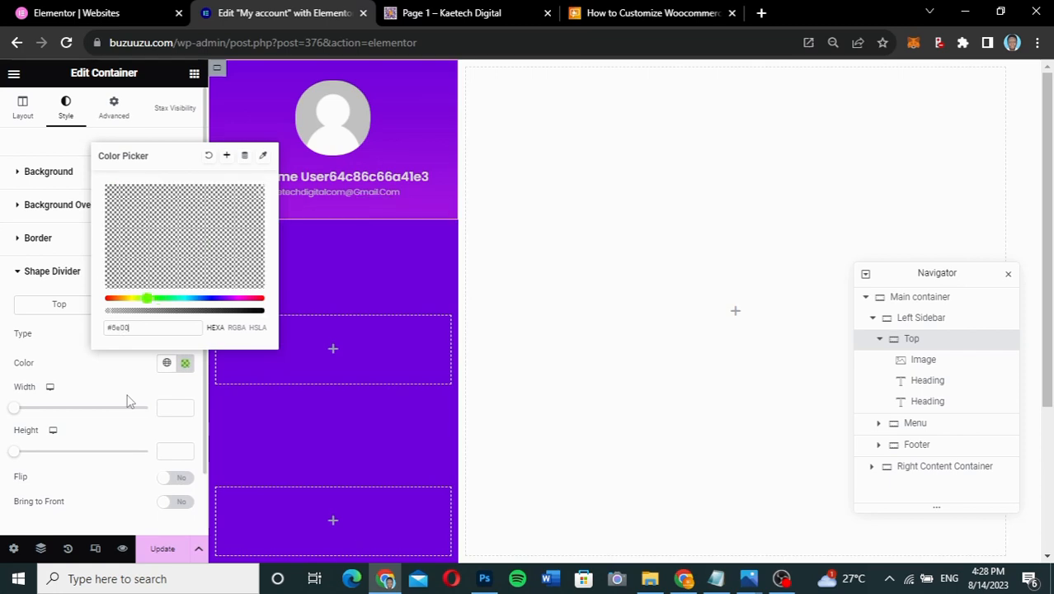
type("dd")
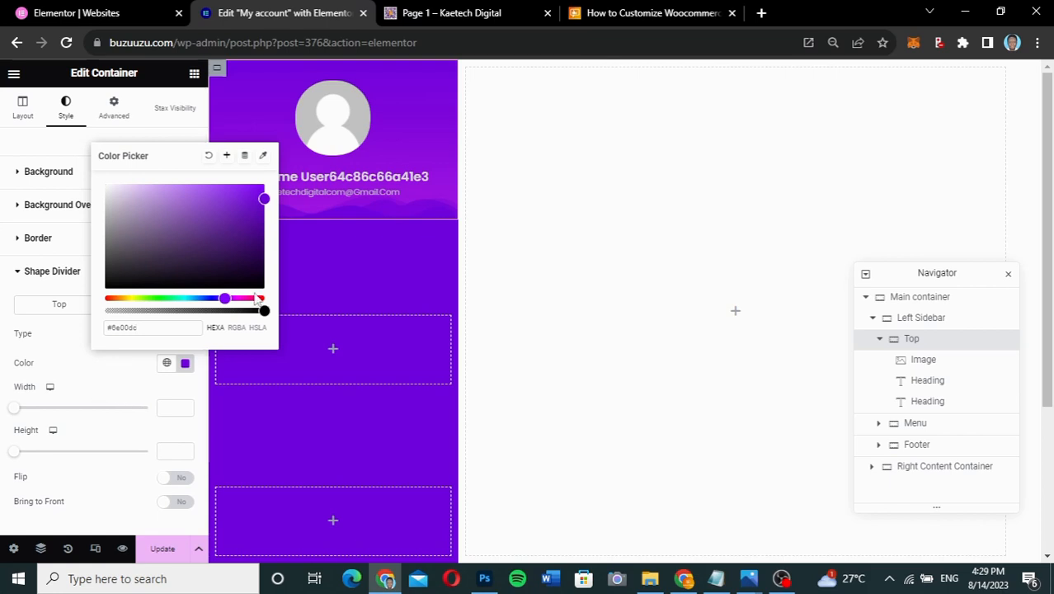
left_click_drag(263, 310, 216, 310)
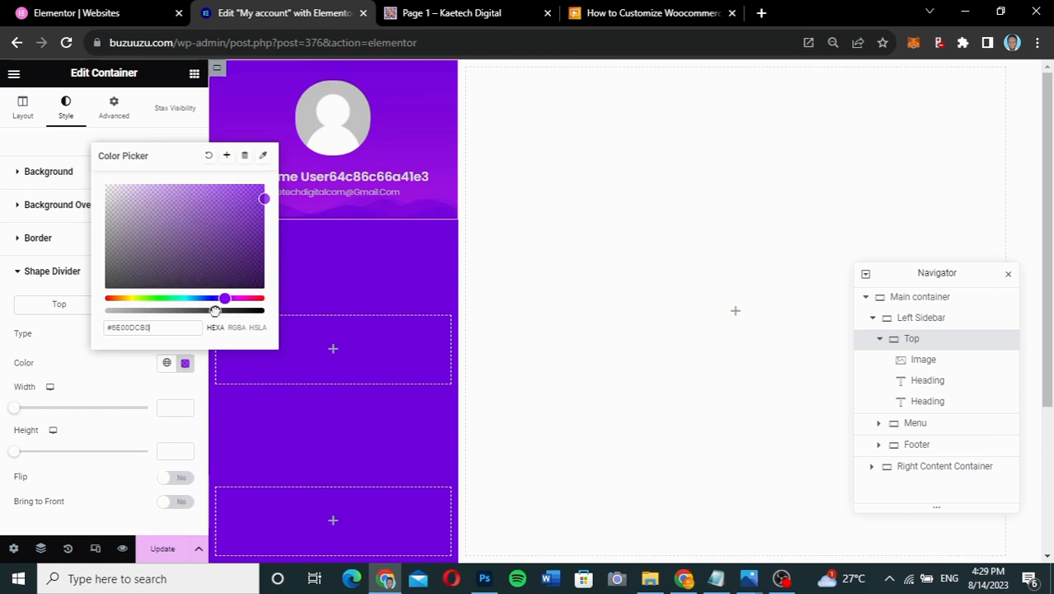
left_click_drag(214, 311, 217, 311)
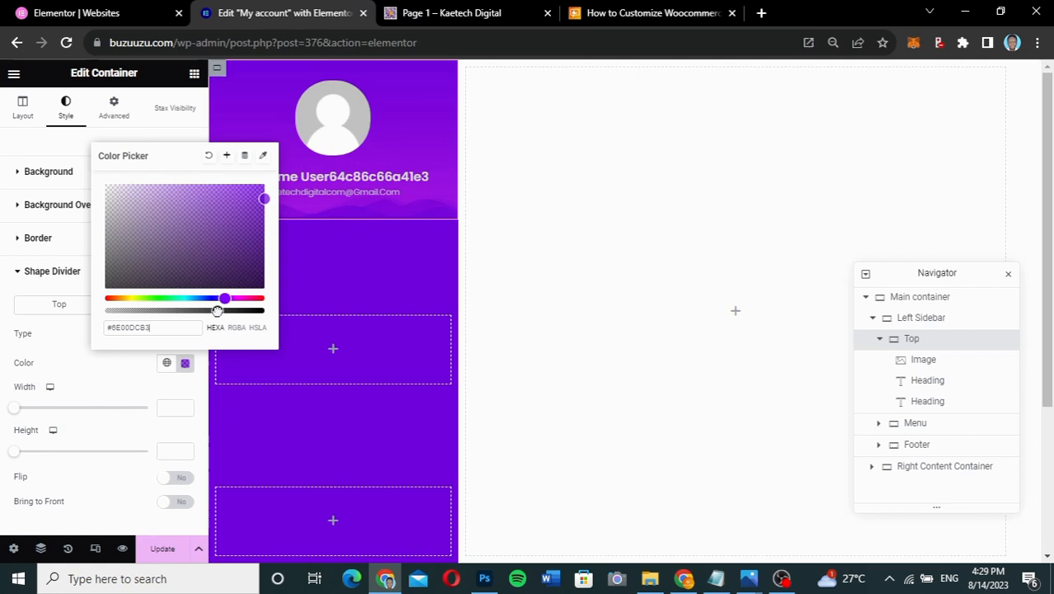
left_click(122, 377)
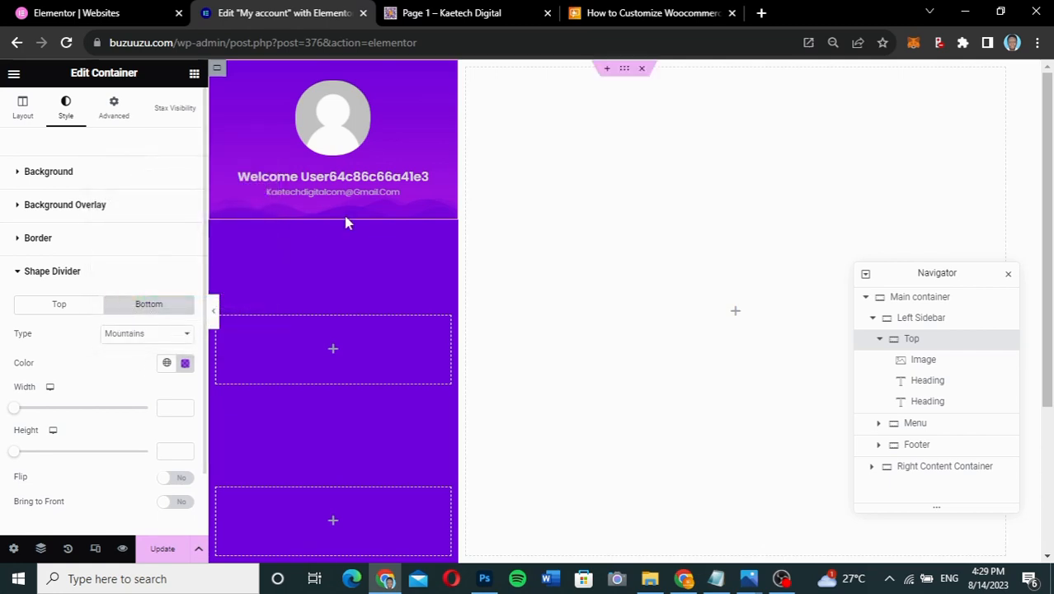
left_click(214, 311)
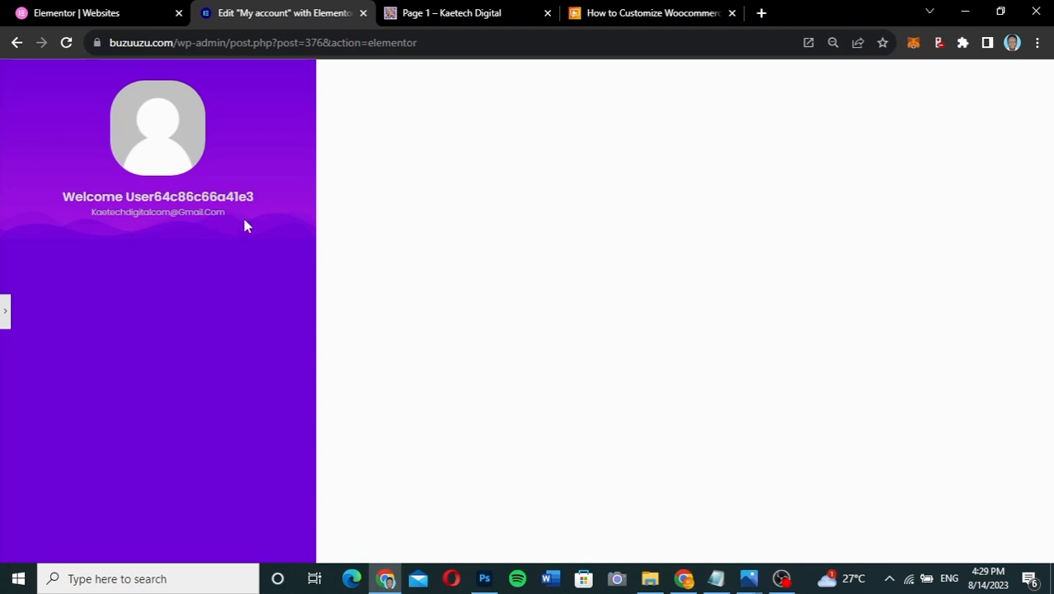
- Restore the editor, raise the Top container's bottom padding to 40 px, and save
left_click(7, 322)
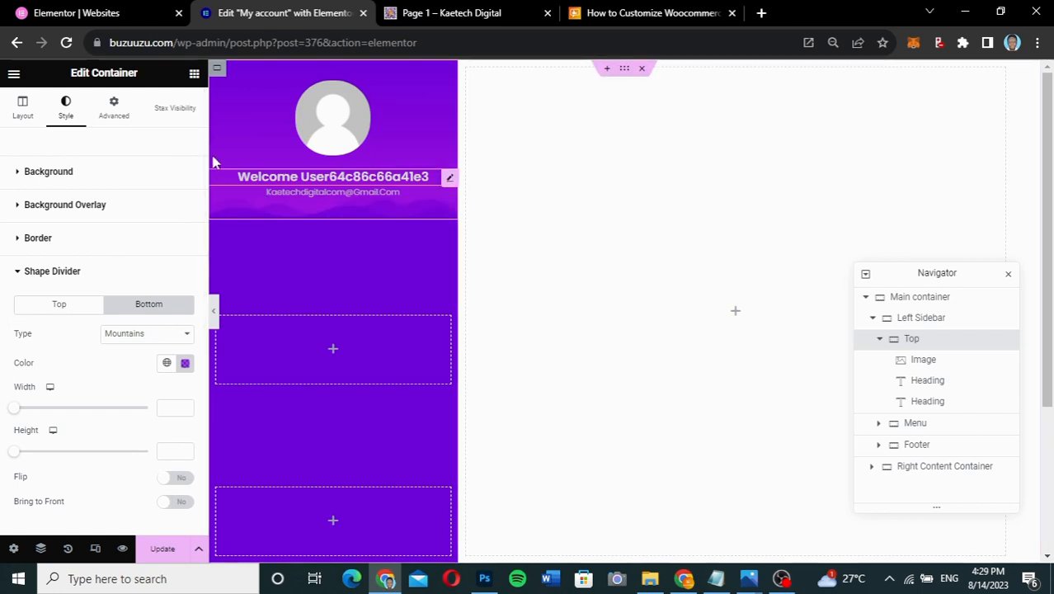
left_click(120, 110)
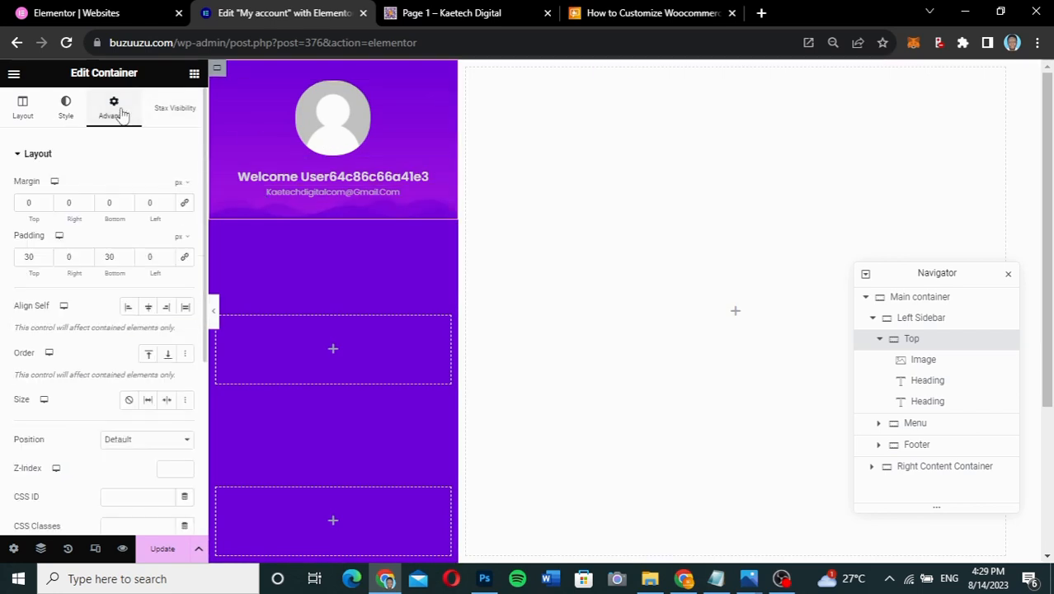
double_click(109, 257)
type("40")
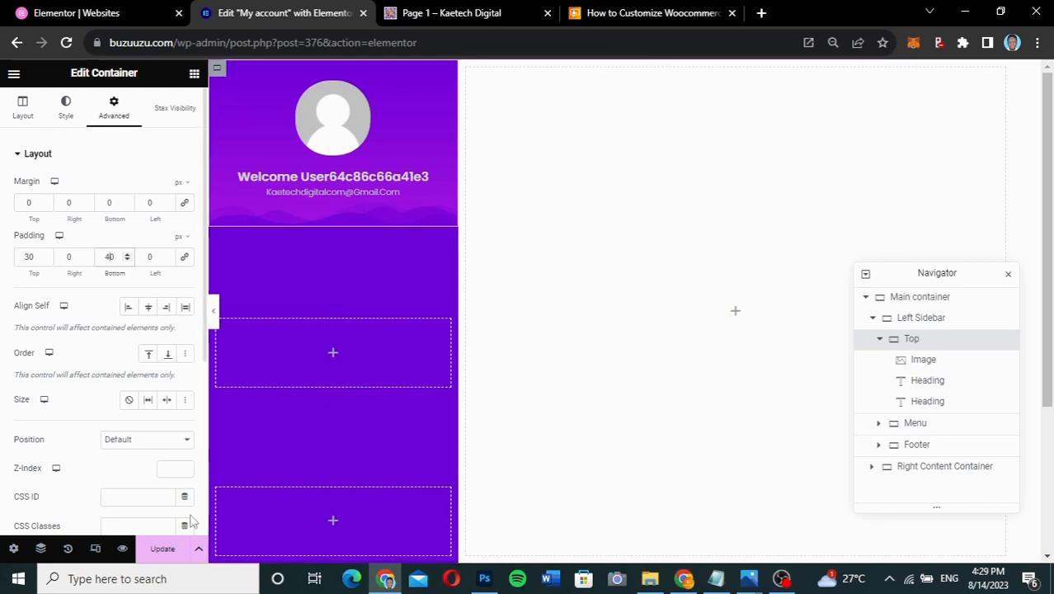
left_click(162, 551)
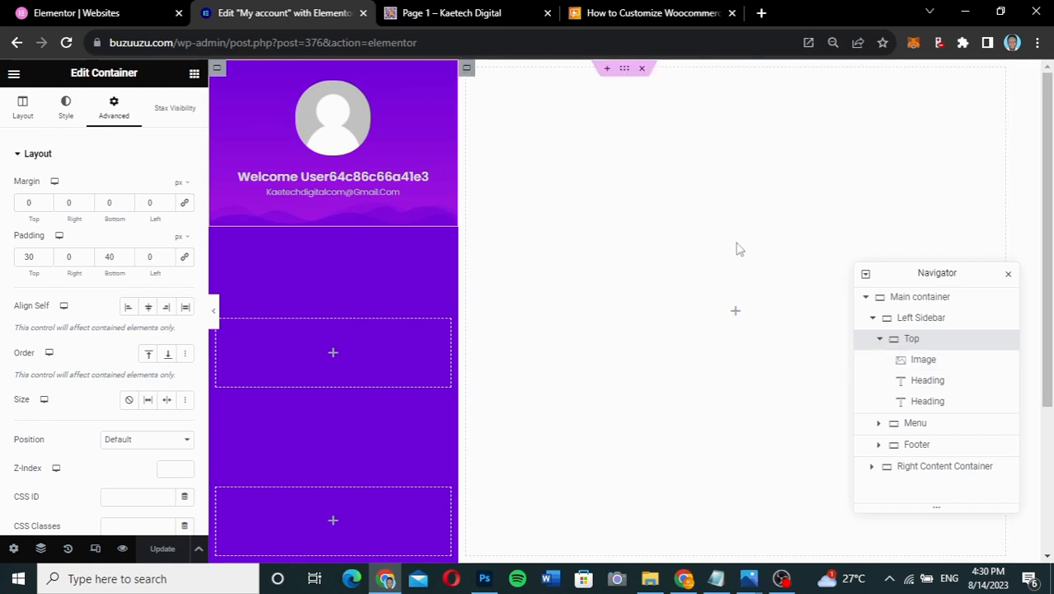
- Add a container to the Right Content Container and duplicate it
left_click(872, 318)
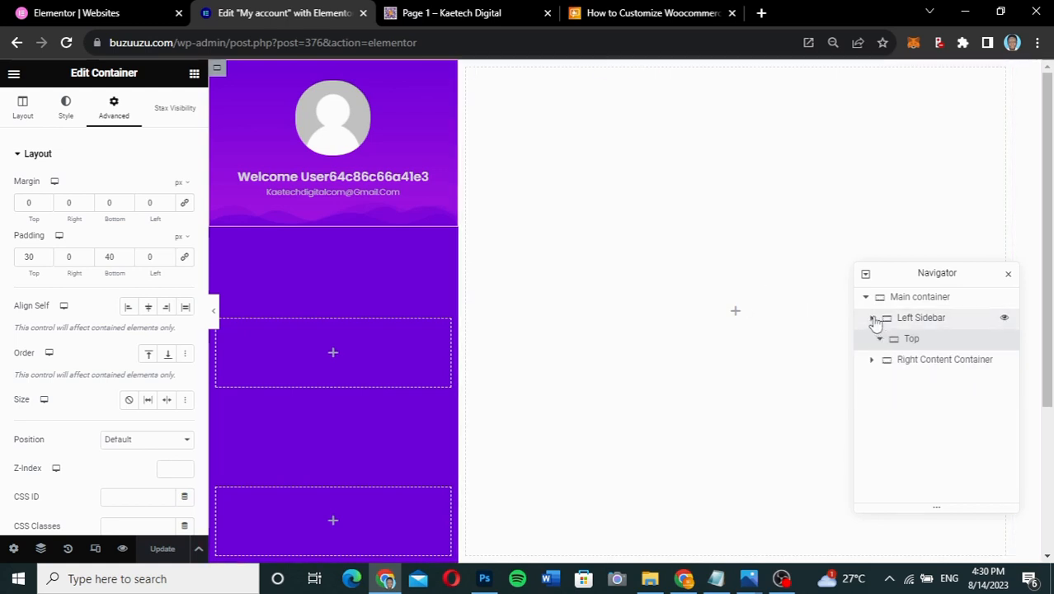
left_click(873, 343)
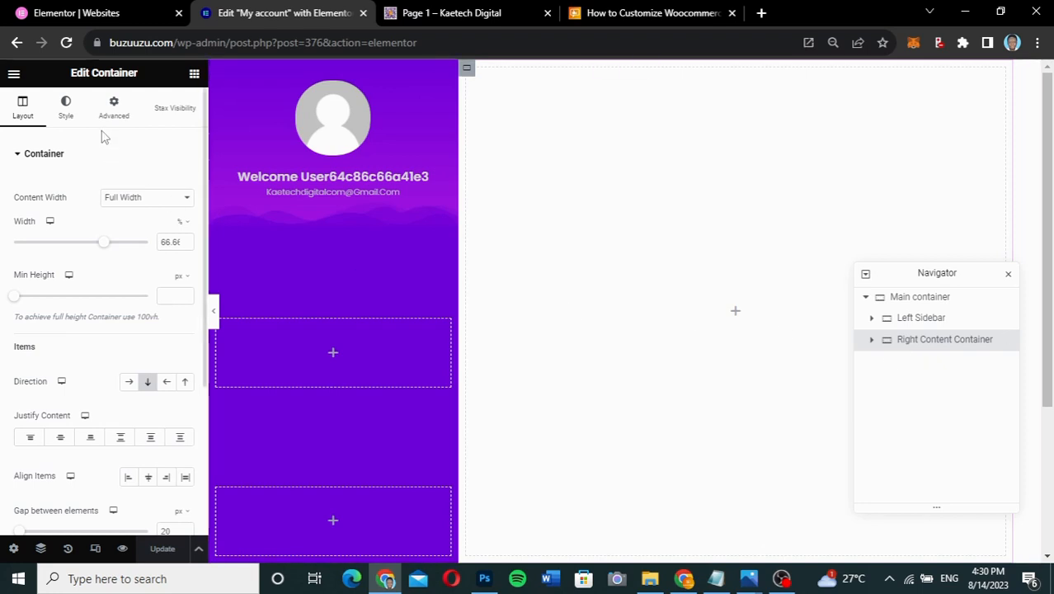
left_click(194, 75)
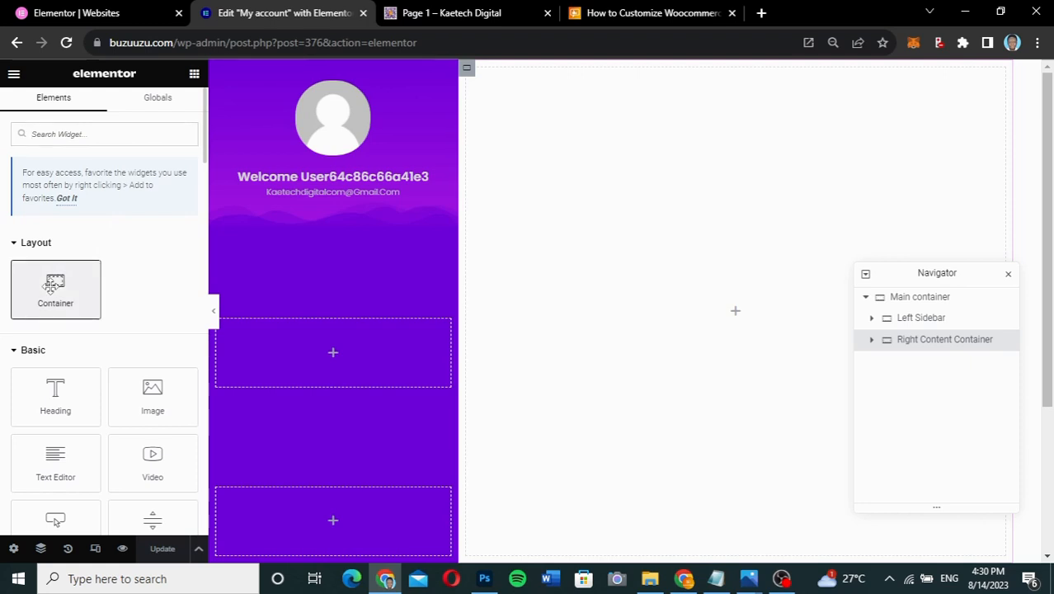
left_click(51, 284)
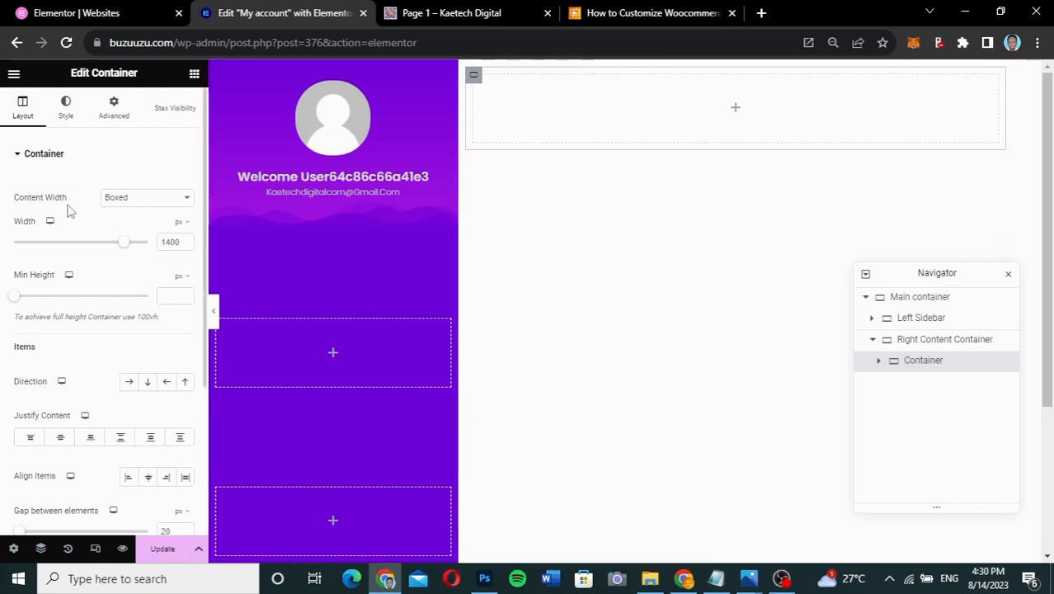
right_click(473, 76)
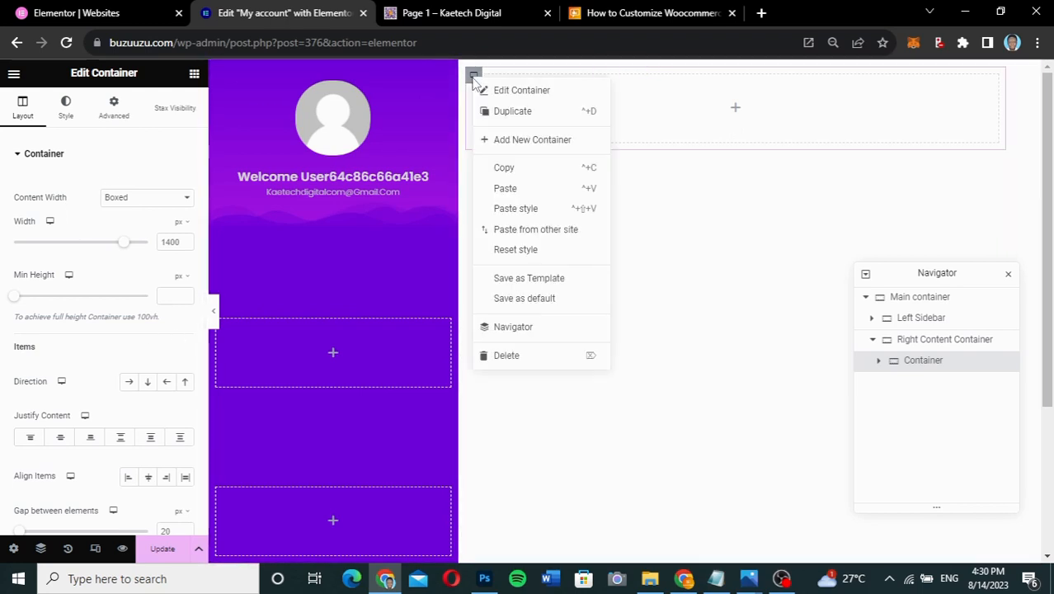
left_click(505, 115)
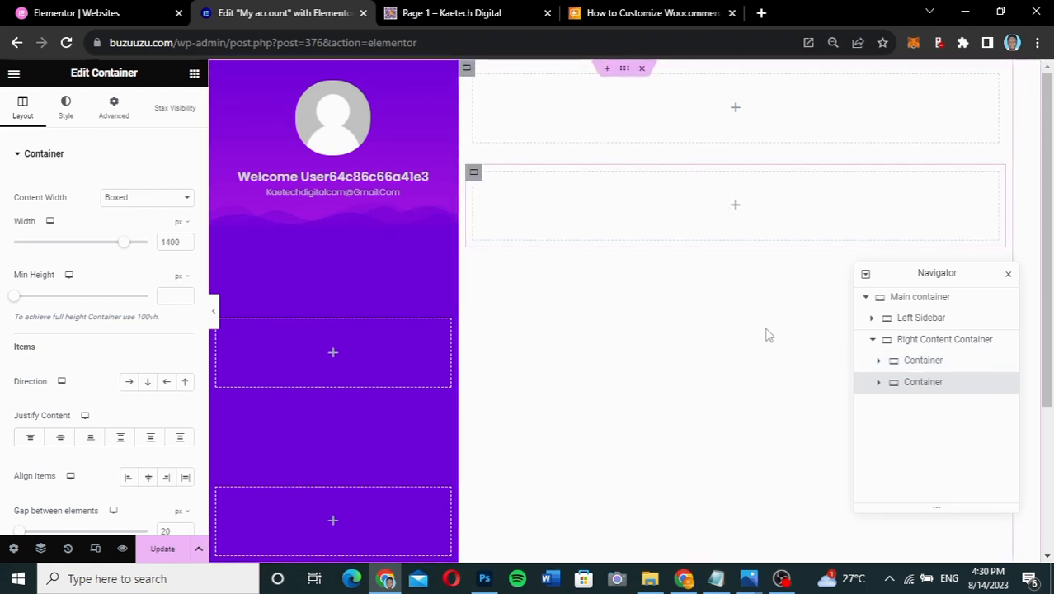
- Place a Shortcode widget in the second container and paste [woocommerce_my_account]
left_click(736, 207)
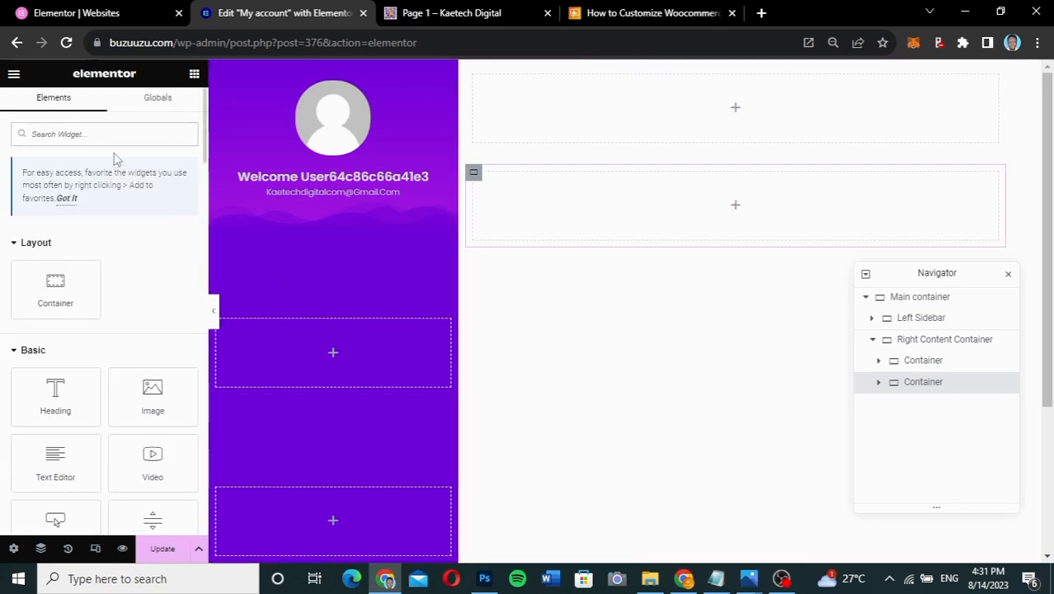
type("shor")
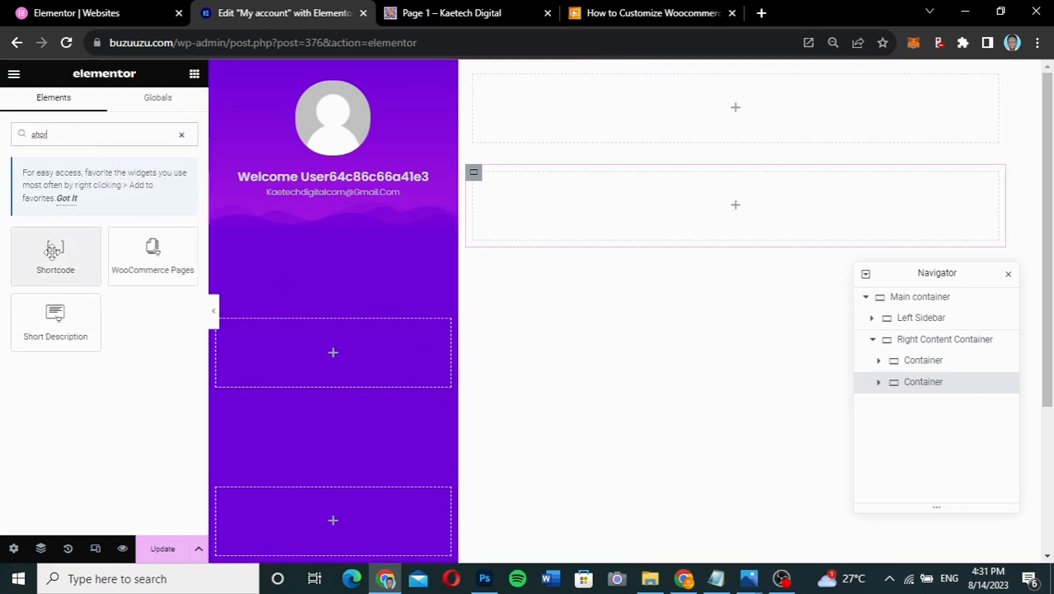
left_click_drag(53, 251, 747, 202)
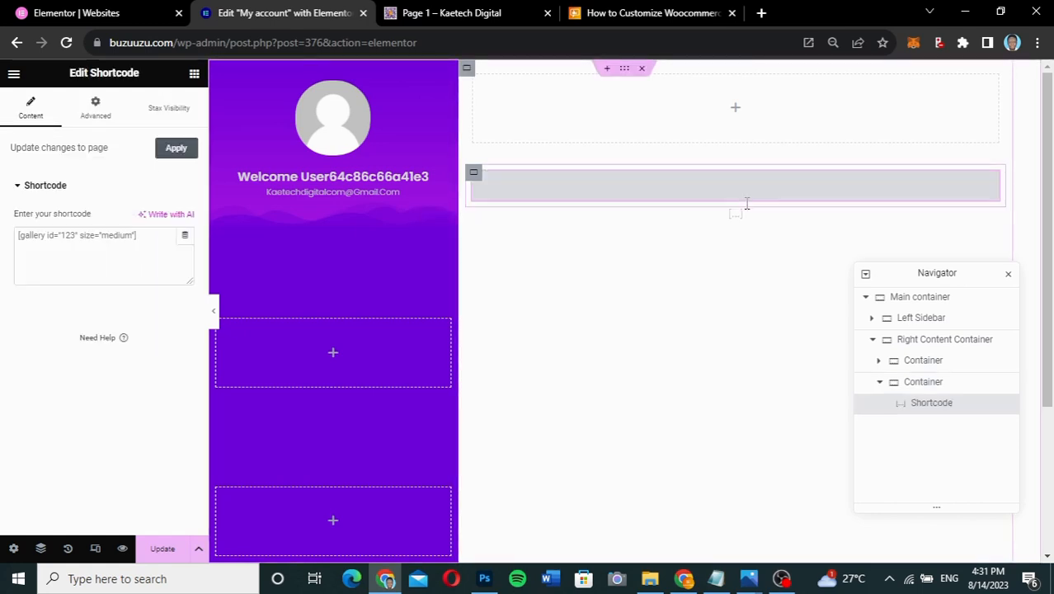
left_click(128, 239)
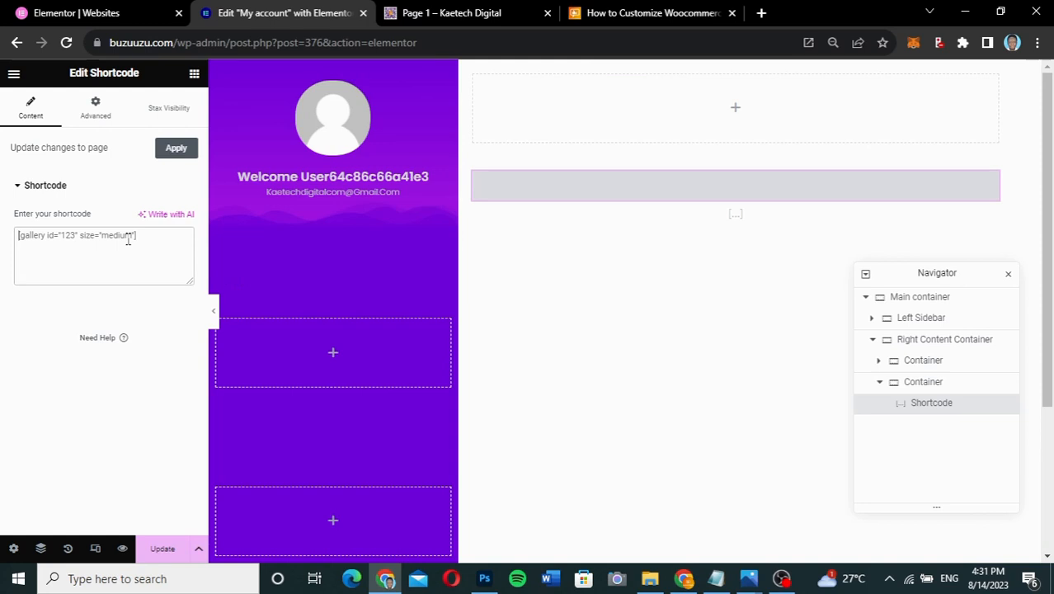
type("[woocommerce_my_account]")
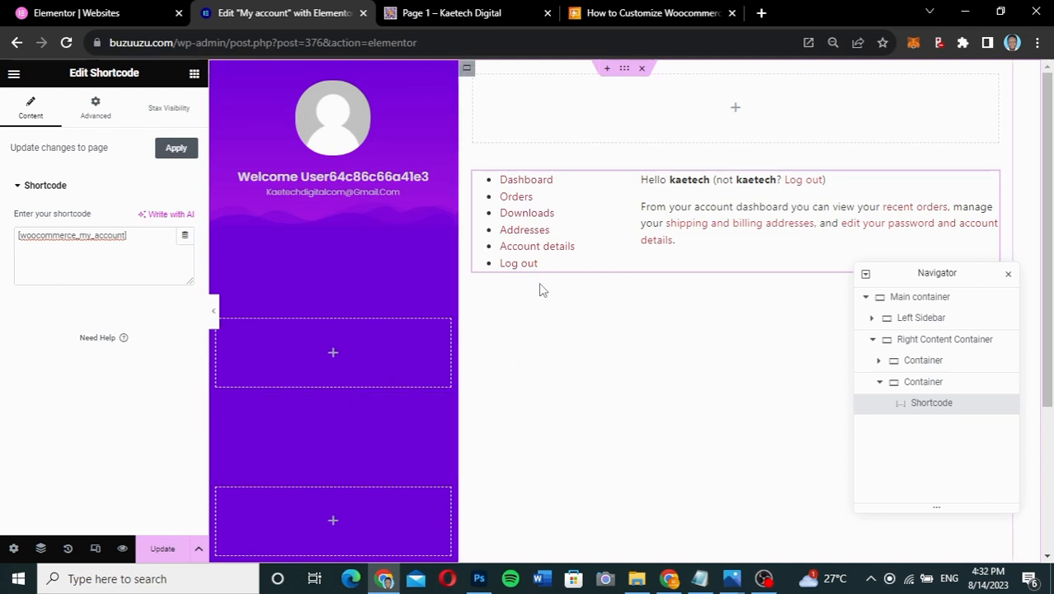
- Drop an Icon Box widget into the sidebar's Menu container, checking the reference page
left_click(333, 356)
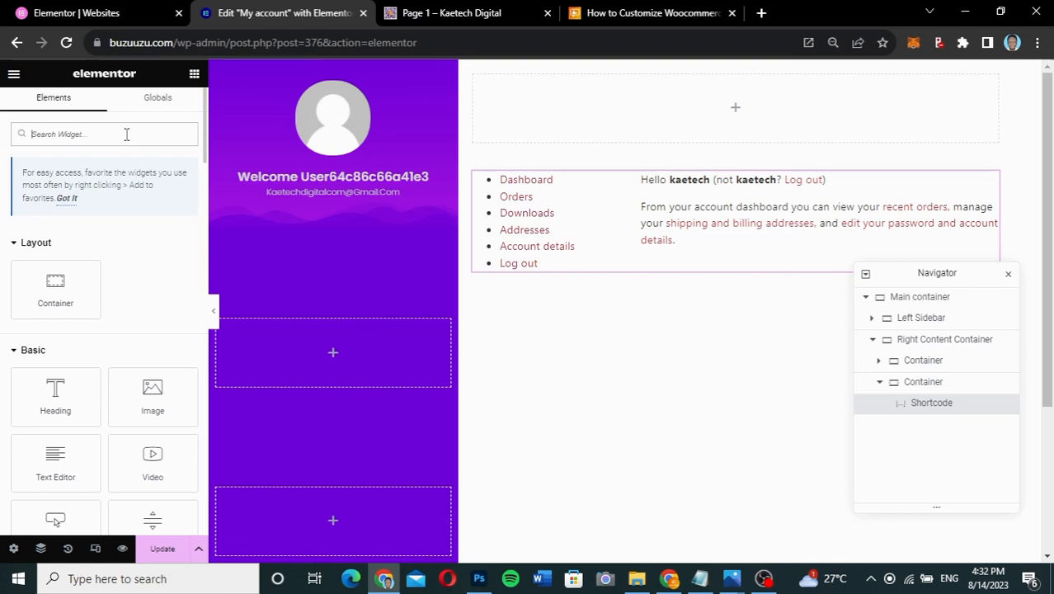
type("icon")
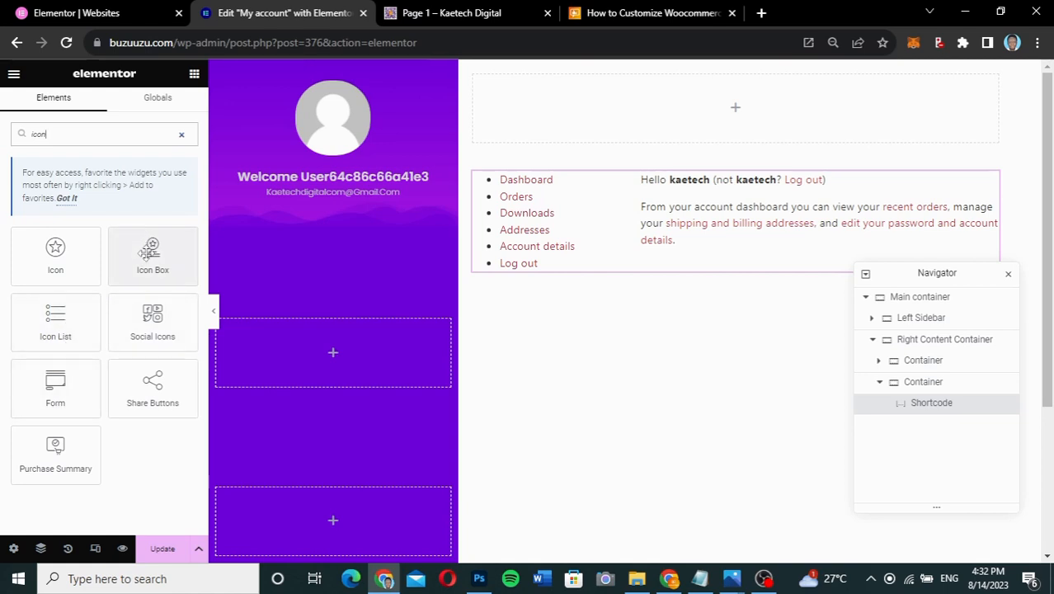
left_click_drag(148, 251, 322, 364)
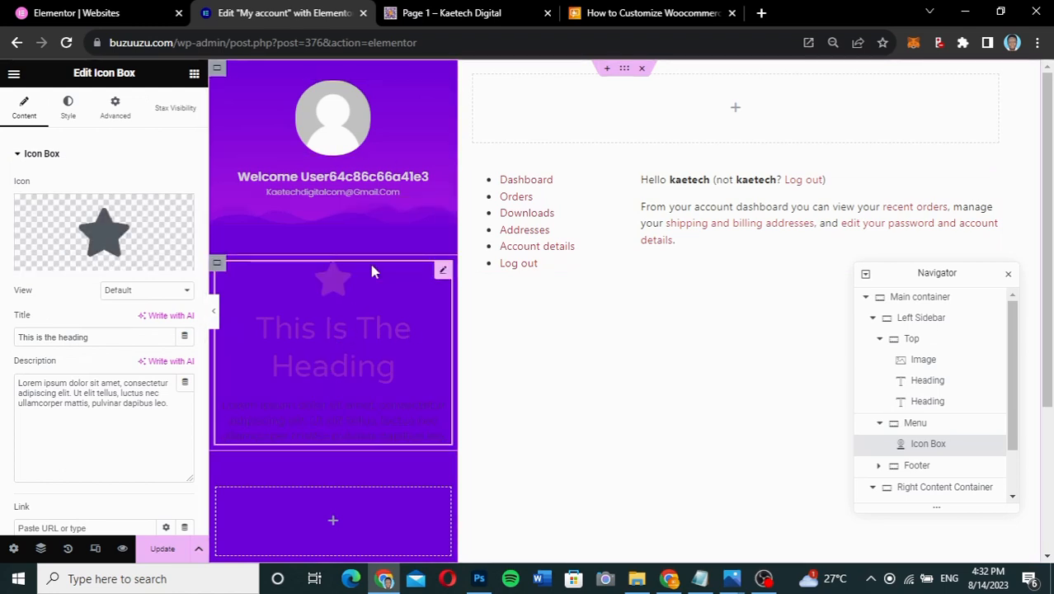
left_click(425, 12)
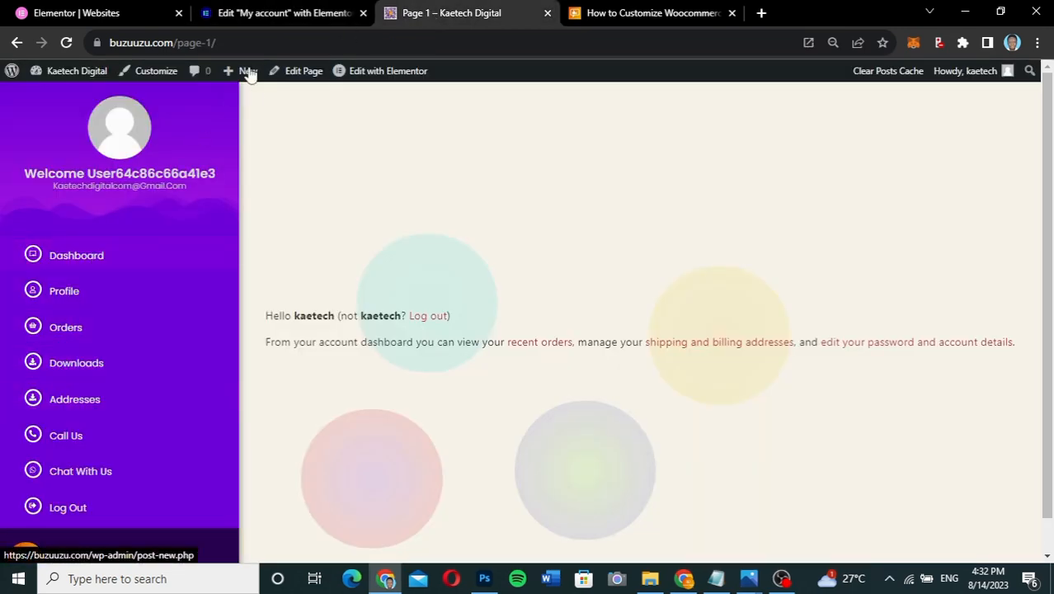
left_click(284, 14)
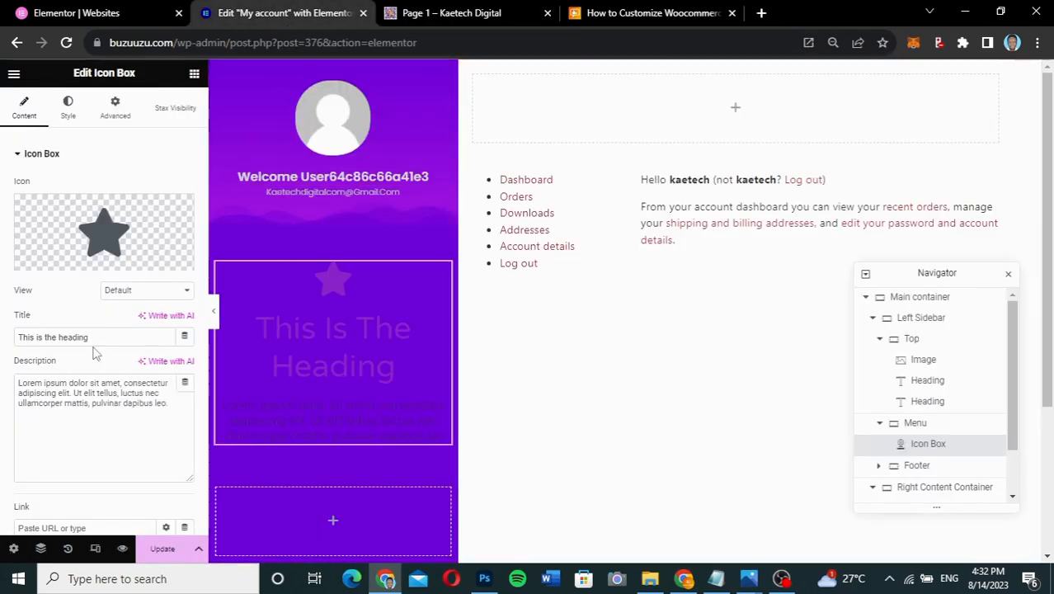
- Clear the icon box description and title it 'Dashboard'
triple_click(113, 381)
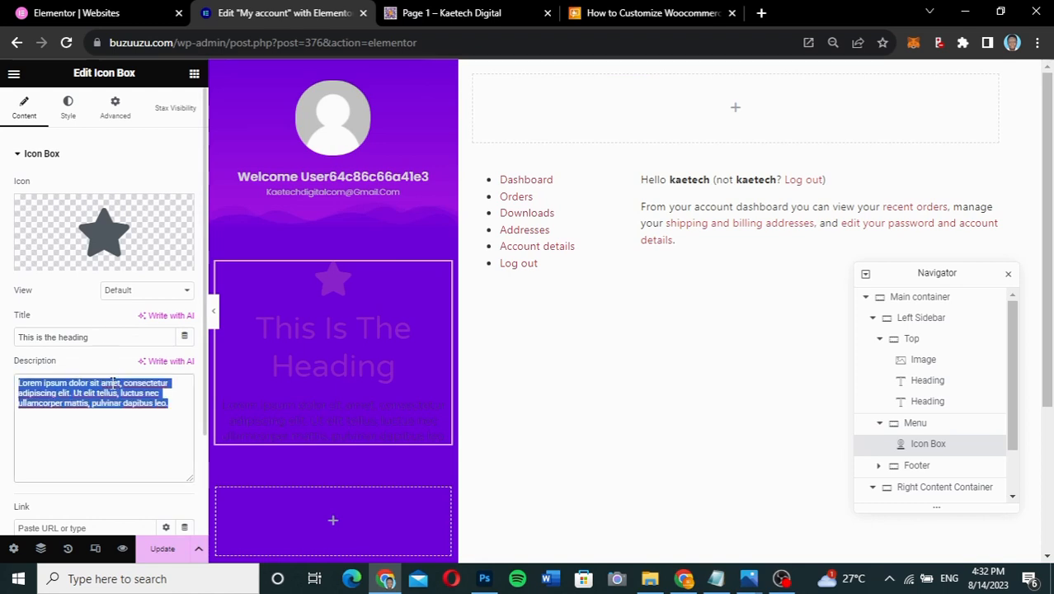
key("BackSpace")
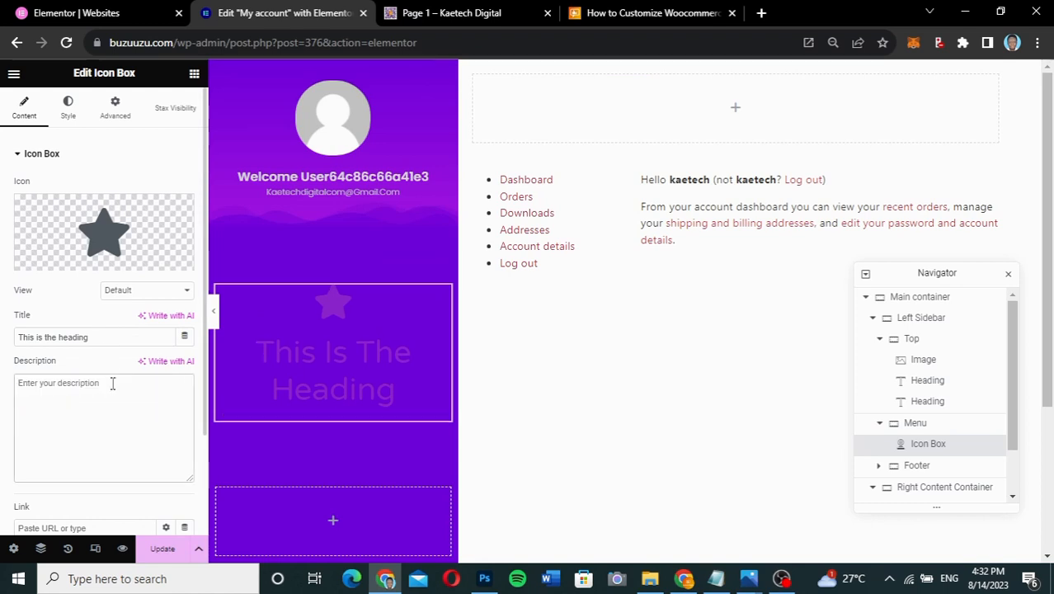
left_click_drag(108, 333, 2, 334)
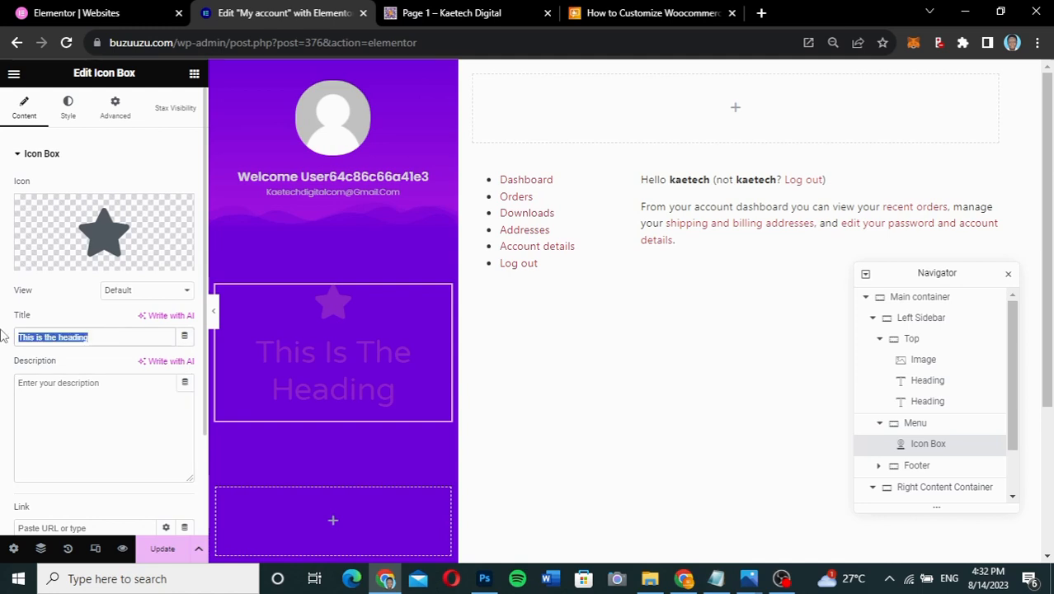
type("Dash")
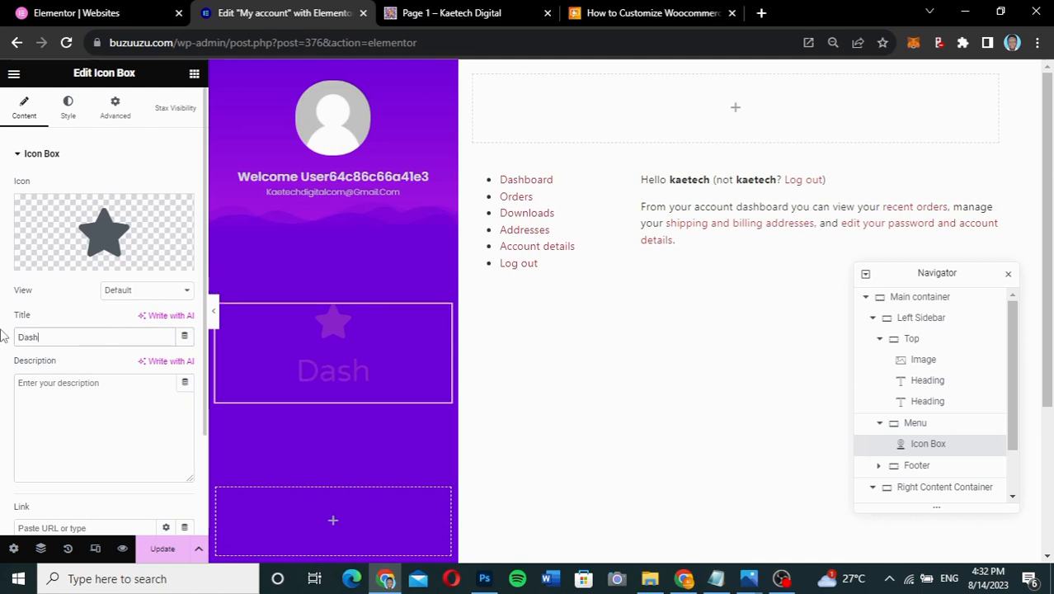
type("board")
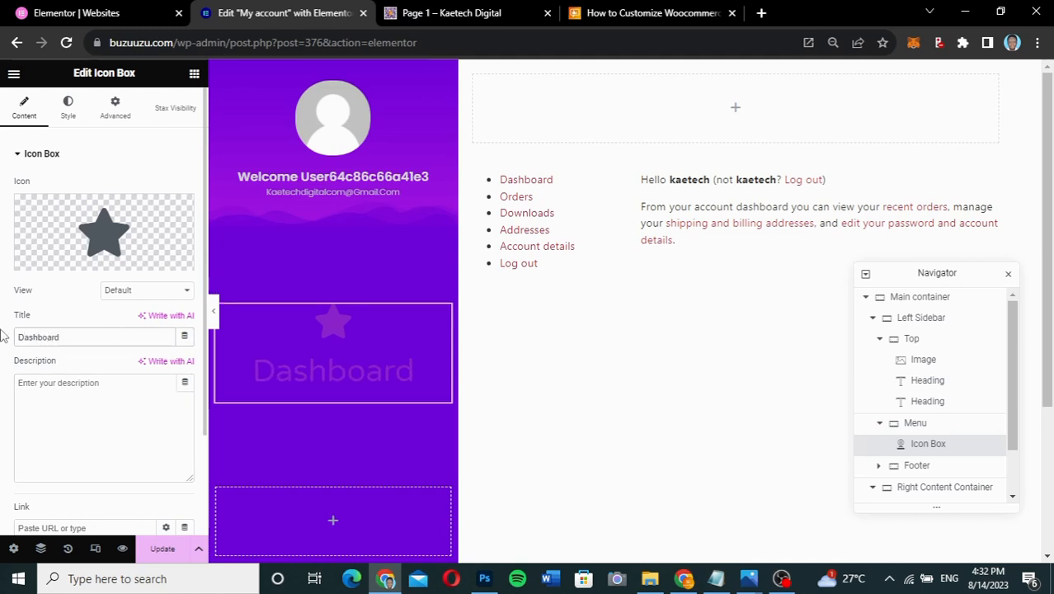
left_click(118, 229)
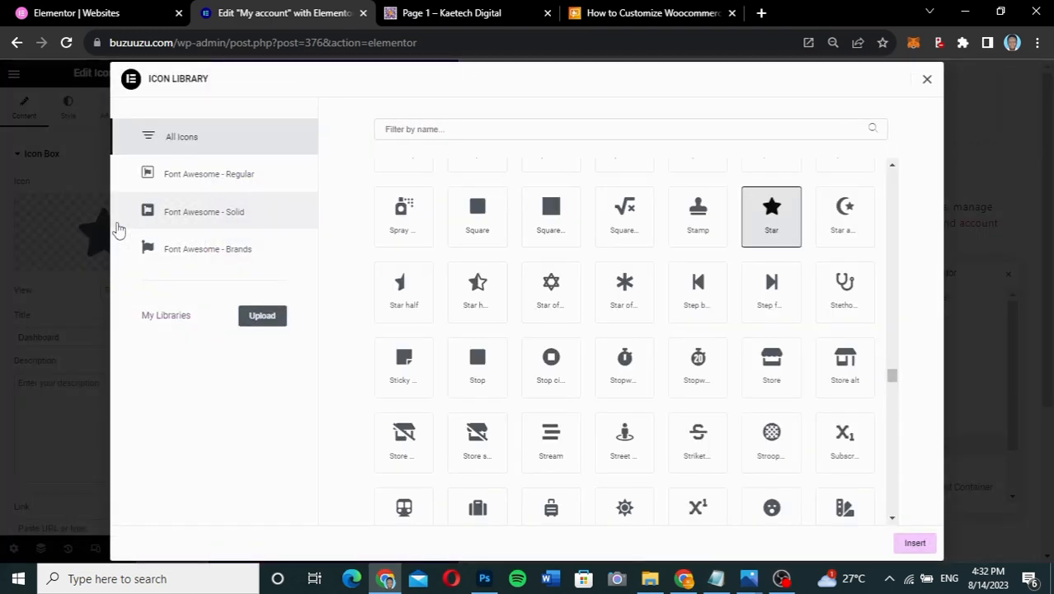
- Insert the Chalkboard icon into the Dashboard icon box, framed in a circle
left_click(457, 132)
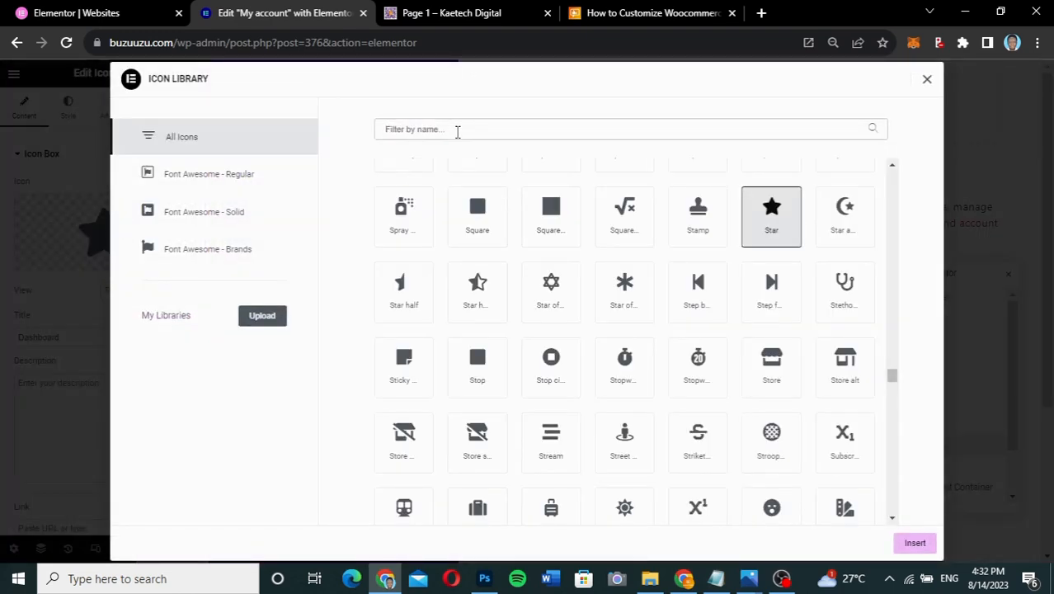
type("board")
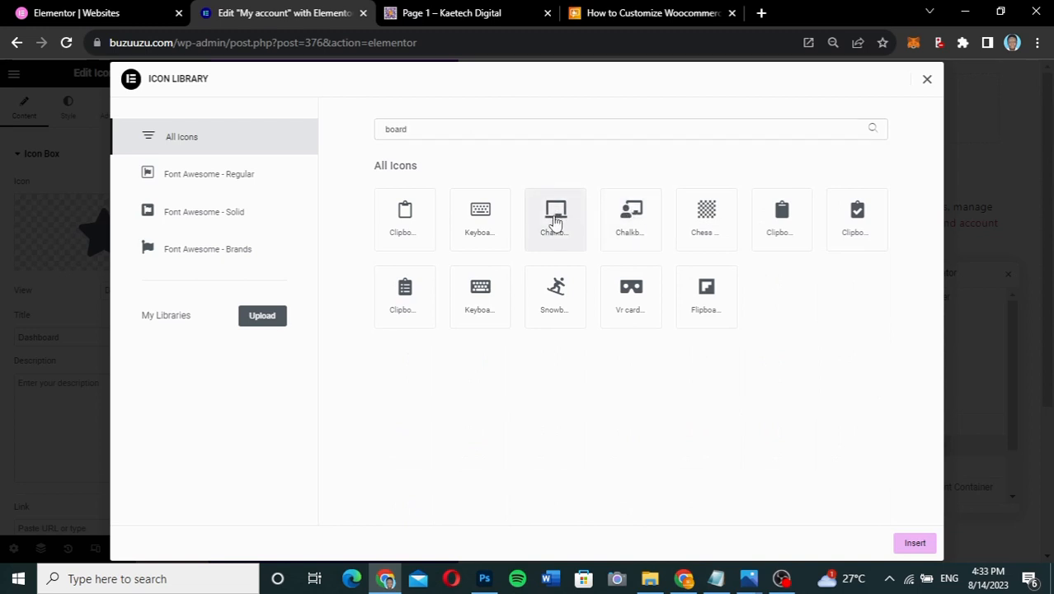
left_click(556, 220)
left_click(913, 543)
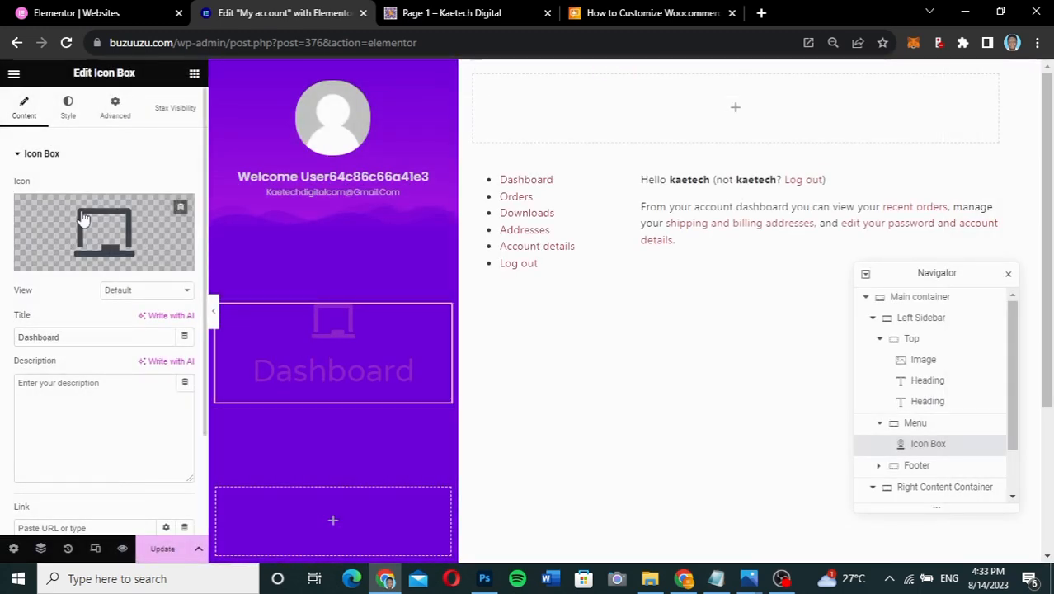
left_click(137, 294)
left_click(128, 327)
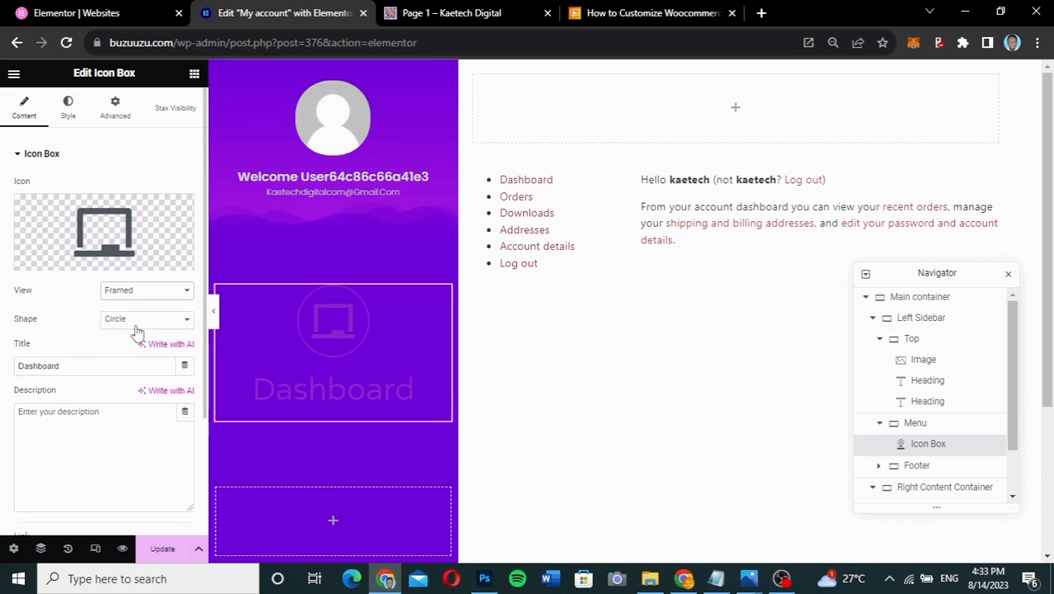
left_click(70, 119)
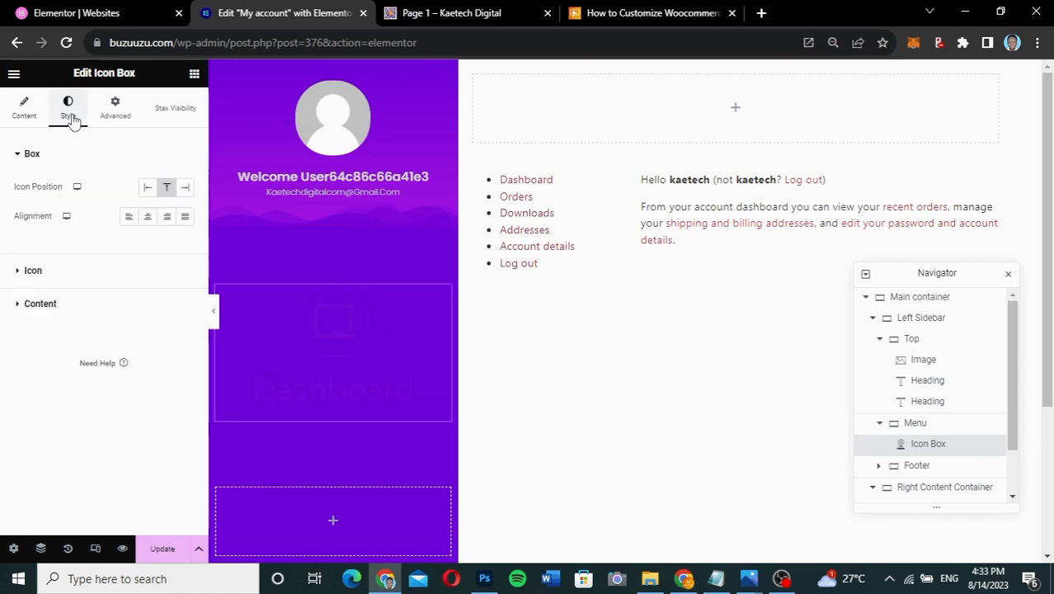
- Place the icon left of the title, vertically centred, and adjust the icon spacing
left_click(148, 188)
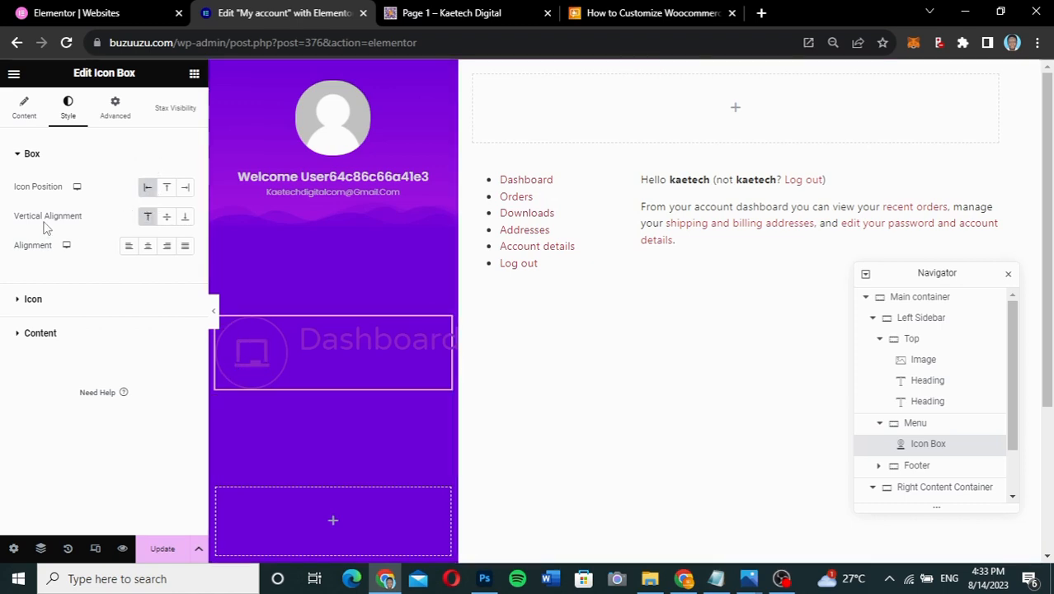
left_click(168, 218)
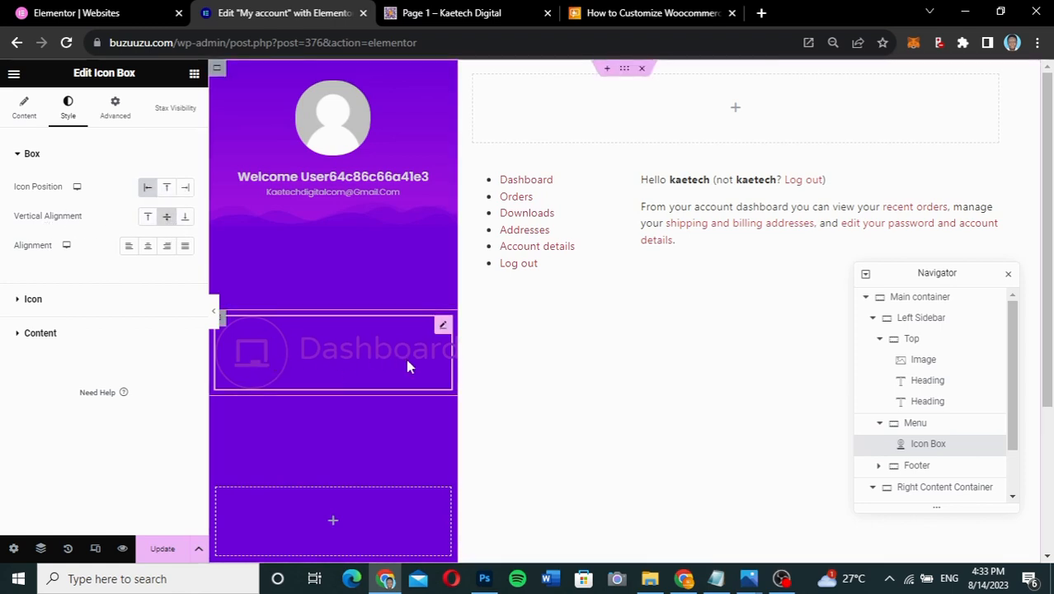
left_click(109, 303)
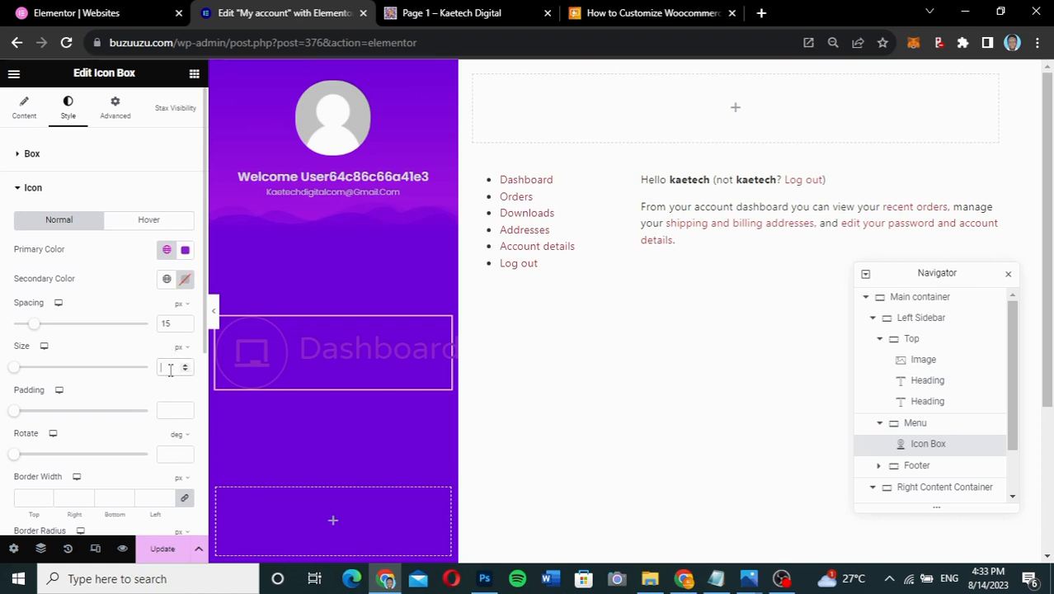
type("10")
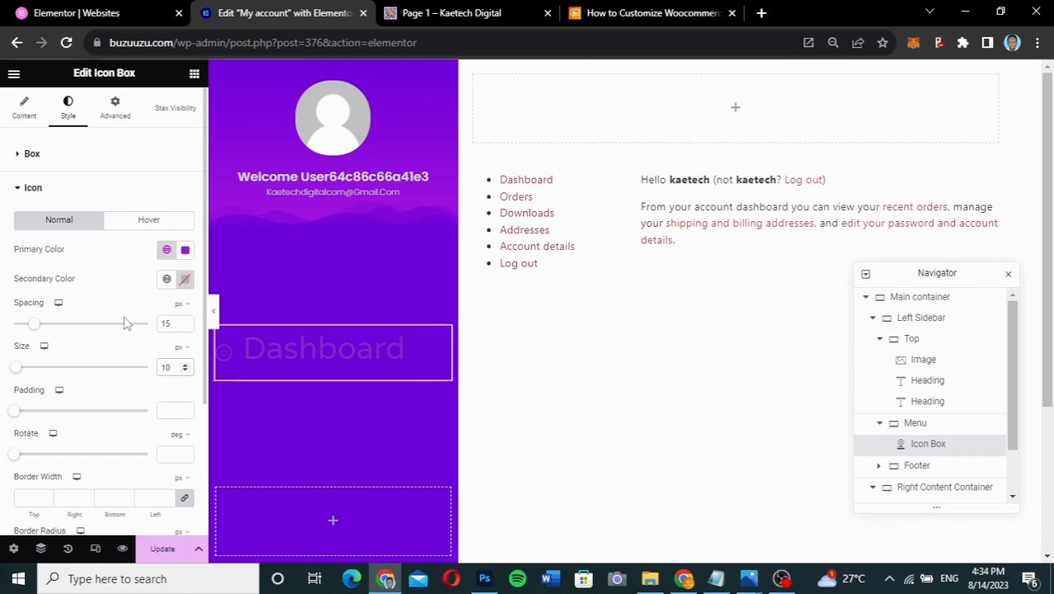
- Make the Dashboard icon white and set its size to 15 px
left_click(186, 250)
left_click_drag(133, 336, 99, 291)
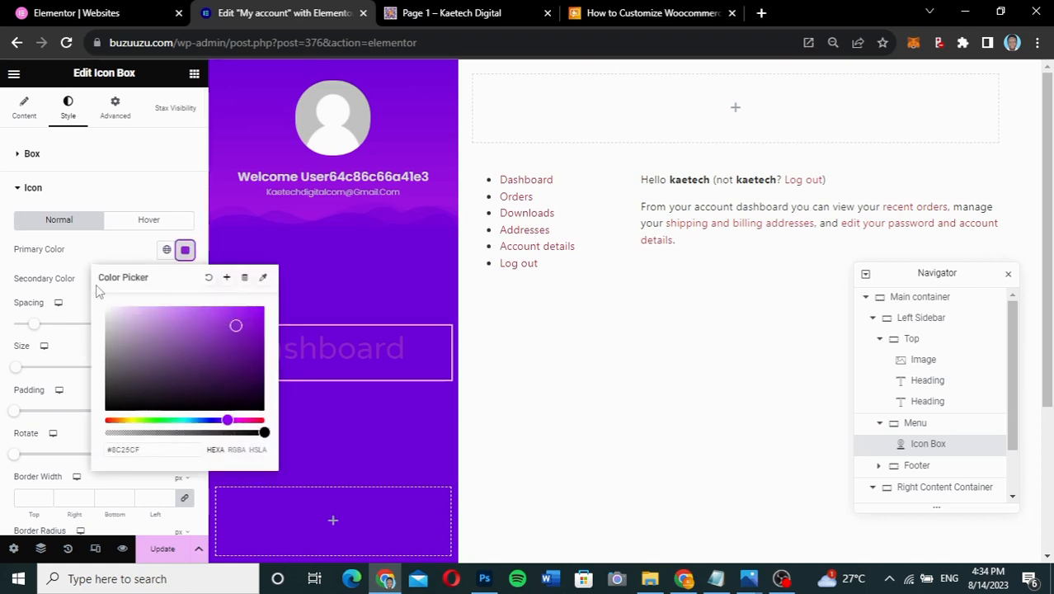
left_click(115, 260)
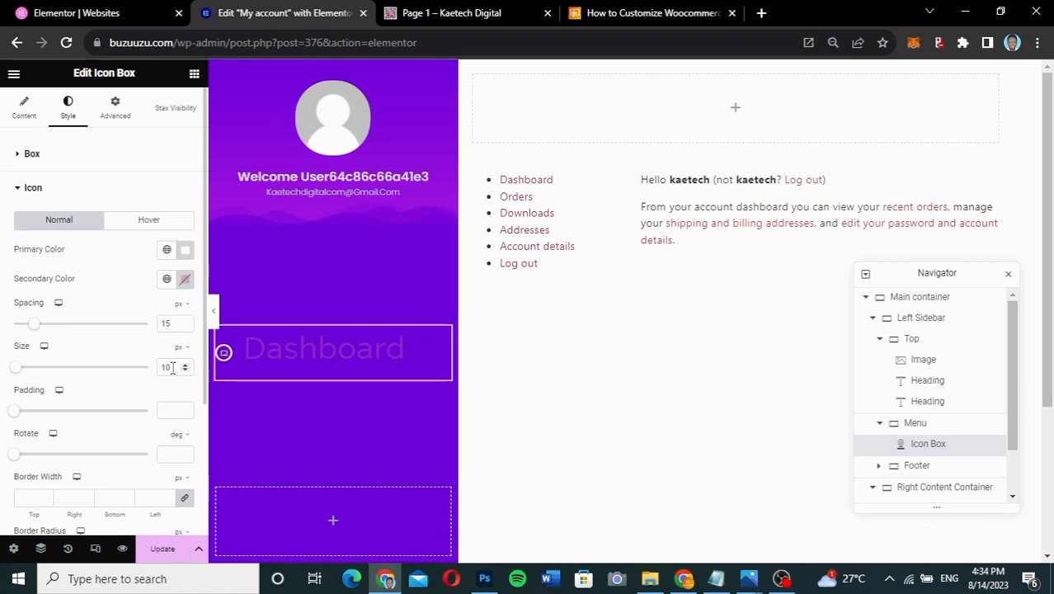
left_click_drag(172, 367, 154, 374)
type("15")
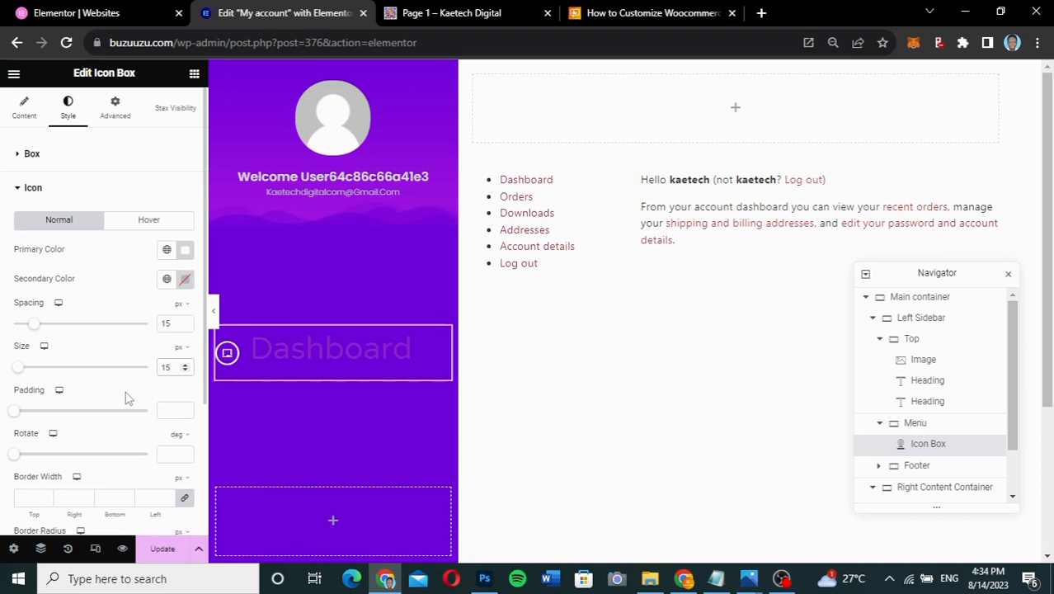
left_click(130, 185)
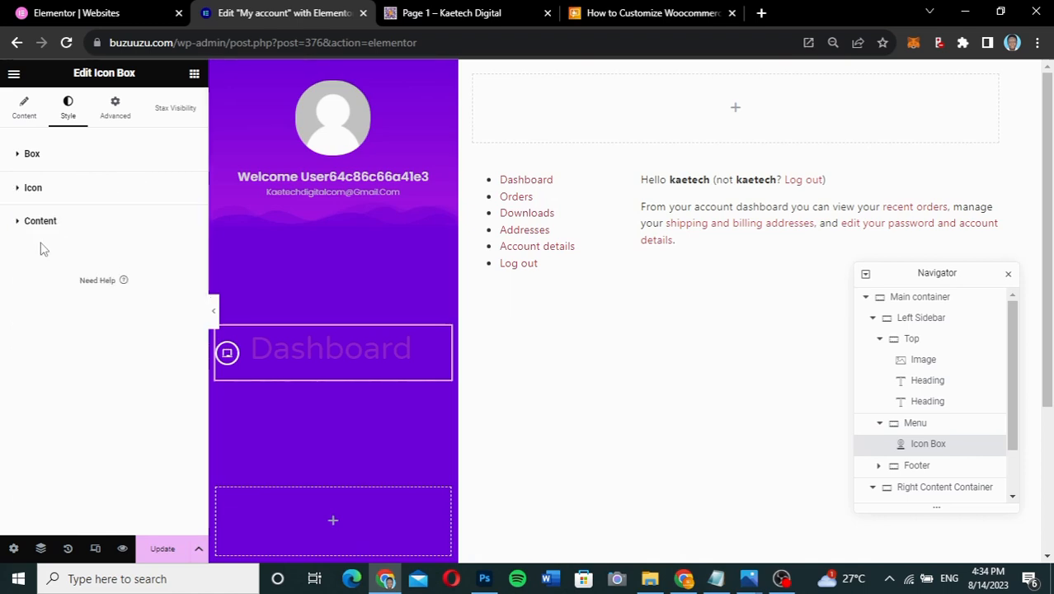
- Set the Dashboard title colour to light grey #eeeeee
left_click(105, 228)
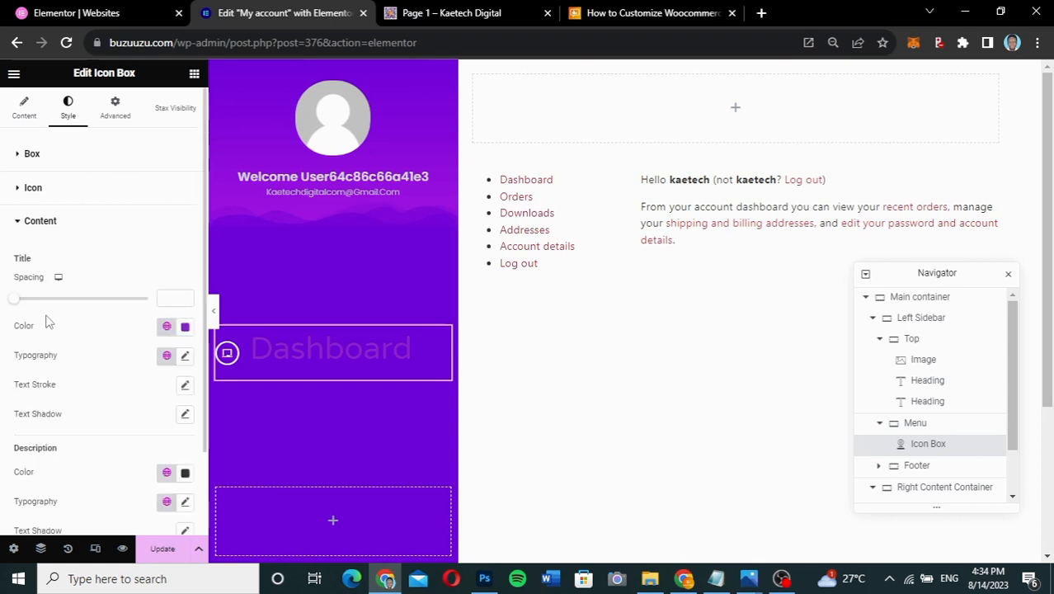
left_click(185, 327)
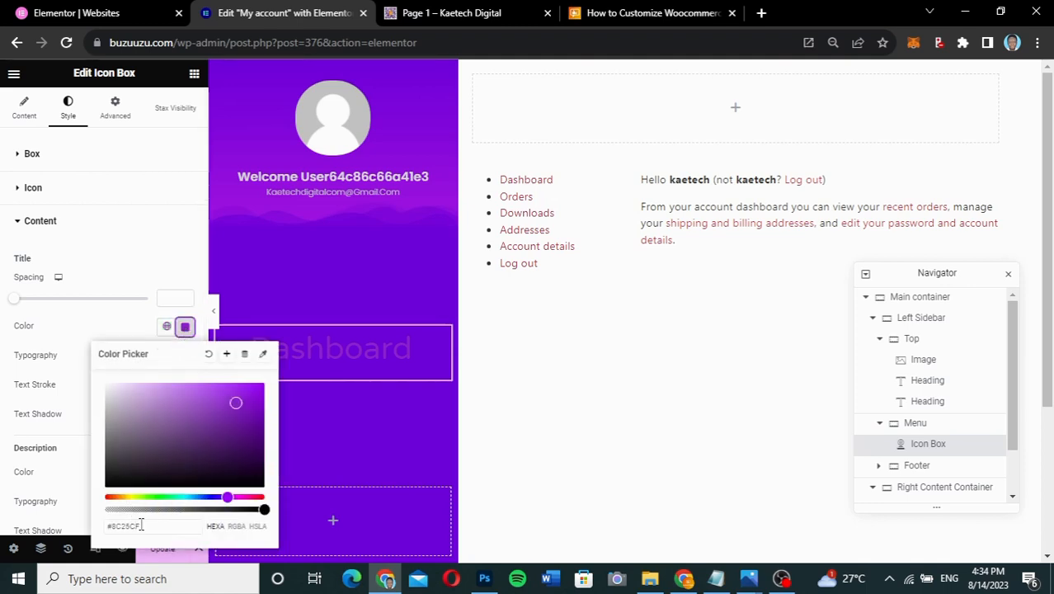
left_click_drag(141, 526, 112, 527)
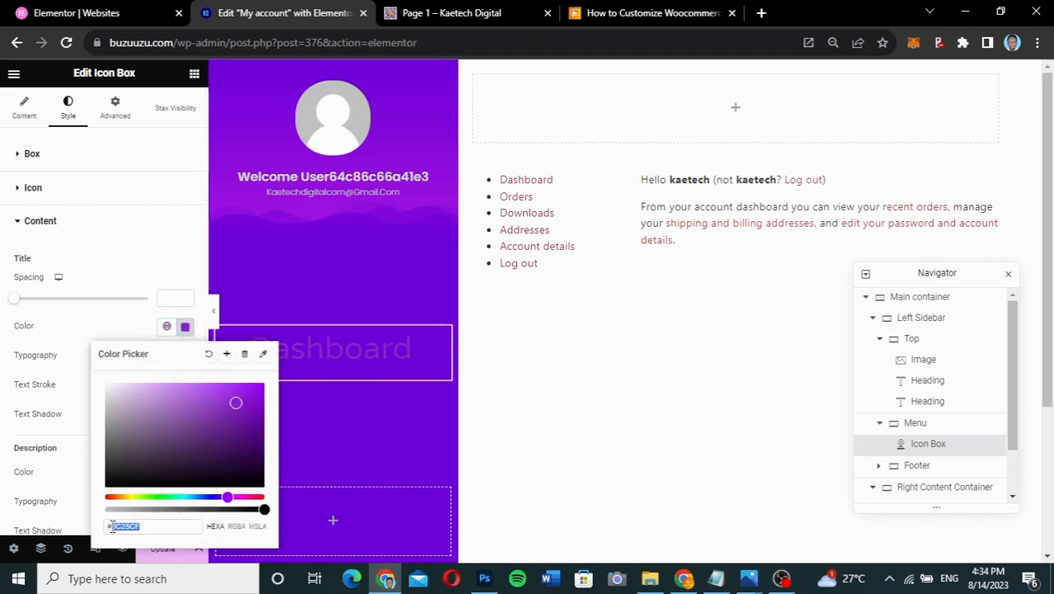
type("eeeeee")
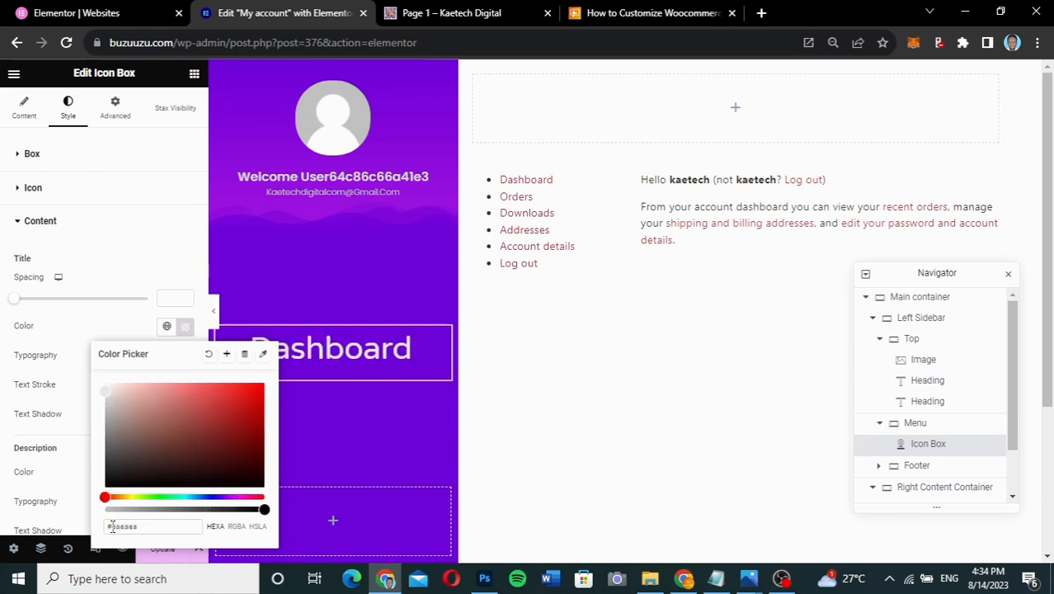
left_click(107, 336)
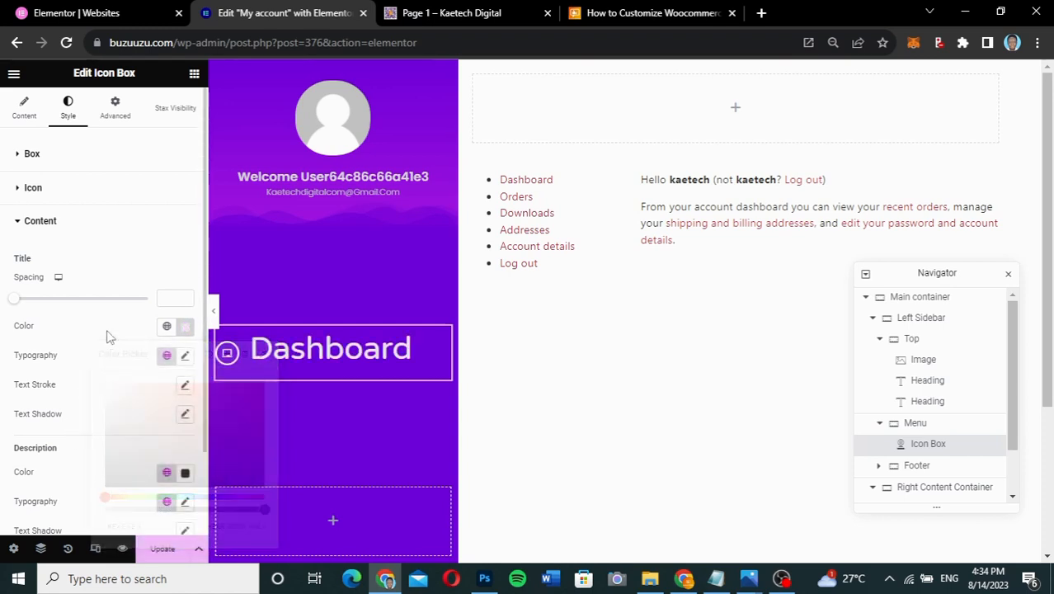
- Set the title typography to Poppins, 14 px, weight 400 (Normal)
left_click(183, 357)
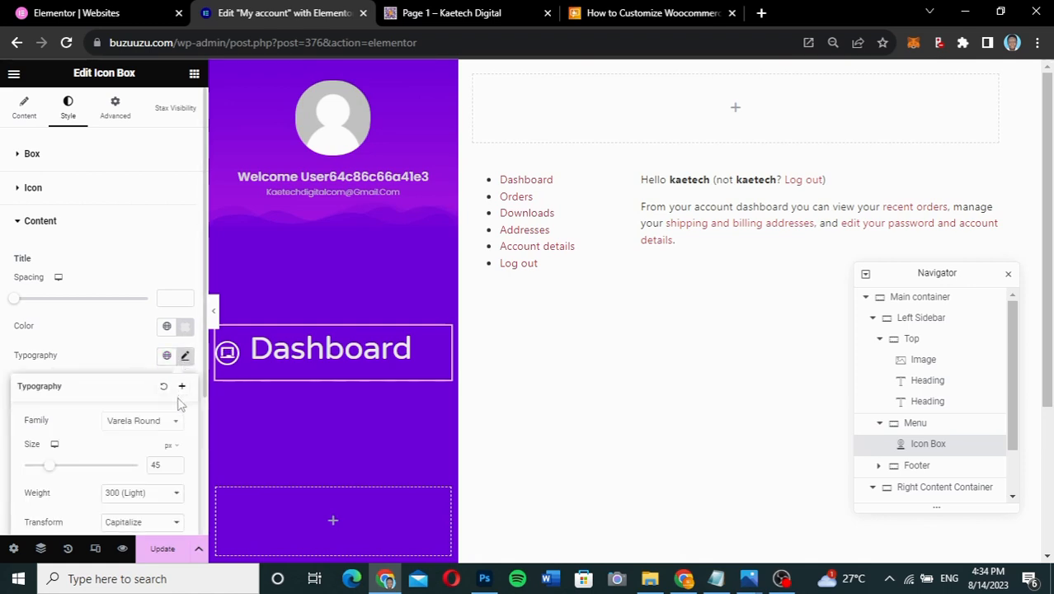
left_click(152, 423)
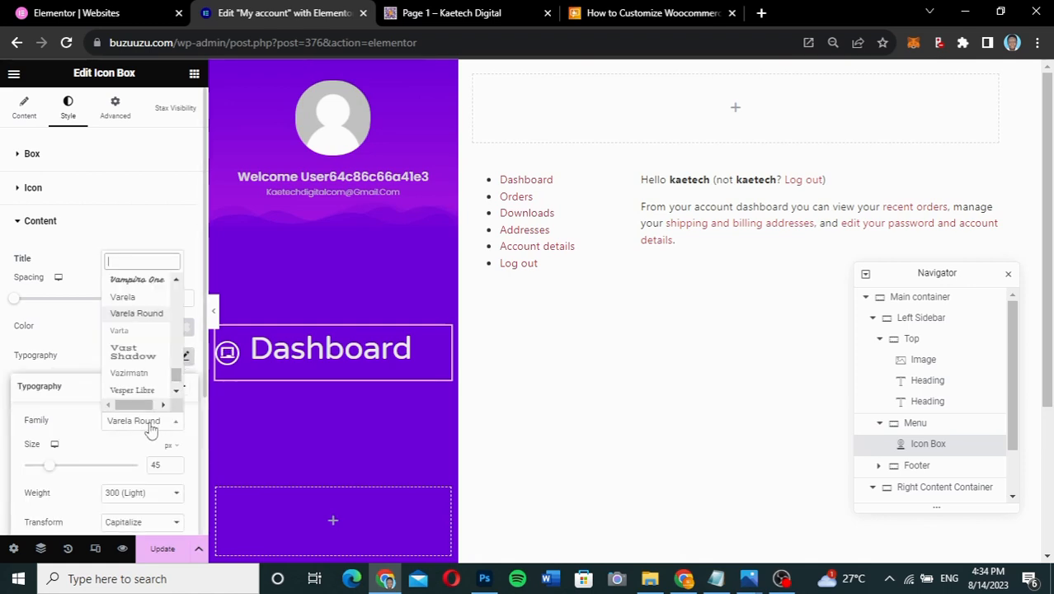
type("poppi")
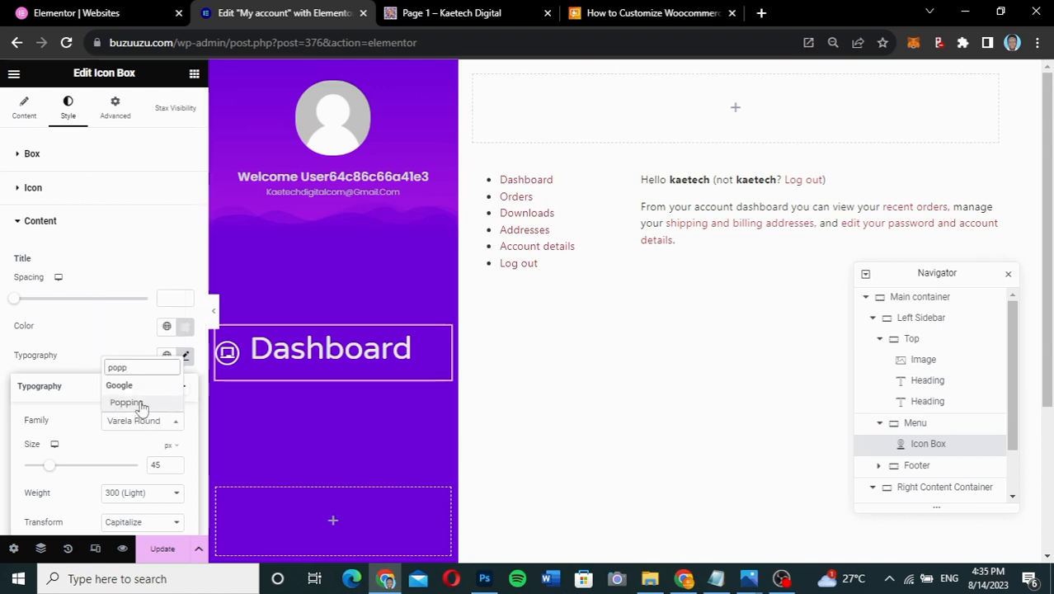
left_click(136, 404)
left_click_drag(167, 464, 137, 464)
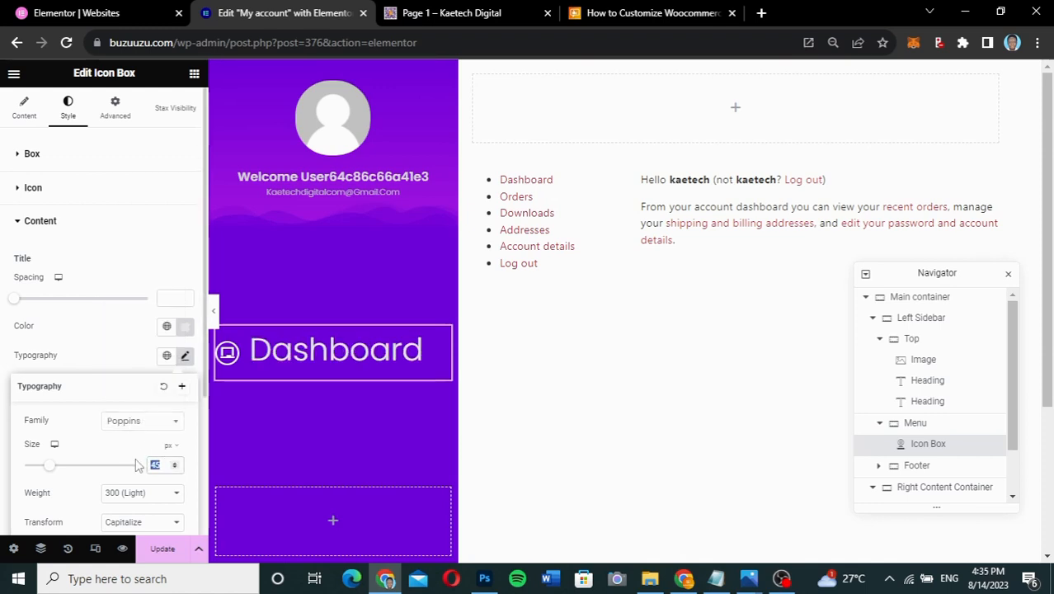
type("14")
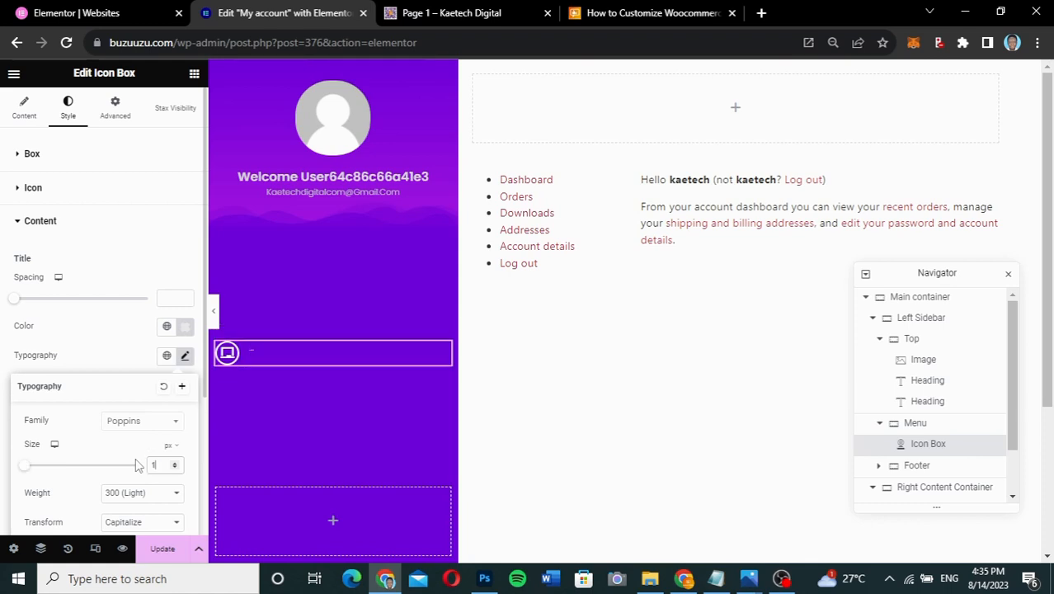
left_click(126, 371)
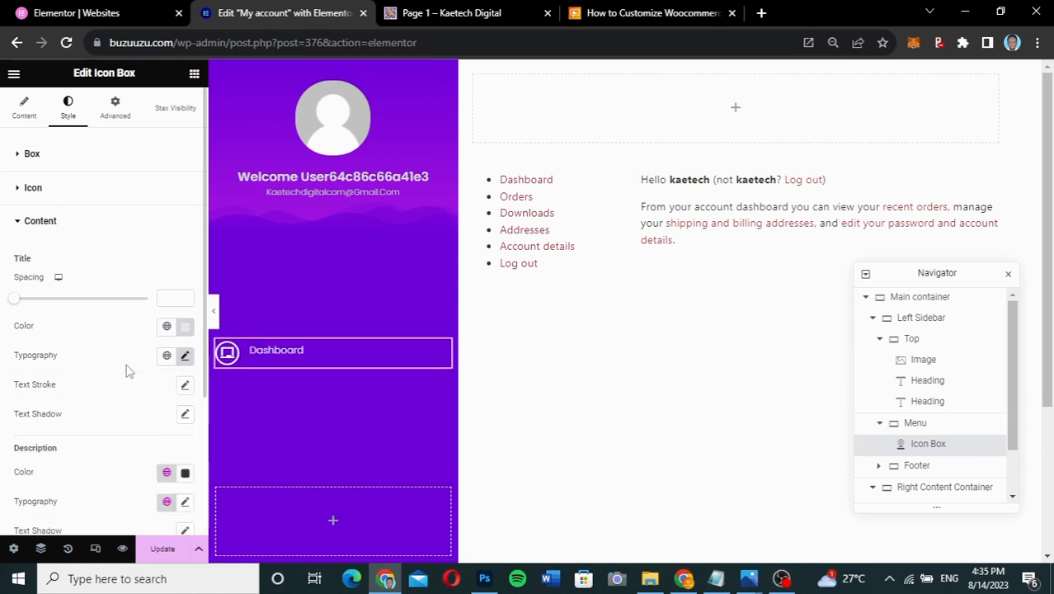
left_click(185, 355)
left_click(148, 494)
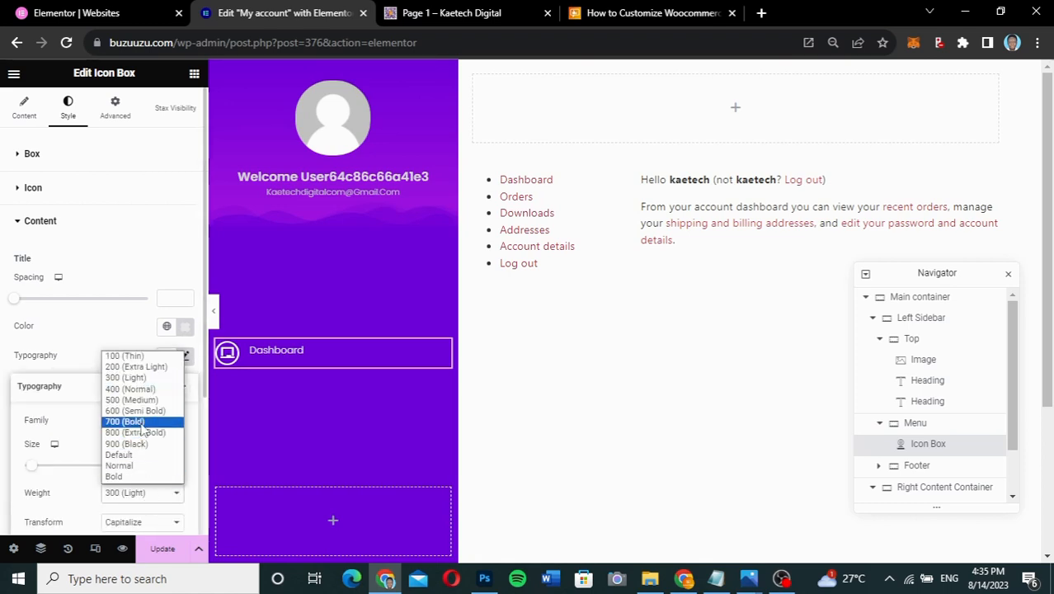
left_click(141, 389)
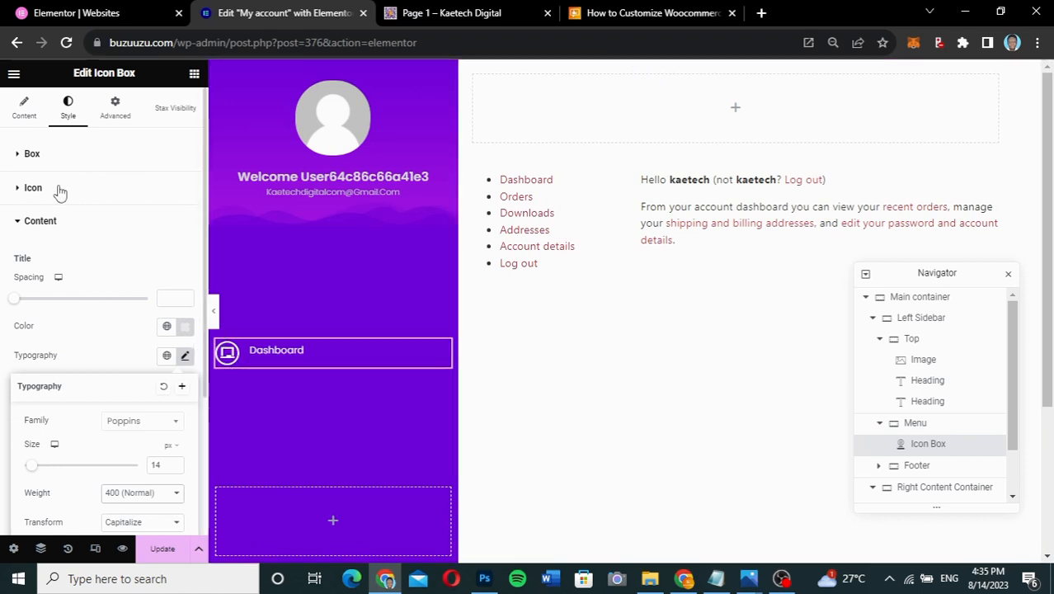
- Reduce the Dashboard icon's size from 15 px to 10 px
left_click(29, 125)
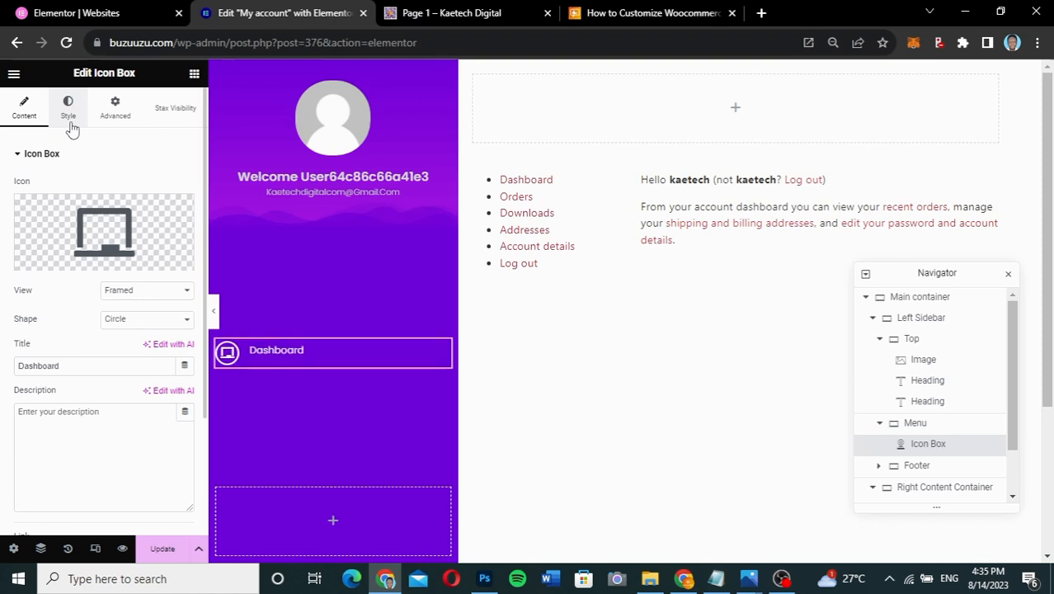
left_click(69, 122)
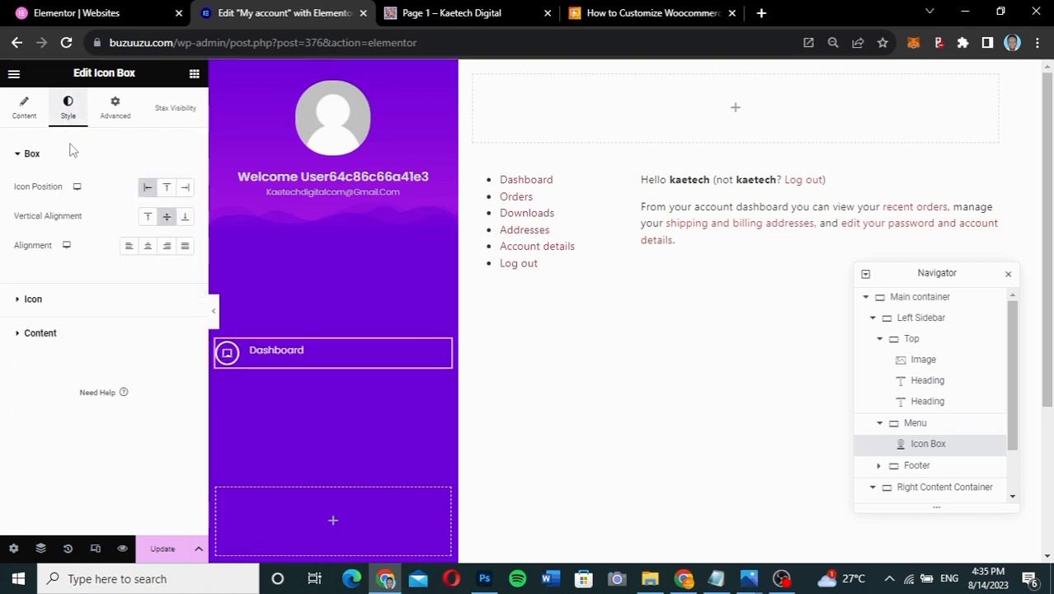
left_click(50, 299)
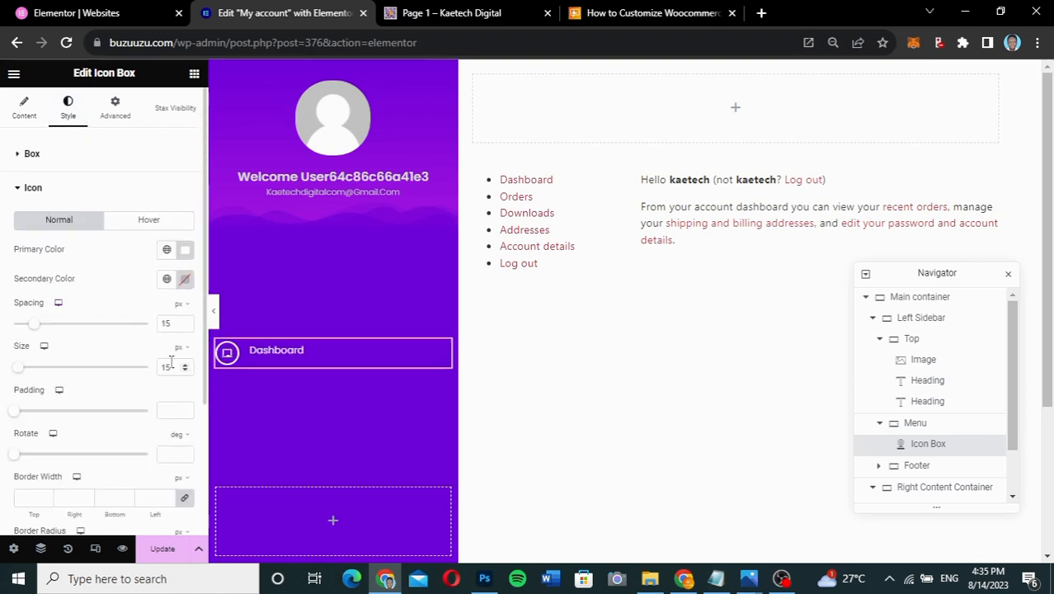
left_click_drag(172, 365, 149, 372)
type("10")
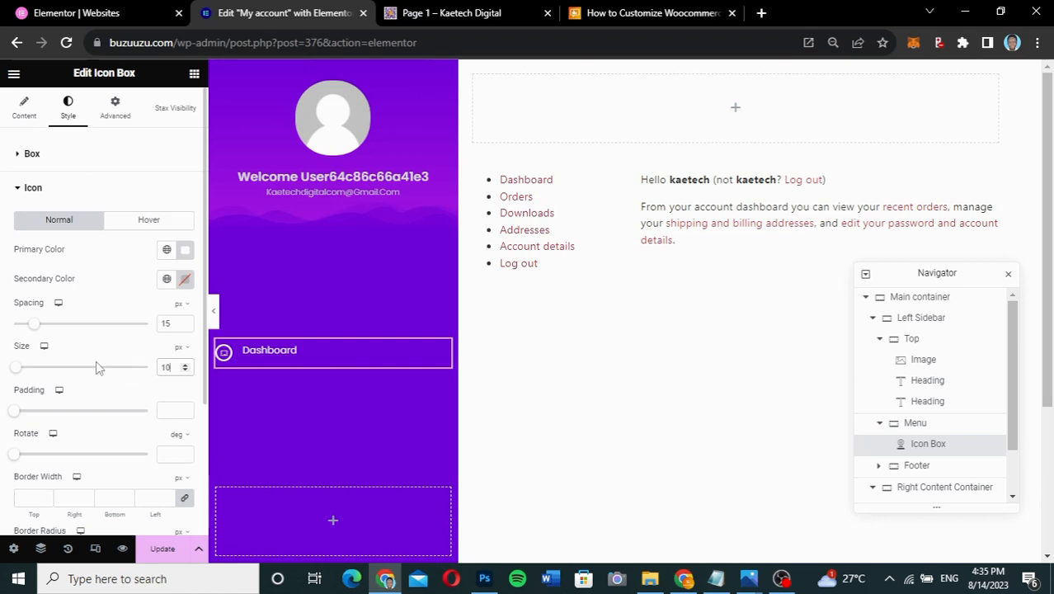
- Reduce the Dashboard icon box's icon spacing from 15 to 7 px
left_click(102, 191)
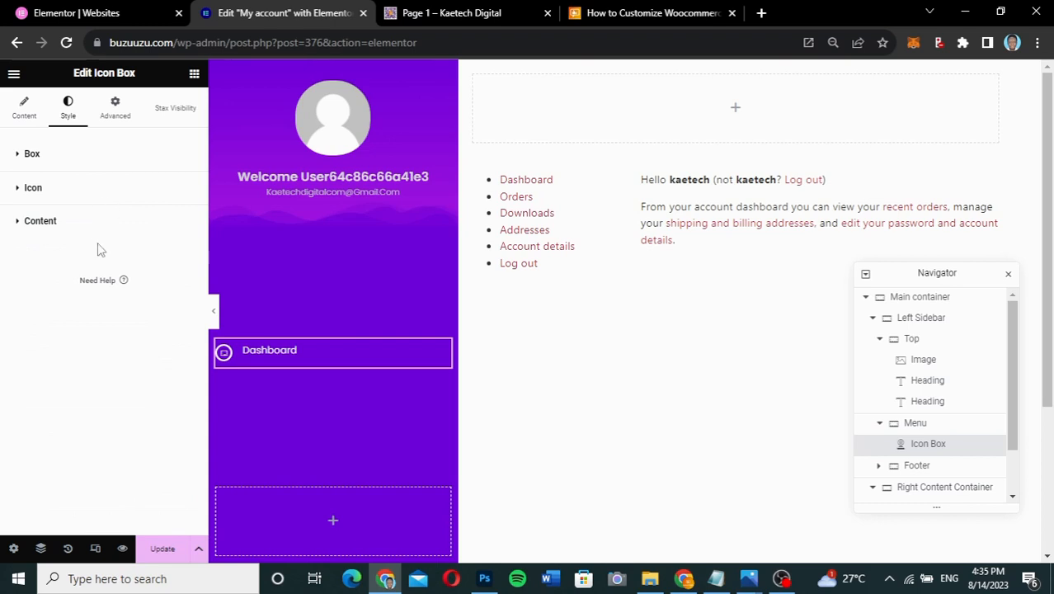
left_click(101, 221)
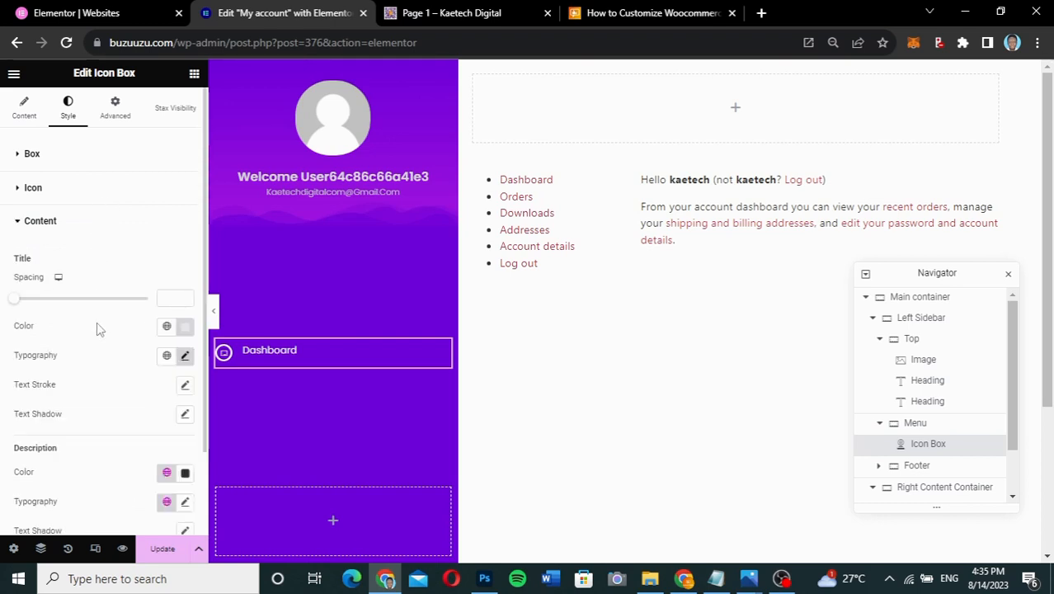
scroll(97, 350, "down", 1)
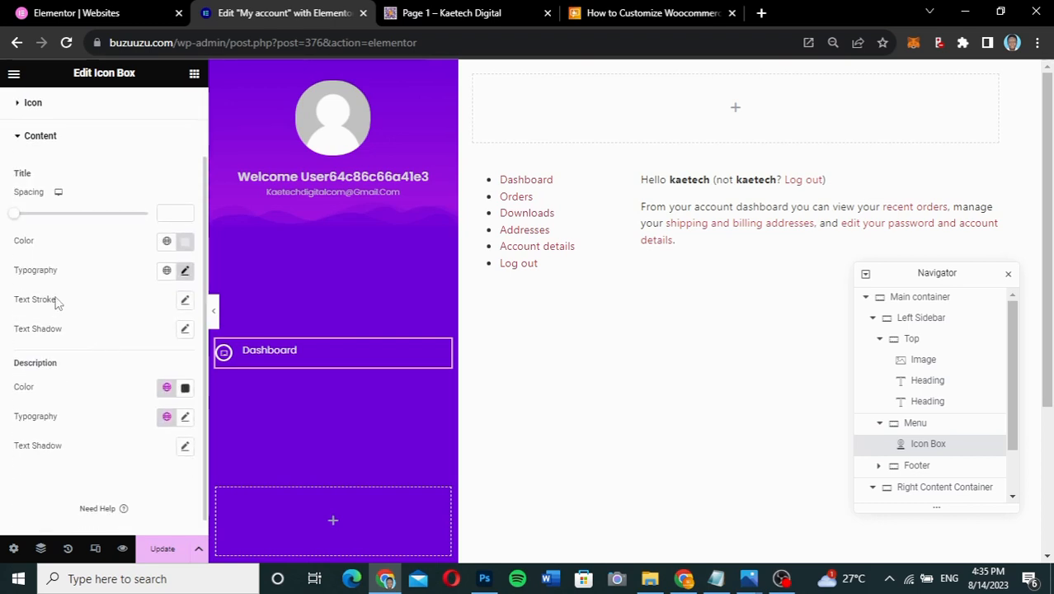
left_click(183, 272)
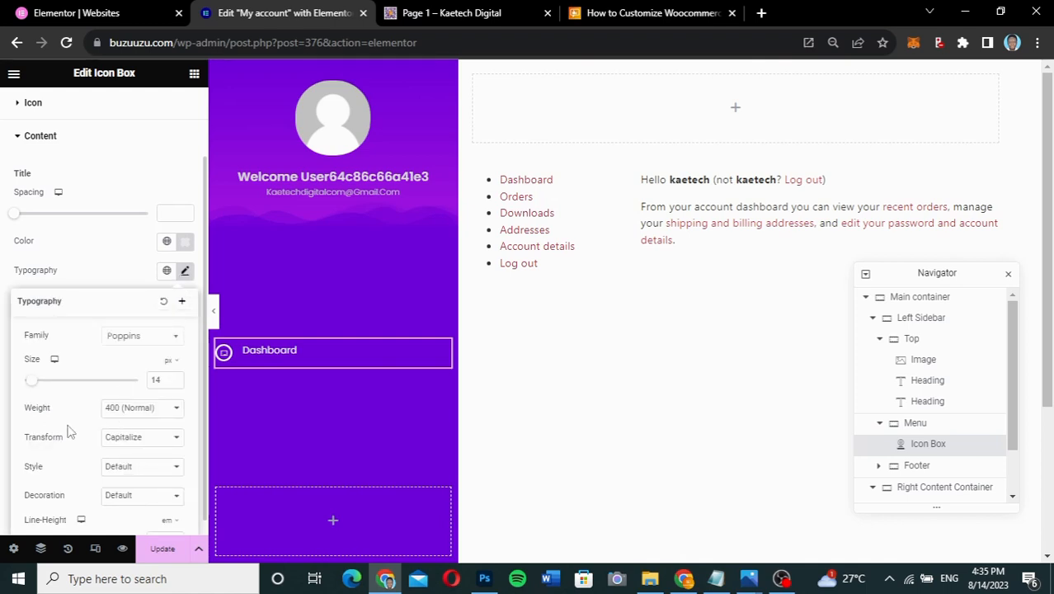
scroll(70, 431, "down", 1)
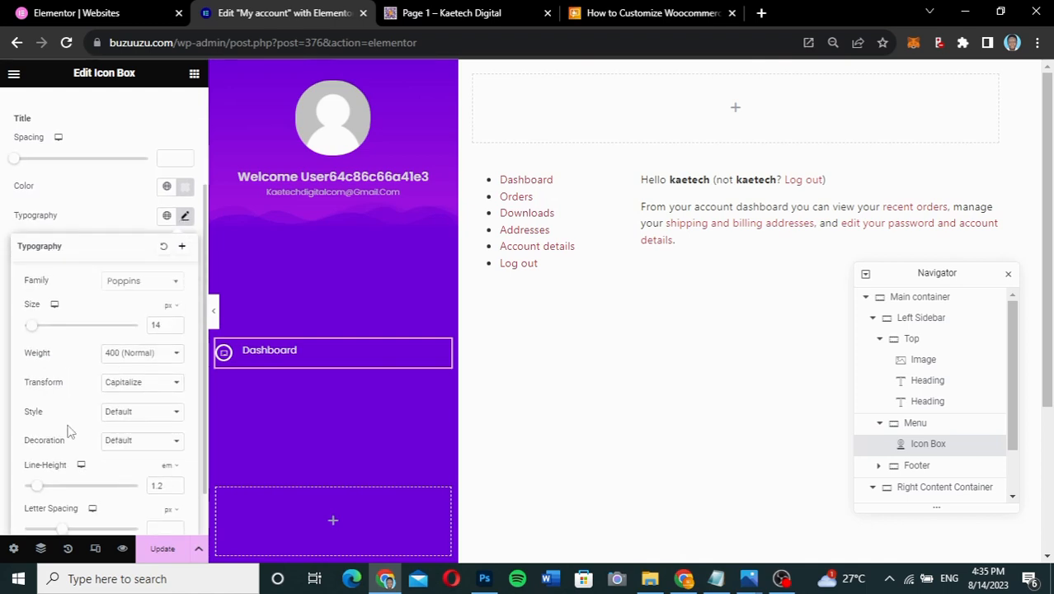
left_click(102, 202)
scroll(17, 165, "up", 1)
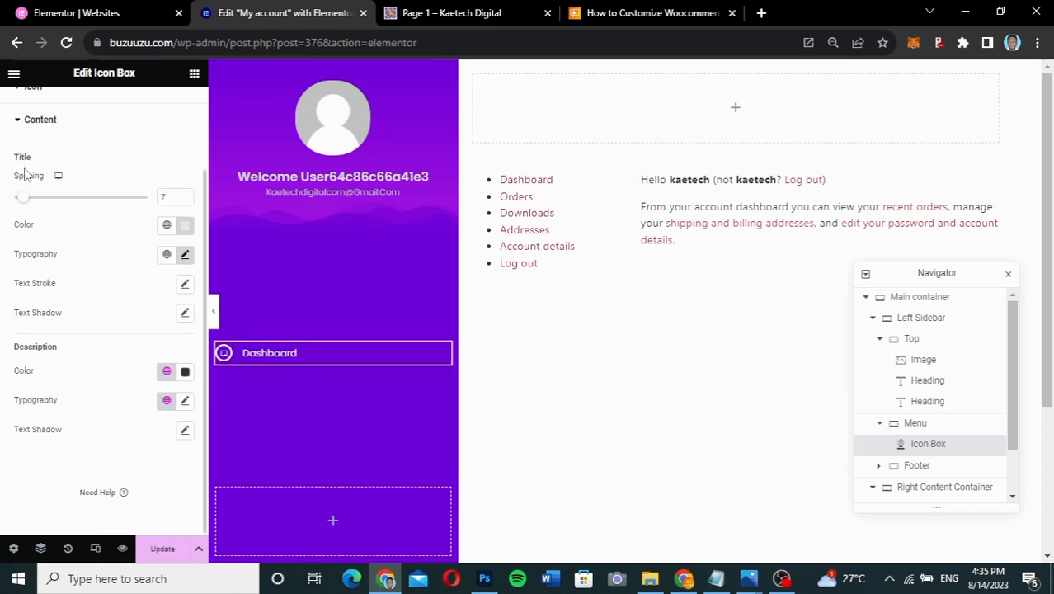
double_click(173, 198)
scroll(78, 129, "up", 2)
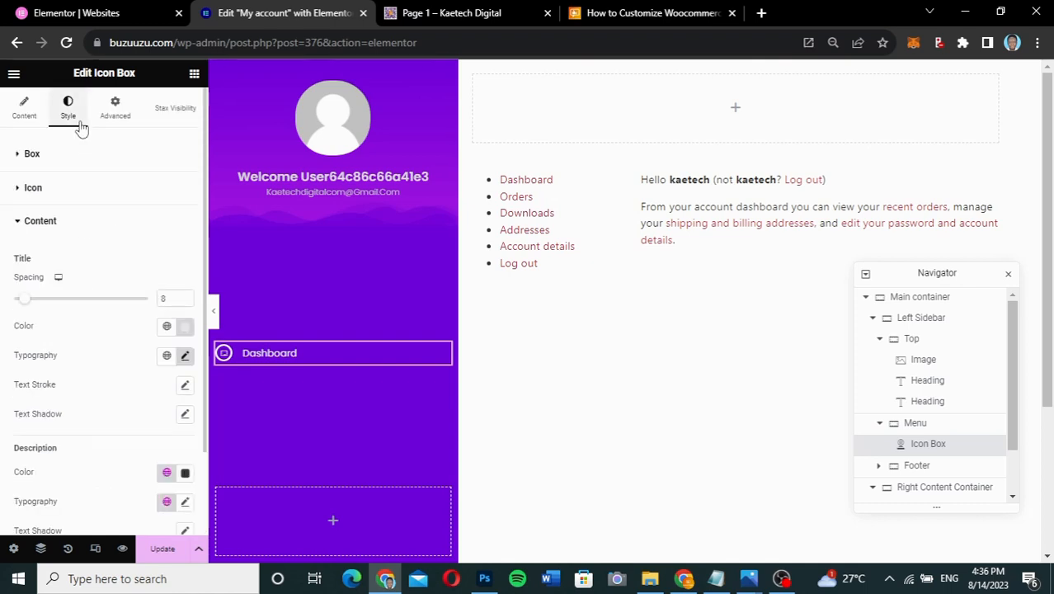
left_click(69, 187)
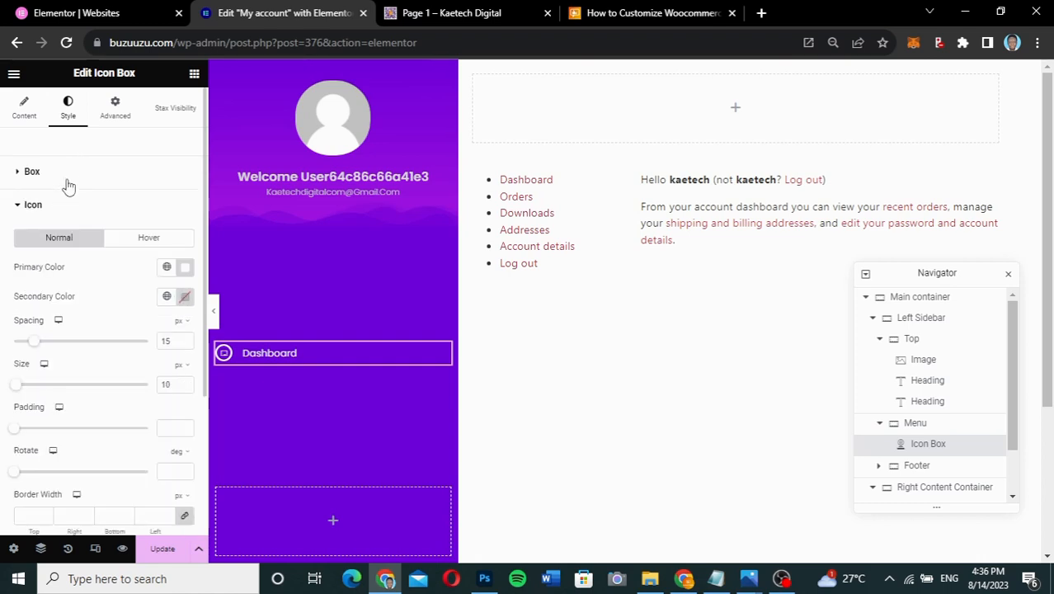
left_click_drag(33, 345, 23, 347)
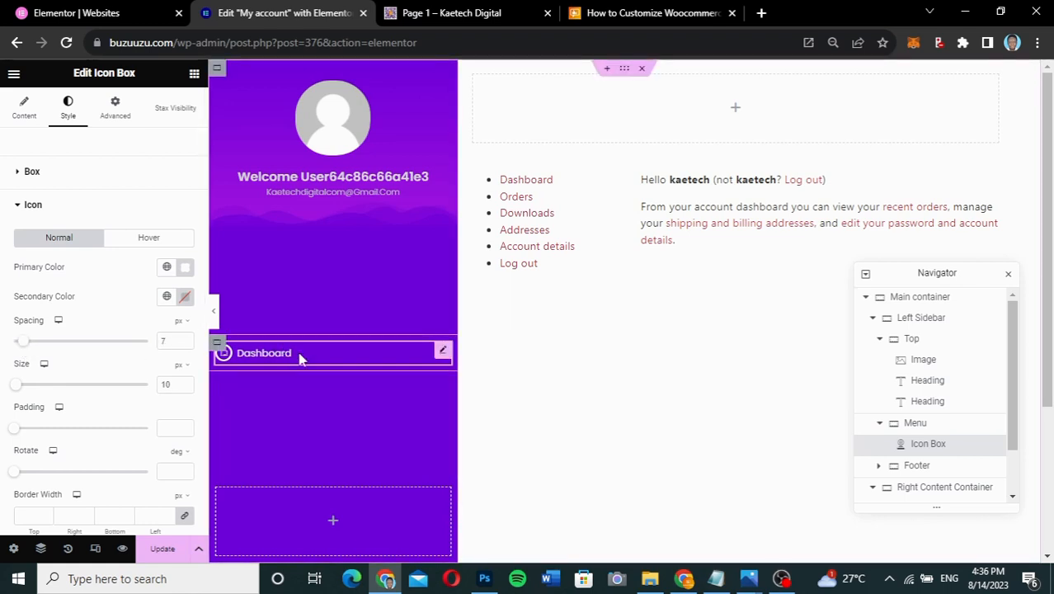
- Set unlinked Dashboard icon box padding to 0/0/0/30 px and preview the sidebar
left_click(117, 106)
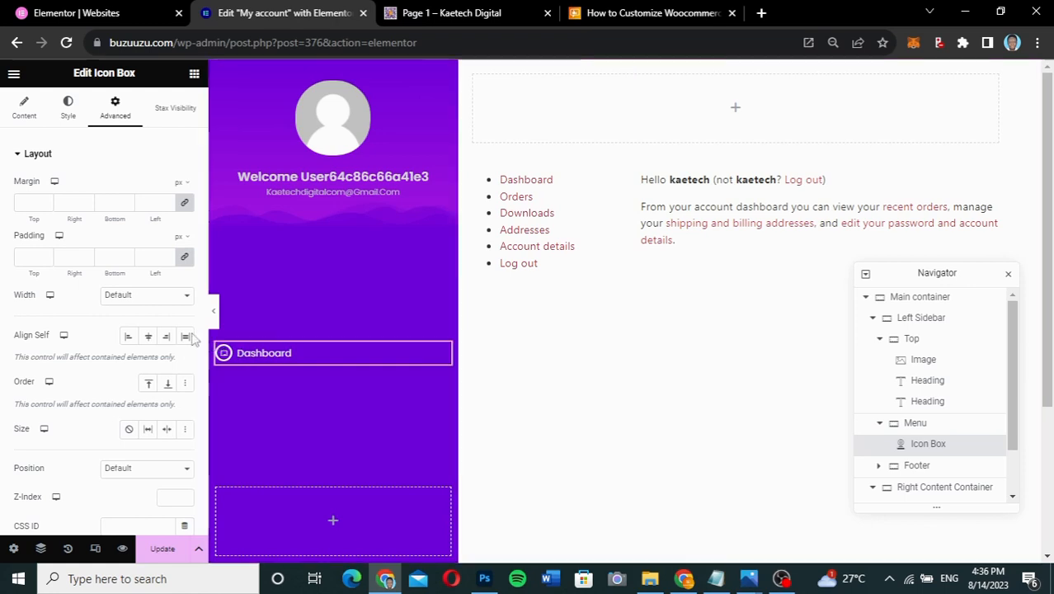
left_click(185, 258)
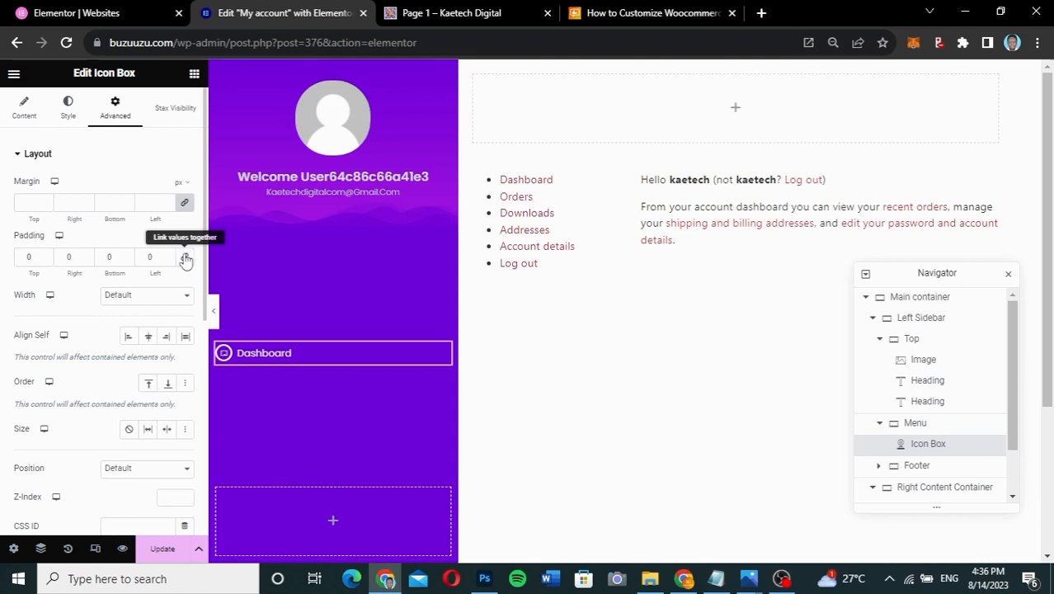
left_click(22, 260)
left_click(144, 259)
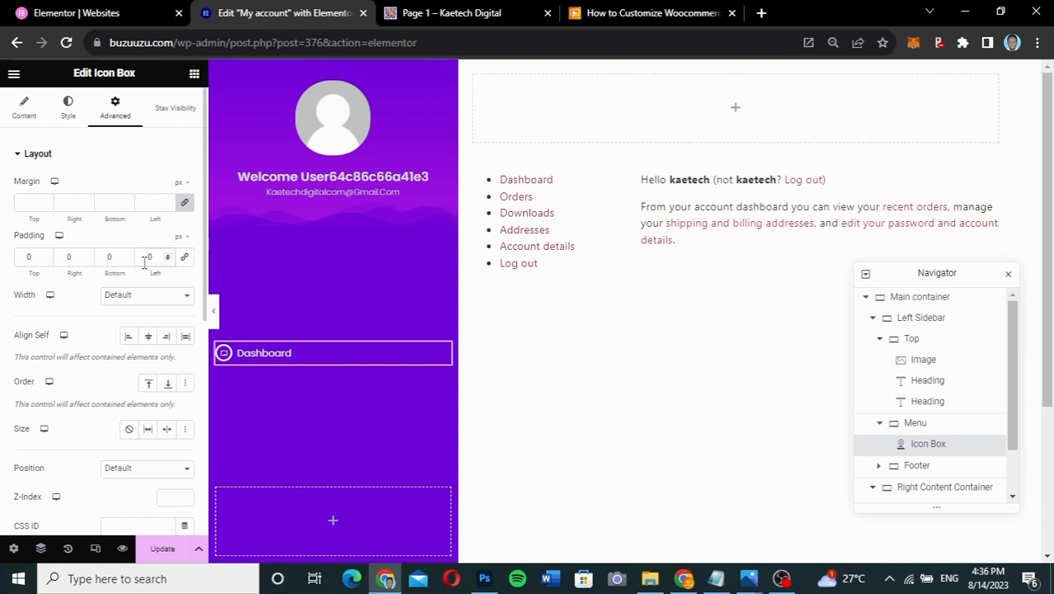
type("2")
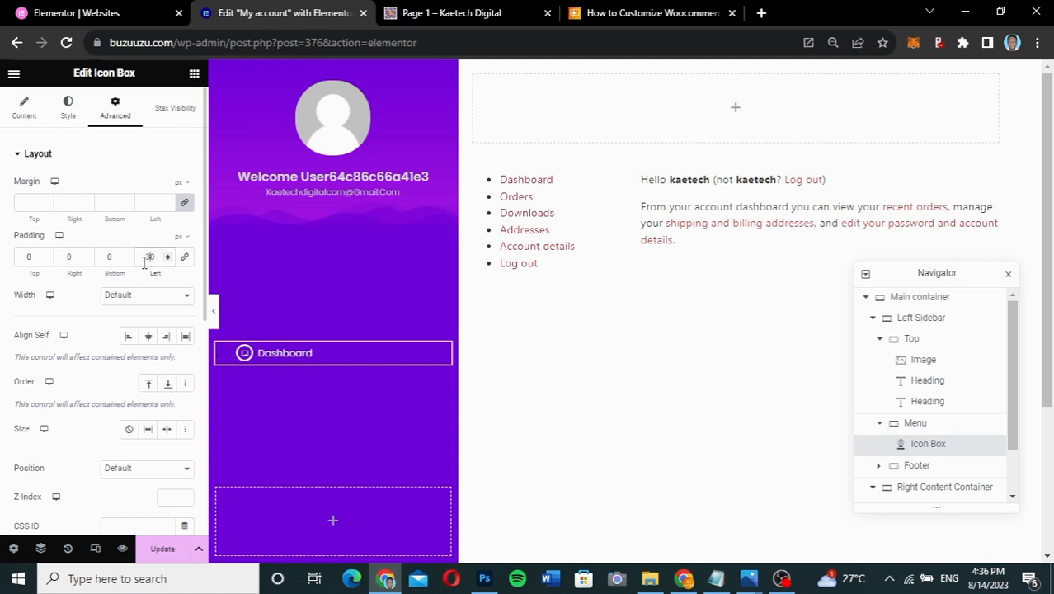
left_click(214, 314)
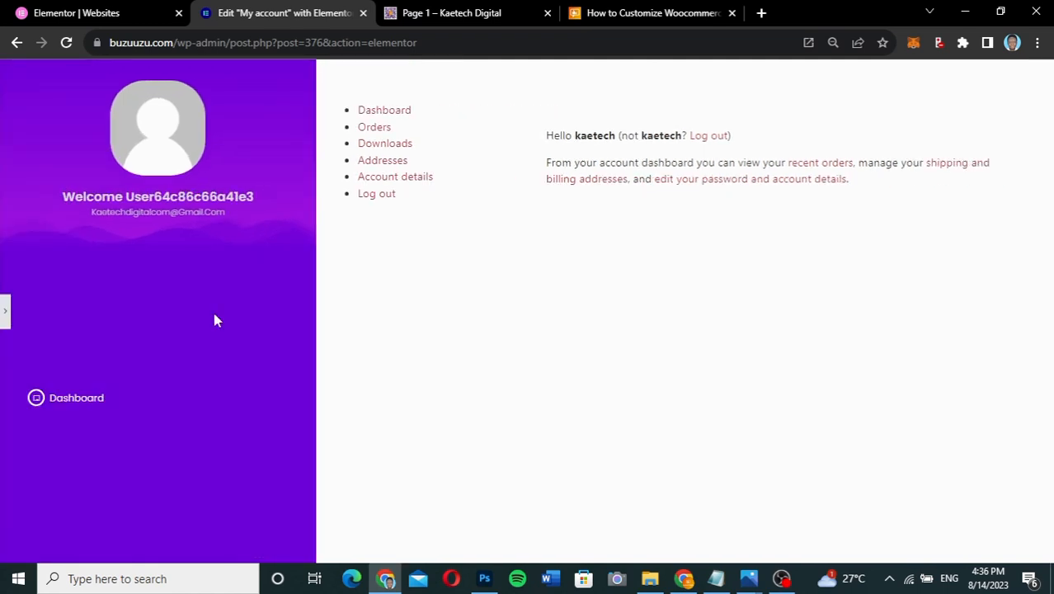
left_click(7, 322)
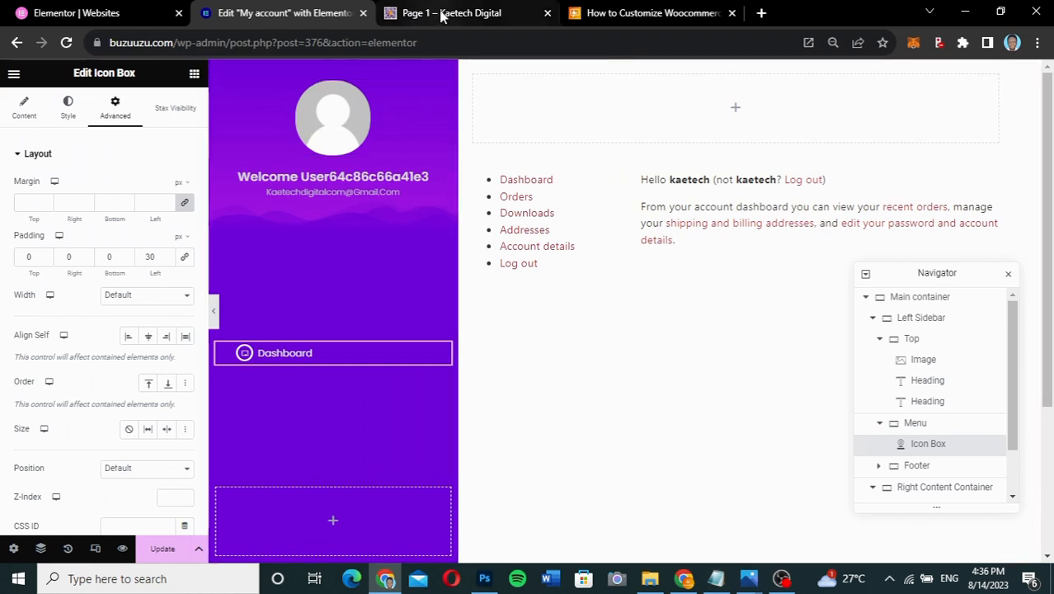
left_click(443, 14)
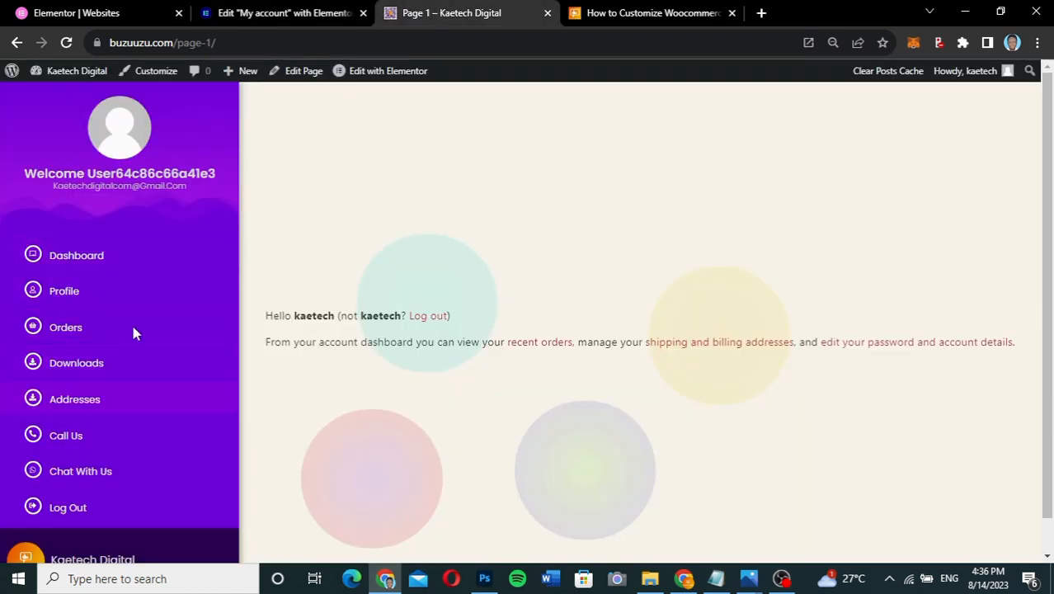
left_click(247, 17)
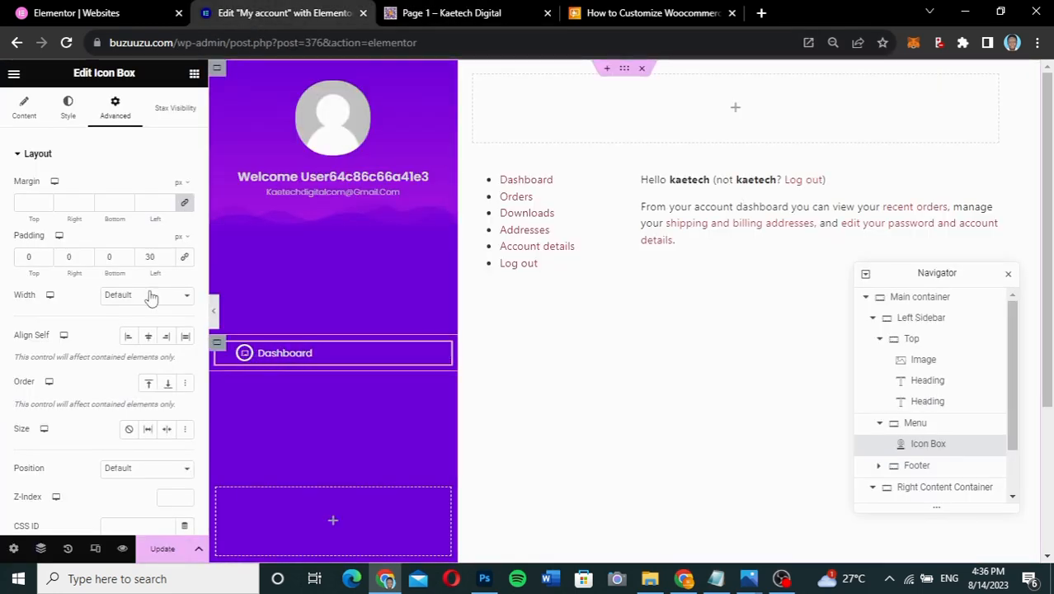
- Give the Dashboard icon box a classic hover background colour of #ee00de
left_click(66, 114)
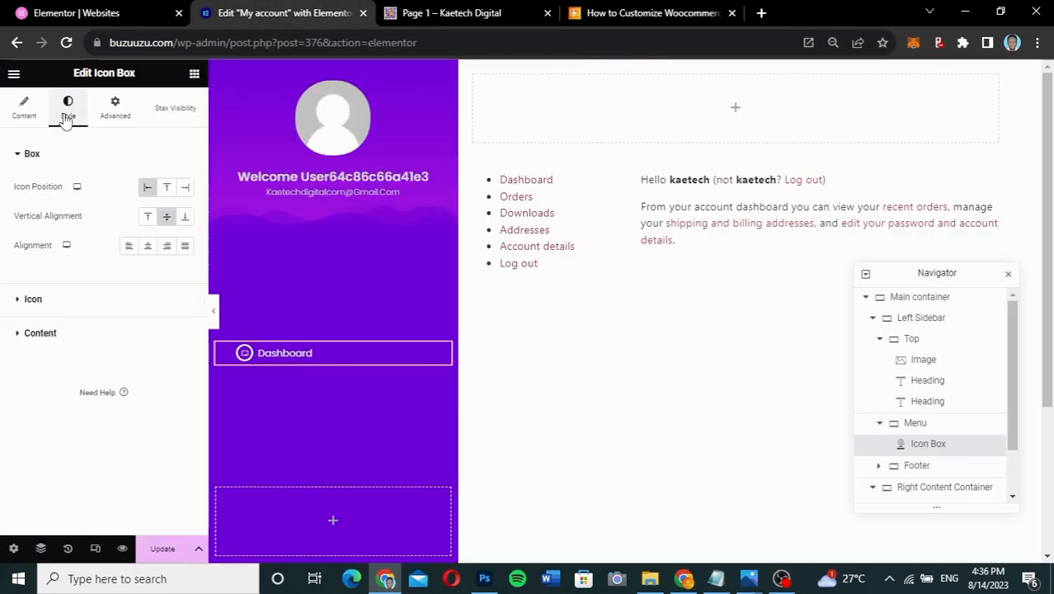
left_click(115, 107)
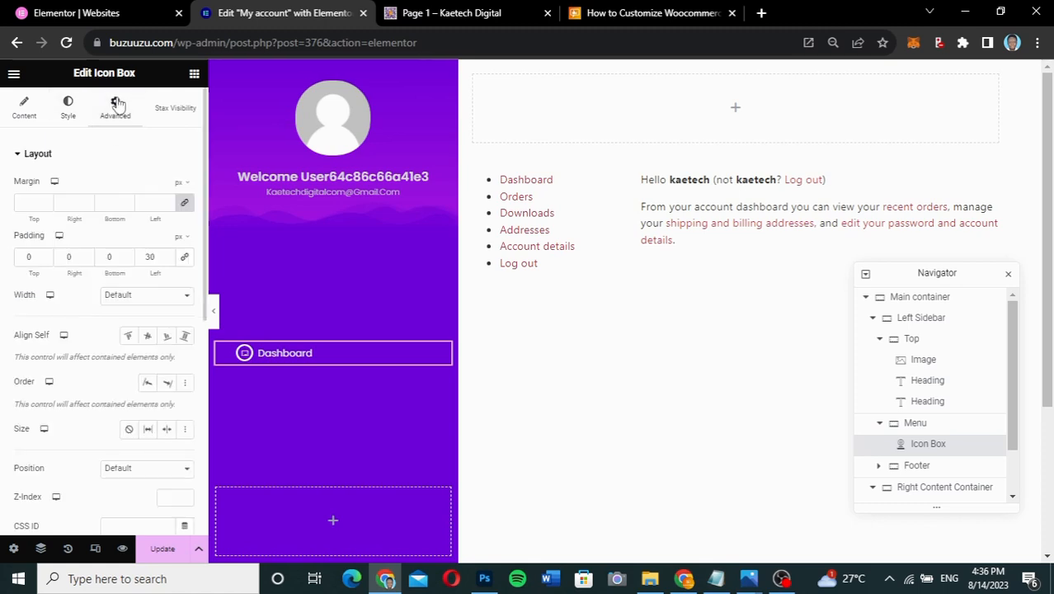
scroll(89, 264, "down", 5)
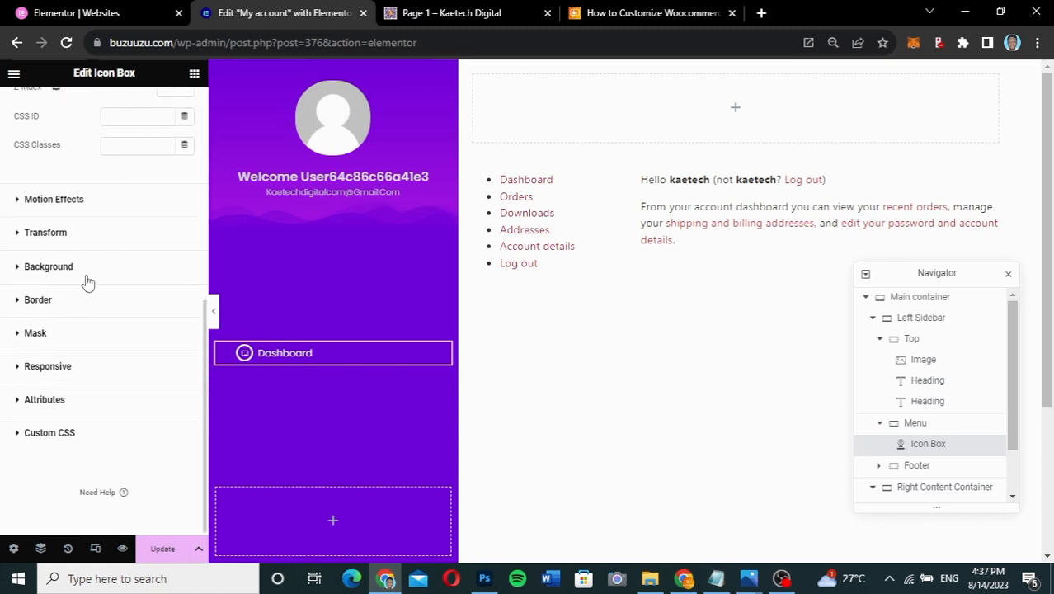
left_click(89, 282)
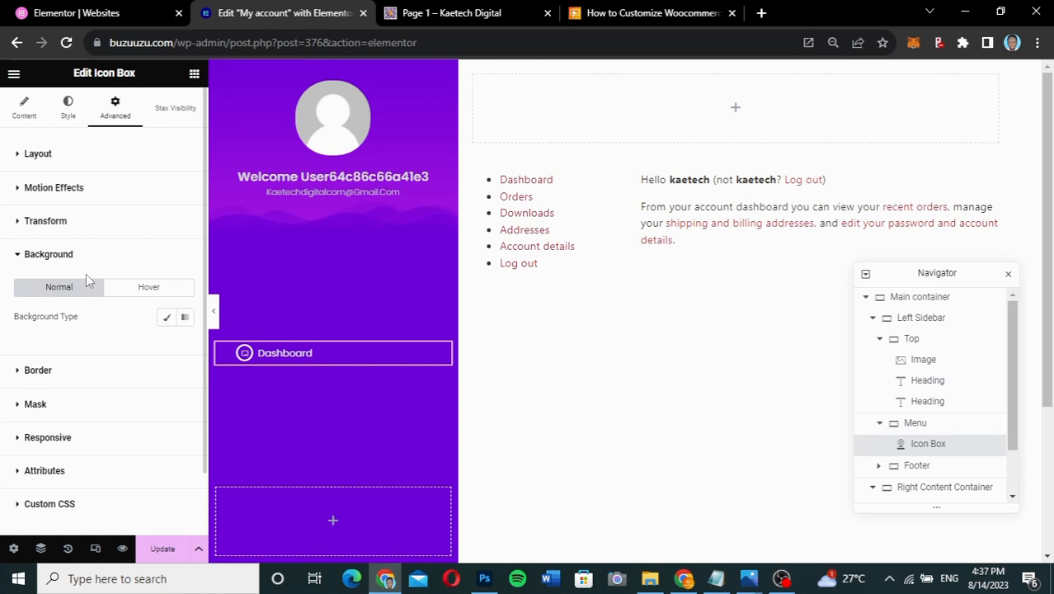
left_click(147, 290)
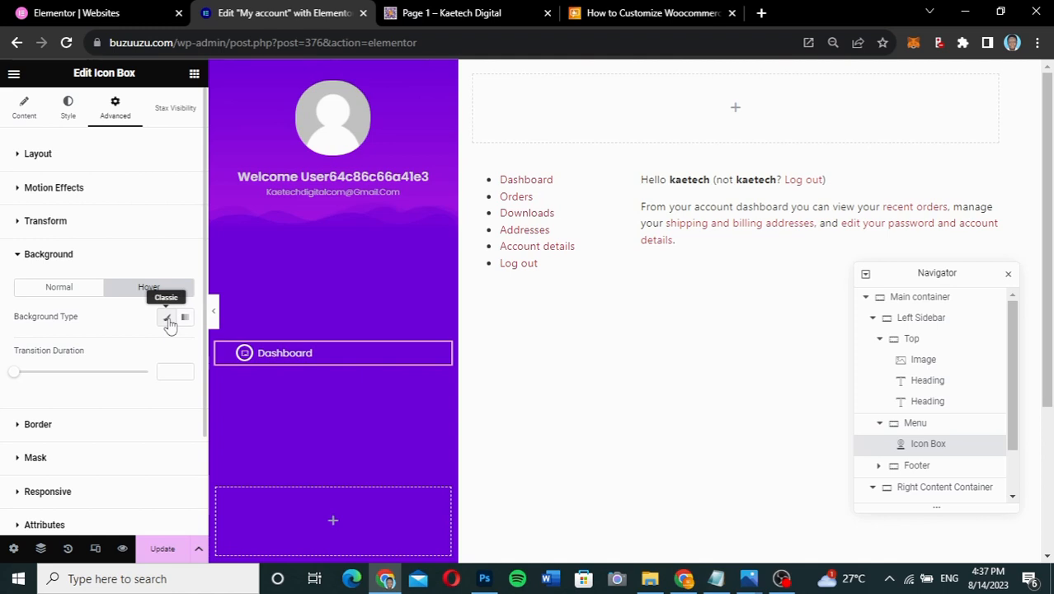
left_click(167, 318)
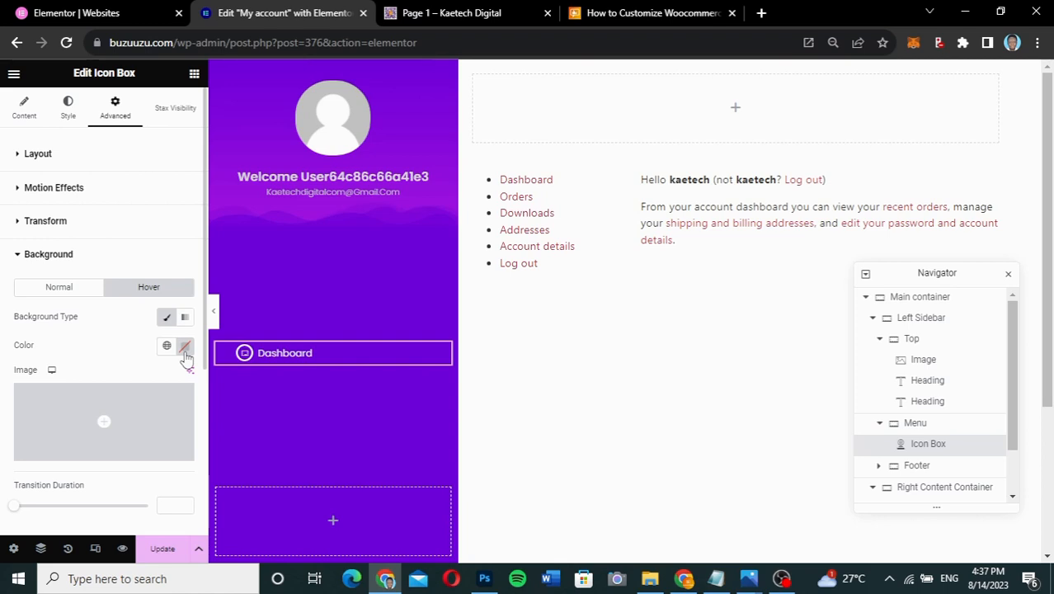
left_click(185, 346)
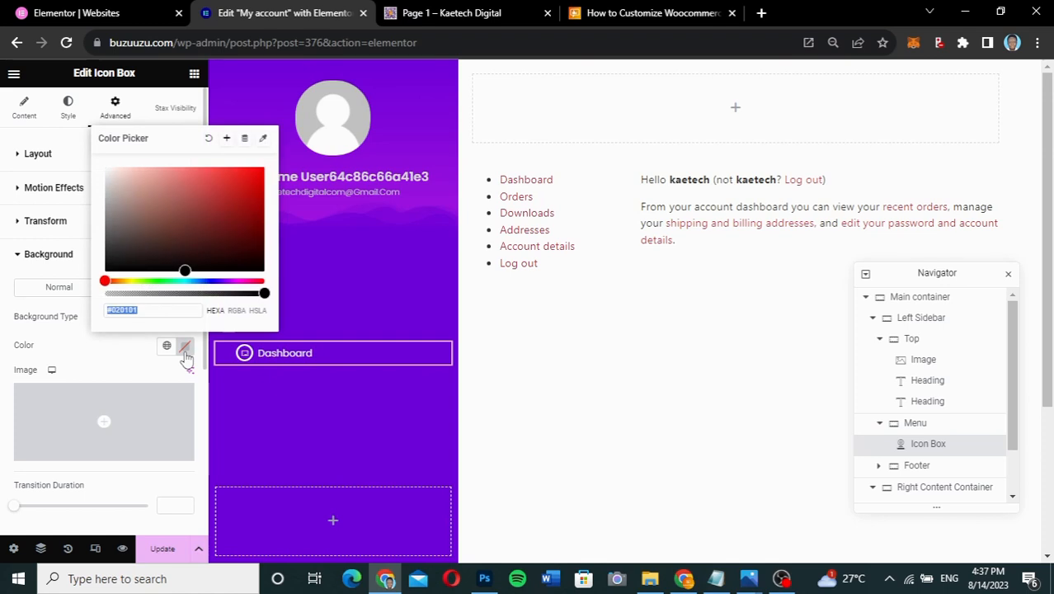
left_click(165, 313)
left_click_drag(155, 310, 115, 310)
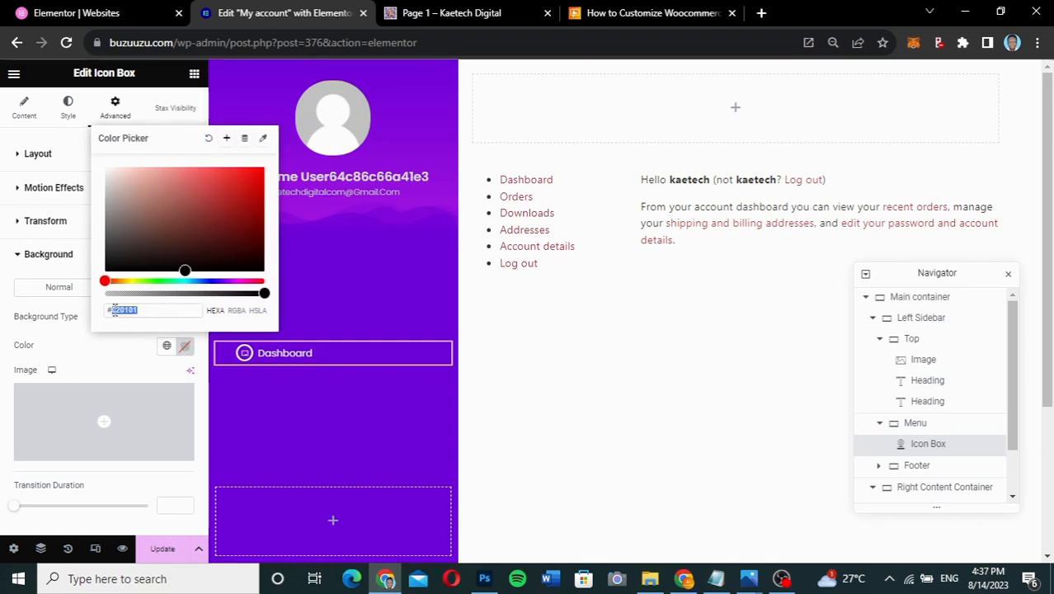
type("ee")
type("00de")
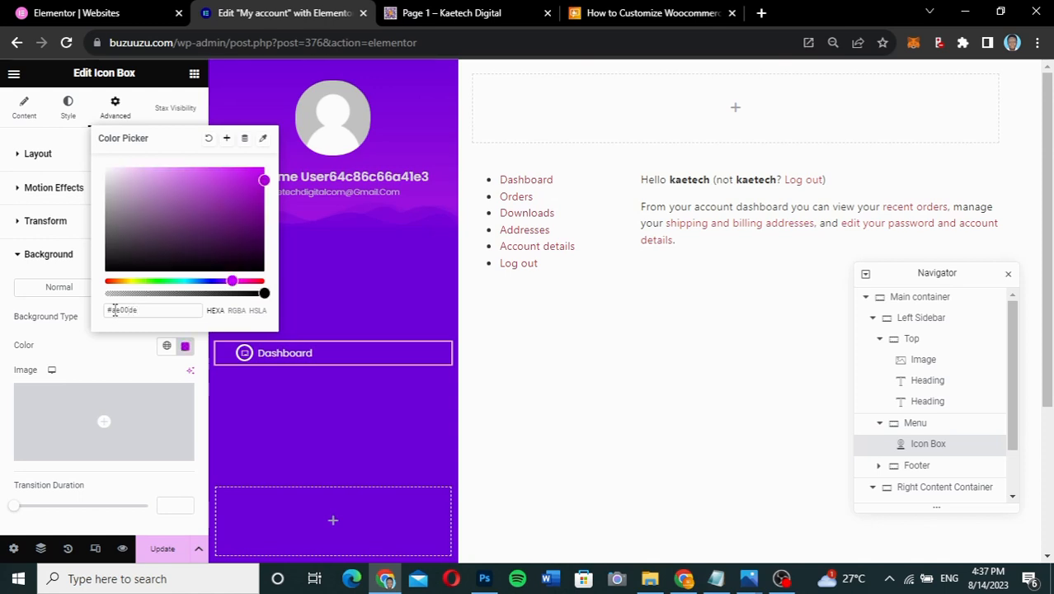
left_click(98, 341)
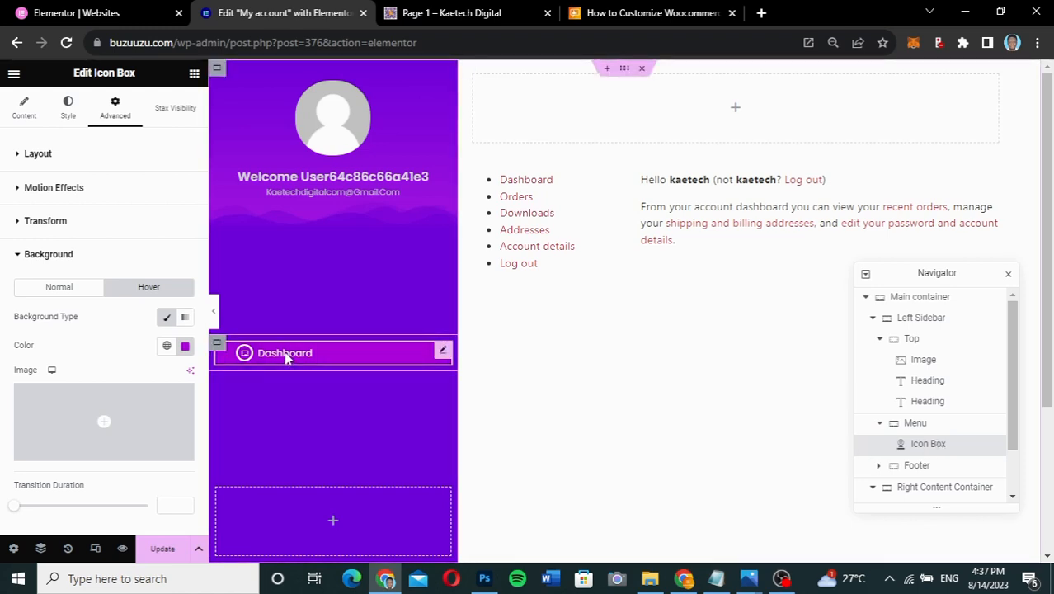
- Set the Menu container's padding and margin to 0 on all sides, then preview the sidebar
left_click(217, 344)
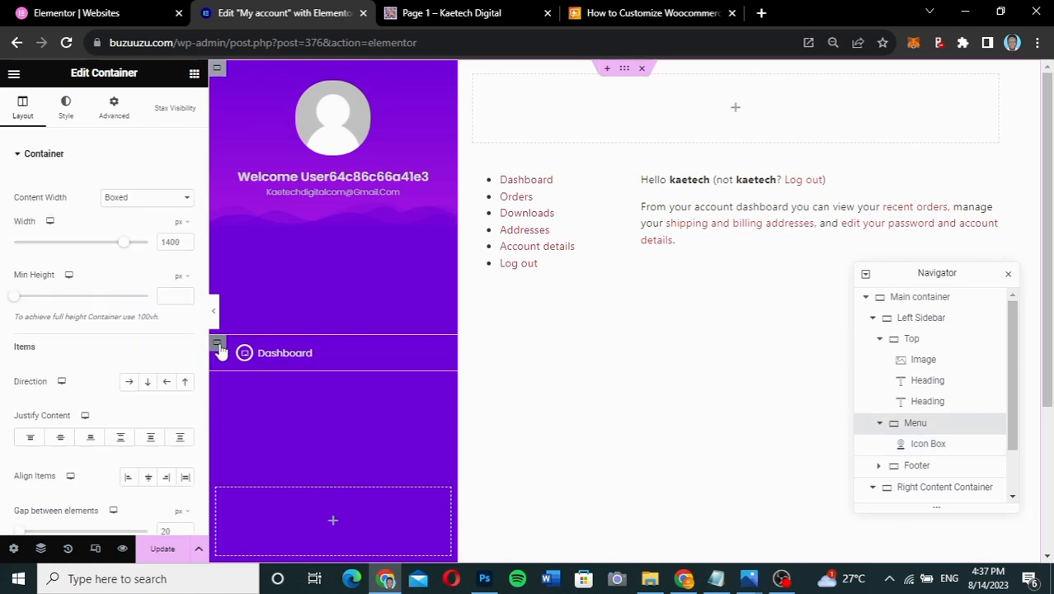
left_click(115, 115)
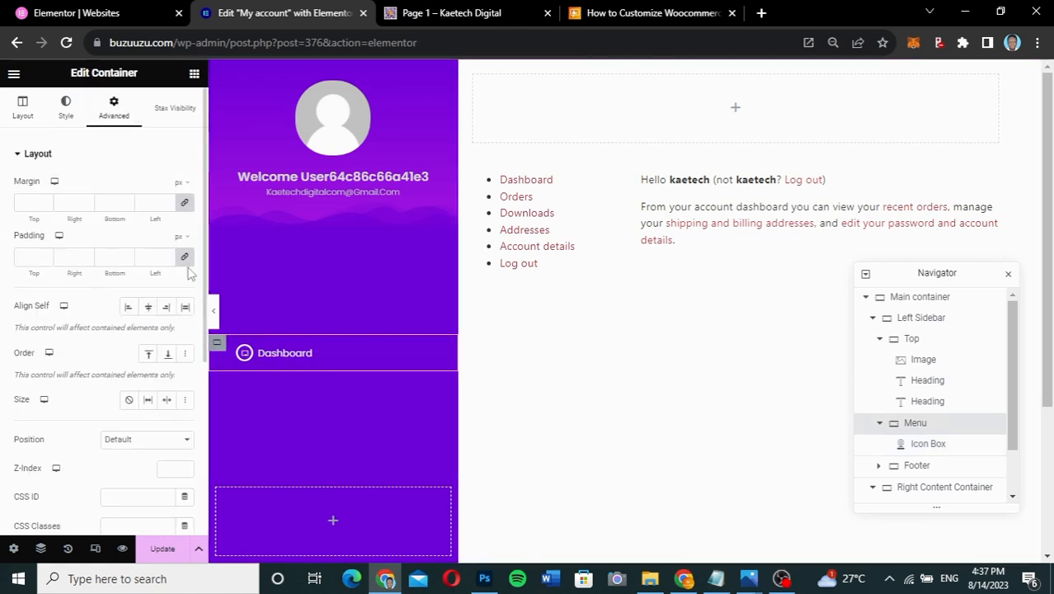
left_click(186, 262)
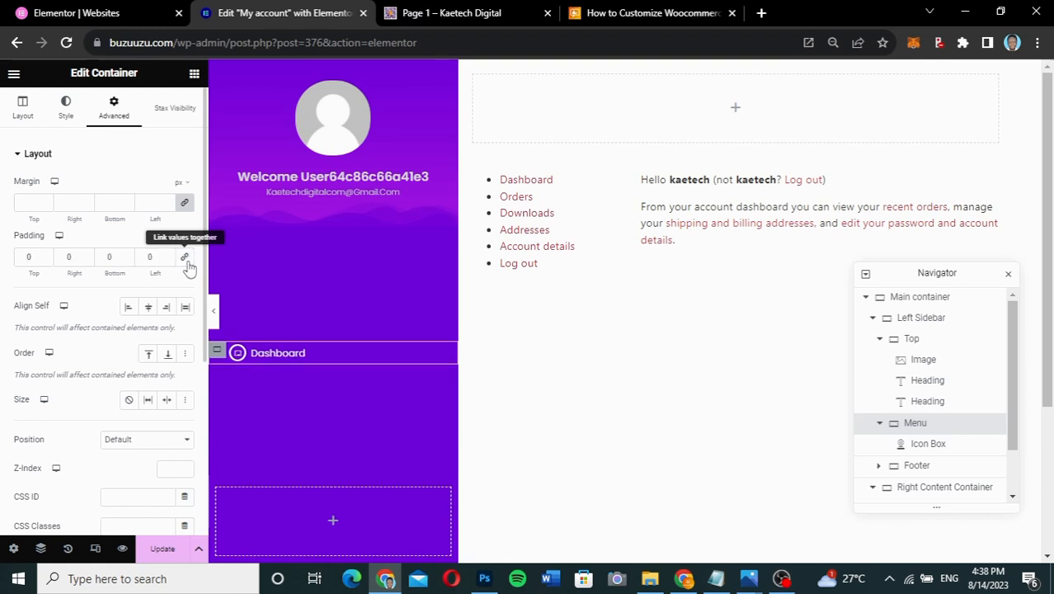
left_click(186, 204)
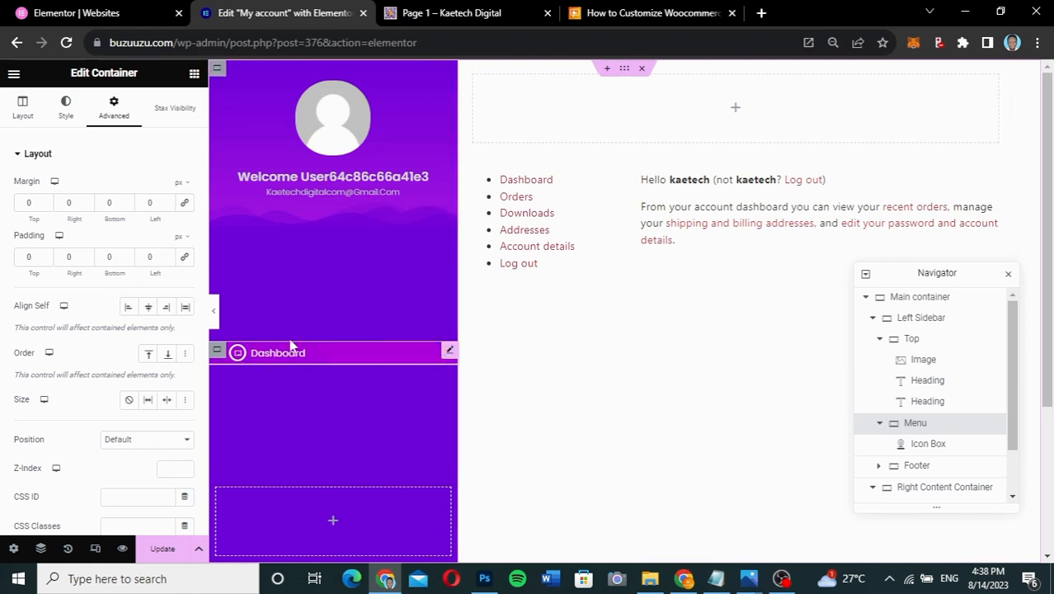
left_click(214, 312)
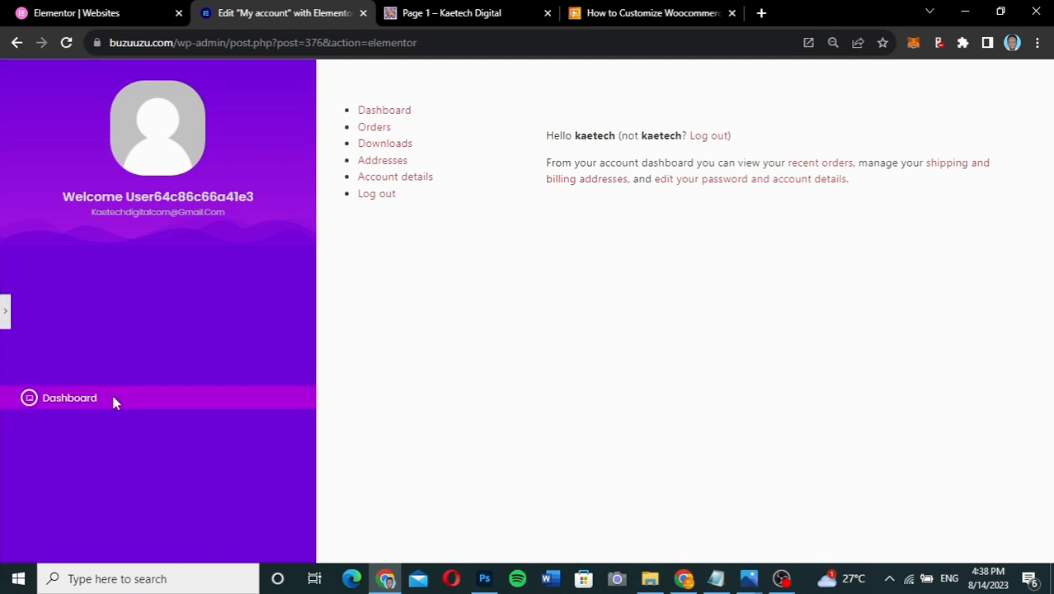
left_click(7, 321)
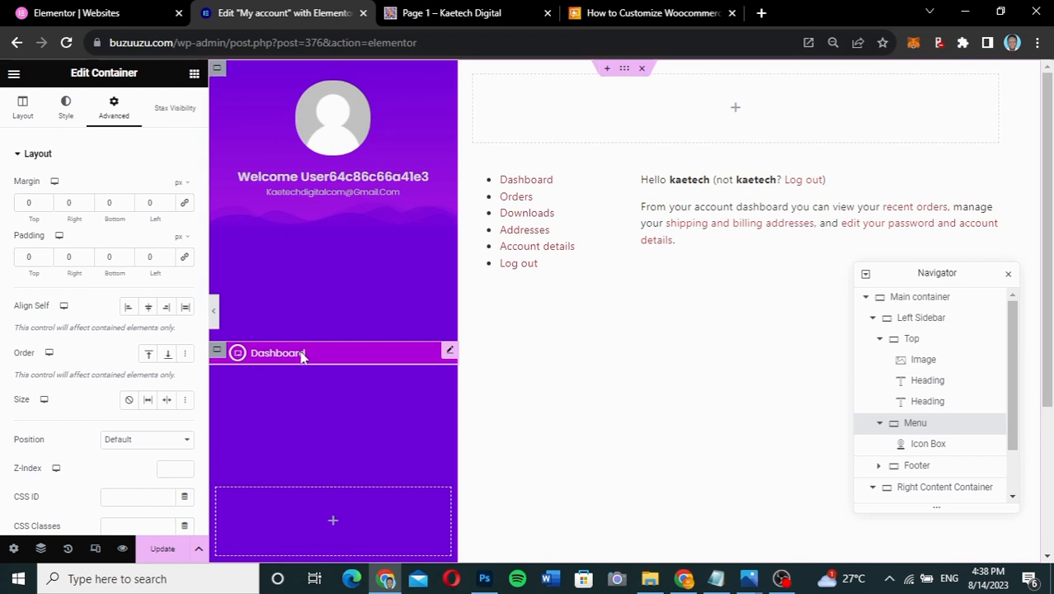
- Set the Dashboard icon box's top and bottom padding to 10 px
left_click(449, 352)
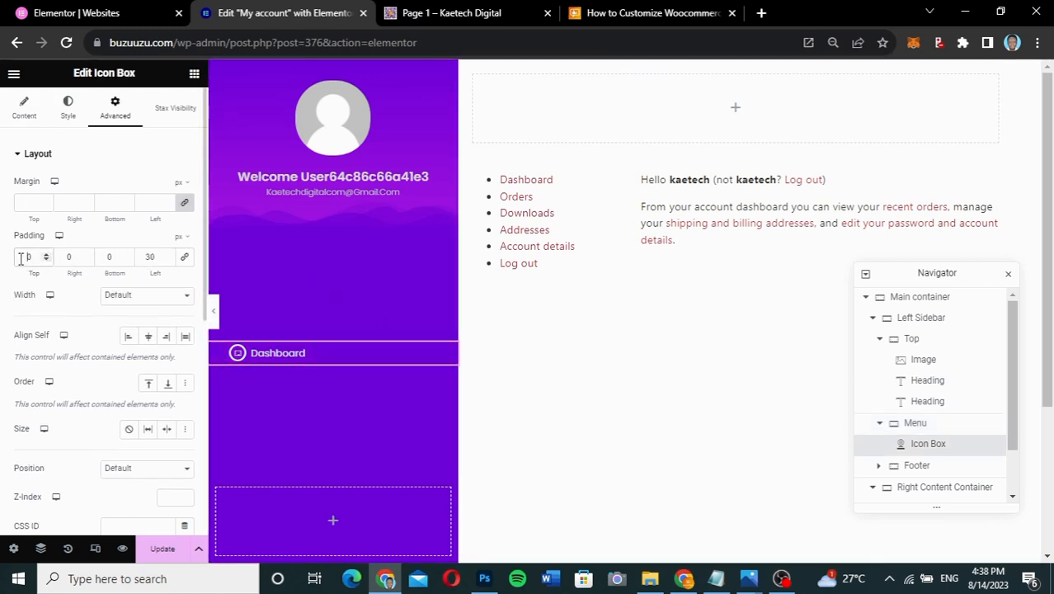
type("1")
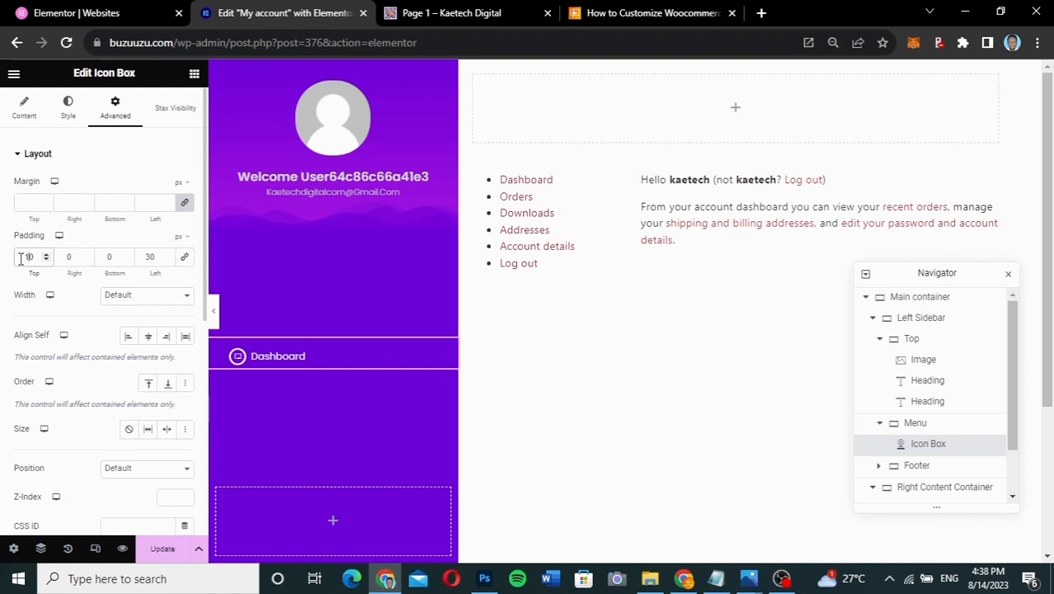
left_click(103, 258)
type("1")
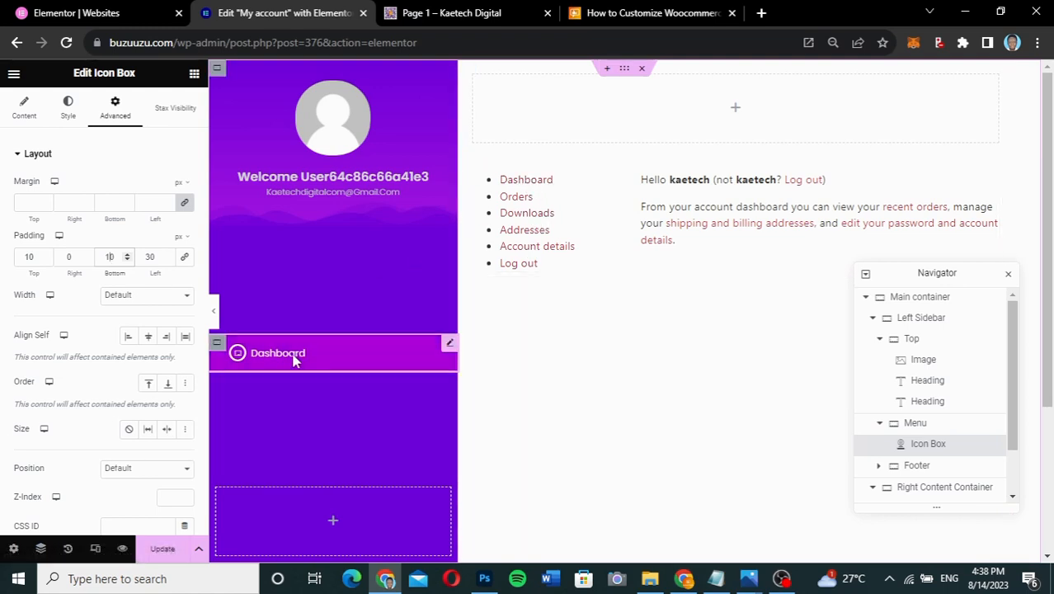
- Save the My account page changes and bring up the Elementor main menu's View Page options
right_click(534, 183)
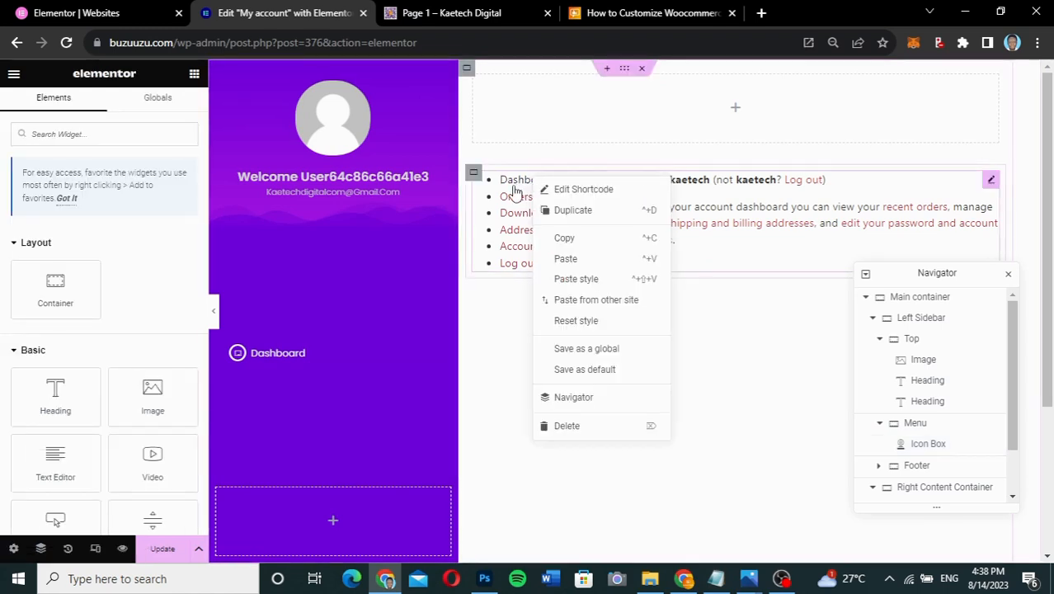
left_click(492, 335)
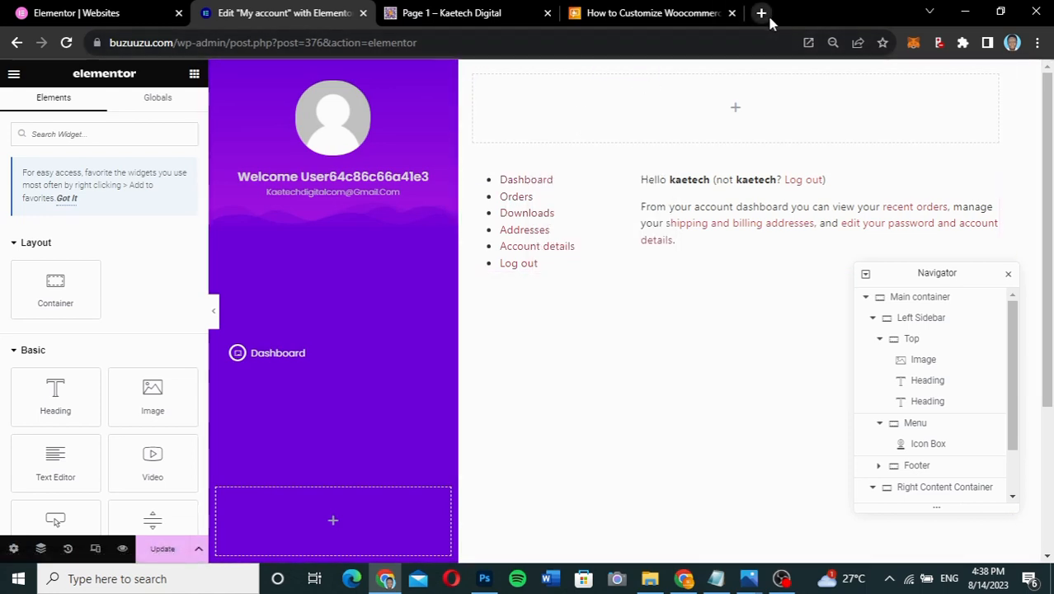
left_click(162, 550)
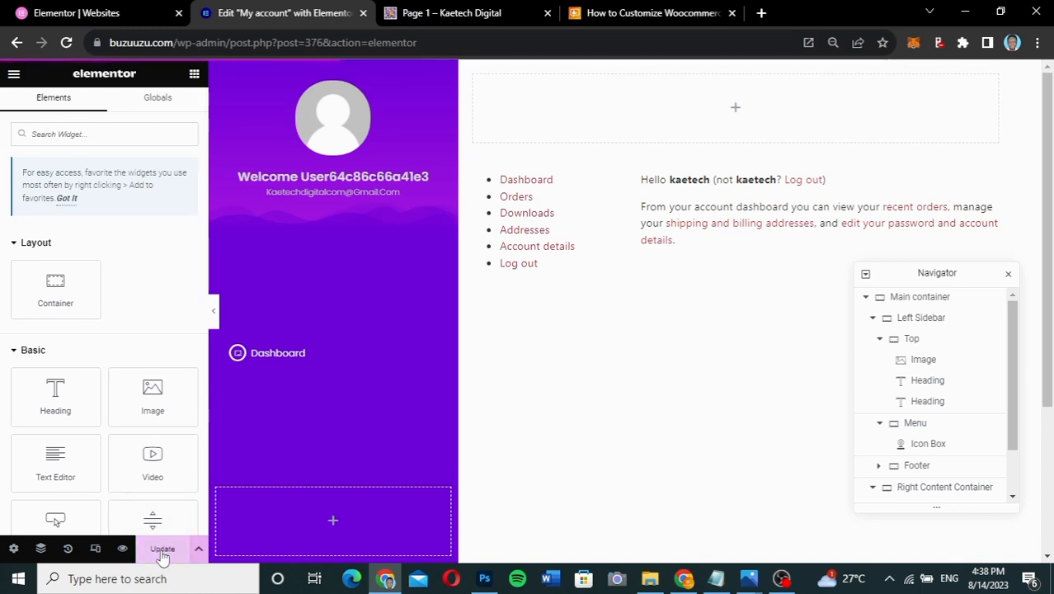
left_click(13, 74)
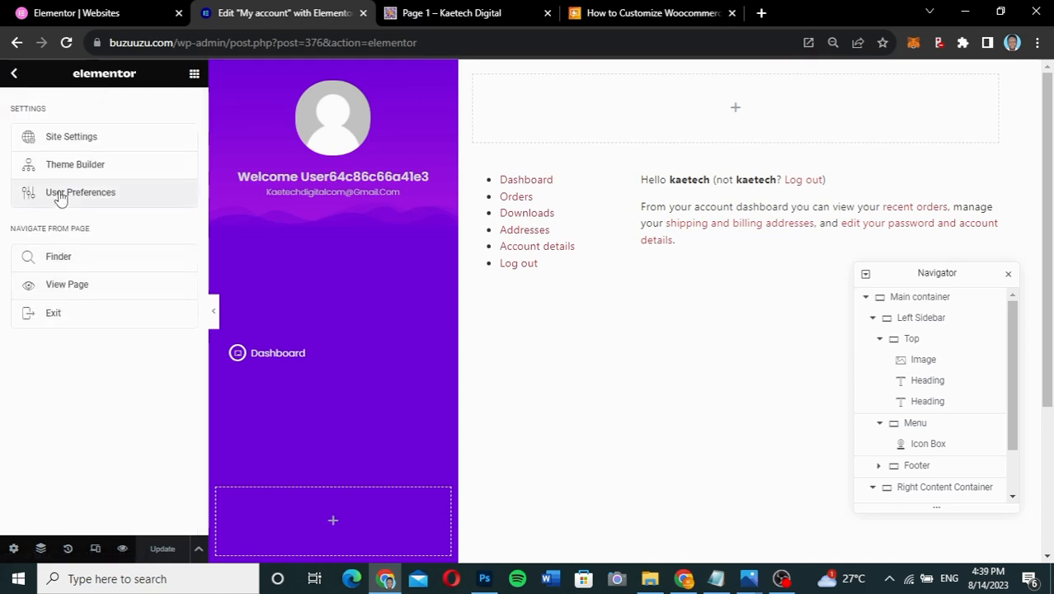
right_click(57, 290)
- Open the live My account page in a new tab and copy its Dashboard link address
left_click(99, 300)
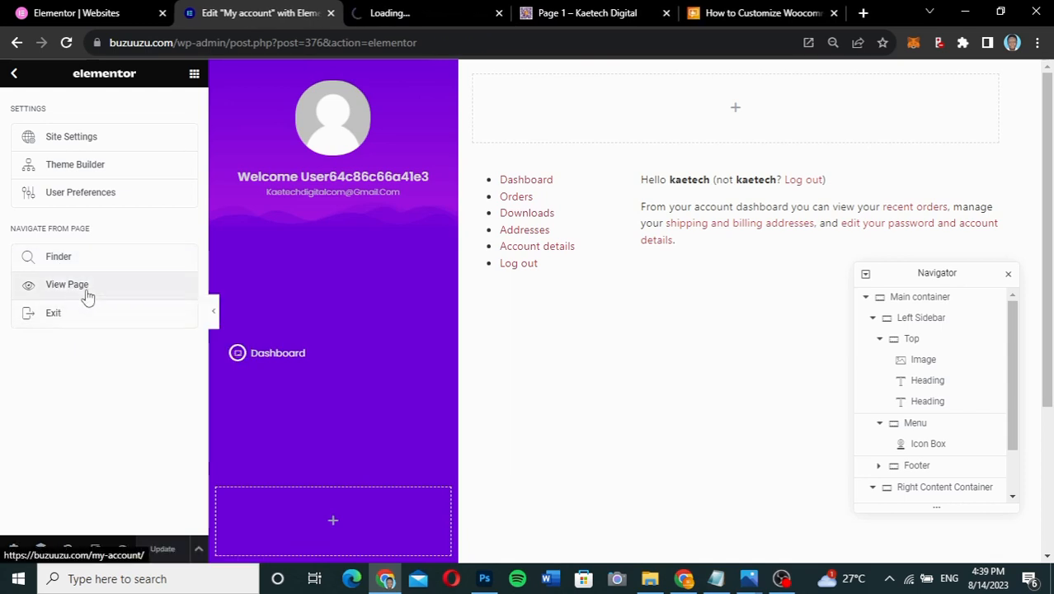
left_click(422, 17)
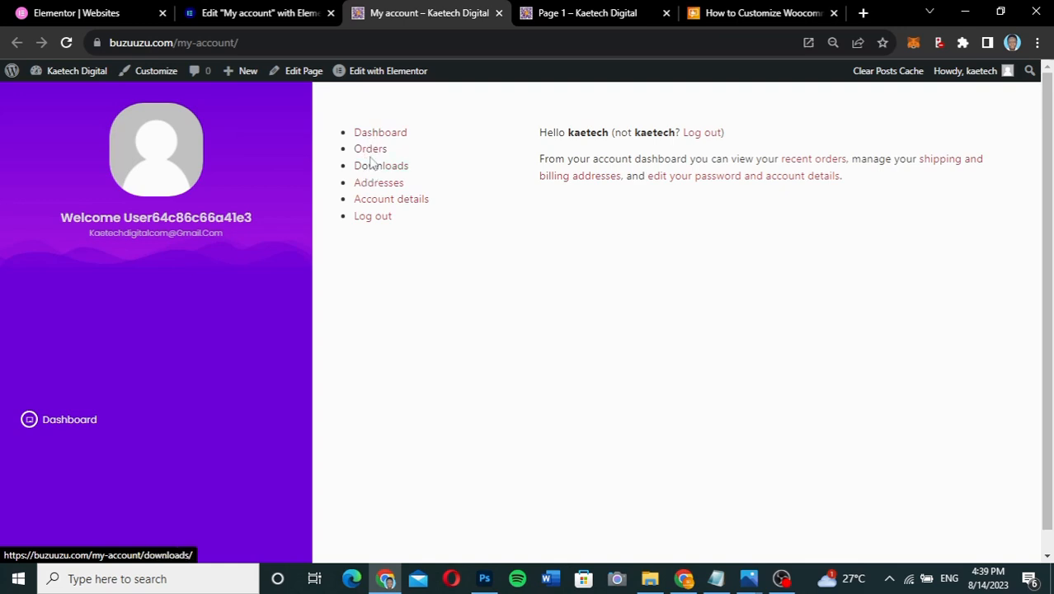
right_click(370, 135)
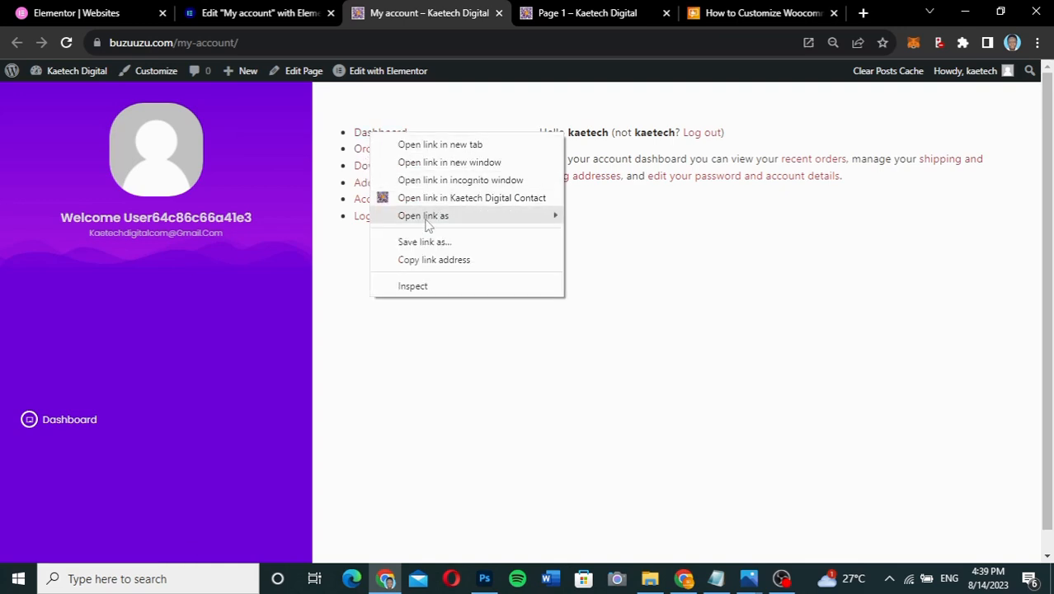
left_click(429, 260)
left_click(268, 17)
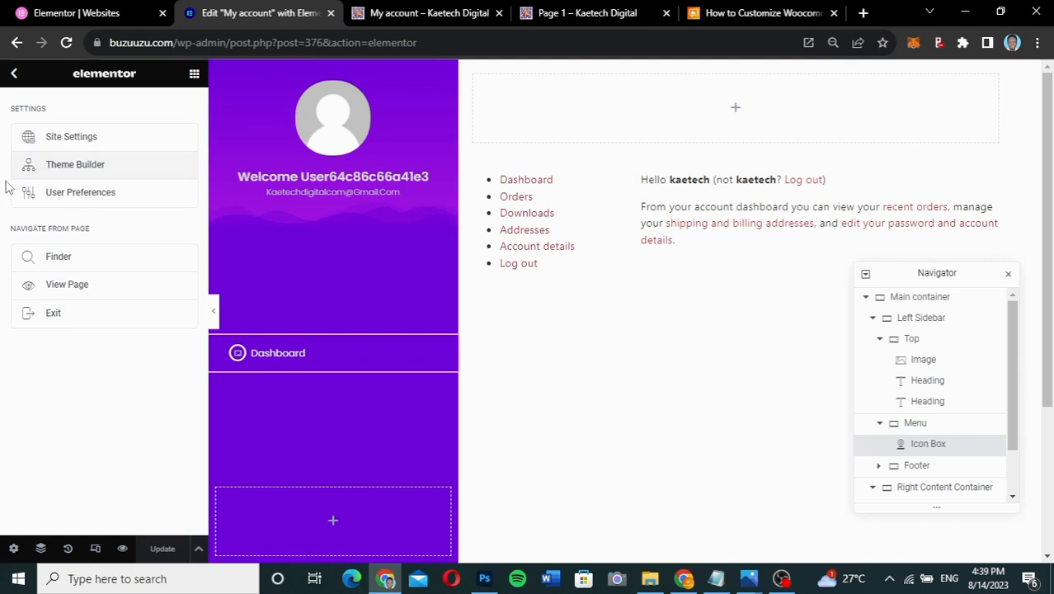
left_click(14, 73)
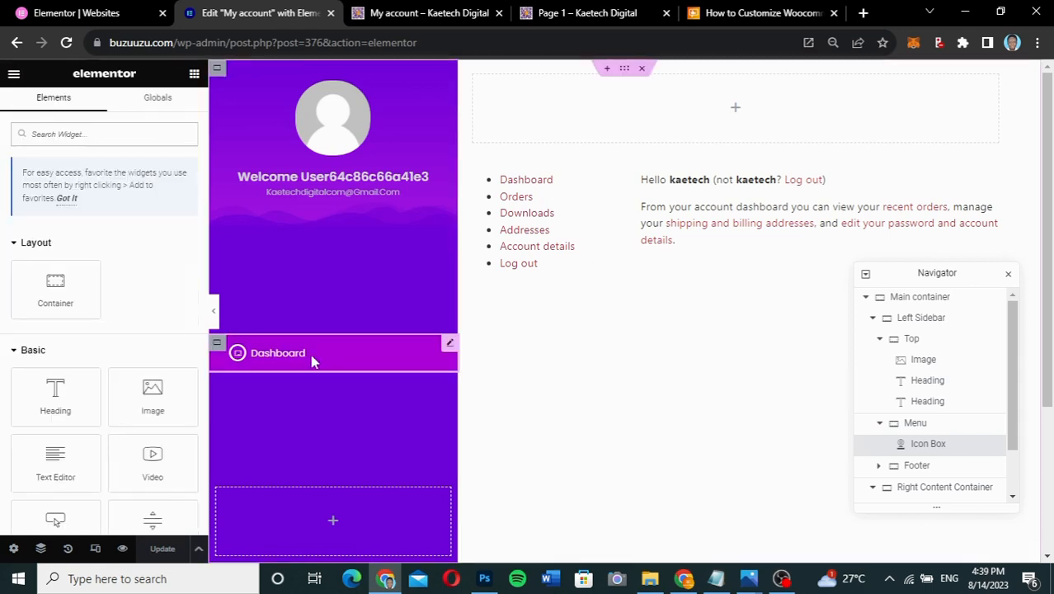
left_click(449, 344)
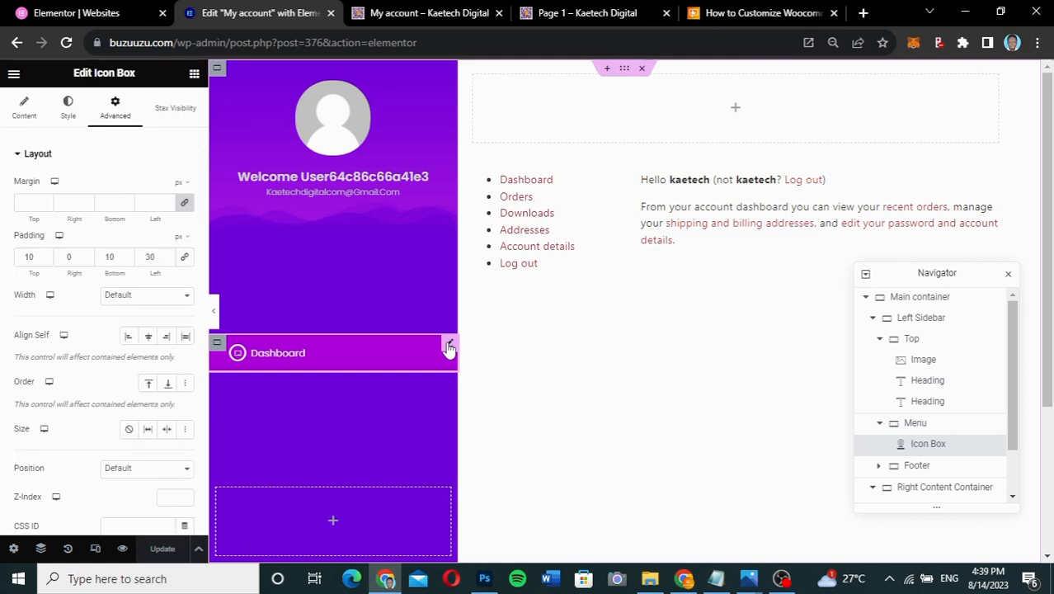
left_click(31, 115)
scroll(76, 334, "down", 1)
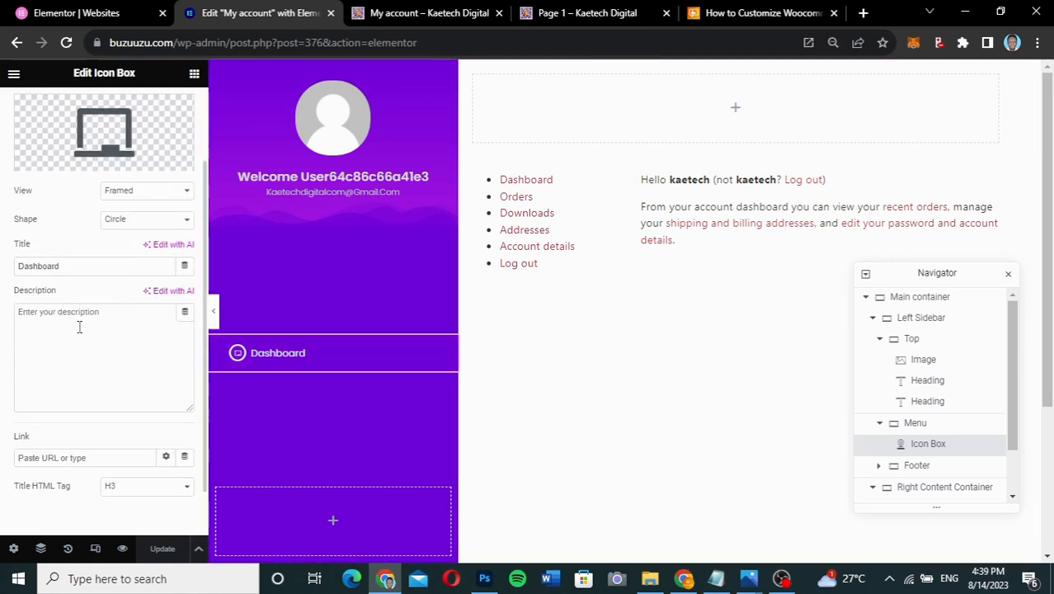
left_click(52, 446)
type("https://buzuuzu.com/my-account/")
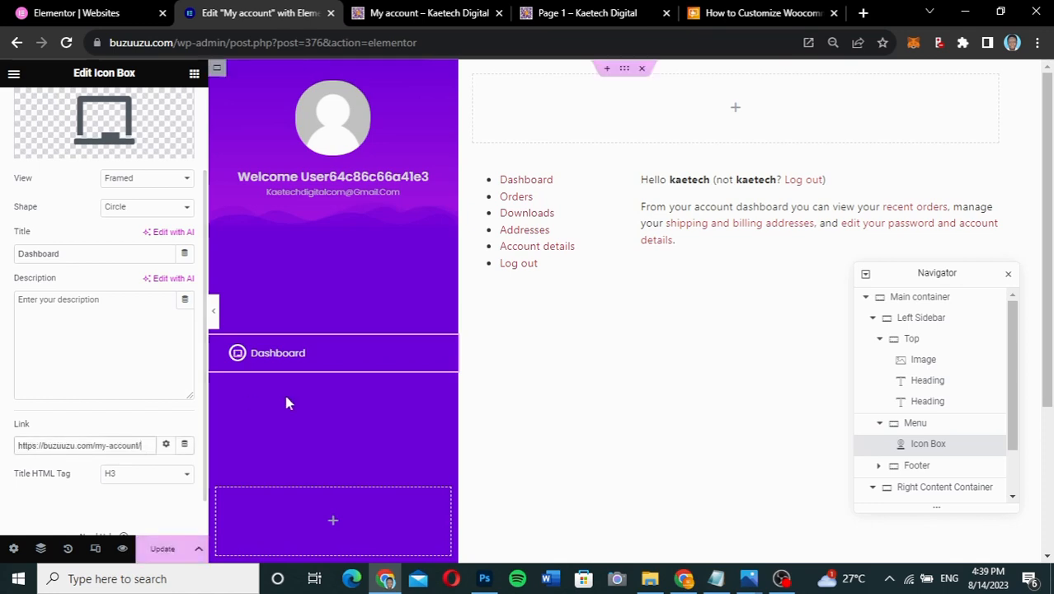
left_click(565, 15)
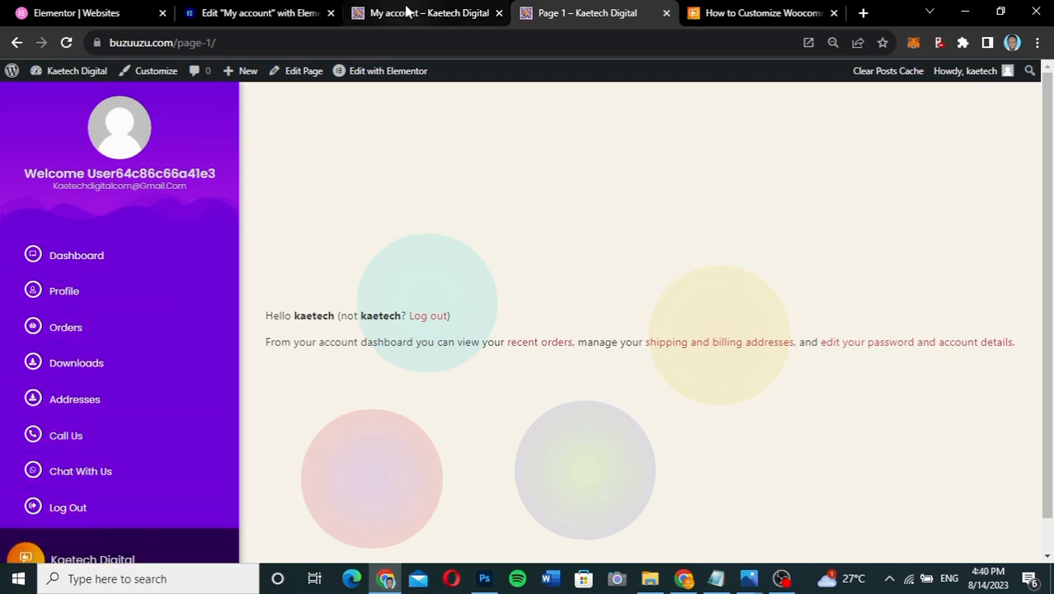
left_click(274, 14)
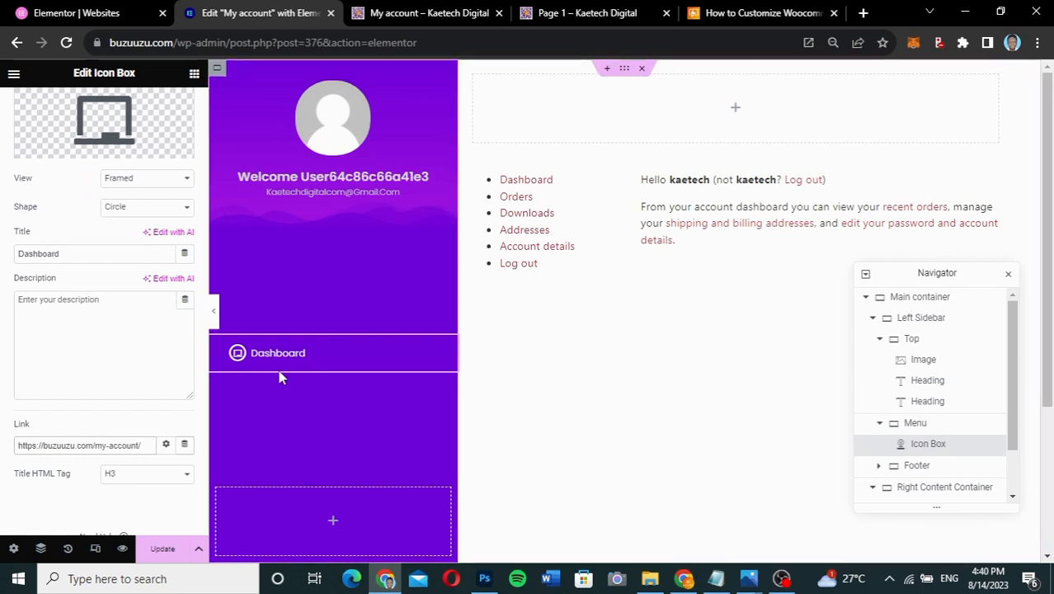
- Duplicate the Dashboard icon box seven times for eight menu entries, then glance at the reference page
right_click(450, 344)
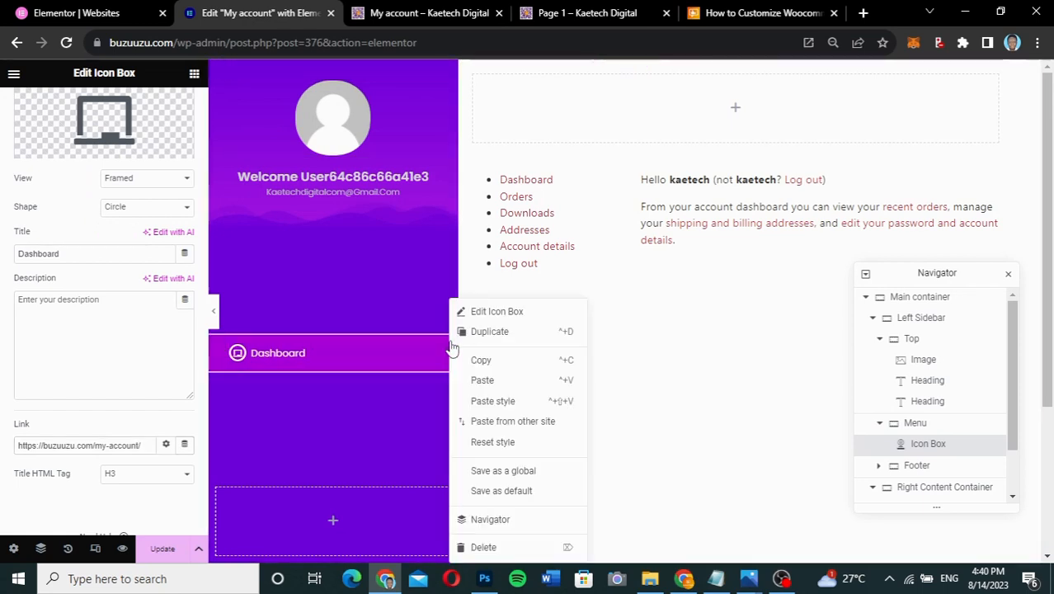
left_click(476, 332)
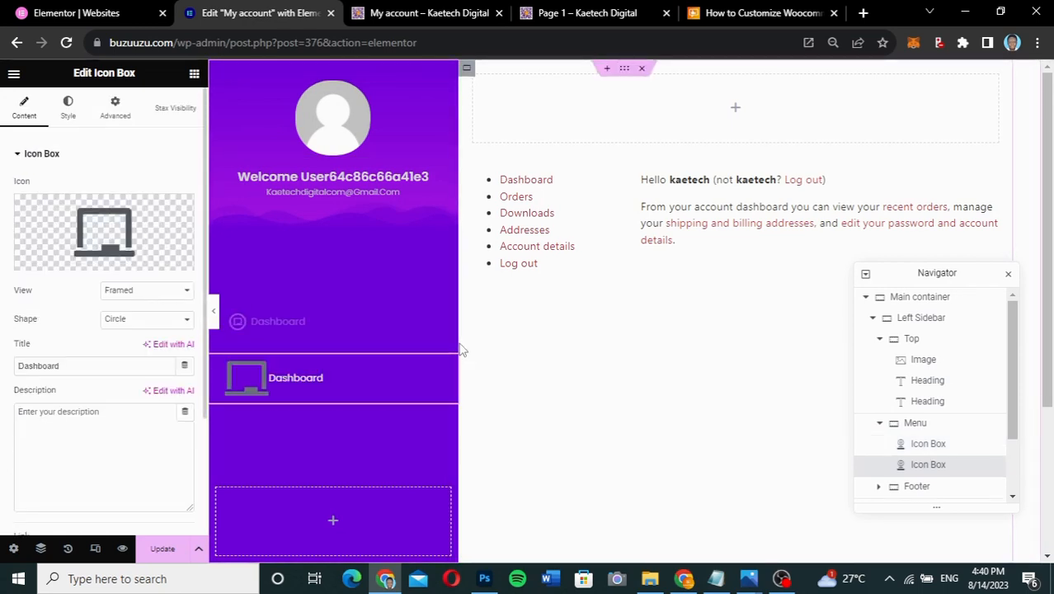
right_click(449, 372)
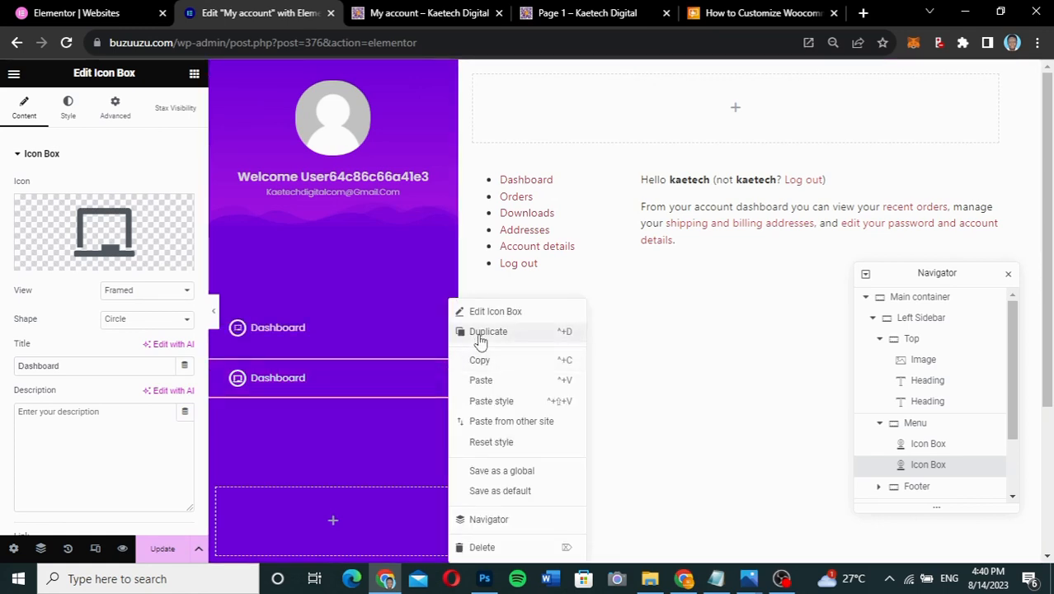
left_click(480, 340)
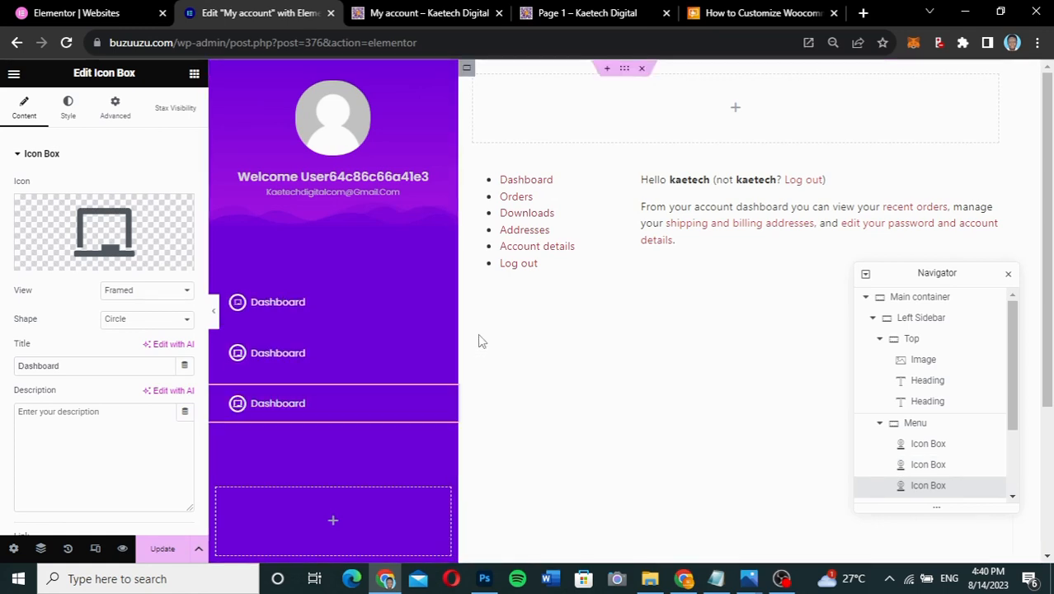
right_click(448, 398)
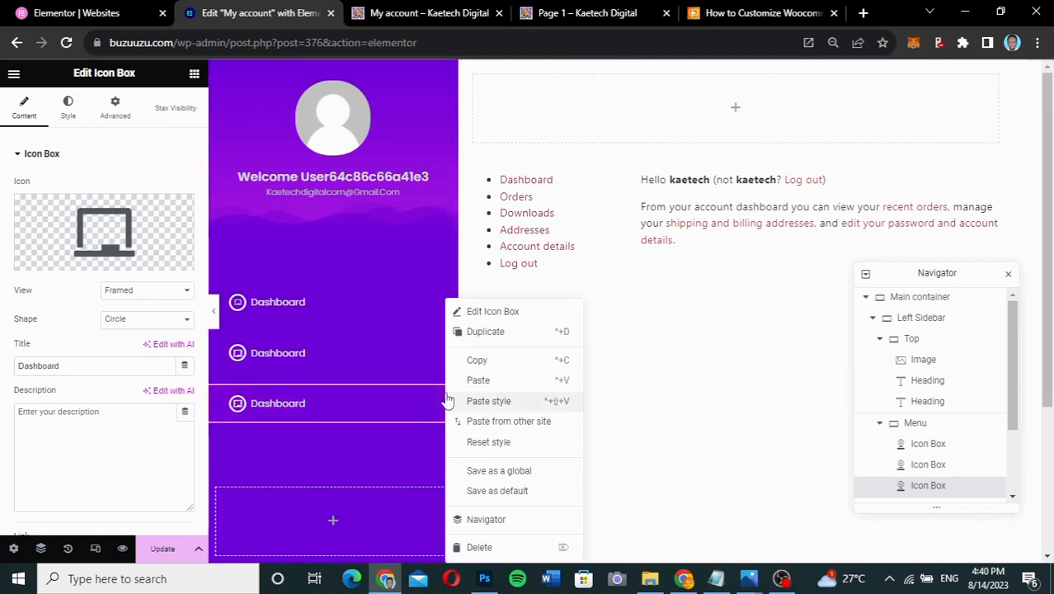
left_click(503, 333)
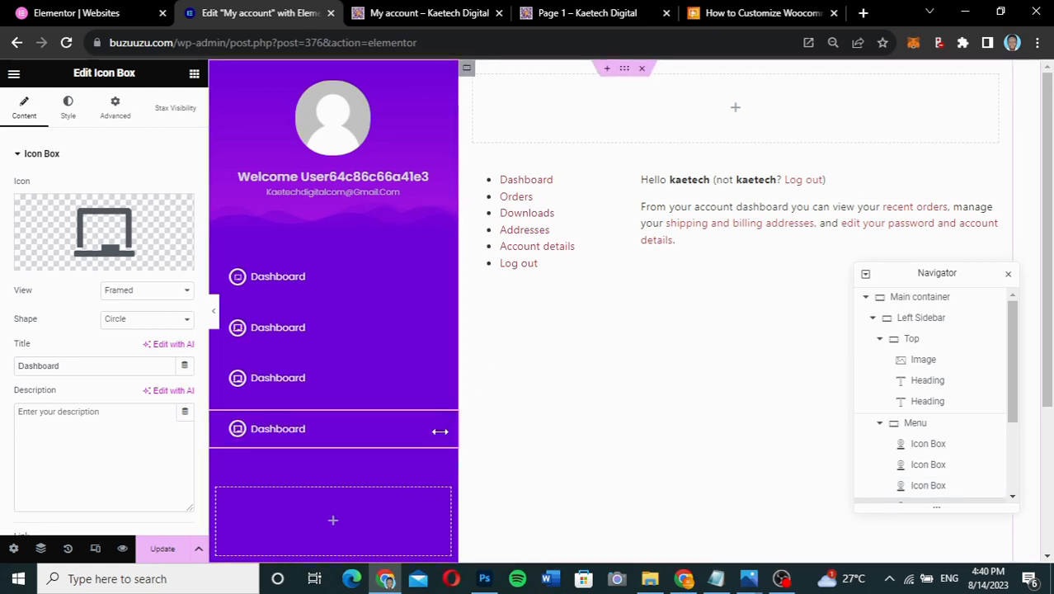
right_click(450, 424)
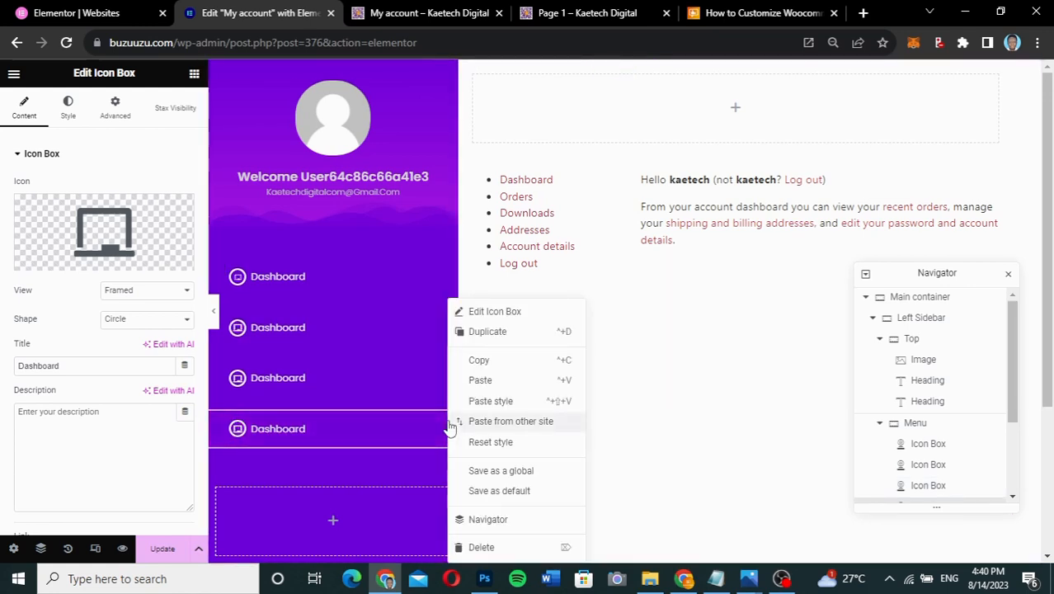
left_click(488, 331)
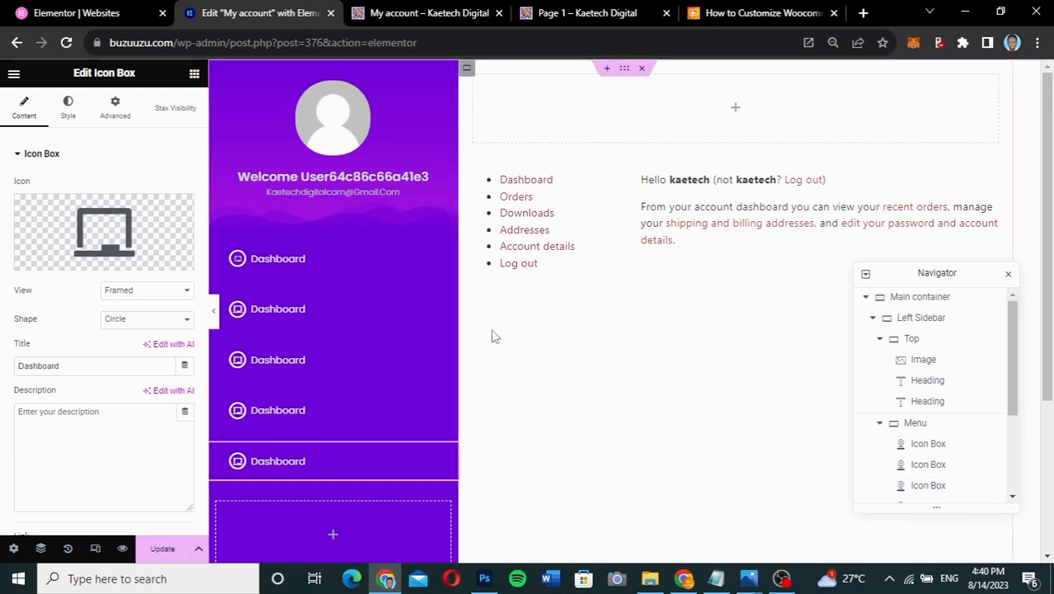
right_click(448, 459)
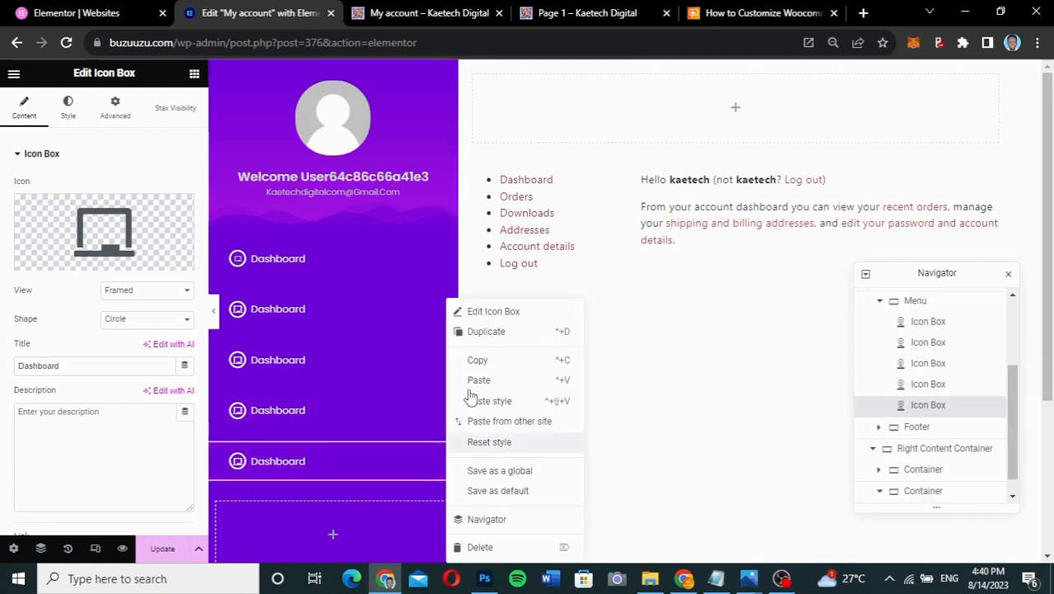
left_click(487, 332)
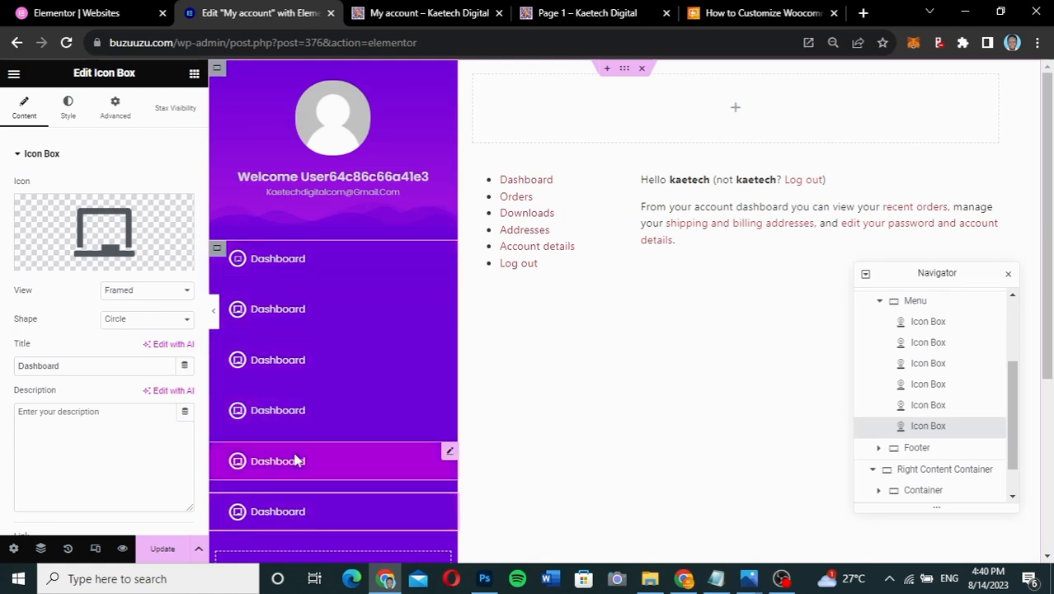
right_click(447, 502)
left_click(491, 333)
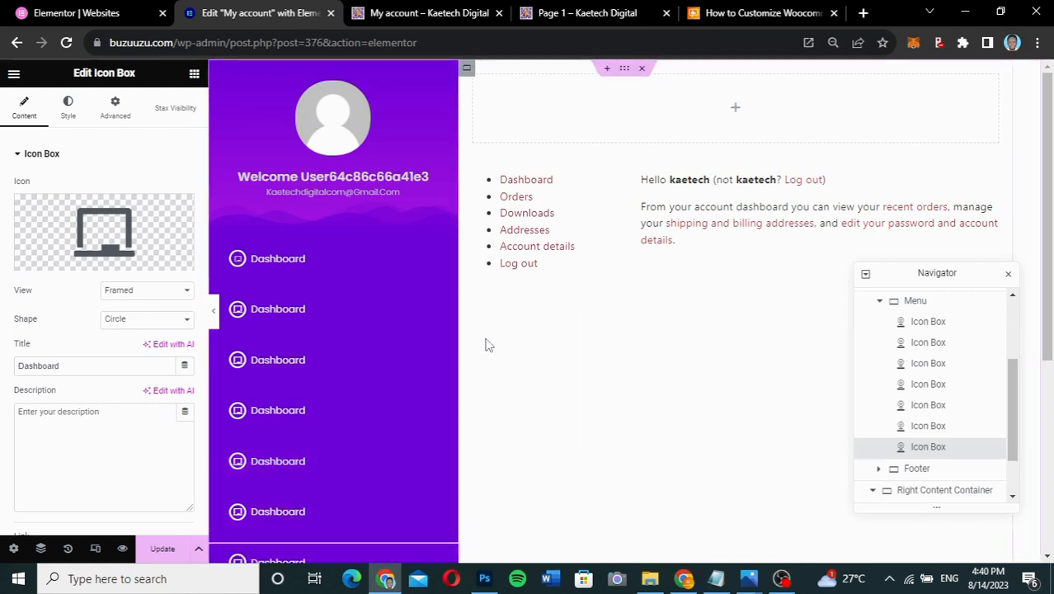
scroll(411, 454, "down", 2)
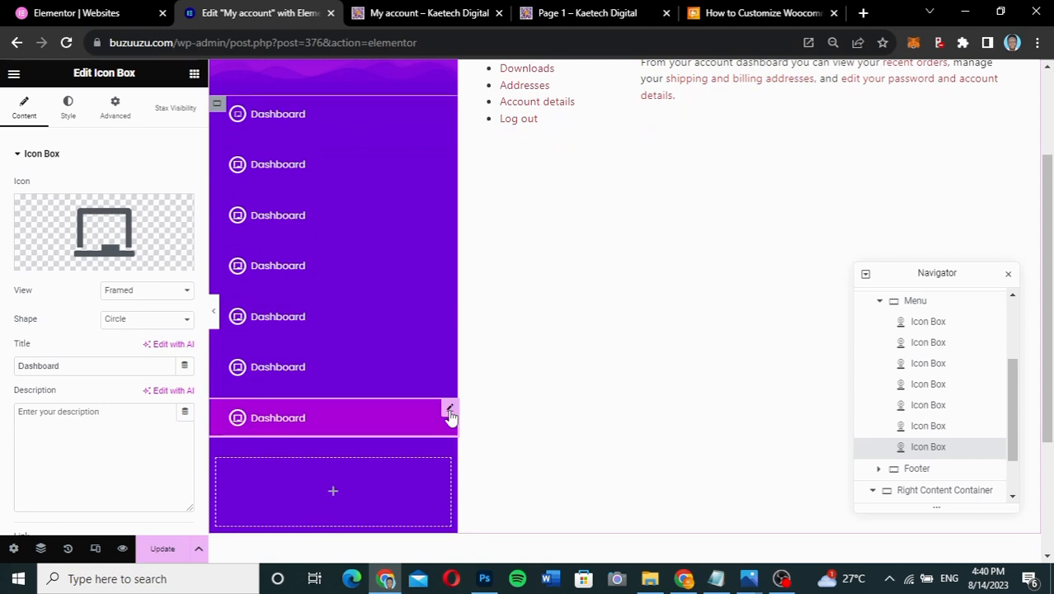
right_click(449, 414)
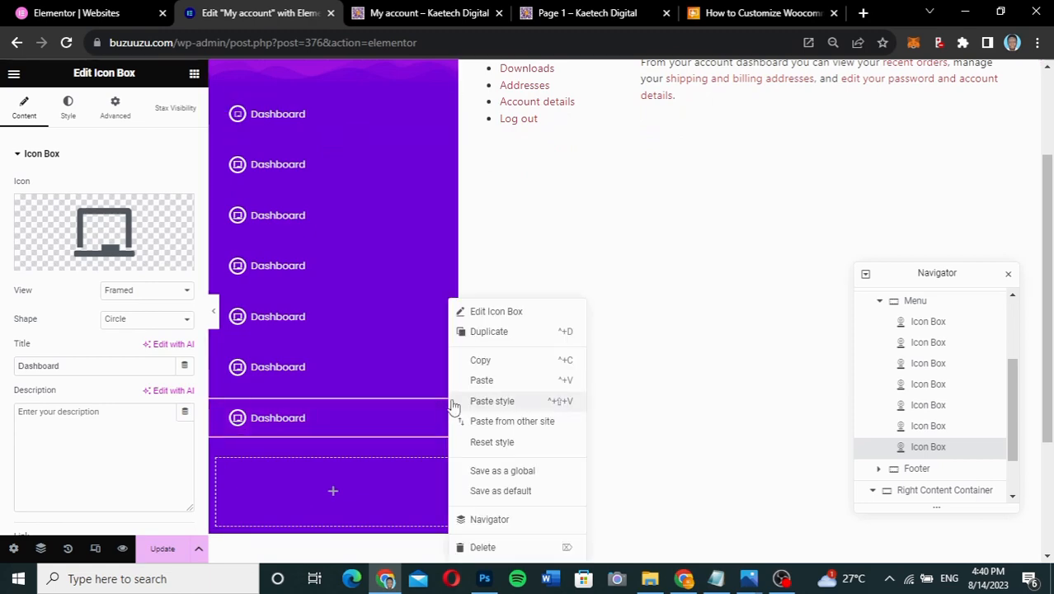
left_click(488, 333)
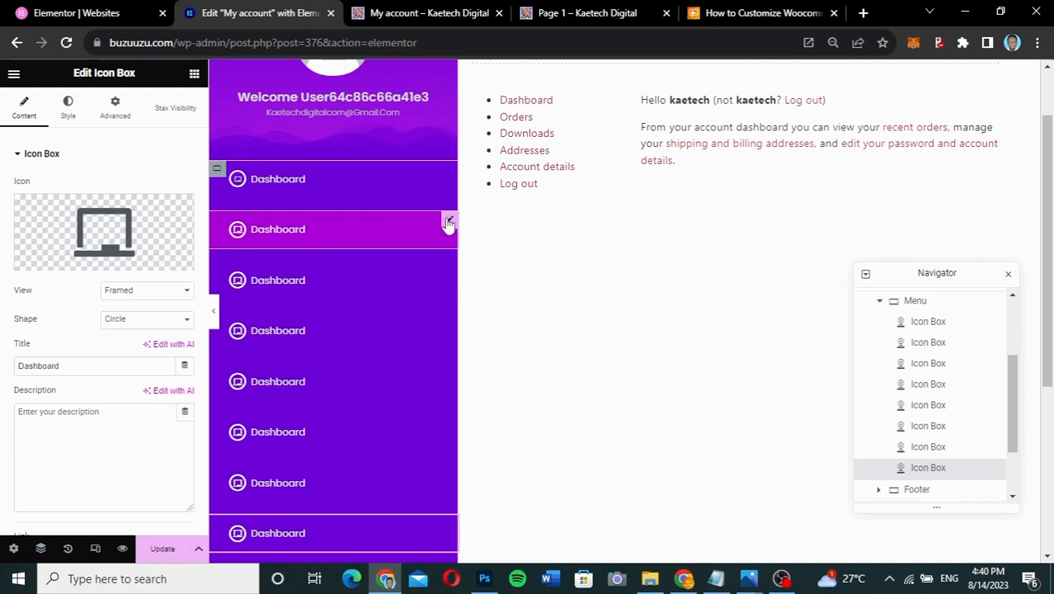
left_click(574, 15)
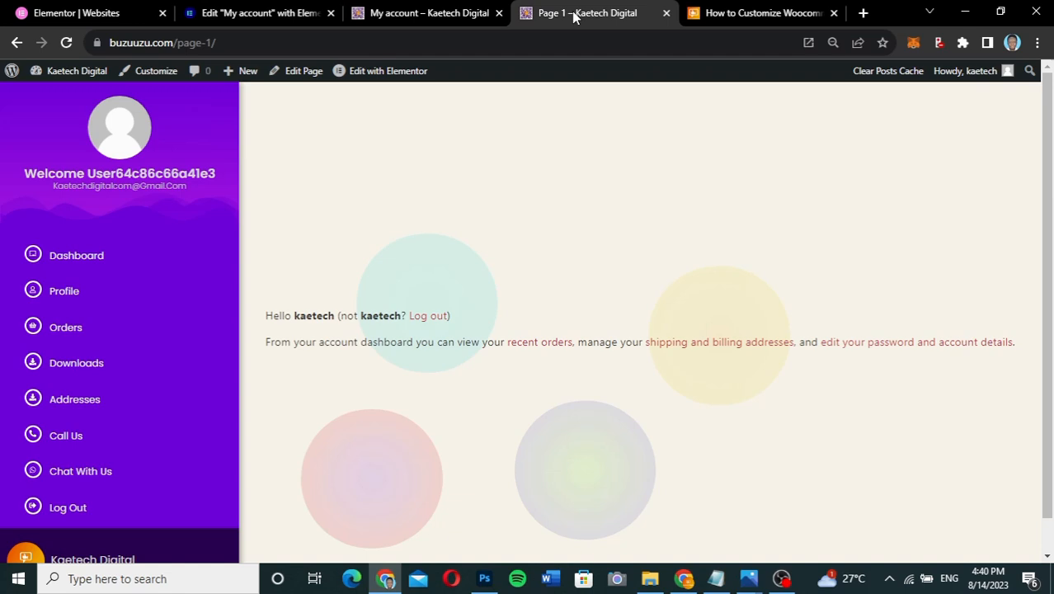
left_click(270, 17)
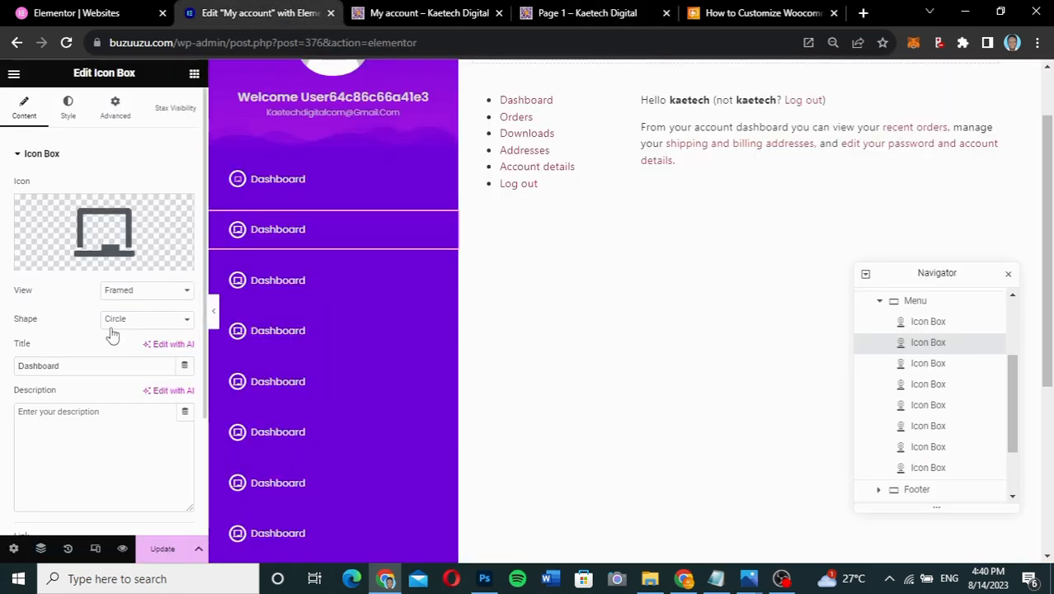
- Retitle the second menu item 'Profile' and give it the user icon from the Icon Library
left_click_drag(74, 369, 3, 371)
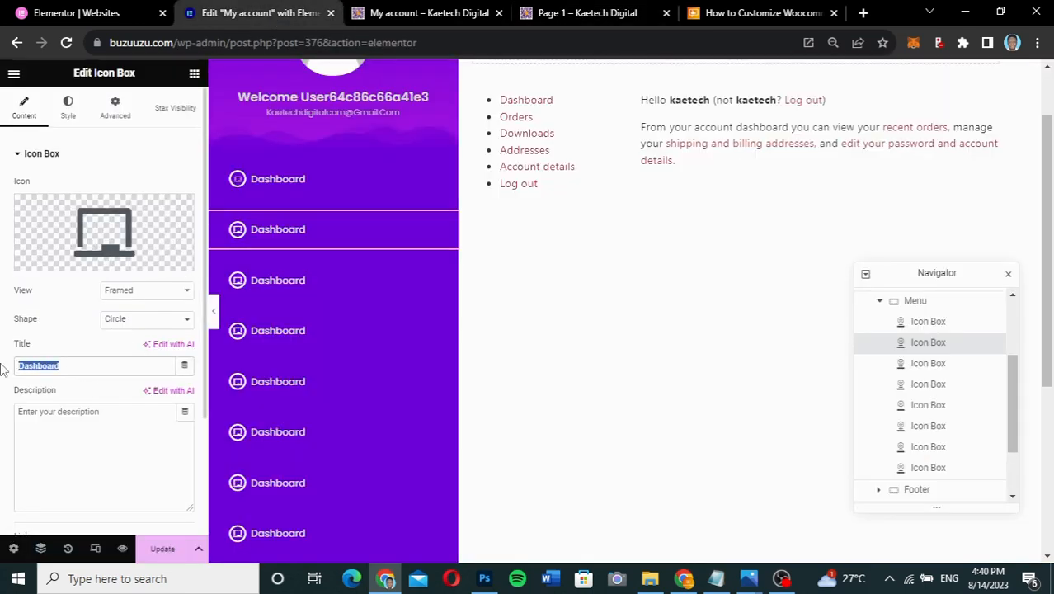
type("Profil")
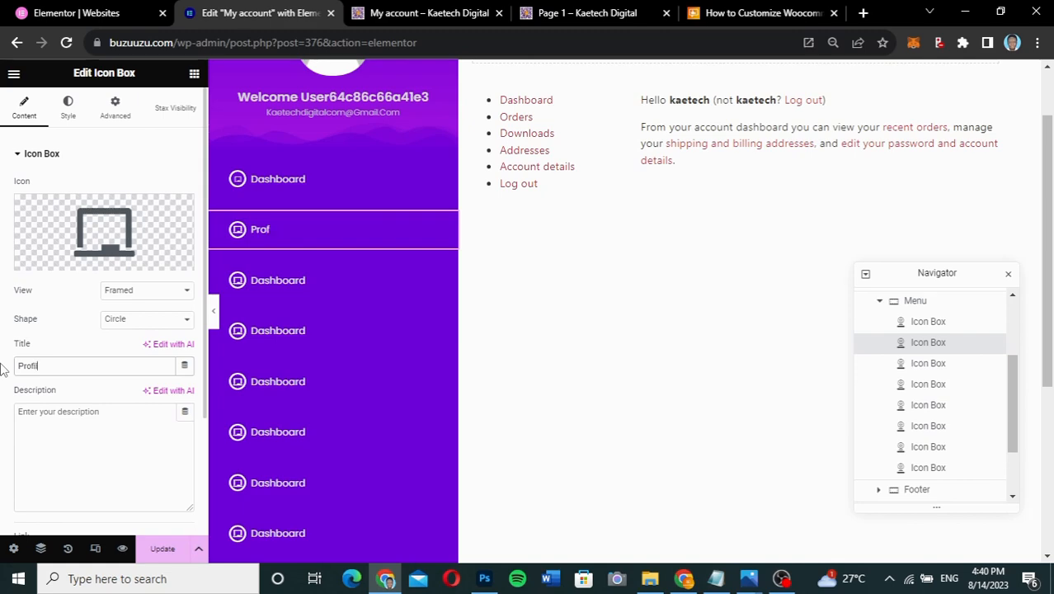
type("e")
left_click(100, 237)
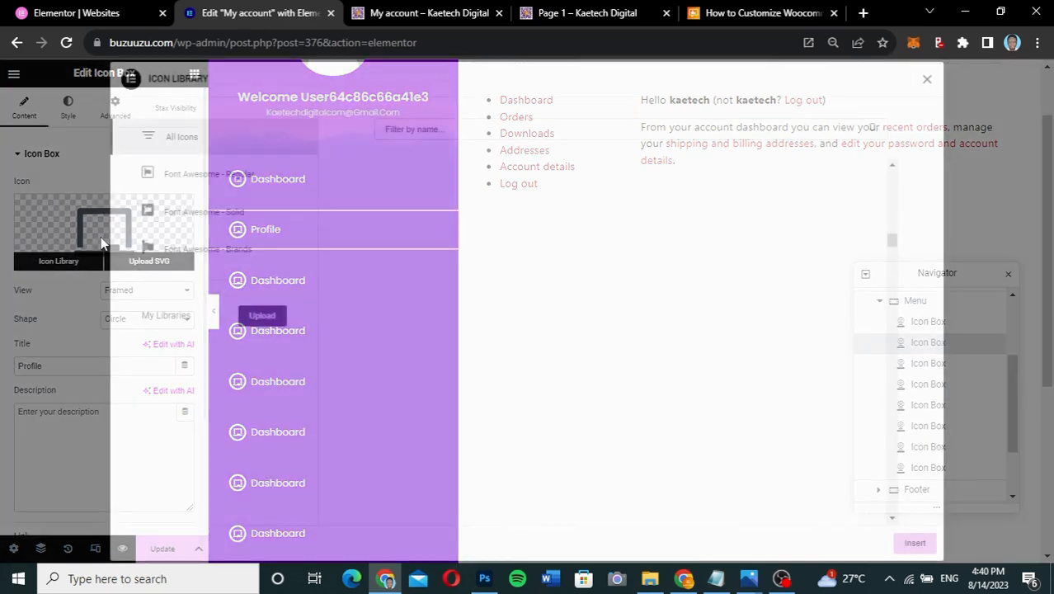
left_click(463, 129)
type("user")
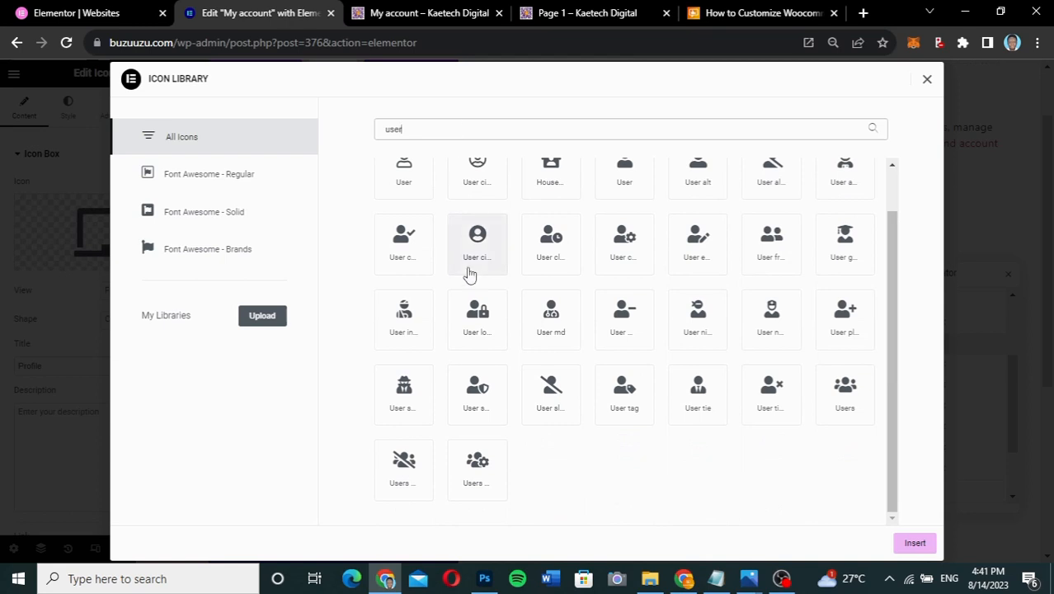
scroll(466, 273, "up", 1)
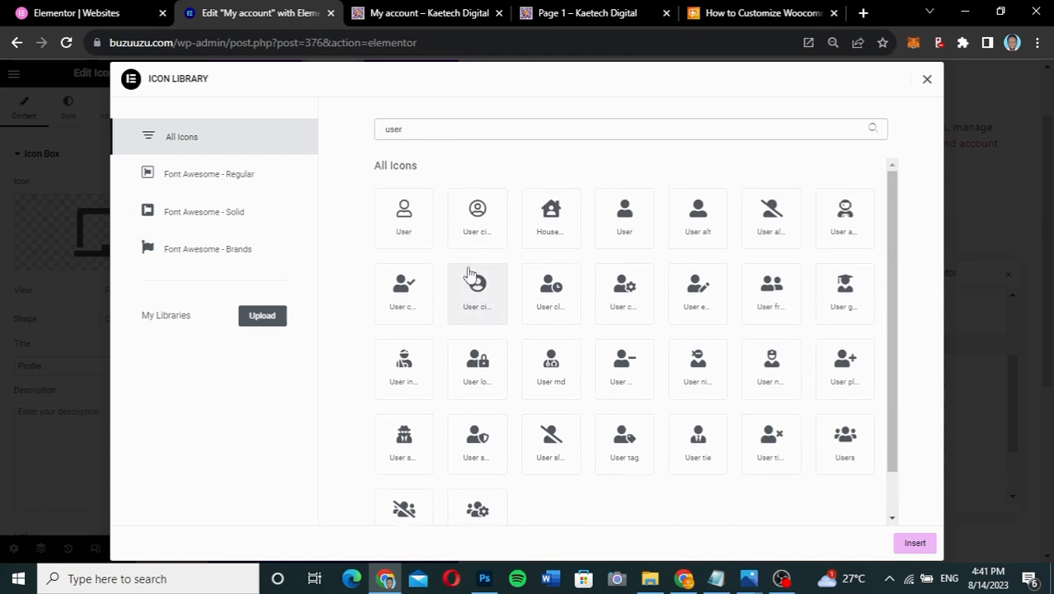
left_click(404, 221)
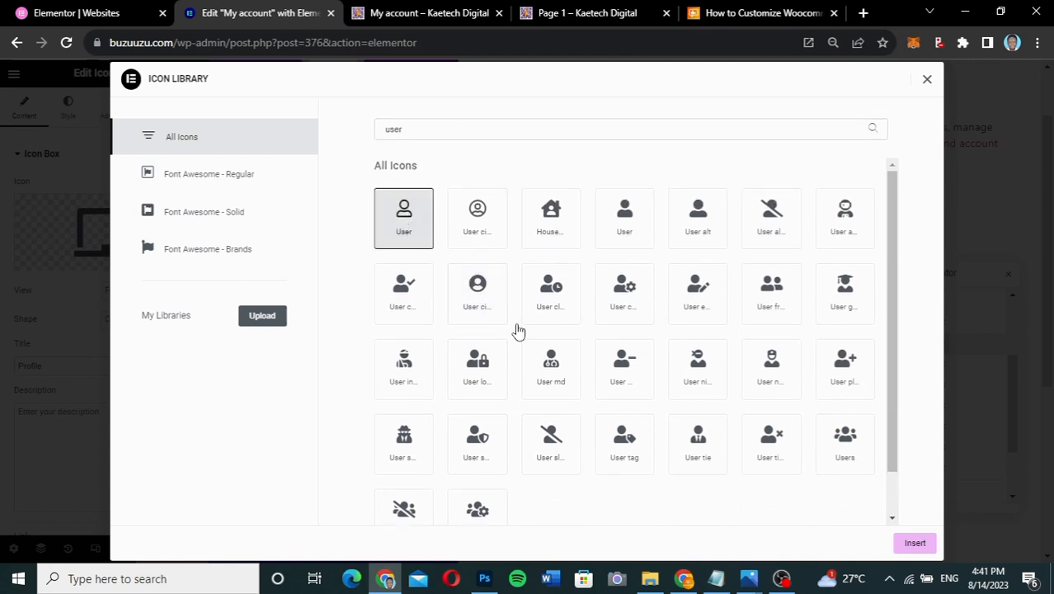
left_click(902, 541)
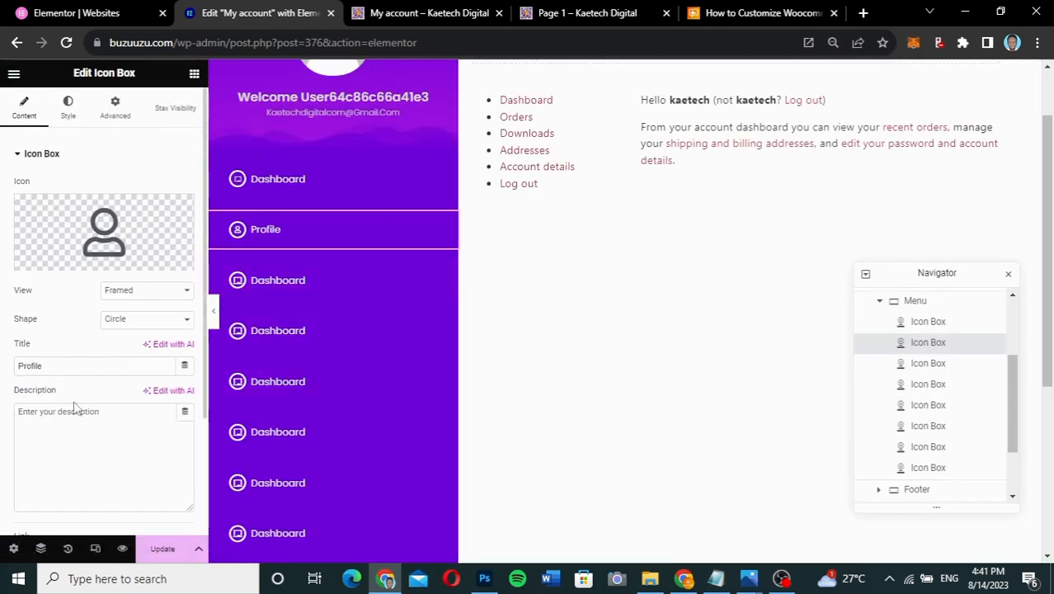
scroll(118, 436, "down", 3)
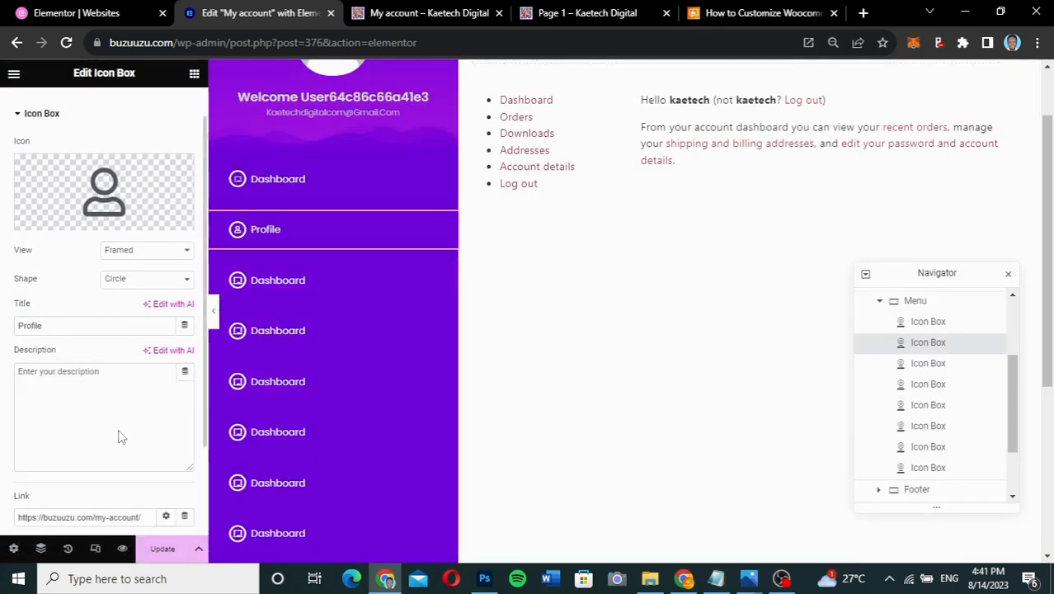
- Copy the live page's Account details link address and paste it into the Profile item's Link
left_click(579, 14)
left_click(428, 12)
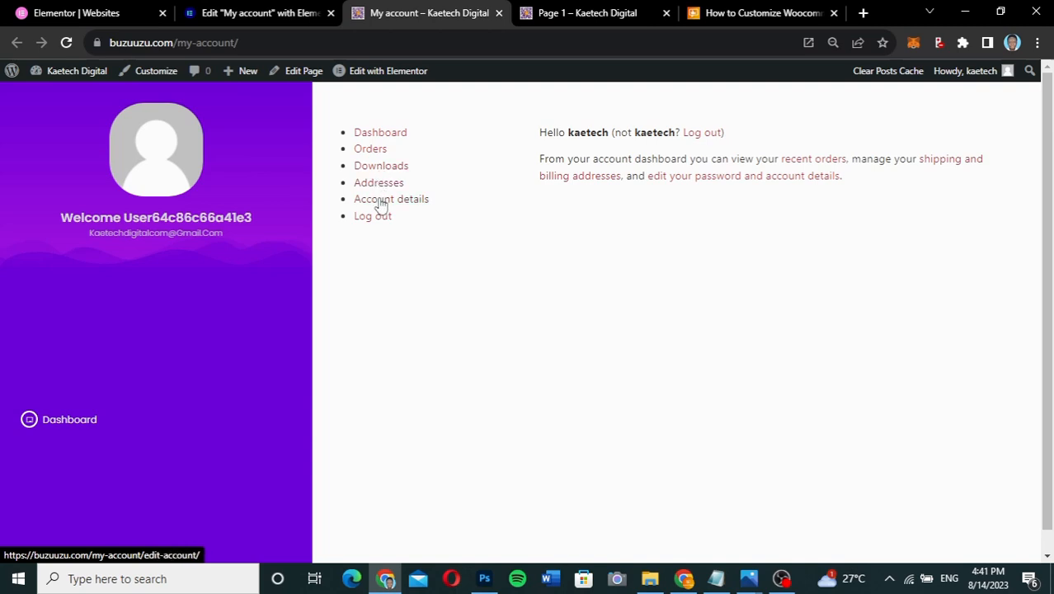
right_click(378, 201)
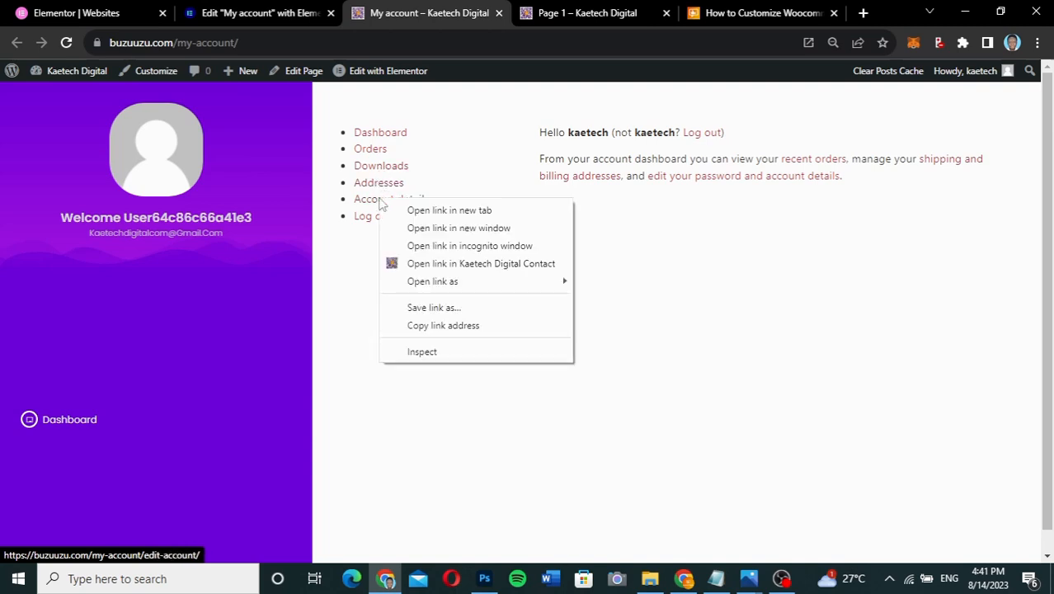
left_click(425, 327)
left_click(259, 19)
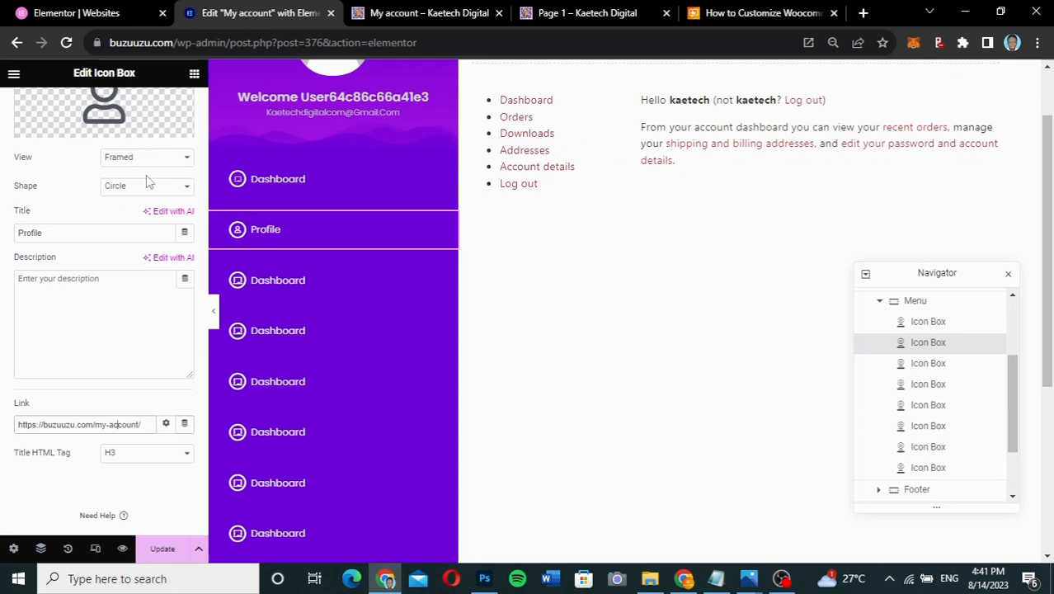
triple_click(97, 422)
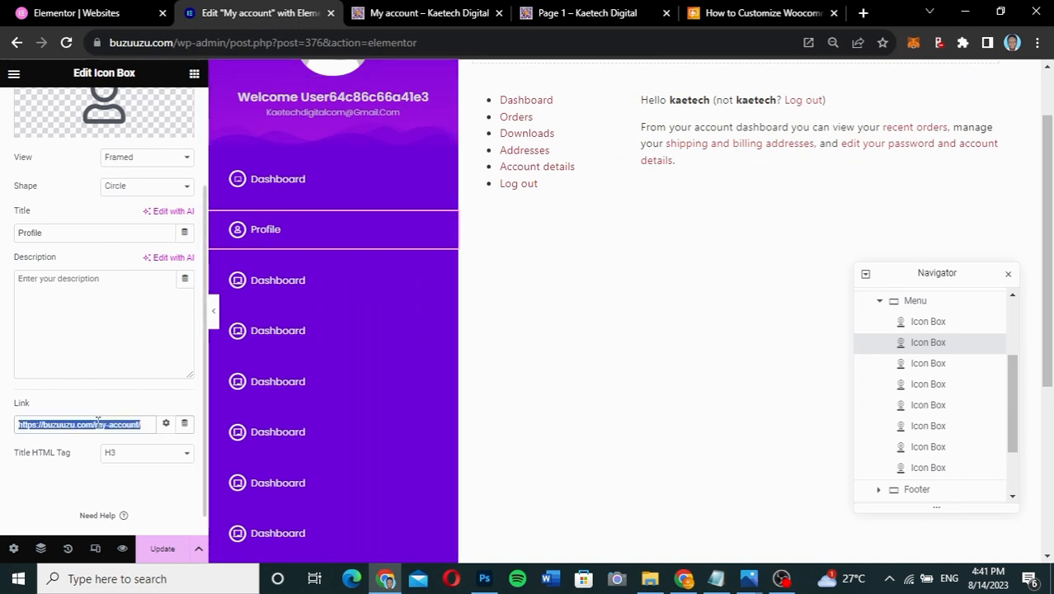
type("https://buzuuzu.com/my-account/edit-account/")
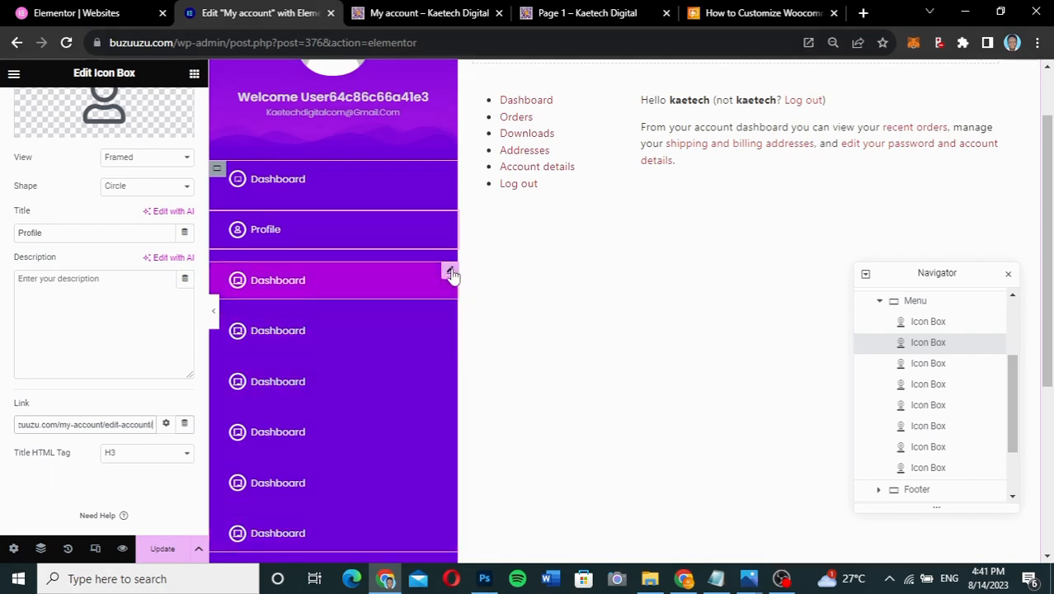
- Give the third menu item the shopping basket icon and the title Orders
left_click(450, 273)
left_click(439, 16)
left_click(540, 15)
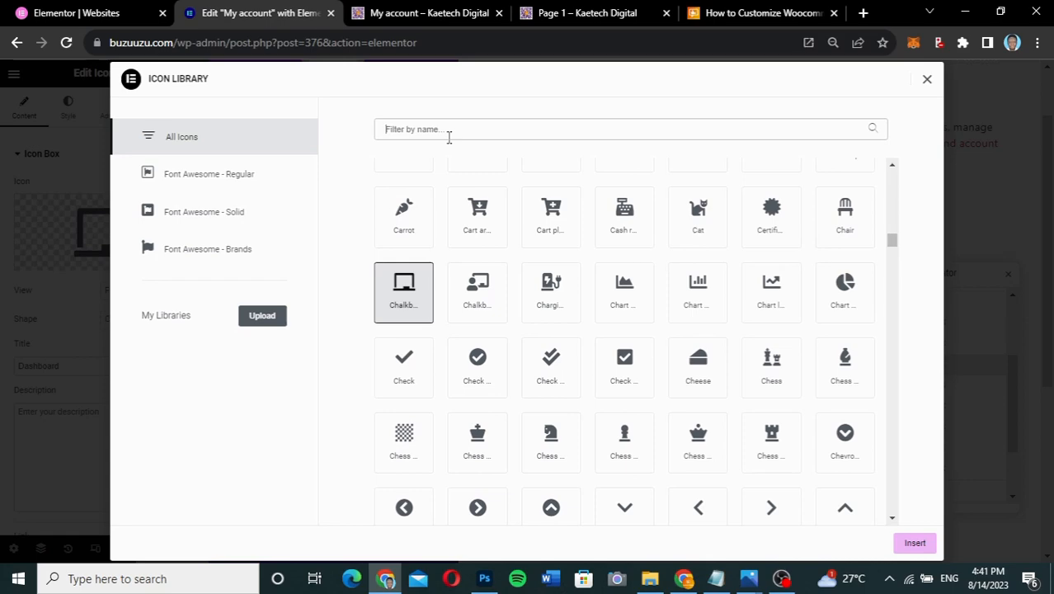
left_click(448, 132)
type("bas")
left_click(631, 218)
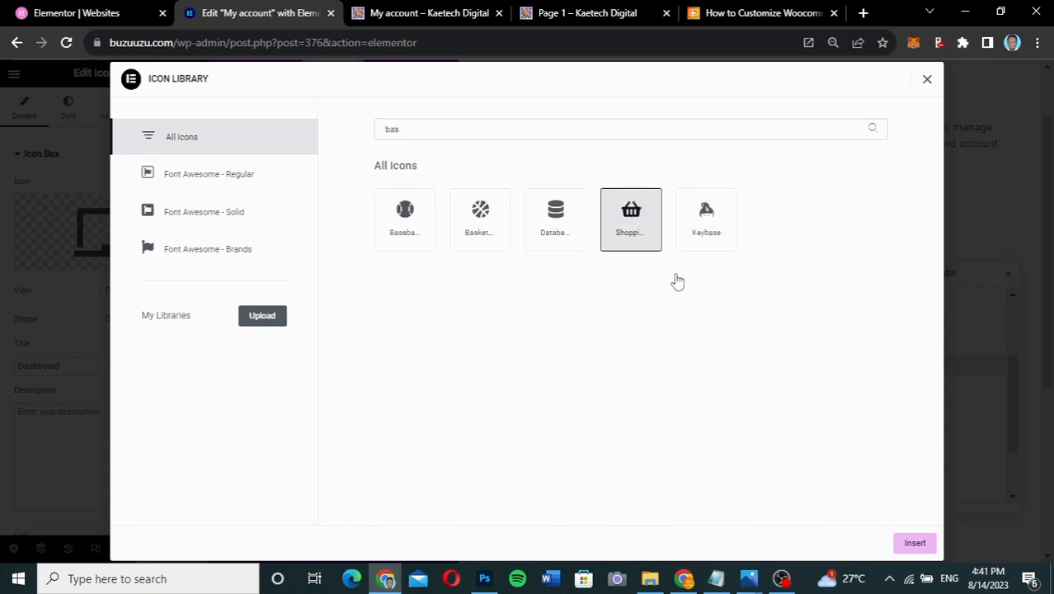
left_click(914, 542)
double_click(38, 365)
type("Orders")
- Set the Orders item's link to the copied my-account/orders URL and update the page
scroll(128, 399, "down", 3)
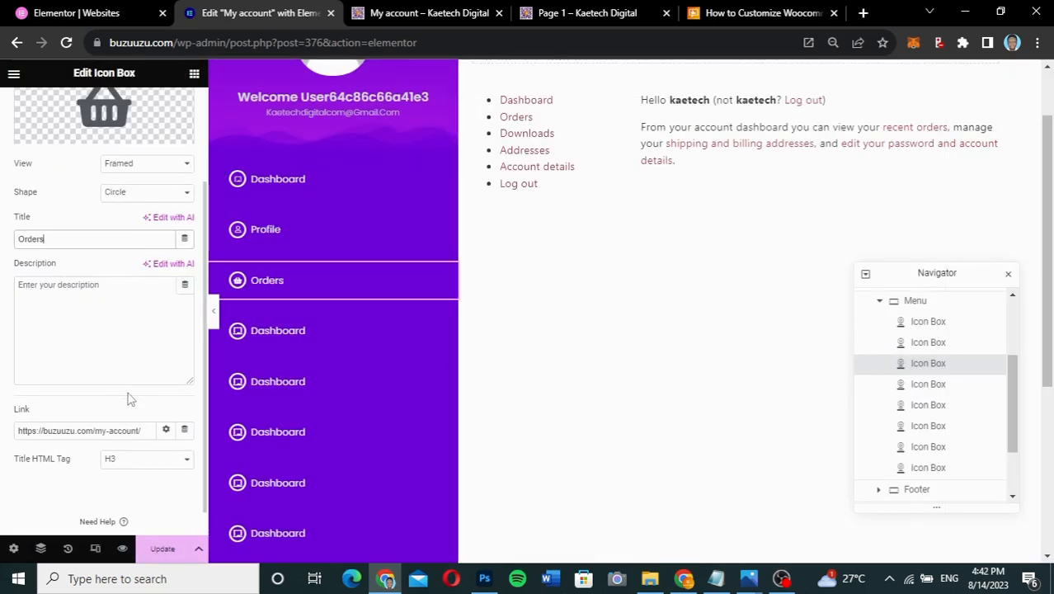
key("ctrl+Tab")
right_click(378, 143)
left_click(418, 275)
key("ctrl+shift+Tab")
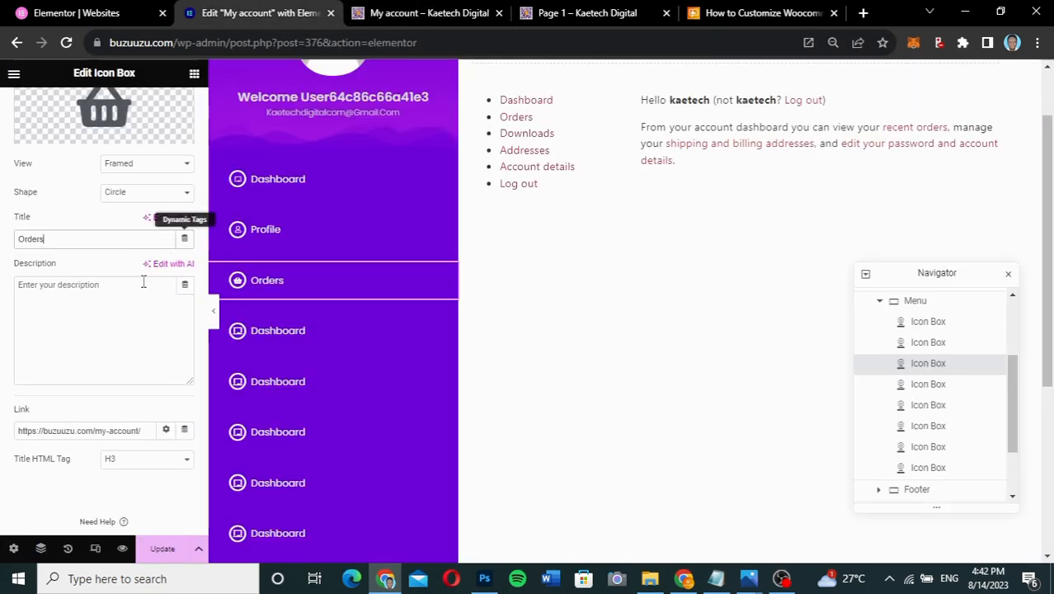
triple_click(78, 430)
key("ctrl+v")
left_click(163, 548)
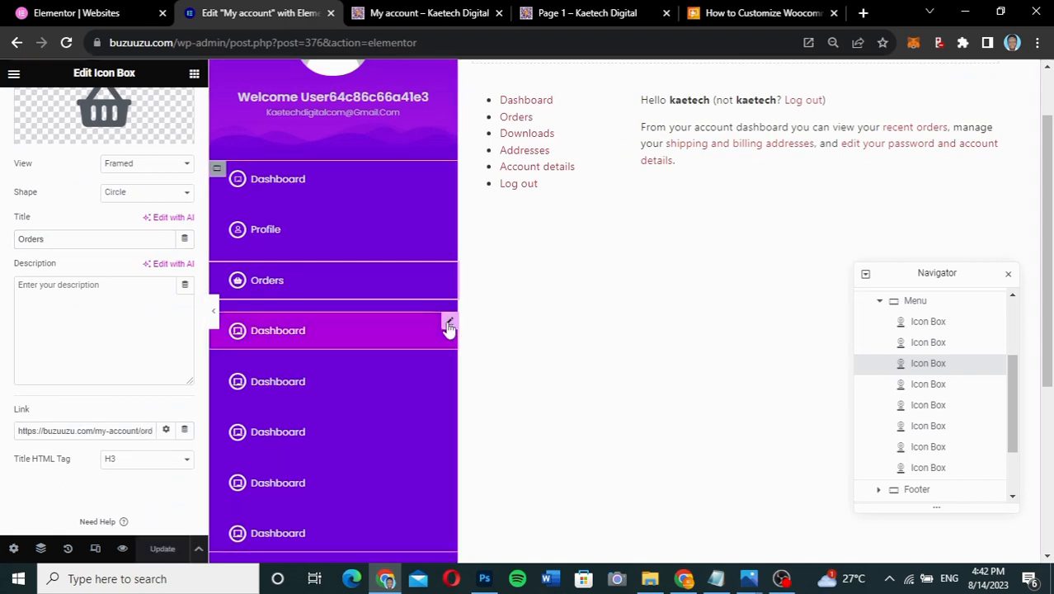
- Retitle the fourth menu item to Downloads
left_click(448, 324)
left_click(430, 13)
left_click(564, 15)
left_click(247, 15)
left_click_drag(59, 365, 4, 365)
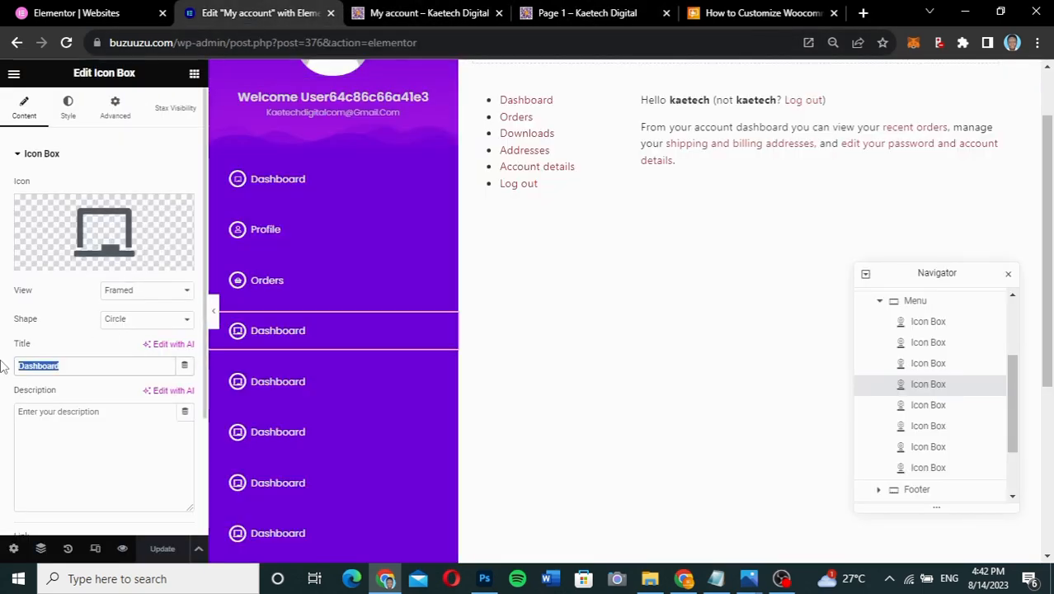
type("Downloads")
- Give the Downloads item the Download icon, found by searching 'download'
left_click(82, 254)
left_click(552, 133)
type("file")
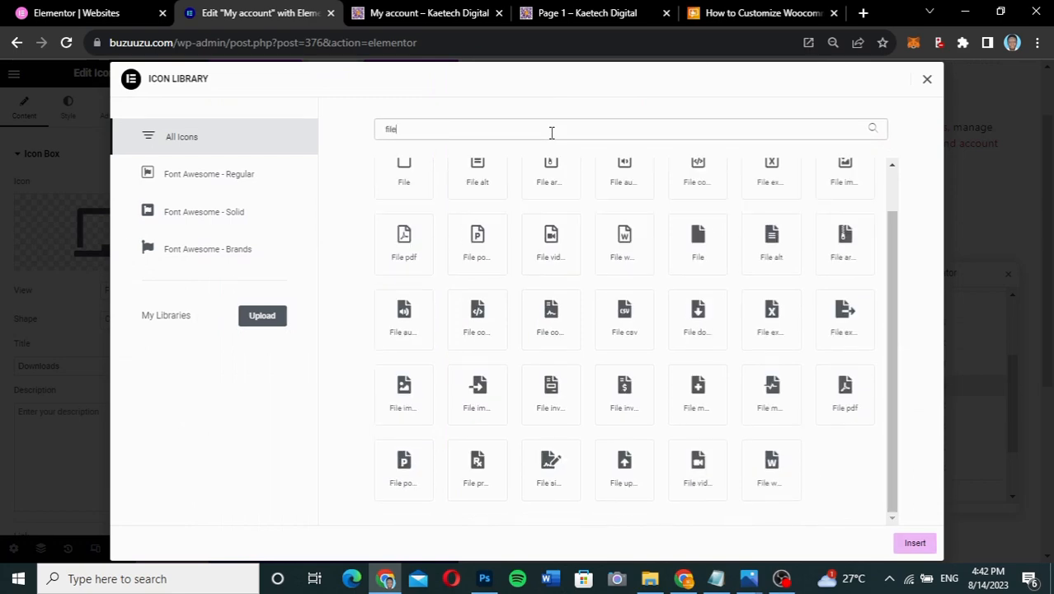
key("BackSpace")
key("BackSpace")
key("BackSpace")
key("BackSpace")
type("download")
left_click(480, 218)
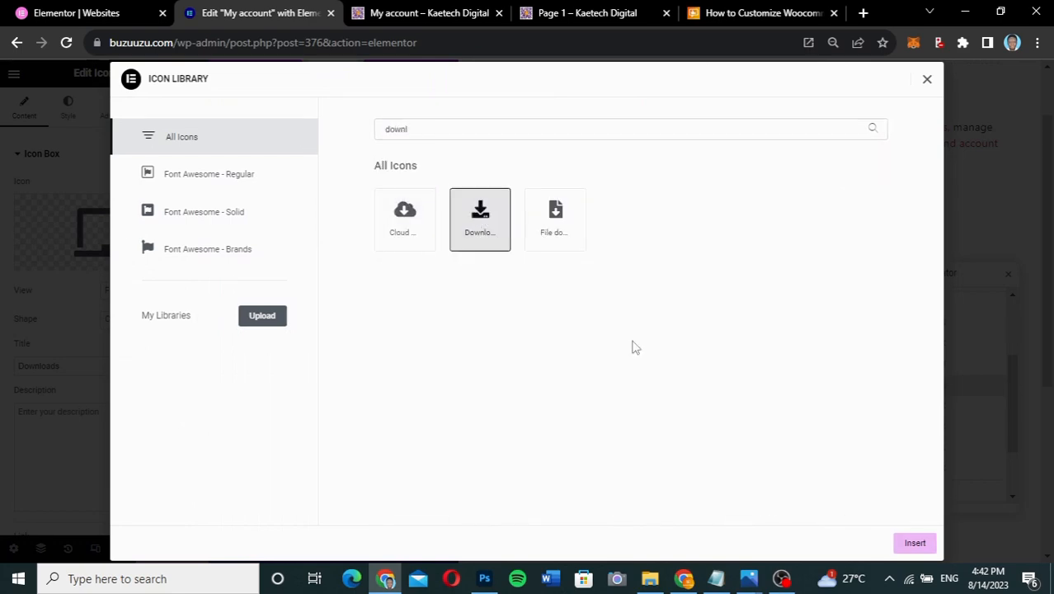
left_click(914, 543)
scroll(100, 438, "down", 2)
- Set the Downloads item's link to the copied Downloads page URL
left_click(431, 12)
right_click(373, 168)
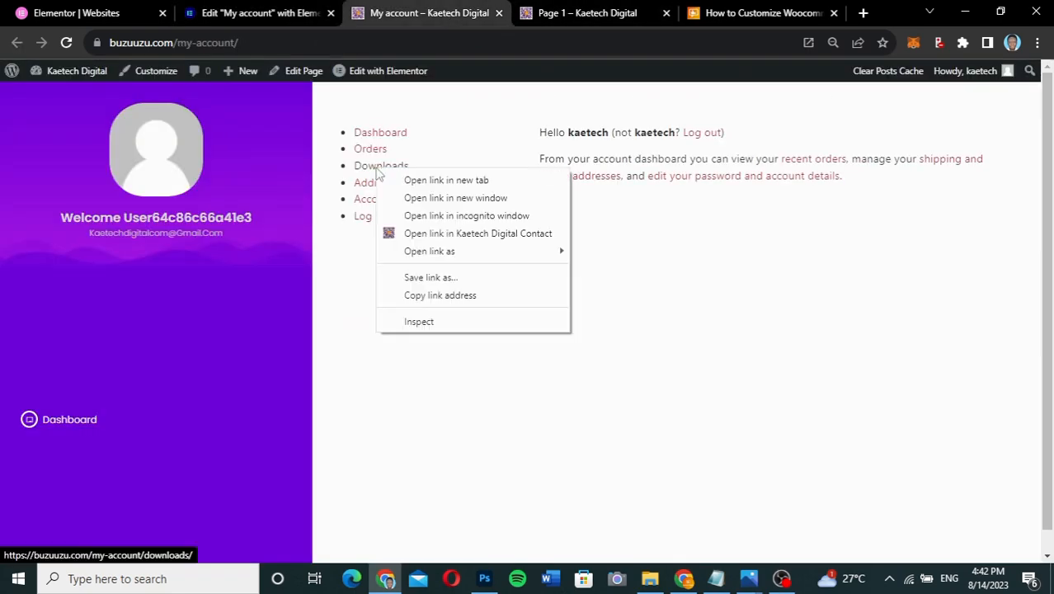
left_click(437, 295)
left_click(264, 14)
left_click_drag(148, 402, 2, 384)
key("ctrl+v")
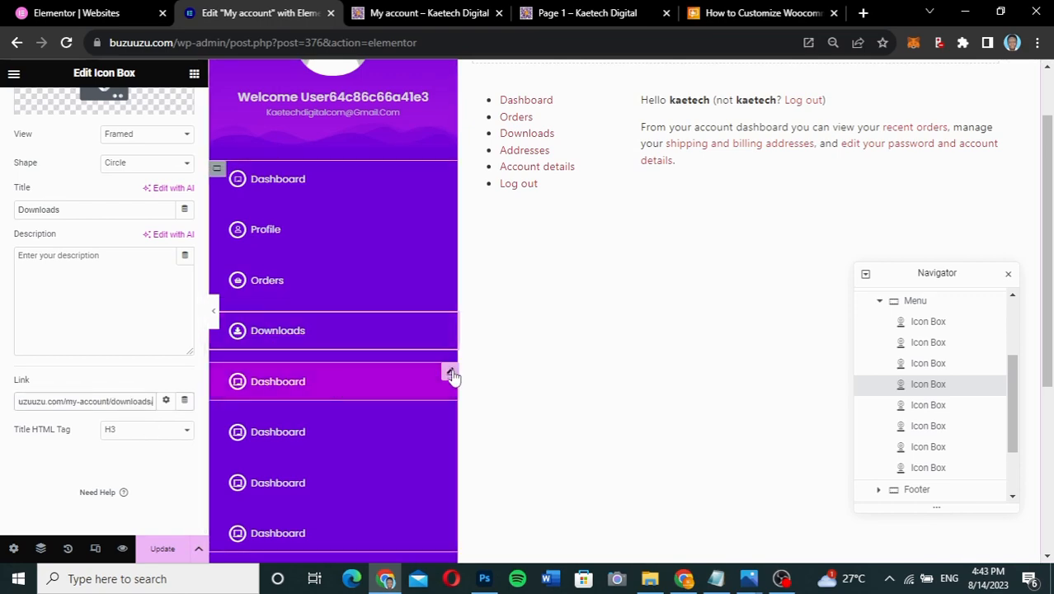
- Make the fifth menu item Addresses with an address-card icon
left_click(452, 371)
left_click(547, 17)
left_click(263, 13)
left_click_drag(83, 365, 3, 368)
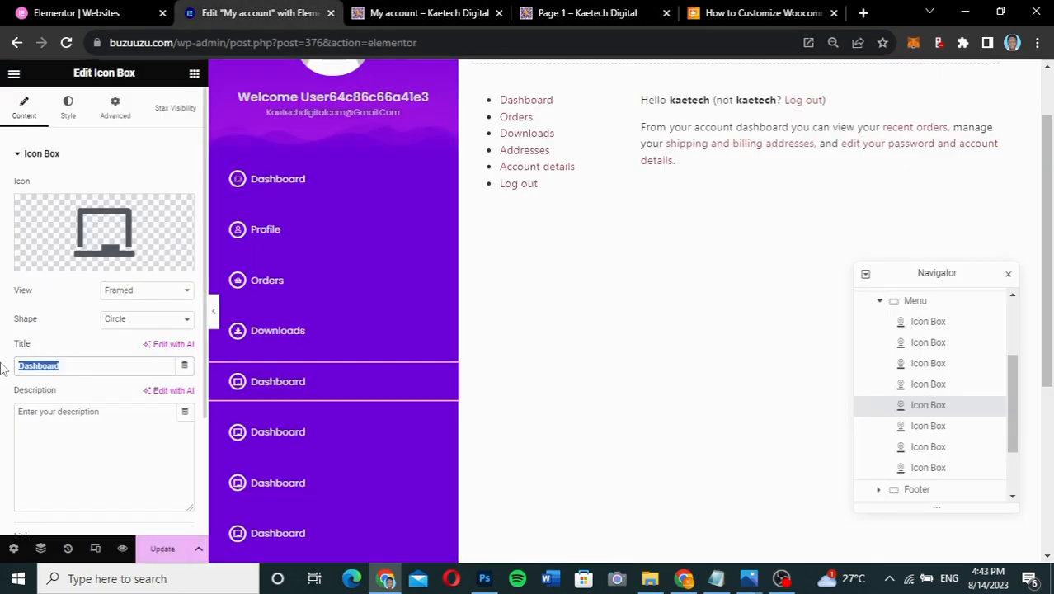
type("Addresses")
left_click(552, 22)
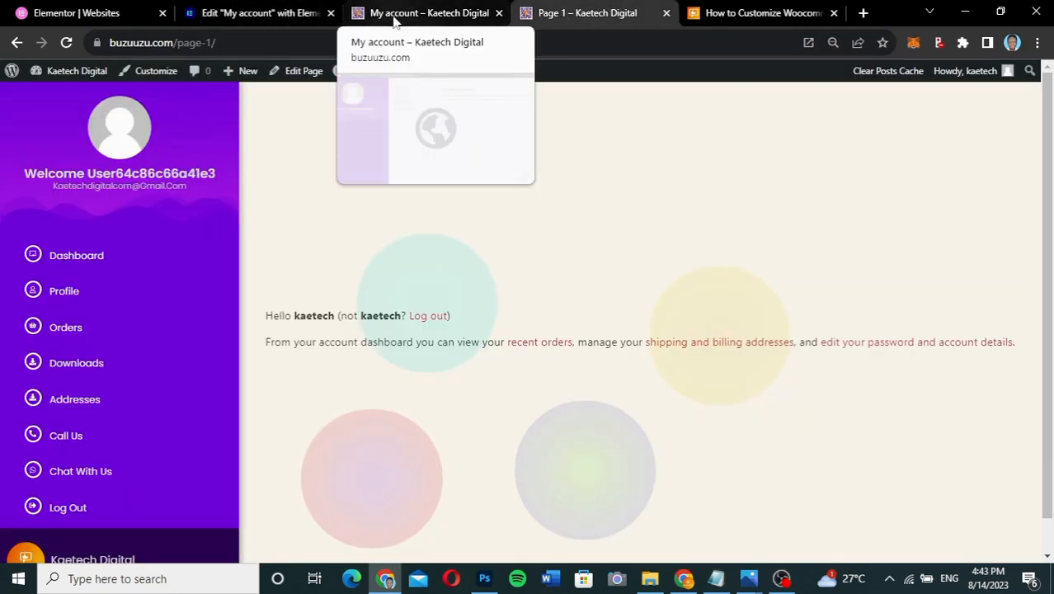
left_click(264, 13)
left_click(65, 261)
left_click(441, 129)
type("address")
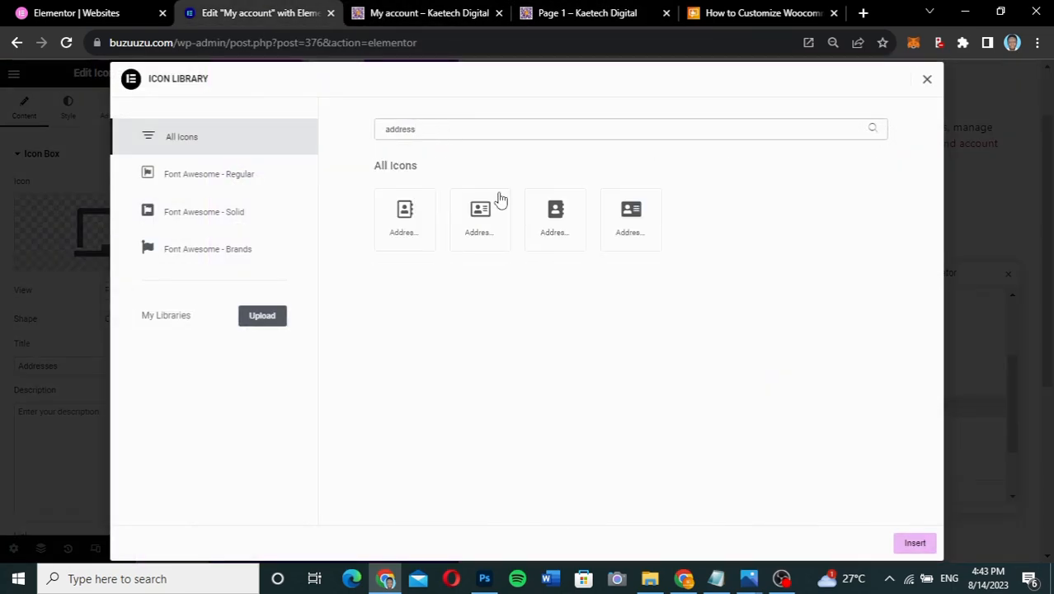
left_click(481, 217)
left_click(912, 542)
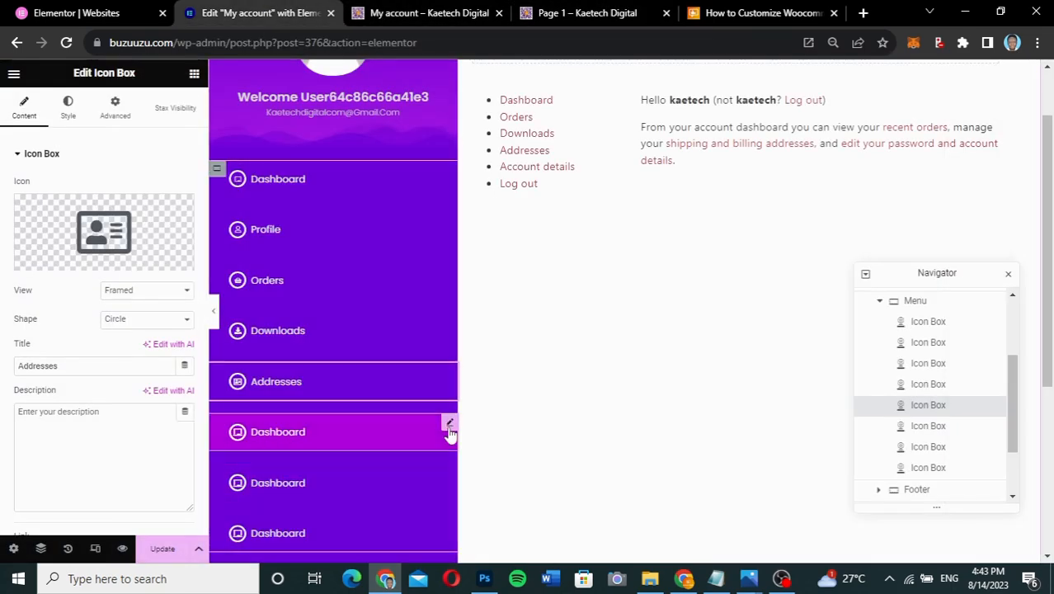
- Make the sixth menu item Call Us with a phone icon
left_click(268, 449)
left_click(564, 19)
left_click(280, 14)
left_click_drag(82, 365, 2, 373)
type("Call Us")
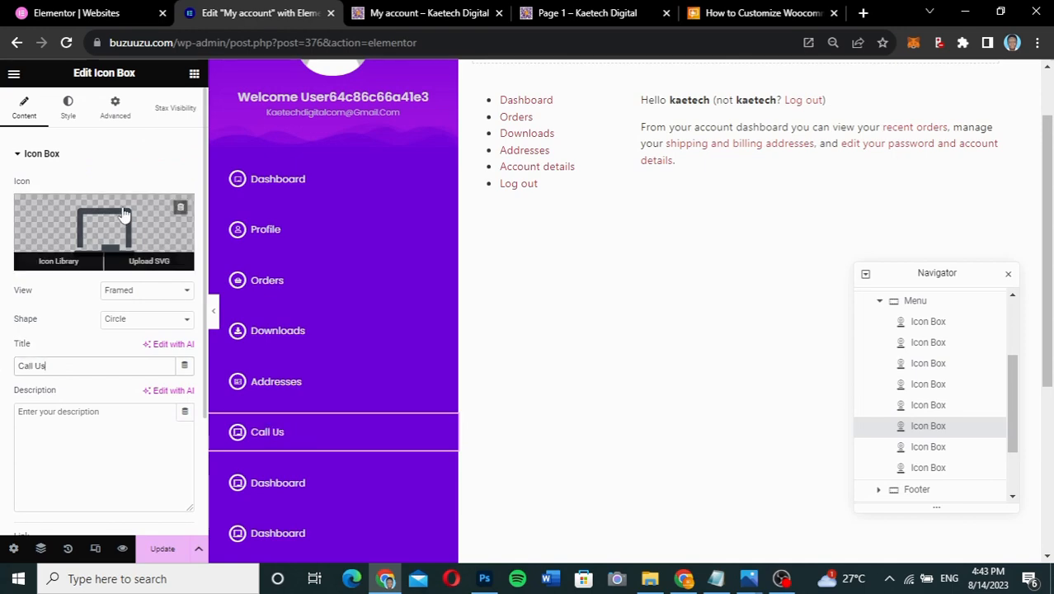
left_click(54, 259)
left_click(451, 127)
type("phone")
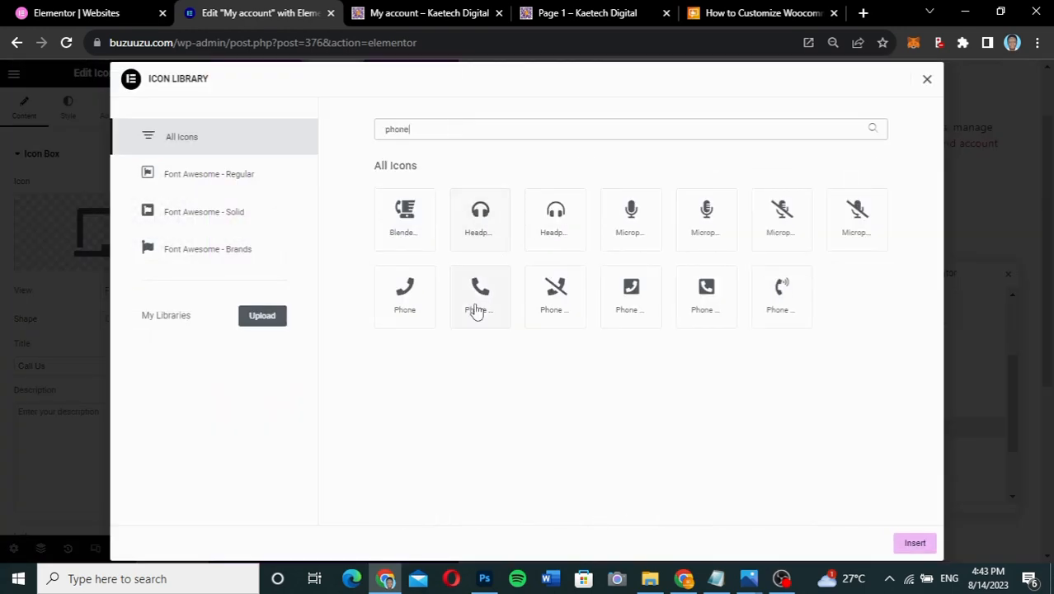
double_click(475, 306)
- Make the seventh menu item WhatsApp with the WhatsApp icon
left_click(447, 474)
left_click(103, 231)
left_click(522, 130)
type("whats")
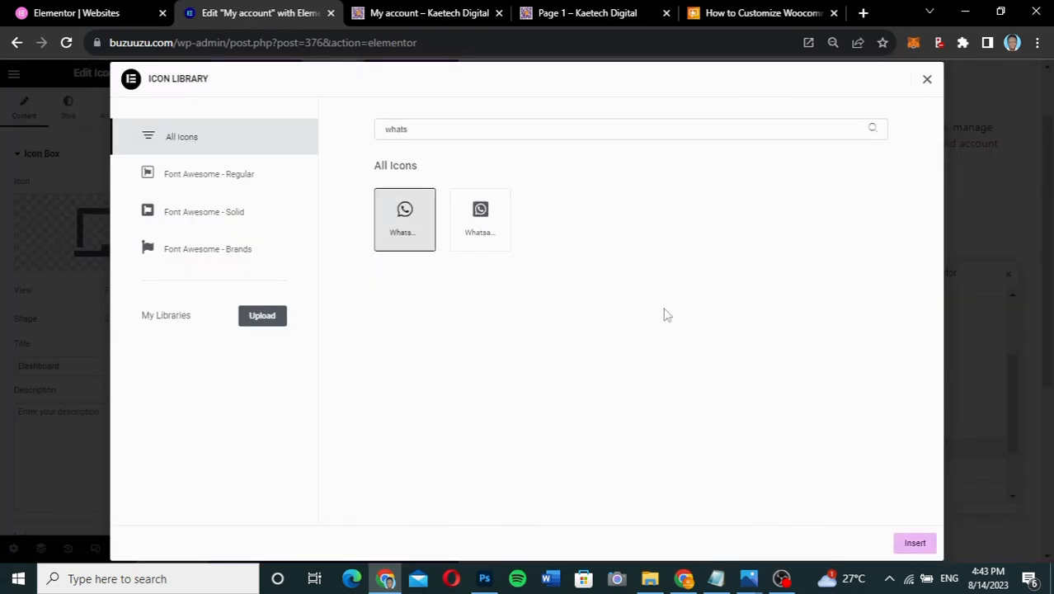
left_click(914, 542)
left_click_drag(60, 366, 3, 355)
type("WhatsApp")
- Make the last menu item Log Out with a sign-out icon, then reselect the Addresses item
left_click(314, 532)
type("Log Ou")
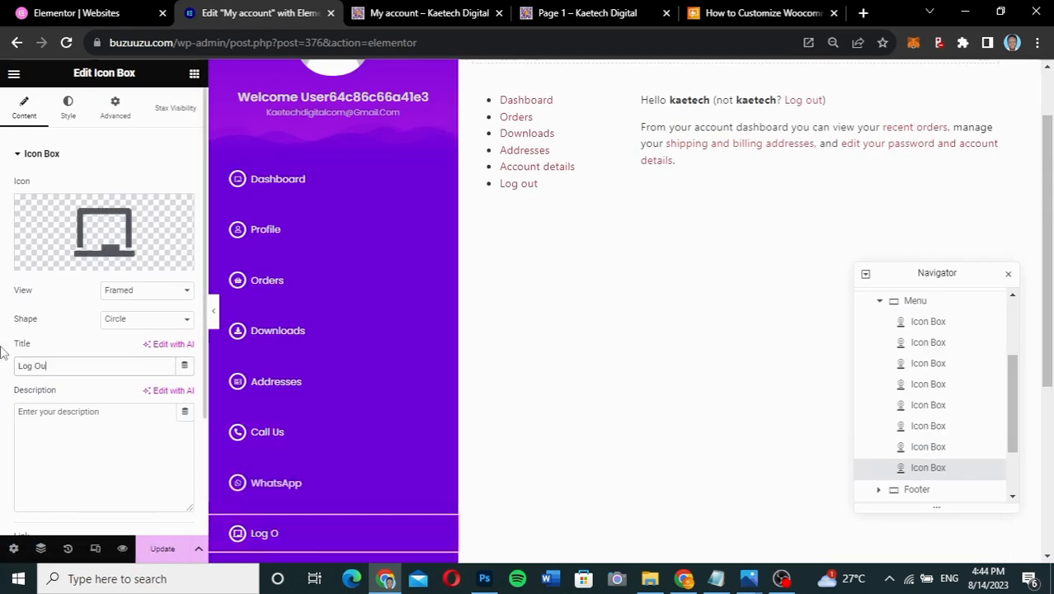
type("t")
left_click(56, 259)
left_click(530, 128)
type("sign")
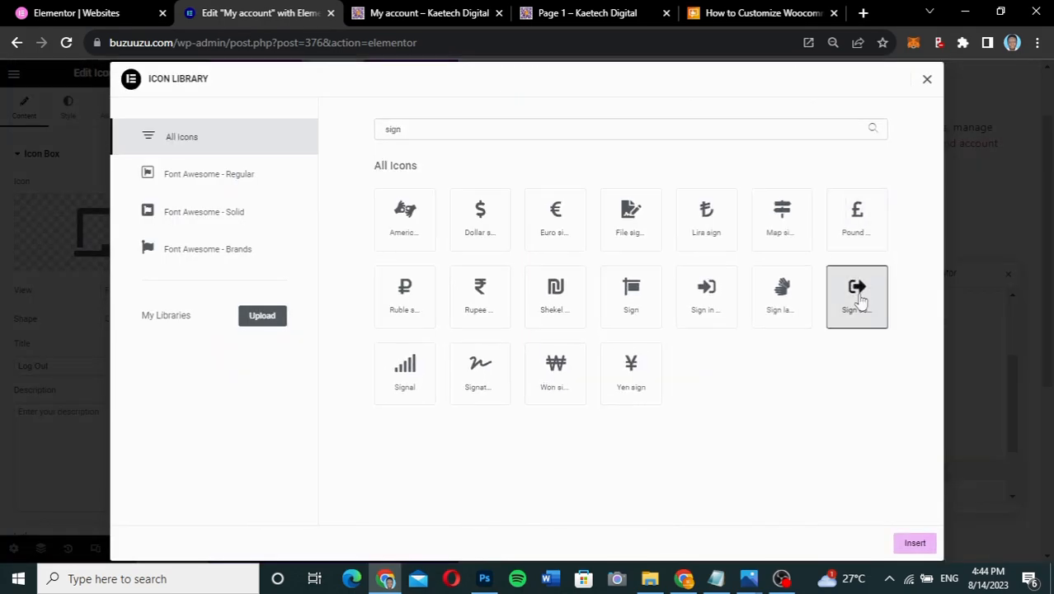
double_click(860, 301)
scroll(314, 371, "down", 2)
scroll(298, 324, "up", 2)
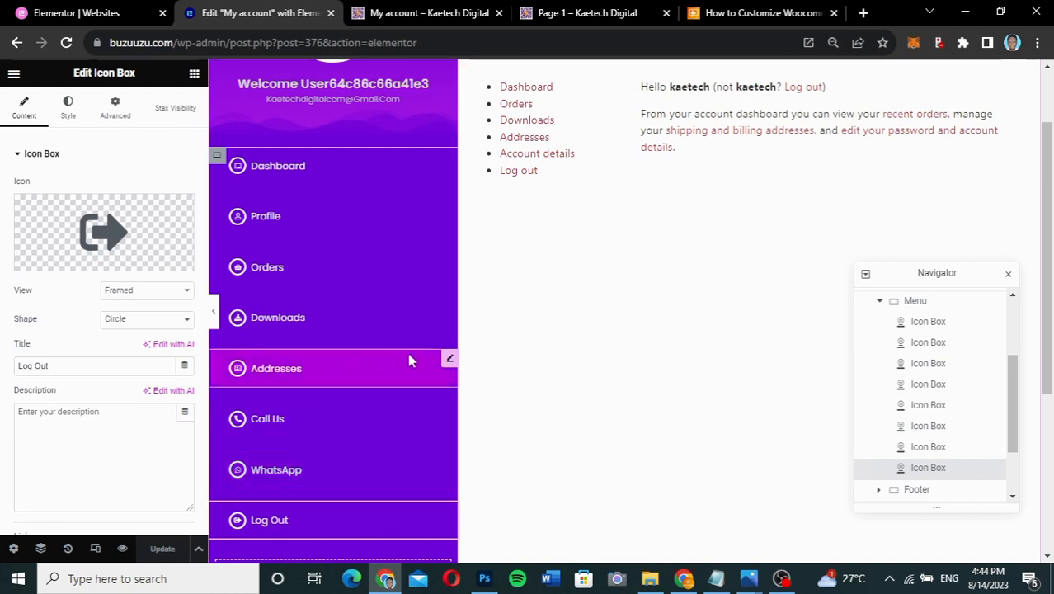
left_click(448, 361)
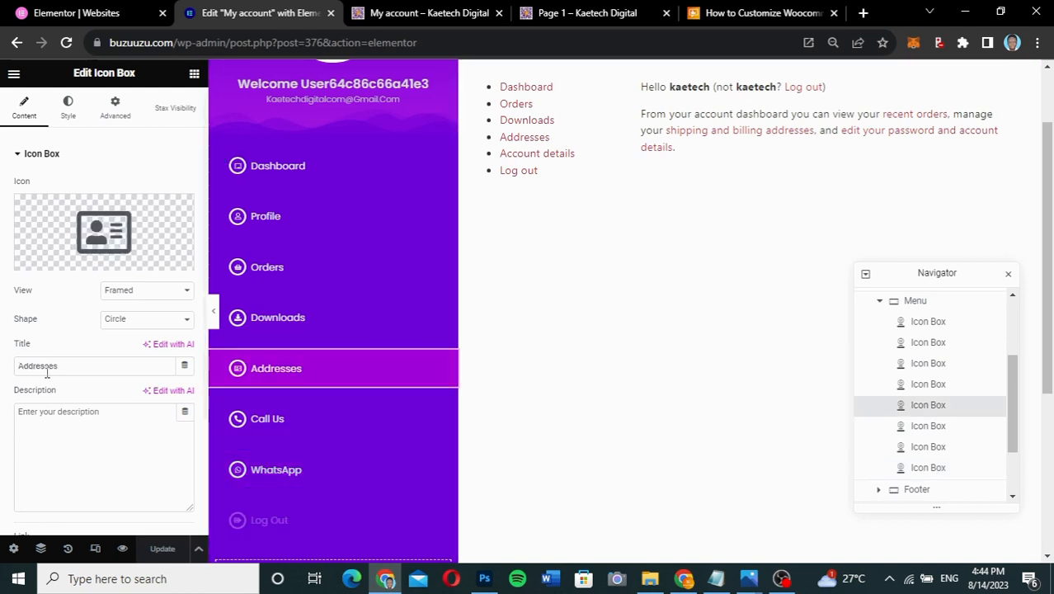
scroll(47, 371, "down", 2)
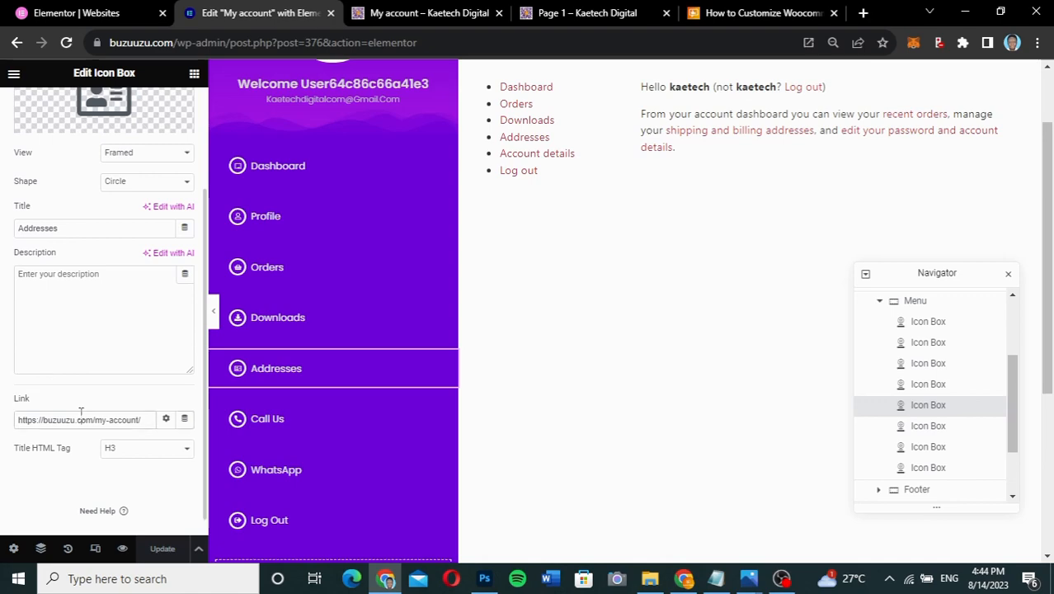
- Replace the Addresses item's link with the copied my-account/edit-address/ URL
left_click(605, 11)
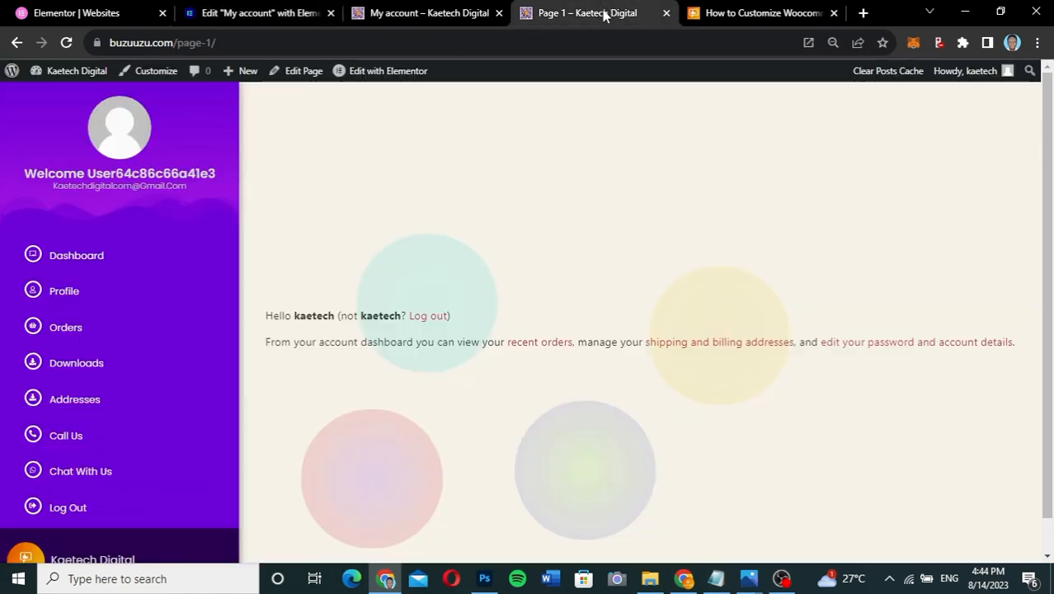
left_click(416, 12)
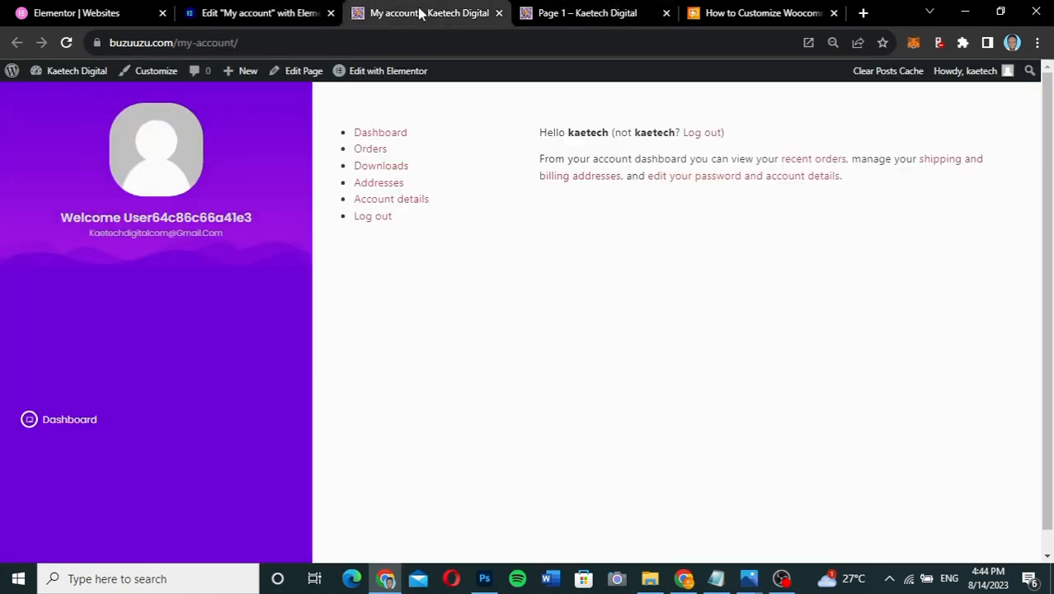
right_click(382, 189)
left_click(432, 311)
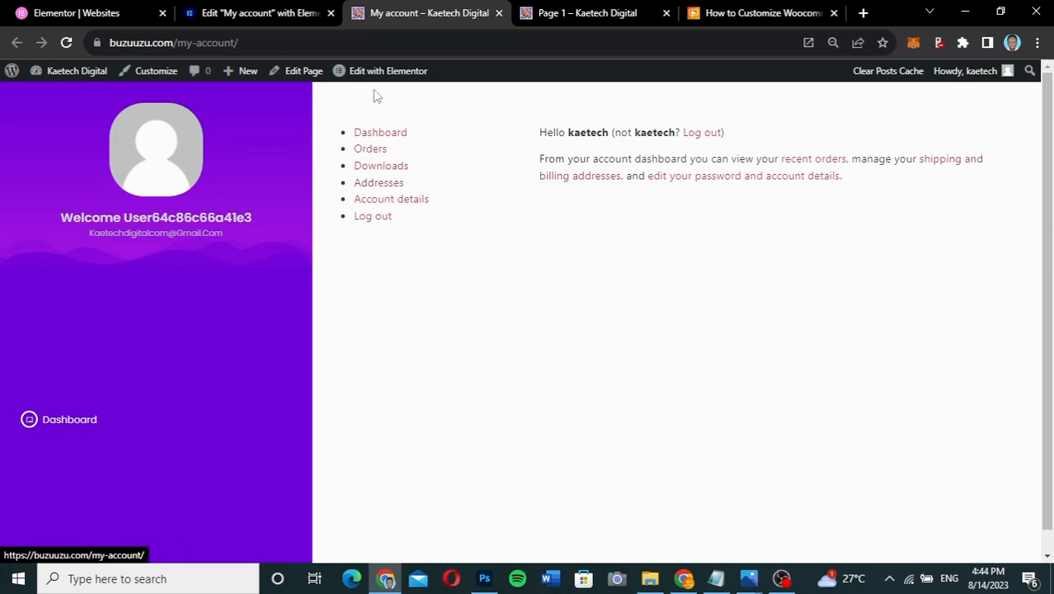
left_click(292, 14)
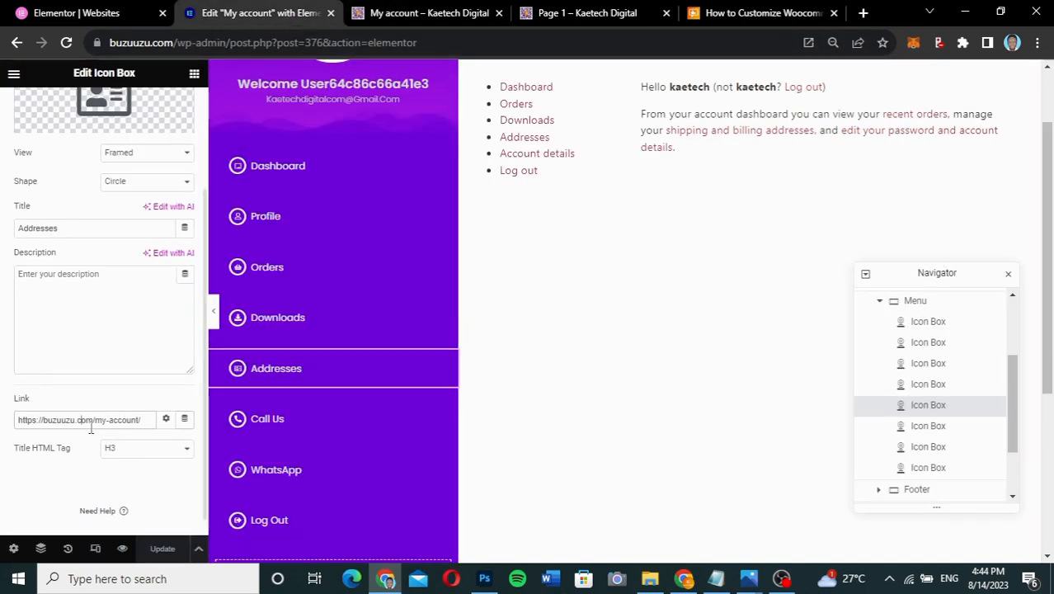
triple_click(111, 421)
key("ctrl+v")
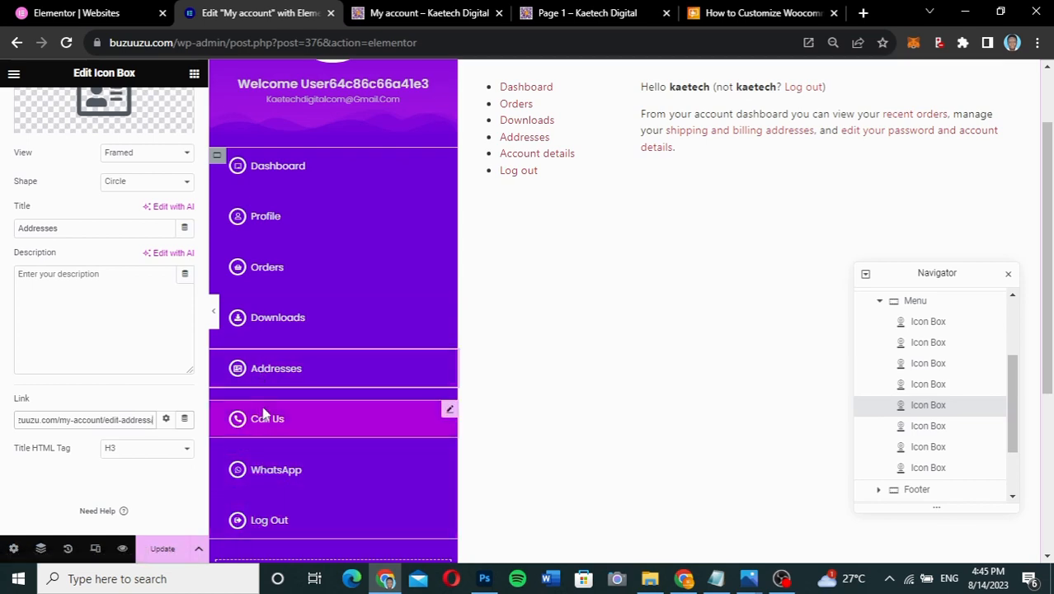
- Delete the old my-account link from the Call Us item
left_click(451, 409)
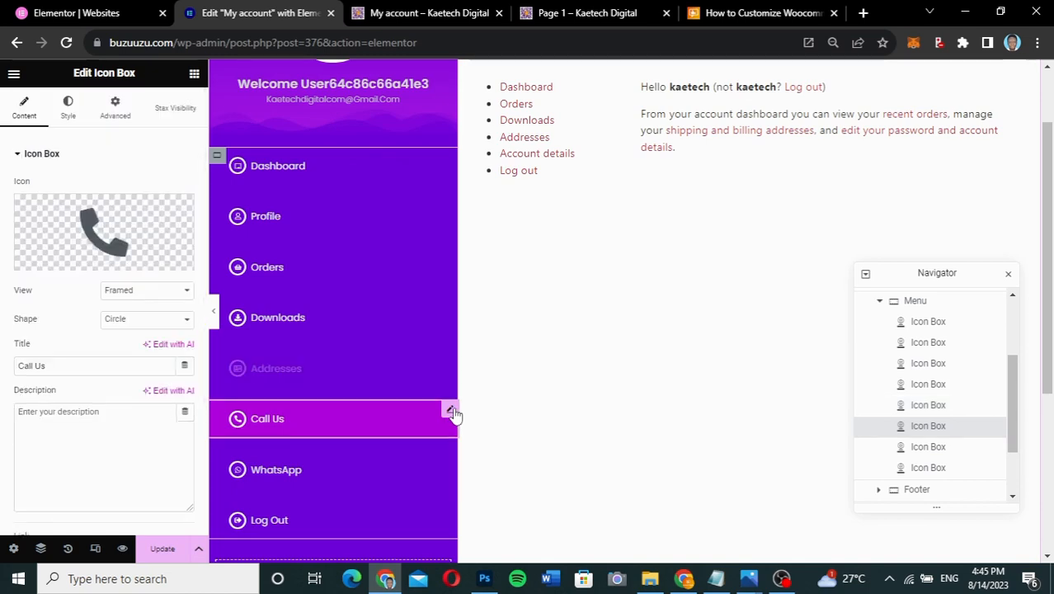
scroll(94, 342, "down", 2)
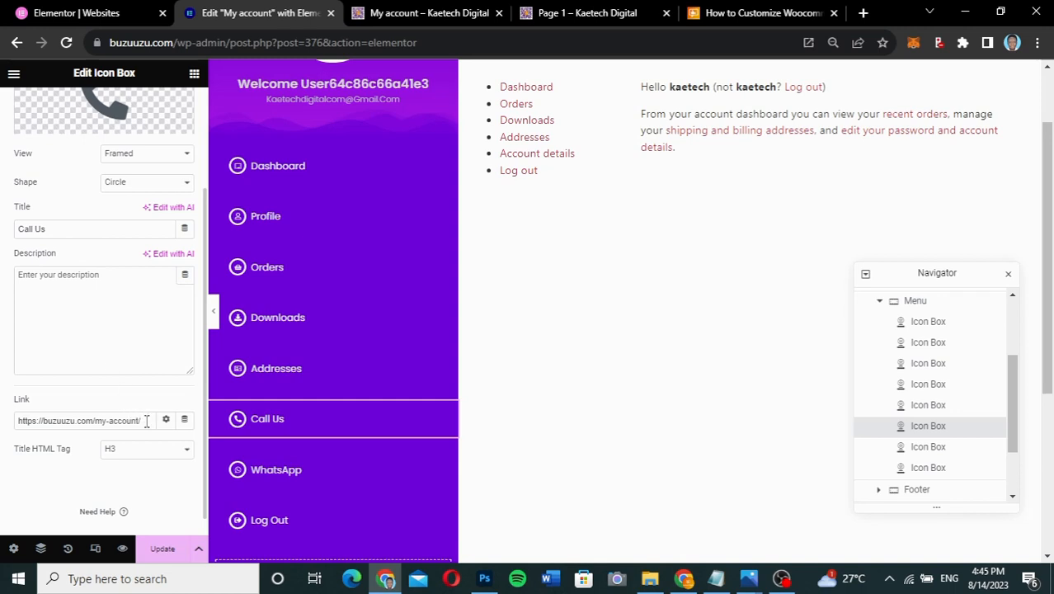
left_click_drag(146, 422, 9, 428)
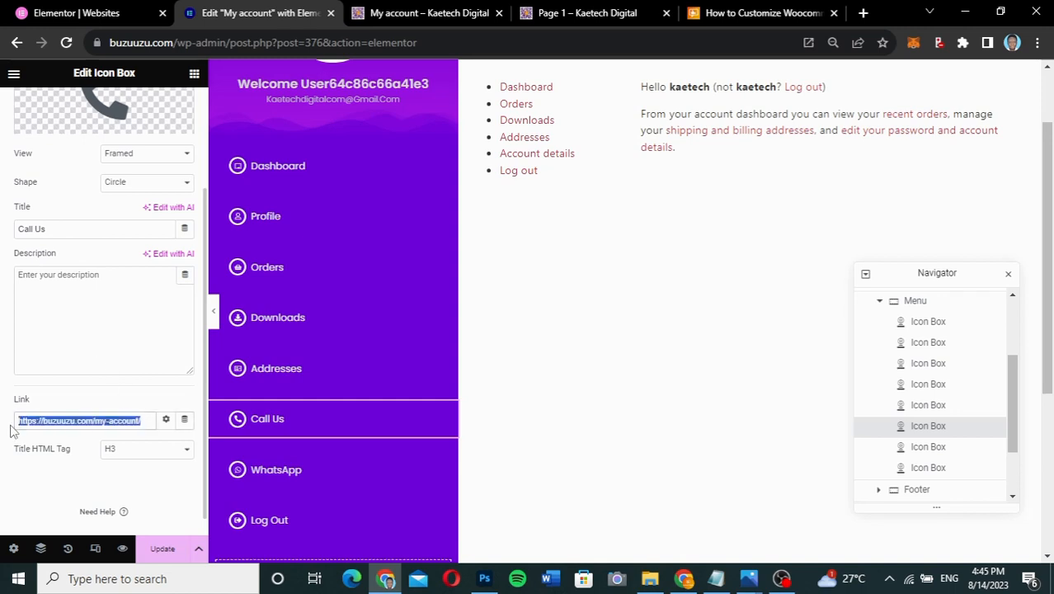
key("BackSpace")
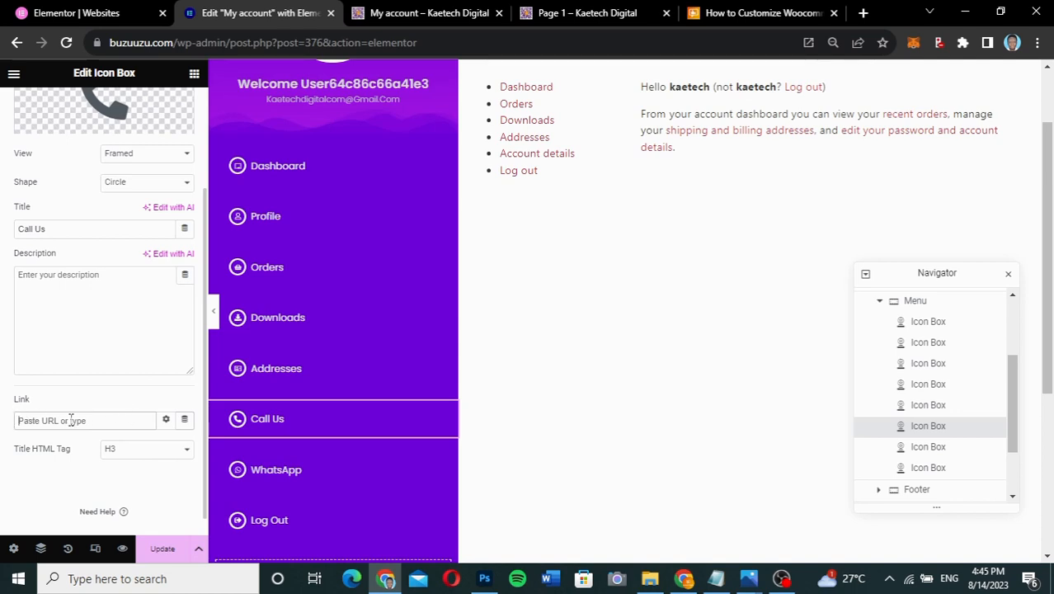
- Link Call Us through a Contact URL dynamic tag of type Tel with the business phone number, and update
left_click(184, 420)
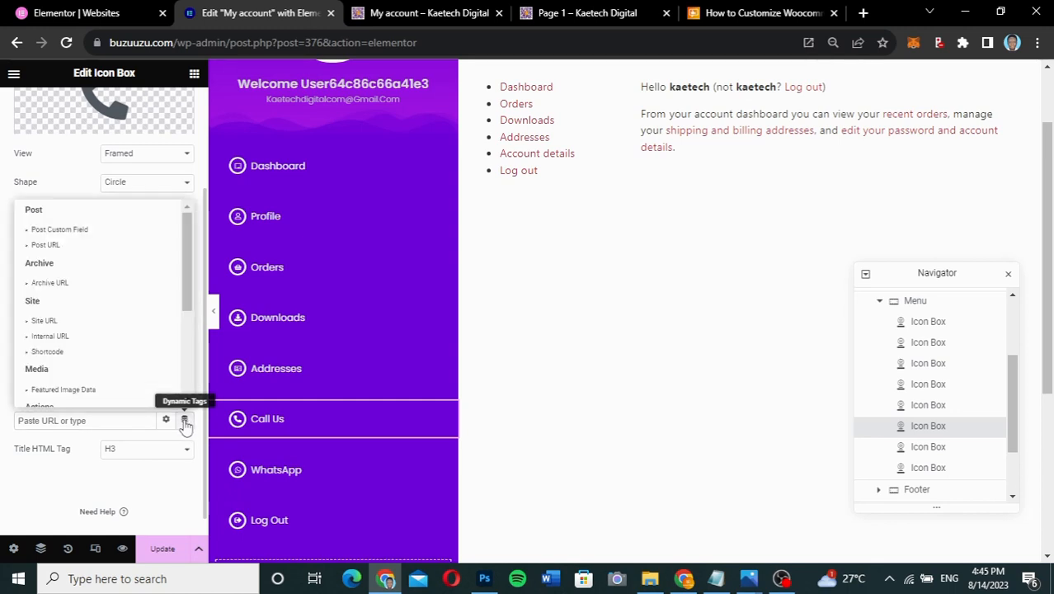
left_click_drag(190, 302, 188, 353)
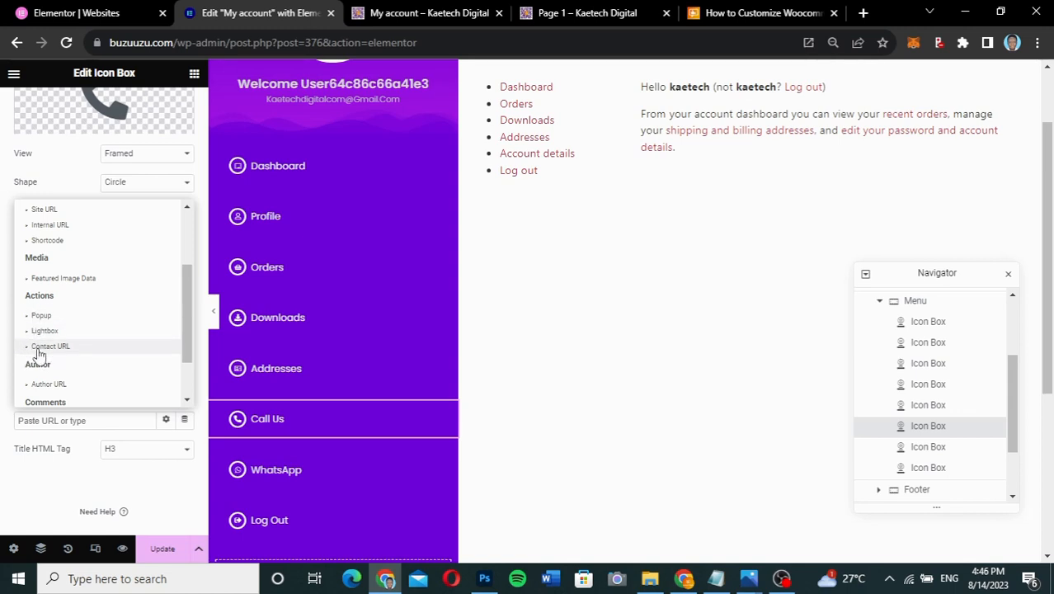
left_click(49, 346)
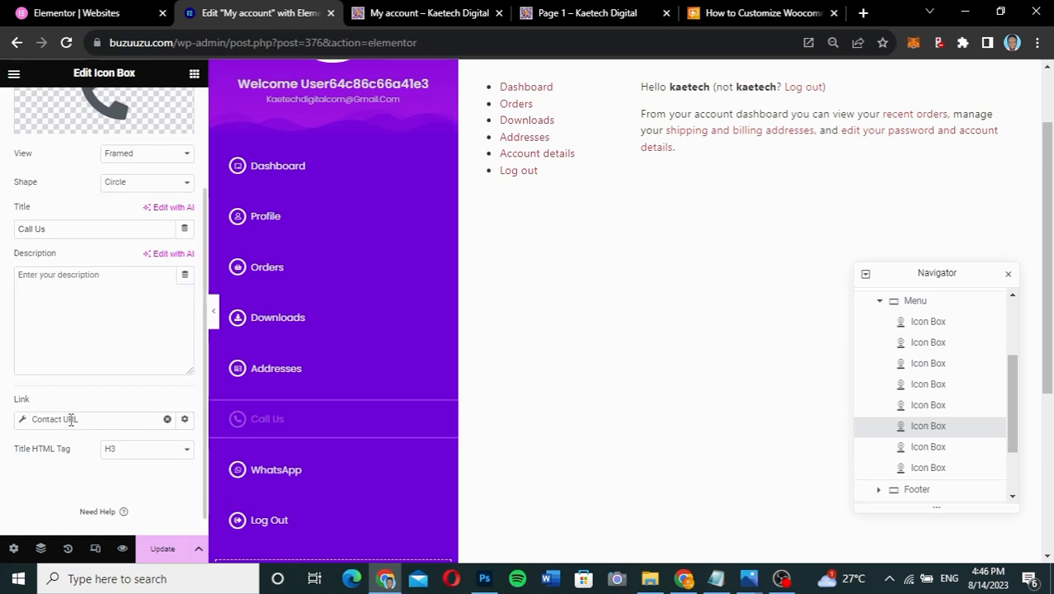
left_click(23, 422)
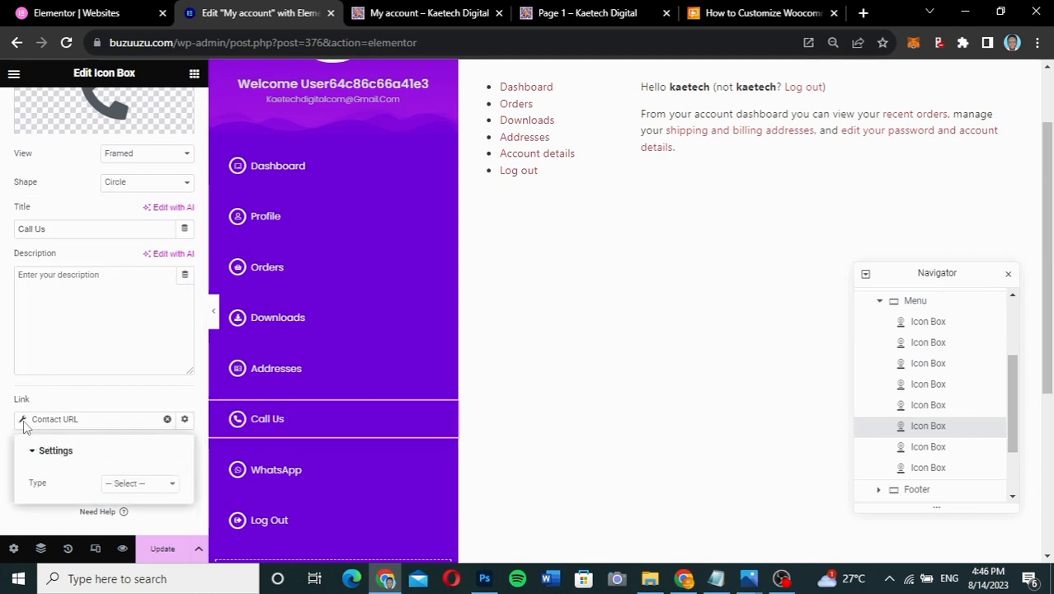
left_click(147, 483)
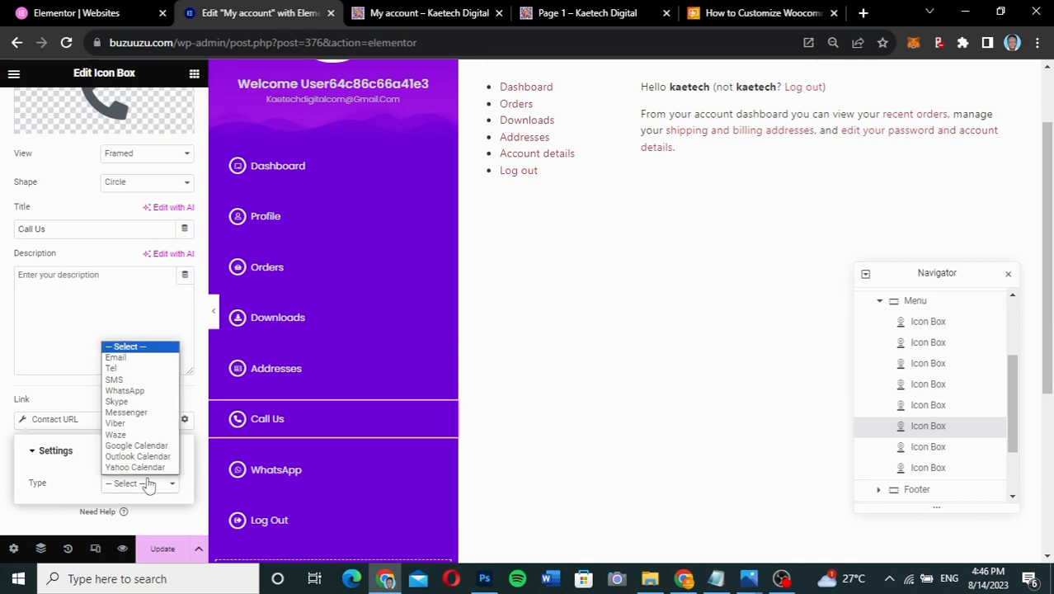
left_click(127, 370)
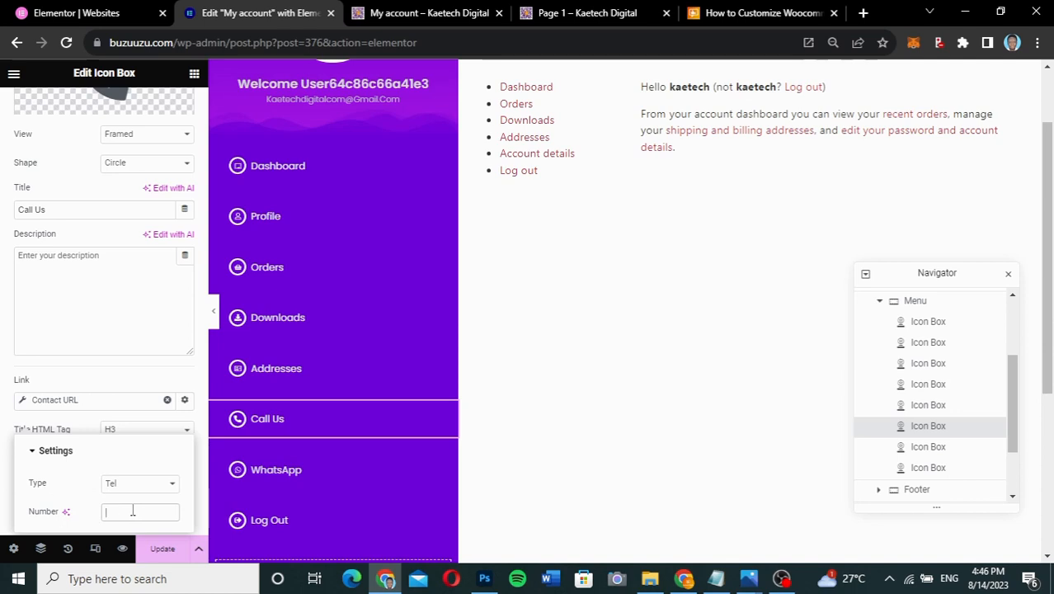
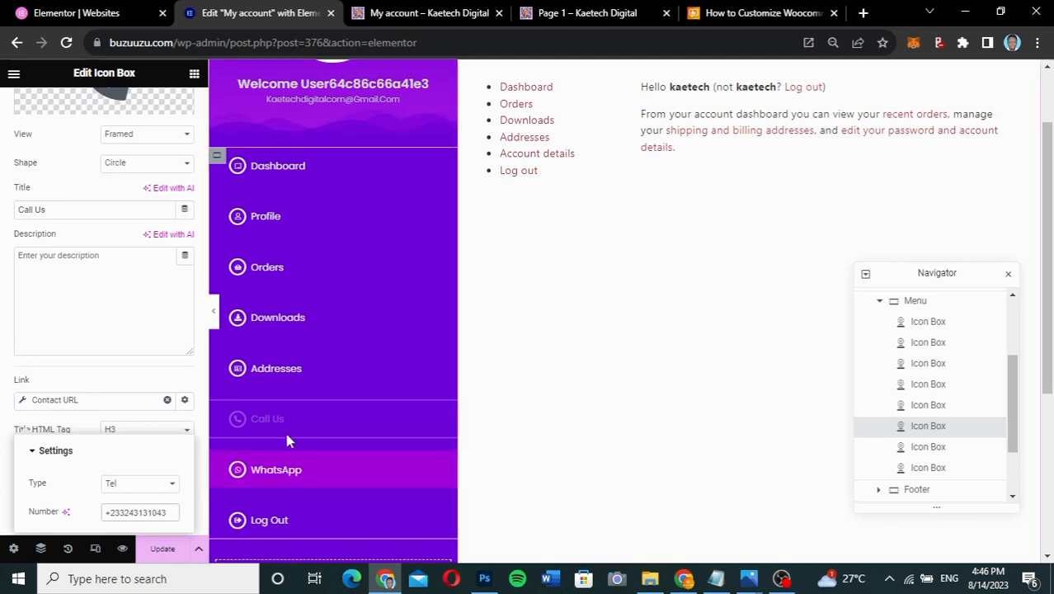
left_click(167, 512)
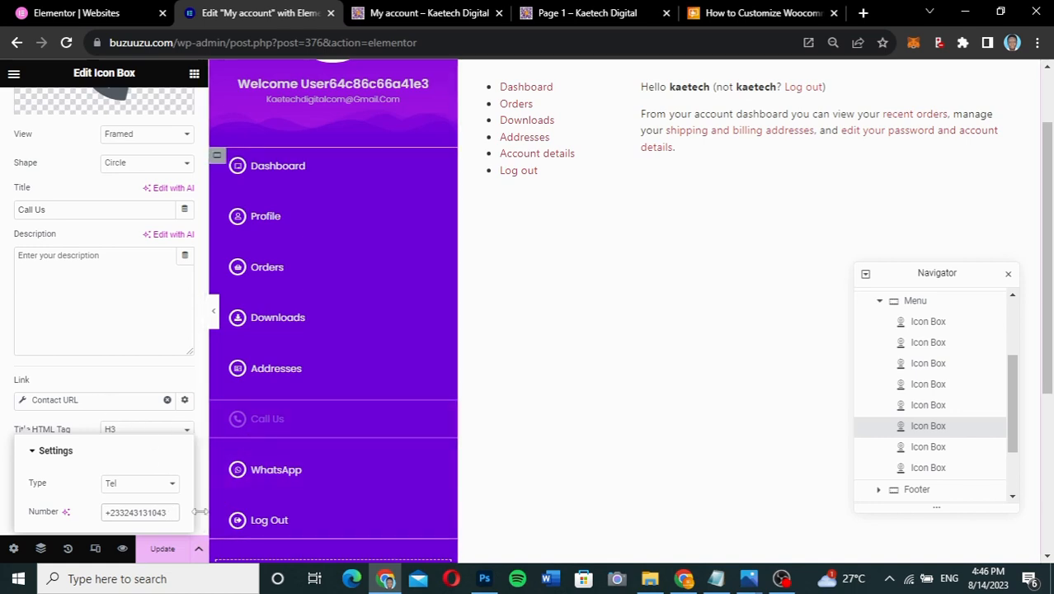
left_click(163, 548)
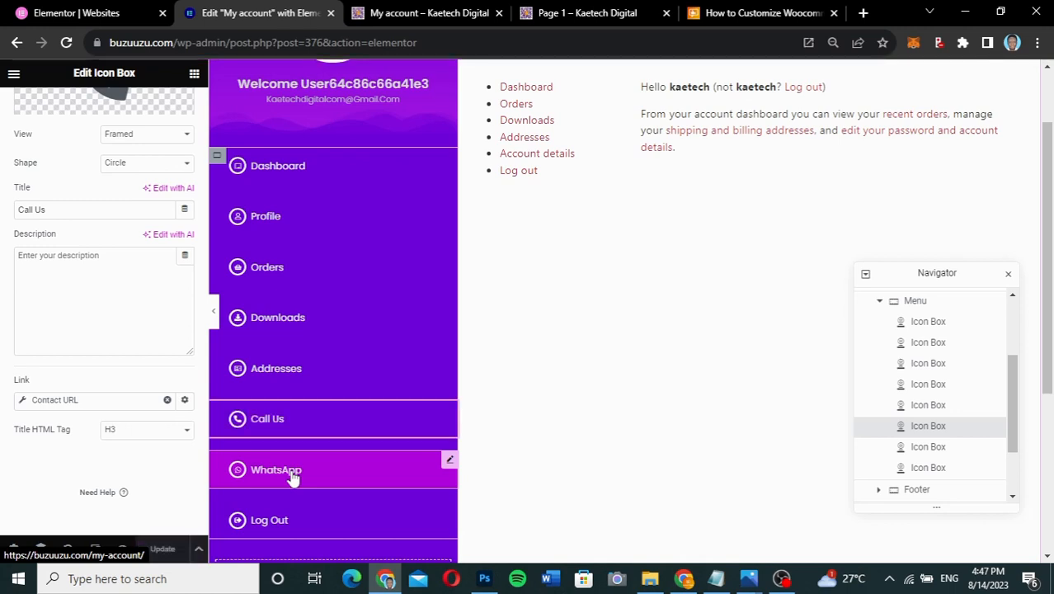
- Delete the old link from the WhatsApp menu item
left_click(450, 461)
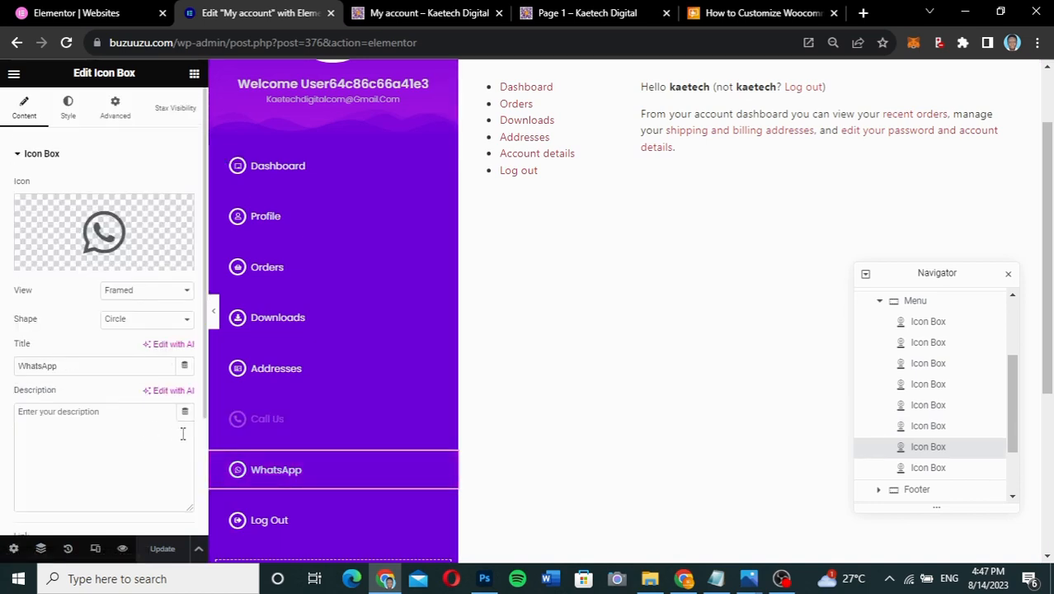
scroll(103, 441, "down", 2)
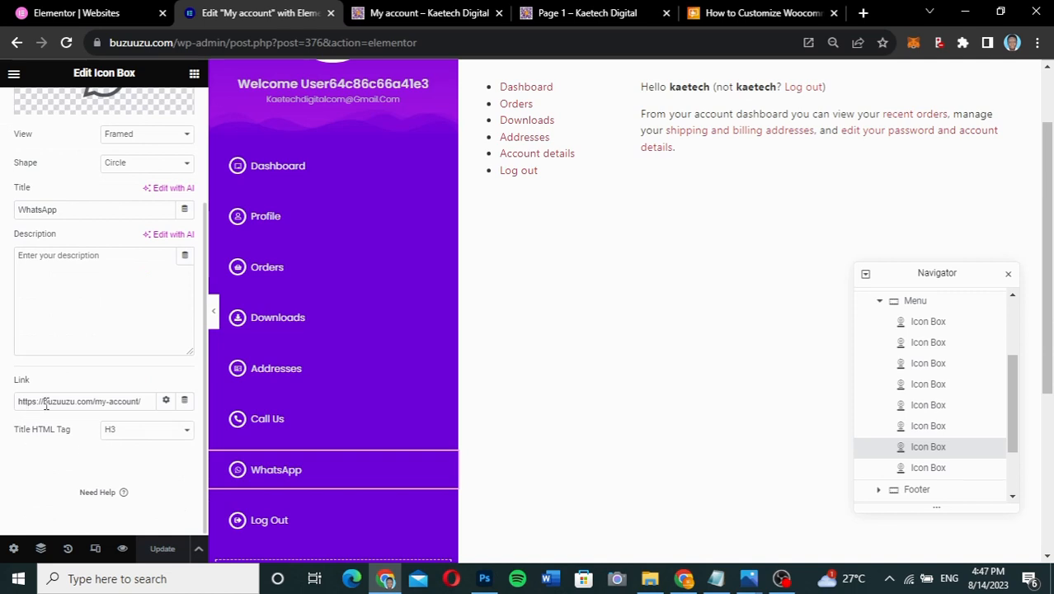
left_click_drag(140, 401, 5, 411)
key("BackSpace")
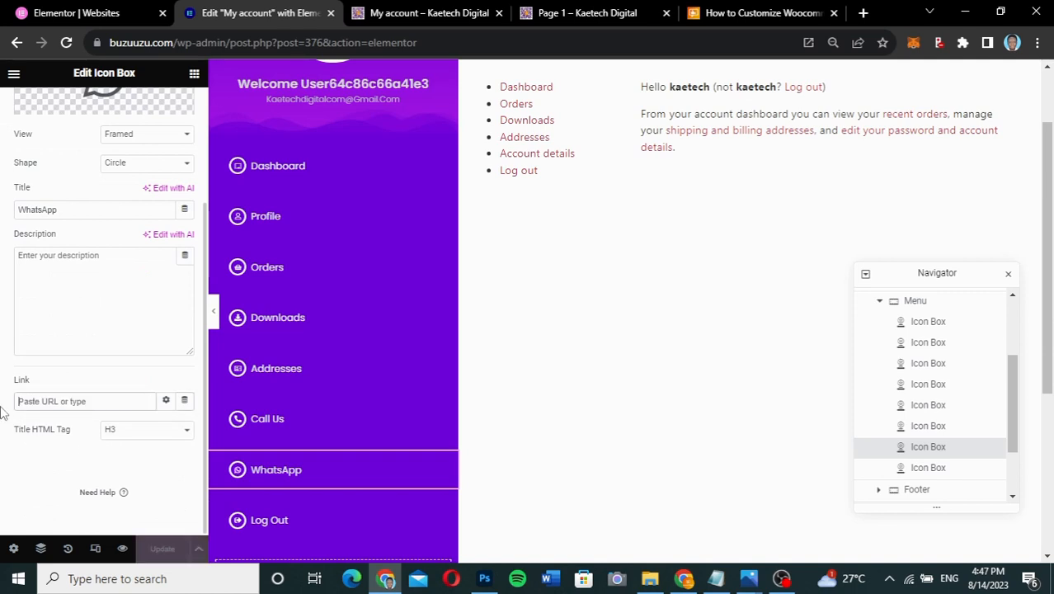
- Link WhatsApp through a Contact URL tag of type WhatsApp with the business number, and update
left_click(183, 400)
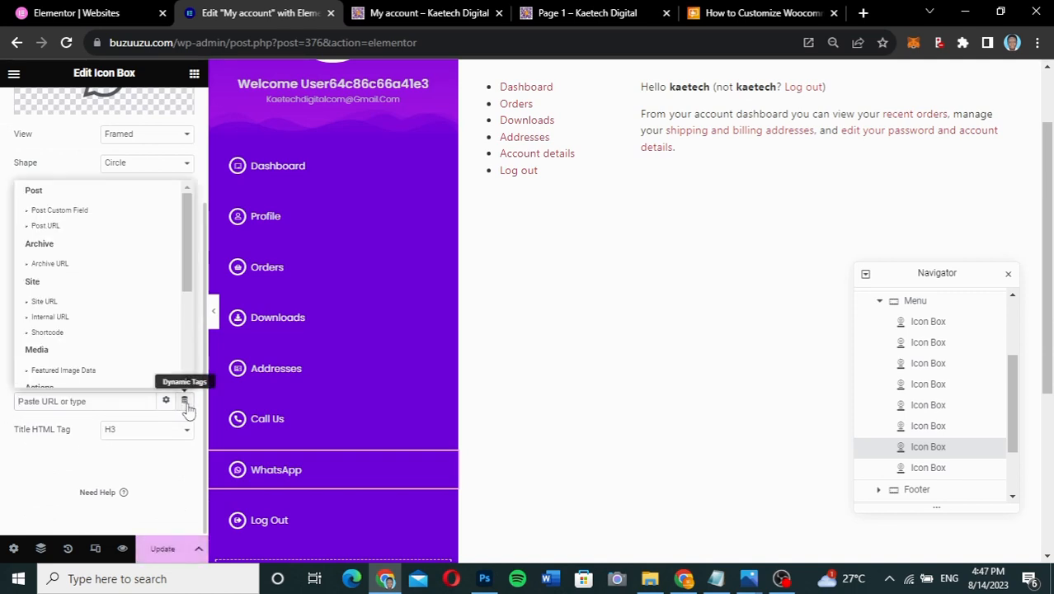
scroll(171, 360, "down", 3)
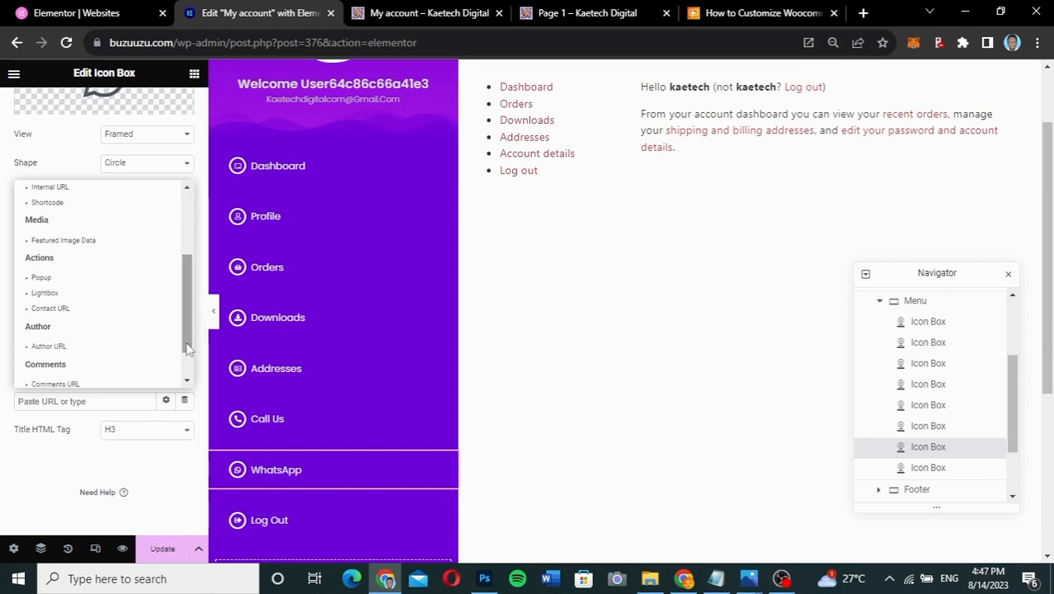
left_click(57, 310)
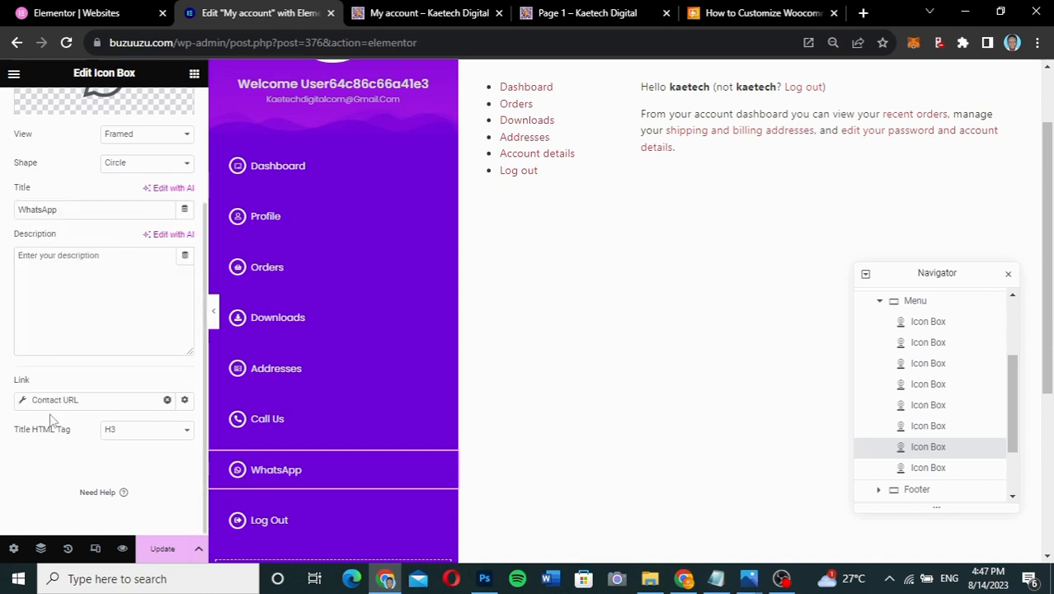
left_click(23, 402)
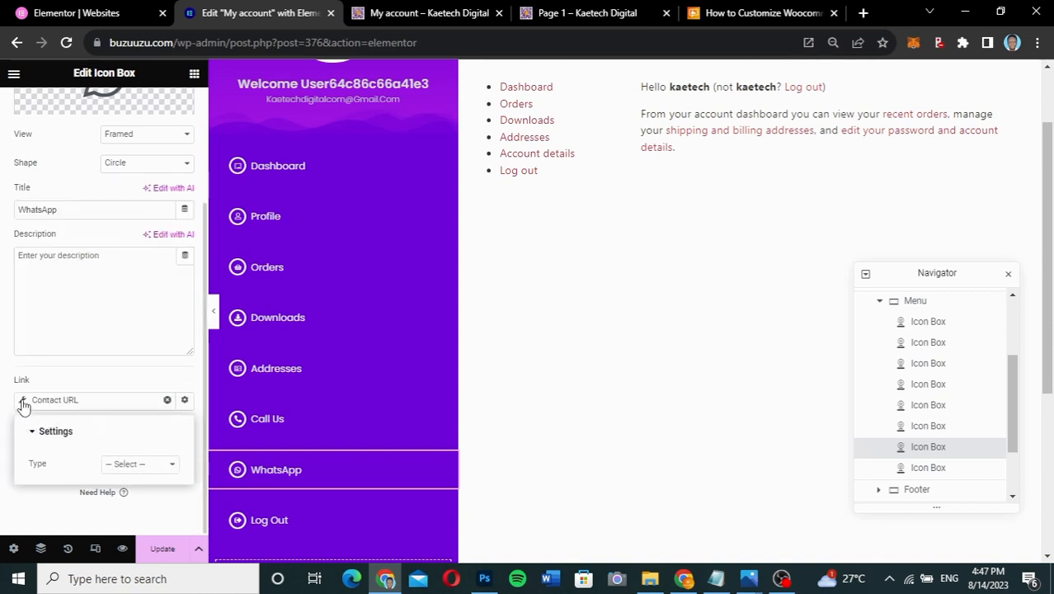
left_click(119, 465)
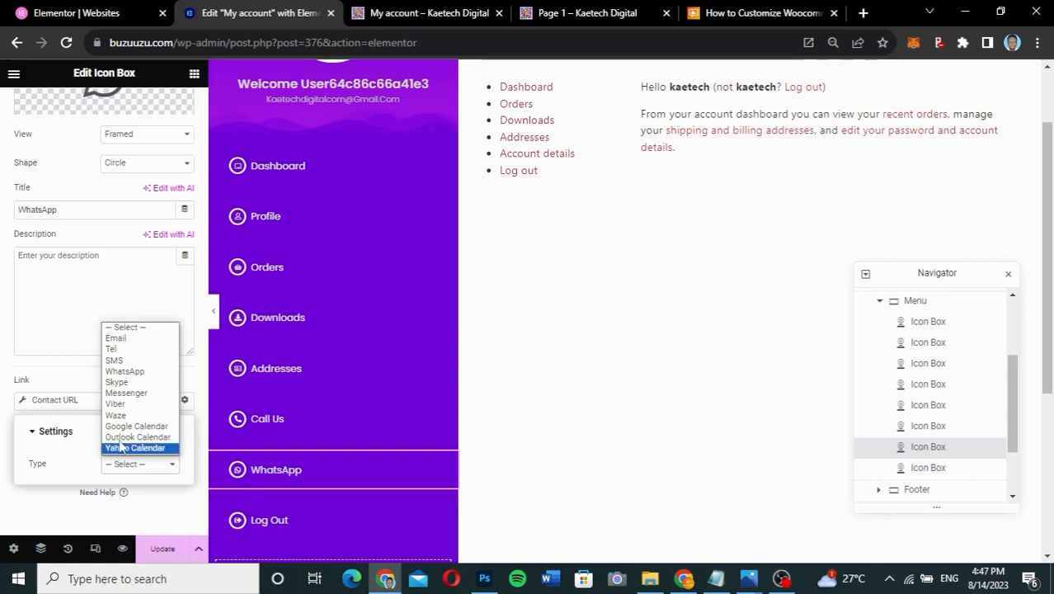
left_click(125, 373)
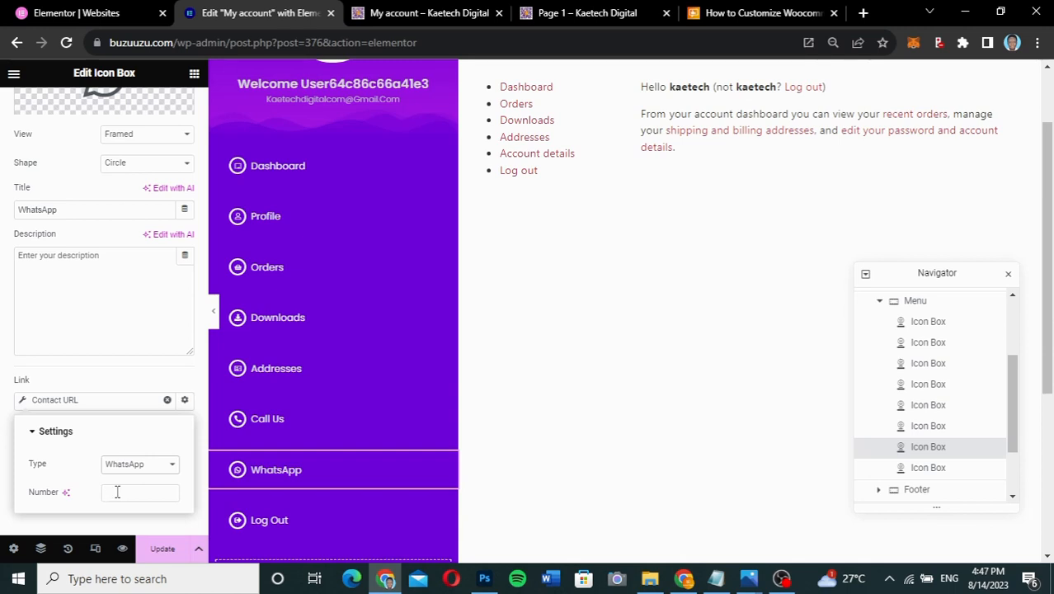
left_click(117, 492)
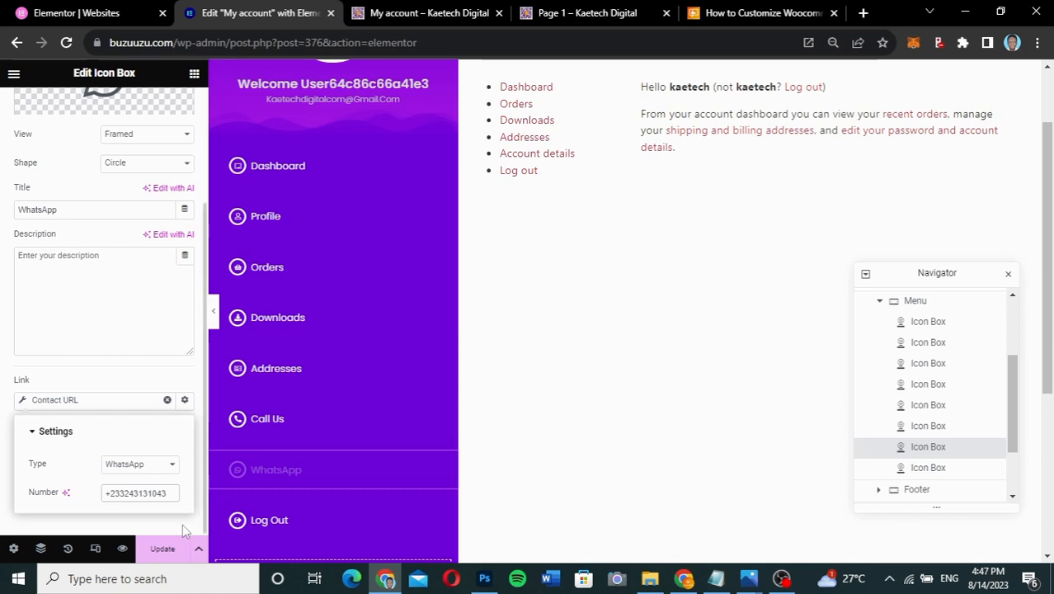
left_click(162, 548)
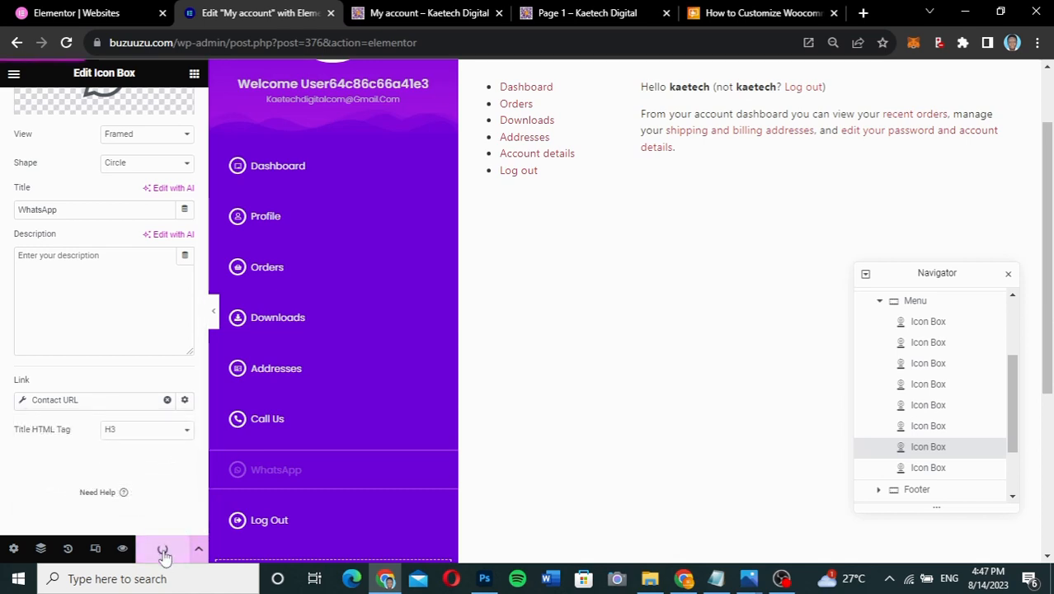
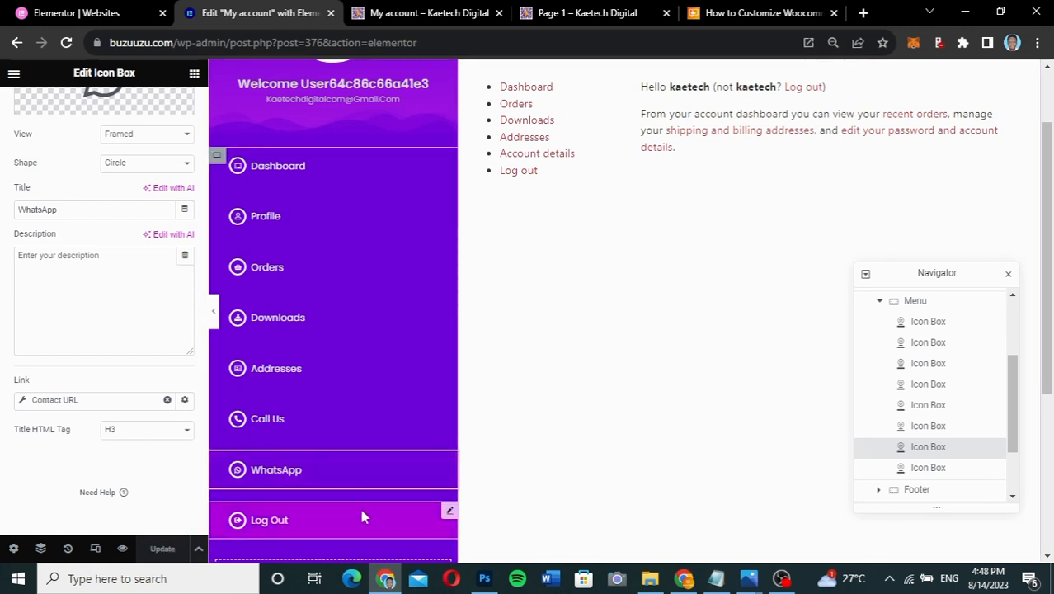
- Open the settings of the Log Out icon box widget in the sidebar menu
scroll(409, 512, "down", 1)
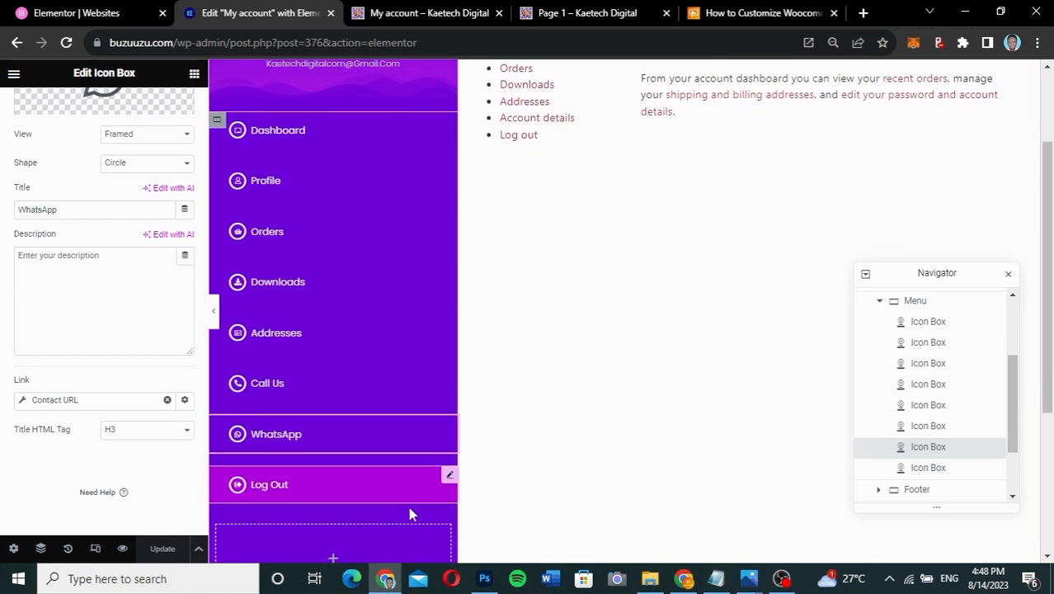
left_click(451, 475)
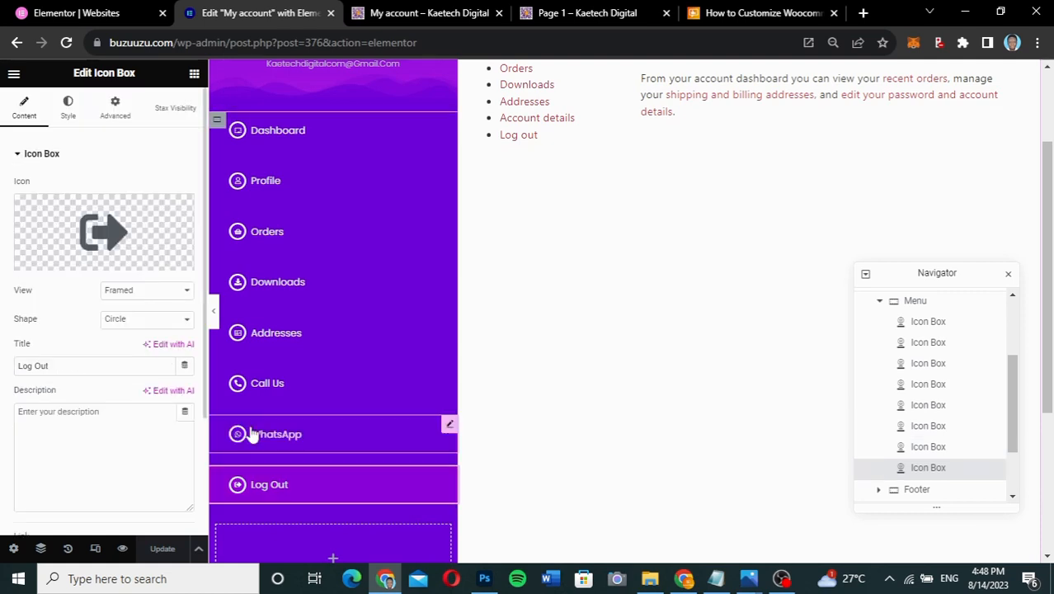
- Copy the live page's Log out link address and paste it as the Log Out item's link
scroll(105, 362, "down", 3)
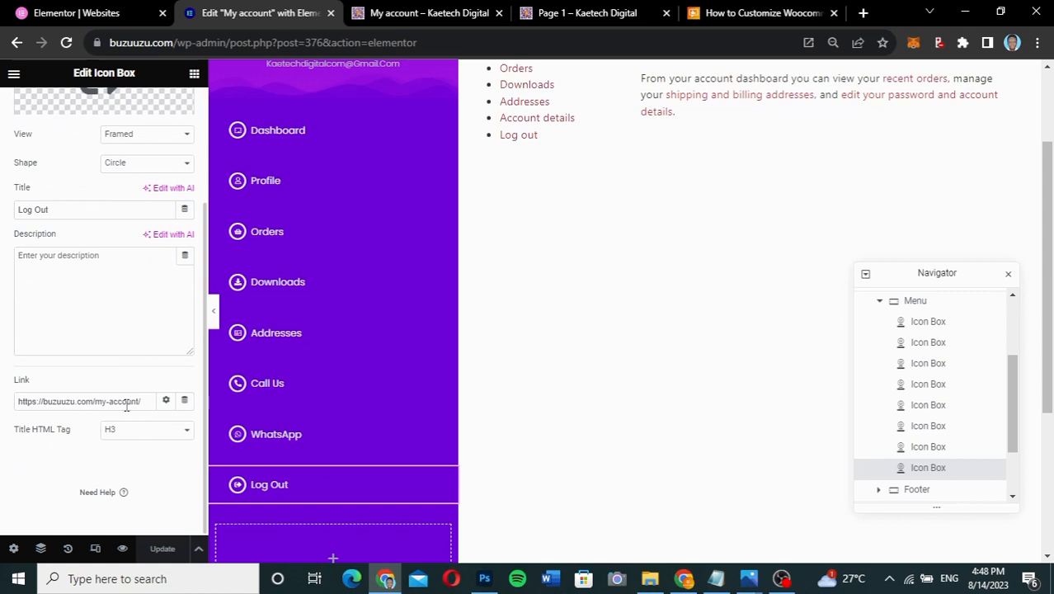
left_click(445, 12)
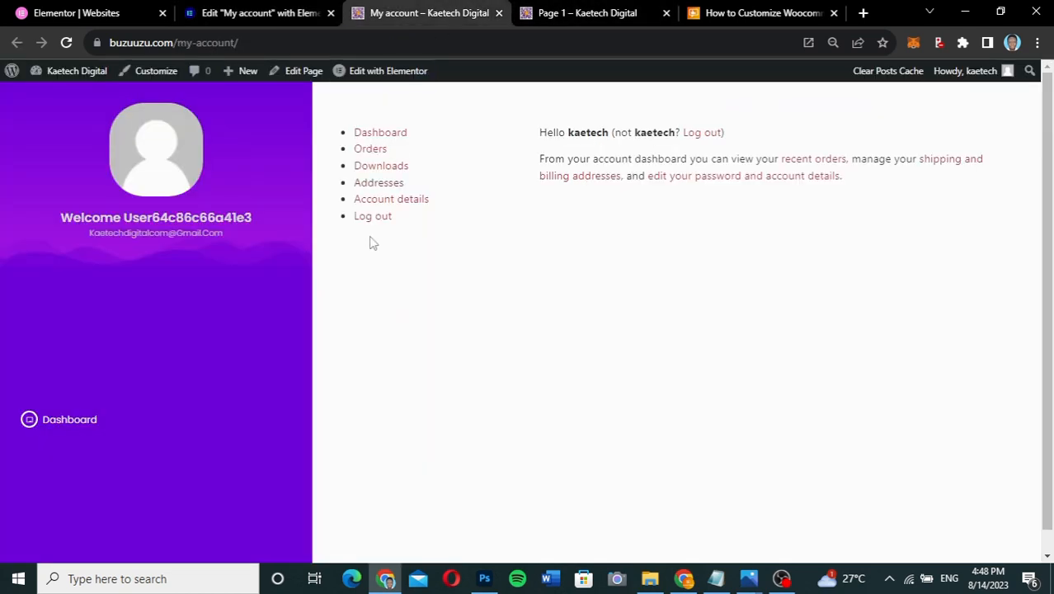
right_click(371, 218)
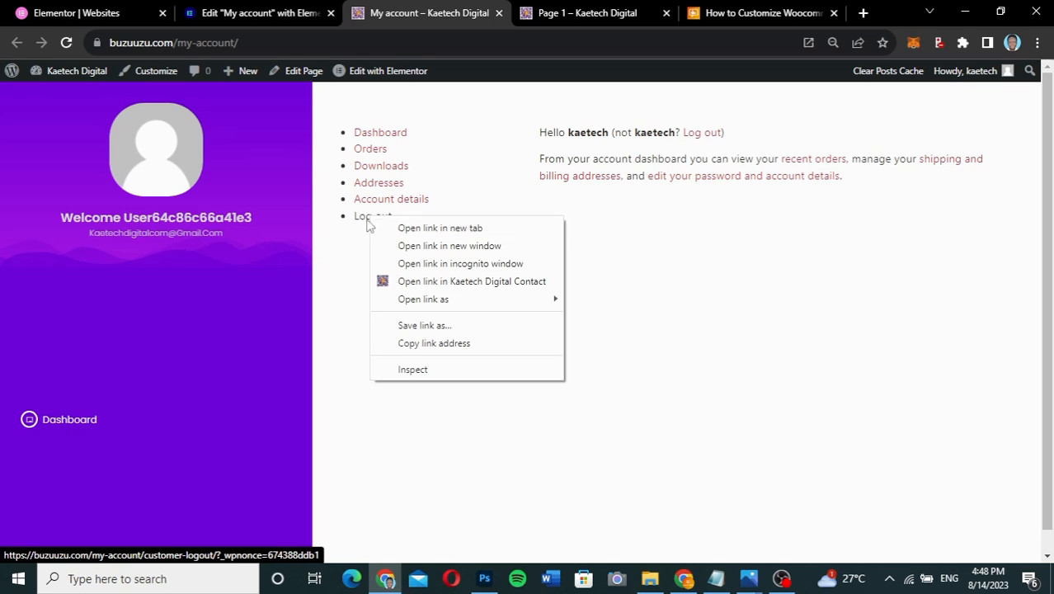
left_click(427, 343)
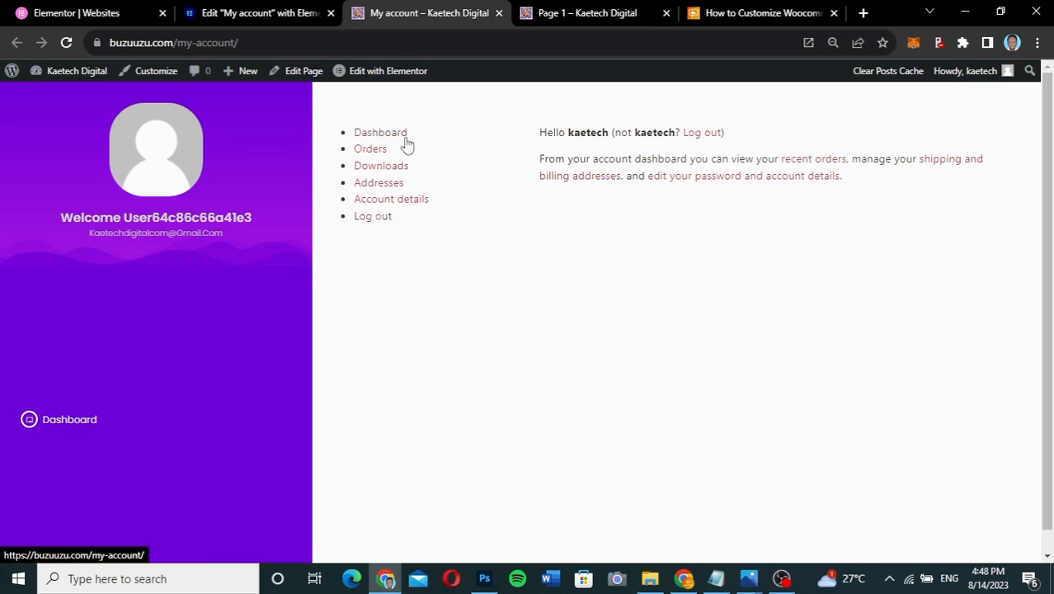
left_click(268, 13)
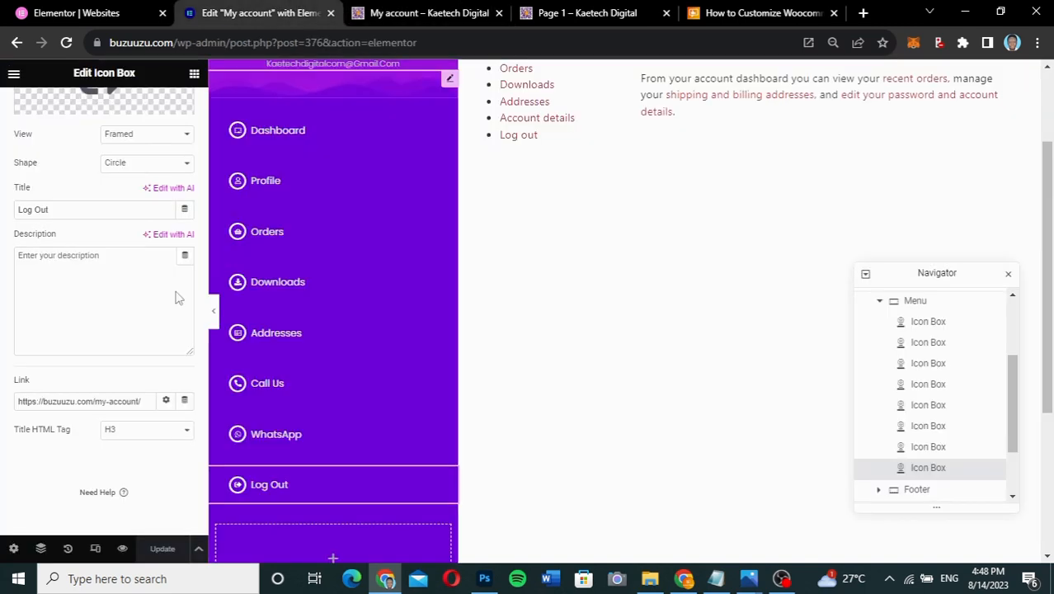
left_click(113, 401)
key("ctrl+a")
key("ctrl+v")
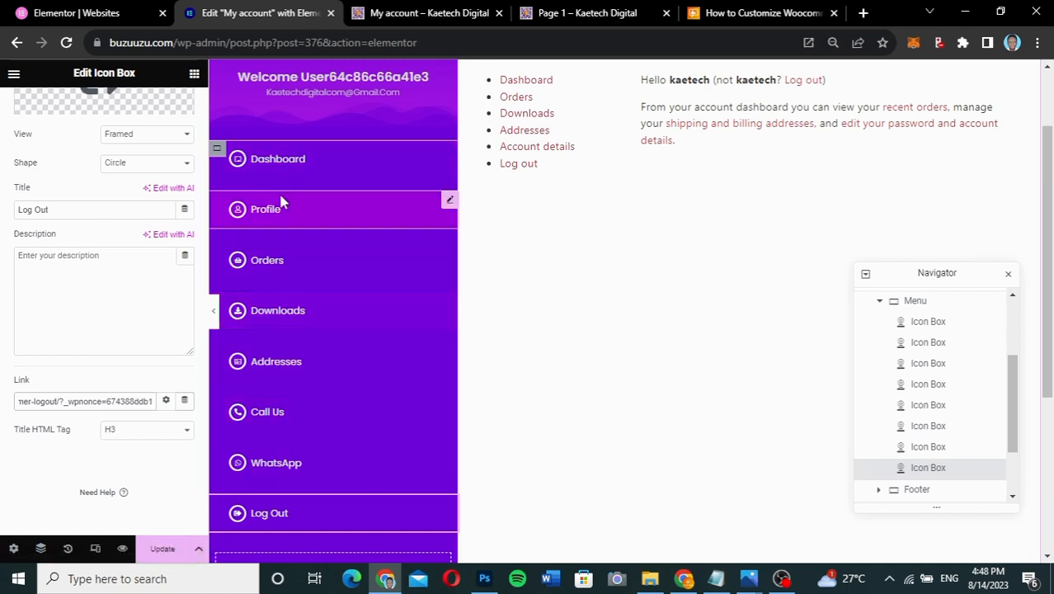
left_click(217, 151)
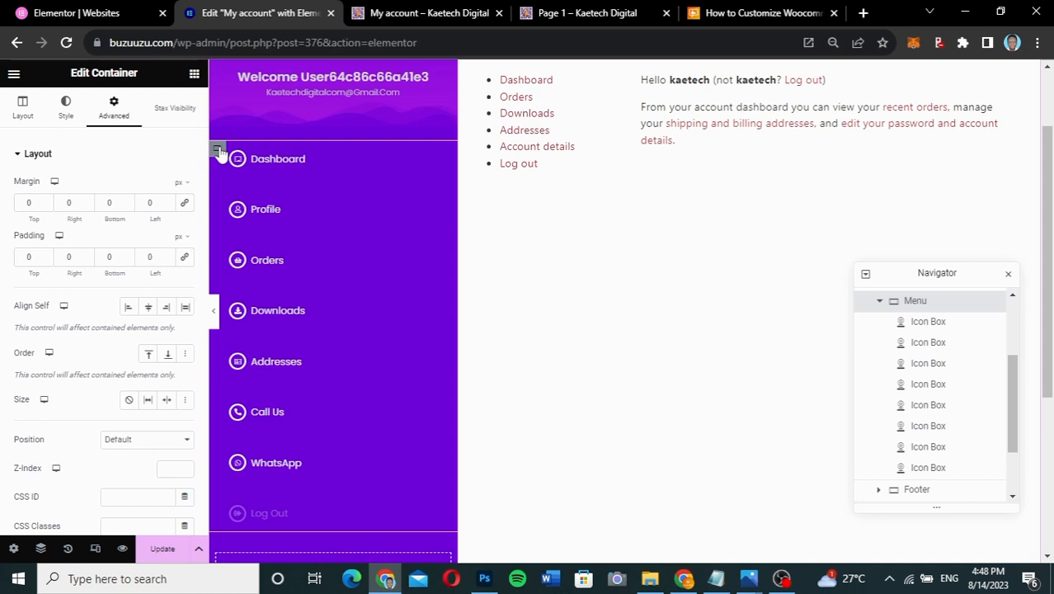
- Set the Menu container's gap between elements to 5 px
left_click(10, 115)
scroll(78, 414, "down", 2)
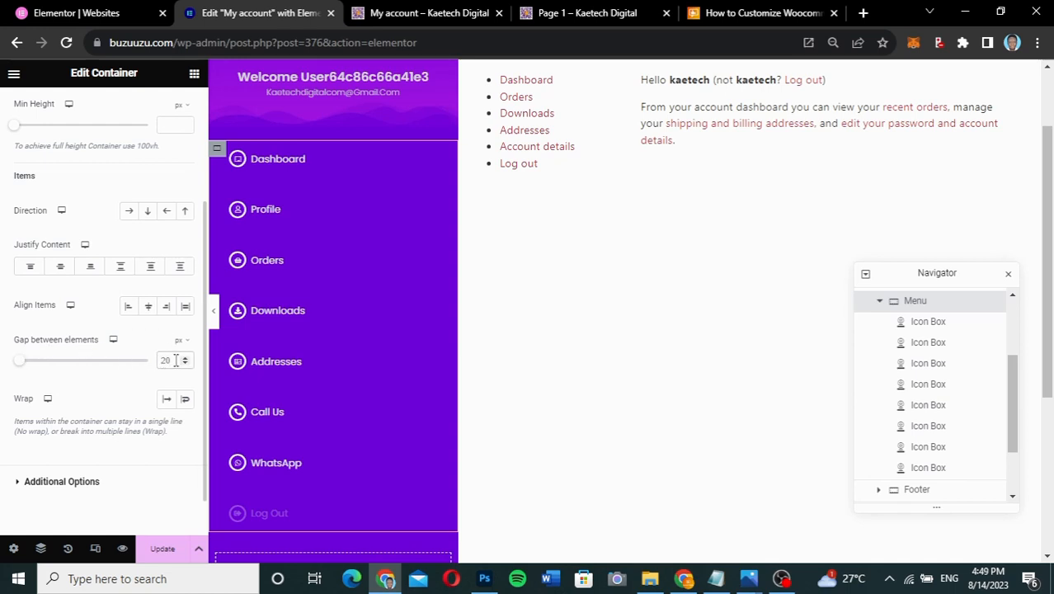
left_click_drag(19, 365, 8, 365)
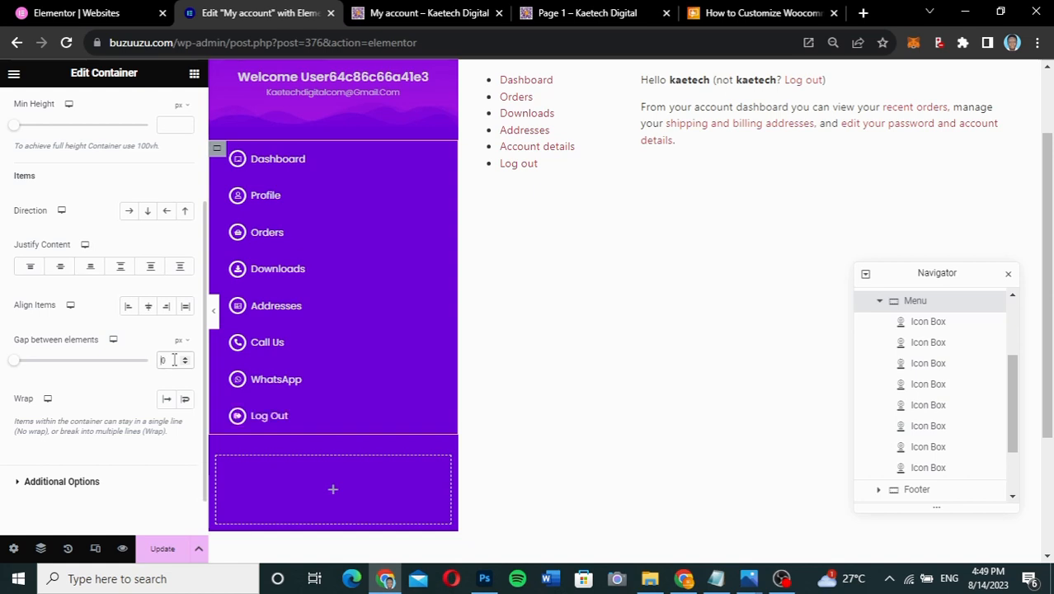
double_click(161, 361)
type("5")
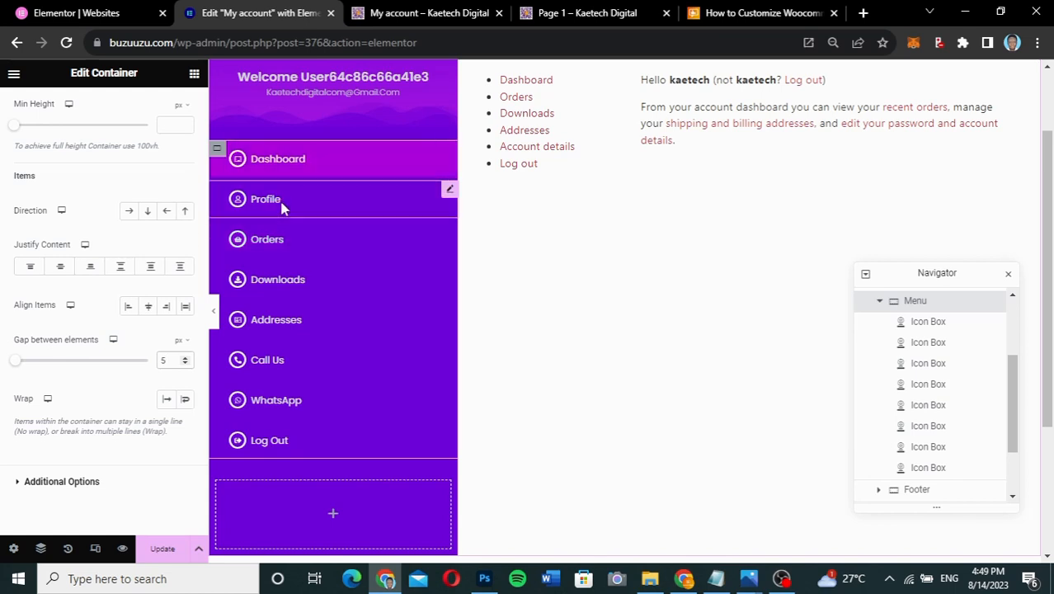
left_click(219, 156)
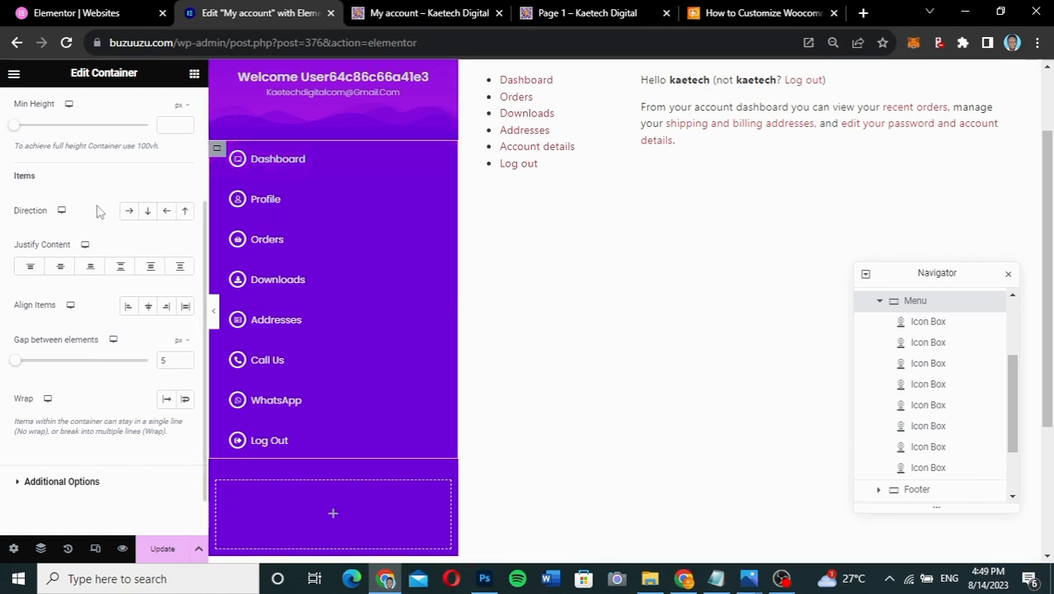
scroll(97, 211, "up", 4)
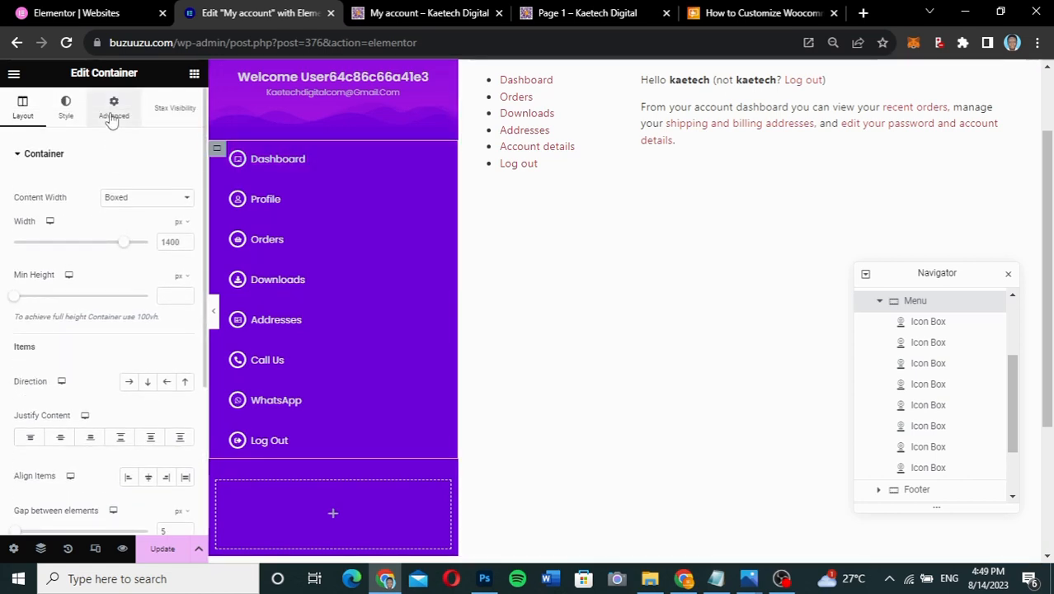
- Give the Menu container 10 px top and bottom padding and update the page
left_click(113, 116)
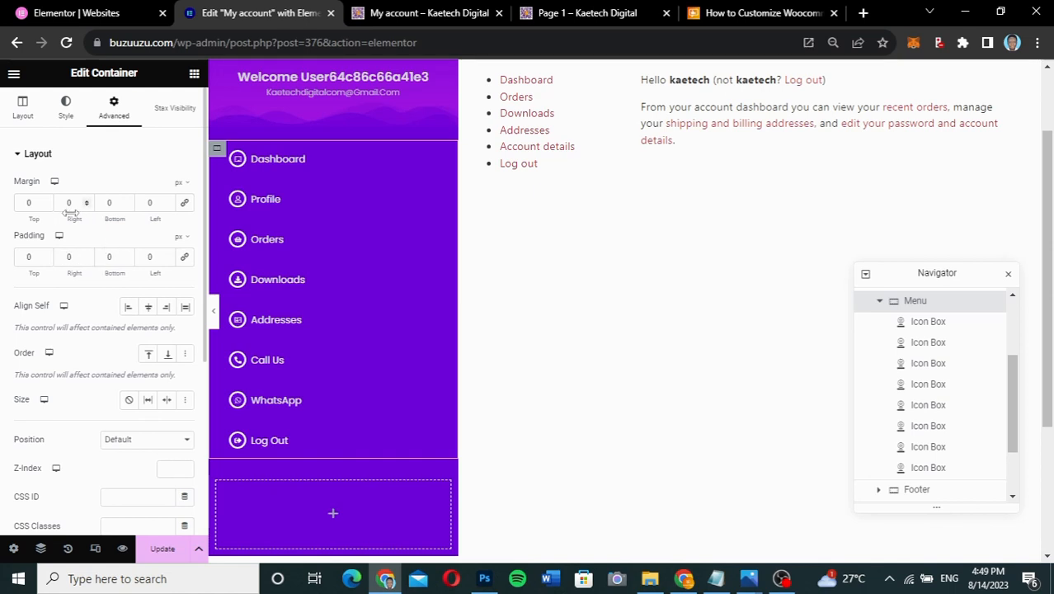
left_click(20, 205)
type("1")
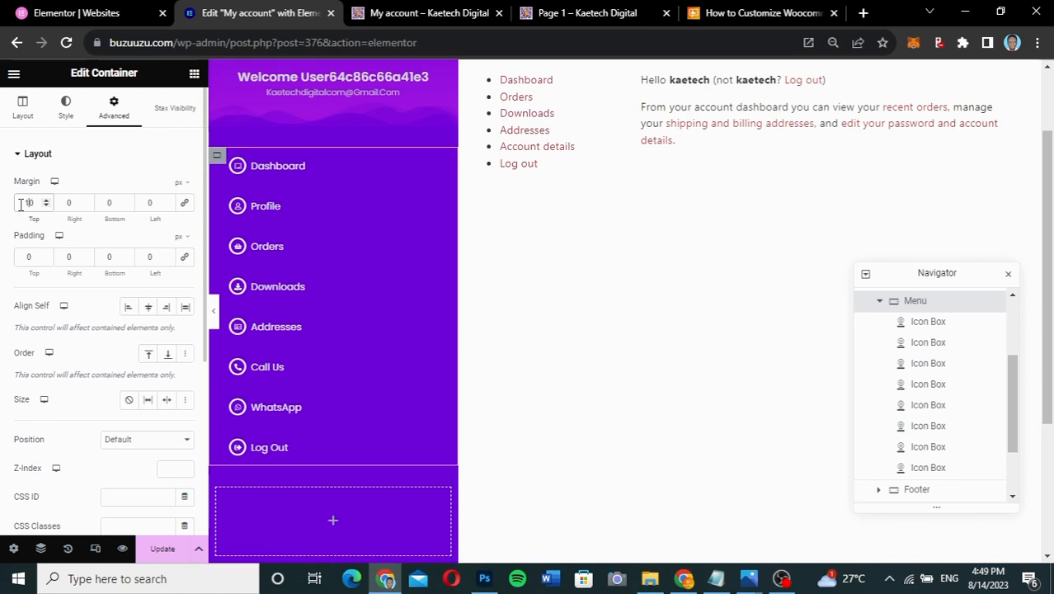
key("BackSpace")
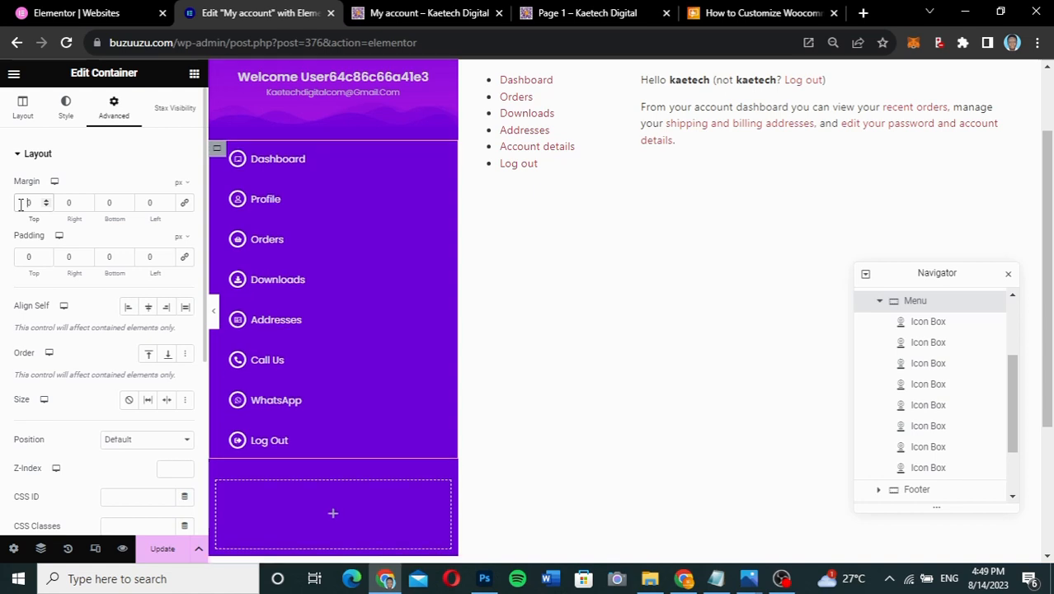
left_click(27, 258)
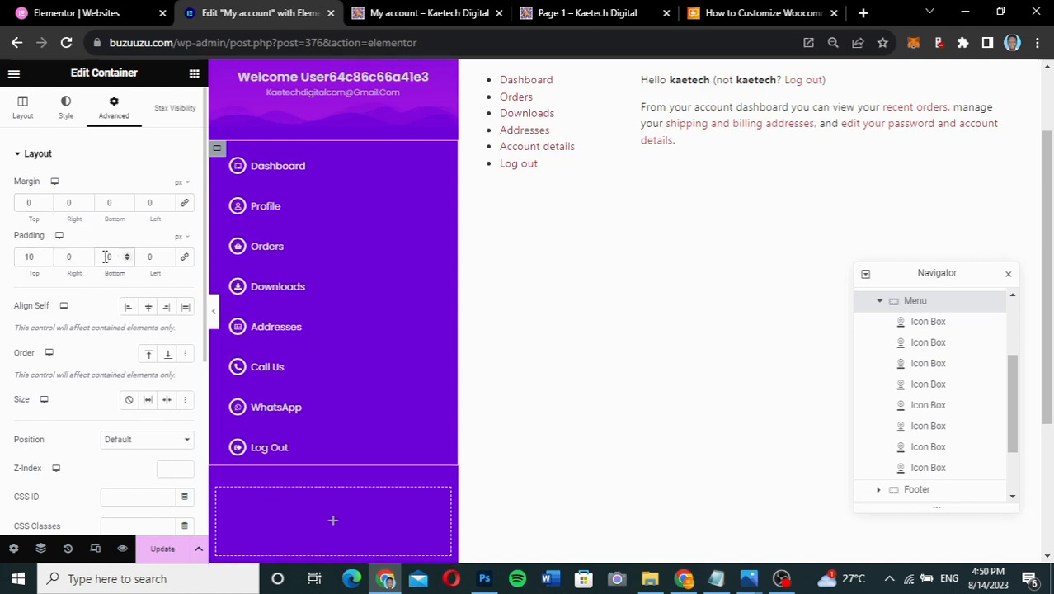
type("1")
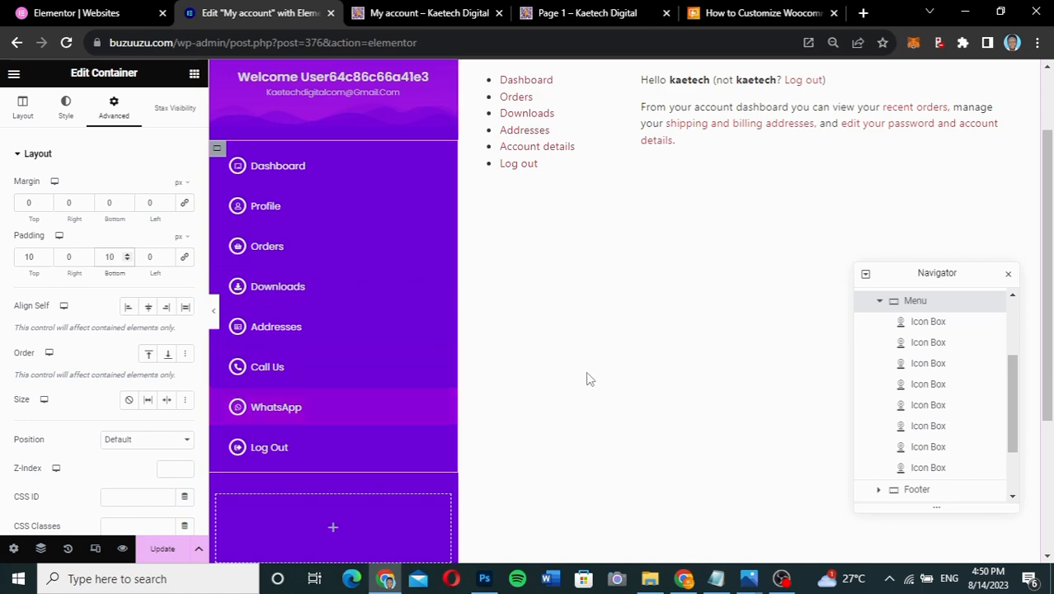
scroll(587, 377, "down", 2)
scroll(588, 378, "up", 3)
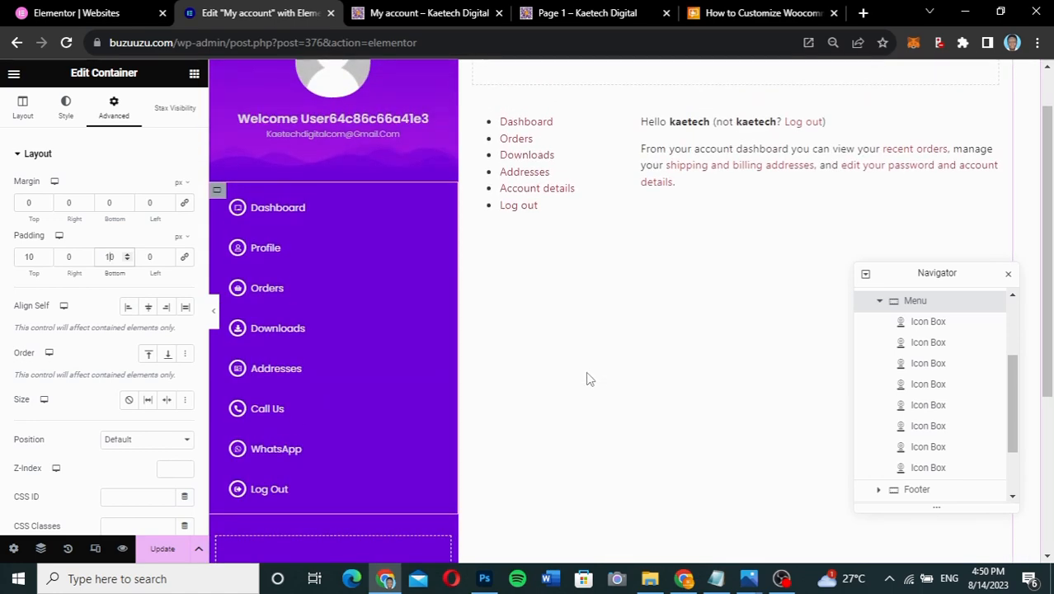
left_click(161, 548)
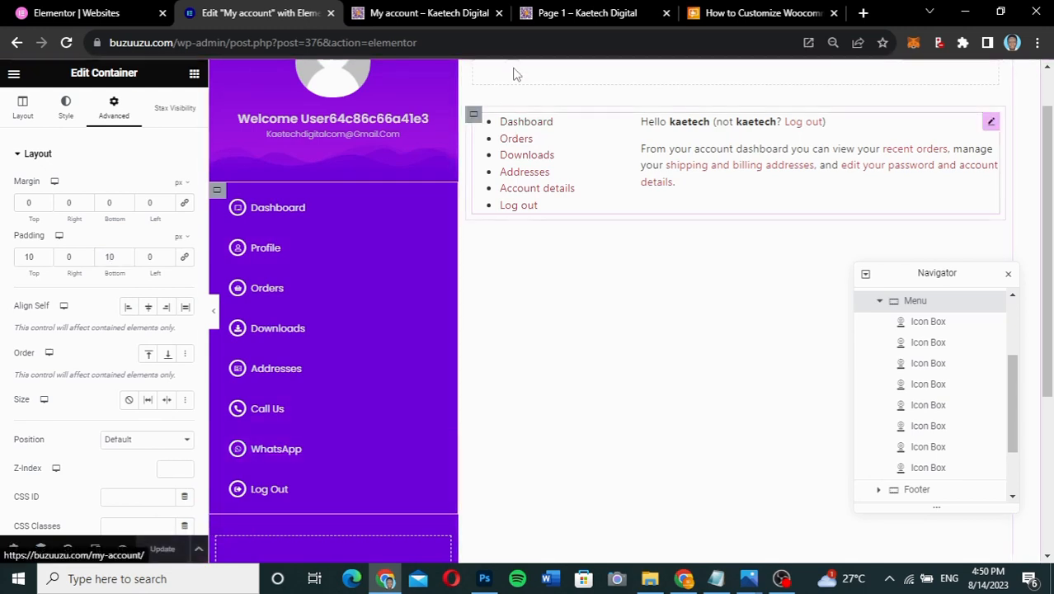
left_click(463, 19)
- Reload the live My account page and check the saved sidebar
left_click(66, 42)
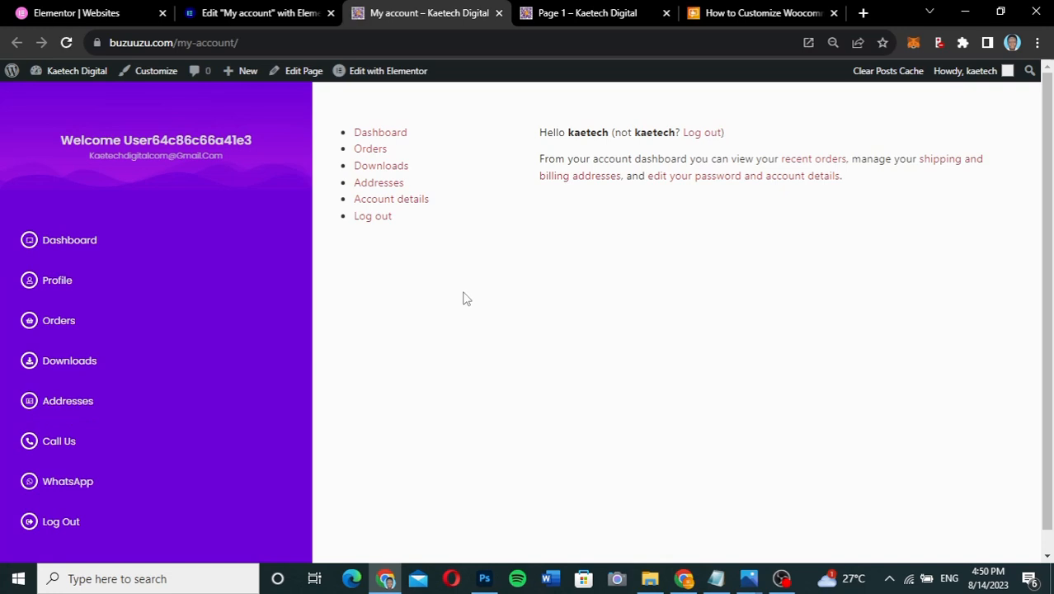
scroll(463, 298, "down", 2)
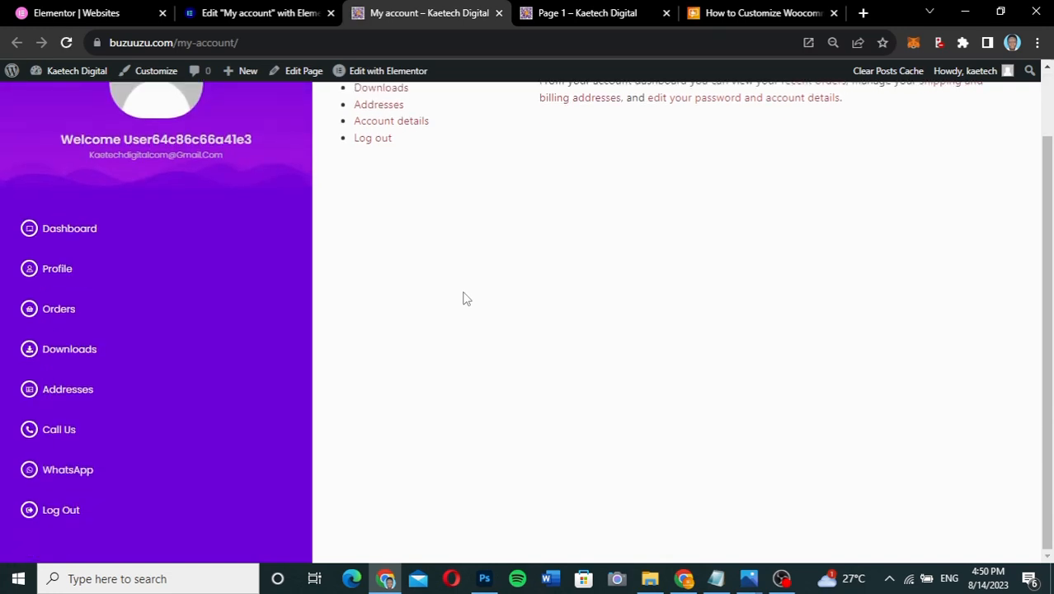
scroll(463, 298, "up", 2)
scroll(463, 299, "down", 2)
scroll(463, 298, "up", 2)
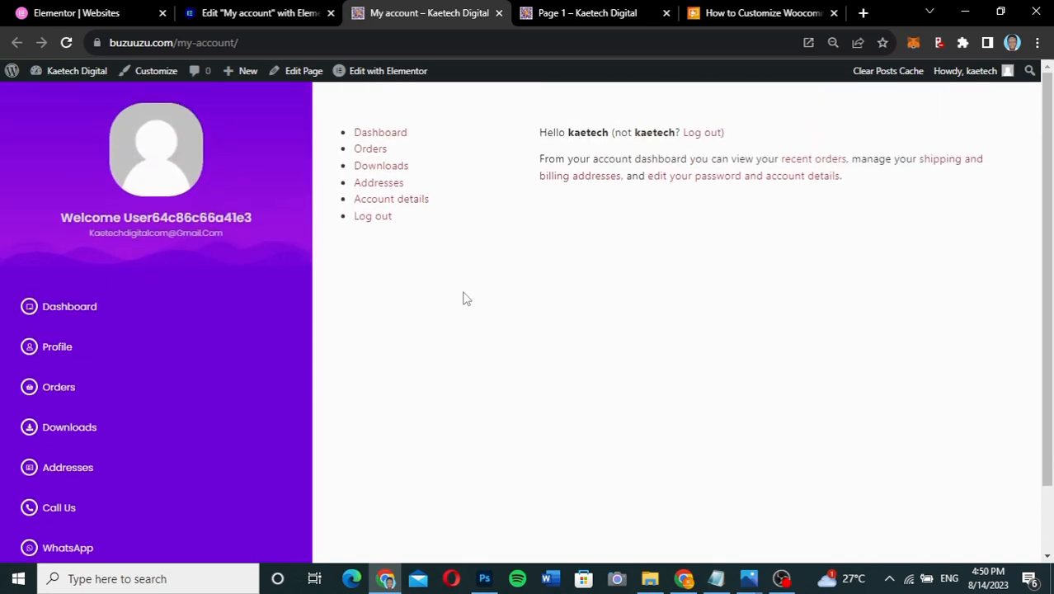
- Compare the Page 1 reference design with the live sidebar, ending on Page 1
left_click(577, 18)
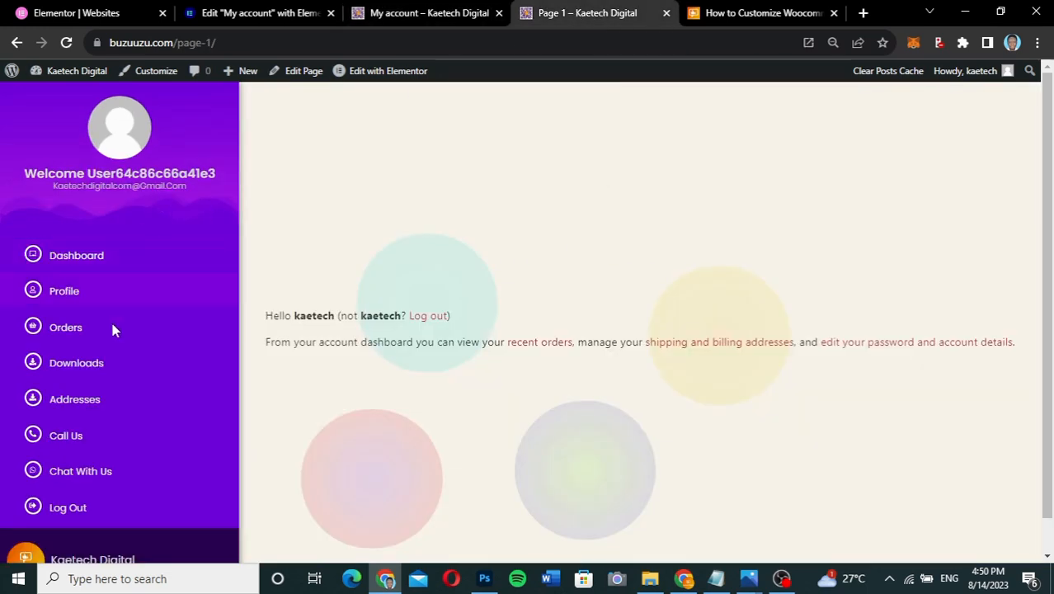
scroll(82, 371, "down", 2)
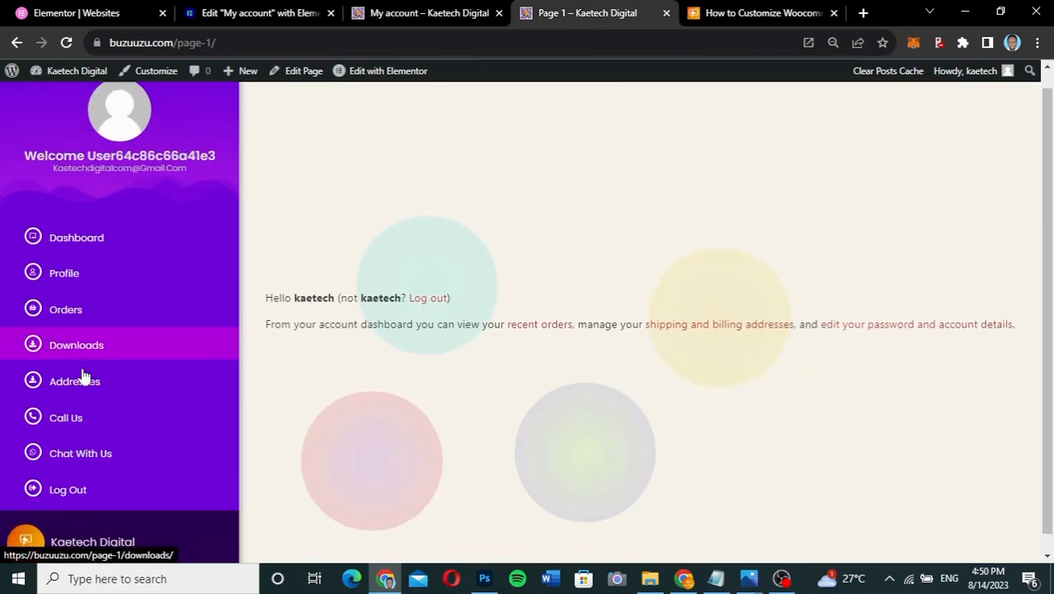
scroll(83, 371, "up", 2)
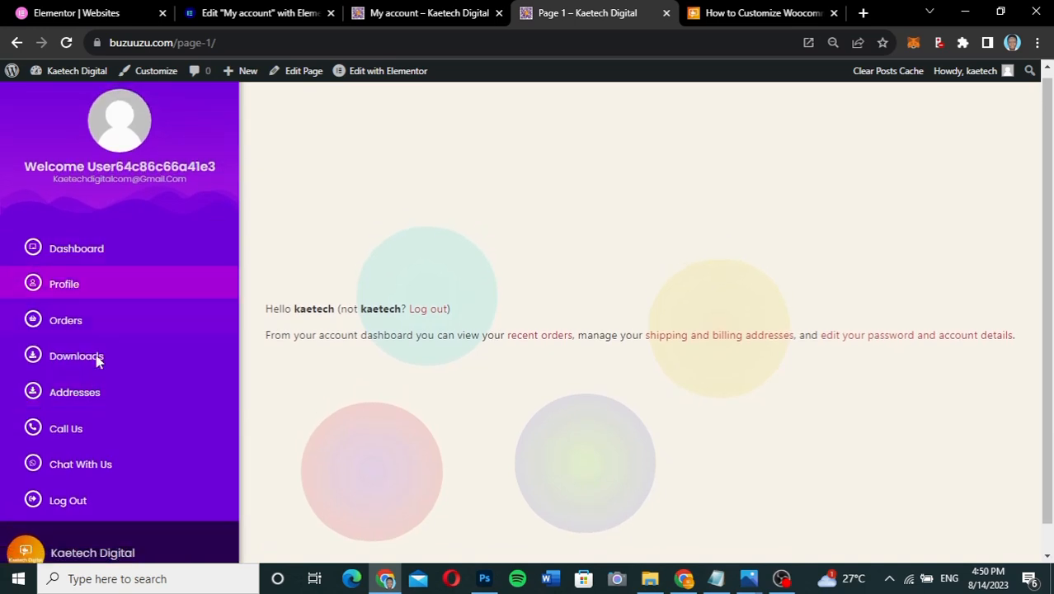
left_click(403, 18)
scroll(128, 291, "down", 1)
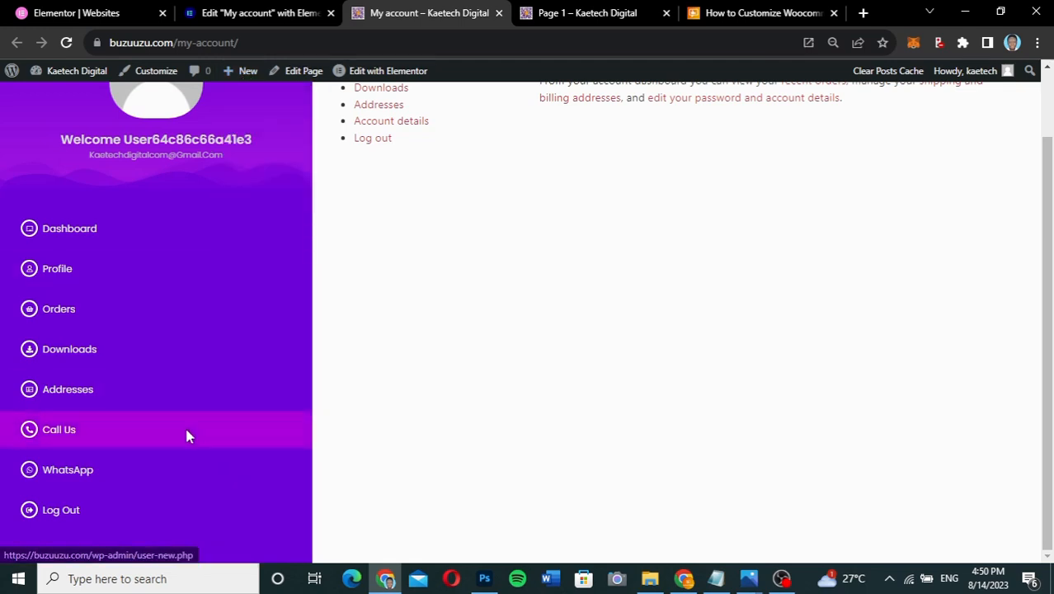
left_click(548, 14)
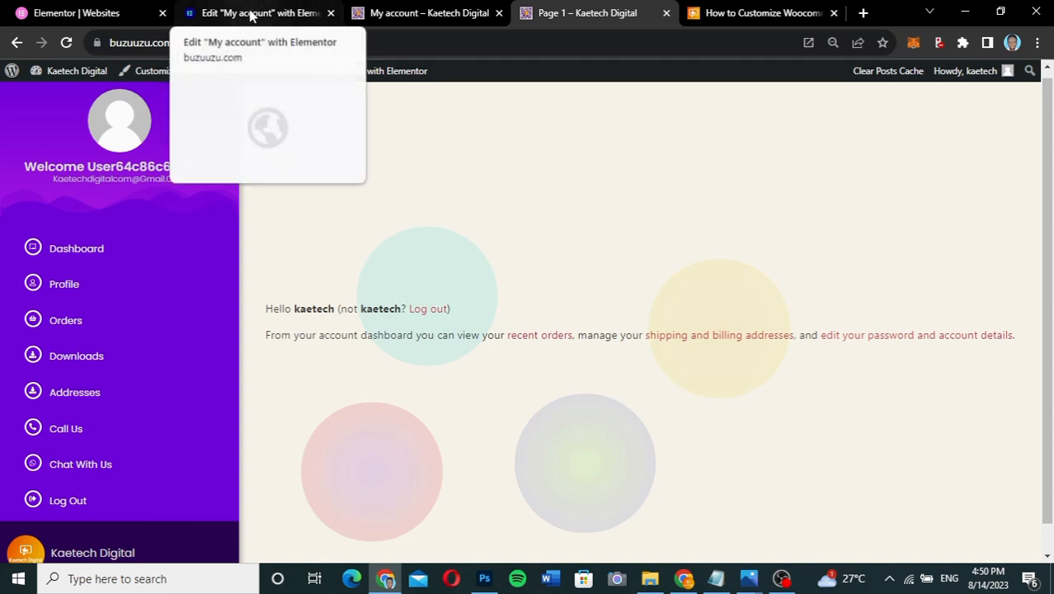
- Collapse the Menu and Top entries in the Navigator and select the Left Sidebar container
left_click(252, 14)
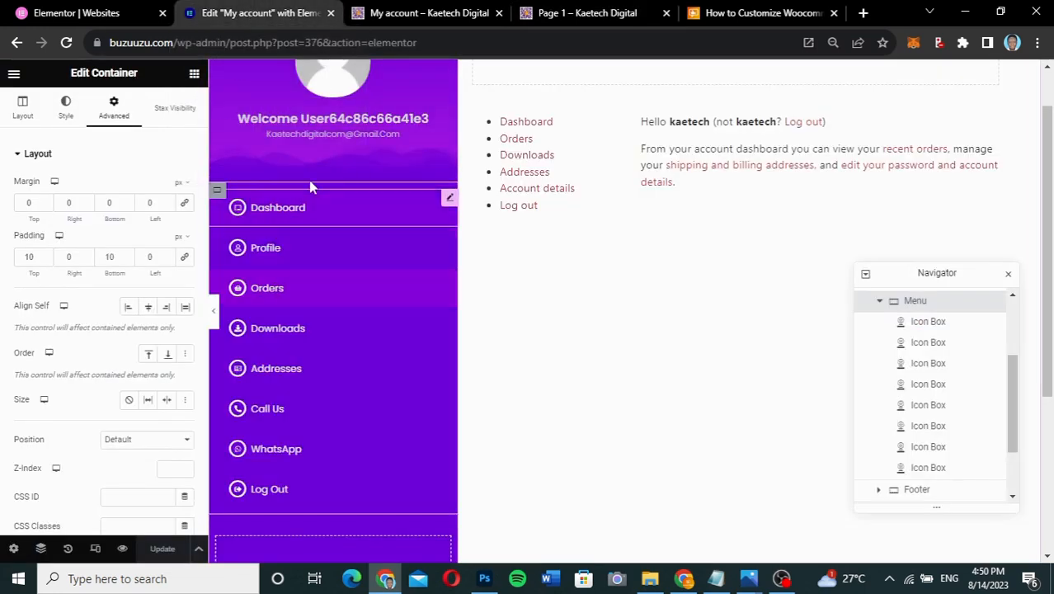
left_click(880, 302)
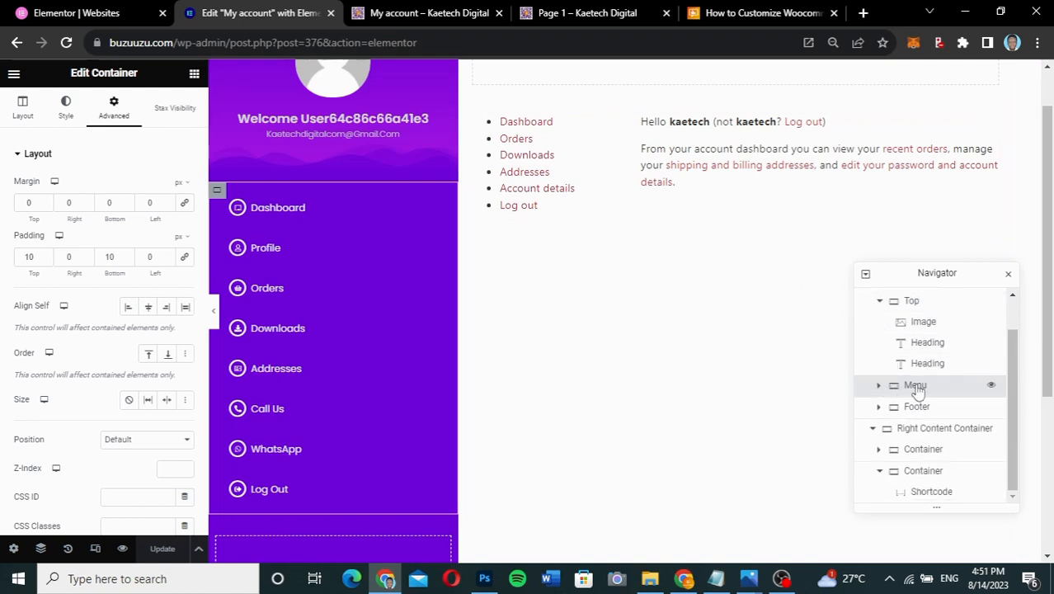
left_click(880, 301)
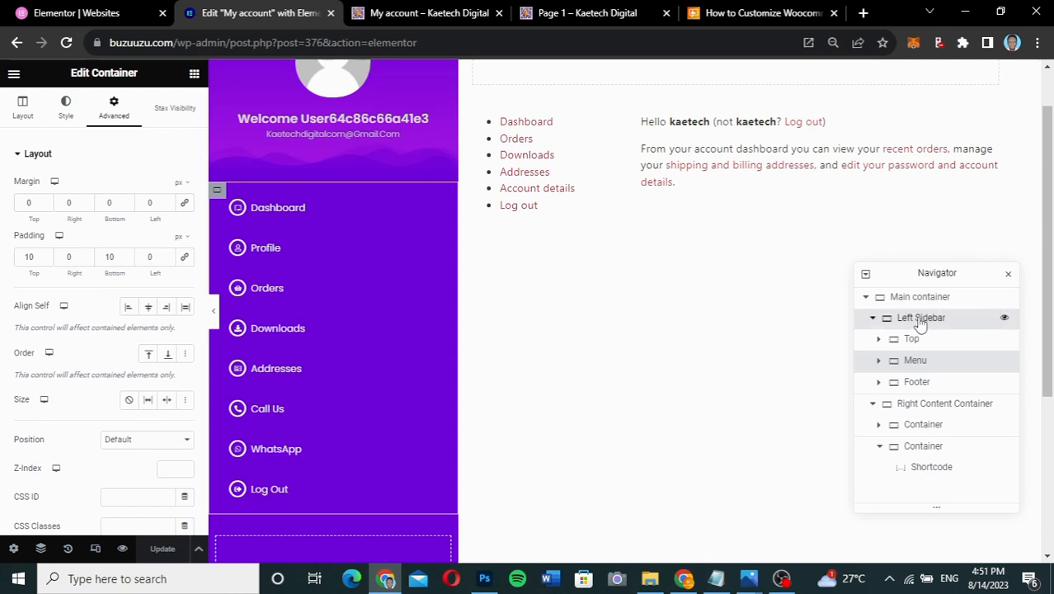
left_click(920, 319)
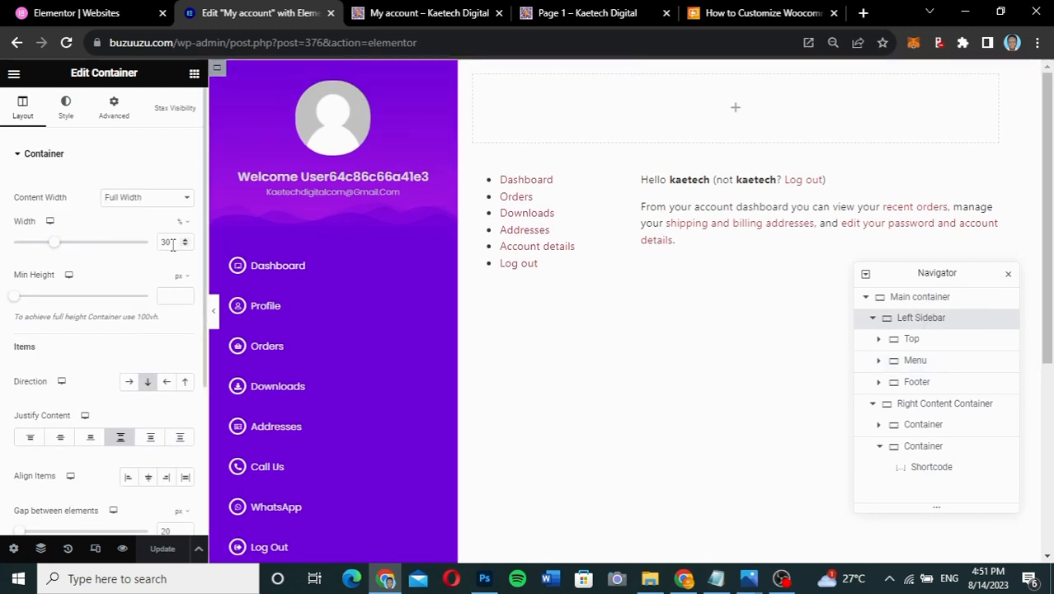
- Set the Left Sidebar width to 20% and preview the result
left_click_drag(170, 244, 158, 250)
type("20")
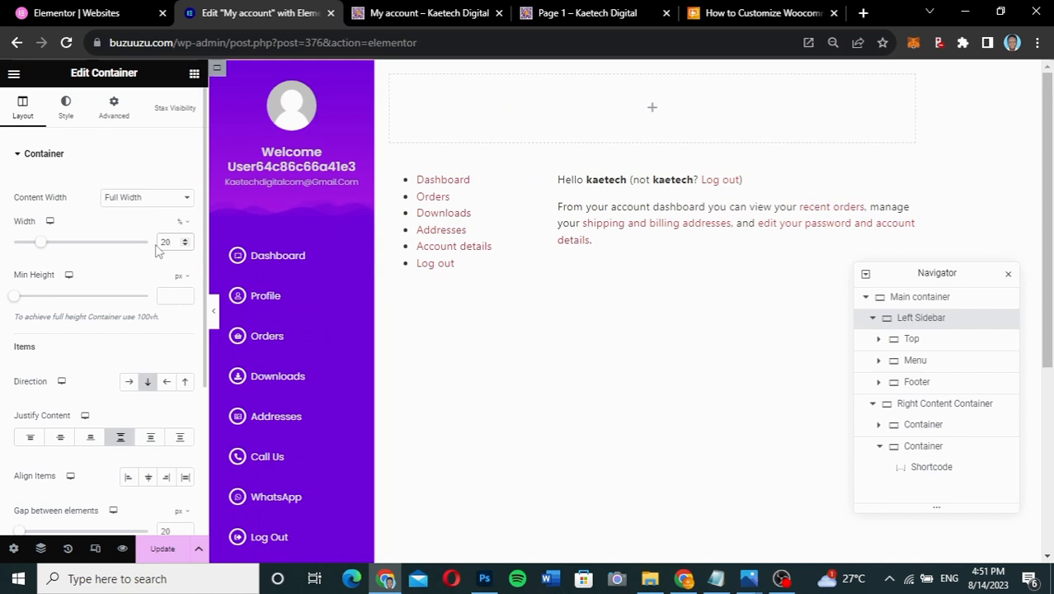
left_click(215, 316)
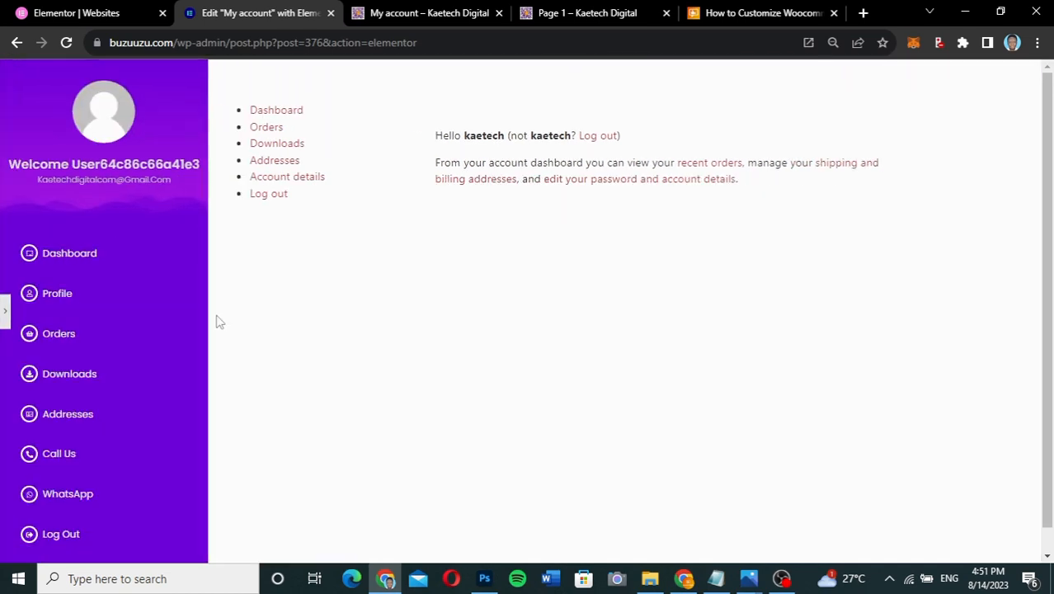
scroll(125, 384, "down", 1)
scroll(124, 384, "up", 1)
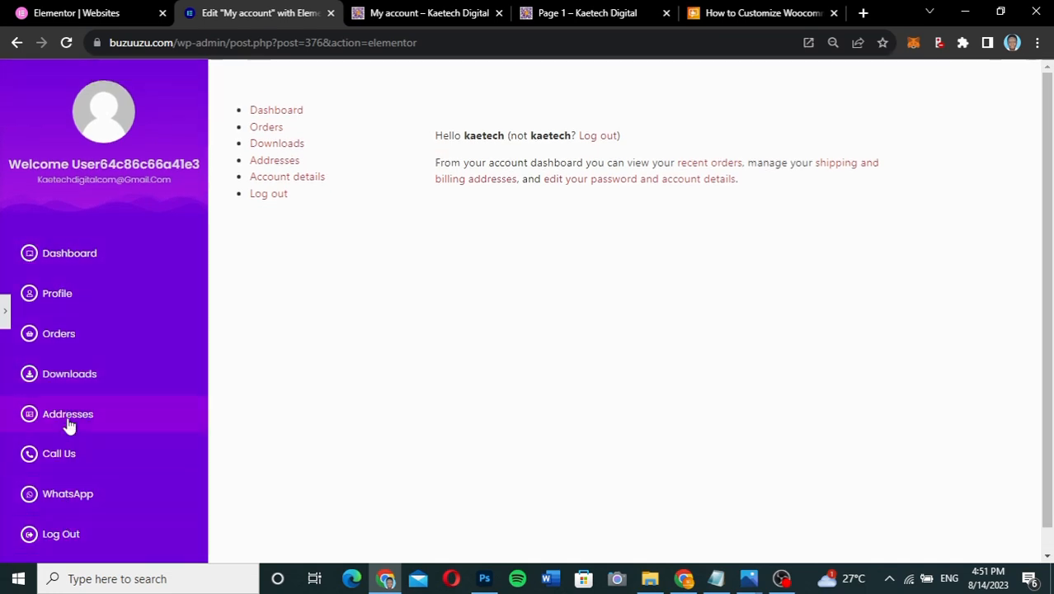
scroll(69, 338, "down", 1)
scroll(70, 338, "up", 1)
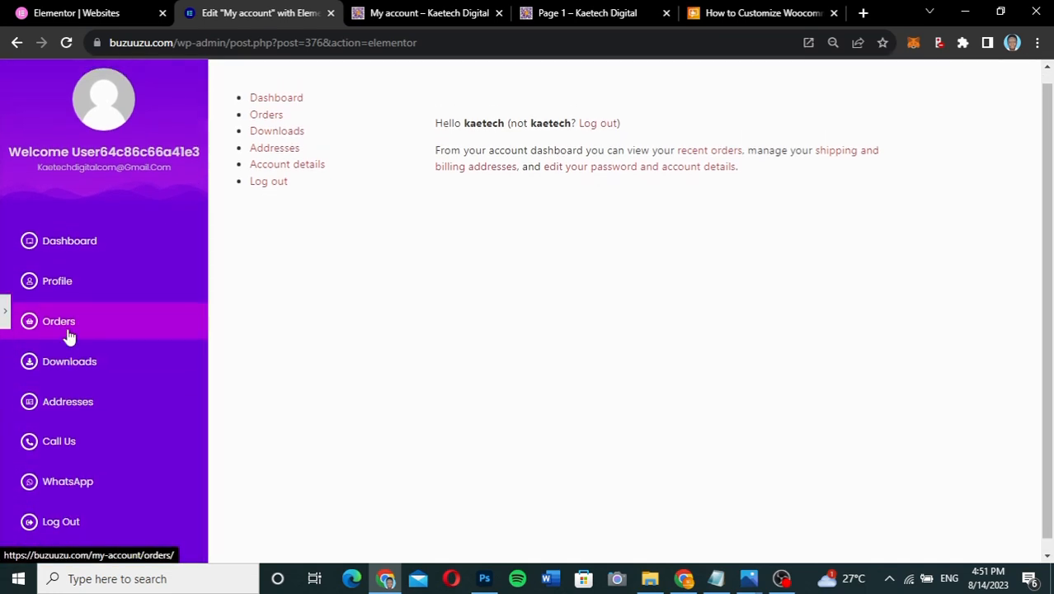
left_click(4, 313)
left_click(3, 313)
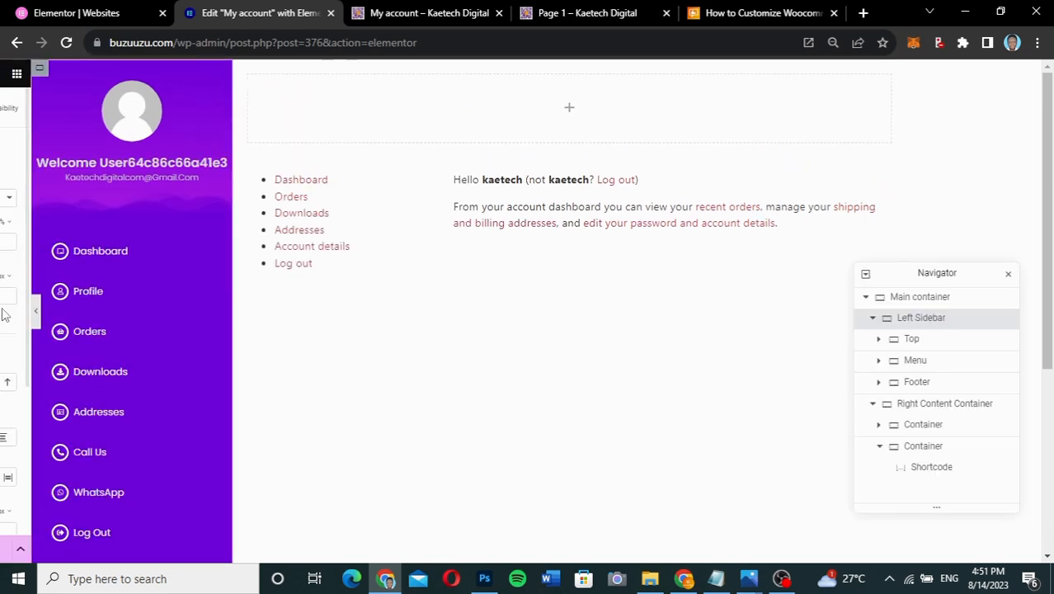
- Widen the Left Sidebar to 25%, preview it, and update the page
left_click_drag(170, 240, 159, 239)
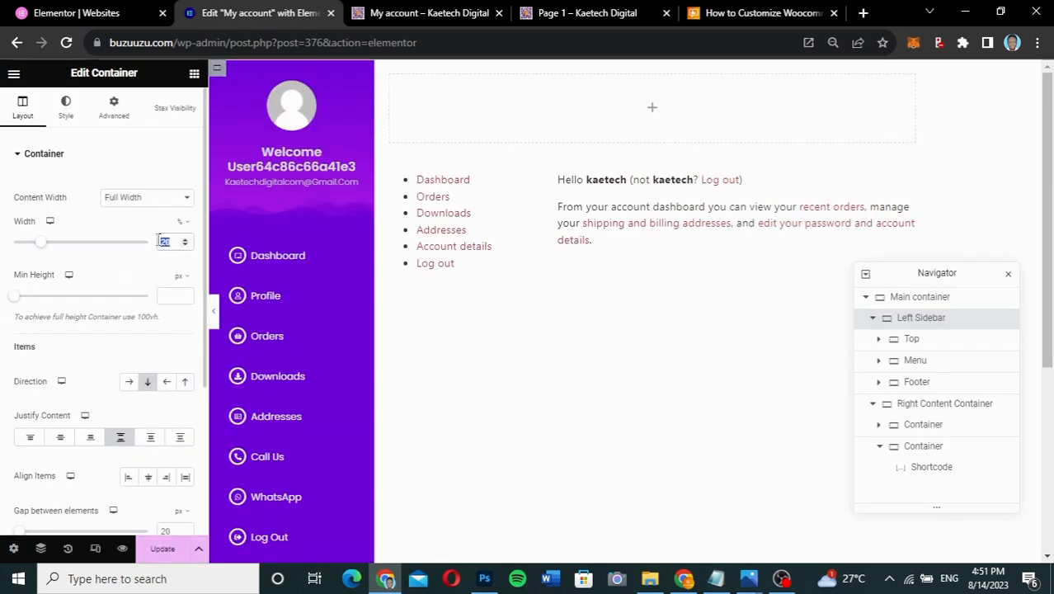
type("25")
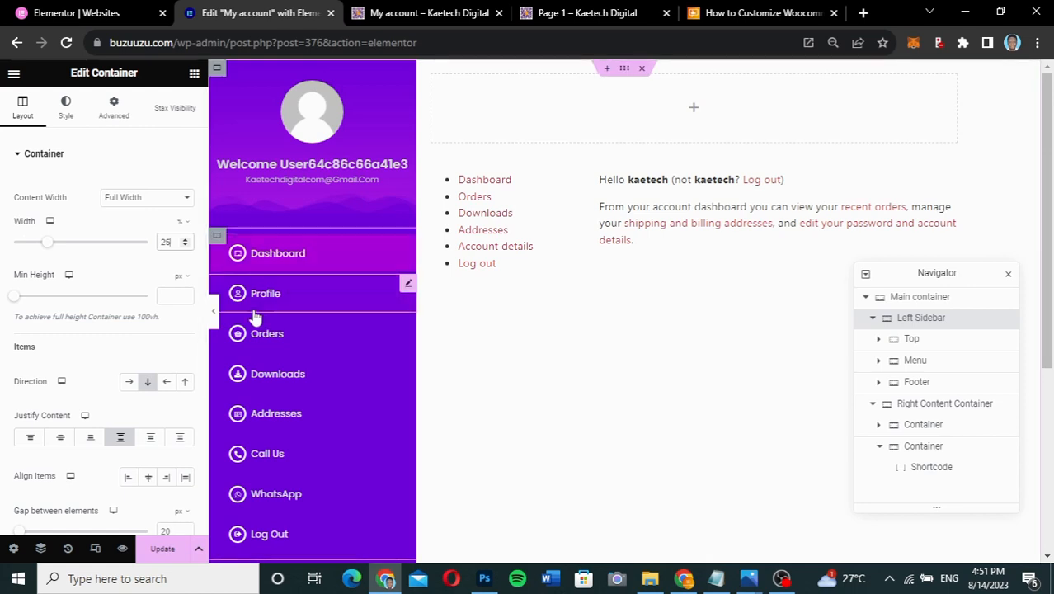
left_click(215, 320)
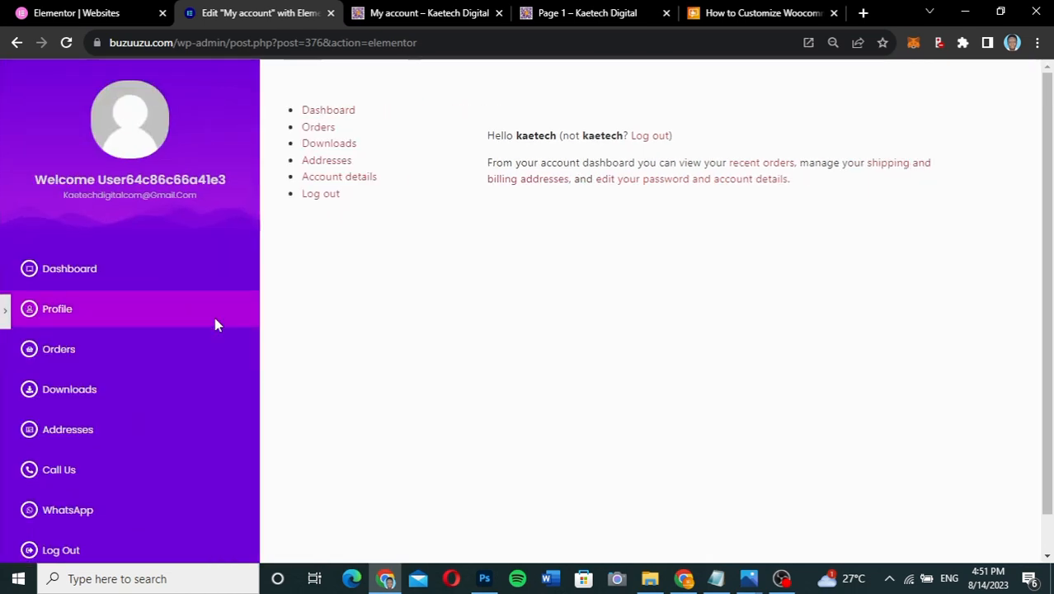
scroll(125, 505, "down", 1)
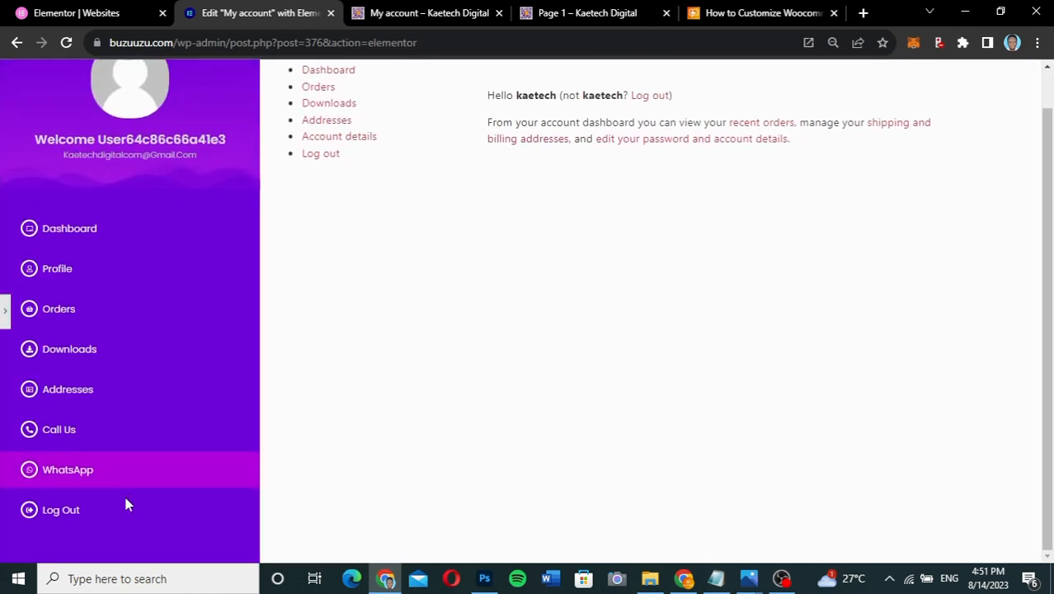
left_click(6, 327)
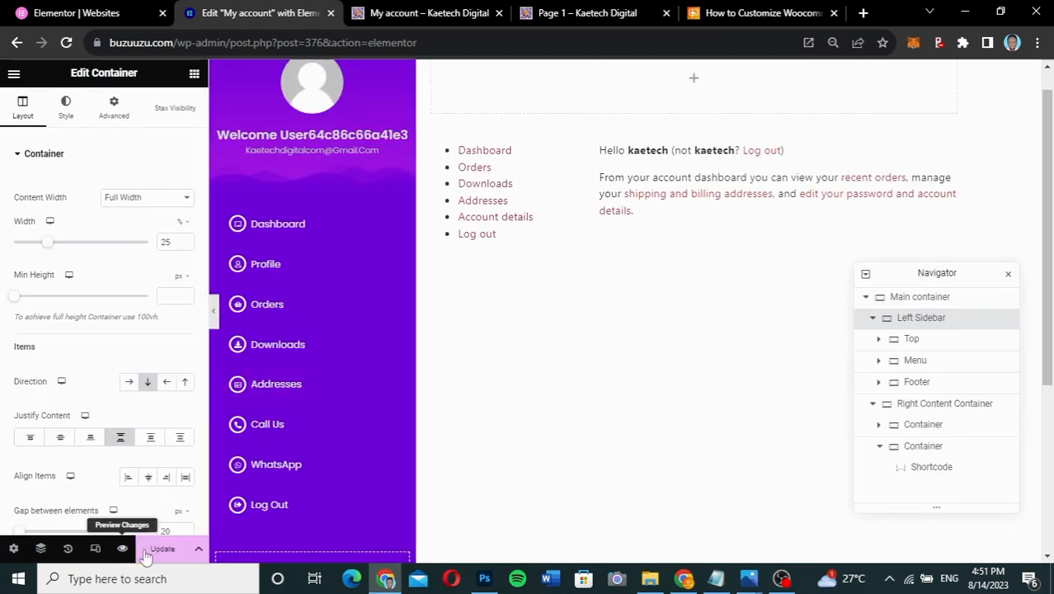
left_click(163, 550)
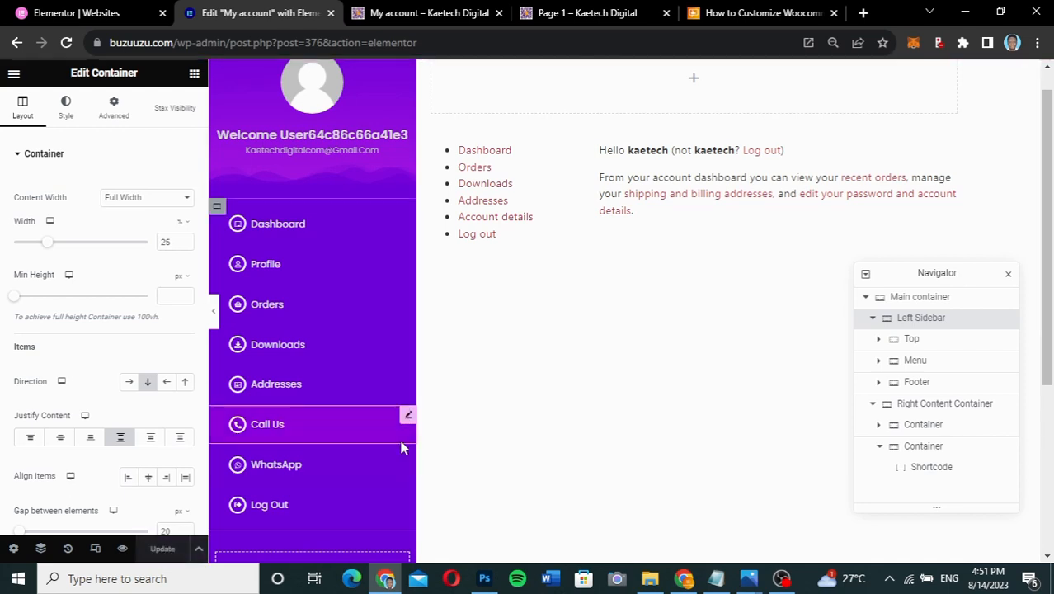
scroll(400, 445, "down", 2)
scroll(401, 445, "down", 1)
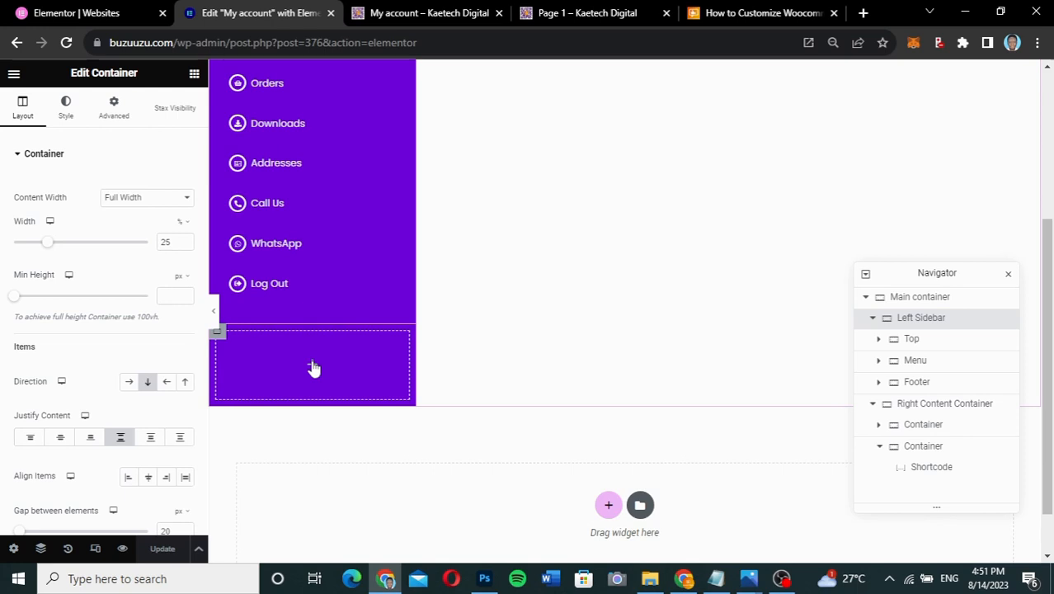
- Add an Image Box to the empty sidebar footer and clear its description
left_click(313, 368)
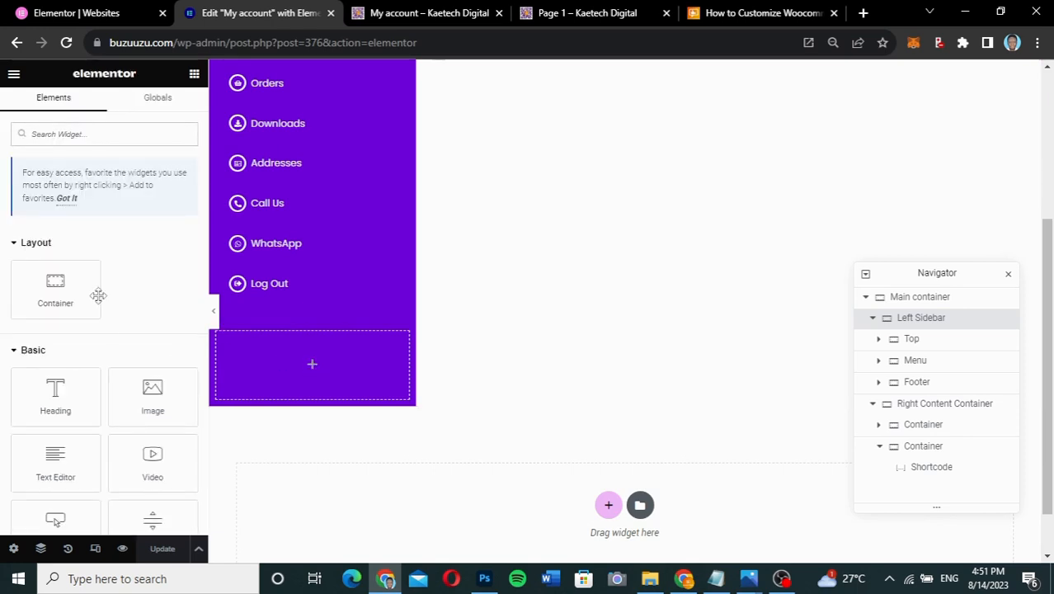
left_click(121, 140)
type("image")
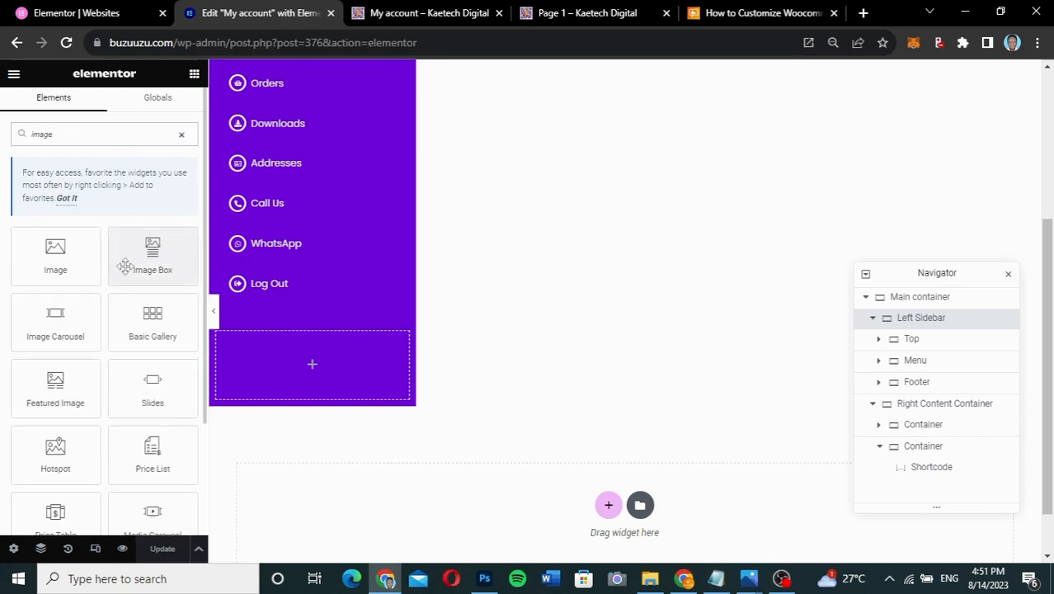
left_click_drag(148, 265, 308, 370)
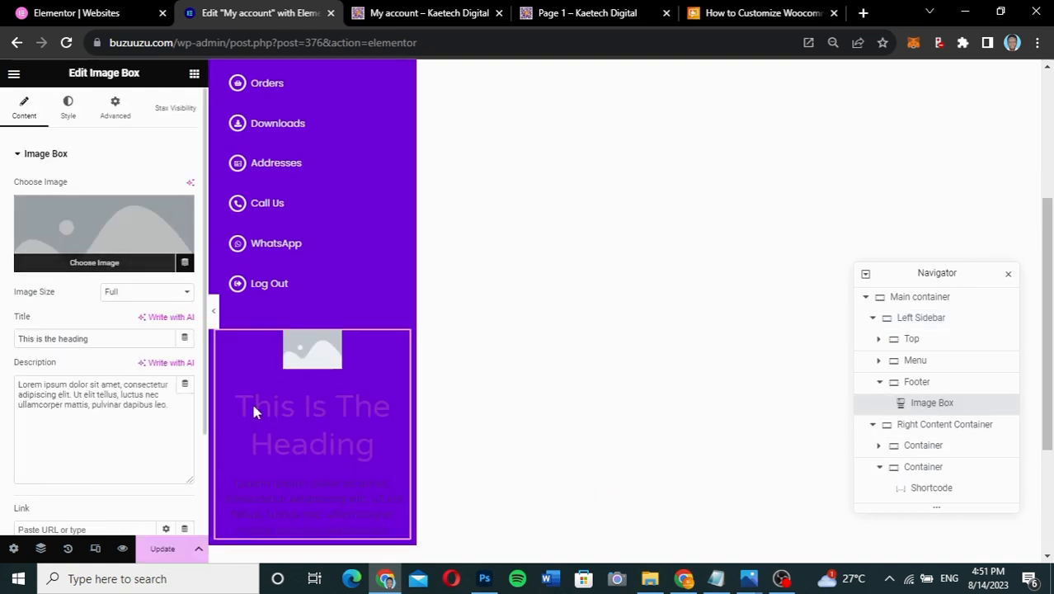
left_click(147, 404)
key("ctrl+a")
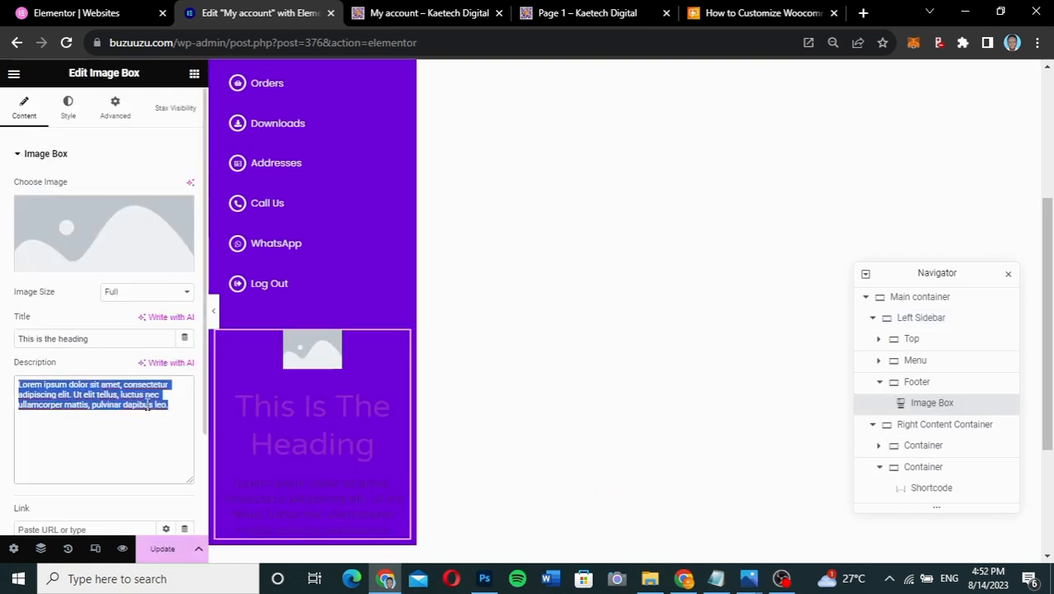
key("BackSpace")
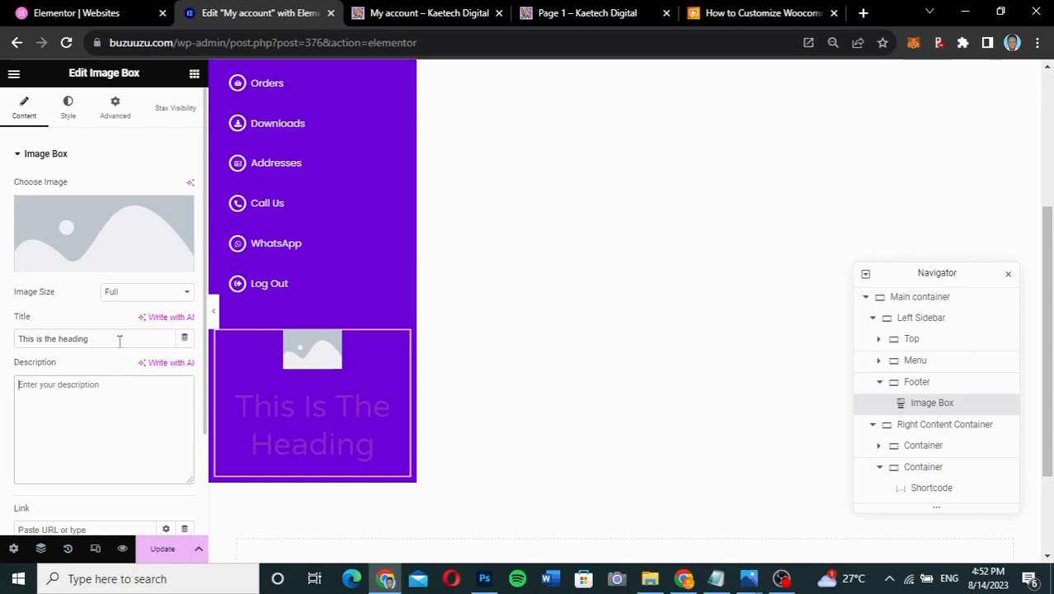
- Title the image box 'Kaetech Digital' and link it to kaetechdigital.com
left_click_drag(120, 341, 2, 338)
type("Kae")
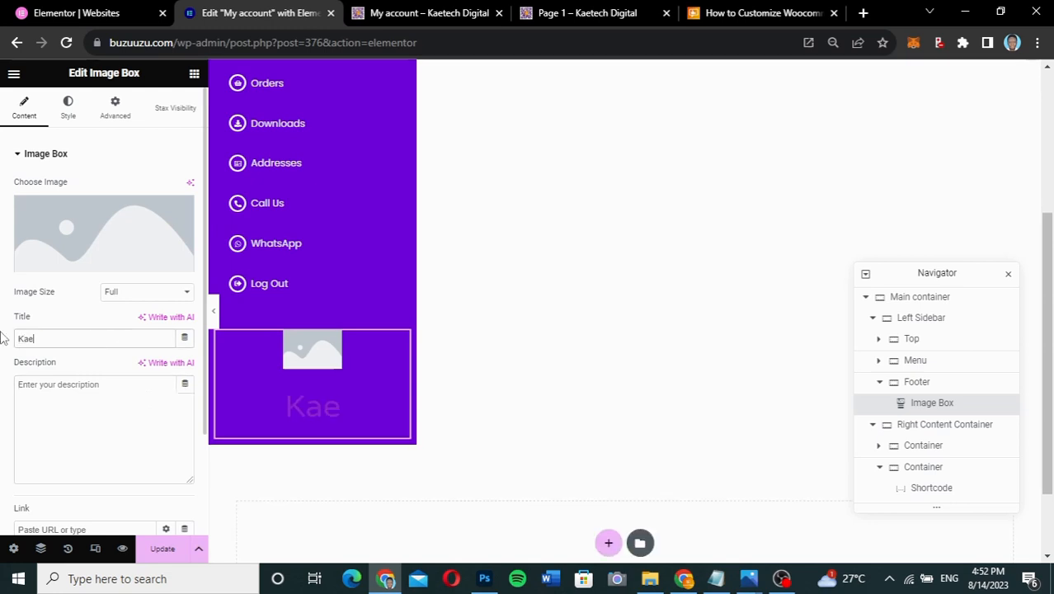
type("tech Digital")
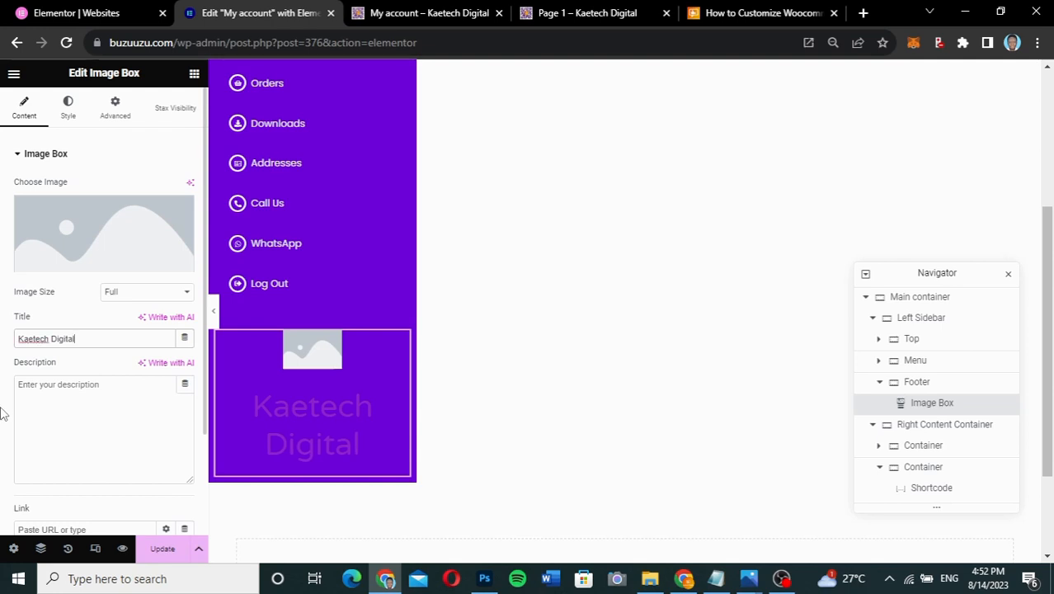
scroll(2, 412, "down", 2)
left_click(80, 401)
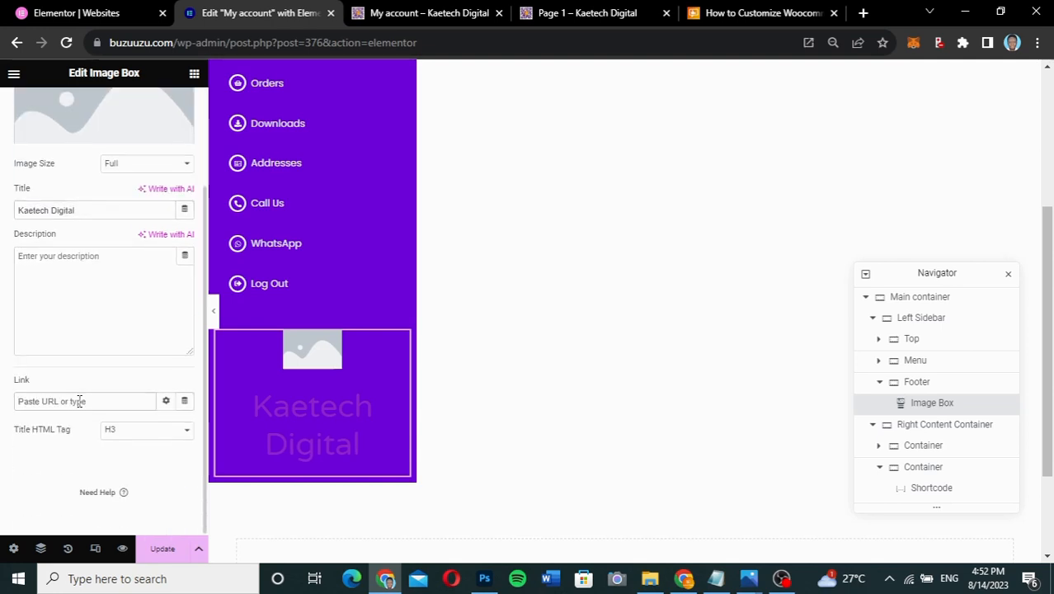
type("kaetechdigital ")
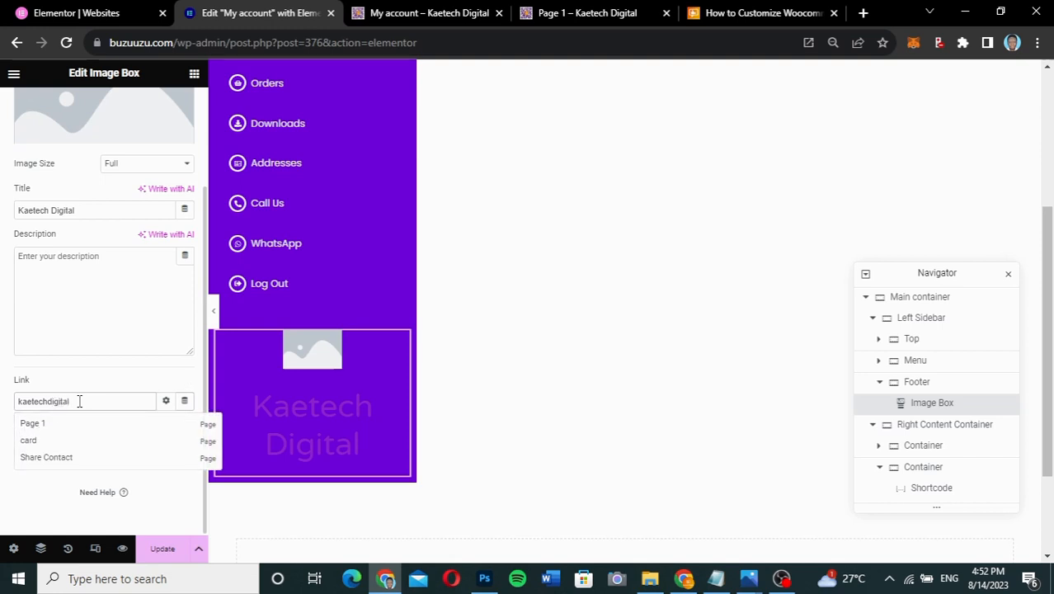
type("com")
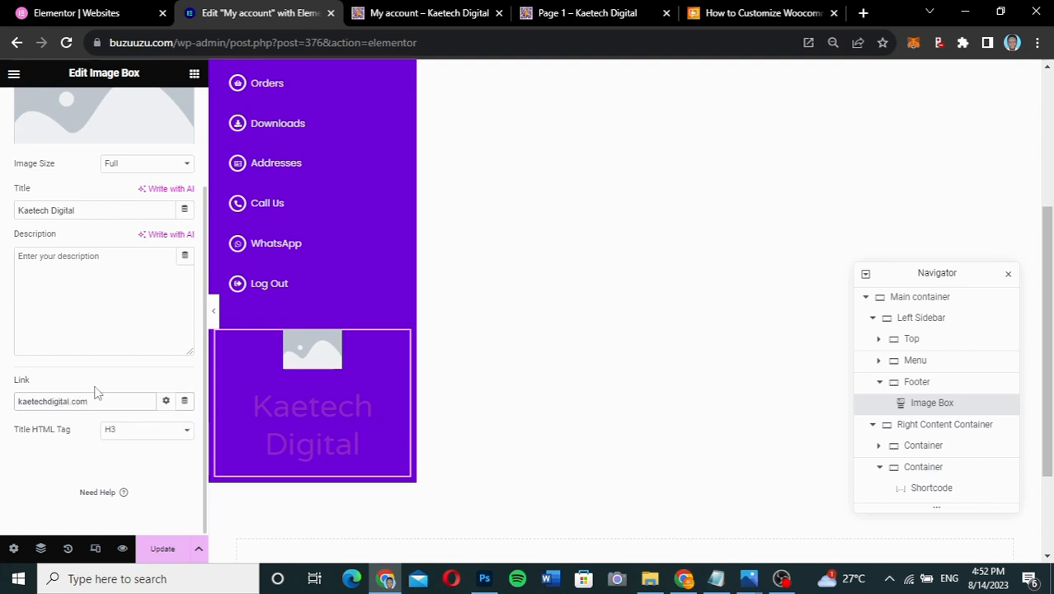
scroll(142, 268, "up", 3)
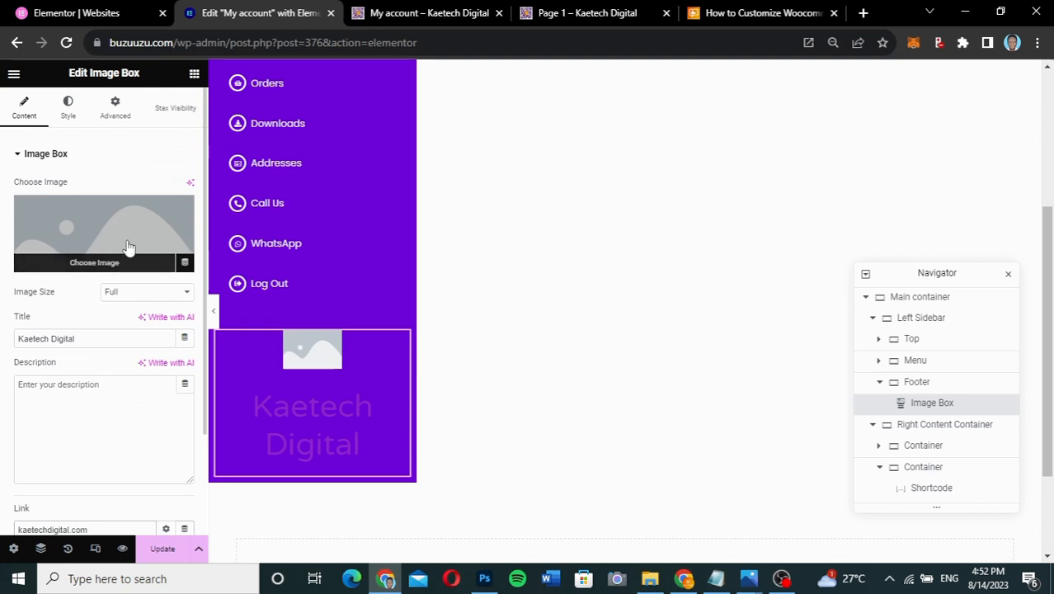
- Choose the Kaetech Digital logo from the Media Library as the image, then compare with Page 1
left_click(112, 216)
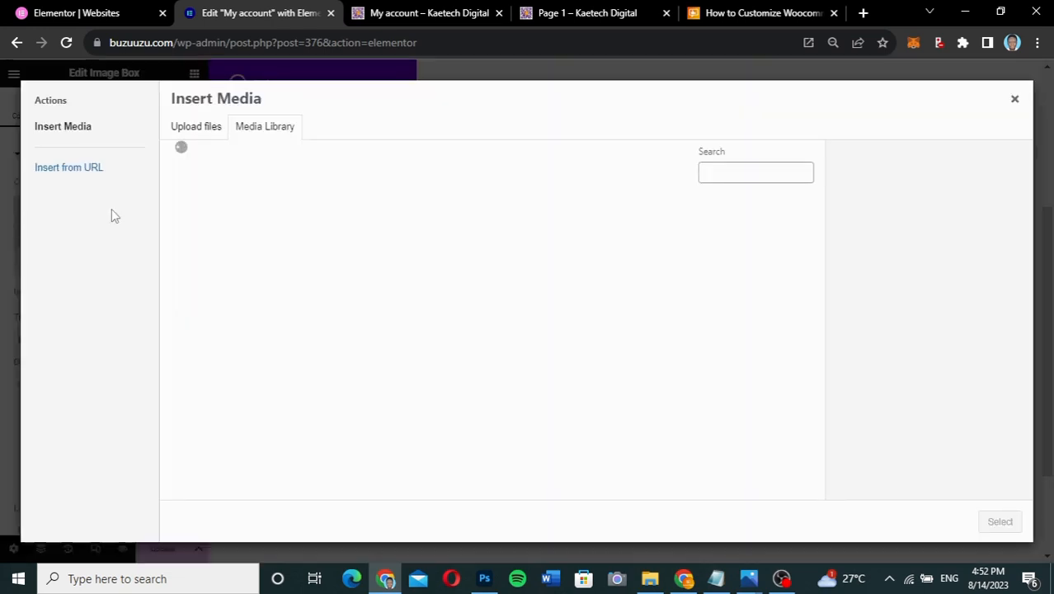
left_click(202, 257)
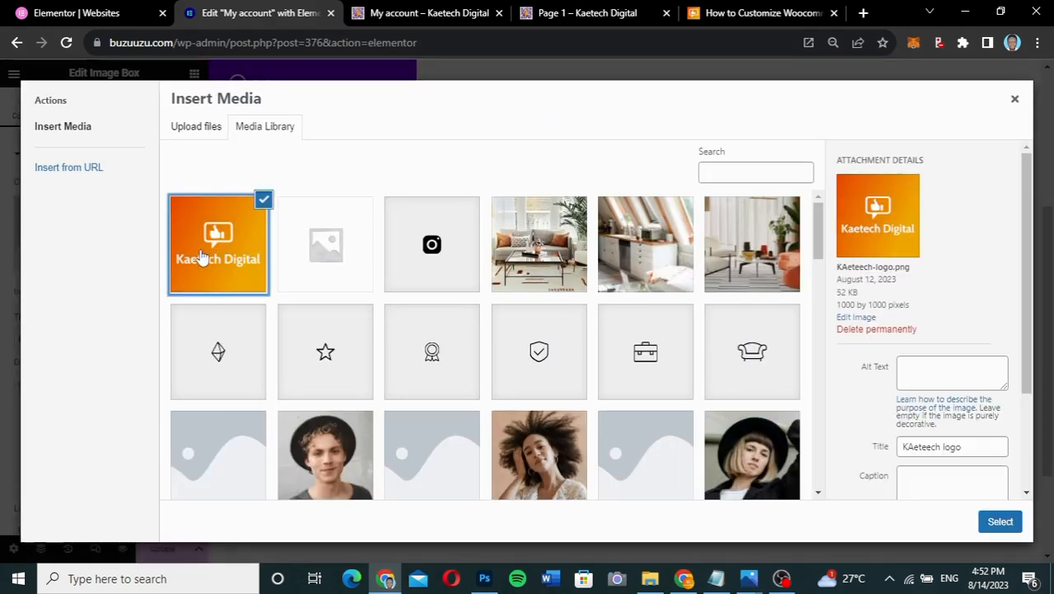
left_click(996, 520)
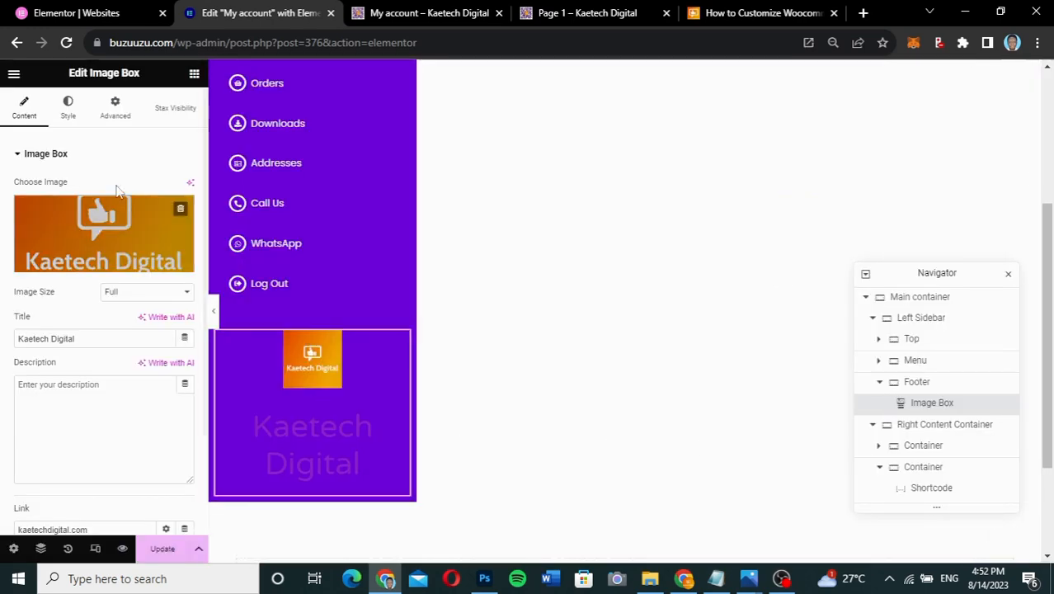
left_click(567, 11)
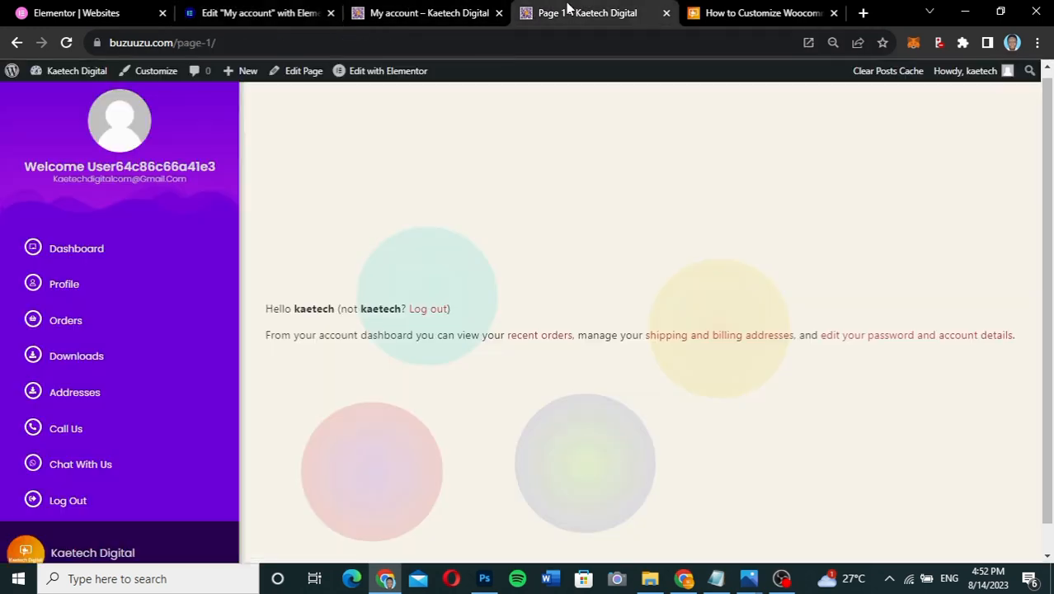
scroll(39, 522, "down", 1)
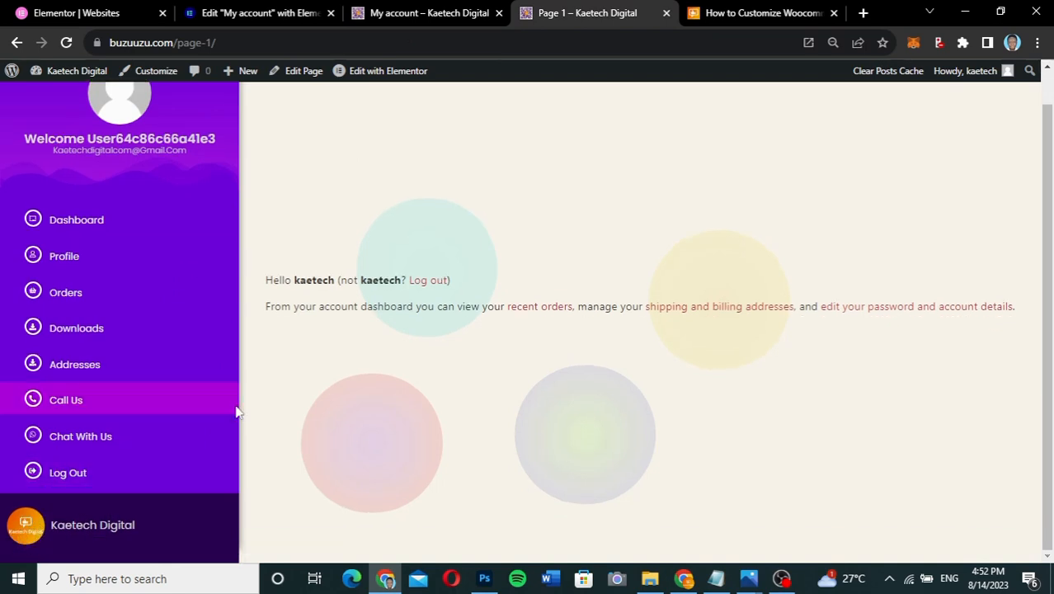
left_click(278, 20)
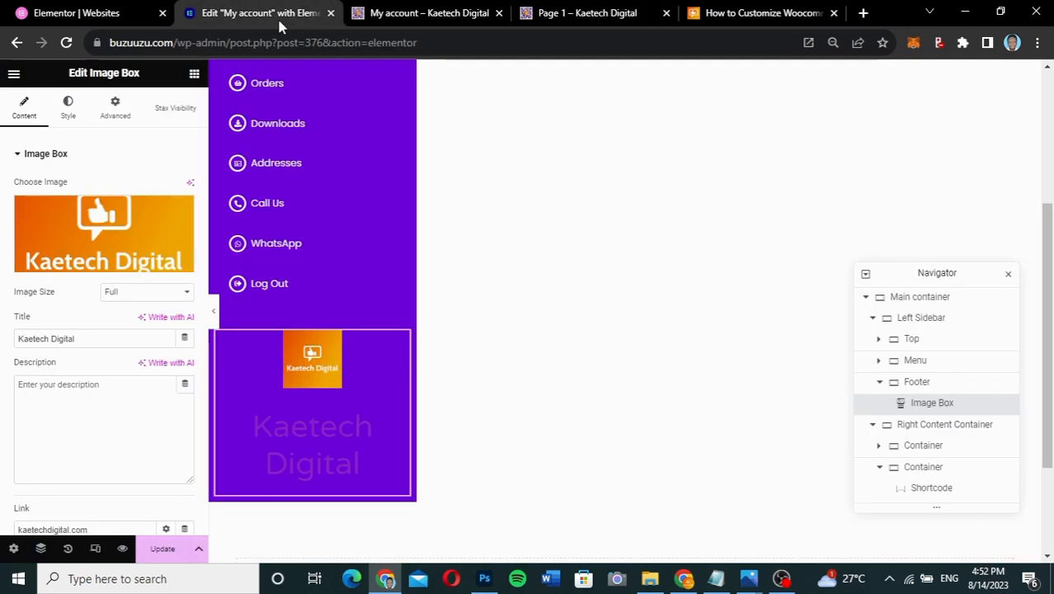
- Place the logo left of the title, vertically centred, with a 50 px border radius
left_click(69, 107)
left_click(148, 187)
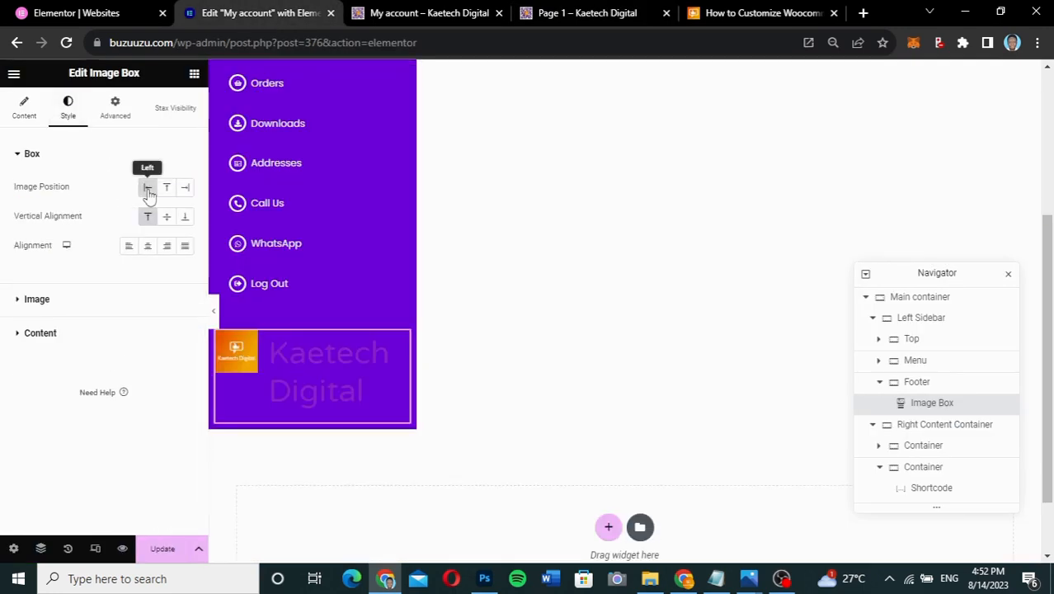
left_click(166, 218)
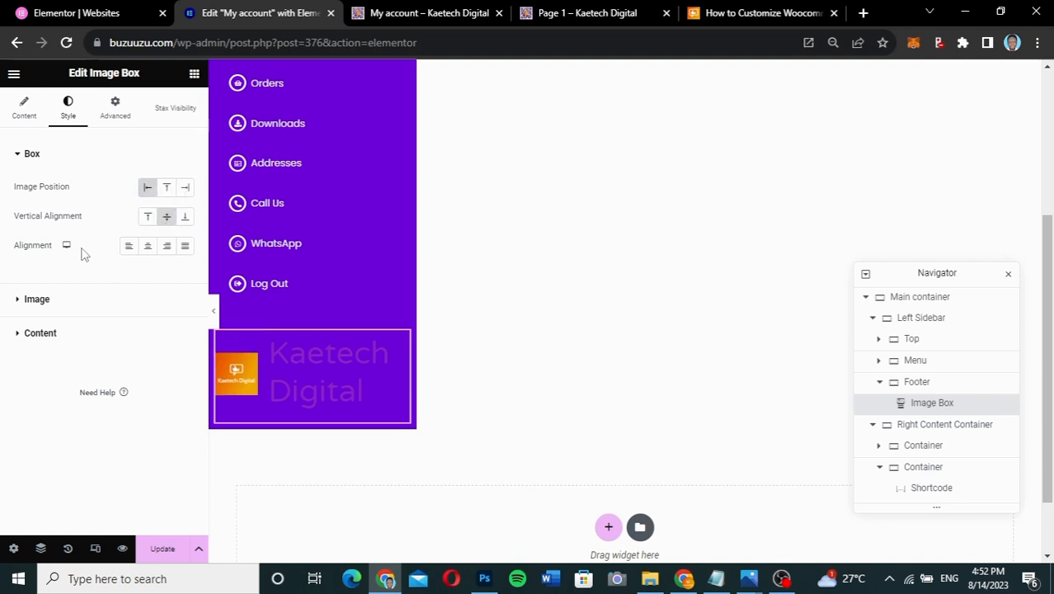
left_click(74, 302)
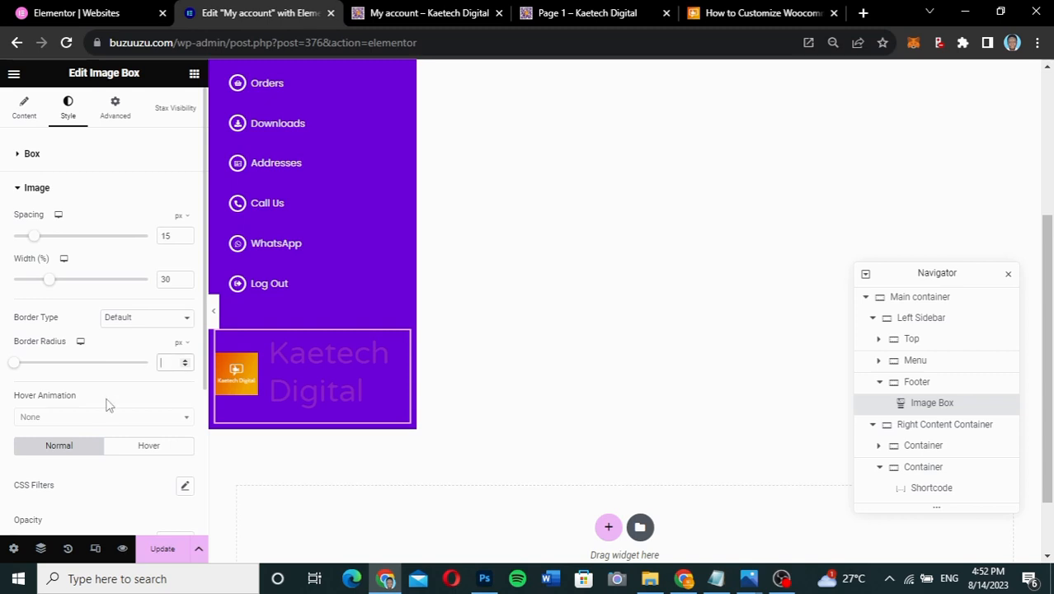
scroll(105, 404, "down", 1)
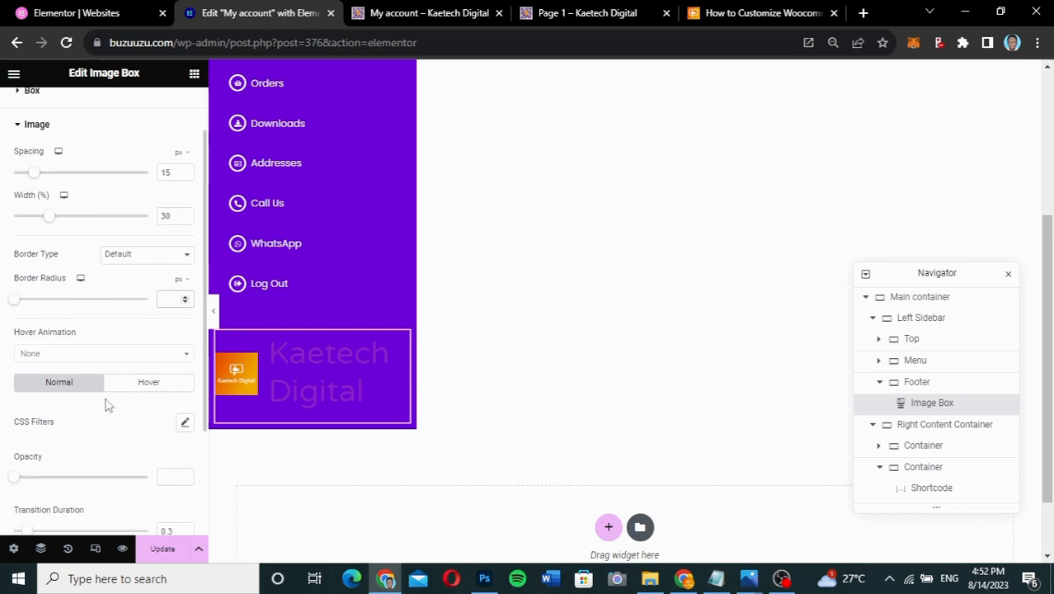
type("0")
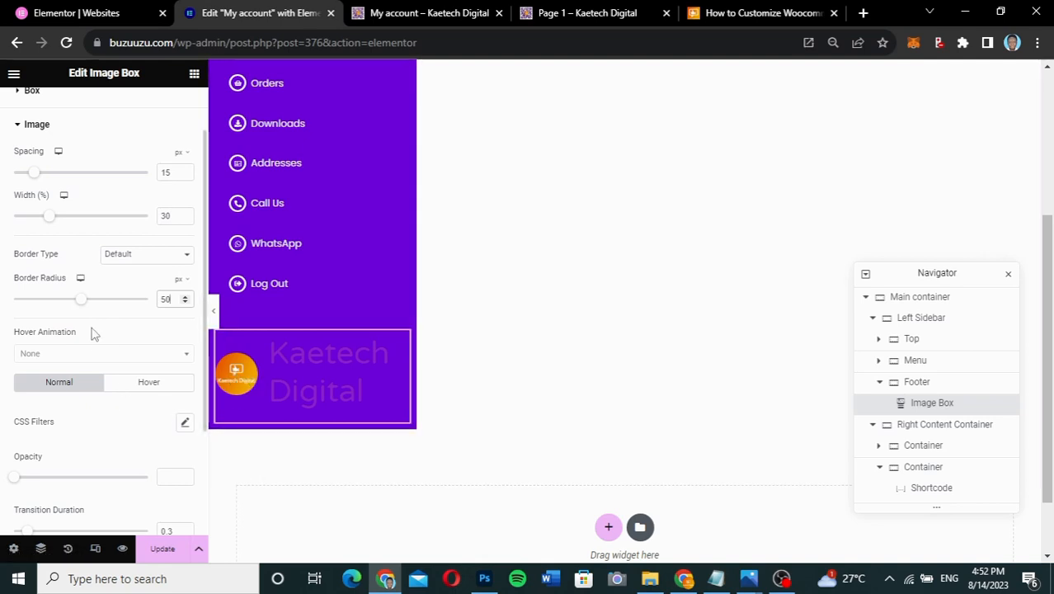
scroll(93, 333, "up", 2)
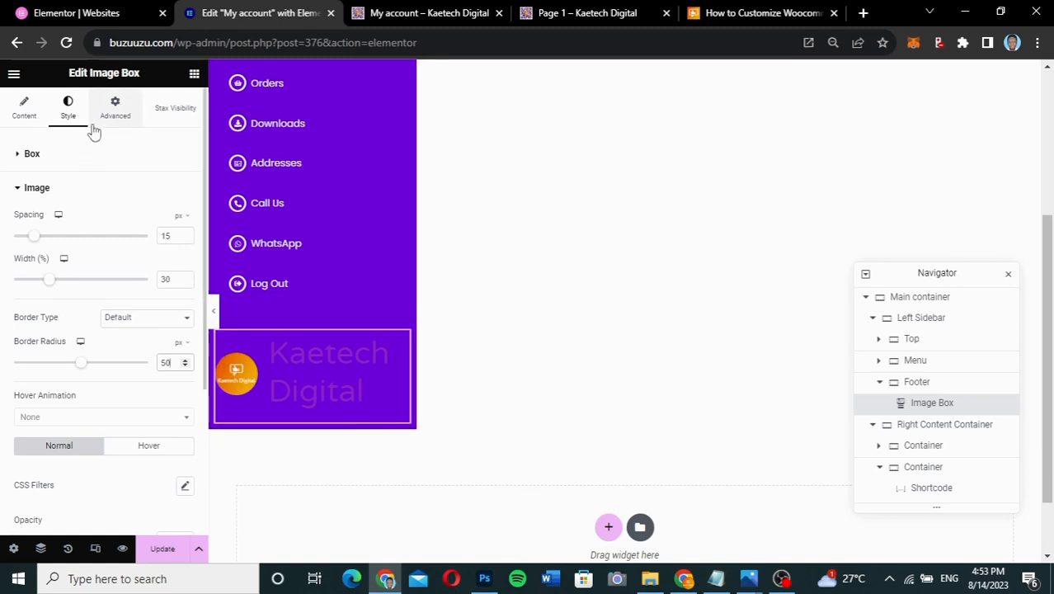
left_click(92, 191)
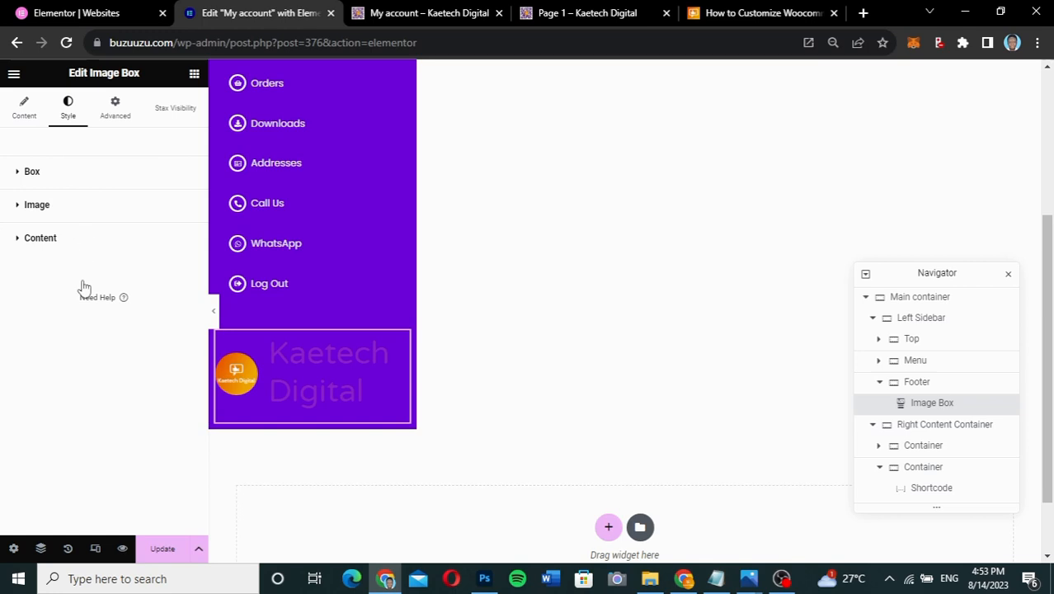
- Change the Kaetech Digital title colour to light grey #dadada
left_click(29, 237)
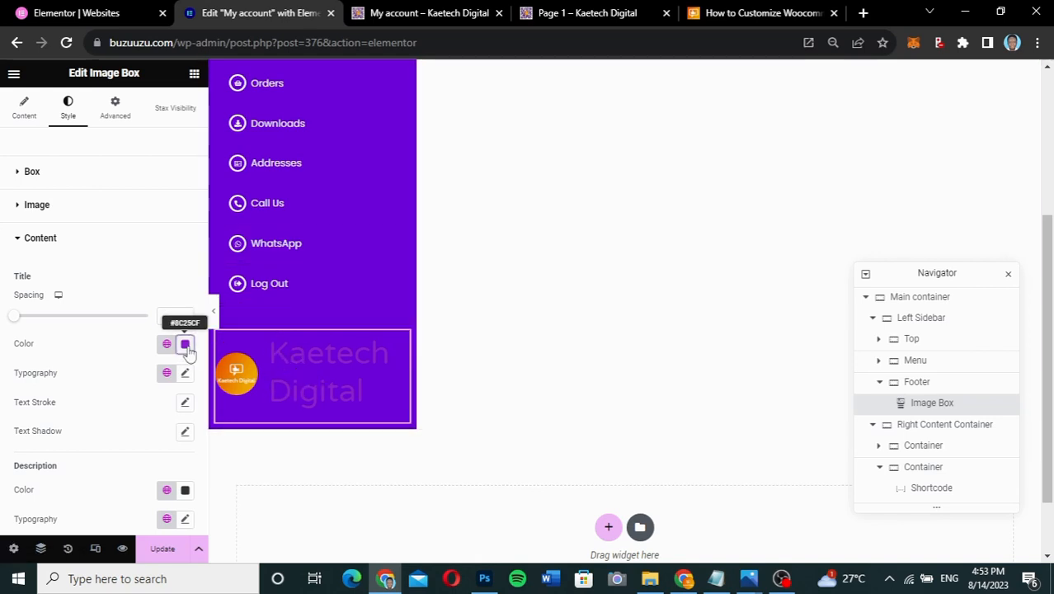
left_click(185, 345)
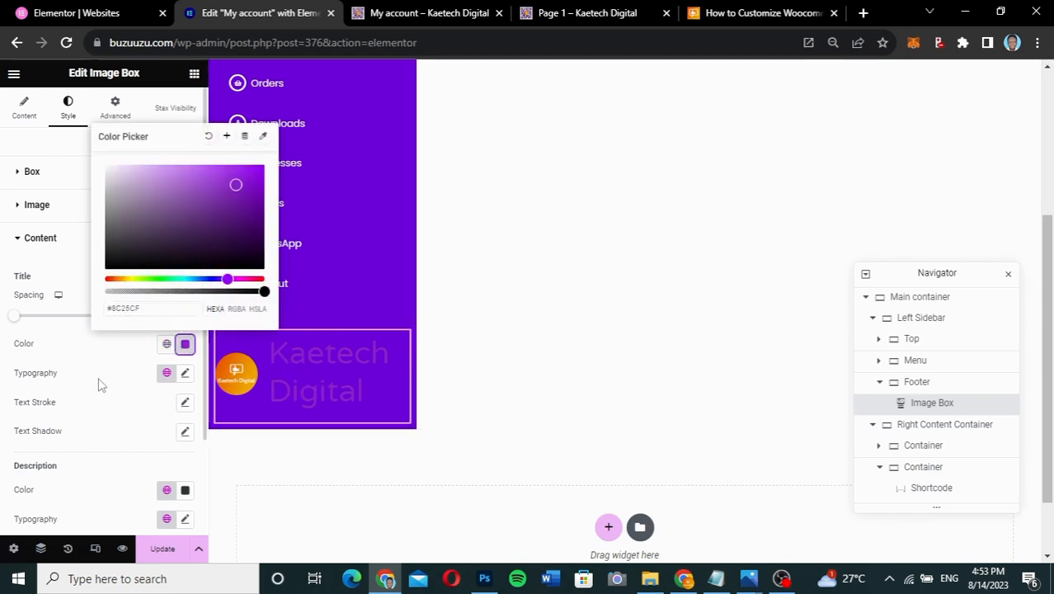
left_click_drag(142, 310, 119, 308)
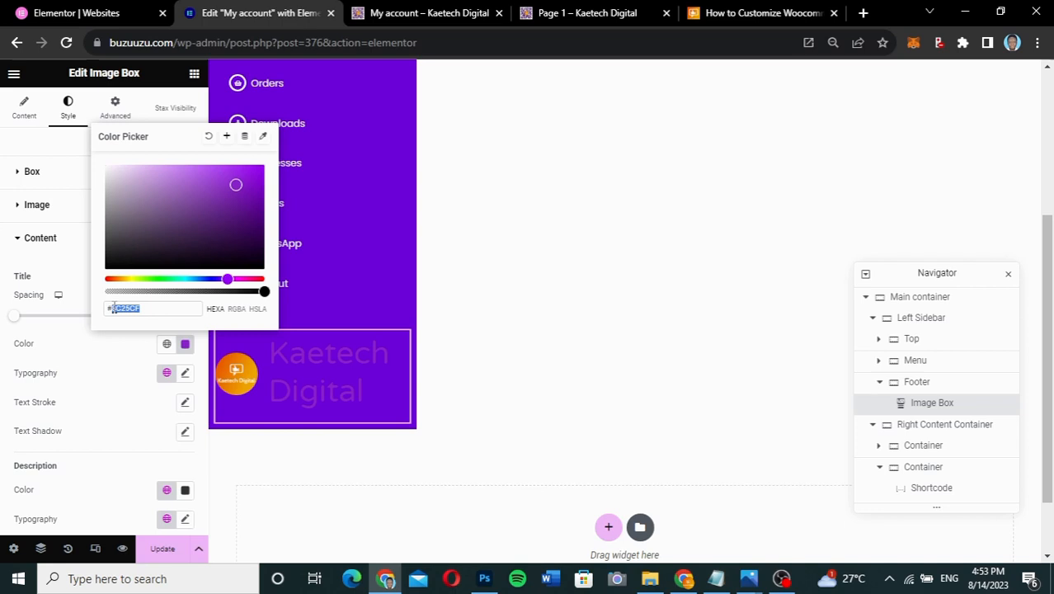
key("BackSpace")
type("280052")
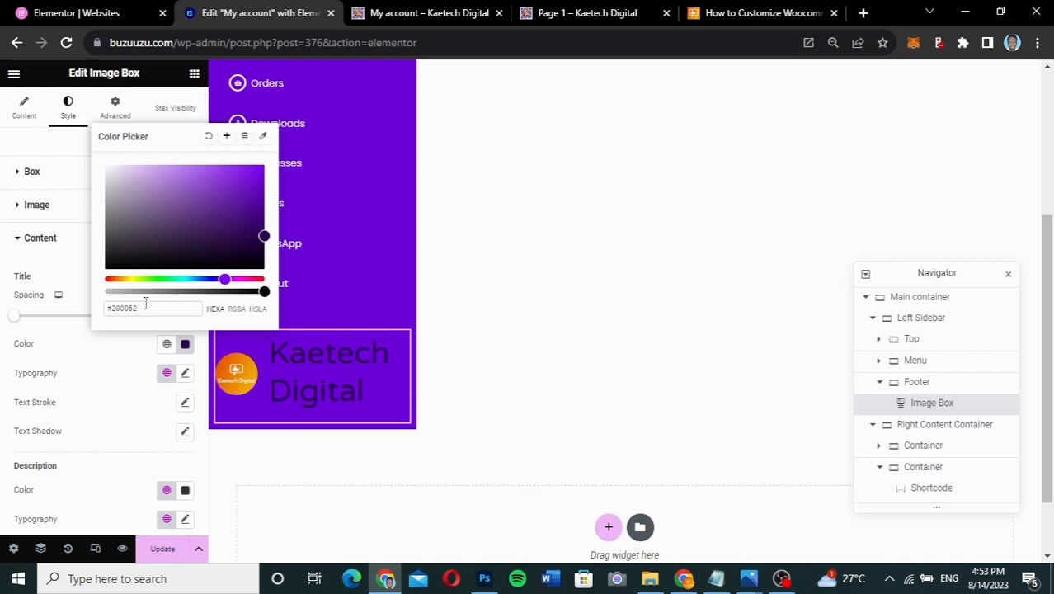
left_click_drag(145, 303, 116, 307)
left_click(165, 310)
left_click_drag(147, 309, 113, 316)
type("dadada")
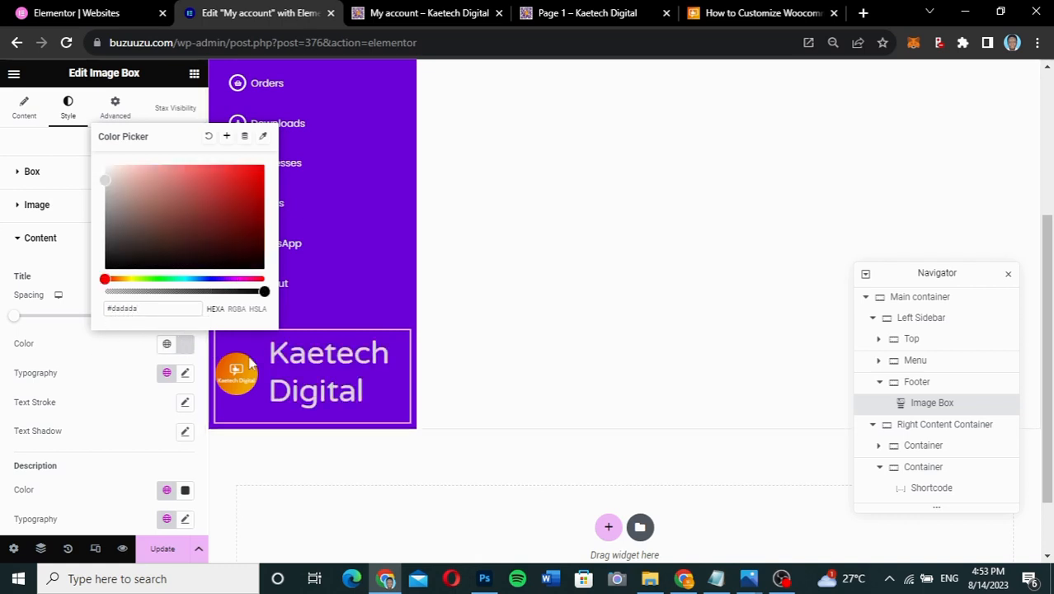
left_click(127, 359)
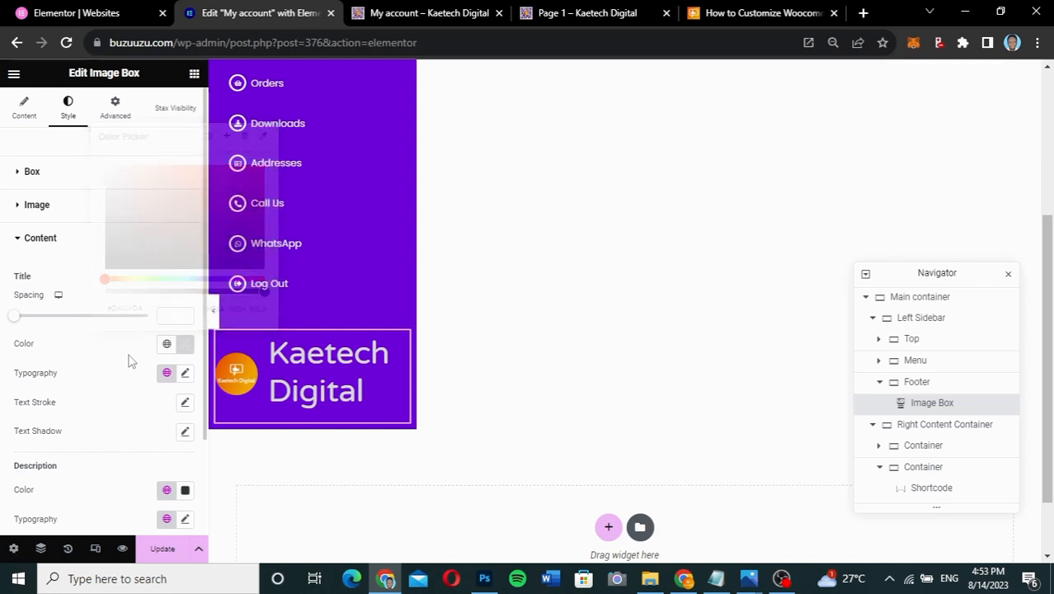
- Switch the title font to Poppins and change its size from 45 to 14
left_click(185, 375)
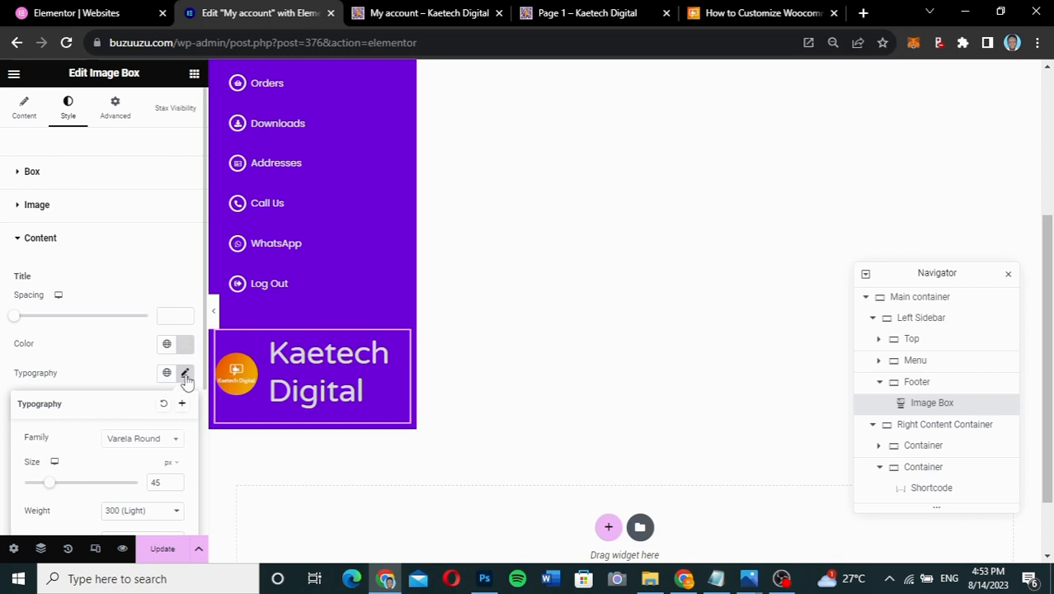
left_click(148, 444)
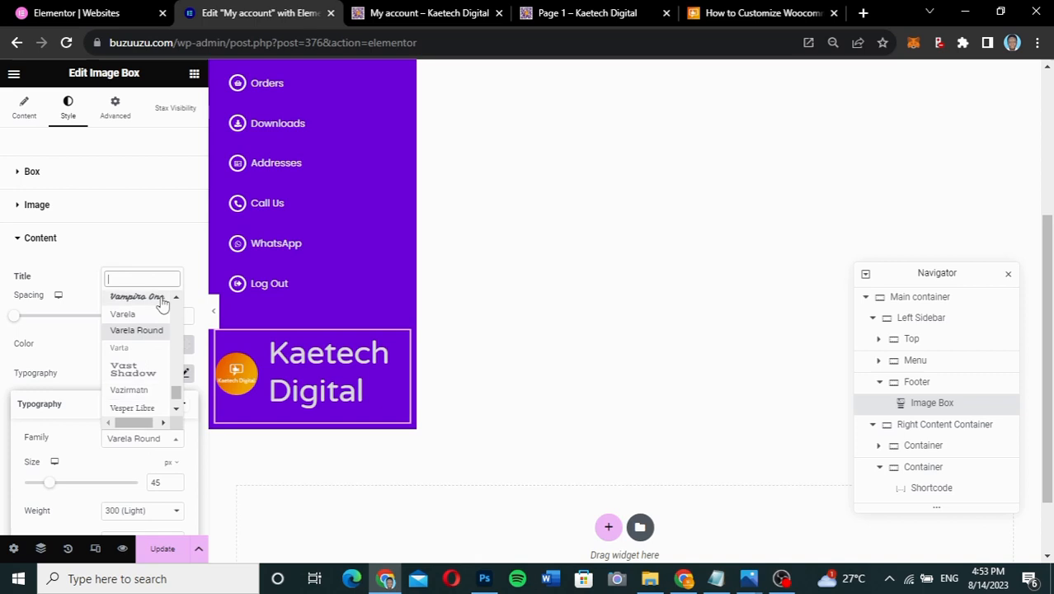
type("popp")
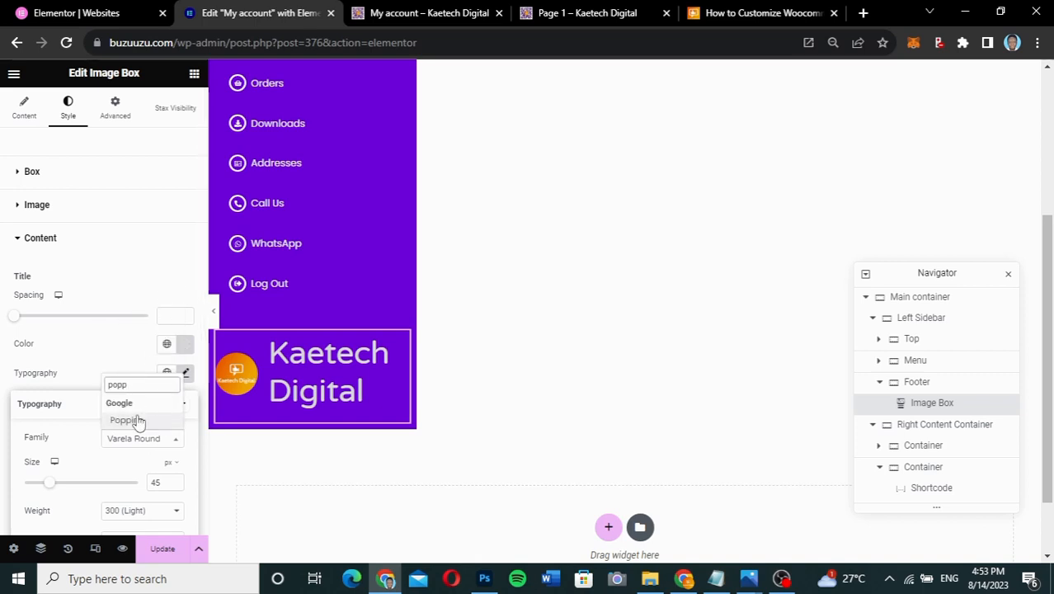
left_click(139, 421)
left_click(158, 482)
left_click_drag(160, 482, 150, 485)
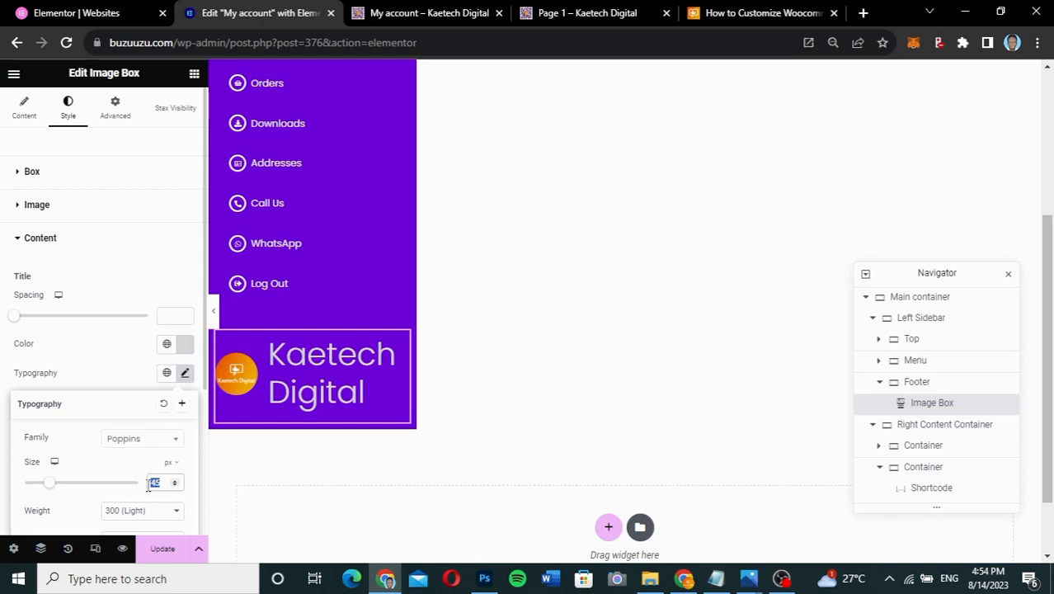
type("14")
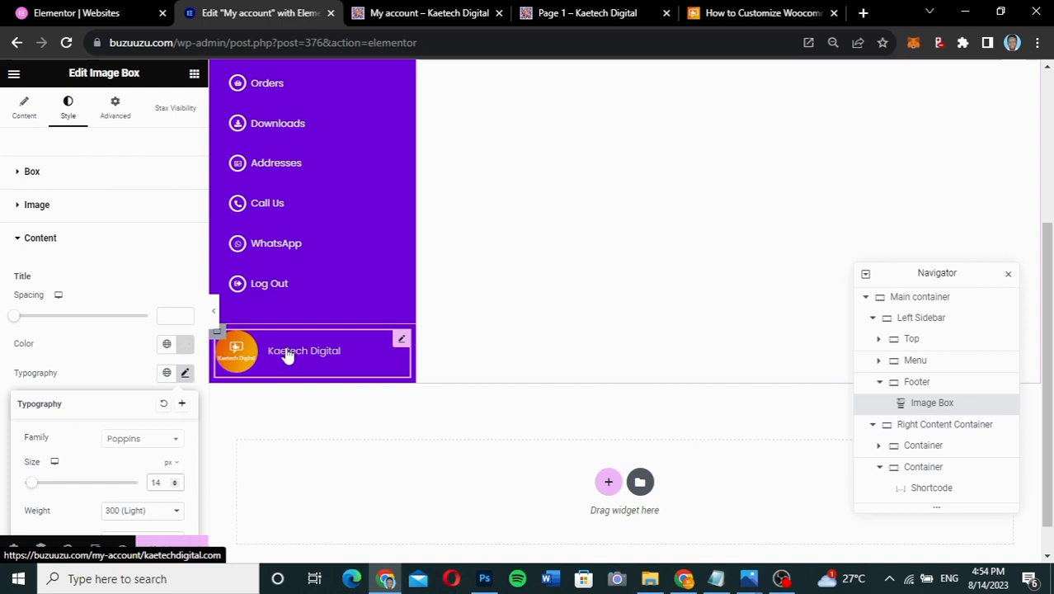
scroll(288, 353, "up", 2)
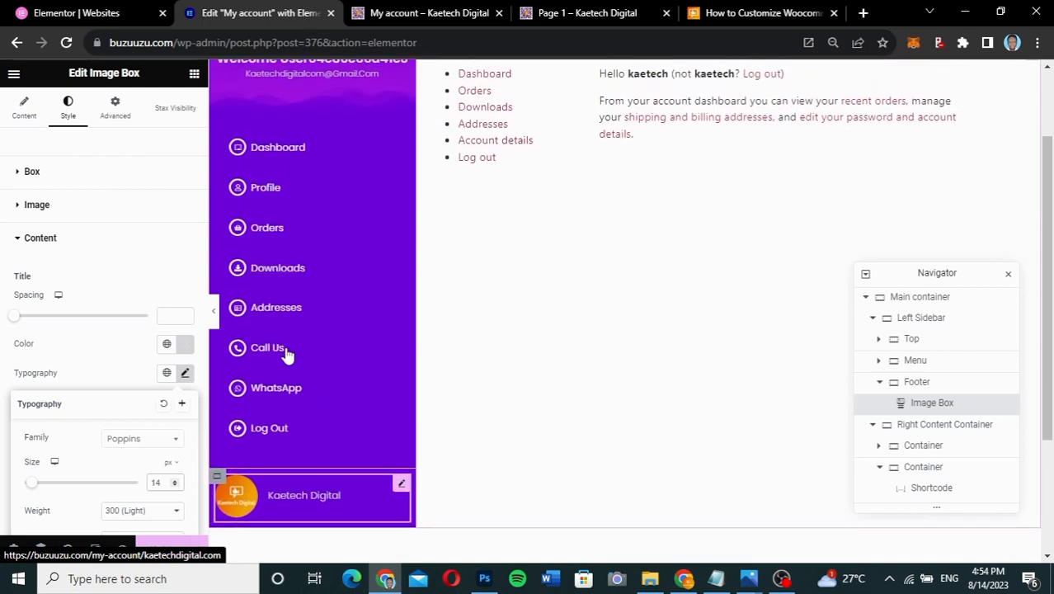
scroll(287, 353, "down", 1)
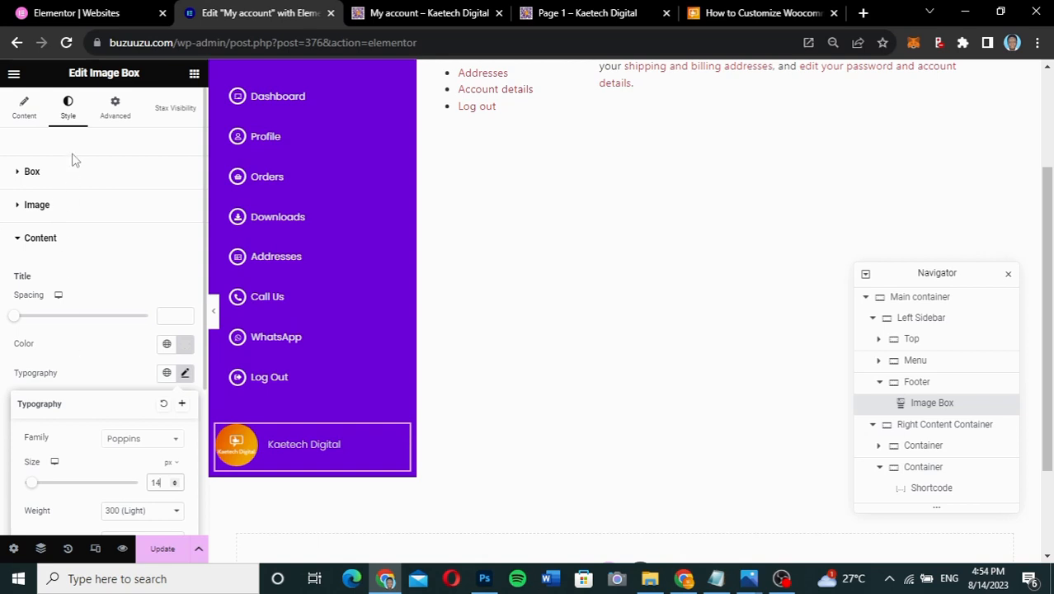
- Shrink the logo image width to 20%
left_click(71, 212)
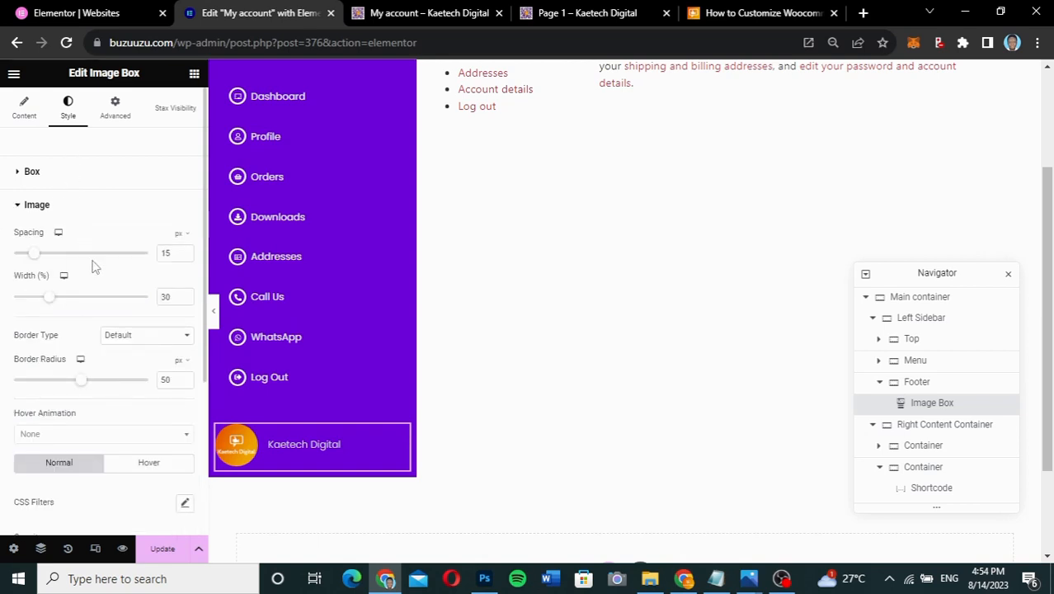
left_click_drag(45, 306, 34, 305)
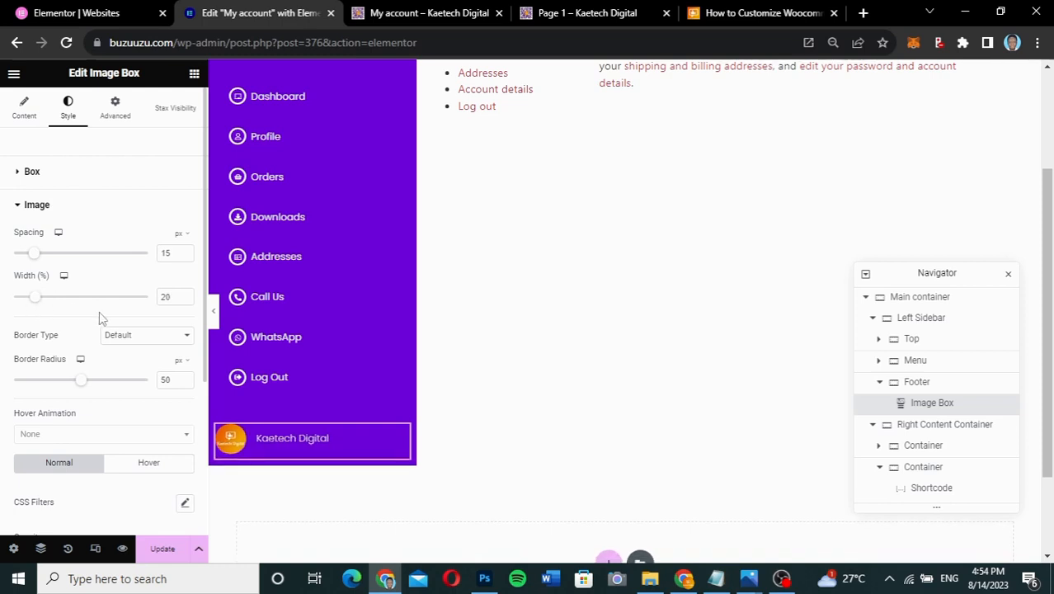
scroll(82, 381, "down", 1)
right_click(82, 379)
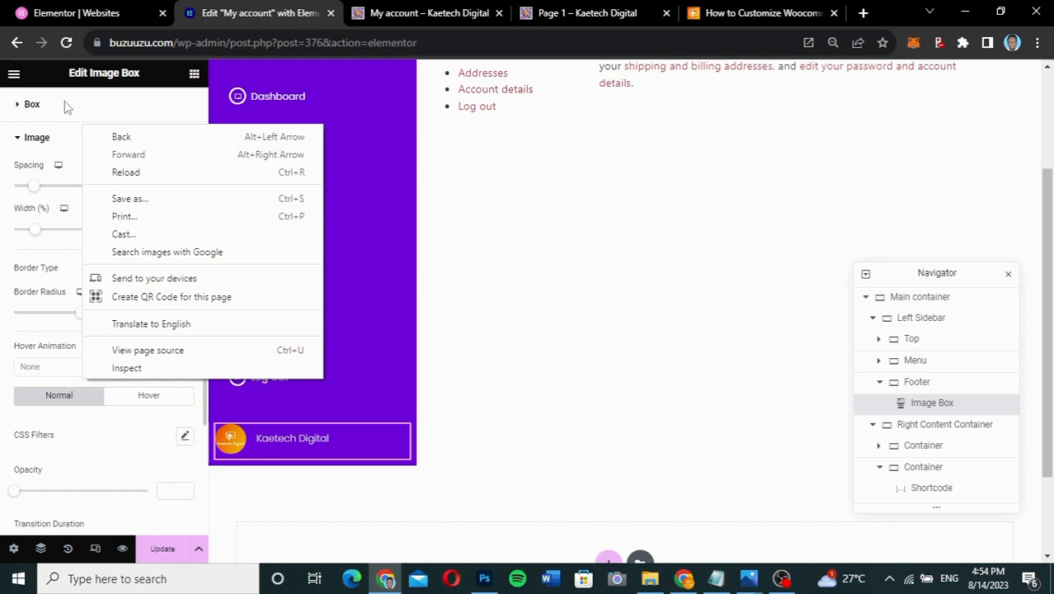
left_click(57, 138)
left_click(57, 139)
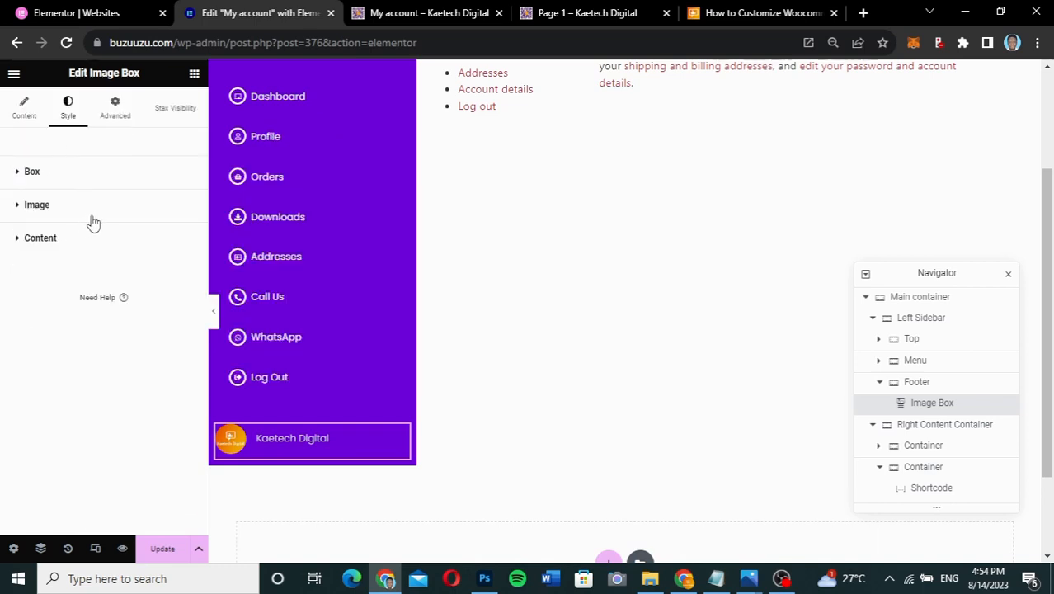
- Set the title to size 16 and weight 400, then select the footer container
left_click(93, 246)
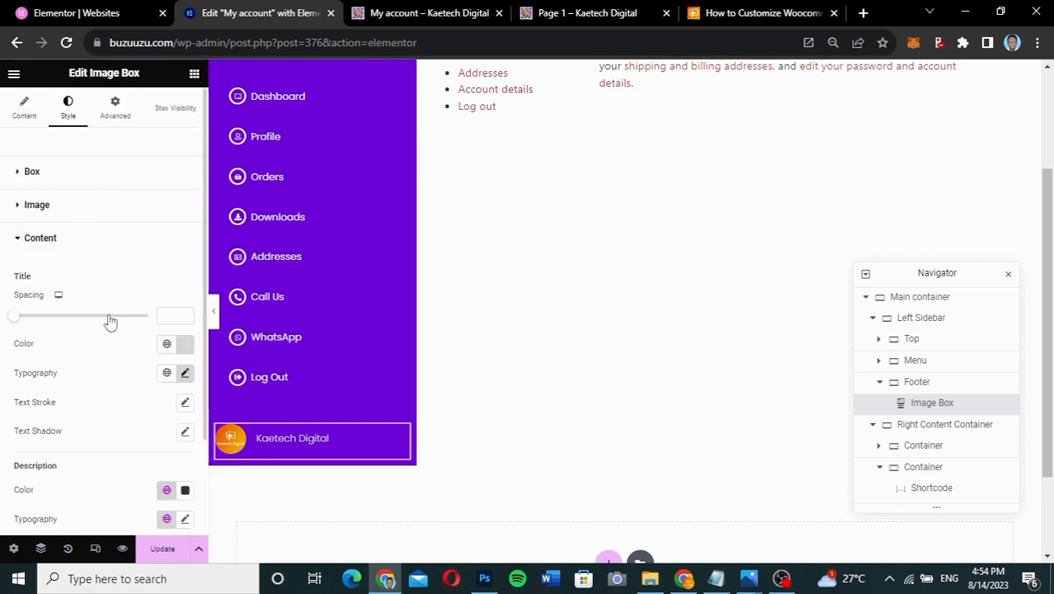
left_click(185, 375)
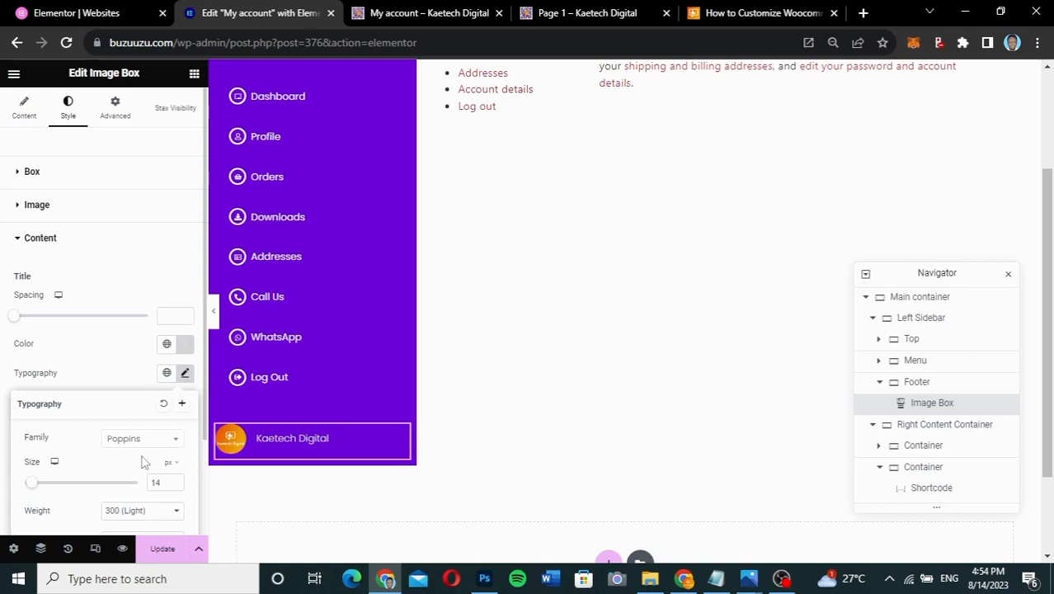
scroll(141, 462, "down", 1)
left_click_drag(157, 423, 130, 420)
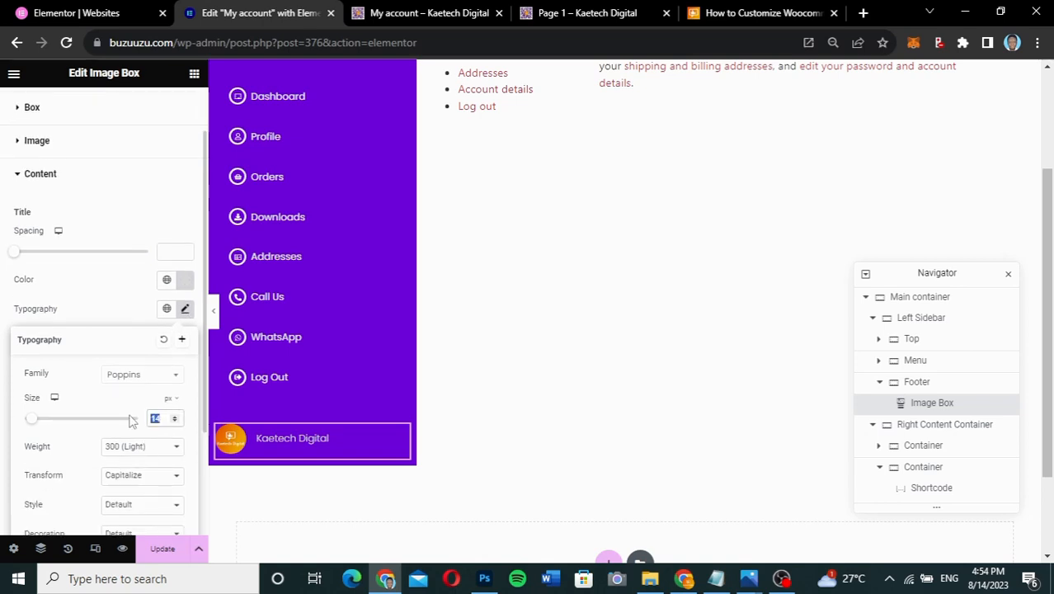
type("16")
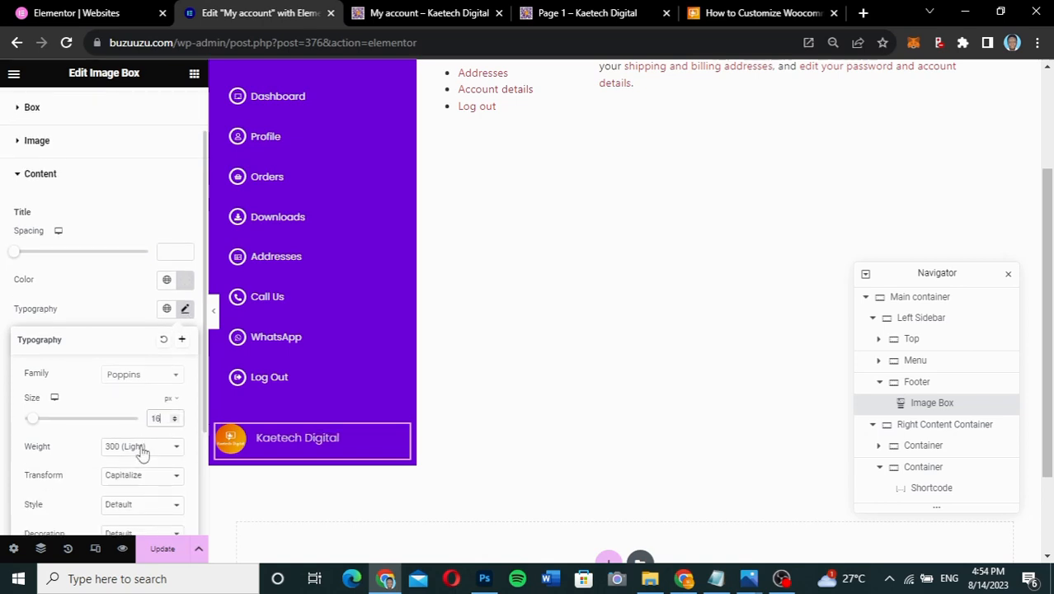
left_click(132, 445)
left_click(161, 348)
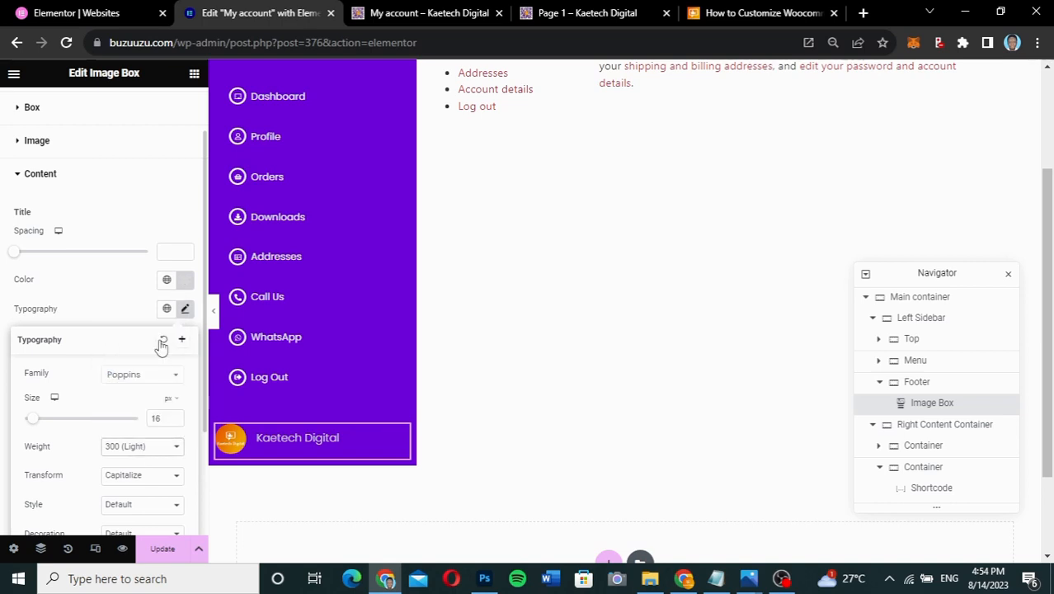
left_click(110, 282)
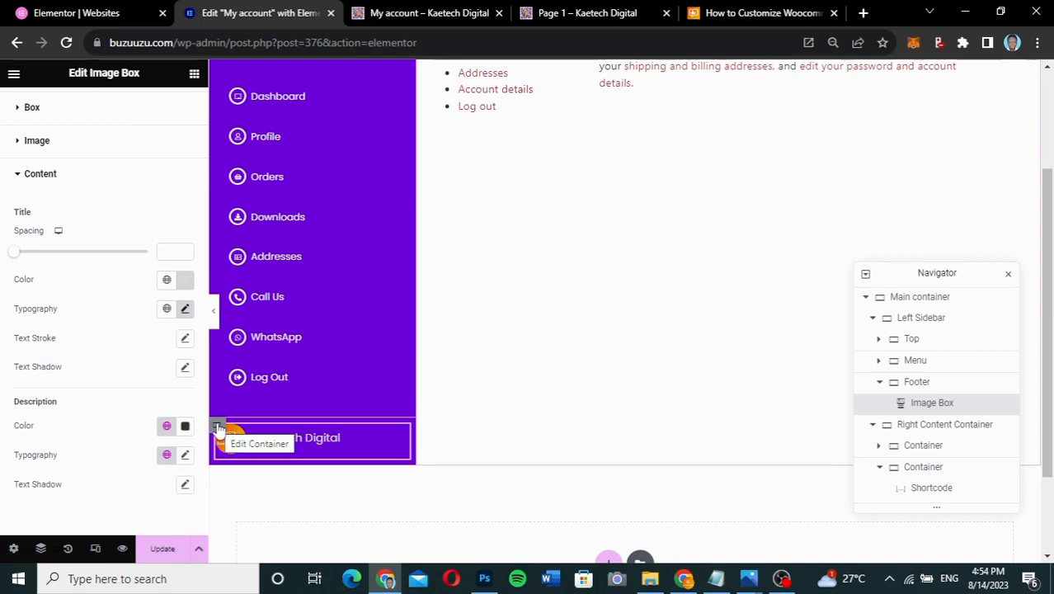
left_click(218, 428)
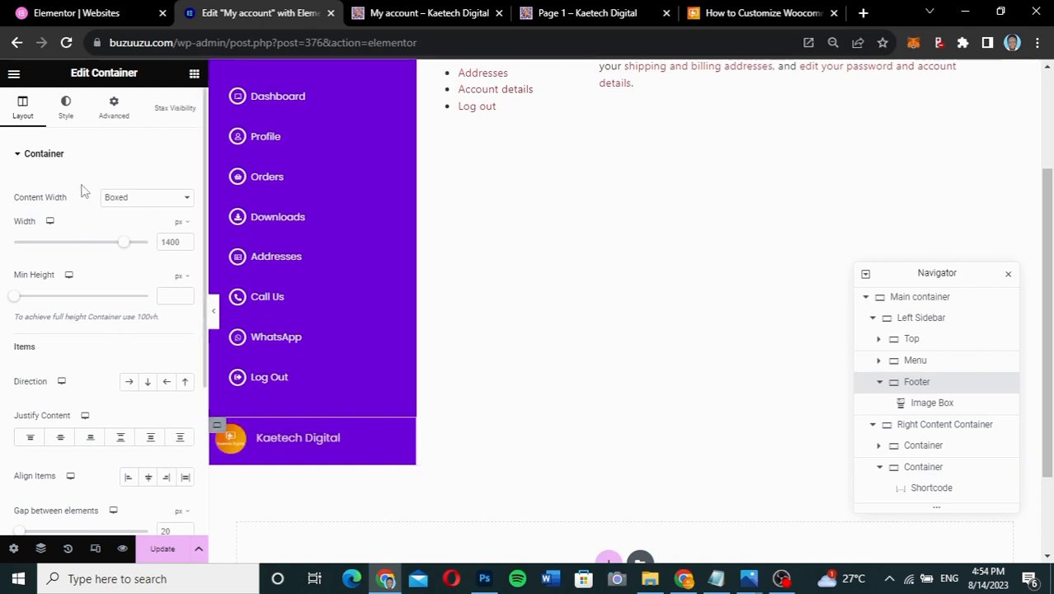
- Give the footer container a classic dark purple #290052 background colour
left_click(127, 121)
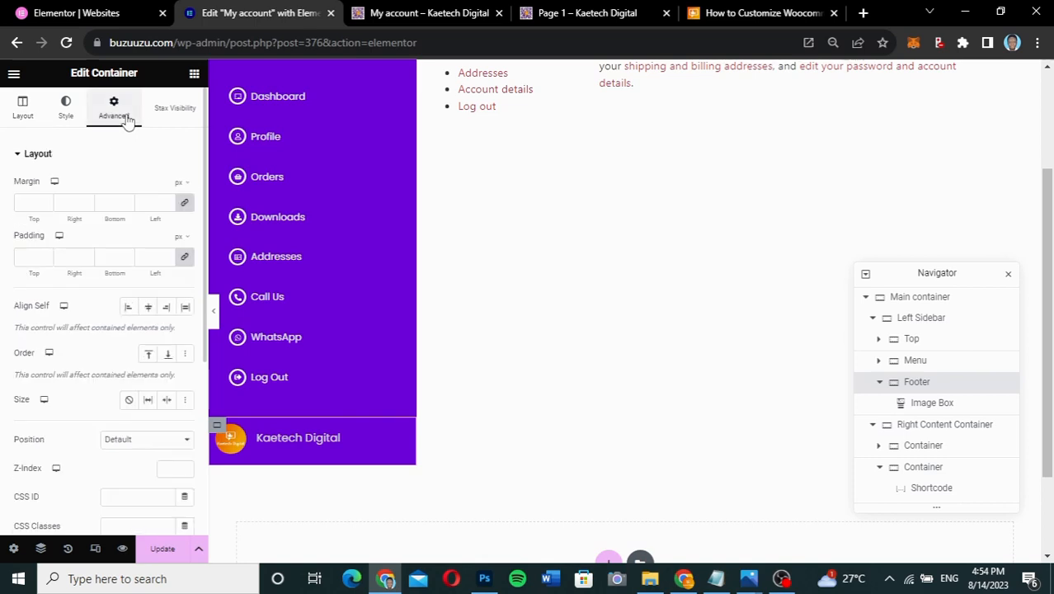
left_click(71, 115)
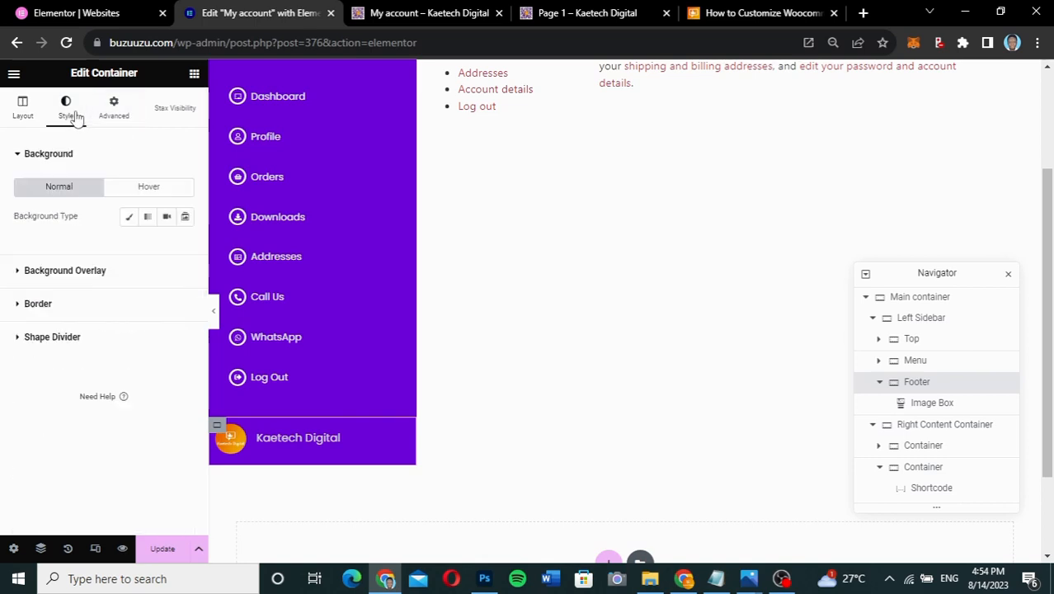
left_click(129, 216)
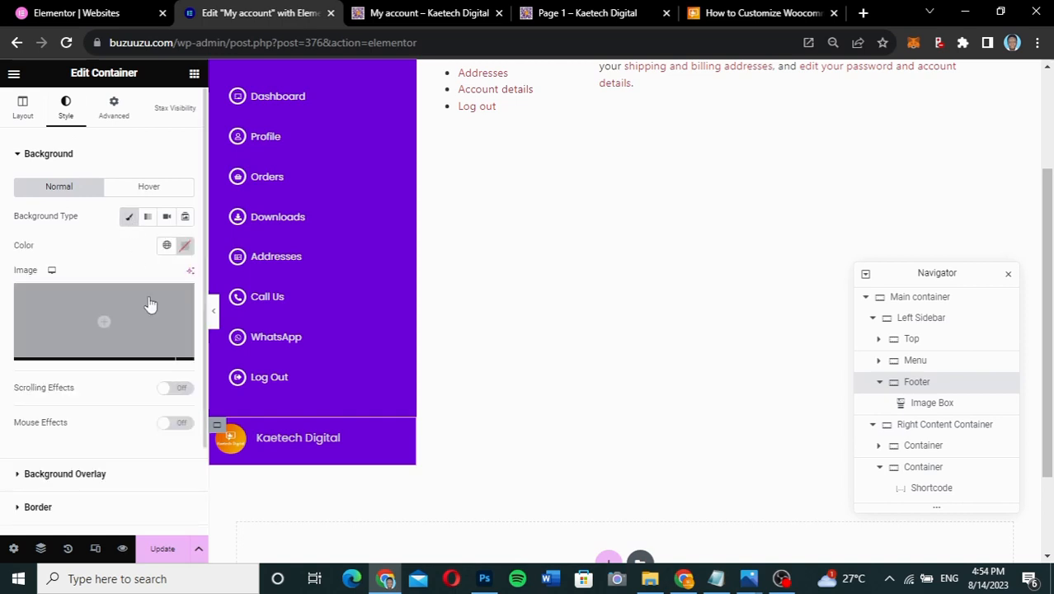
left_click(183, 247)
type("#290052")
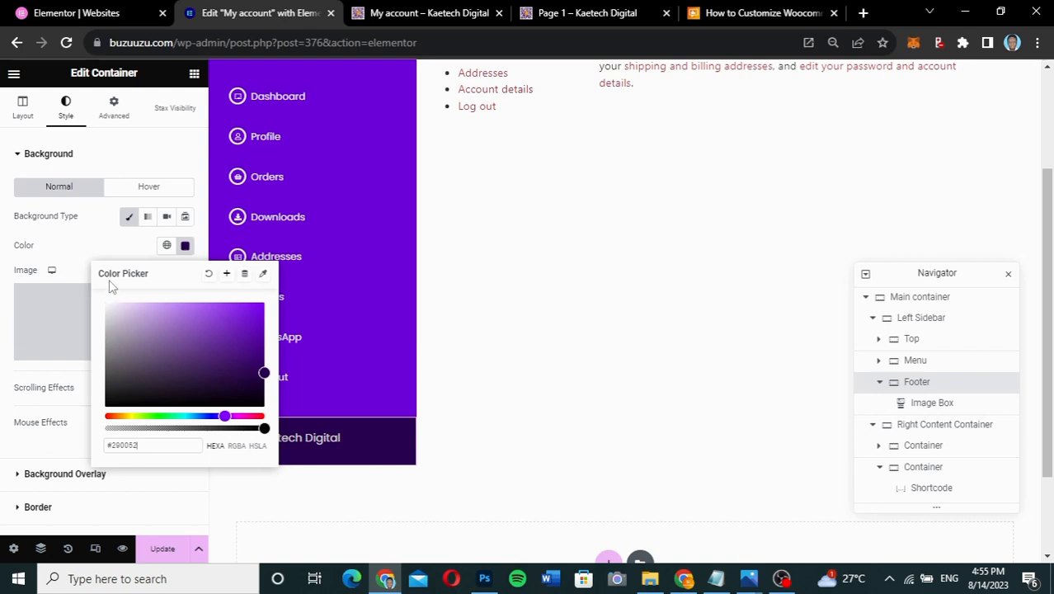
left_click(112, 257)
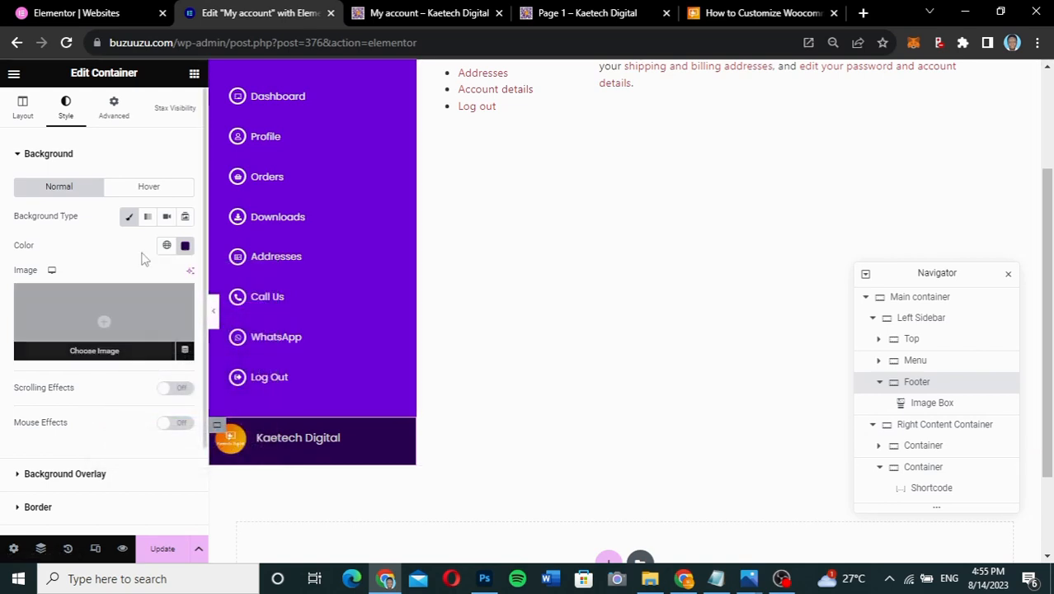
left_click(116, 107)
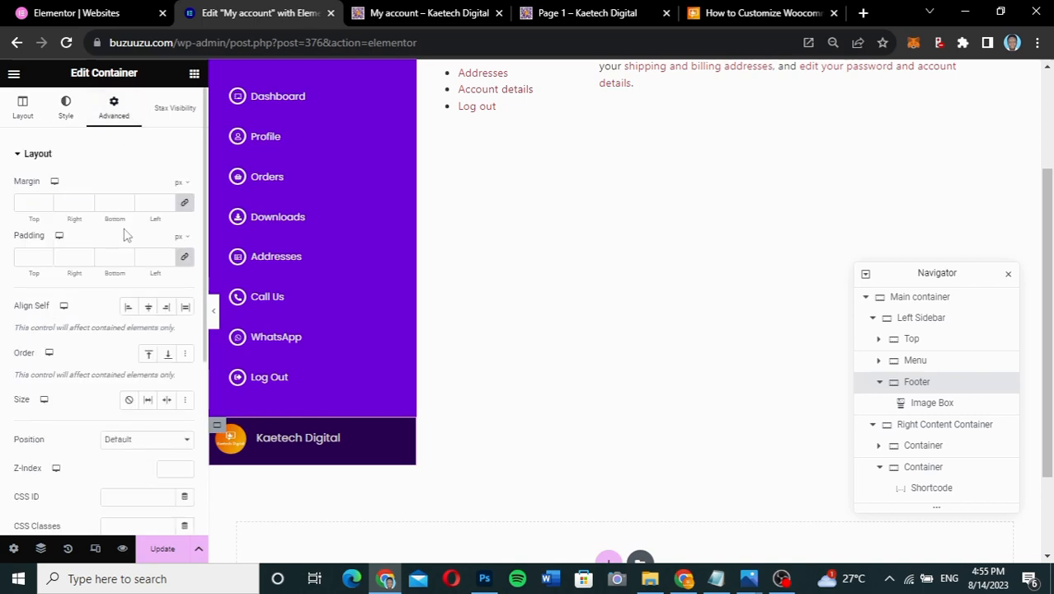
- Set unlinked footer padding to 10 top, 10 bottom, 35 left, and save the page
left_click(186, 259)
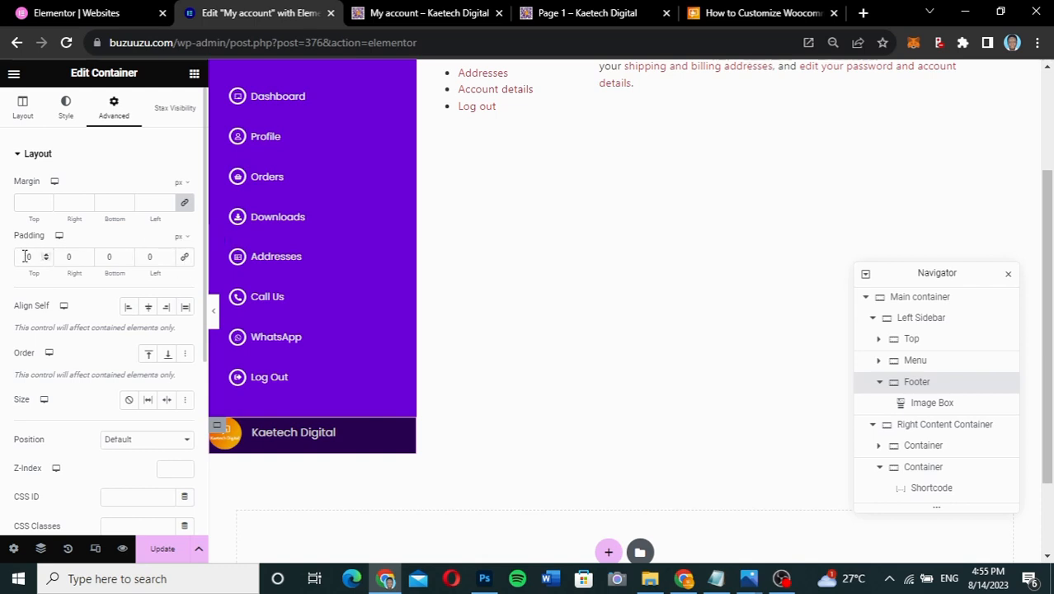
type("1")
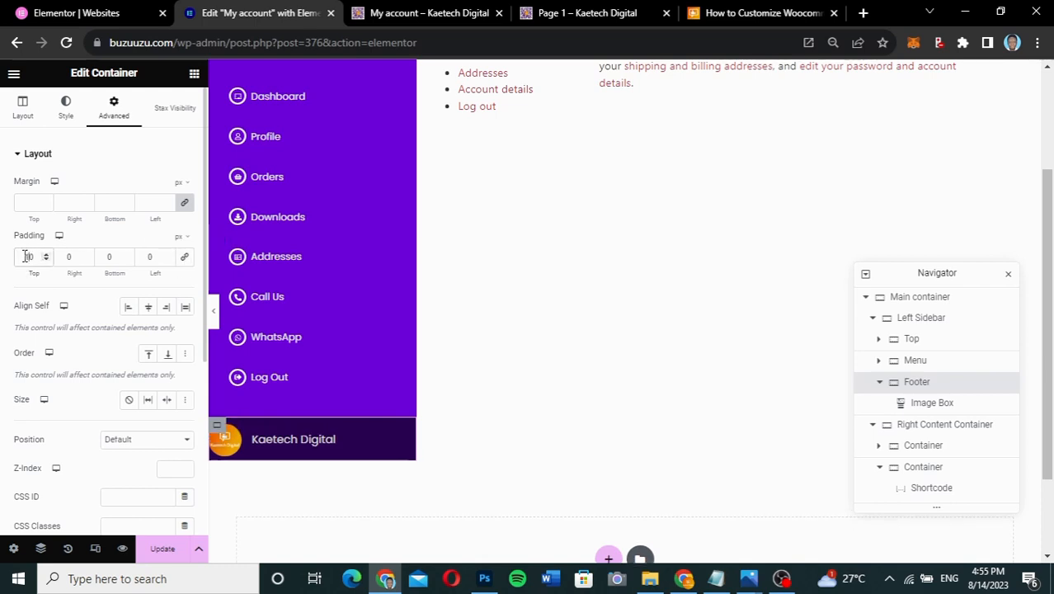
left_click(102, 261)
type("1")
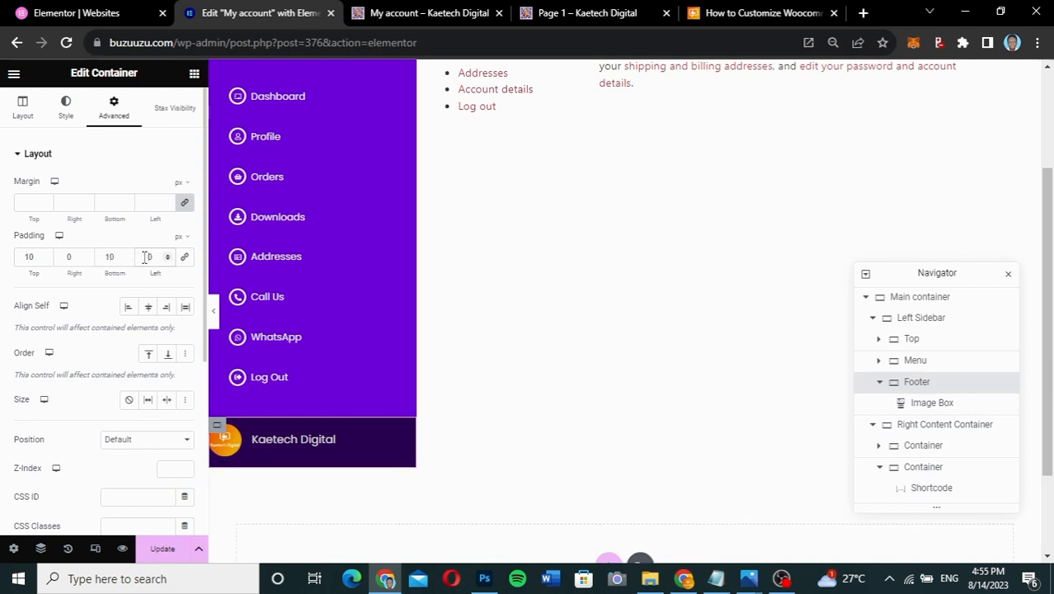
left_click(145, 256)
type("5")
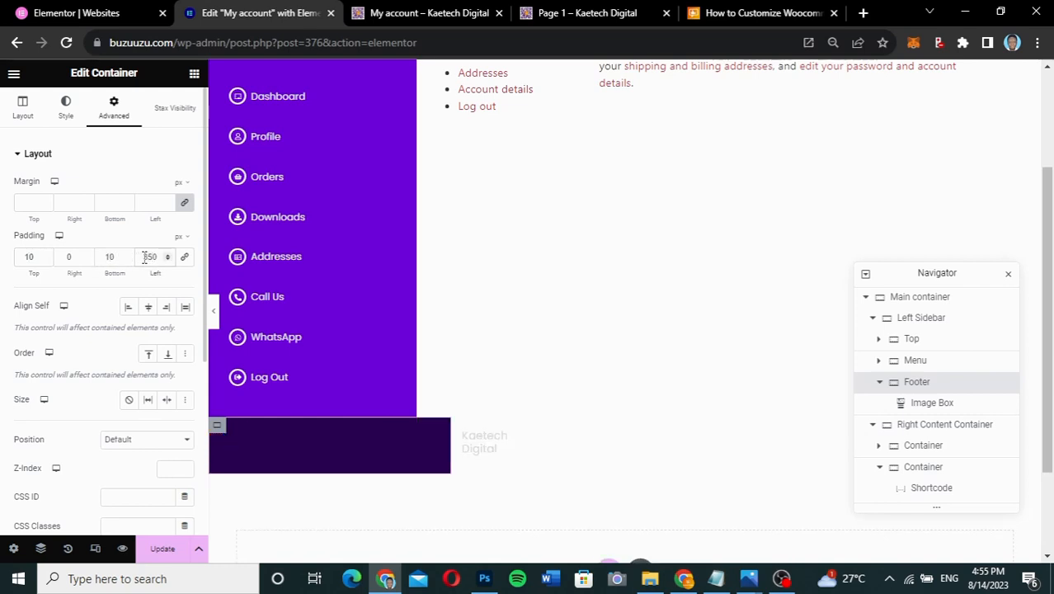
key("BackSpace")
key("BackSpace")
type("35")
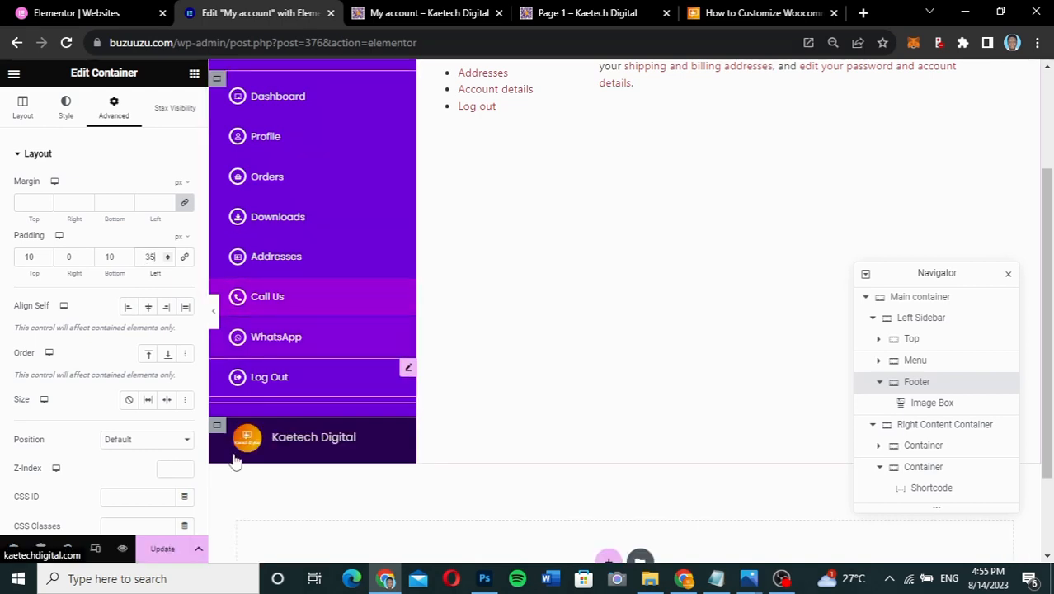
left_click(162, 549)
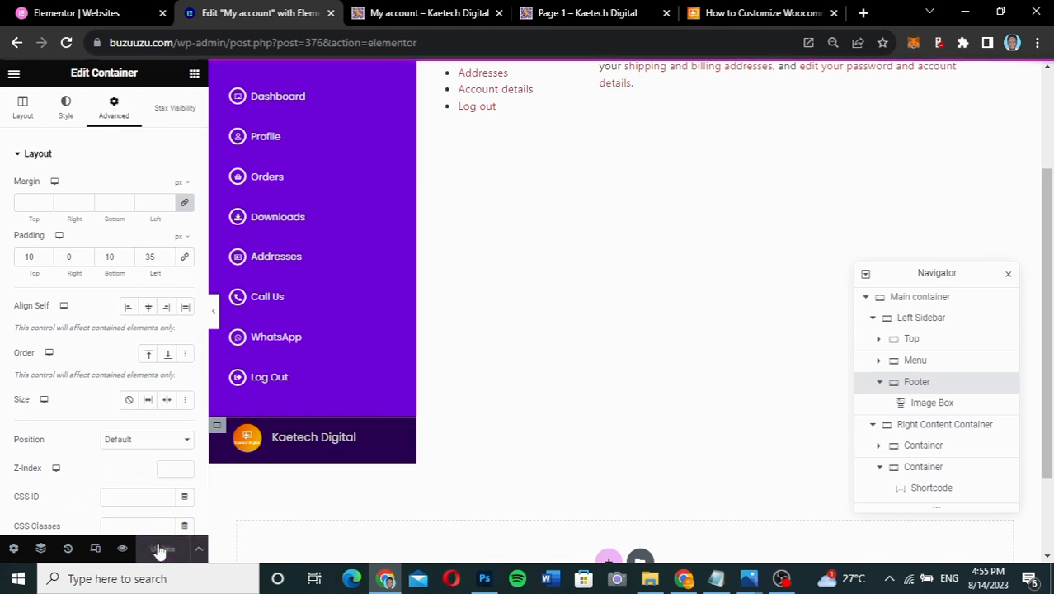
left_click(416, 13)
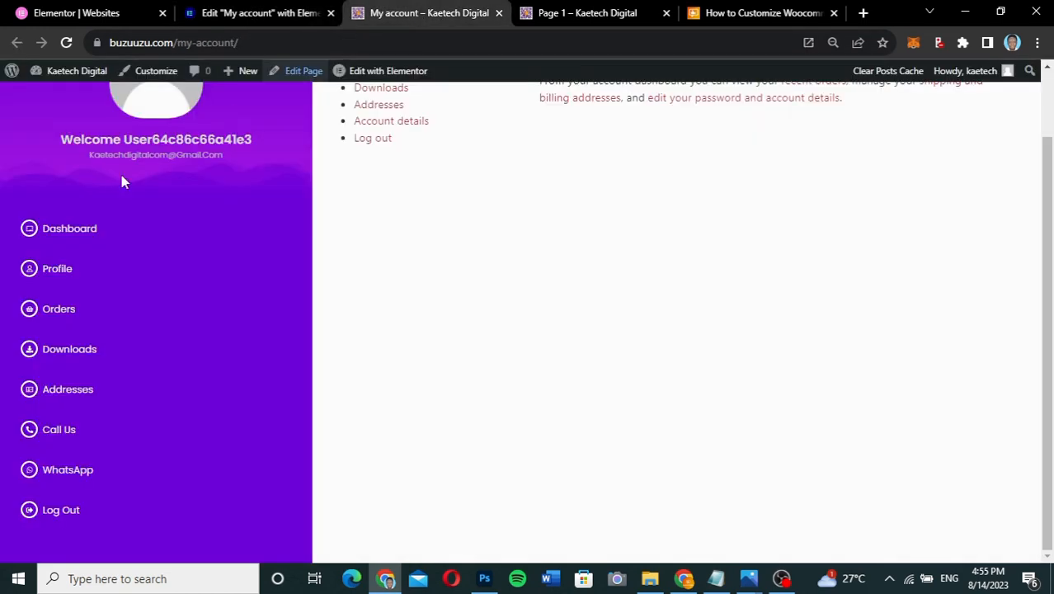
- Reload the live My account page and scroll through it to check the purple sidebar
left_click(66, 42)
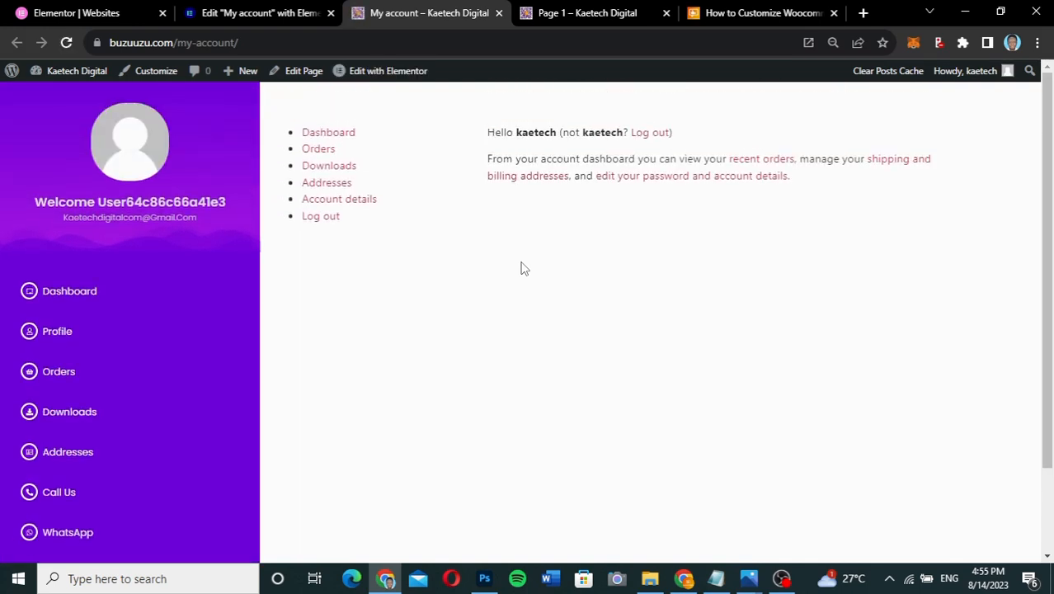
scroll(521, 267, "down", 1)
scroll(521, 268, "up", 1)
scroll(521, 268, "down", 1)
scroll(521, 268, "up", 1)
scroll(521, 268, "up", 1)
scroll(521, 268, "down", 1)
scroll(521, 268, "up", 1)
scroll(521, 268, "down", 1)
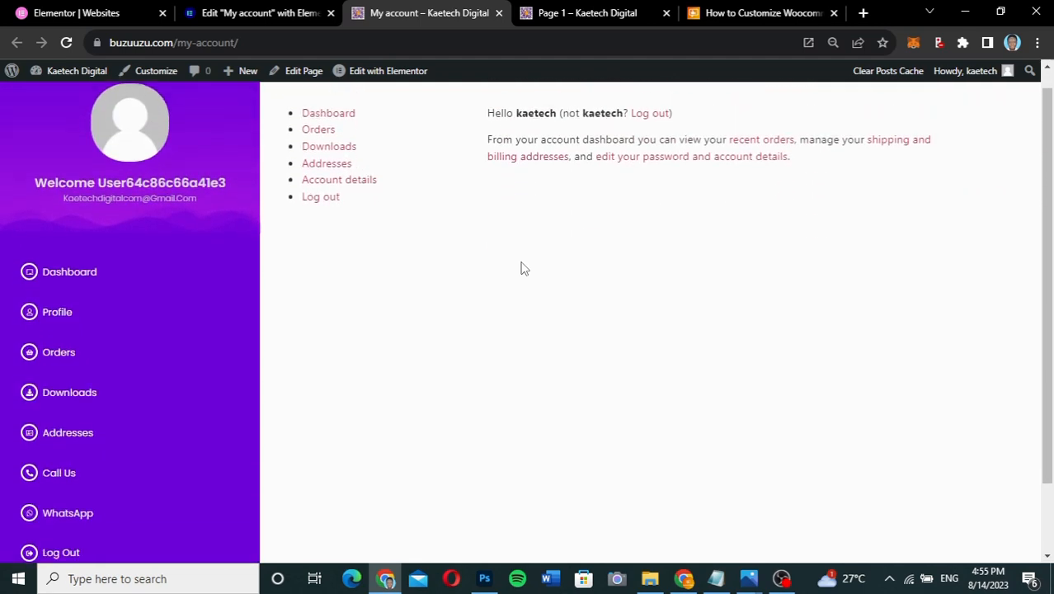
scroll(521, 268, "up", 1)
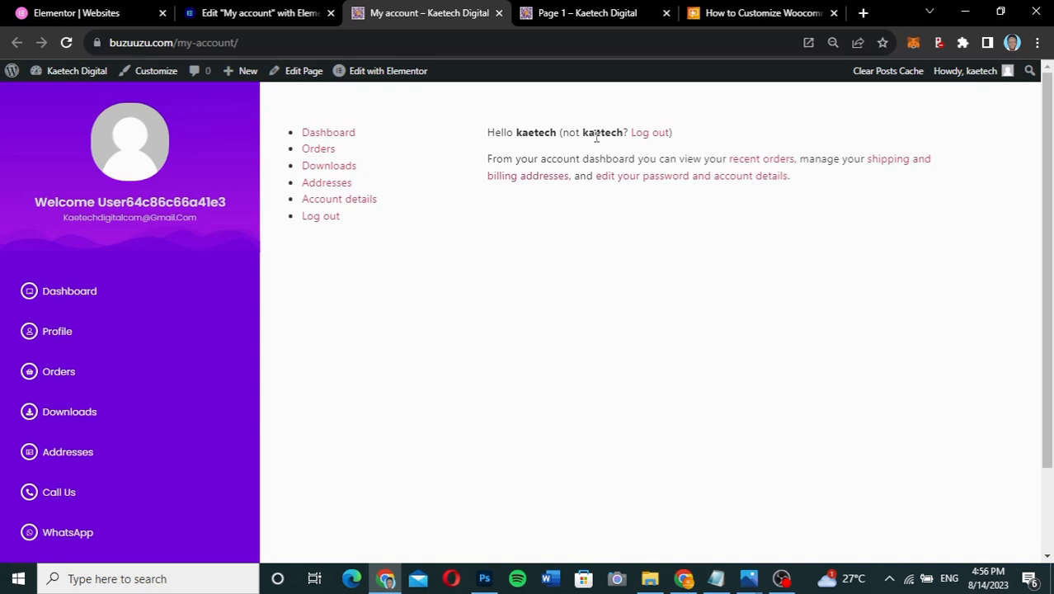
left_click(725, 18)
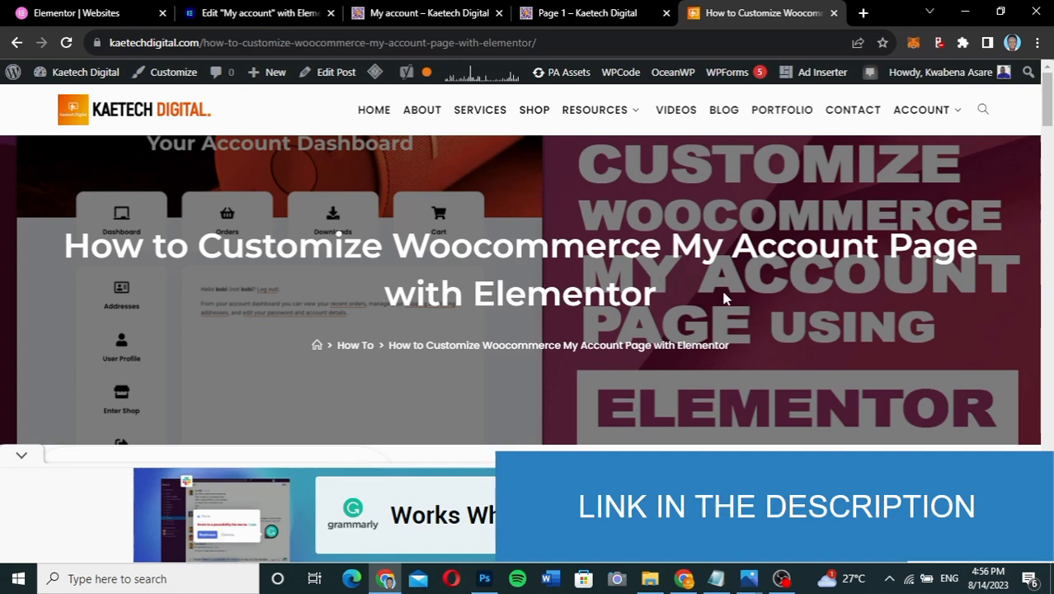
- Scroll to the tutorial's CSS code block and highlight the navigation-hiding rule
scroll(724, 298, "down", 6)
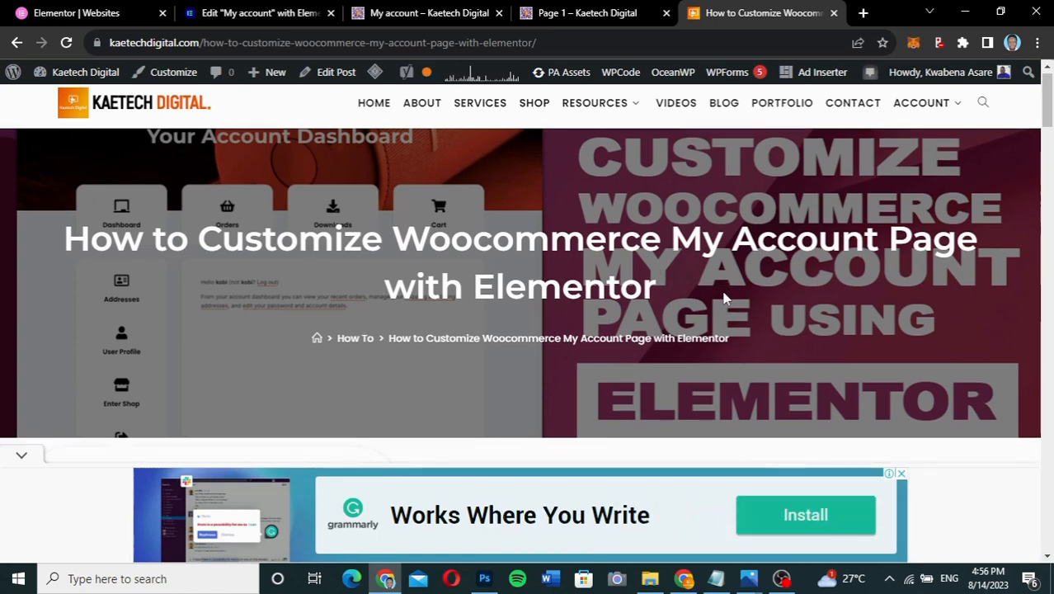
scroll(724, 299, "down", 6)
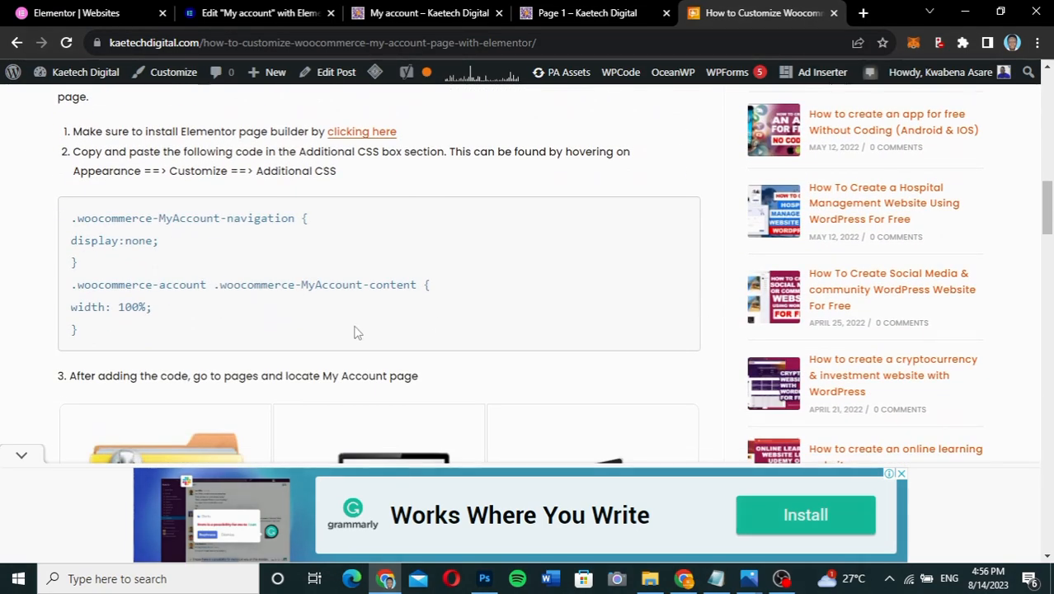
left_click_drag(82, 334, 65, 224)
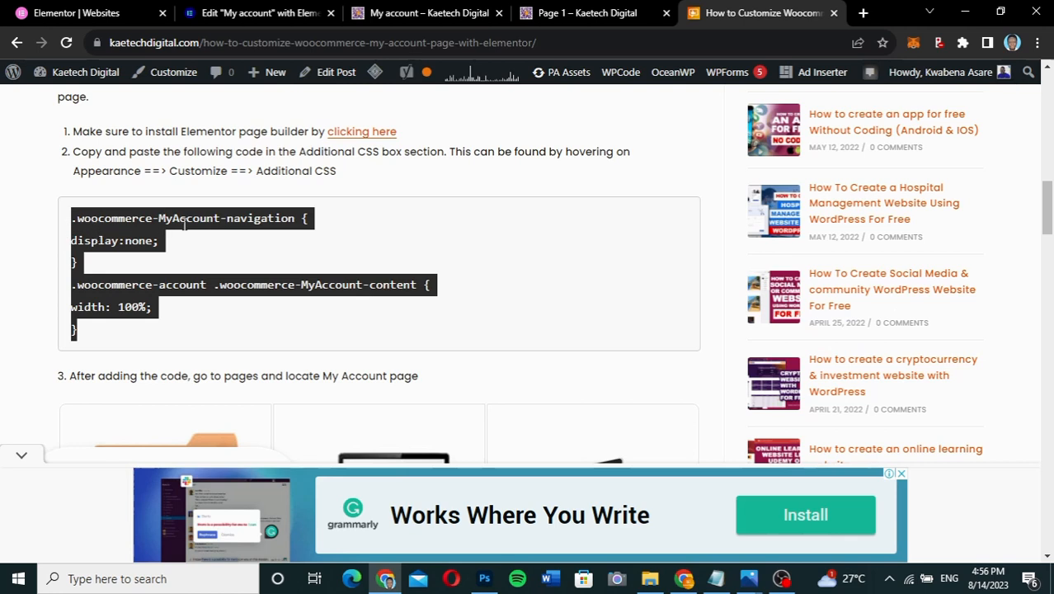
left_click(78, 221)
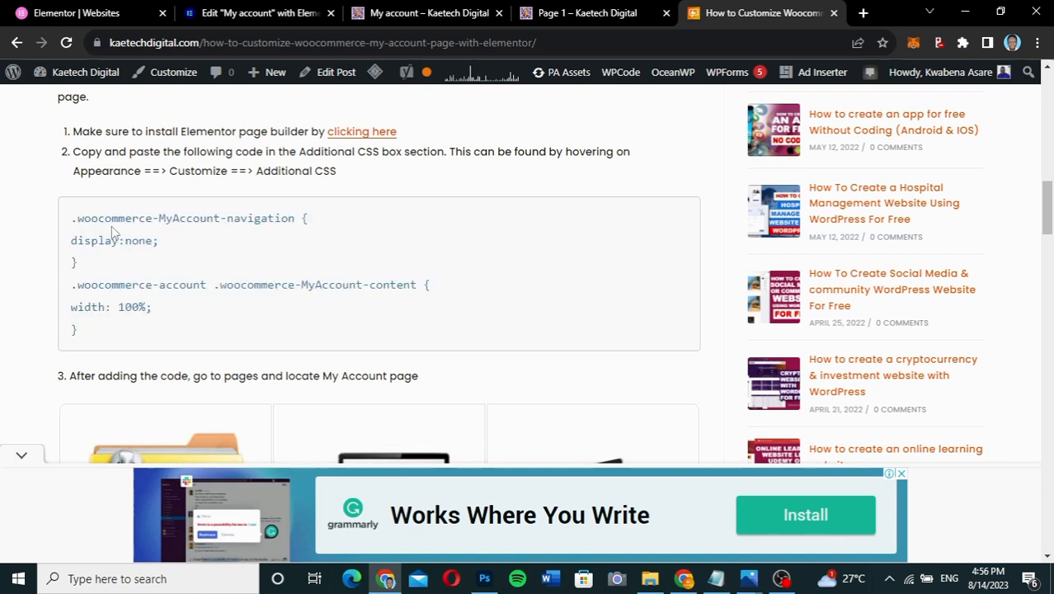
left_click_drag(297, 218, 78, 218)
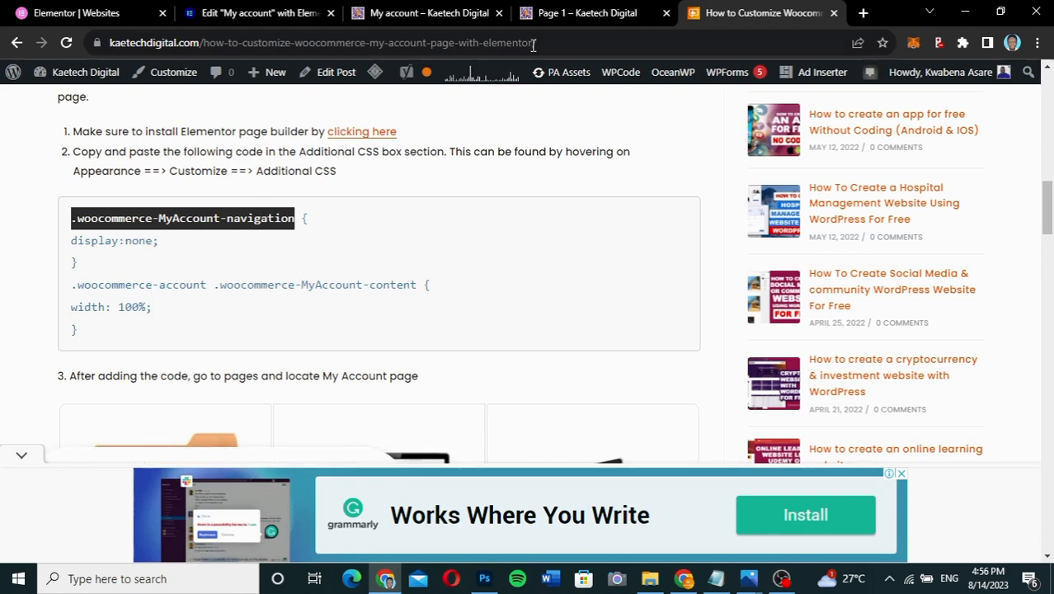
- Review the MyAccount-content 100% width rule and select the entire CSS snippet for copying
left_click(438, 13)
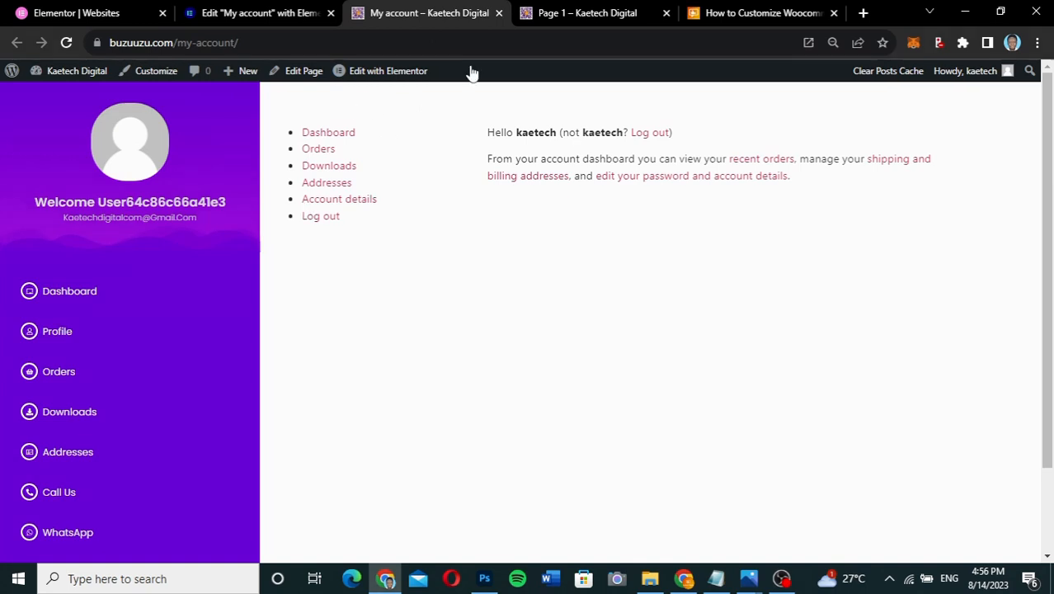
left_click(746, 10)
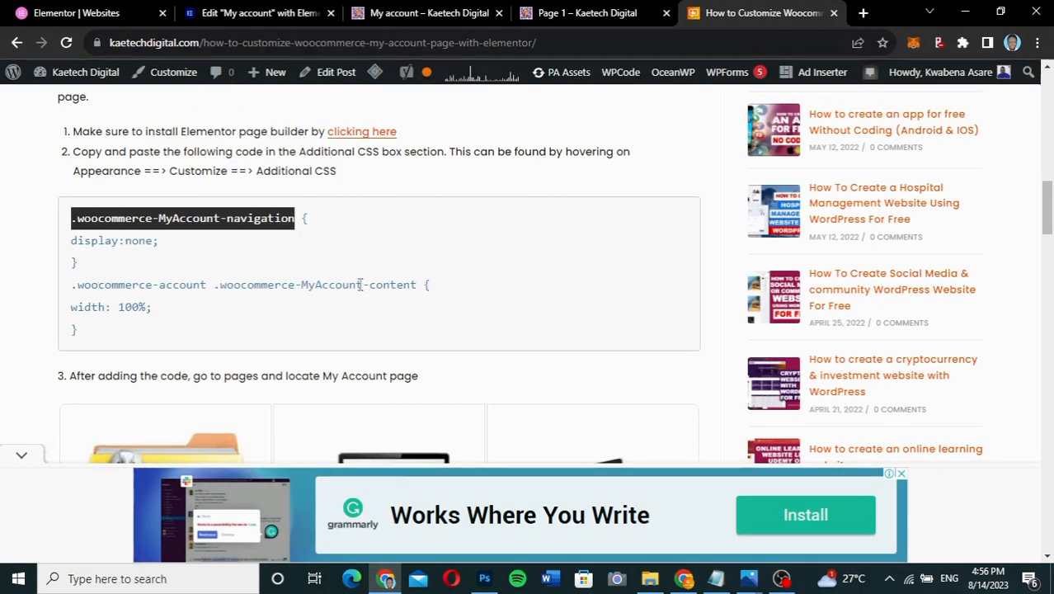
left_click_drag(420, 284, 333, 284)
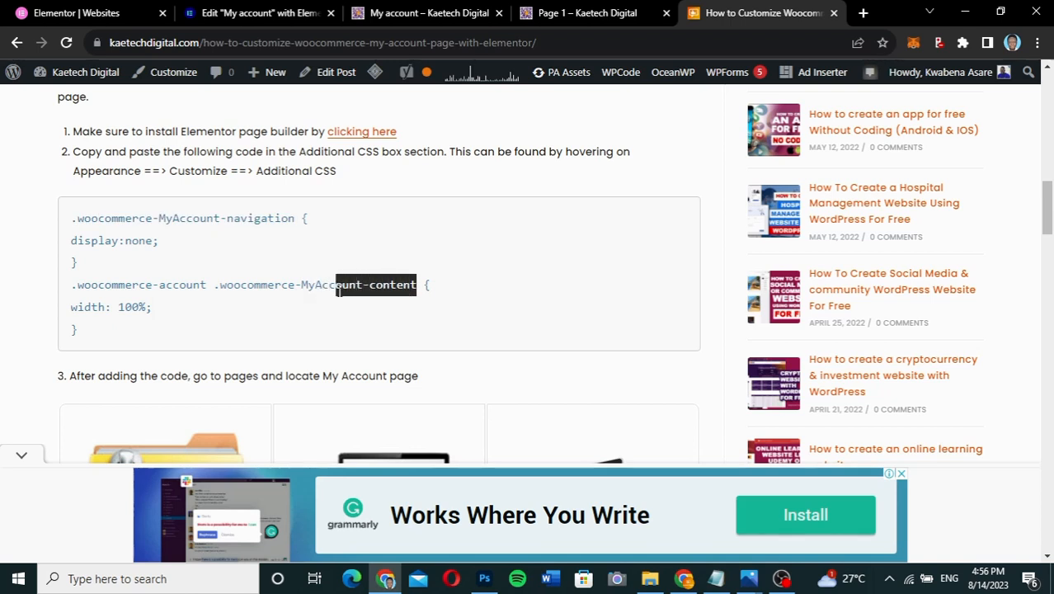
left_click(163, 311)
left_click_drag(163, 313, 122, 307)
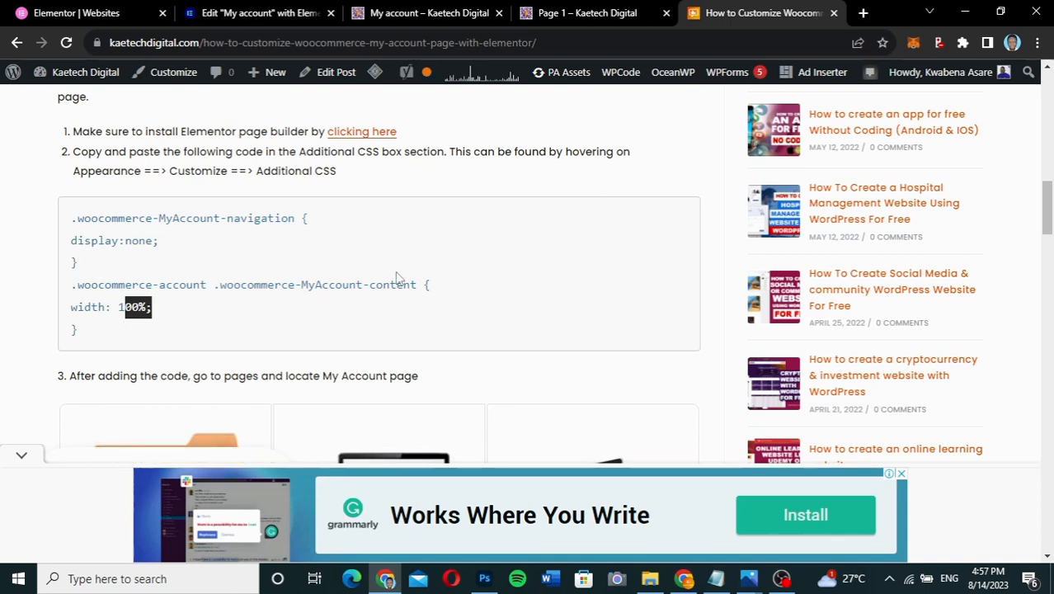
left_click_drag(81, 334, 65, 228)
key("ctrl+c")
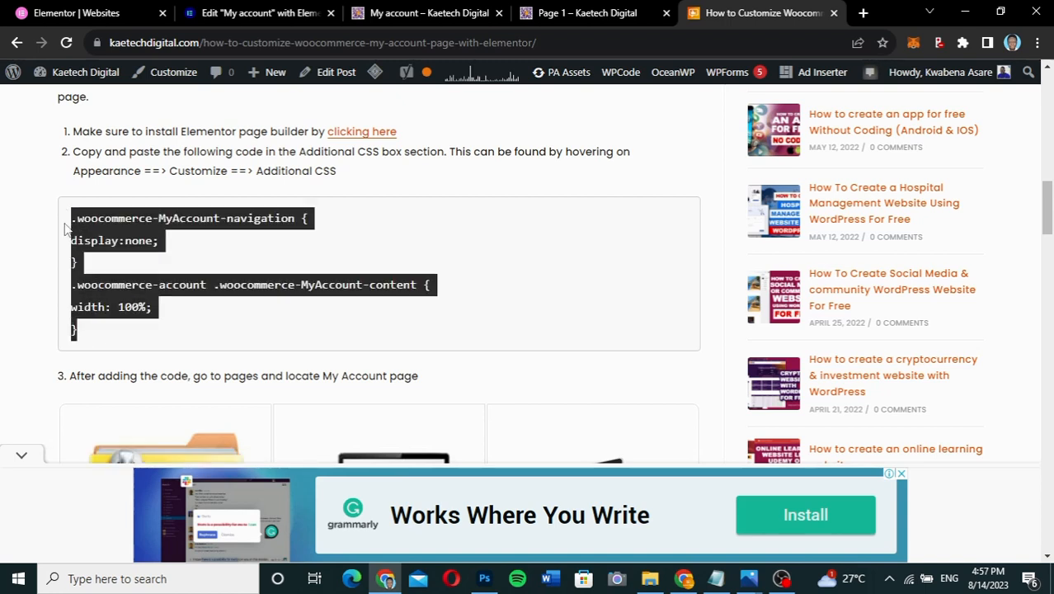
left_click(381, 23)
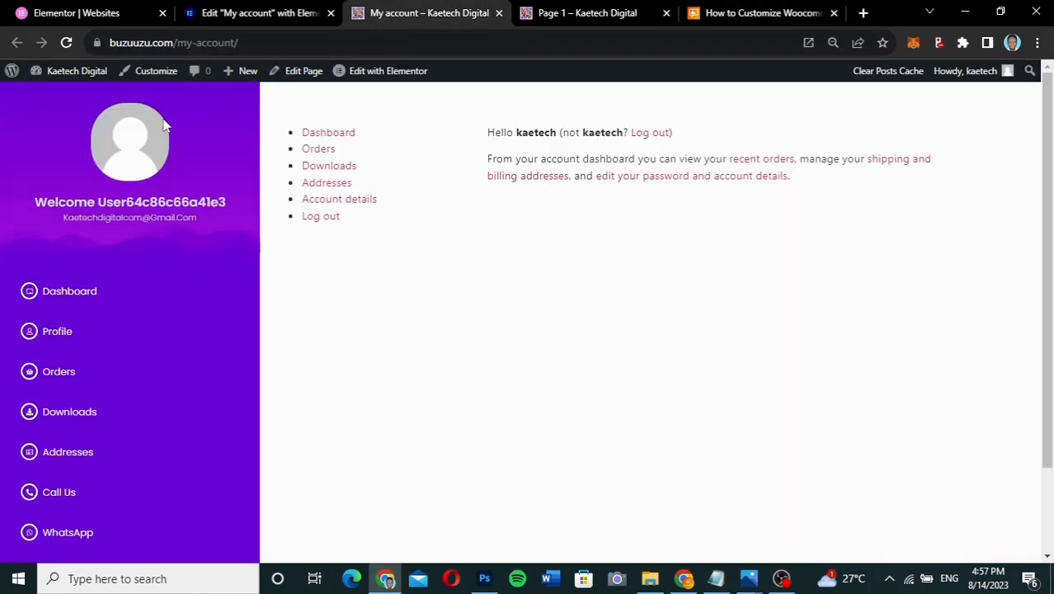
- Paste the navigation-hiding and 100% content-width CSS into Additional CSS and publish it
left_click(153, 74)
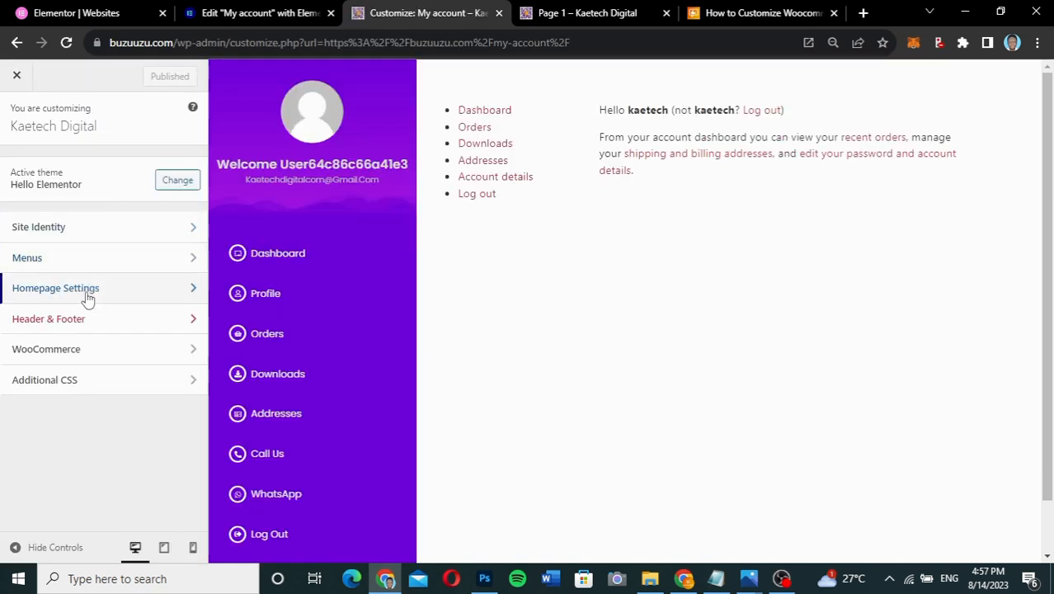
left_click(82, 384)
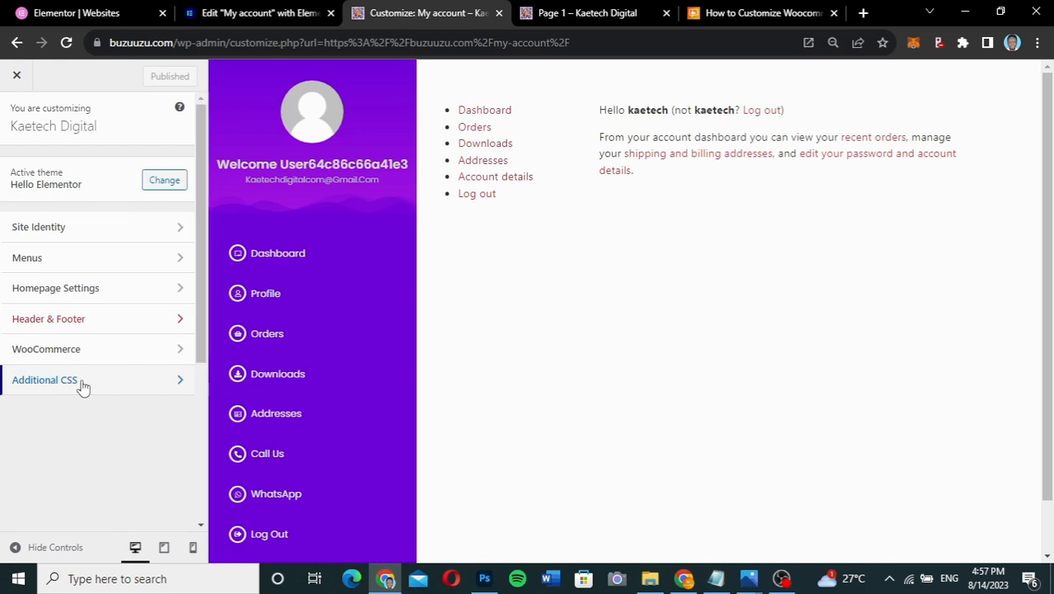
left_click(39, 435)
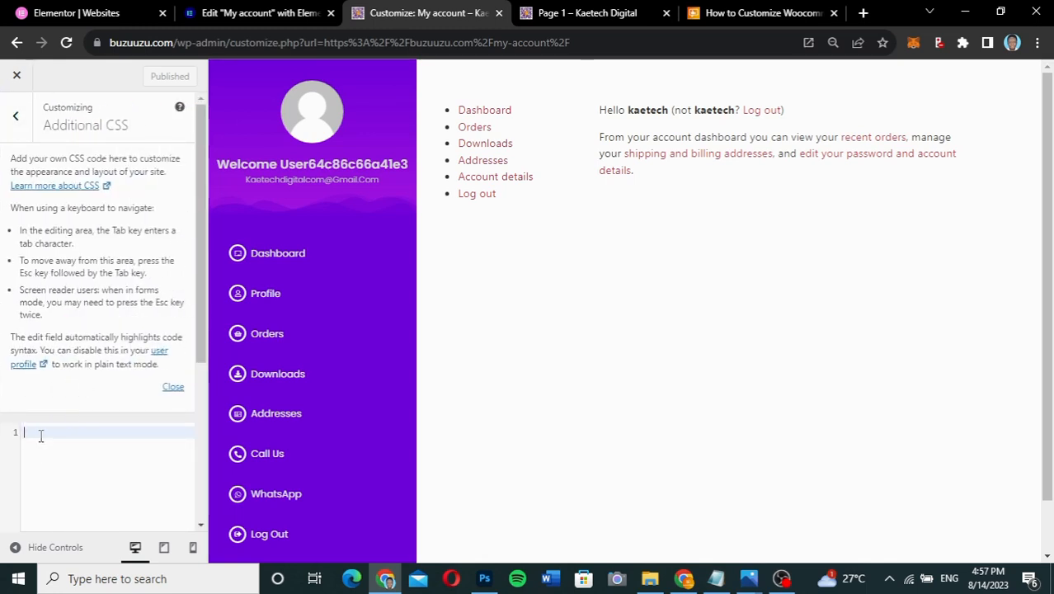
key("ctrl+v")
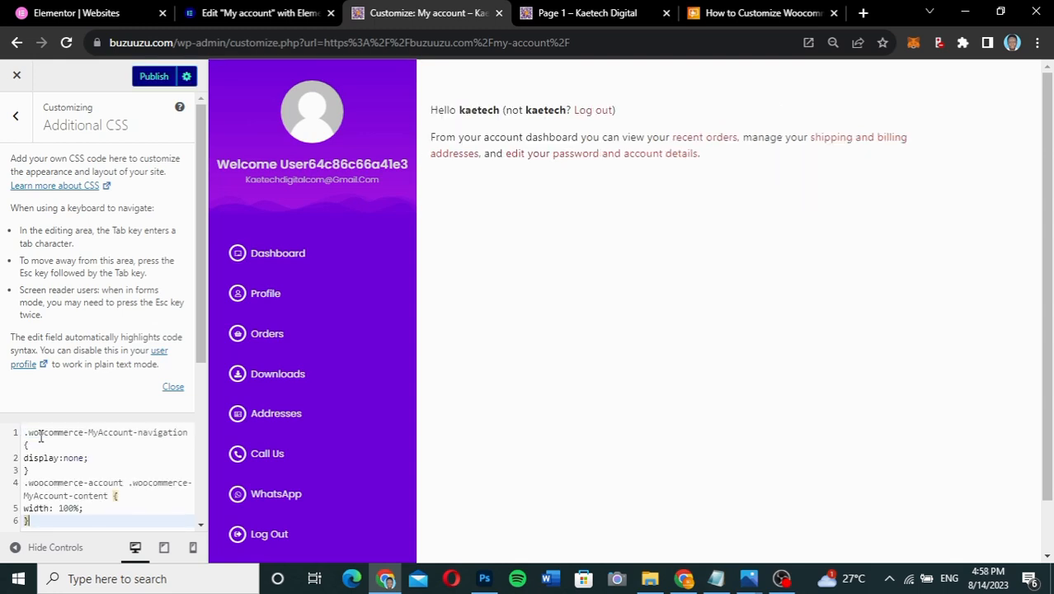
key("ctrl+z")
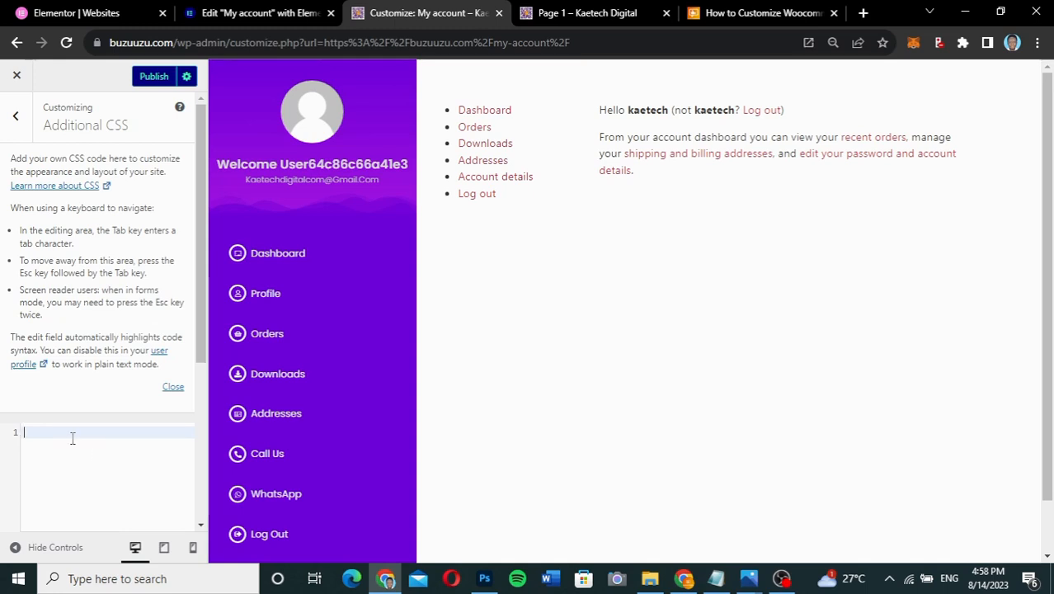
key("ctrl+v")
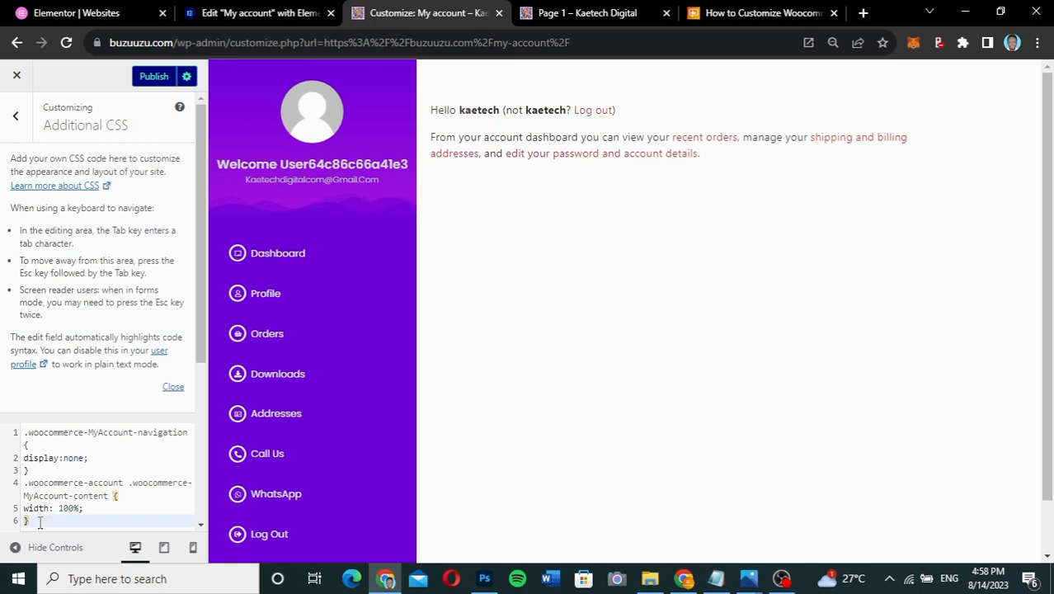
left_click_drag(36, 520, 23, 492)
key("ctrl+c")
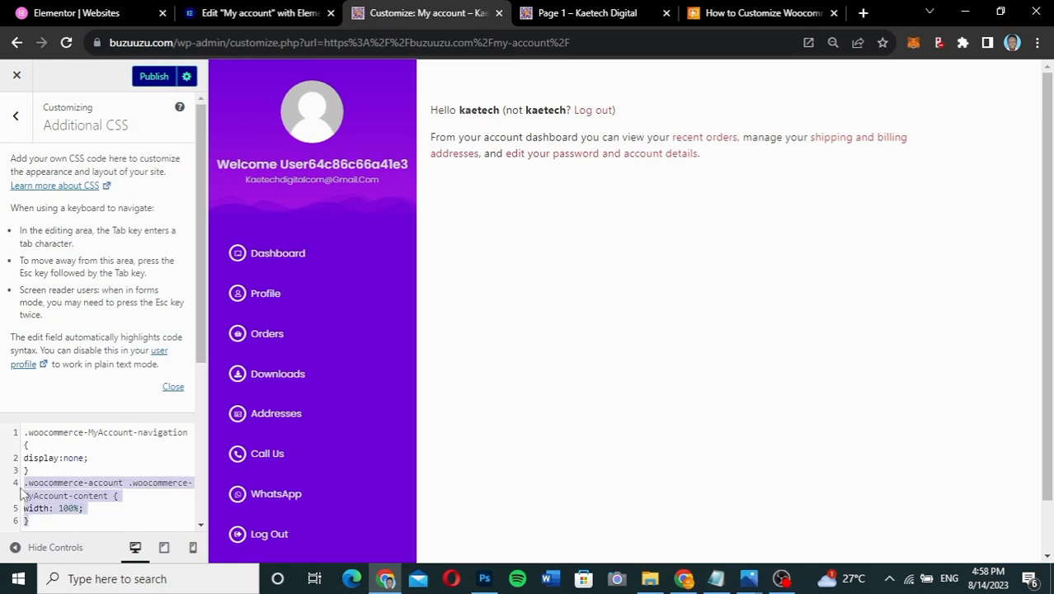
key("BackSpace")
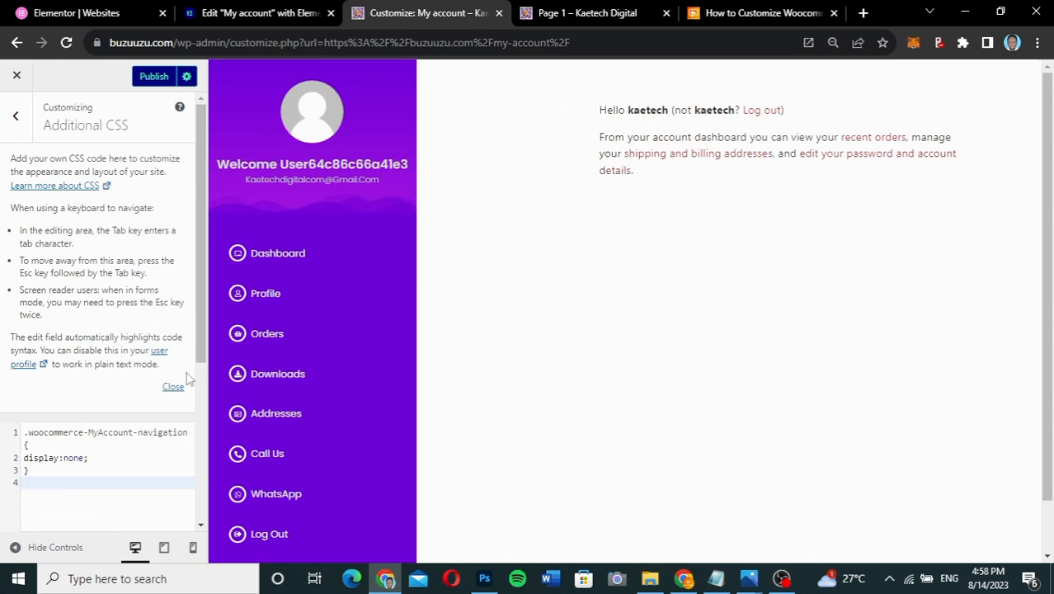
key("ctrl+v")
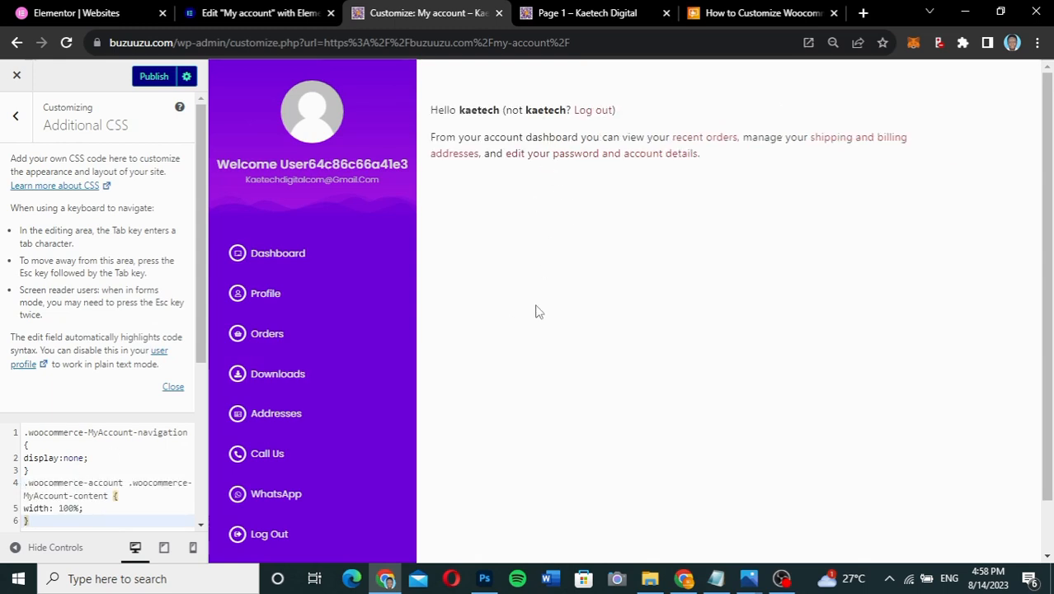
left_click(152, 79)
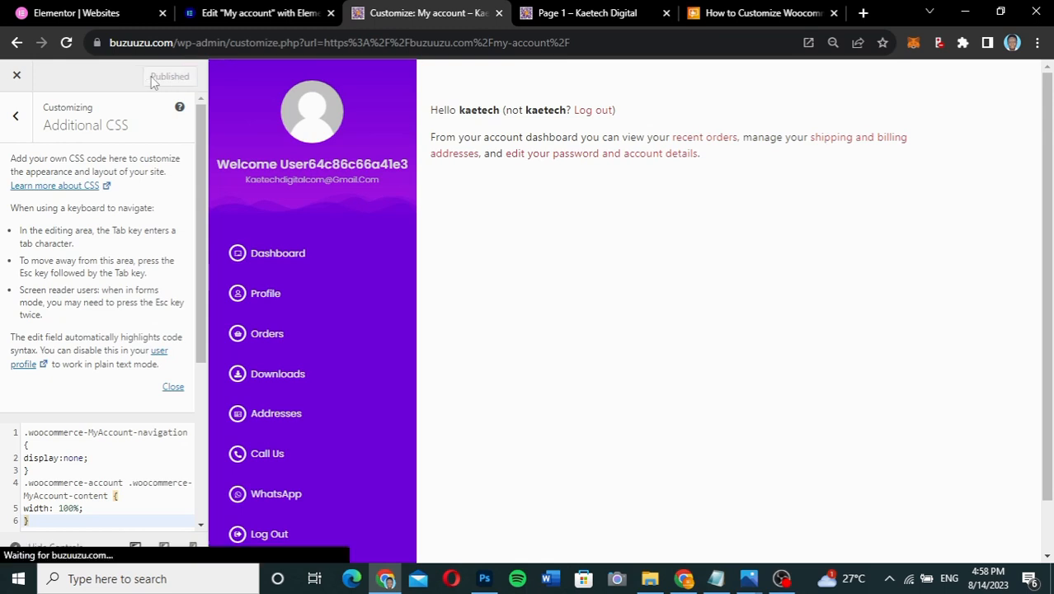
left_click(16, 74)
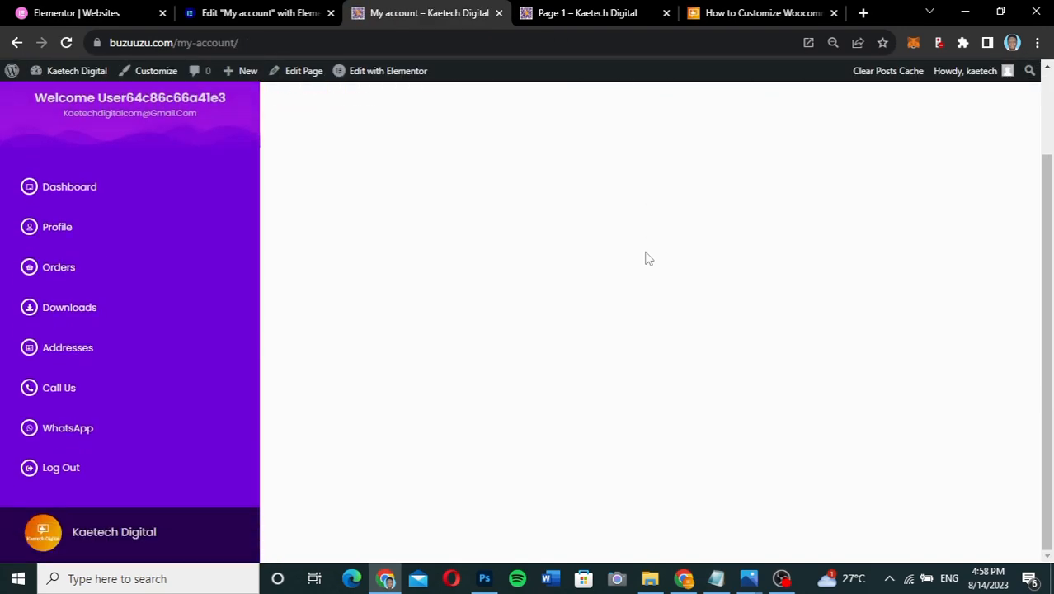
- Test the sidebar links by opening Profile, Orders and Addresses on the live account page
scroll(647, 258, "up", 2)
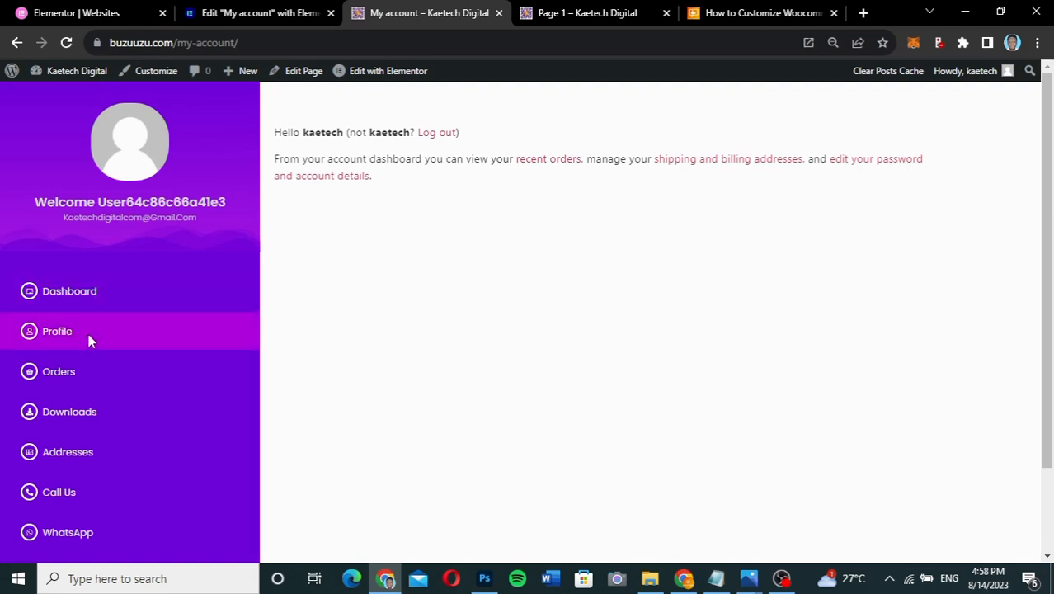
left_click(61, 337)
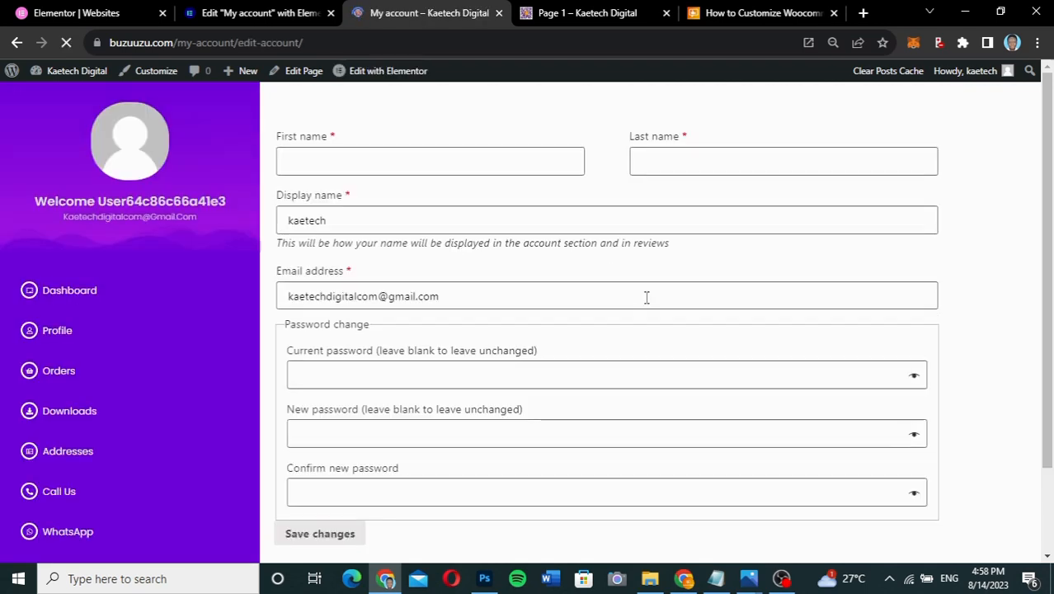
scroll(647, 301, "down", 2)
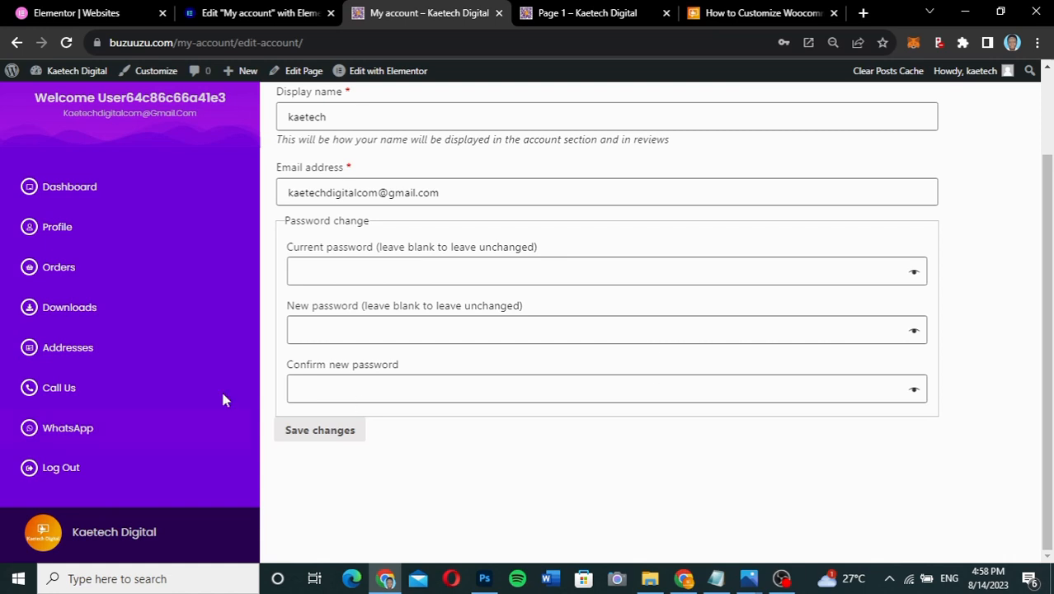
left_click(62, 270)
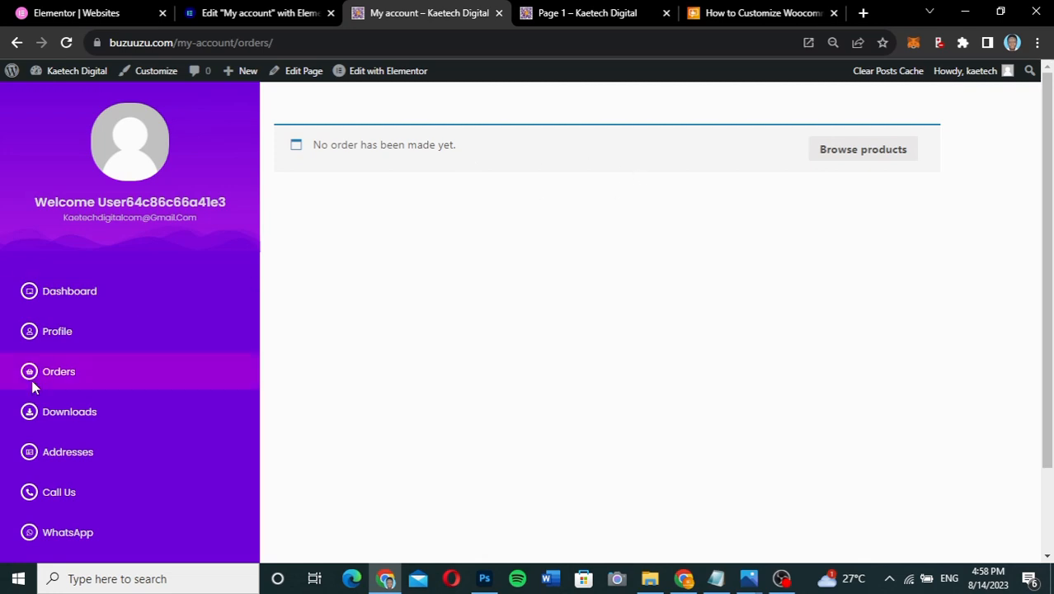
scroll(66, 463, "down", 1)
scroll(64, 445, "down", 1)
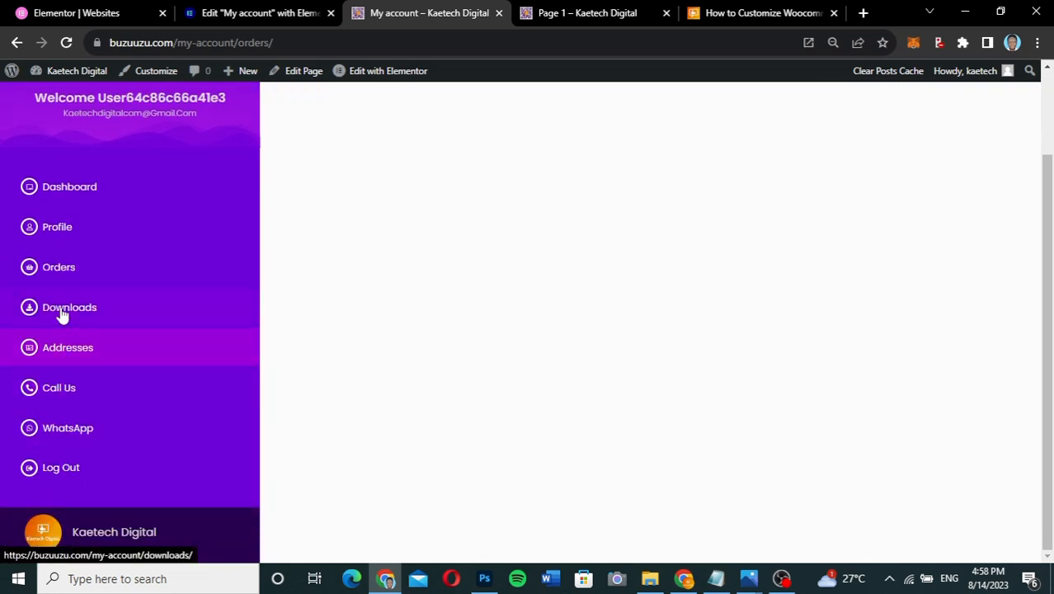
left_click(60, 347)
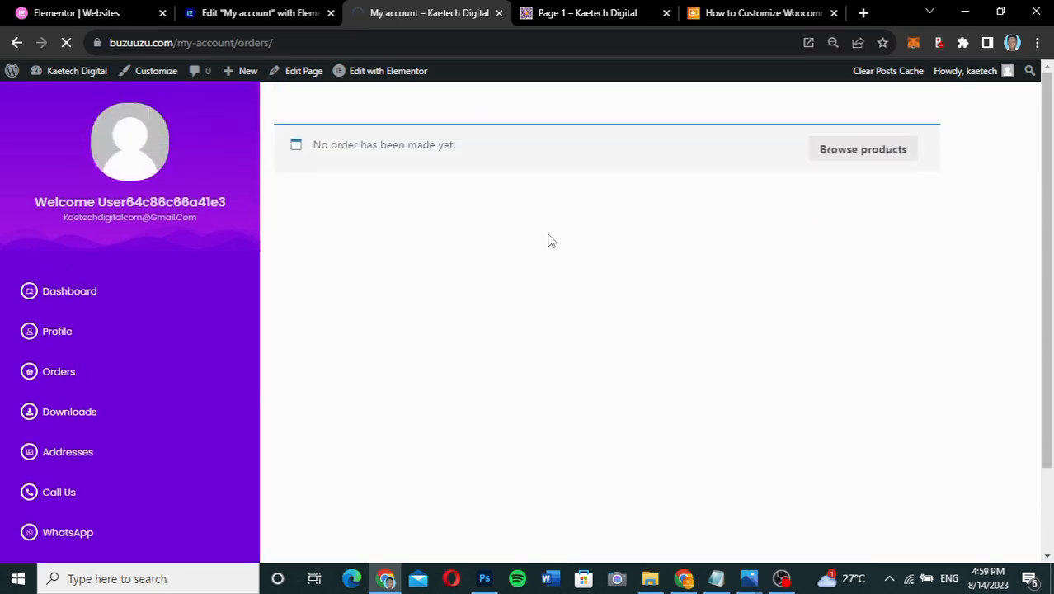
scroll(577, 289, "down", 2)
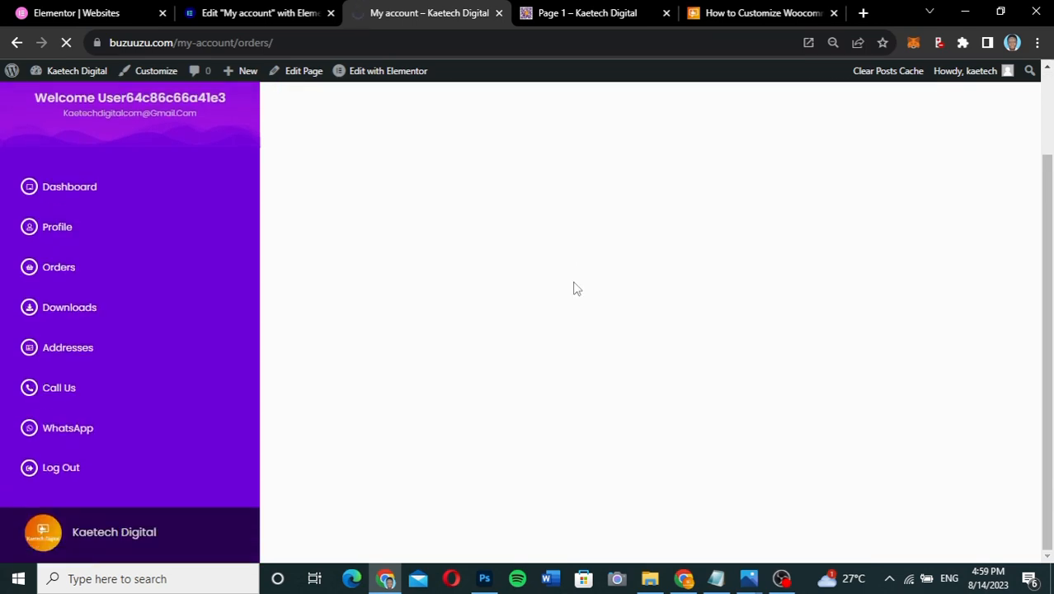
- Switch to the Page 1 account design and scroll through it
left_click(576, 16)
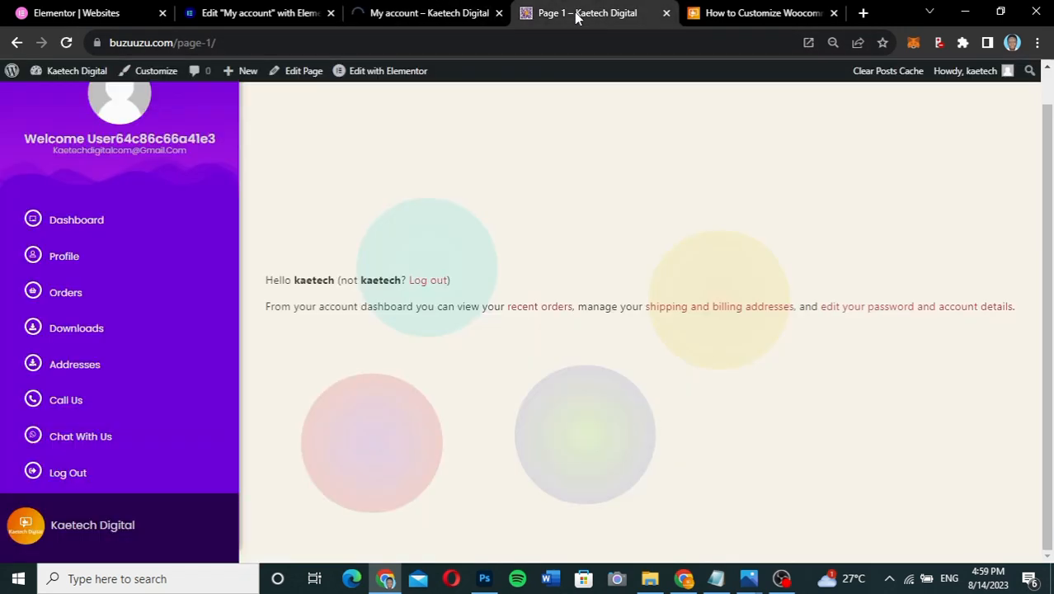
scroll(323, 273, "up", 1)
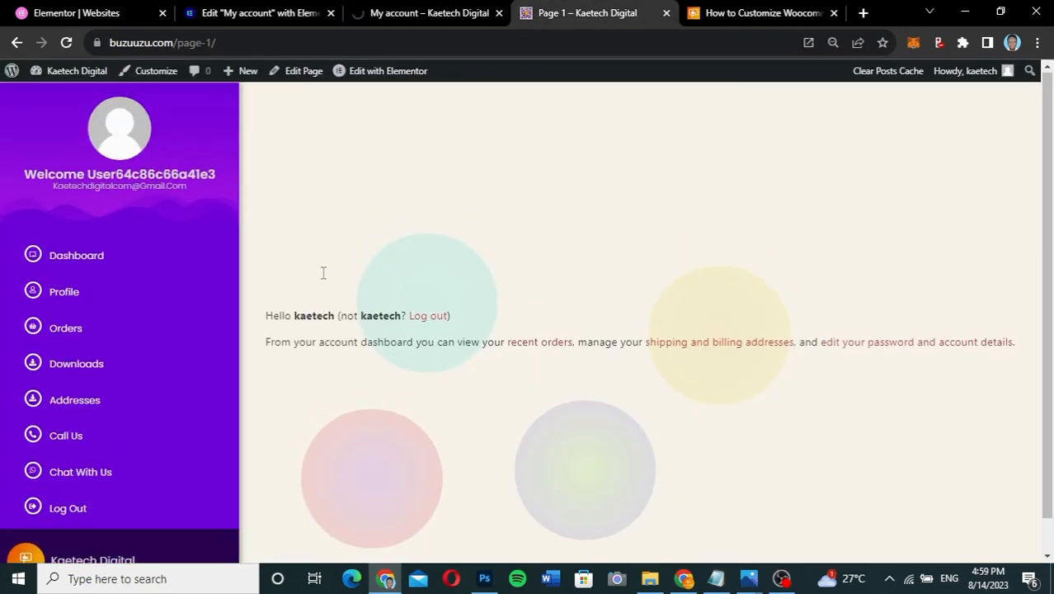
scroll(323, 274, "down", 1)
scroll(324, 273, "up", 1)
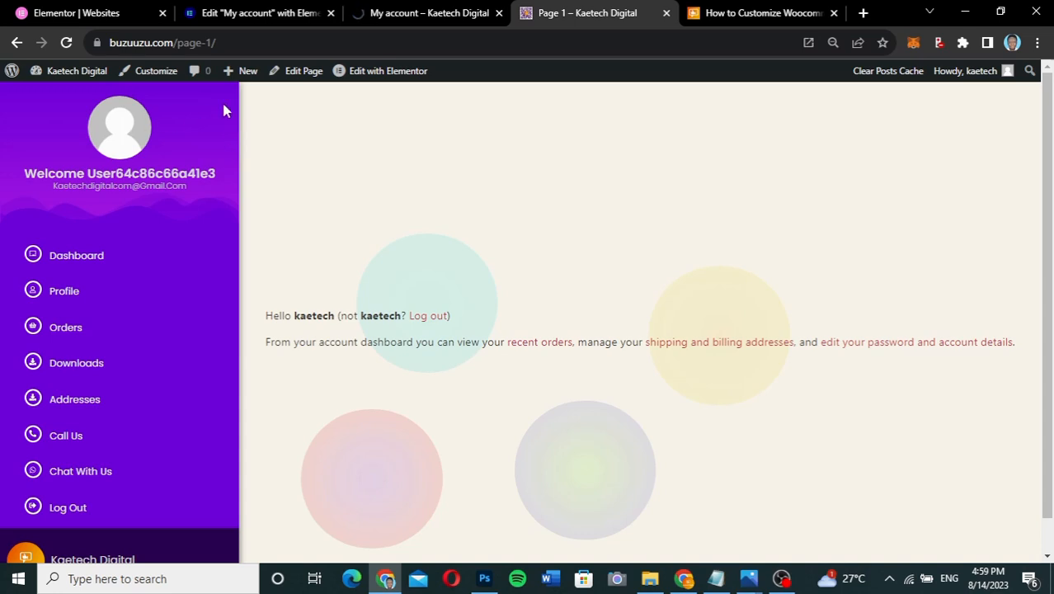
scroll(270, 425, "down", 1)
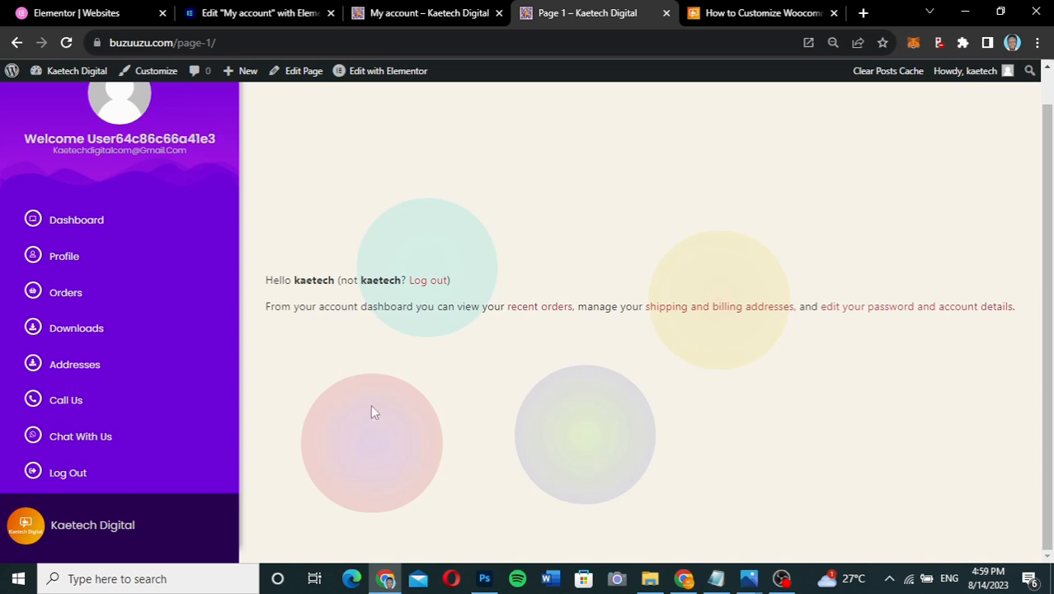
scroll(370, 413, "up", 1)
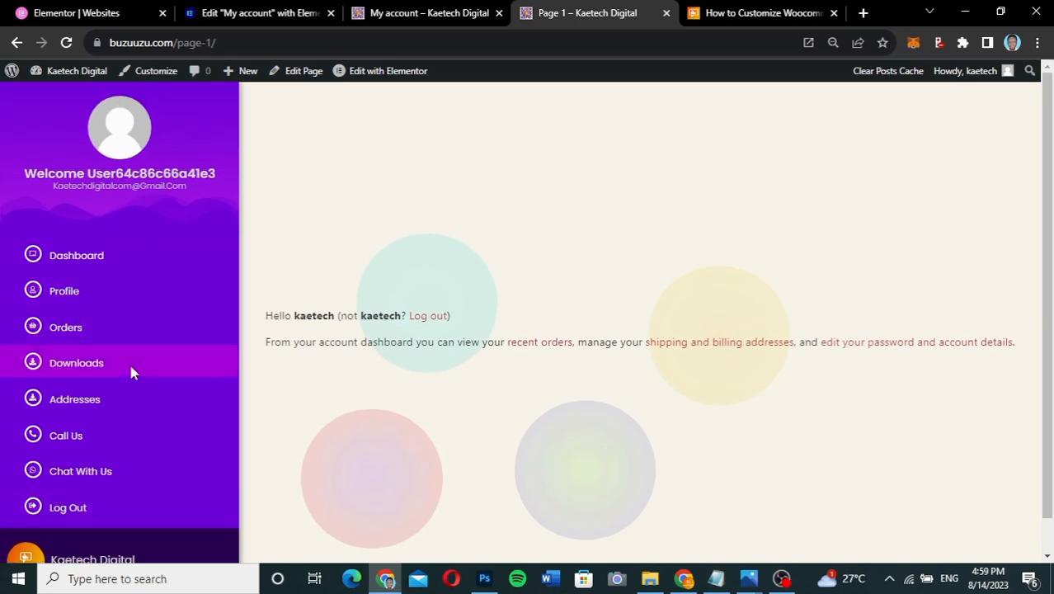
scroll(130, 373, "down", 1)
scroll(130, 373, "up", 1)
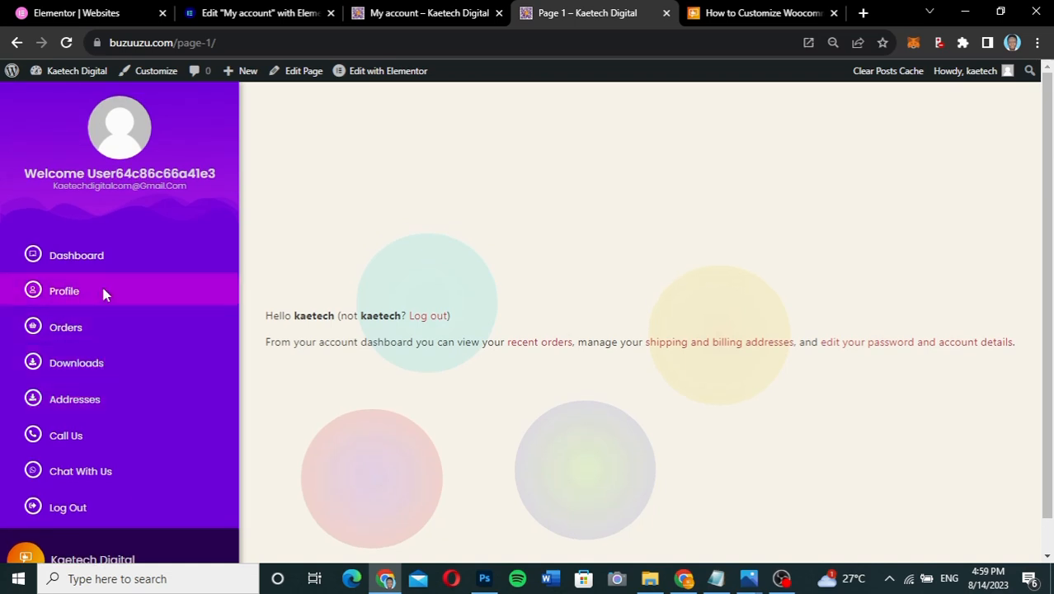
- Open Page 1's Profile section to review the account details form
left_click(71, 288)
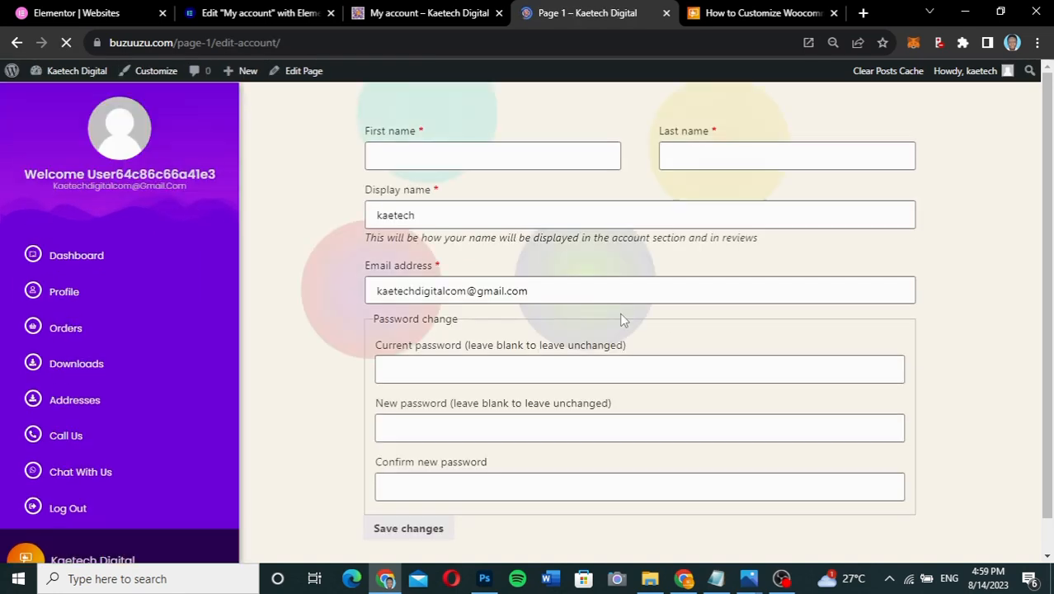
scroll(622, 320, "down", 1)
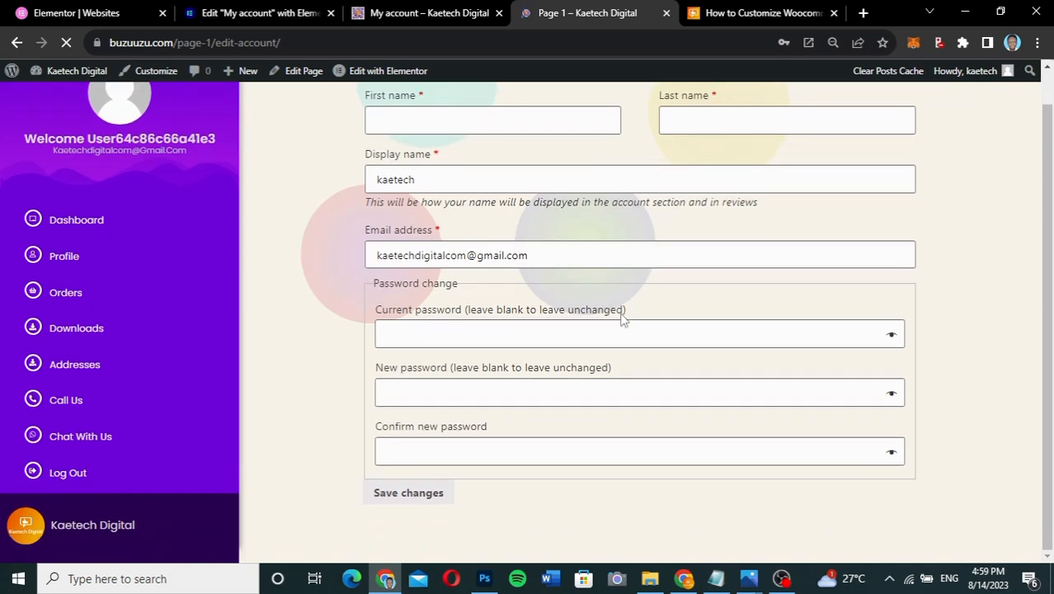
scroll(622, 320, "up", 1)
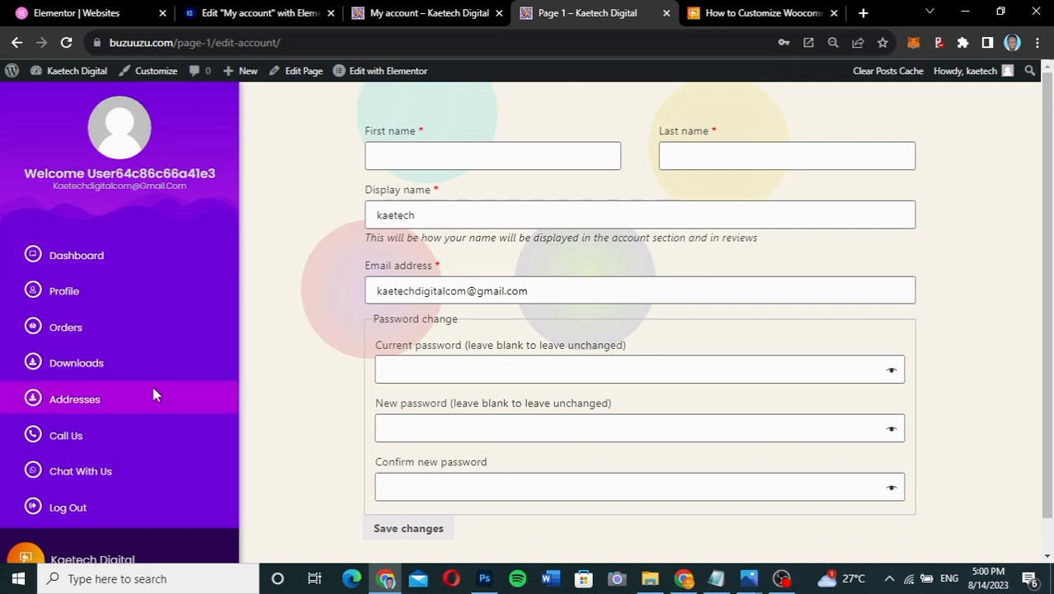
scroll(152, 393, "down", 1)
scroll(152, 394, "up", 1)
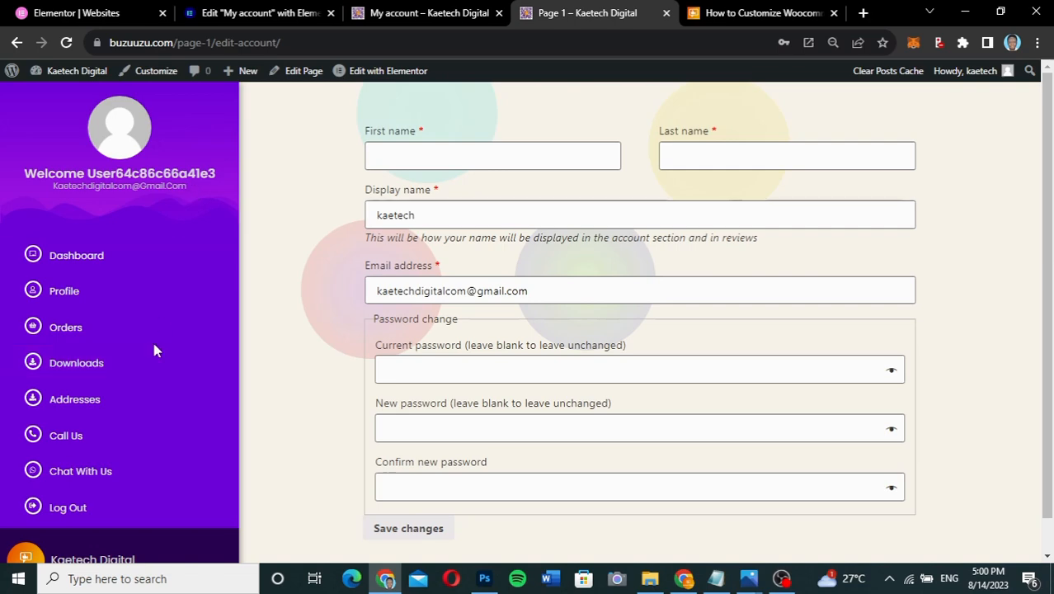
scroll(152, 348, "down", 1)
scroll(154, 350, "up", 1)
scroll(153, 350, "down", 1)
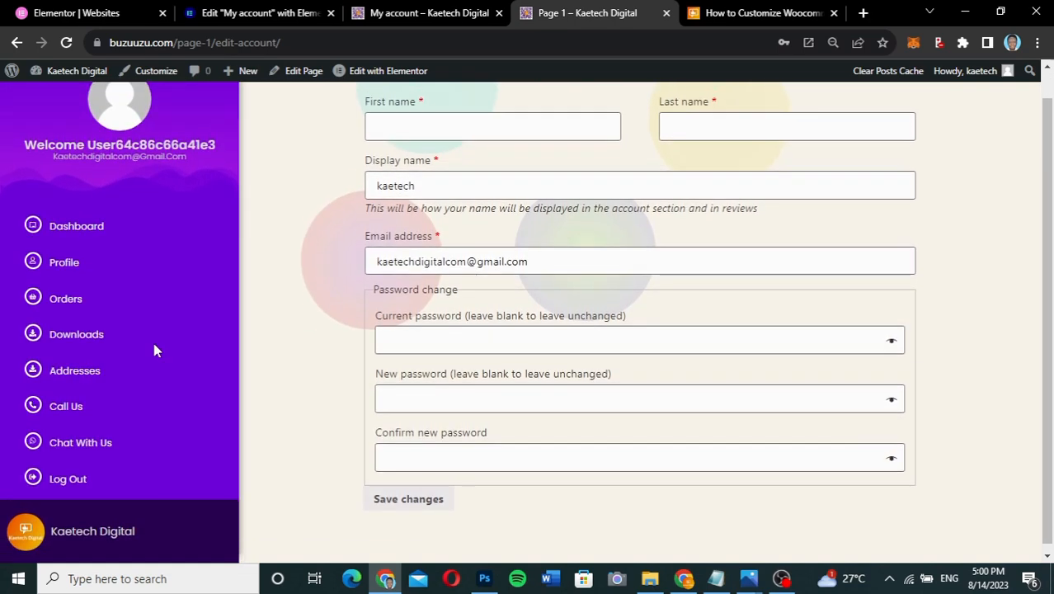
scroll(153, 351, "up", 1)
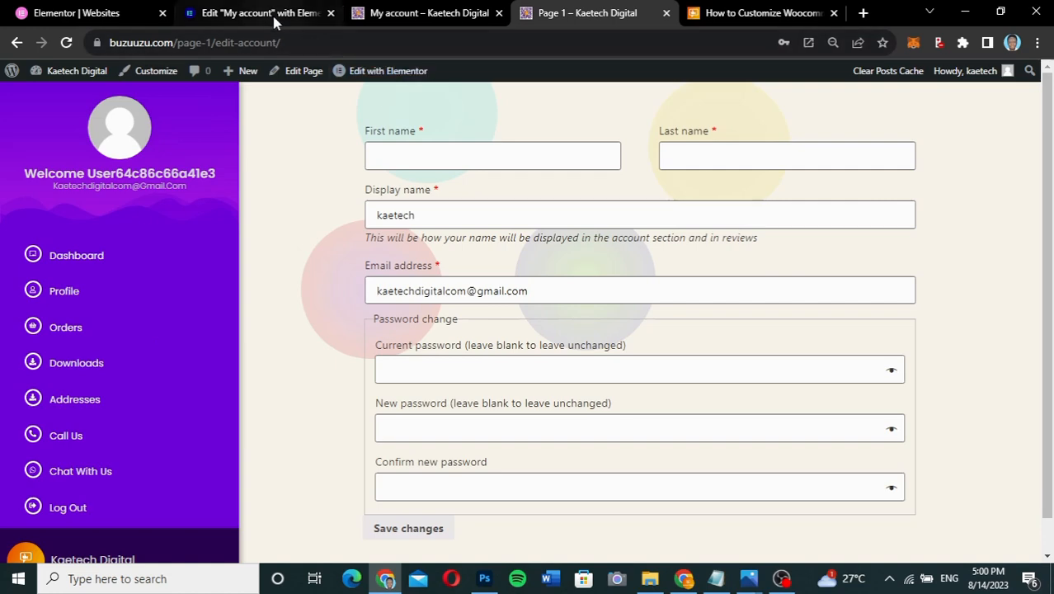
left_click(272, 13)
- Select the Left Sidebar container and expand its Motion Effects settings
scroll(541, 196, "up", 1)
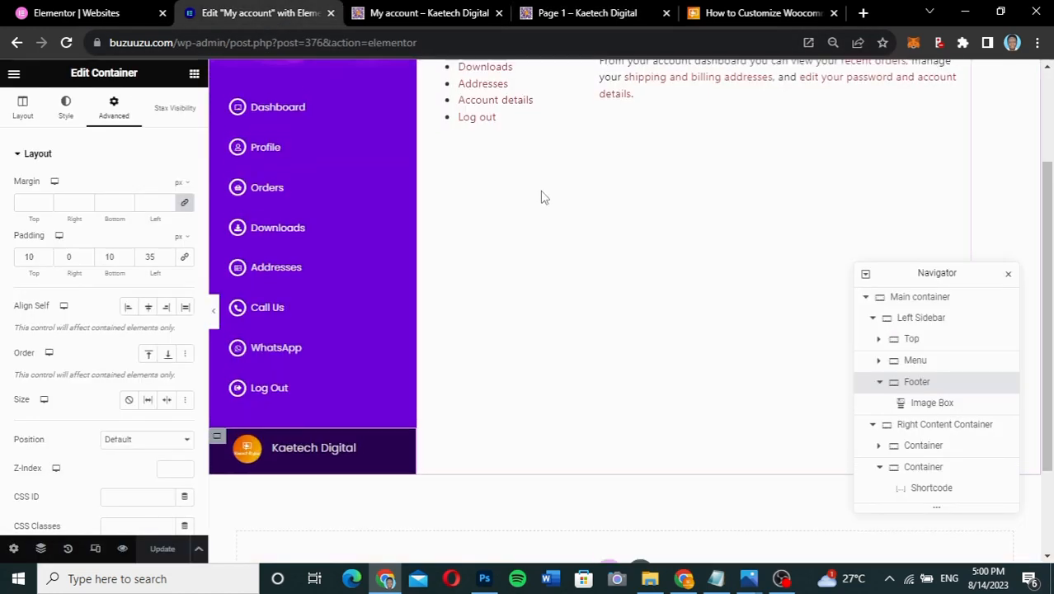
scroll(541, 196, "up", 3)
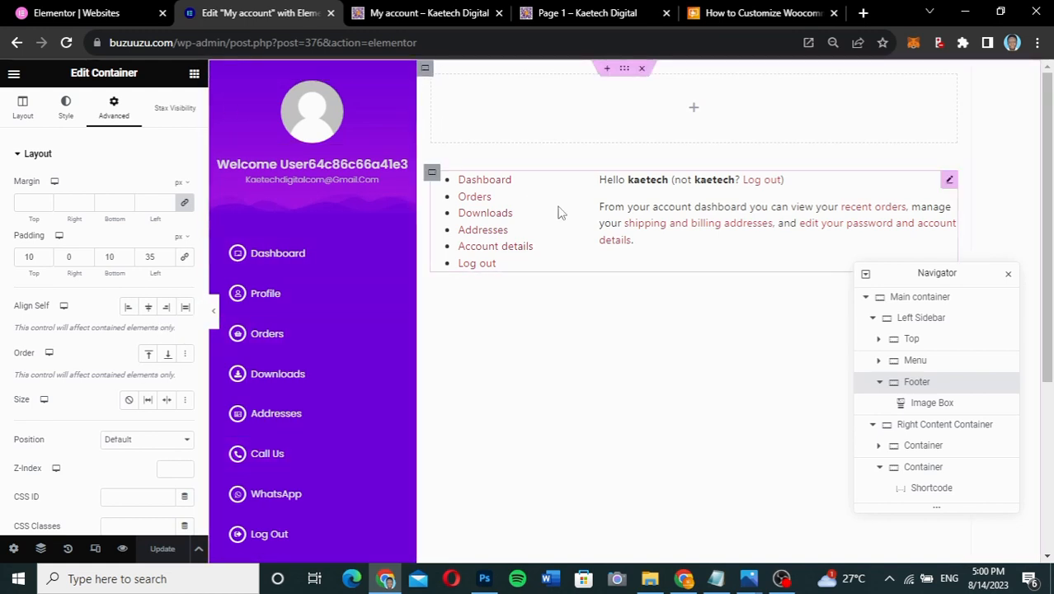
left_click(916, 326)
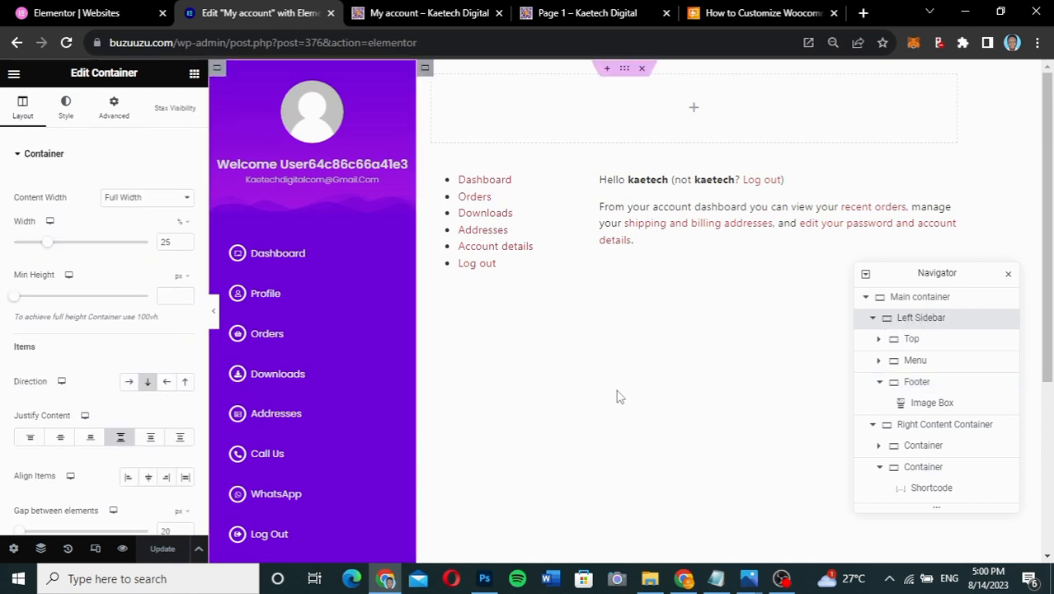
left_click(116, 122)
scroll(82, 319, "down", 2)
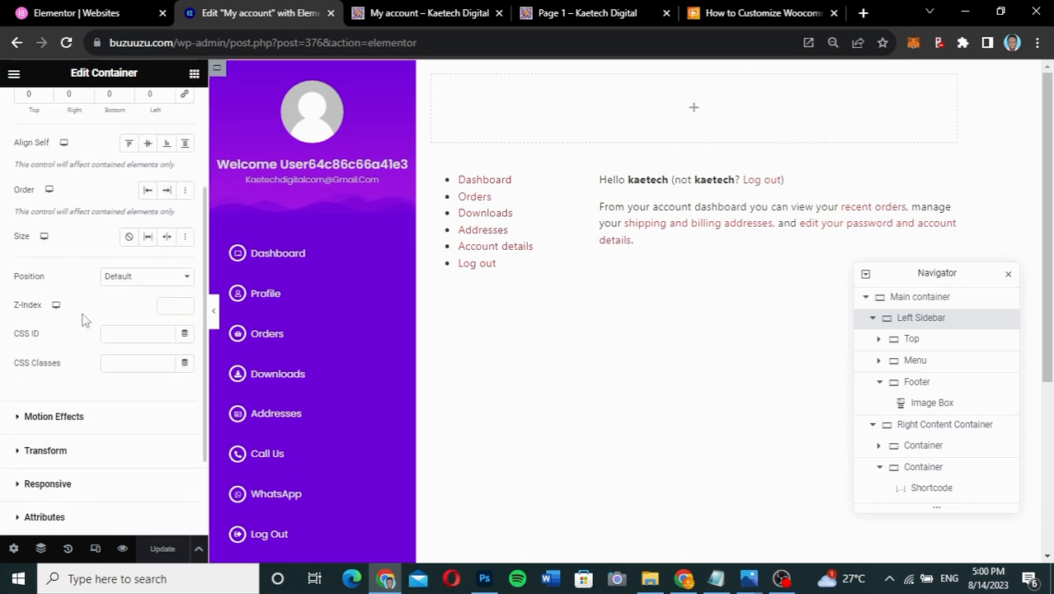
right_click(82, 319)
left_click(29, 387)
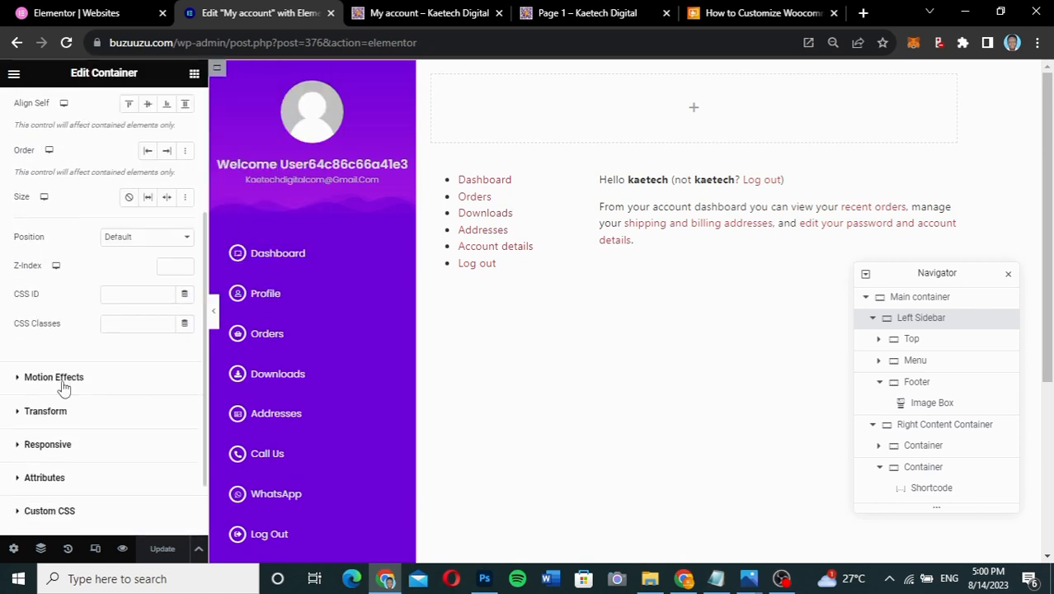
left_click(63, 386)
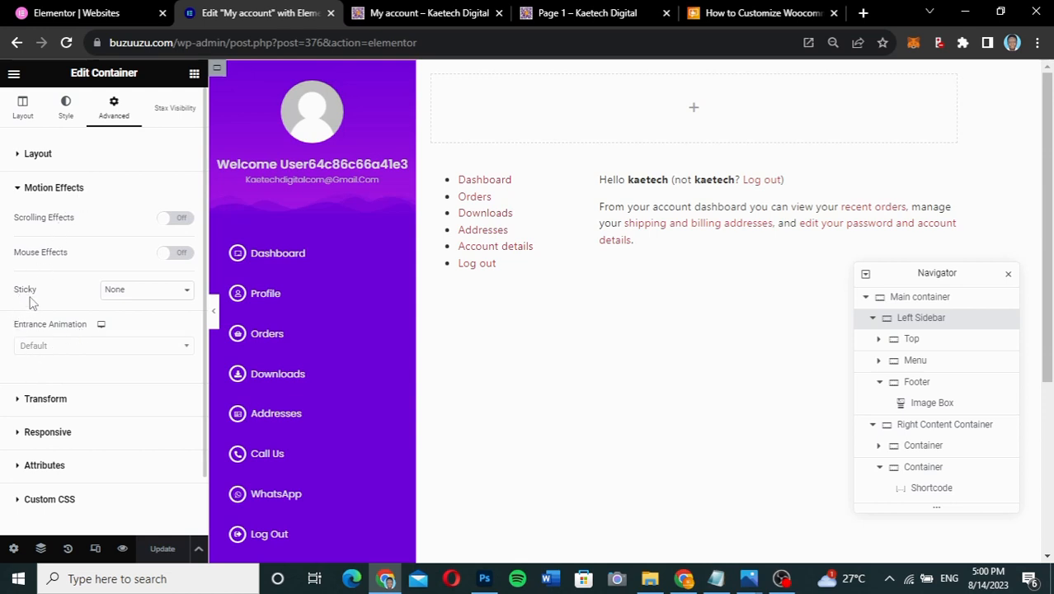
- Make the sidebar sticky Top on Desktop only, staying in its column, and save
left_click(111, 293)
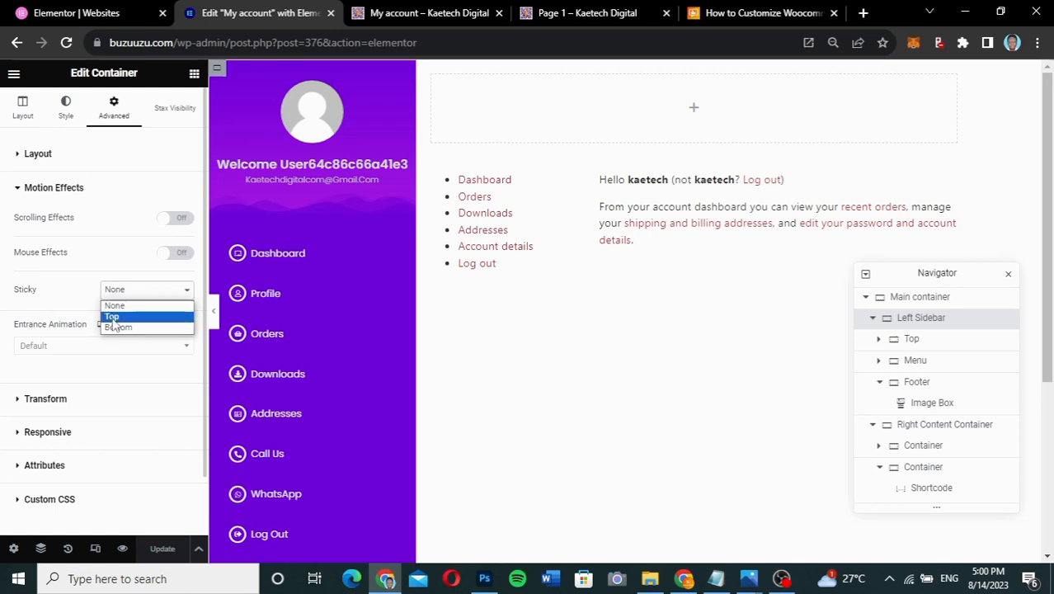
left_click(113, 318)
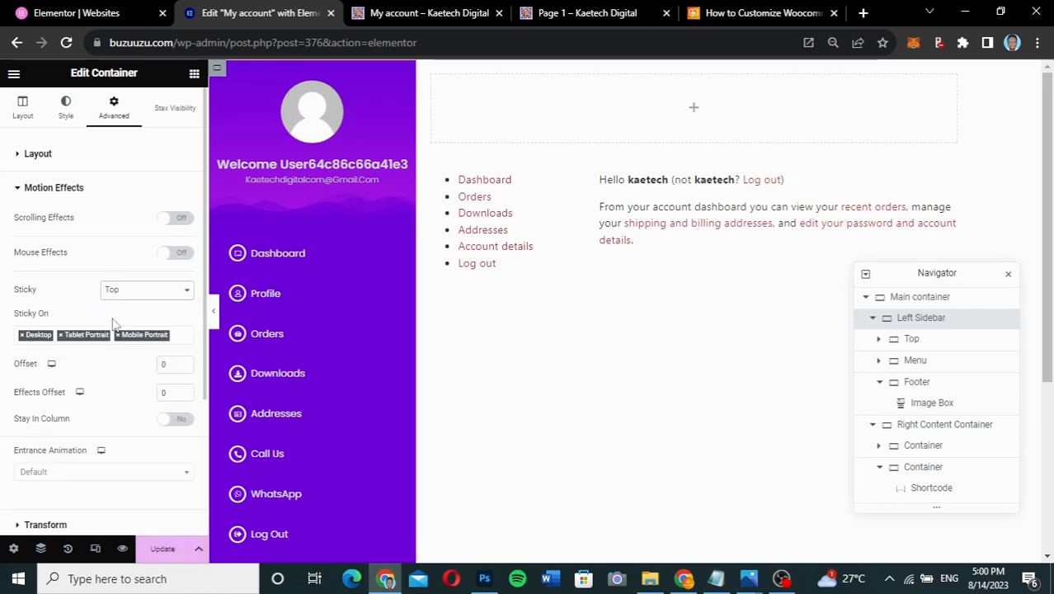
left_click(61, 337)
left_click(61, 336)
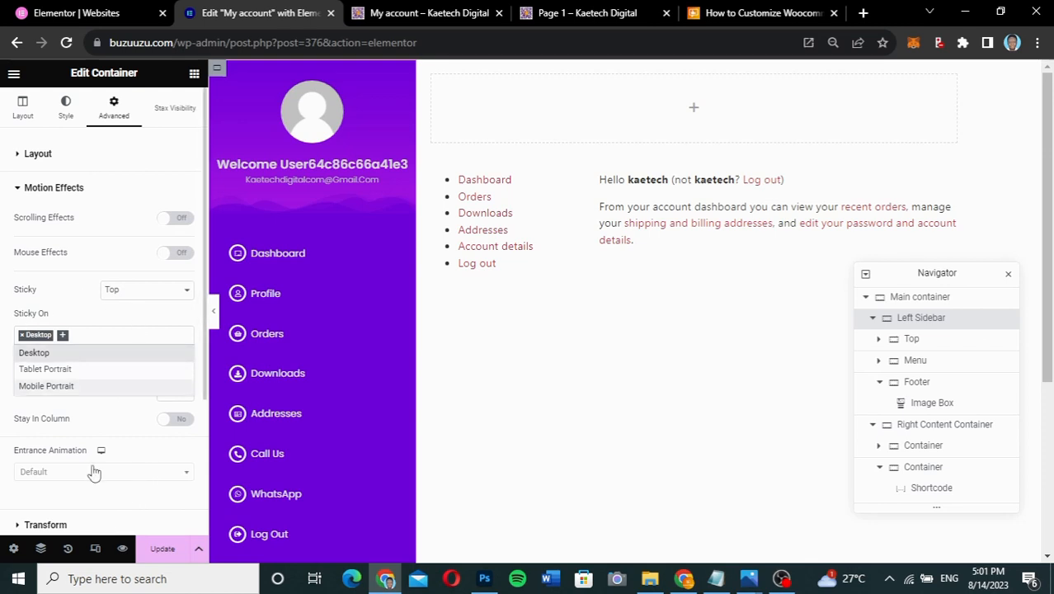
left_click(183, 426)
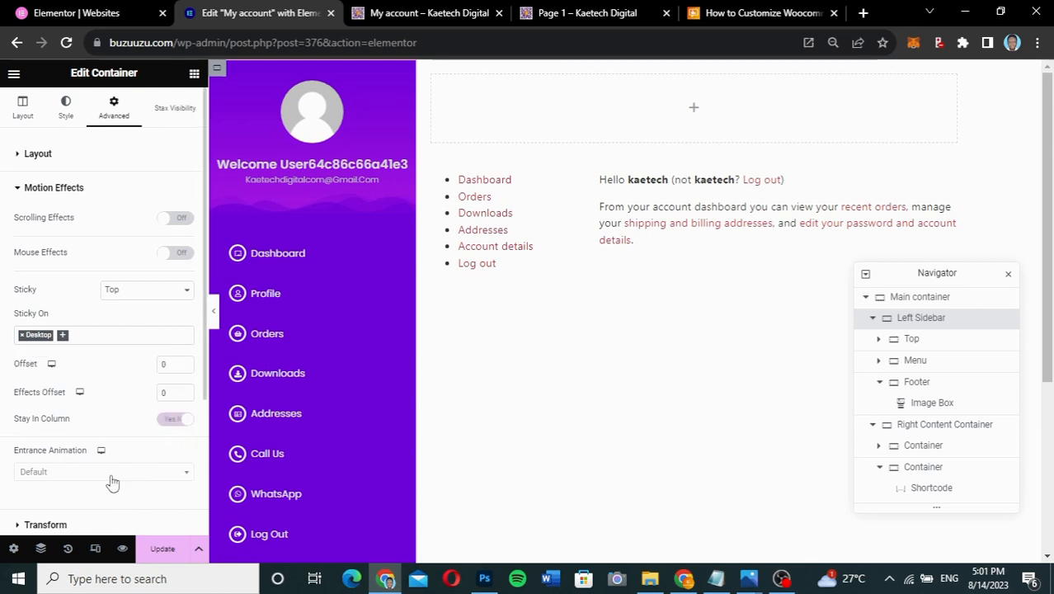
left_click(179, 421)
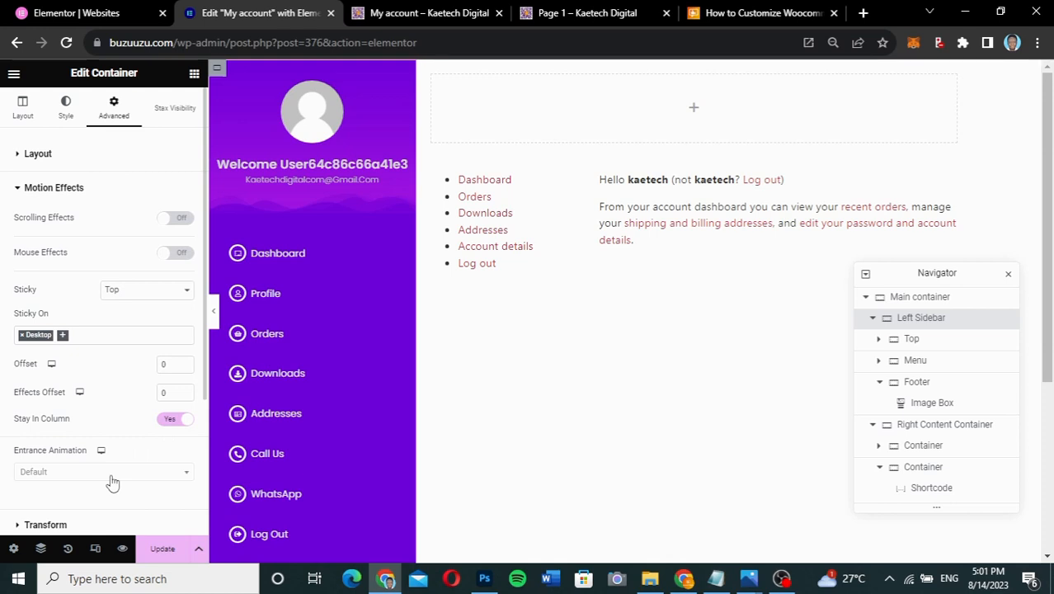
left_click(164, 549)
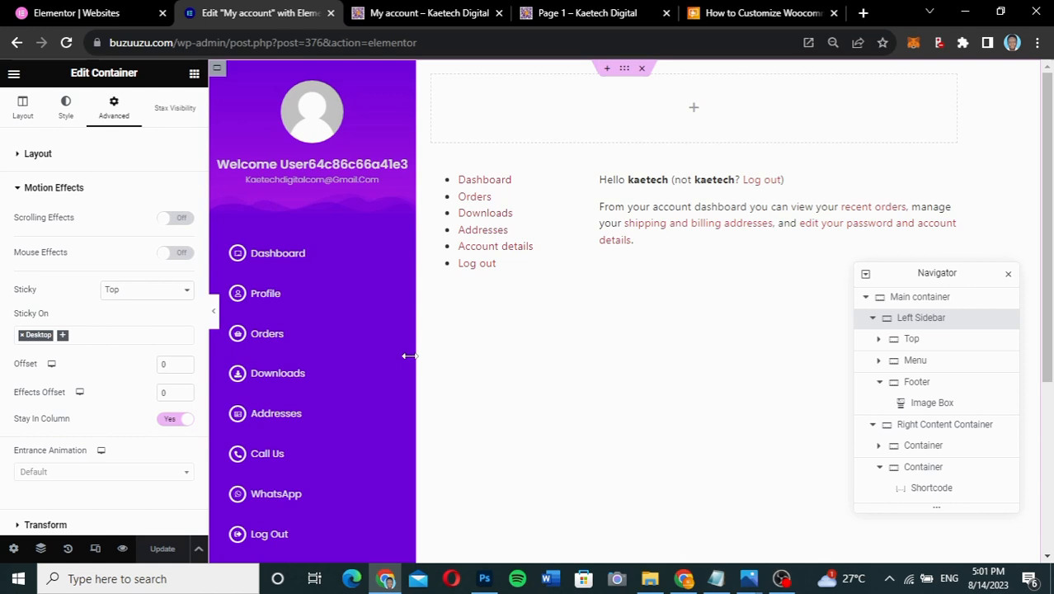
left_click(187, 118)
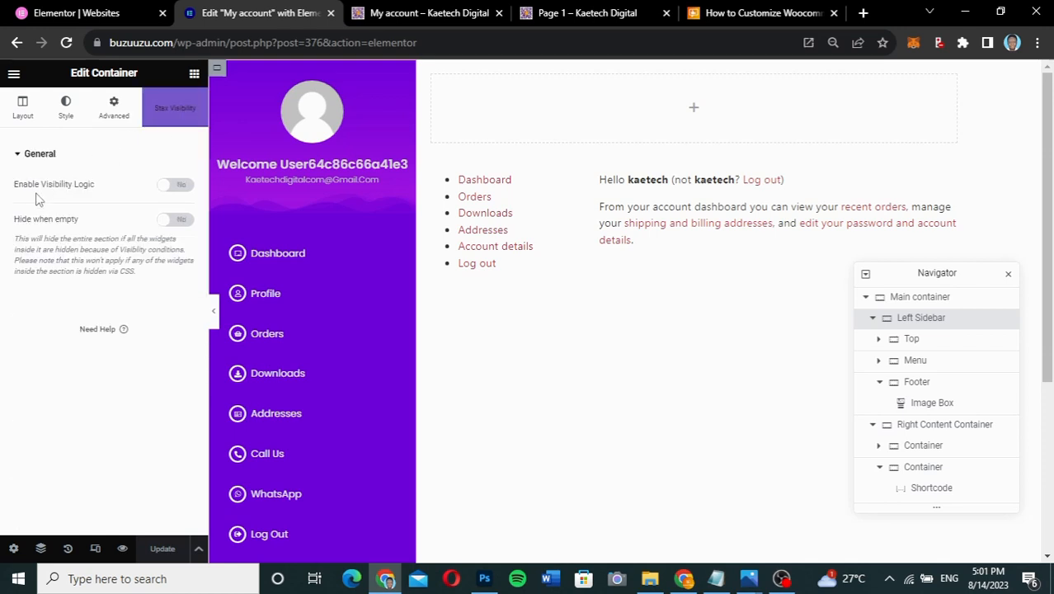
- Turn on Visibility Logic with All conditions and a User Role rule for Logged in users
left_click(181, 186)
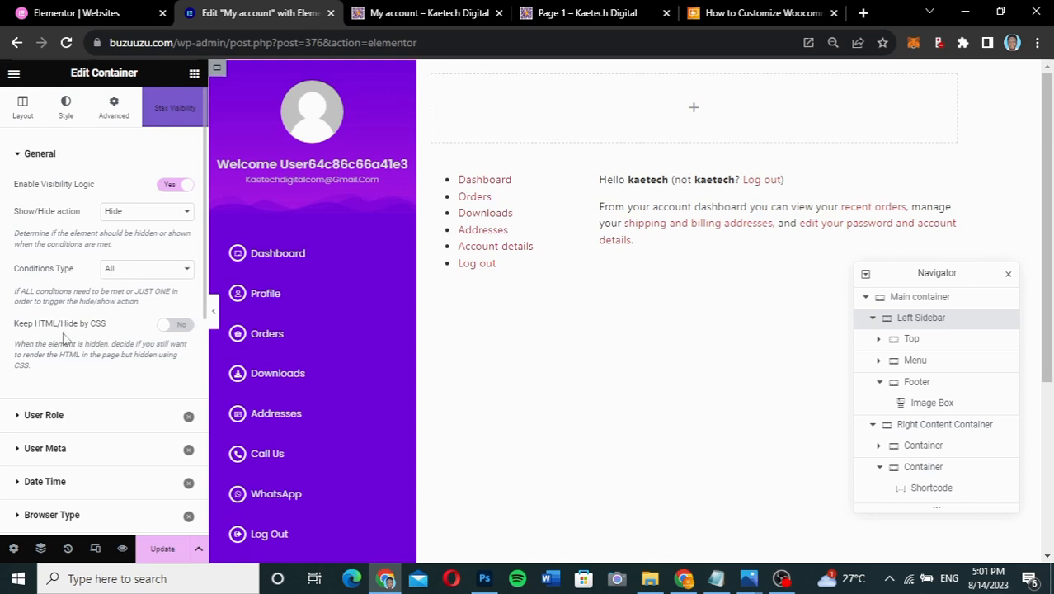
scroll(63, 333, "down", 1)
left_click(132, 247)
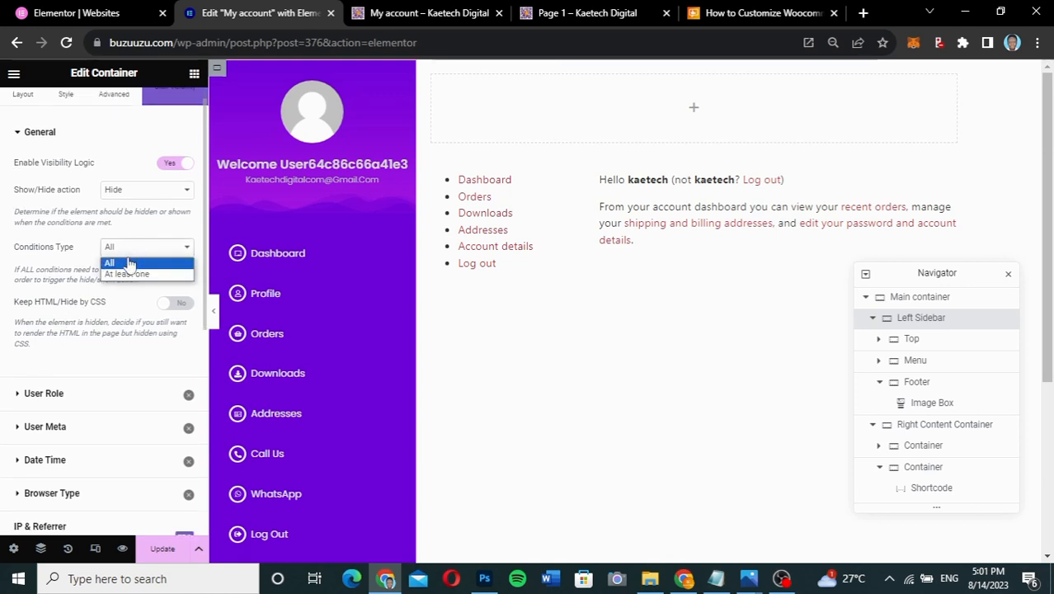
left_click(73, 253)
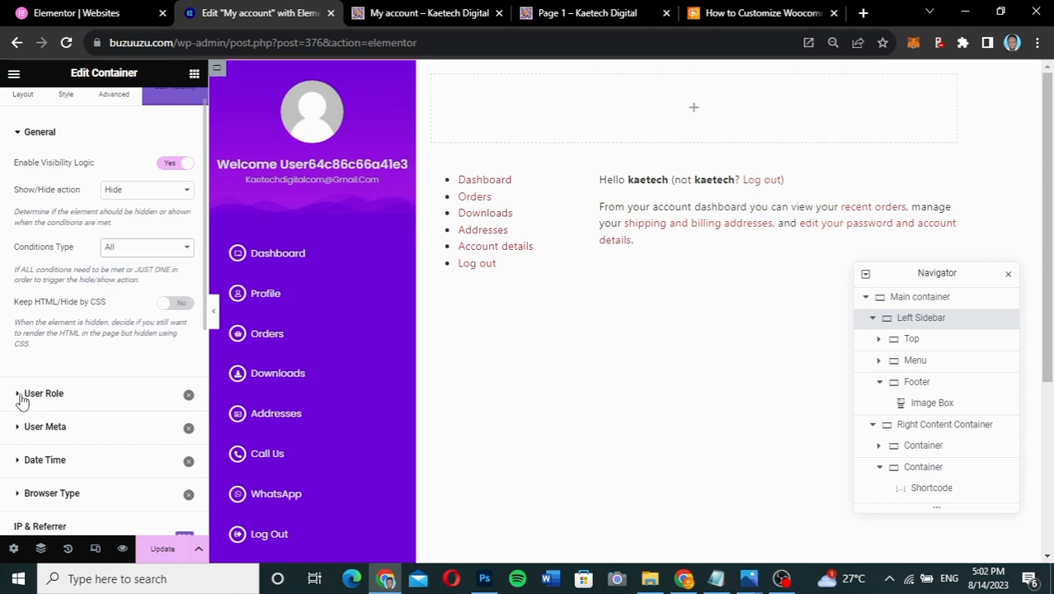
left_click(66, 394)
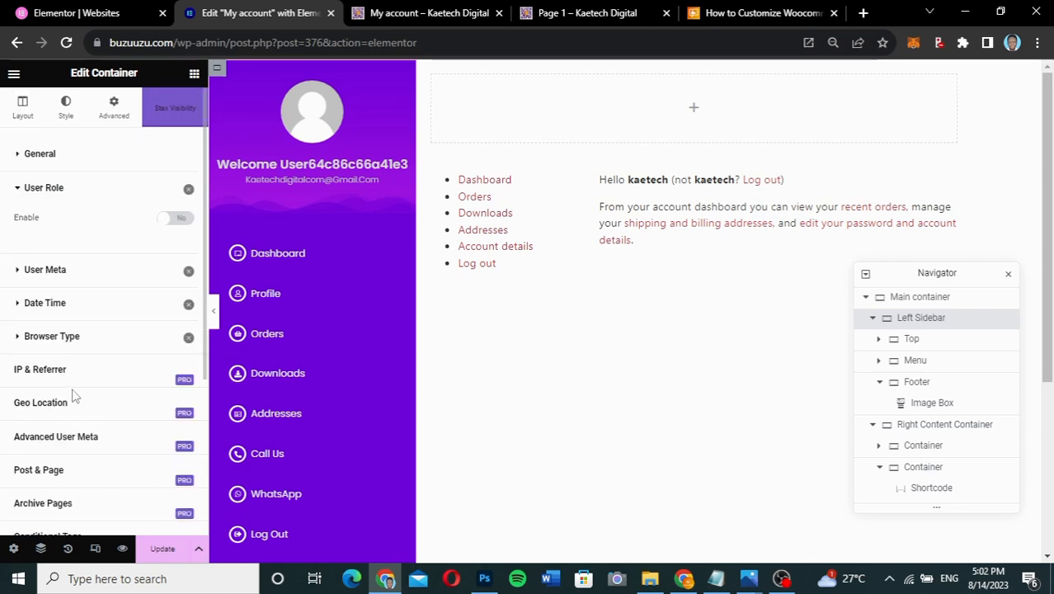
left_click(176, 218)
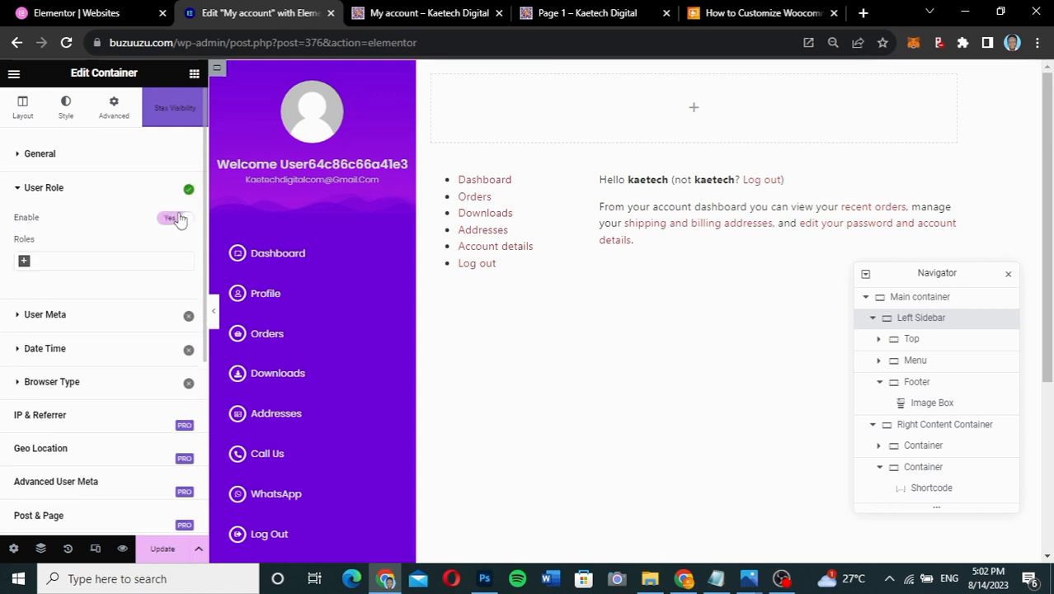
left_click(24, 263)
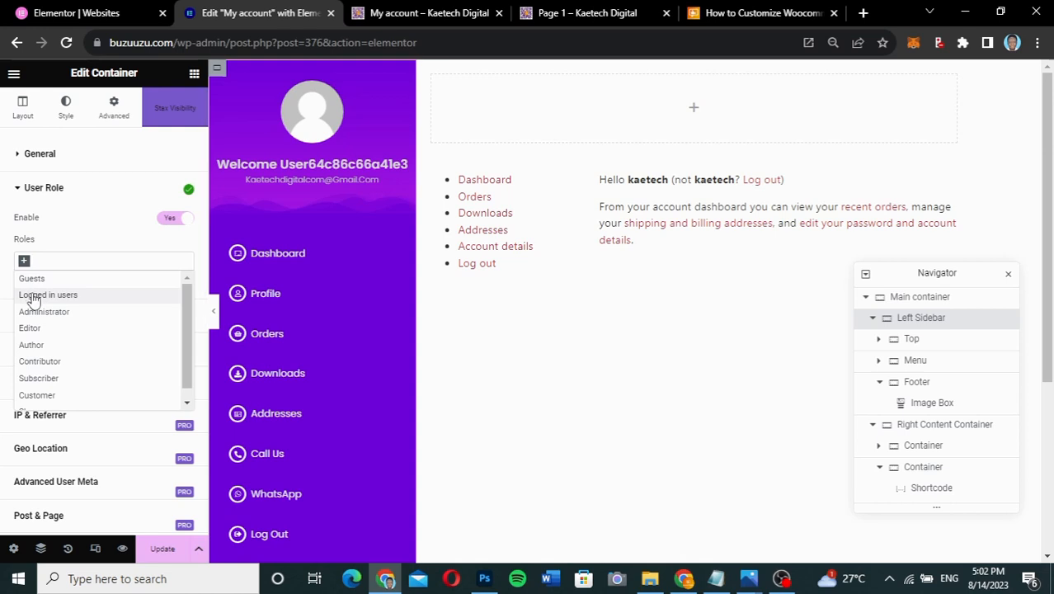
left_click(33, 297)
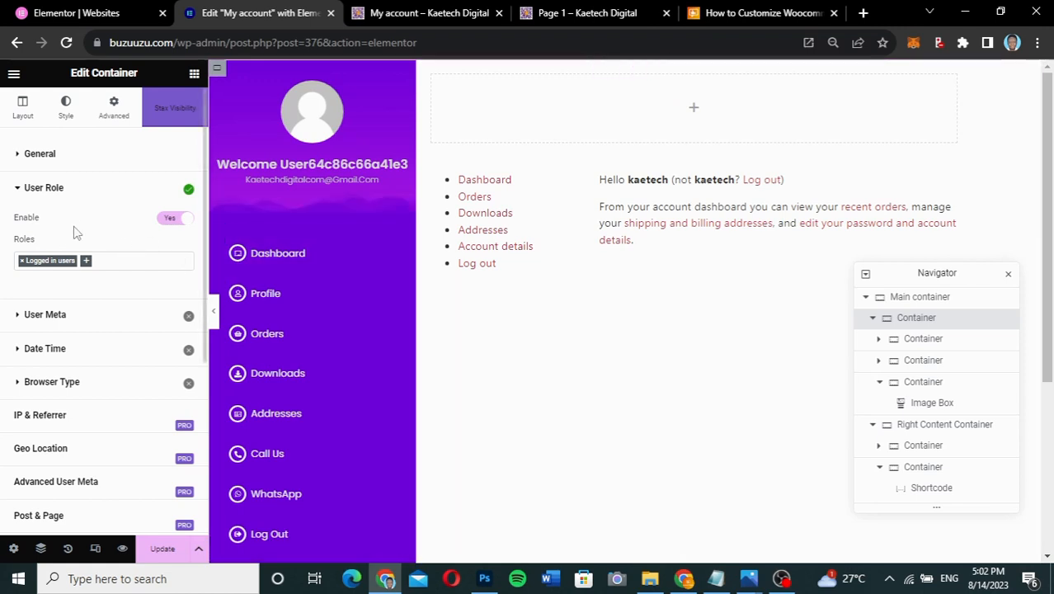
- Set the visibility action to Show and save the page
left_click(87, 160)
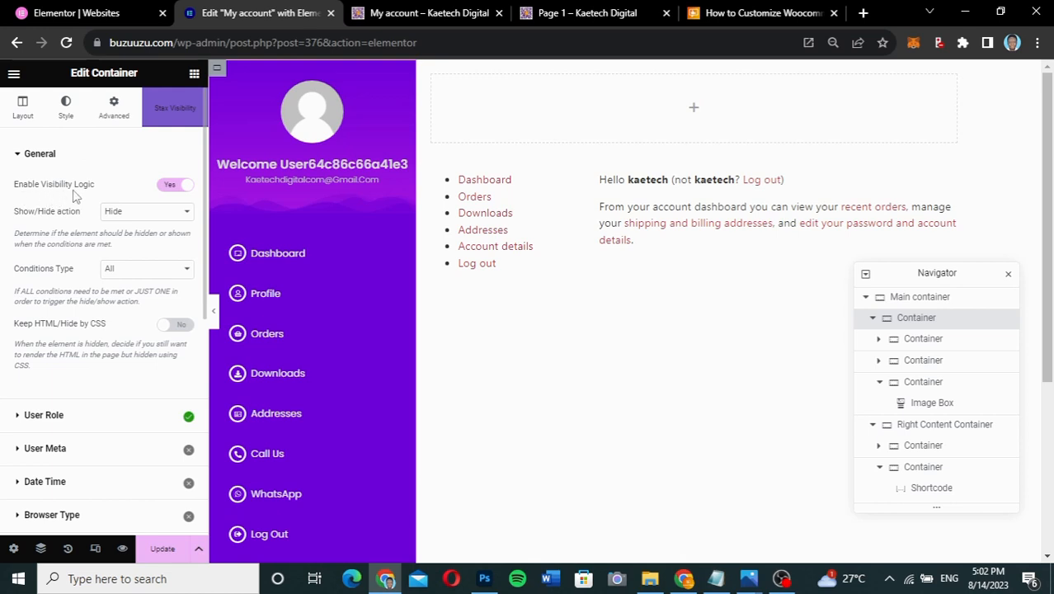
left_click(137, 213)
left_click(130, 237)
left_click(162, 549)
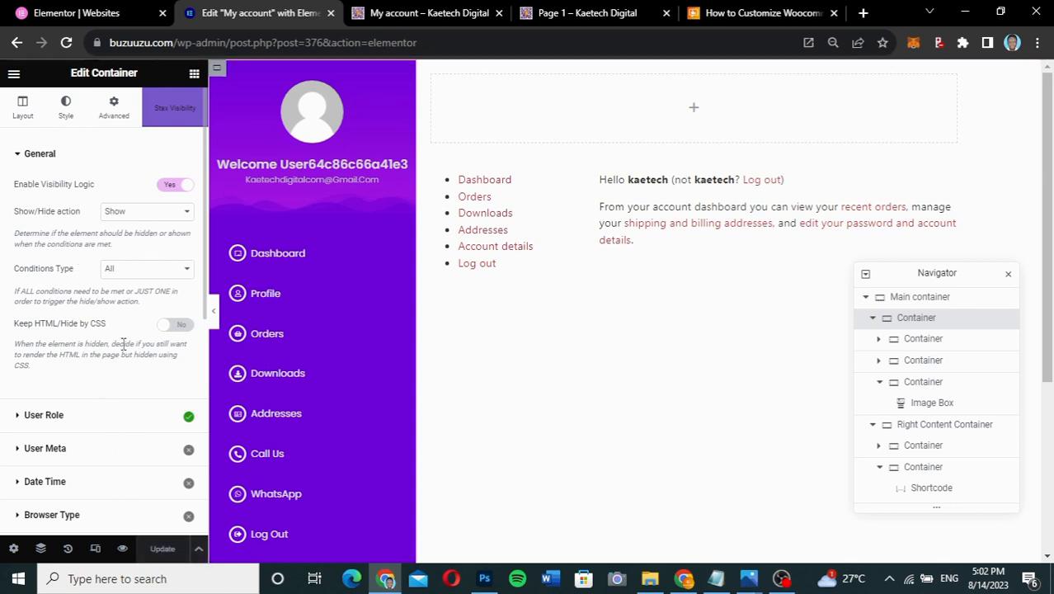
left_click(84, 413)
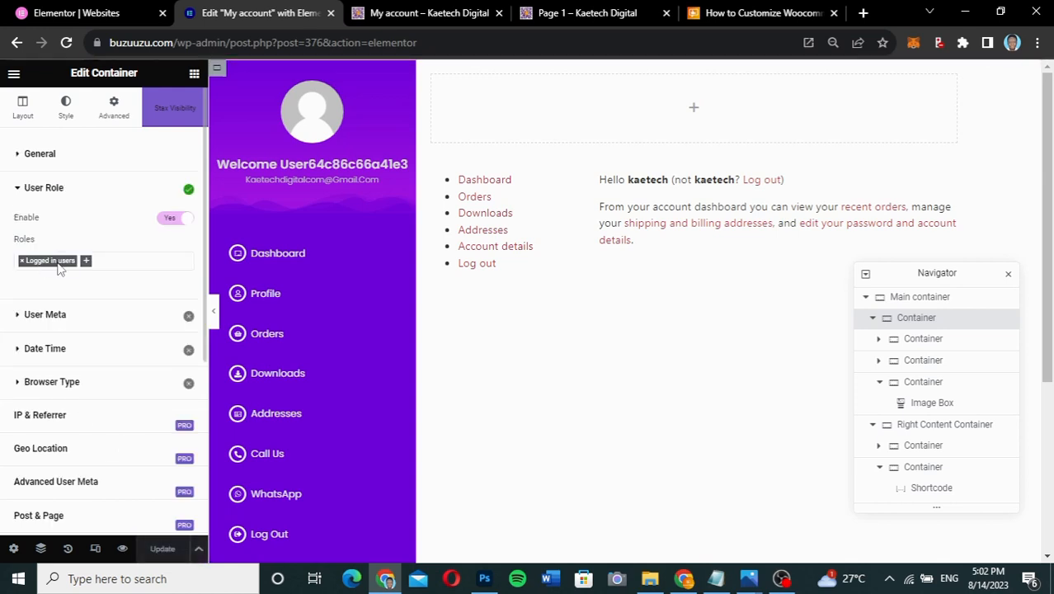
left_click(99, 189)
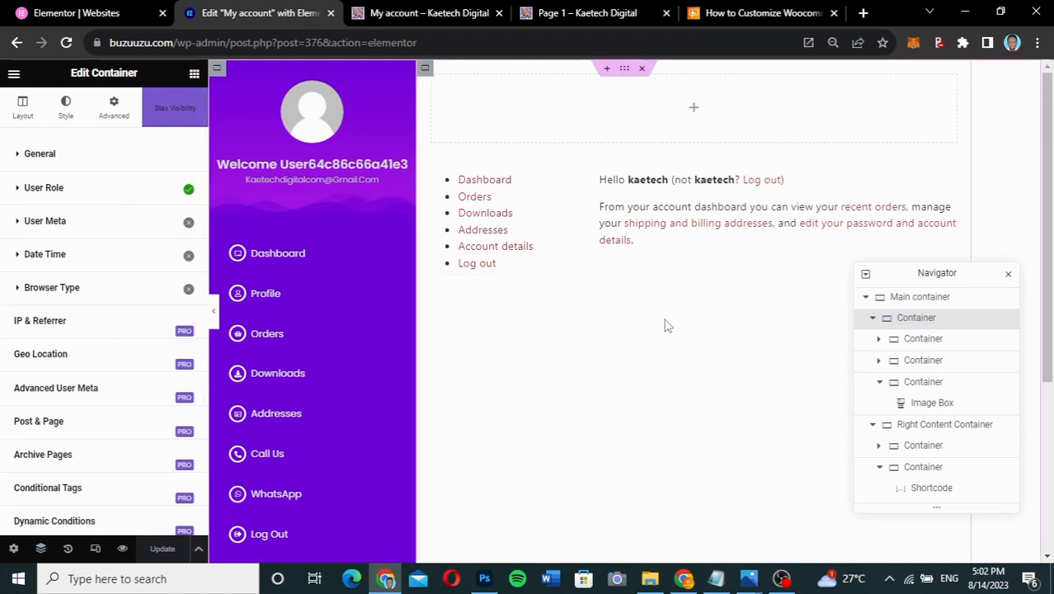
- Load the live site's my-account page in the other Chrome window, replacing page-1/
left_click(683, 577)
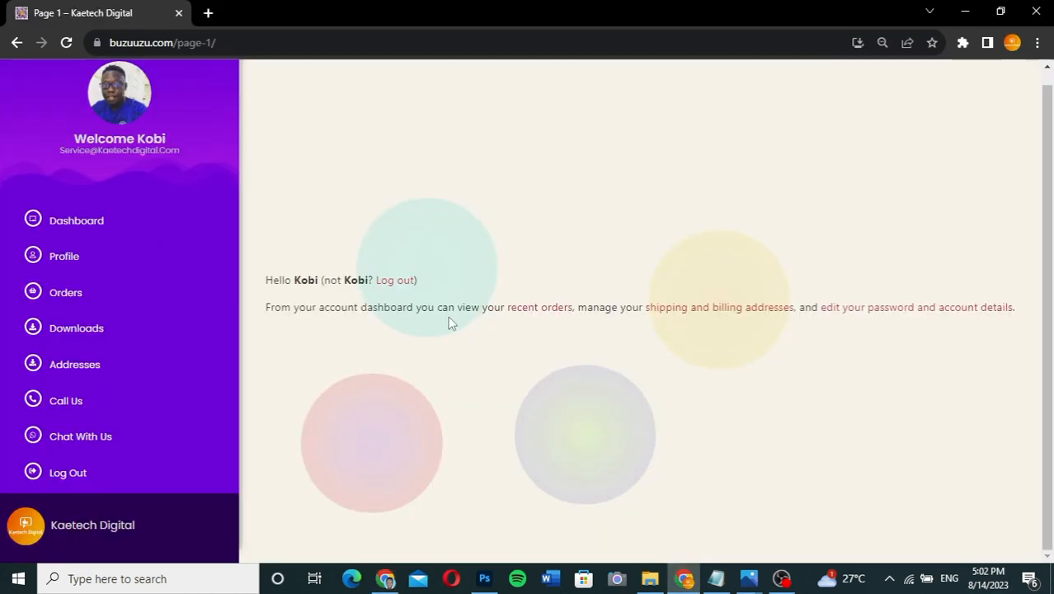
left_click_drag(218, 42, 179, 39)
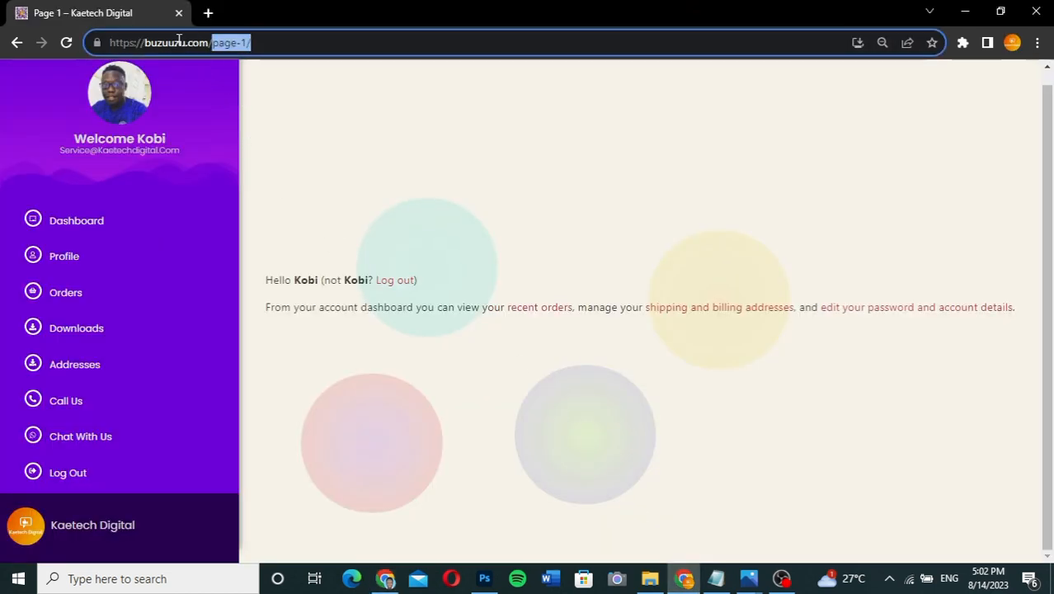
key("BackSpace")
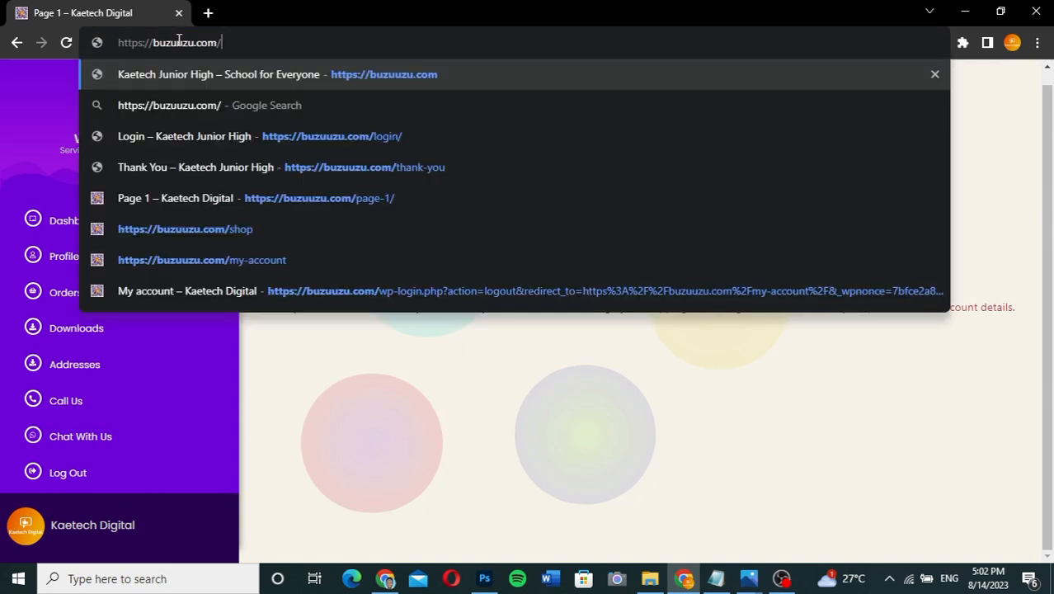
type("my-")
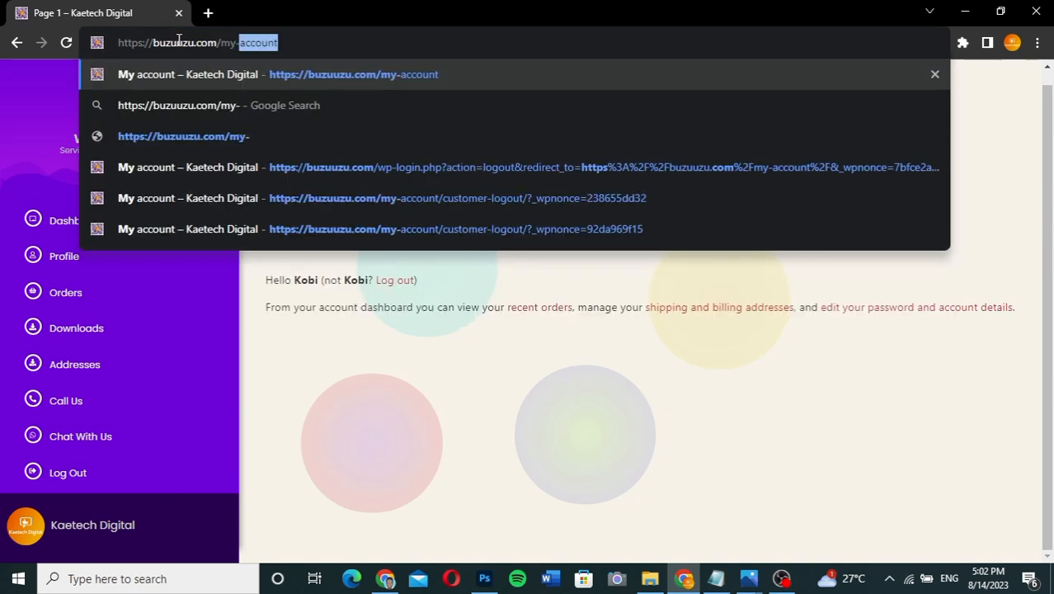
type("acc")
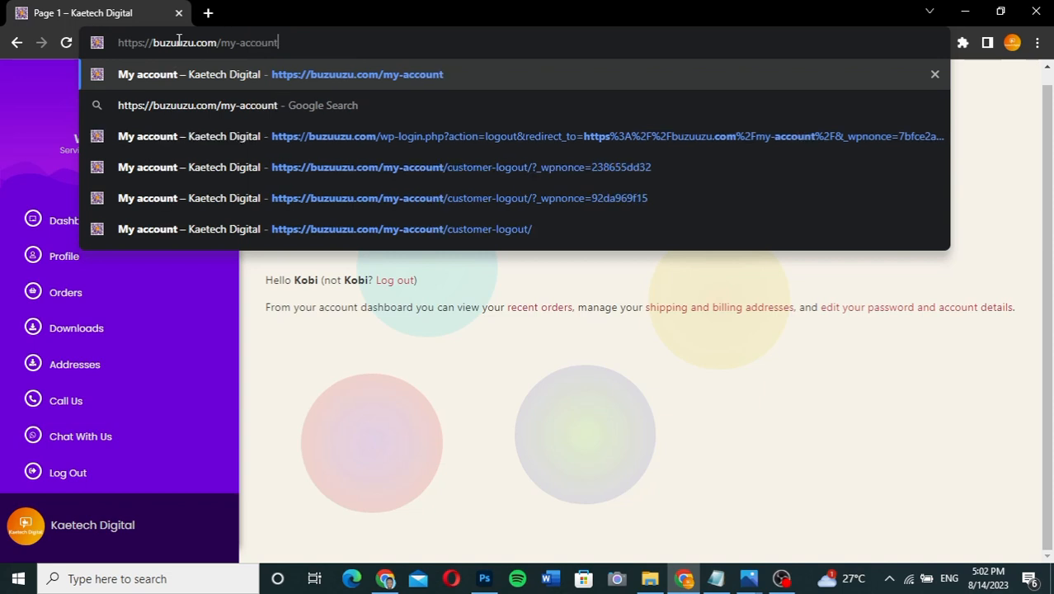
key("Return")
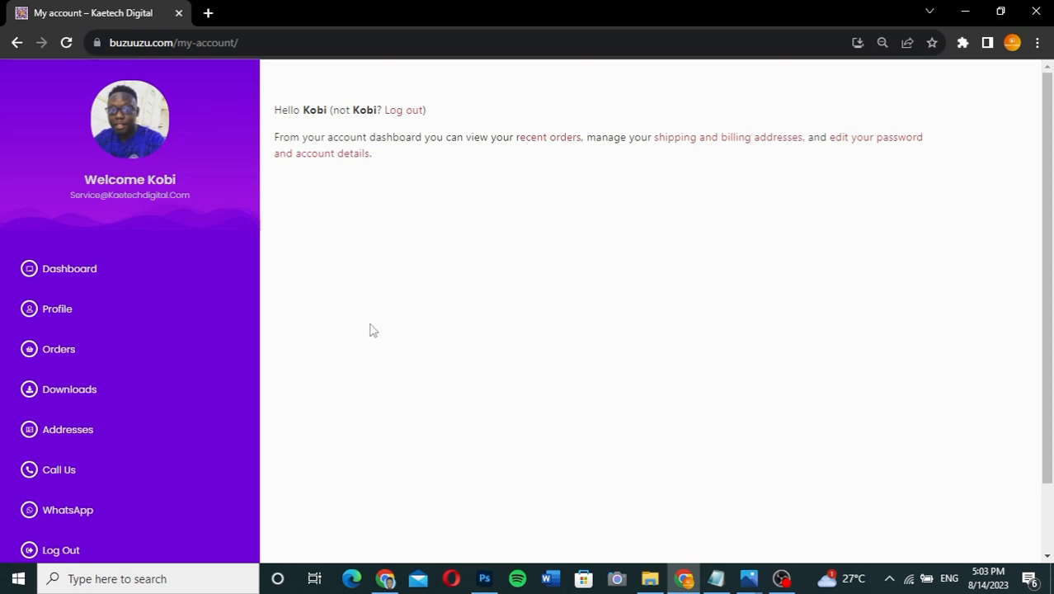
- Review the purple sidebar on the live account page, then log out
scroll(369, 329, "down", 1)
scroll(370, 329, "up", 1)
scroll(369, 330, "down", 1)
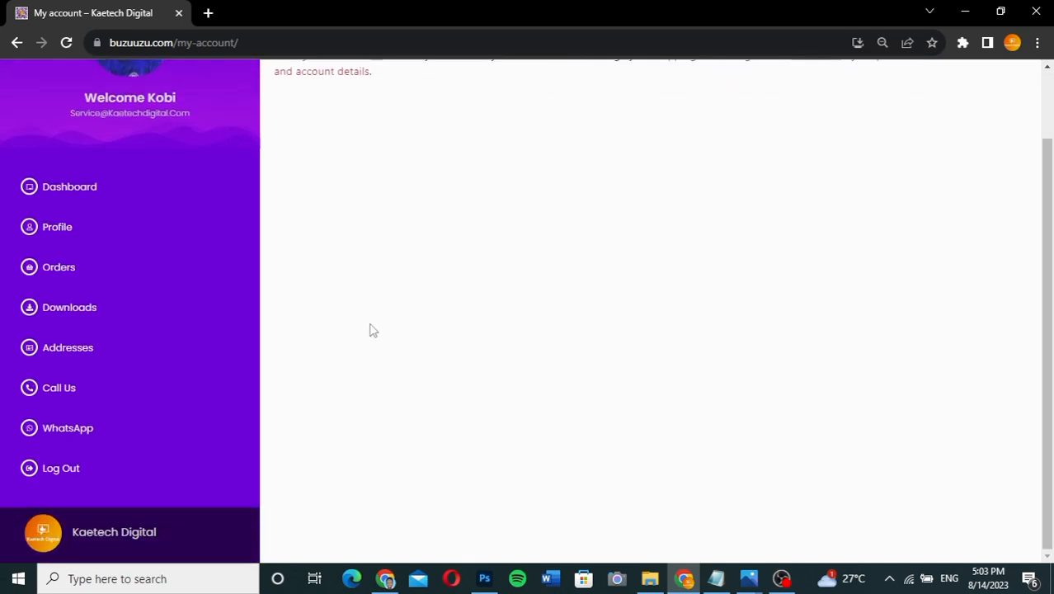
scroll(369, 330, "up", 1)
scroll(369, 330, "down", 1)
scroll(369, 329, "up", 1)
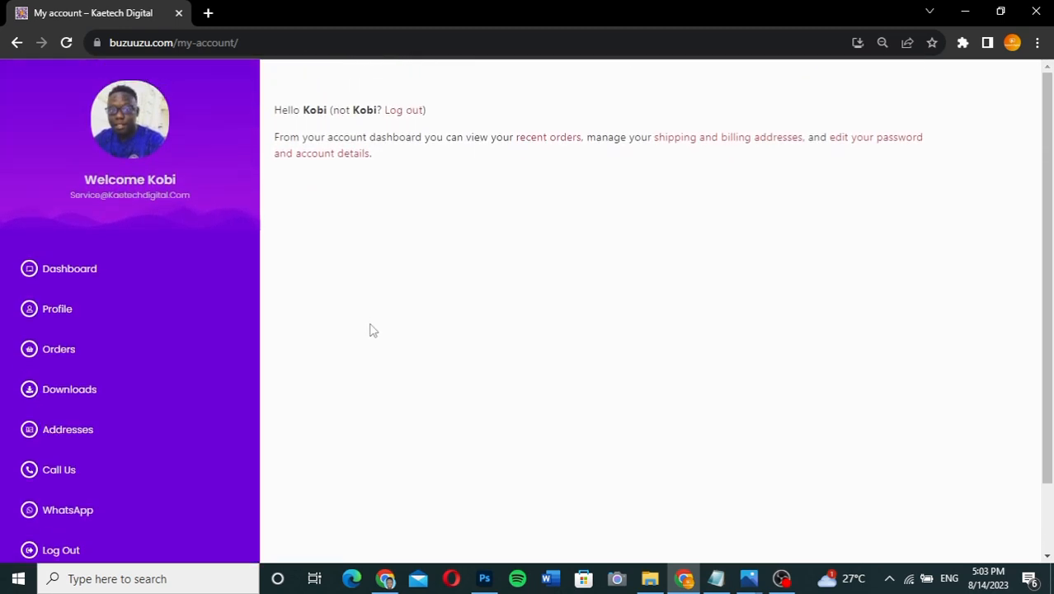
left_click(403, 113)
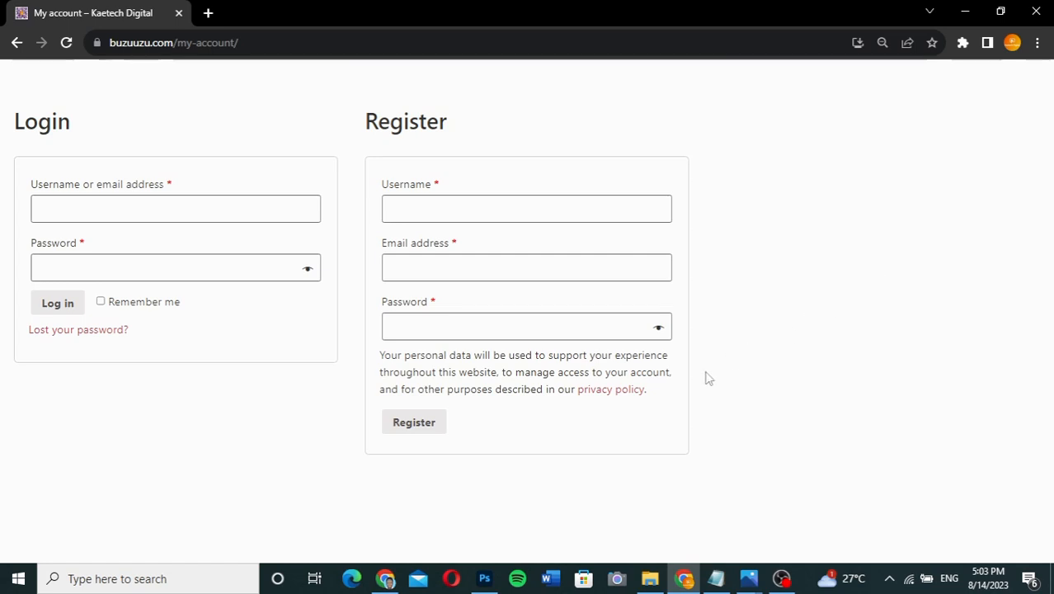
- After checking the logged-out login and register forms, go back to the Elementor editor window
left_click(384, 569)
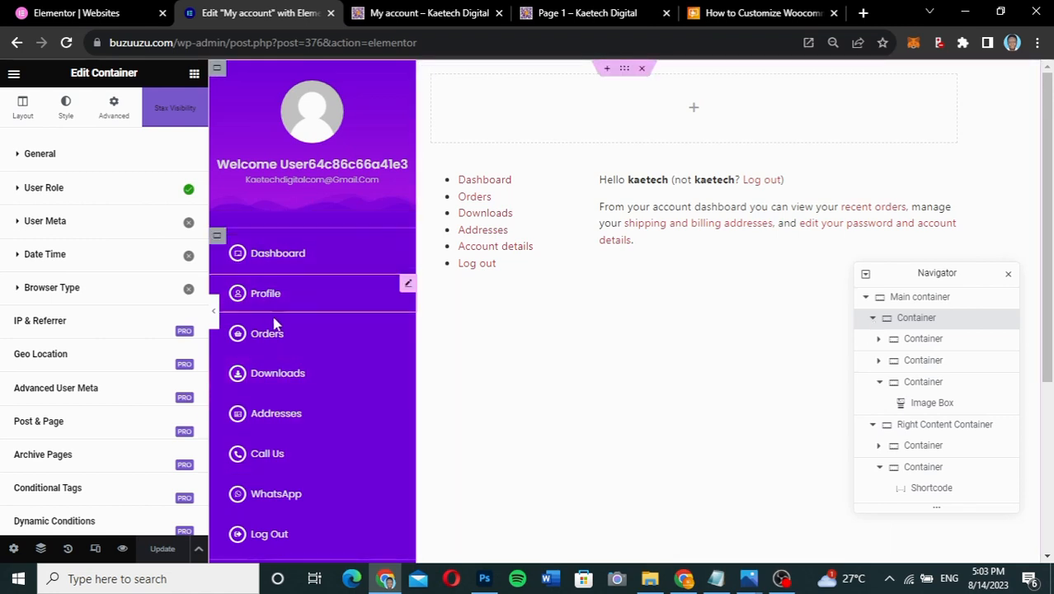
- Select the first Container under Right Content Container in the Navigator to edit its settings
left_click(943, 431)
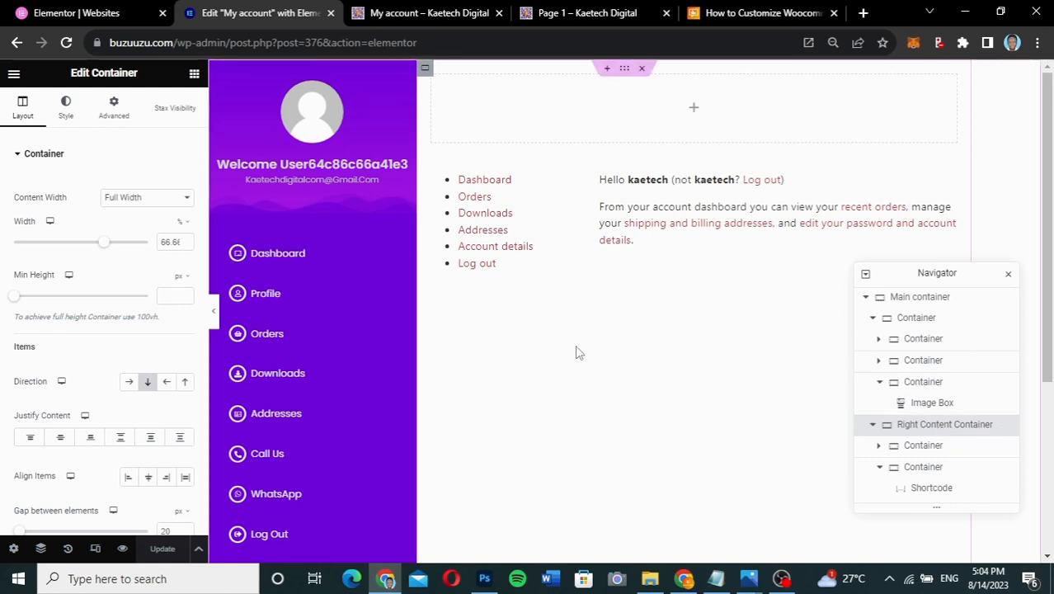
scroll(577, 353, "down", 2)
scroll(578, 352, "up", 1)
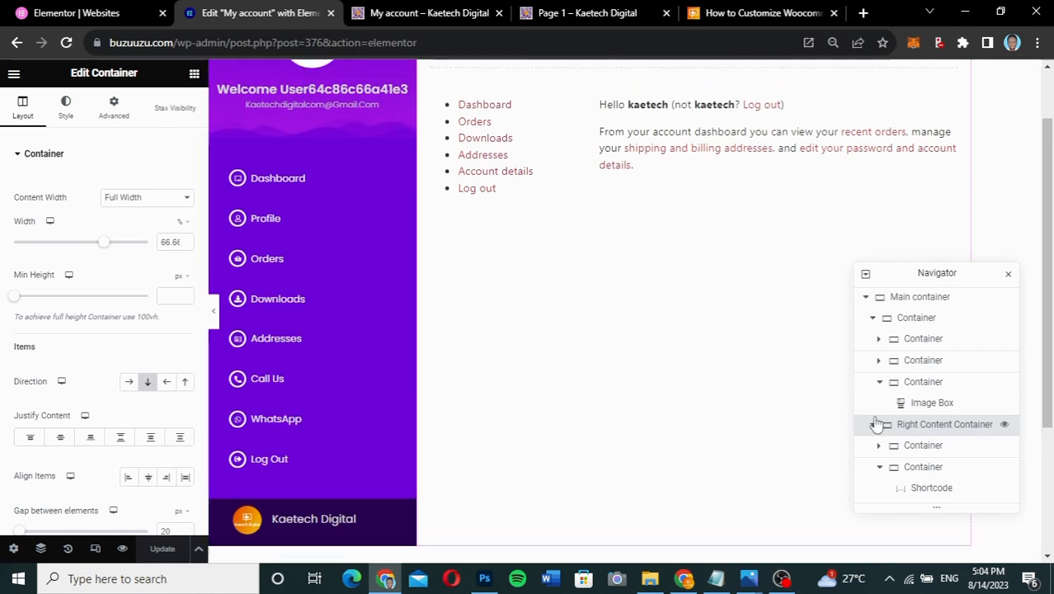
left_click(917, 446)
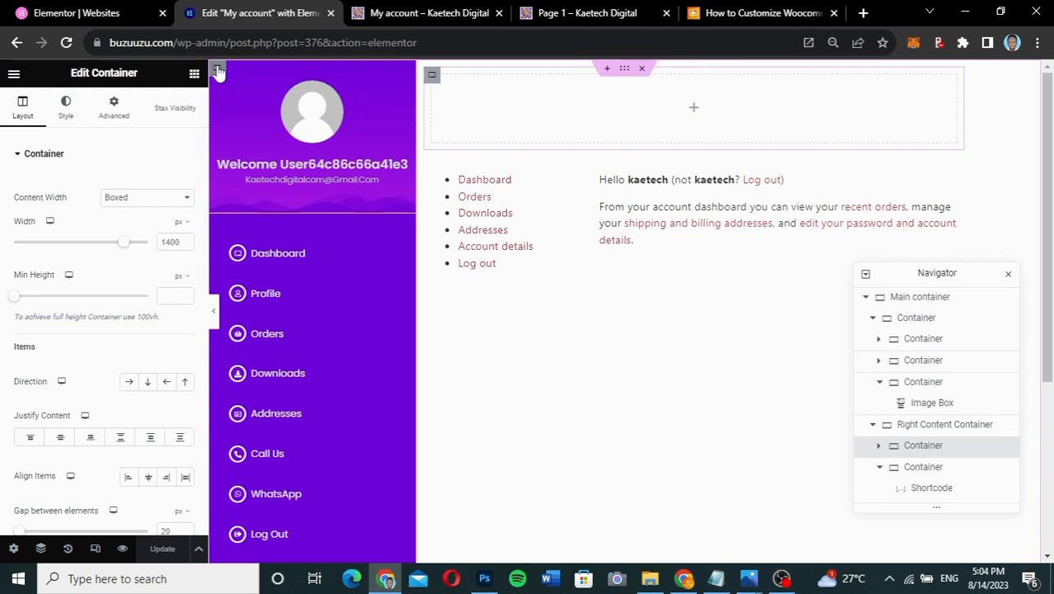
right_click(217, 69)
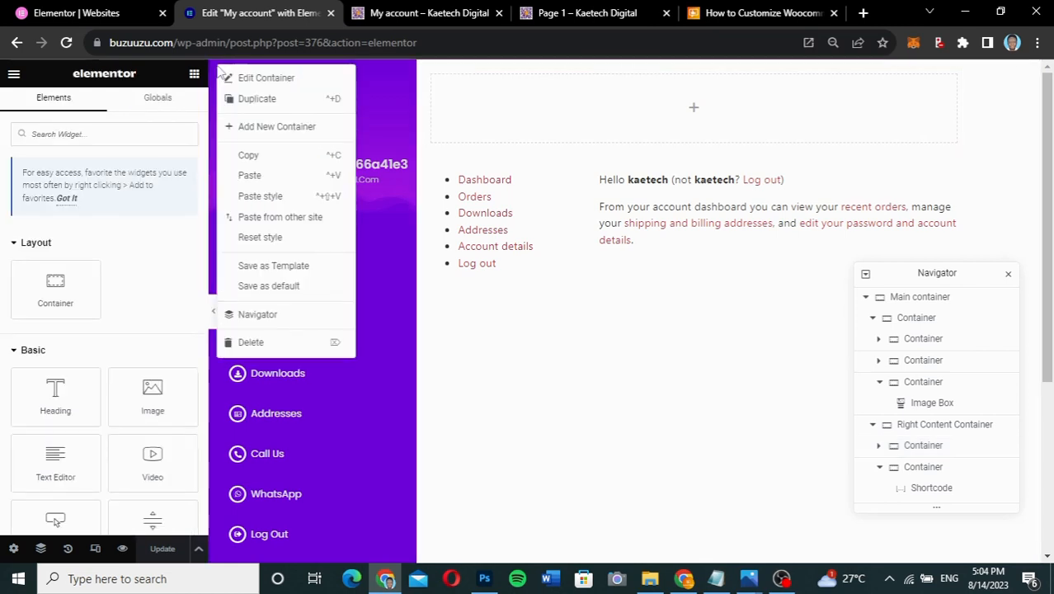
left_click(249, 157)
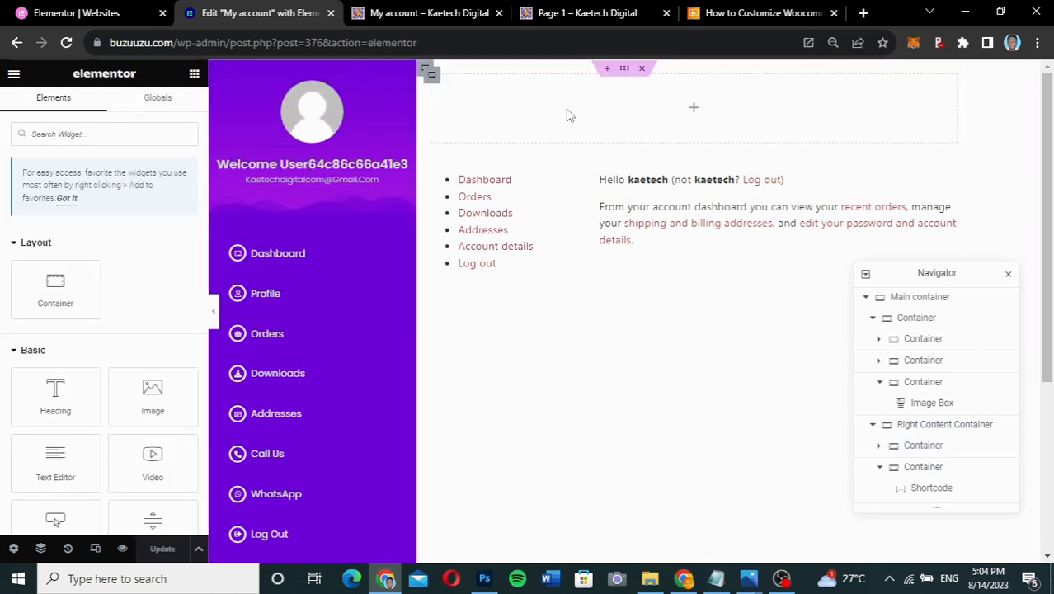
right_click(432, 76)
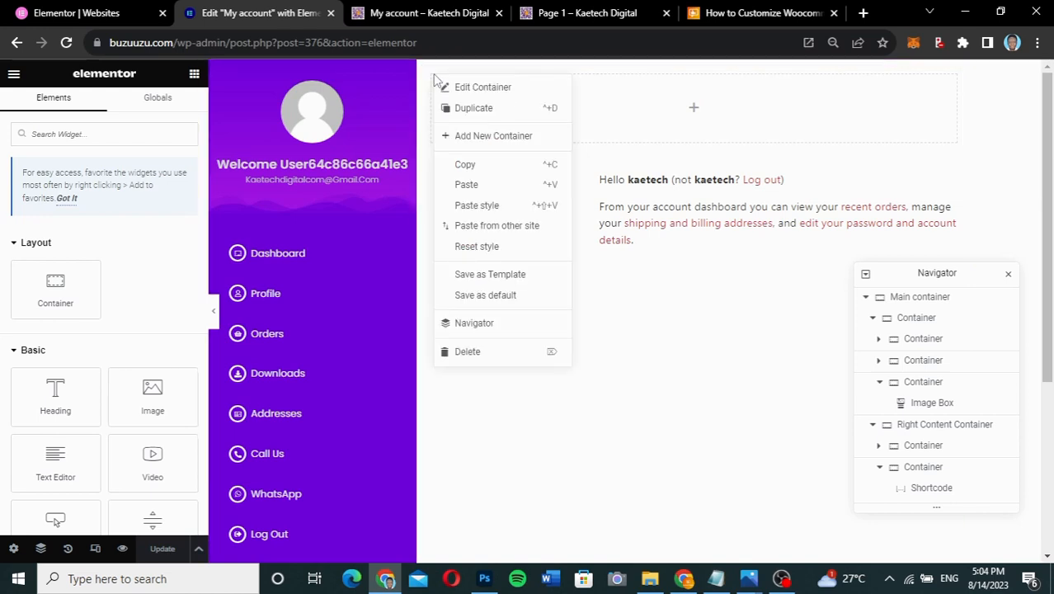
left_click(475, 206)
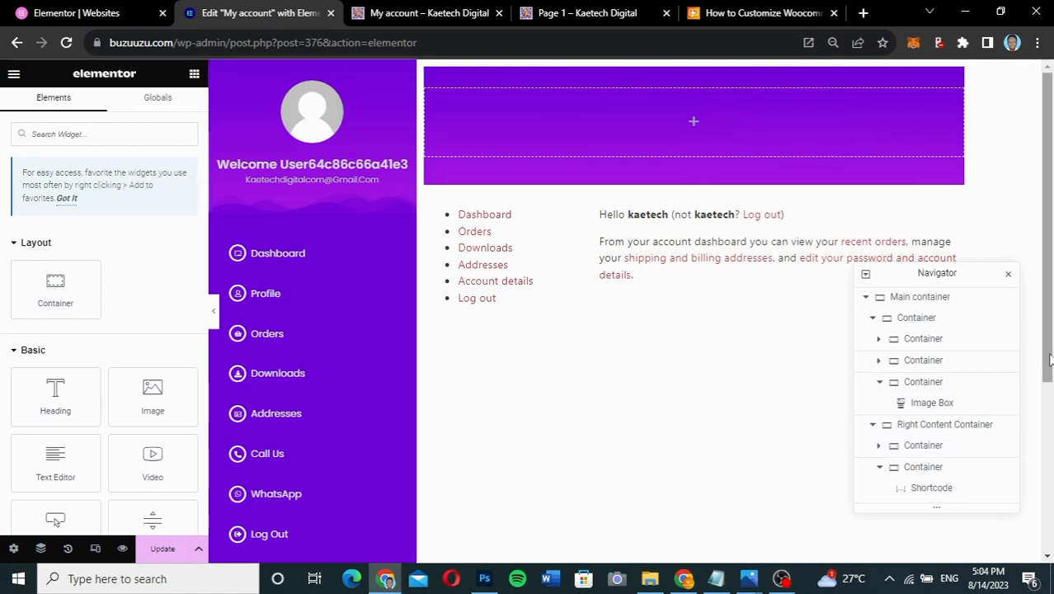
mouse_move(1049, 360)
left_mouse_down()
mouse_move(1051, 375)
mouse_move(1048, 361)
left_mouse_up()
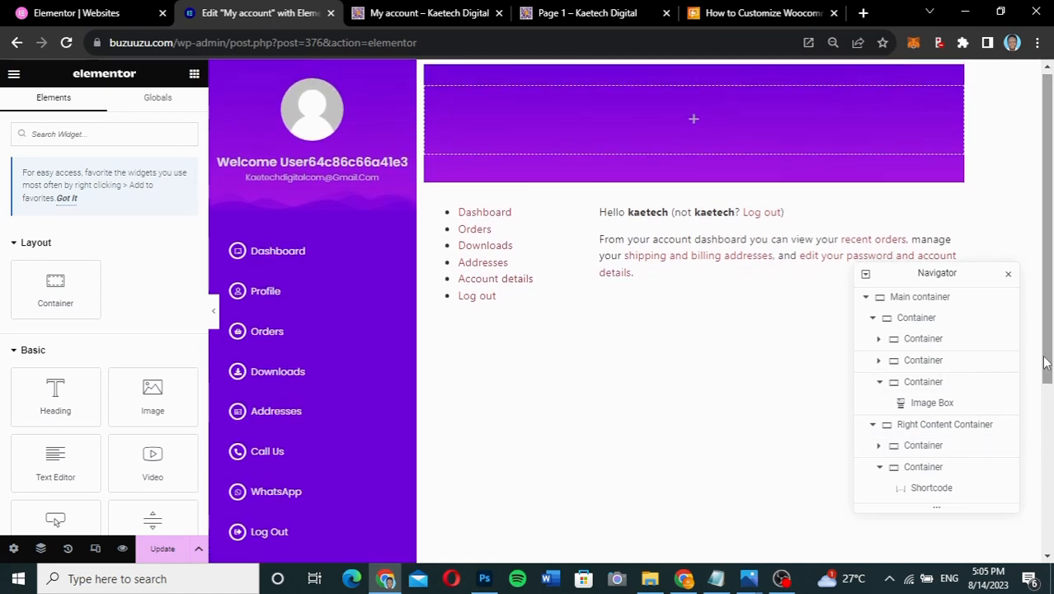
- Set the Right Content Container's padding to 0
left_click(939, 427)
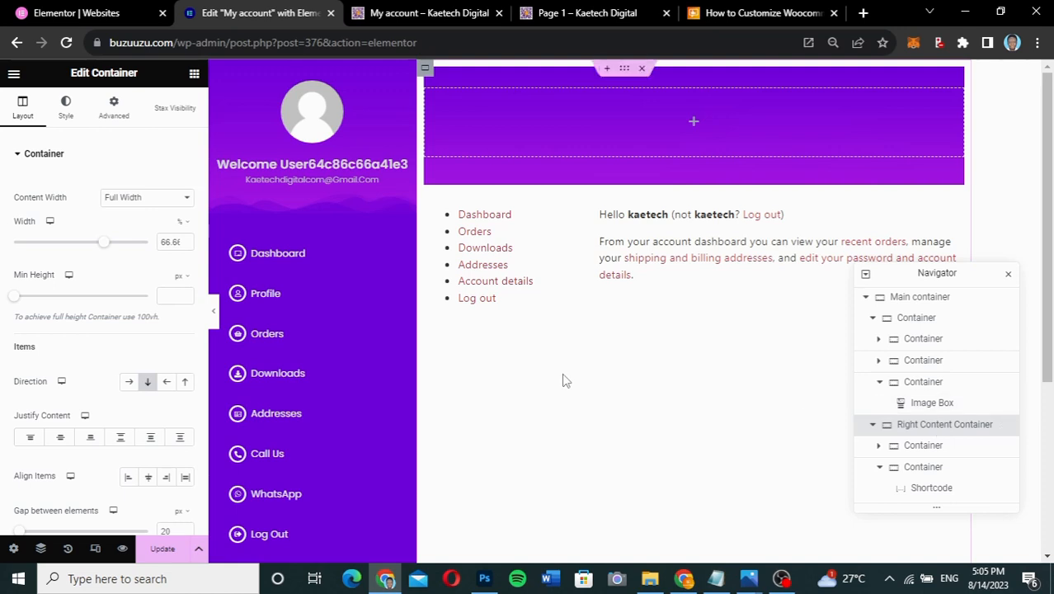
left_click(118, 120)
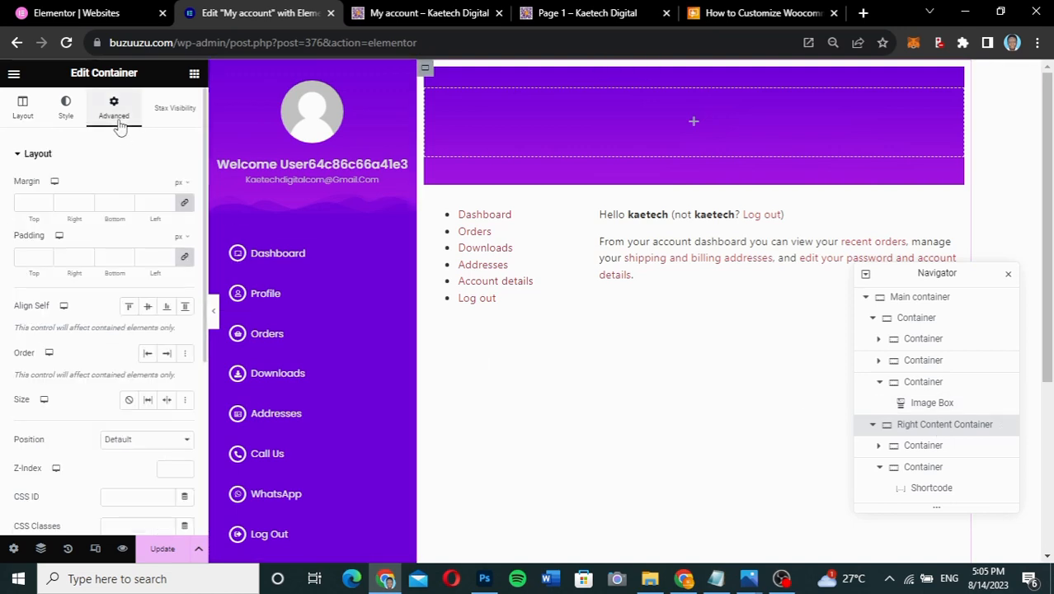
left_click(184, 259)
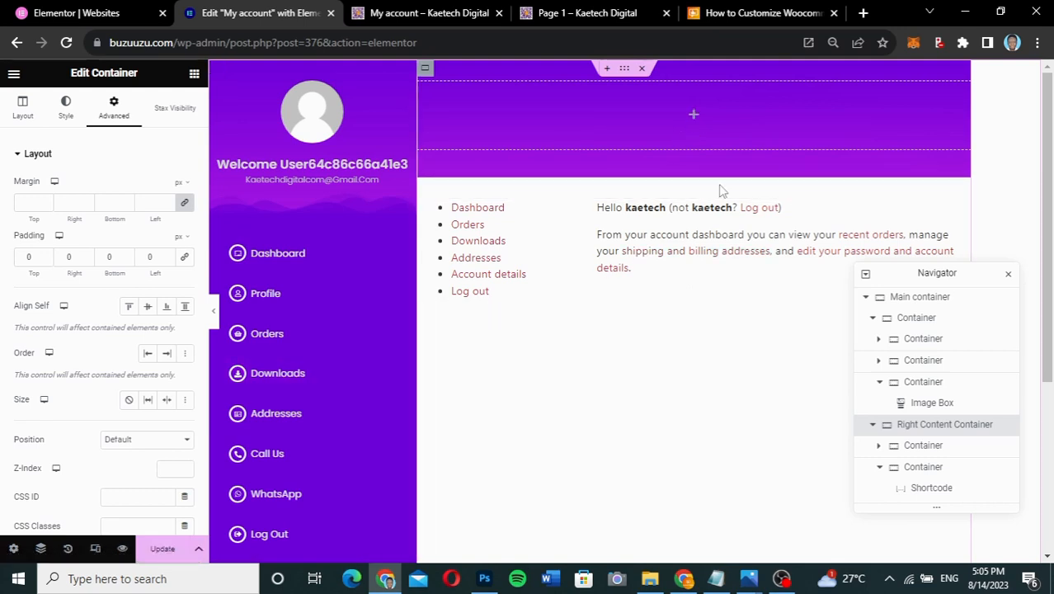
- Give the Right Content Container Justify Content Start and Align Items Center
left_click(922, 446)
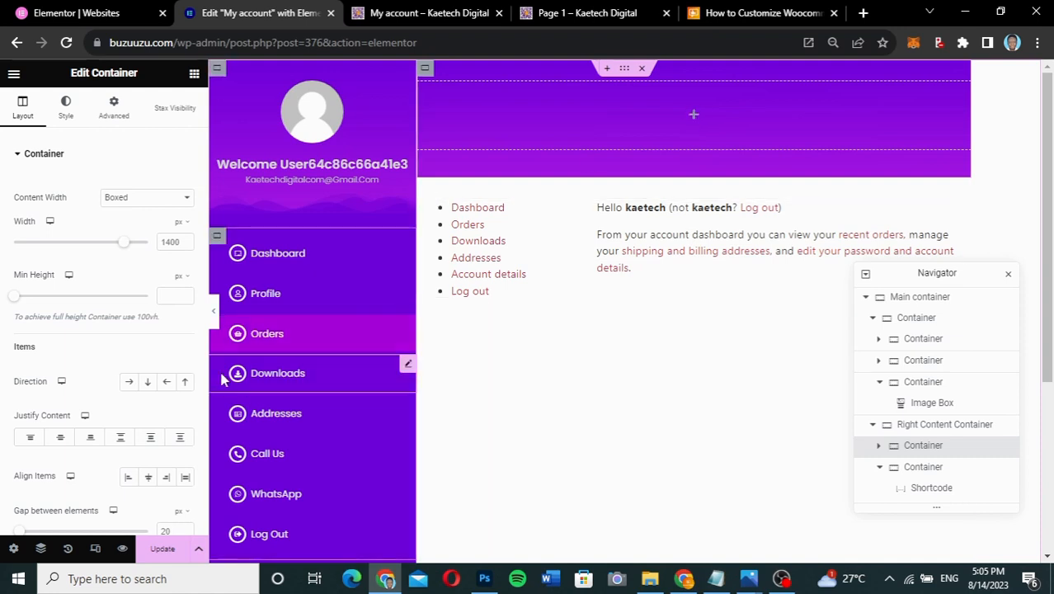
left_click(926, 426)
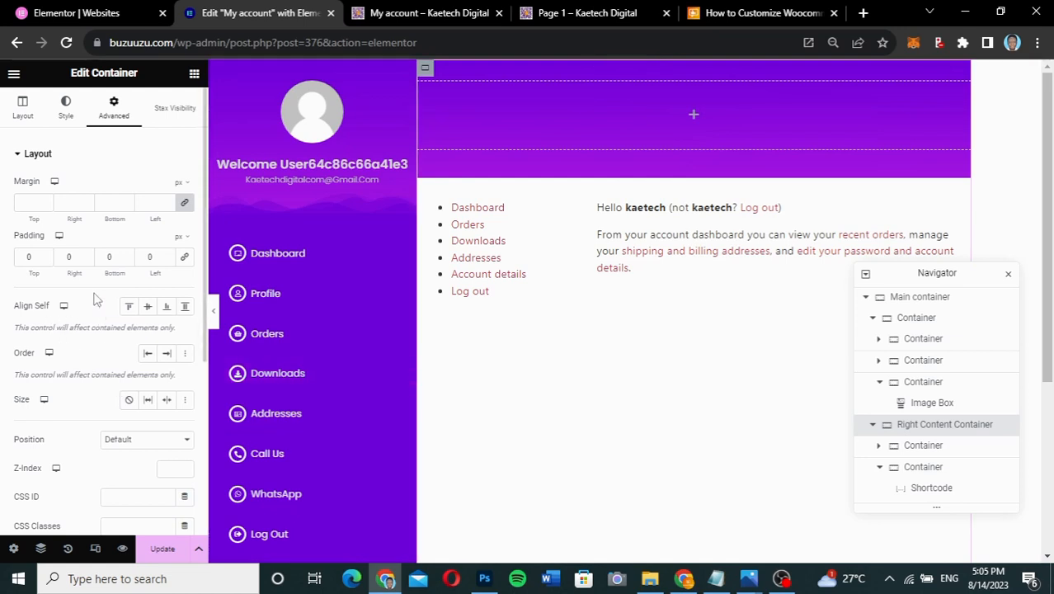
left_click(22, 110)
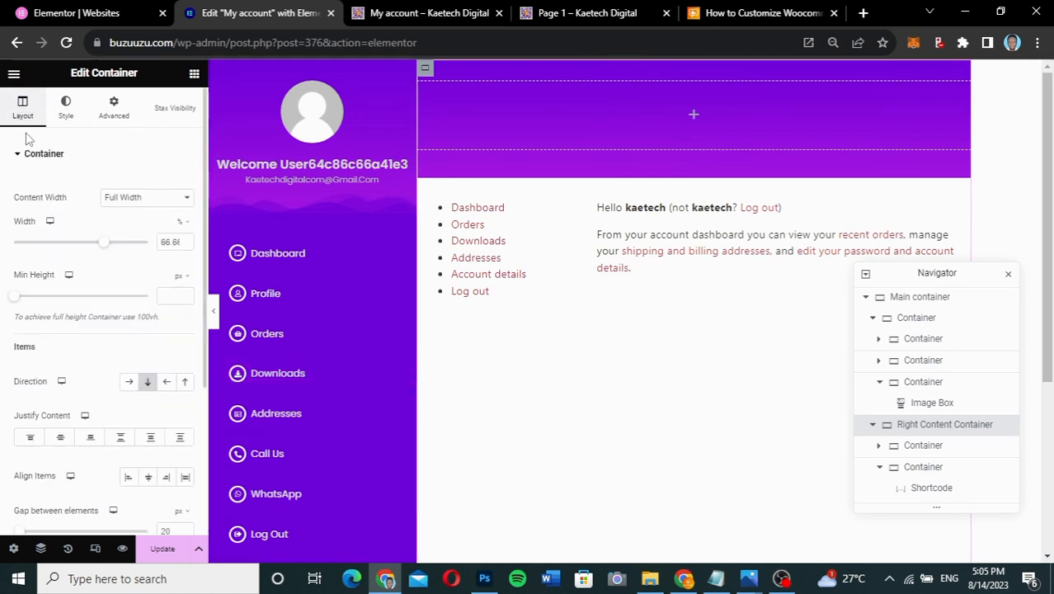
left_click(60, 441)
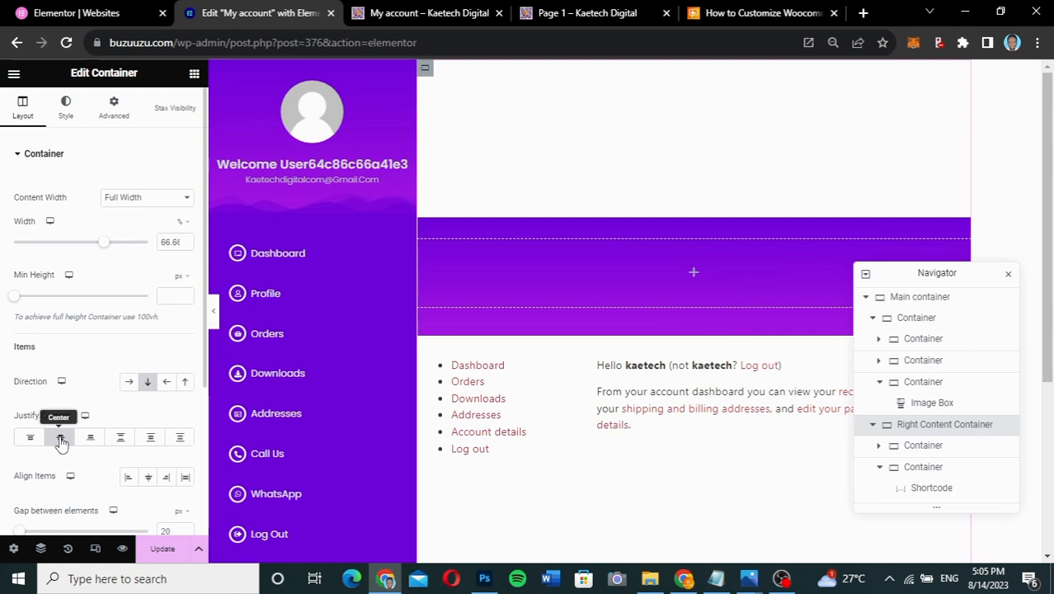
left_click(121, 440)
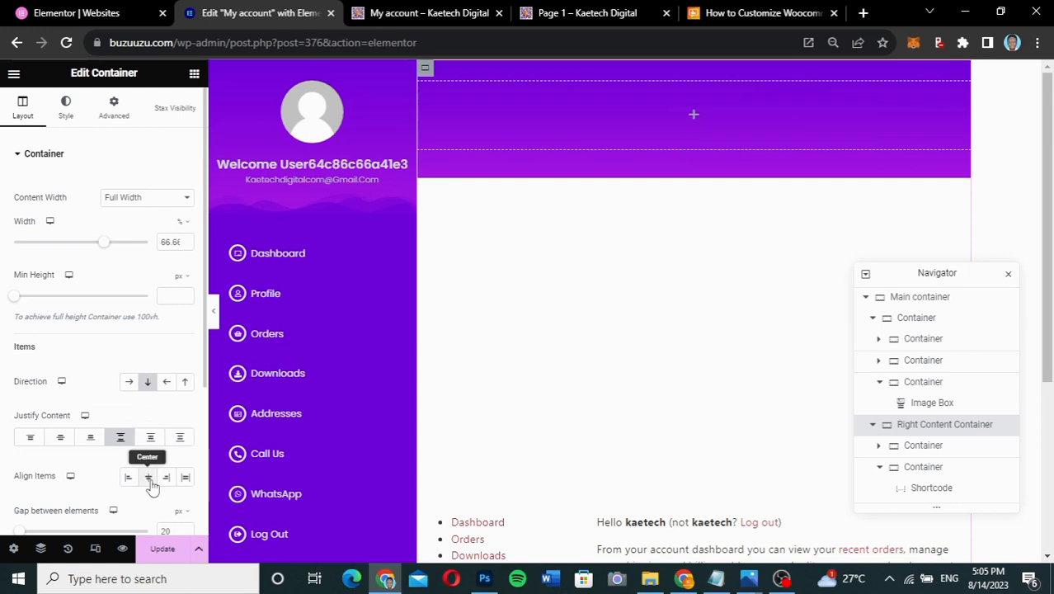
left_click(149, 478)
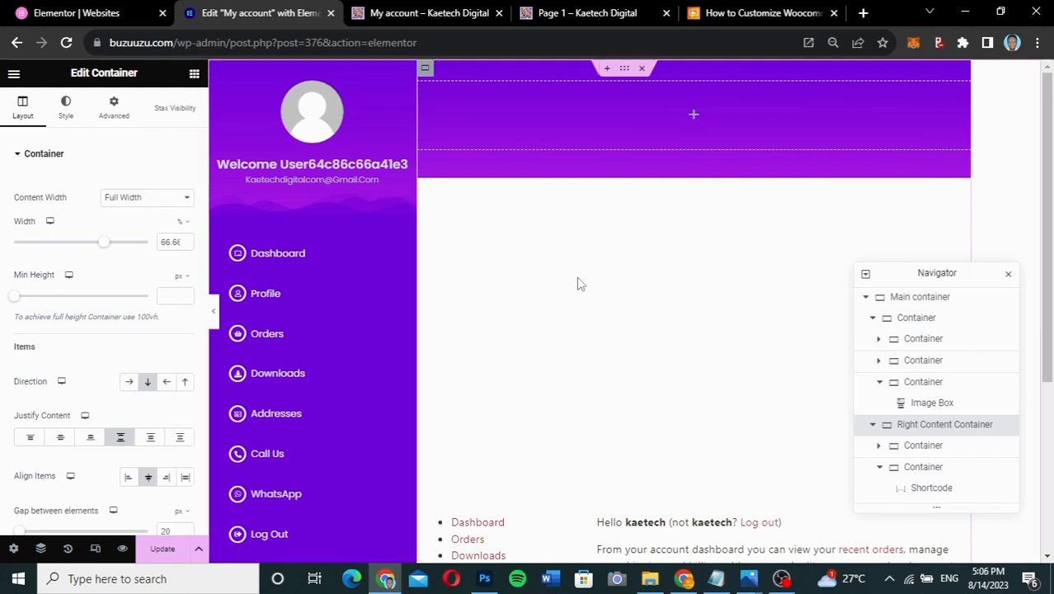
scroll(579, 282, "down", 2)
scroll(580, 283, "down", 1)
scroll(580, 284, "up", 1)
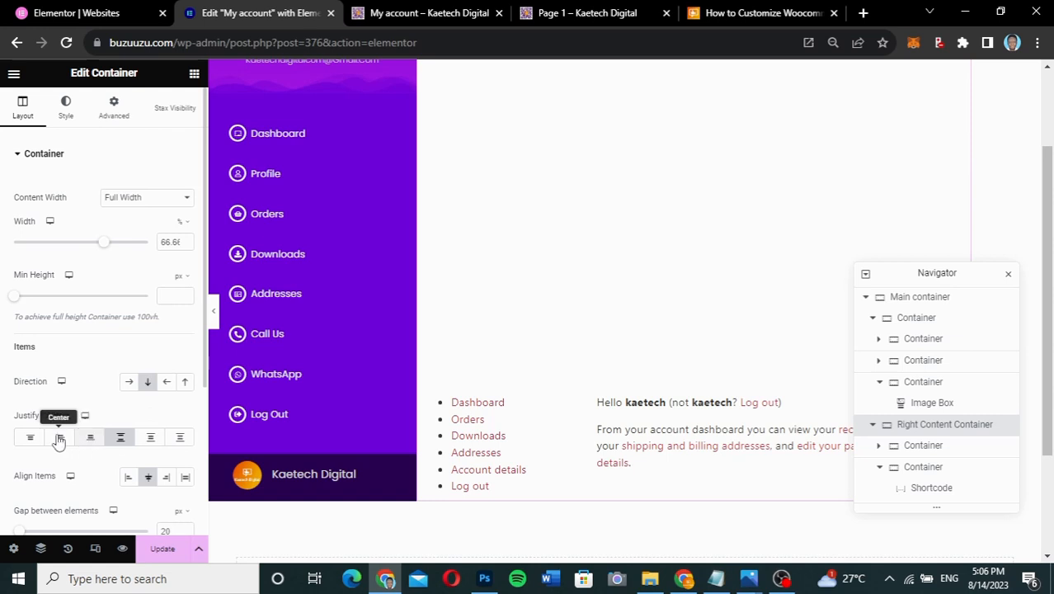
left_click(31, 438)
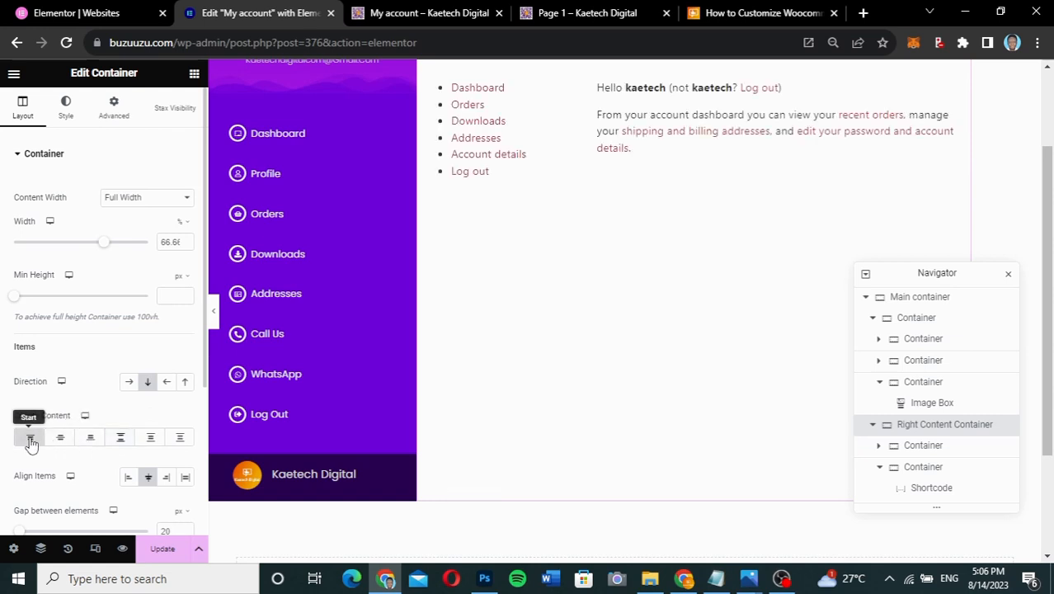
scroll(705, 291, "up", 1)
scroll(711, 292, "up", 1)
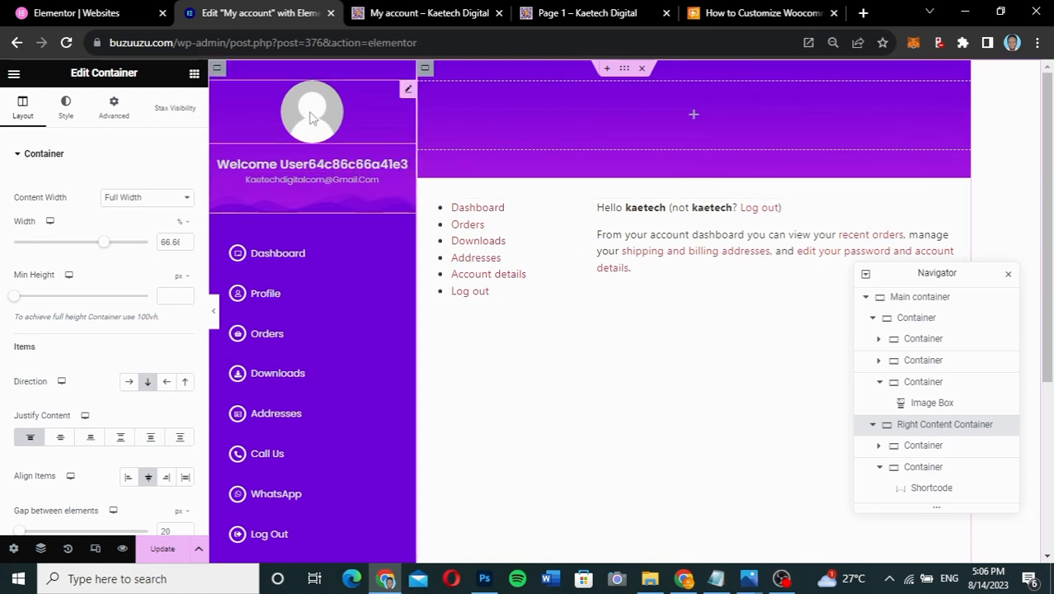
- Copy the sidebar avatar and welcome name heading into the purple header
right_click(408, 92)
left_click(437, 146)
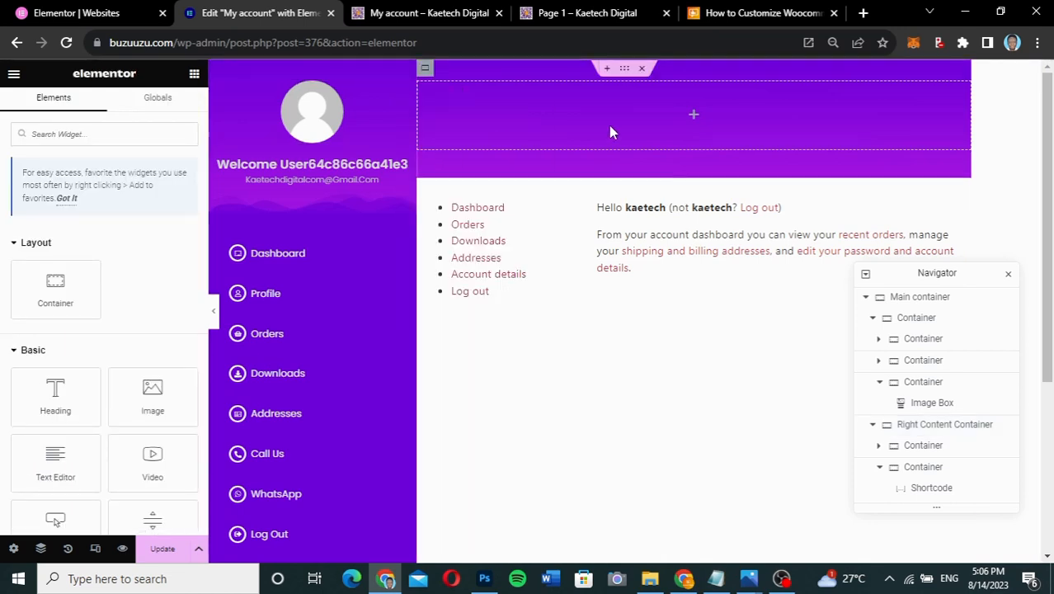
right_click(693, 118)
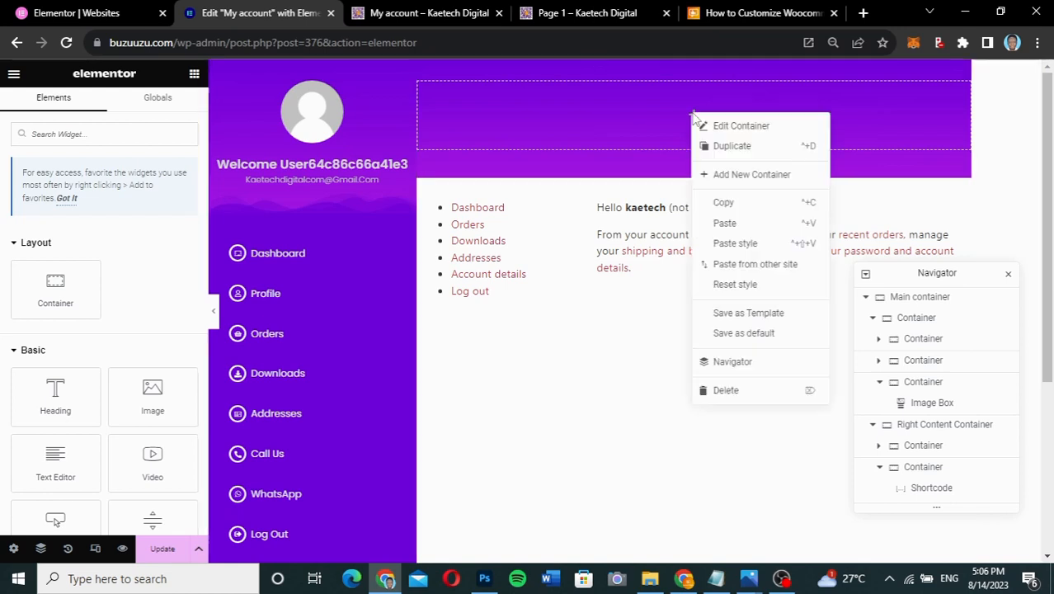
left_click(725, 222)
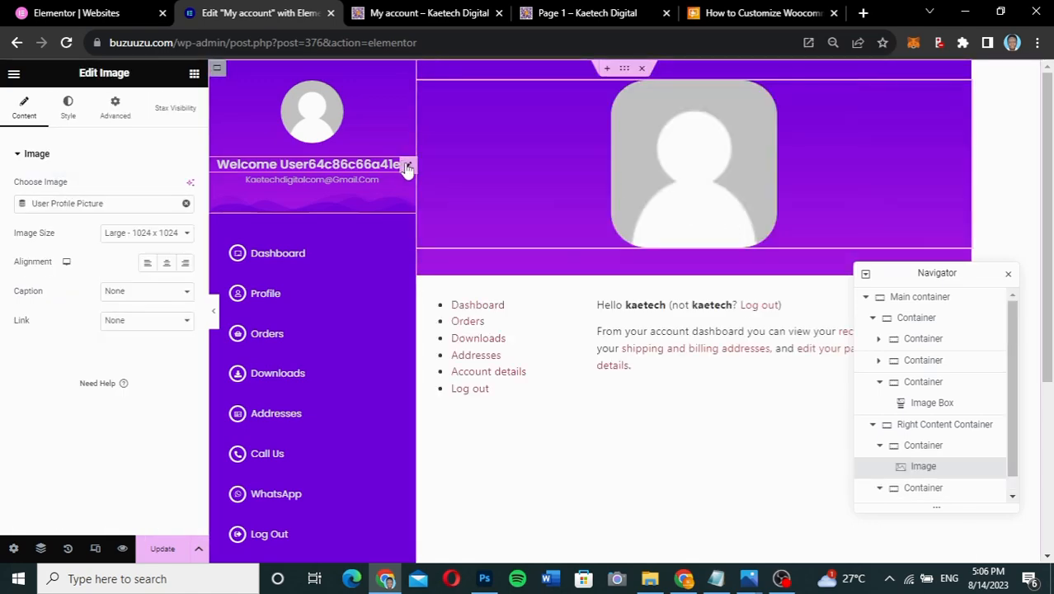
right_click(406, 168)
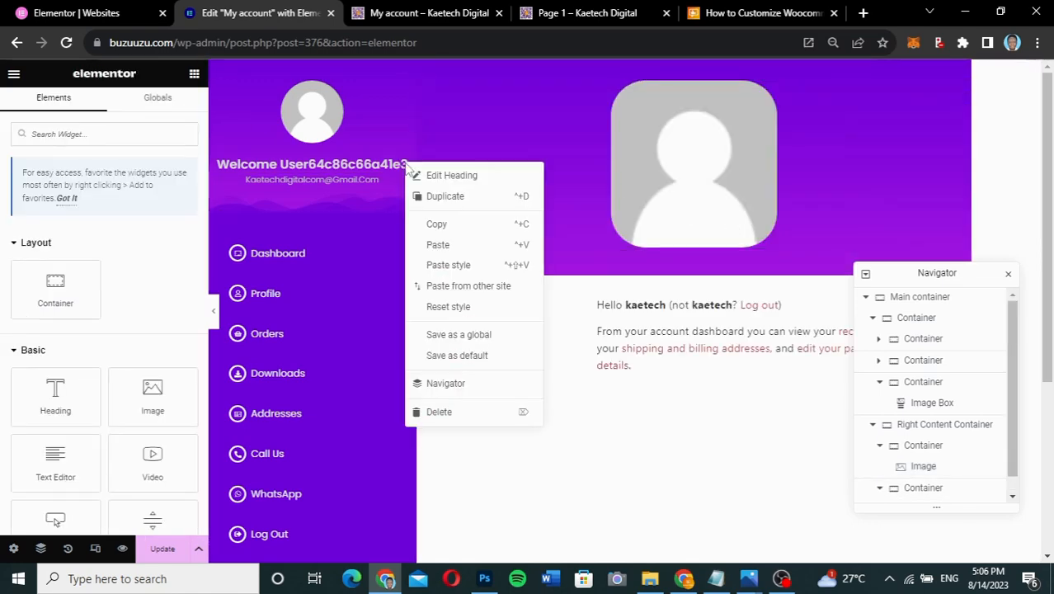
left_click(436, 224)
right_click(668, 216)
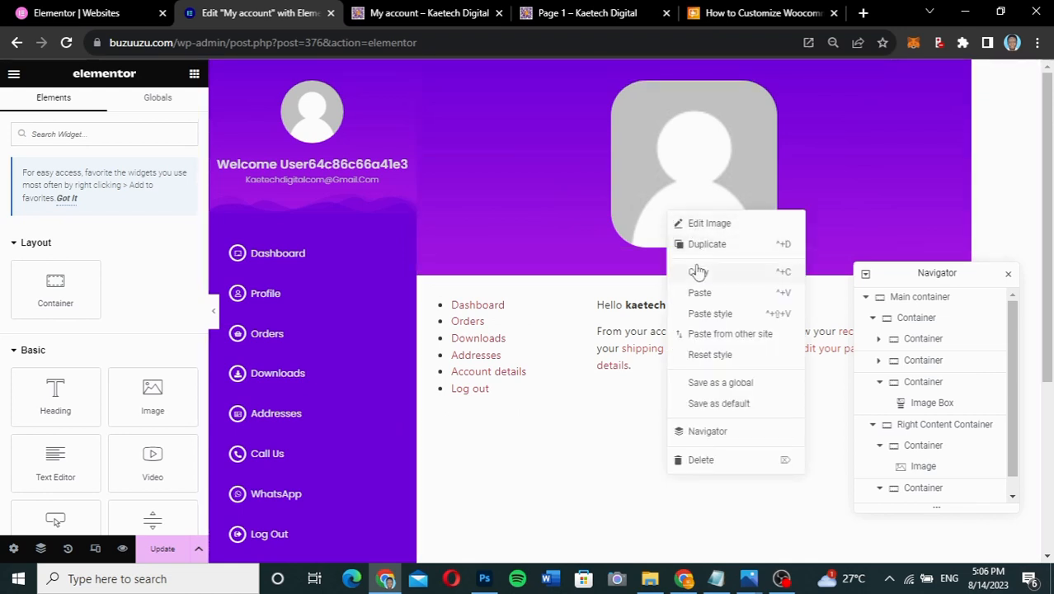
left_click(698, 294)
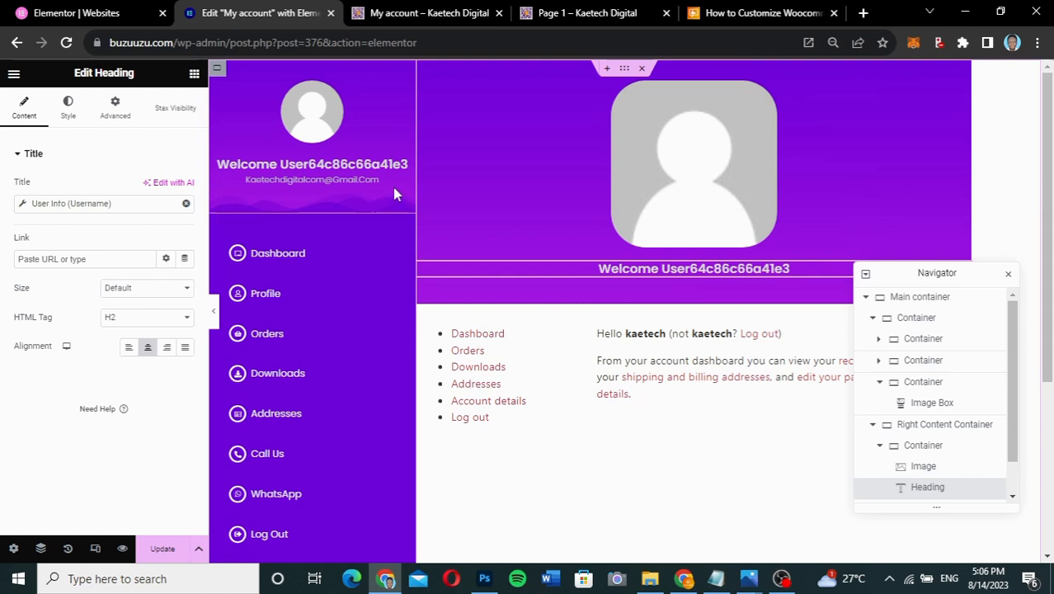
- Paste the sidebar email heading beneath the header's welcome heading
right_click(380, 184)
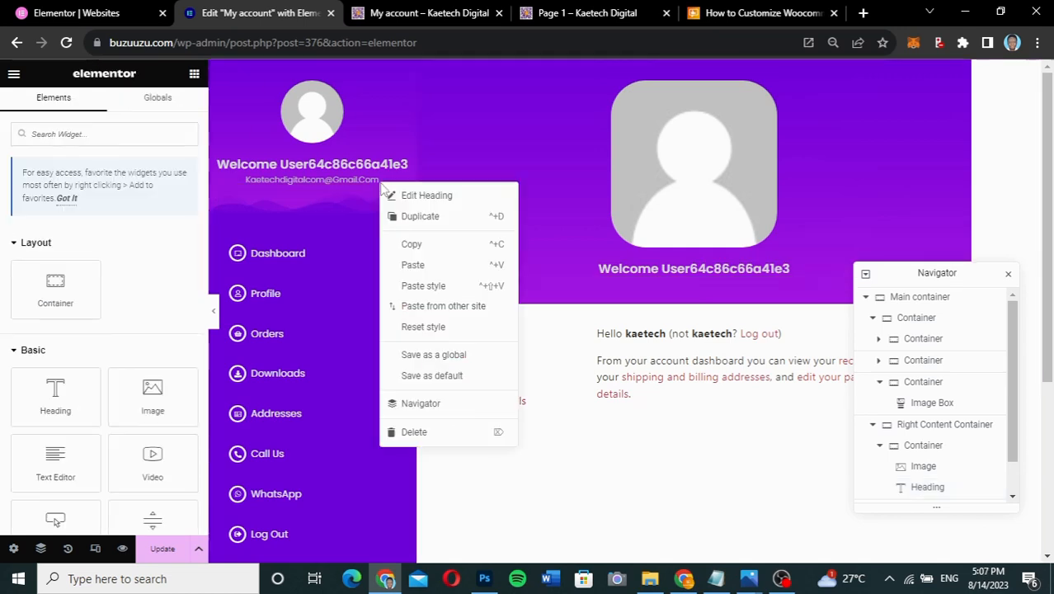
left_click(416, 246)
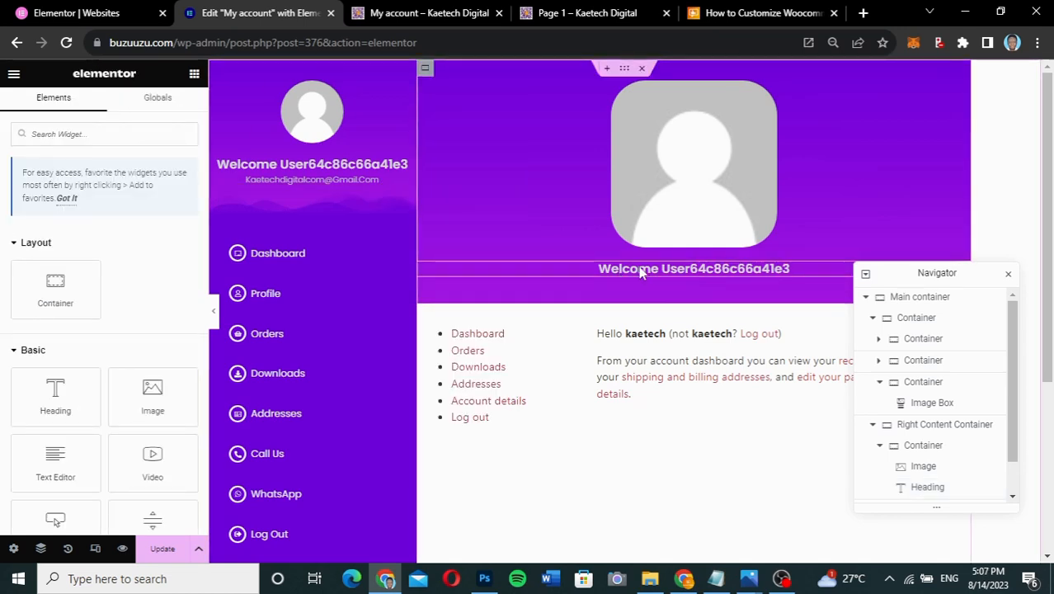
right_click(640, 272)
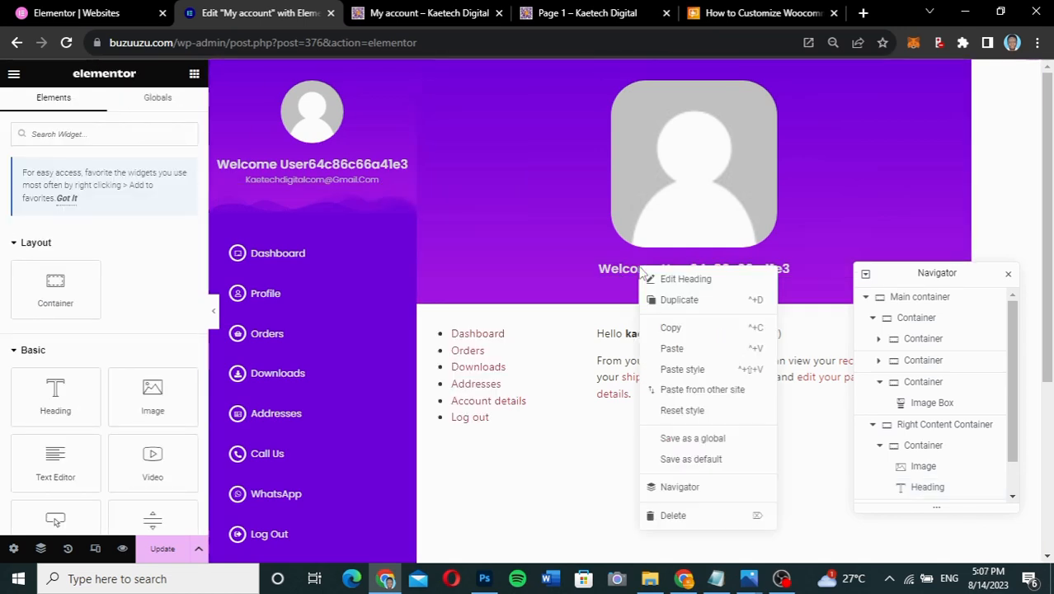
left_click(672, 350)
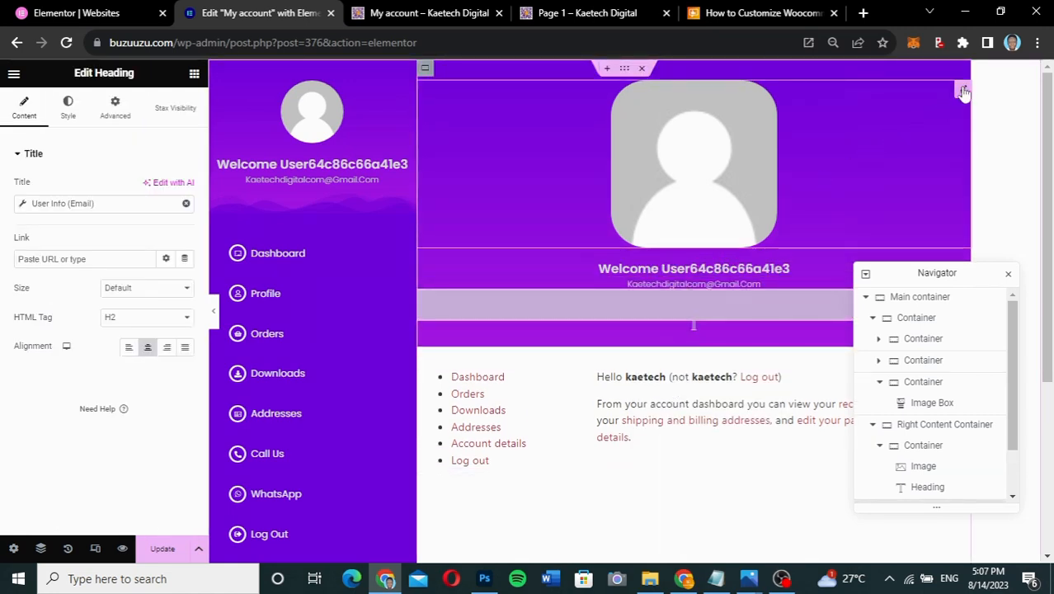
left_click(961, 90)
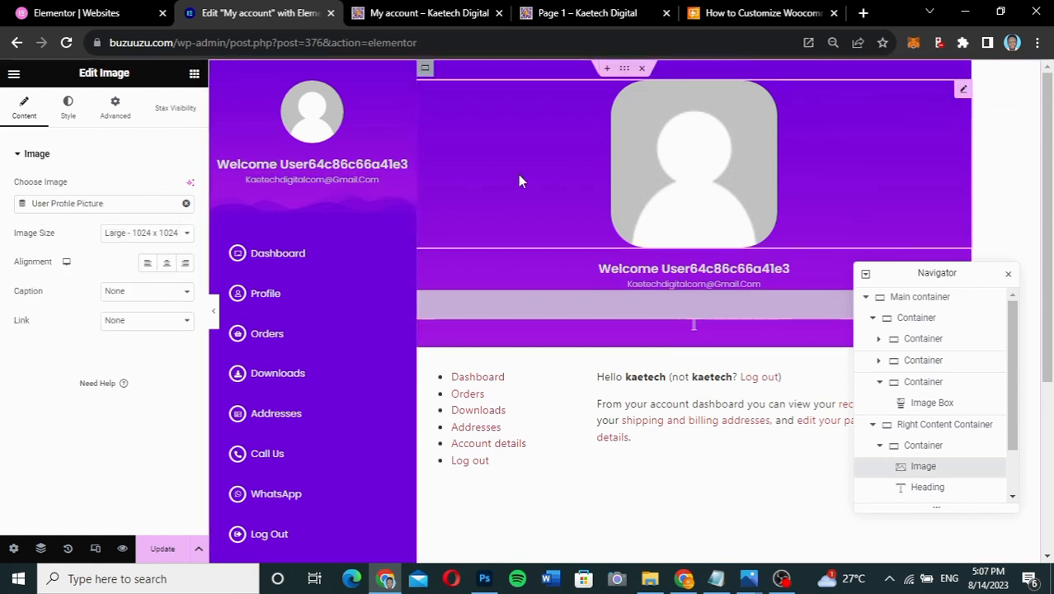
- Preview the page at Tablet width, toggling the sidebar container's visibility, then switch back to Desktop
left_click(97, 549)
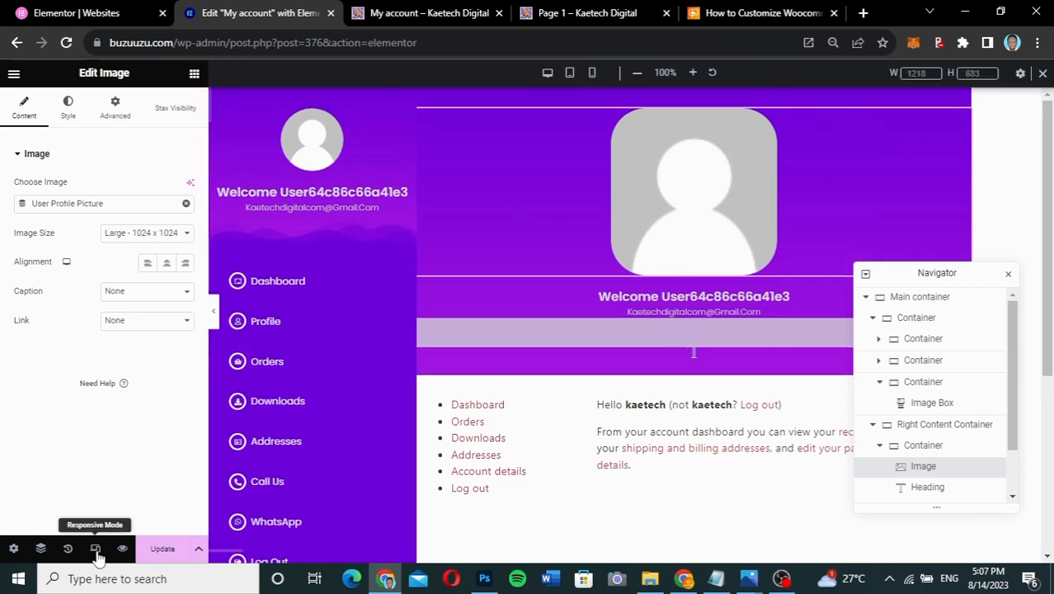
left_click(571, 74)
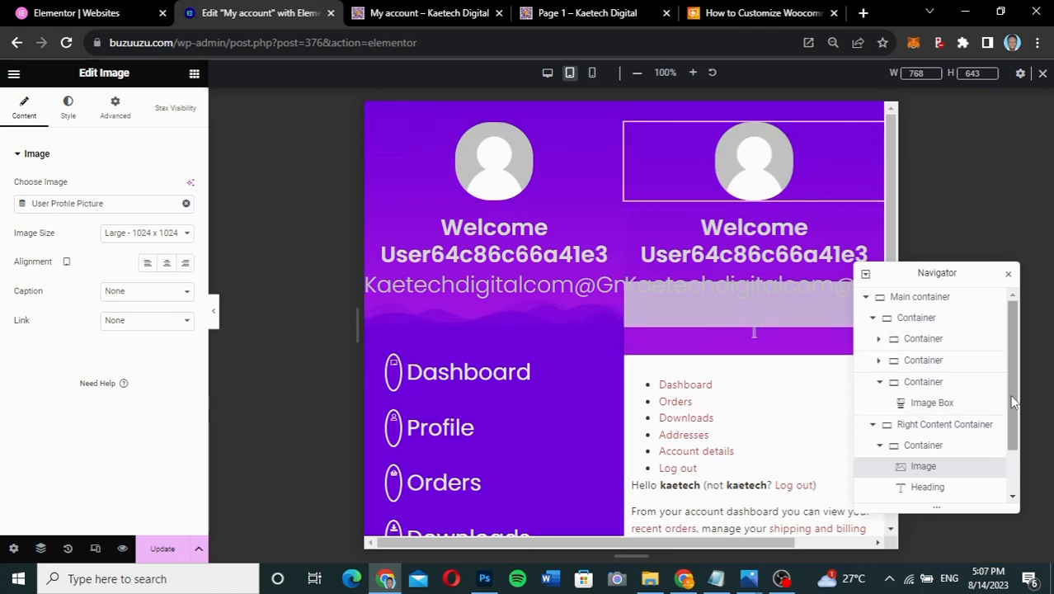
left_click(936, 320)
left_click(955, 321)
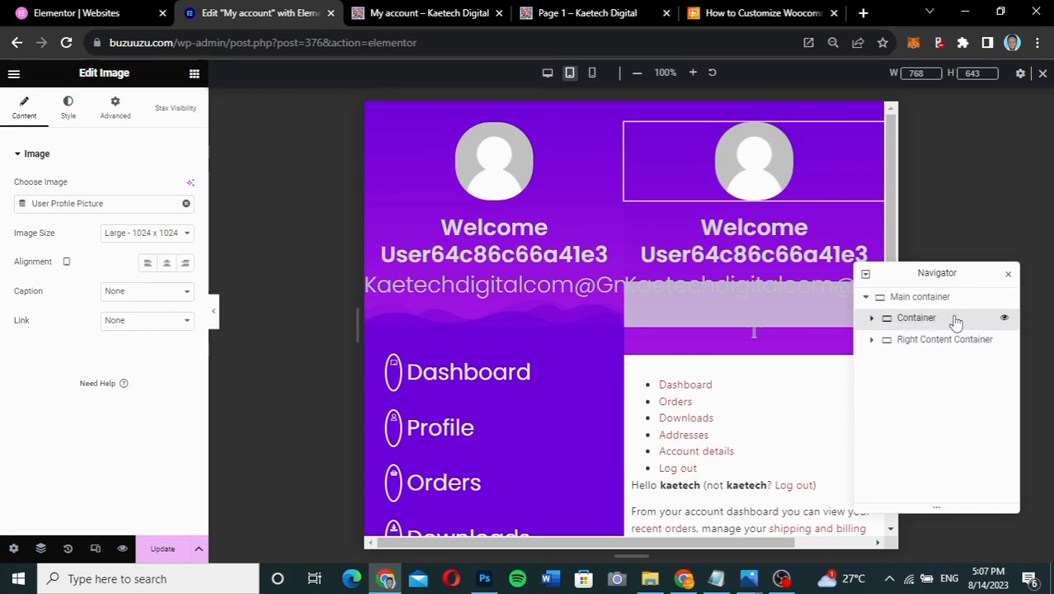
left_click(1004, 318)
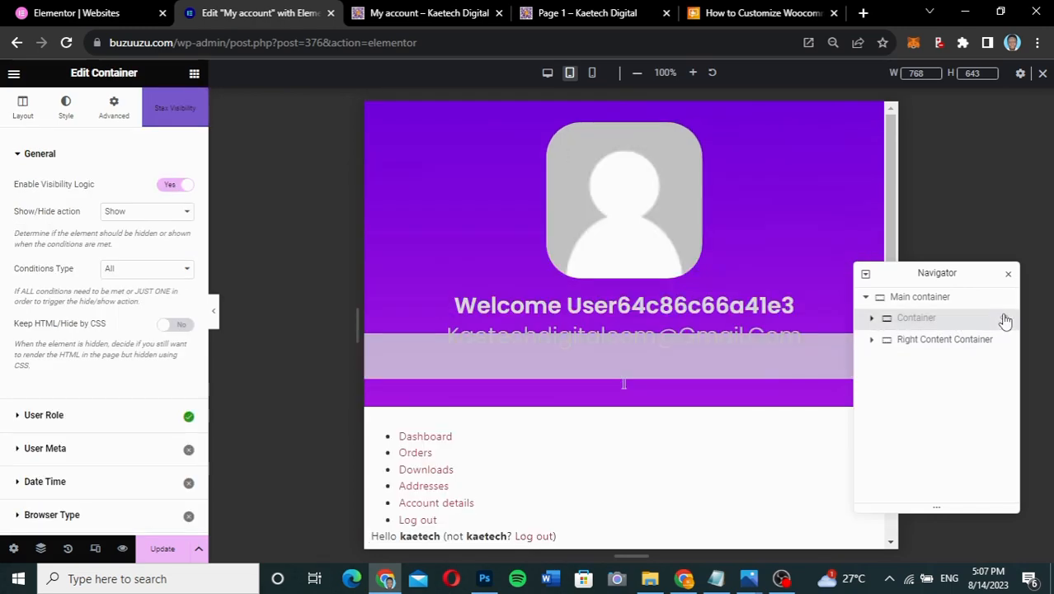
left_click(1003, 318)
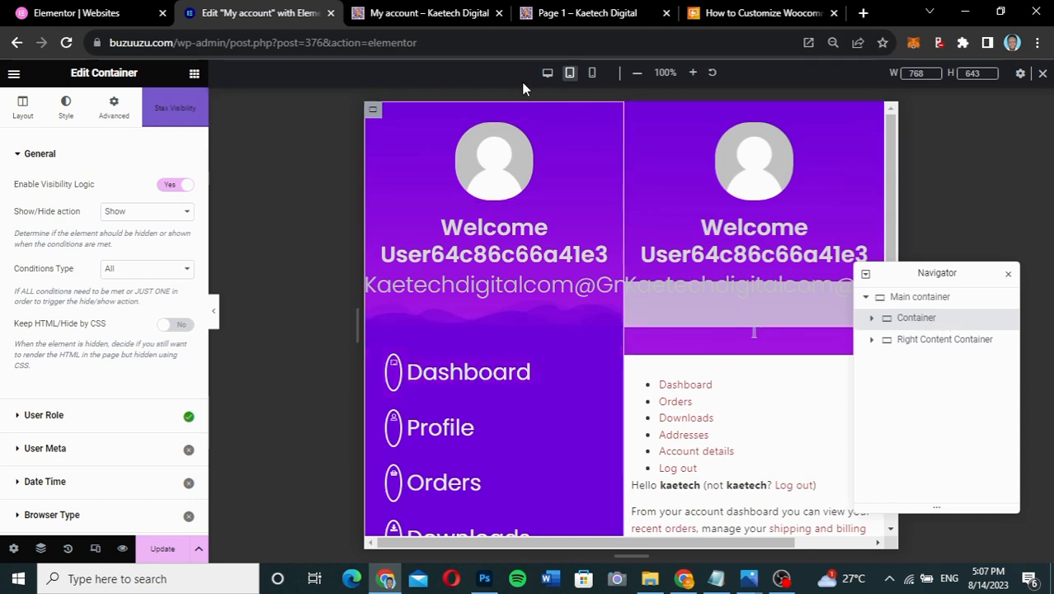
left_click(546, 74)
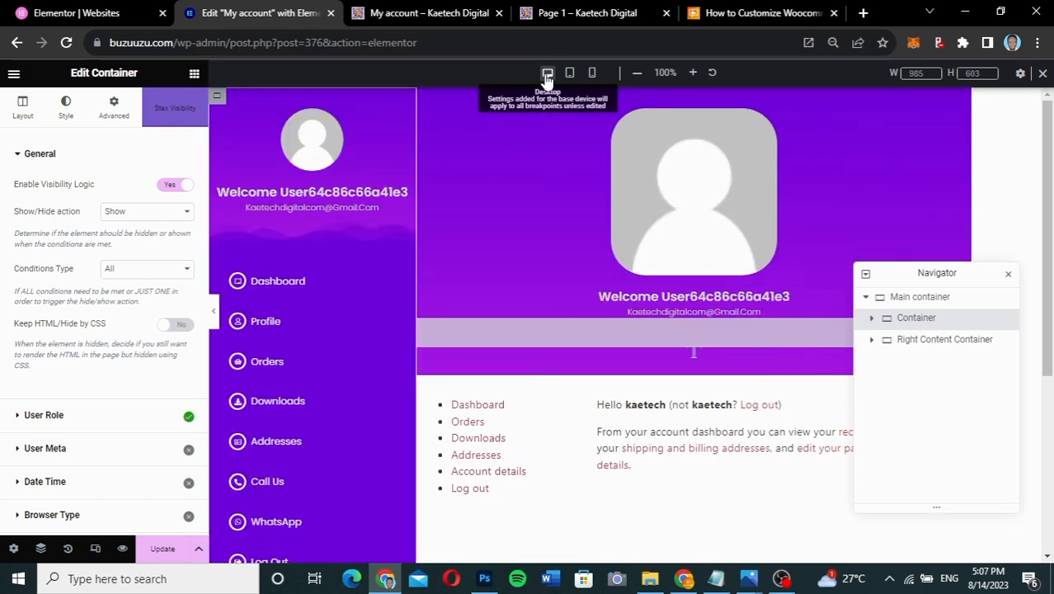
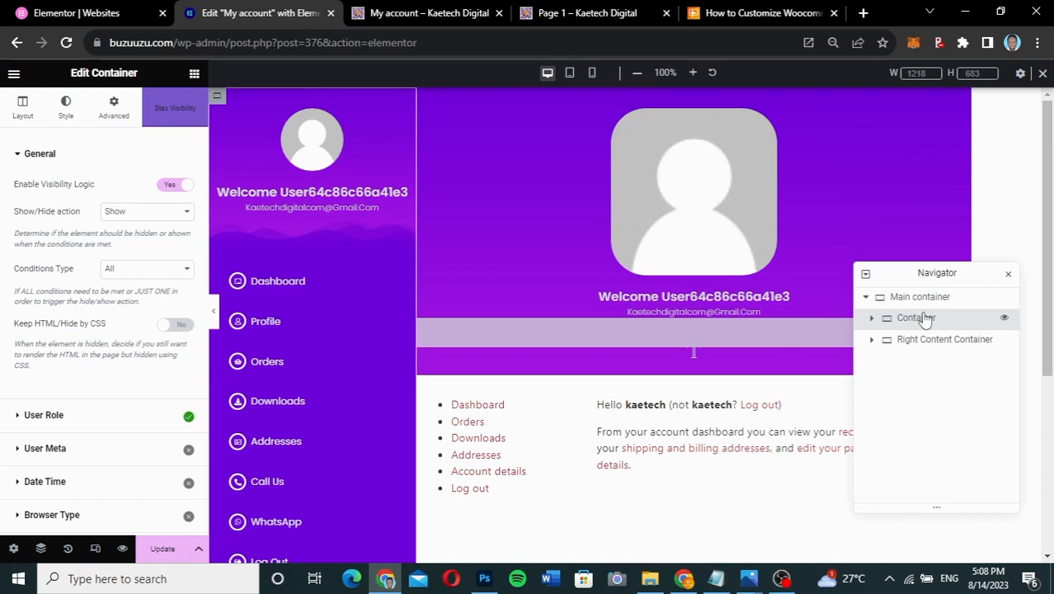
- Rename the first Navigator Container to 'Left Side' and collapse its third inner Container
double_click(924, 319)
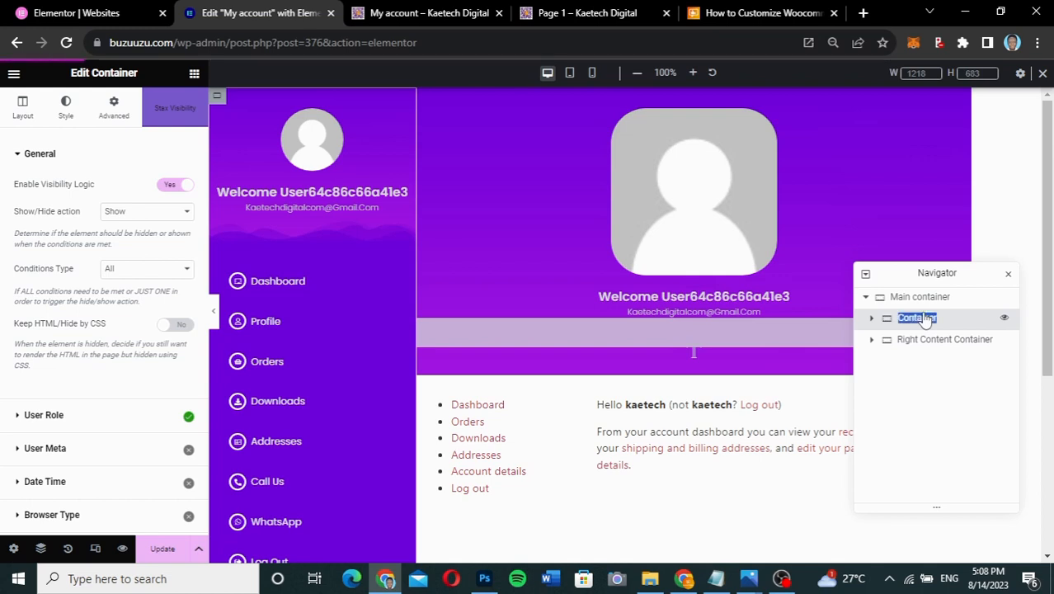
type("Left")
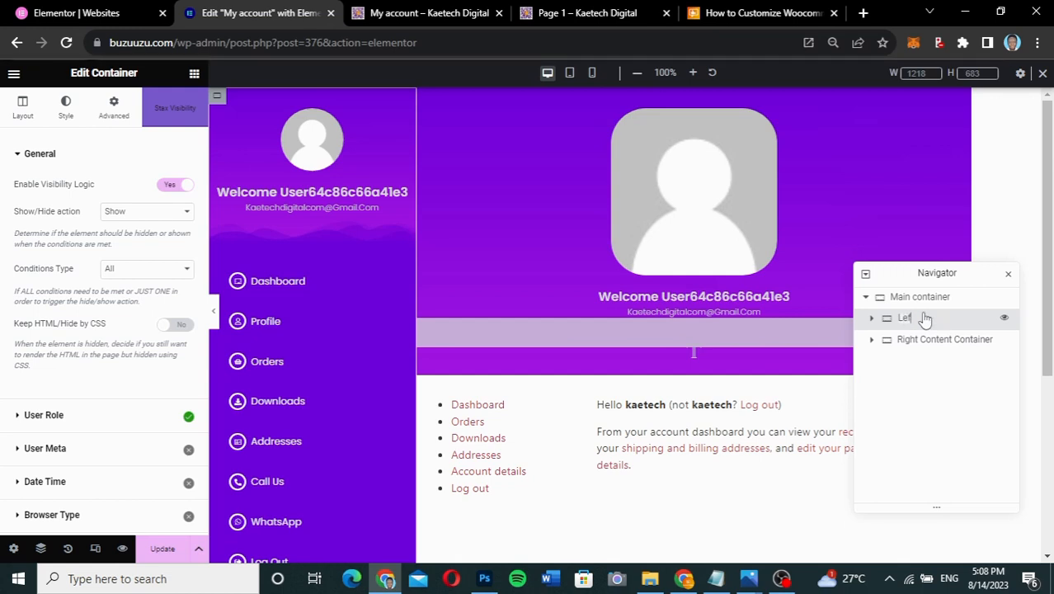
key("Return")
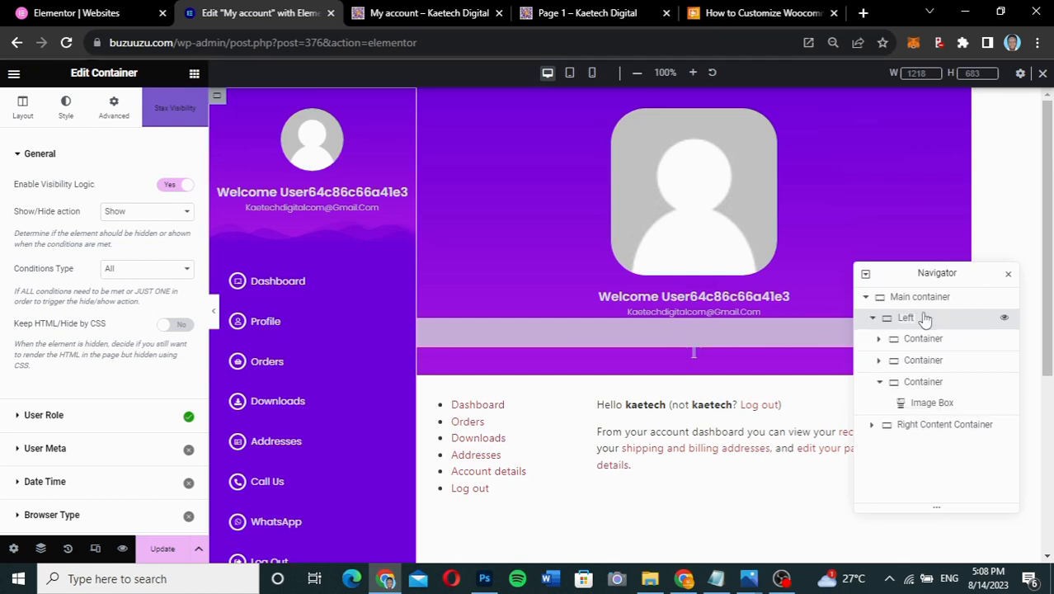
type("Side")
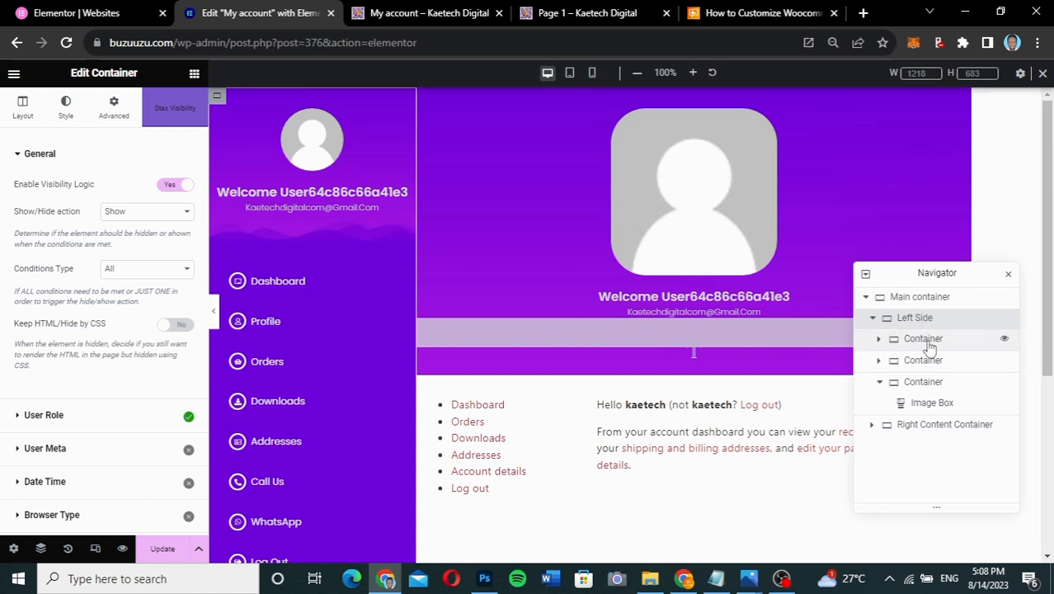
left_click(879, 383)
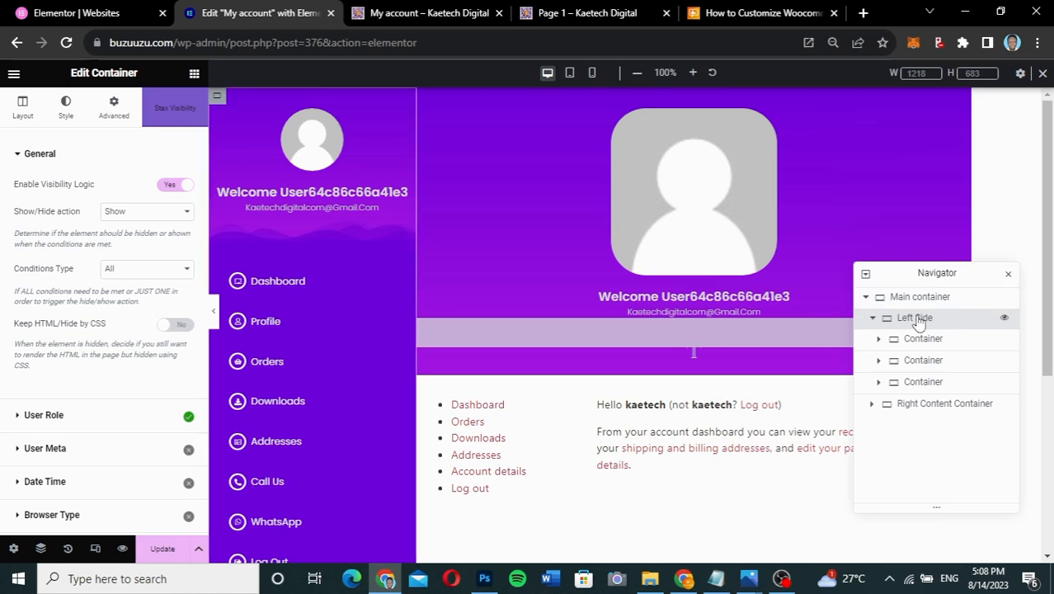
- At Tablet Portrait, turn on Hide On Tablet Portrait and Hide On Mobile Portrait for Left Side
left_click(568, 75)
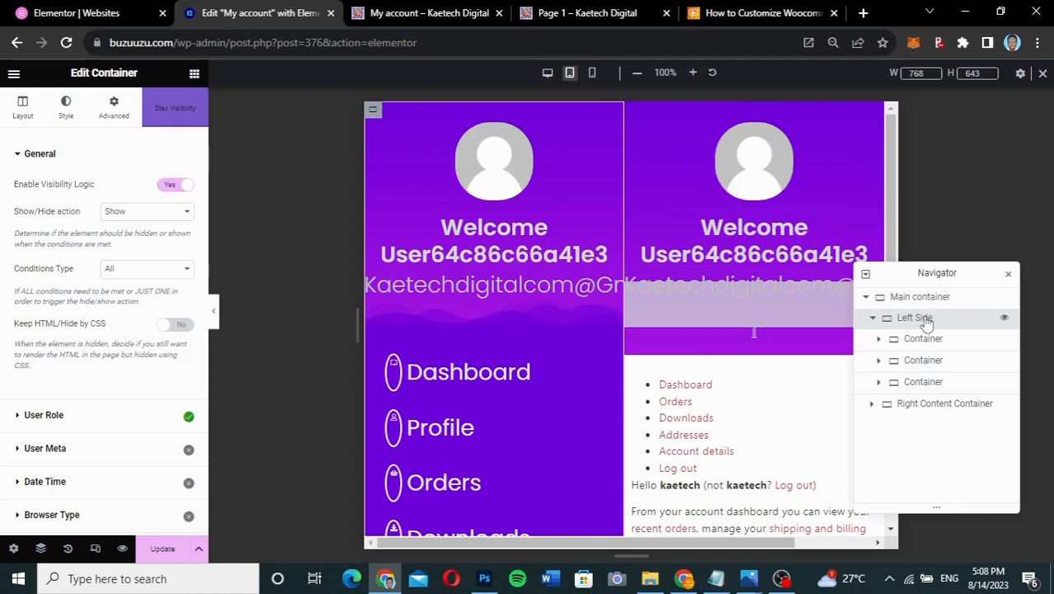
left_click(113, 116)
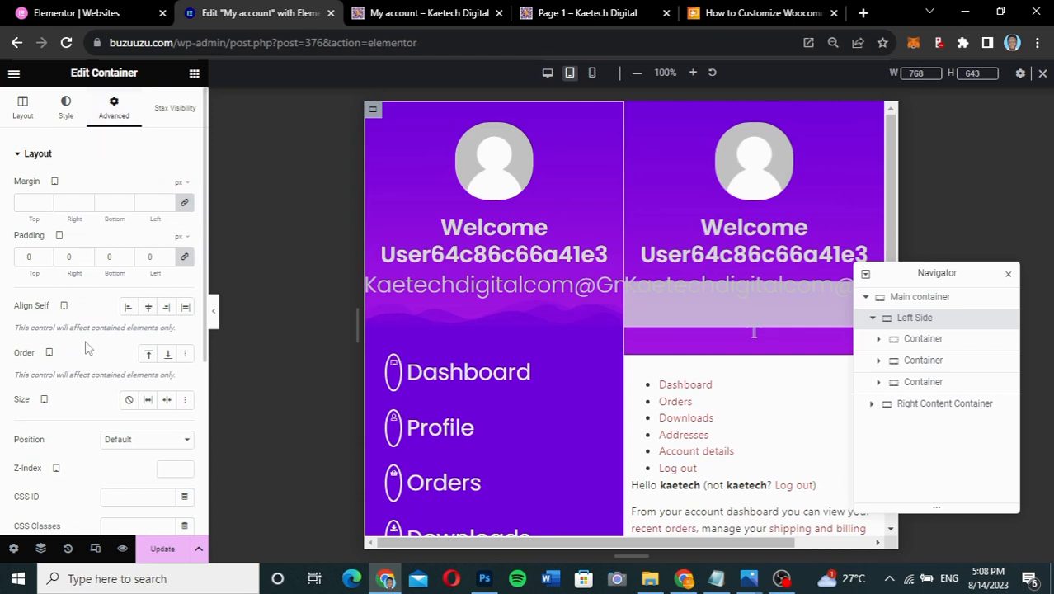
scroll(87, 346, "down", 4)
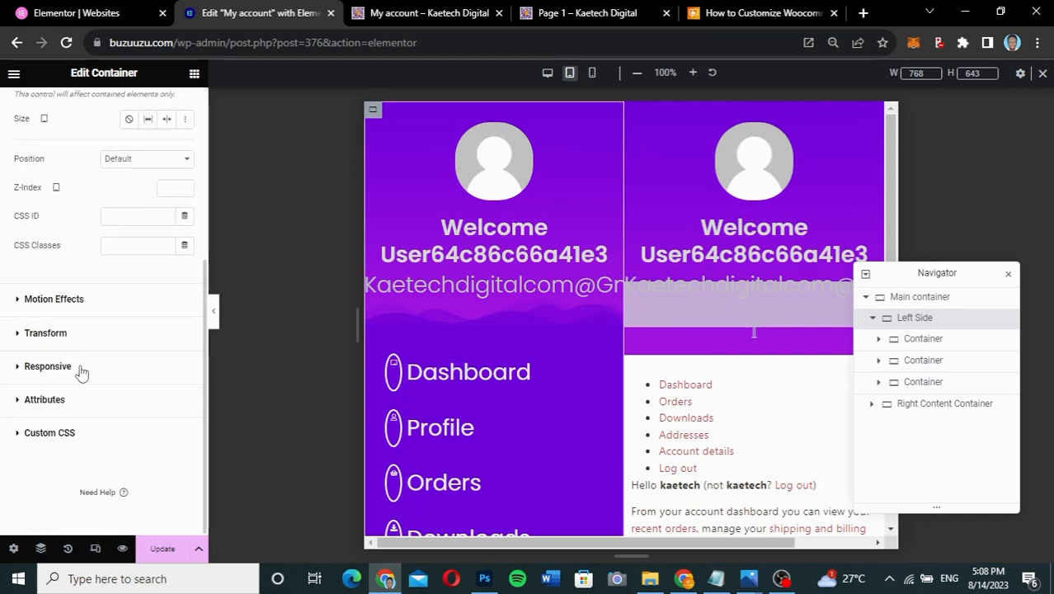
left_click(82, 367)
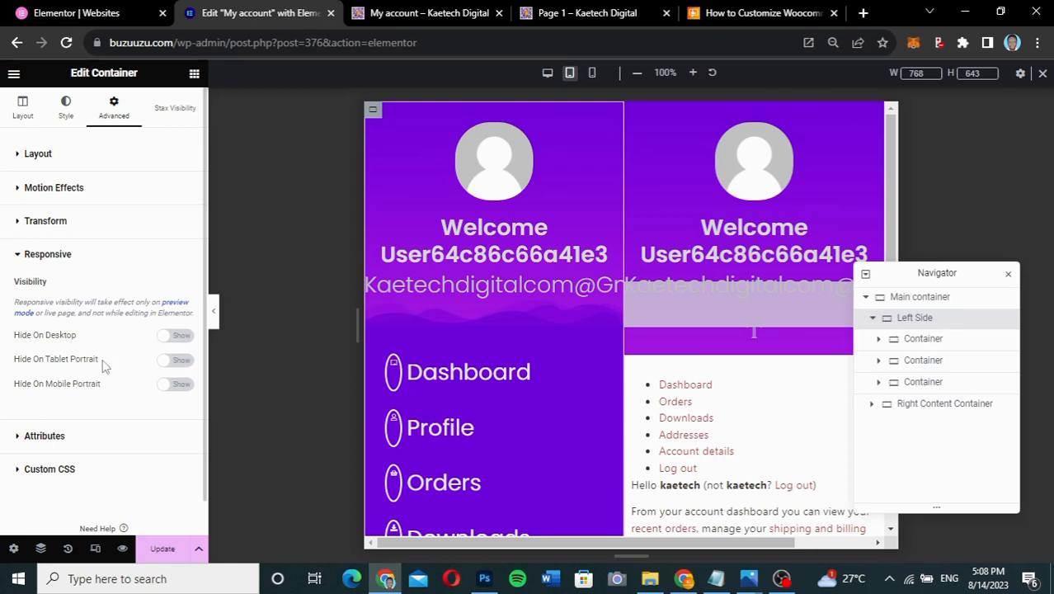
left_click(176, 360)
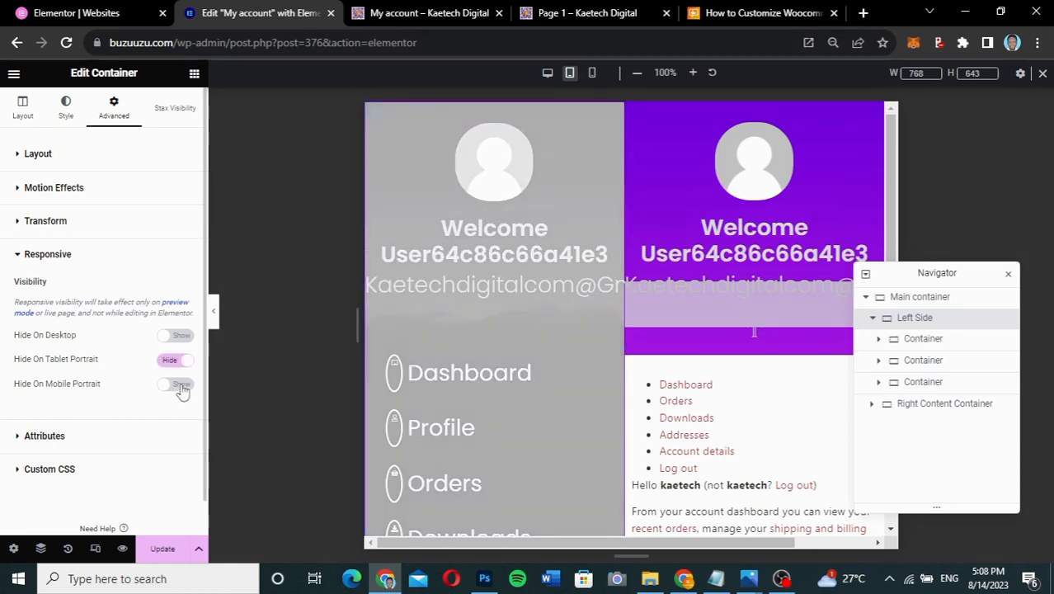
left_click(176, 385)
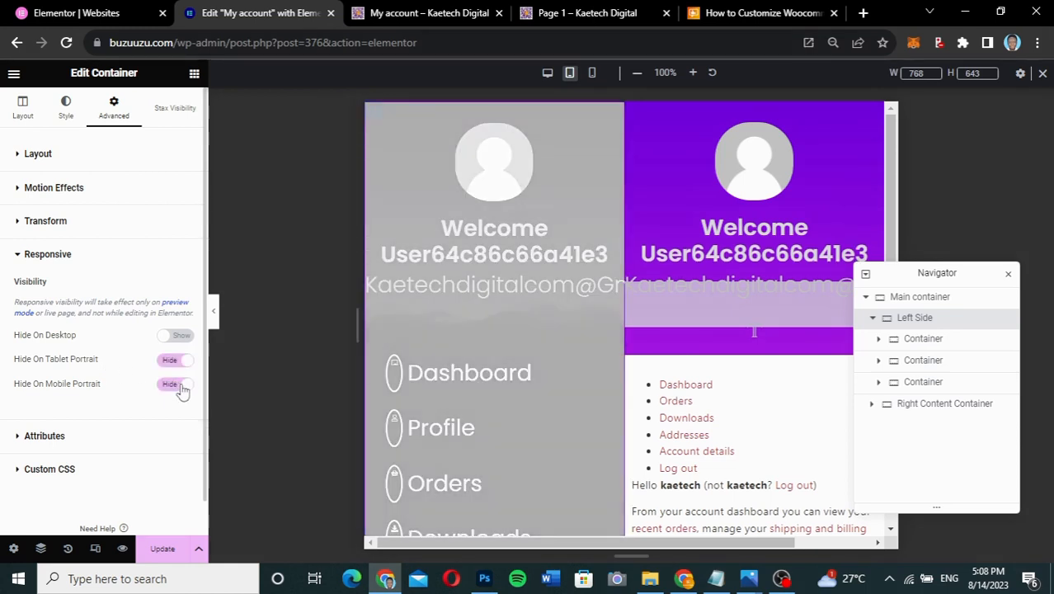
- Preview the tablet layout without the editor panel, then restore the panel and review the page
left_click(214, 311)
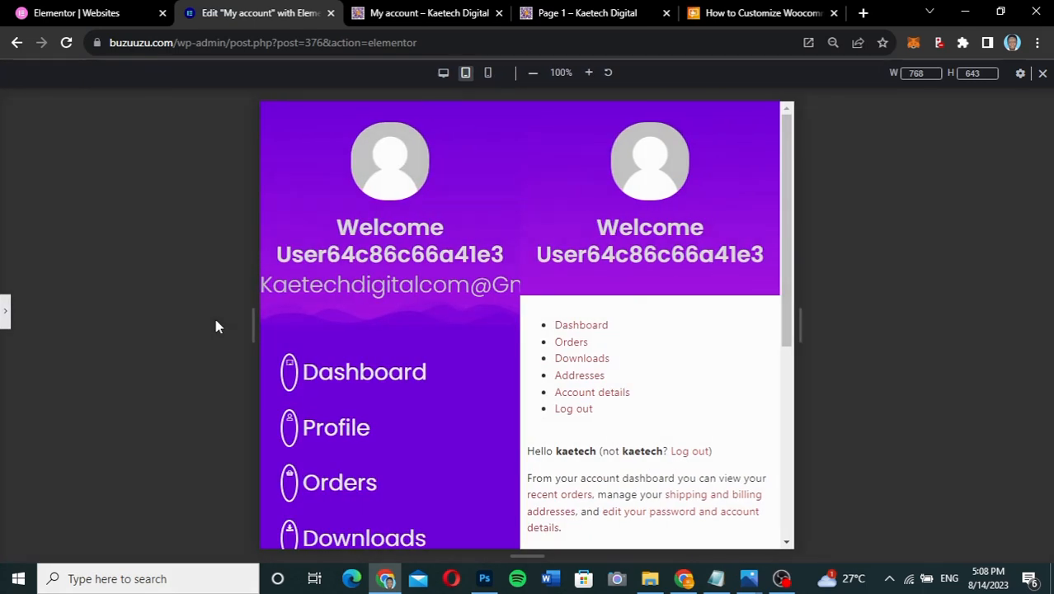
scroll(581, 315, "down", 5)
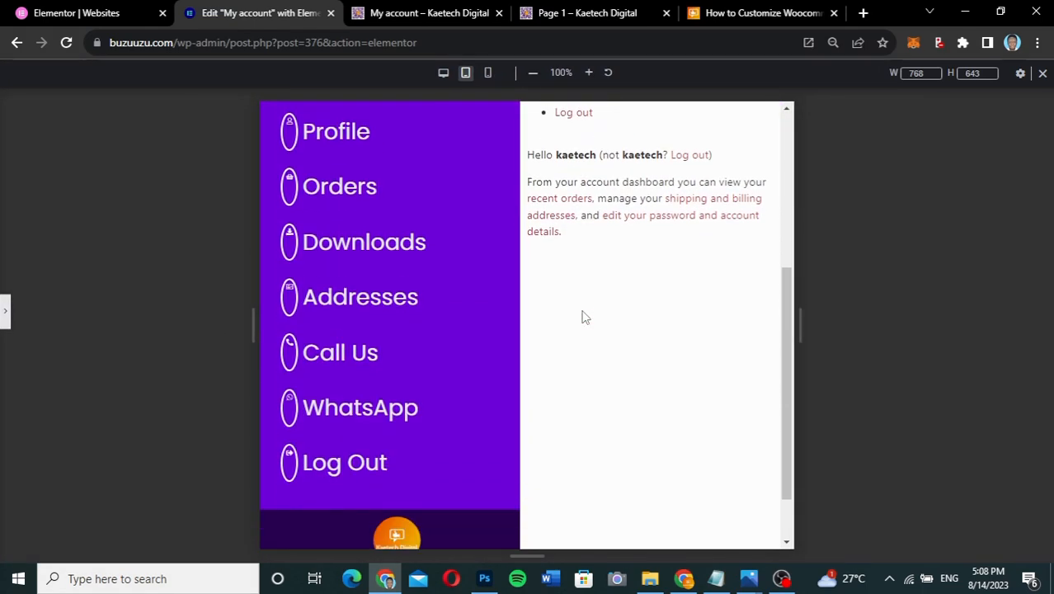
scroll(581, 316, "up", 1)
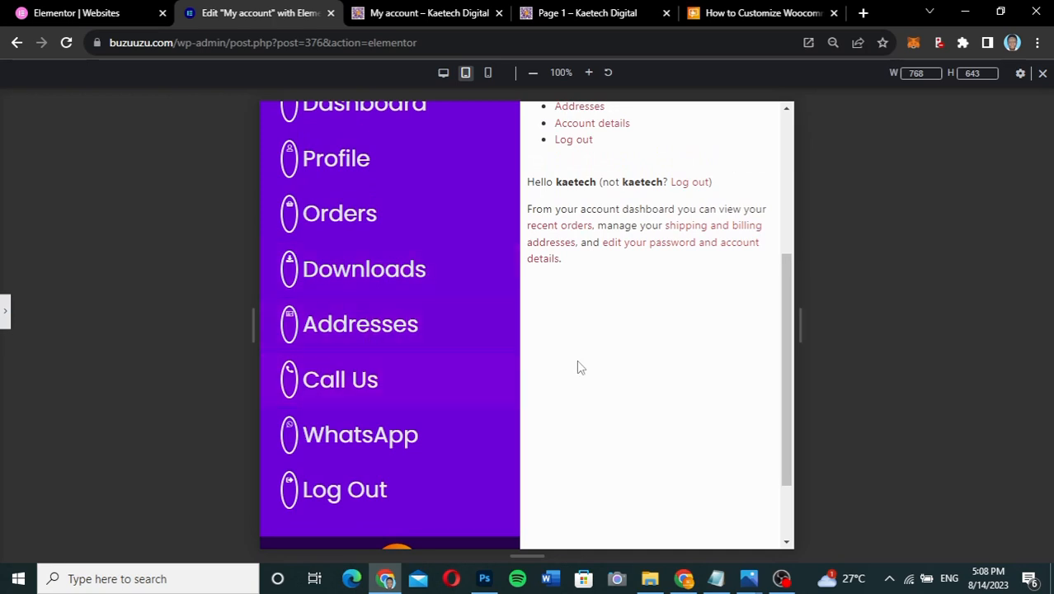
scroll(651, 334, "up", 3)
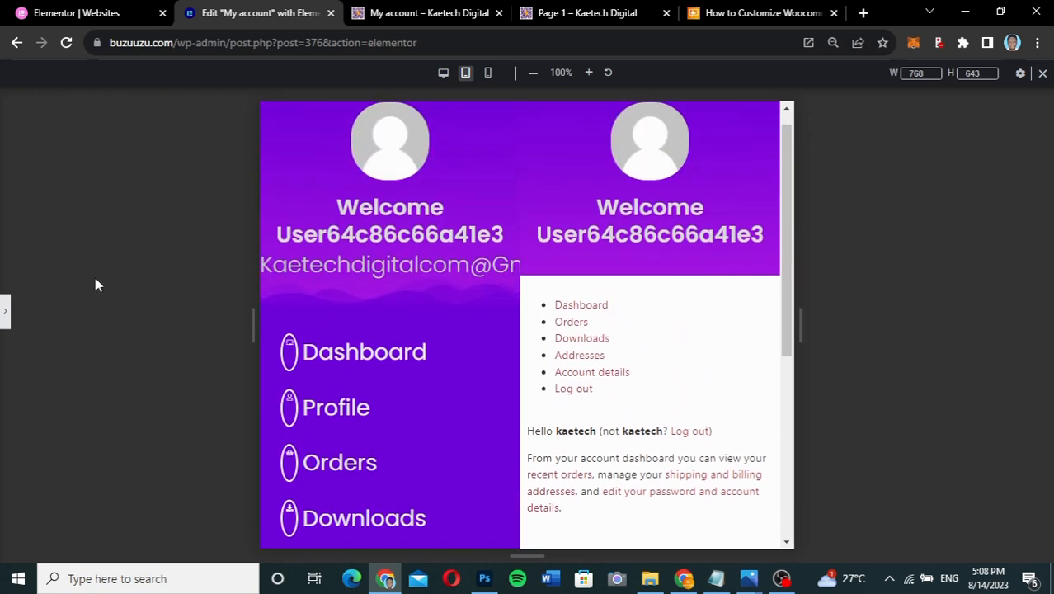
left_click(4, 323)
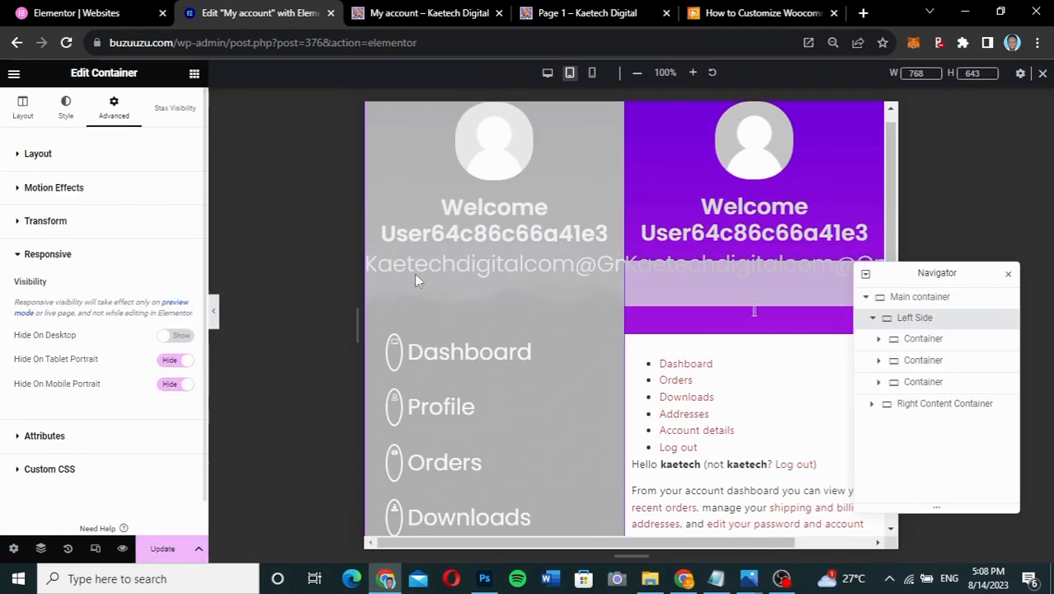
scroll(635, 291, "down", 4)
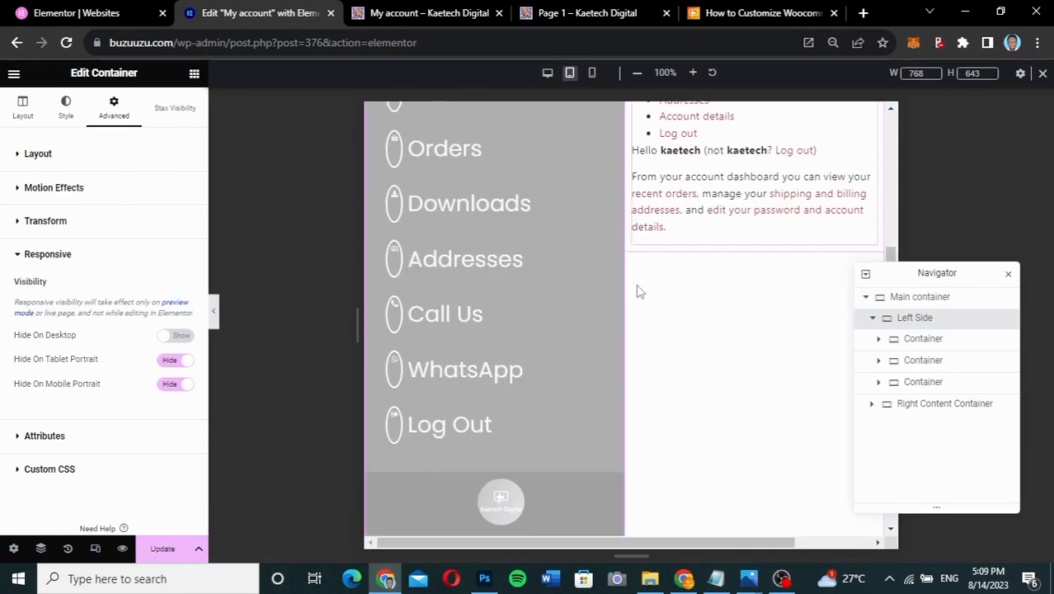
scroll(636, 291, "down", 1)
scroll(637, 291, "up", 5)
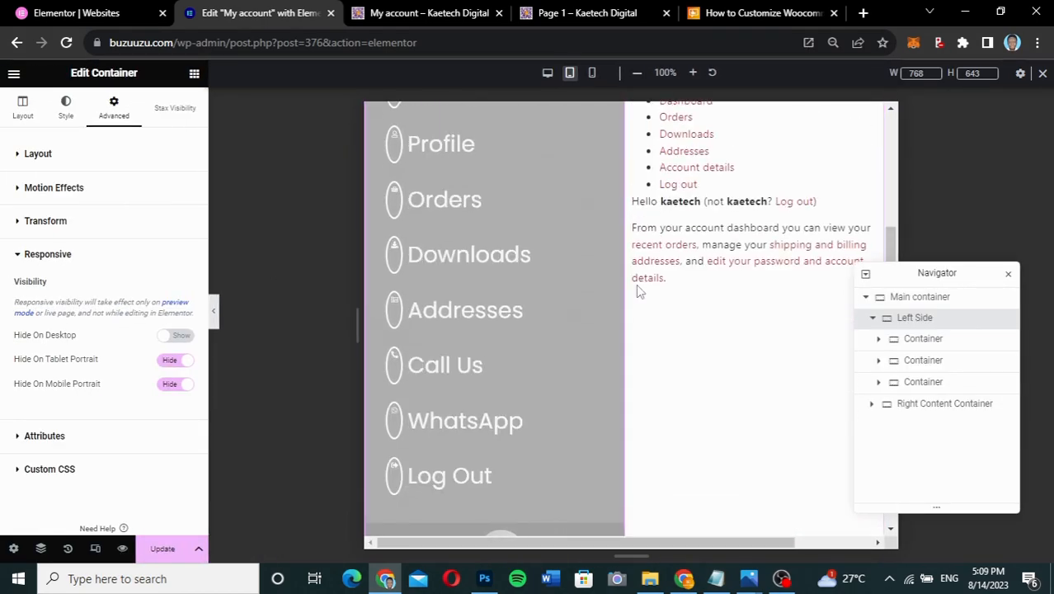
scroll(637, 290, "up", 1)
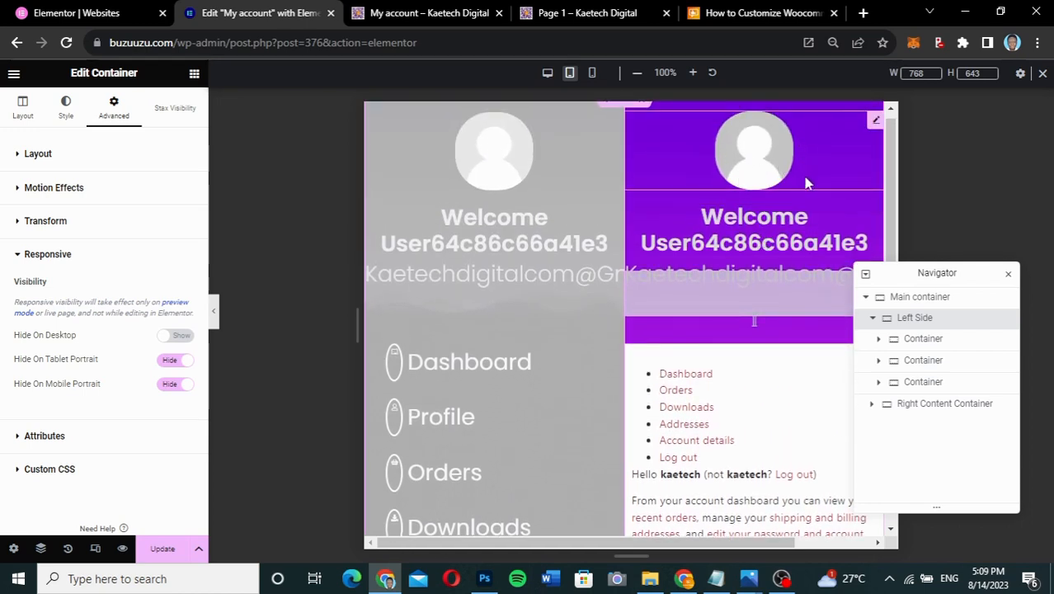
- Set the header's profile image width to 20
left_click(876, 124)
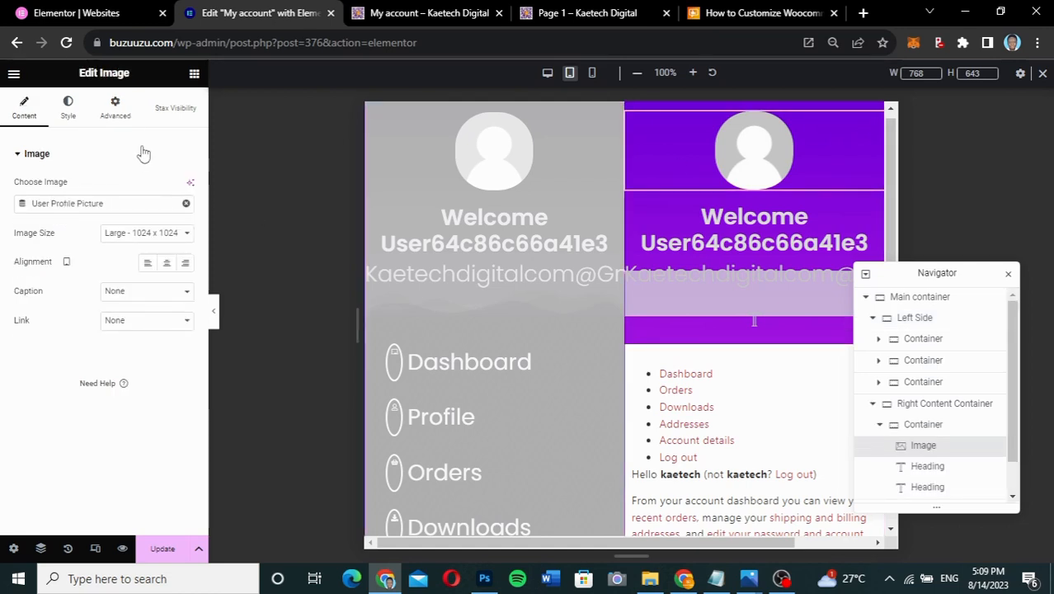
left_click(69, 112)
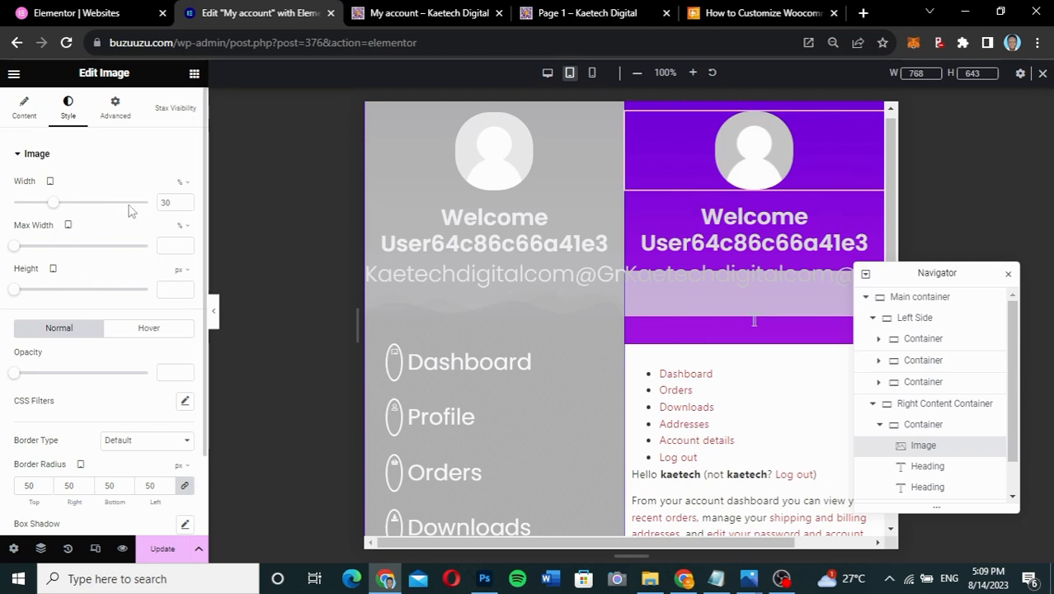
left_click_drag(54, 203, 43, 206)
left_click_drag(169, 202, 149, 204)
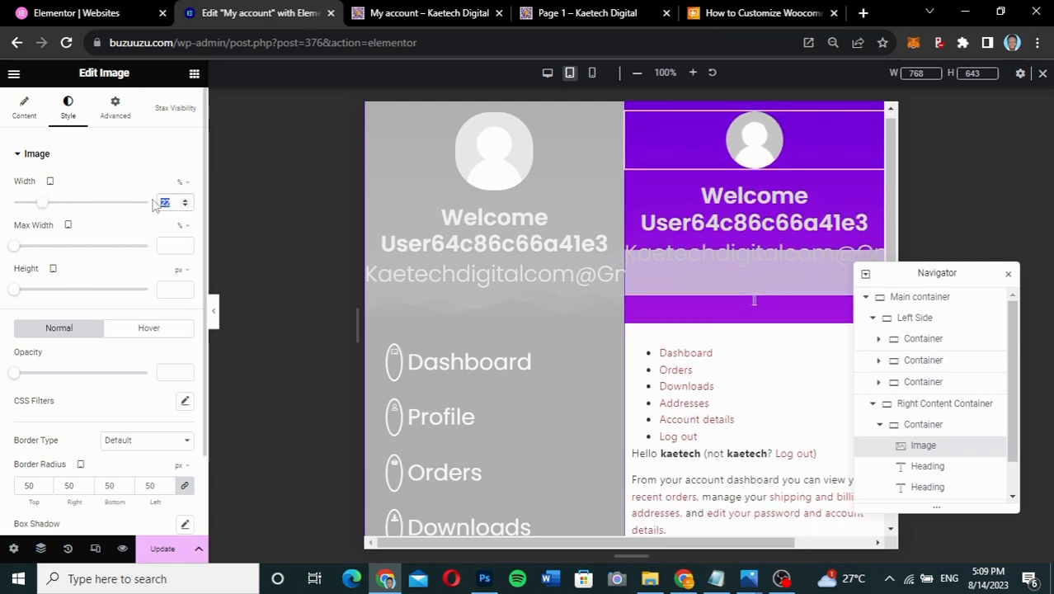
type("20")
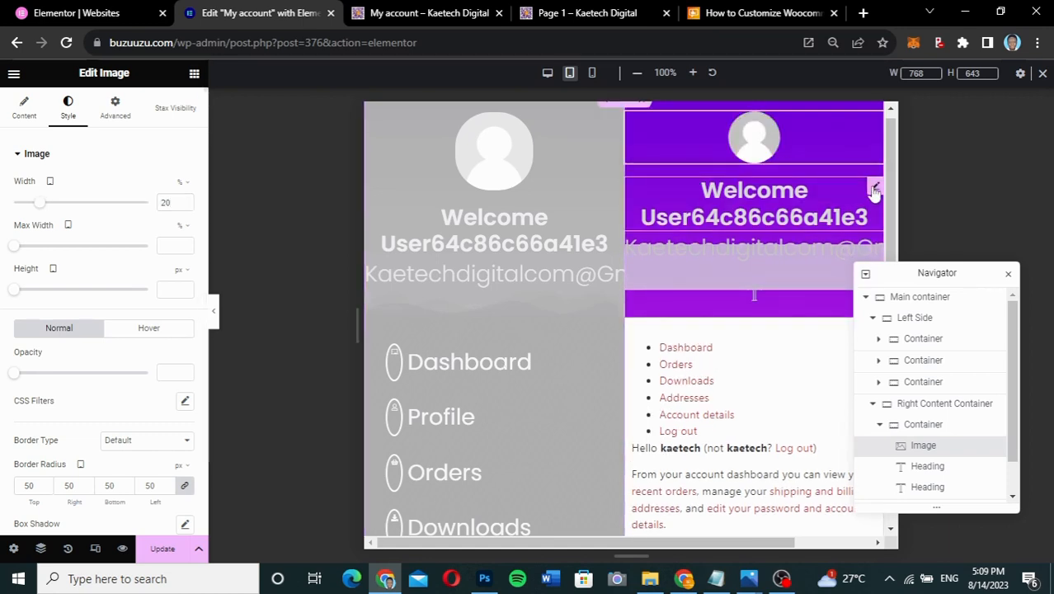
- Set the Welcome heading's typography size to 18
left_click(825, 207)
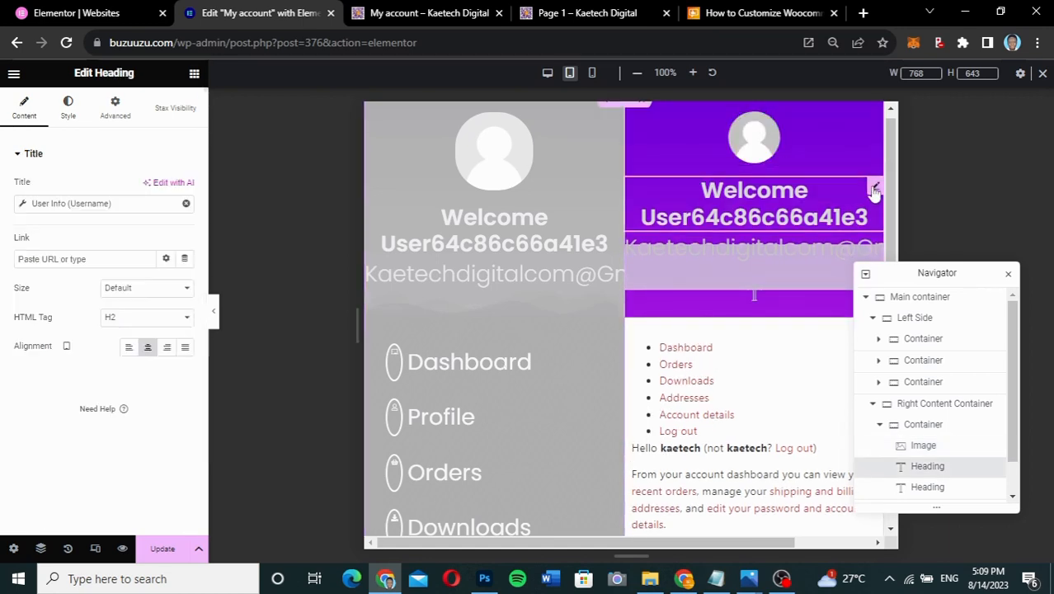
left_click(67, 108)
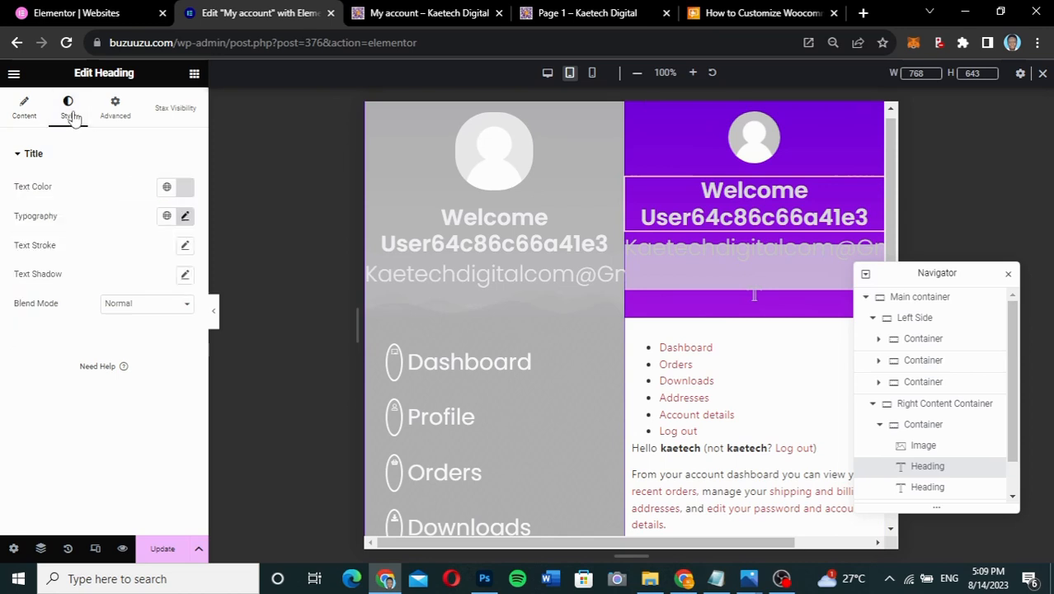
left_click(186, 216)
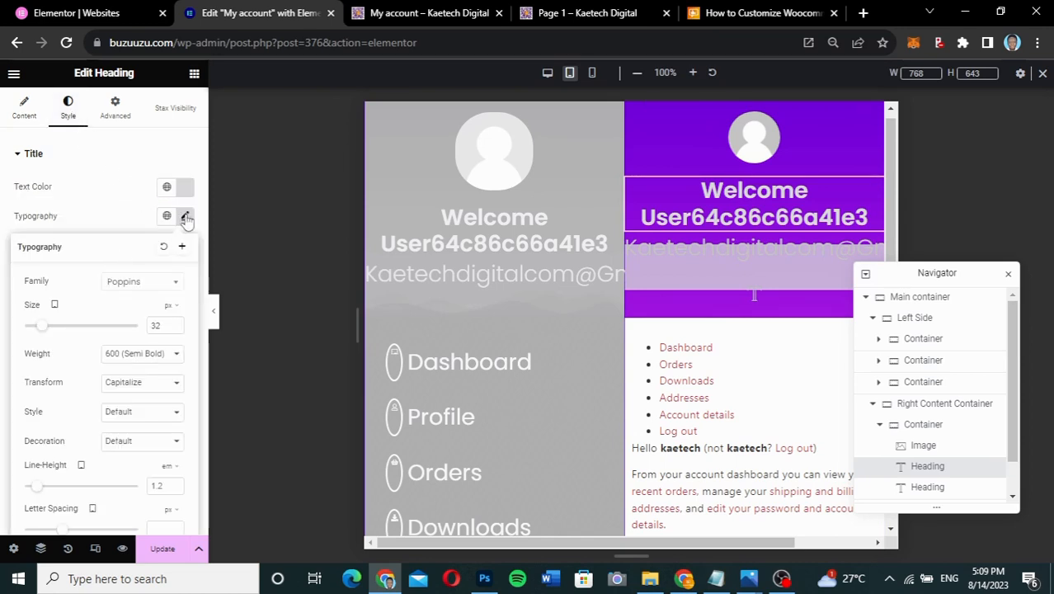
left_click_drag(166, 328, 150, 326)
type("18")
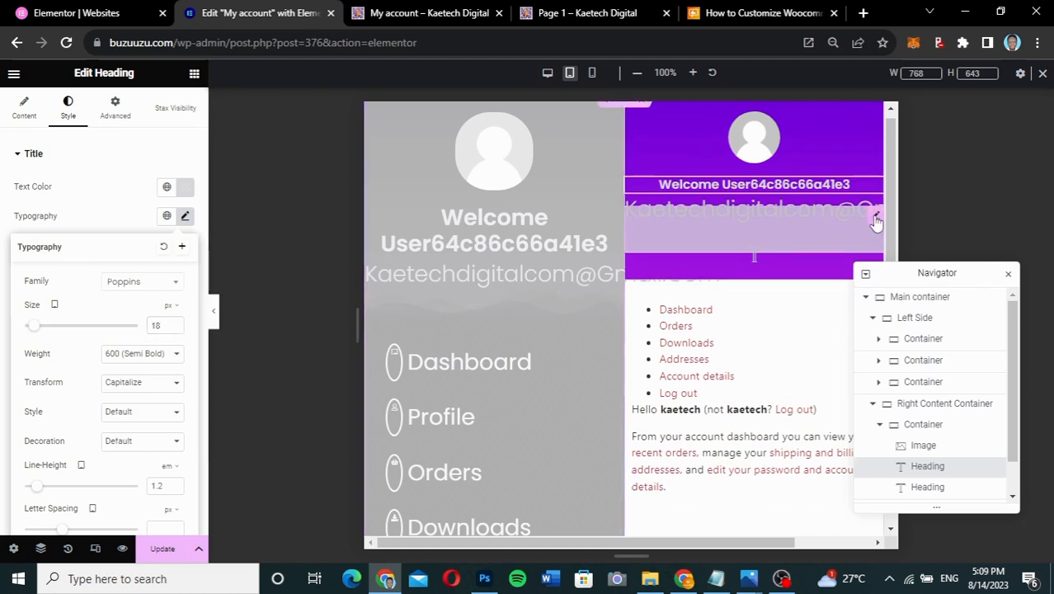
- Change the email heading's font size from 32 to 14 px and save the page with Update
left_click(875, 218)
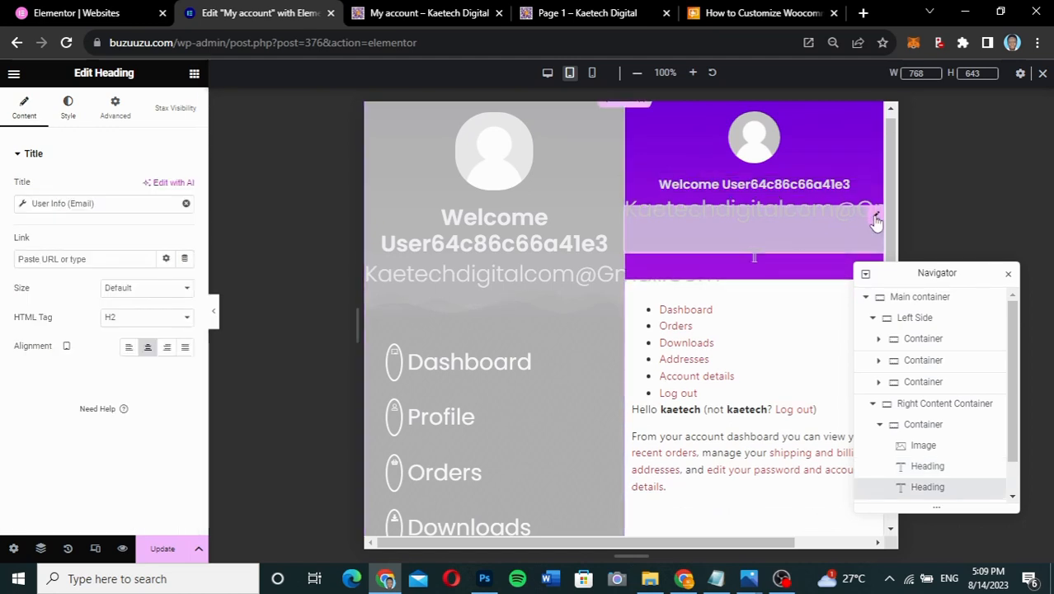
left_click(69, 109)
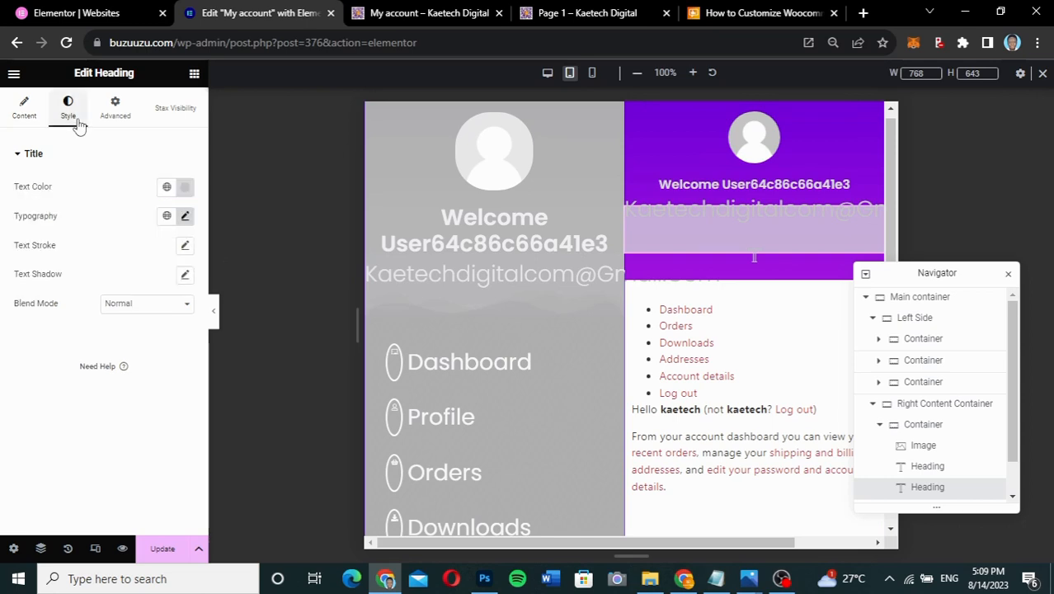
left_click(185, 216)
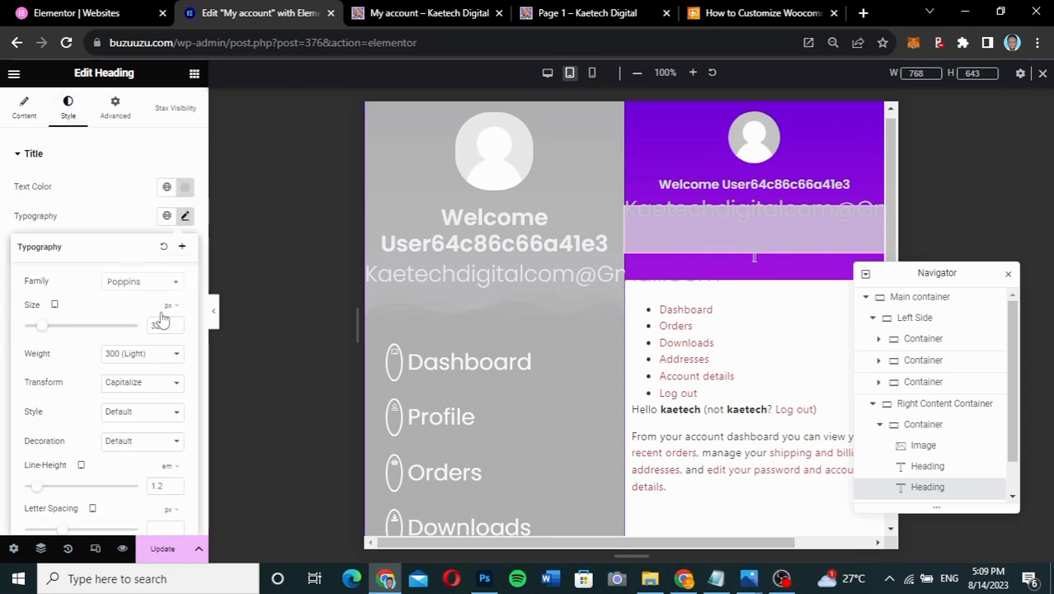
left_click_drag(164, 324, 143, 327)
type("14")
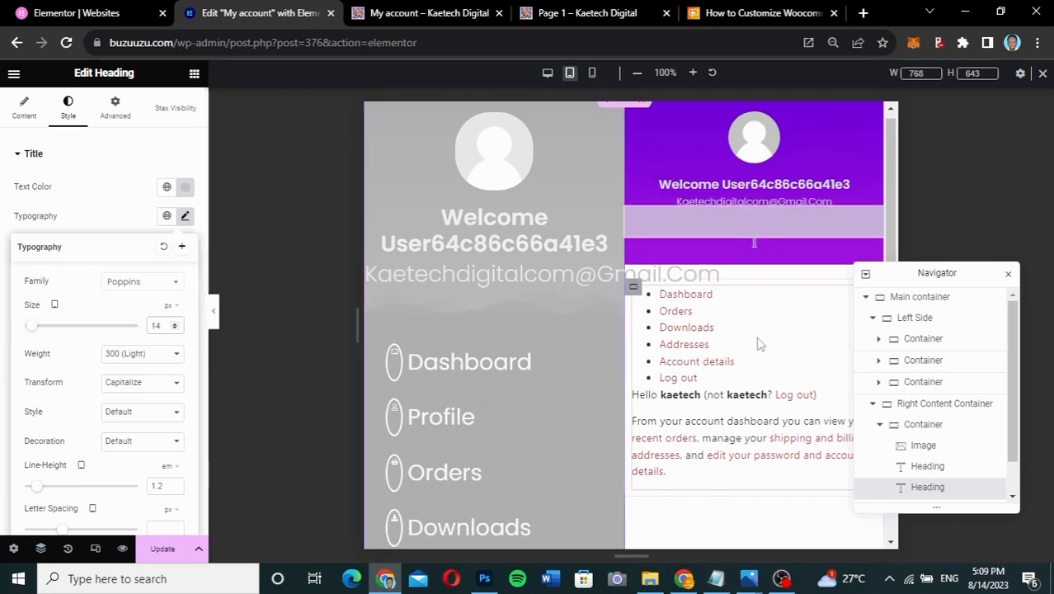
scroll(752, 303, "down", 2)
scroll(726, 284, "up", 1)
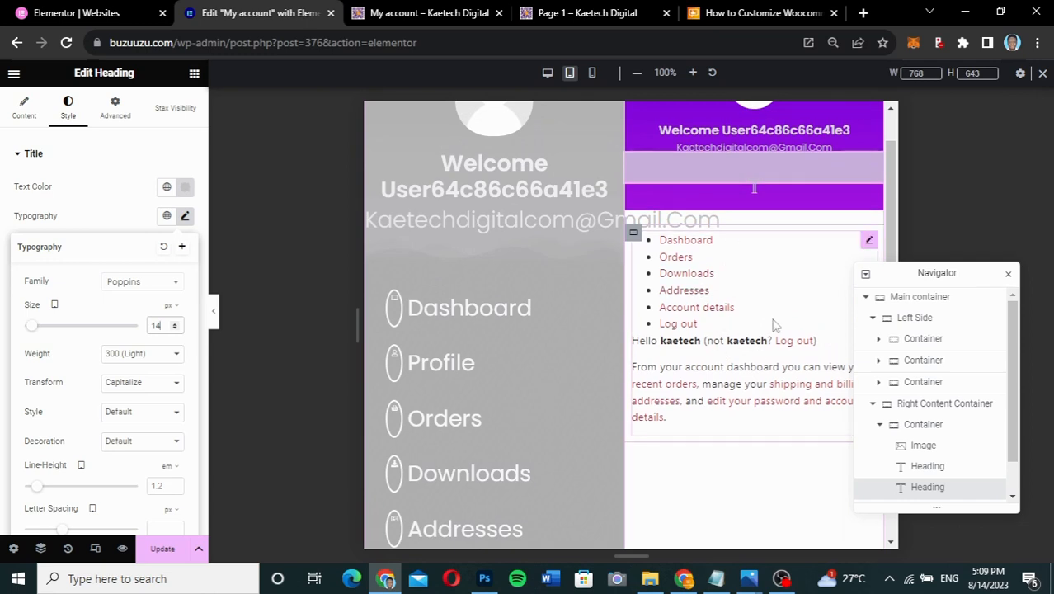
scroll(714, 415, "down", 2)
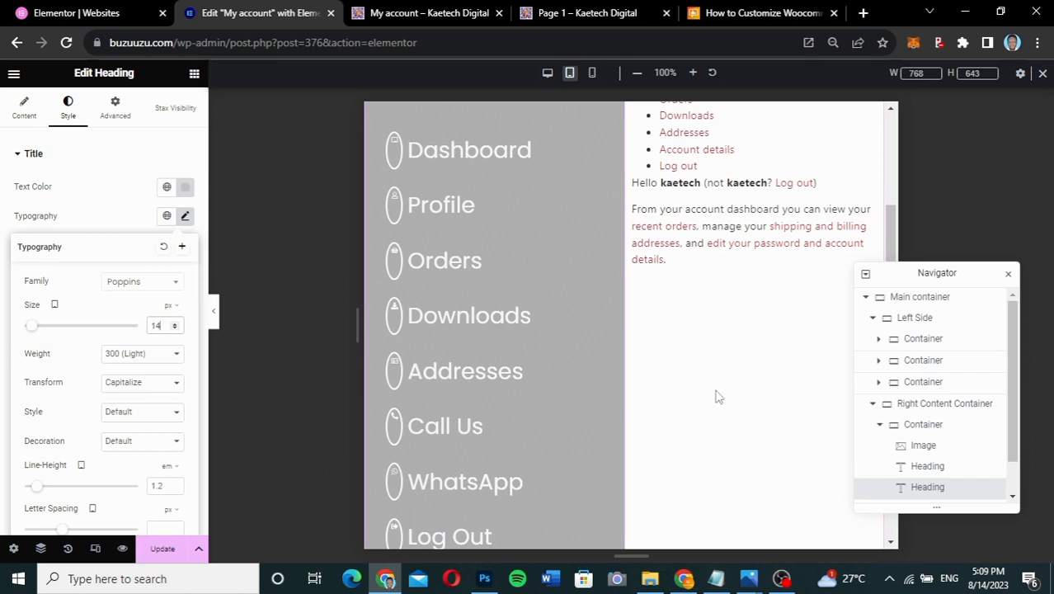
scroll(715, 396, "up", 3)
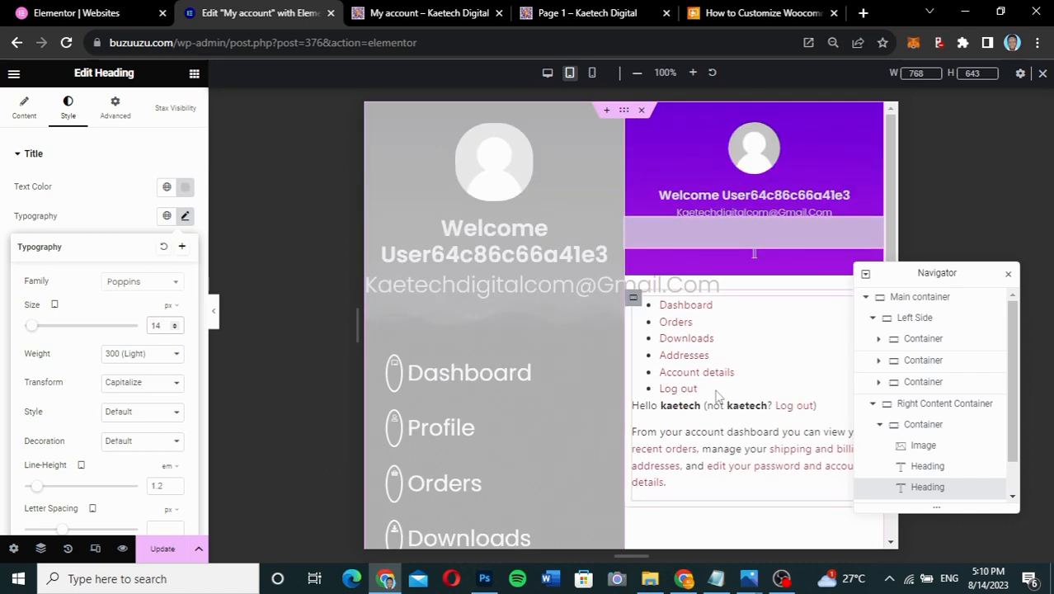
left_click(155, 555)
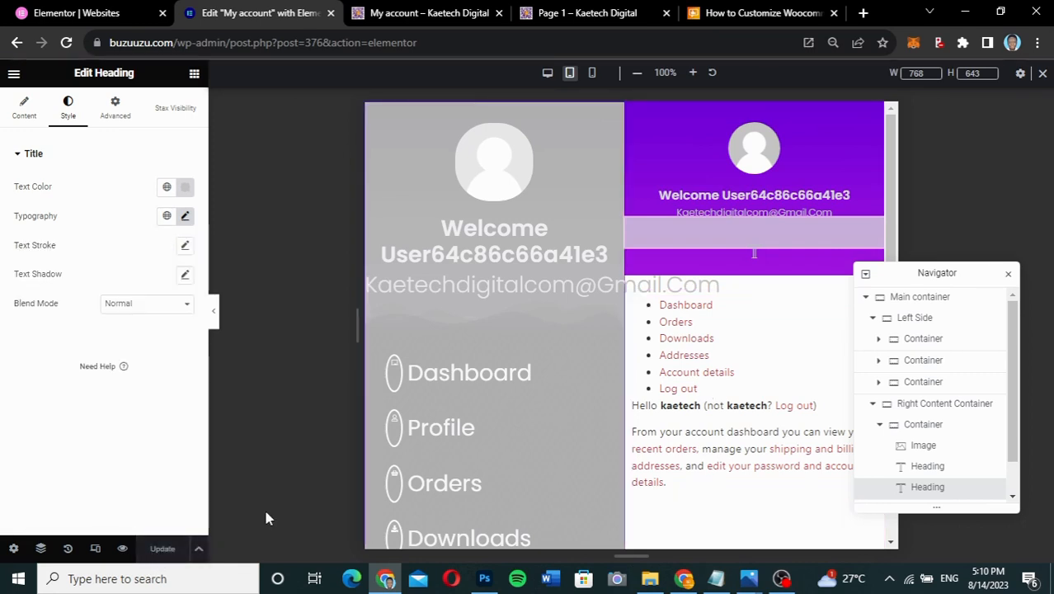
- At Mobile Portrait, give the Welcome heading 14 px size with zero padding and margin
left_click(593, 74)
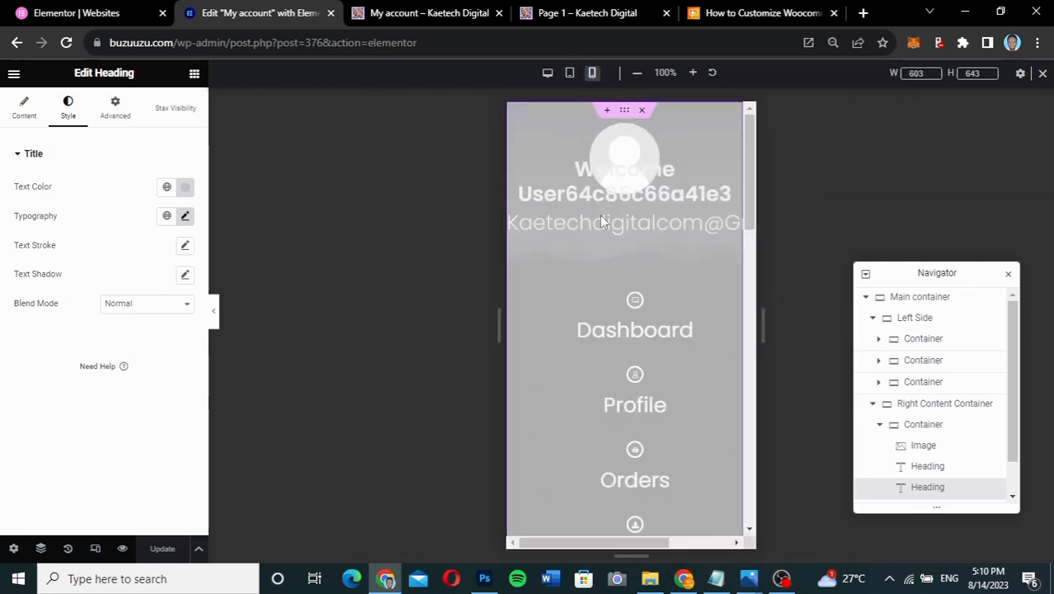
scroll(599, 215, "down", 5)
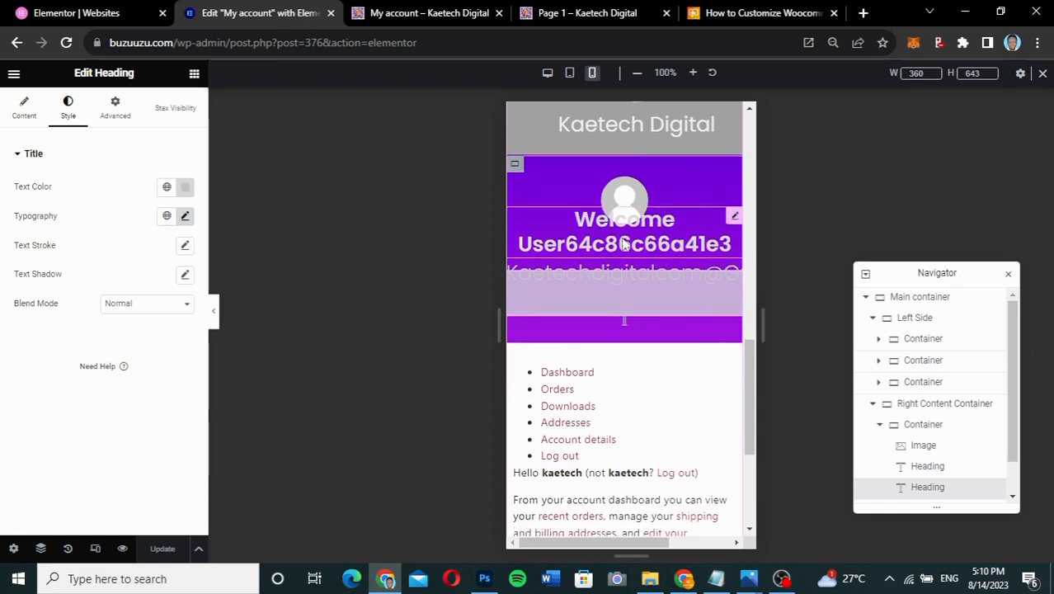
left_click(733, 218)
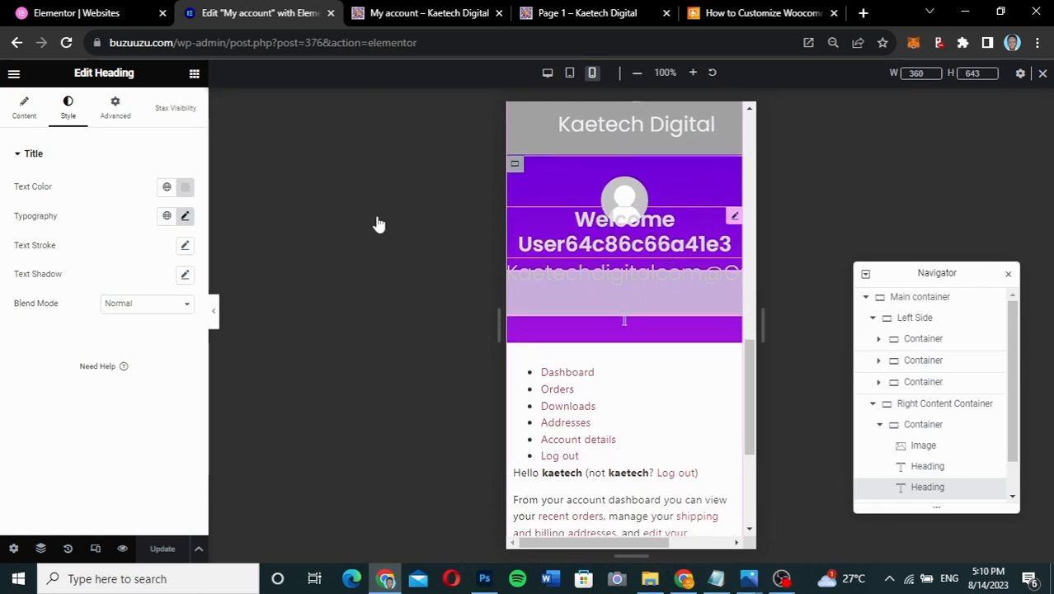
left_click(186, 215)
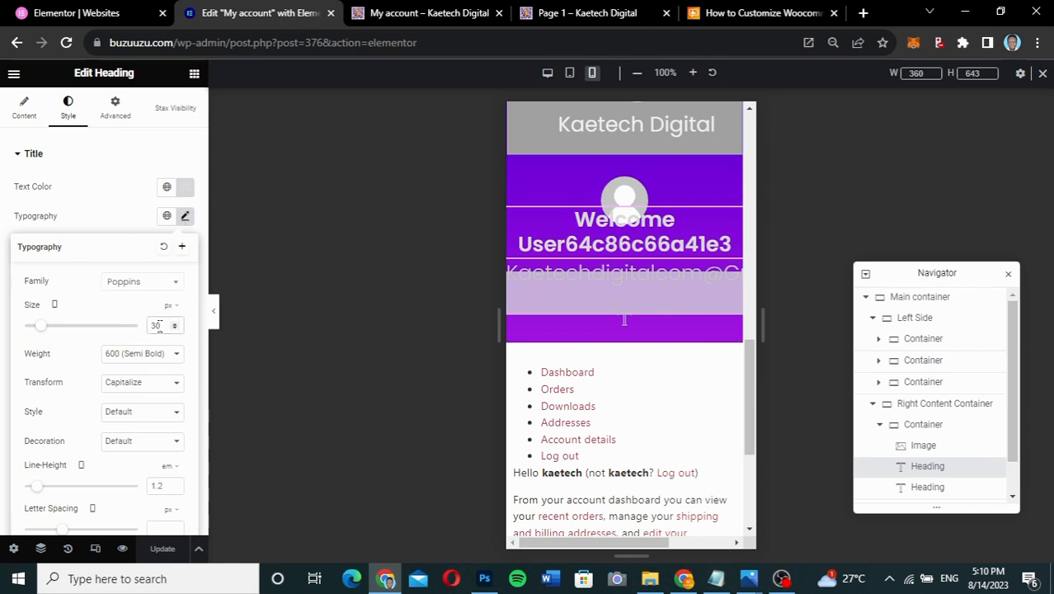
left_click_drag(156, 325, 141, 328)
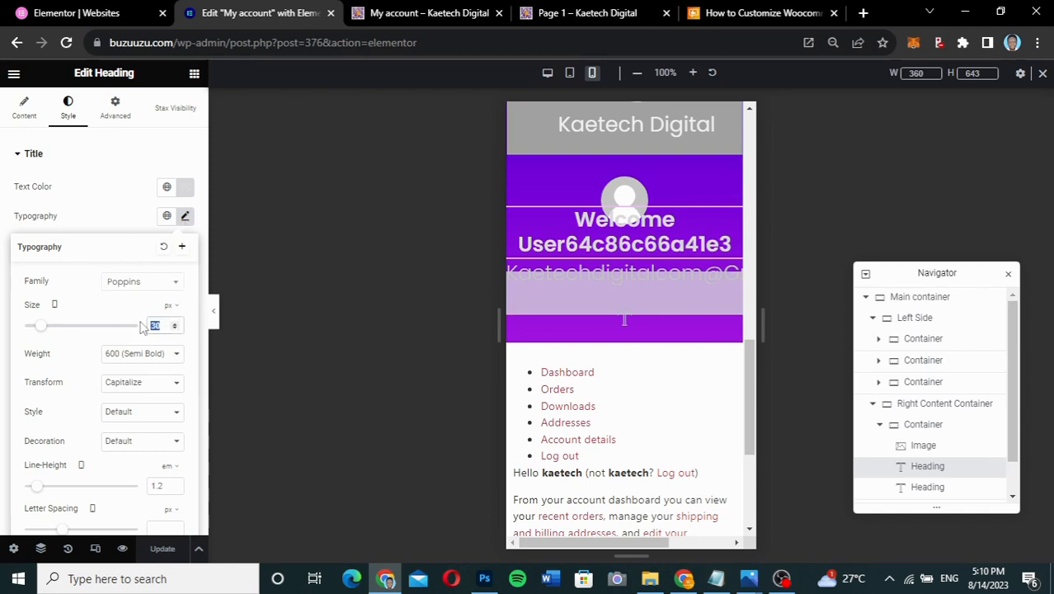
type("14")
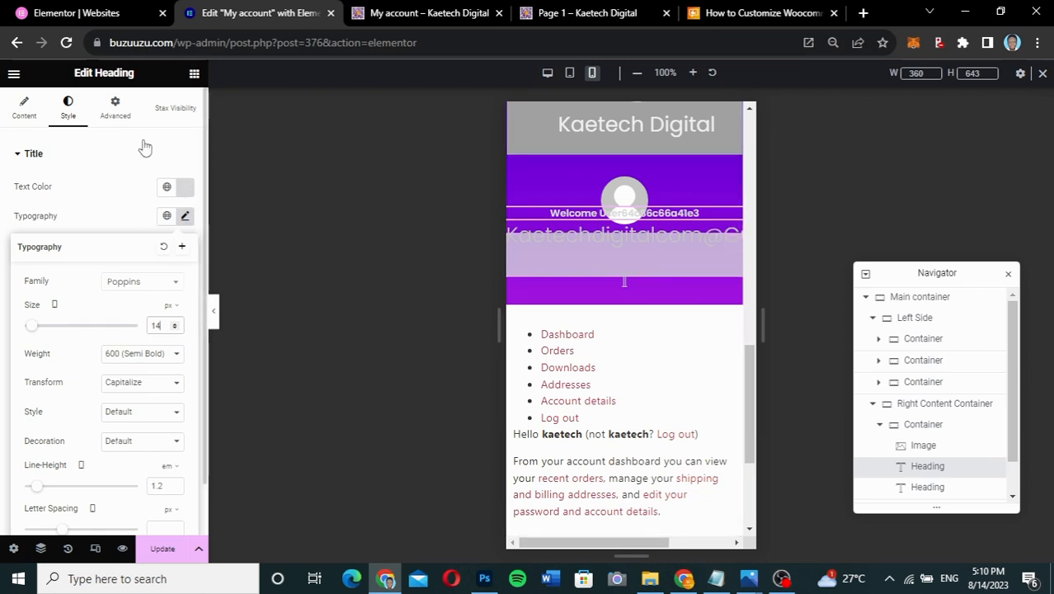
left_click(115, 109)
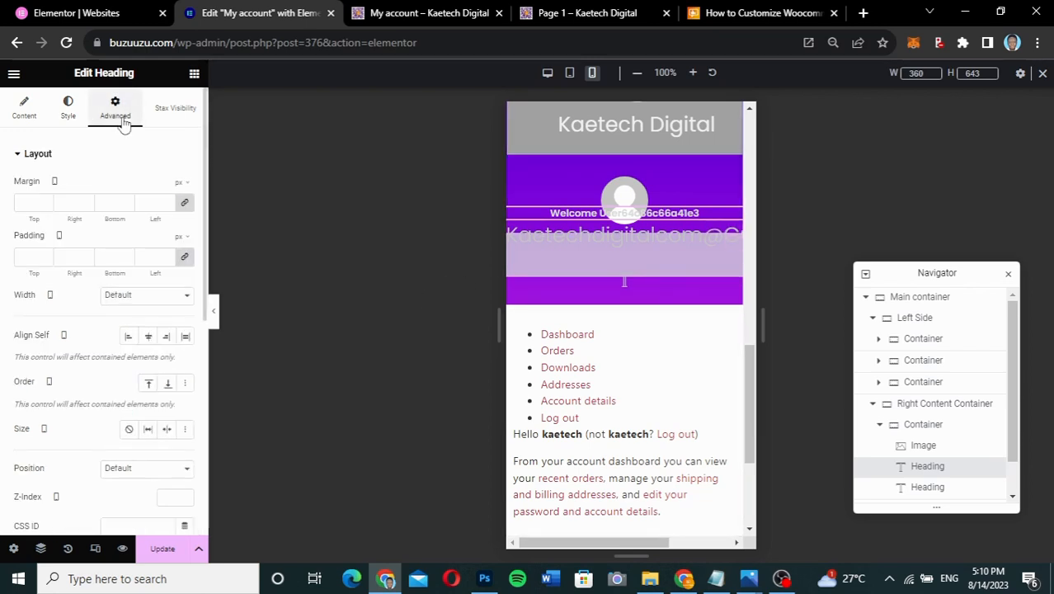
left_click(185, 257)
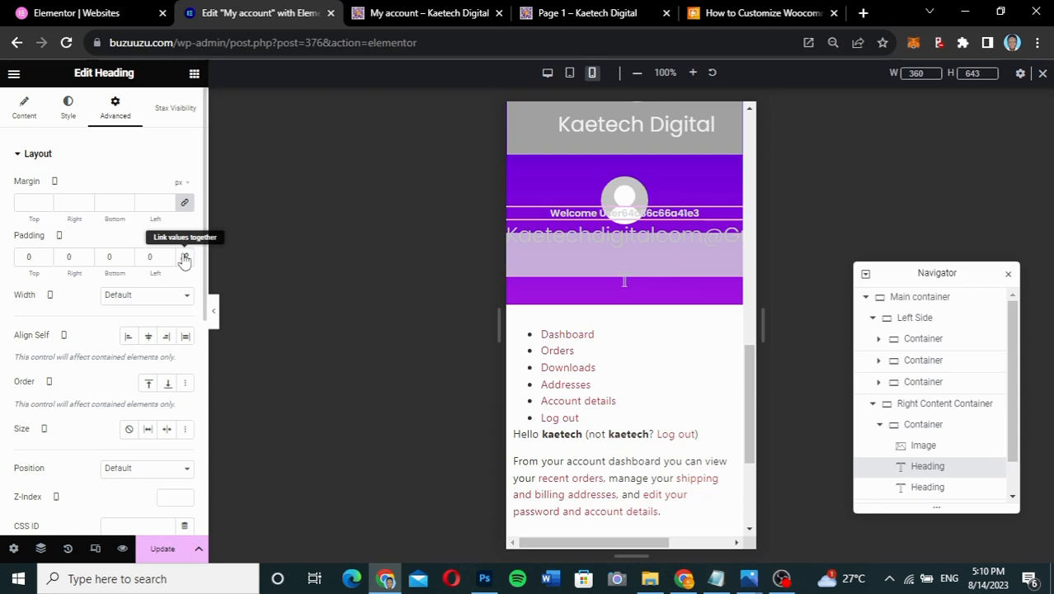
left_click(184, 202)
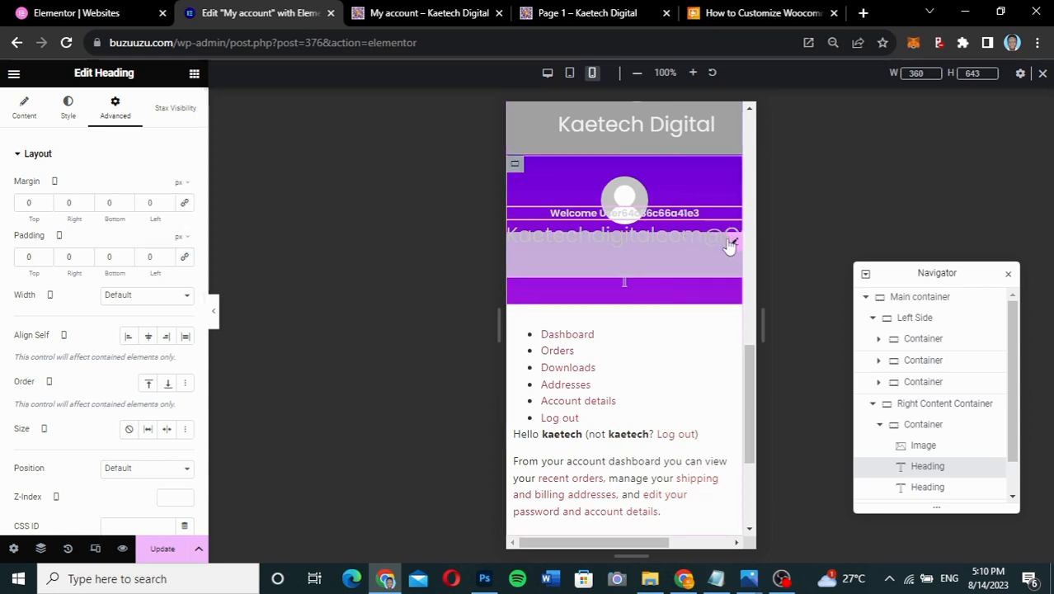
- Set the email heading's mobile font size to 12 and preview the mobile page
left_click(735, 245)
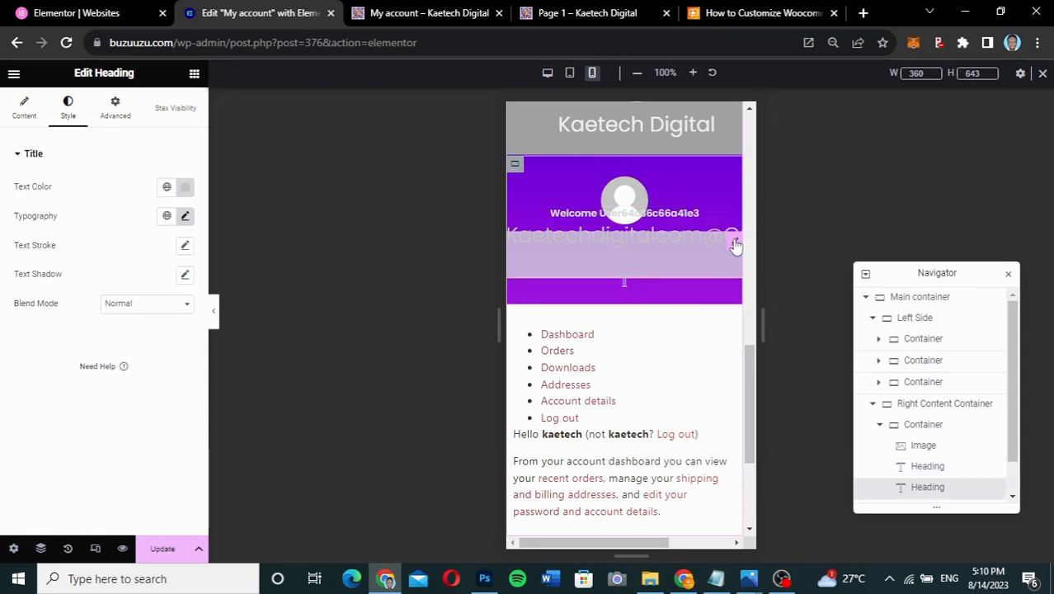
left_click(186, 217)
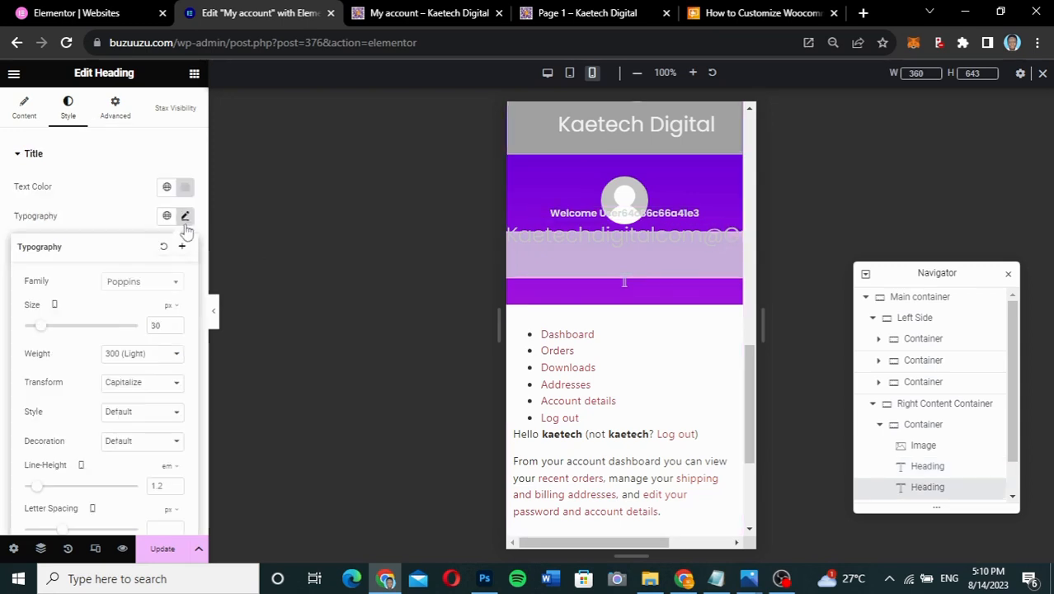
left_click_drag(162, 326, 139, 326)
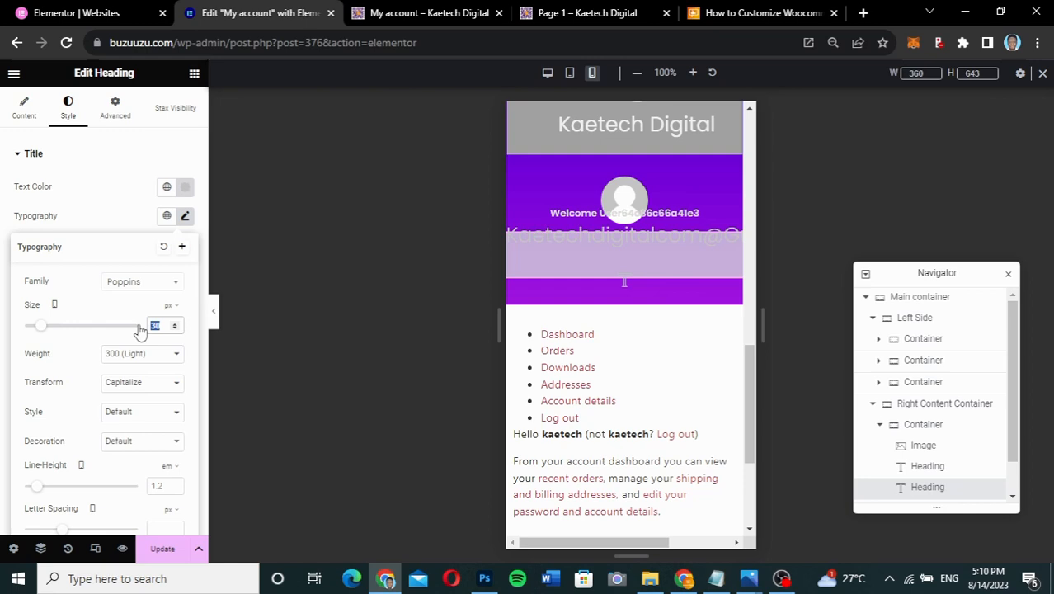
type("12")
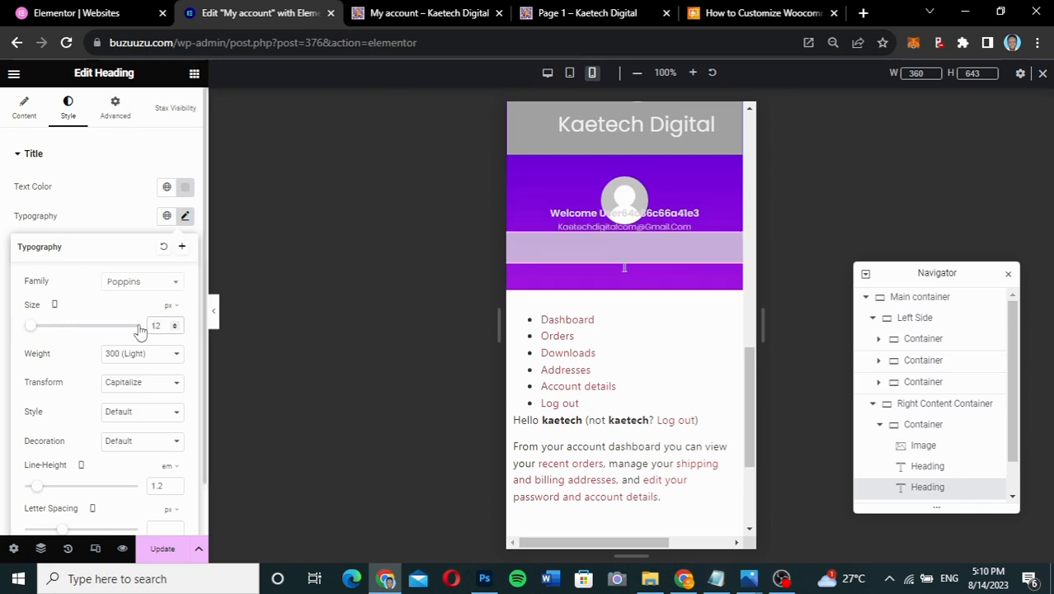
left_click(215, 320)
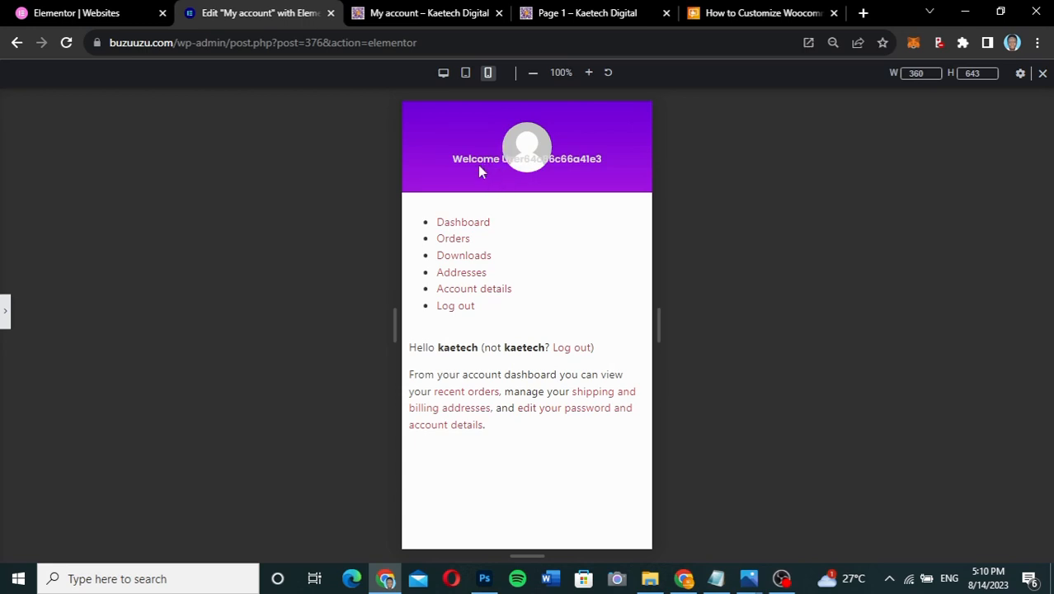
left_click(6, 313)
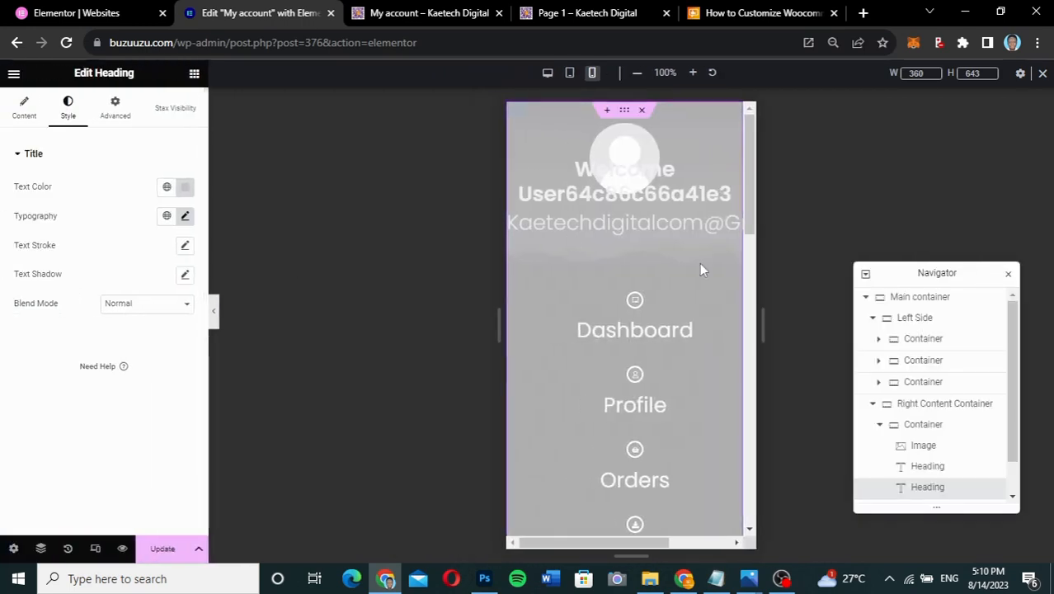
scroll(699, 264, "down", 2)
scroll(699, 269, "down", 8)
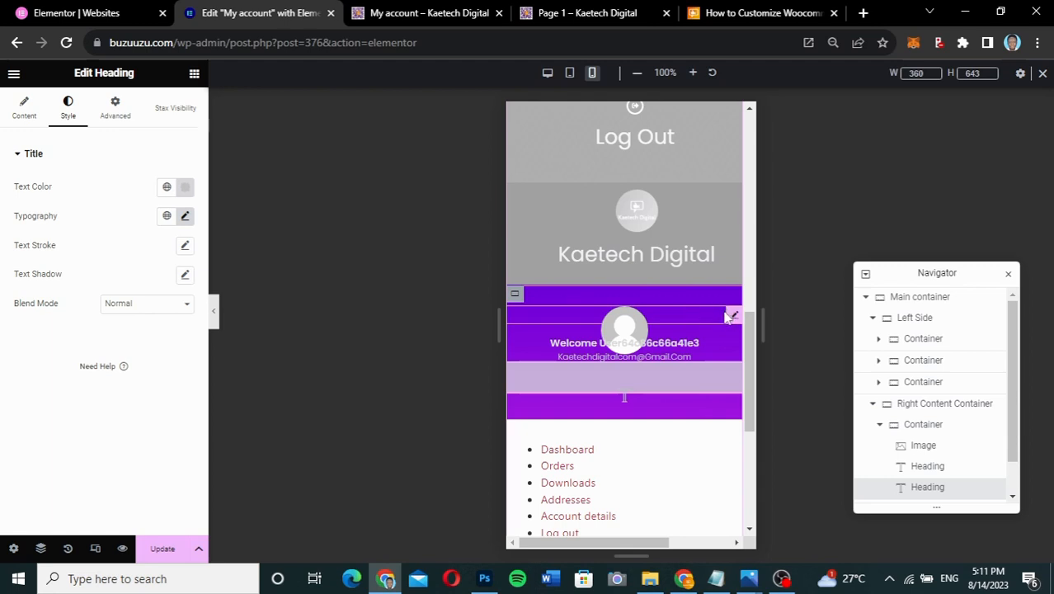
- Unlink the avatar image's margins, set its mobile bottom margin to 40 px, and preview without the editor
left_click(731, 318)
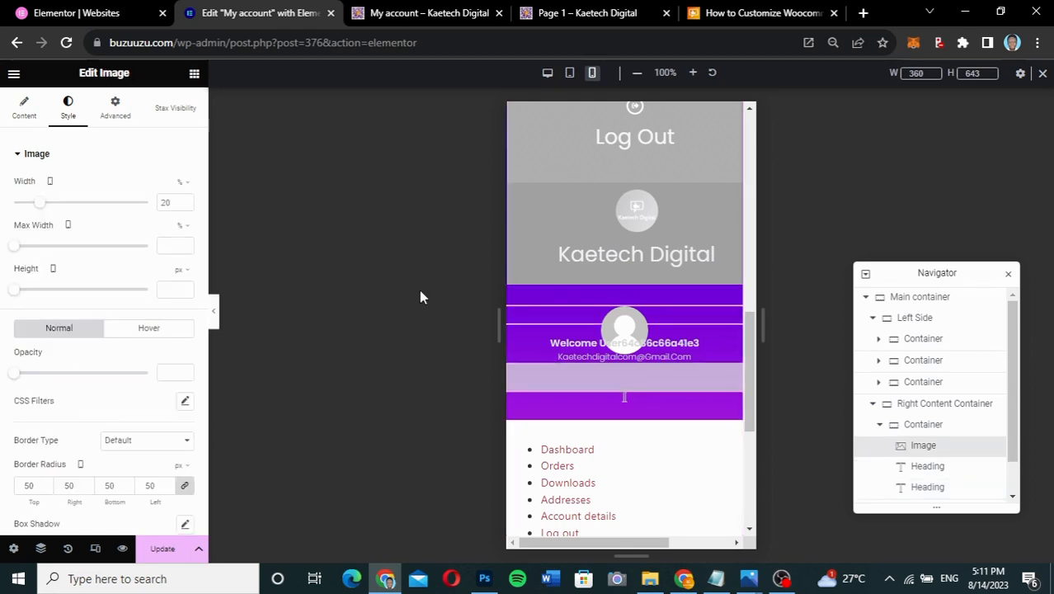
left_click(120, 120)
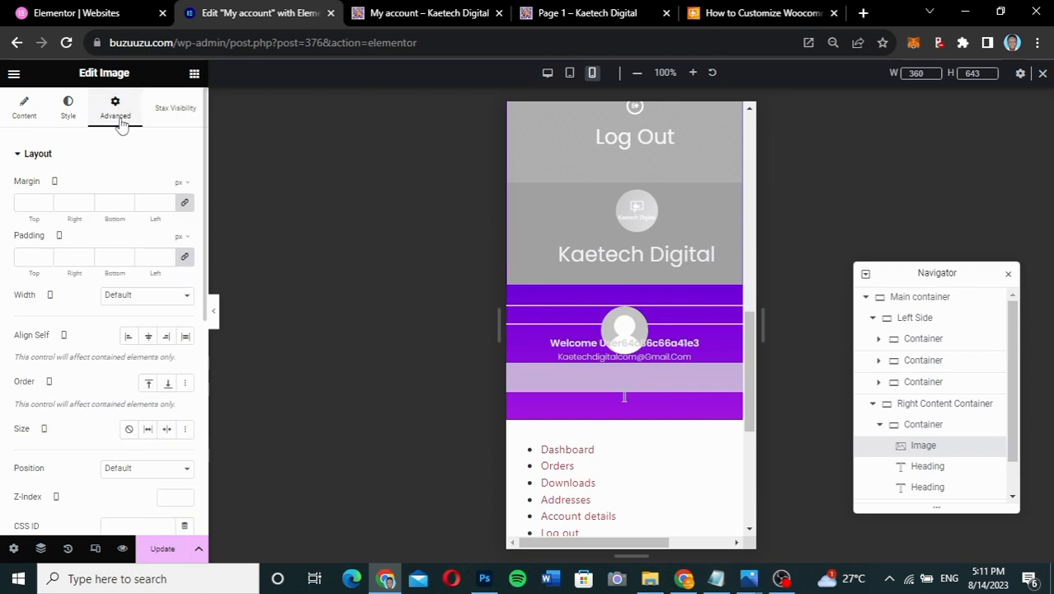
left_click(184, 203)
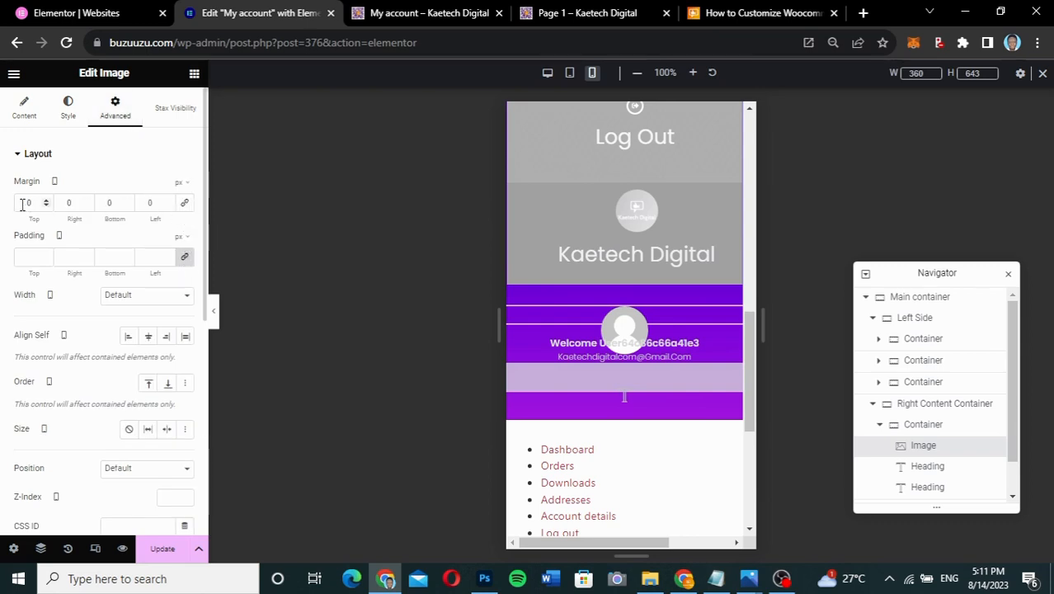
left_click(23, 205)
type("5")
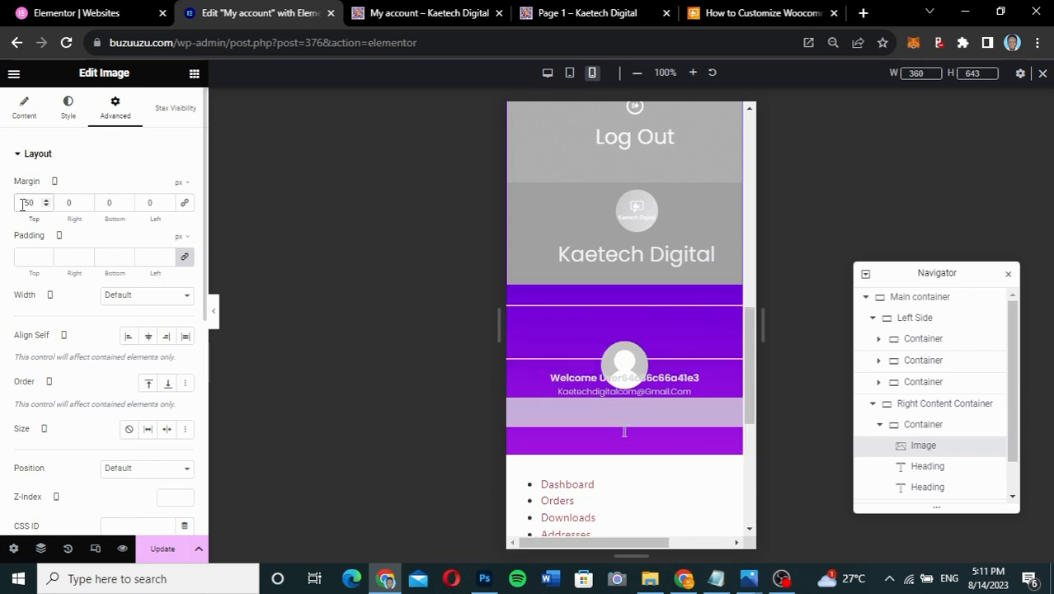
key("BackSpace")
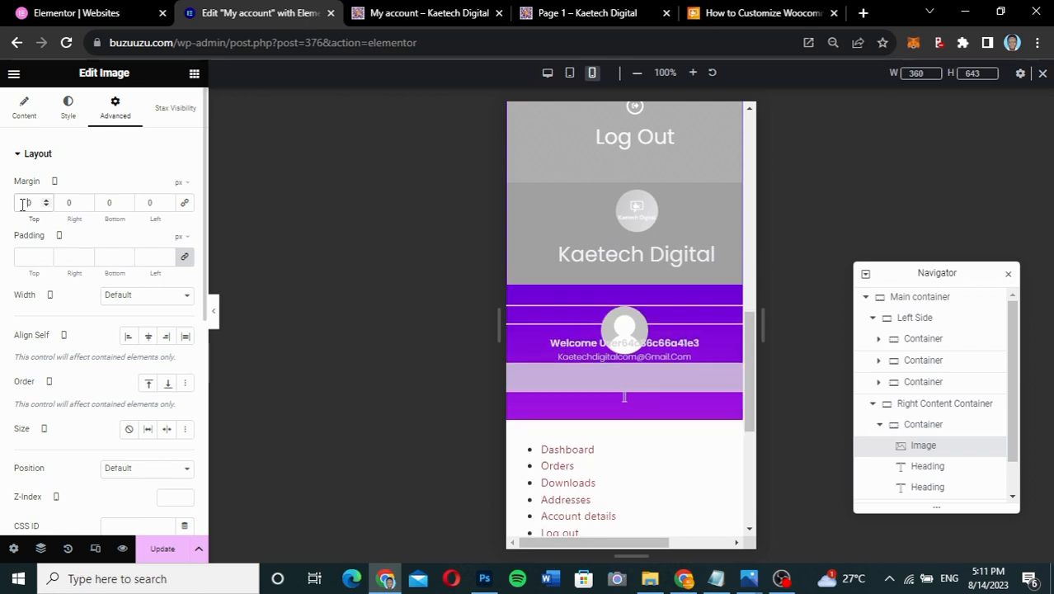
left_click(102, 205)
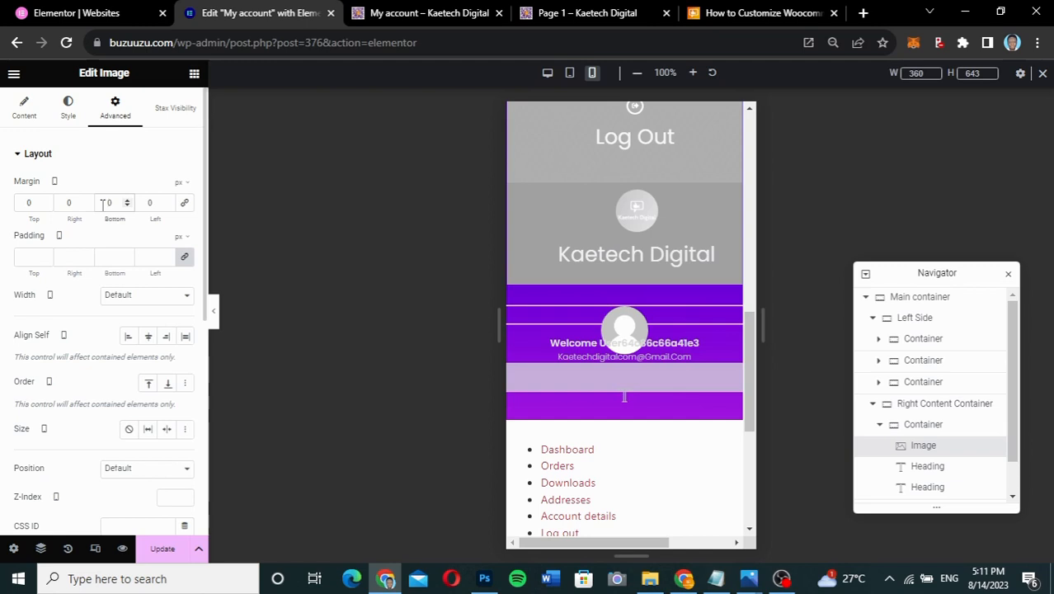
type("5")
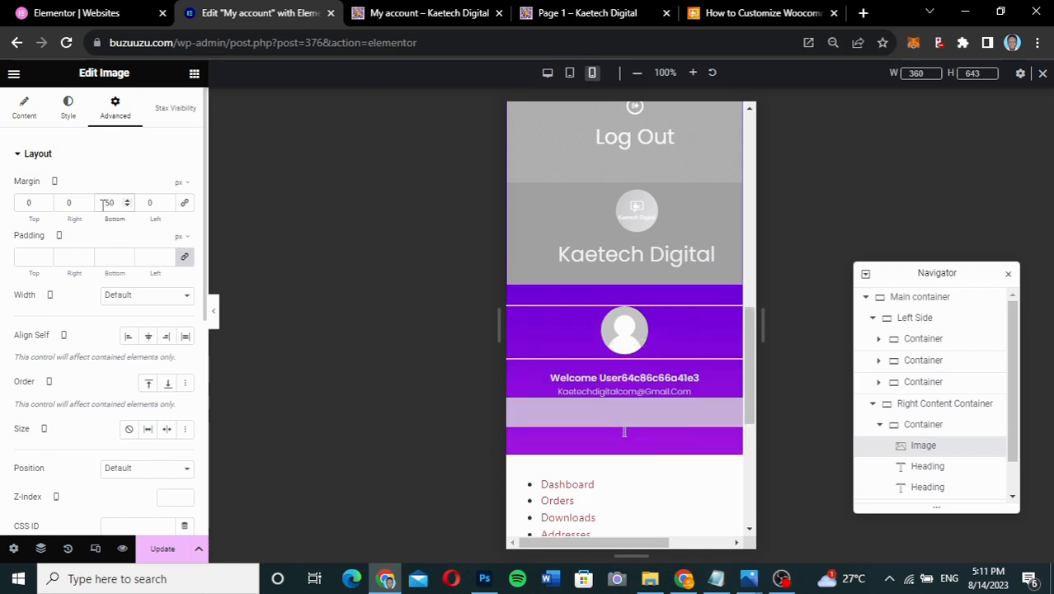
key("BackSpace")
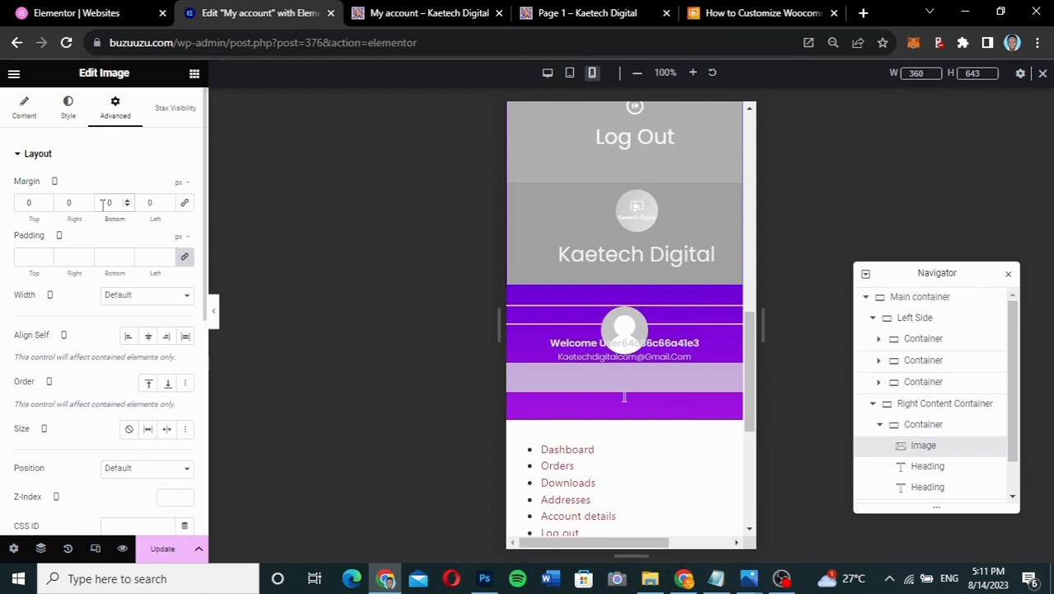
type("3")
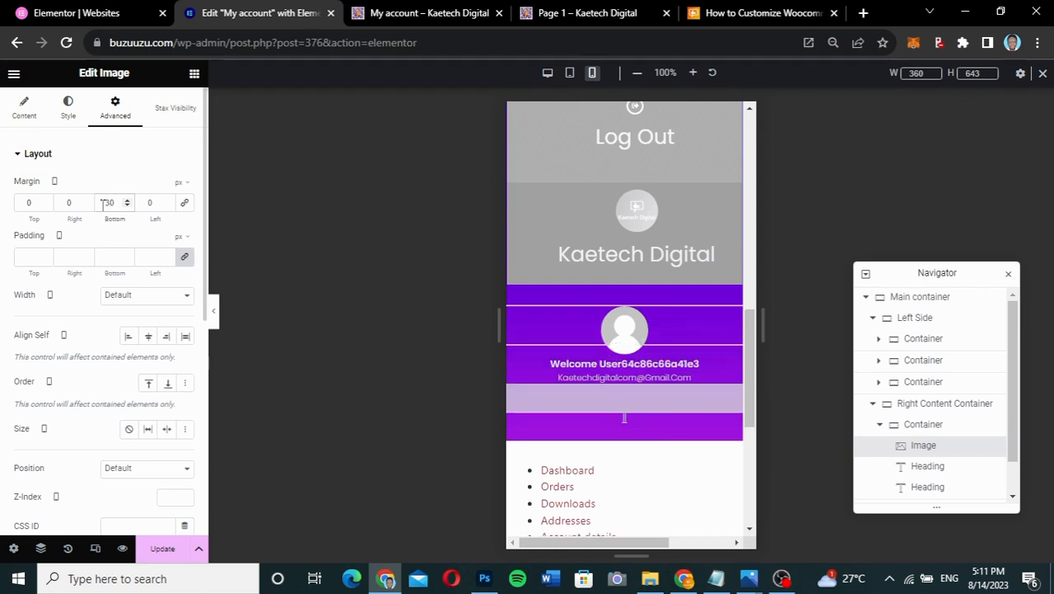
key("BackSpace")
type("4")
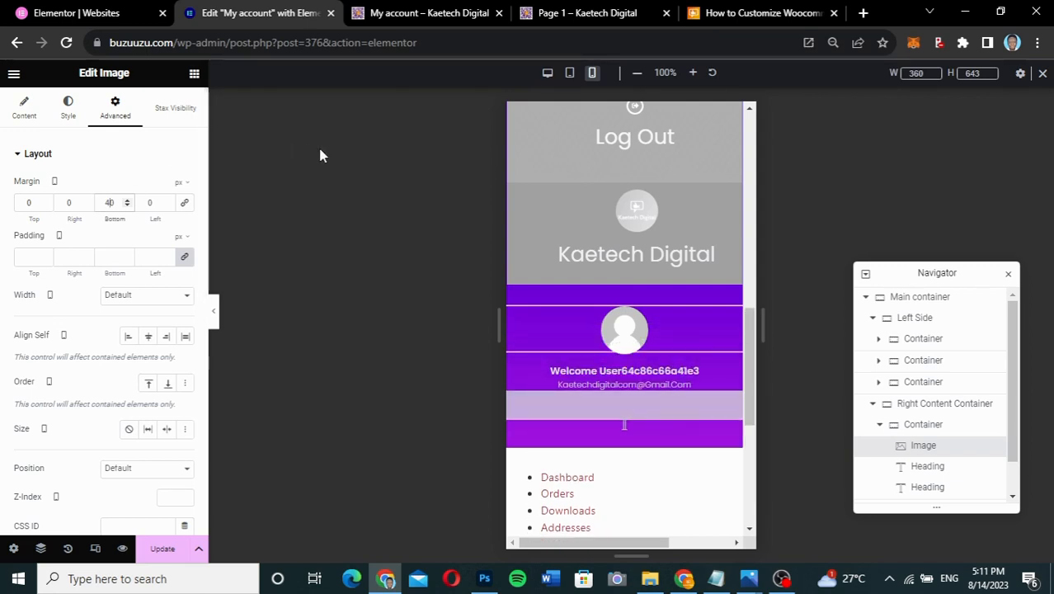
left_click(213, 312)
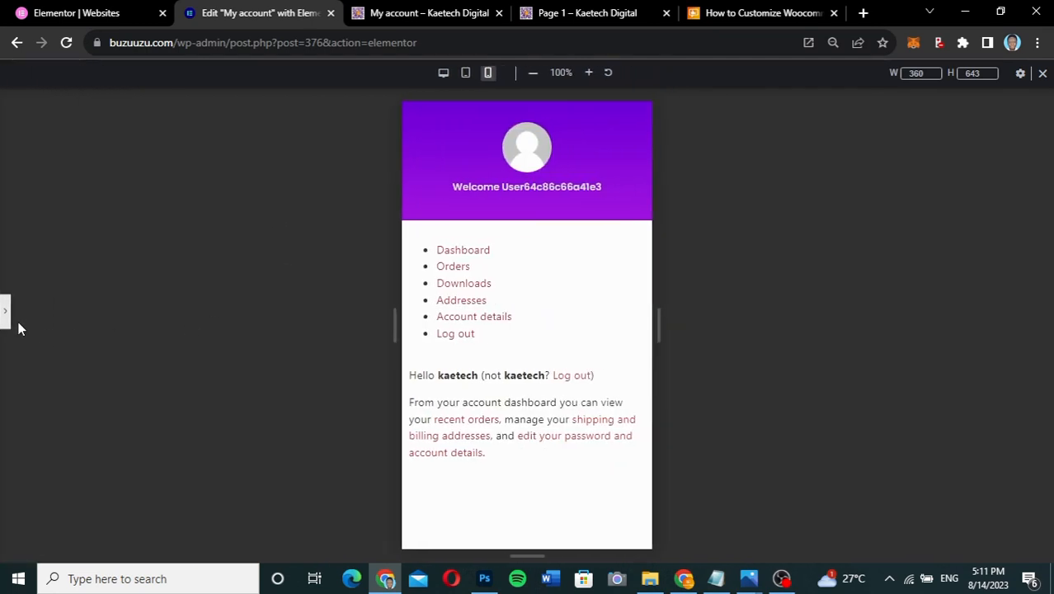
- Scroll through the full 360px mobile account page, preview it without the editor, then restore the panel
left_click(5, 312)
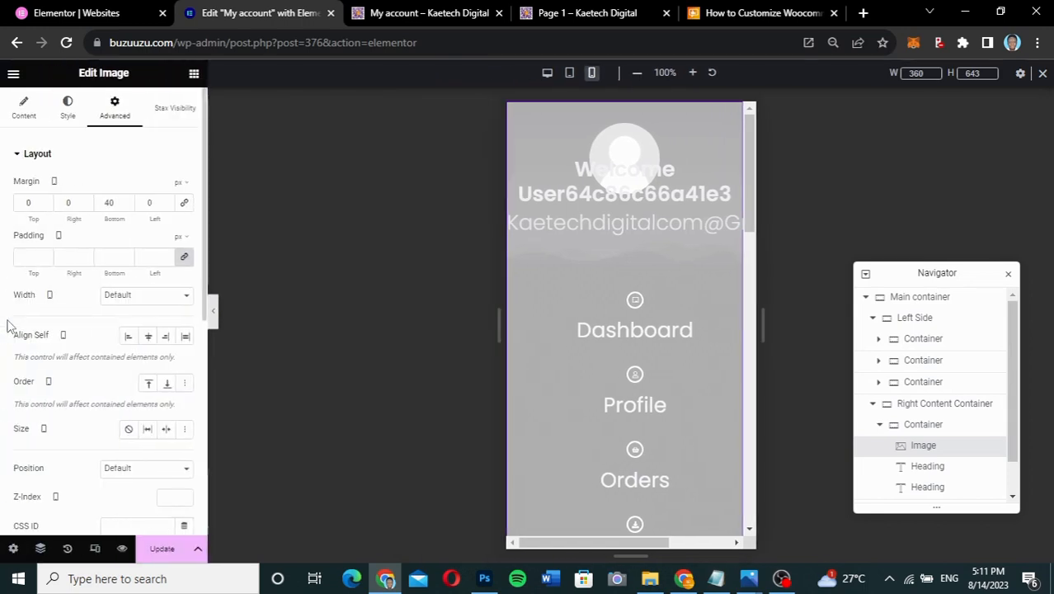
scroll(635, 351, "down", 3)
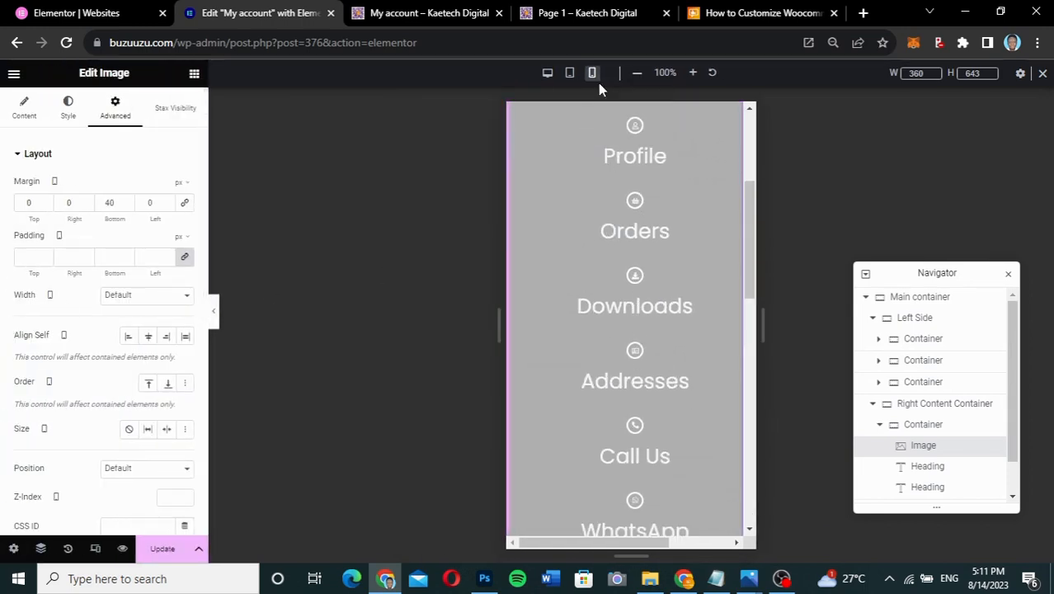
scroll(618, 226, "down", 4)
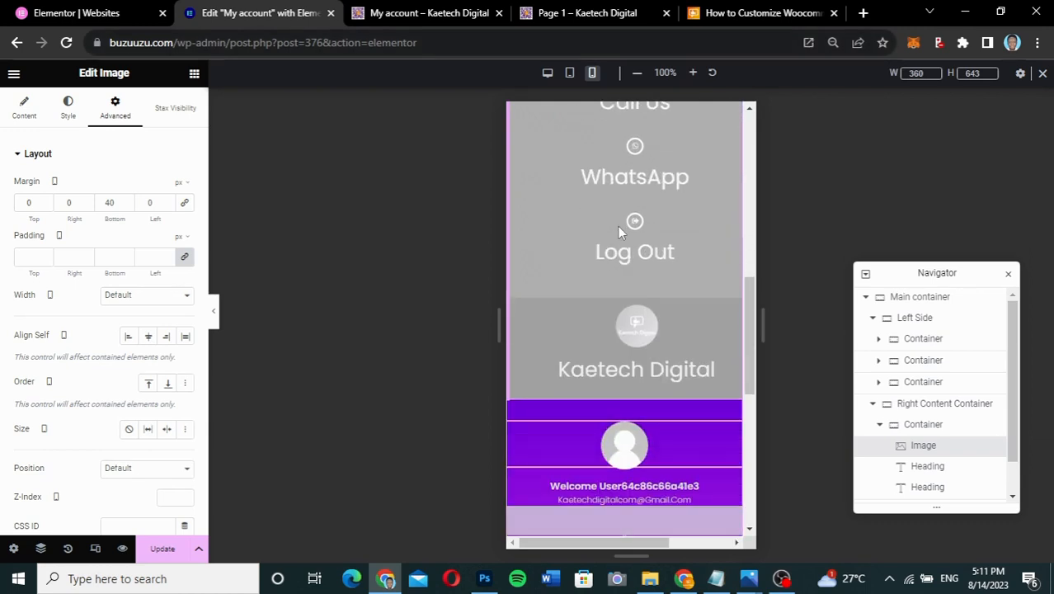
scroll(617, 226, "down", 3)
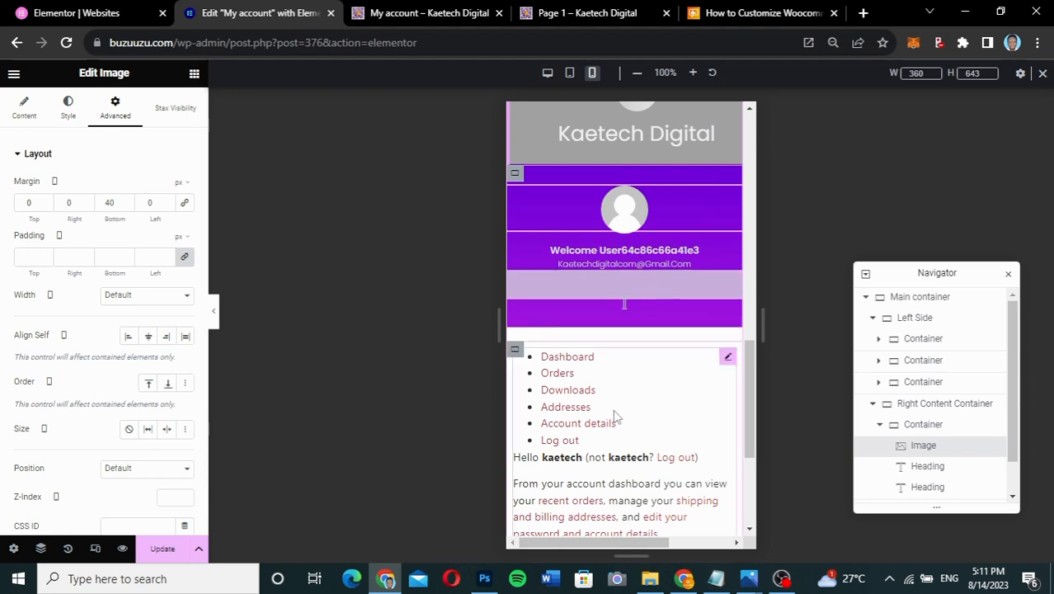
scroll(618, 416, "down", 2)
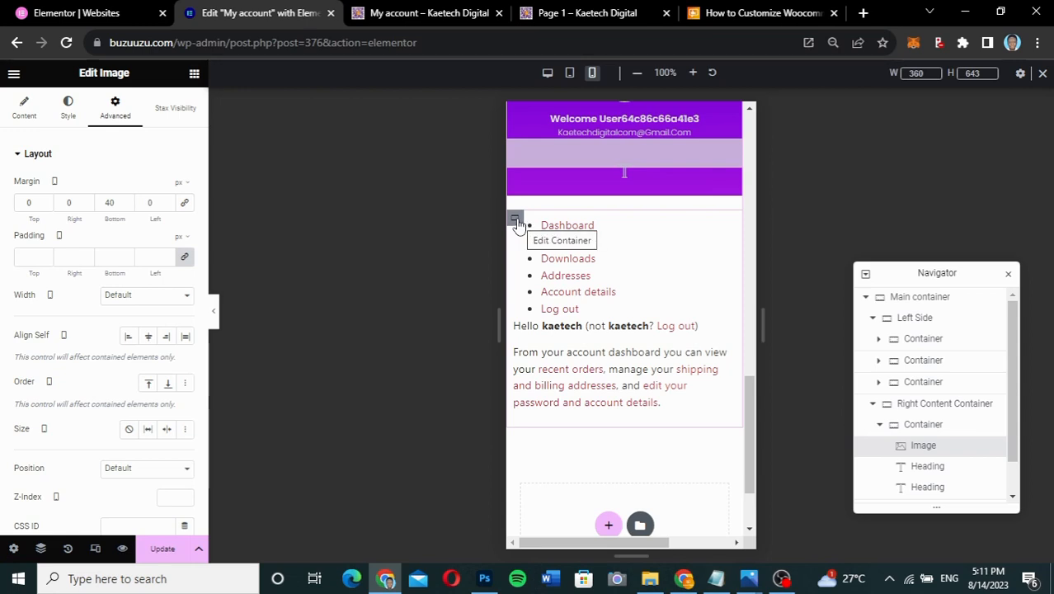
scroll(606, 412, "down", 1)
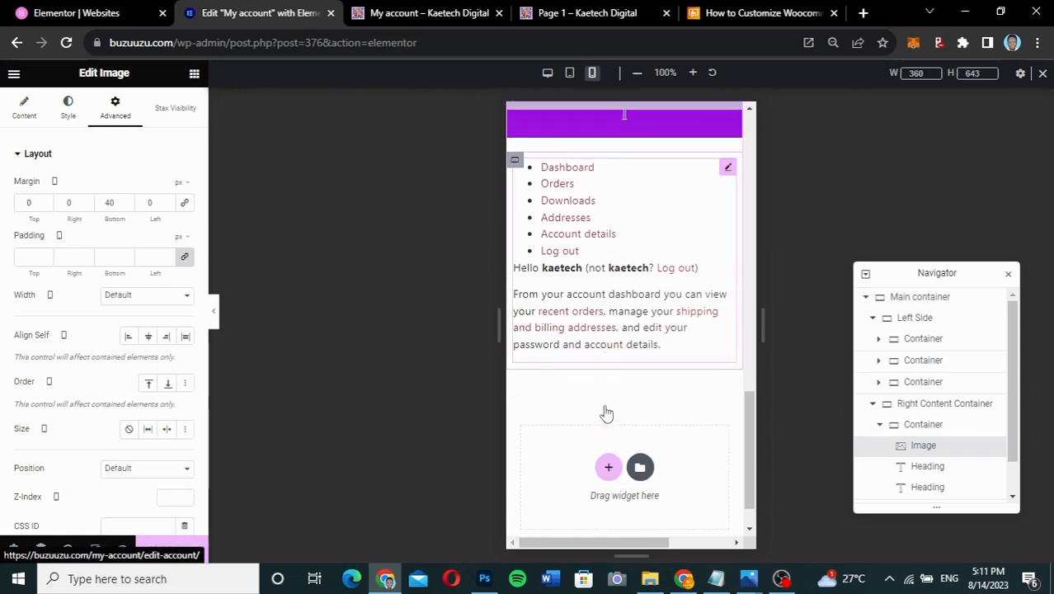
scroll(606, 412, "up", 1)
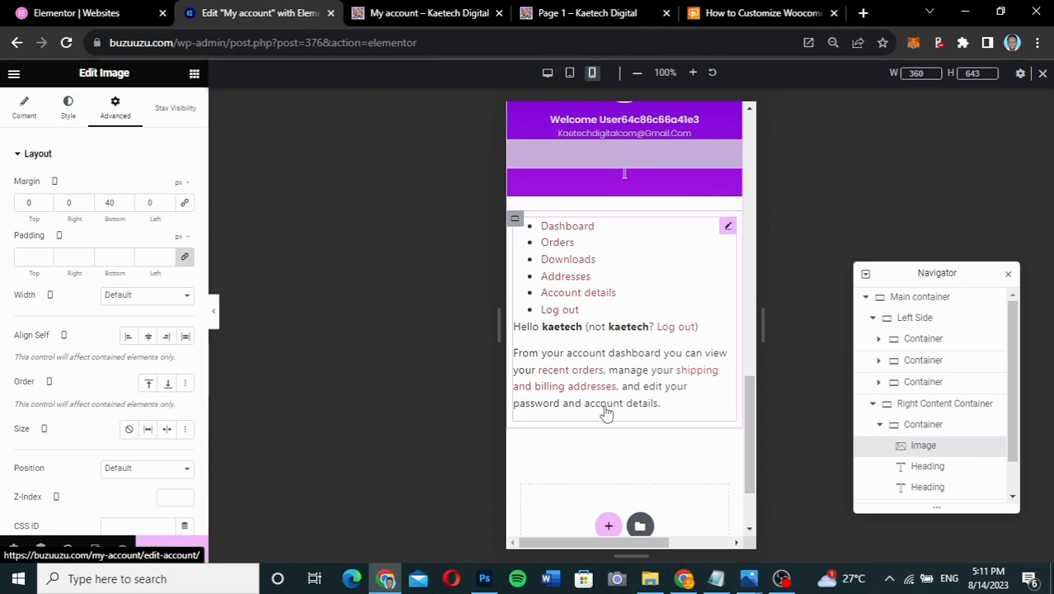
scroll(606, 413, "down", 2)
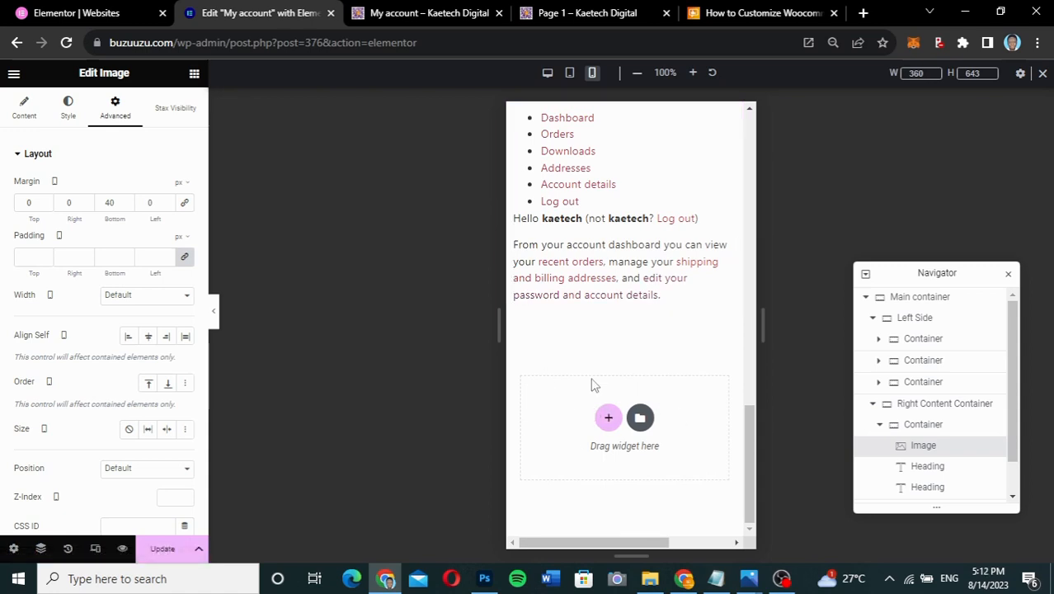
scroll(621, 383, "up", 8)
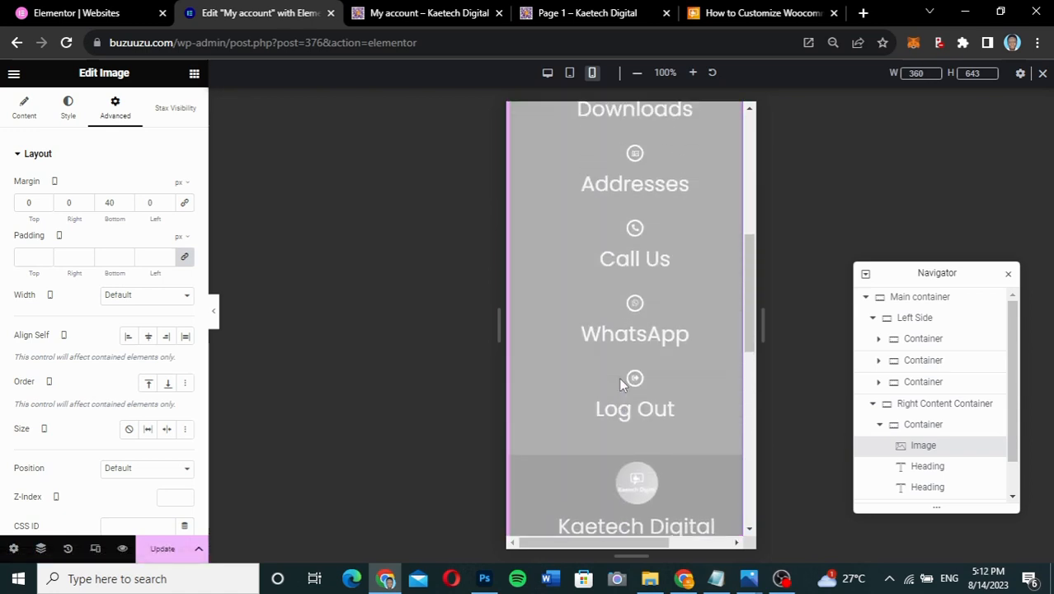
scroll(621, 383, "up", 3)
scroll(621, 383, "down", 10)
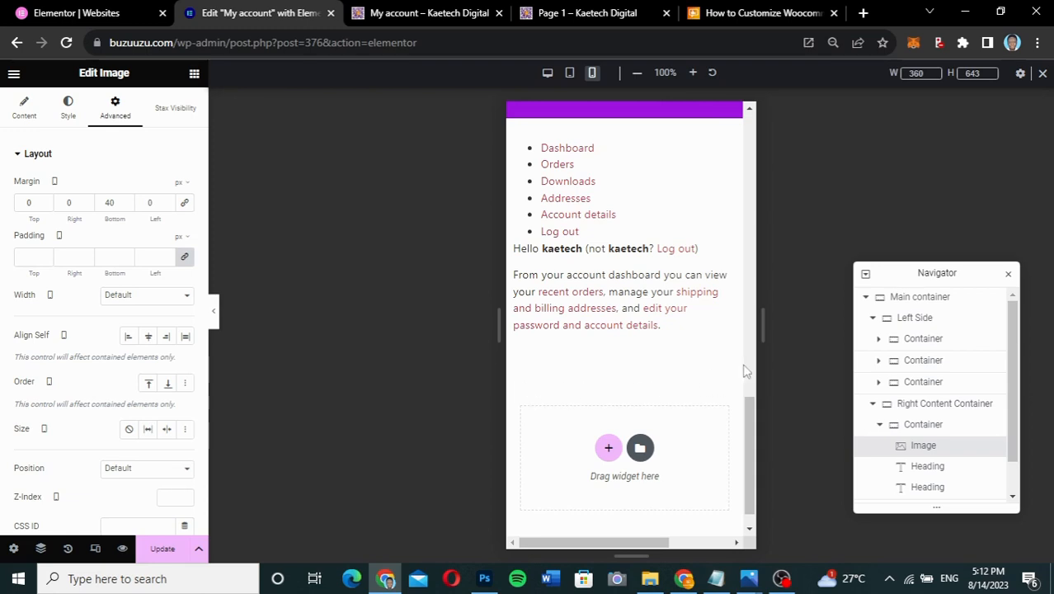
scroll(687, 358, "up", 4)
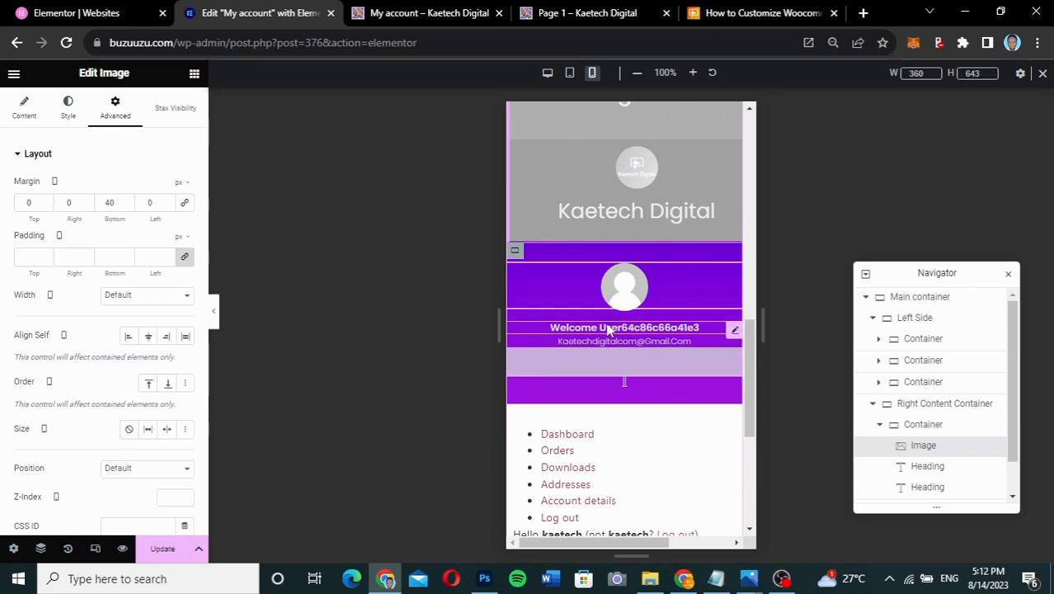
left_click(212, 313)
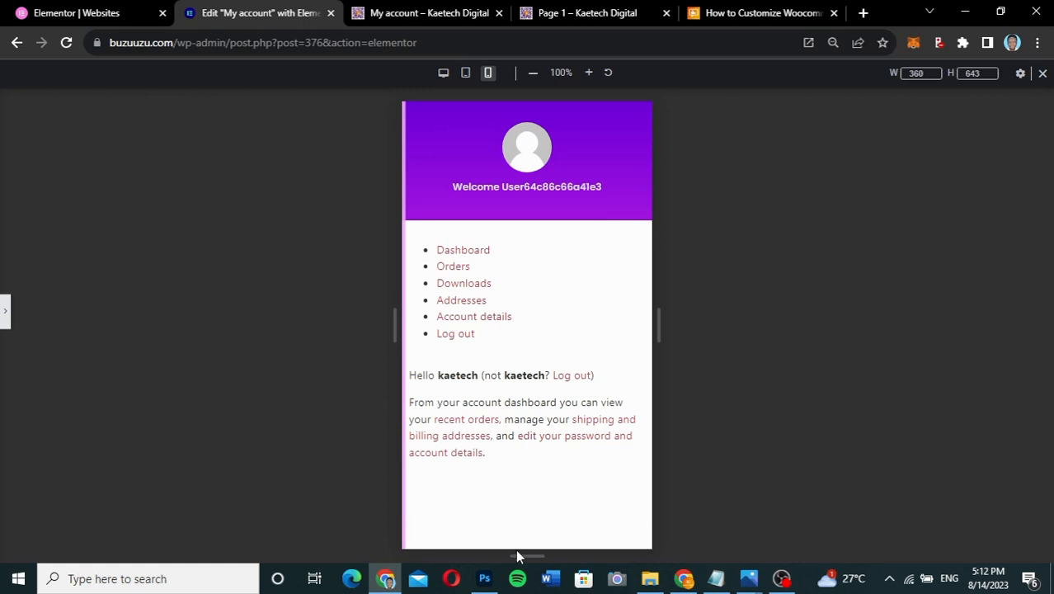
left_click(4, 313)
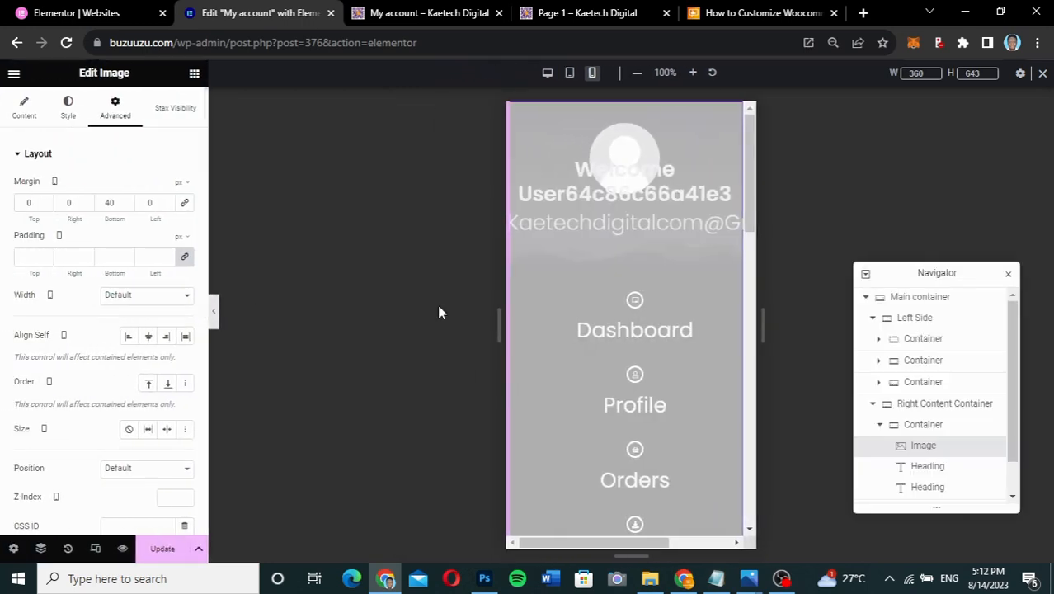
- Back at Desktop width, copy the Left Side container and paste it into the empty bottom section
left_click(548, 74)
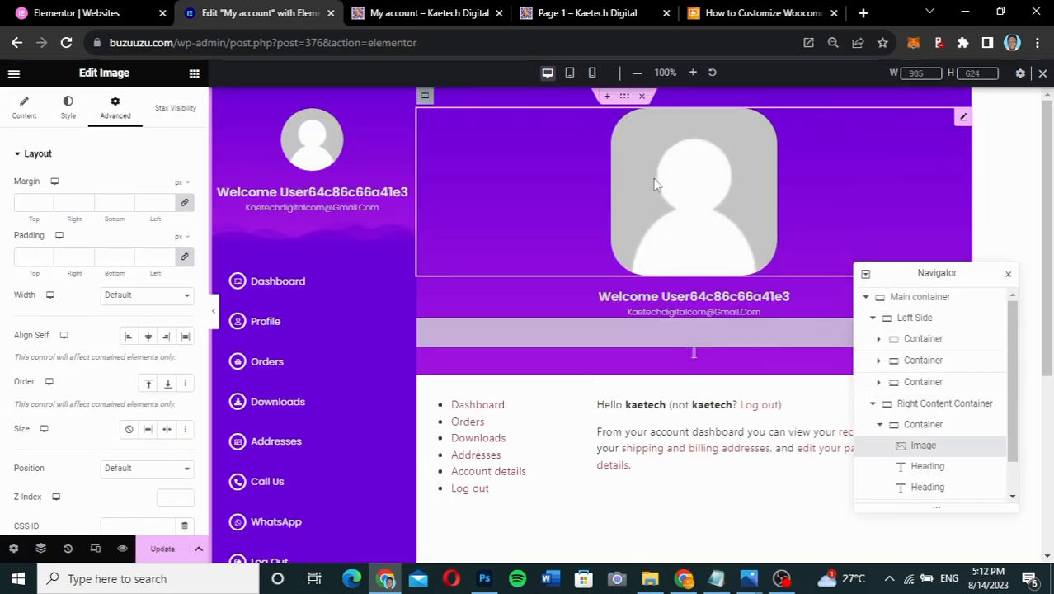
scroll(419, 191, "down", 3)
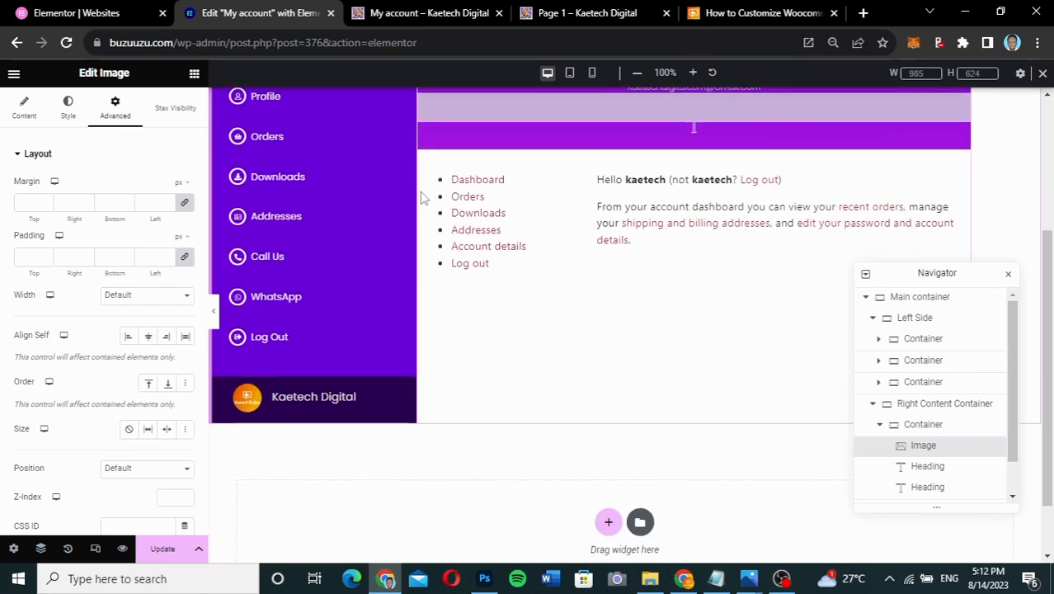
scroll(419, 191, "up", 3)
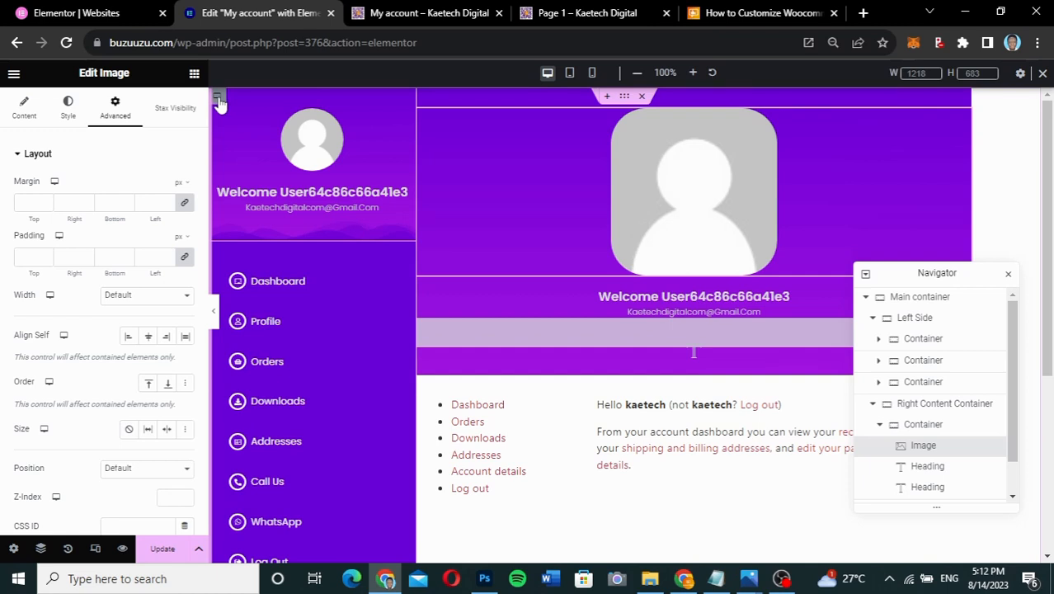
left_click(917, 319)
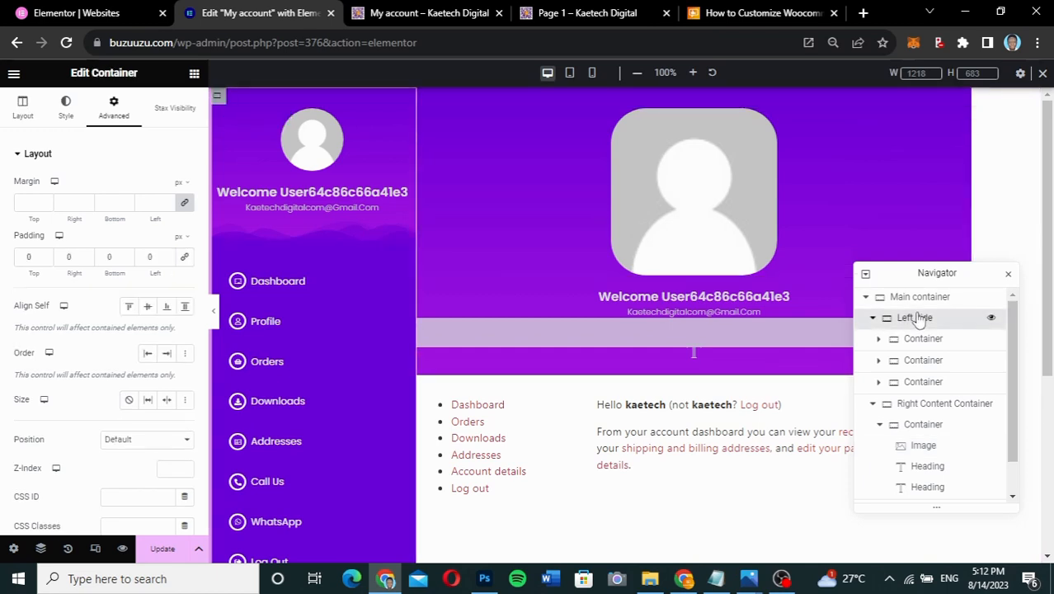
right_click(917, 319)
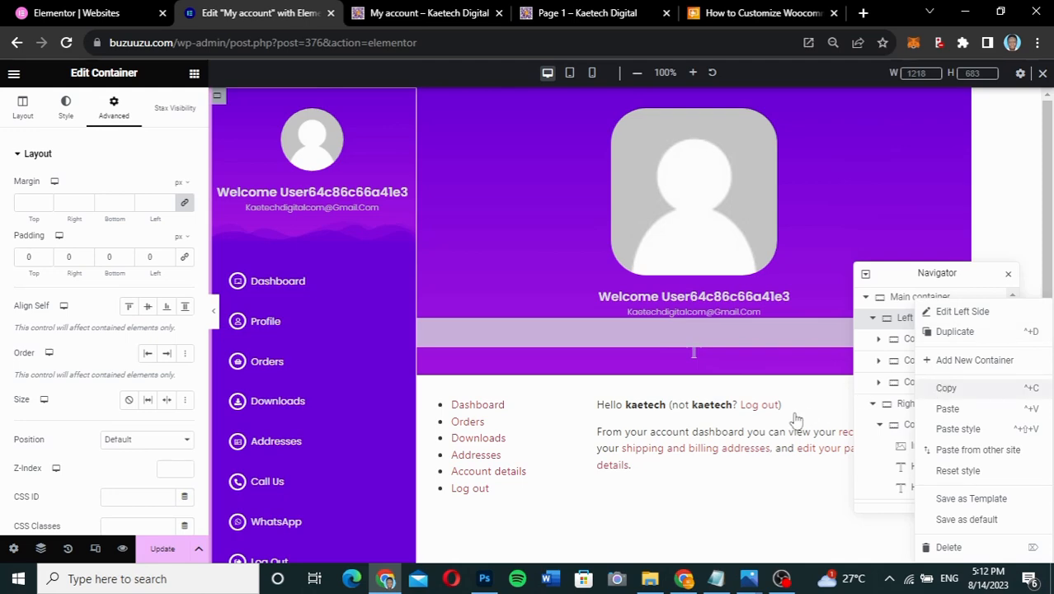
key("Escape")
scroll(796, 420, "down", 4)
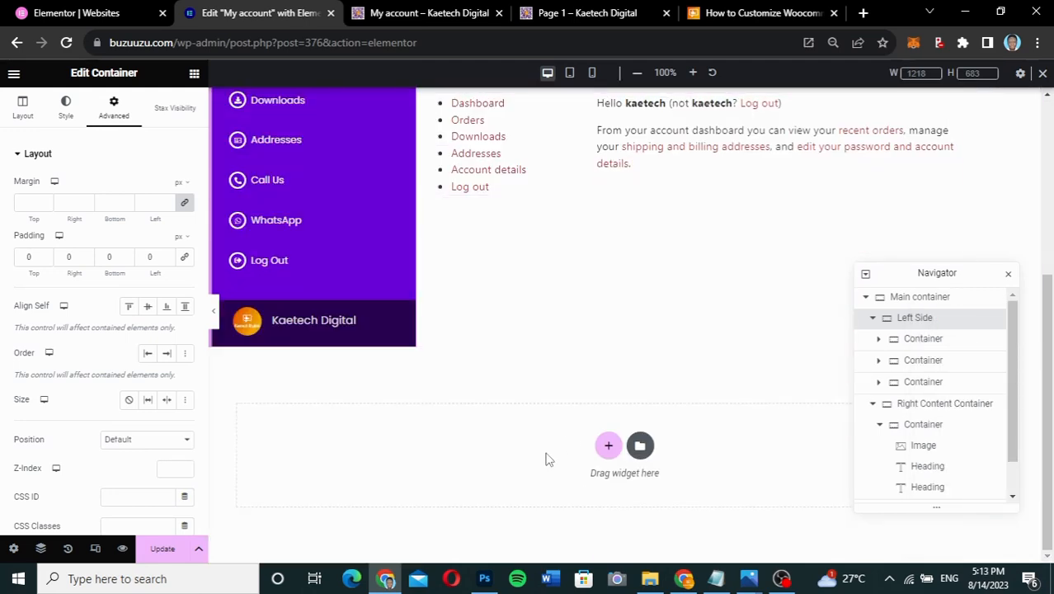
right_click(536, 459)
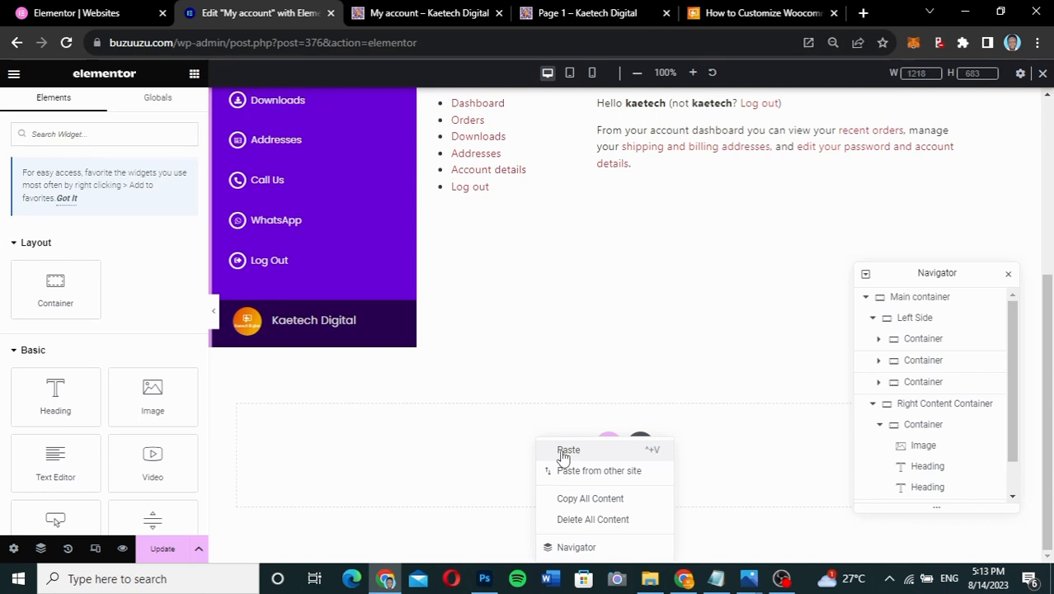
left_click(564, 450)
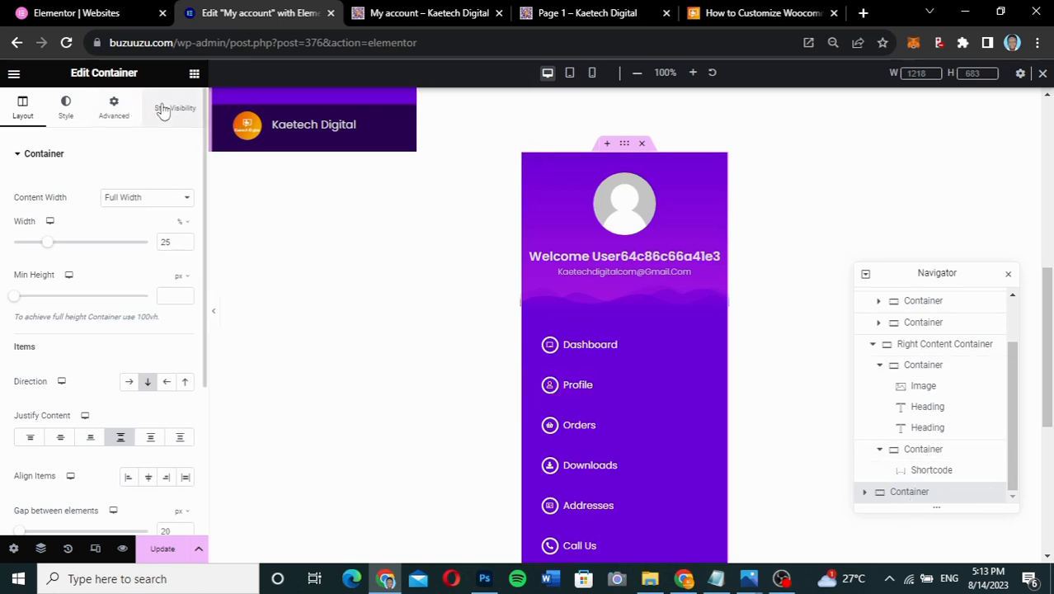
- Make the pasted container sticky to the bottom on Mobile Portrait and Tablet Portrait only
left_click(120, 111)
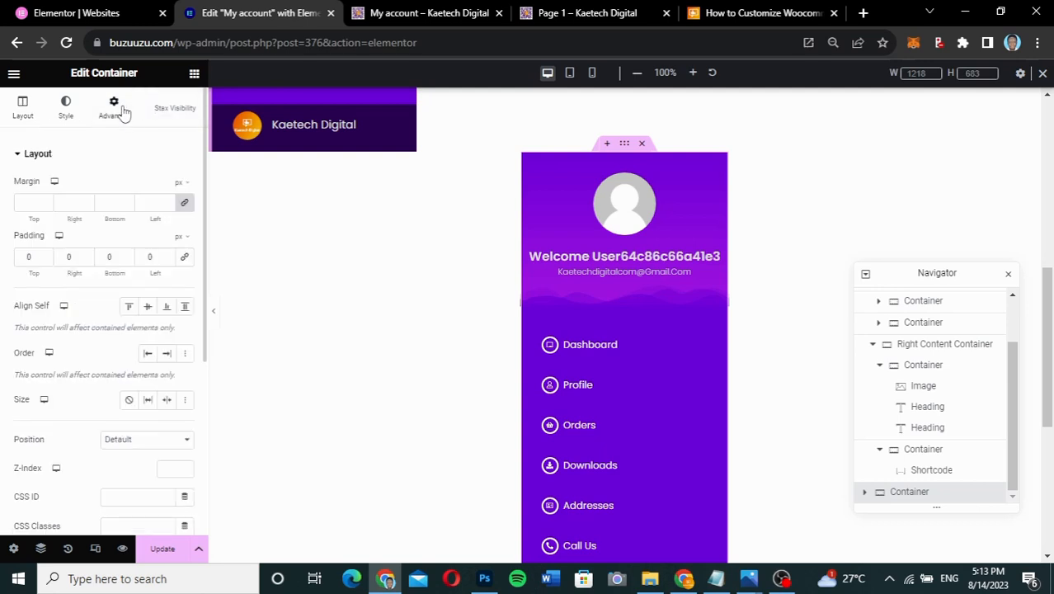
scroll(98, 311, "down", 1)
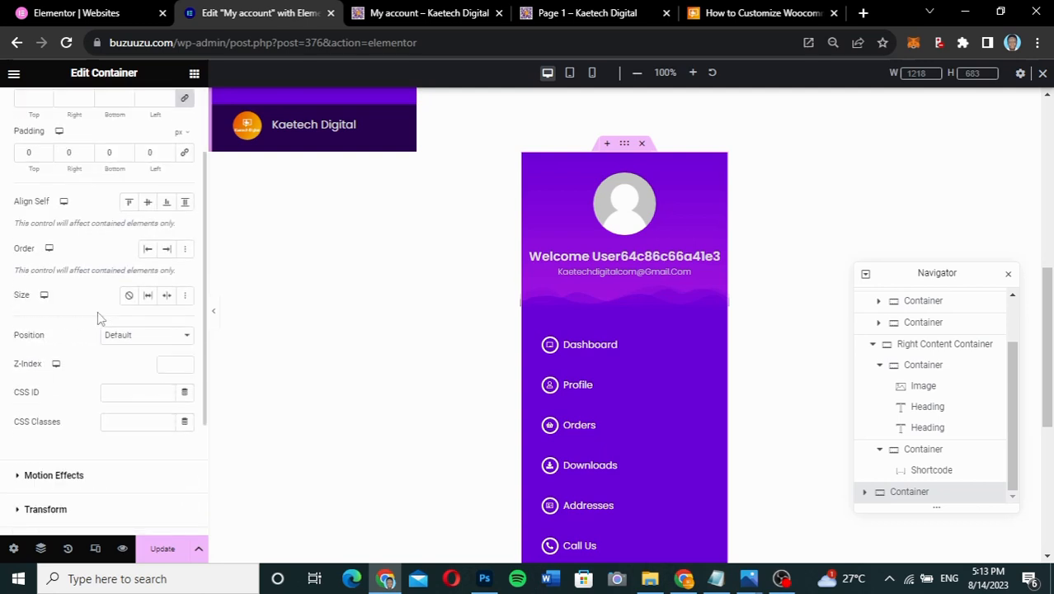
left_click(51, 476)
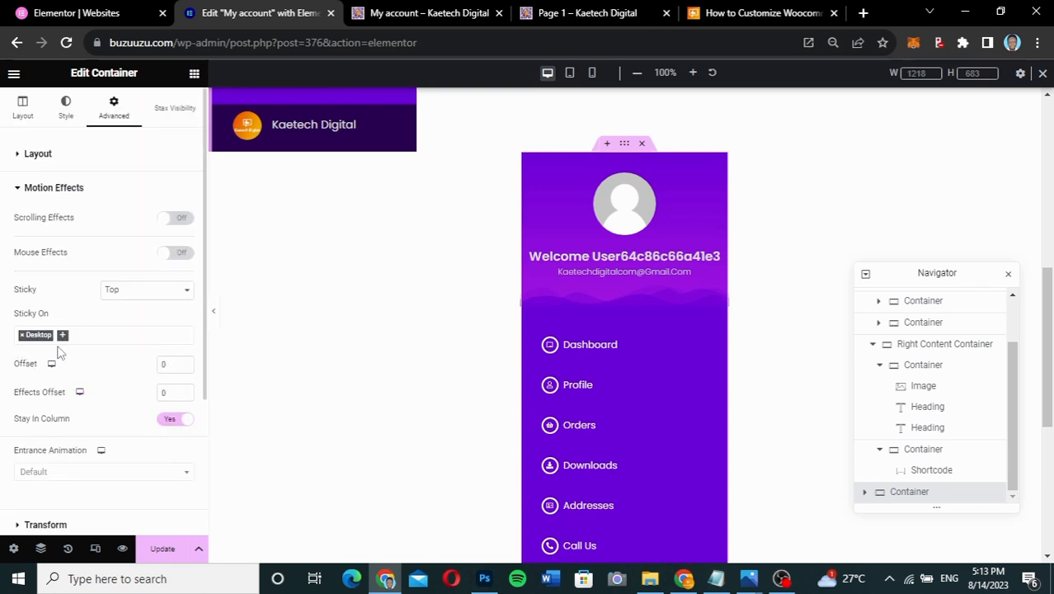
left_click(135, 291)
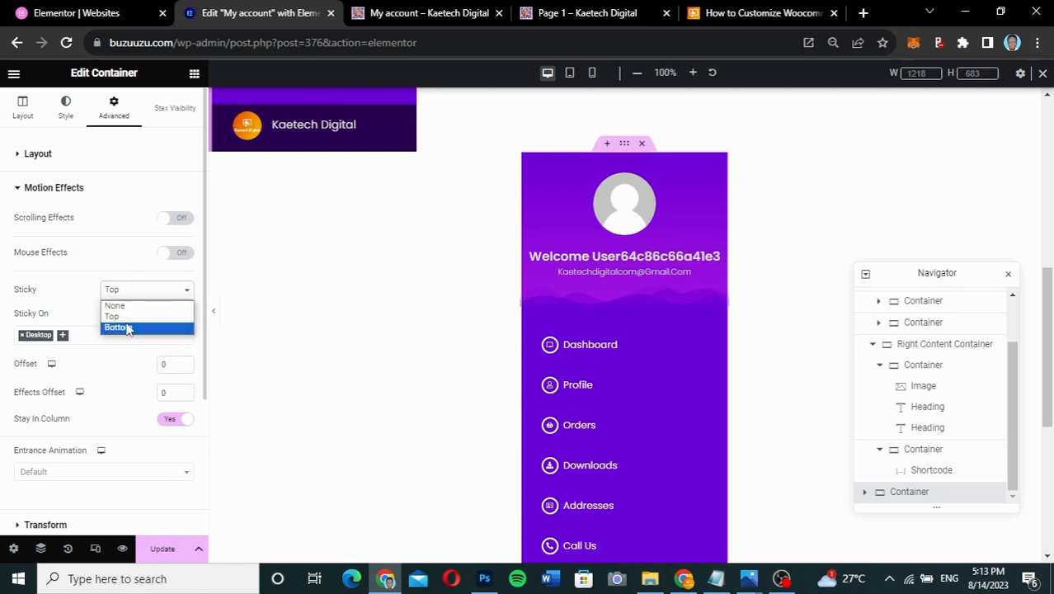
left_click(126, 326)
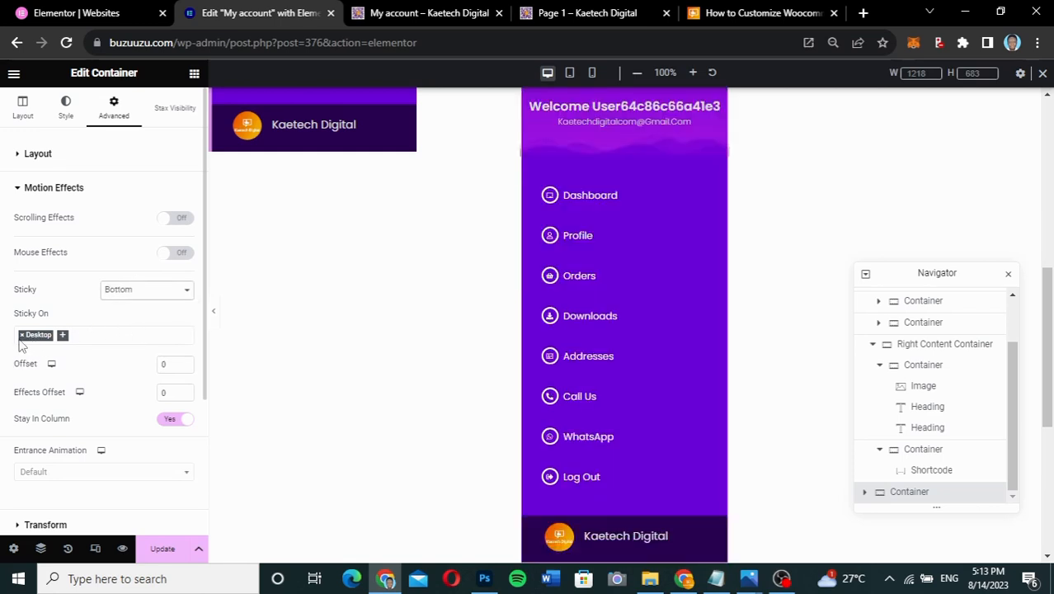
left_click(21, 336)
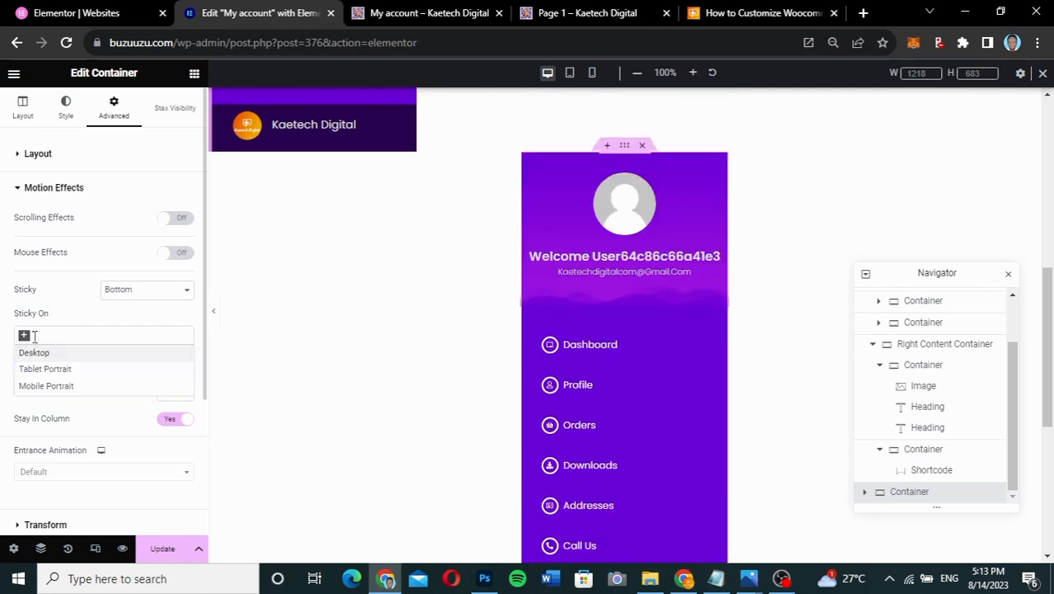
left_click(41, 392)
left_click(83, 334)
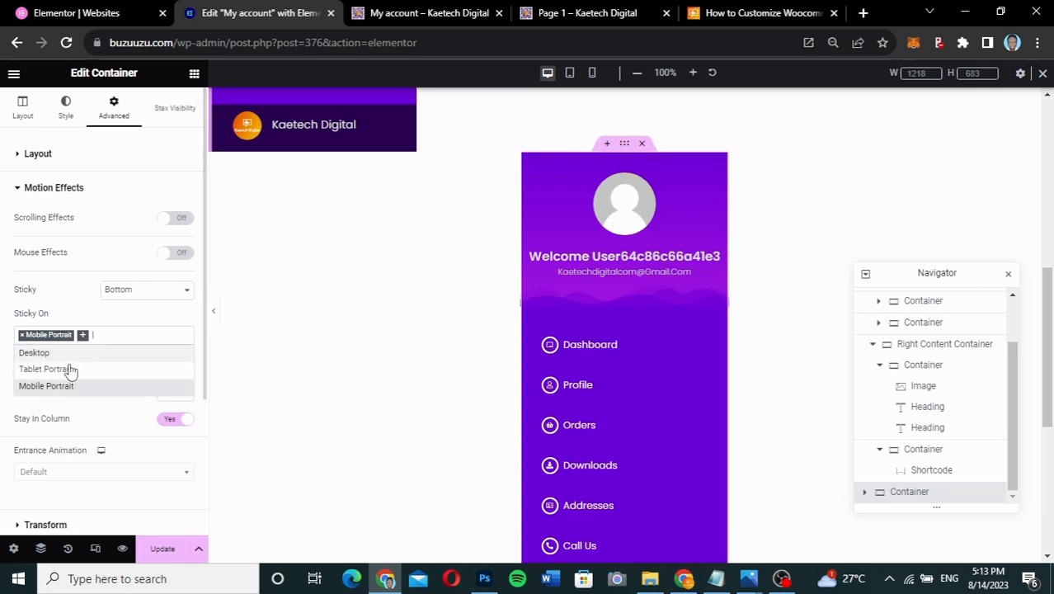
left_click(71, 370)
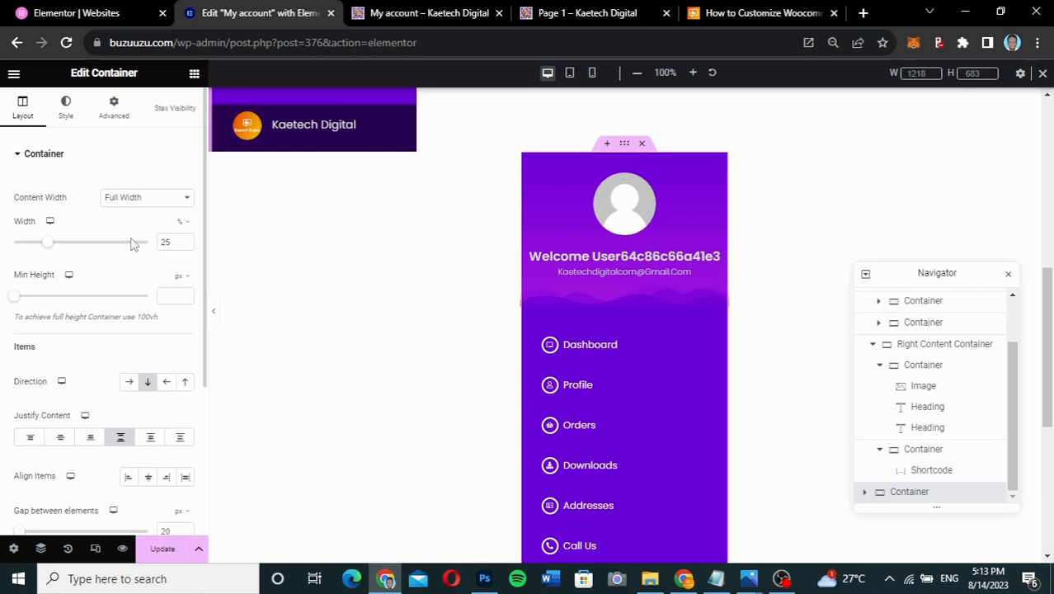
- Set the pasted container to show on desktop, tablet and mobile, with 100% width
left_click(121, 121)
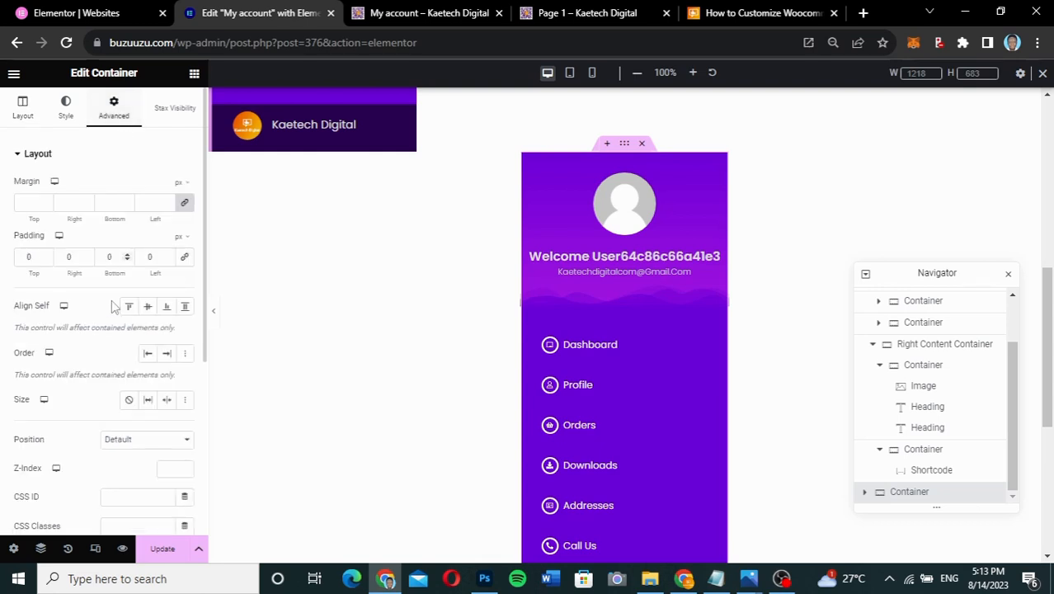
scroll(115, 307, "down", 3)
left_click(75, 430)
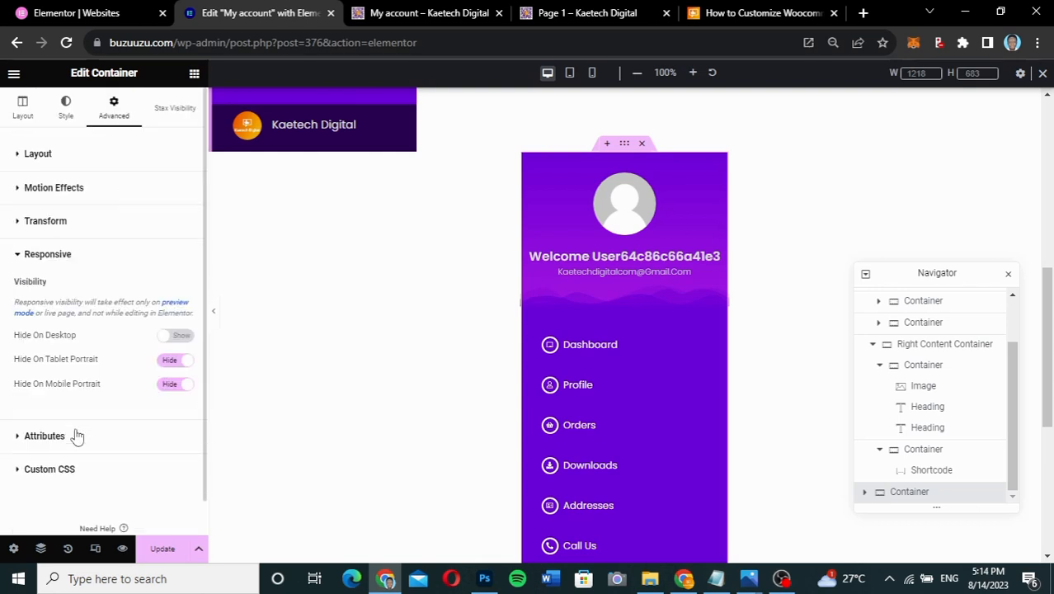
left_click(173, 363)
left_click(170, 384)
left_click(180, 337)
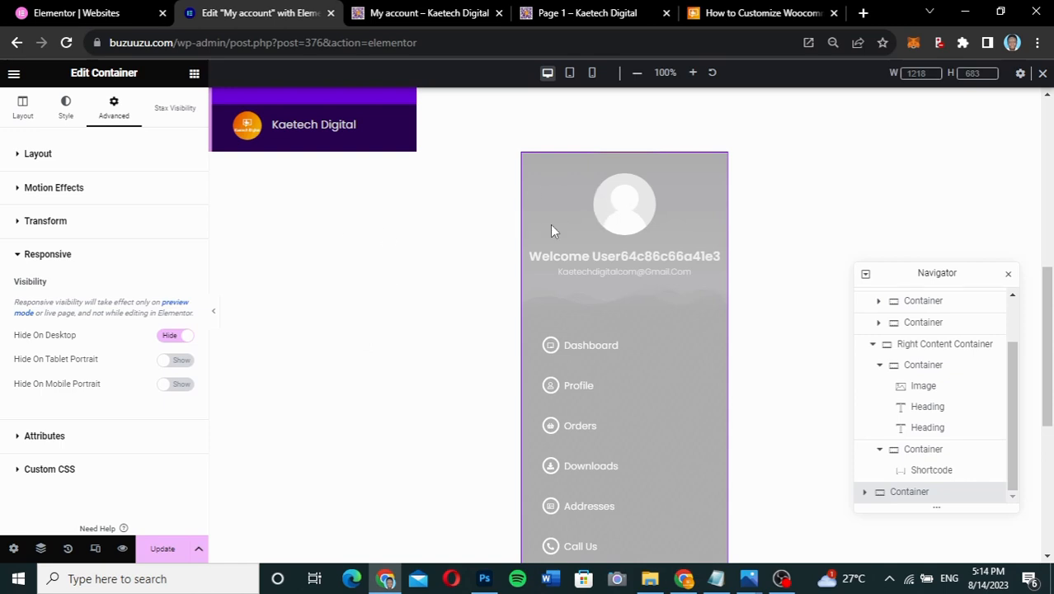
left_click(169, 337)
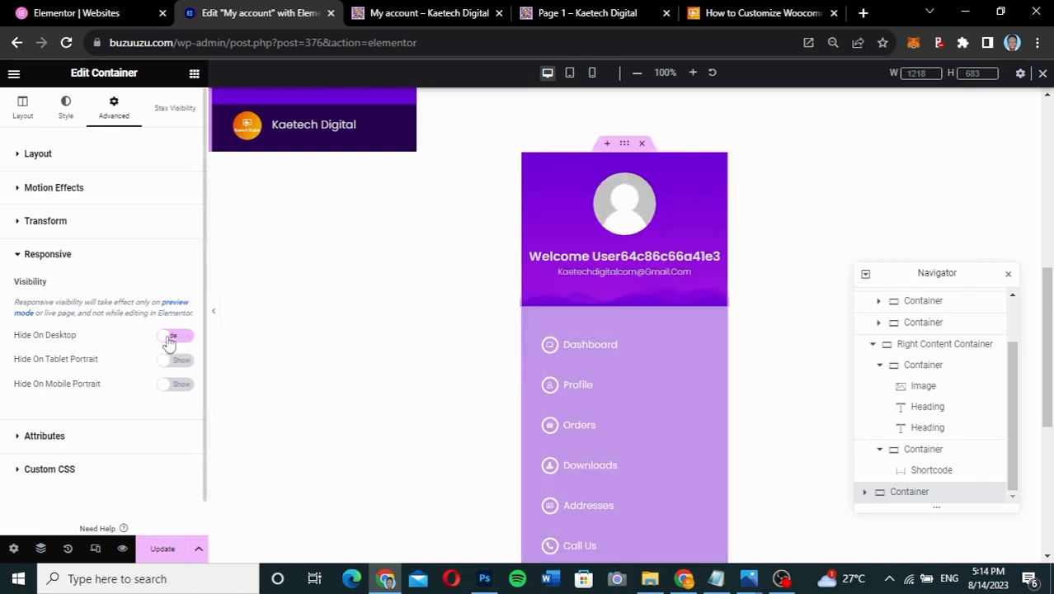
left_click(23, 107)
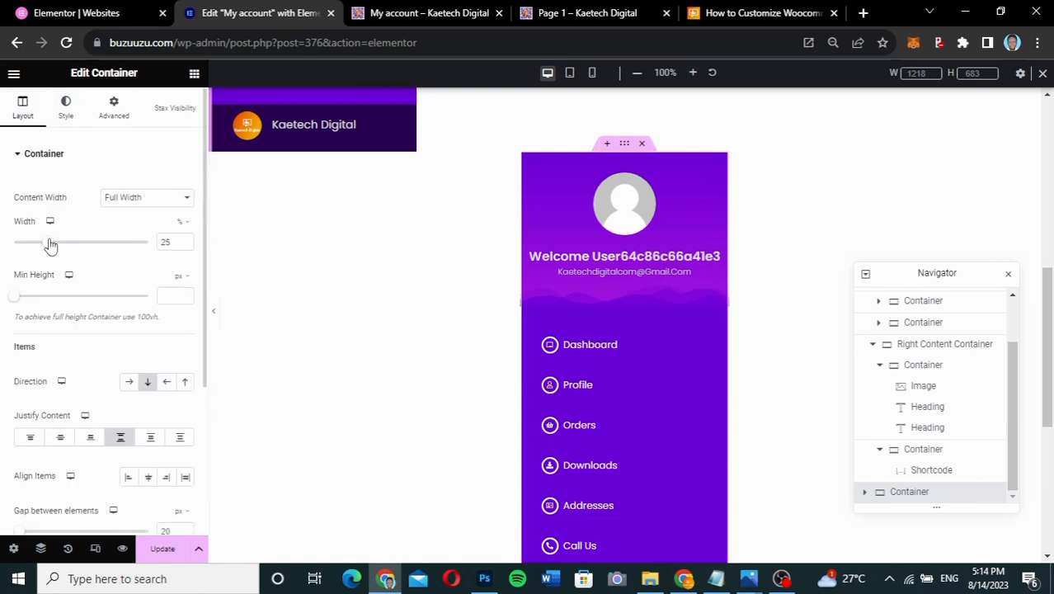
left_click_drag(49, 246, 165, 239)
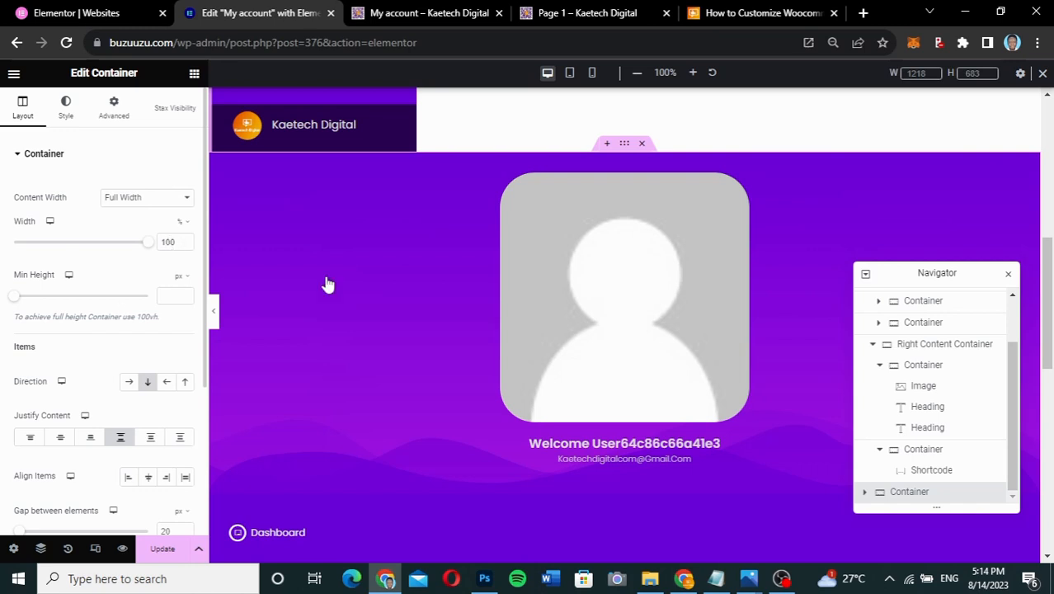
- Delete the profile-and-welcome Container from the pasted copy, leaving the menu links container selected
right_click(1029, 180)
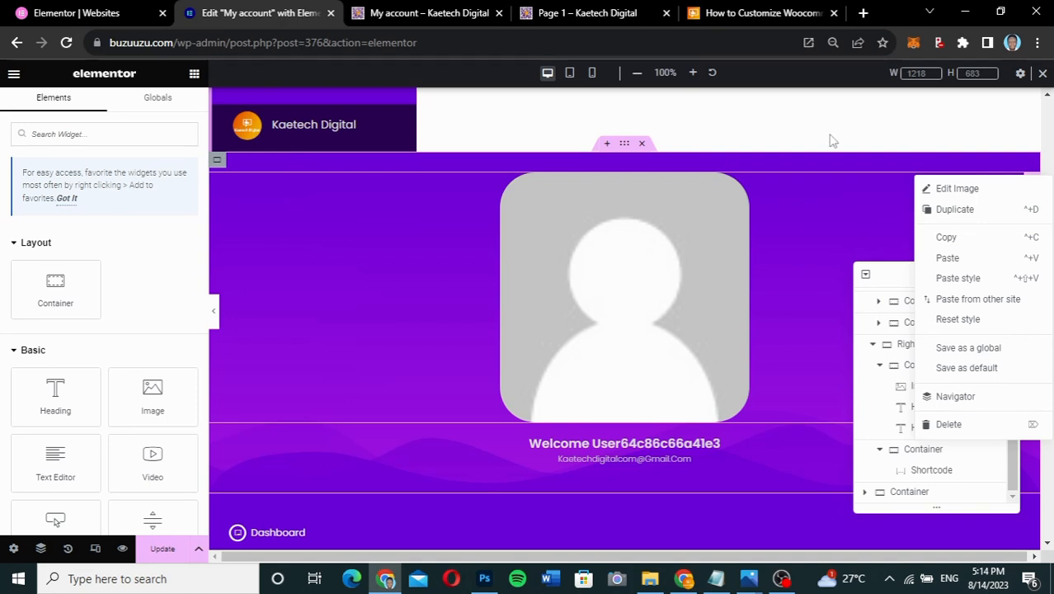
key("Escape")
scroll(915, 346, "down", 5)
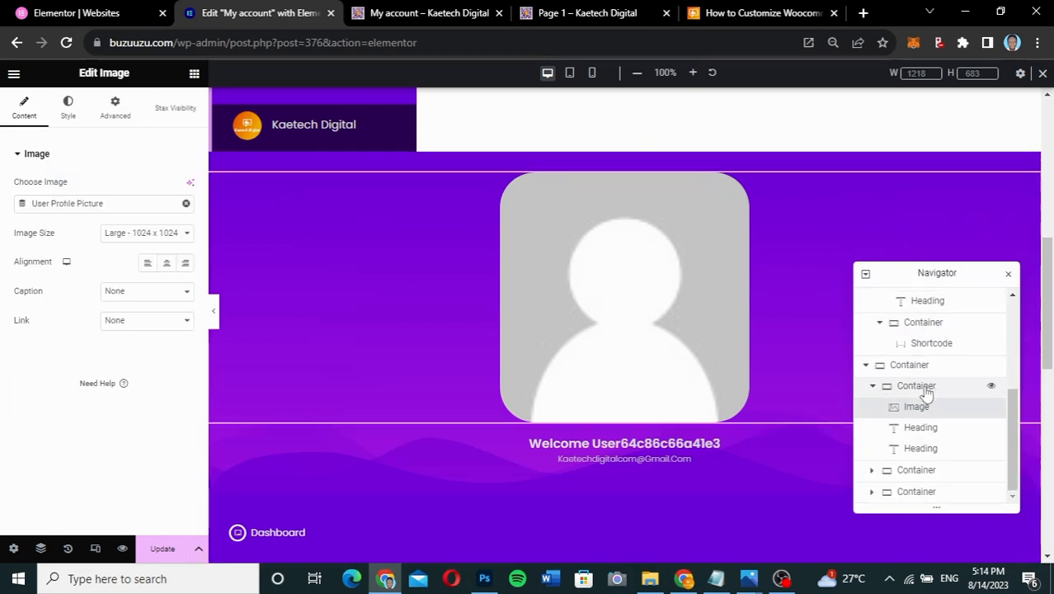
left_click(872, 386)
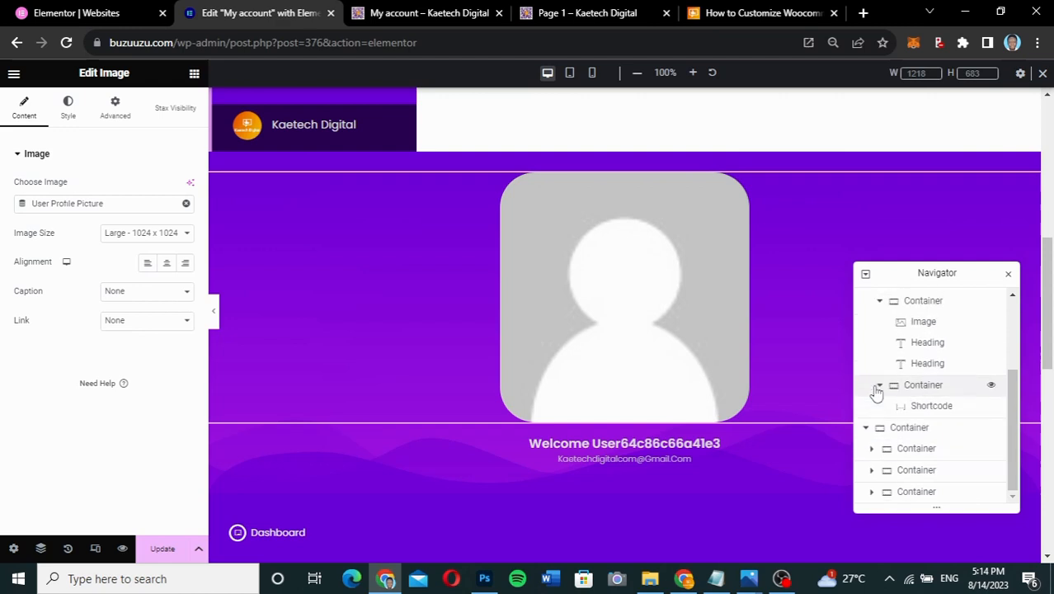
left_click(913, 448)
left_click(990, 449)
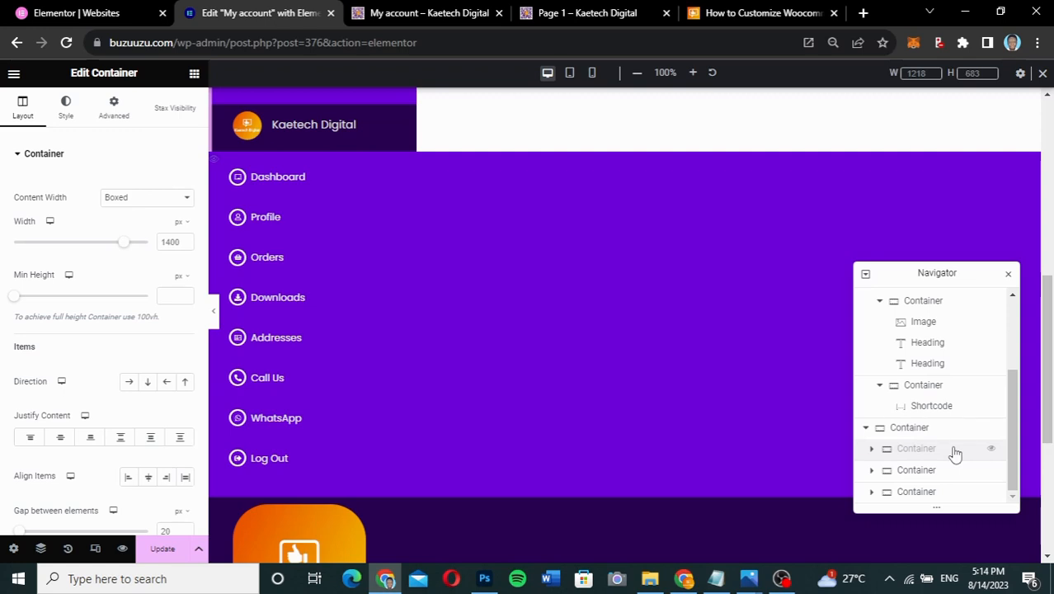
left_click(990, 450)
right_click(957, 453)
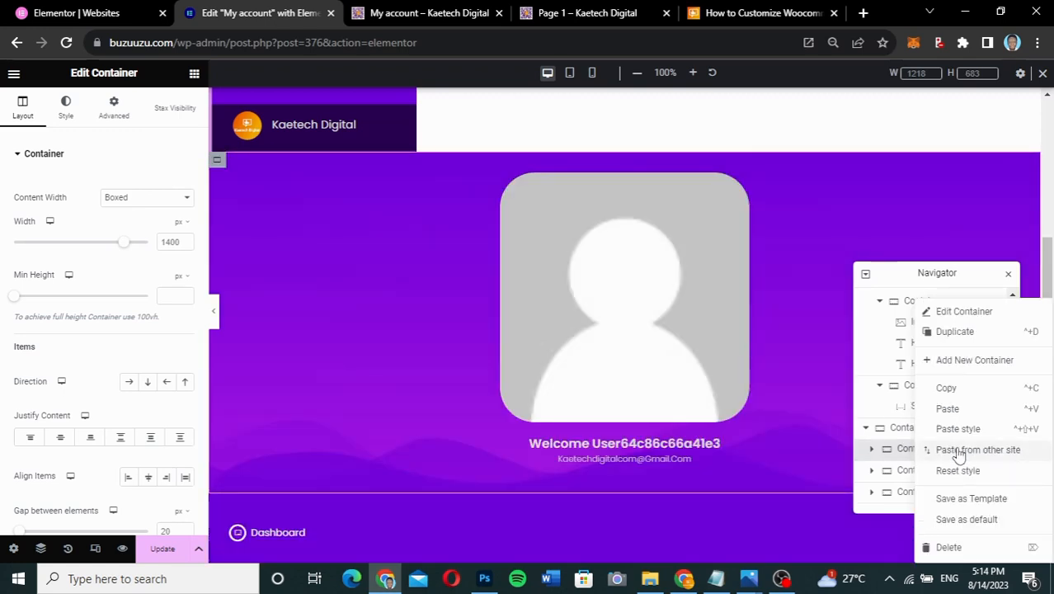
left_click(950, 548)
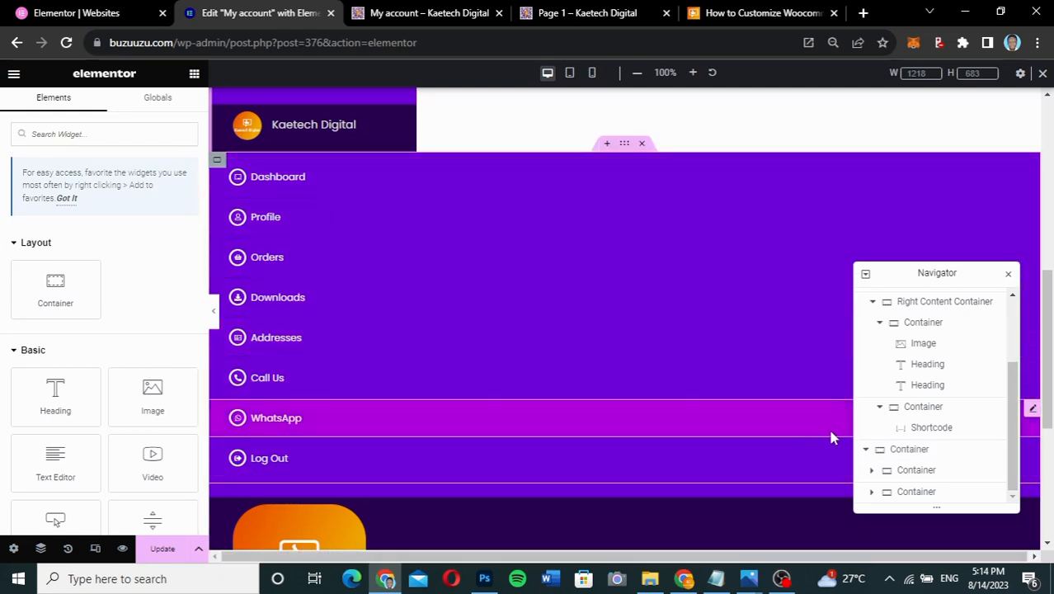
left_click(901, 469)
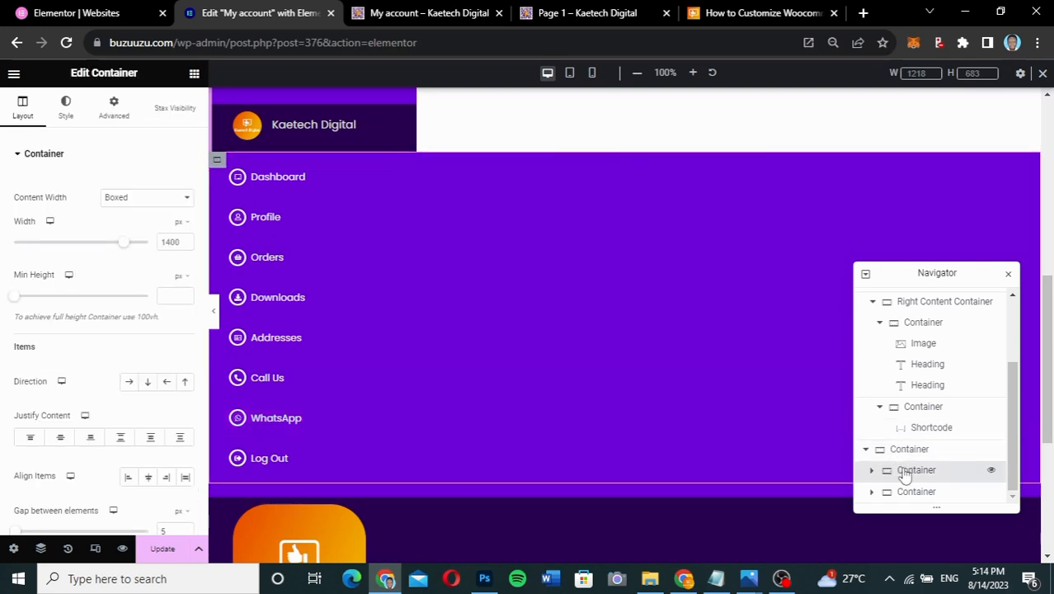
- Set the menu links Container's Direction to Row so Dashboard through Log Out sit horizontally
left_click(129, 382)
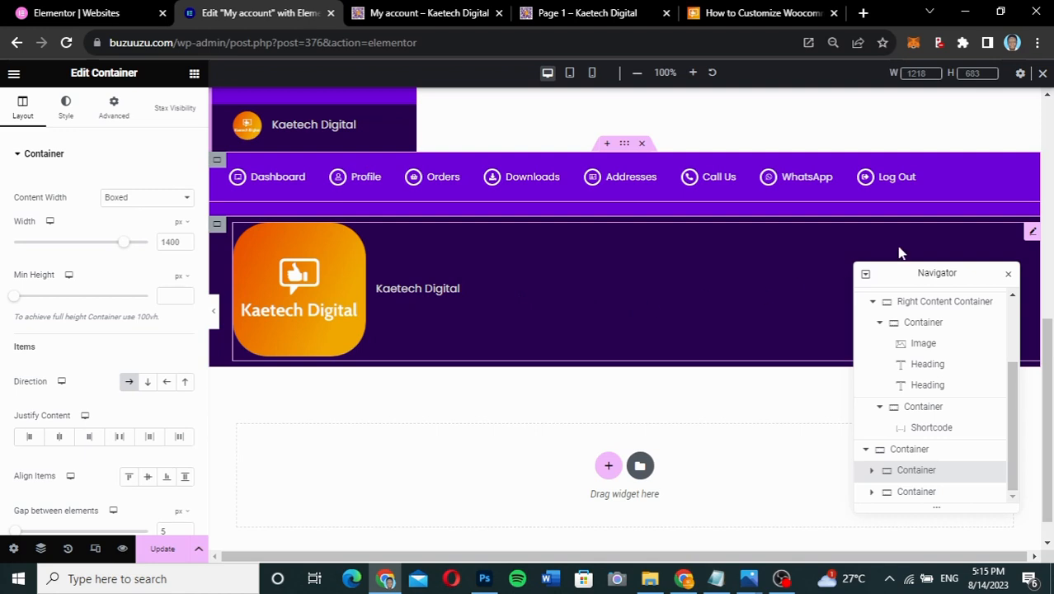
- Remove the logo from the footer image box and retitle it 'Powered by Kaetech Digital'
left_click(1032, 233)
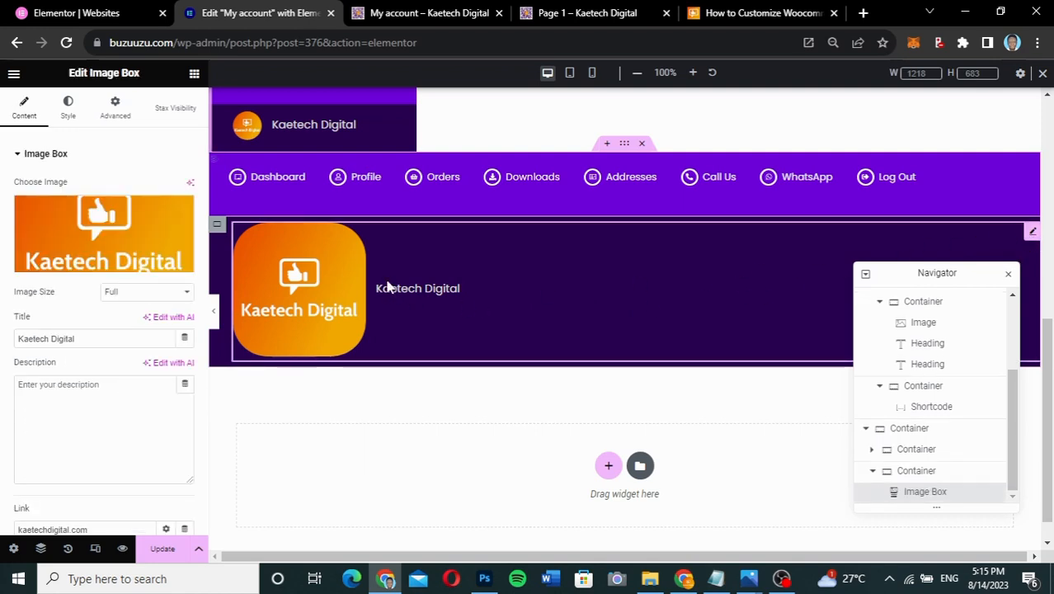
left_click(176, 213)
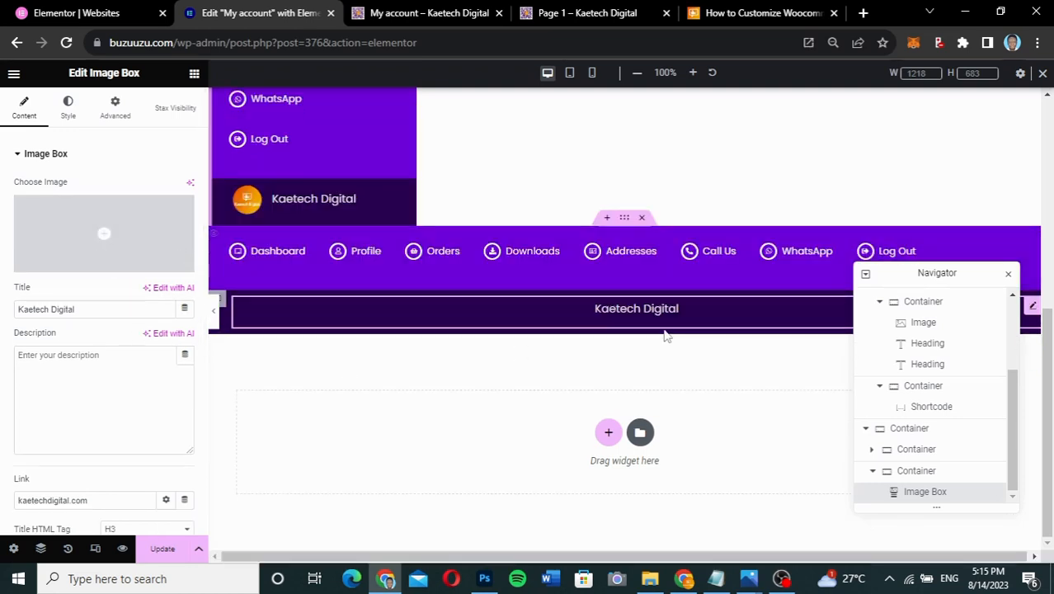
left_click(19, 307)
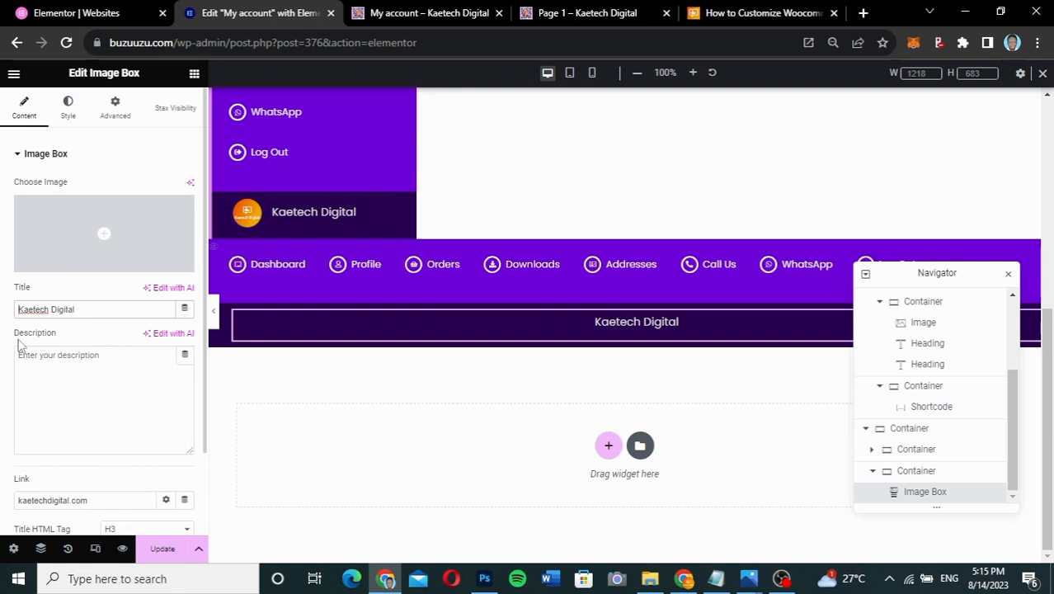
type("Design")
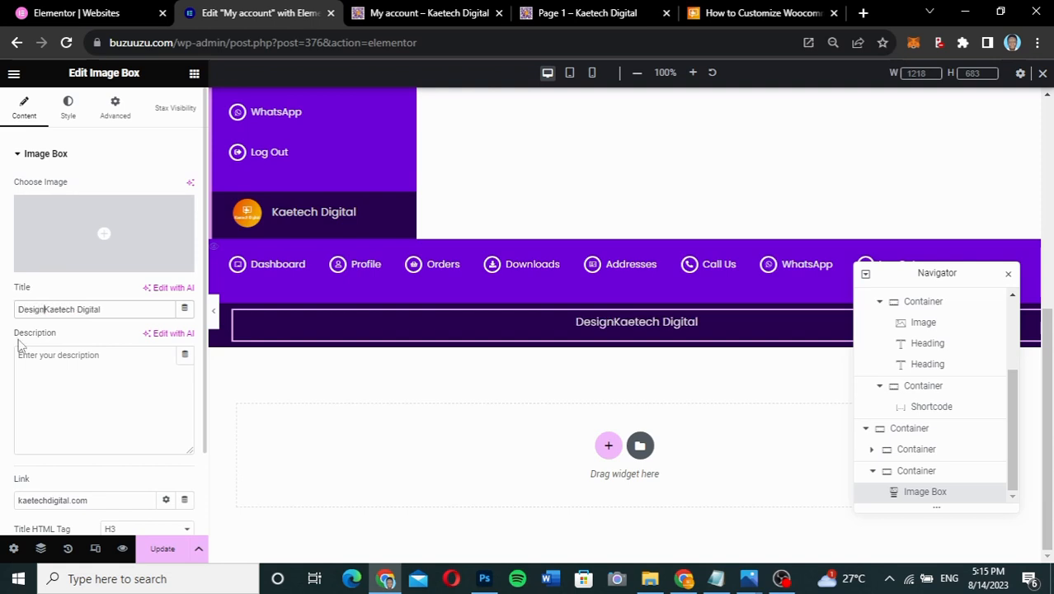
key("BackSpace")
key("BackSpace")
key("BackSpace")
key("BackSpace")
key("BackSpace")
key("BackSpace")
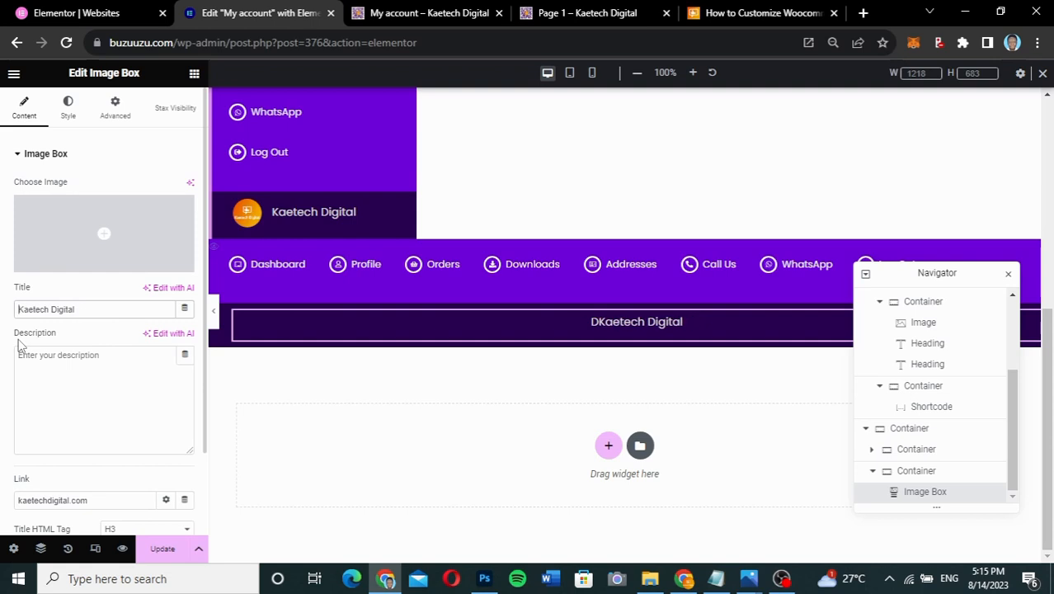
type("Powered")
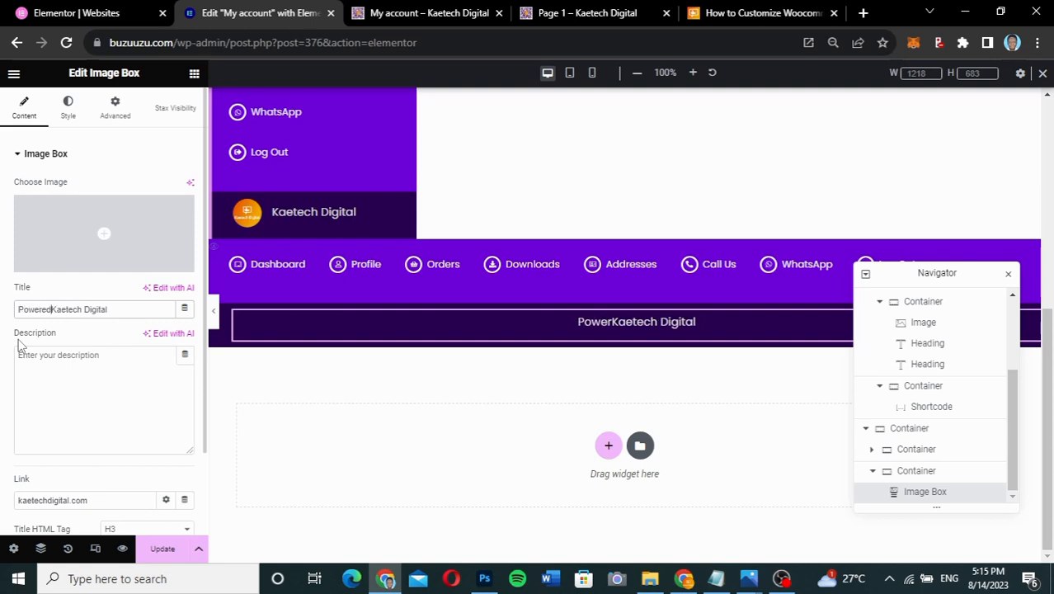
type(" by")
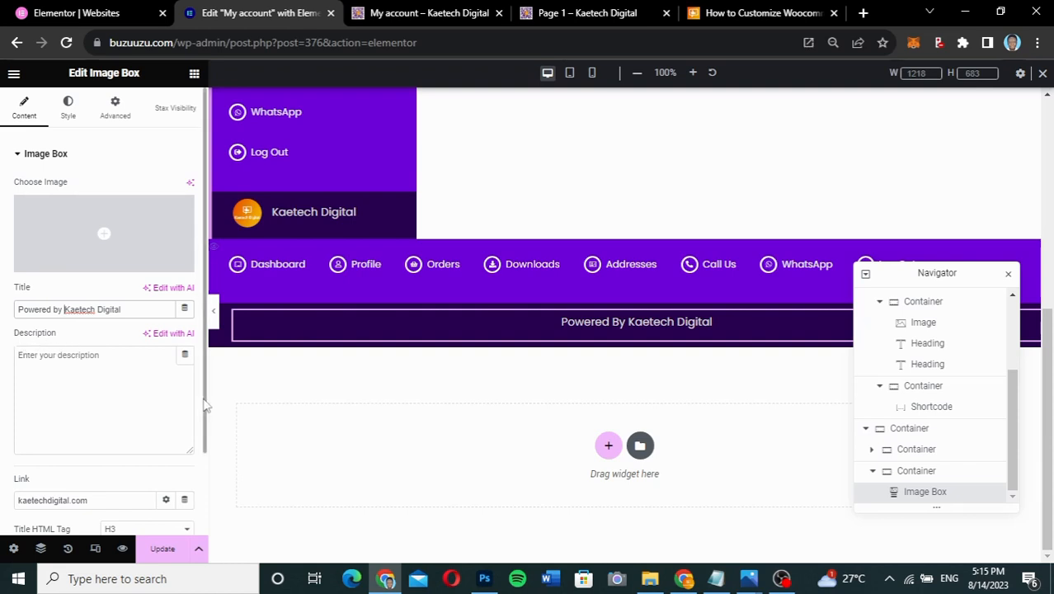
scroll(674, 339, "down", 1)
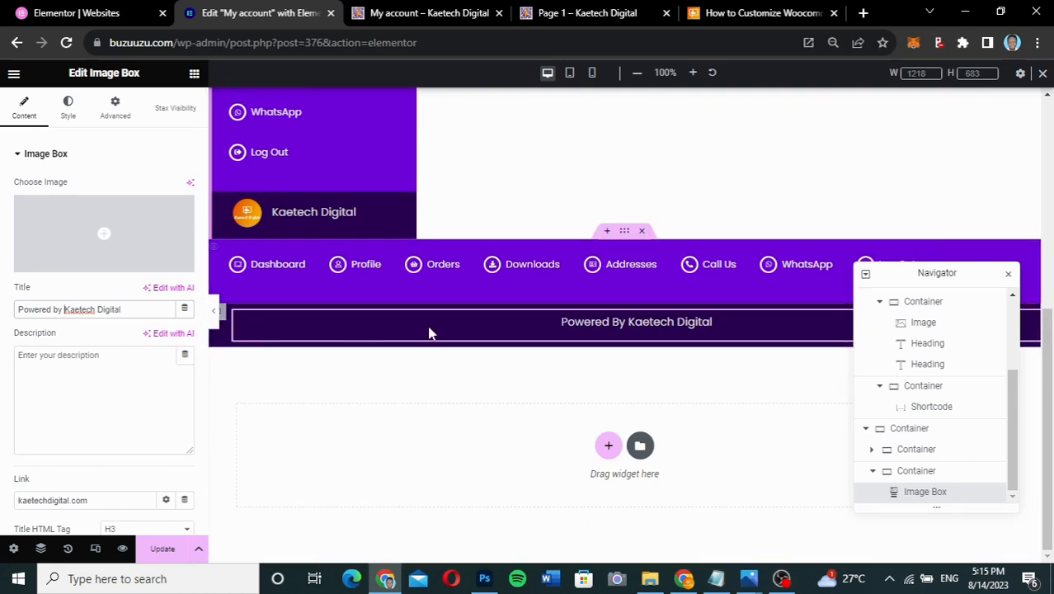
- Give the footer container and the menu container 10 px padding on all sides
left_click(117, 104)
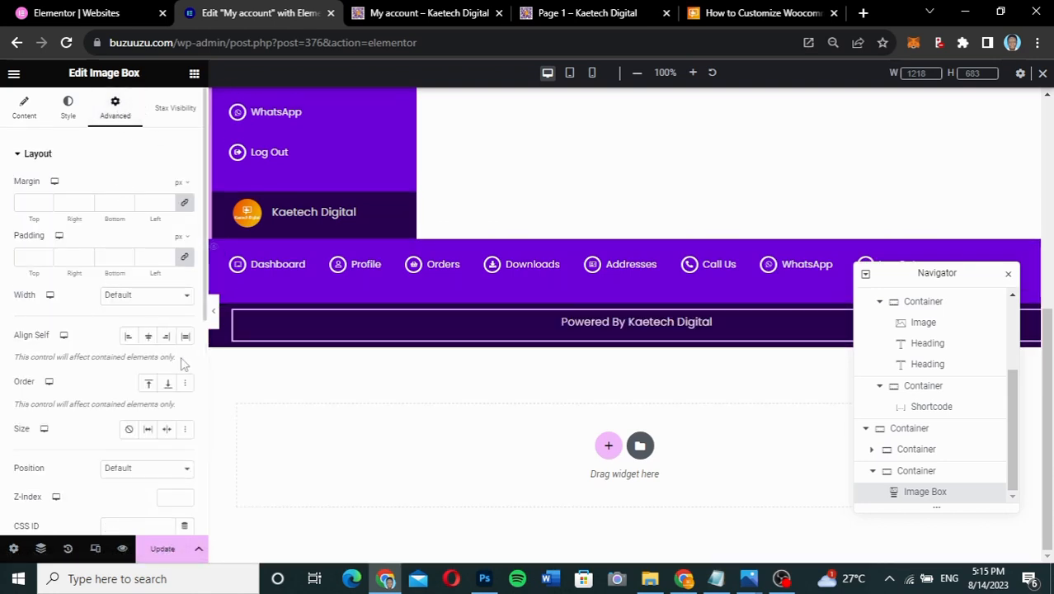
left_click(221, 318)
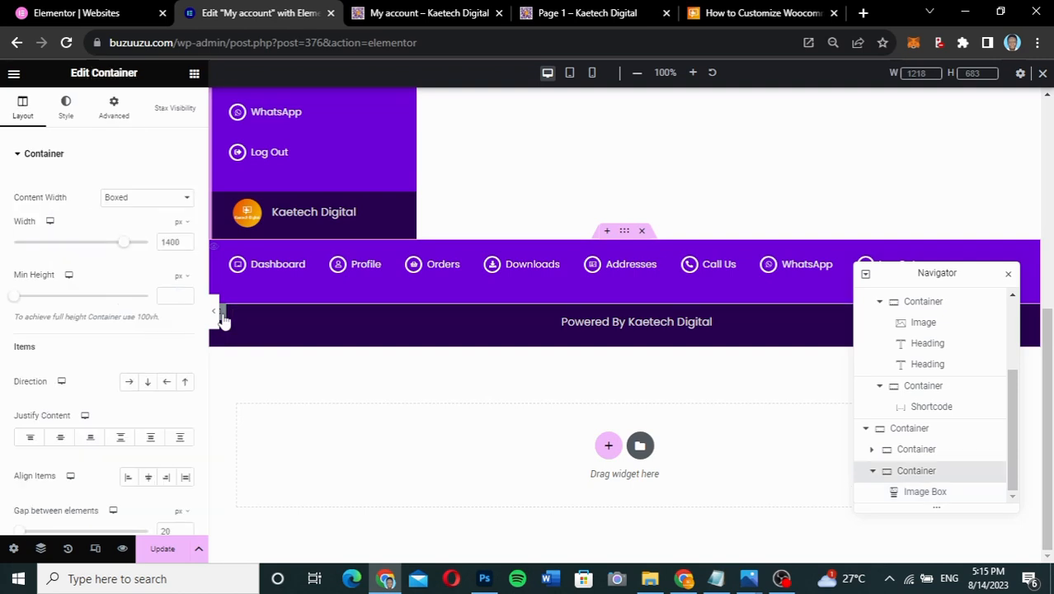
left_click(118, 114)
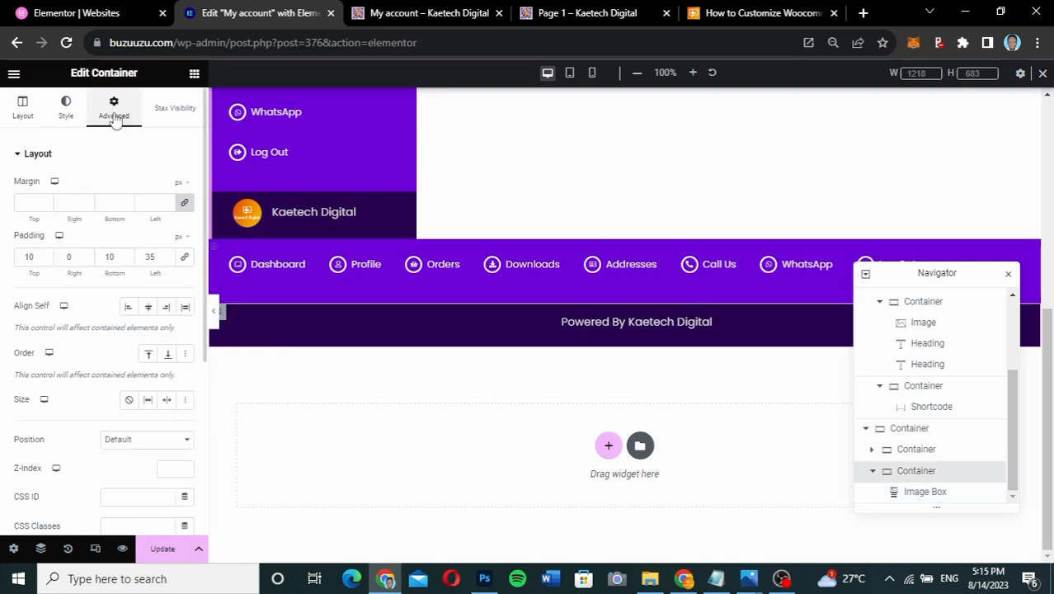
left_click(183, 259)
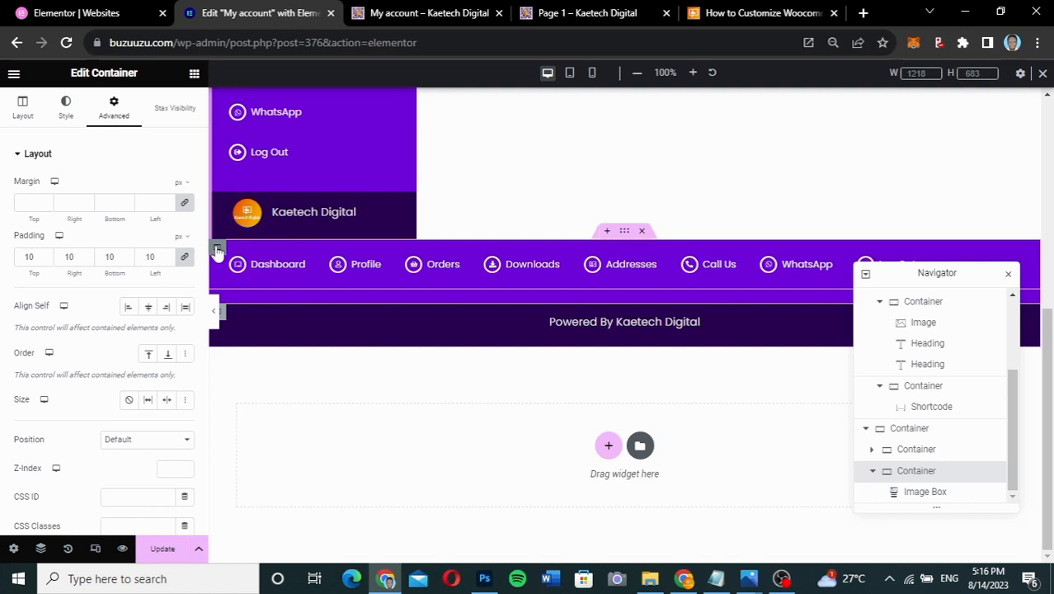
left_click(217, 249)
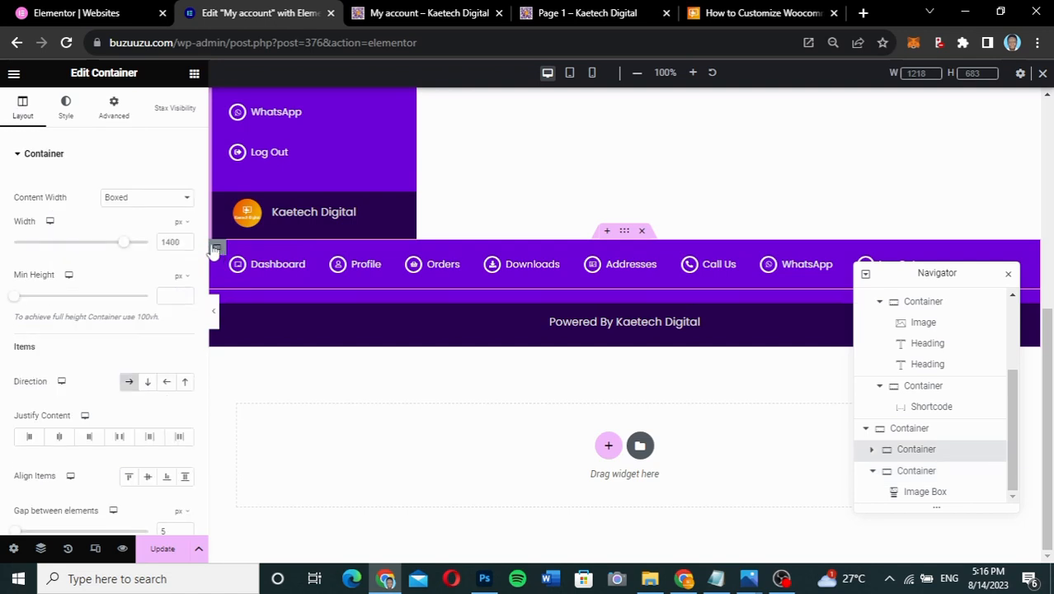
left_click(114, 116)
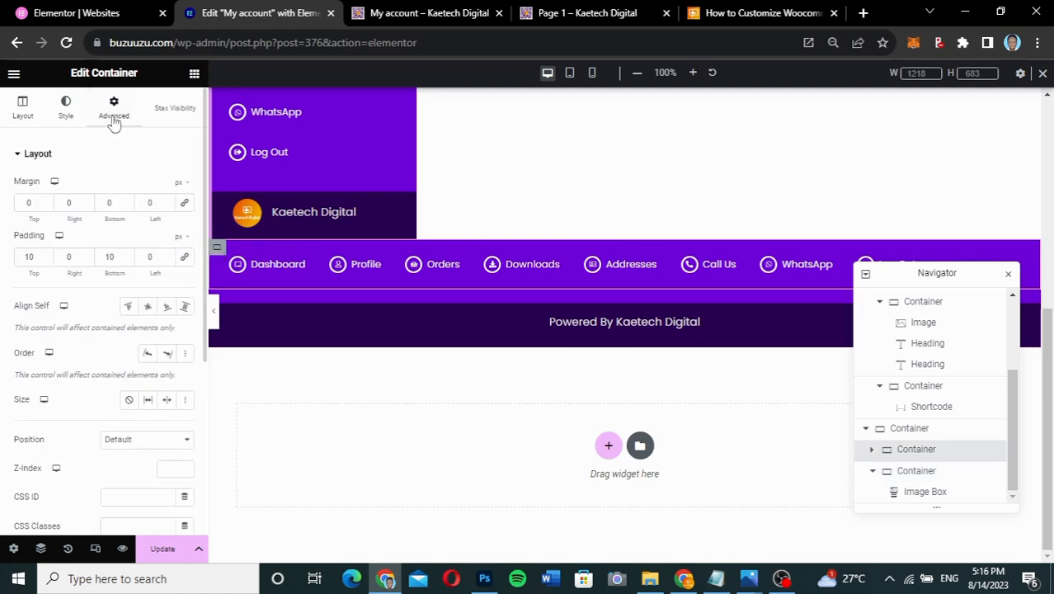
left_click(186, 258)
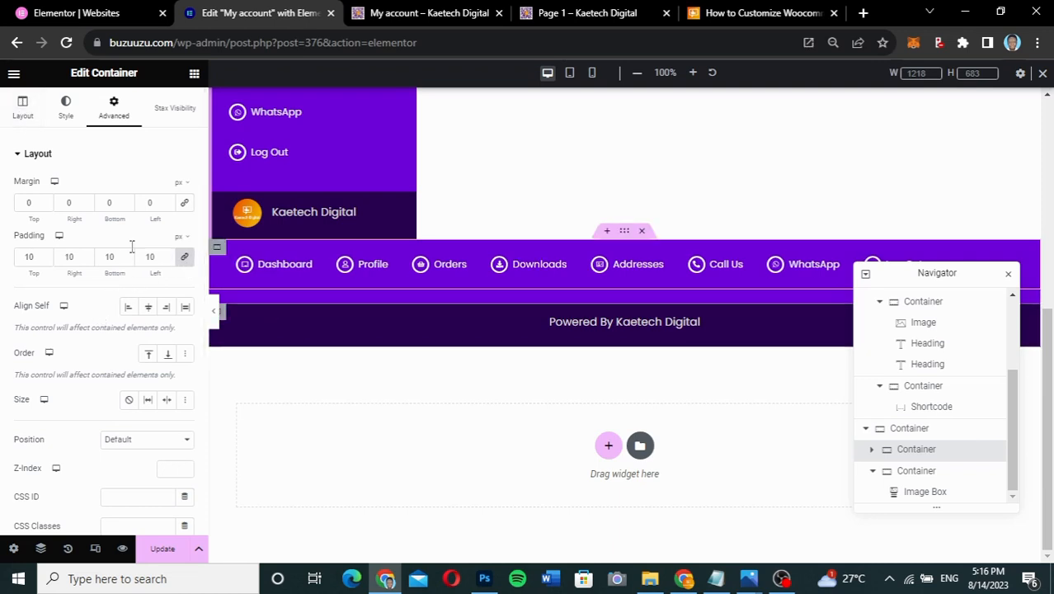
- Set the menu bar's Justify Content and Align Items to Center
left_click(24, 115)
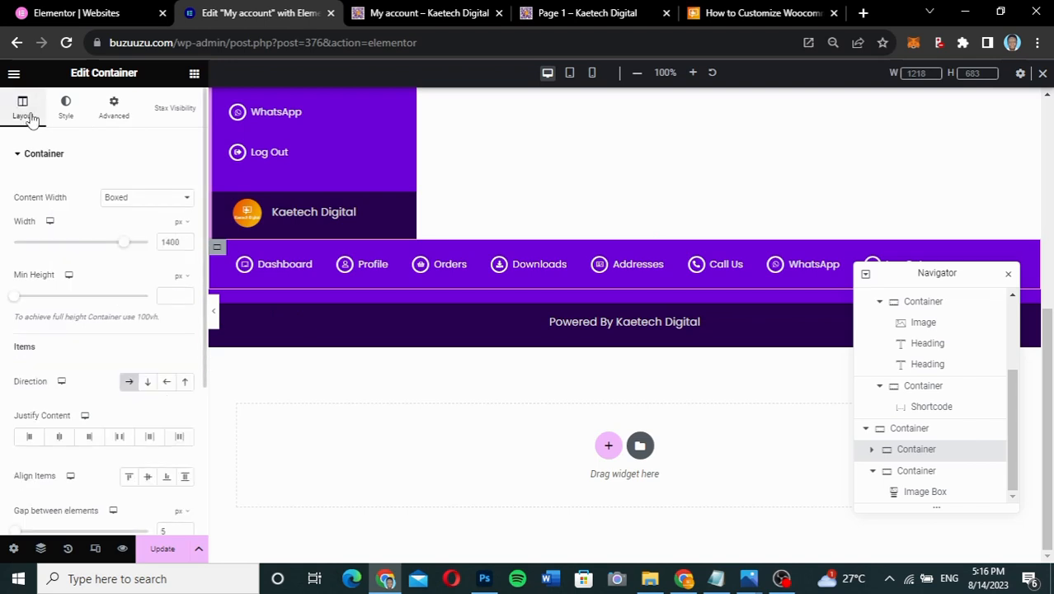
left_click(58, 438)
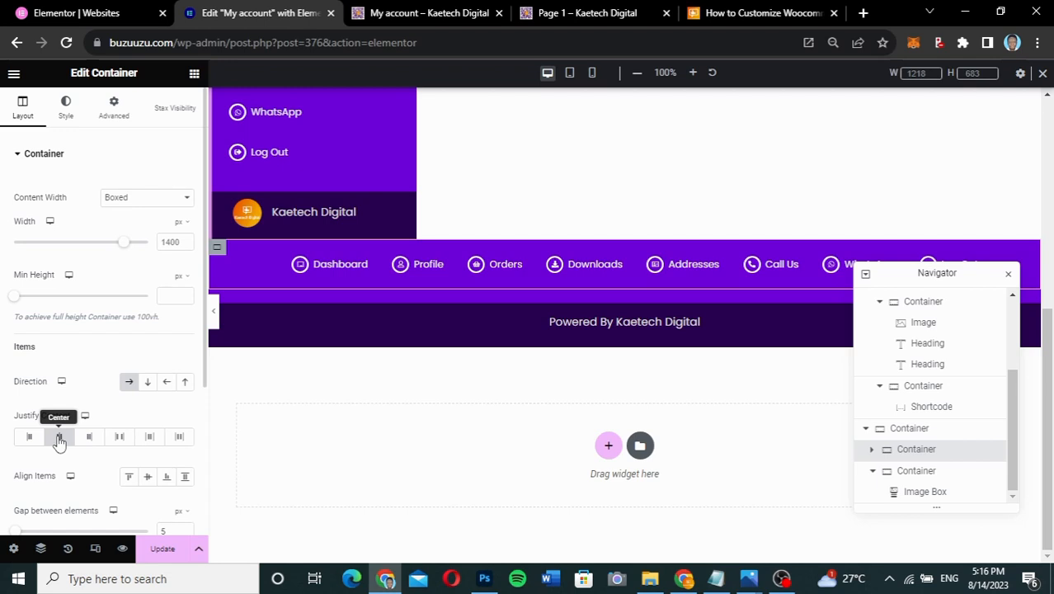
left_click(147, 477)
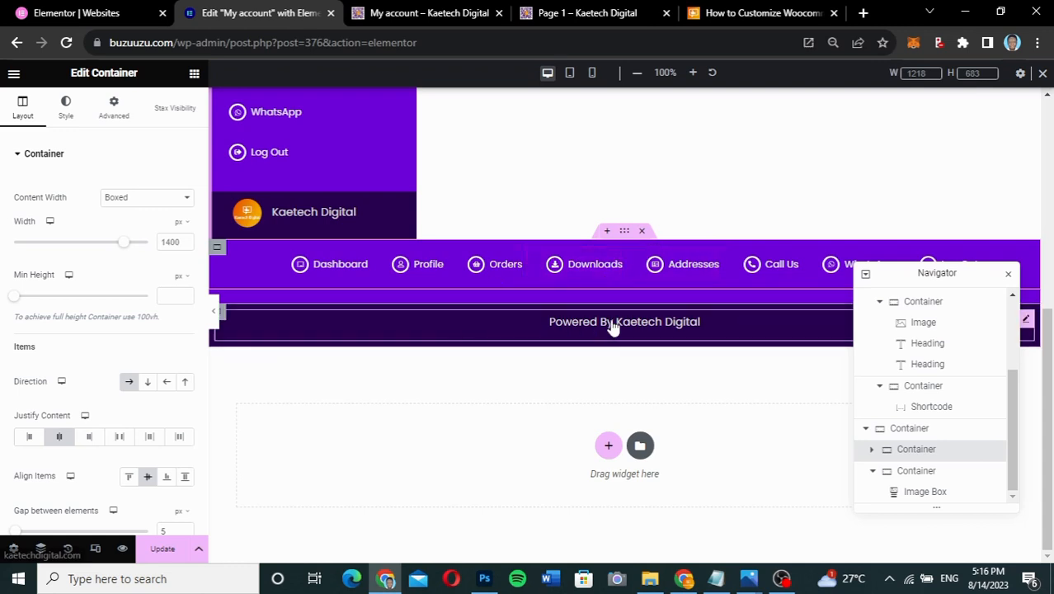
left_click(221, 320)
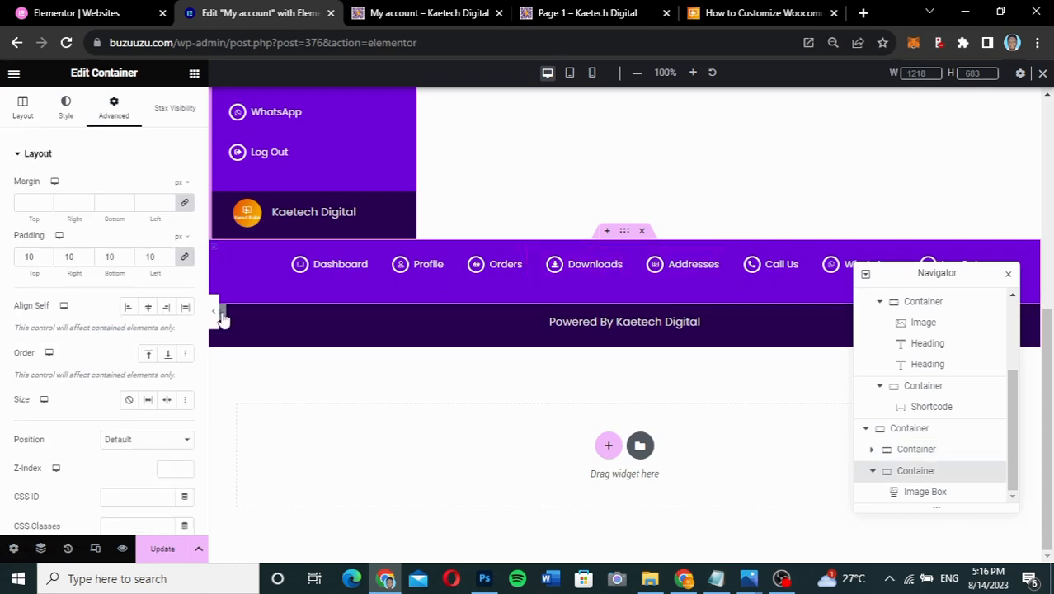
- Centre the Powered By footer content horizontally and vertically
left_click(23, 107)
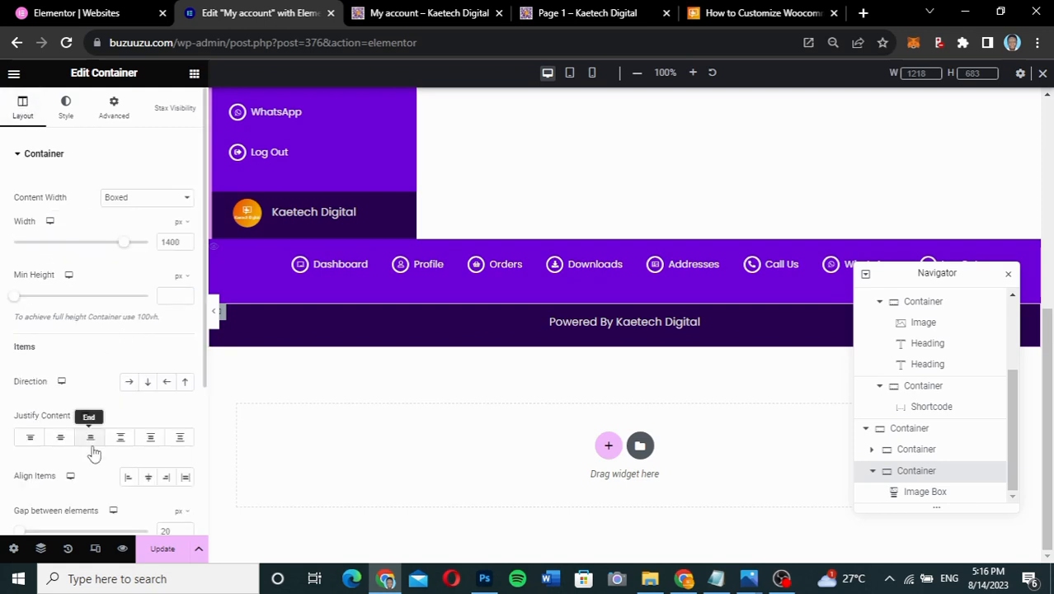
left_click(61, 437)
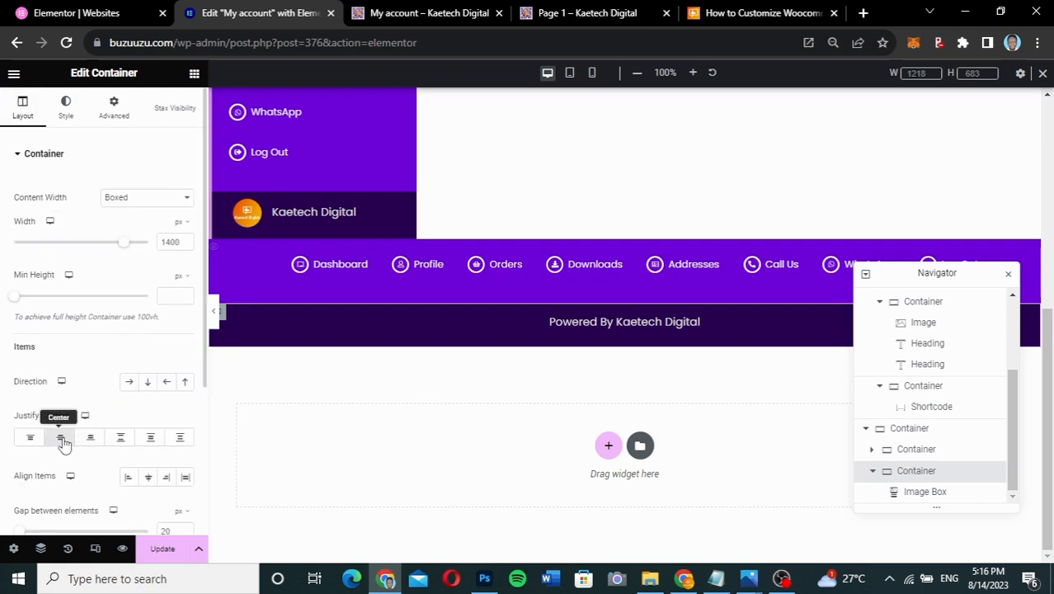
left_click(147, 478)
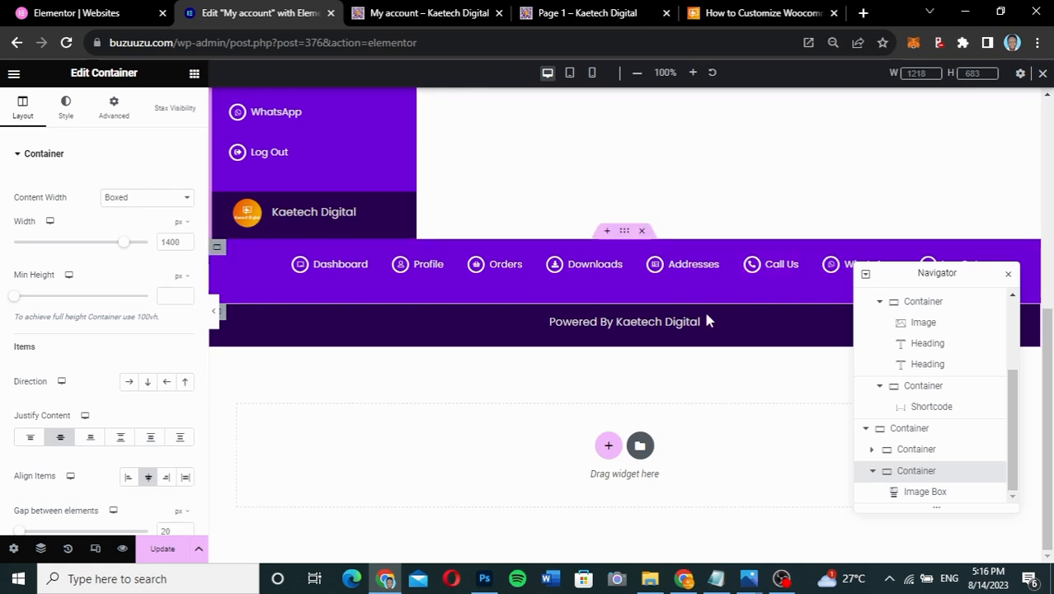
- Turn on Hide On Desktop for the container holding the menu bar and footer
left_click(624, 232)
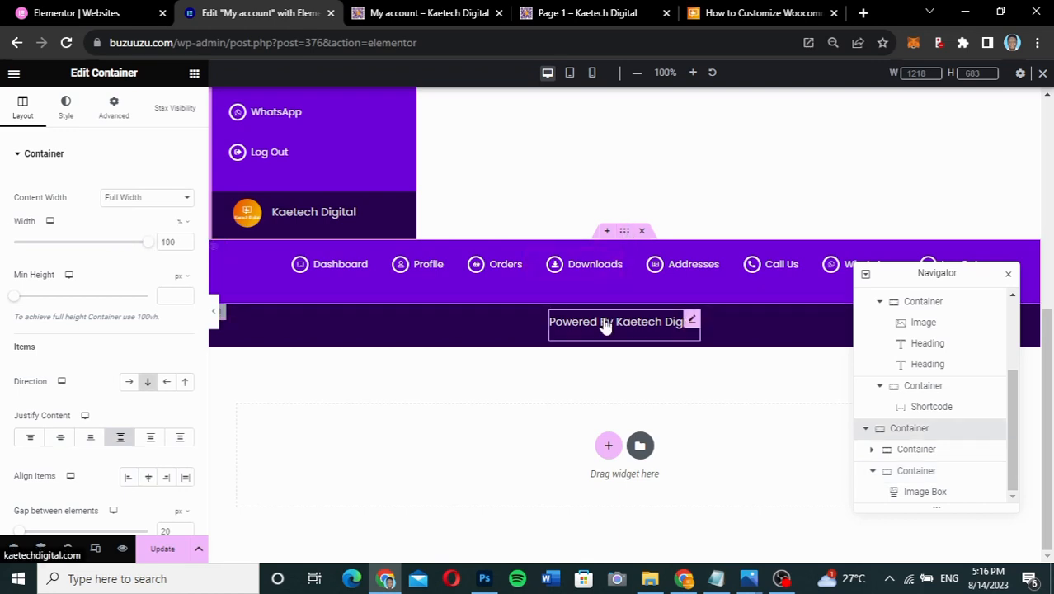
left_click(128, 120)
scroll(96, 322, "down", 3)
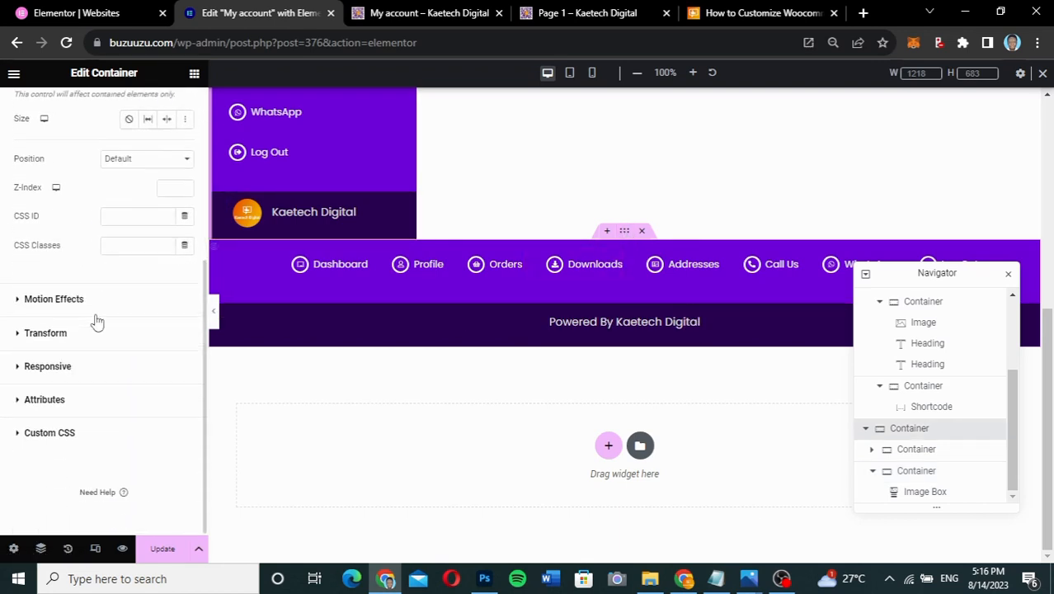
left_click(86, 365)
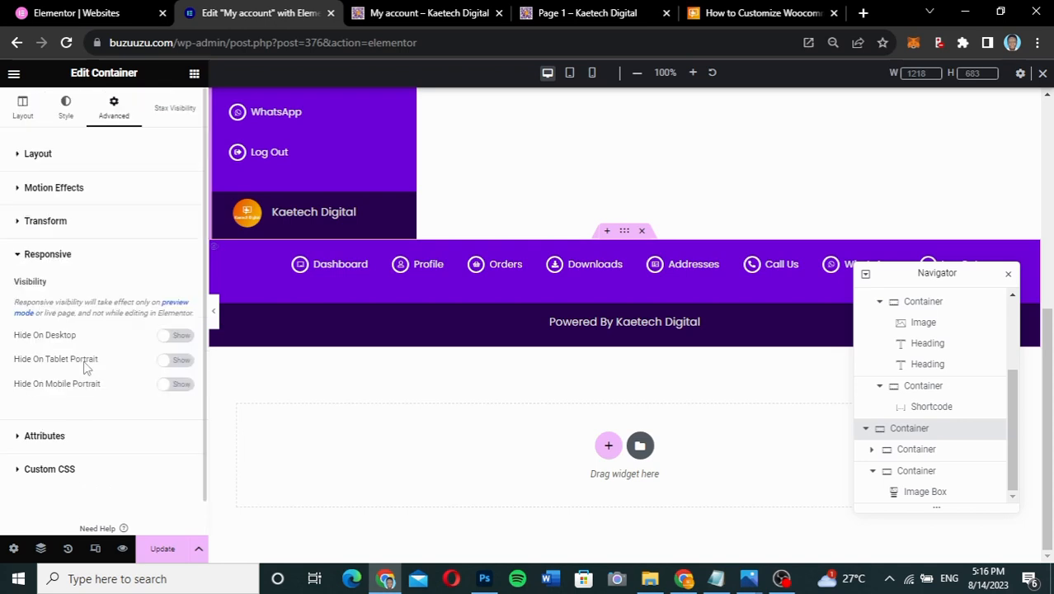
left_click(176, 336)
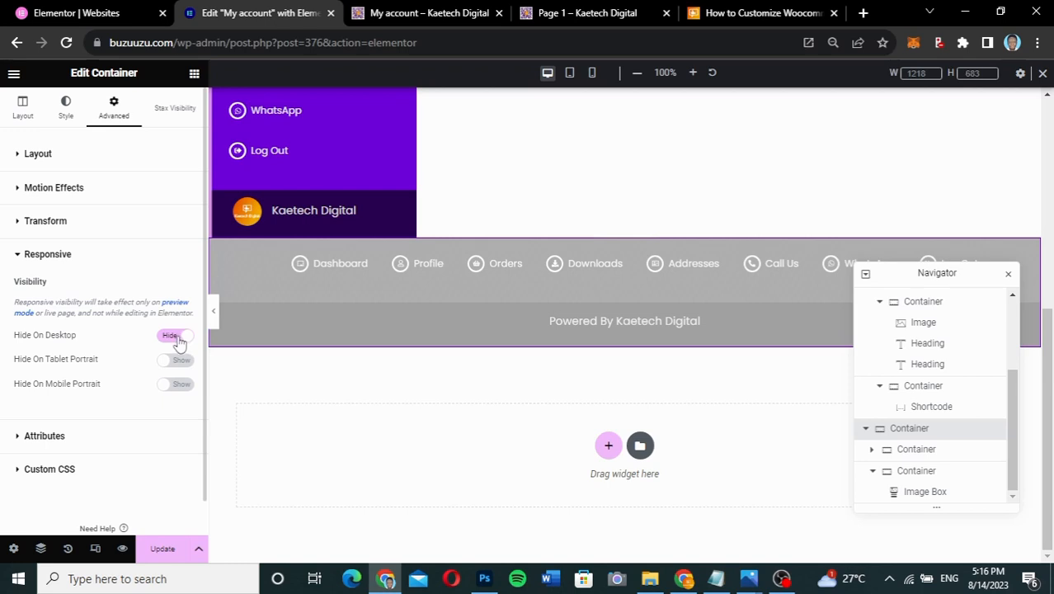
- At tablet portrait size, place the Dashboard icon above its text and set title font size 14
left_click(569, 74)
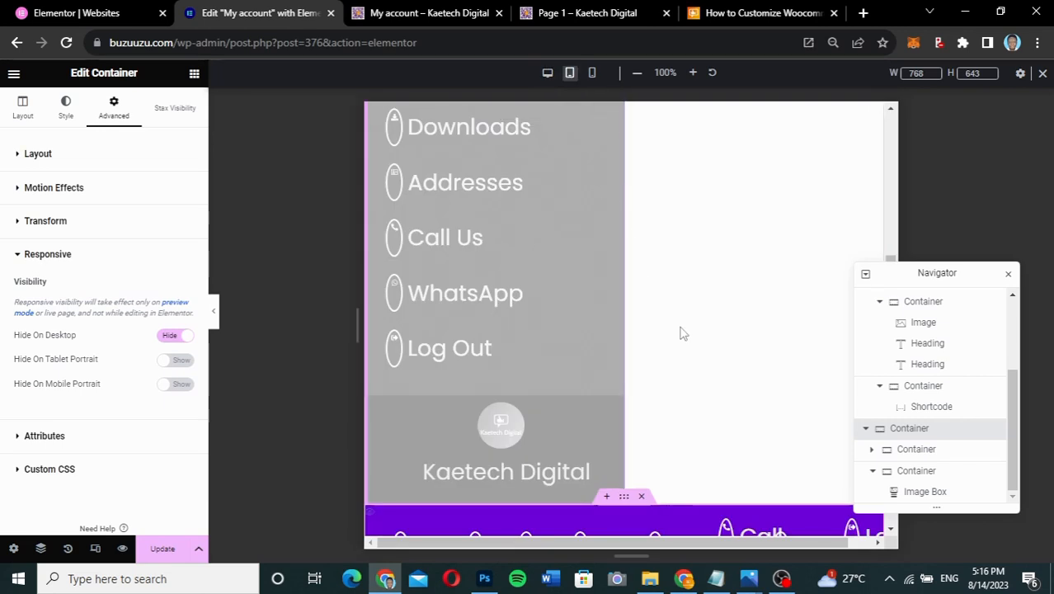
scroll(681, 337, "down", 3)
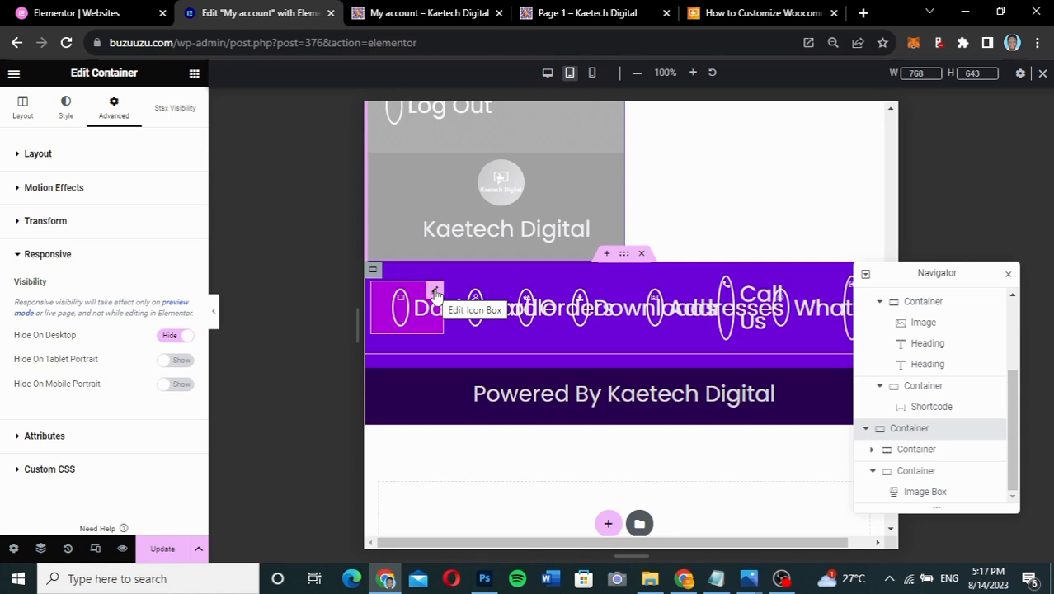
left_click(435, 294)
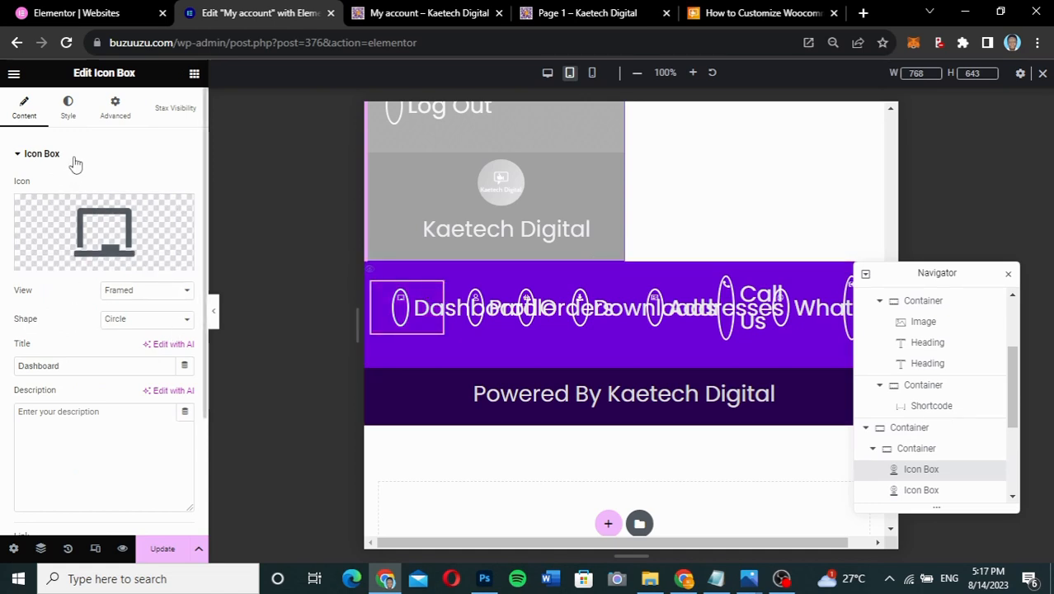
left_click(74, 113)
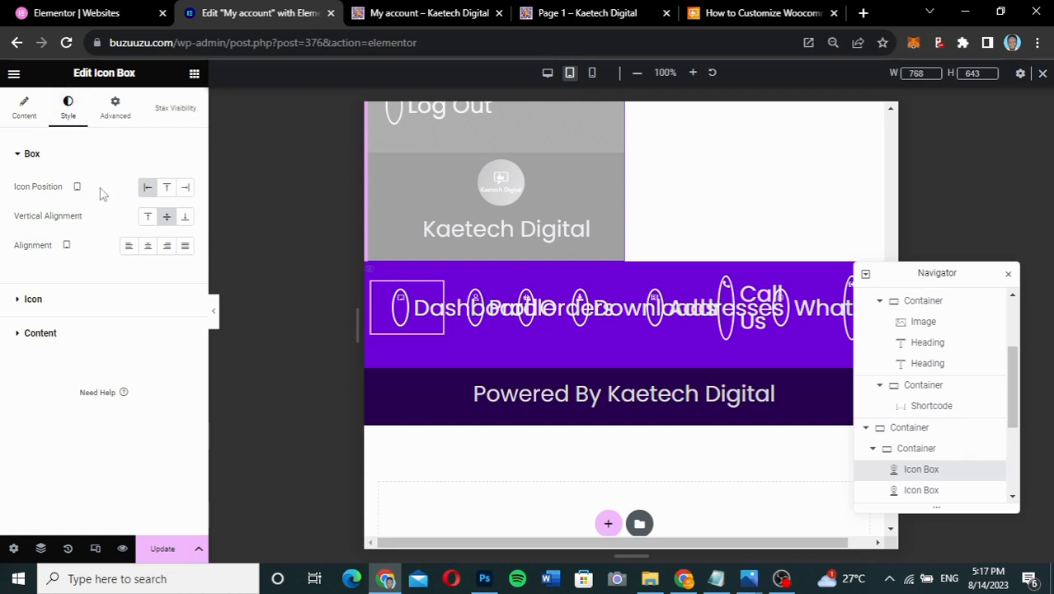
left_click(167, 187)
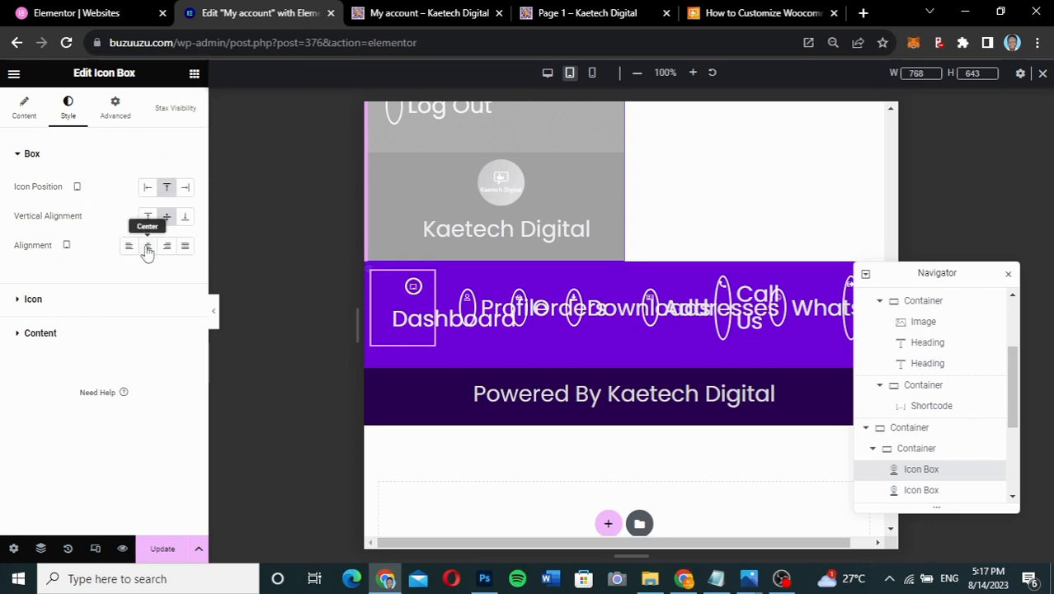
left_click(71, 303)
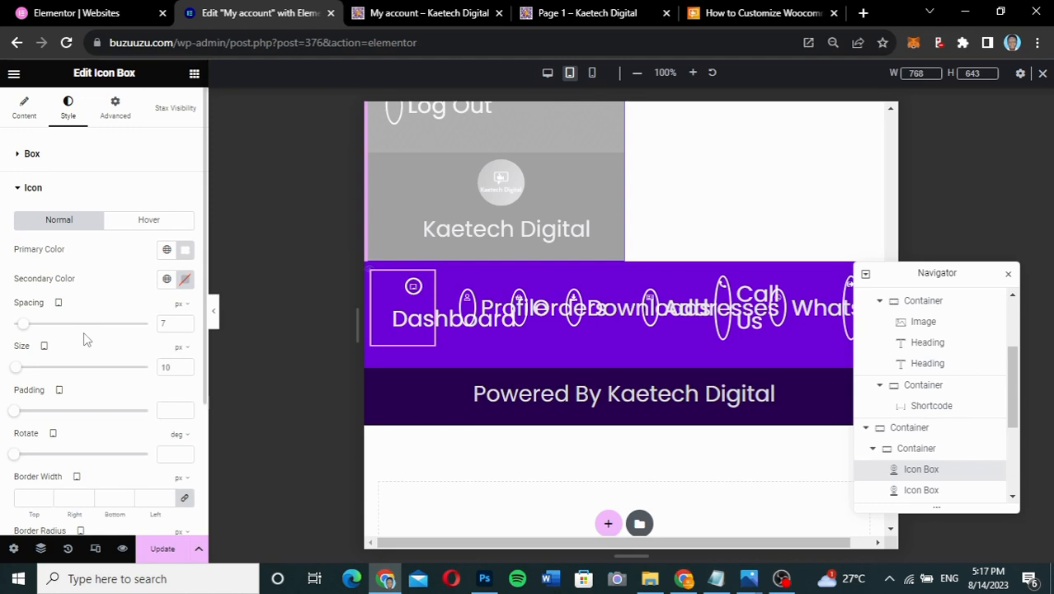
scroll(83, 393, "down", 3)
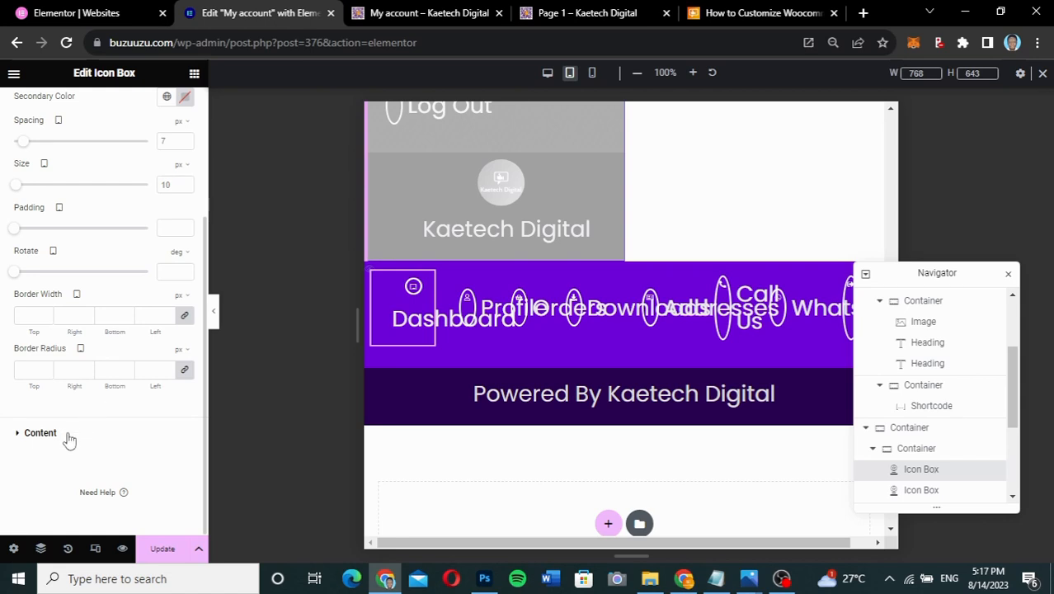
left_click(69, 440)
left_click(185, 355)
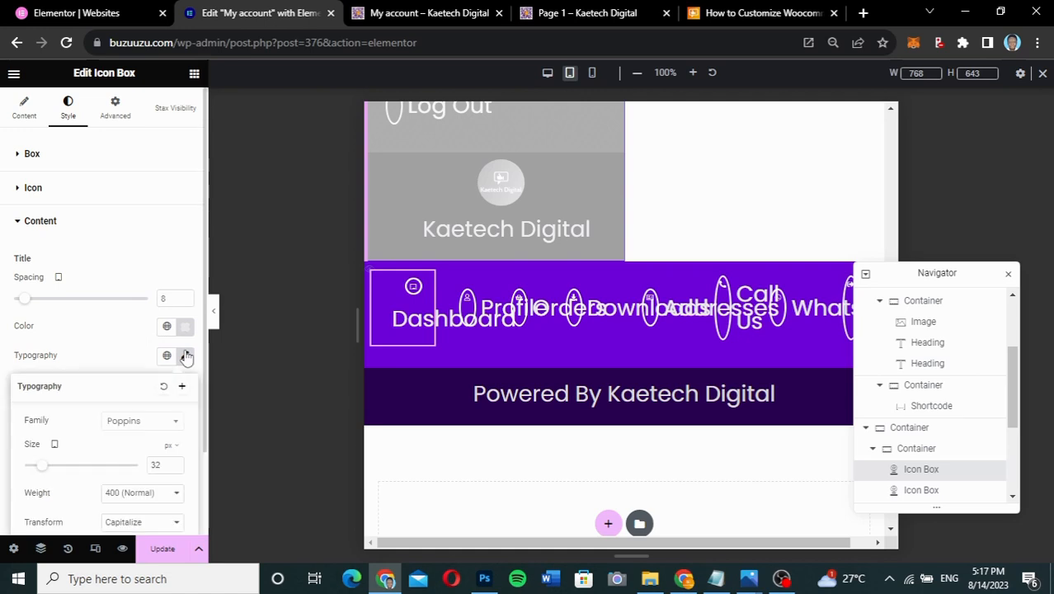
left_click_drag(162, 464, 152, 464)
type("14")
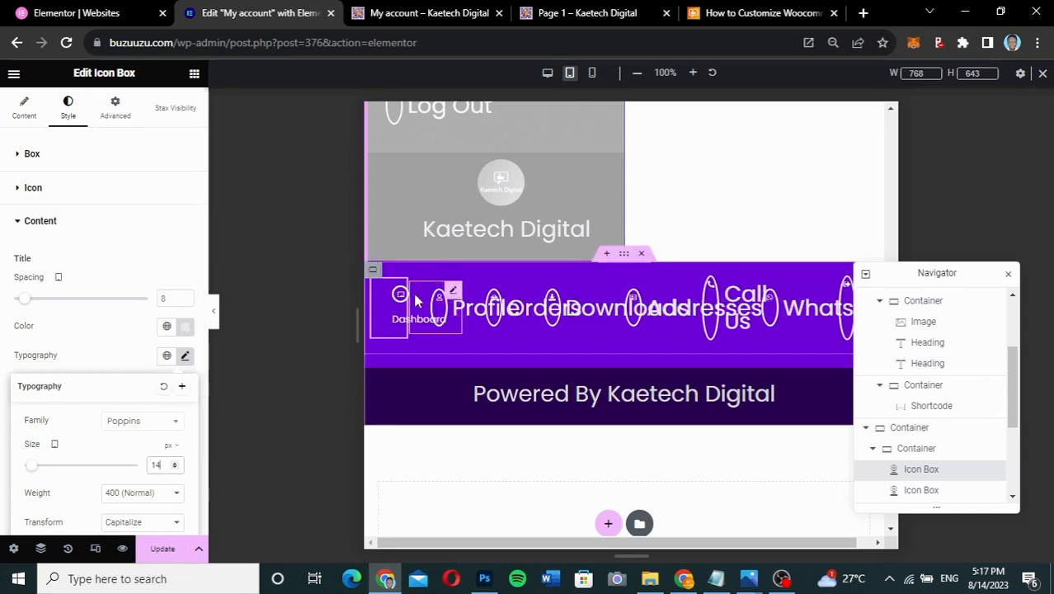
- Copy Dashboard's style and paste it onto Profile, Orders, Downloads, Addresses, Call Us, WhatsApp and Log Out
right_click(399, 290)
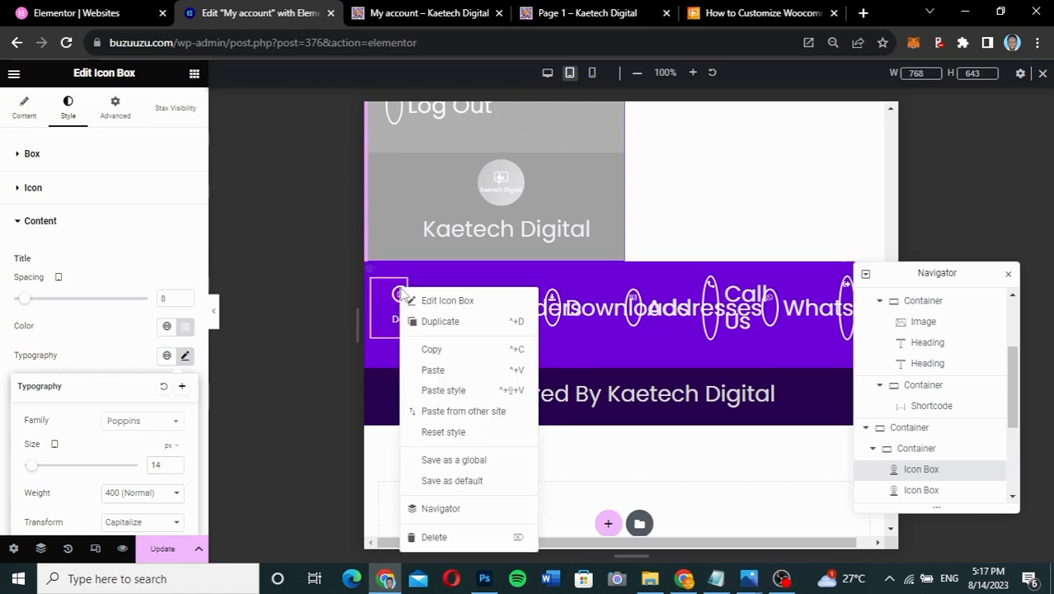
left_click(436, 349)
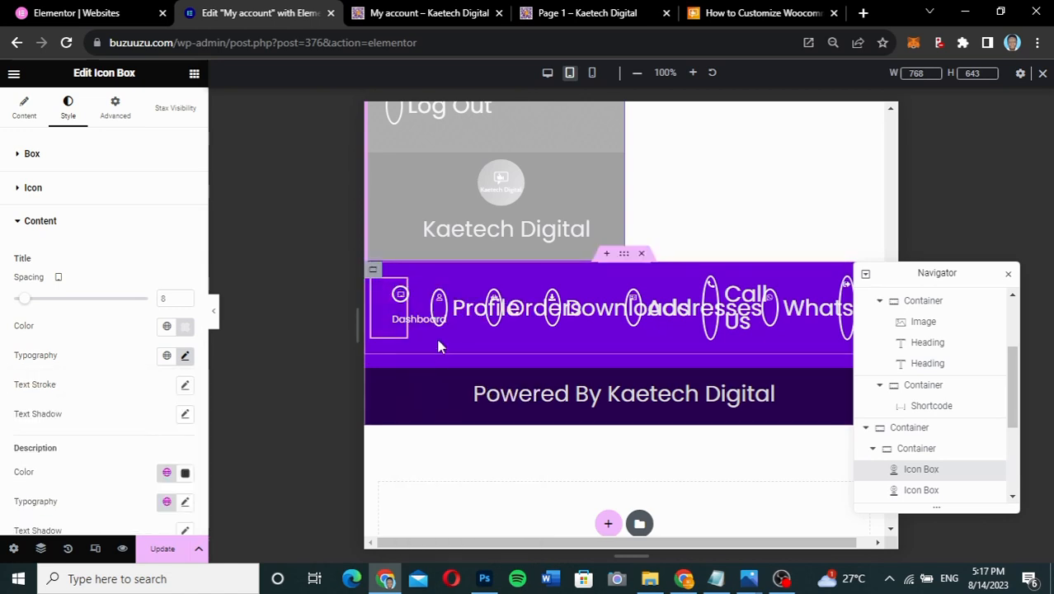
right_click(455, 293)
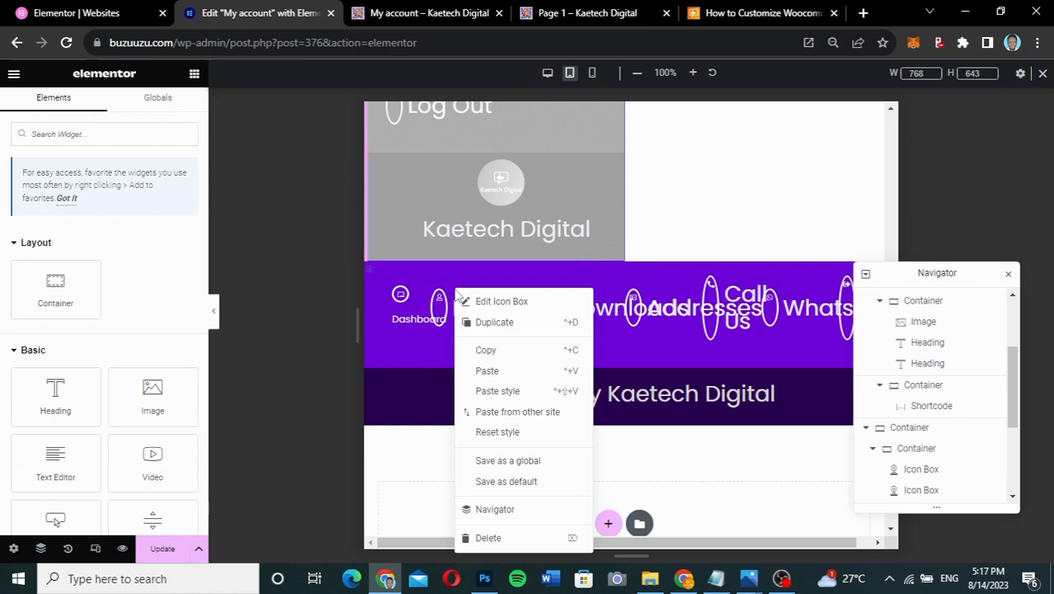
left_click(497, 392)
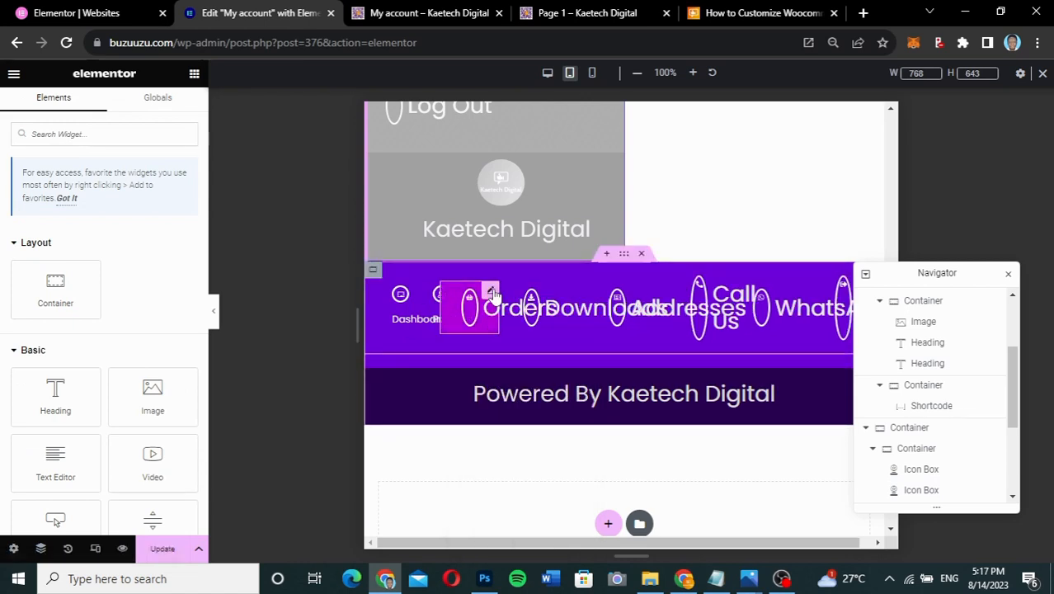
right_click(492, 291)
left_click(538, 391)
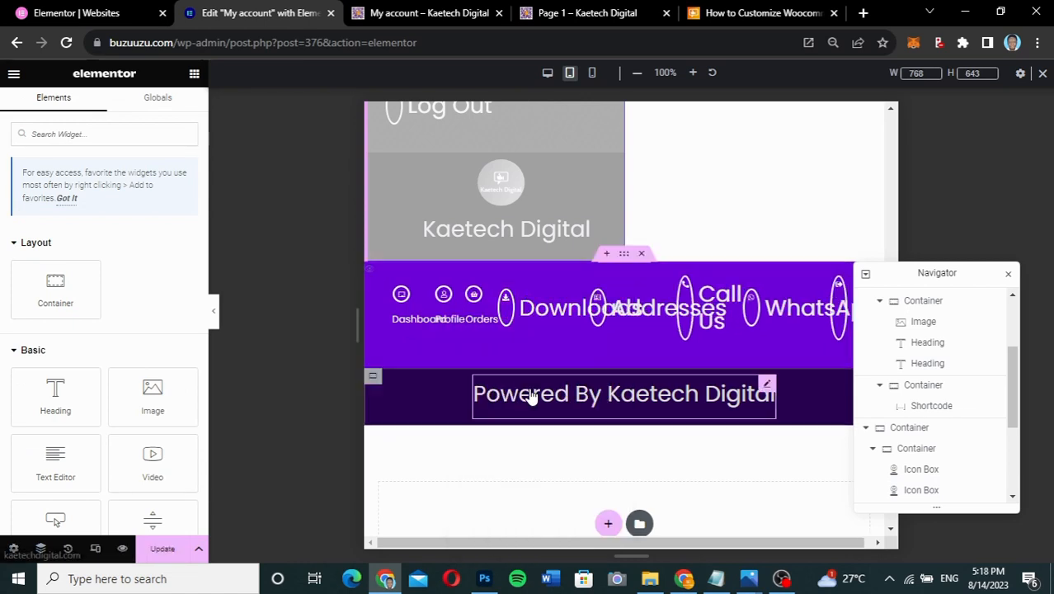
right_click(555, 292)
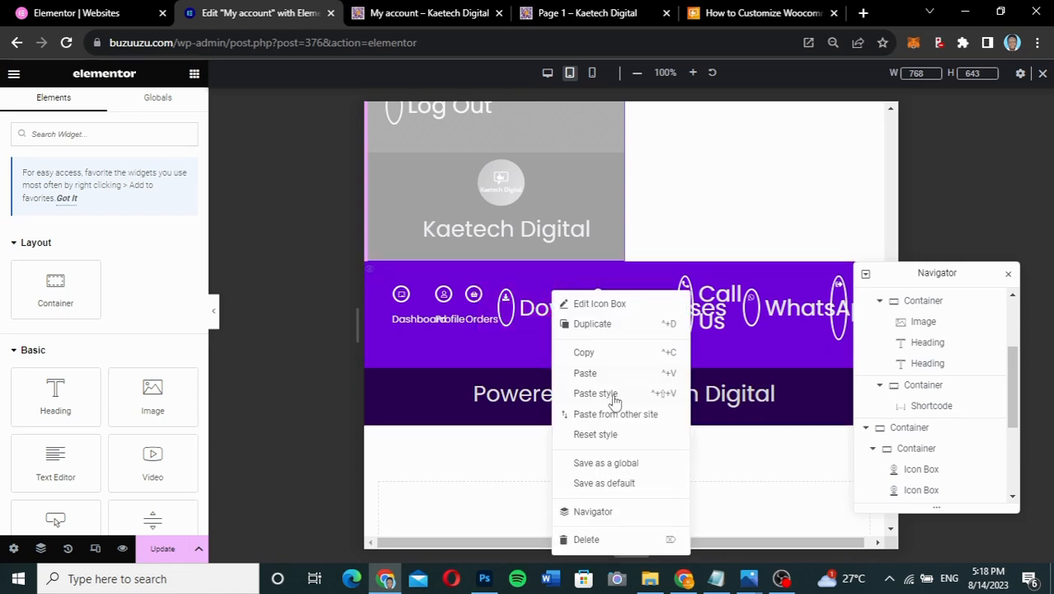
left_click(607, 393)
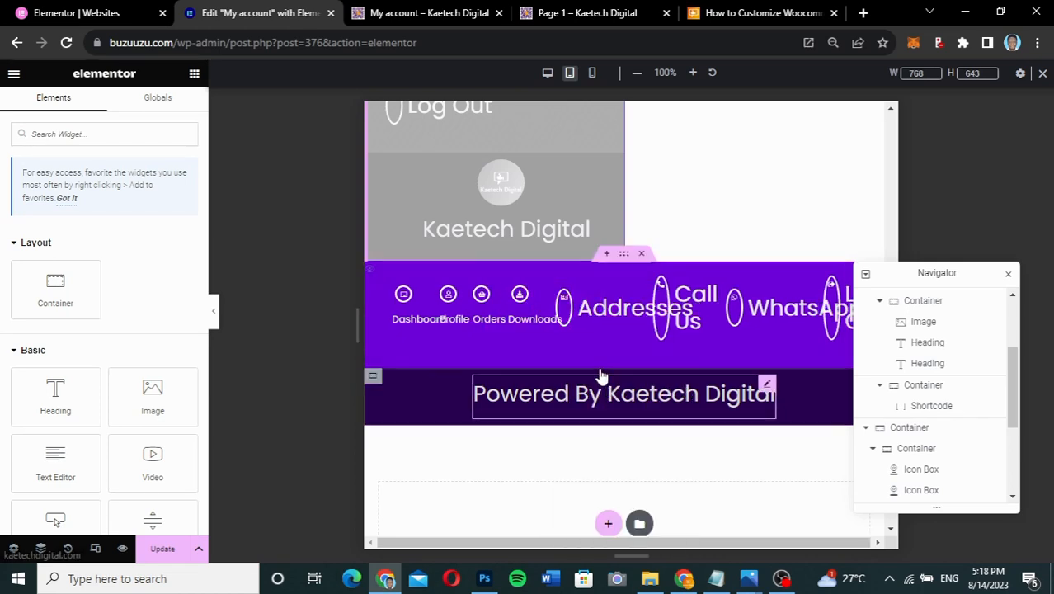
right_click(623, 293)
left_click(666, 390)
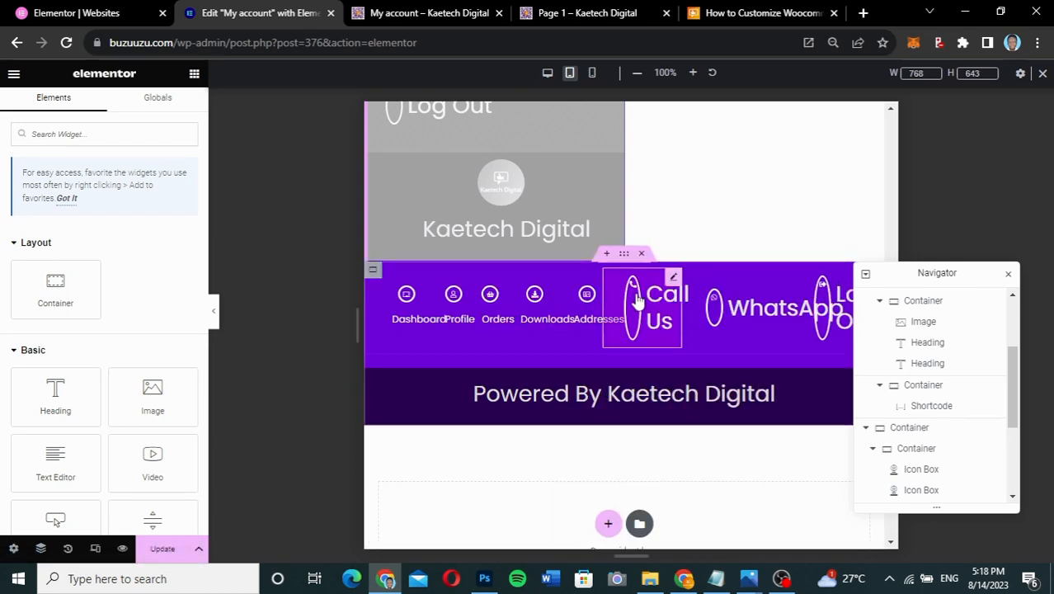
right_click(674, 284)
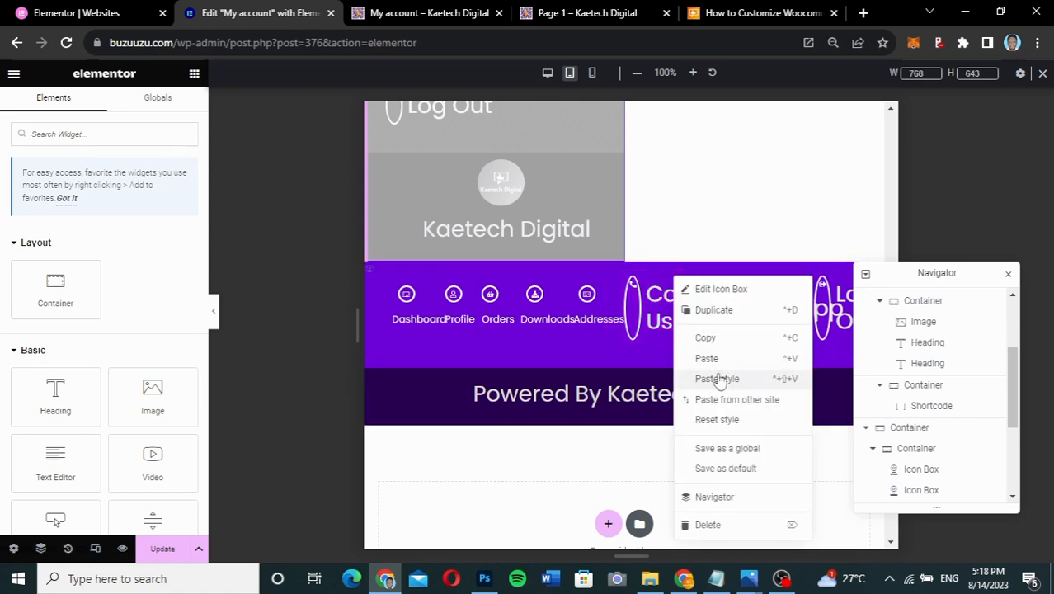
left_click(717, 378)
right_click(773, 298)
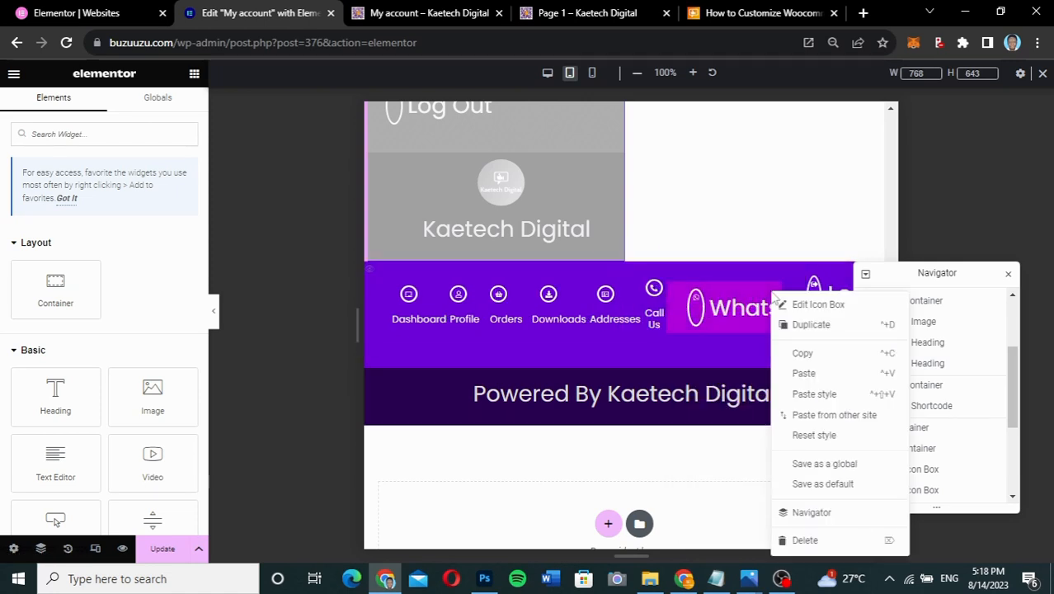
left_click(807, 394)
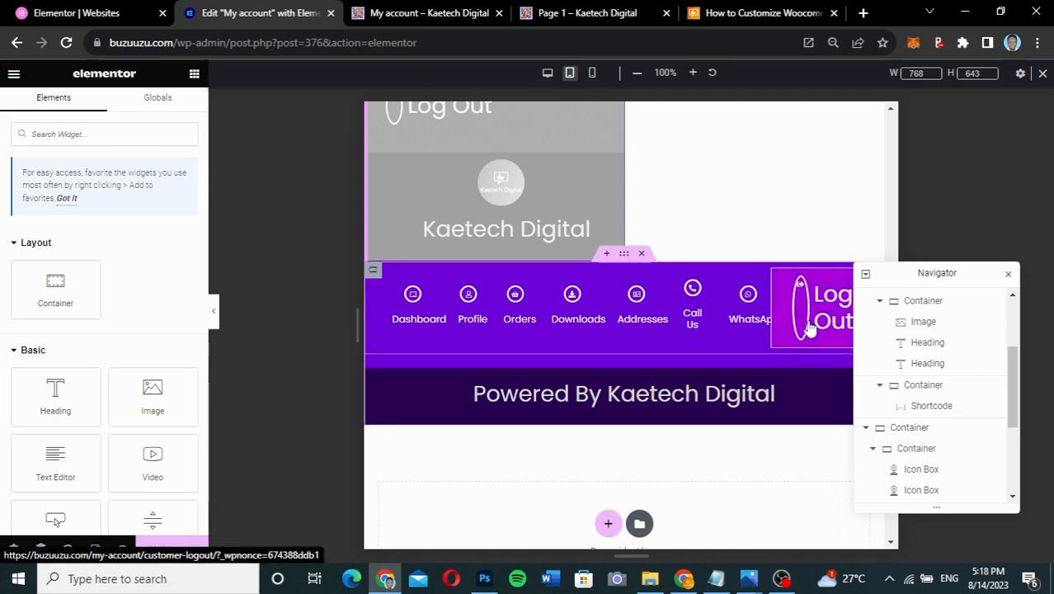
left_click_drag(958, 273, 987, 155)
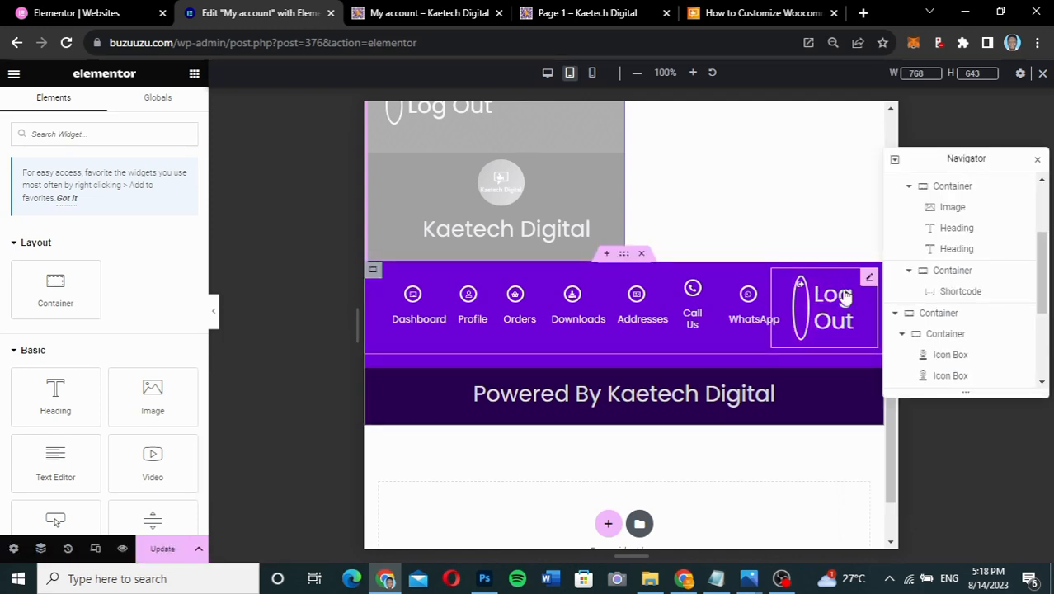
right_click(868, 276)
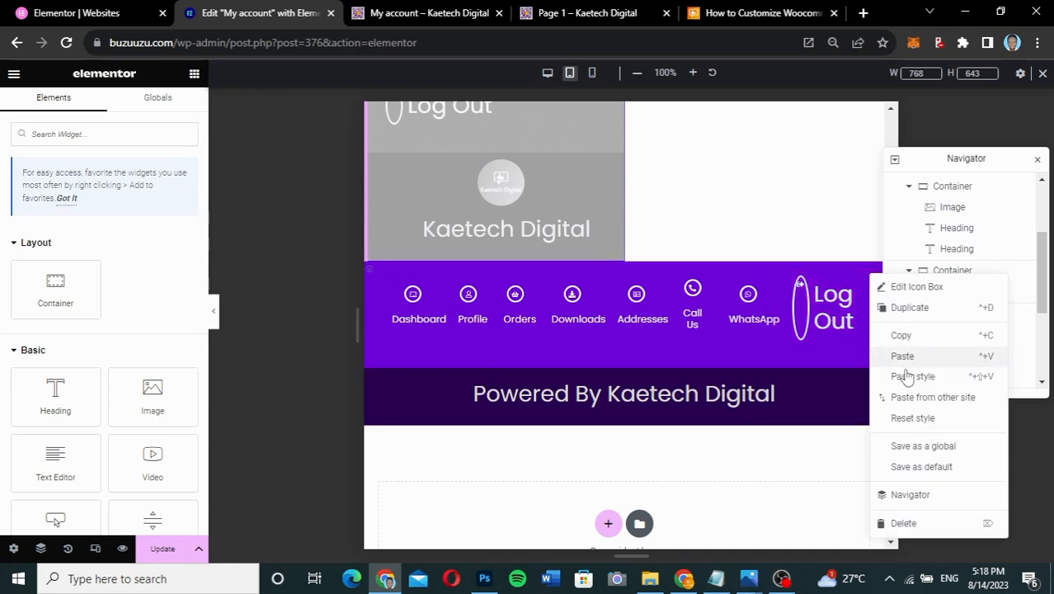
left_click(903, 376)
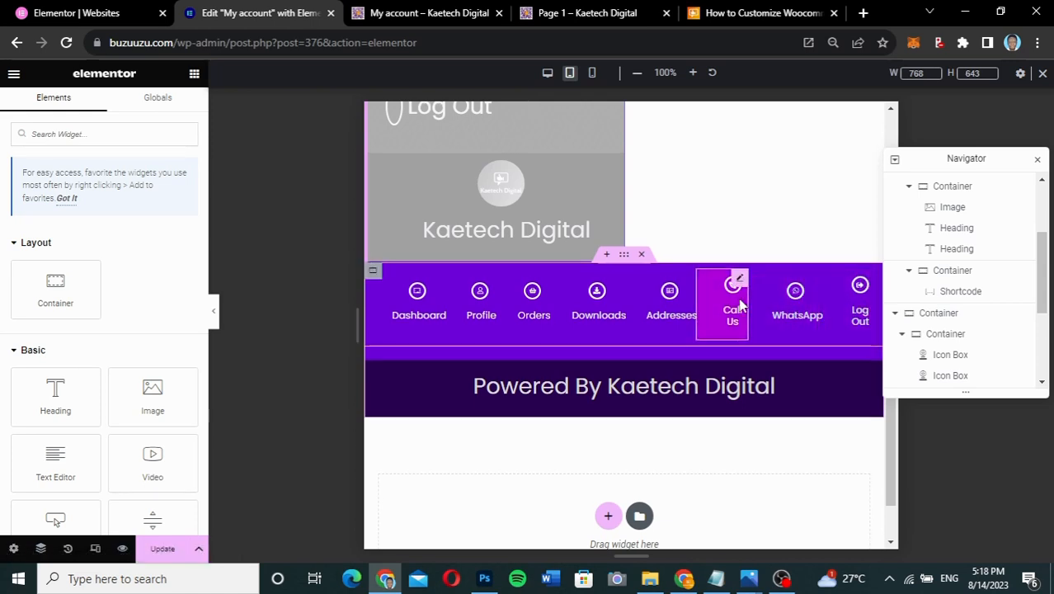
- Select the icon bar's container and collapse the editor to preview the tablet-width page
scroll(739, 303, "up", 6)
scroll(739, 304, "up", 3)
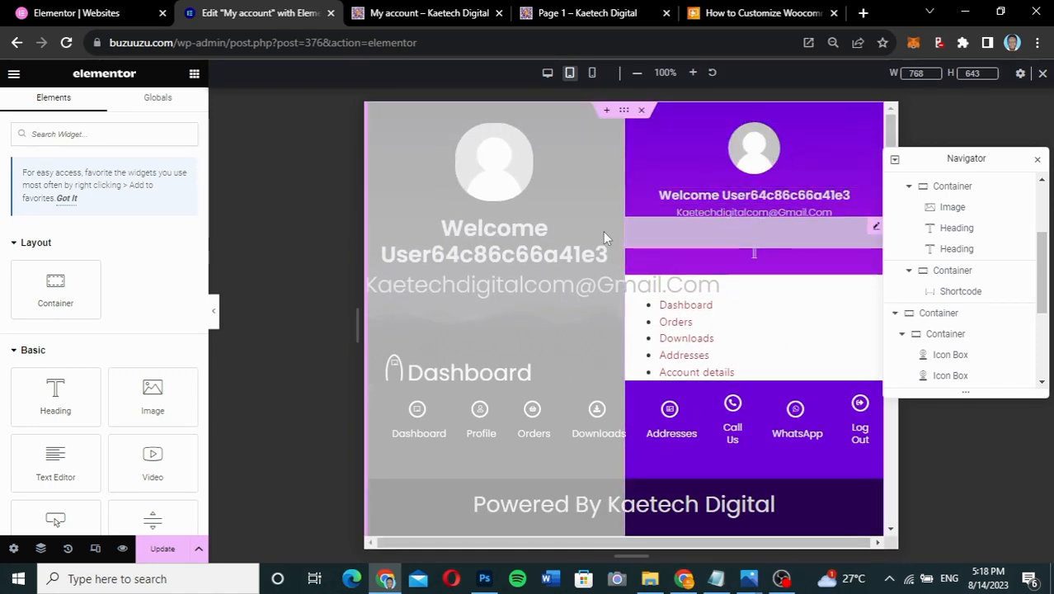
scroll(694, 338, "down", 5)
scroll(694, 339, "down", 3)
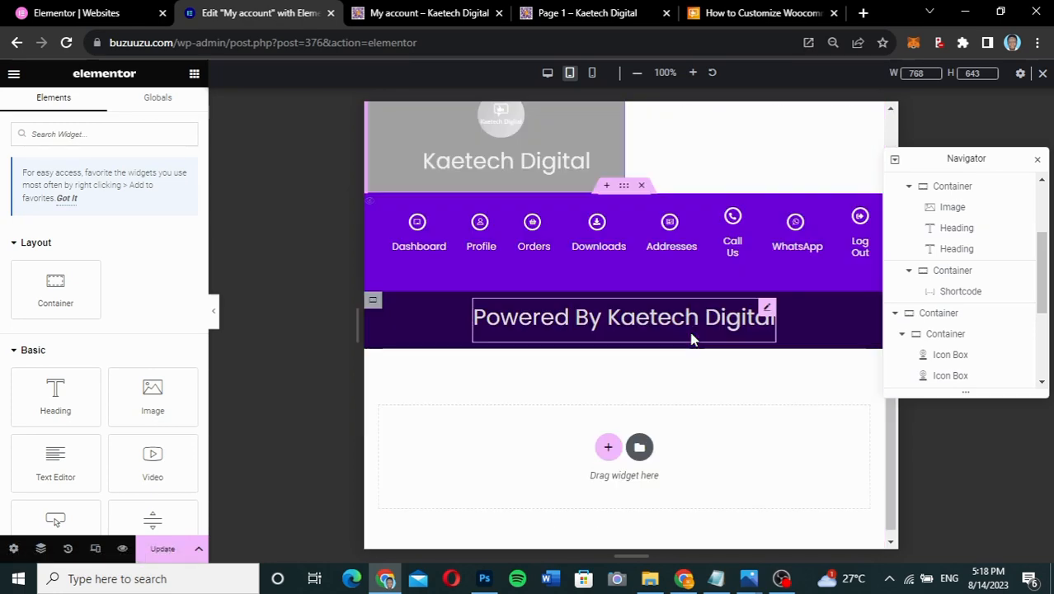
scroll(693, 339, "up", 1)
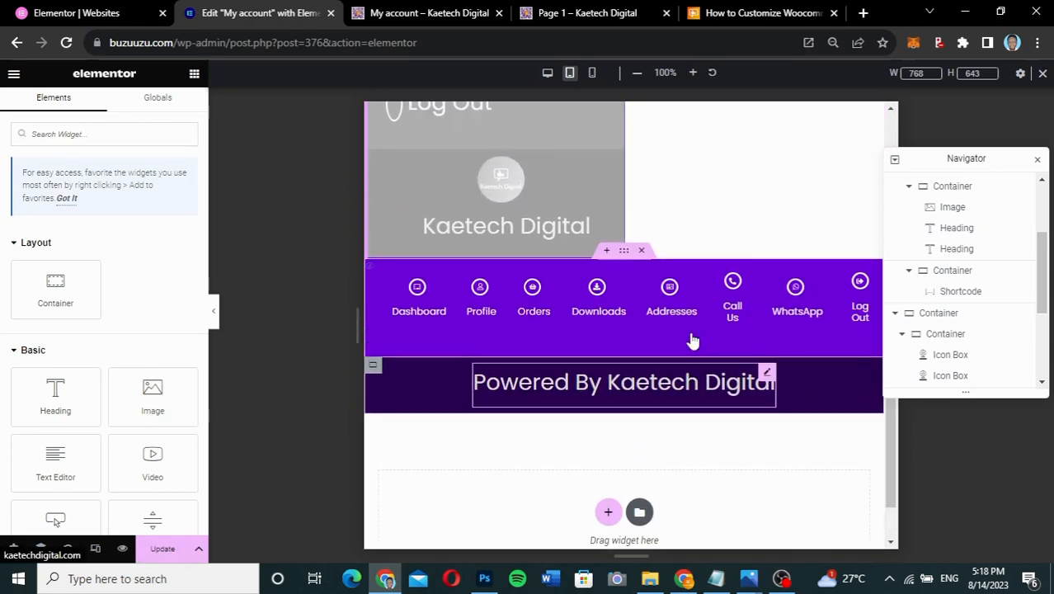
left_click(624, 253)
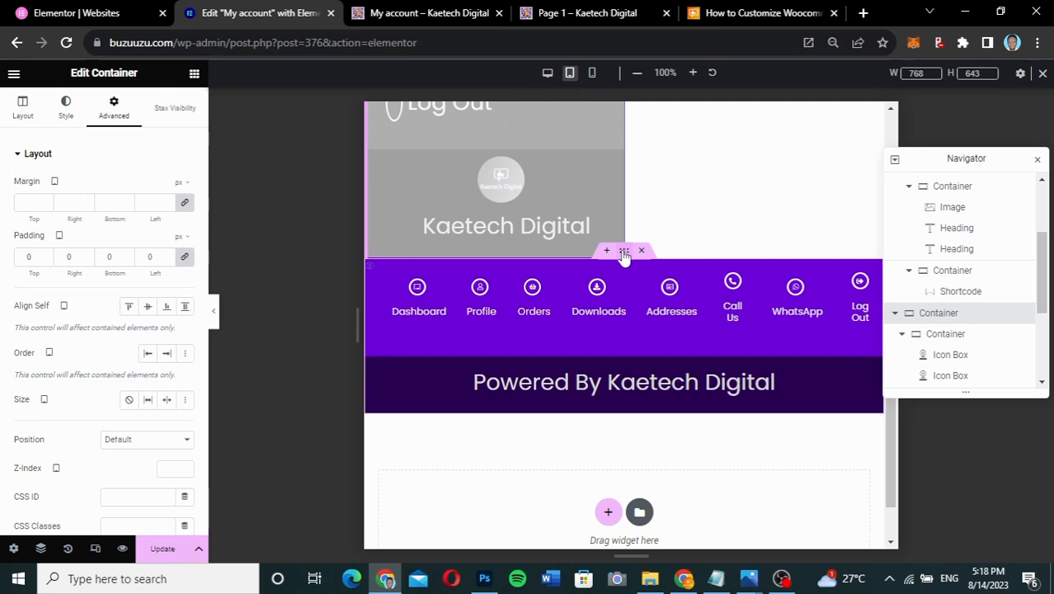
left_click(213, 315)
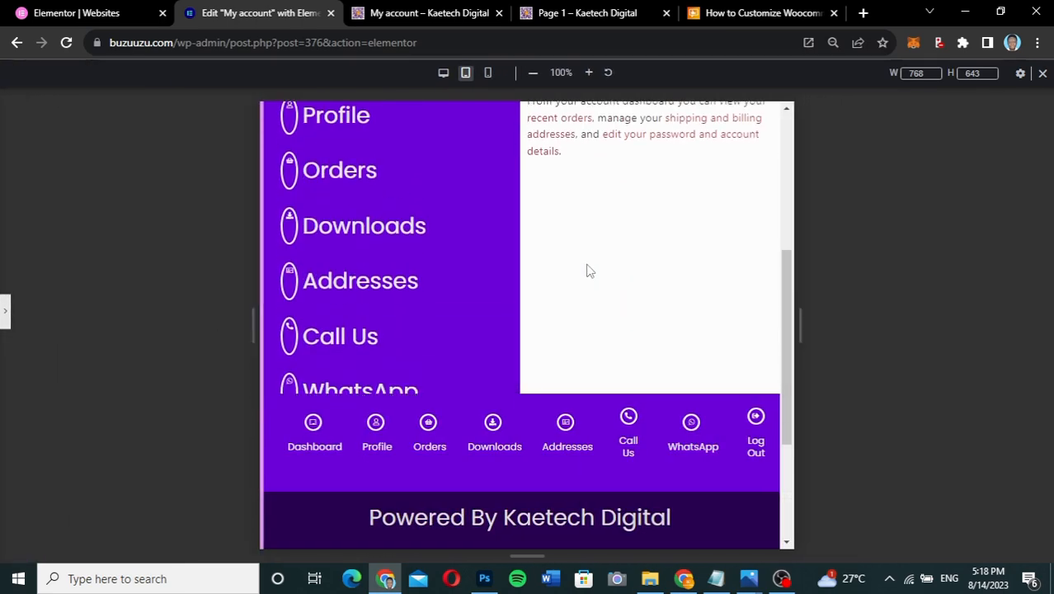
scroll(588, 270, "up", 5)
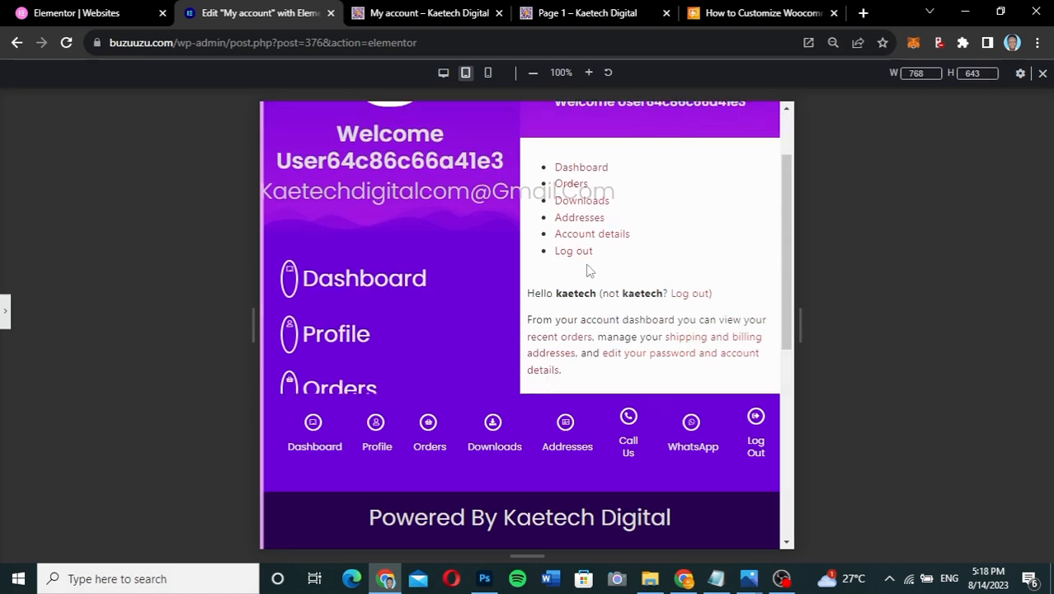
scroll(588, 270, "down", 5)
scroll(588, 271, "up", 5)
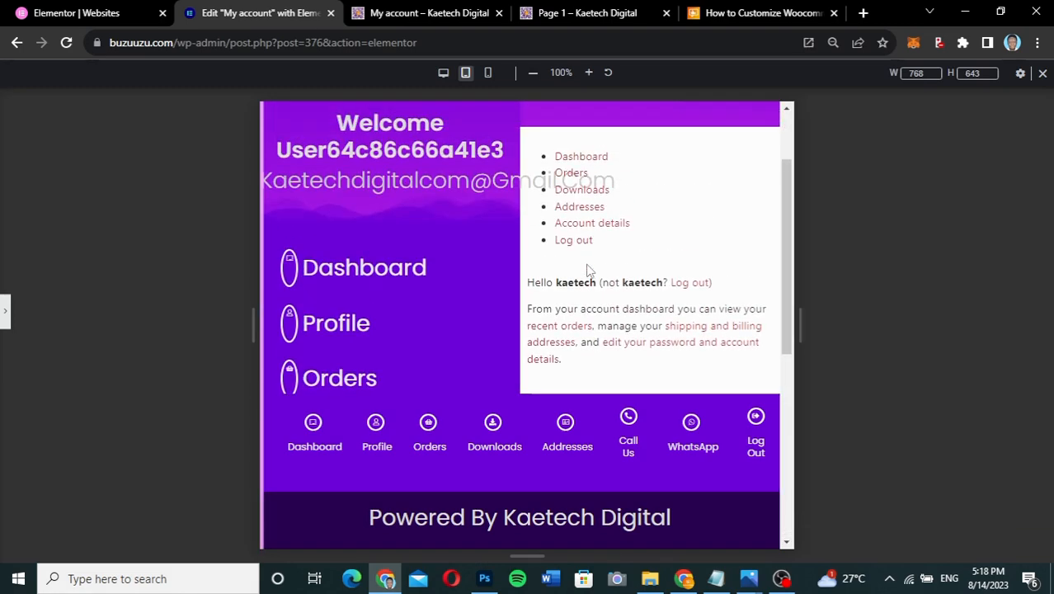
scroll(588, 270, "up", 3)
scroll(587, 270, "down", 6)
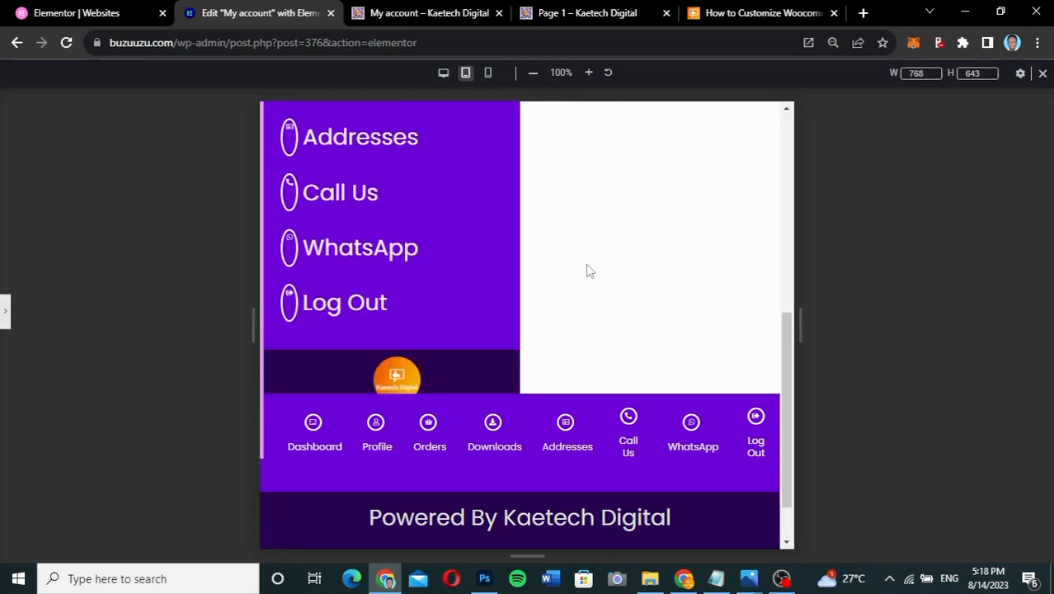
scroll(588, 271, "down", 1)
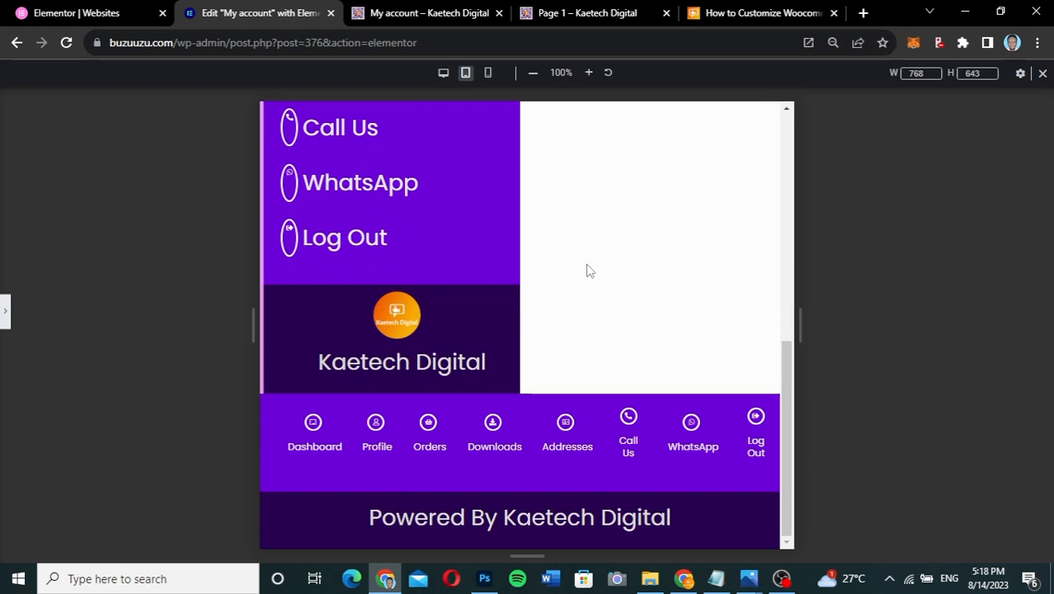
left_click(5, 311)
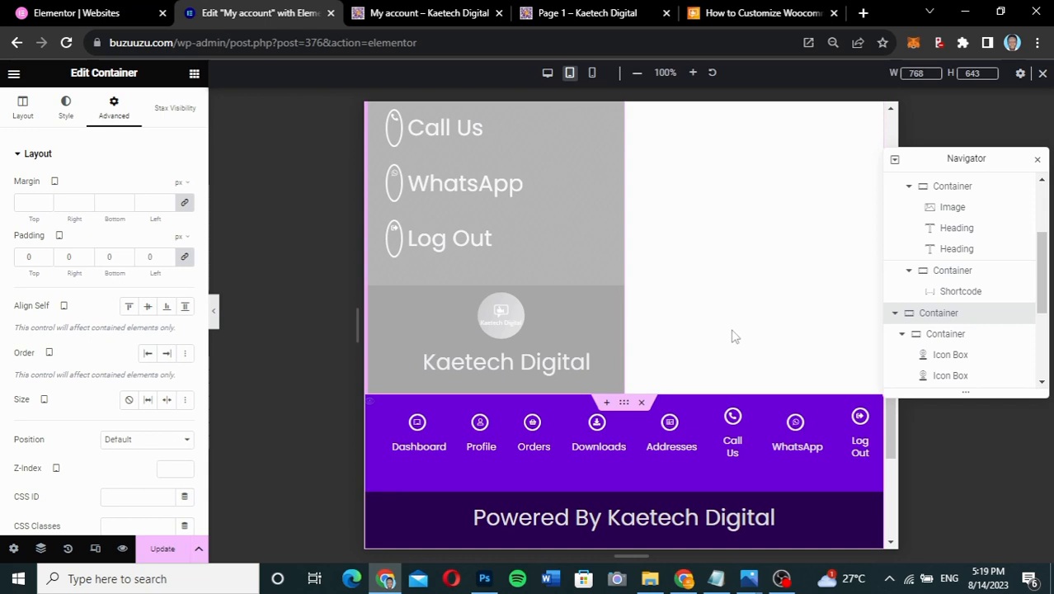
scroll(667, 450, "down", 2)
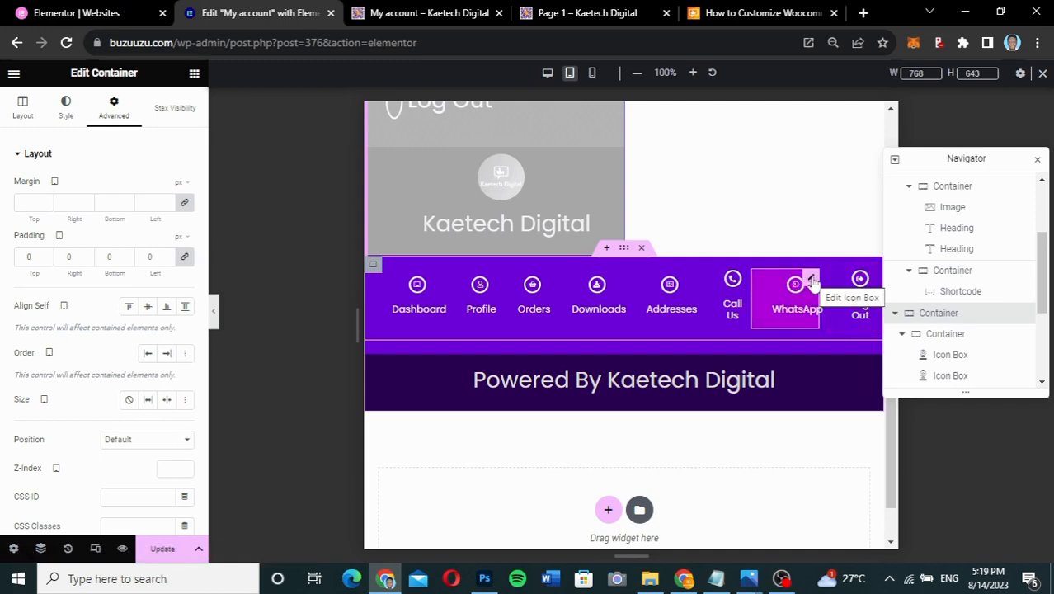
- Make the WhatsApp icon box absolutely positioned with Horizontal Orientation Right
left_click(811, 280)
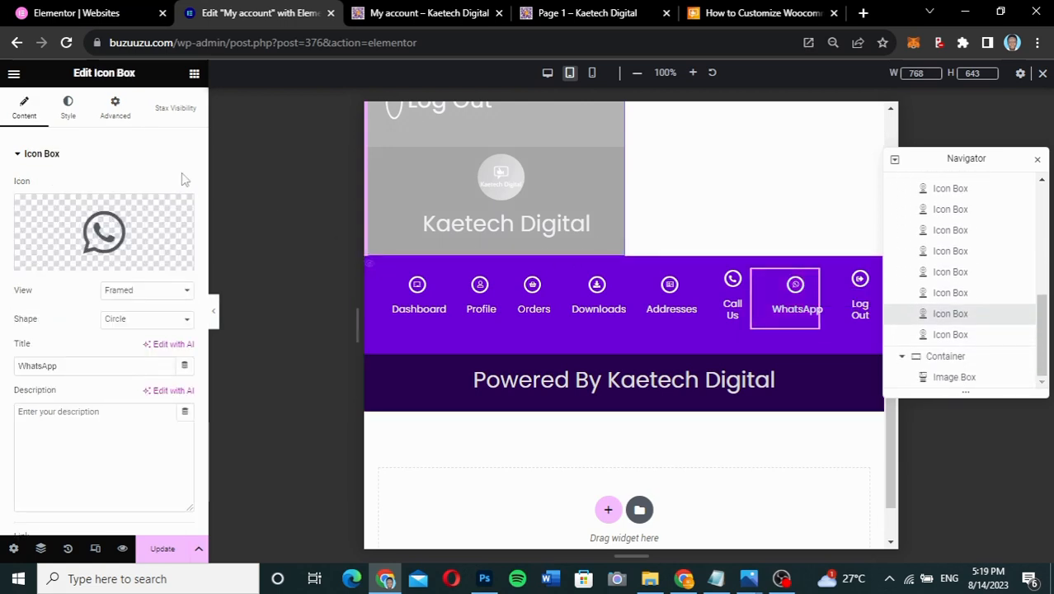
left_click(121, 122)
scroll(93, 384, "down", 2)
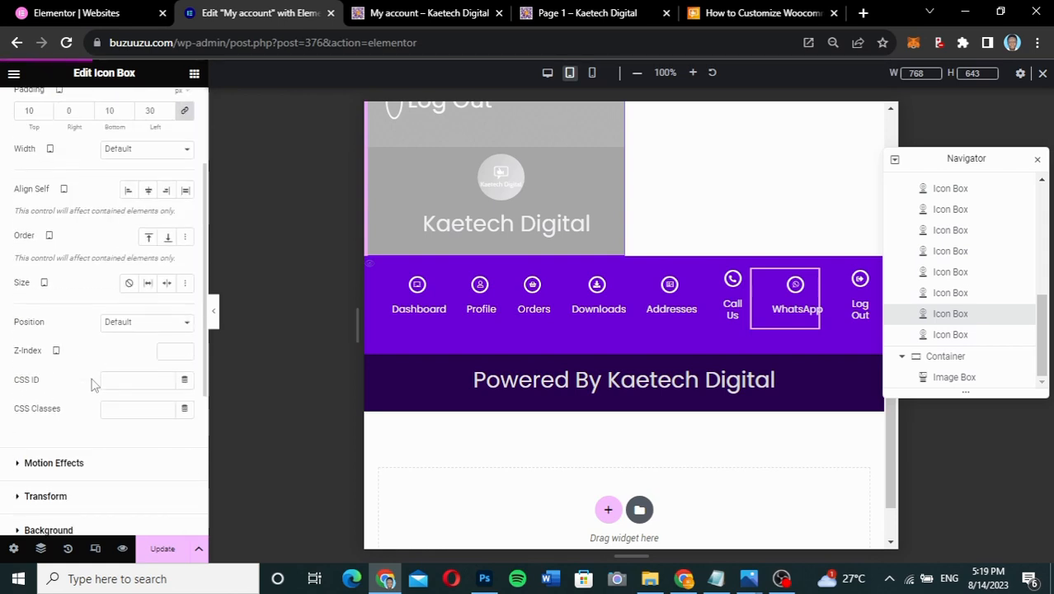
left_click(136, 323)
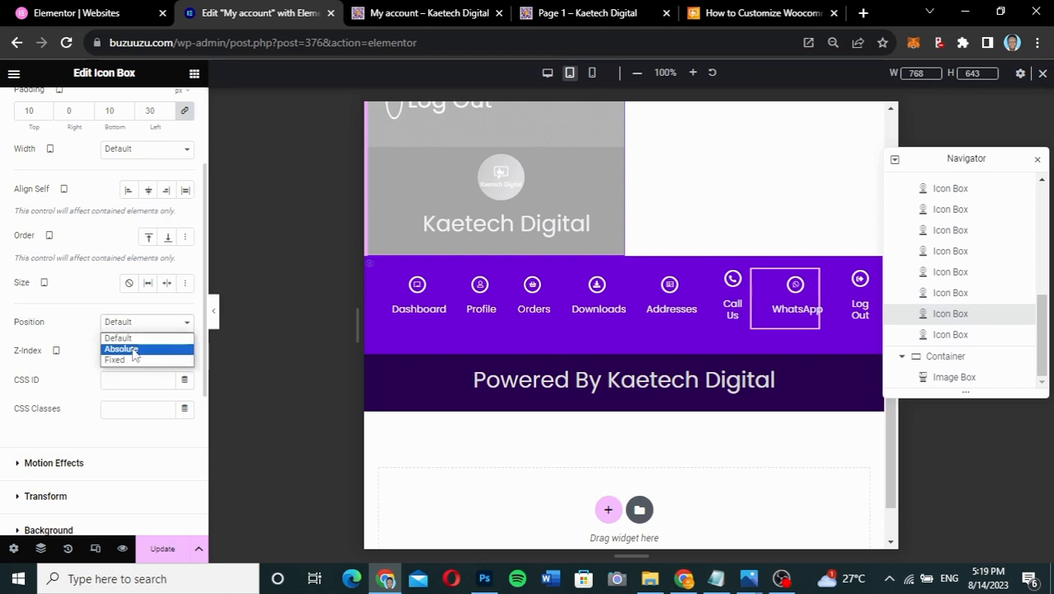
left_click(121, 349)
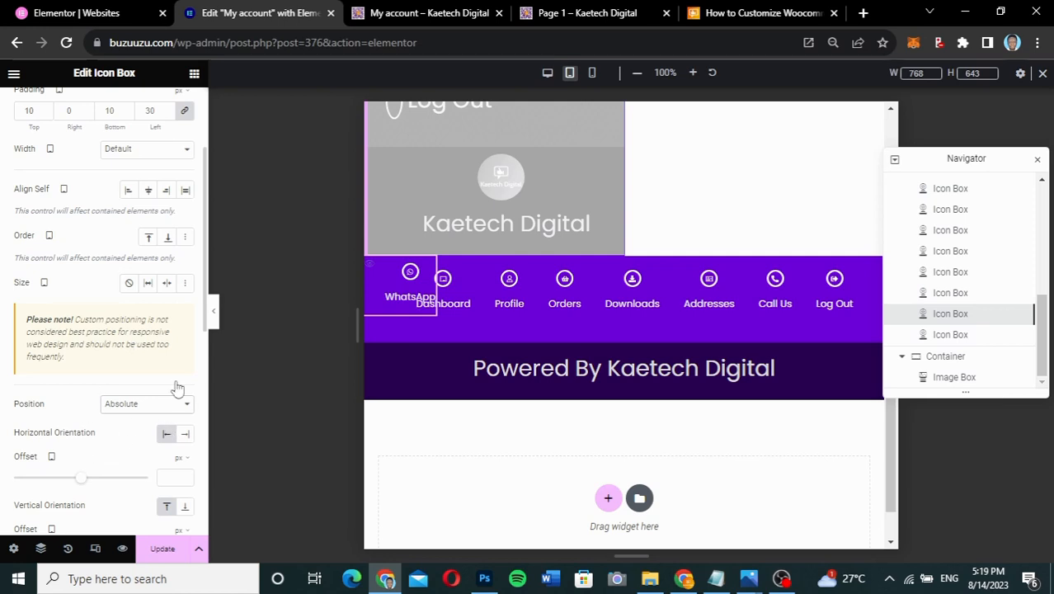
left_click(184, 435)
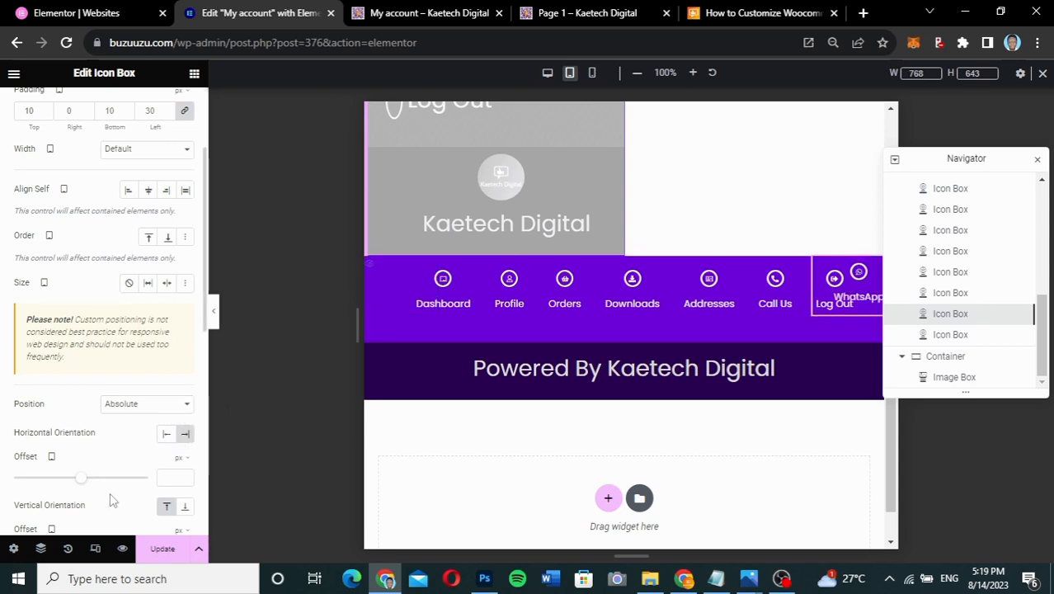
- Set the WhatsApp box's offsets to -114 px vertical and 20.7 px horizontal
scroll(110, 492, "down", 1)
scroll(110, 492, "down", 1)
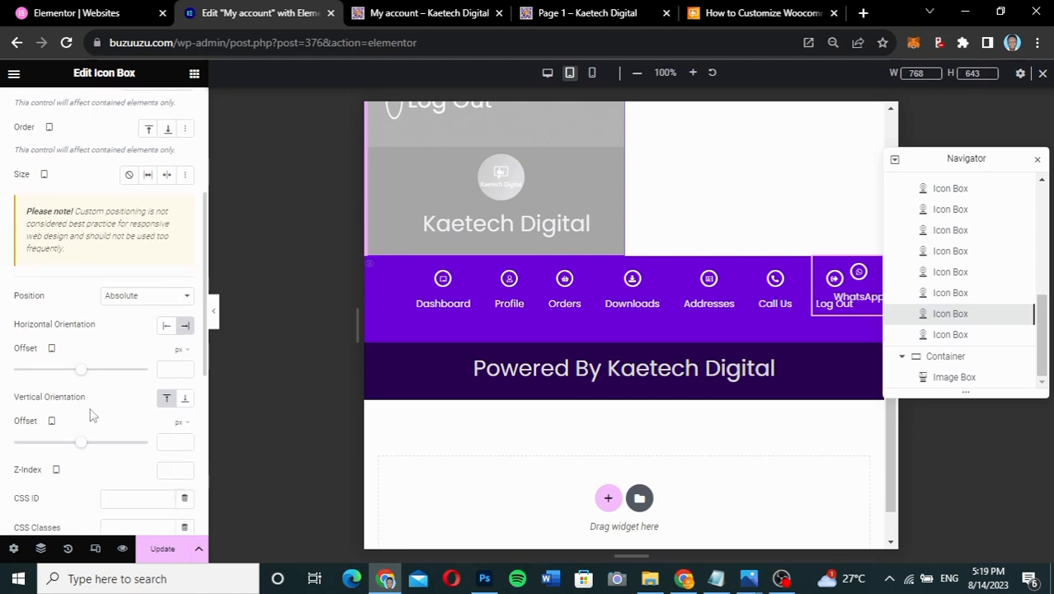
scroll(93, 415, "down", 1)
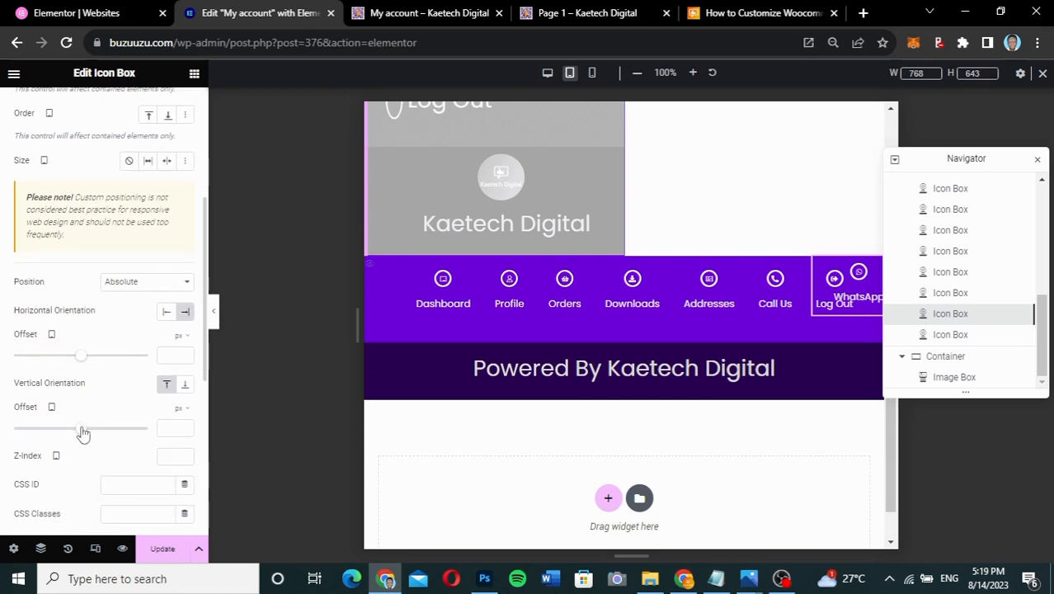
left_click_drag(82, 434, 74, 434)
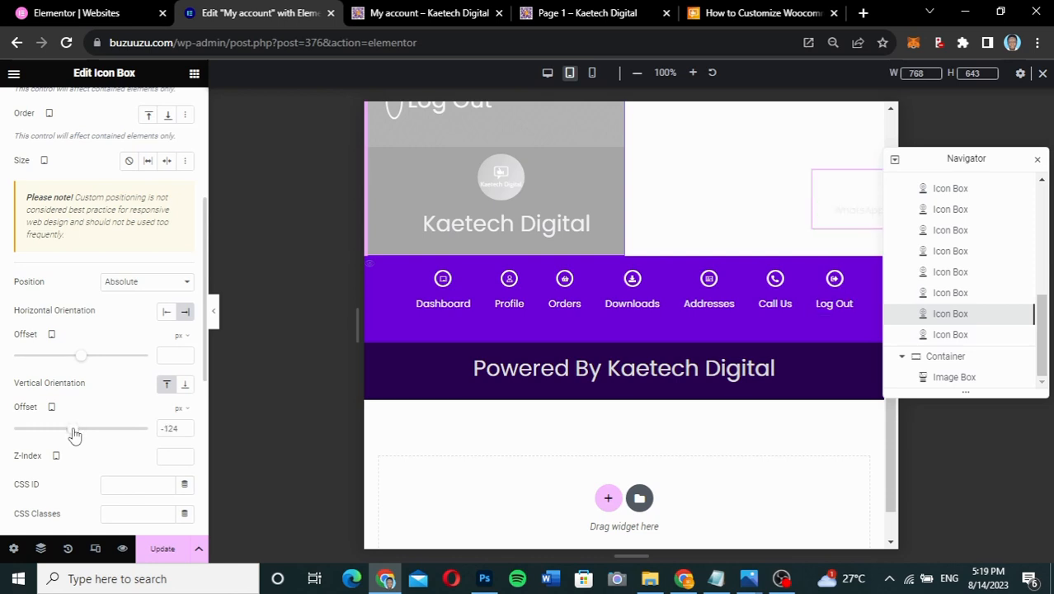
left_click_drag(75, 435, 74, 433)
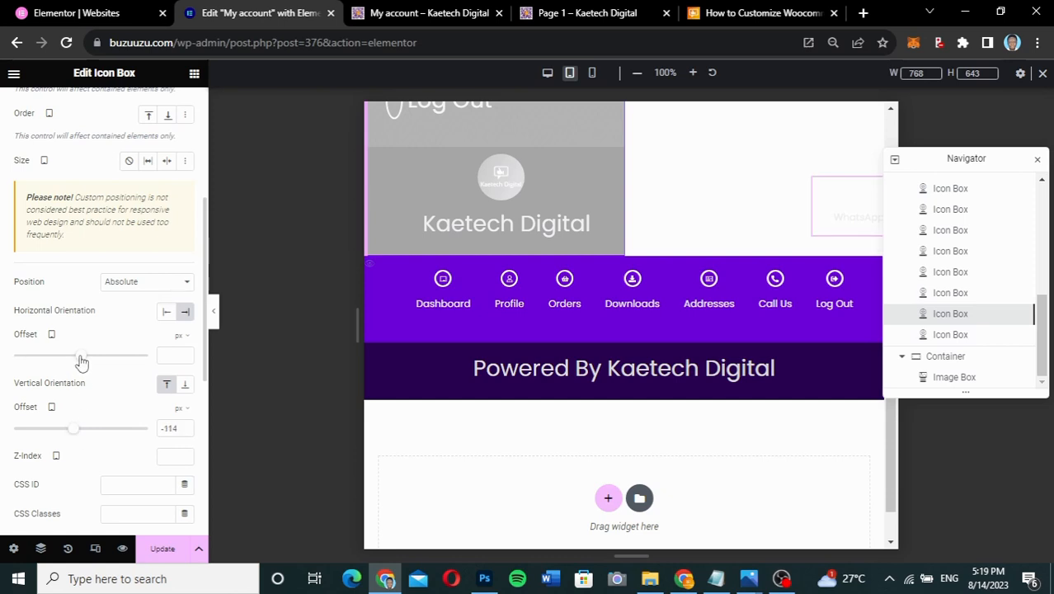
left_click_drag(83, 361, 82, 362)
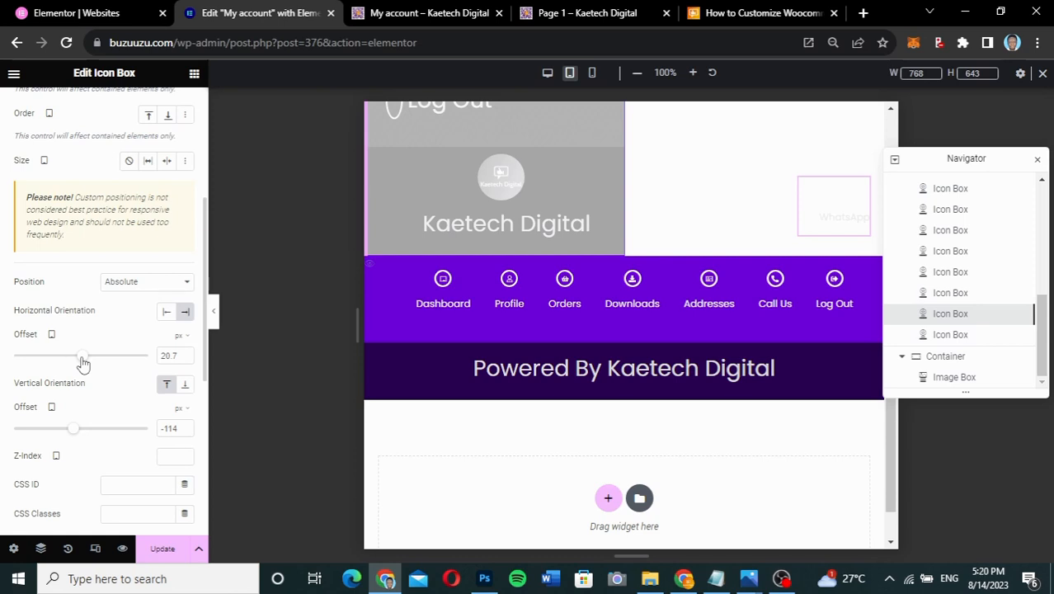
scroll(82, 361, "up", 5)
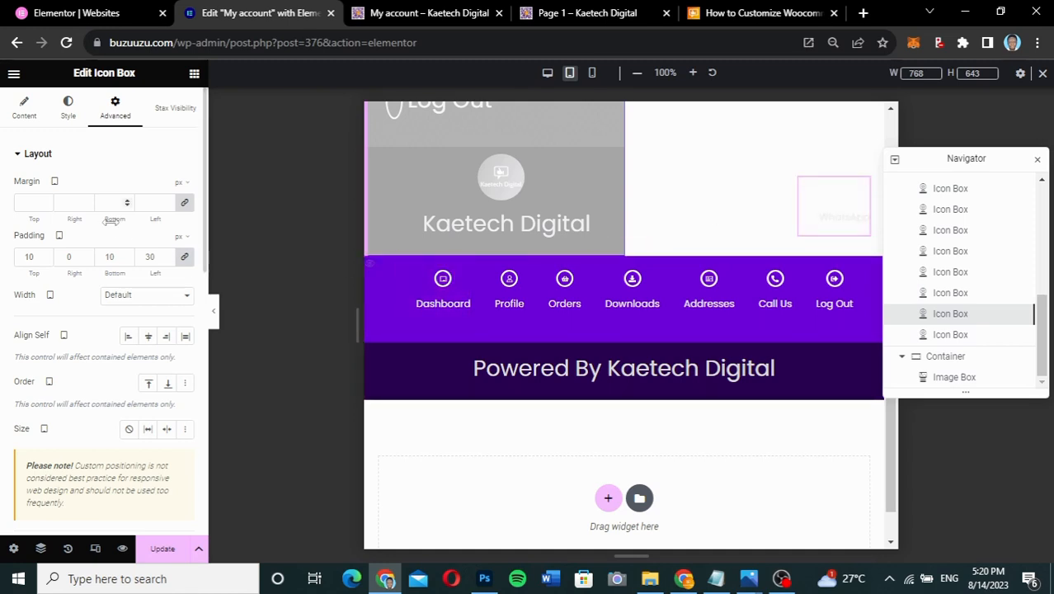
- Look through the WhatsApp box's advanced background and border hover settings
scroll(105, 311, "down", 4)
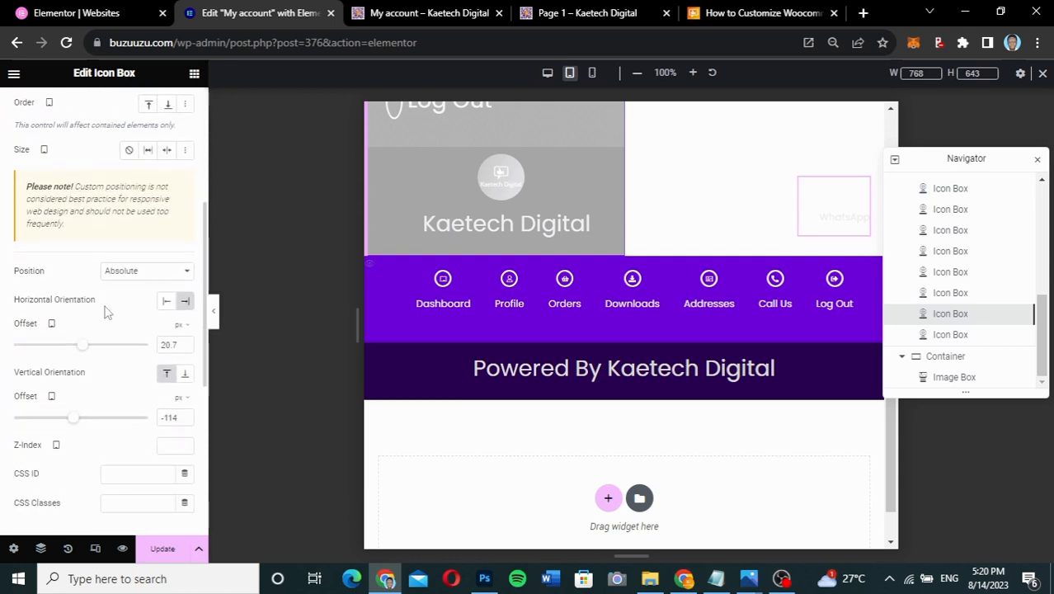
scroll(105, 306, "down", 2)
right_click(104, 306)
left_click(69, 442)
scroll(68, 443, "down", 2)
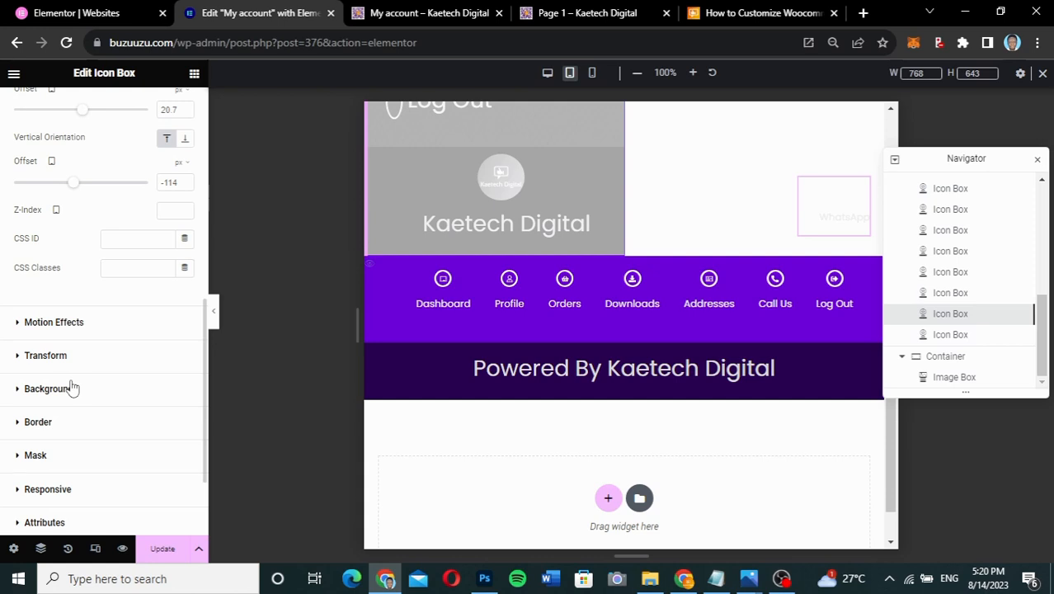
left_click(72, 389)
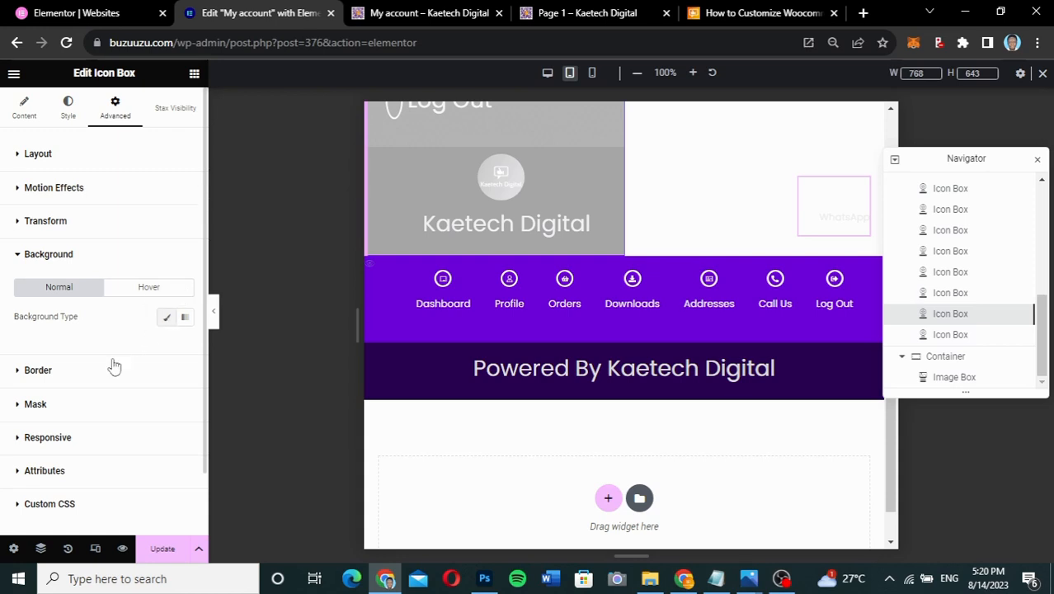
left_click(157, 288)
left_click(158, 289)
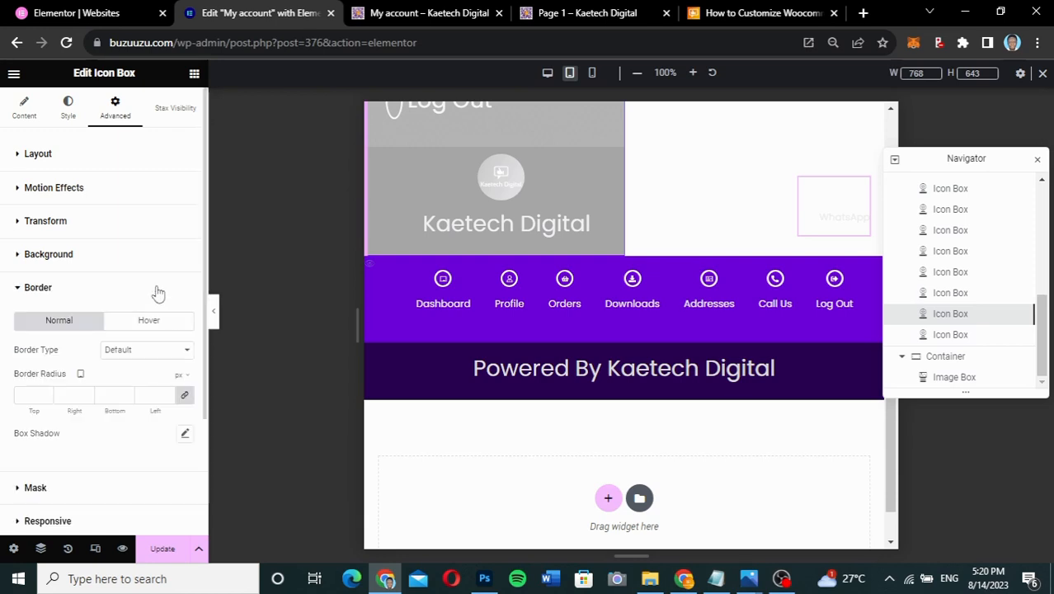
left_click(154, 322)
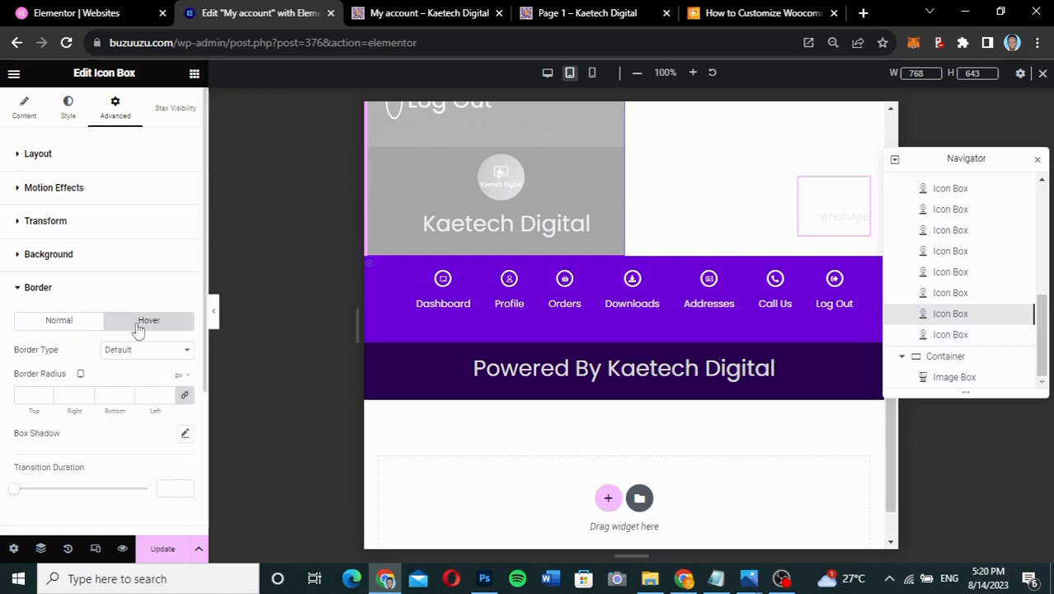
- Clear the purple hover background colour of the WhatsApp icon box
left_click_drag(110, 320, 140, 264)
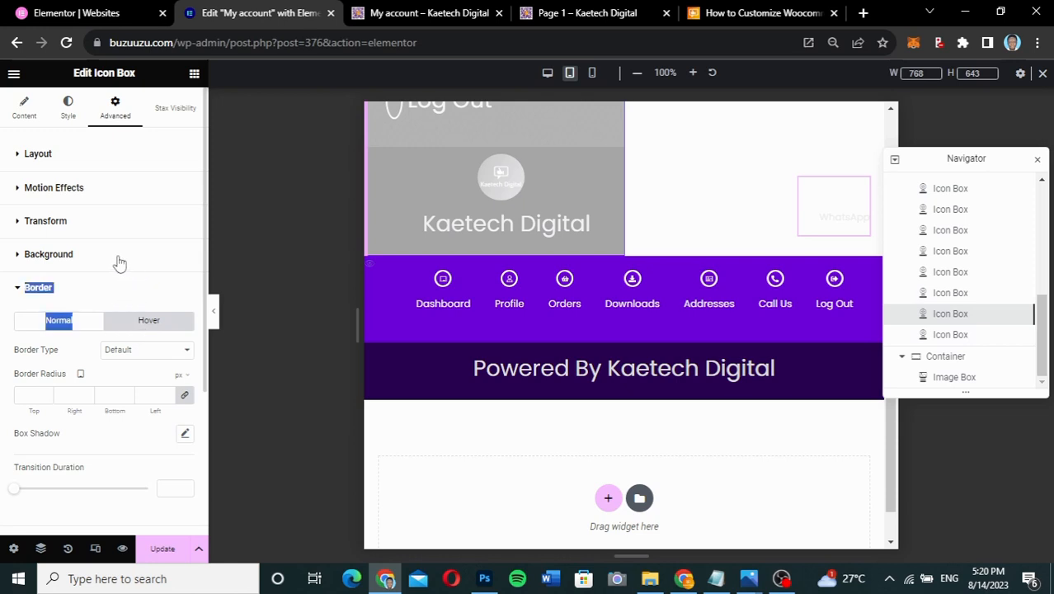
left_click(44, 258)
left_click(44, 255)
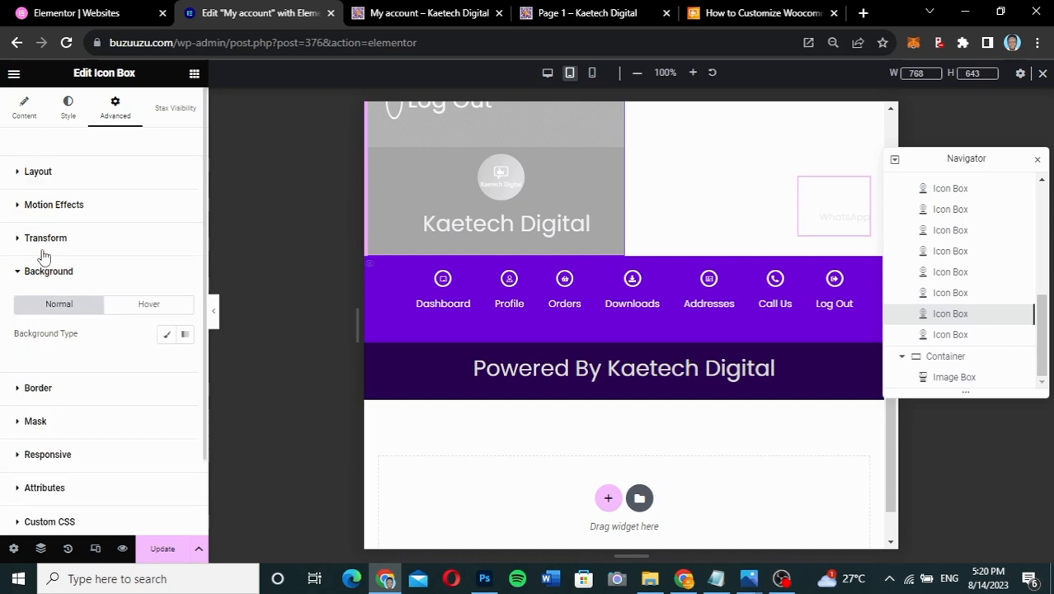
left_click(132, 303)
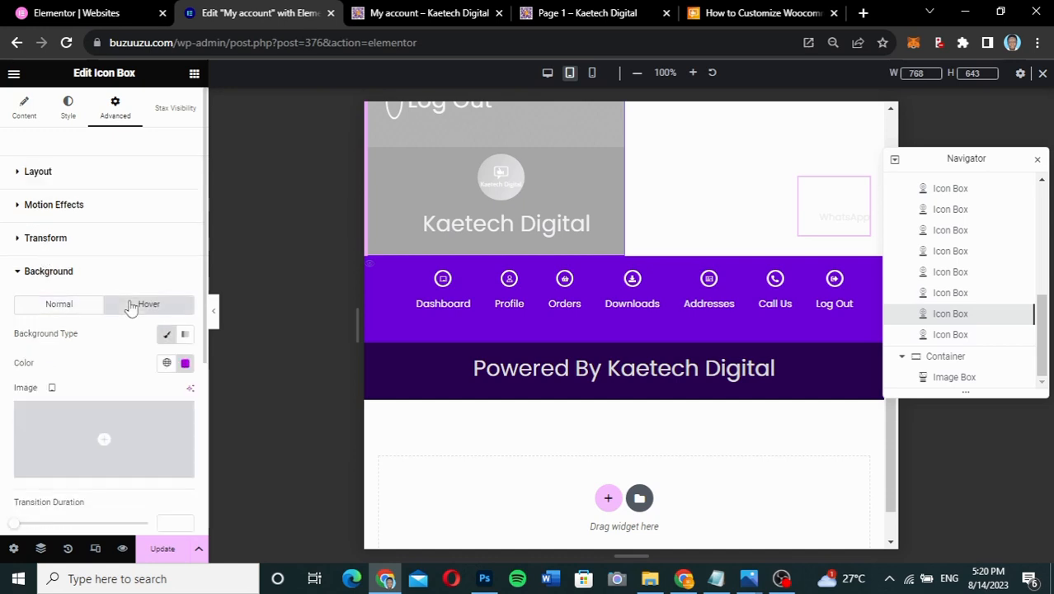
left_click(185, 364)
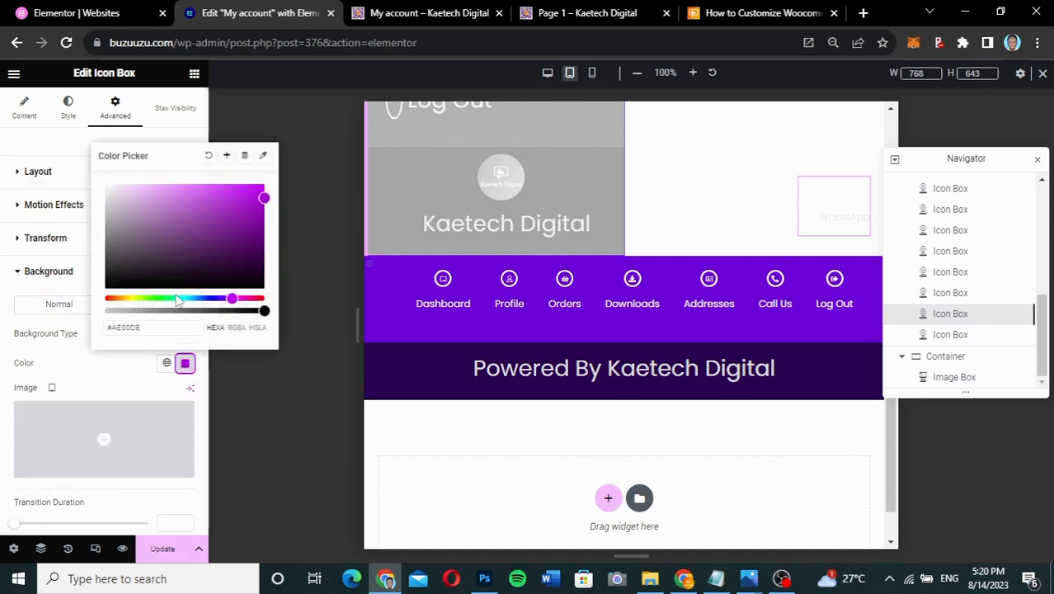
left_click(209, 156)
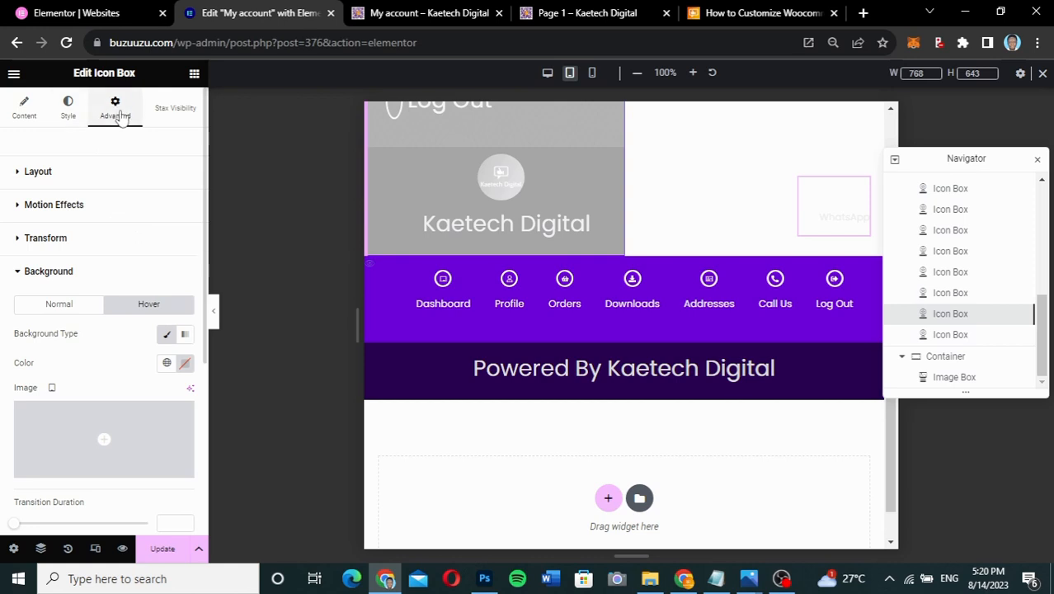
left_click(25, 111)
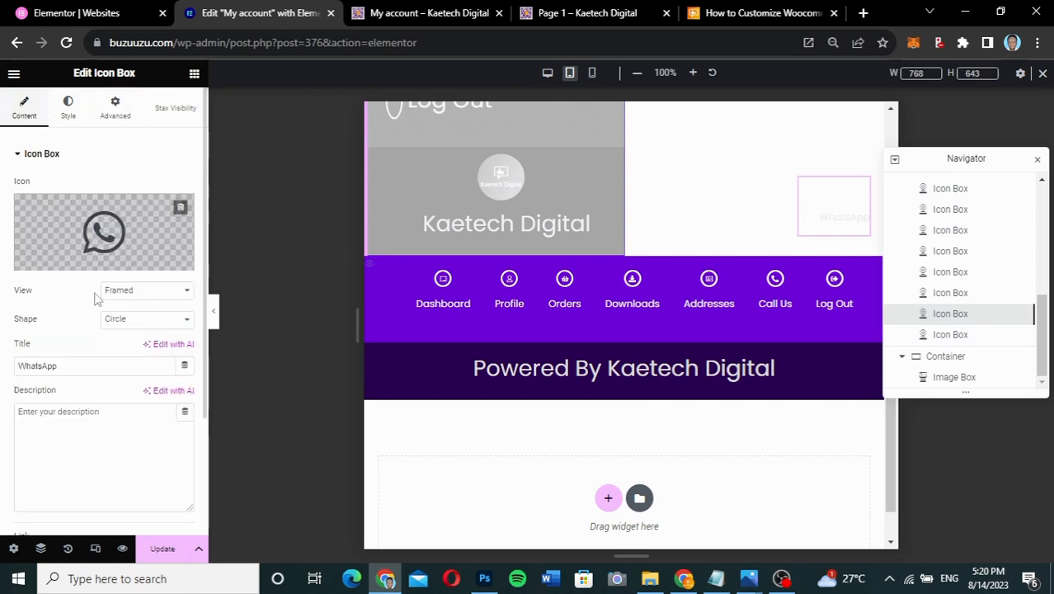
- Delete the WhatsApp title and set the icon's primary colour to dark green
left_click_drag(7, 361, 2, 357)
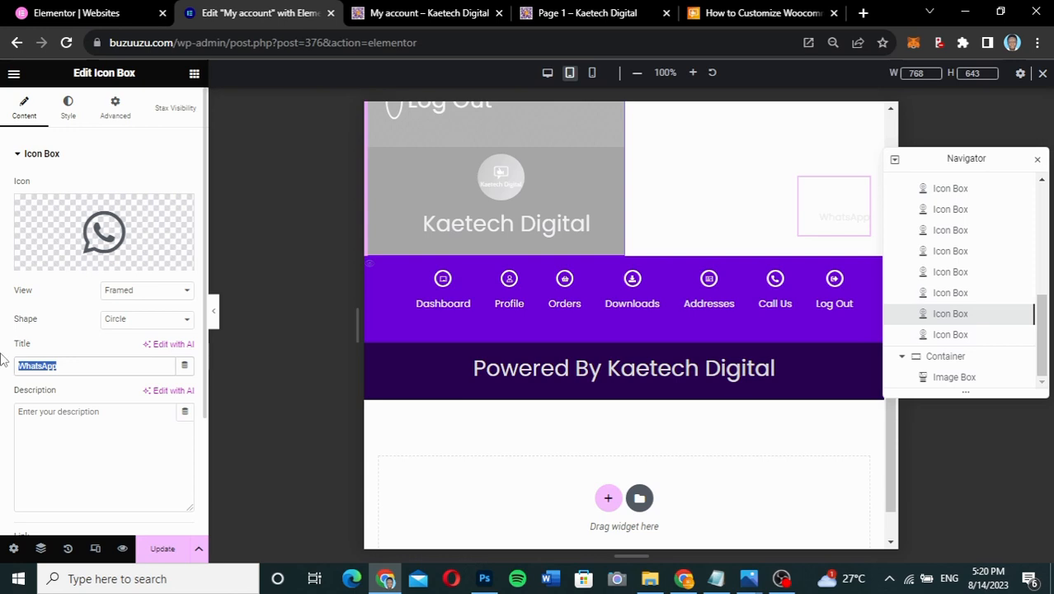
key("BackSpace")
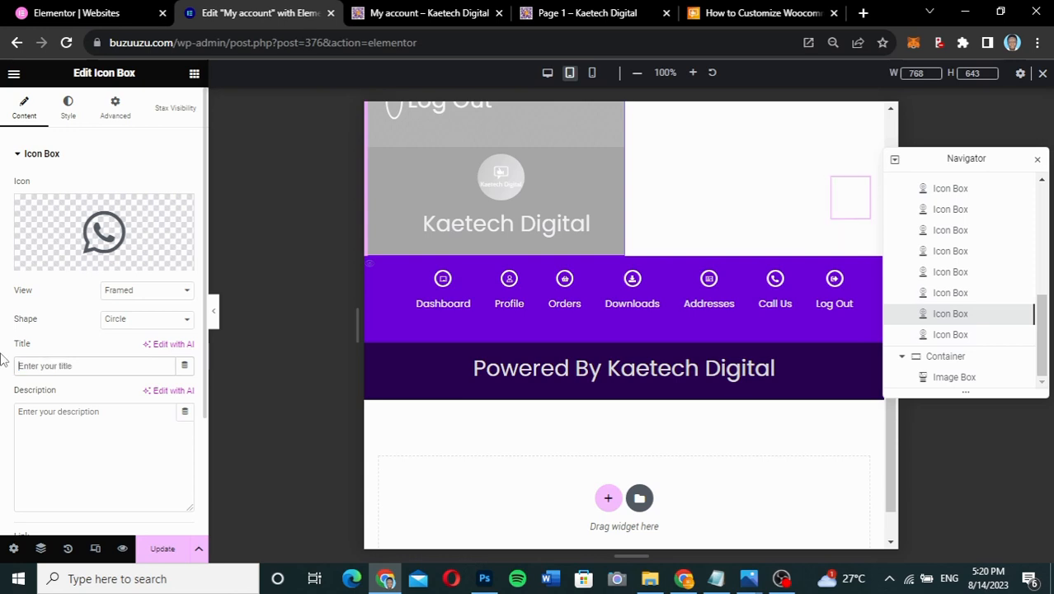
left_click(67, 119)
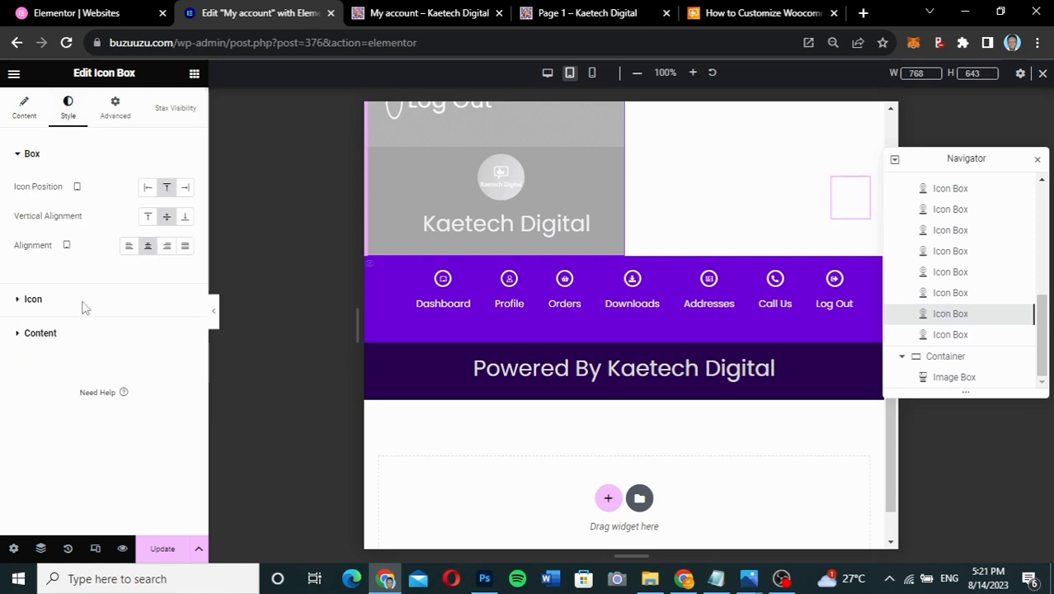
left_click(83, 306)
left_click(184, 252)
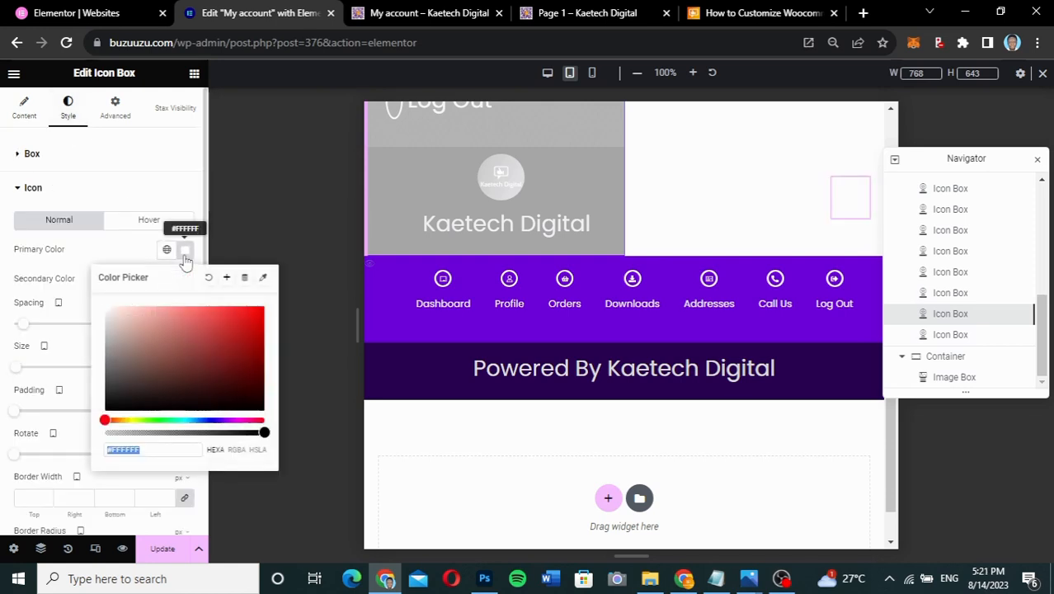
left_click_drag(104, 420, 159, 422)
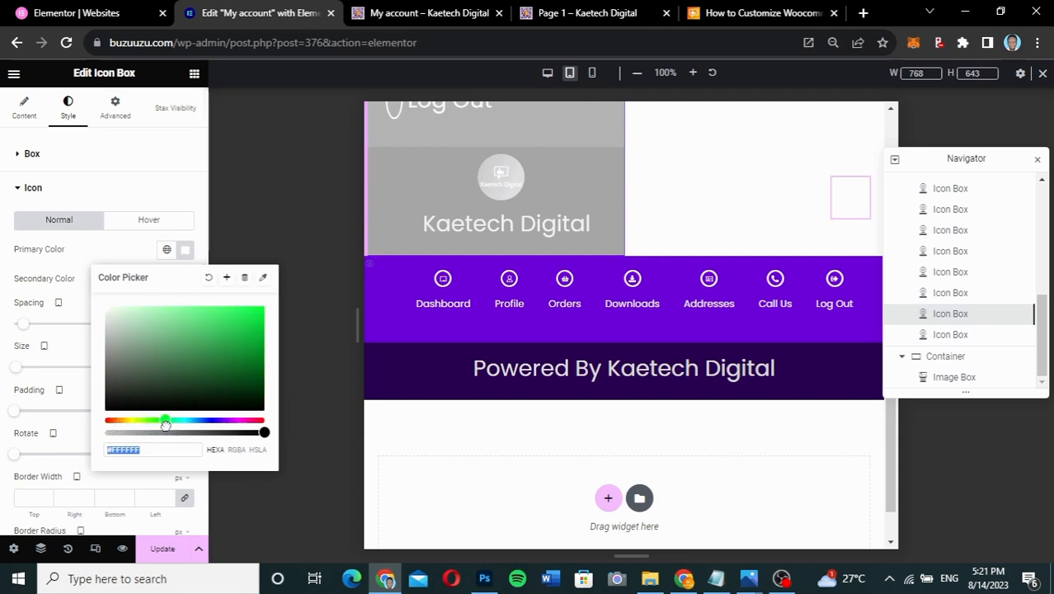
left_click(246, 365)
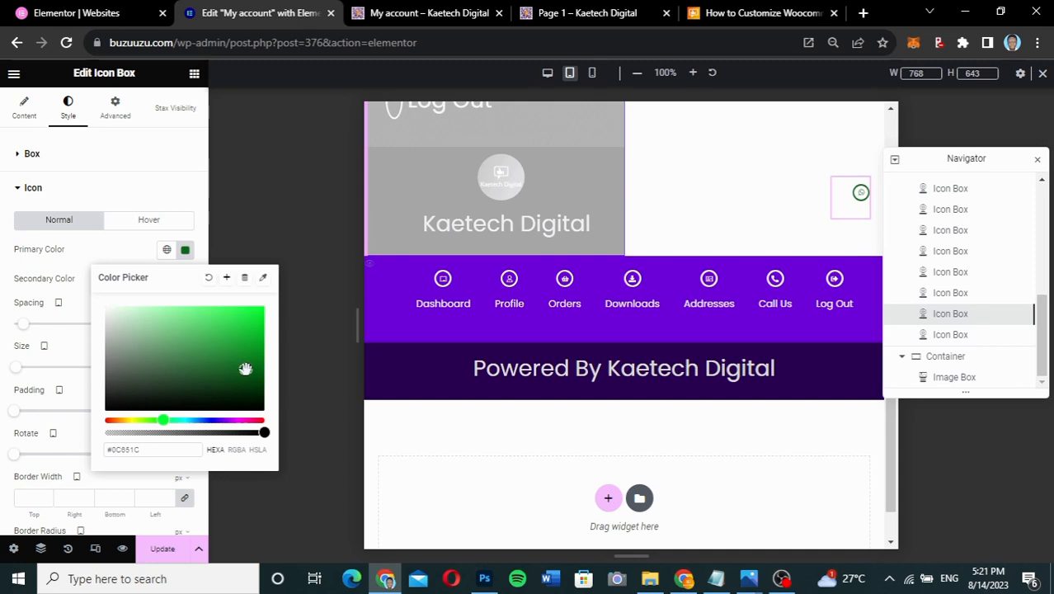
left_click(116, 249)
- Change the icon's normal primary colour to a brighter green (#2D9840)
left_click(132, 224)
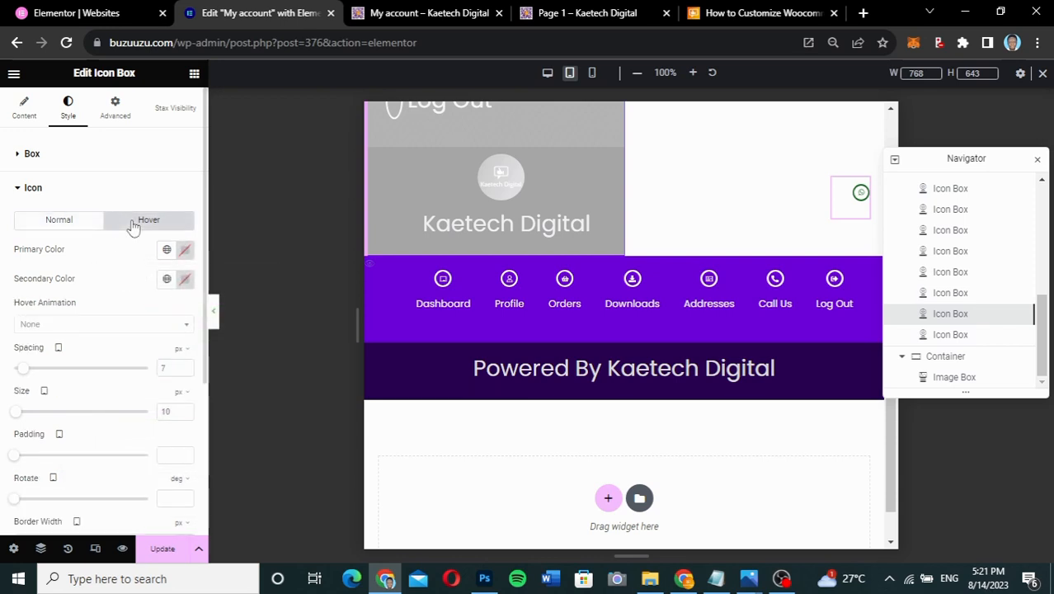
left_click(184, 252)
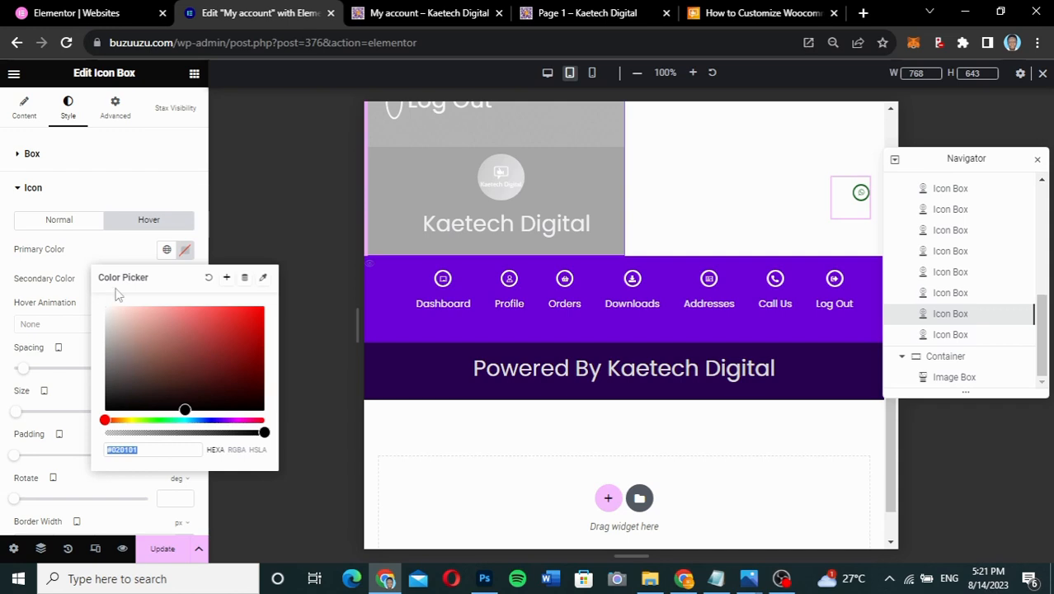
left_click(80, 230)
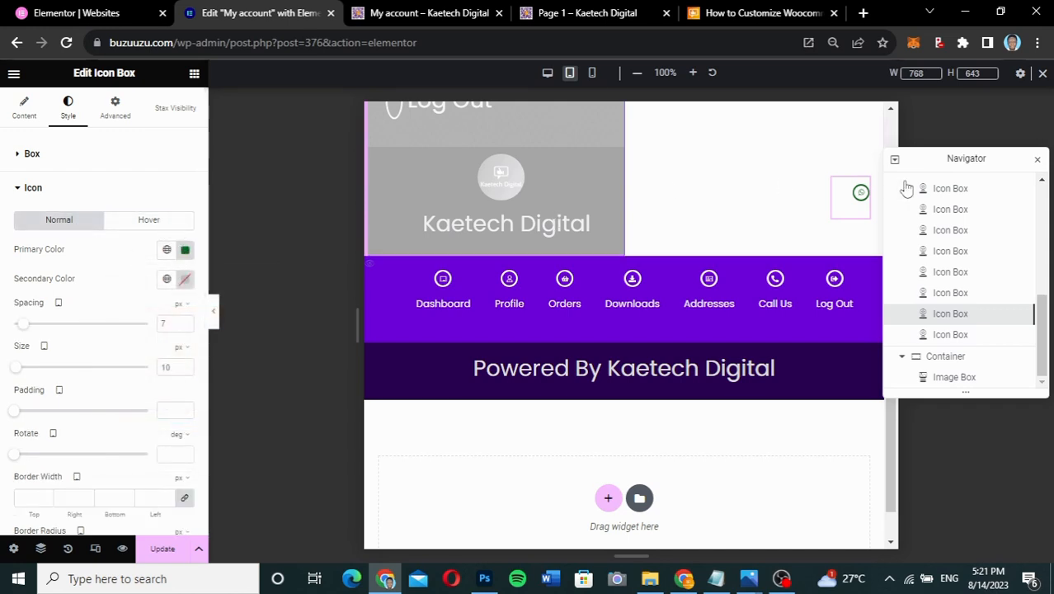
left_click(185, 251)
left_click_drag(132, 311, 101, 300)
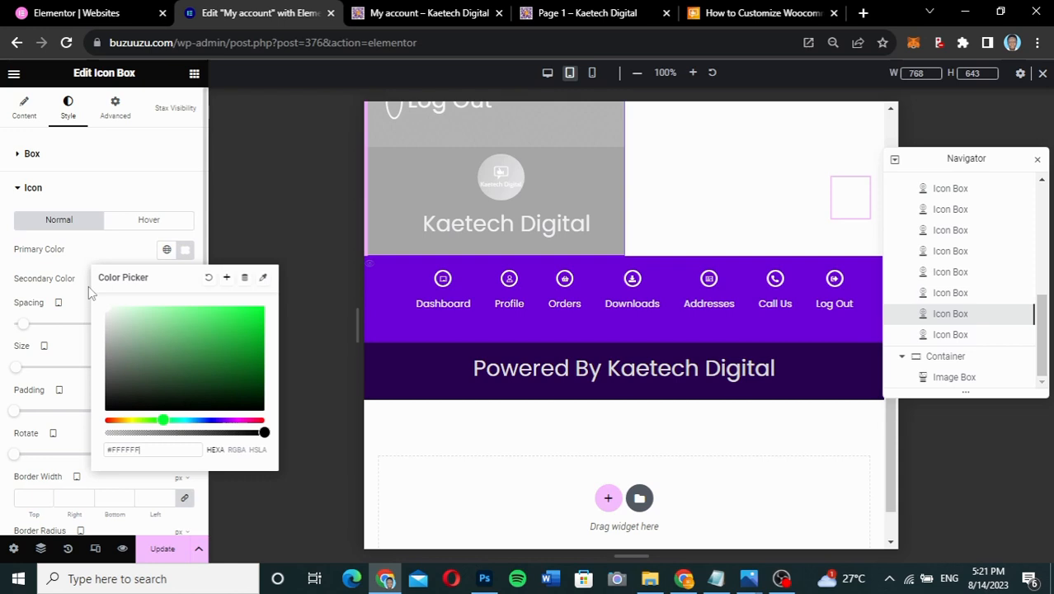
left_click_drag(172, 330, 222, 352)
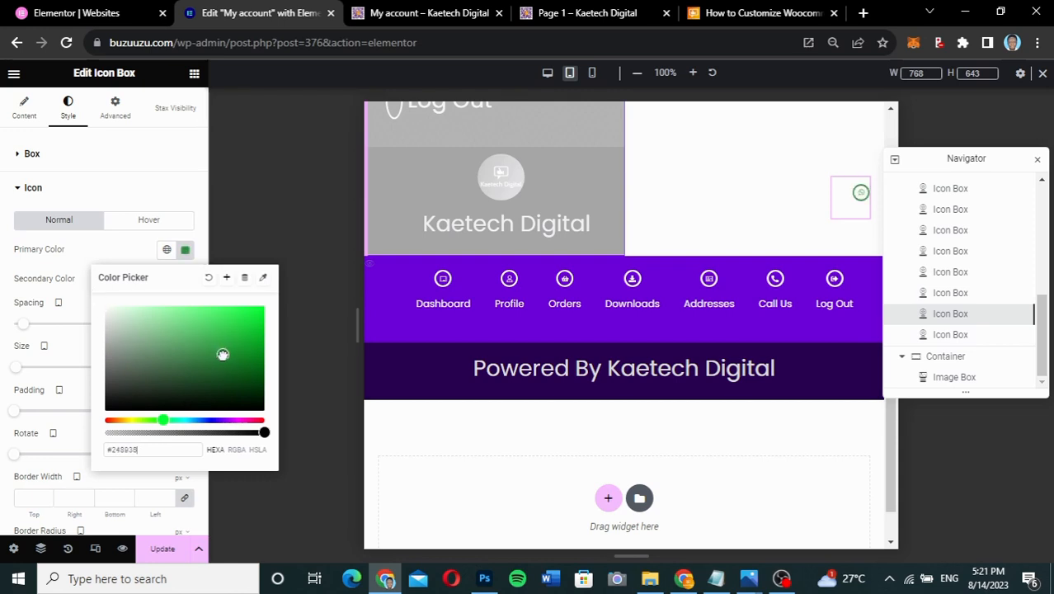
left_click(104, 248)
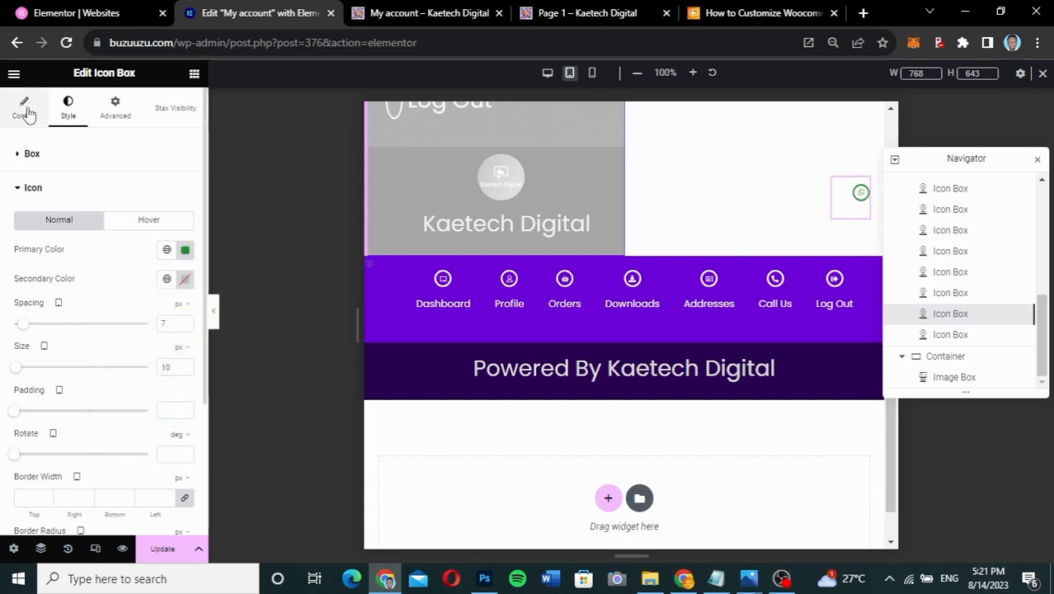
- Set the WhatsApp icon's View to Stacked
left_click(25, 110)
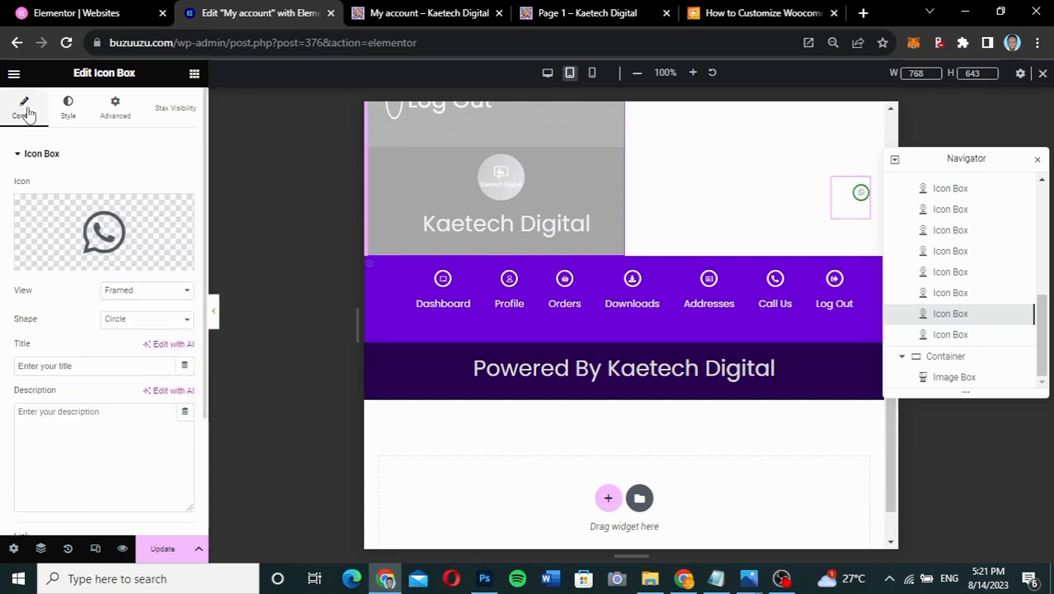
left_click(134, 295)
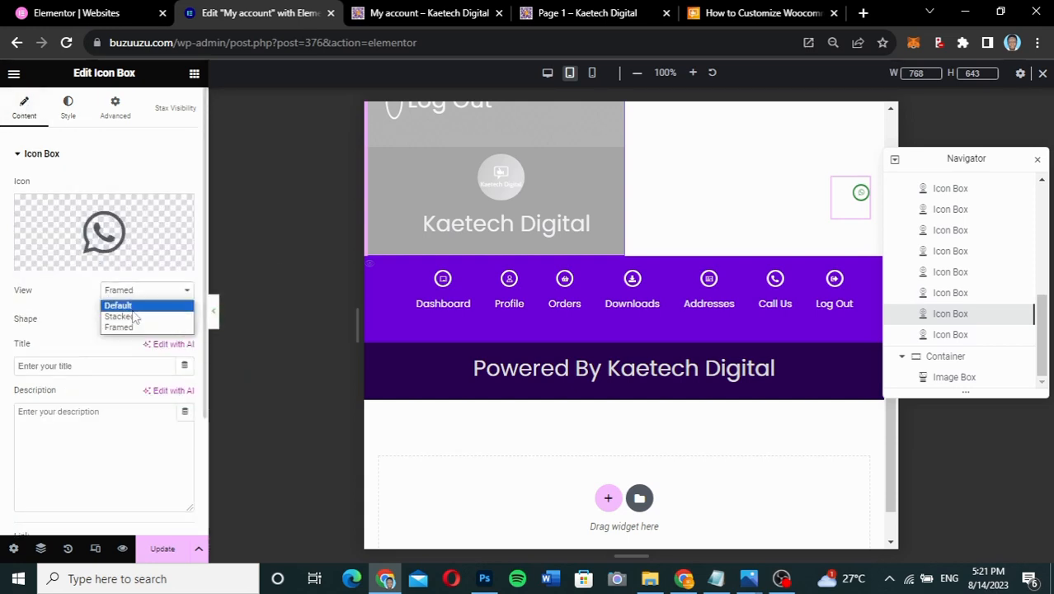
left_click(132, 316)
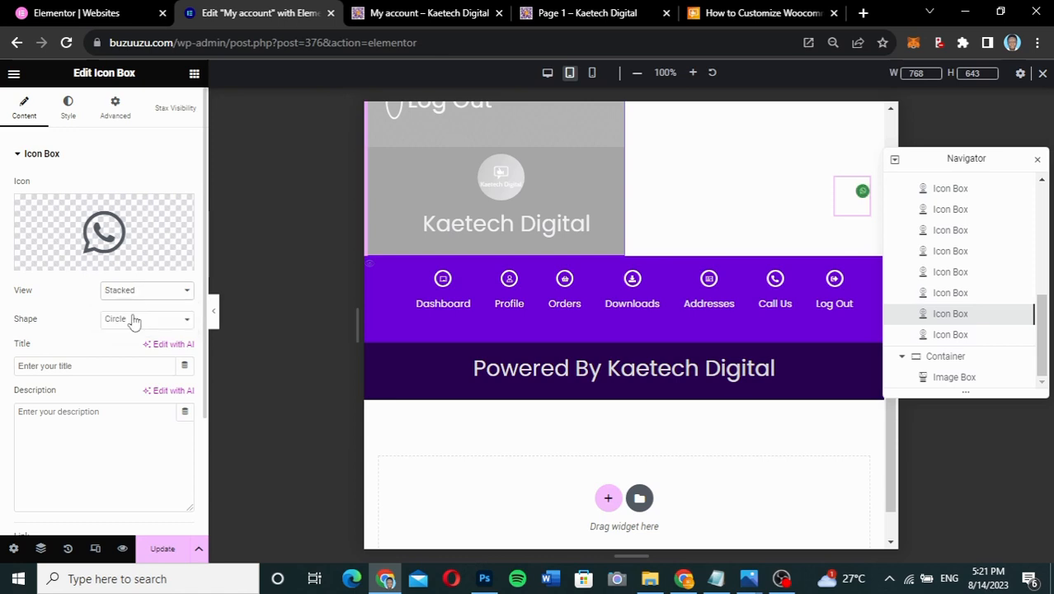
- Set the WhatsApp icon size to 25
left_click(69, 107)
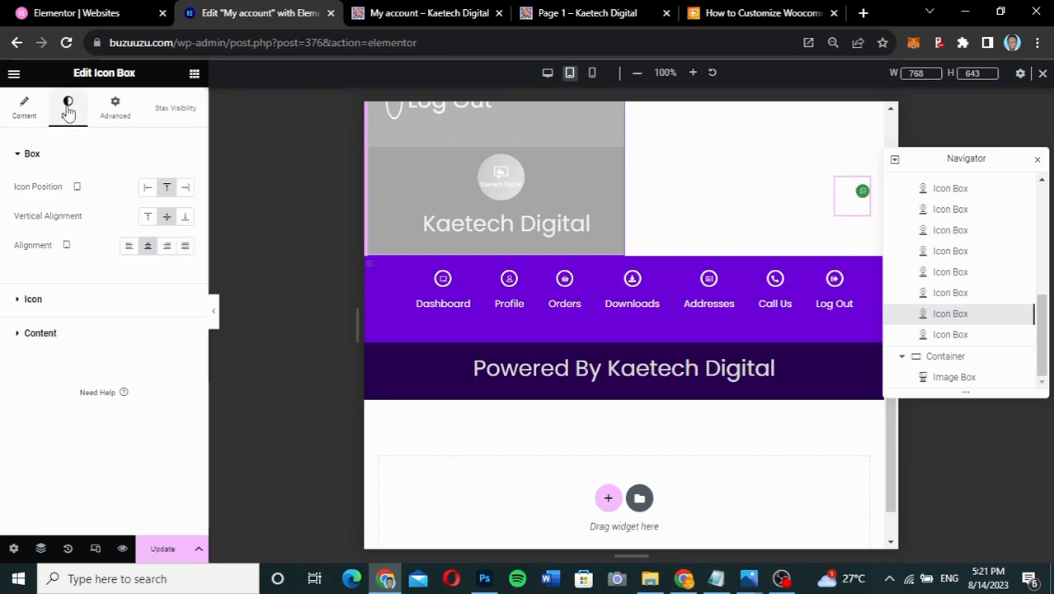
left_click(71, 298)
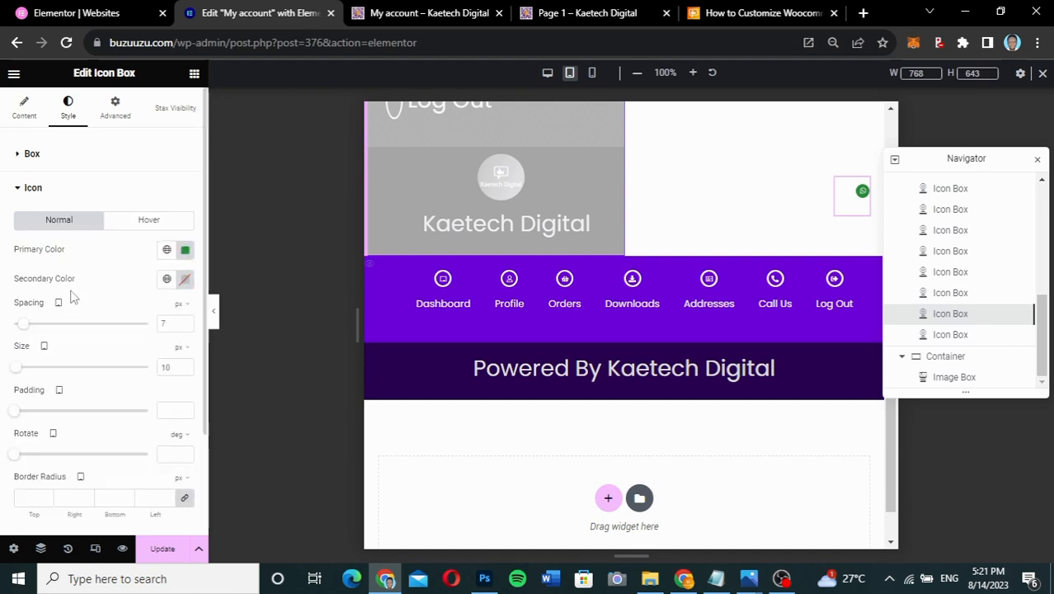
left_click(169, 368)
type("20")
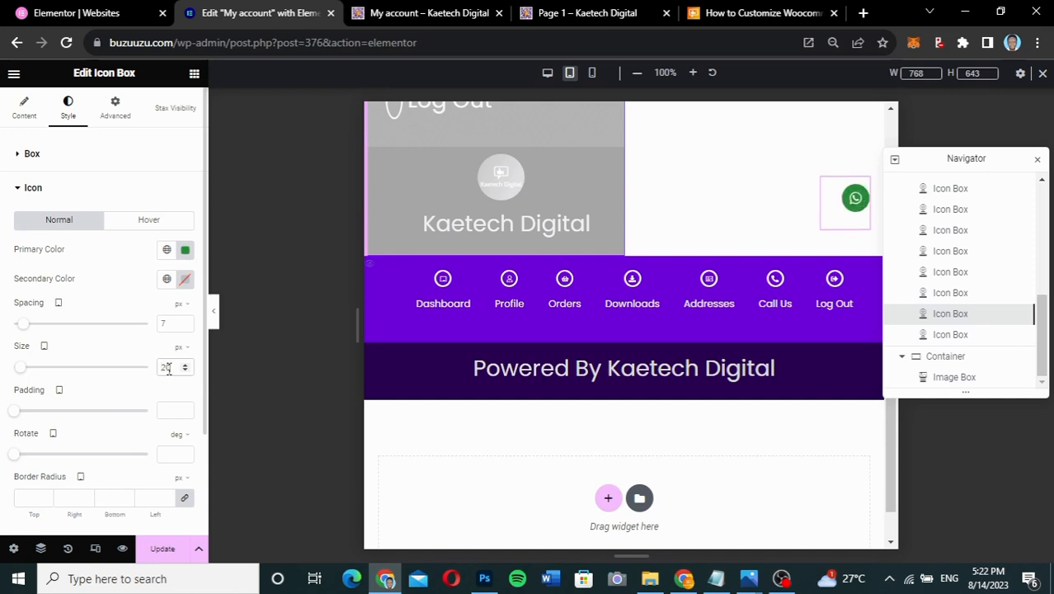
key("BackSpace")
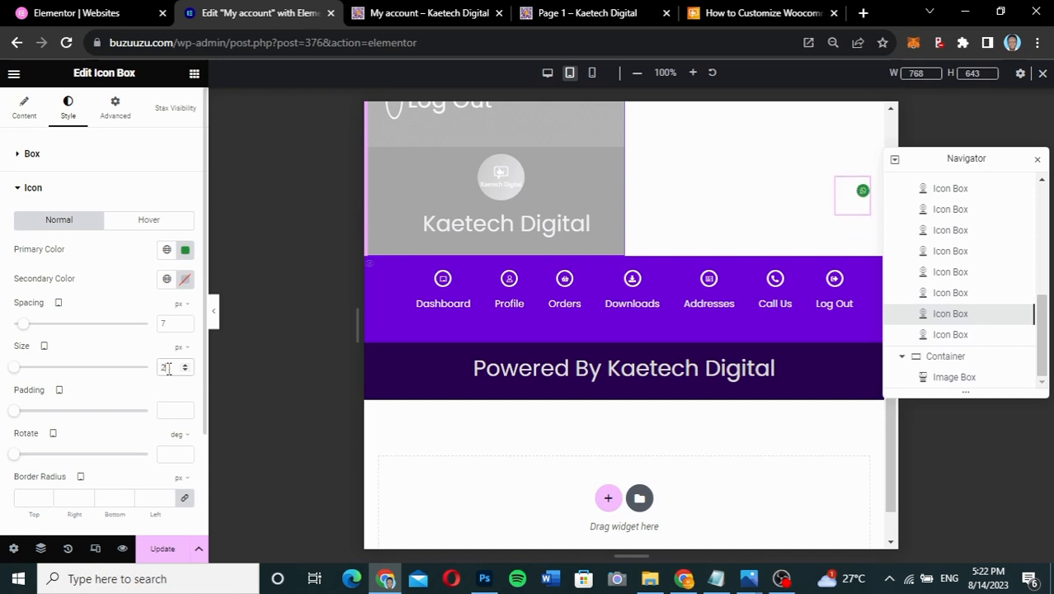
type("5")
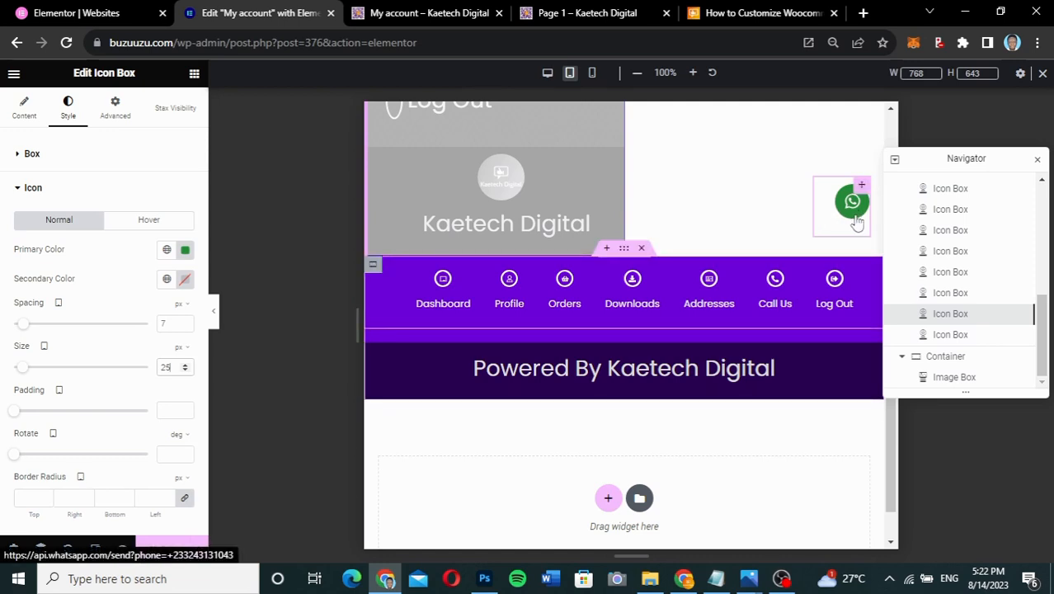
- Collapse the editor and scroll the preview to check the floating WhatsApp button
left_click(215, 311)
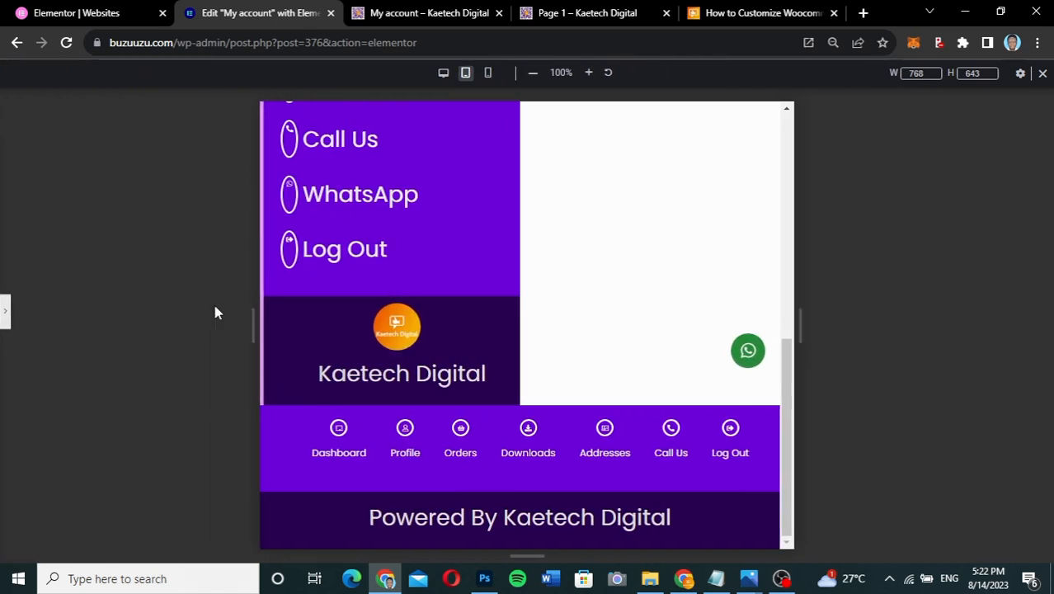
scroll(544, 307, "up", 3)
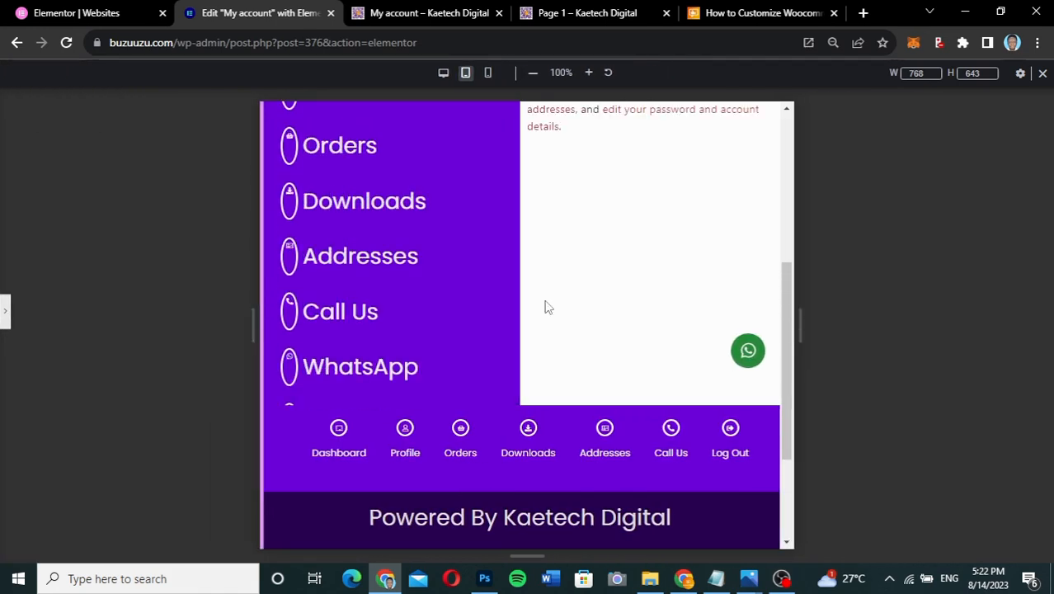
scroll(544, 306, "down", 2)
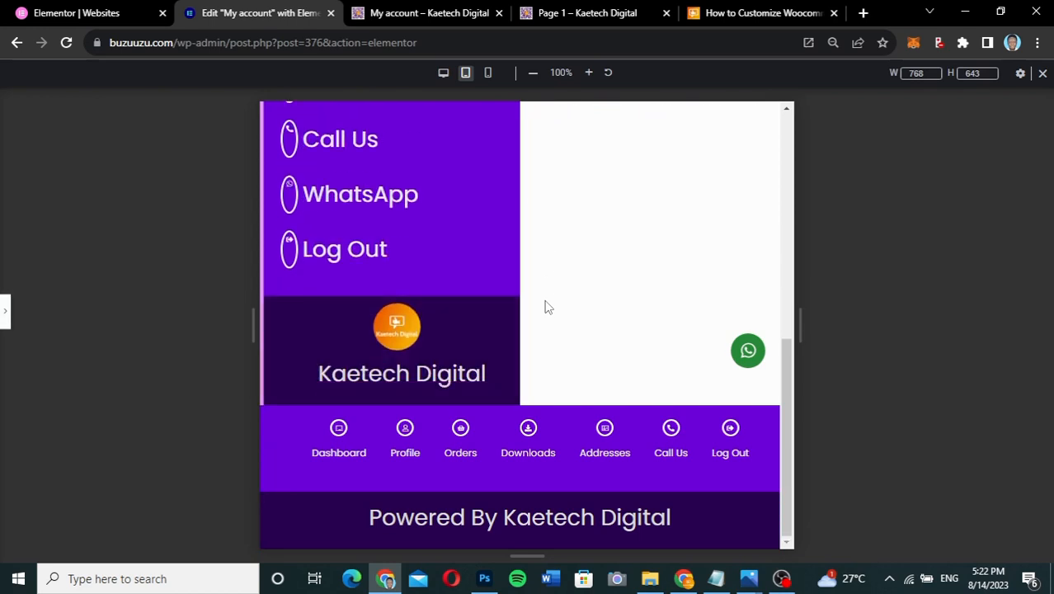
scroll(544, 306, "up", 5)
scroll(544, 307, "down", 4)
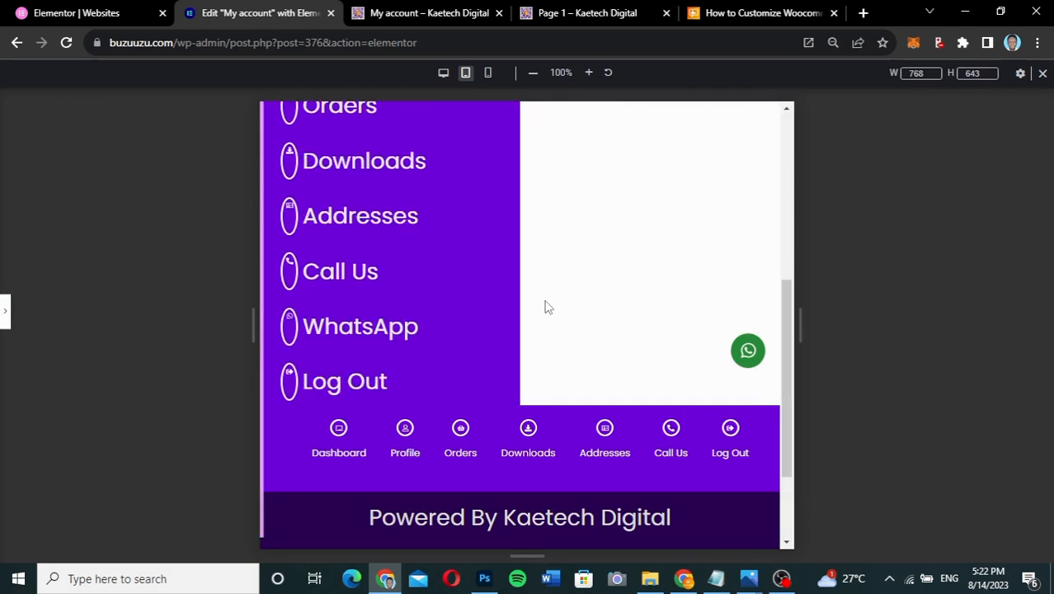
- Save the My Account page with Update and scroll through the result
left_click(5, 317)
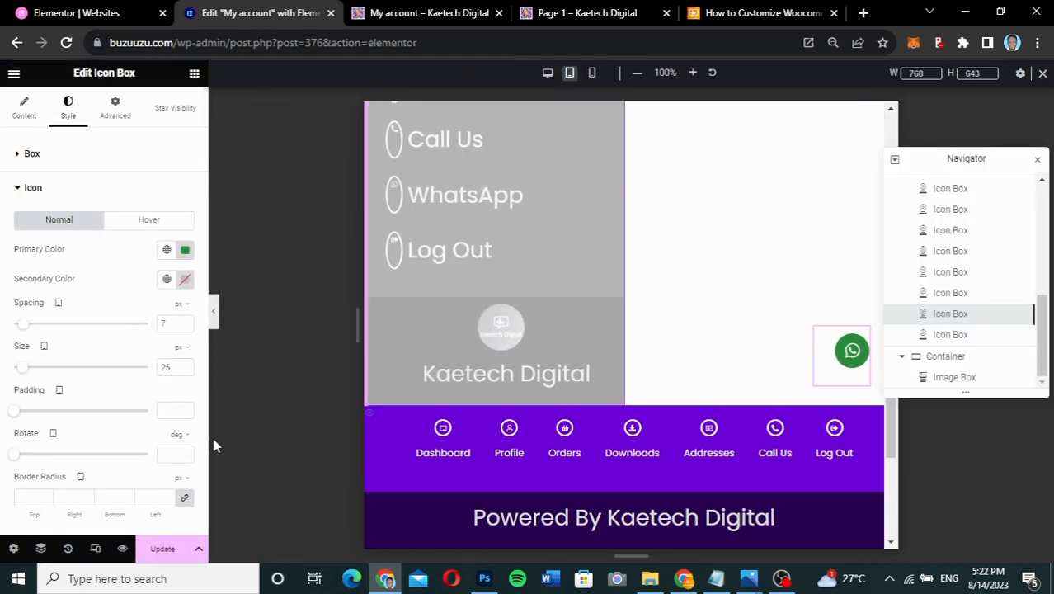
left_click(162, 551)
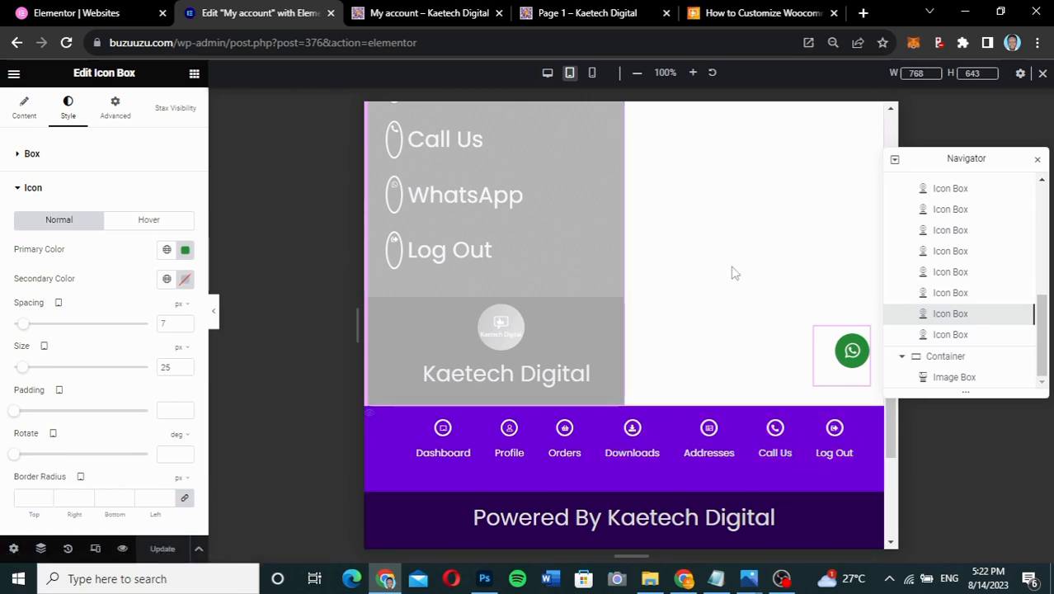
scroll(733, 272, "up", 5)
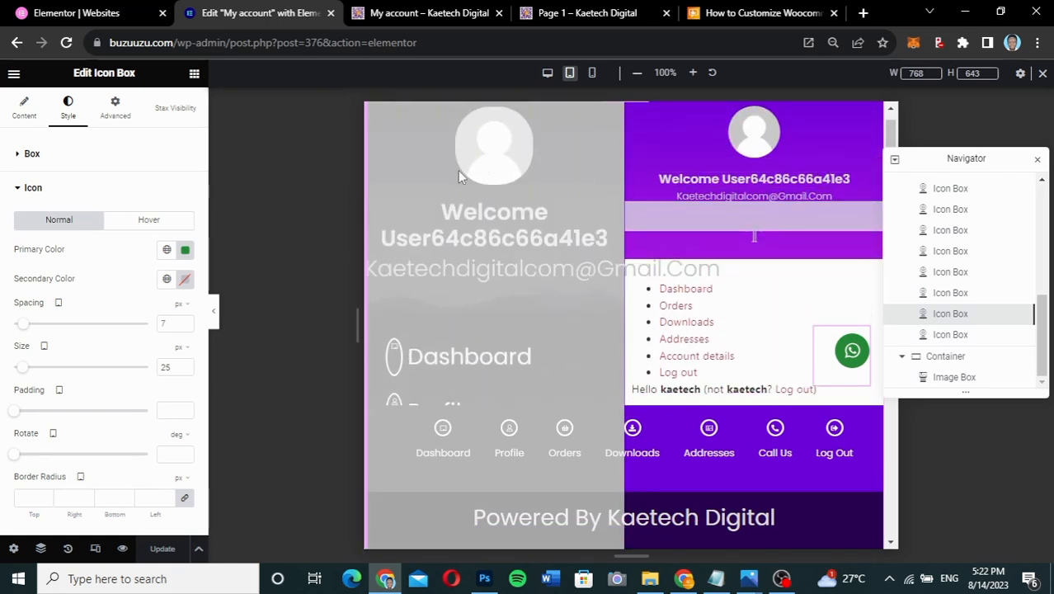
scroll(729, 364, "down", 10)
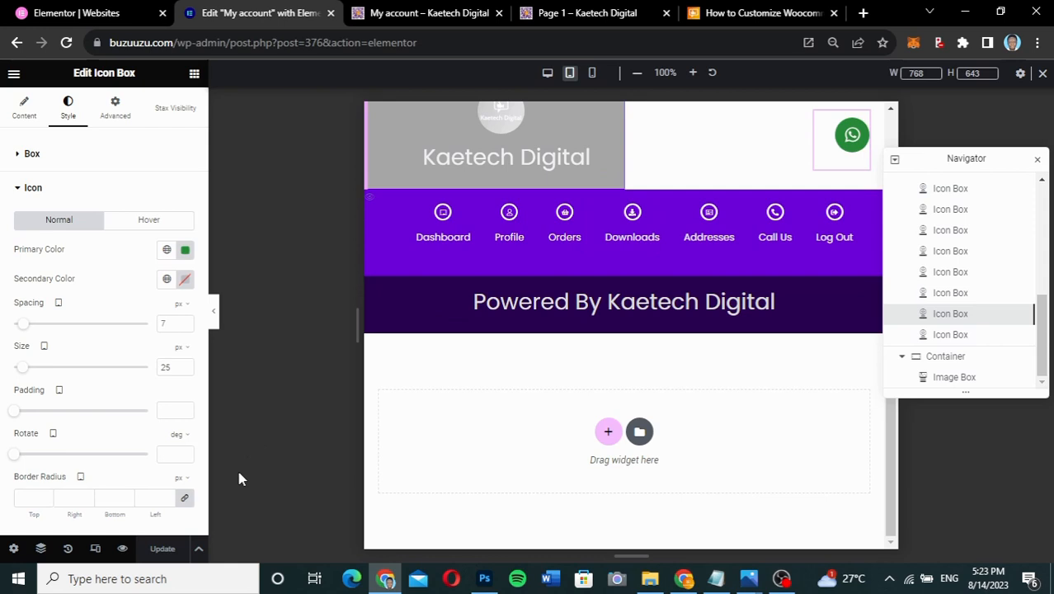
- Switch the preview to 360 px mobile portrait and scroll to the stacked account links
left_click(591, 75)
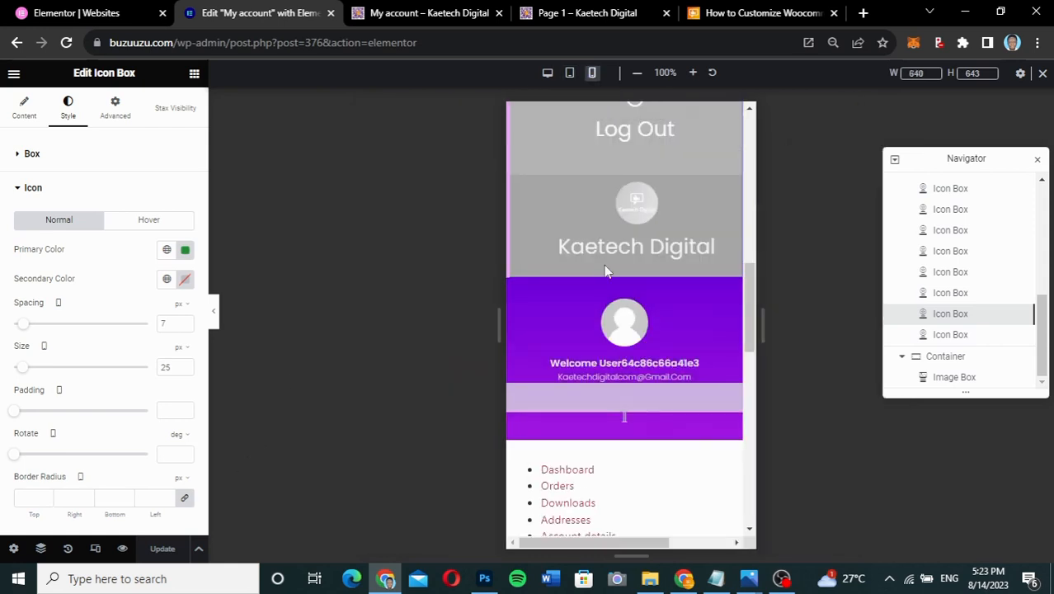
scroll(605, 272, "down", 5)
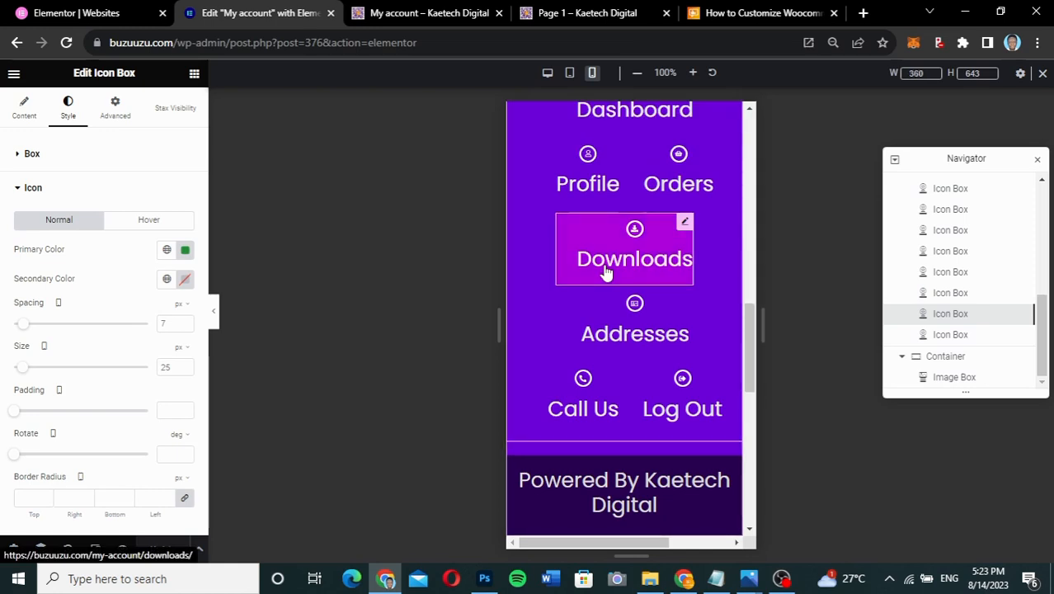
scroll(606, 270, "up", 4)
scroll(600, 273, "down", 2)
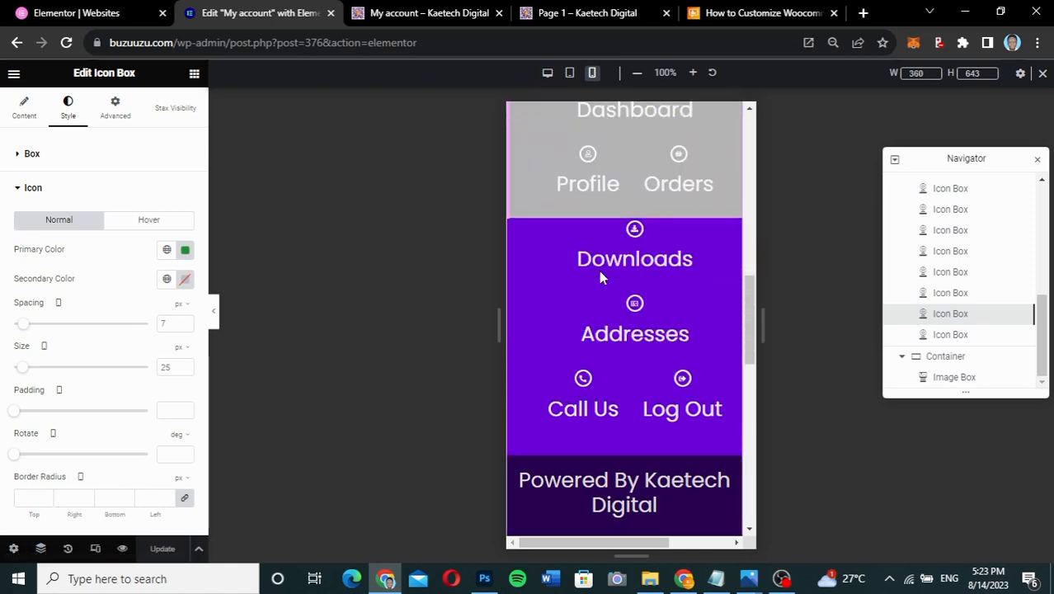
scroll(600, 272, "down", 2)
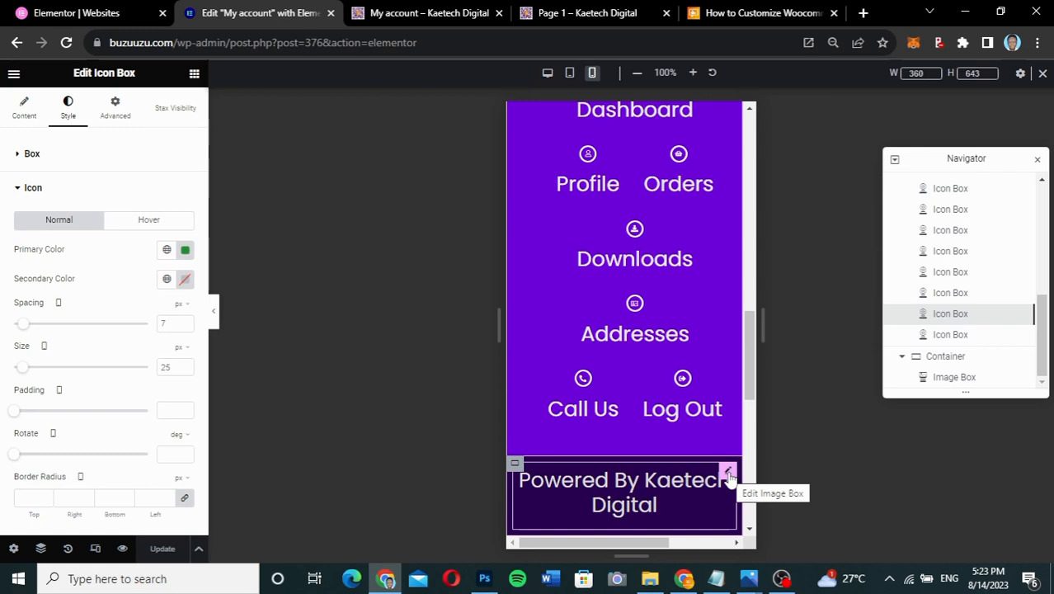
scroll(647, 310, "up", 3)
scroll(647, 310, "down", 1)
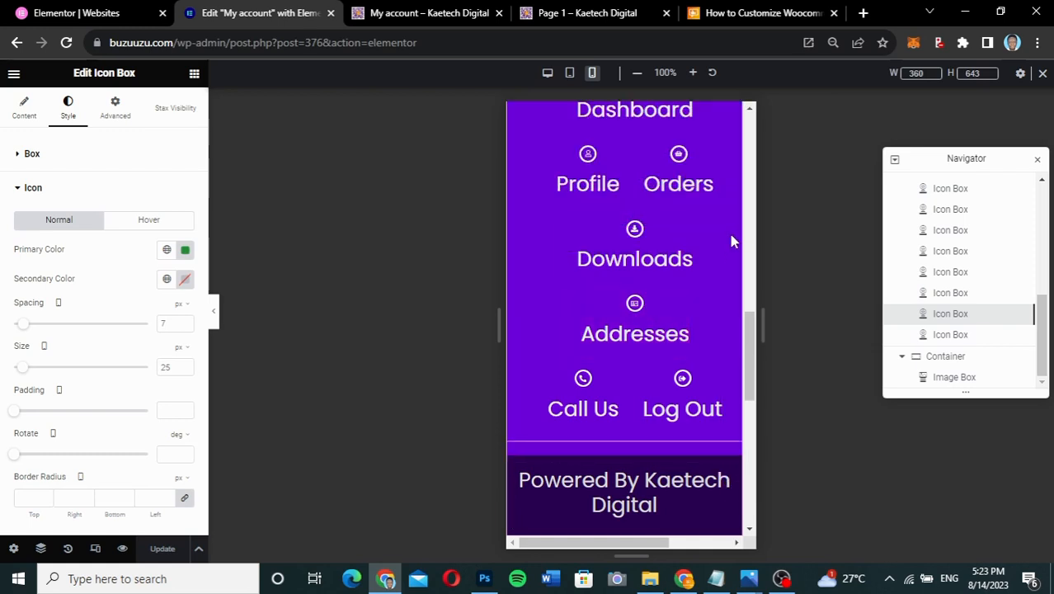
left_click_drag(750, 331, 731, 353)
left_click_drag(1042, 311, 1042, 274)
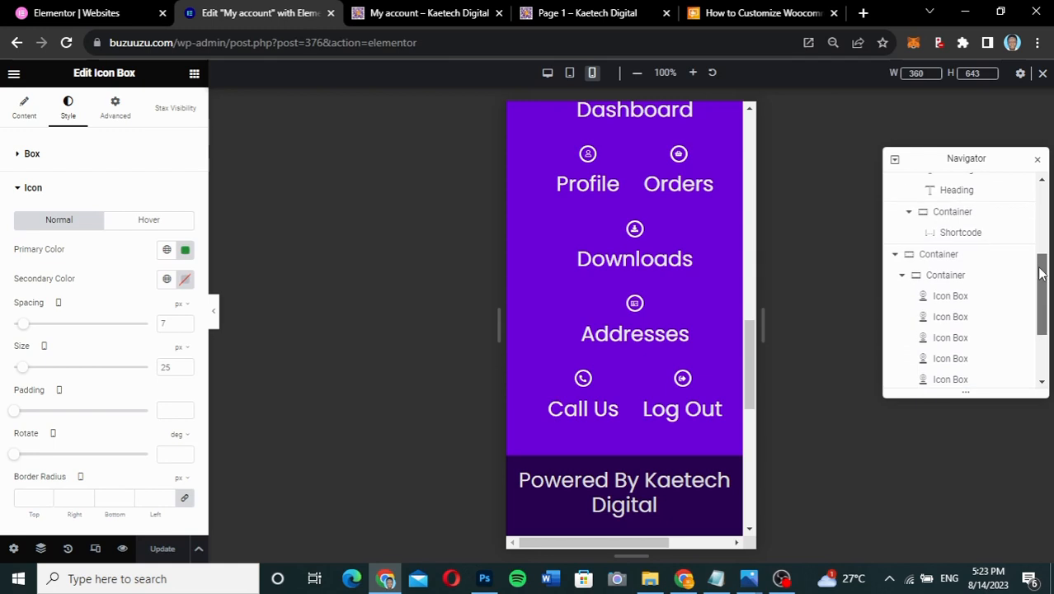
- Give the icon-menu container a Z-Index of 20, then hide and reshow it to check
left_click(901, 278)
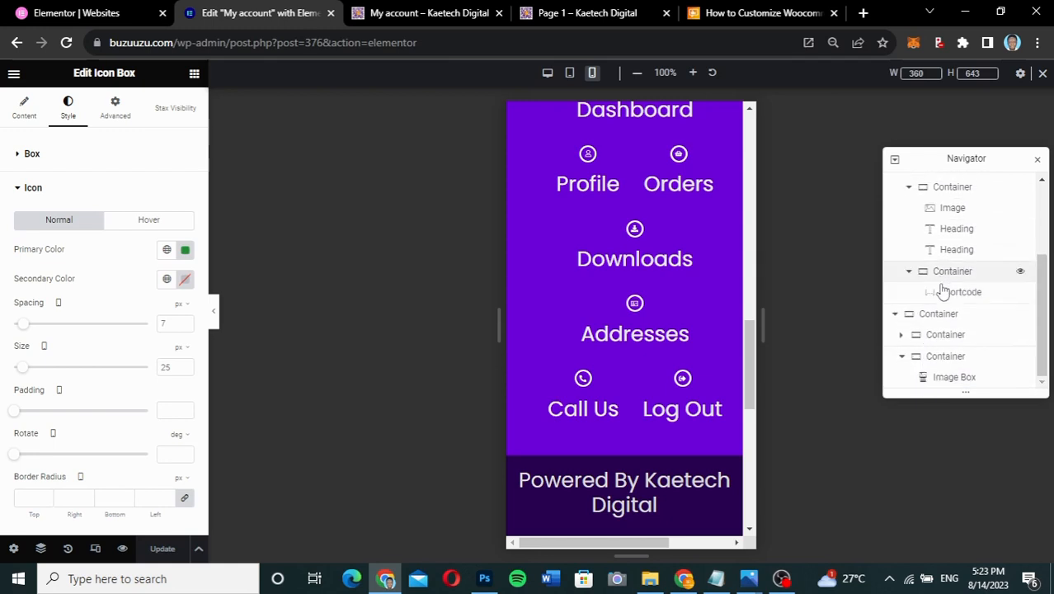
left_click(945, 335)
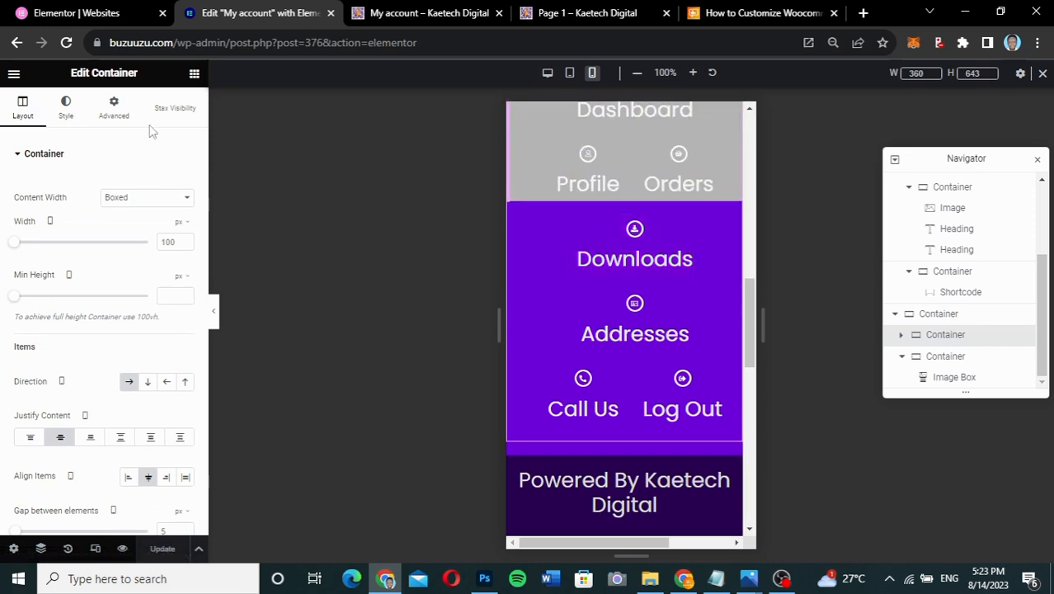
left_click(126, 112)
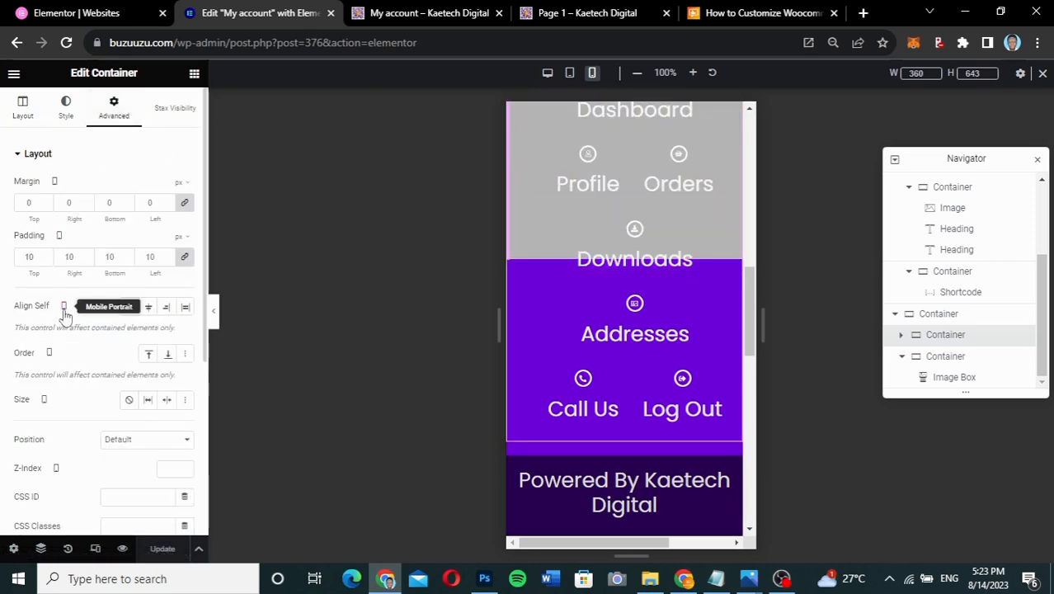
scroll(65, 315, "down", 2)
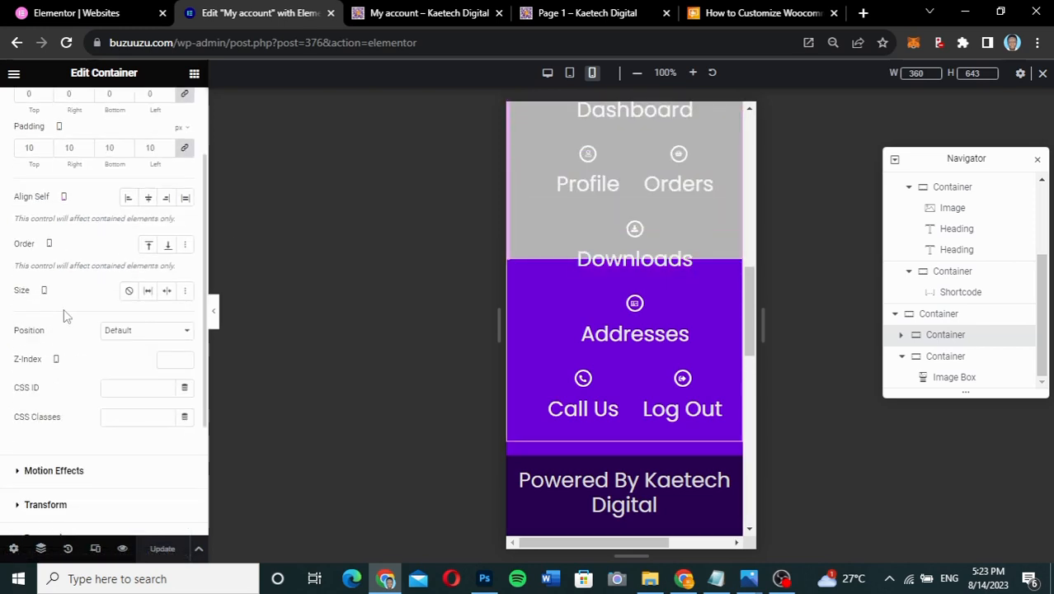
left_click(167, 360)
type("2")
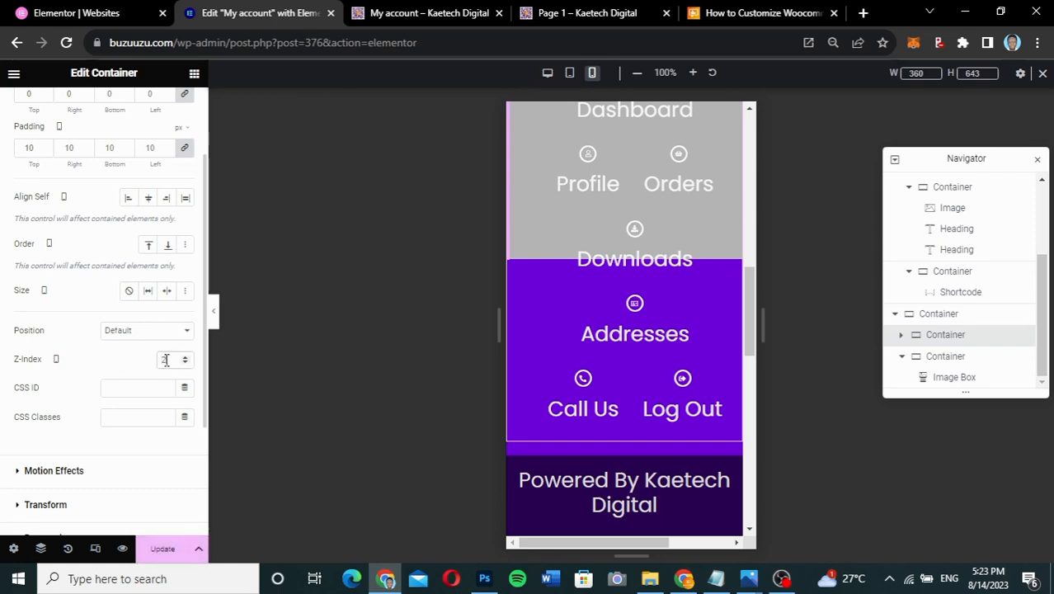
type("0")
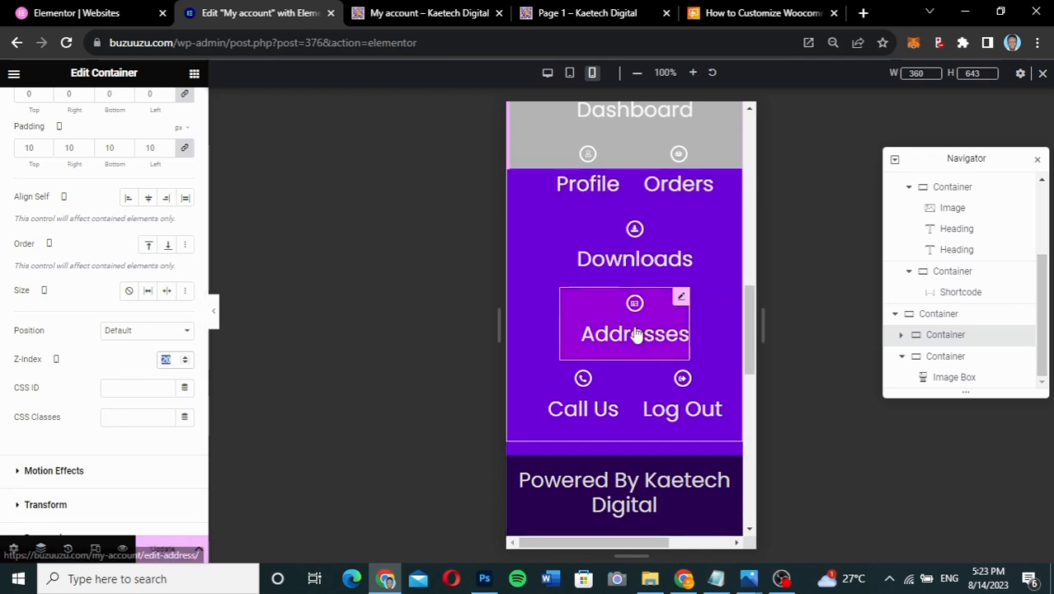
left_click(1019, 333)
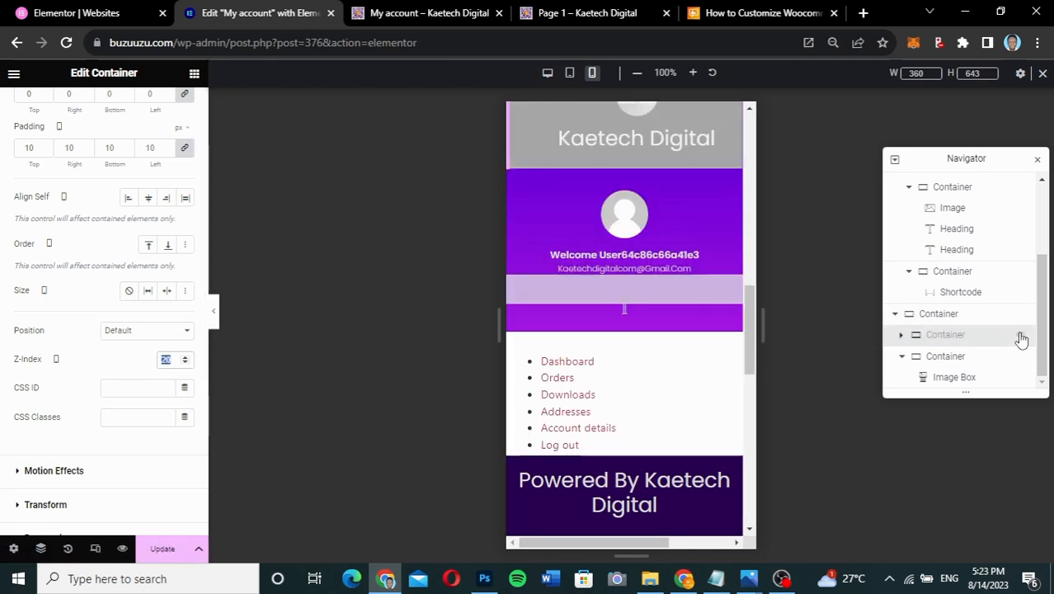
left_click(1020, 334)
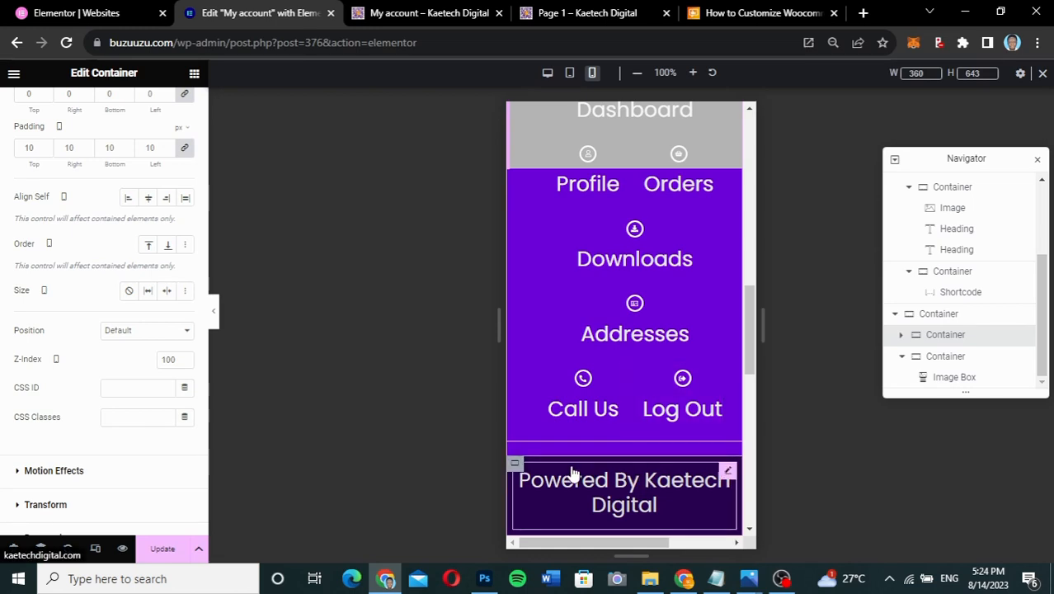
- Open the Powered By Kaetech Digital footer container's Advanced settings and preview with the panel hidden
left_click(948, 362)
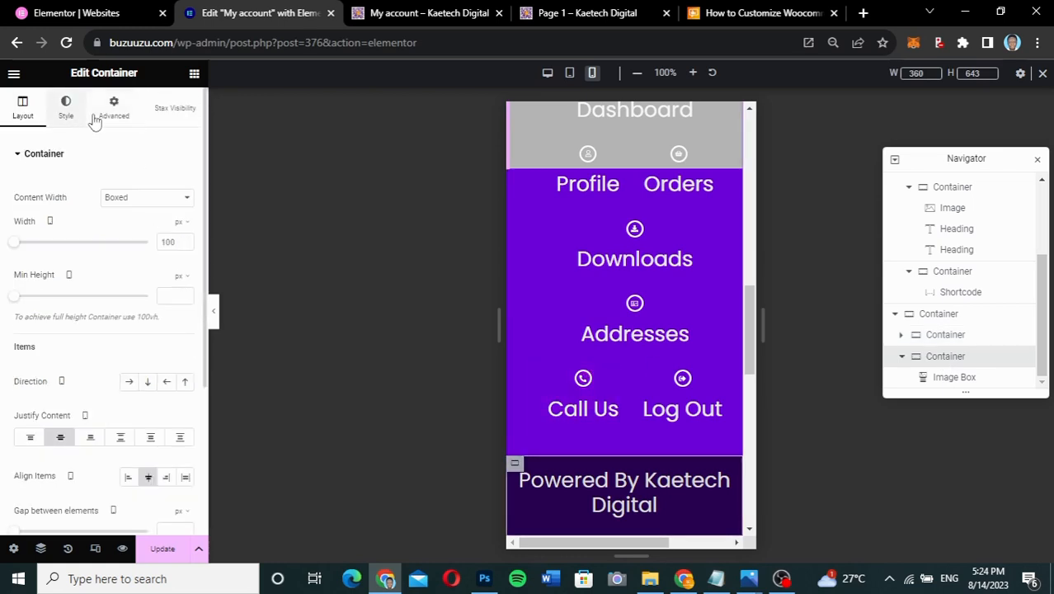
left_click(102, 116)
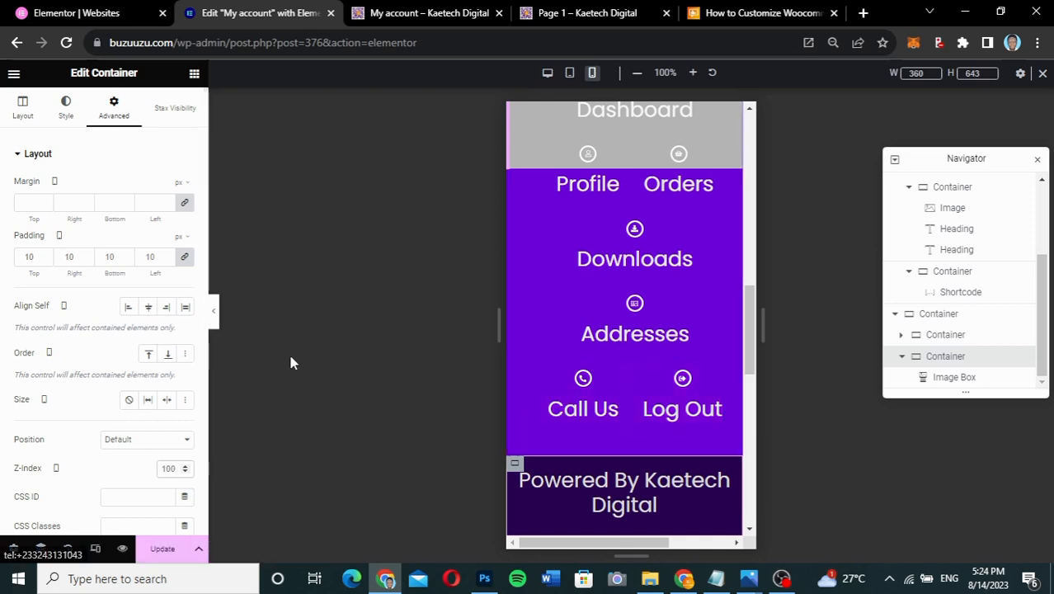
left_click(212, 311)
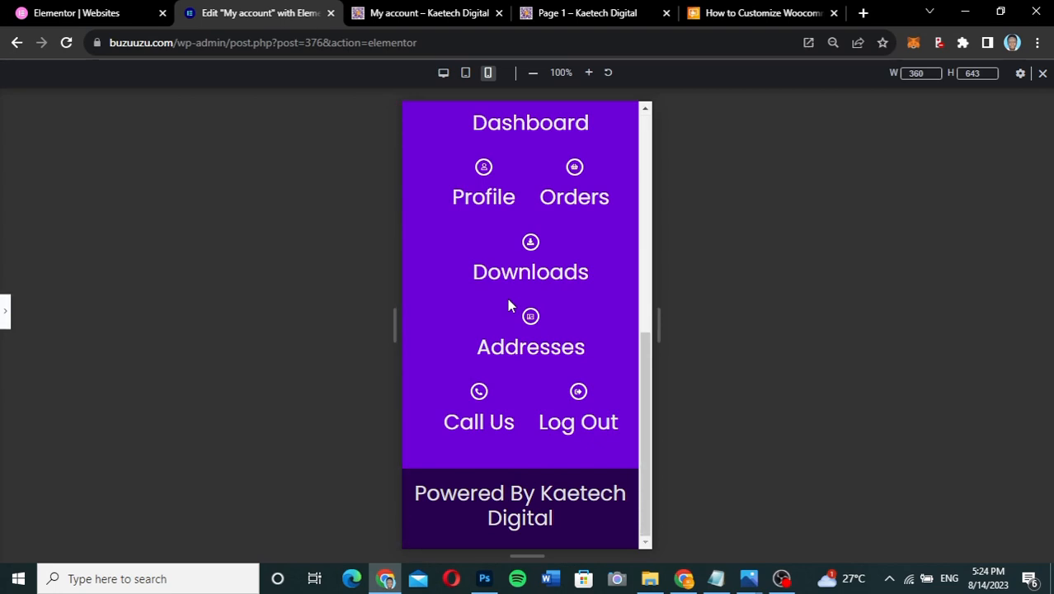
left_click(6, 313)
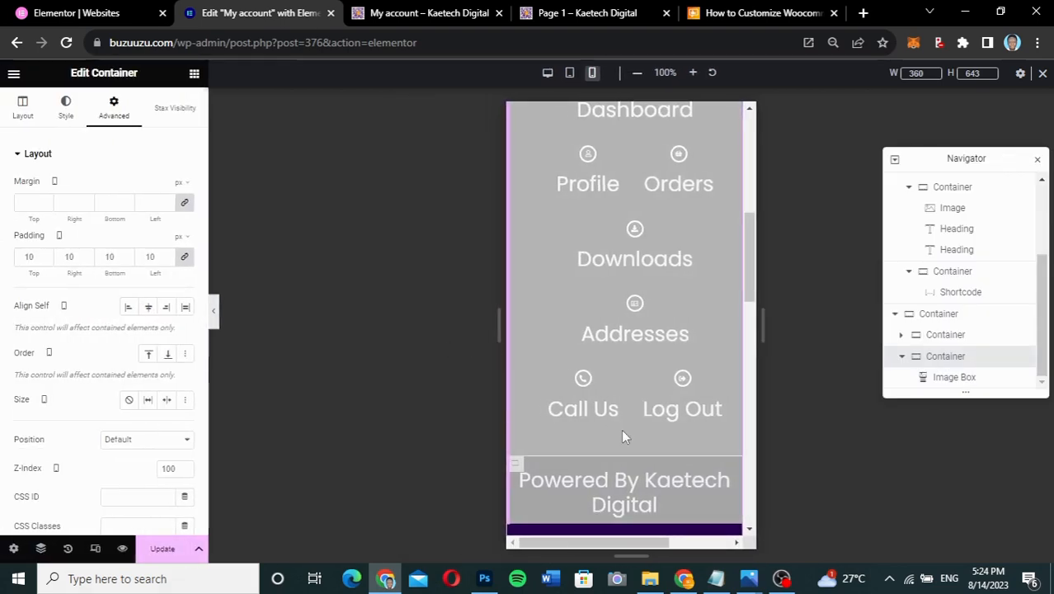
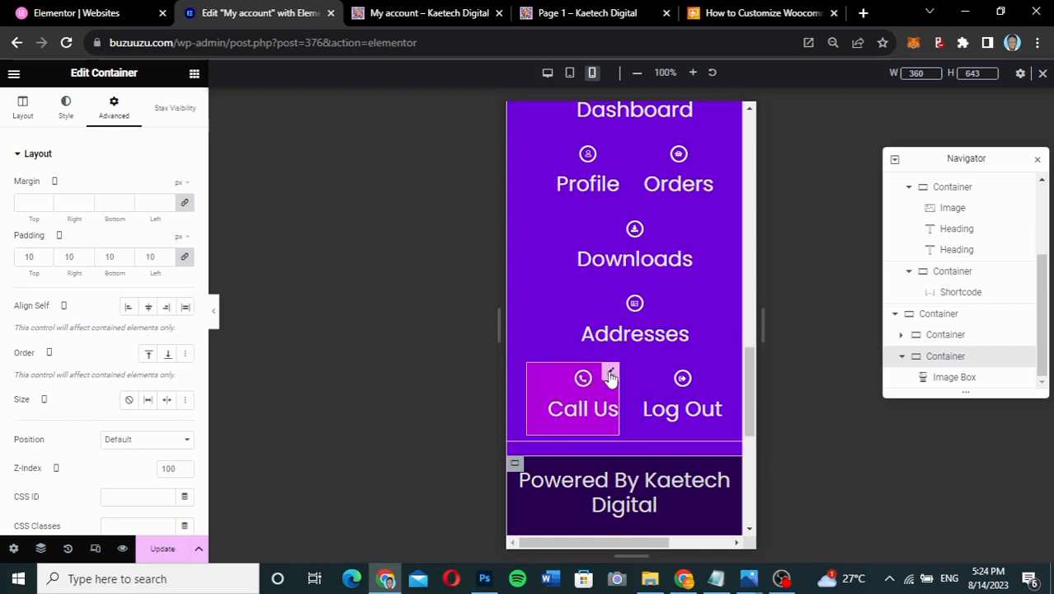
- Set the Call Us icon box title font size from 30 to 12 px
left_click(610, 376)
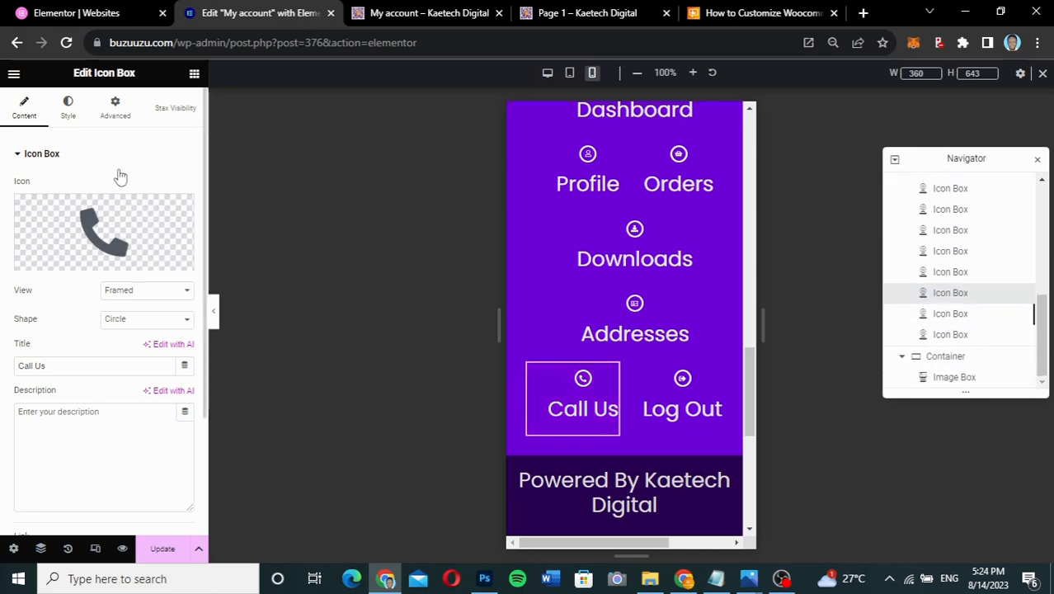
left_click(69, 115)
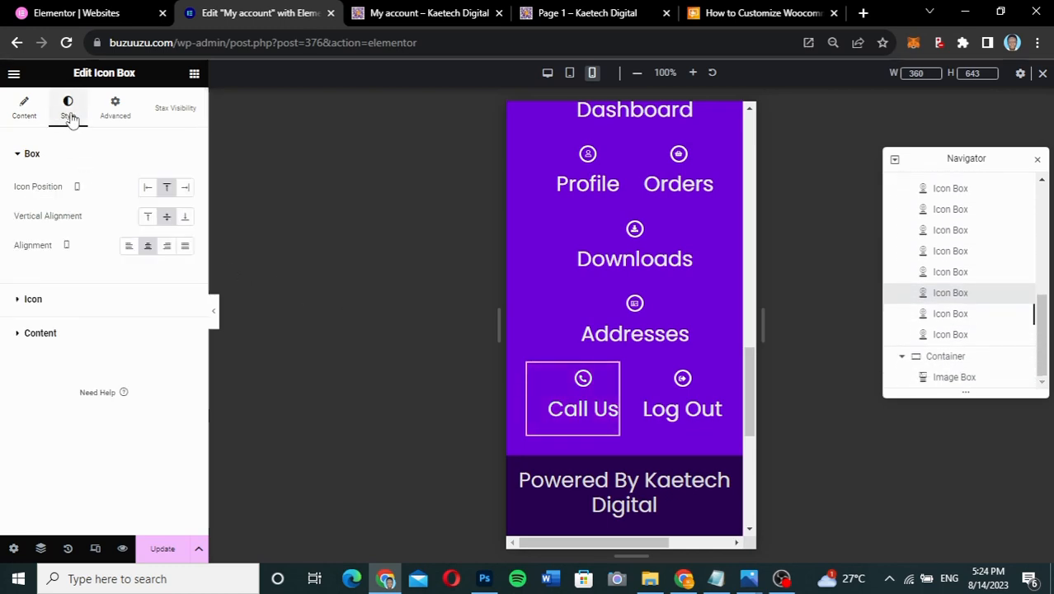
left_click(69, 331)
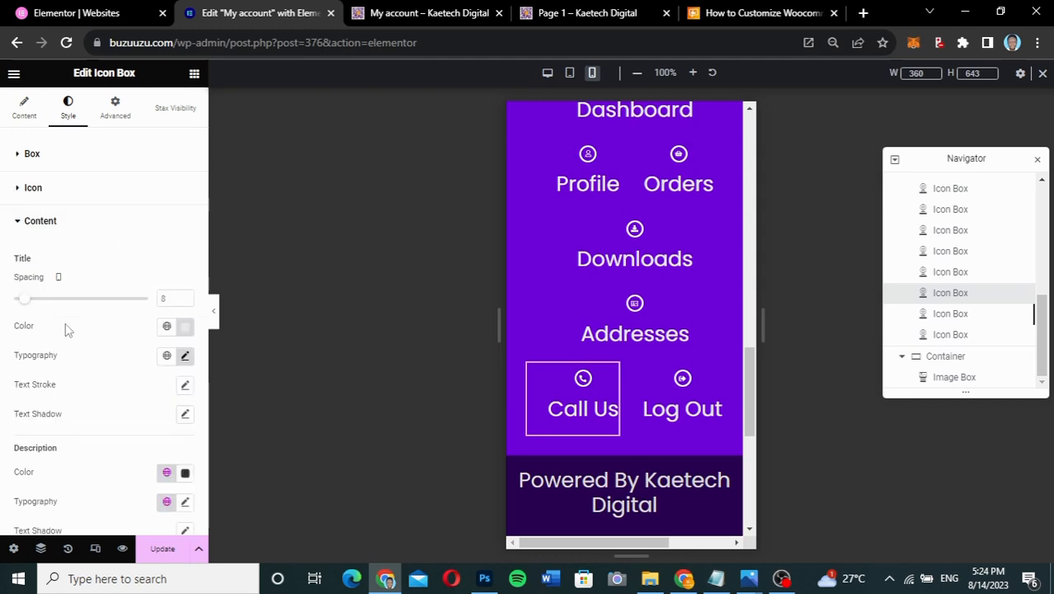
left_click(185, 355)
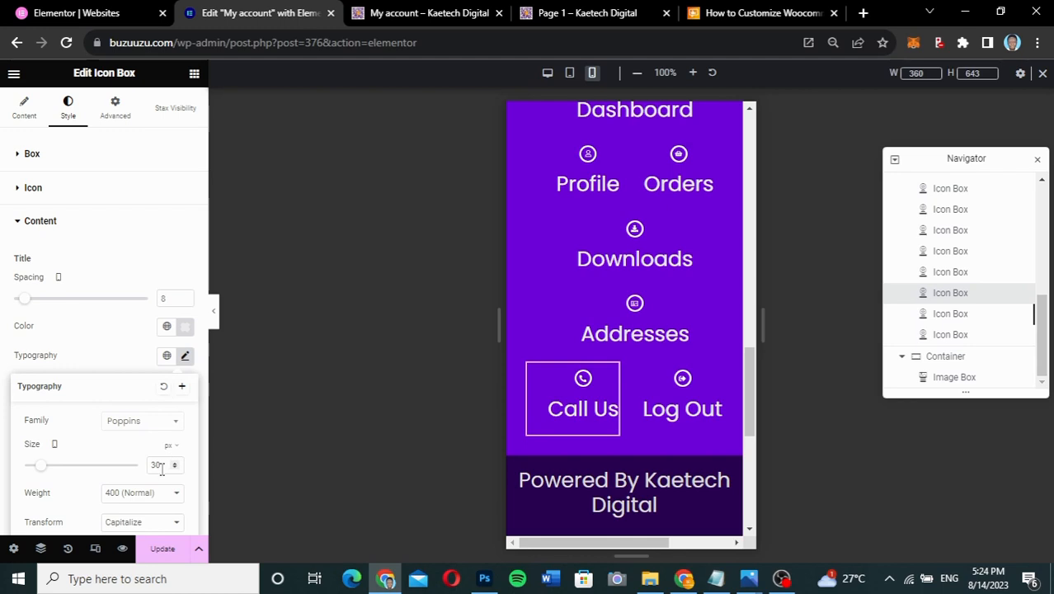
left_click_drag(162, 466, 142, 468)
type("12")
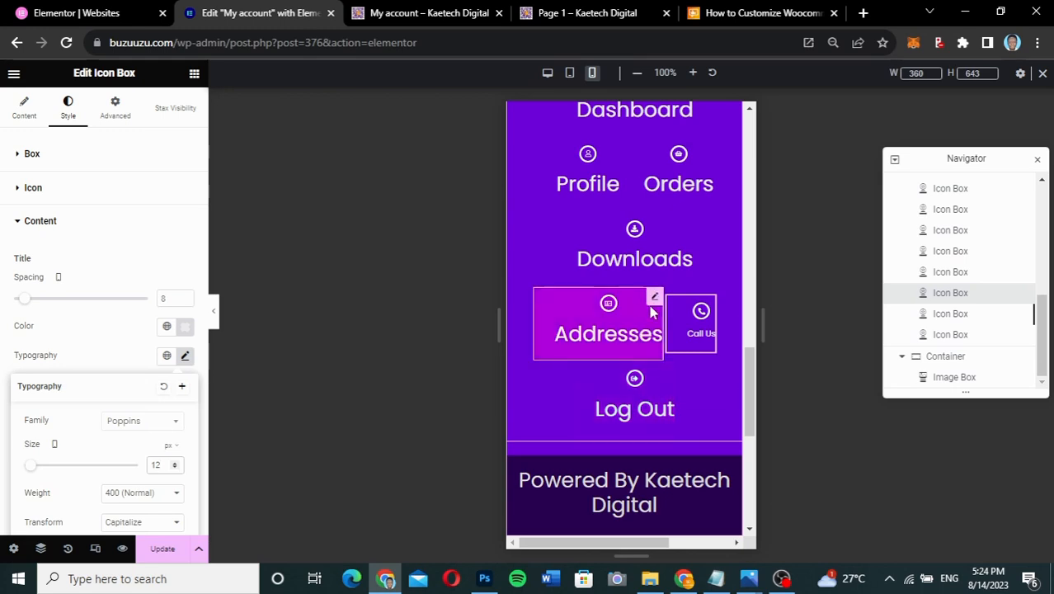
- Set the Addresses icon box title font size from 30 to 12 px
left_click(541, 312)
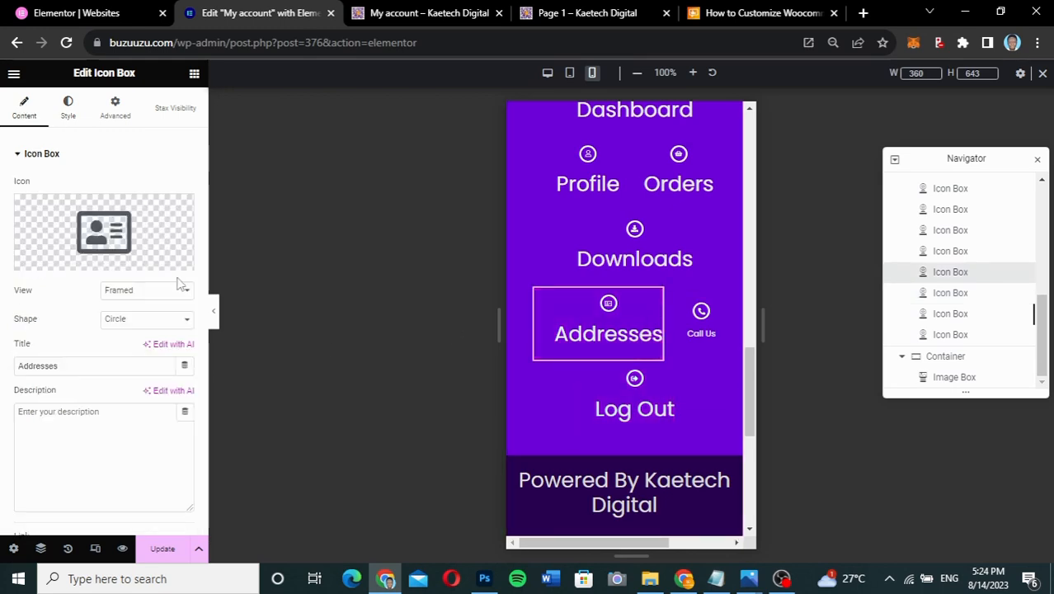
left_click(69, 105)
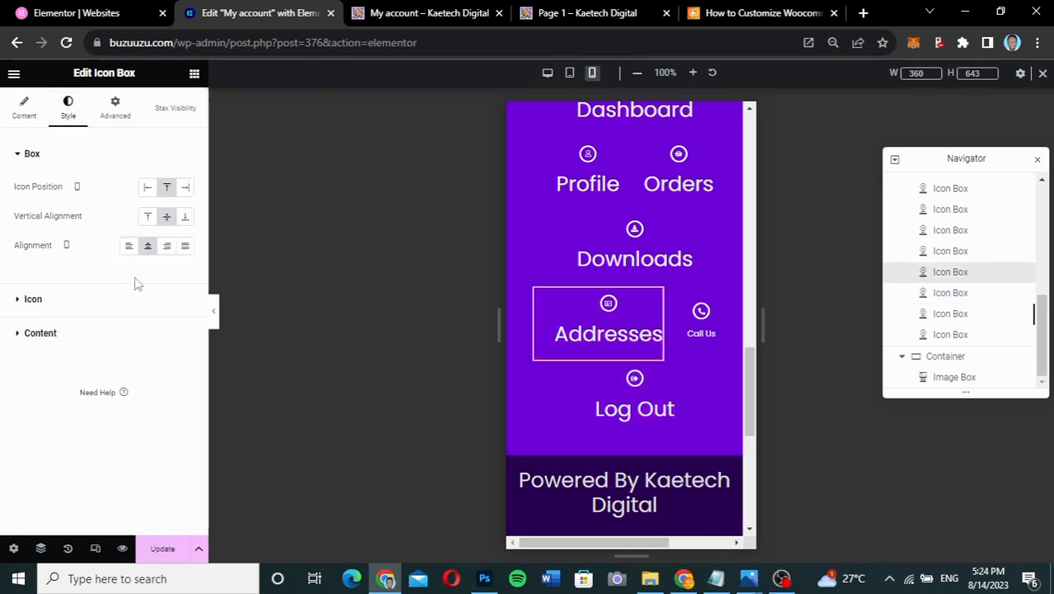
left_click(137, 303)
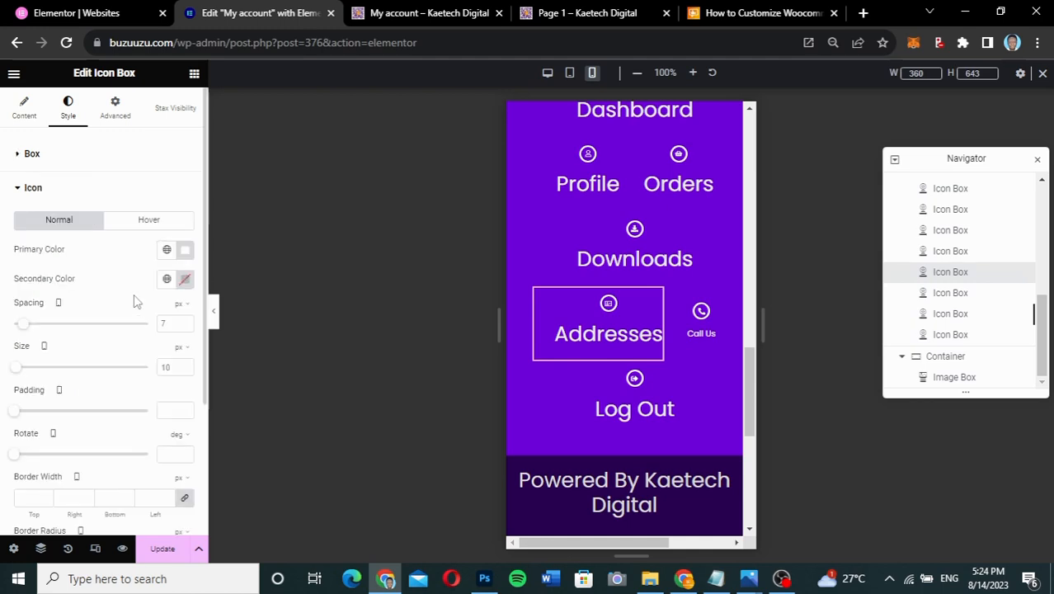
left_click(148, 196)
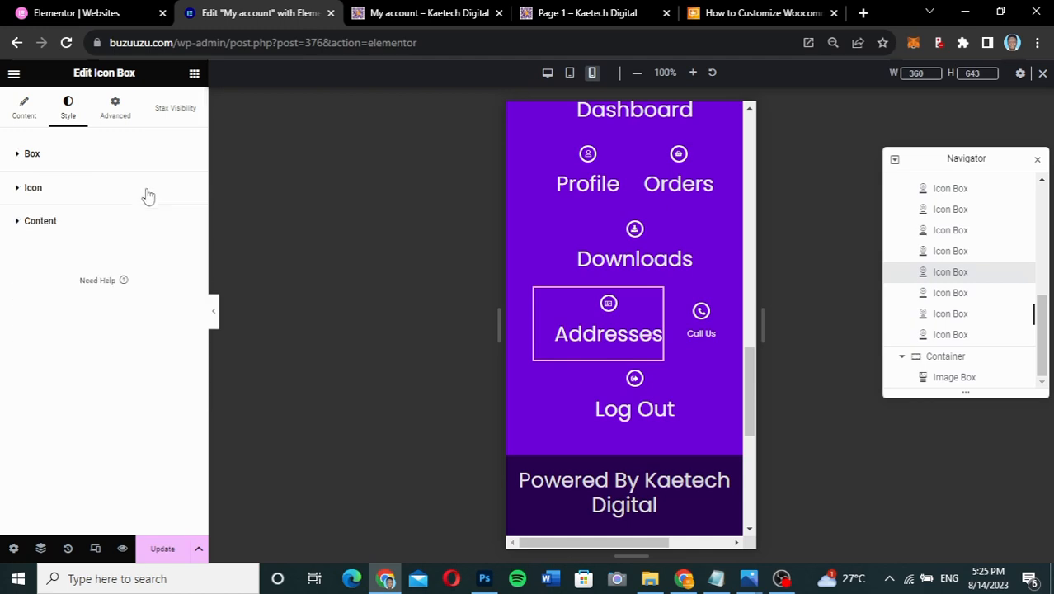
left_click(139, 234)
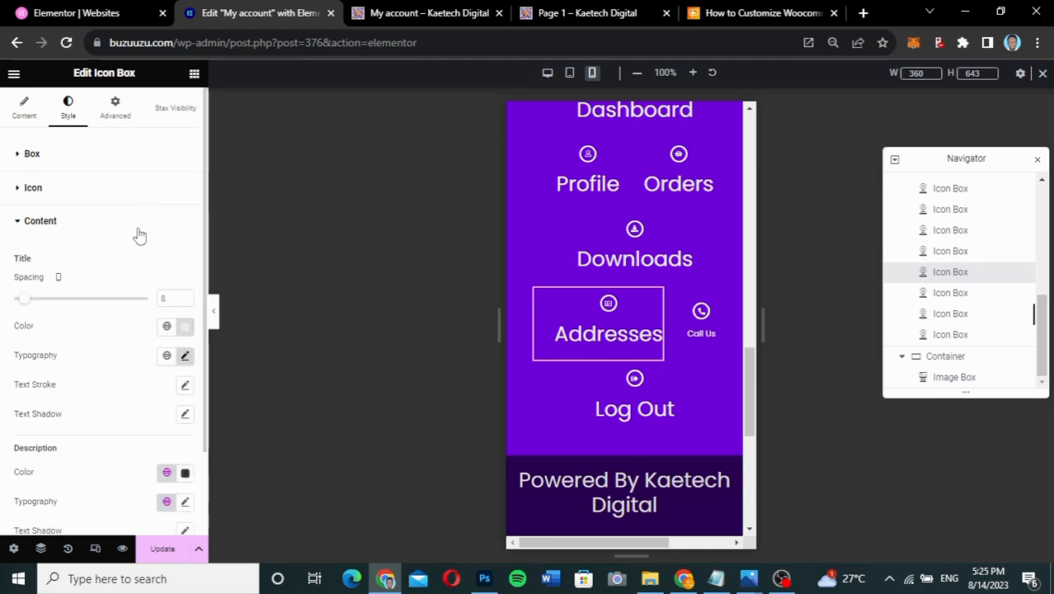
left_click(182, 358)
left_click_drag(161, 467, 134, 469)
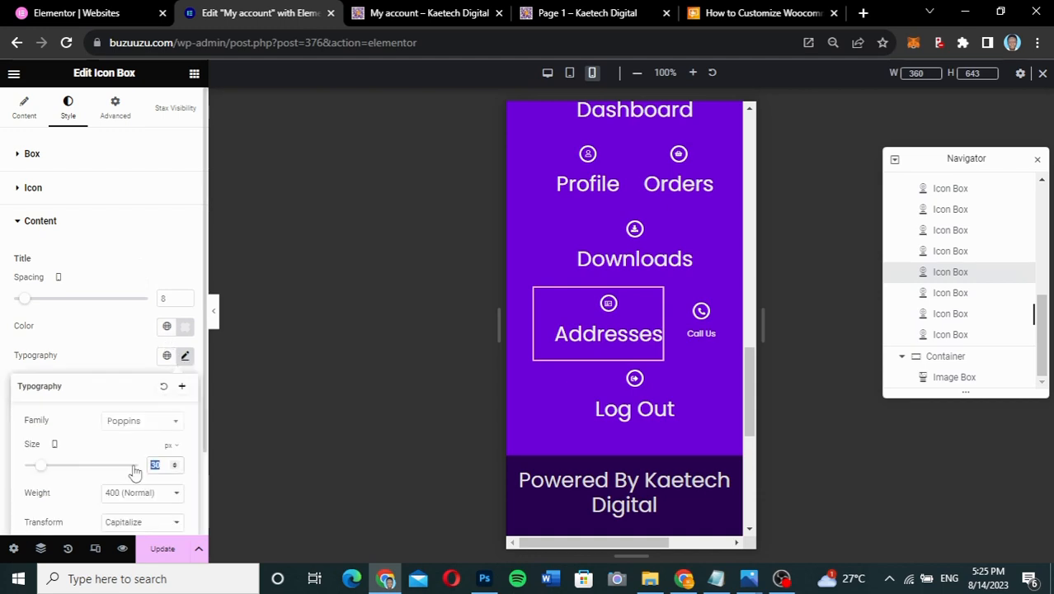
type("12")
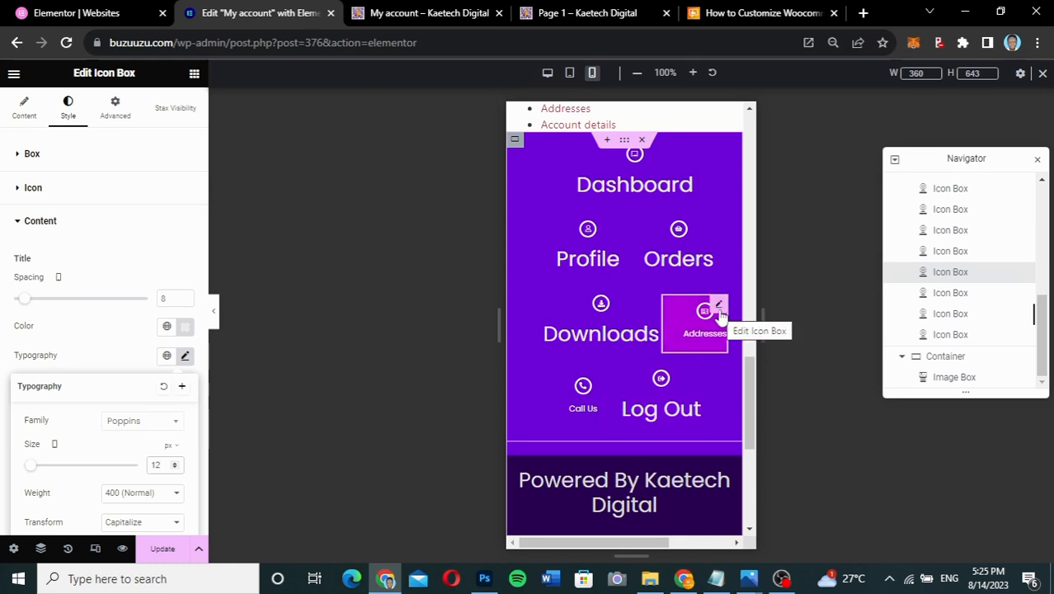
- Copy the Addresses icon box and paste its style onto Downloads, Orders, Dashboard, Profile and Log Out
right_click(719, 307)
left_click(751, 366)
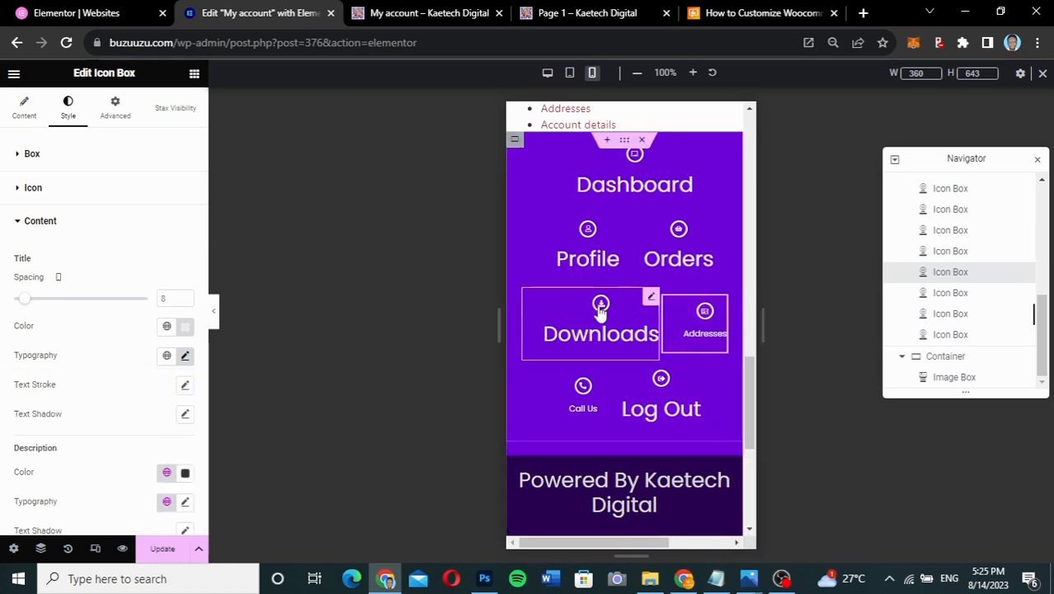
right_click(651, 300)
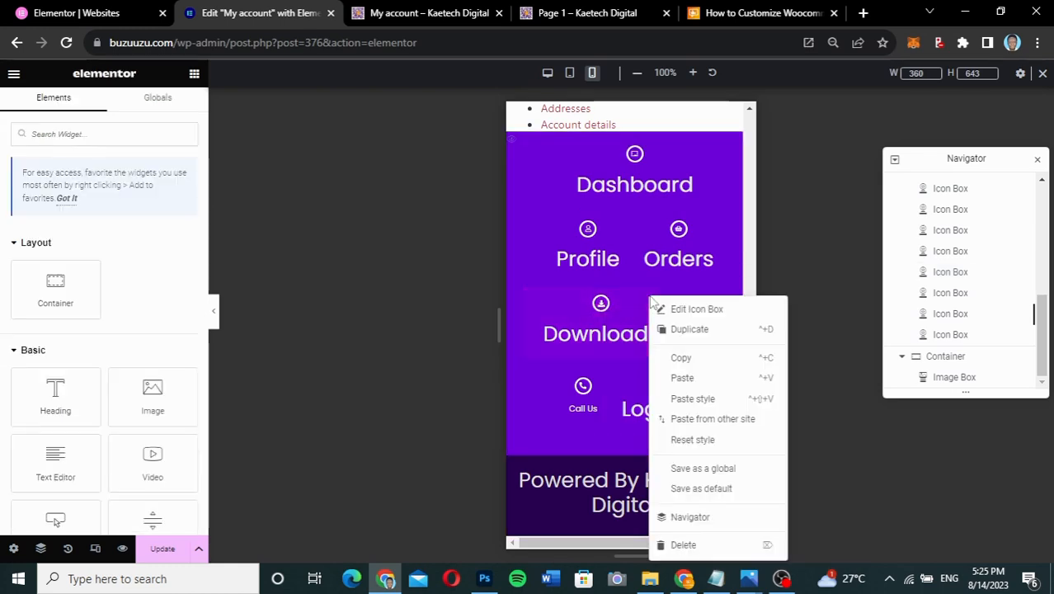
left_click(693, 399)
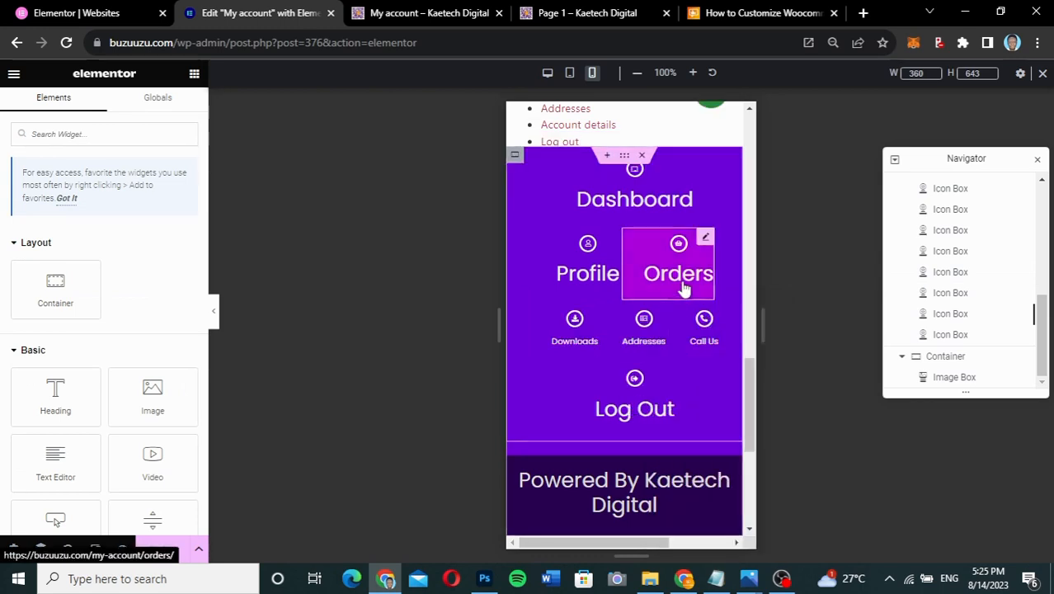
right_click(713, 250)
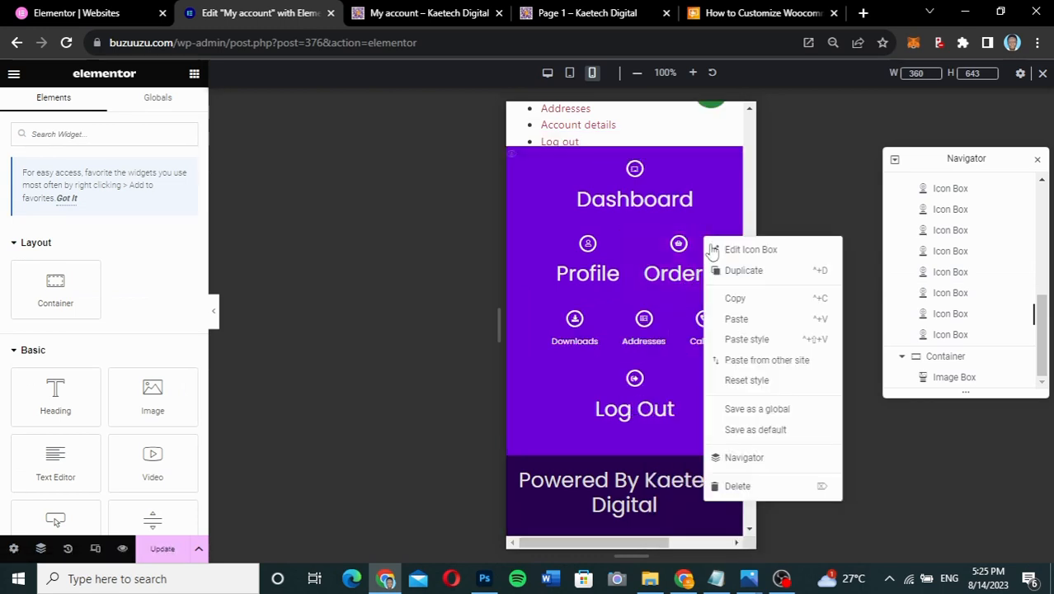
left_click(734, 339)
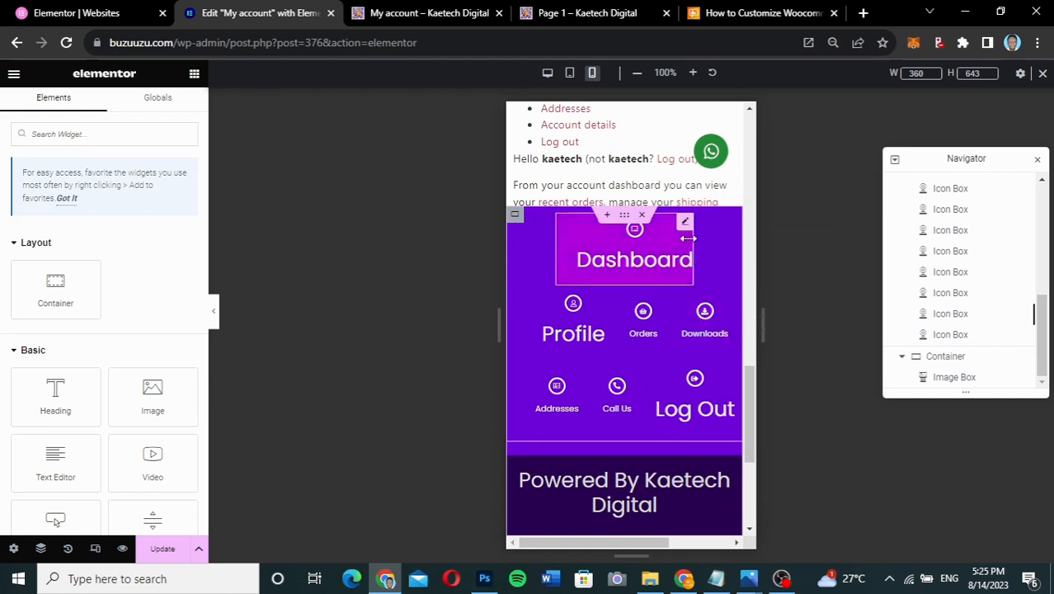
right_click(684, 227)
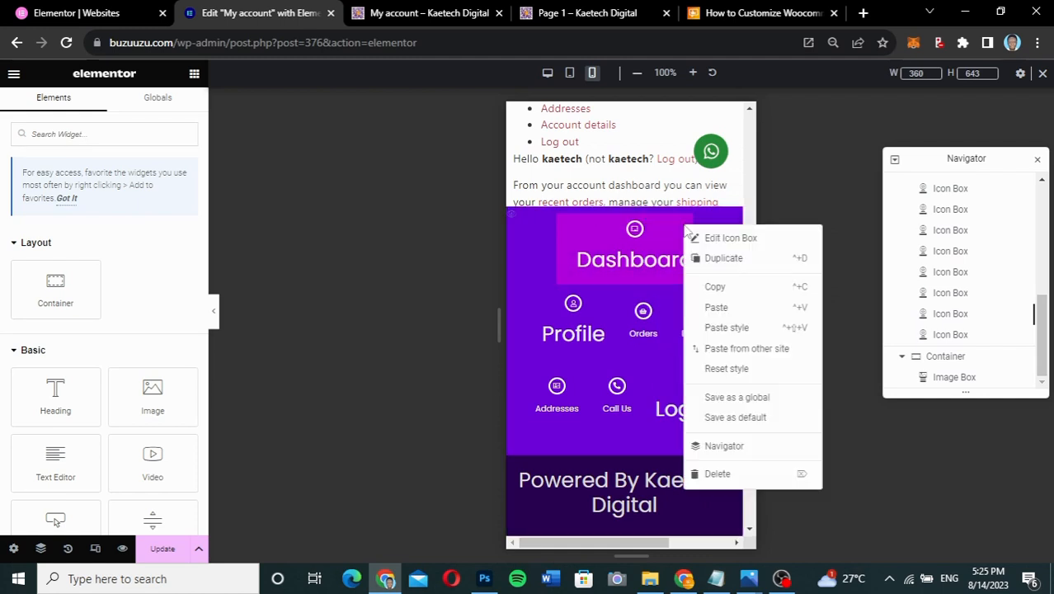
left_click(733, 327)
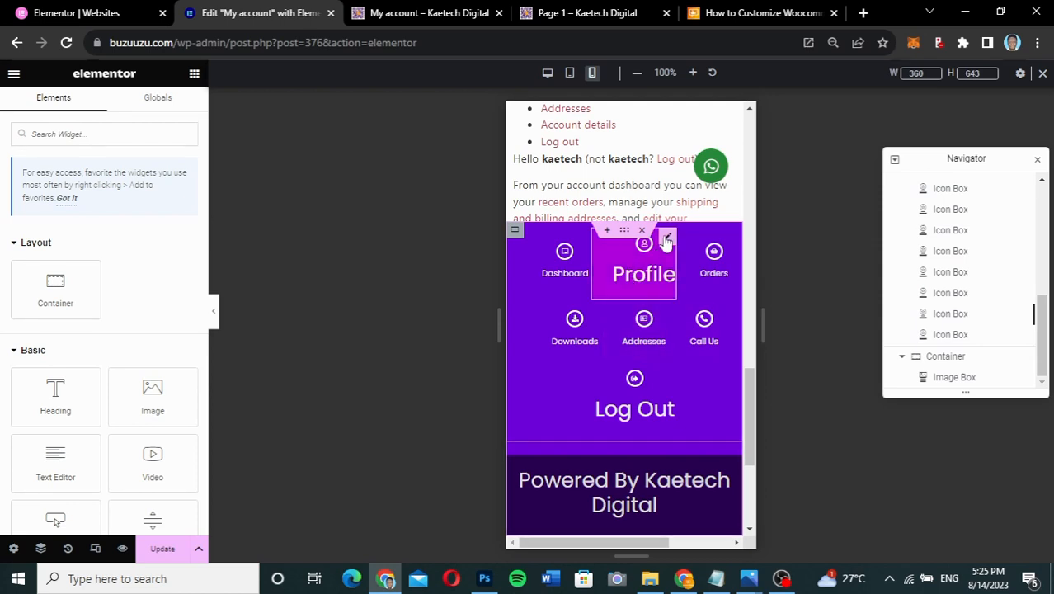
right_click(666, 239)
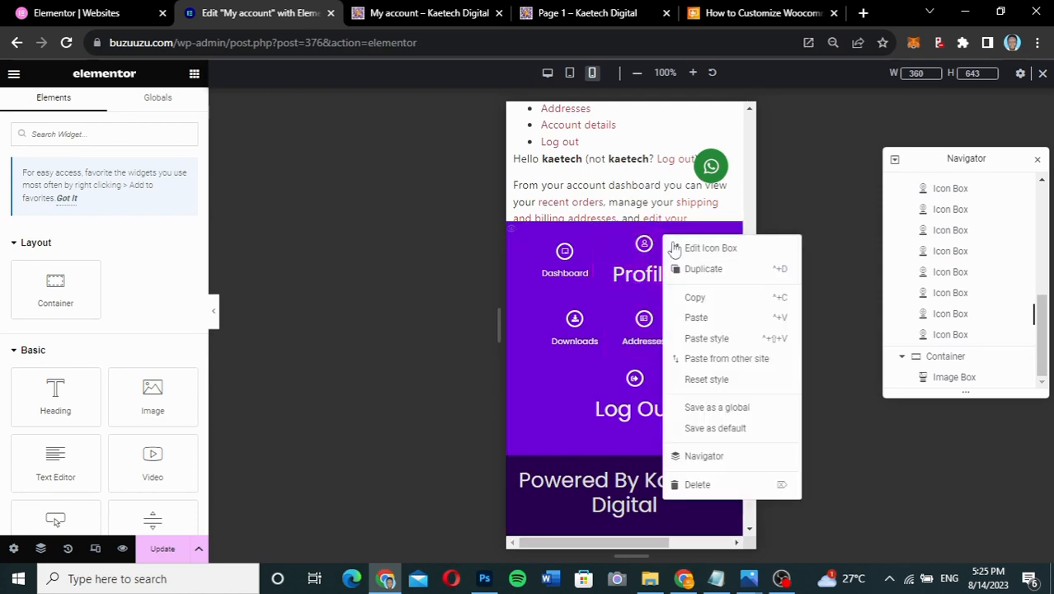
left_click(706, 338)
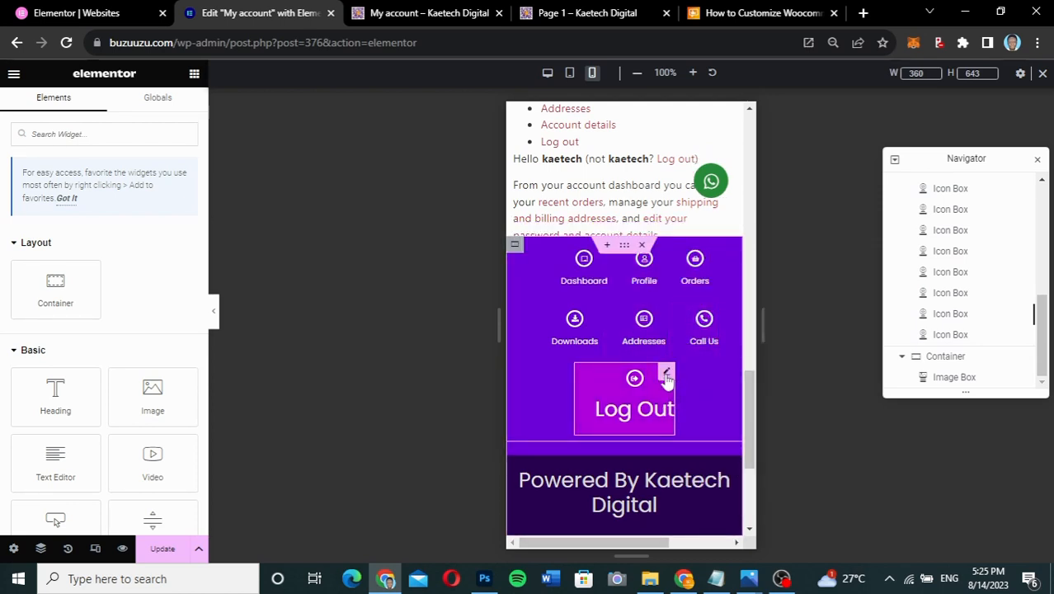
right_click(666, 376)
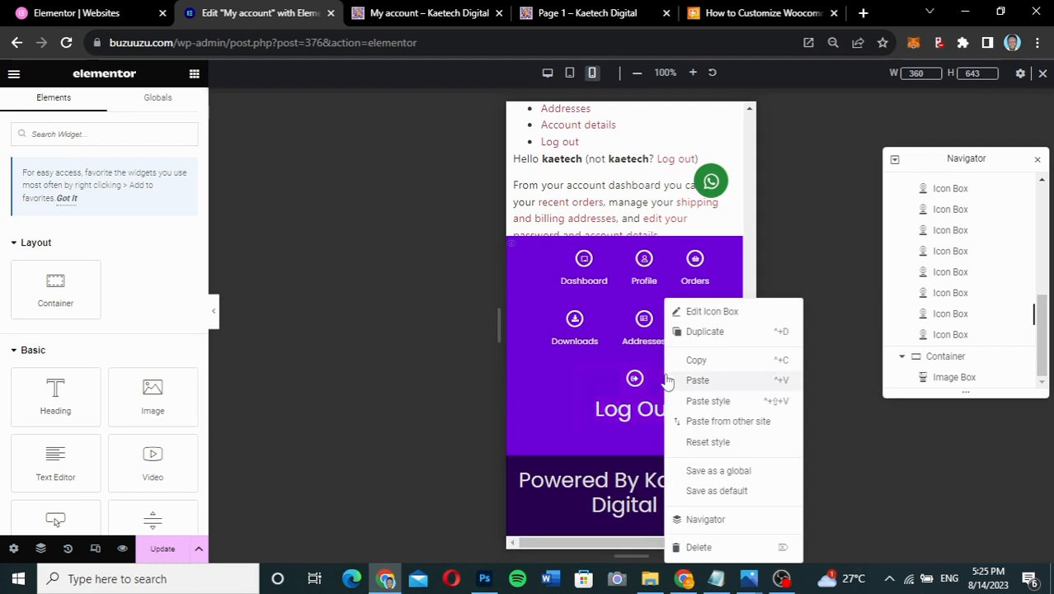
left_click(707, 400)
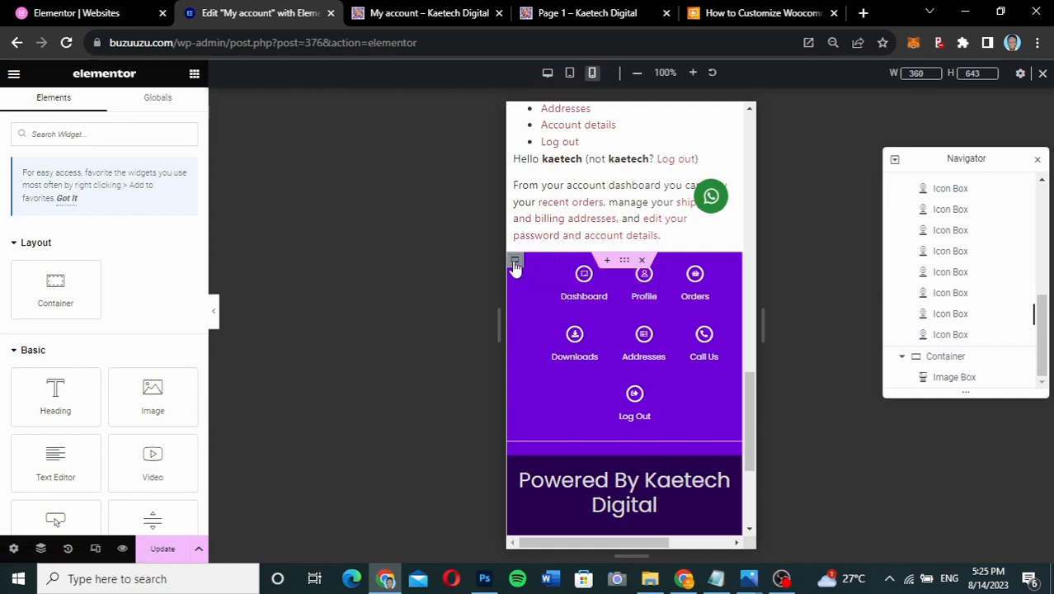
- Set the gap between items in the purple menu container to zero
left_click(514, 264)
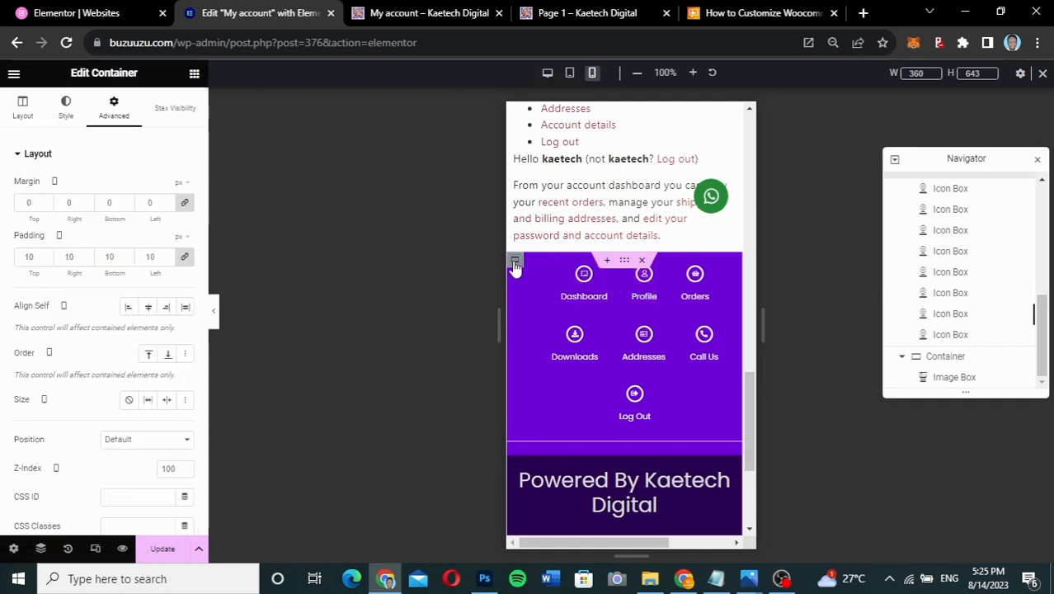
left_click(24, 115)
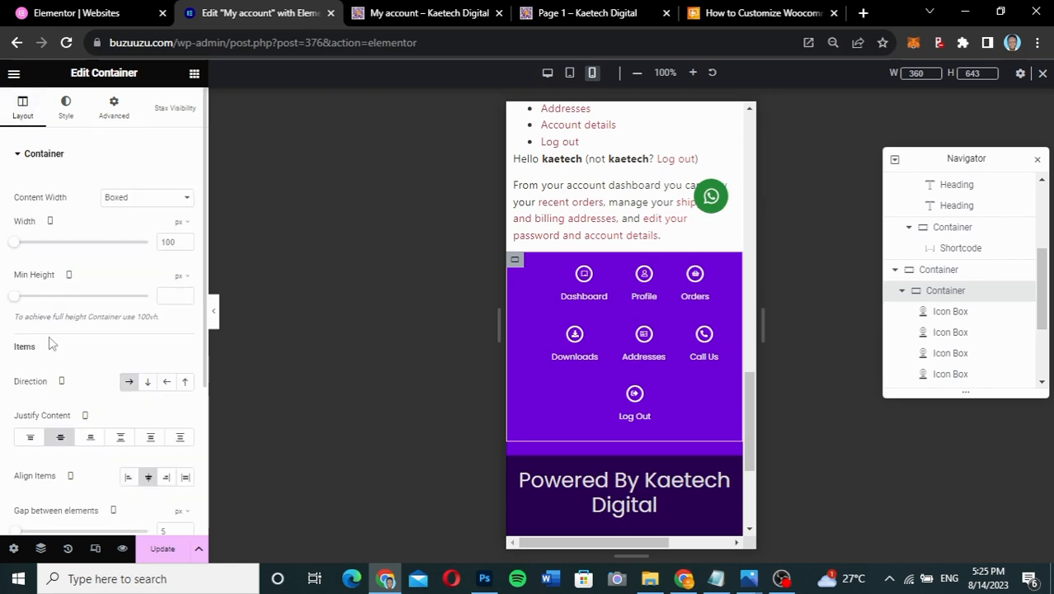
scroll(50, 343, "down", 2)
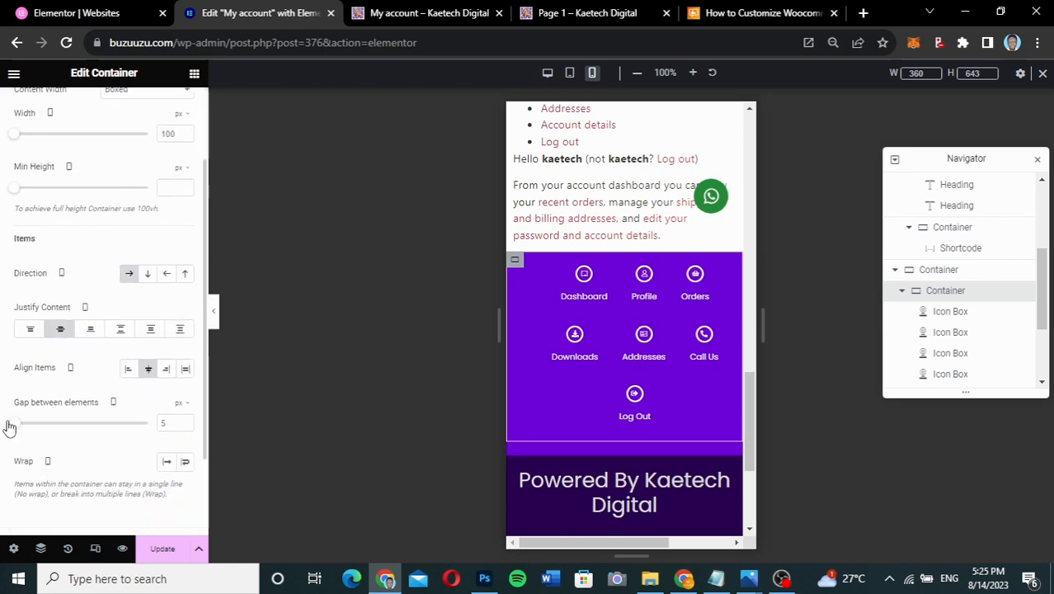
left_click_drag(9, 423, 4, 421)
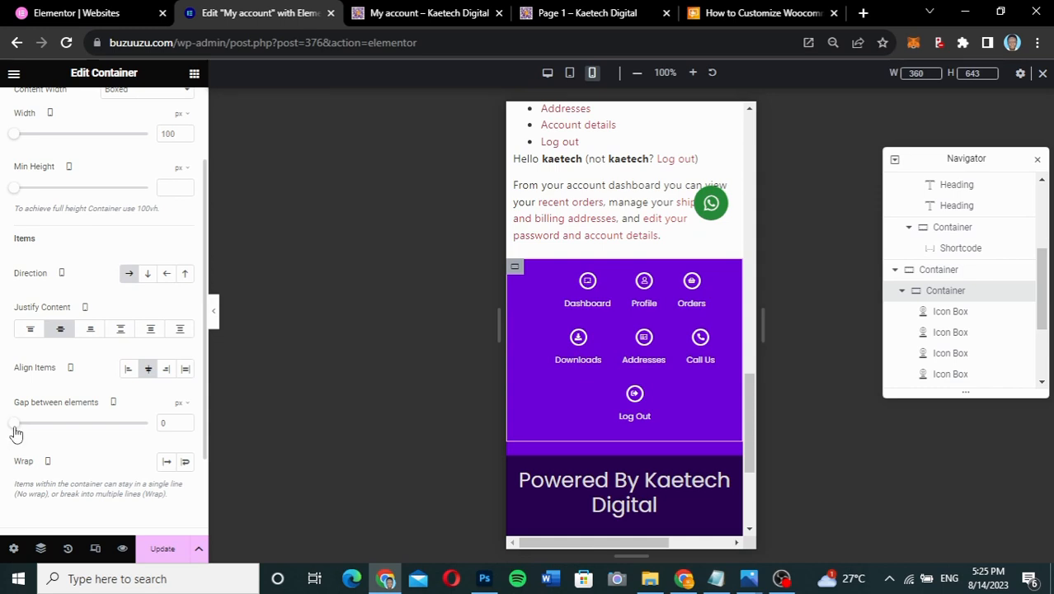
- Remove all padding from the purple icon menu container
scroll(70, 356, "up", 2)
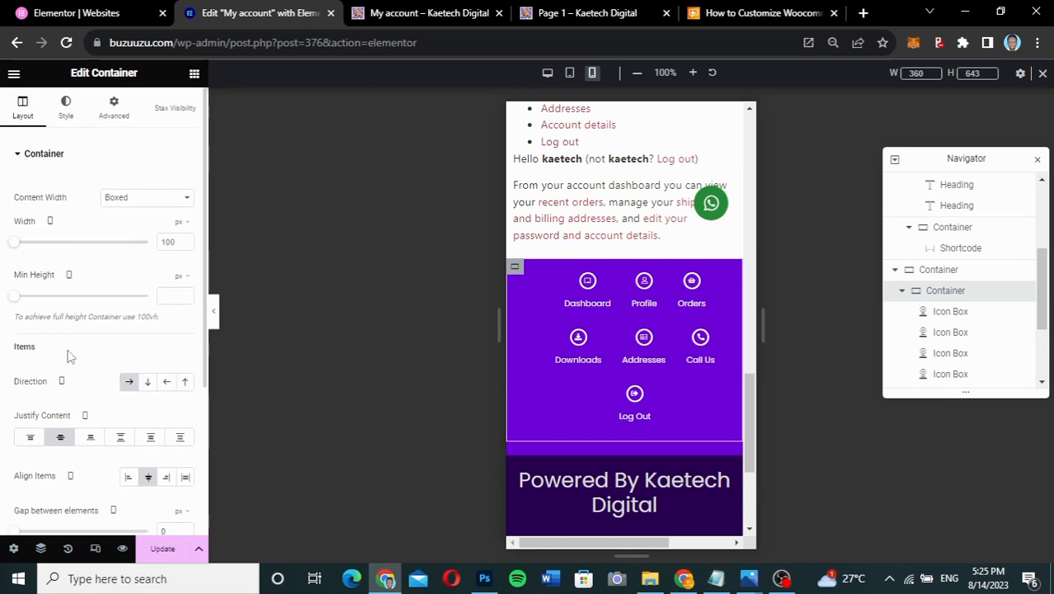
left_click(128, 116)
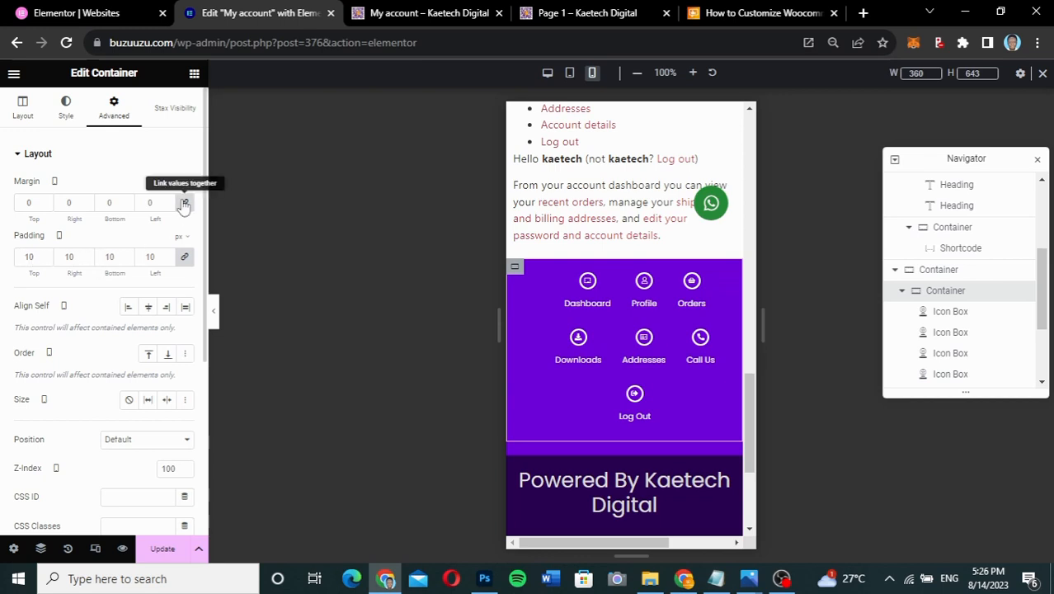
left_click(183, 257)
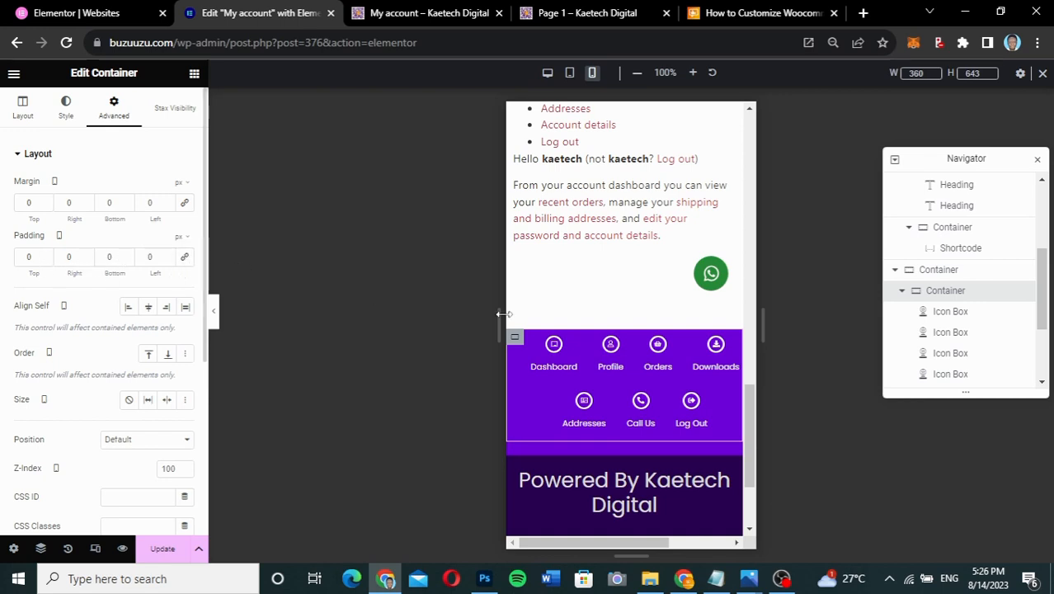
scroll(599, 264, "down", 3)
scroll(600, 264, "up", 3)
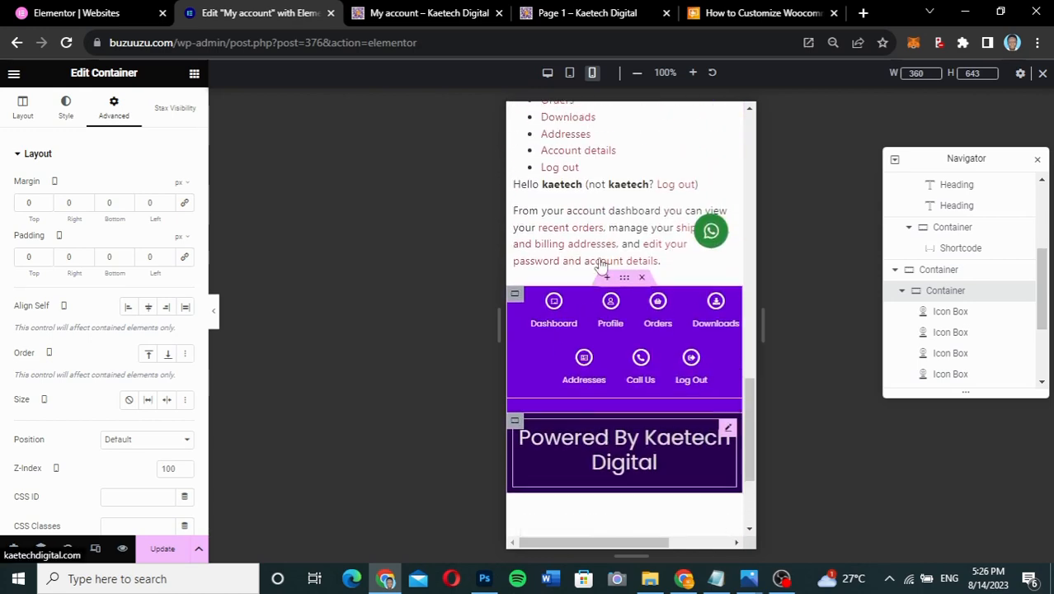
- Preview the page with the panel hidden, scrolling to check the menu bar stays fixed
left_click(213, 310)
scroll(531, 246, "up", 2)
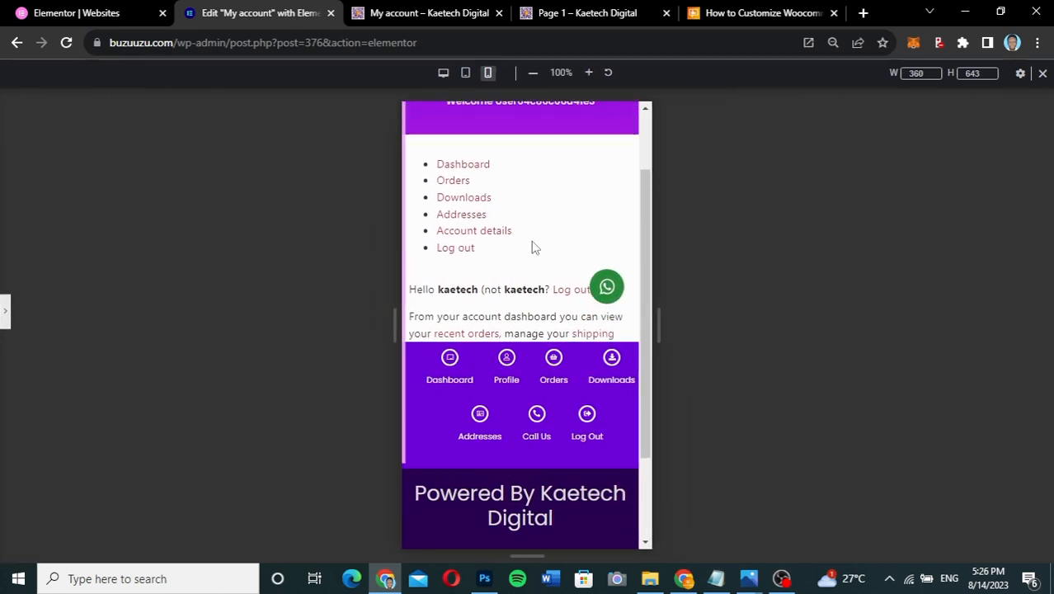
scroll(532, 245, "down", 3)
scroll(533, 248, "up", 2)
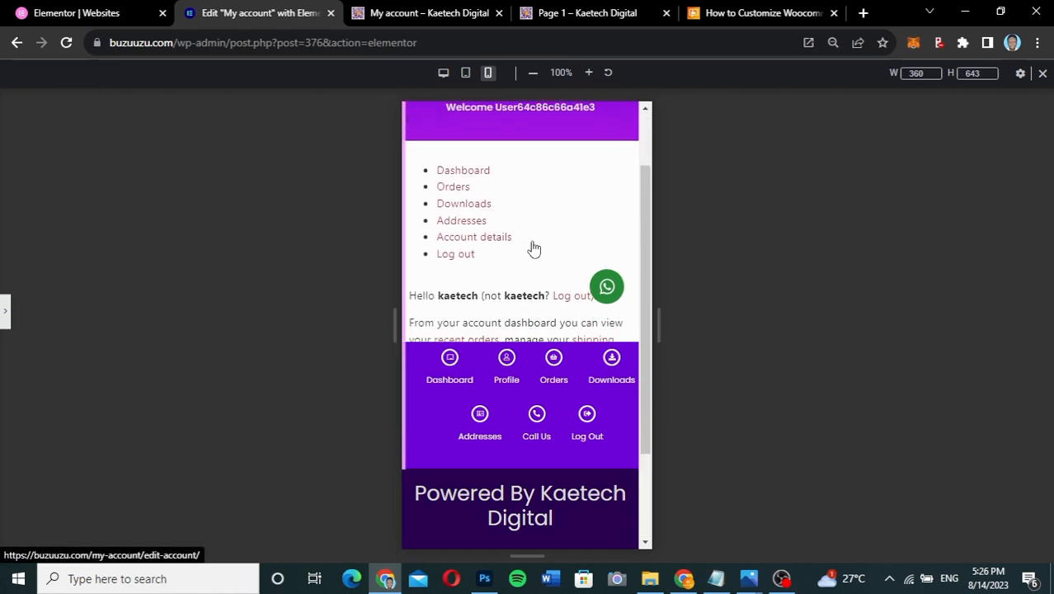
scroll(533, 249, "down", 1)
scroll(533, 248, "up", 2)
scroll(533, 247, "down", 3)
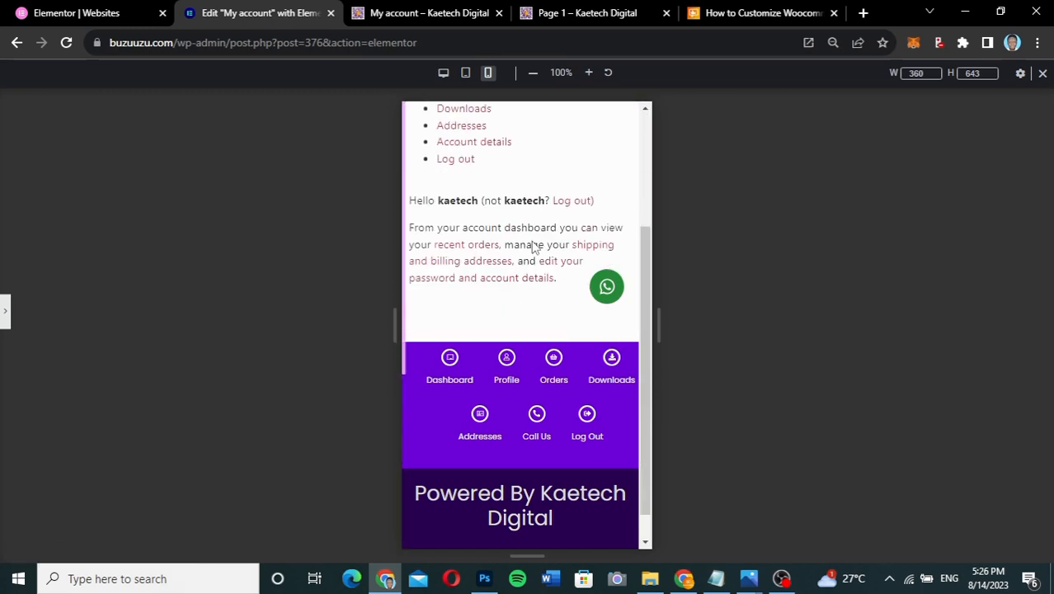
left_click(6, 321)
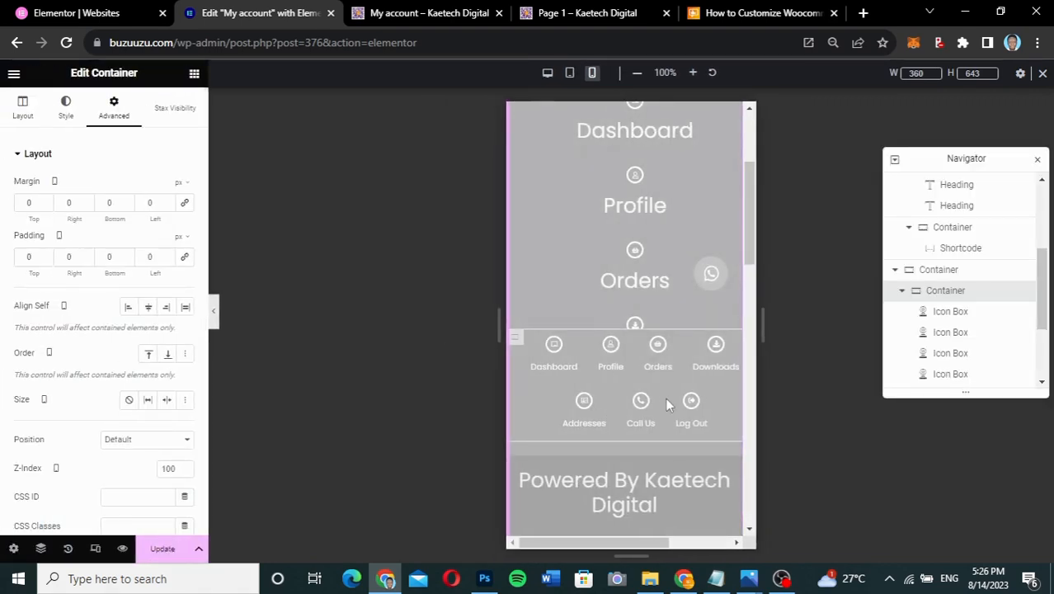
scroll(667, 404, "down", 5)
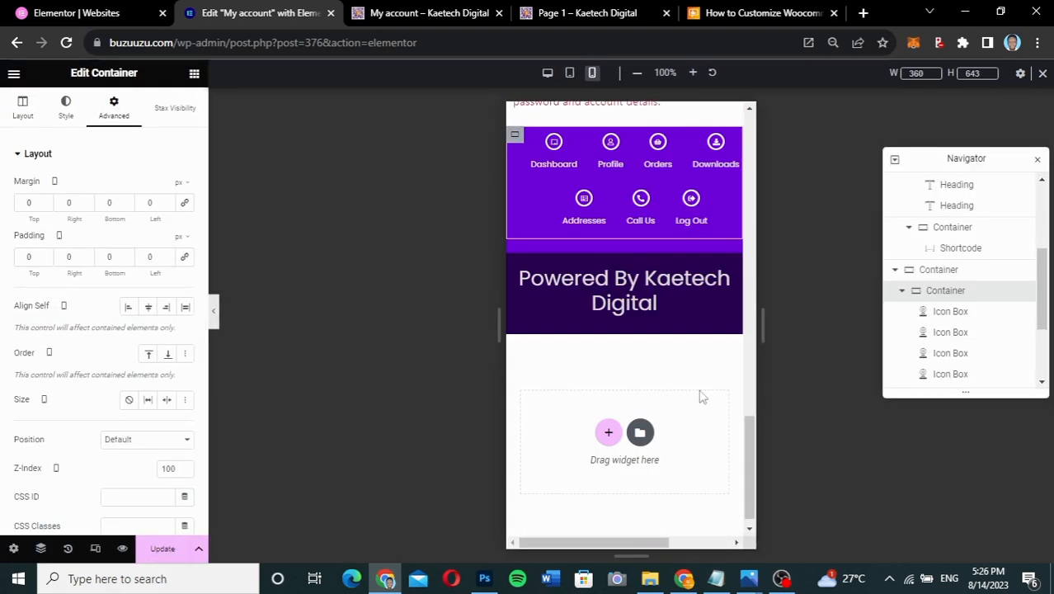
- Set the footer box's title font size from 30 to 12 px
mouse_move(728, 278)
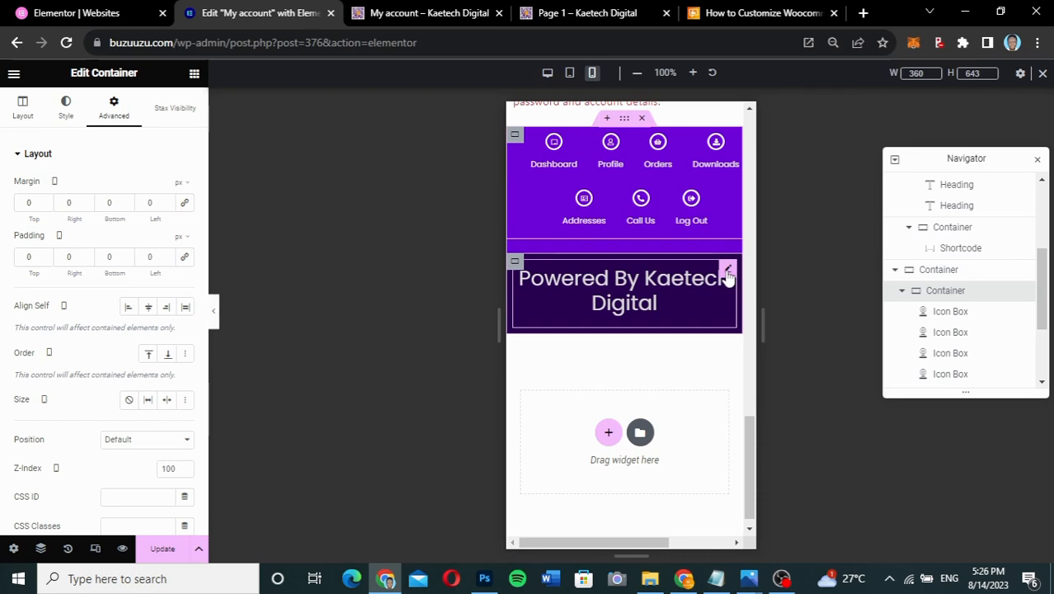
left_click(727, 270)
left_click(73, 114)
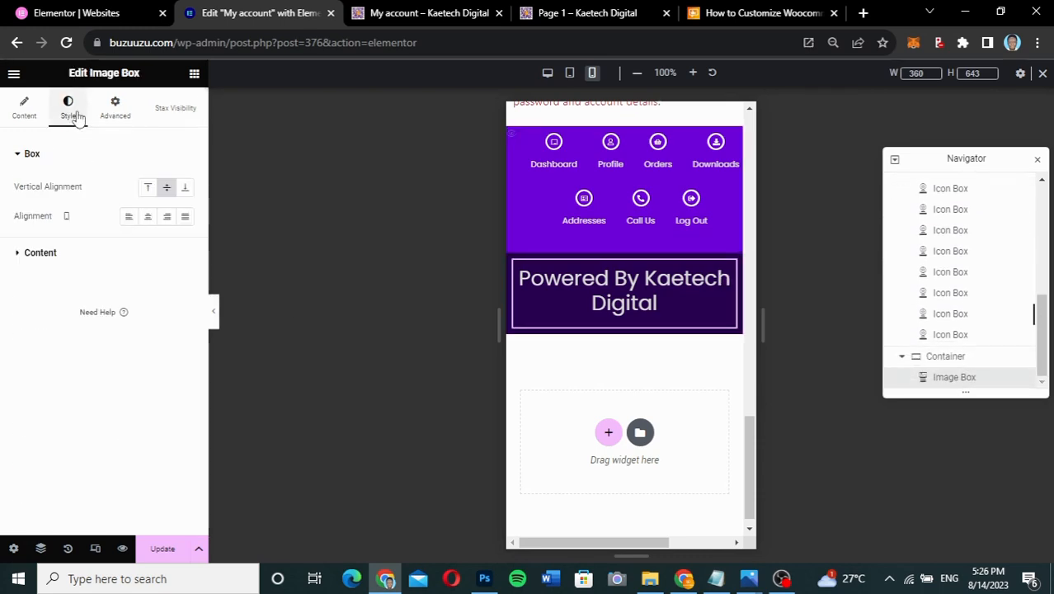
left_click(64, 263)
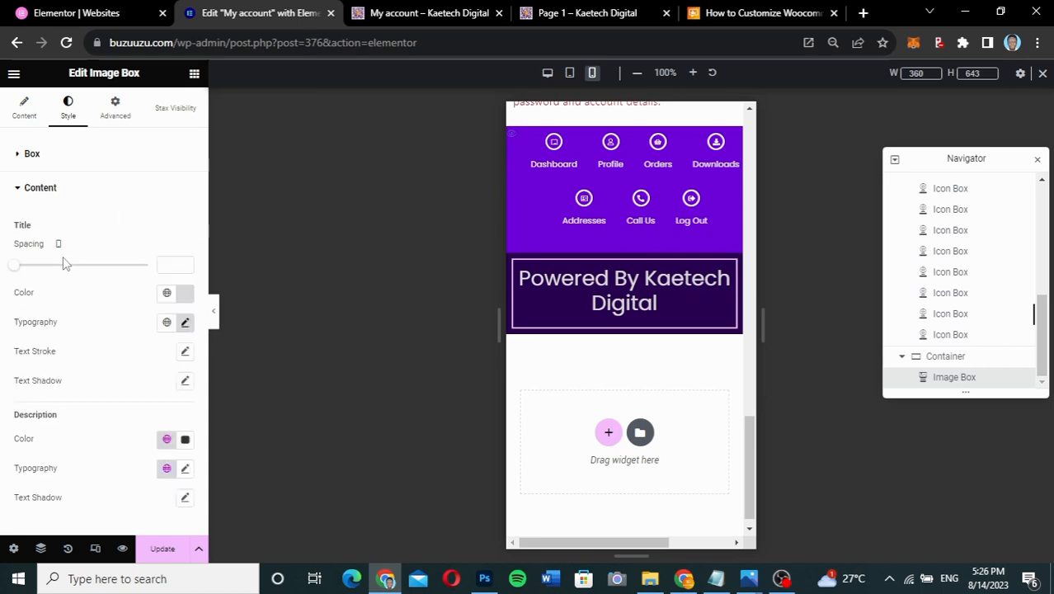
left_click(185, 323)
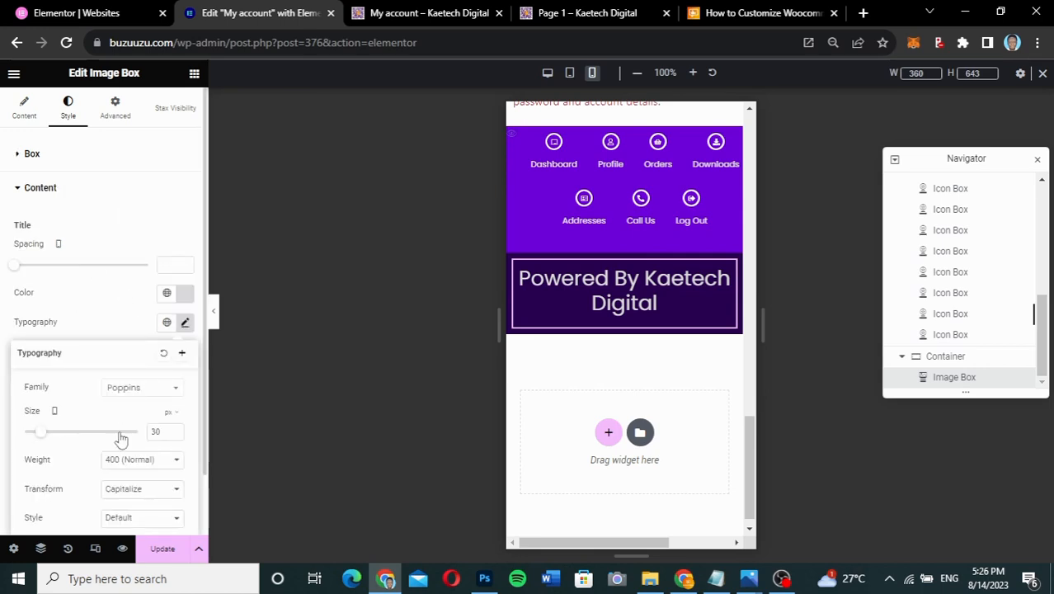
left_click_drag(161, 430, 148, 436)
type("12")
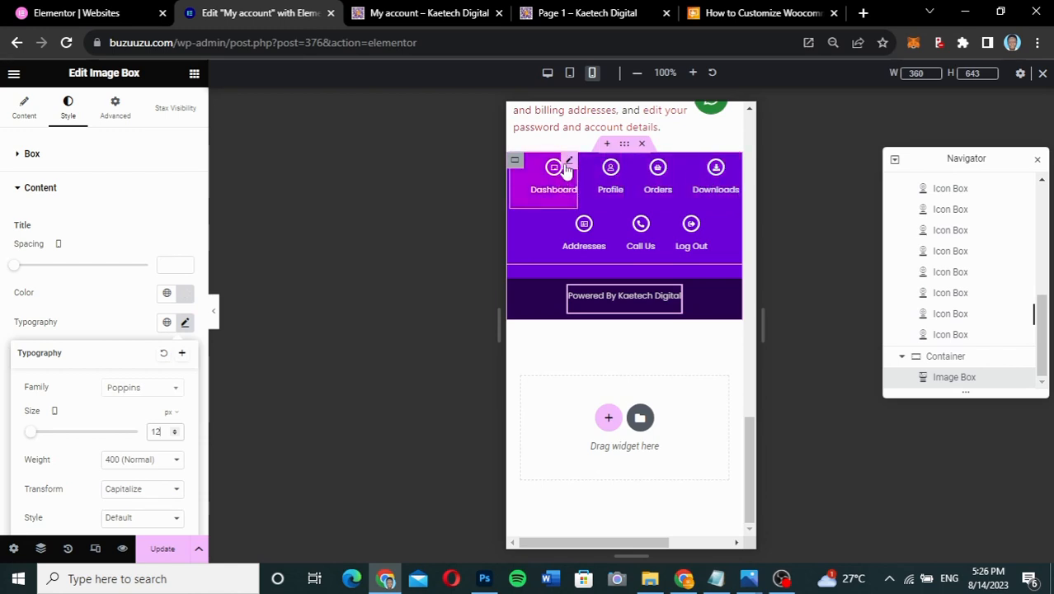
- Clear the Dashboard icon box's padding and paste its style onto Profile
left_click(567, 162)
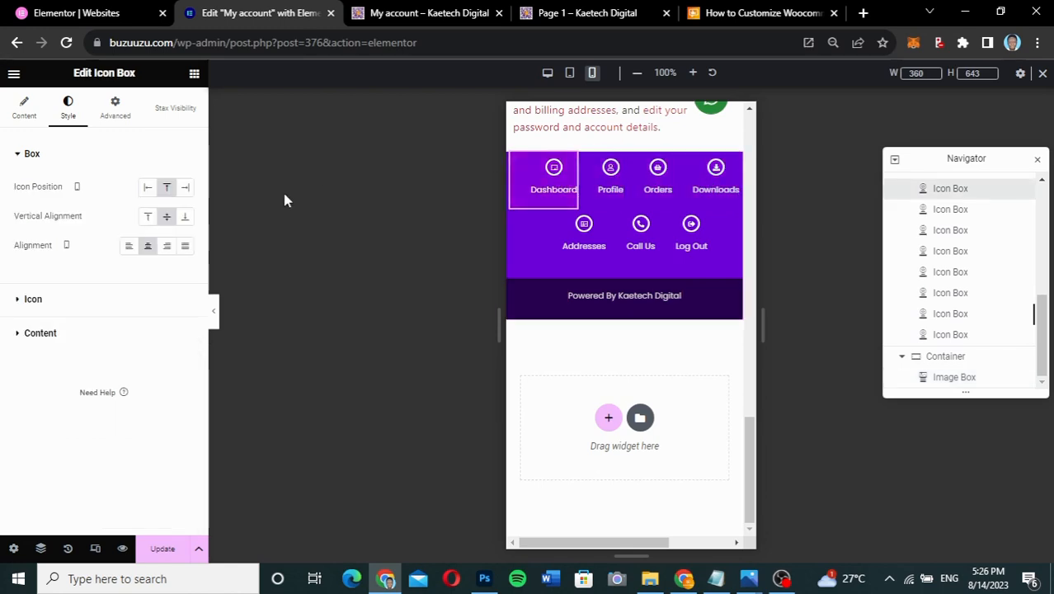
left_click(115, 117)
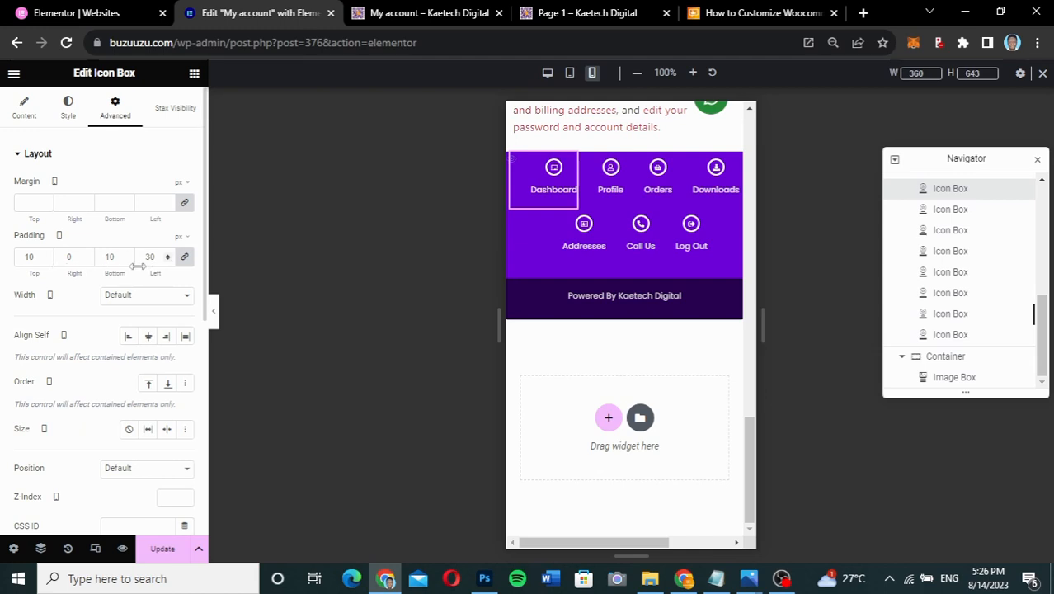
left_click(185, 257)
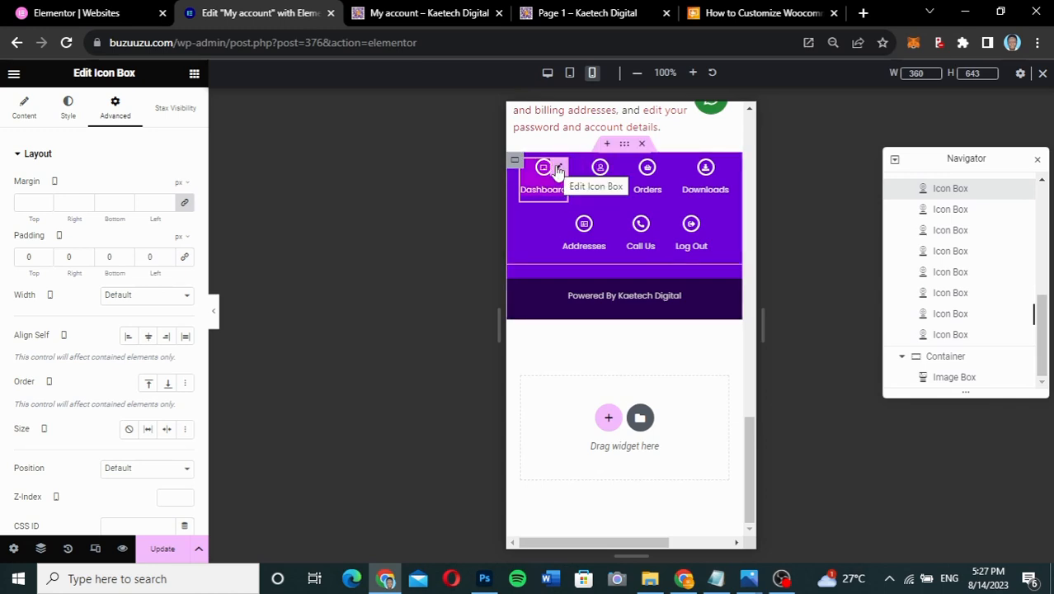
right_click(558, 169)
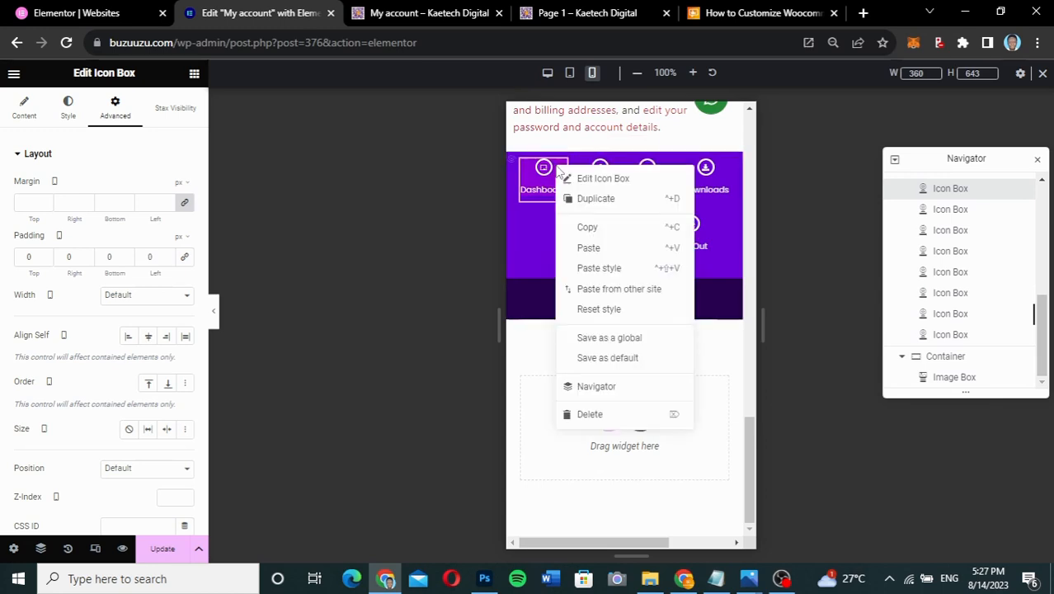
left_click(587, 228)
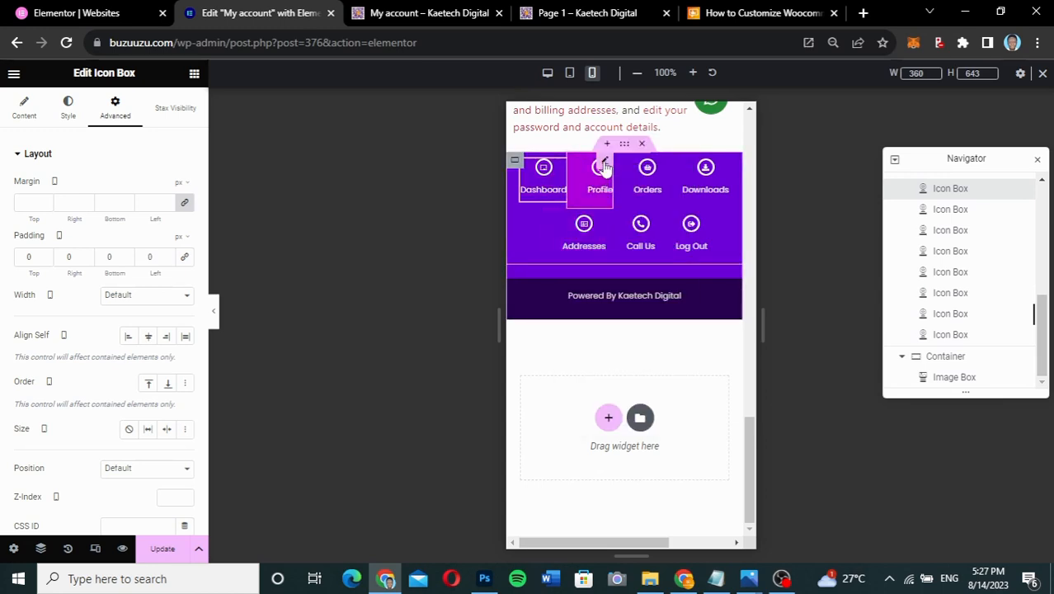
right_click(604, 167)
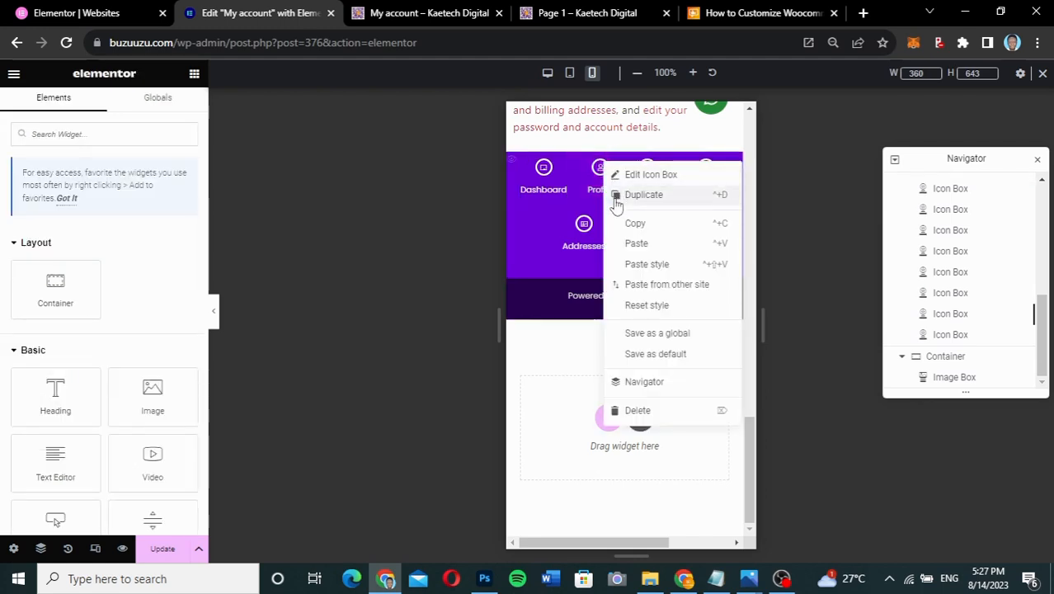
left_click(638, 265)
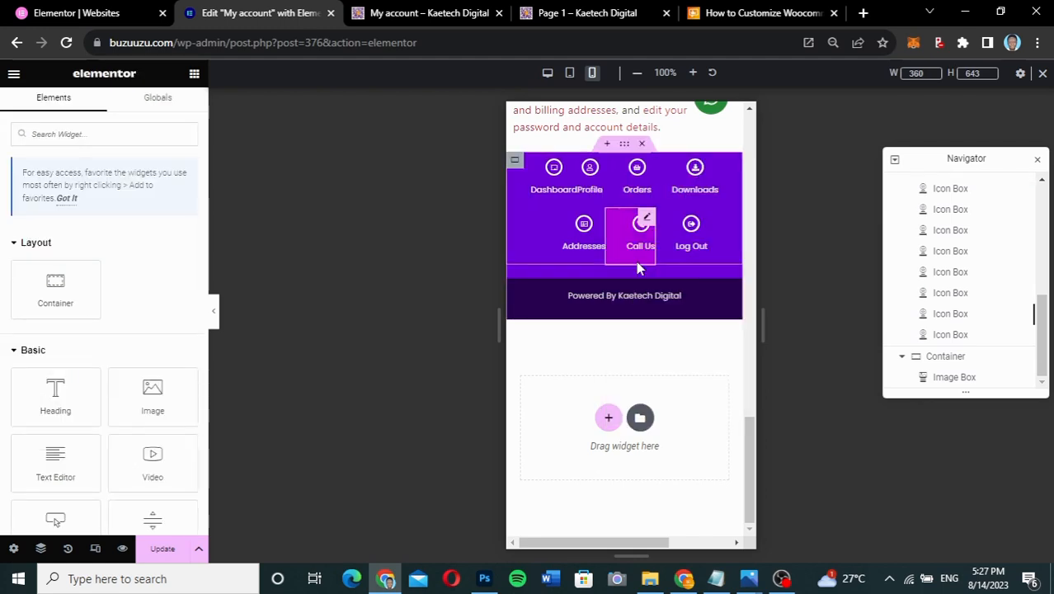
- Set the Dashboard icon box padding to 5 on all four sides
left_click(569, 169)
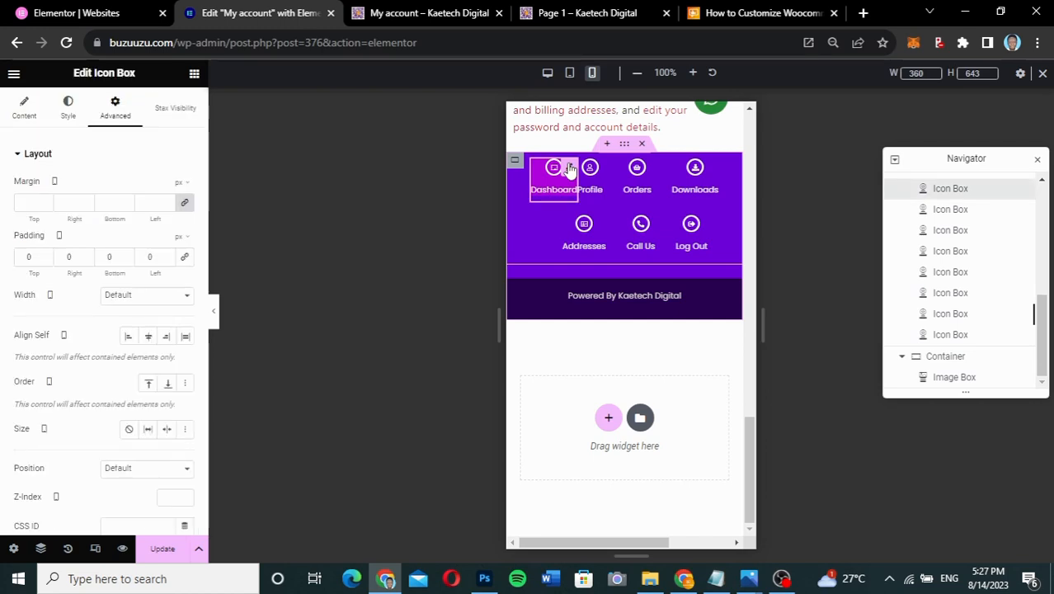
left_click(31, 257)
type("5")
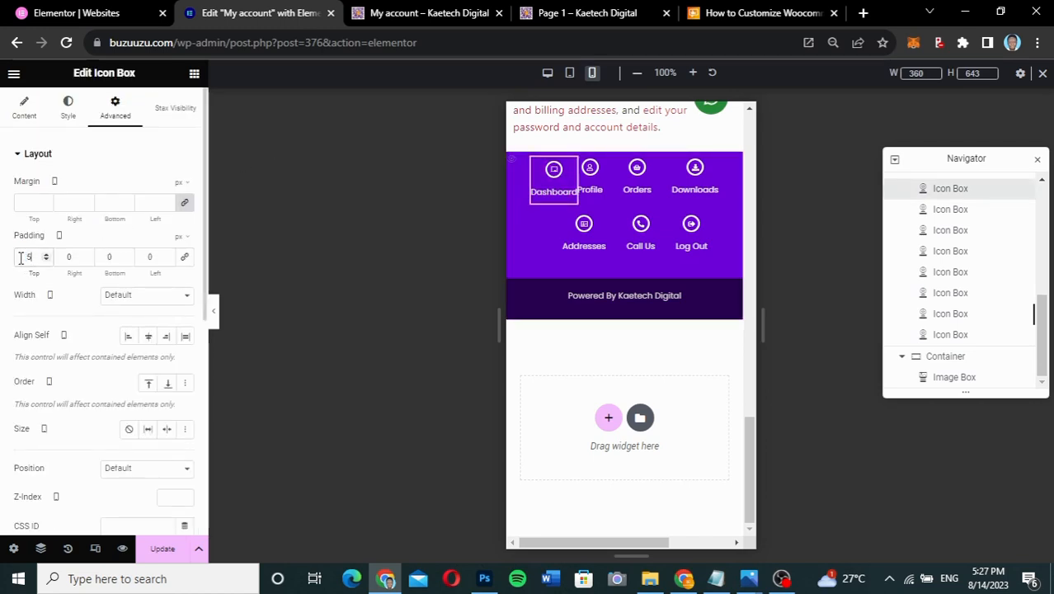
left_click(184, 259)
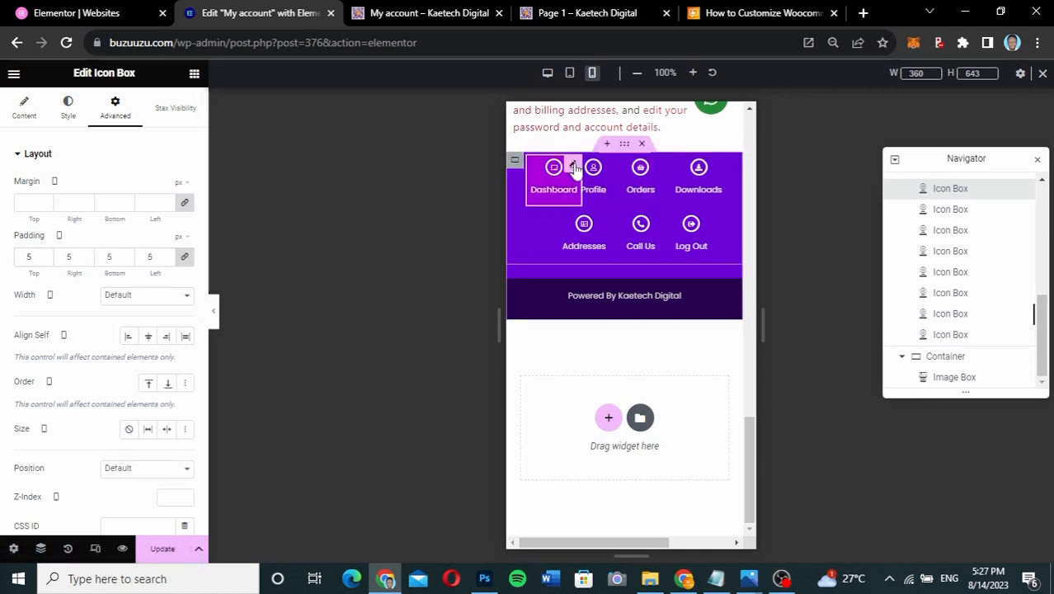
- Copy the updated Dashboard style and paste it onto Profile, Orders and Downloads
right_click(574, 167)
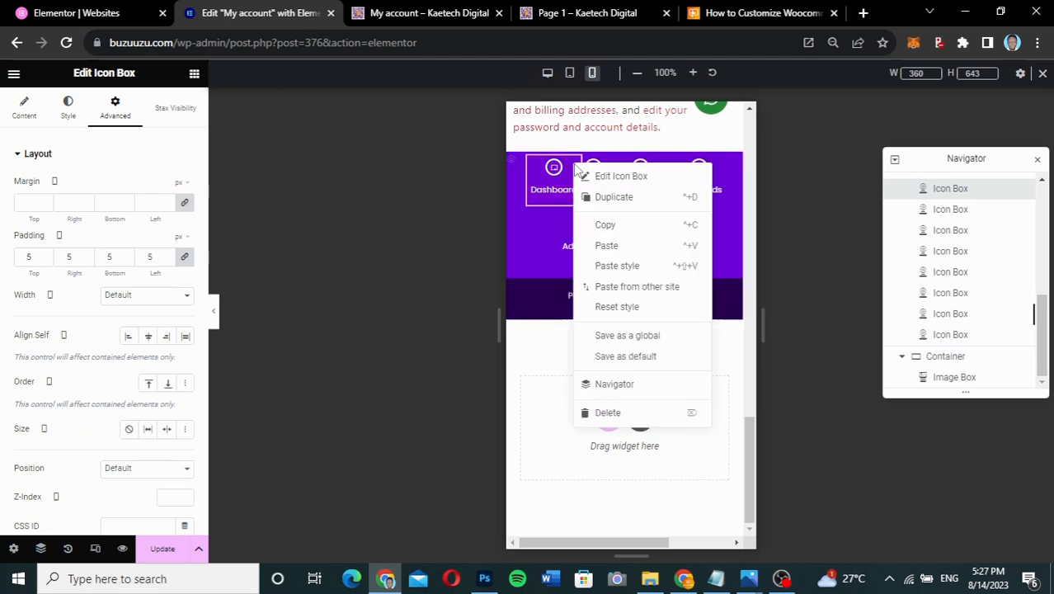
left_click(613, 233)
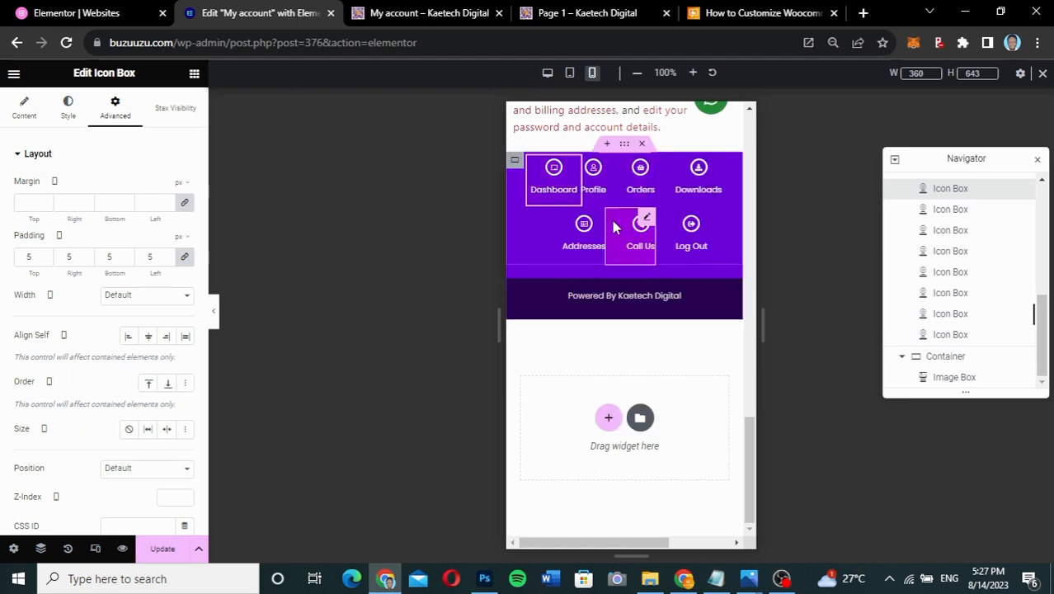
right_click(595, 172)
left_click(640, 269)
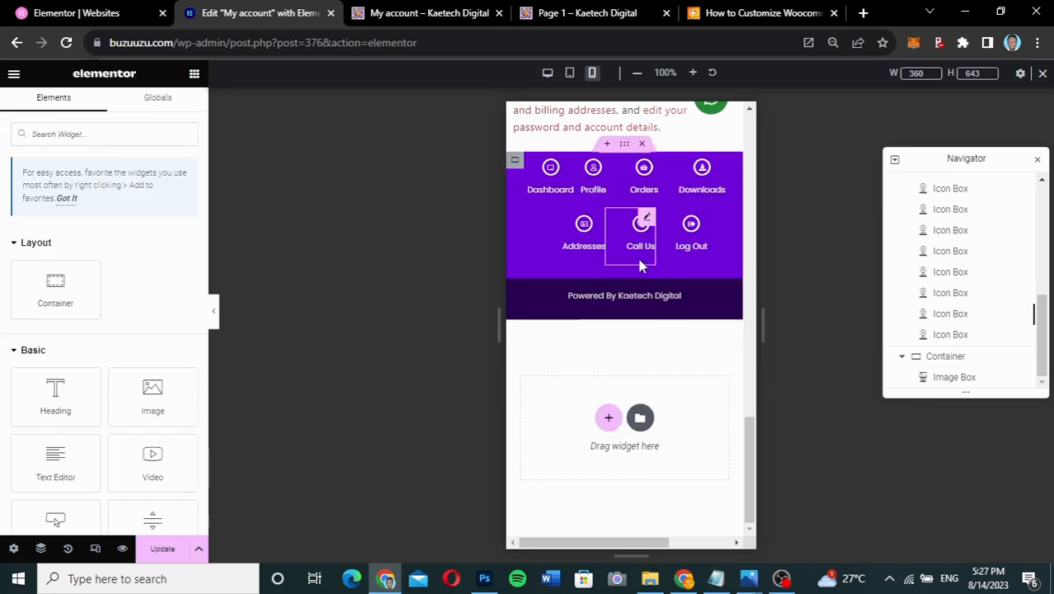
right_click(645, 168)
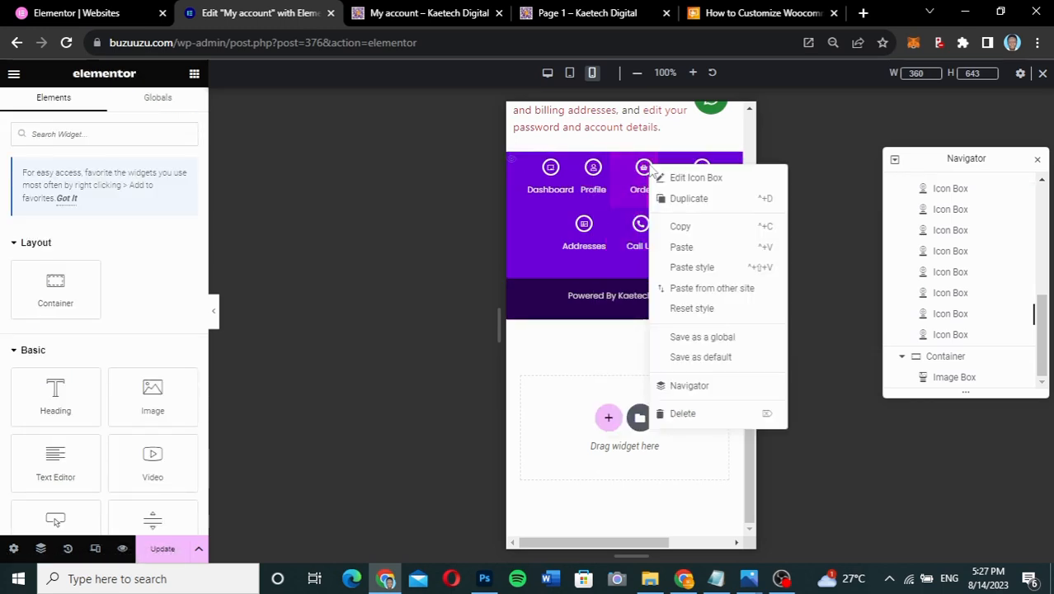
left_click(690, 267)
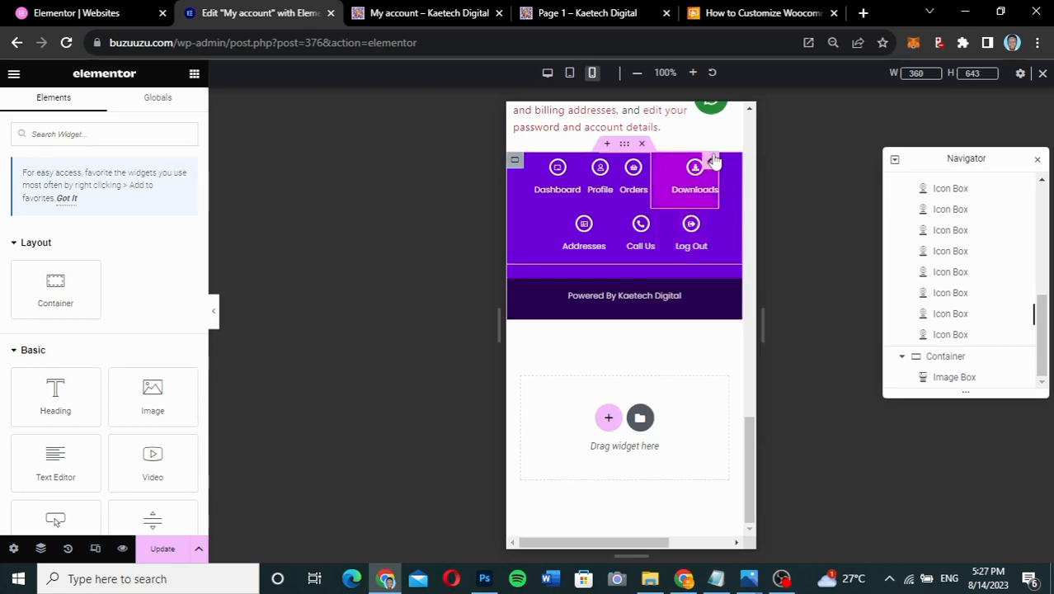
right_click(713, 162)
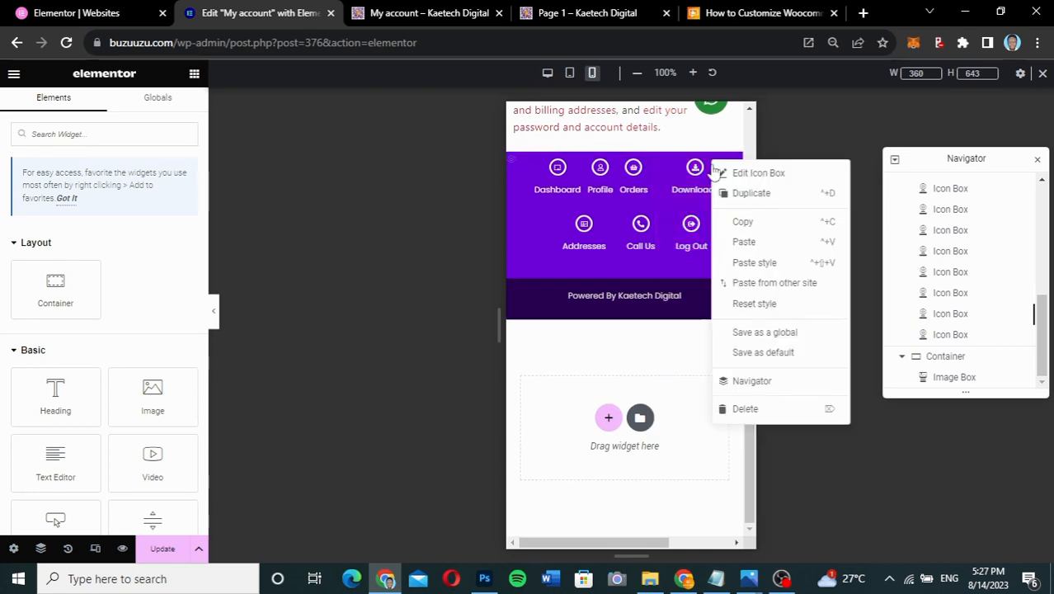
left_click(745, 263)
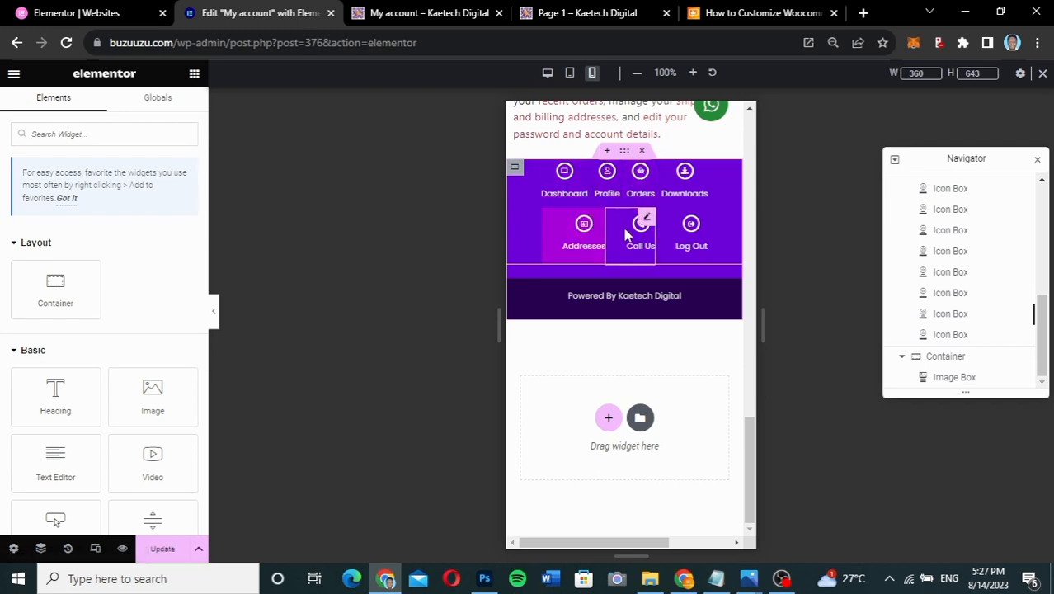
- Paste the Dashboard style onto Addresses, Call Us and Log Out, deleting an accidental duplicate box
right_click(596, 219)
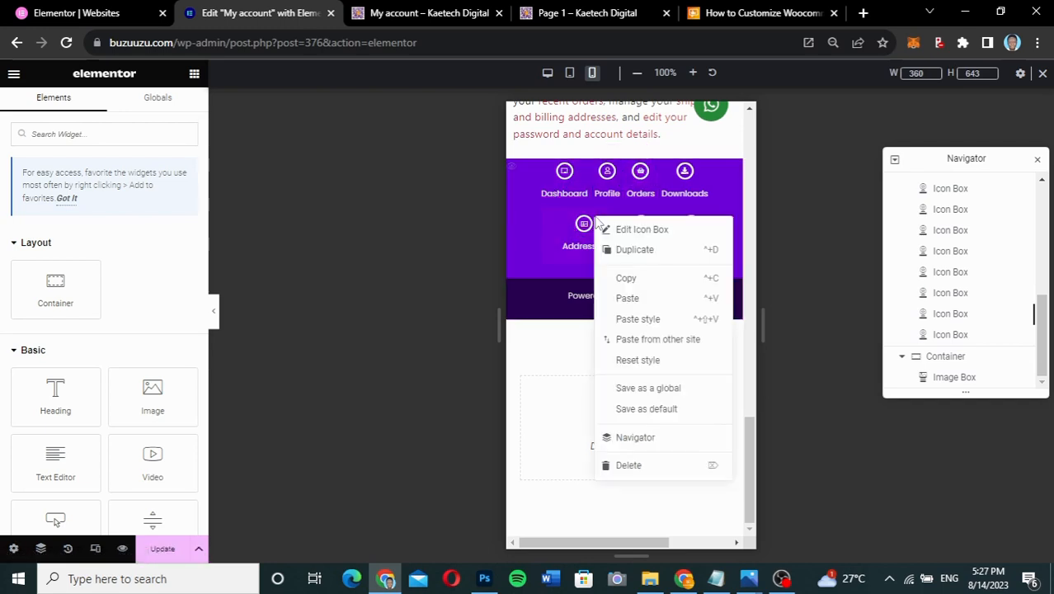
left_click(627, 298)
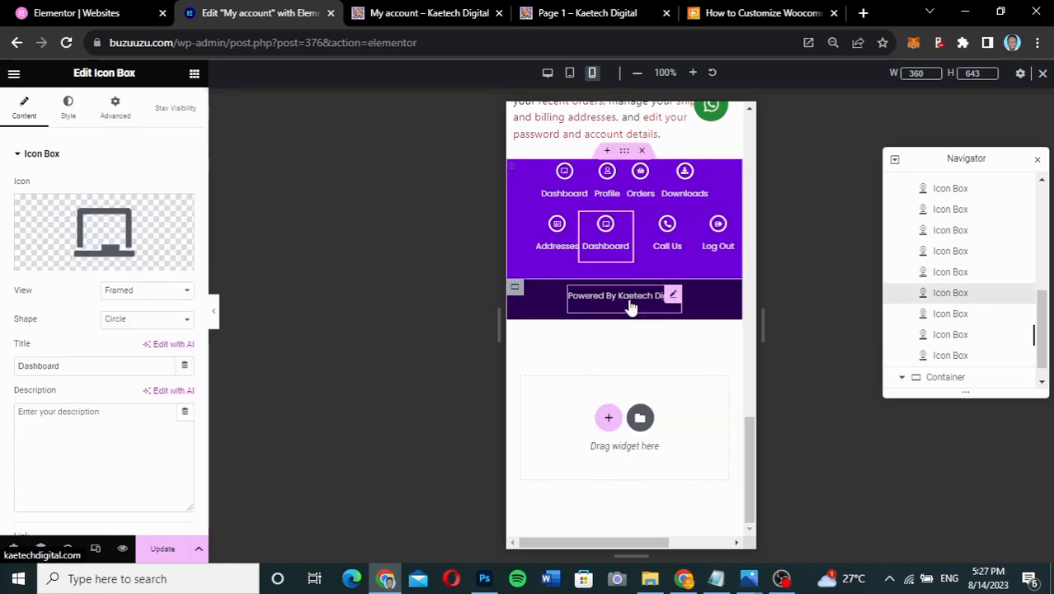
key("Delete")
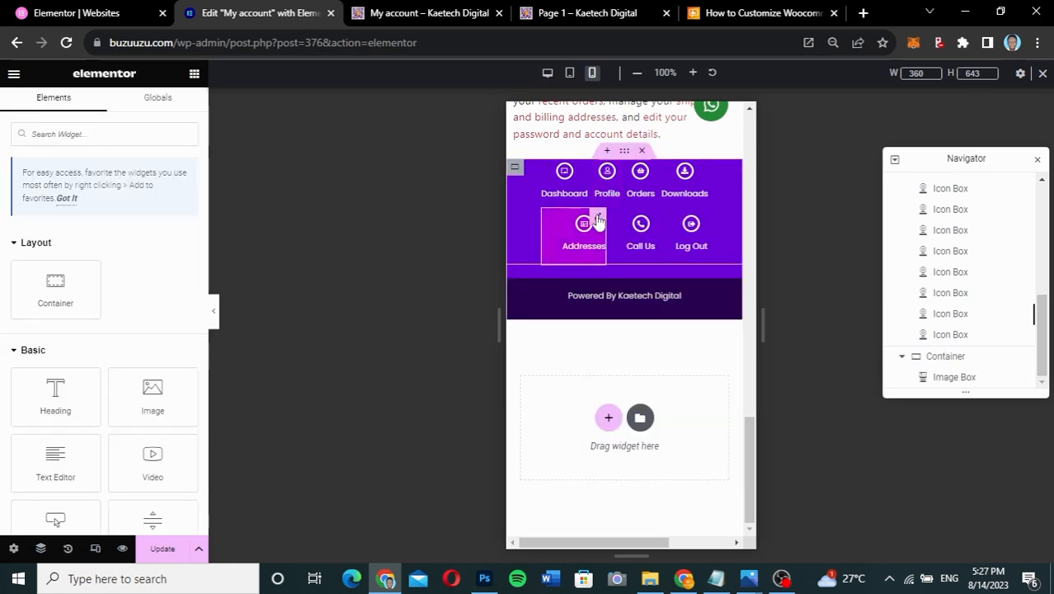
right_click(599, 221)
left_click(635, 315)
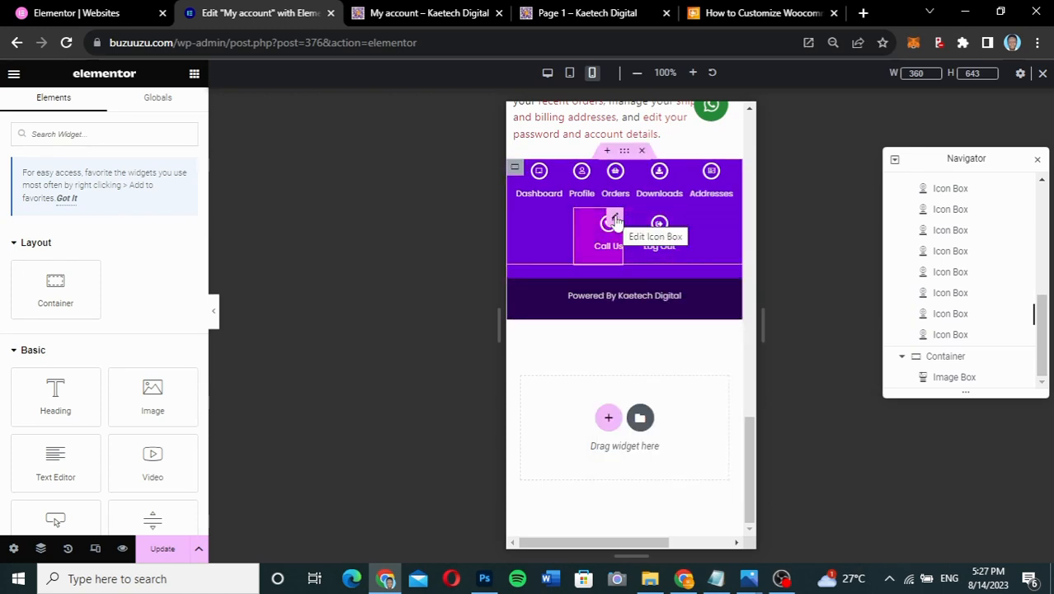
right_click(616, 221)
left_click(660, 317)
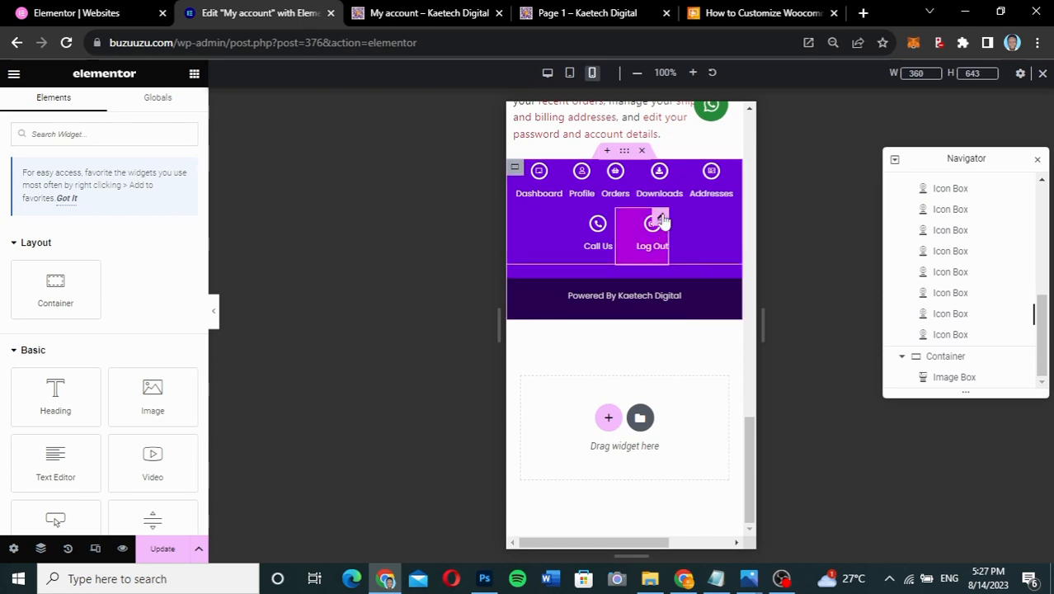
right_click(662, 218)
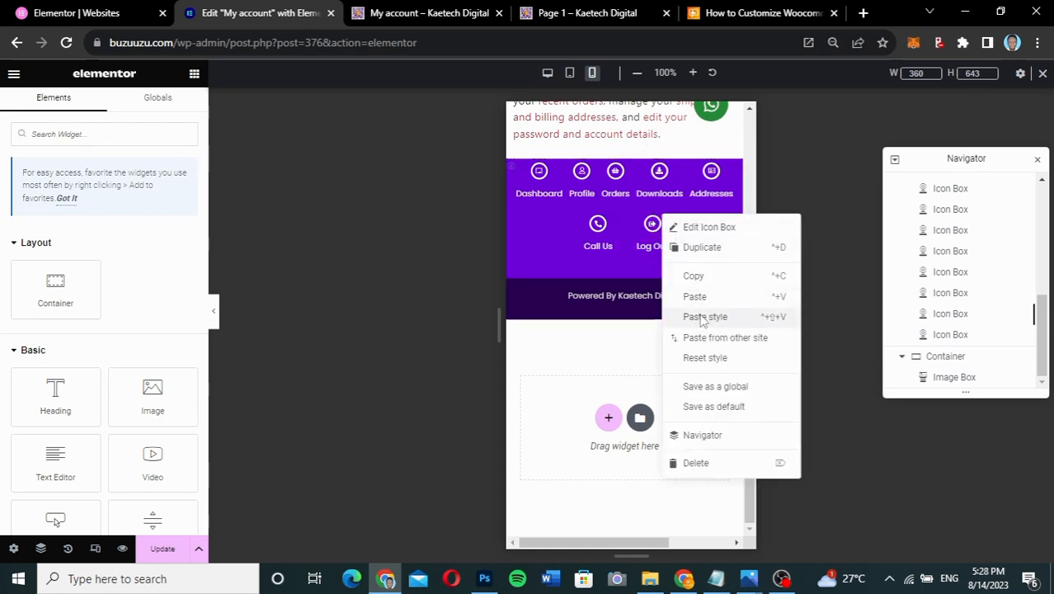
left_click(702, 317)
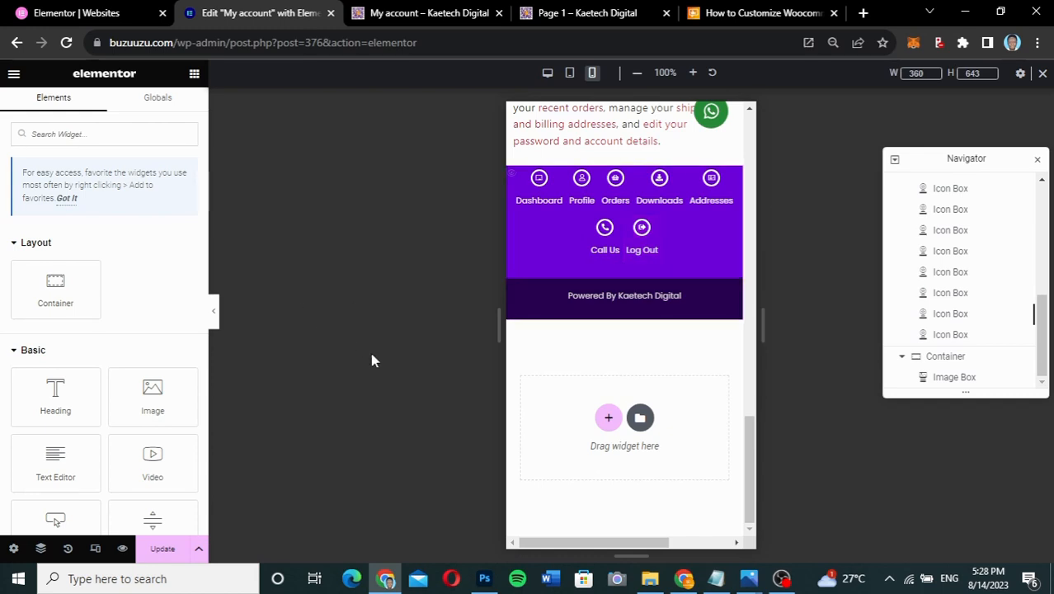
- Select the Dashboard icon box in the mobile preview and scroll through its Advanced settings
scroll(568, 347, "up", 5)
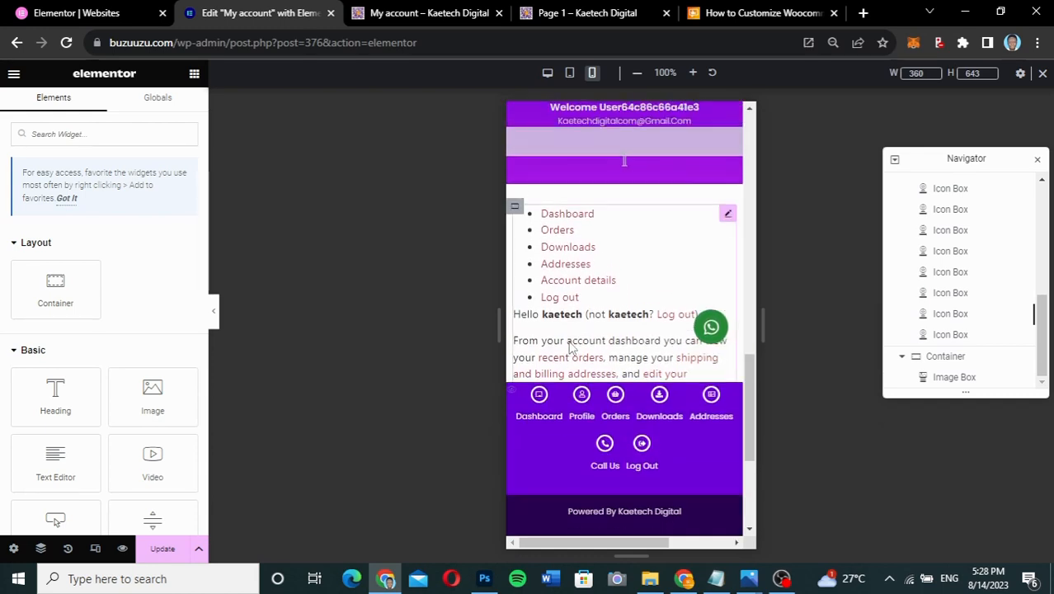
scroll(568, 347, "up", 3)
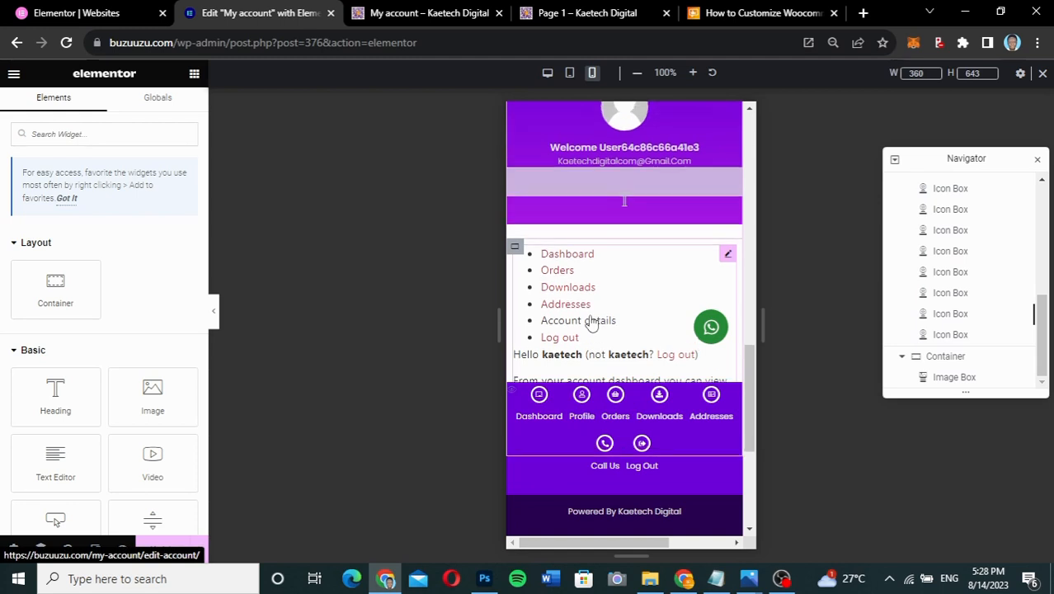
scroll(591, 322, "up", 1)
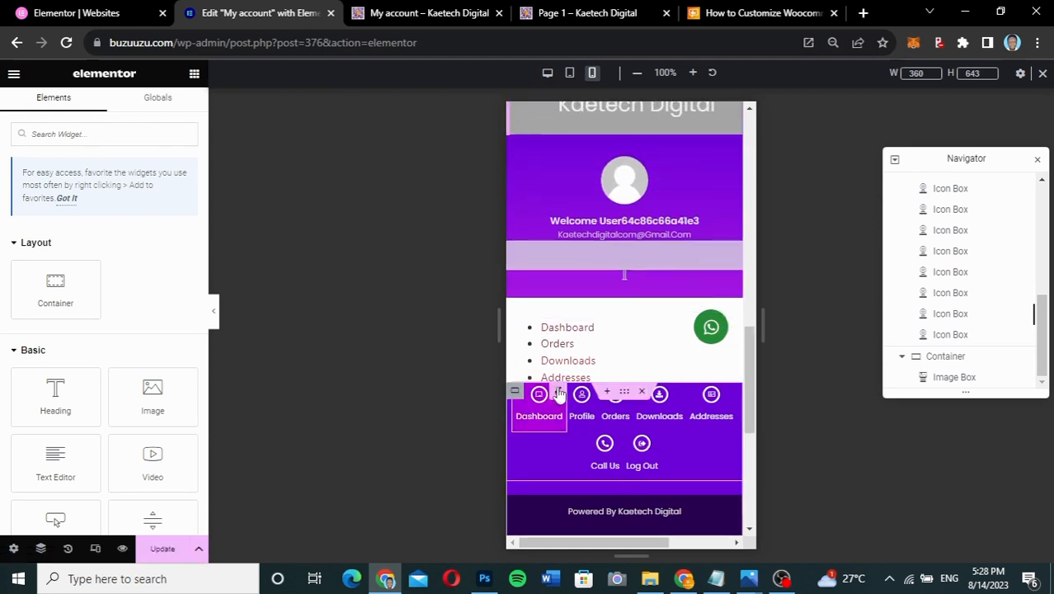
left_click(559, 394)
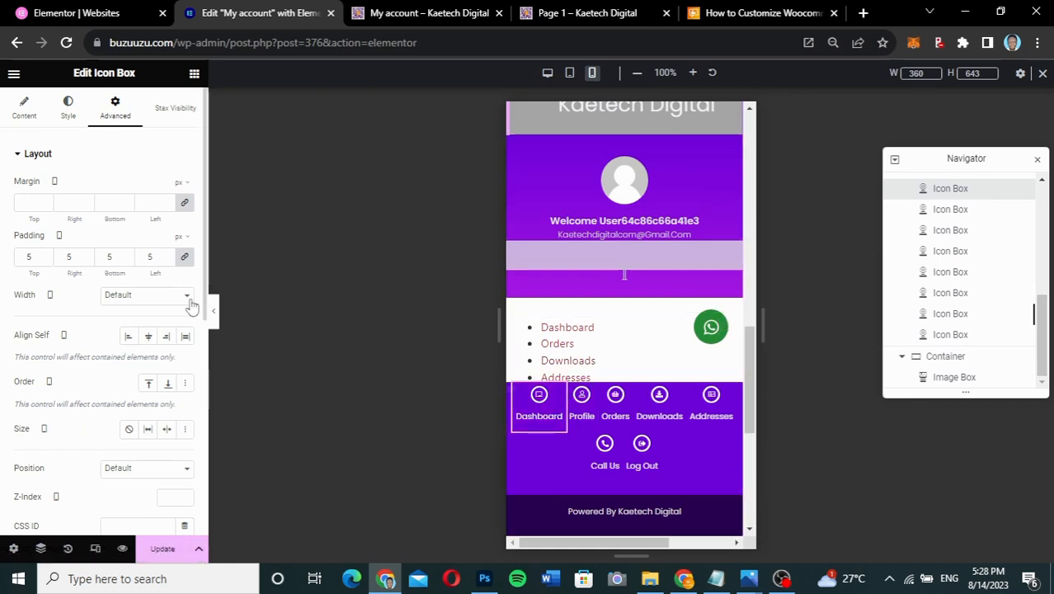
scroll(94, 343, "down", 4)
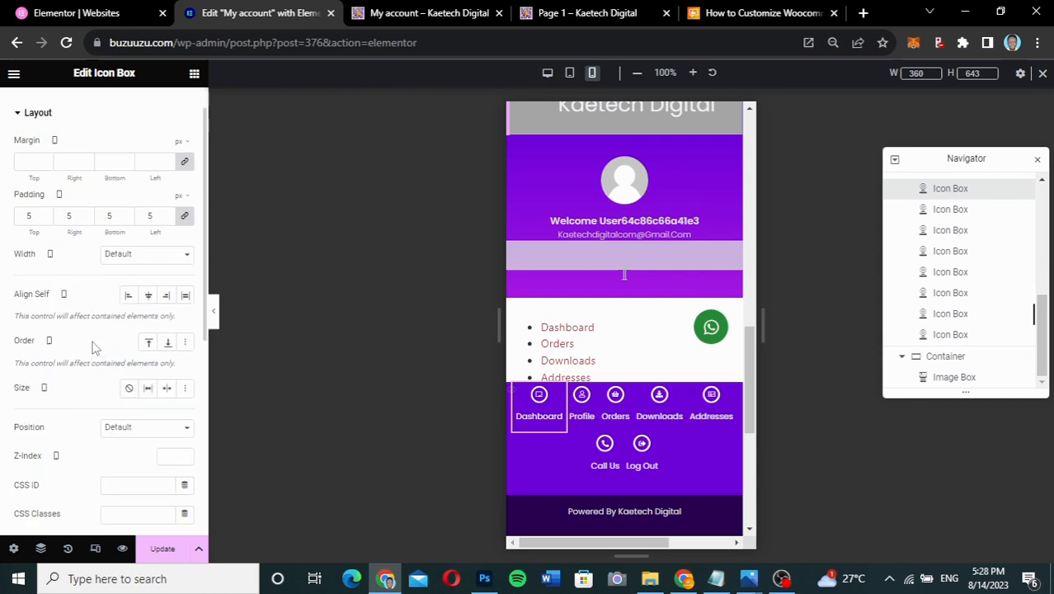
scroll(93, 343, "down", 3)
right_click(93, 341)
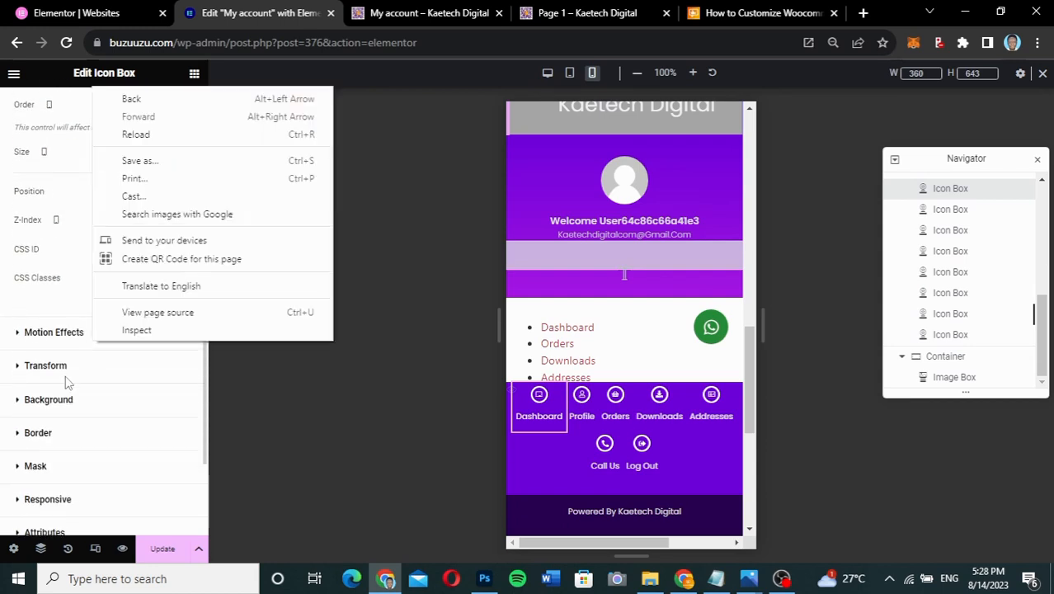
- Set the Dashboard icon box to Absolute position, horizontal offset 21 and vertical offset -331
left_click(68, 186)
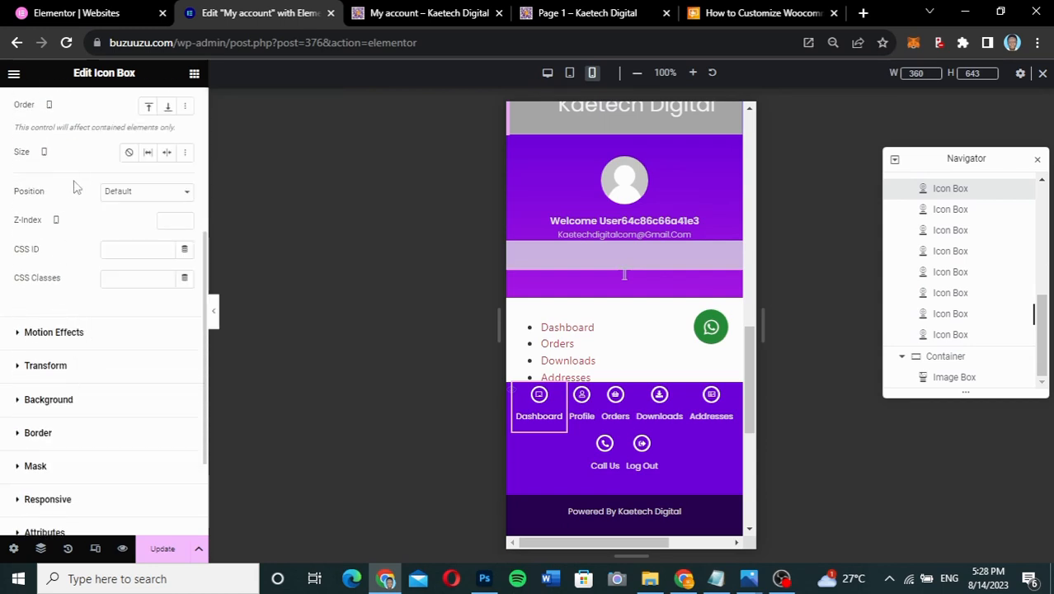
left_click(162, 192)
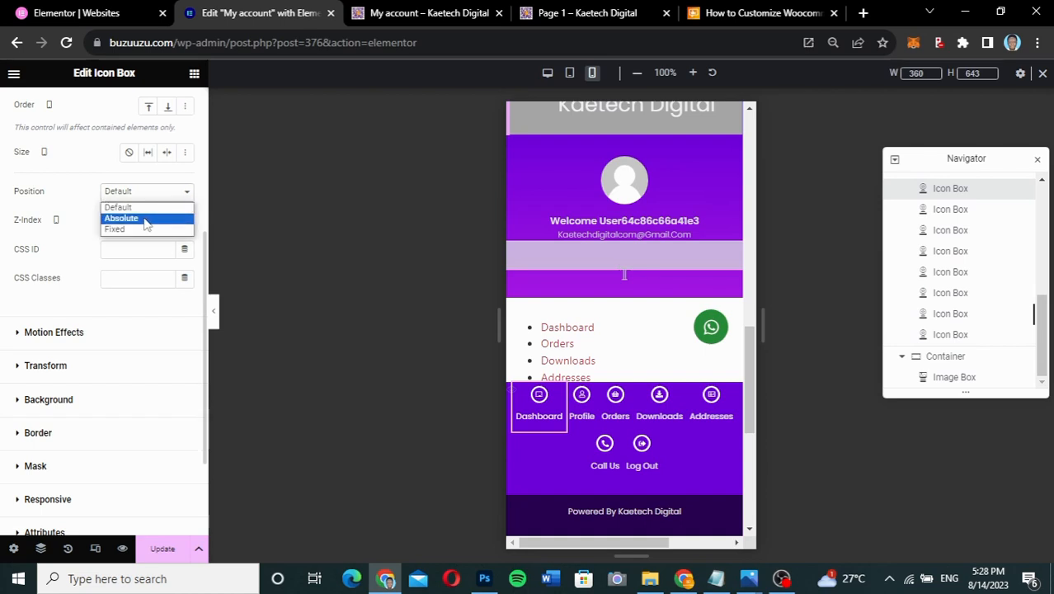
left_click(145, 219)
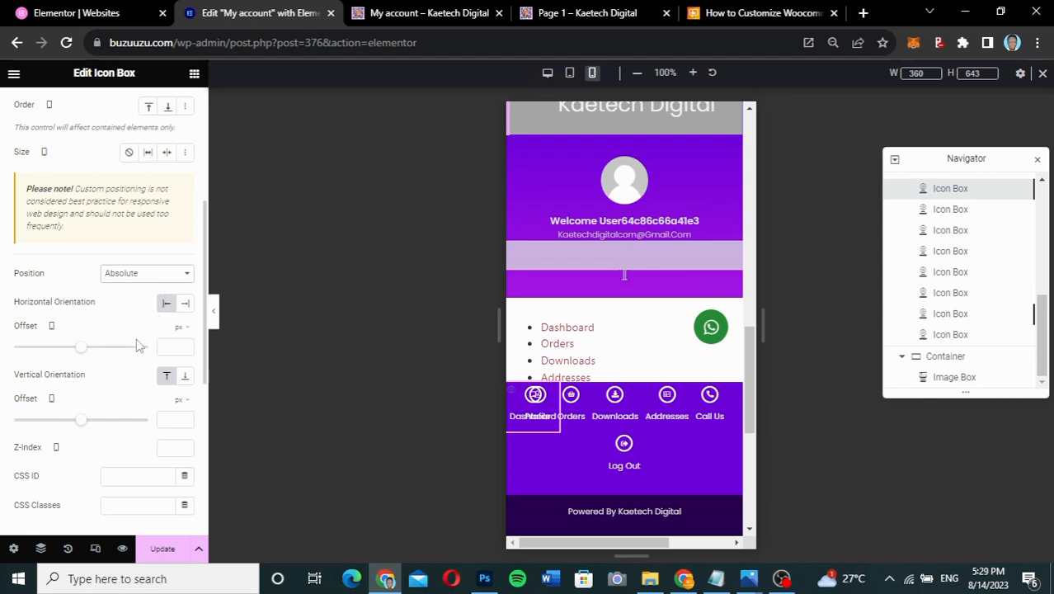
left_click_drag(81, 352, 84, 352)
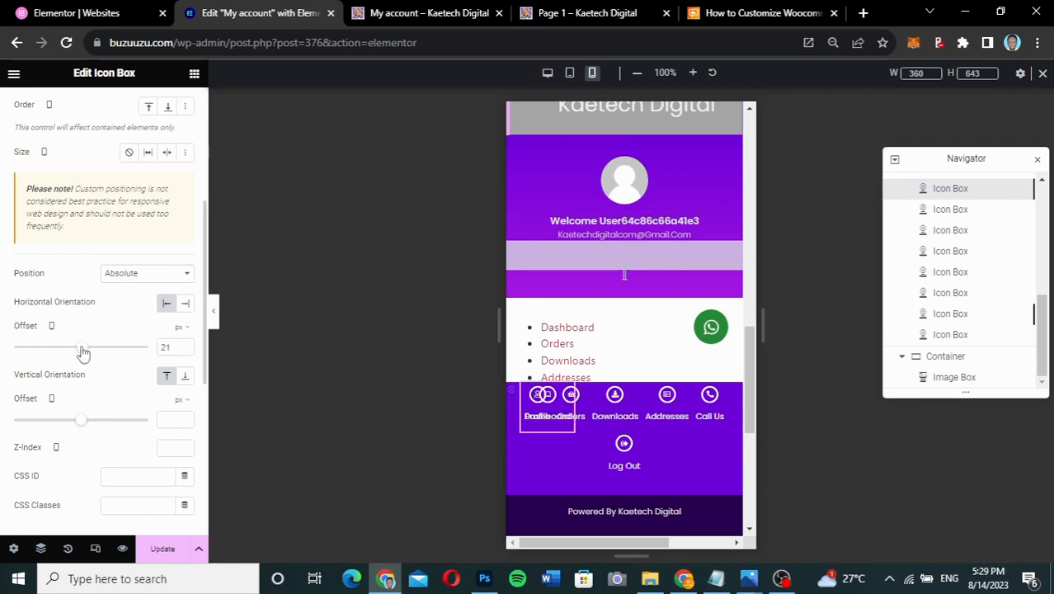
left_click_drag(79, 419, 56, 423)
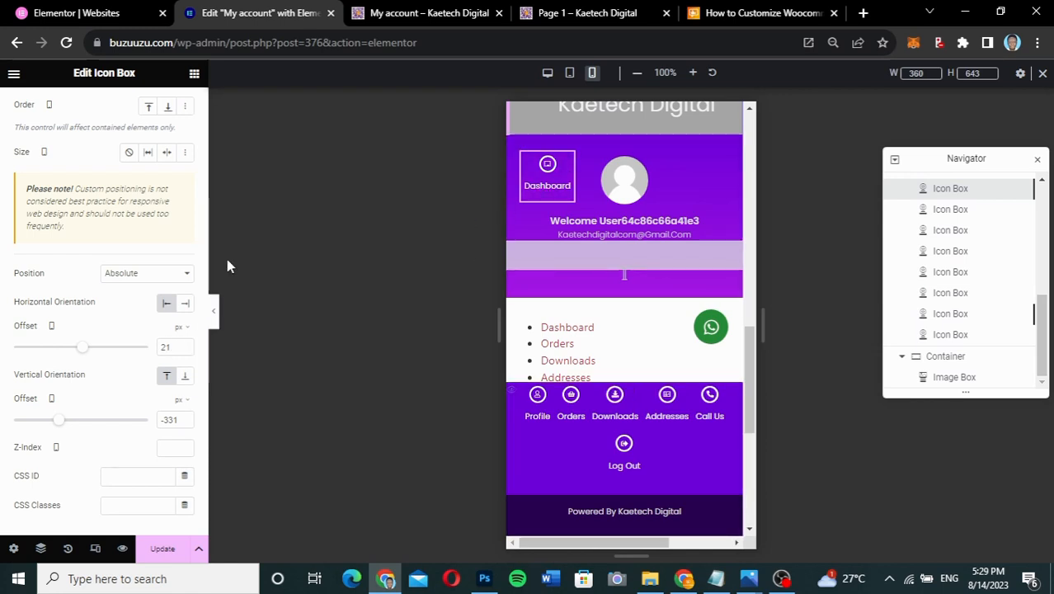
scroll(115, 189, "up", 4)
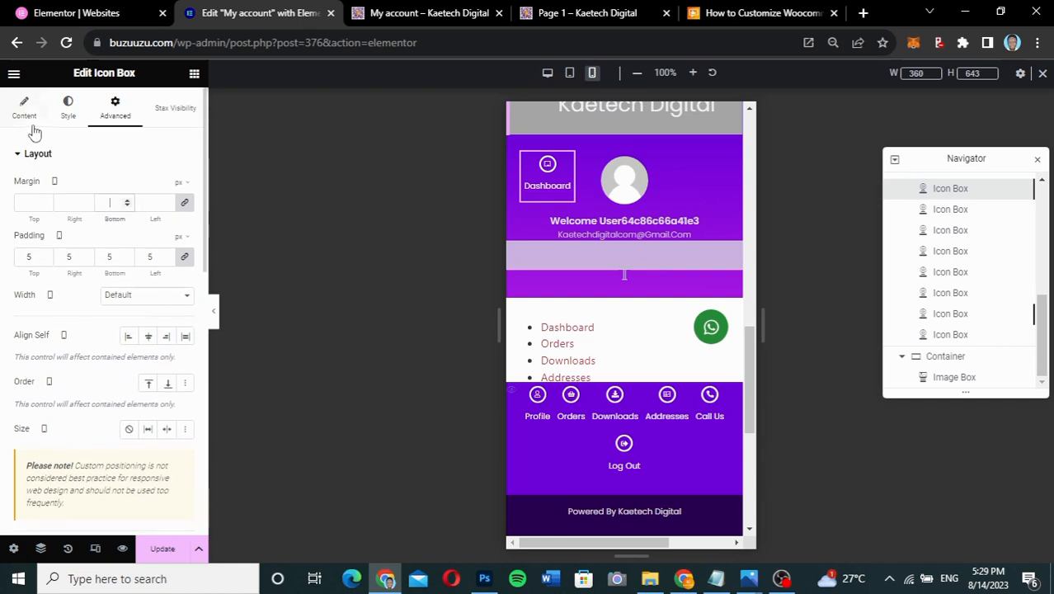
- Delete the 'Dashboard' title text in the icon box's content settings
left_click(27, 116)
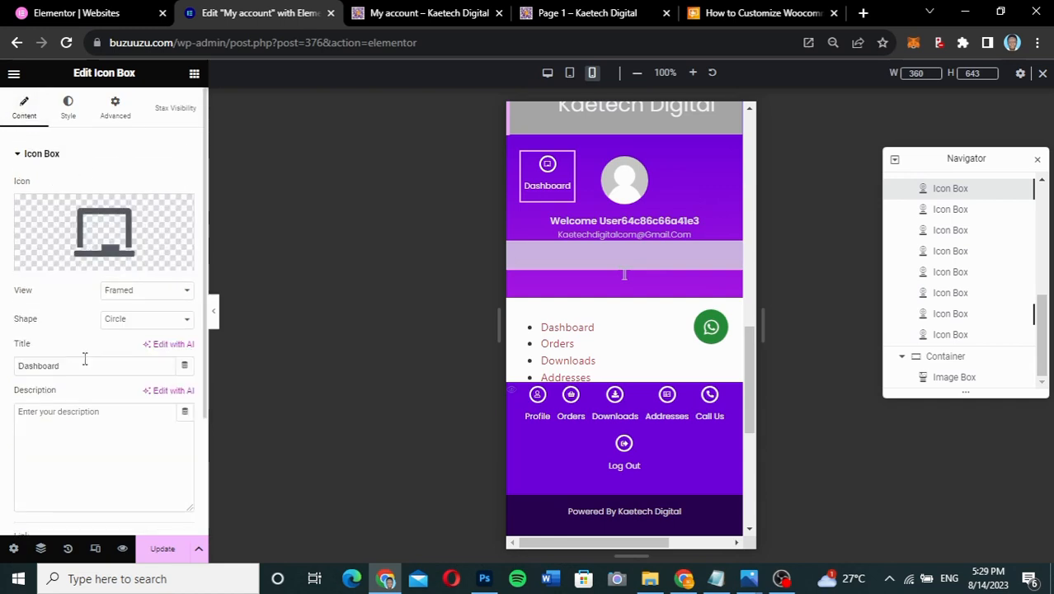
left_click_drag(74, 368, 16, 372)
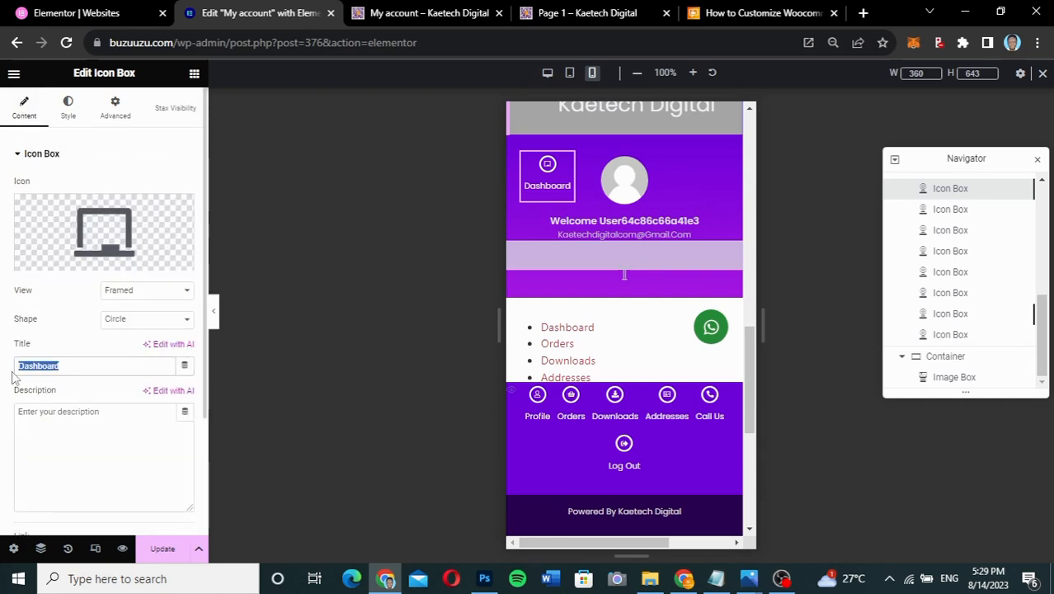
key("BackSpace")
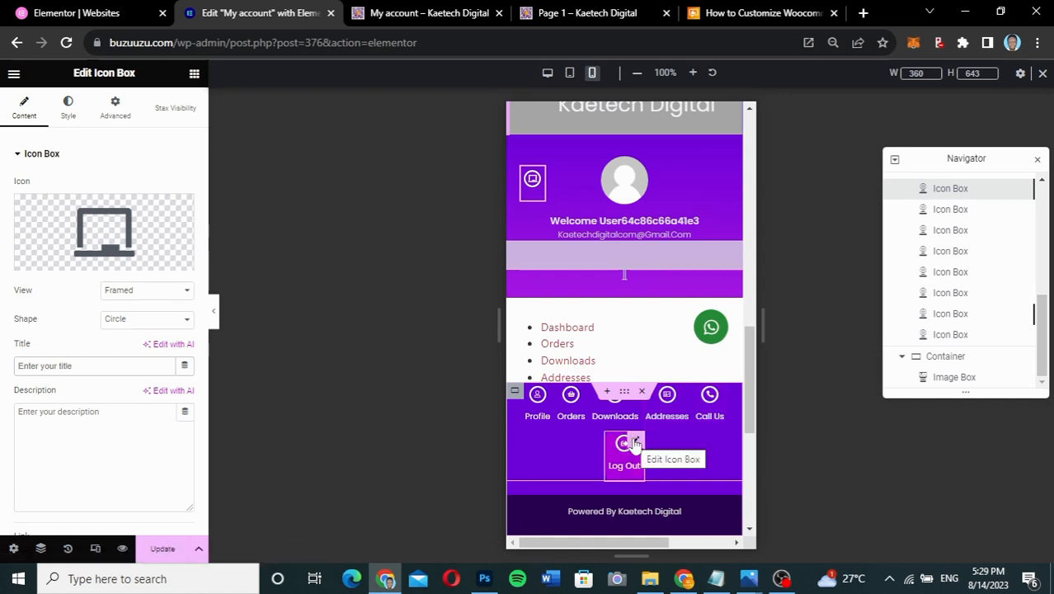
- Delete the Log Out label, make the Log Out box absolutely positioned, and drag the icon bar container
left_click(634, 444)
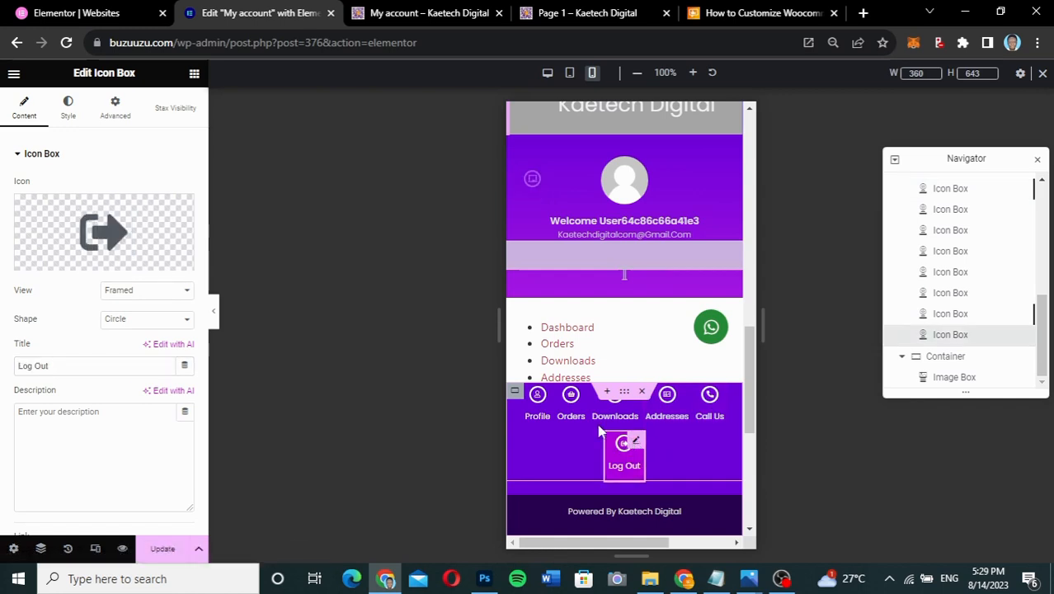
left_click(119, 115)
left_click(33, 115)
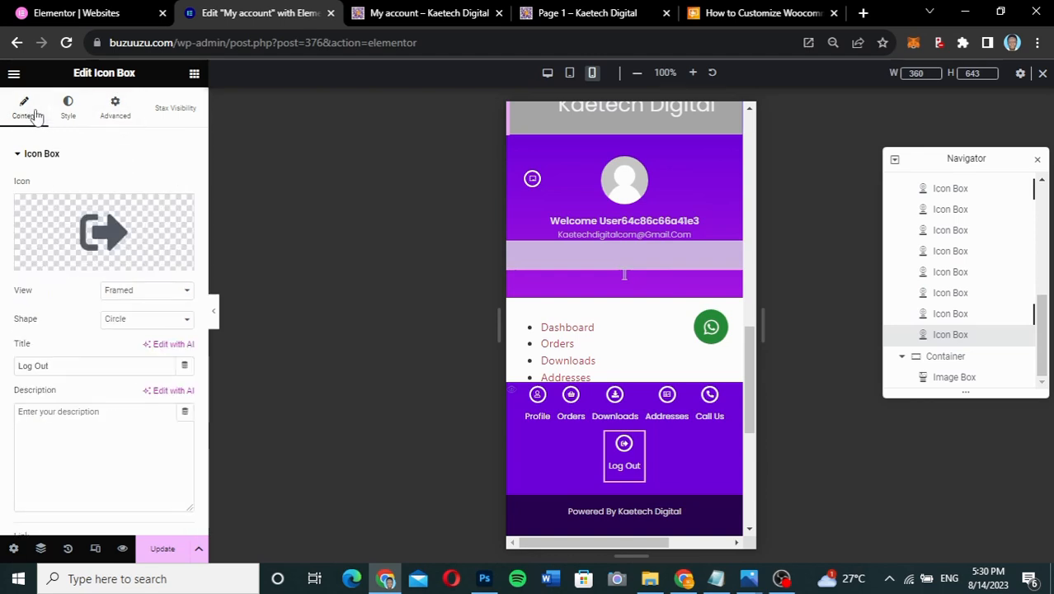
left_click_drag(55, 366, 3, 368)
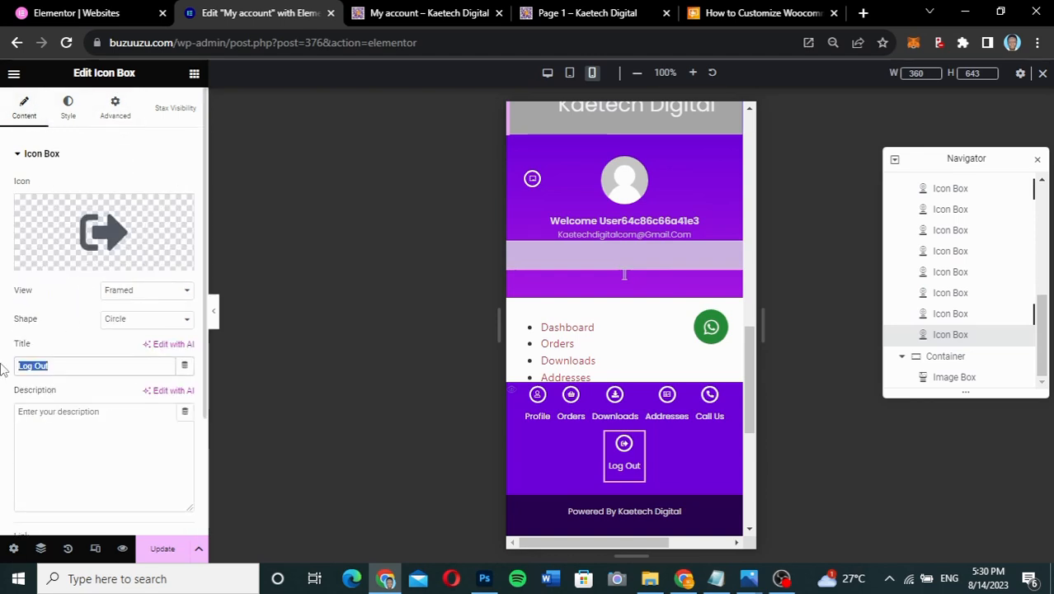
key("BackSpace")
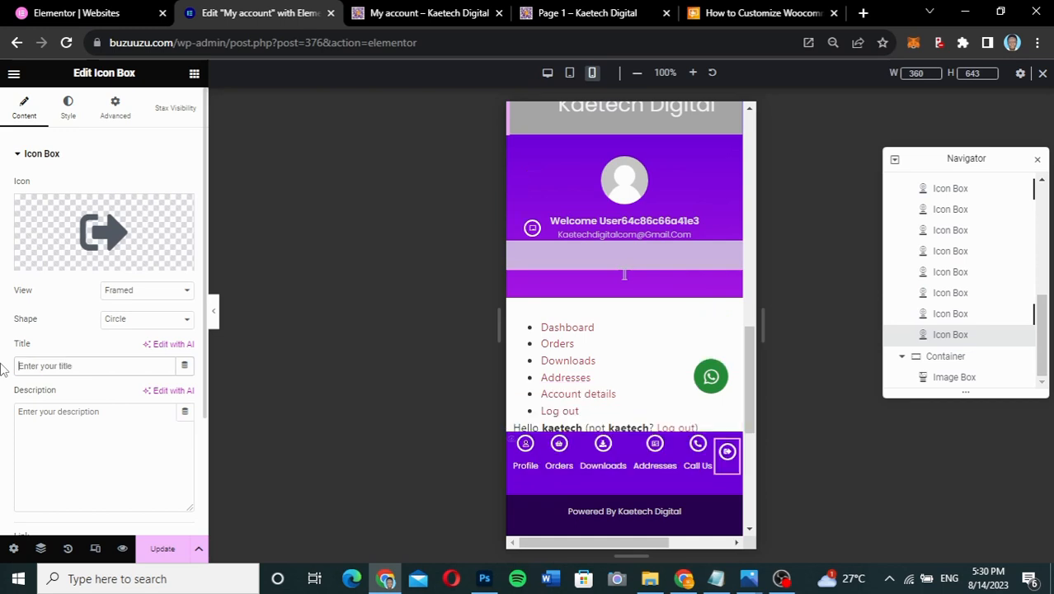
left_click(108, 120)
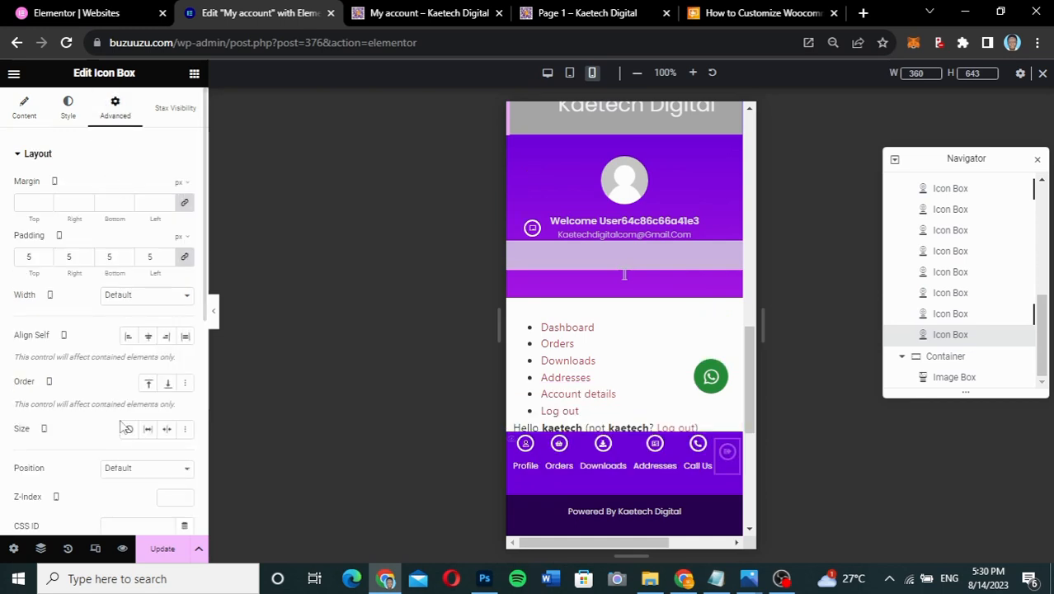
scroll(130, 396, "down", 2)
left_click(142, 382)
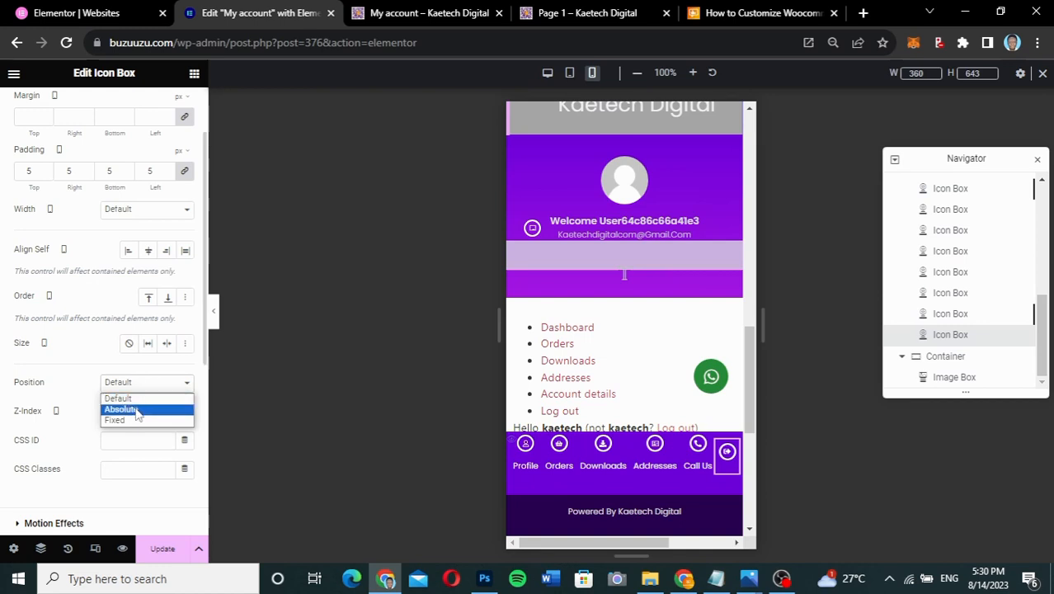
left_click(137, 410)
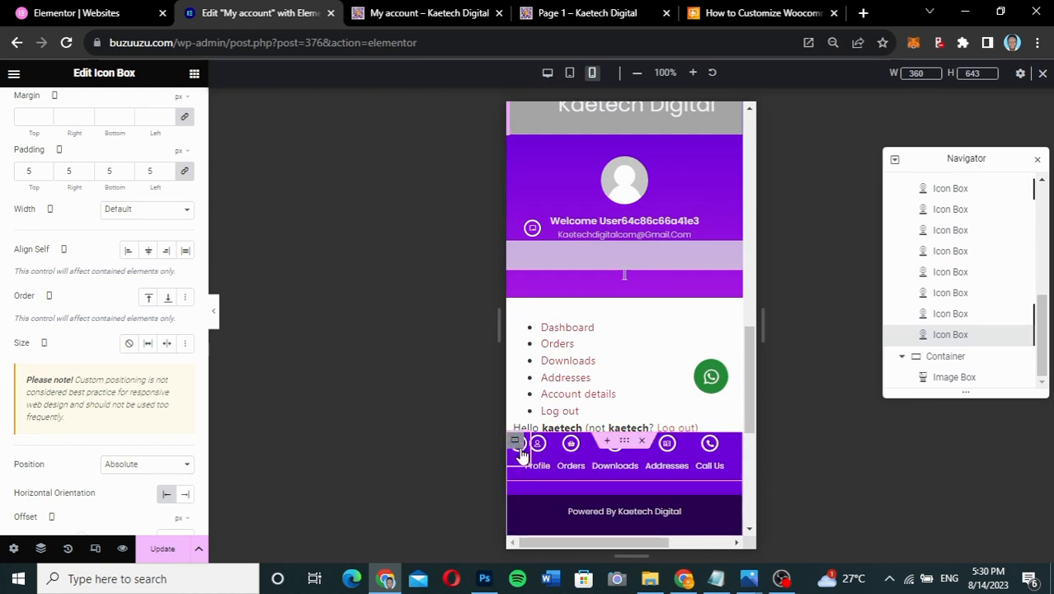
mouse_move(515, 442)
left_mouse_down()
mouse_move(590, 364)
mouse_move(543, 397)
mouse_move(525, 439)
mouse_move(532, 445)
left_mouse_up()
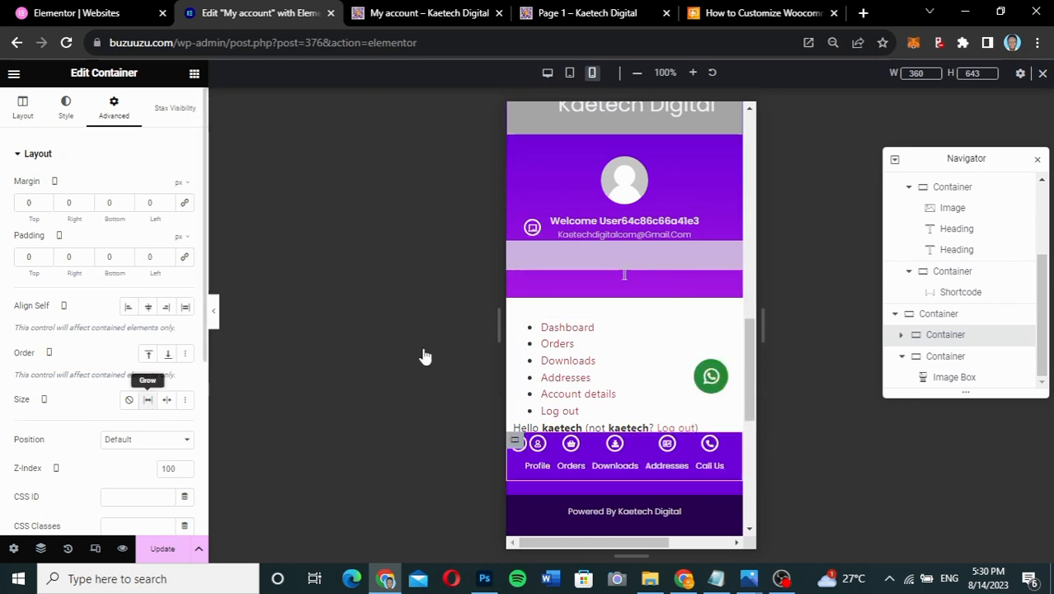
- Undo the last change and drag the small icon box from the bottom bar into the purple header
key("ctrl+z")
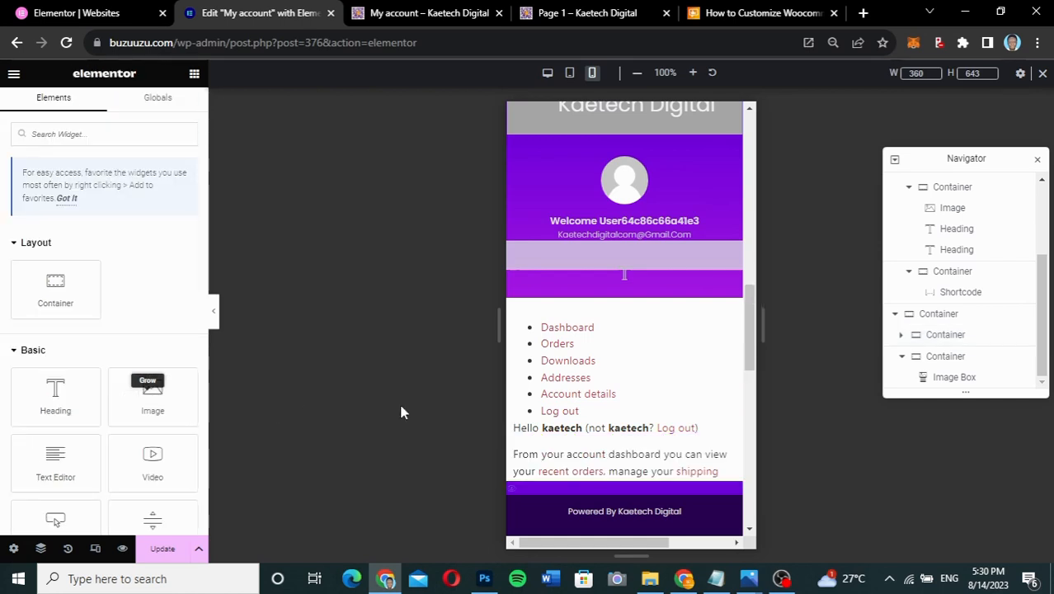
left_click(625, 369)
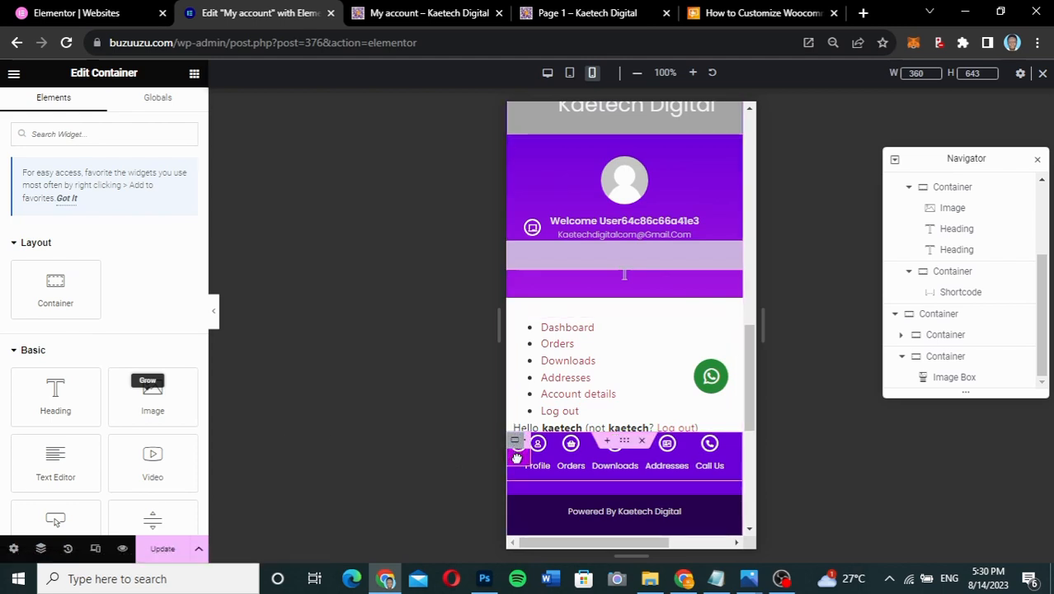
left_click(515, 456)
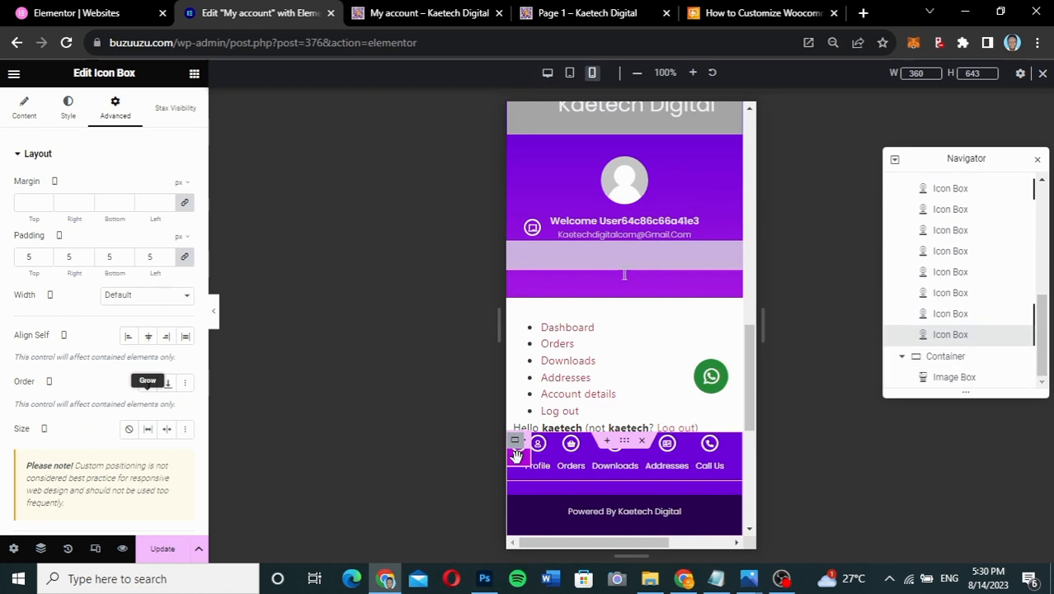
left_click_drag(515, 456, 709, 193)
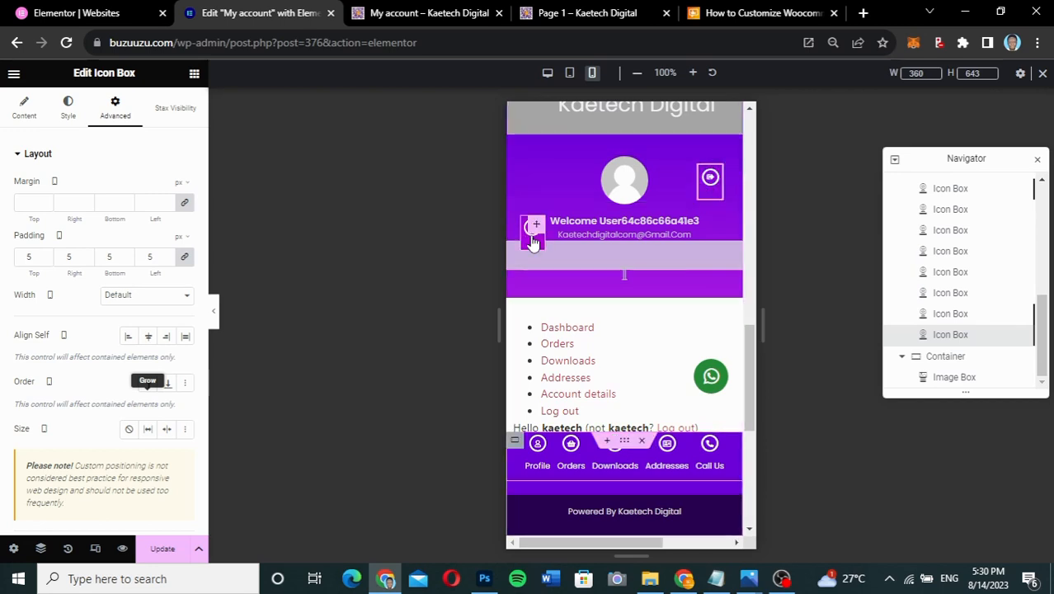
- Raise the left header icon box and set it Absolute with offsets 71 horizontal, -313 vertical
left_click_drag(529, 234, 529, 189)
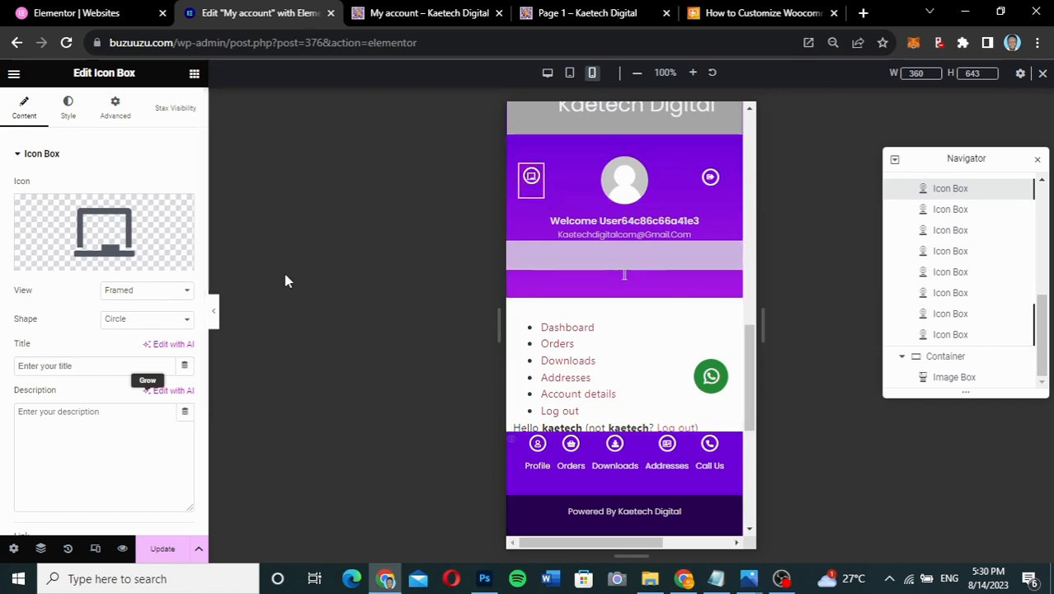
left_click(117, 120)
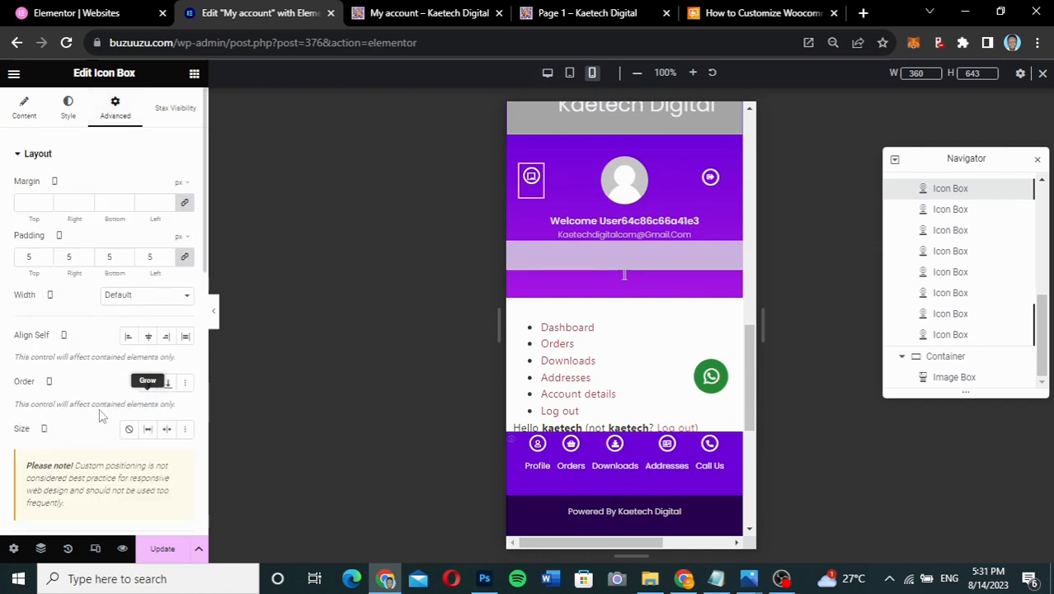
scroll(101, 417, "down", 2)
scroll(99, 416, "down", 1)
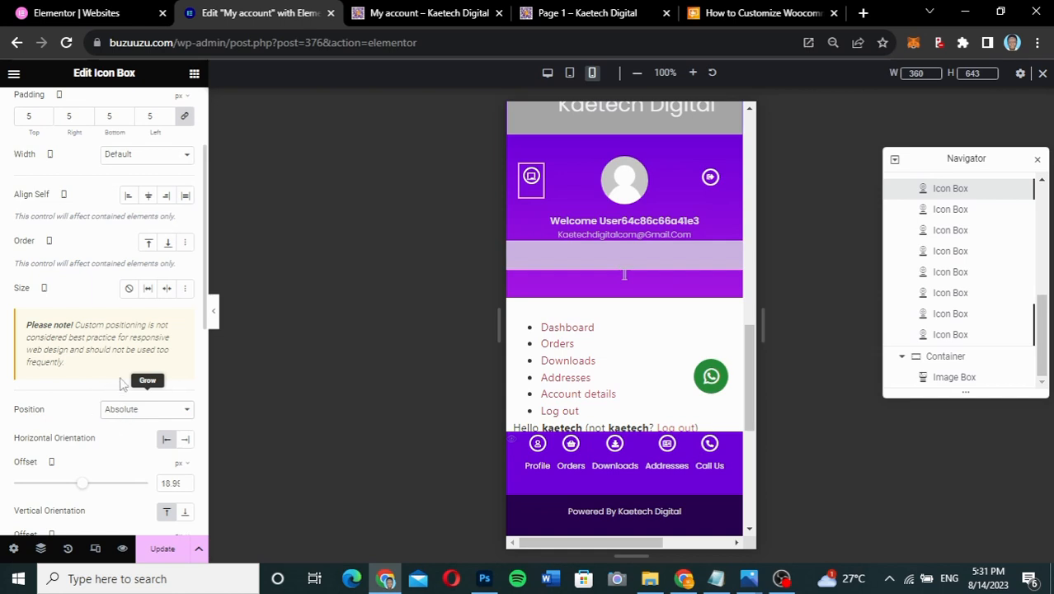
scroll(121, 381, "down", 1)
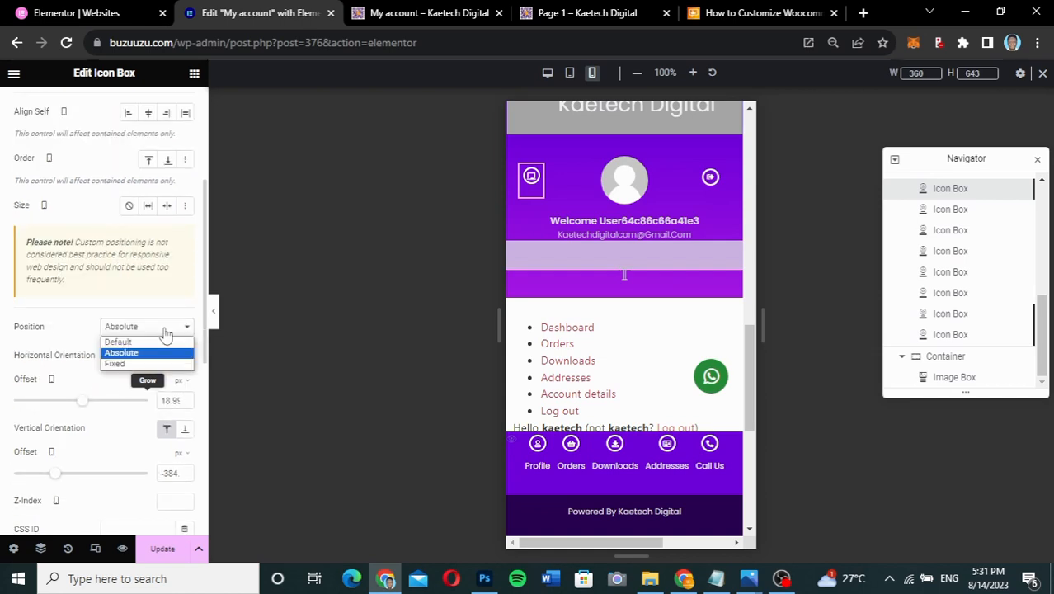
left_click(142, 363)
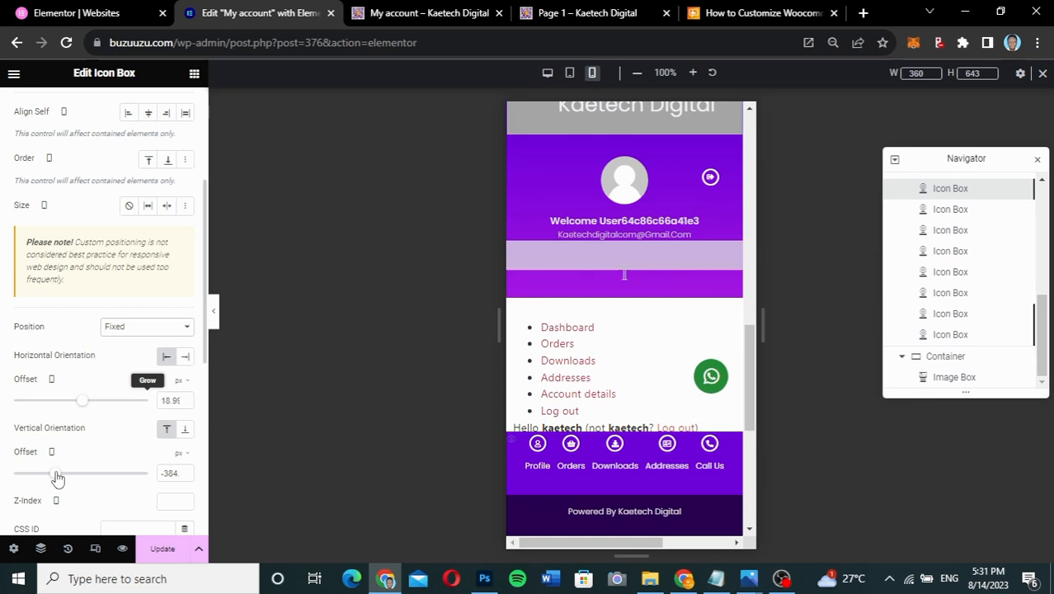
mouse_move(57, 477)
left_mouse_down()
mouse_move(79, 478)
mouse_move(59, 477)
left_mouse_up()
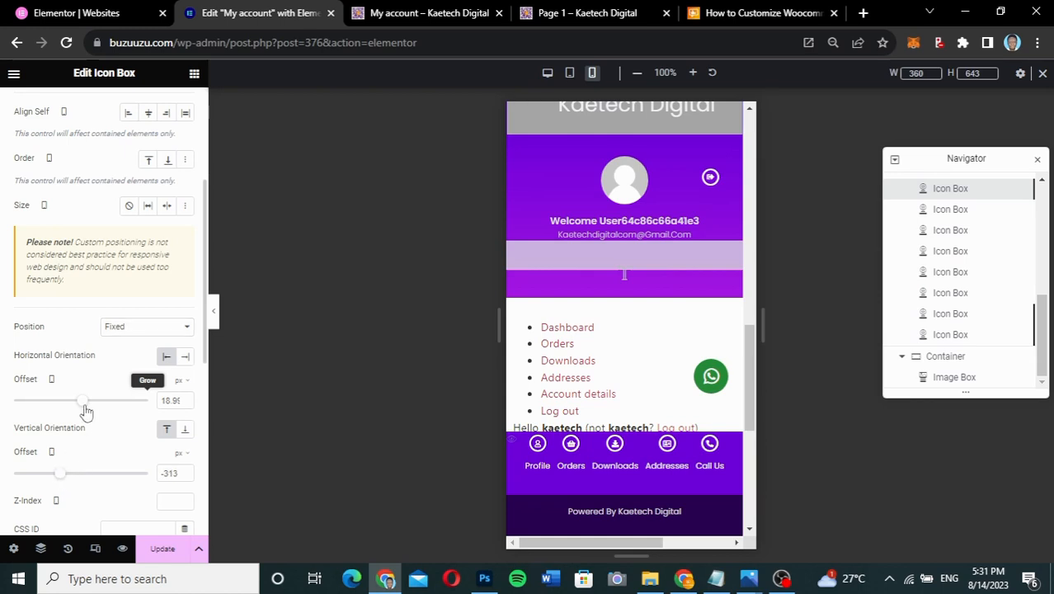
mouse_move(85, 403)
left_mouse_down()
mouse_move(105, 406)
mouse_move(51, 405)
mouse_move(87, 405)
left_mouse_up()
left_click(146, 326)
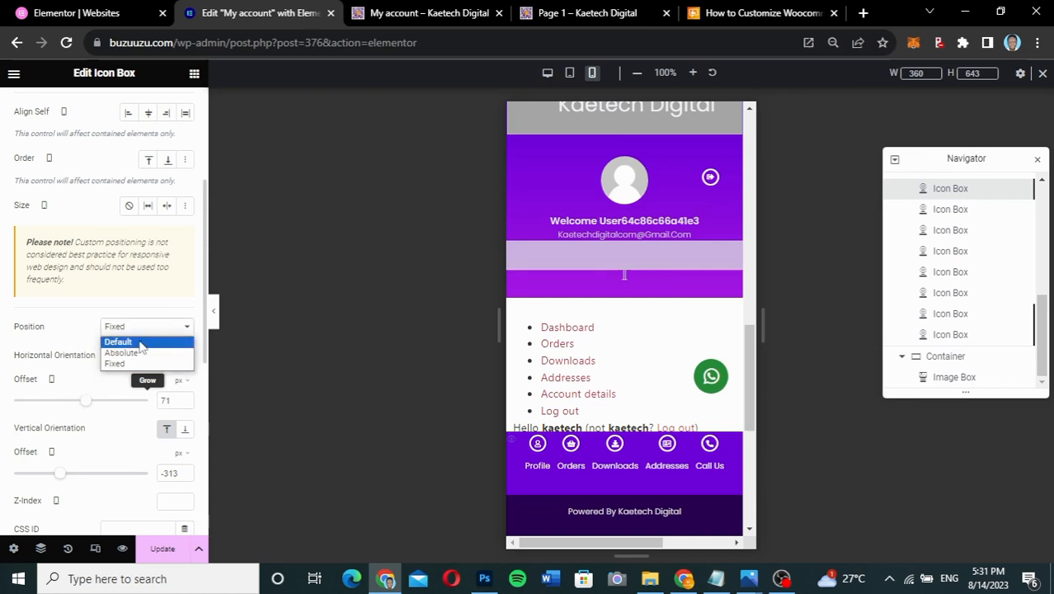
left_click(138, 352)
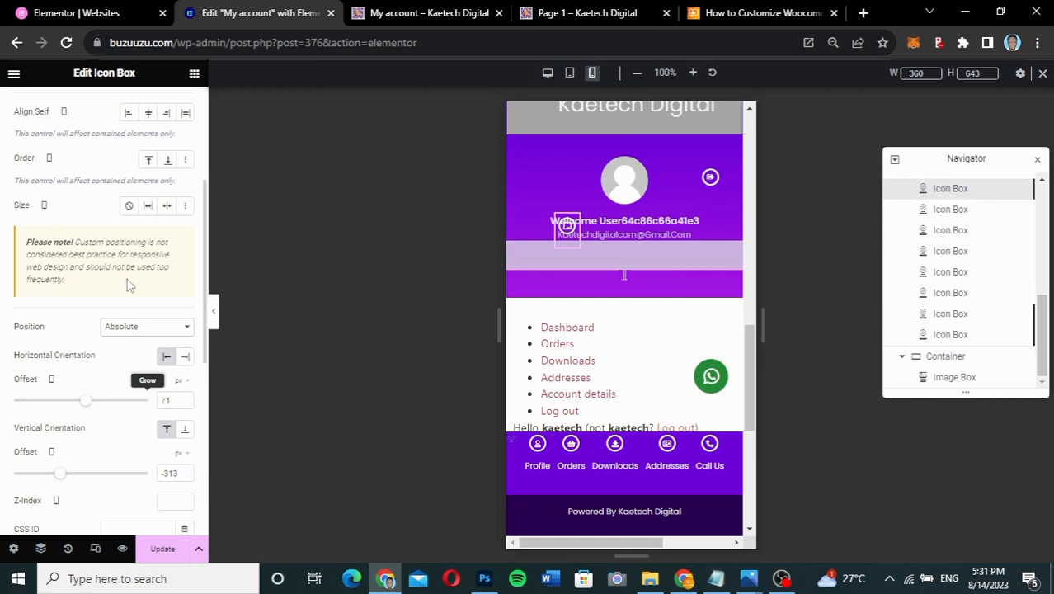
scroll(73, 210, "up", 5)
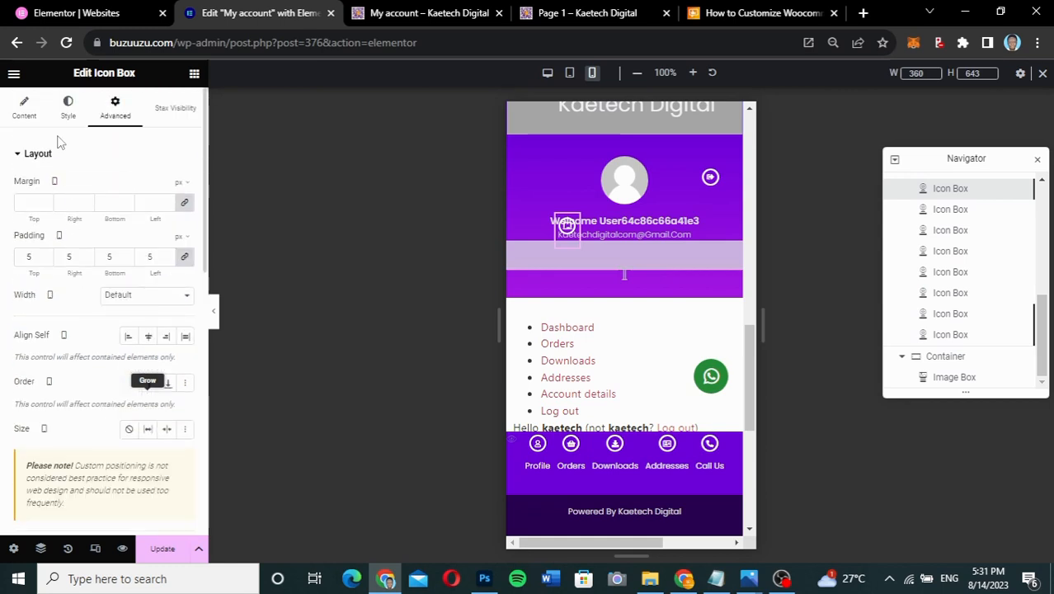
- Set the header icon box's primary icon colour to red
left_click(68, 109)
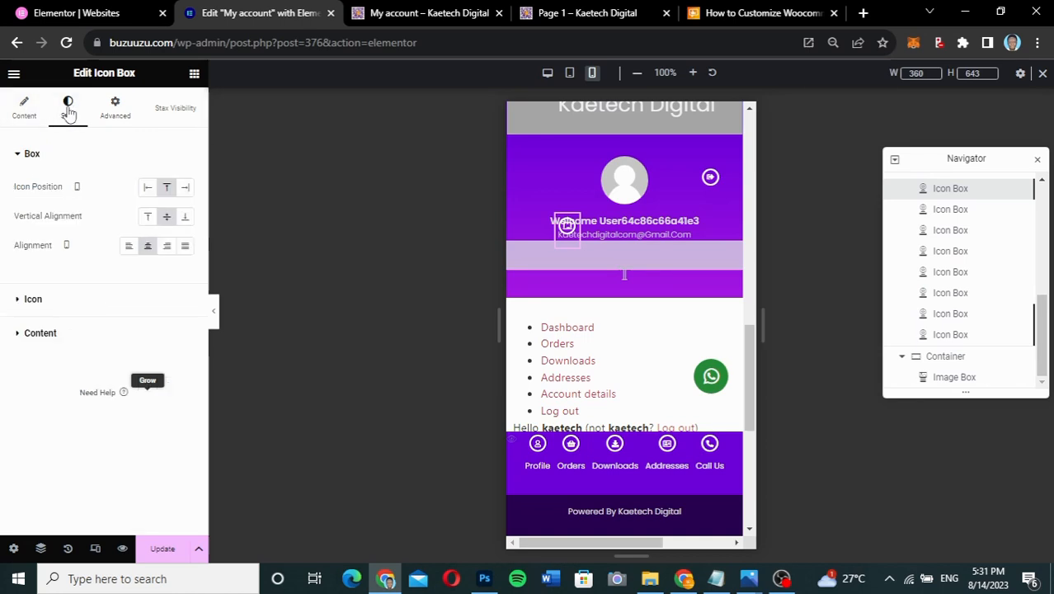
left_click(78, 303)
left_click(185, 249)
left_click(239, 333)
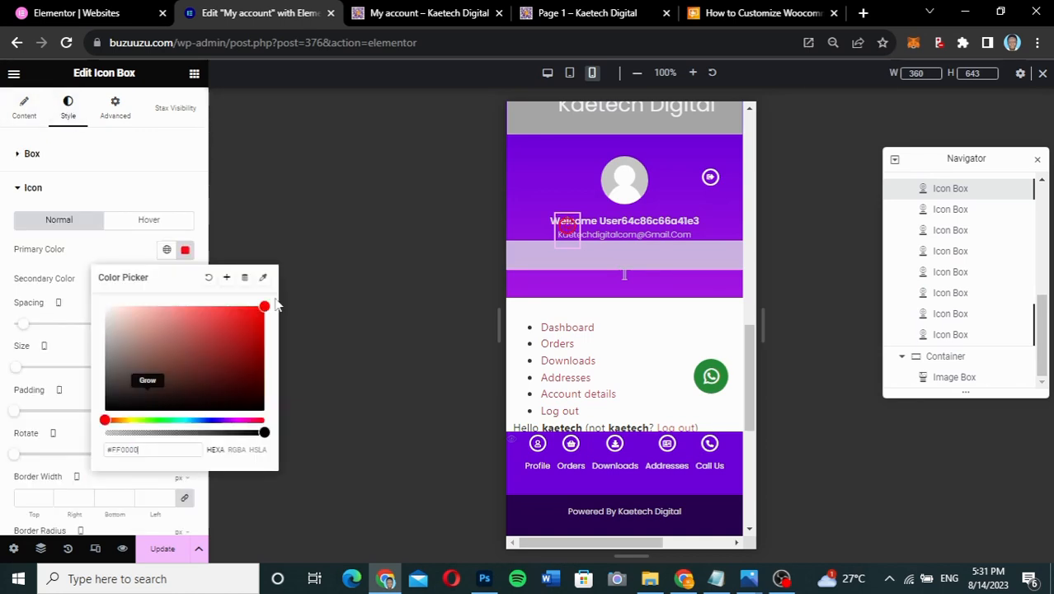
left_click(118, 261)
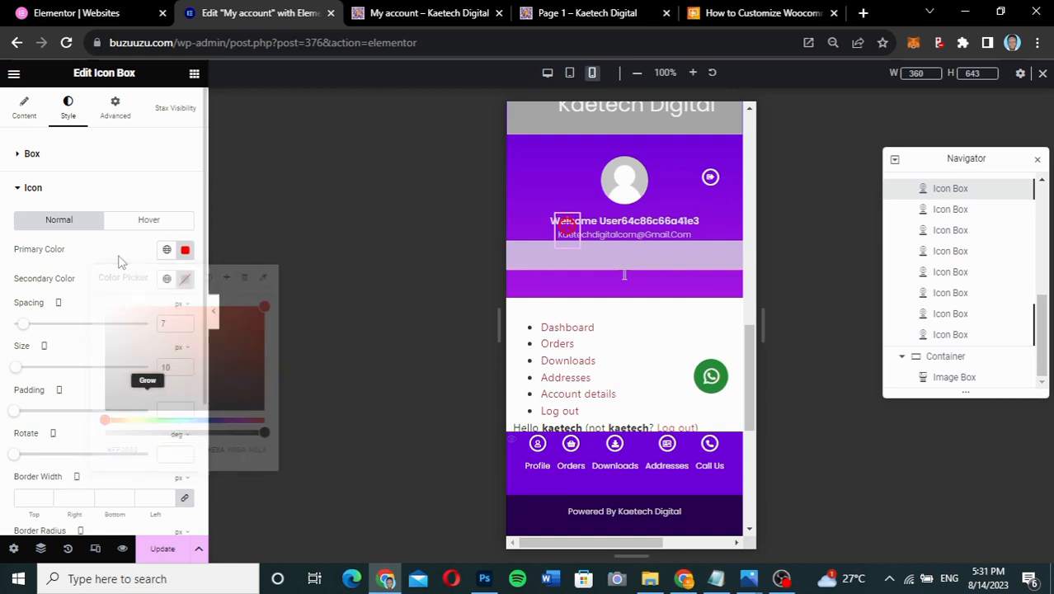
- Switch the icon box's positioning to Fixed
left_click(114, 116)
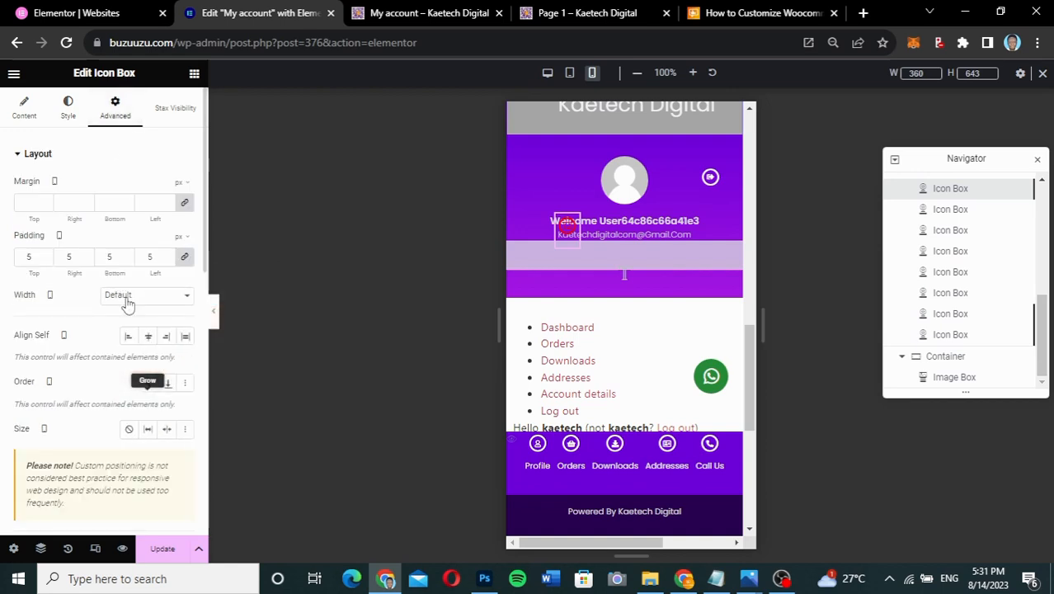
scroll(127, 304, "down", 1)
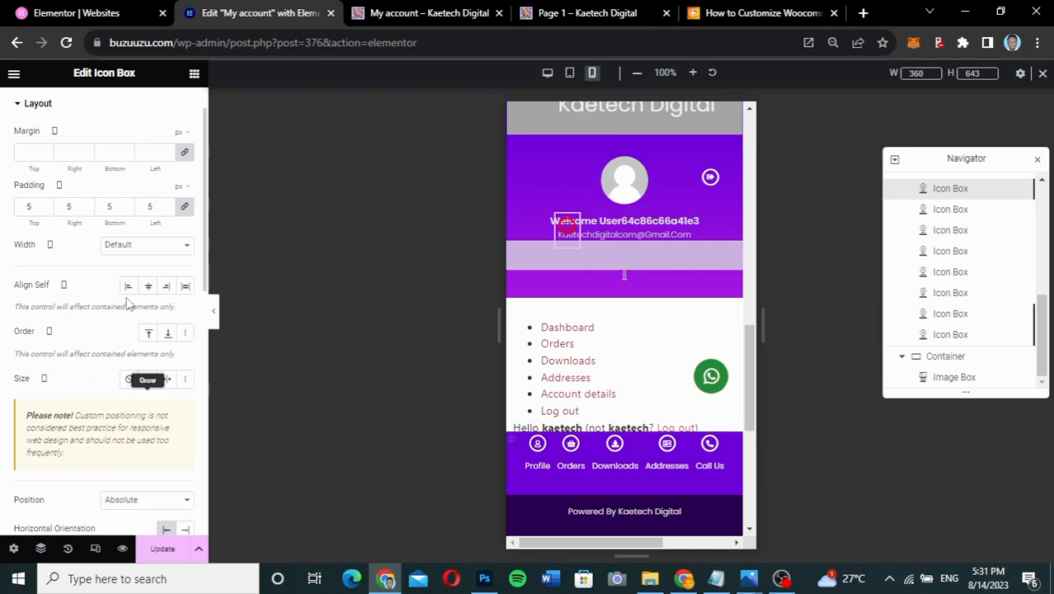
scroll(128, 303, "down", 3)
left_click(123, 333)
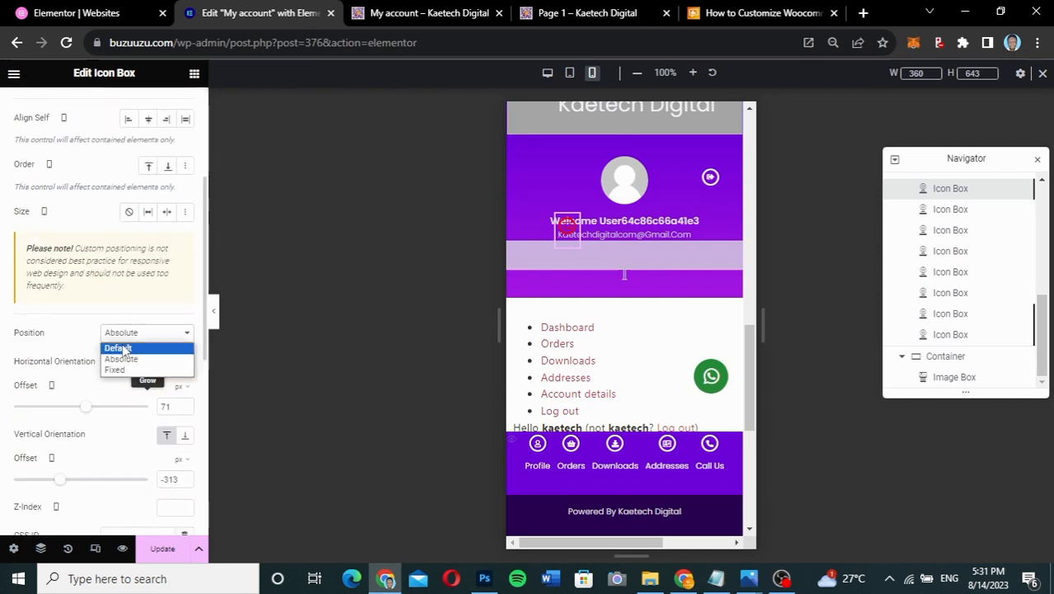
left_click(118, 370)
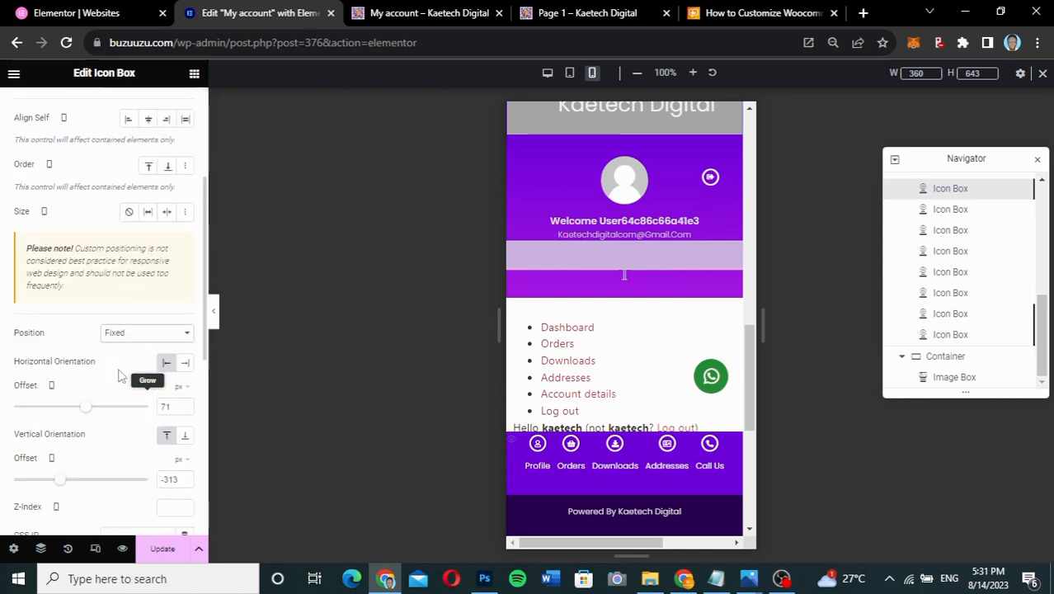
scroll(584, 331, "down", 3)
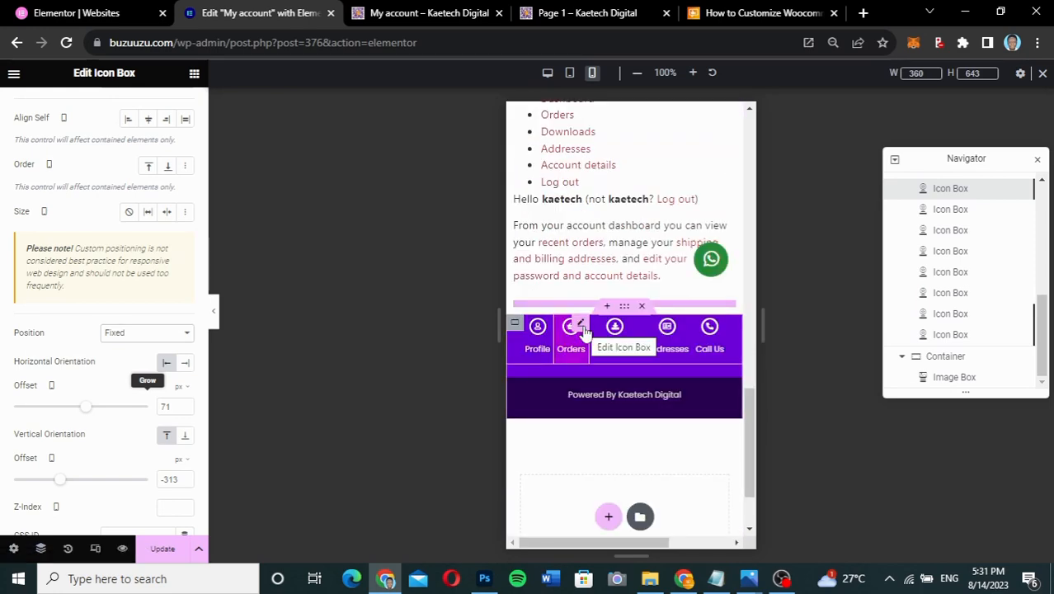
scroll(565, 467, "up", 5)
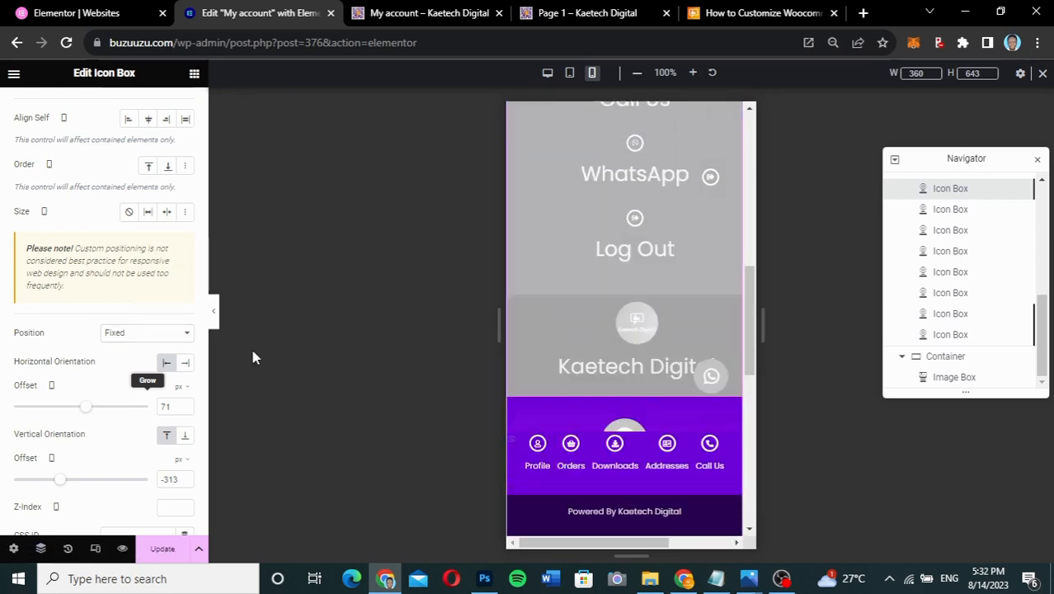
- Preview the mobile page without the editor panel, then restore the panel
left_click(214, 309)
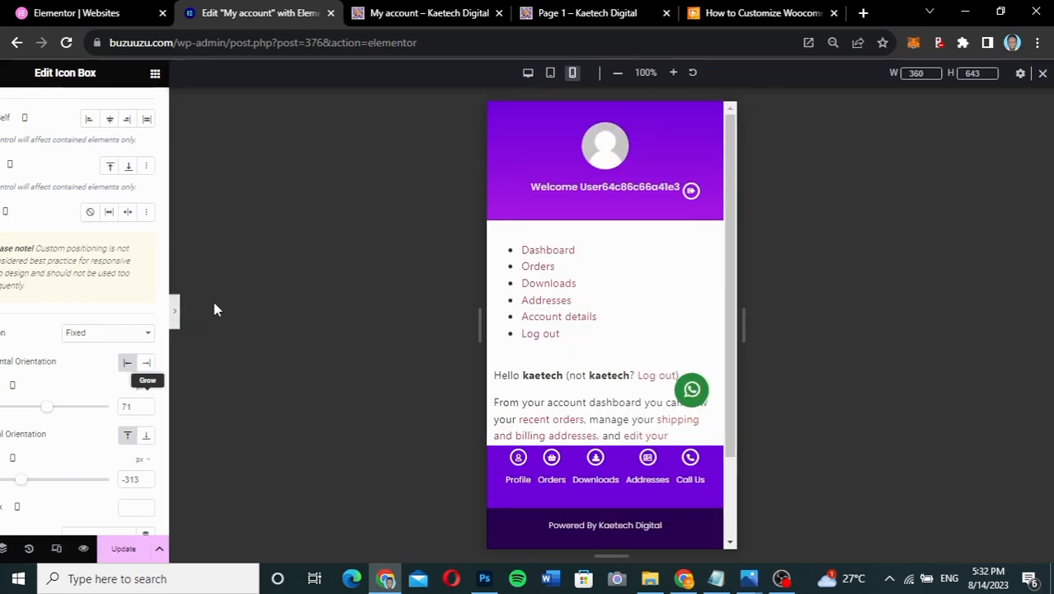
scroll(546, 275, "down", 2)
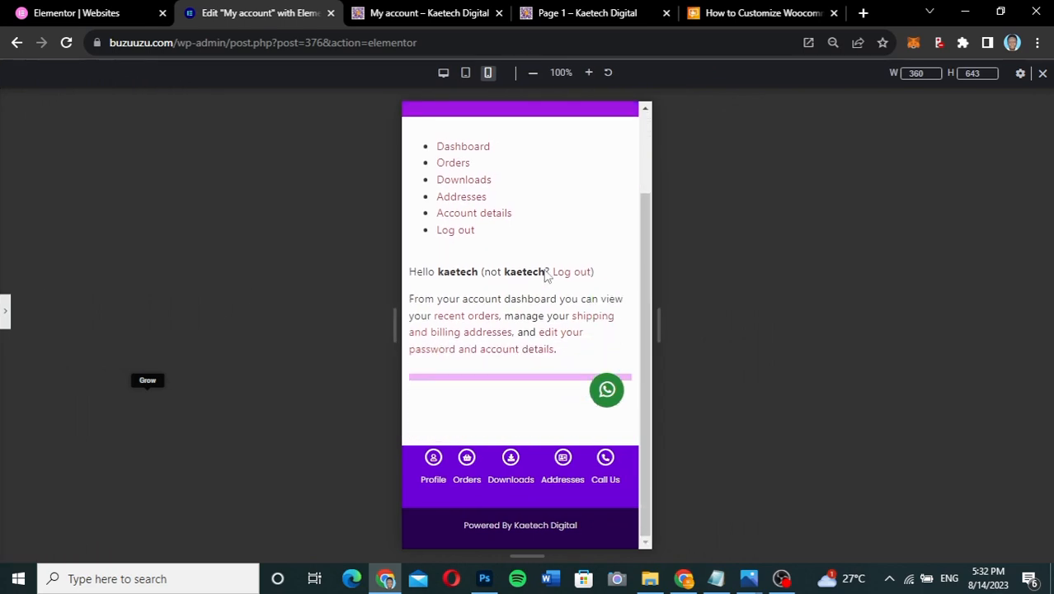
scroll(545, 275, "up", 2)
left_click(4, 322)
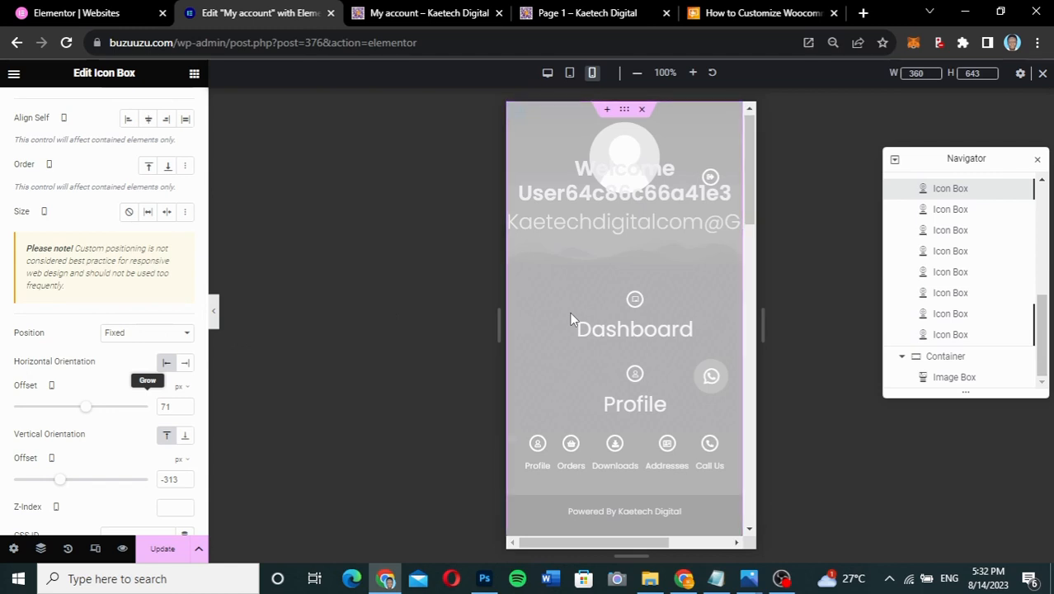
- Adjust the fixed icon's offsets to 9 px from the left and 80 px down, then preview full-width
scroll(571, 319, "down", 6)
scroll(570, 311, "down", 5)
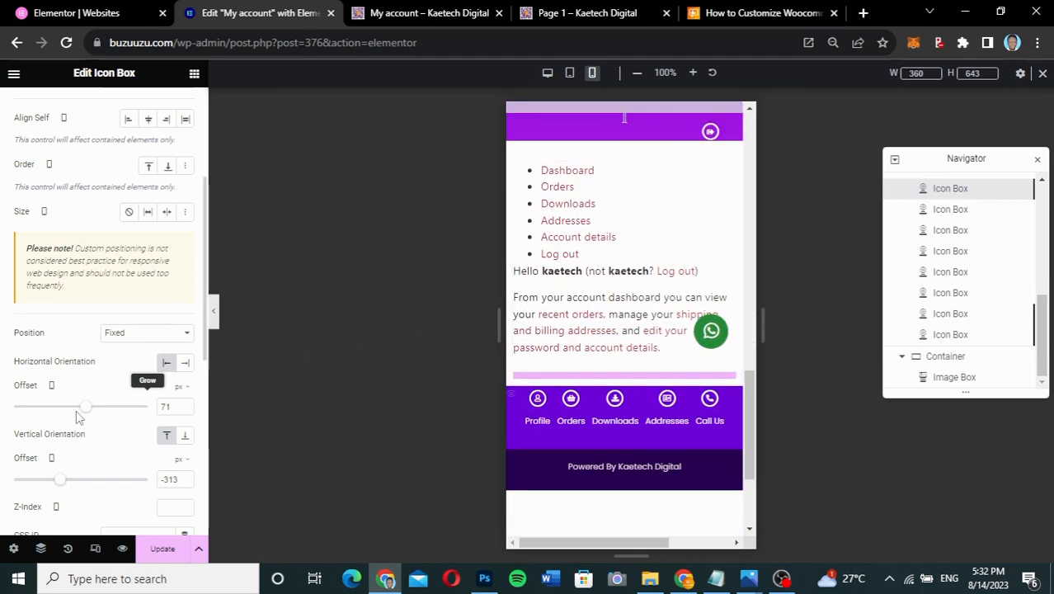
mouse_move(90, 409)
left_mouse_down()
mouse_move(142, 407)
mouse_move(82, 407)
left_mouse_up()
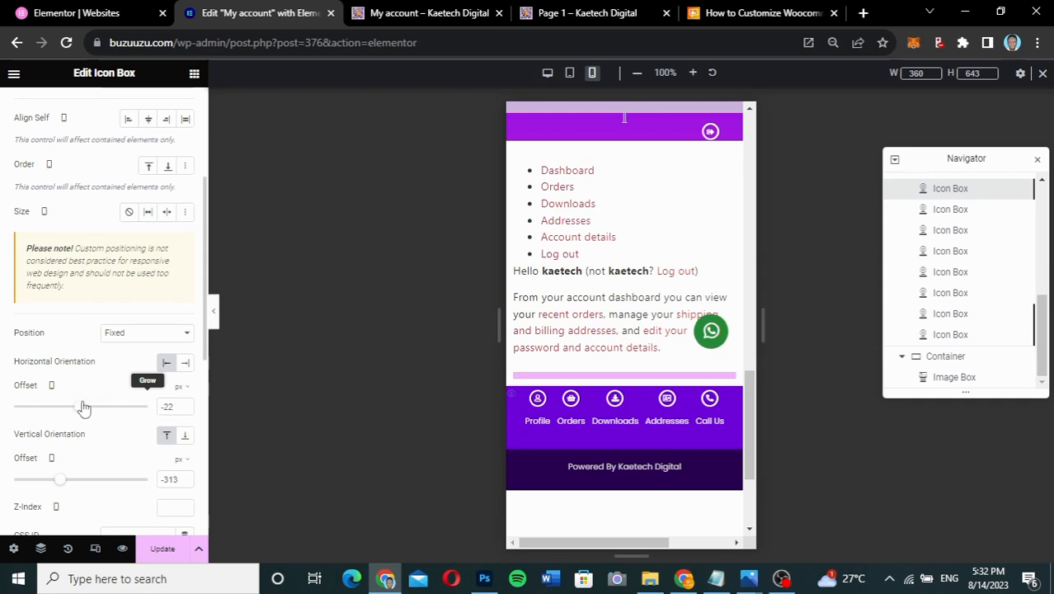
left_click_drag(87, 479, 88, 483)
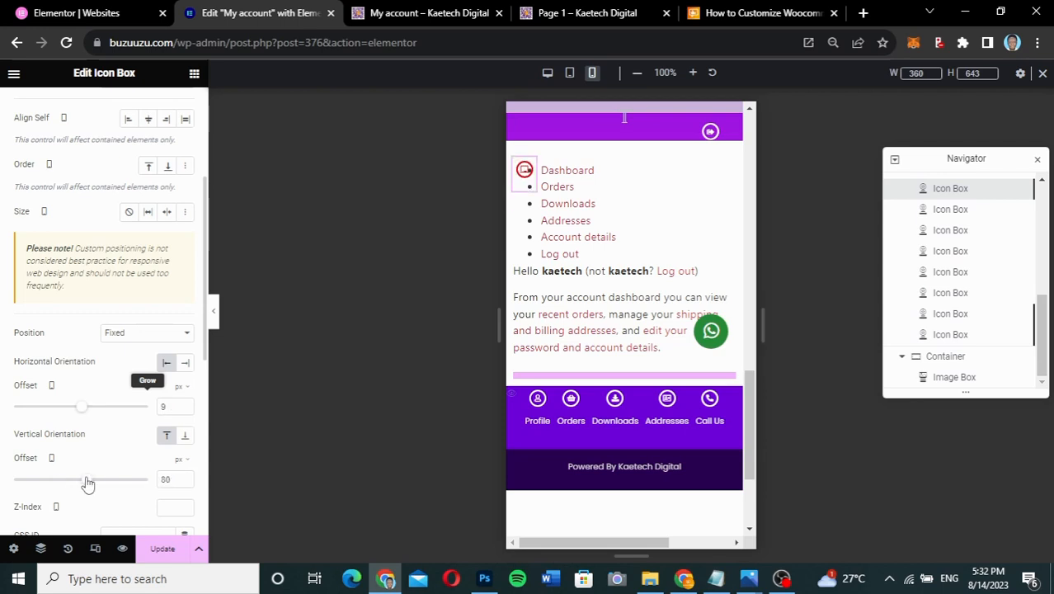
scroll(659, 262, "up", 3)
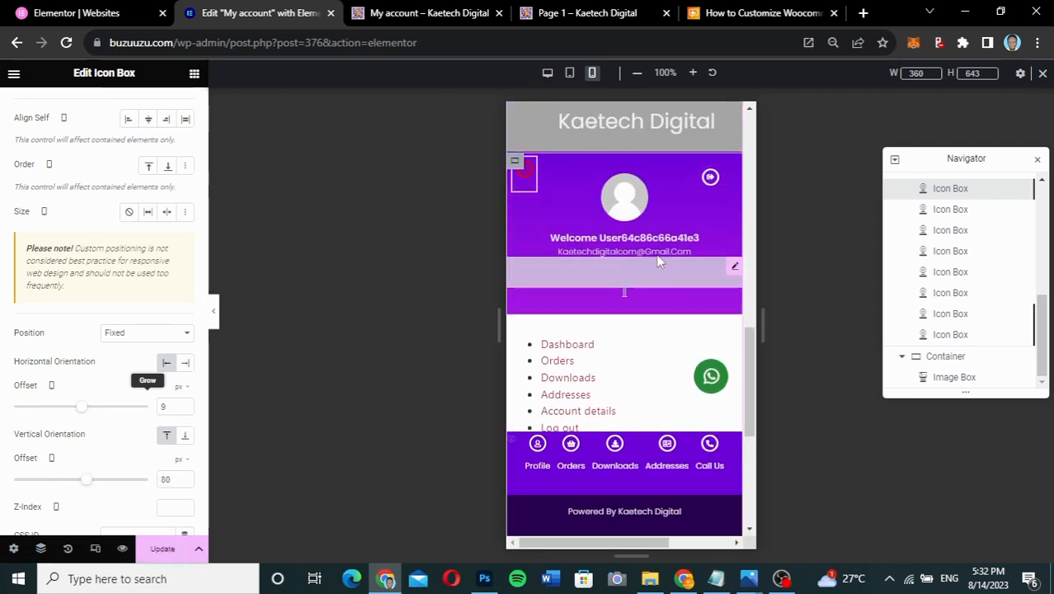
scroll(659, 260, "up", 2)
scroll(659, 261, "down", 3)
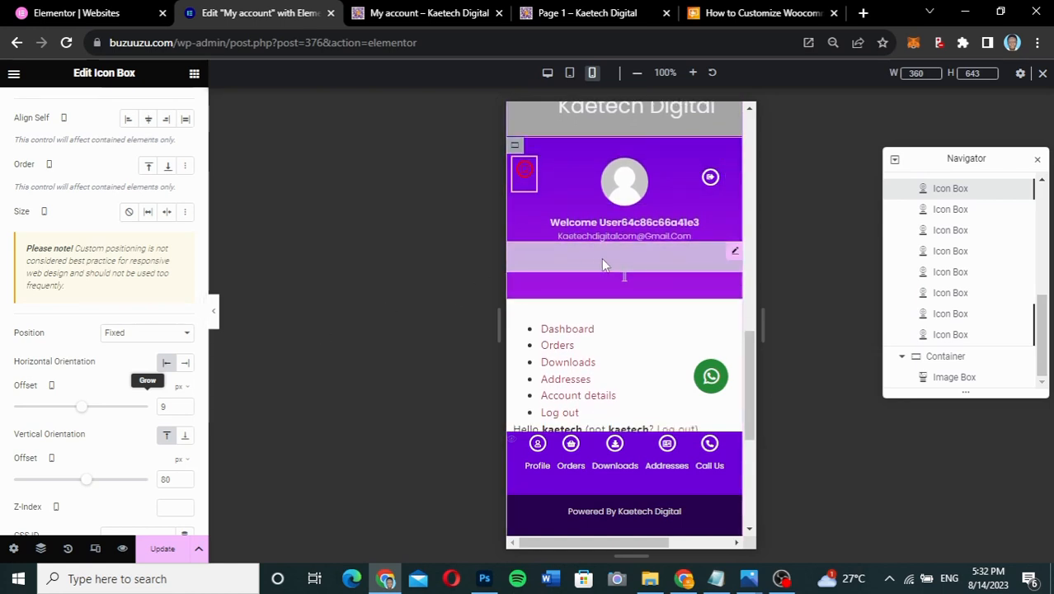
left_click(214, 313)
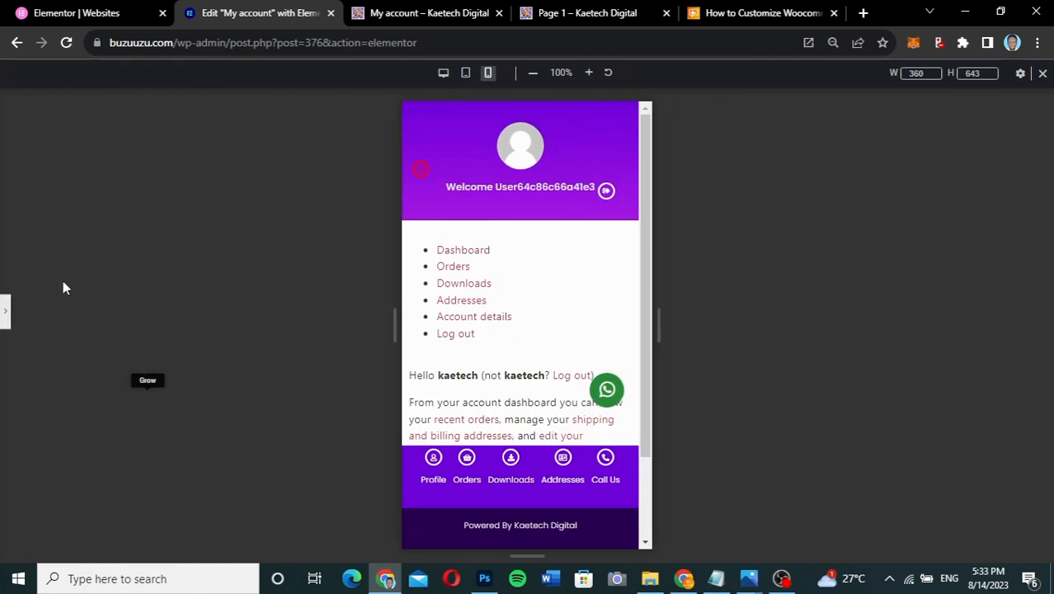
- Set the header icon's offsets to 70 px from the top and 20 px from the left
left_click(5, 315)
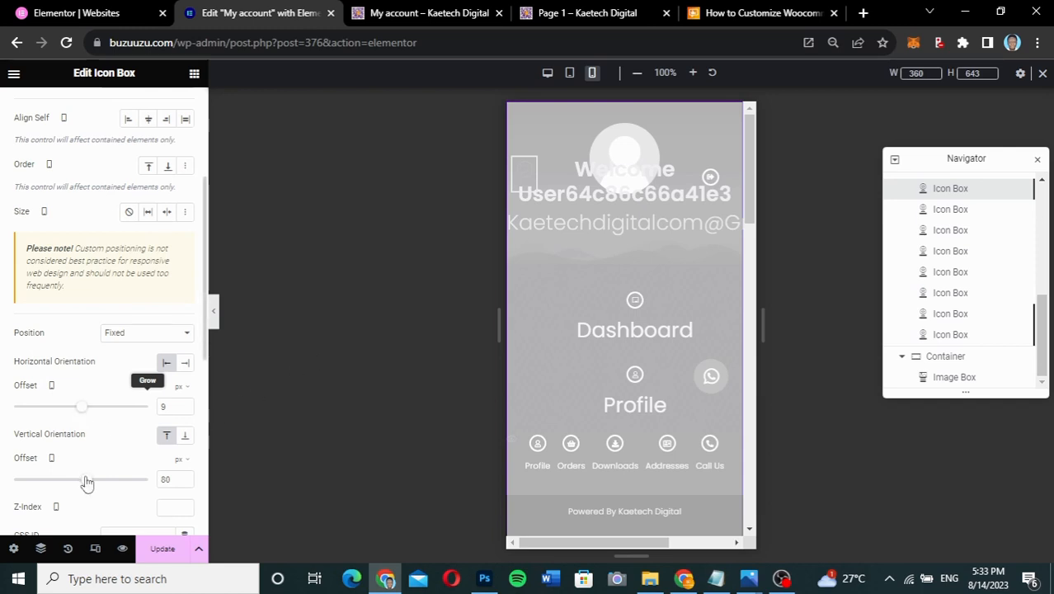
left_click_drag(85, 481, 86, 484)
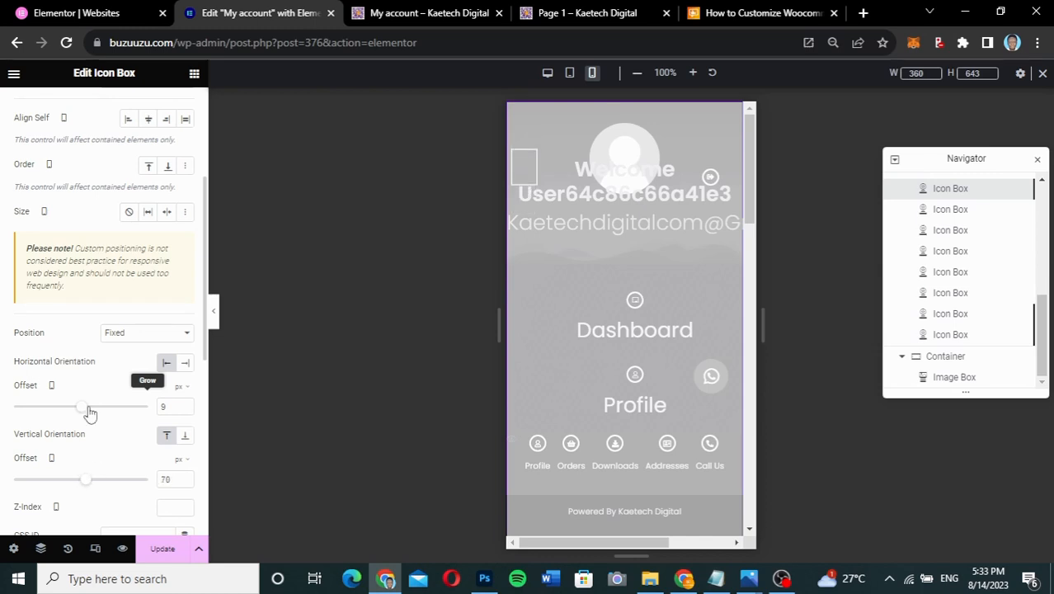
left_click_drag(85, 408, 88, 412)
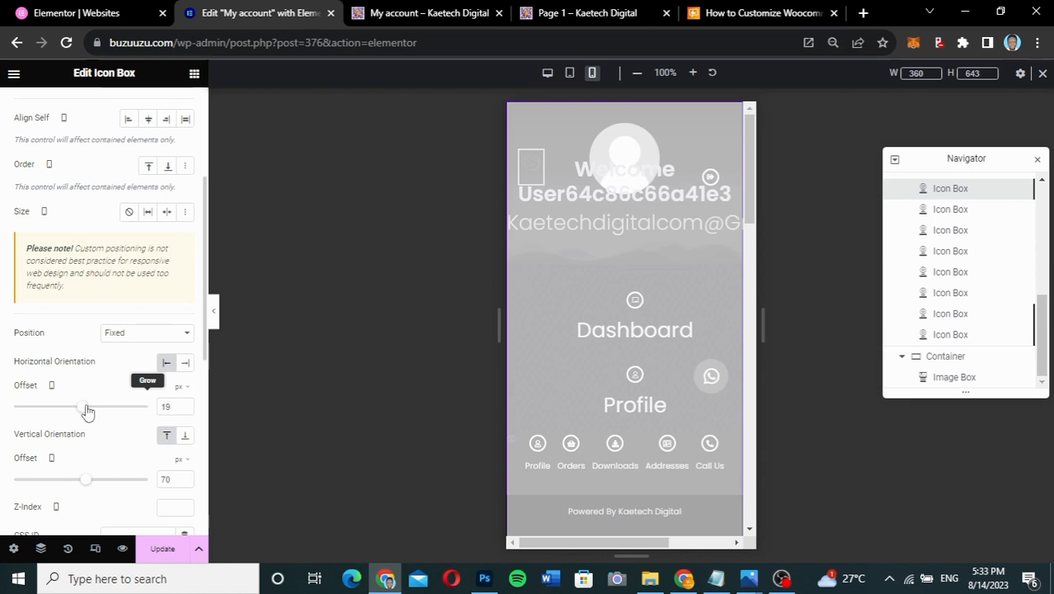
left_click_drag(171, 407, 154, 410)
type("20")
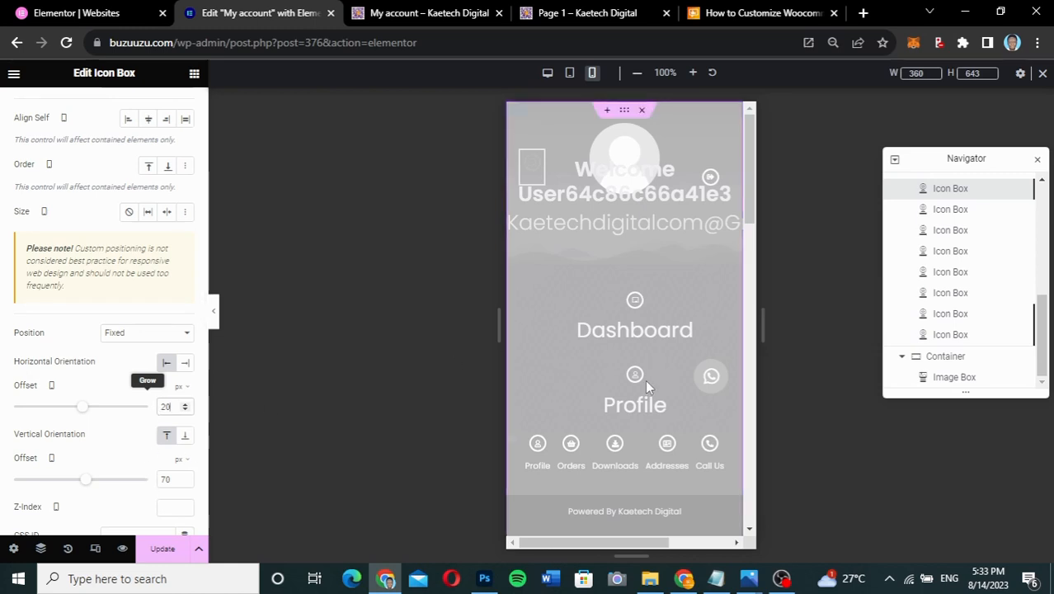
- Scroll the mobile preview to check the fixed icon's top-left placement
scroll(645, 383, "down", 3)
scroll(645, 384, "down", 6)
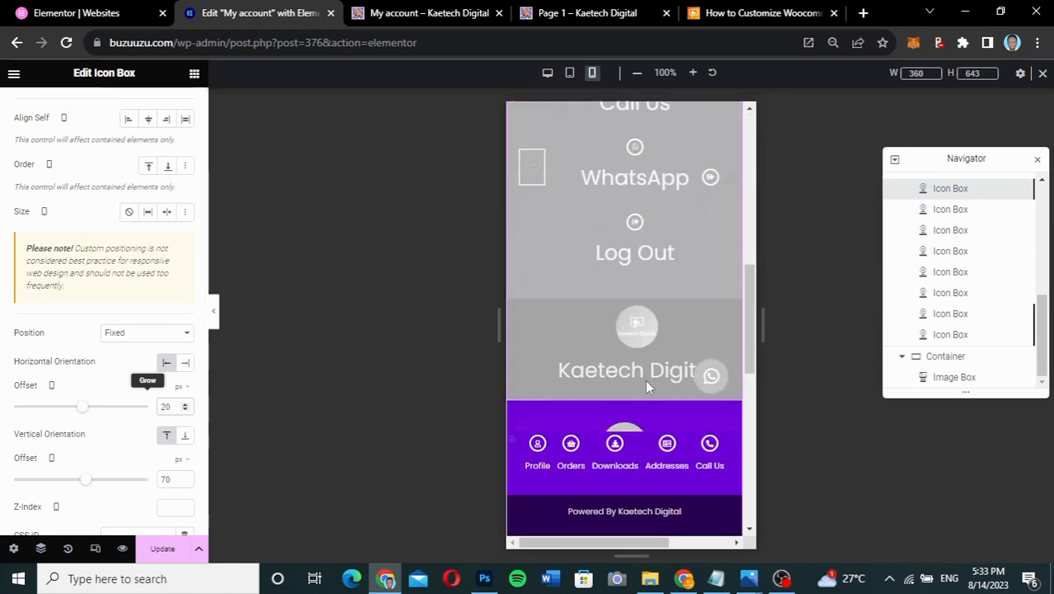
scroll(647, 387, "down", 2)
scroll(647, 387, "up", 1)
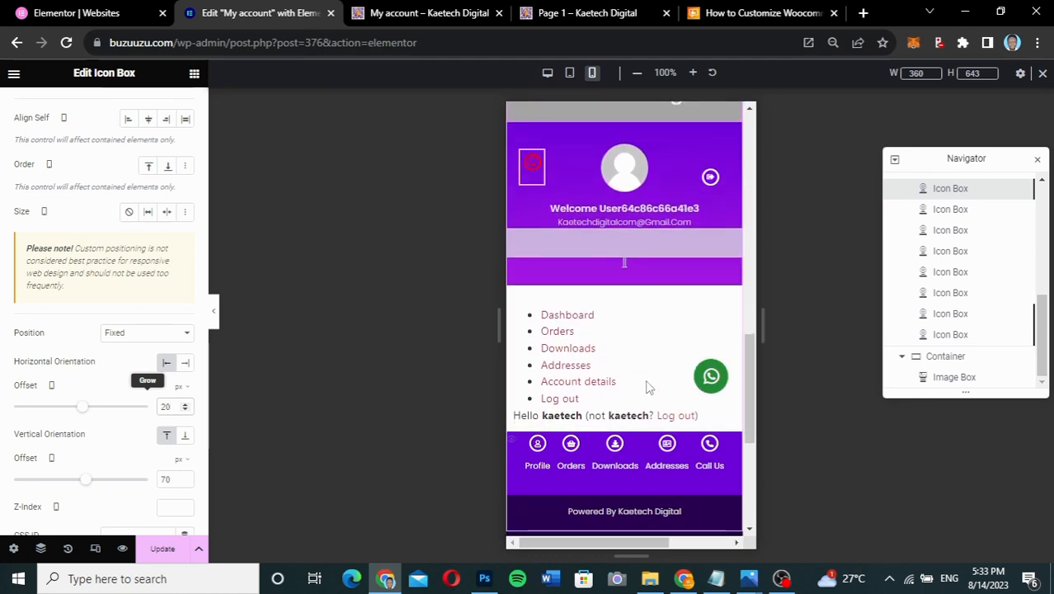
scroll(647, 387, "up", 5)
scroll(645, 386, "up", 5)
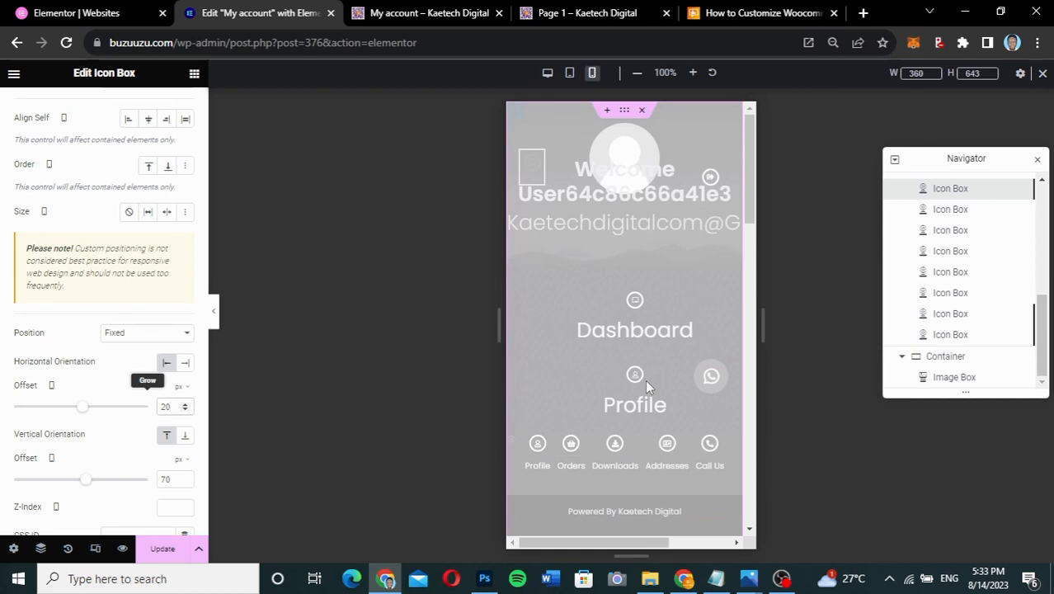
scroll(645, 380, "down", 6)
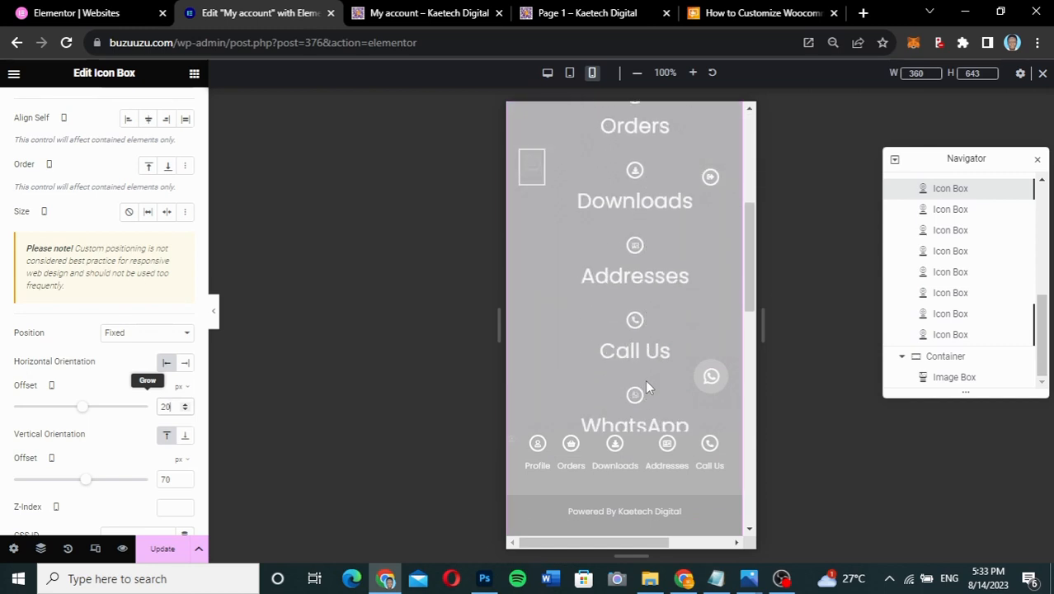
scroll(645, 379, "up", 5)
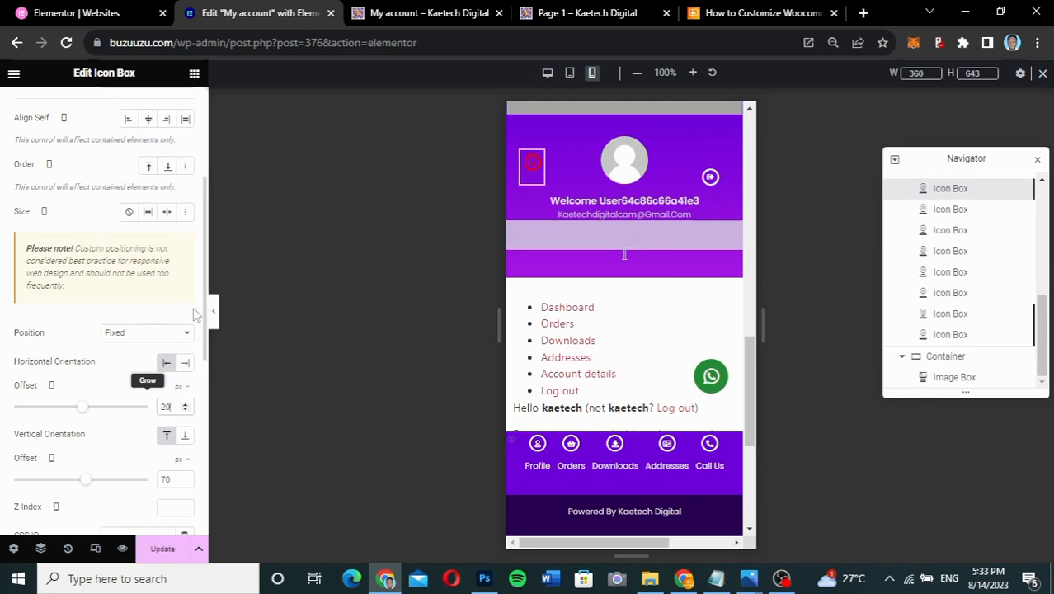
scroll(195, 313, "up", 2)
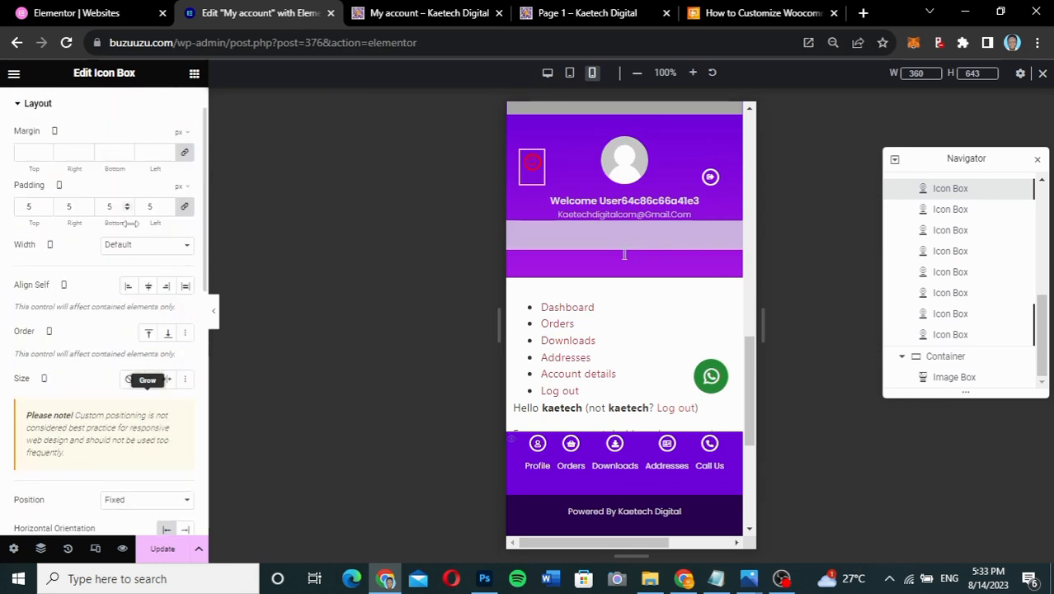
scroll(37, 141, "up", 1)
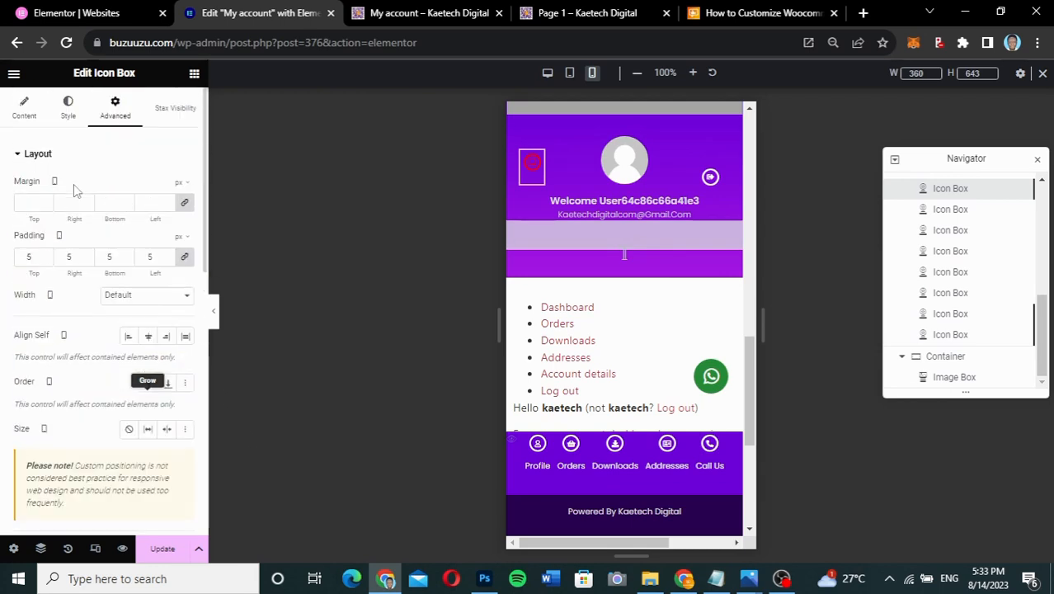
- Set the top-left header icon's size to 15
left_click(36, 108)
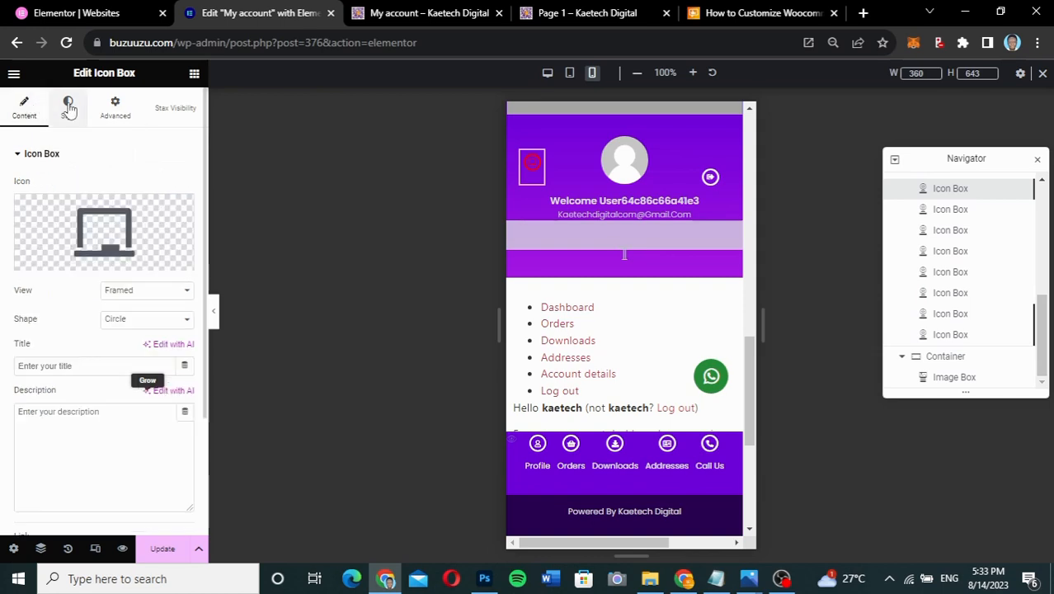
left_click(68, 107)
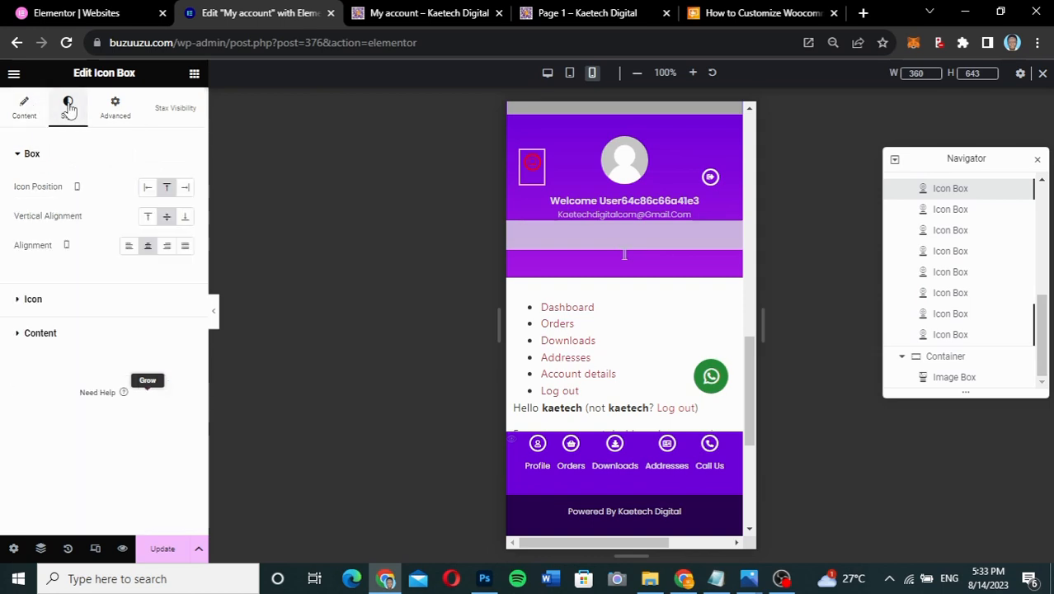
left_click(61, 311)
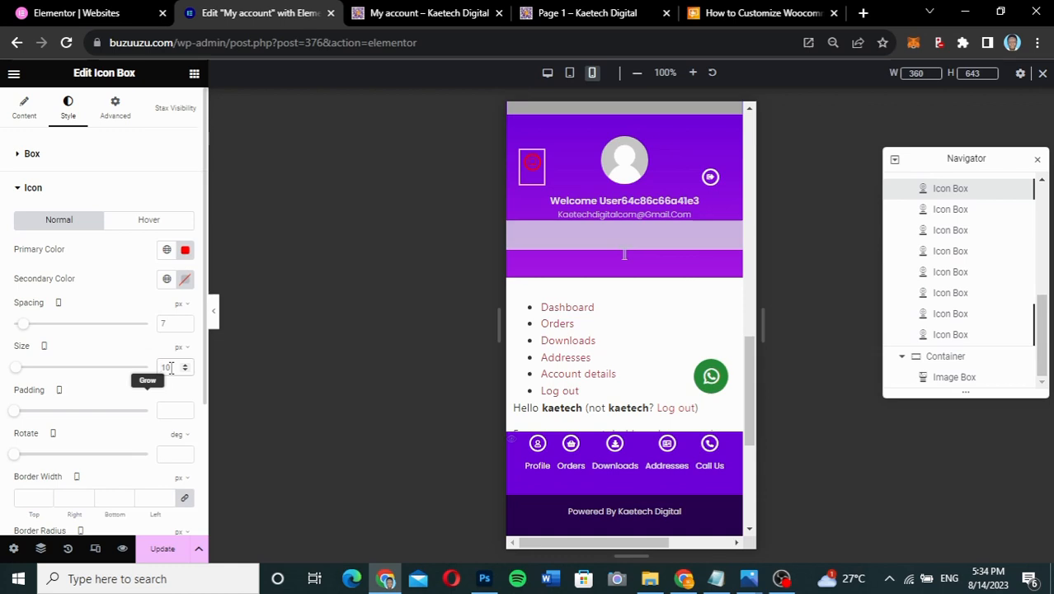
key("Delete")
type("2")
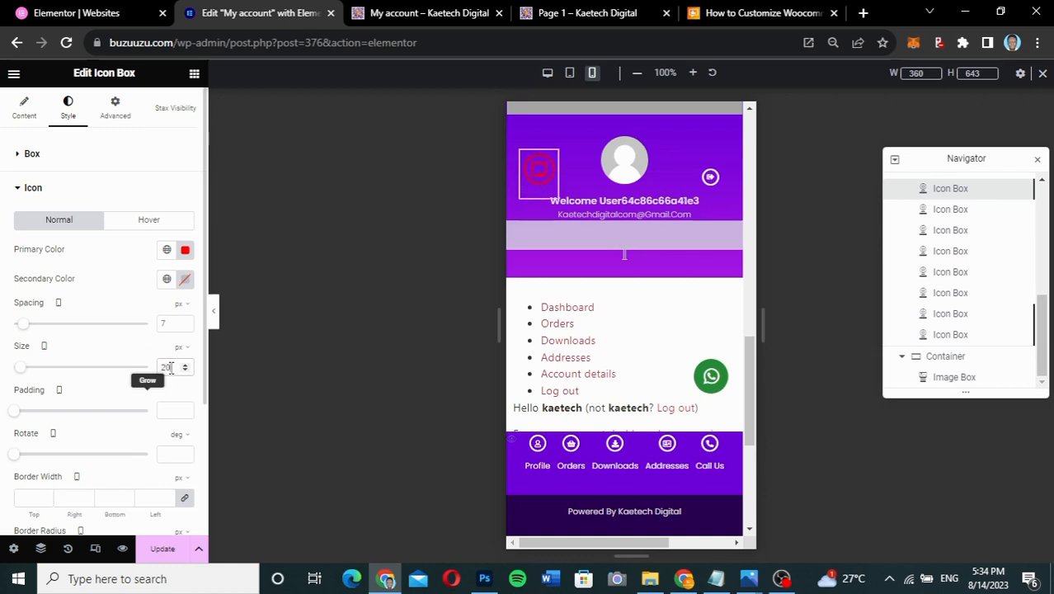
left_click_drag(161, 366, 144, 373)
type("15")
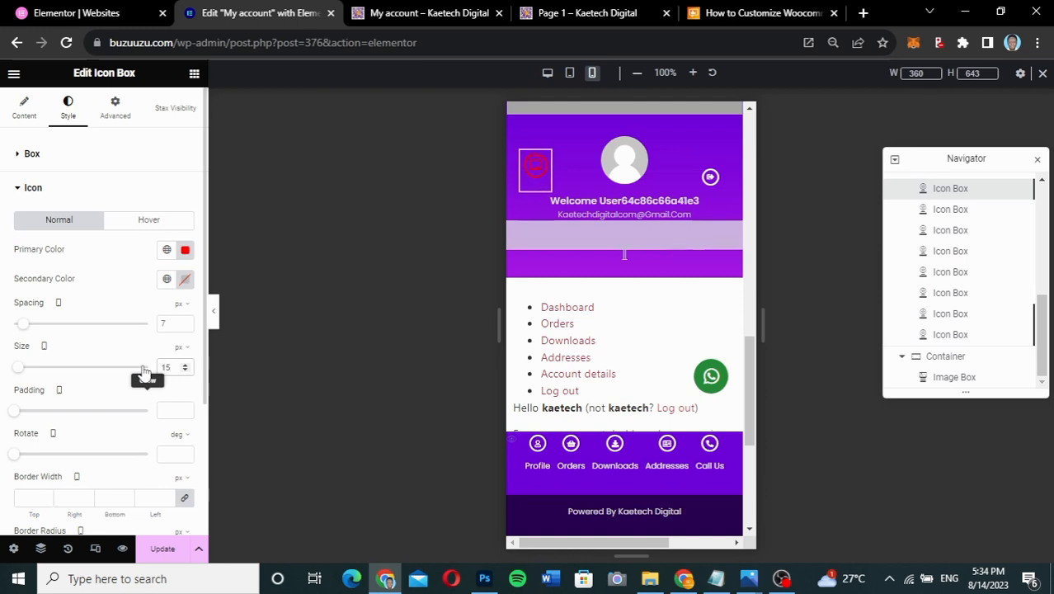
- Change the icon colour to #FFFFFF and select the header's top-right icon box
left_click(184, 250)
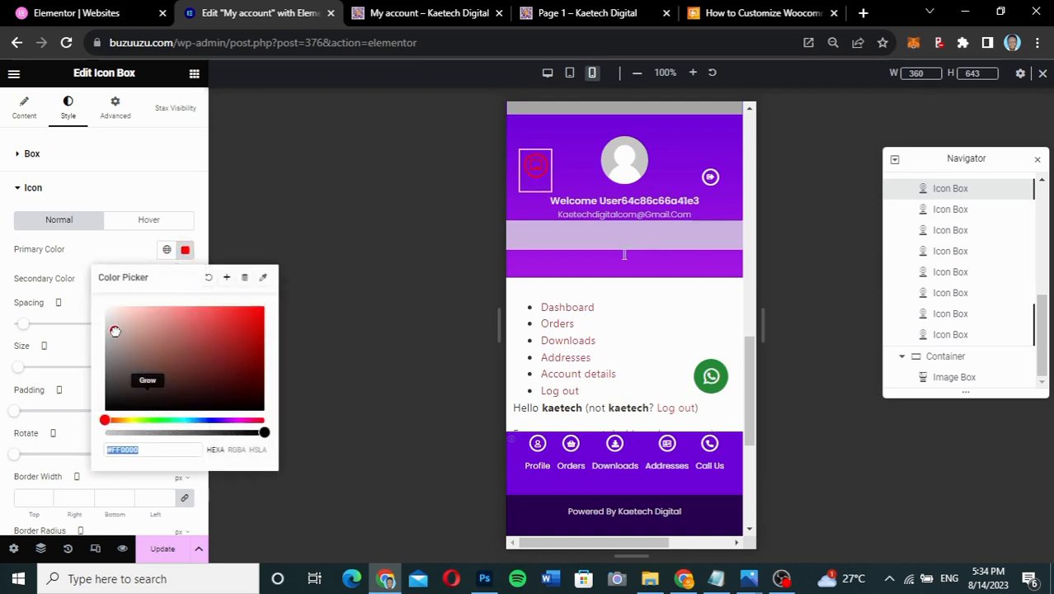
type("#FFFFFF")
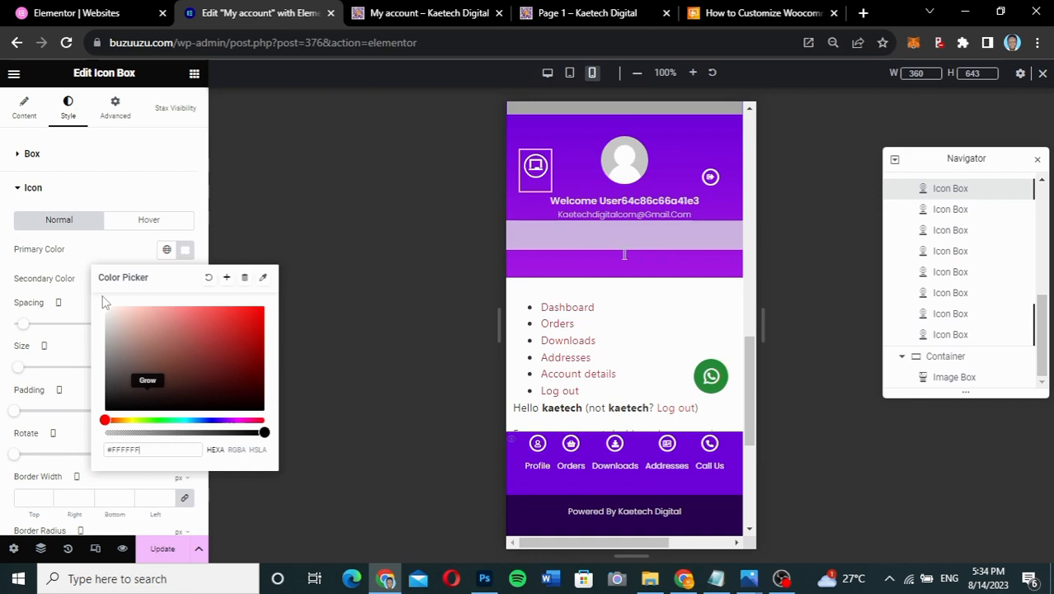
left_click(82, 306)
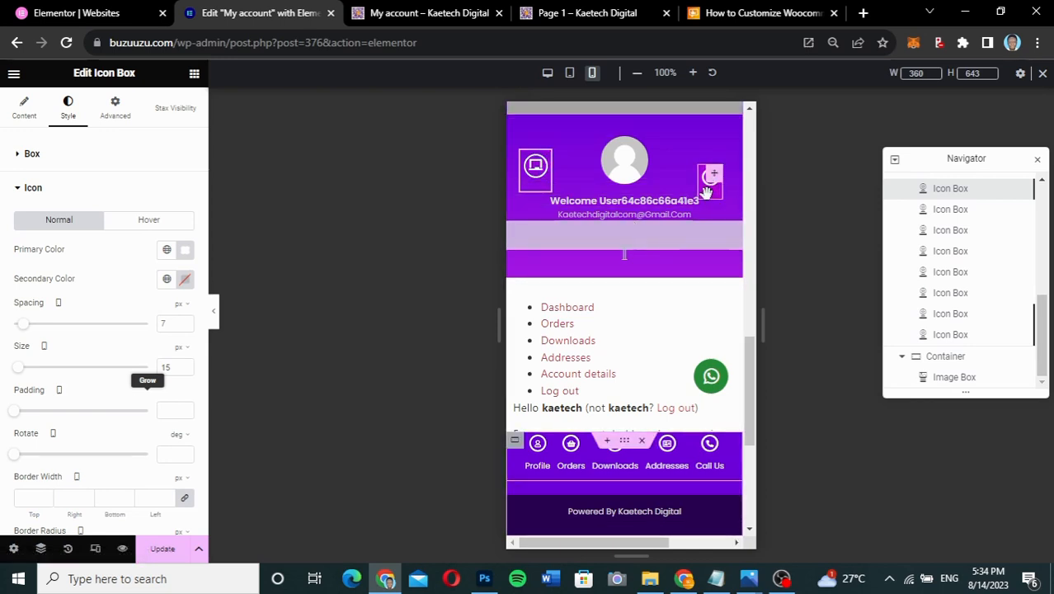
left_click(707, 195)
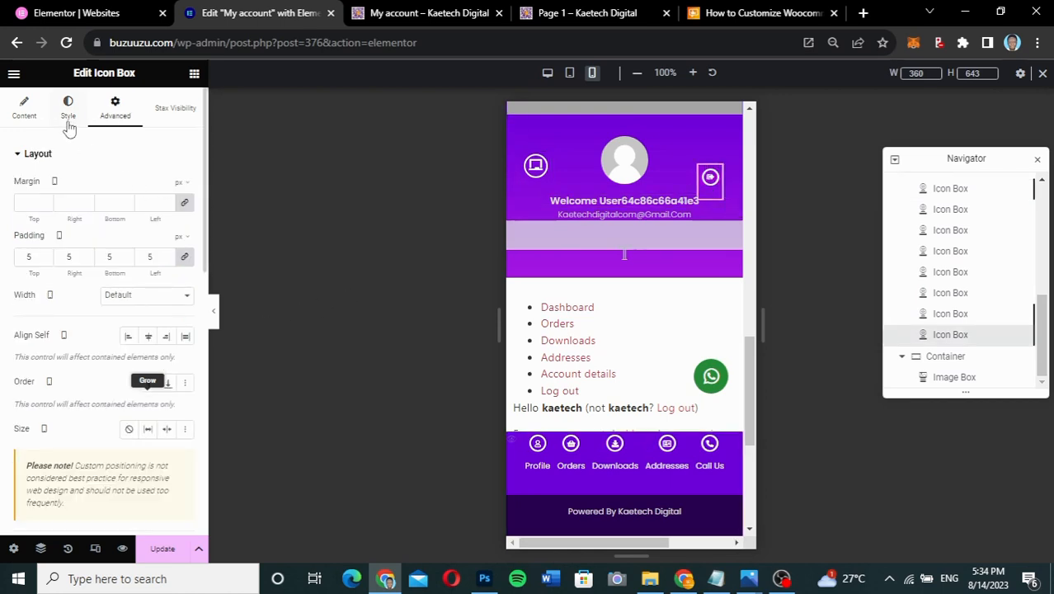
- Switch the right-hand header icon box's positioning to Fixed
scroll(69, 380, "down", 2)
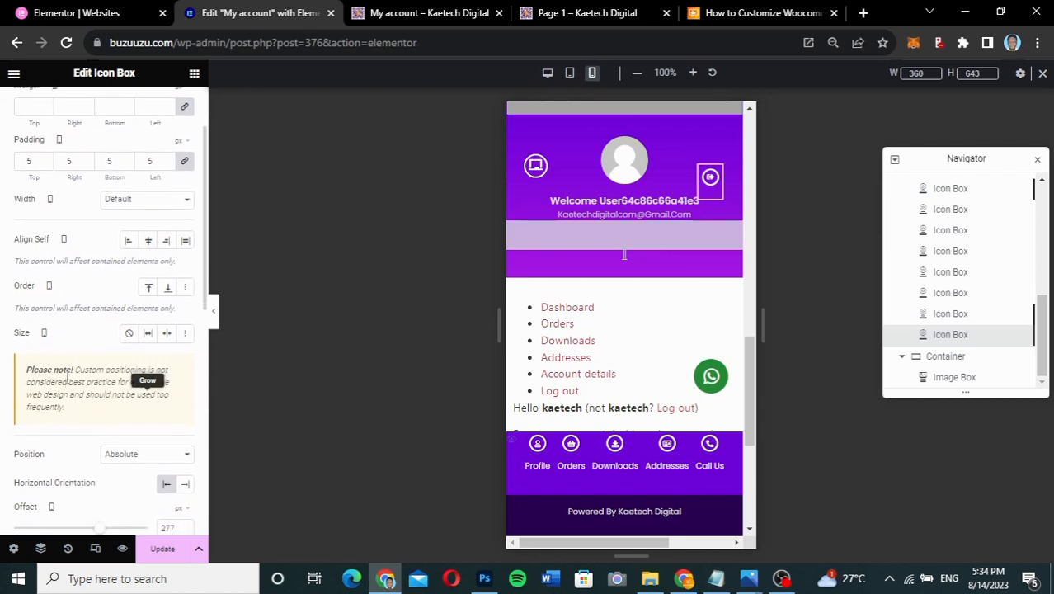
scroll(103, 349, "down", 2)
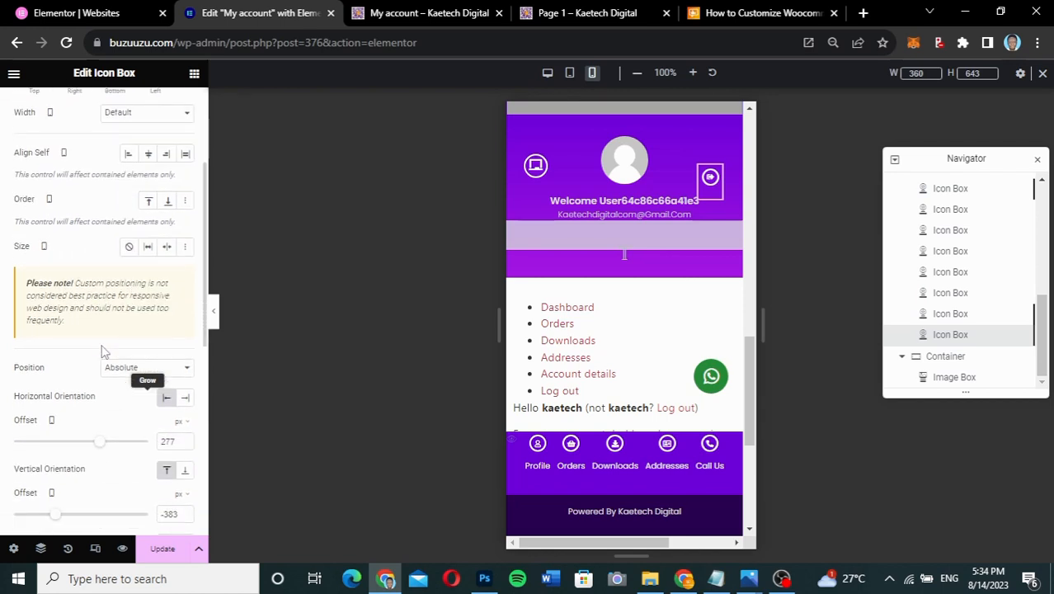
left_click(130, 369)
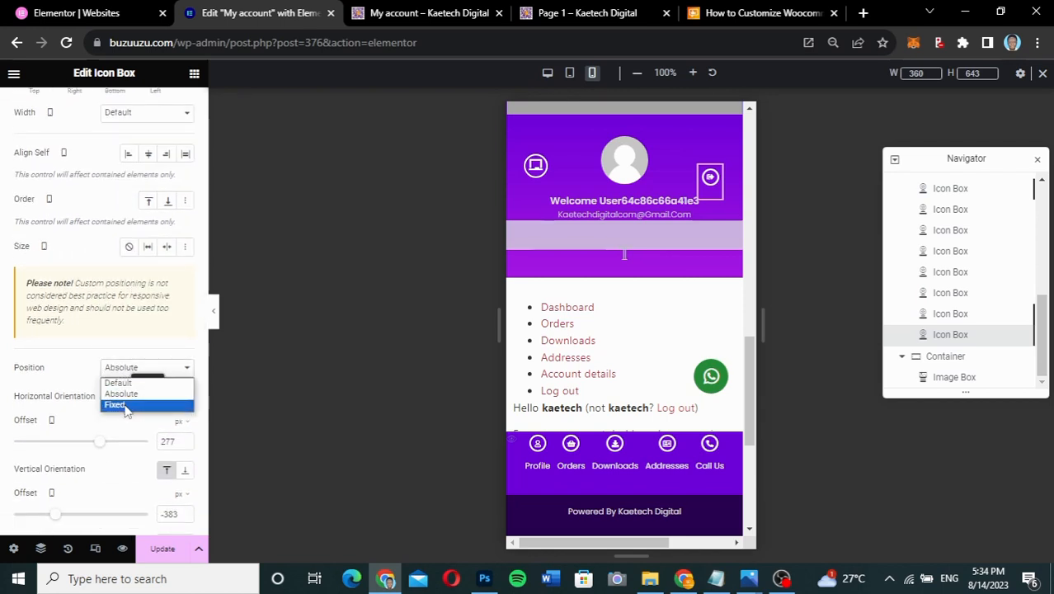
left_click(127, 406)
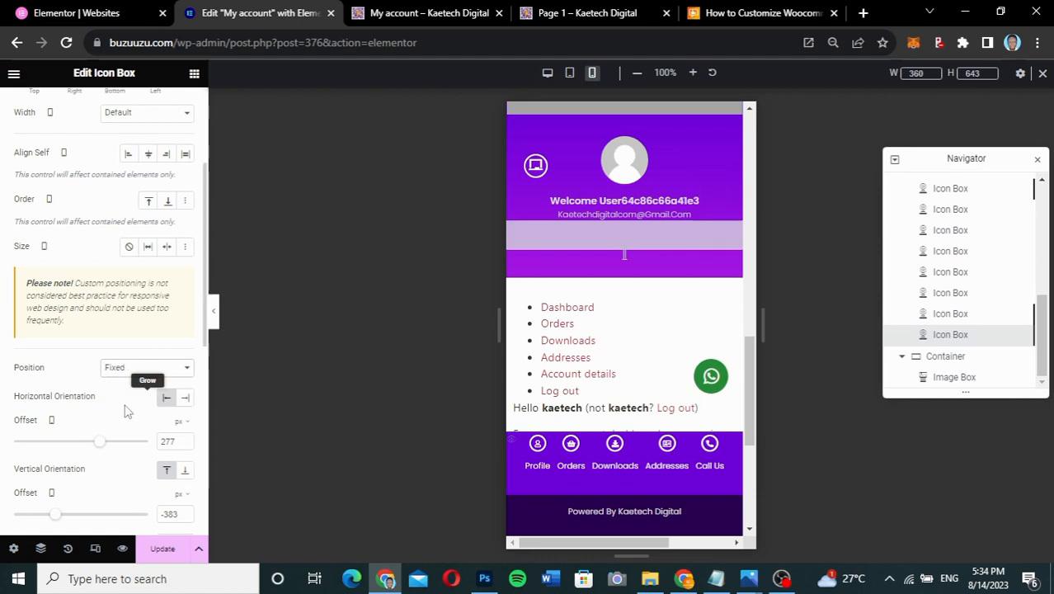
scroll(136, 478, "down", 2)
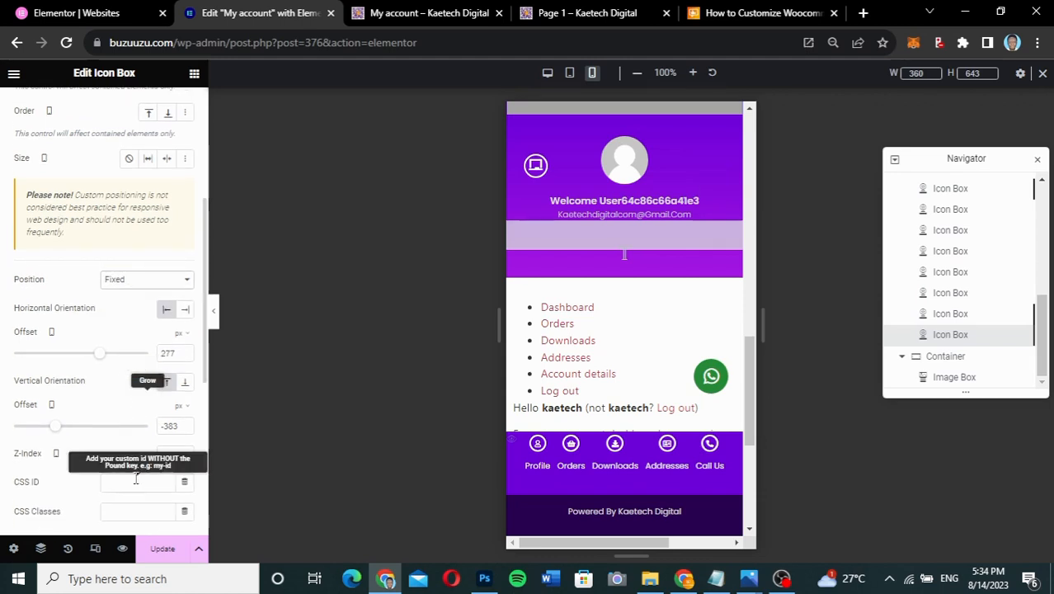
- Set its offsets to 20 px from the right edge and 70 px from the top
left_click(184, 311)
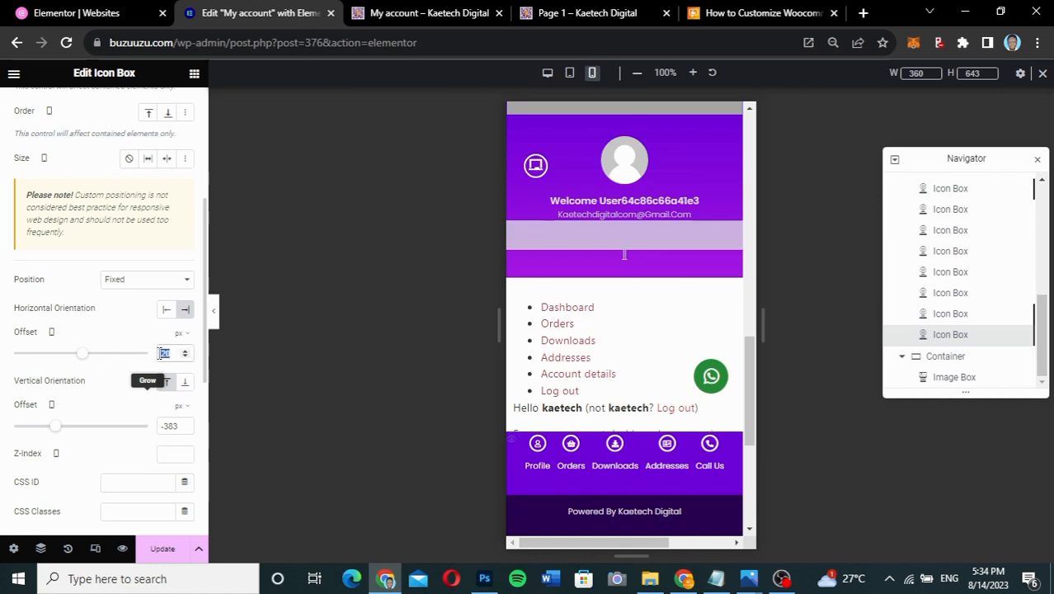
type("80")
left_click_drag(180, 426, 149, 427)
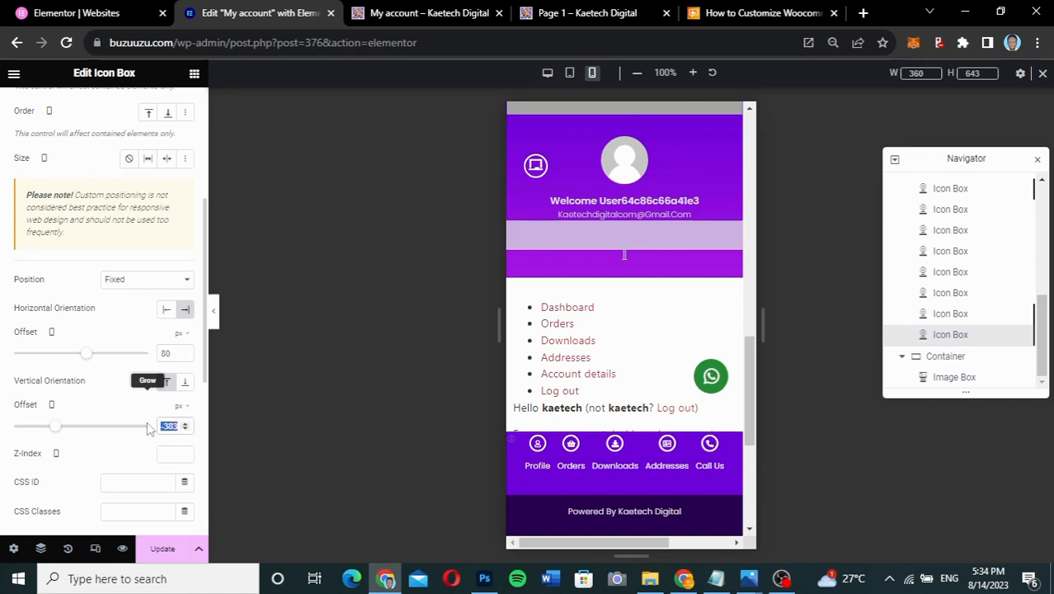
type("70")
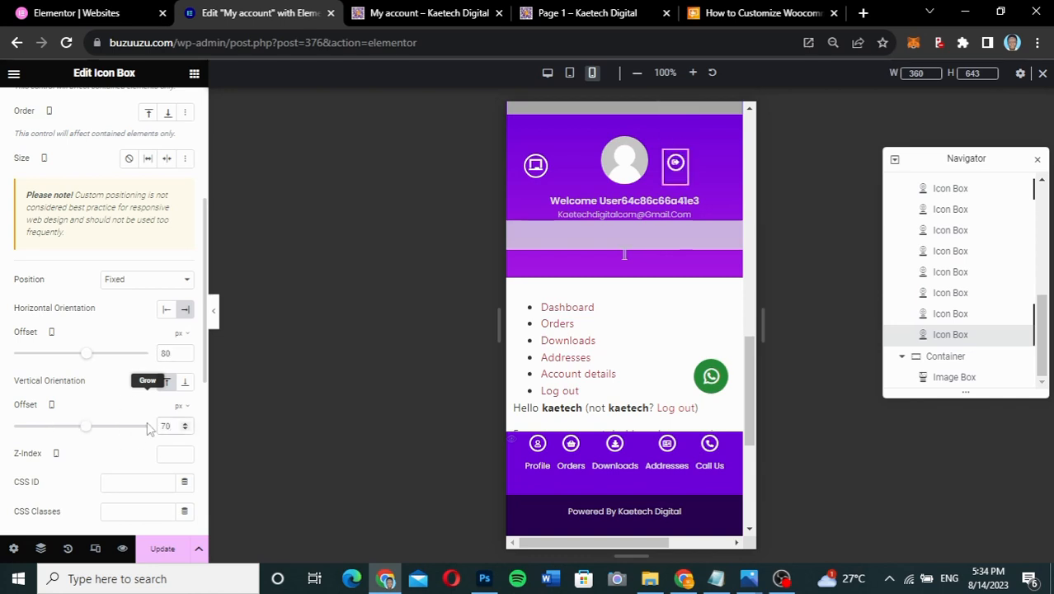
left_click_drag(177, 353, 154, 356)
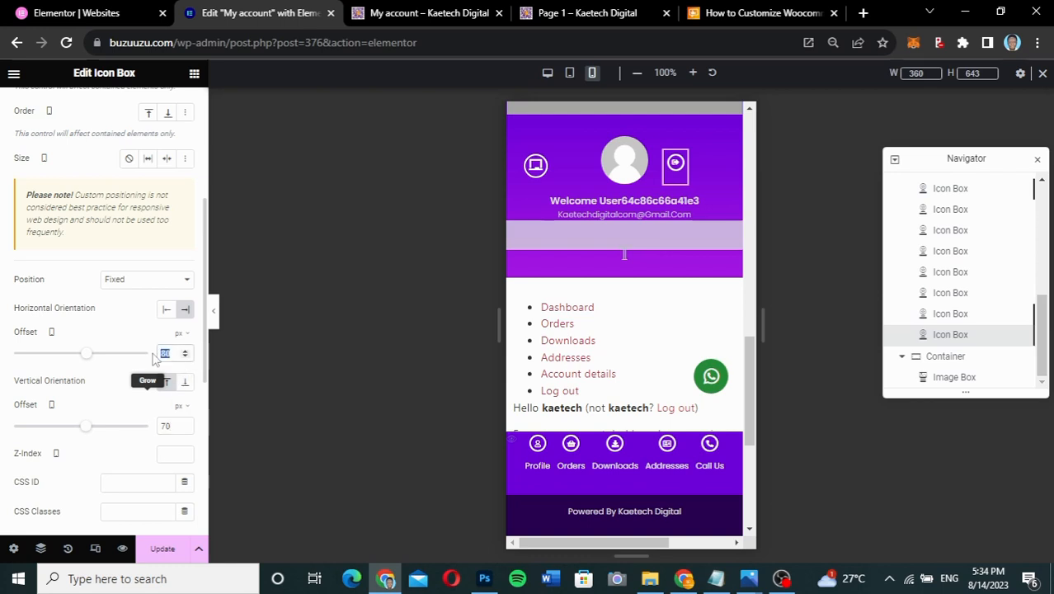
type("20")
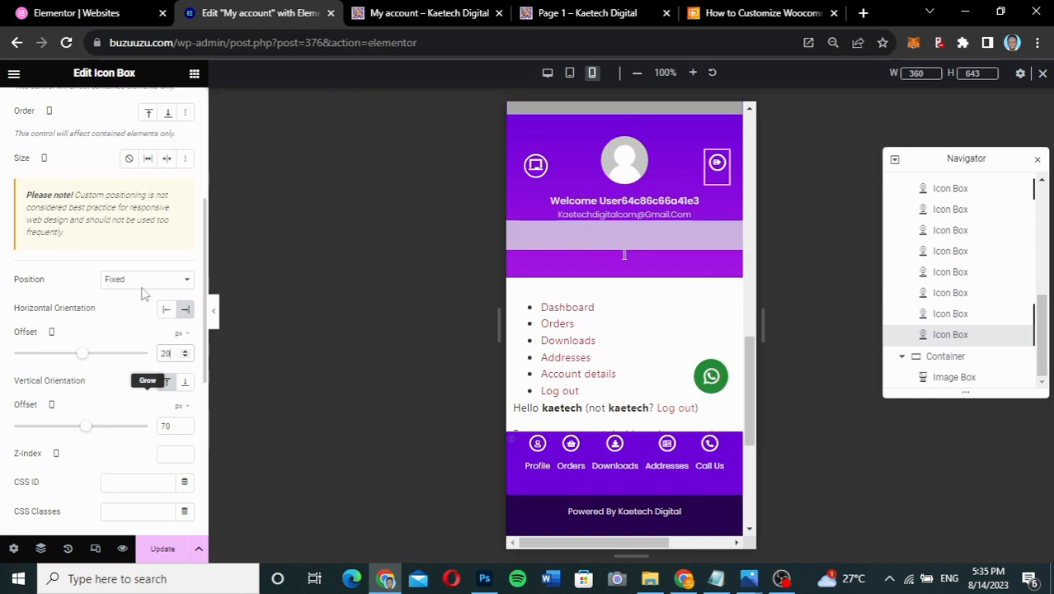
scroll(141, 223, "up", 4)
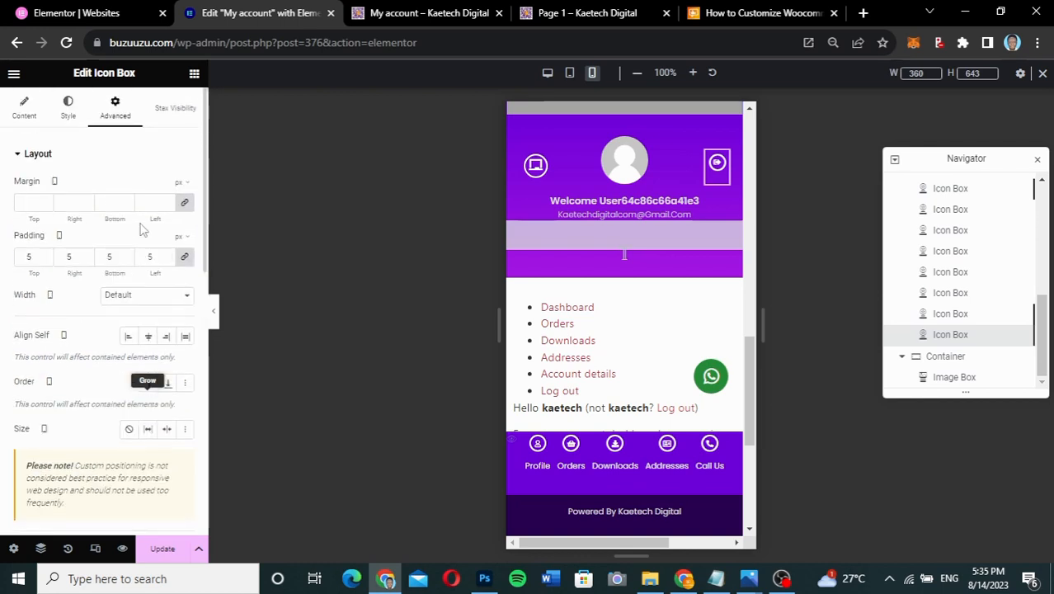
- Set the logout icon's size to 15 in its style settings
left_click(68, 117)
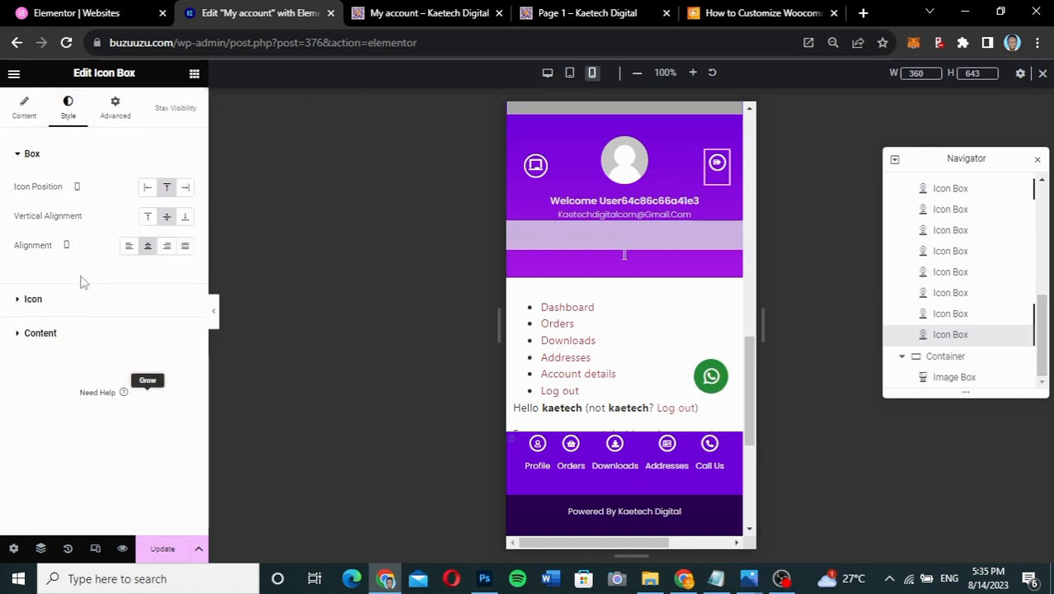
left_click(80, 302)
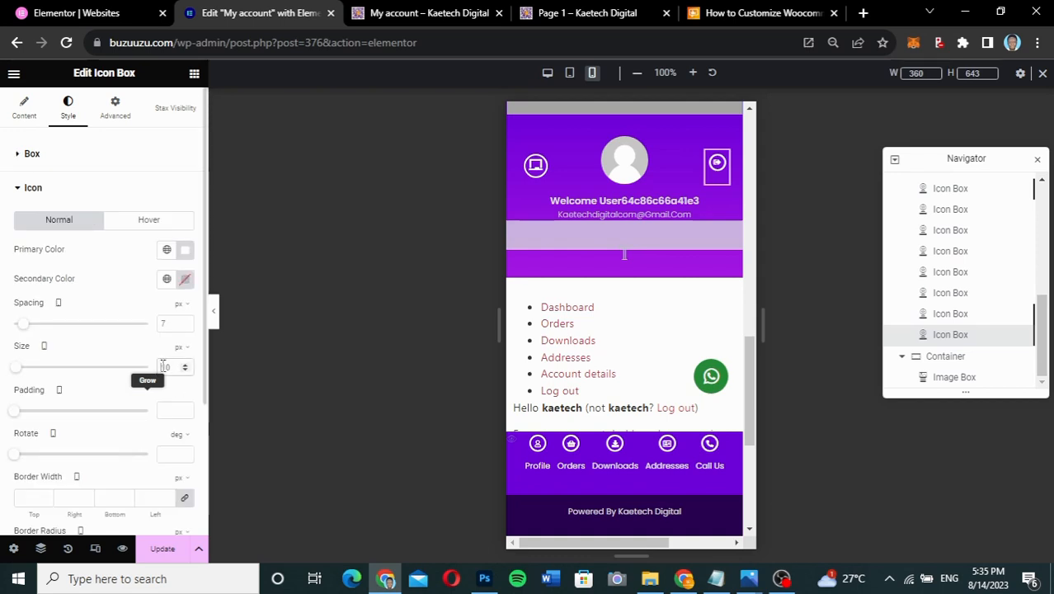
key("BackSpace")
type("5")
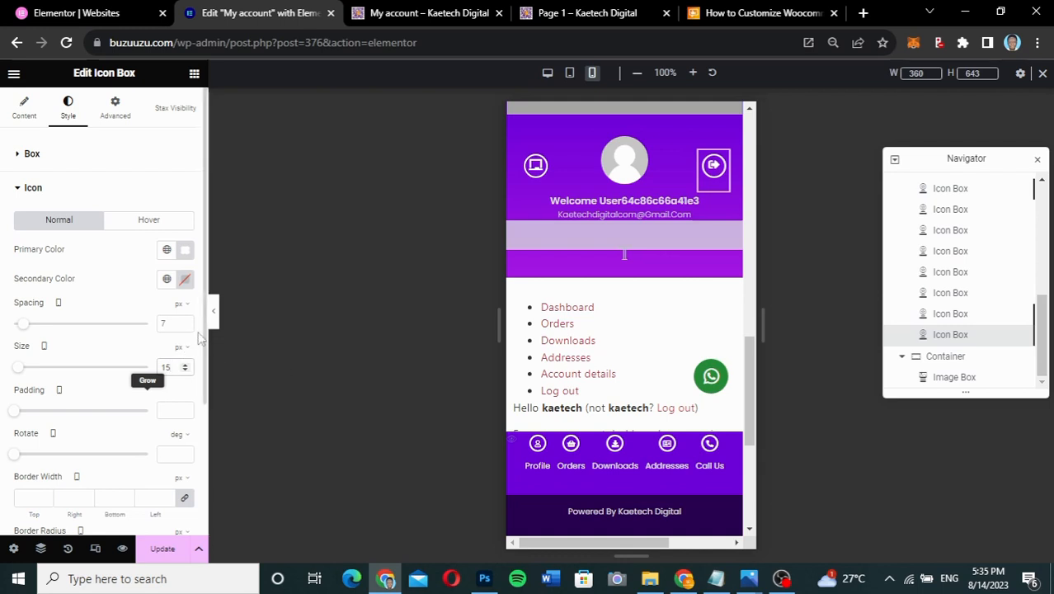
- Preview the mobile header without the editor panel, then restore the panel
left_click(213, 311)
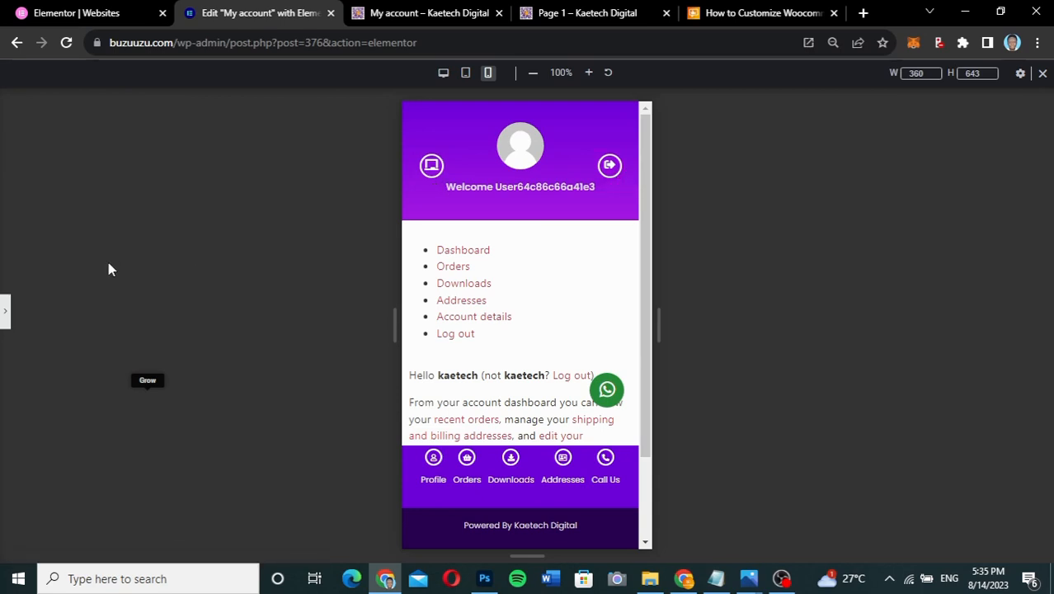
left_click(7, 314)
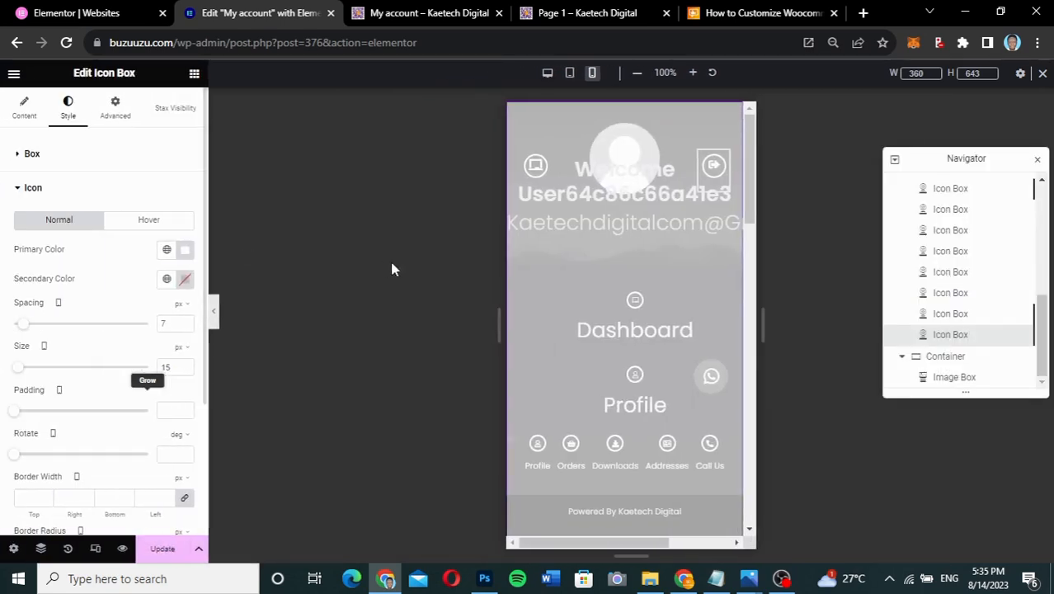
scroll(654, 245, "down", 4)
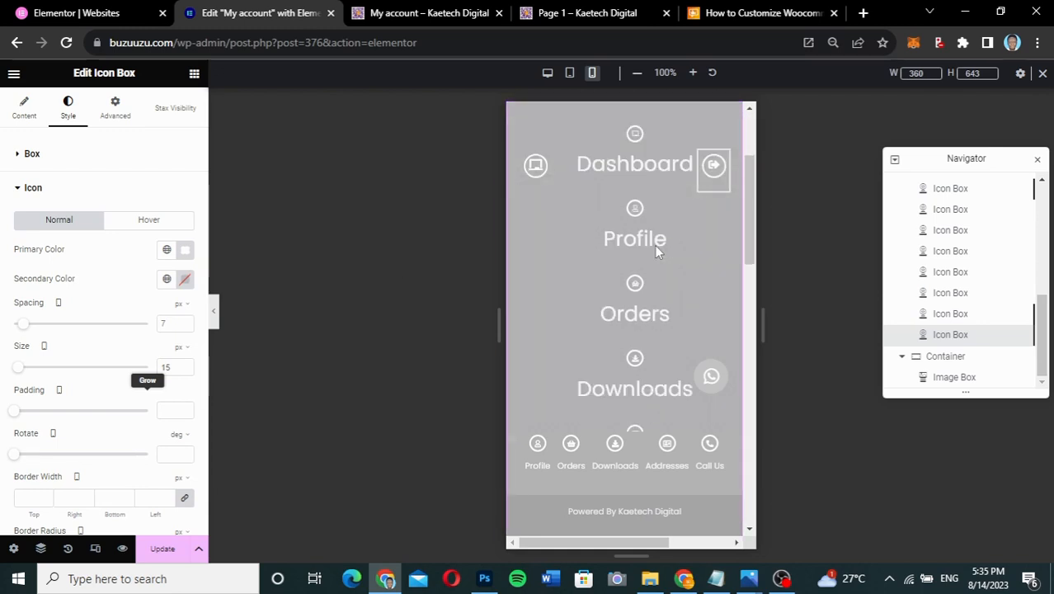
scroll(656, 251, "down", 5)
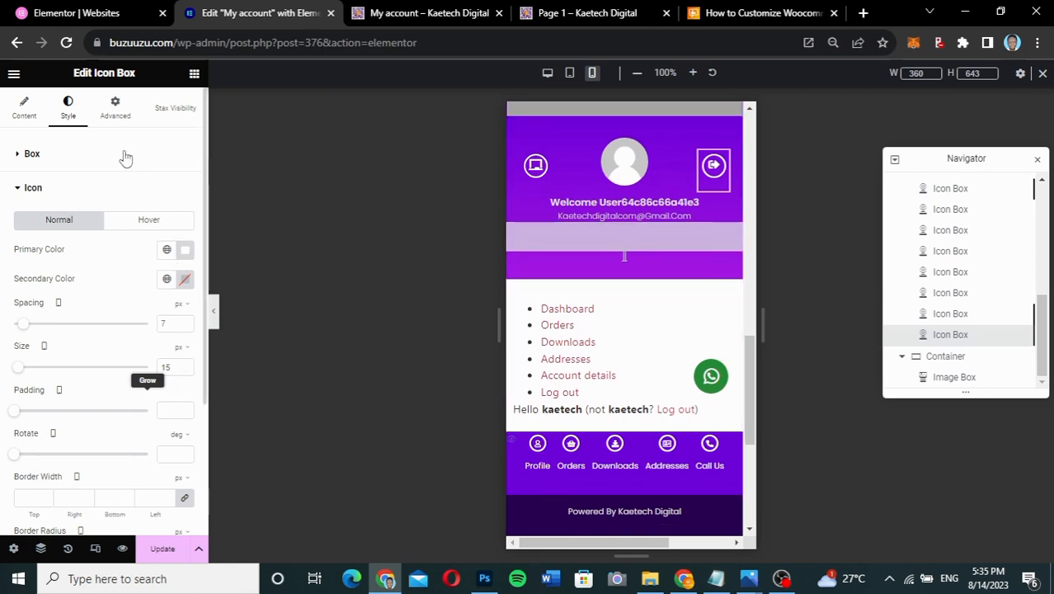
- Change the logout icon box's vertical offset from 70 to 50 px
left_click(117, 114)
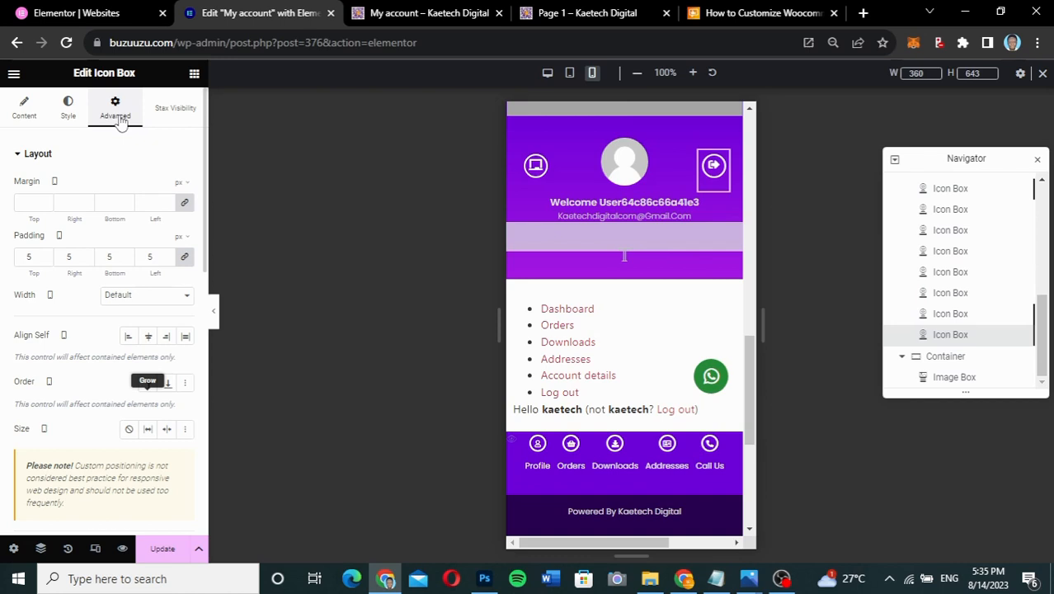
scroll(94, 393, "down", 4)
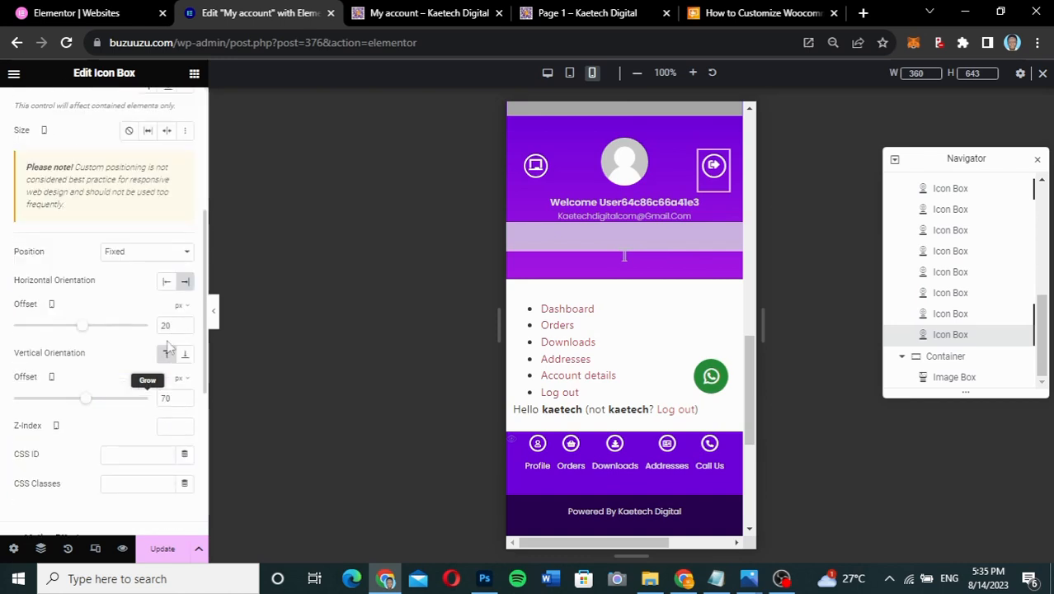
double_click(158, 397)
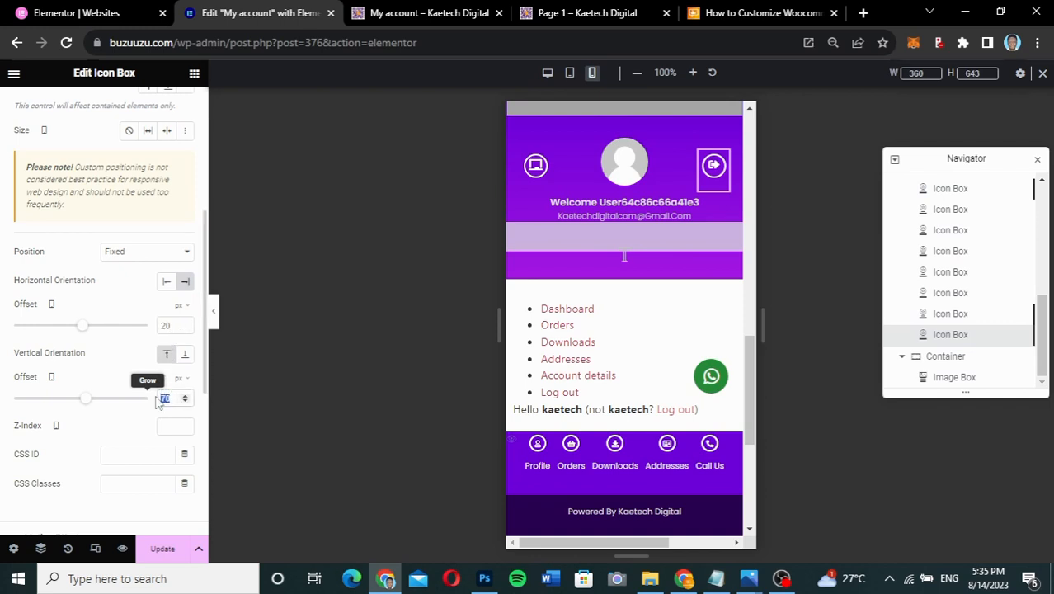
type("80")
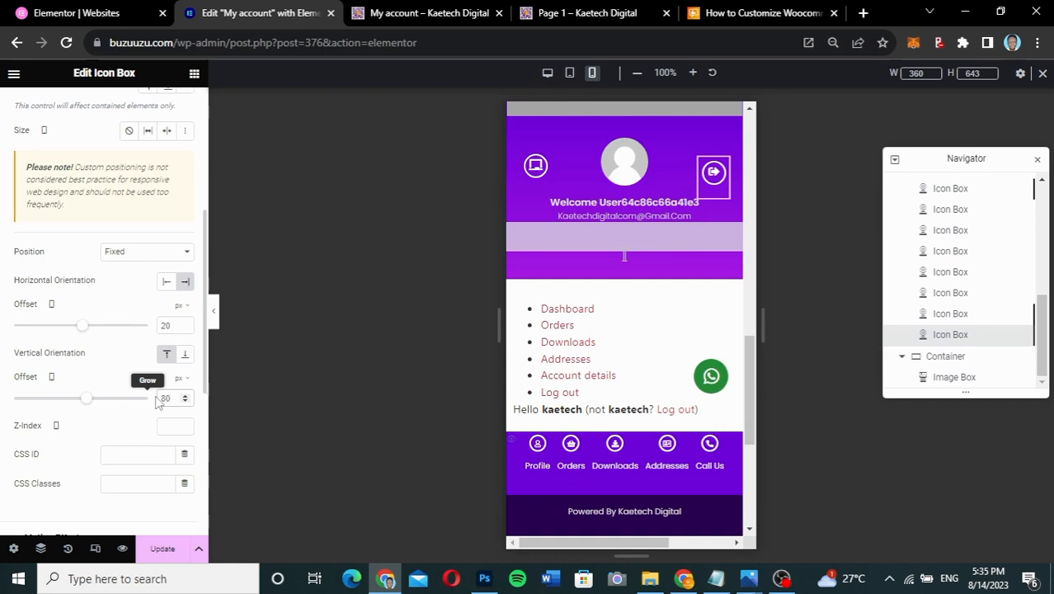
key("BackSpace")
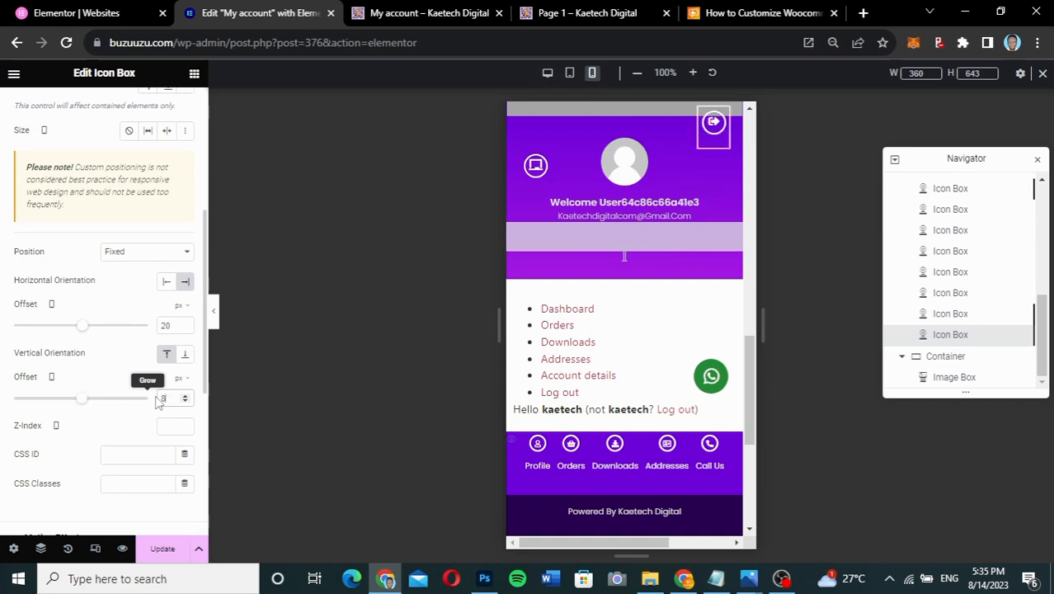
key("BackSpace")
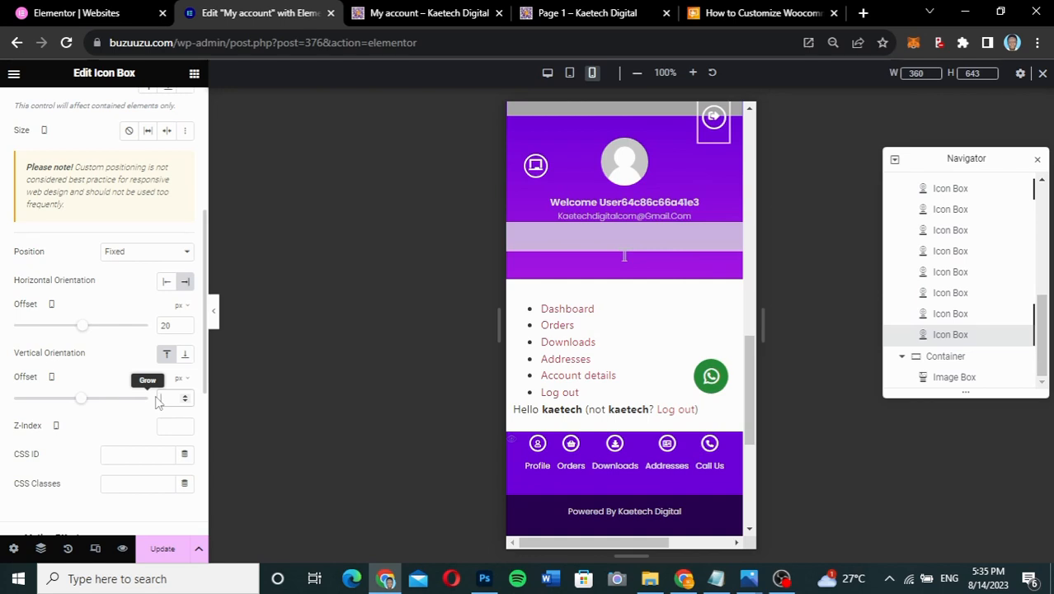
type("50")
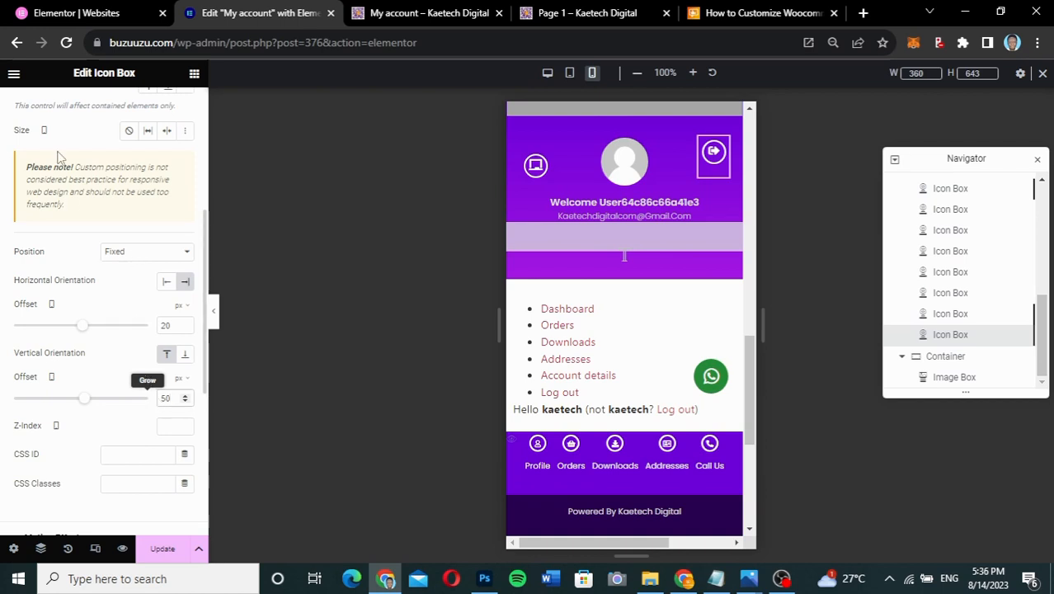
scroll(99, 238, "up", 3)
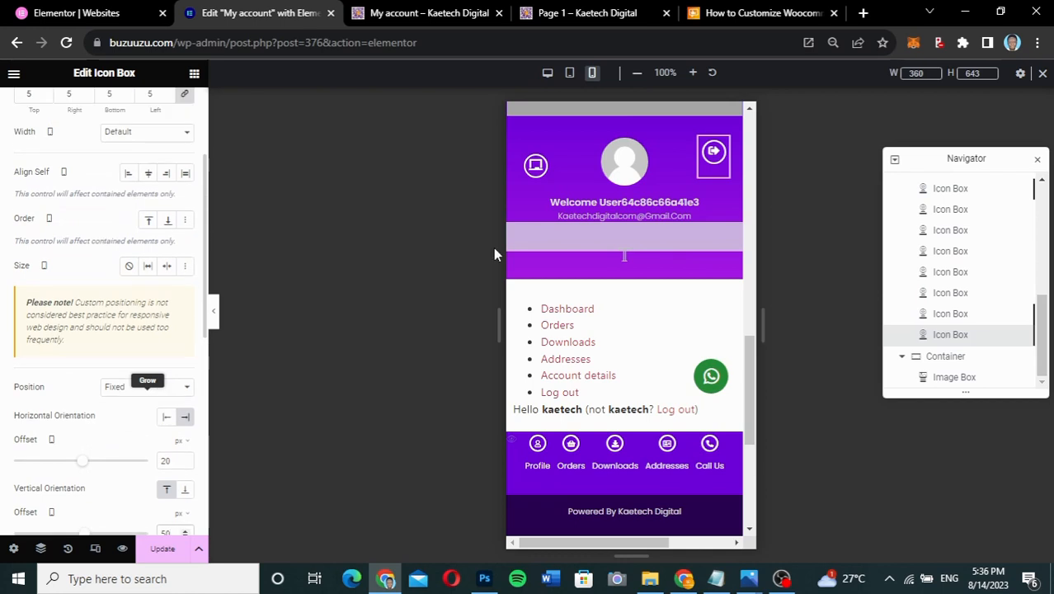
- Set the top-left icon box's vertical offset to 50 px and preview the mobile header
left_click(537, 177)
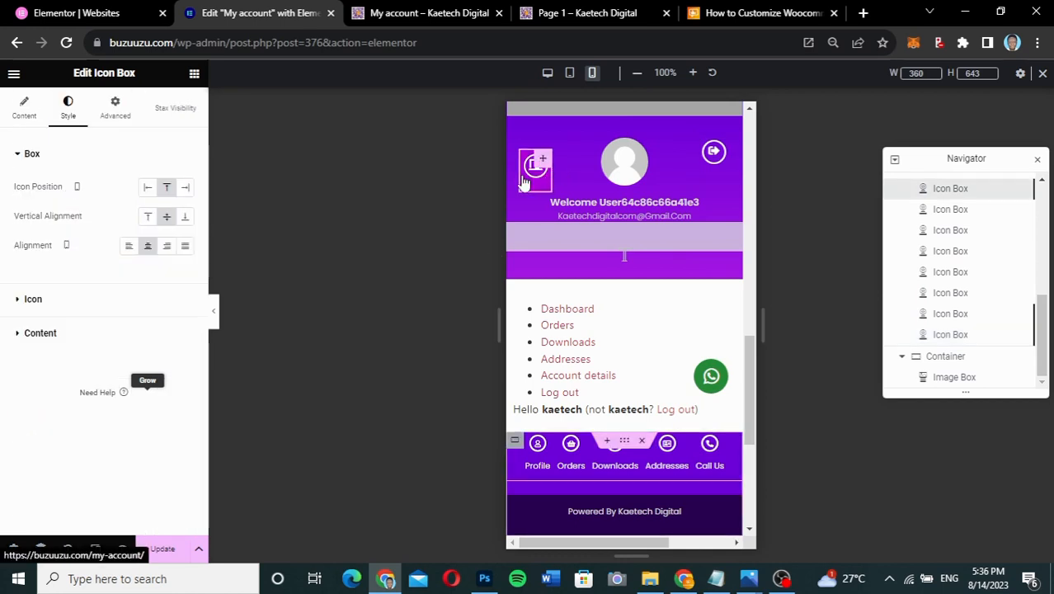
left_click(117, 111)
scroll(115, 387, "down", 2)
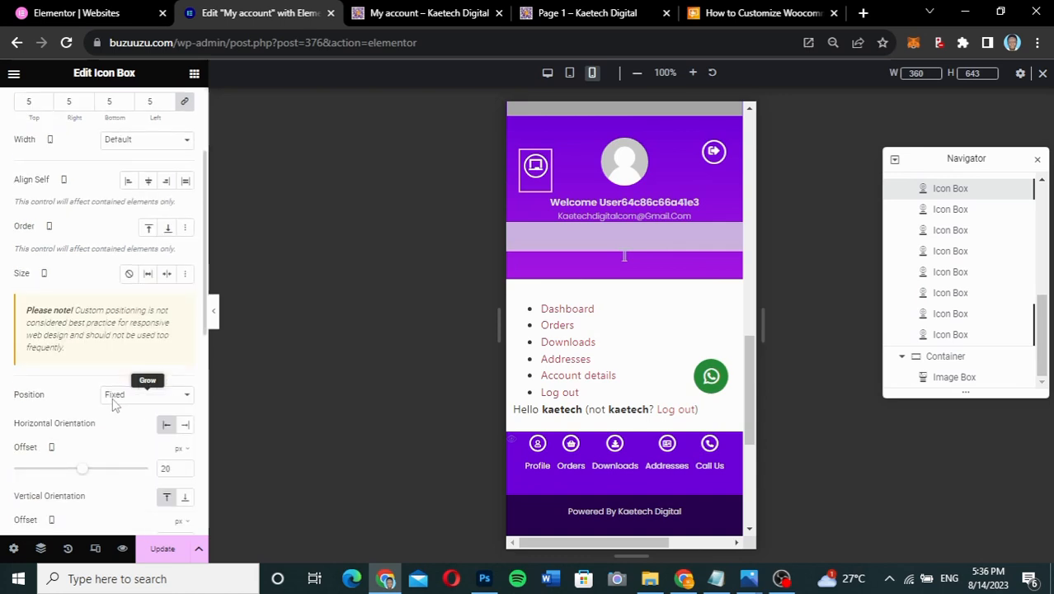
scroll(114, 404, "down", 1)
double_click(168, 459)
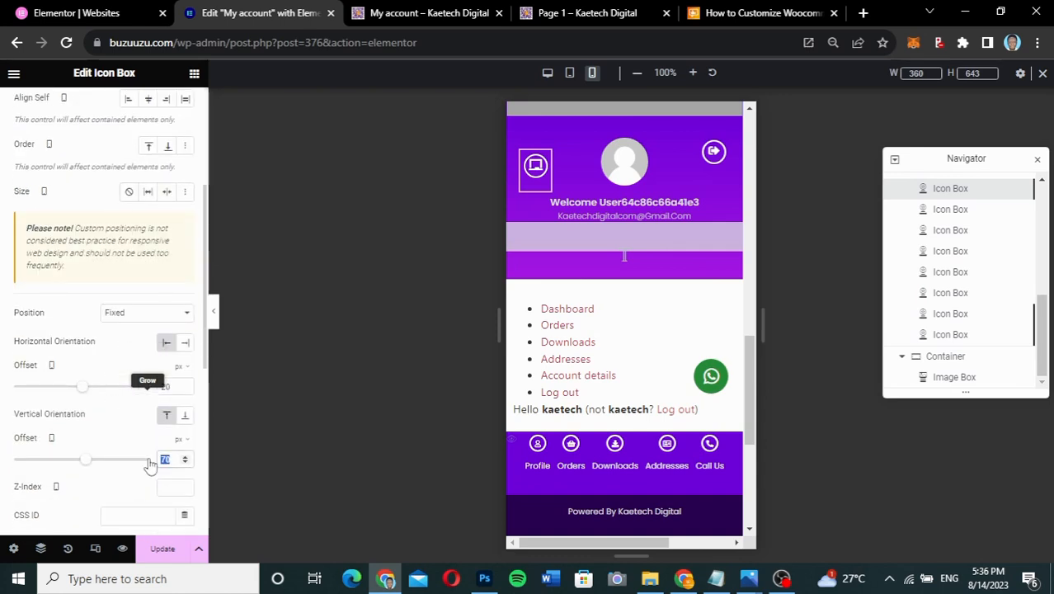
type("50")
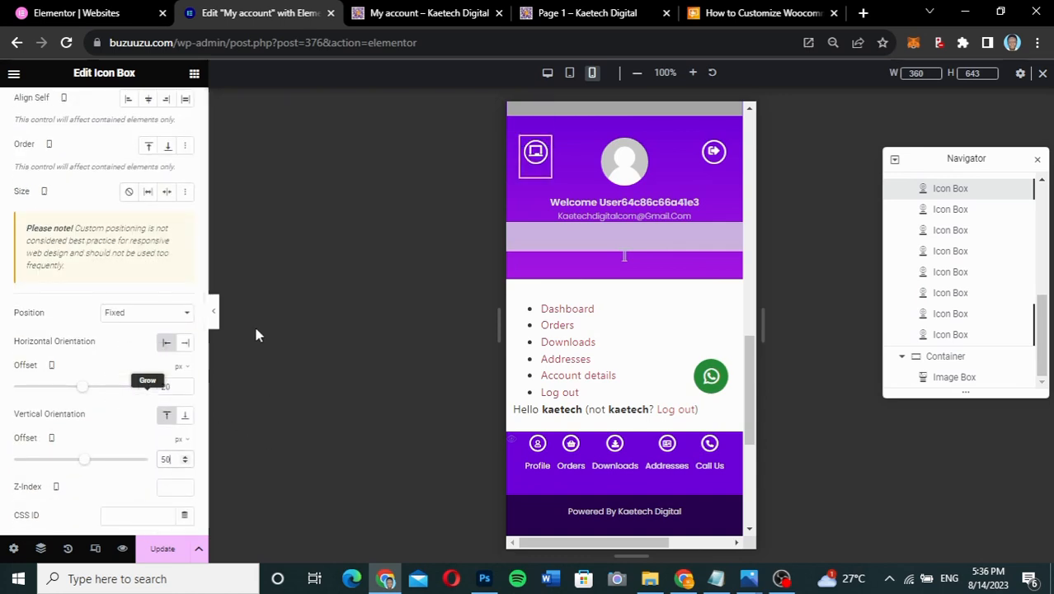
left_click(215, 323)
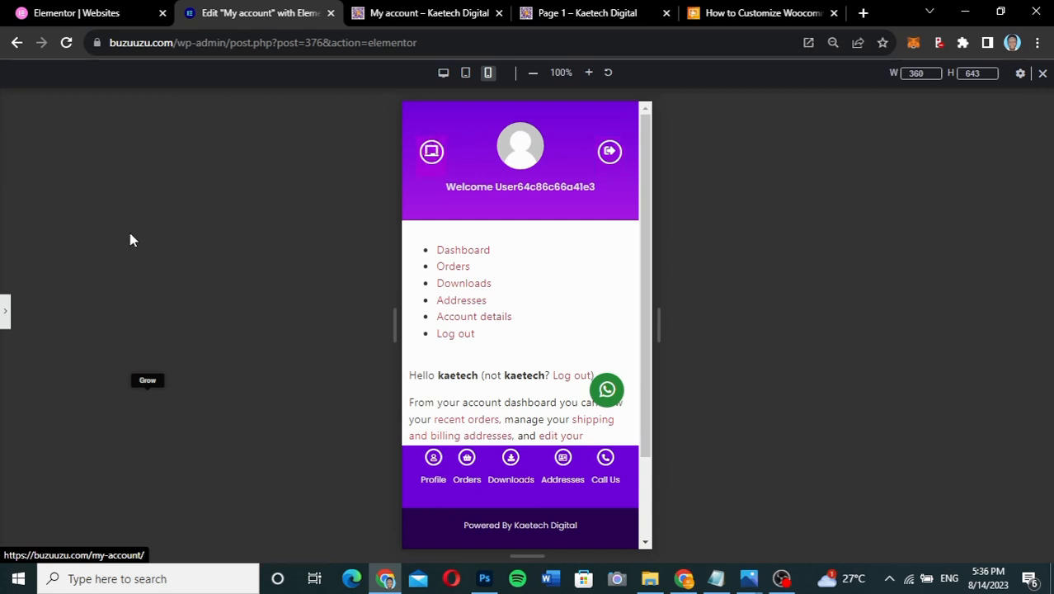
left_click(6, 324)
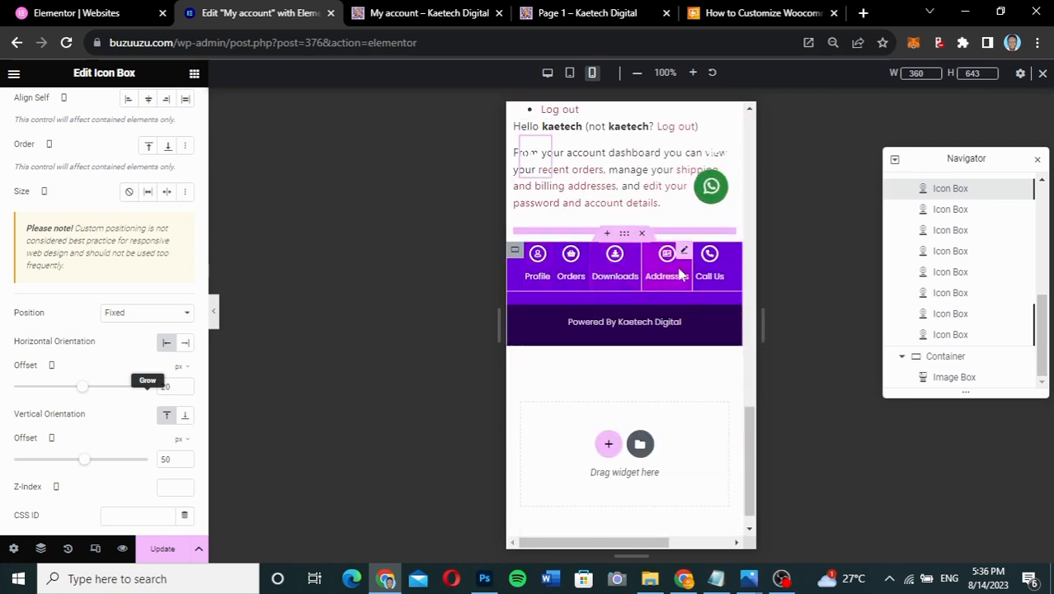
- Try the bottom icon bar's Justify Content options and settle on Space Around
left_click(514, 252)
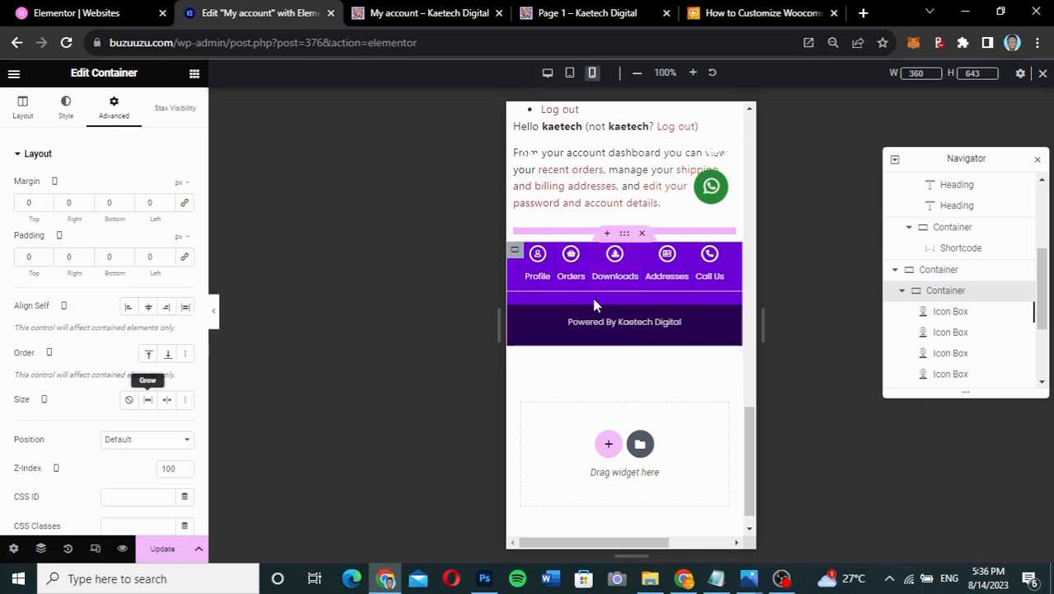
left_click(33, 121)
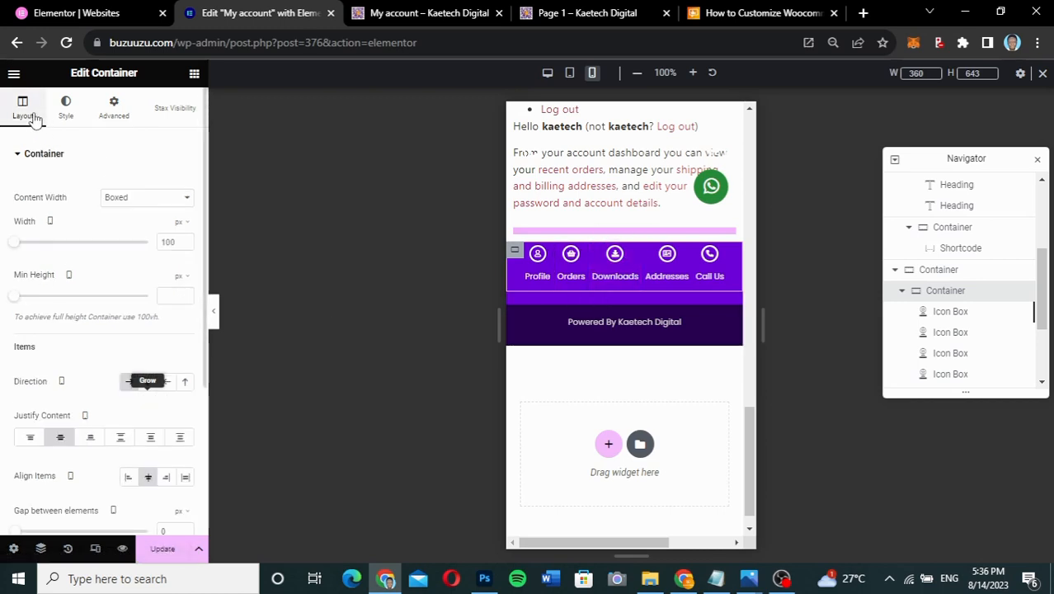
left_click(60, 439)
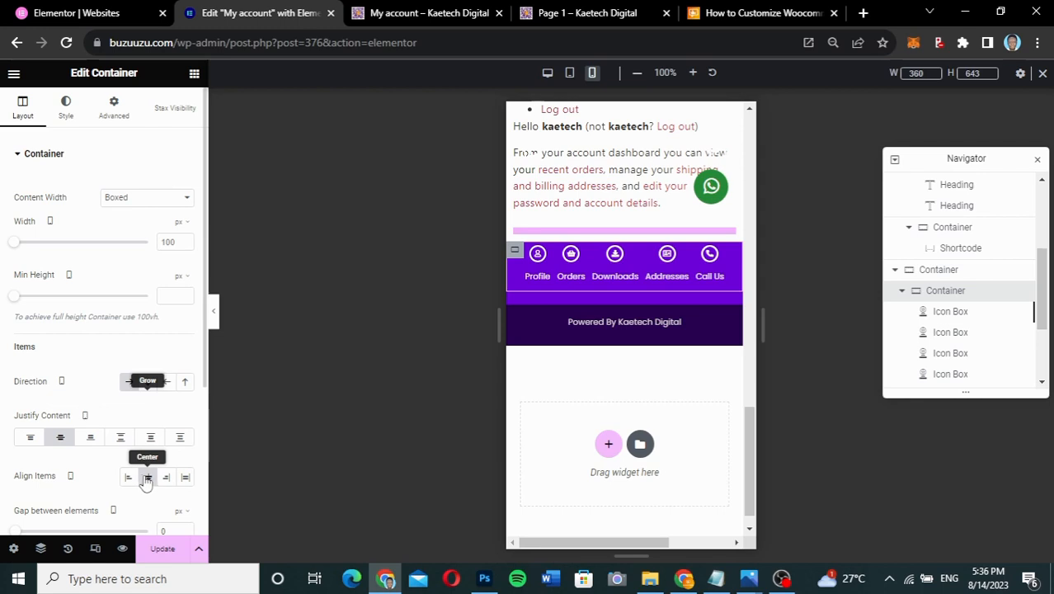
left_click(33, 442)
left_click(66, 440)
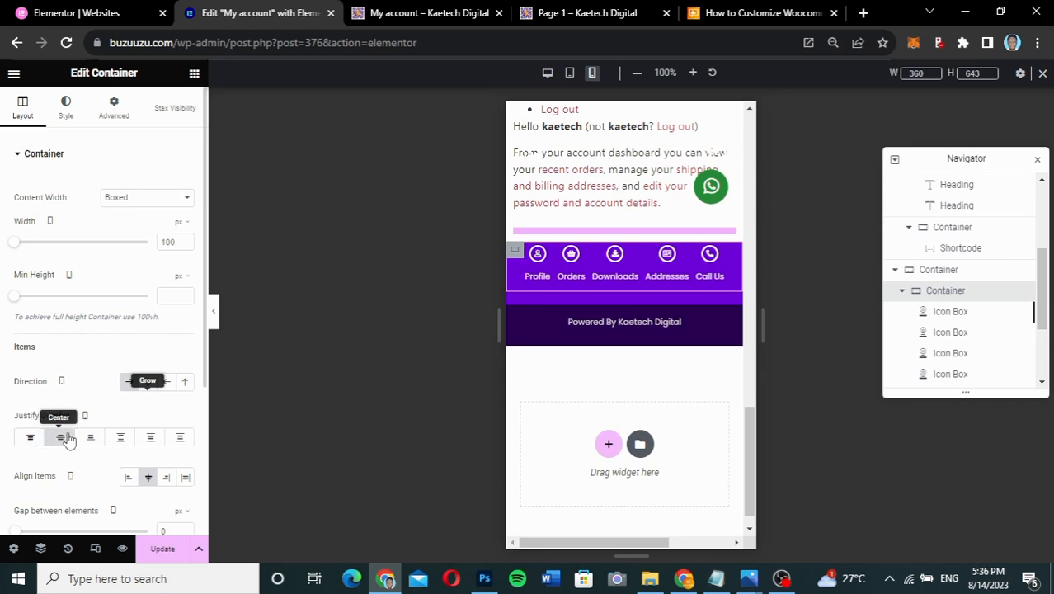
left_click(91, 440)
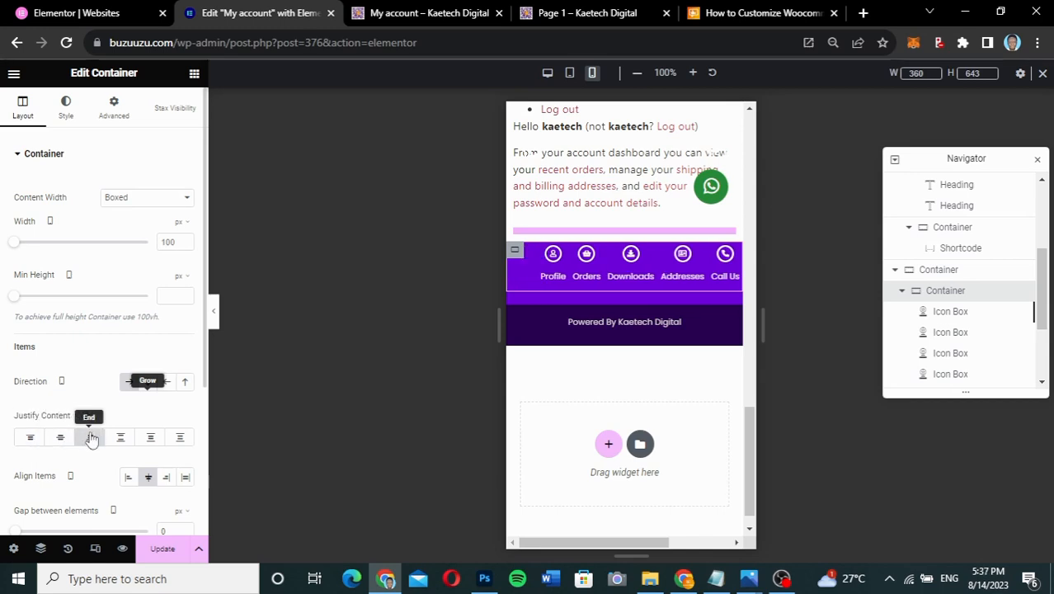
left_click(119, 438)
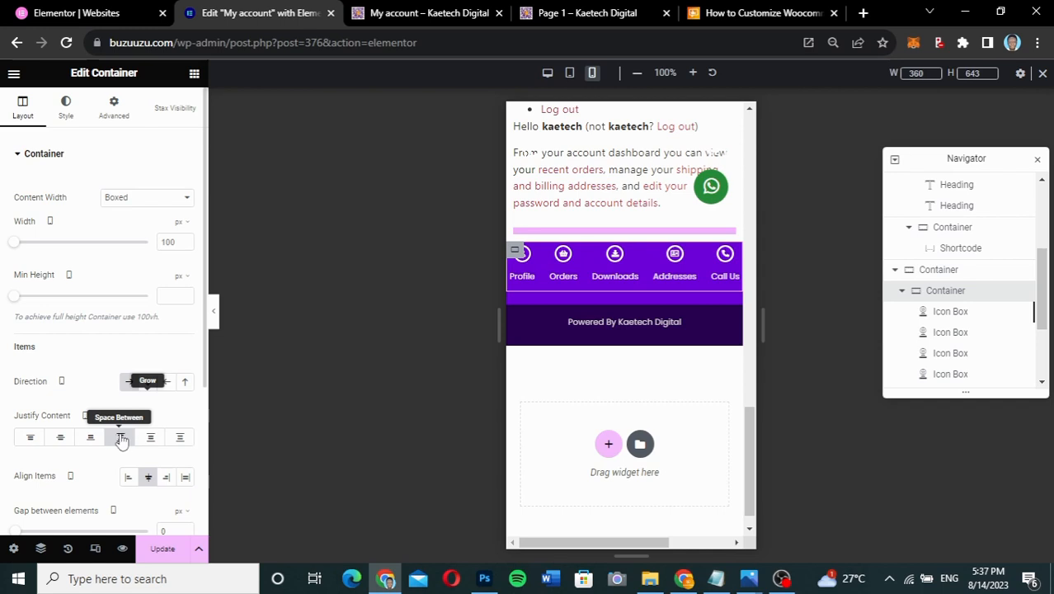
left_click(151, 439)
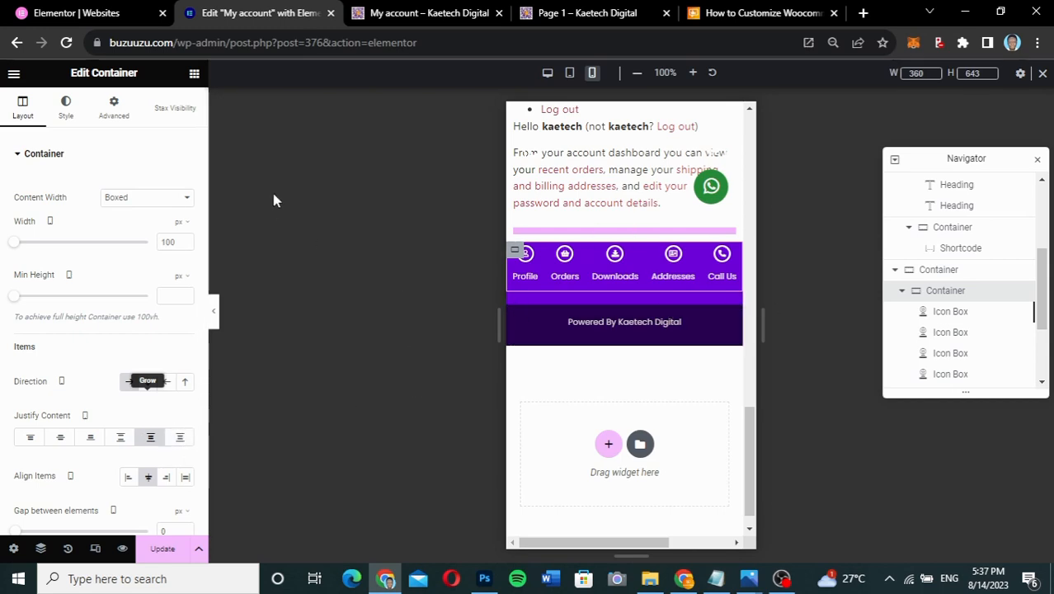
- Unlink the icon bar's margin sides and inspect the footer and Profile icon spacing
left_click(116, 109)
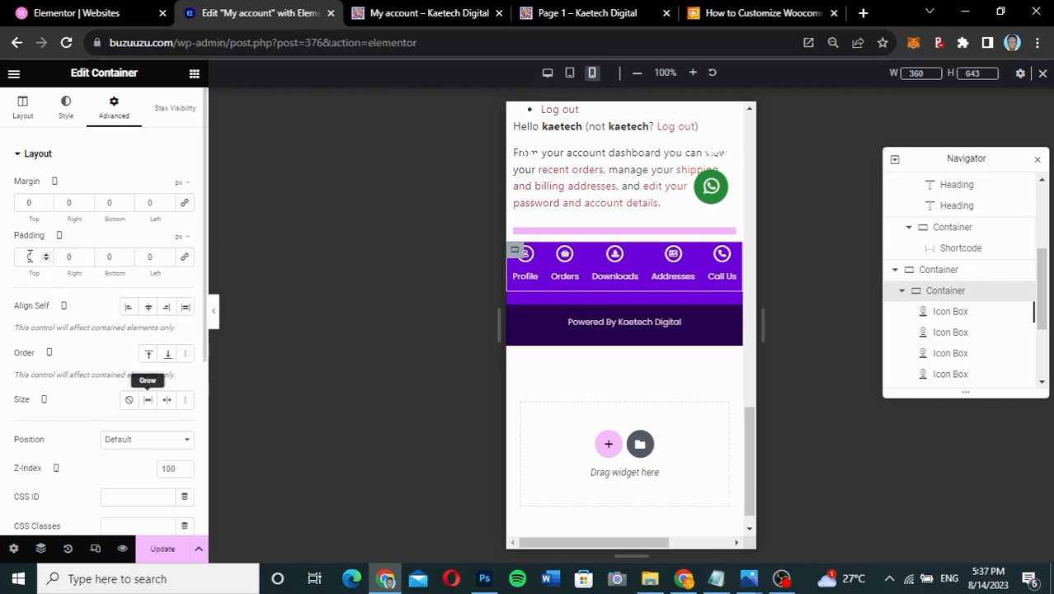
left_click(185, 205)
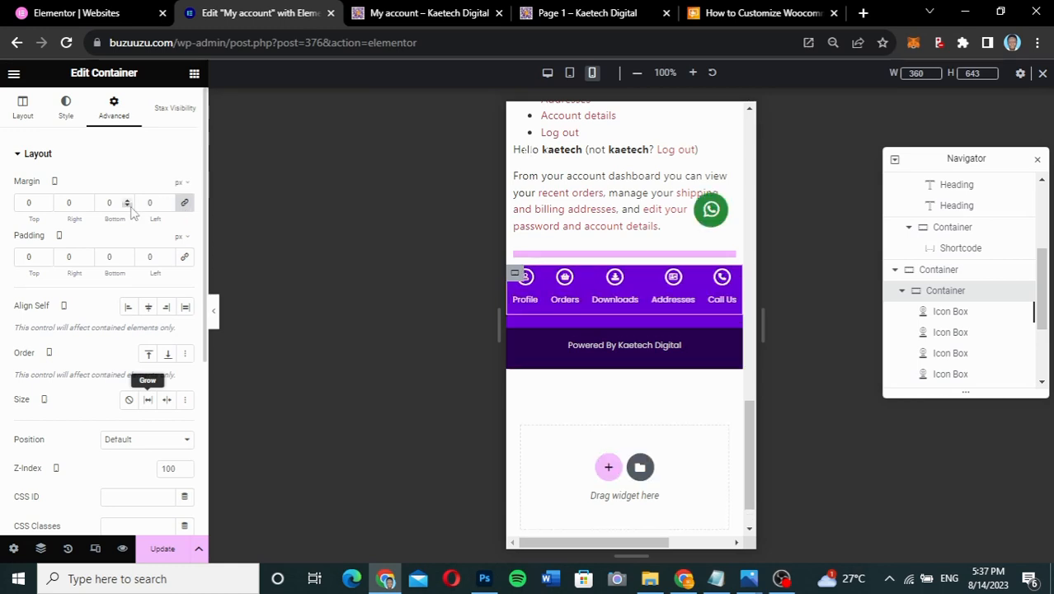
left_click(184, 204)
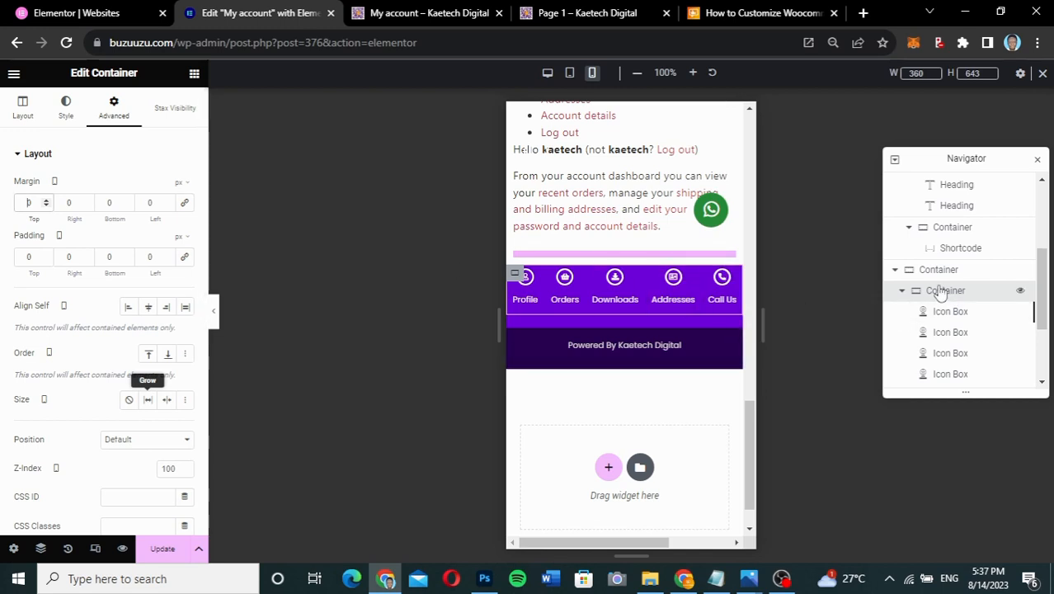
left_click(902, 290)
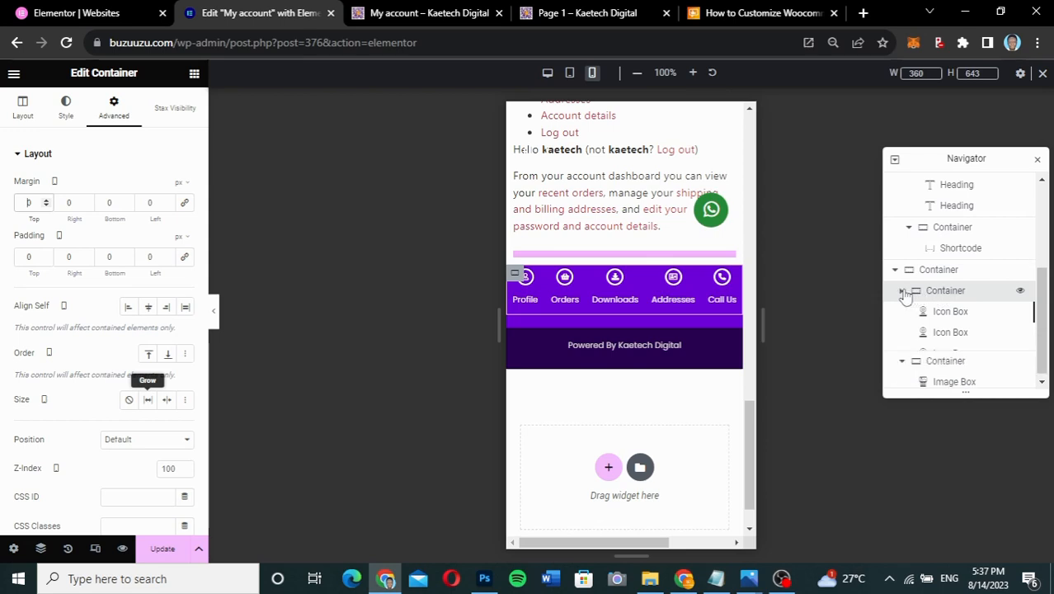
left_click(579, 345)
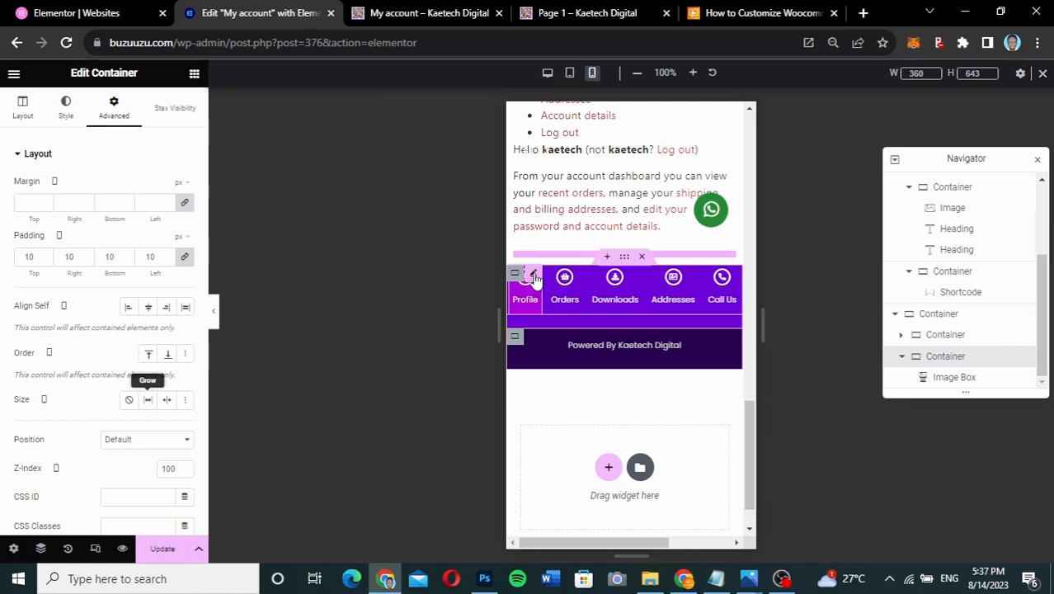
left_click(533, 275)
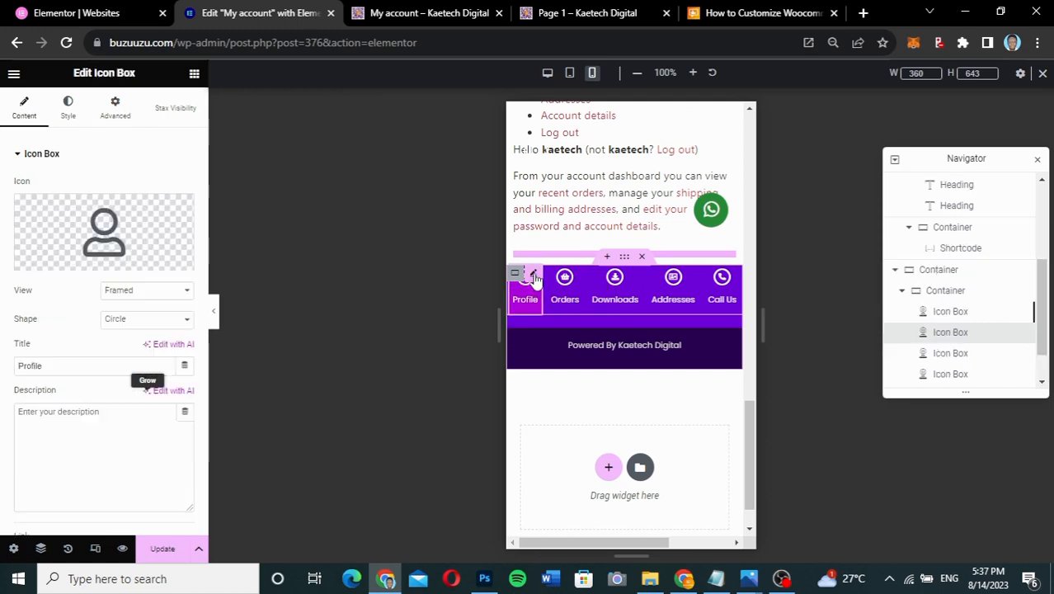
left_click(115, 108)
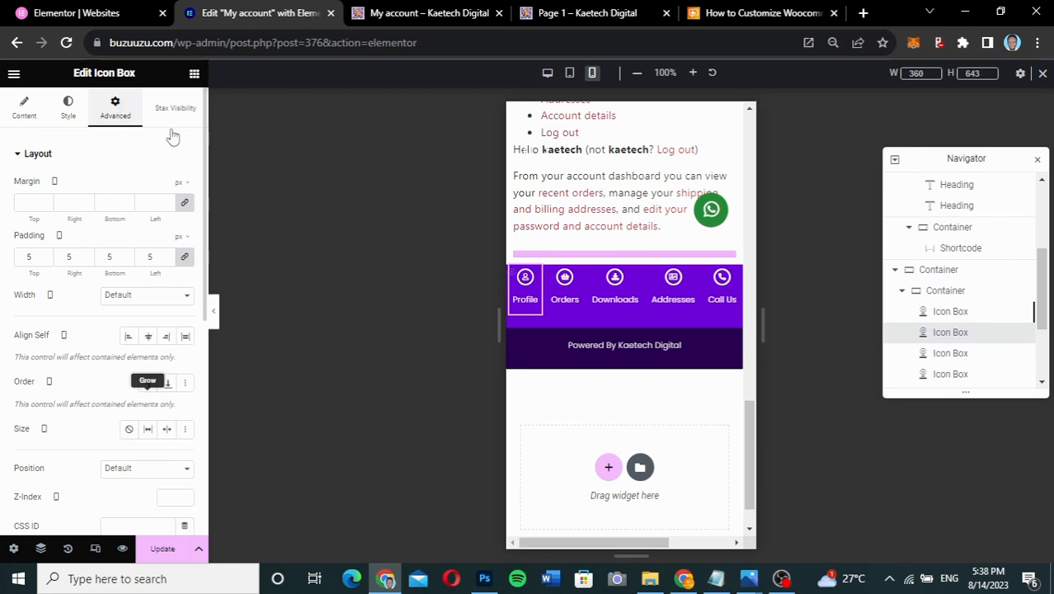
- Give the inner icon bar container a 10 px top margin and -10 px bottom margin
left_click(952, 277)
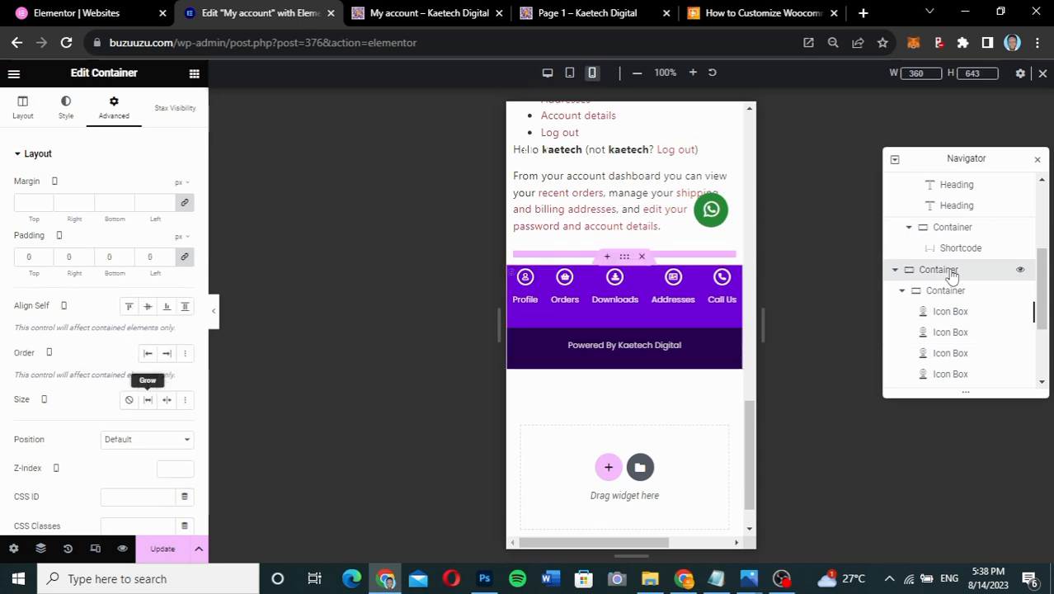
left_click(967, 294)
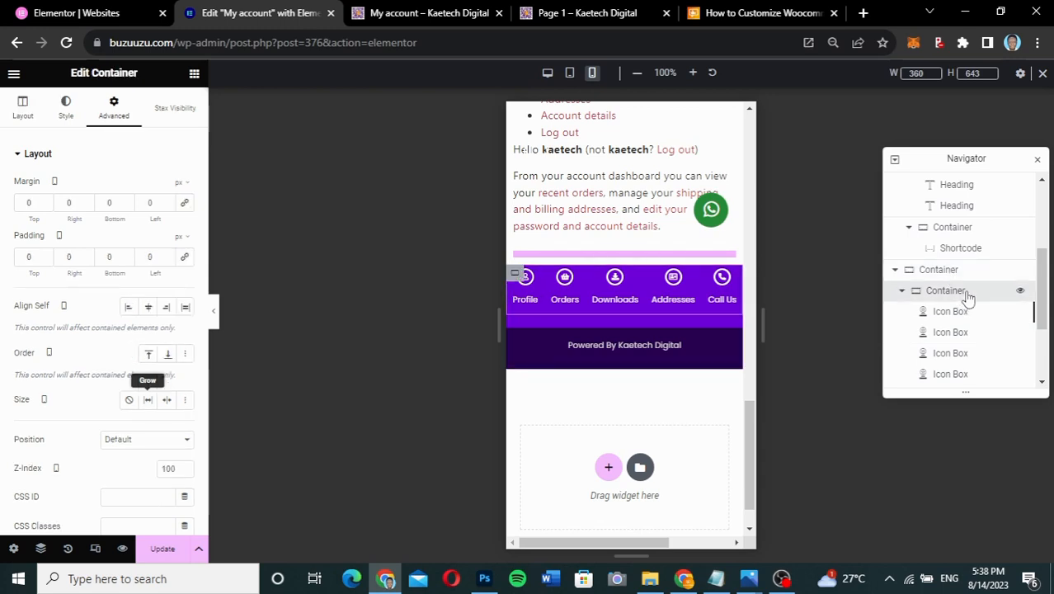
left_click(22, 257)
type("1")
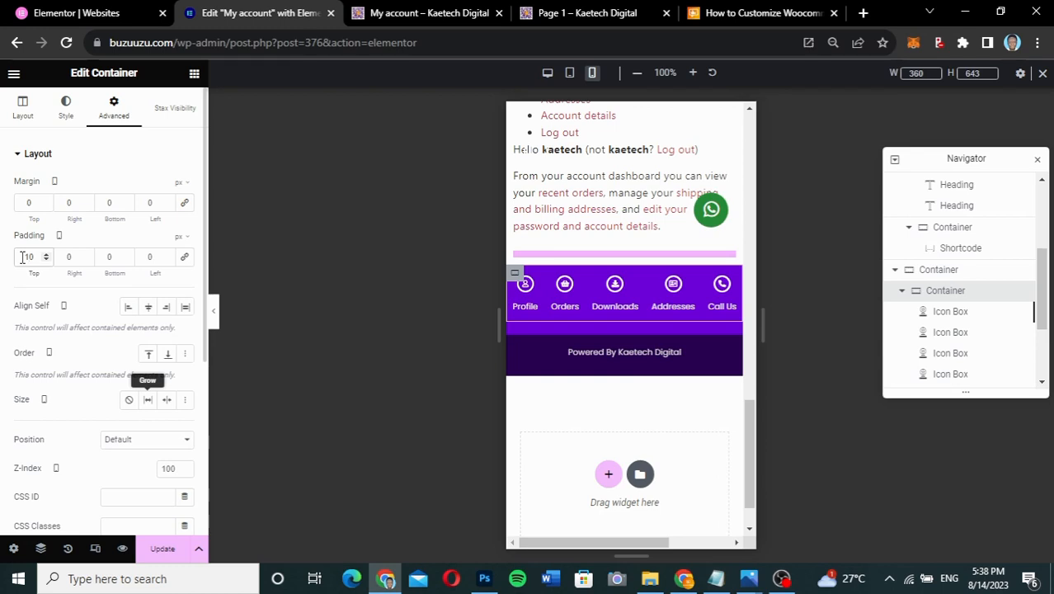
key("BackSpace")
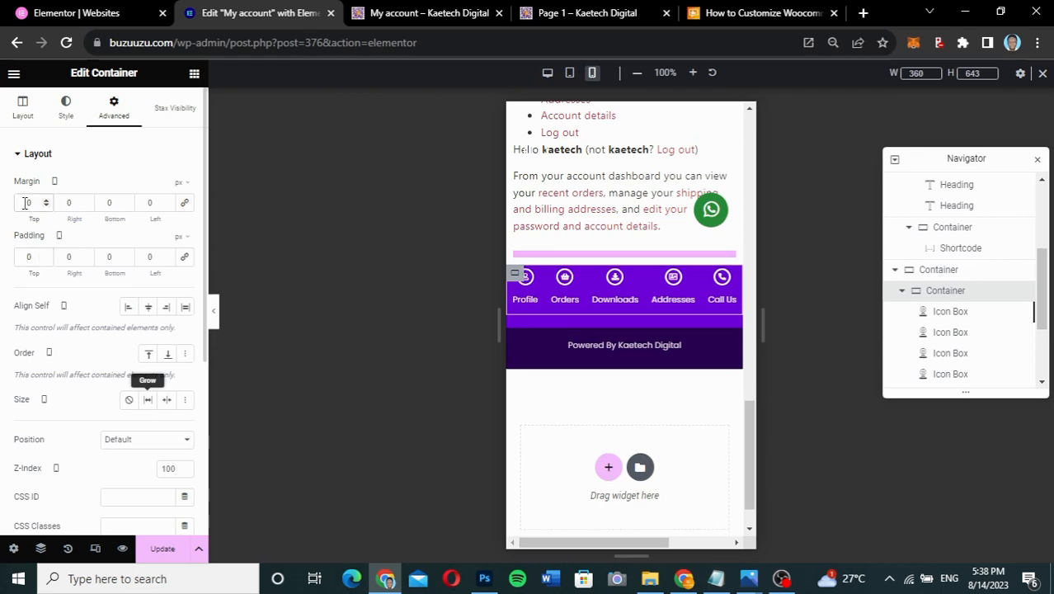
type("1")
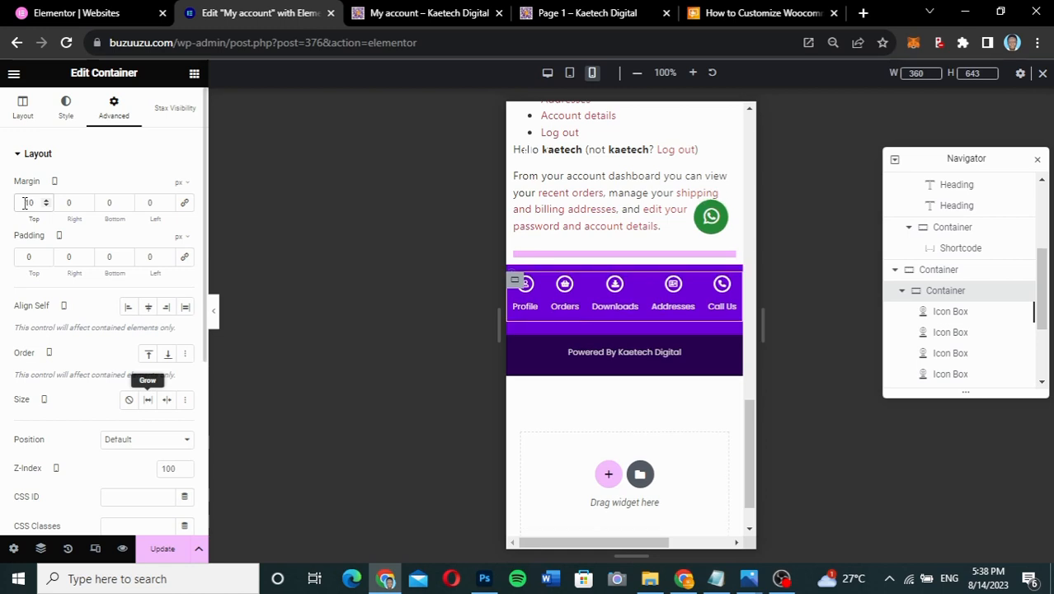
left_click(112, 203)
type("-1")
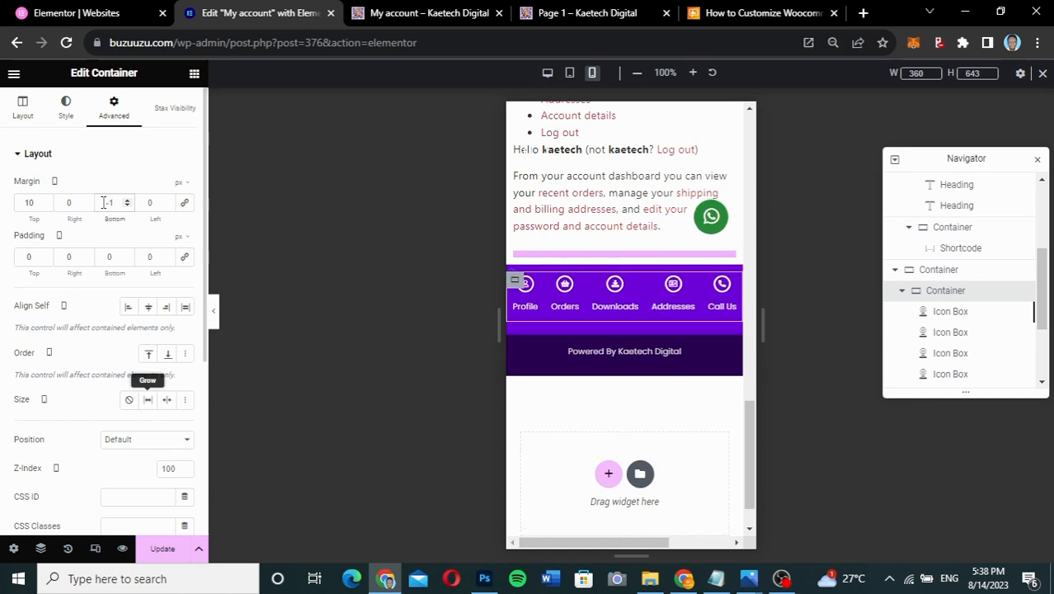
type("0")
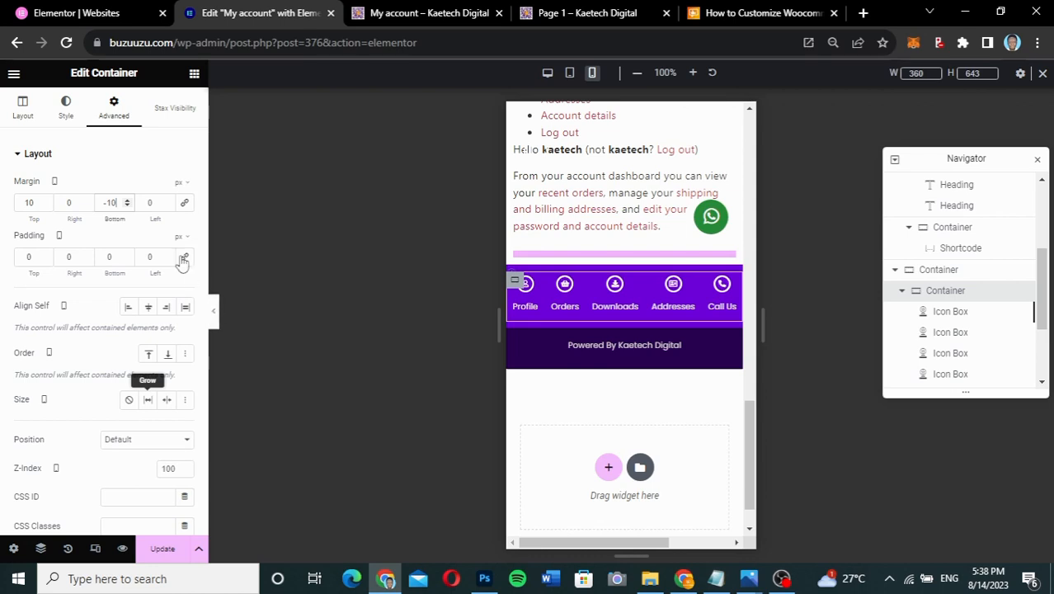
left_click(213, 314)
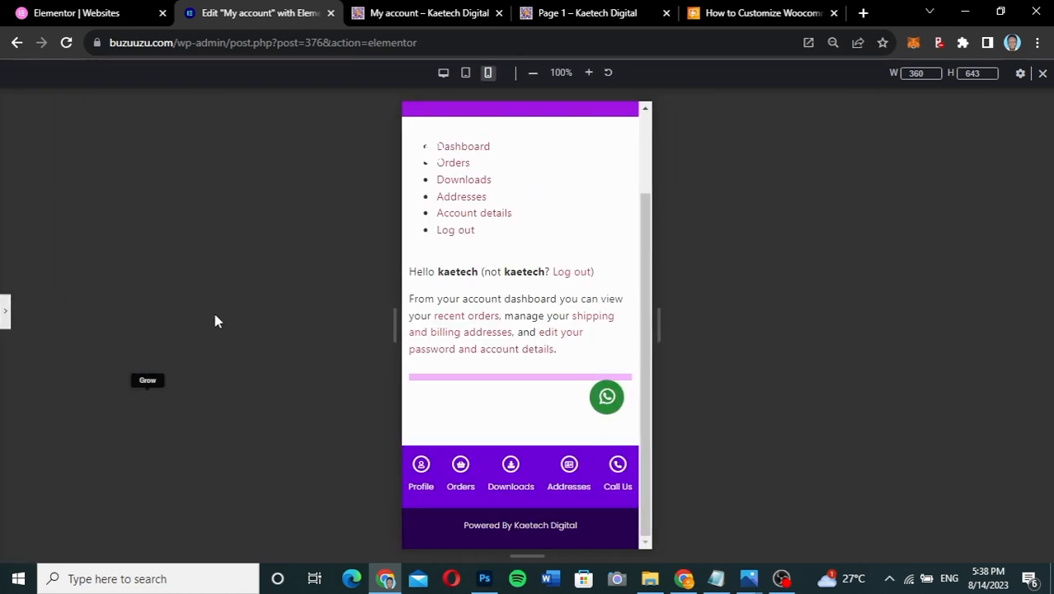
scroll(527, 329, "up", 3)
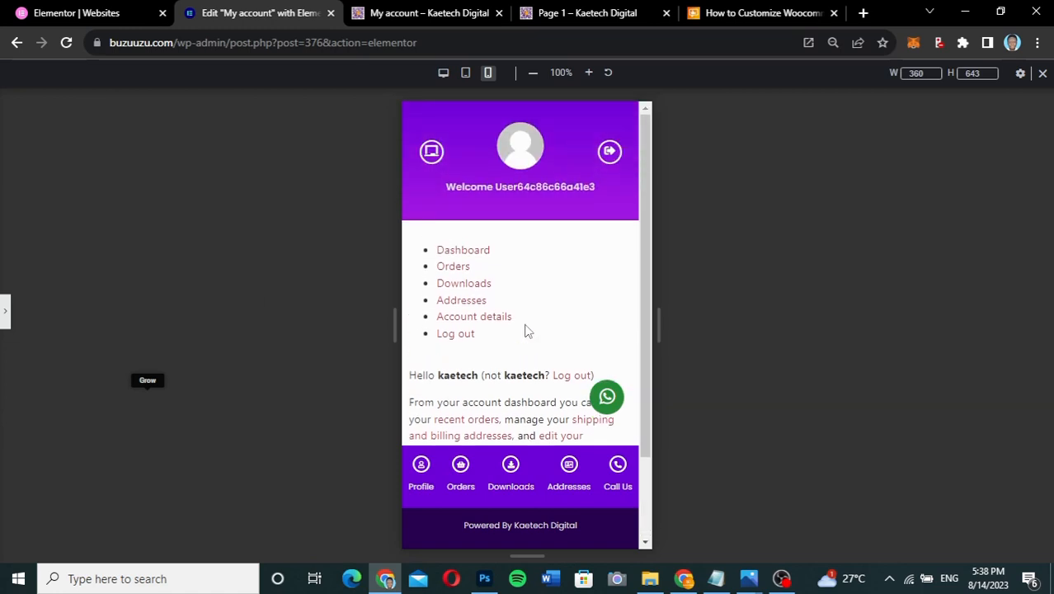
scroll(526, 329, "down", 3)
scroll(525, 328, "up", 1)
scroll(525, 328, "up", 1)
scroll(527, 329, "down", 1)
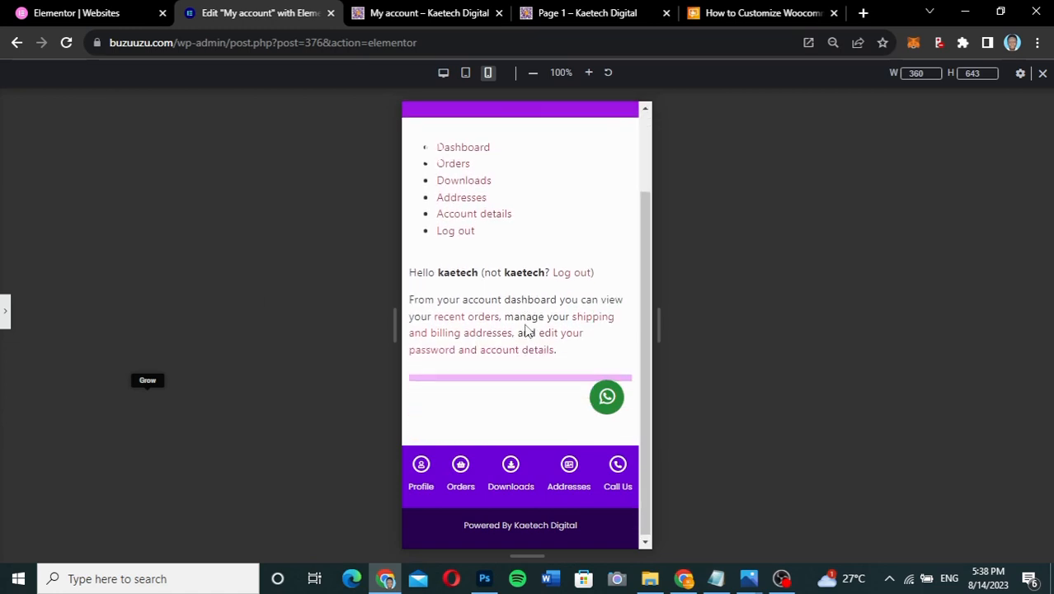
scroll(528, 330, "up", 1)
scroll(527, 330, "down", 1)
scroll(528, 330, "up", 1)
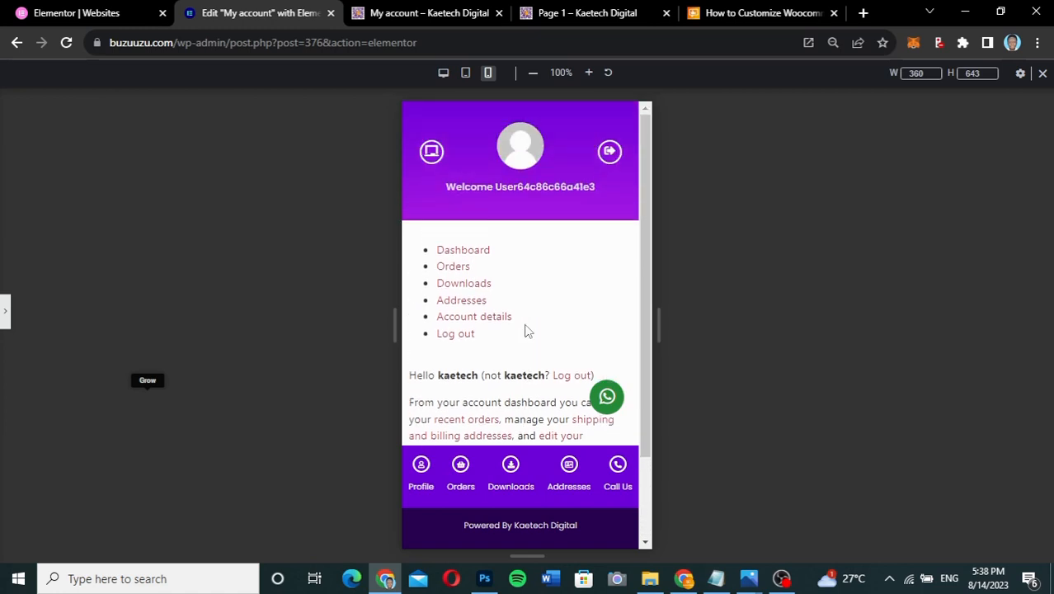
scroll(527, 329, "down", 1)
scroll(528, 330, "up", 1)
scroll(528, 330, "down", 1)
scroll(528, 330, "up", 1)
scroll(566, 319, "down", 2)
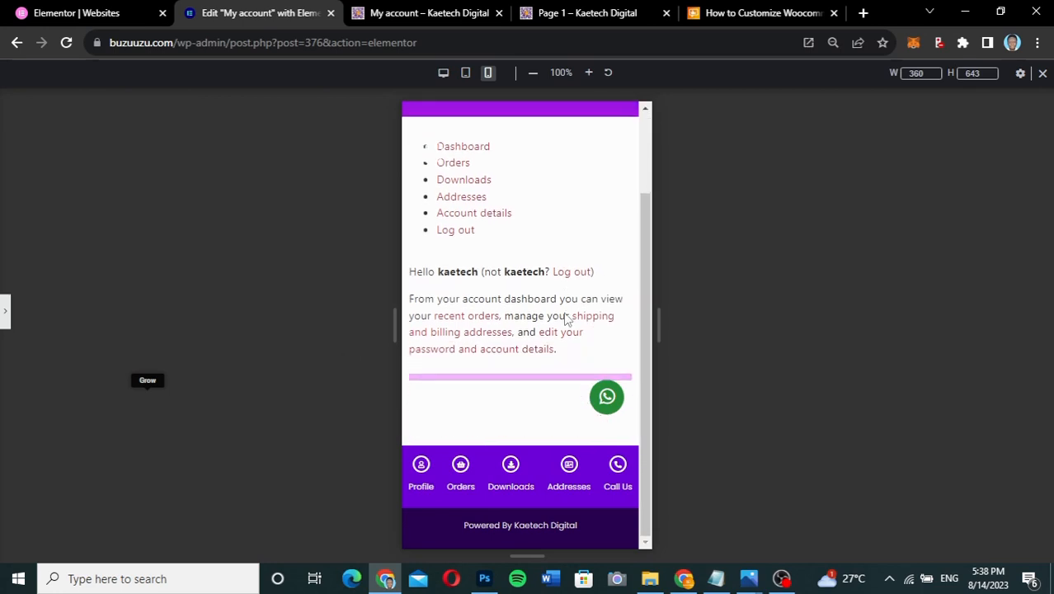
scroll(567, 319, "up", 2)
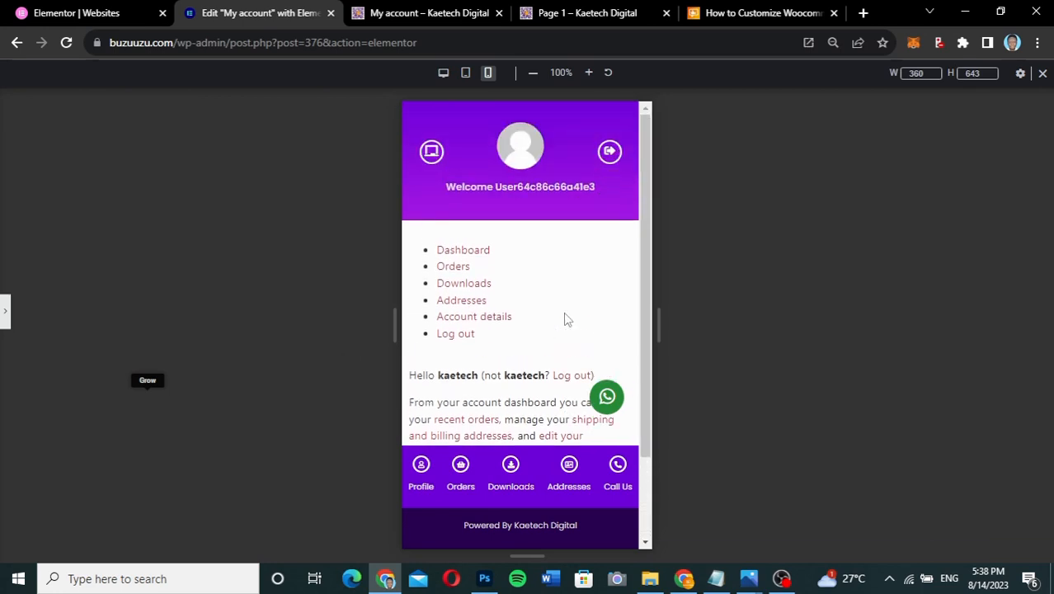
left_click(6, 317)
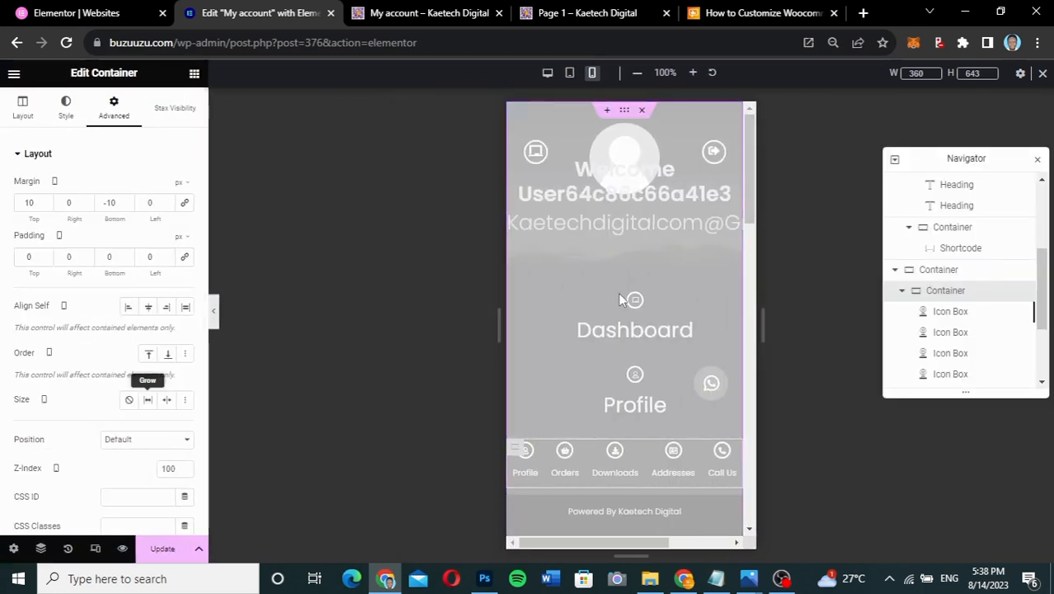
- Make the purple welcome header sticky to the top on tablet and mobile, excluding desktop
scroll(622, 299, "down", 10)
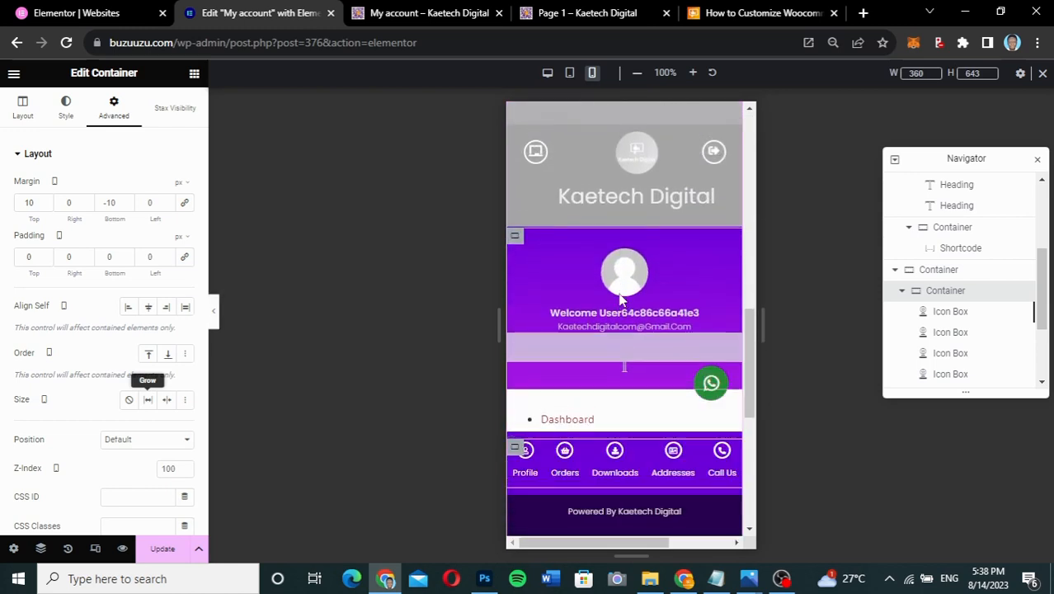
left_click(515, 246)
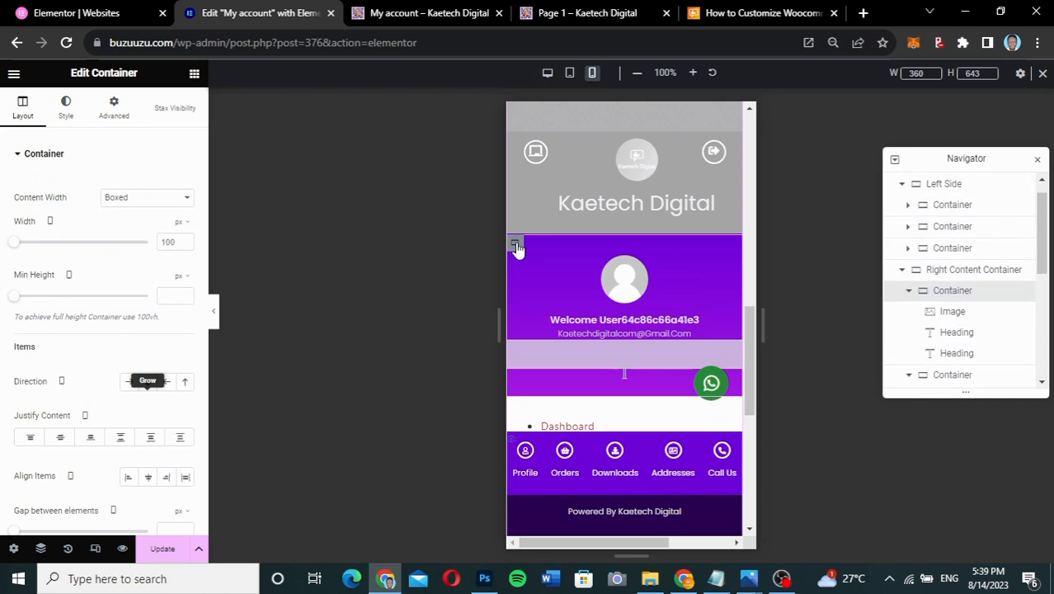
left_click(115, 115)
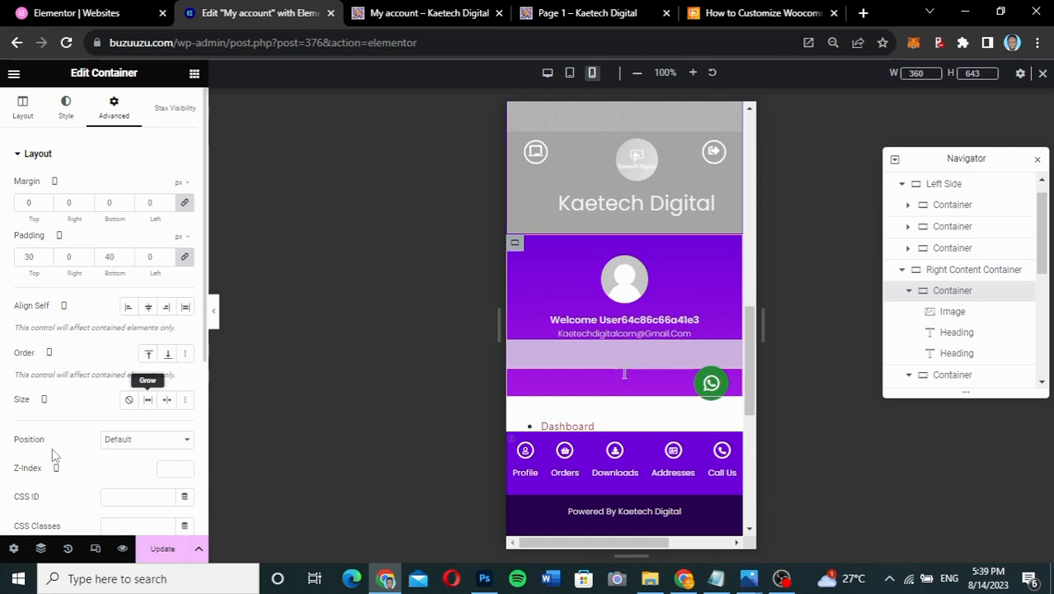
scroll(52, 448, "down", 2)
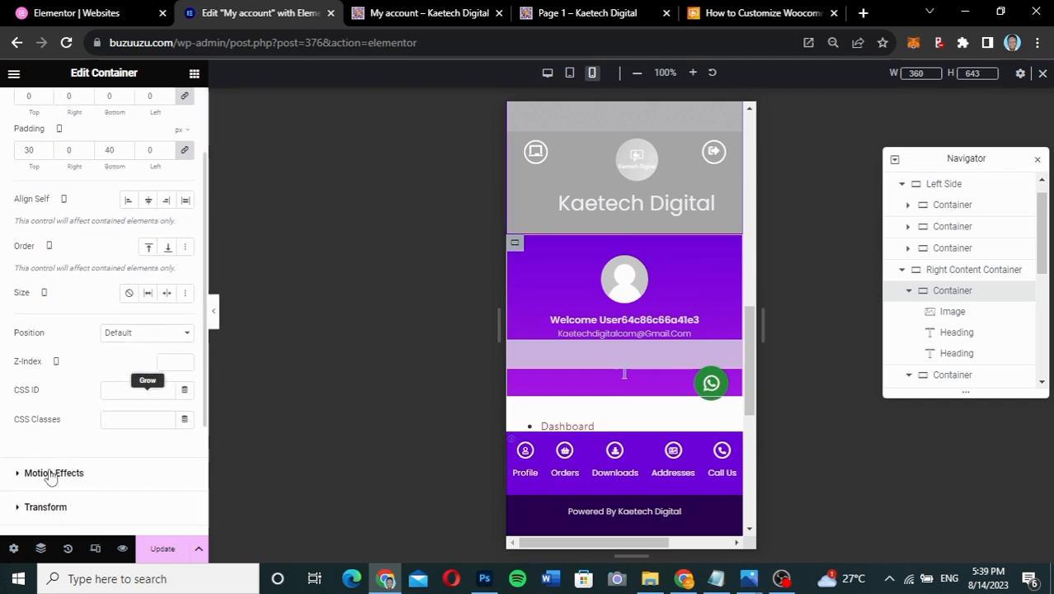
left_click(51, 473)
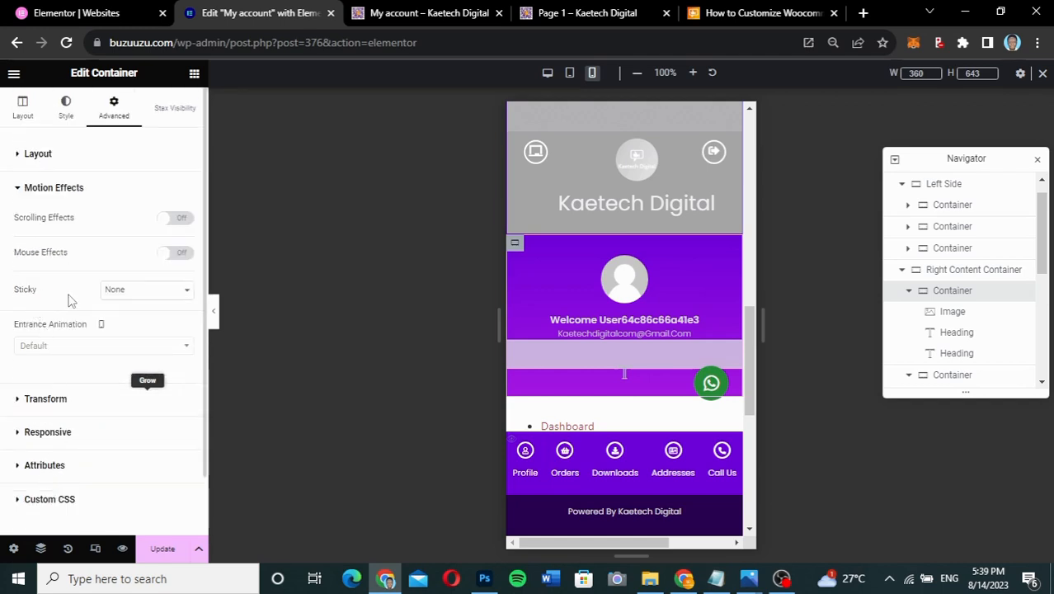
left_click(145, 296)
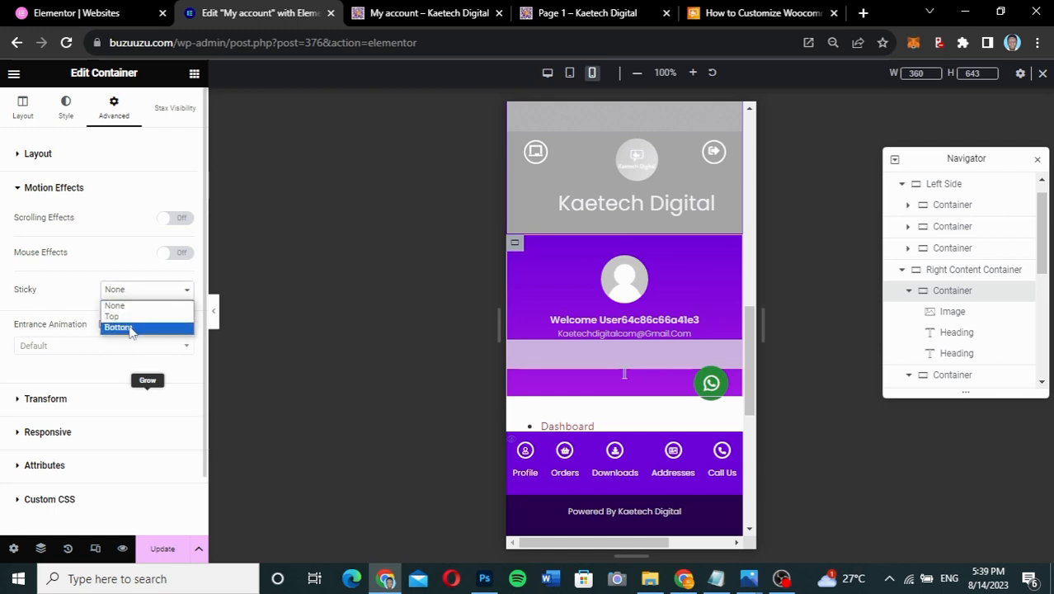
left_click(134, 318)
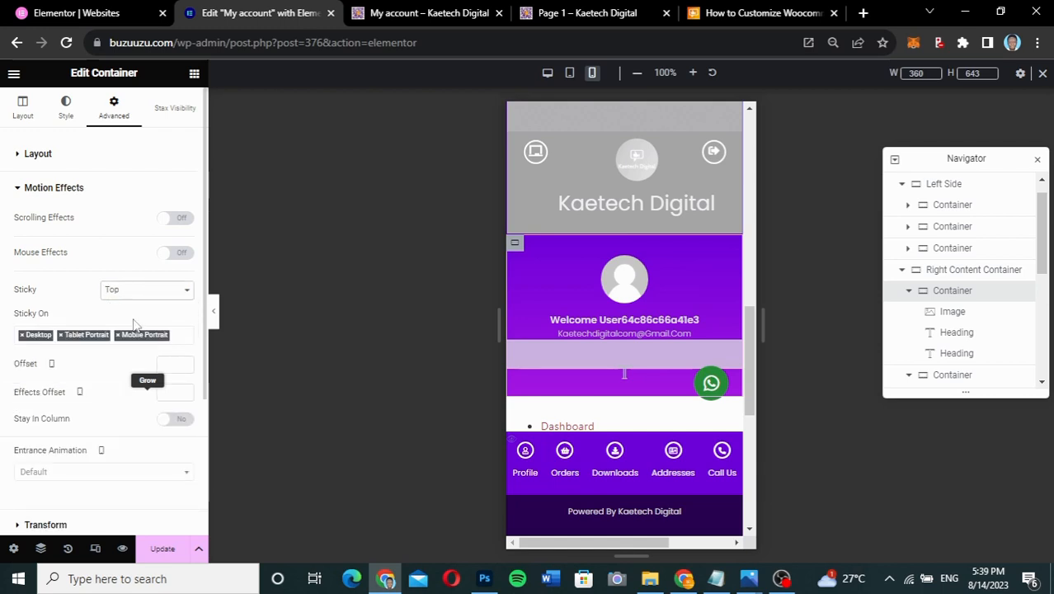
left_click(22, 336)
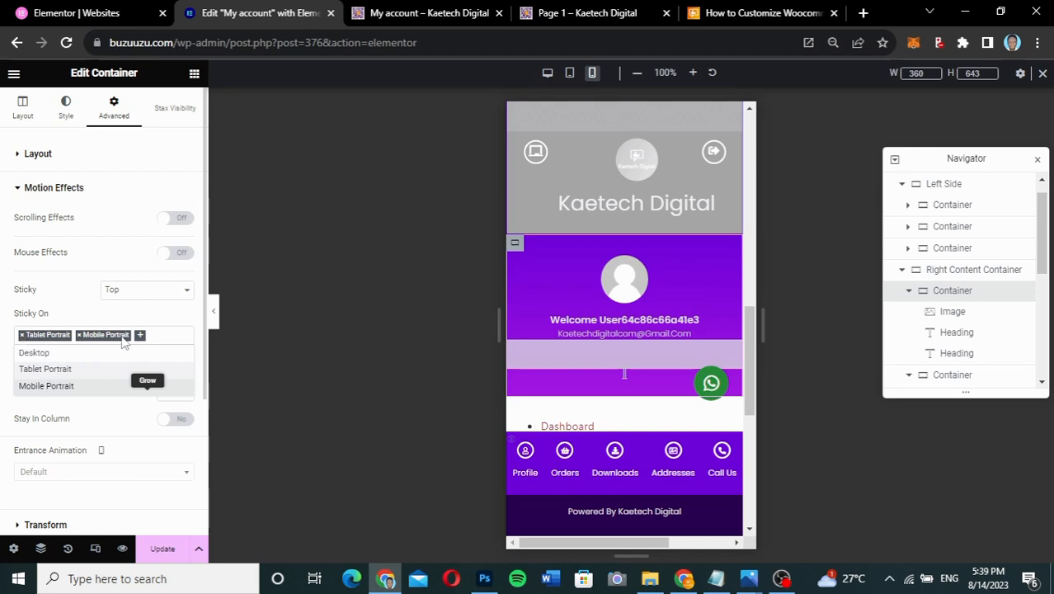
left_click(161, 549)
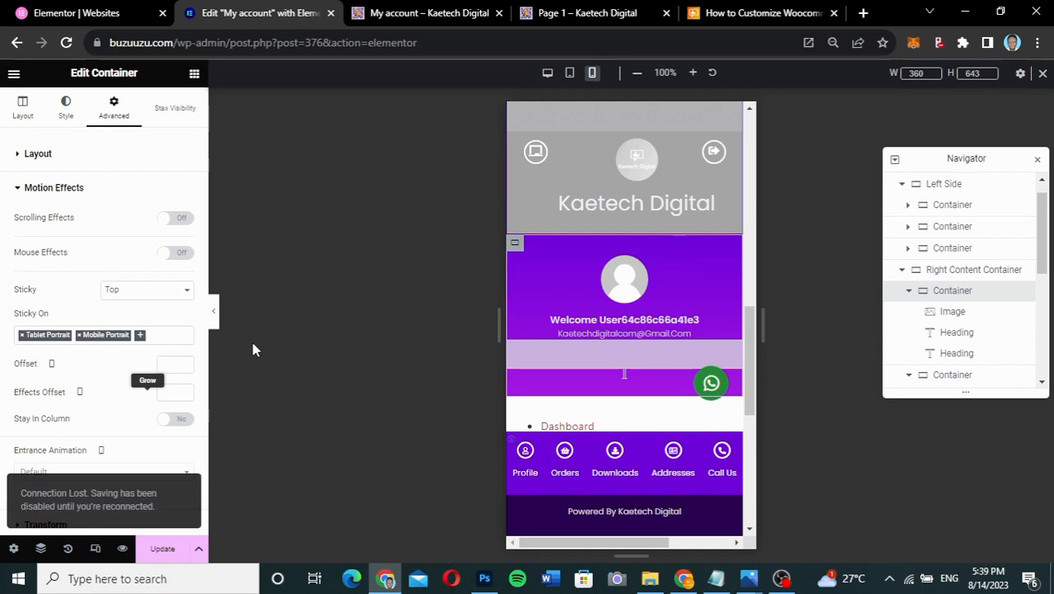
- Save the sticky header change to the My account page with Update
left_click(165, 549)
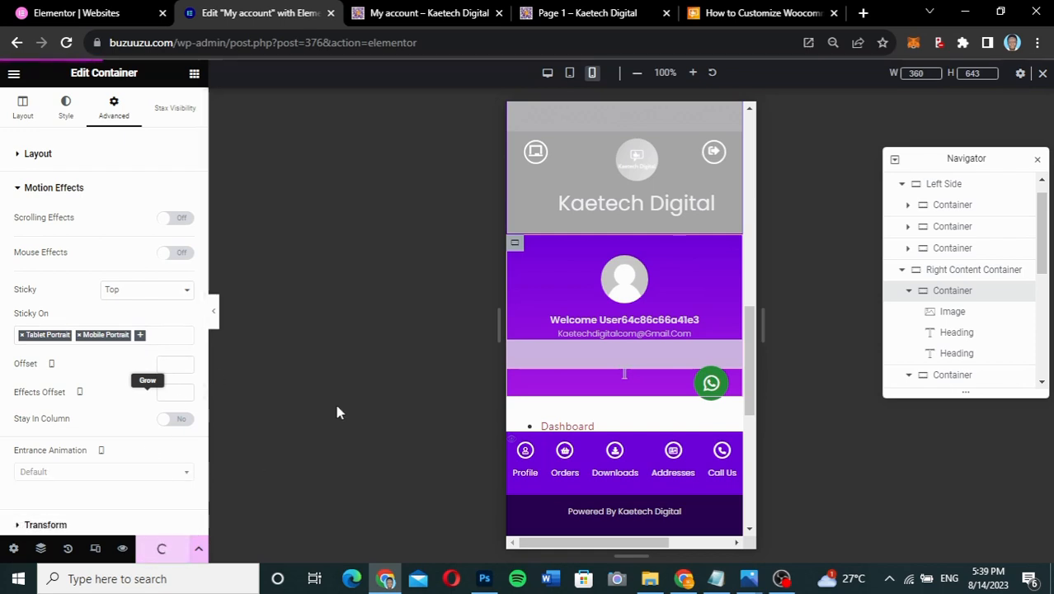
mouse_move(908, 577)
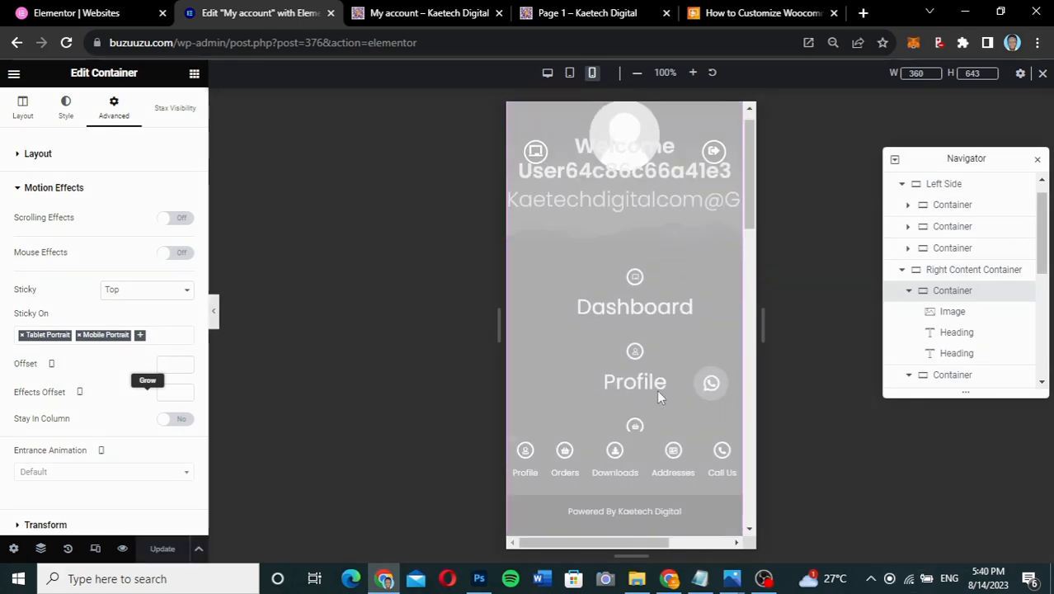
scroll(656, 389, "down", 5)
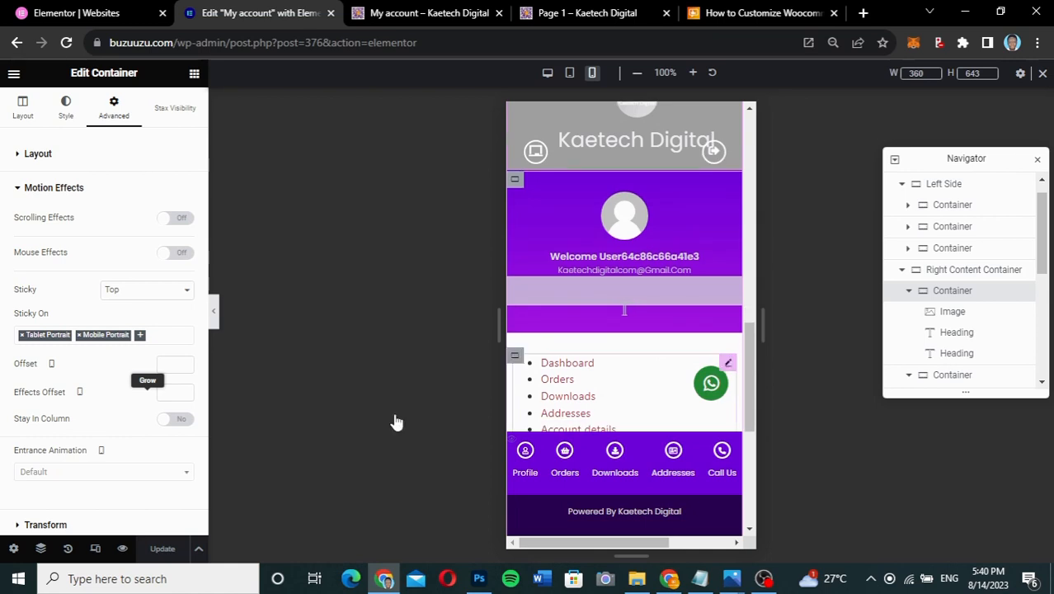
- Collapse the editing panel and scroll the mobile preview to confirm the purple header stays pinned
left_click(215, 313)
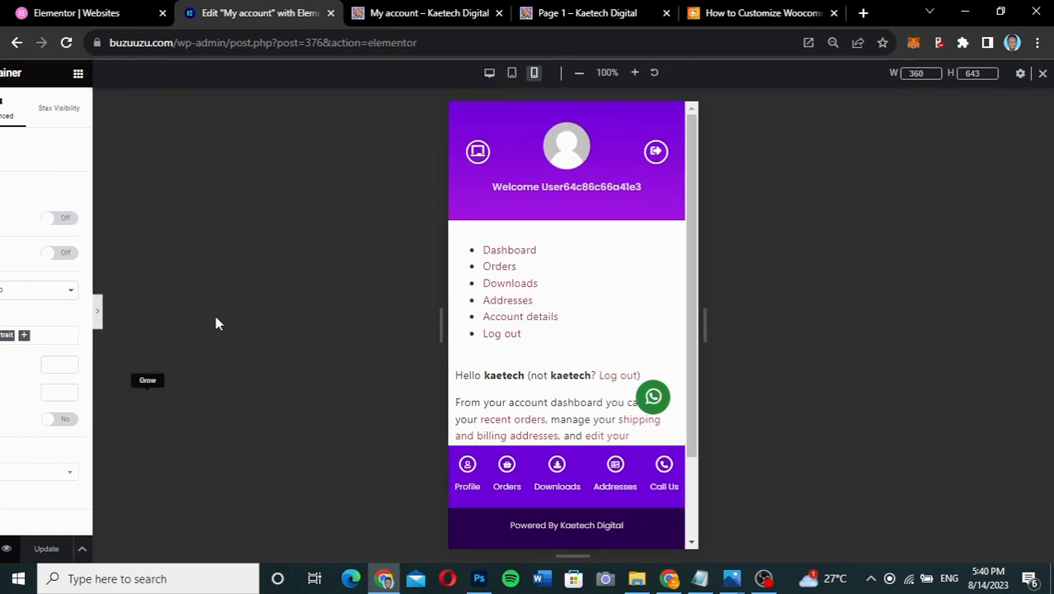
scroll(552, 307, "down", 2)
scroll(550, 306, "up", 2)
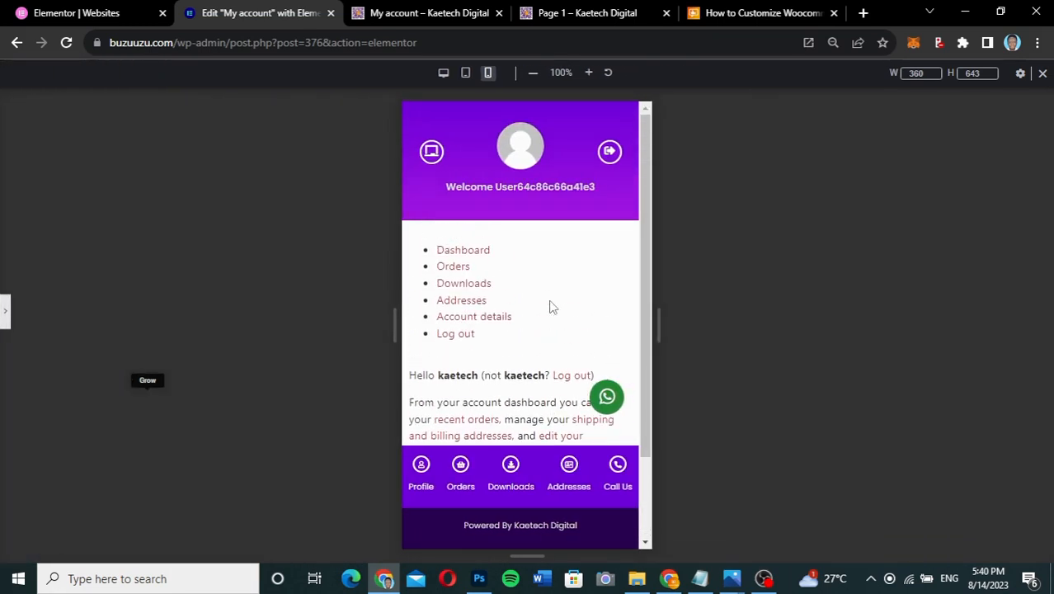
scroll(550, 306, "down", 2)
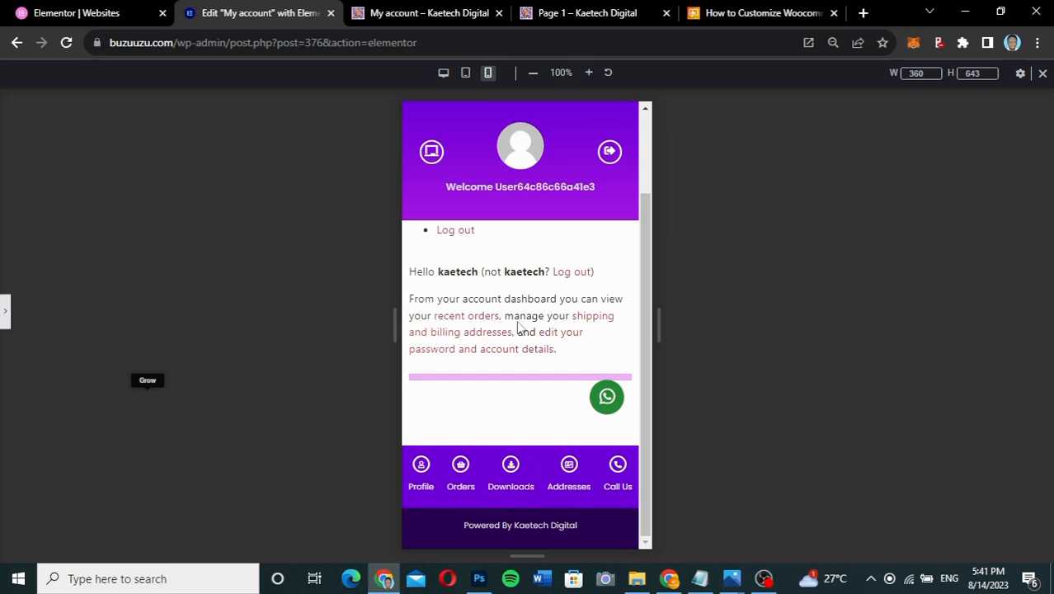
scroll(518, 328, "up", 2)
scroll(517, 328, "down", 2)
- Restore the panel, check the header in Desktop and Tablet previews, then open the live My account tab
left_click(4, 312)
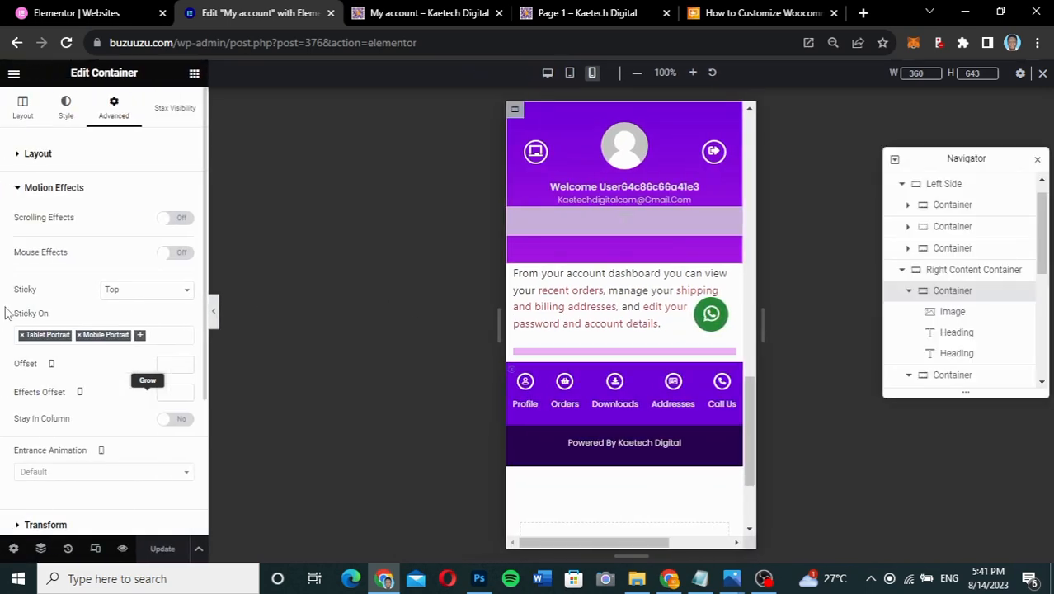
left_click(547, 73)
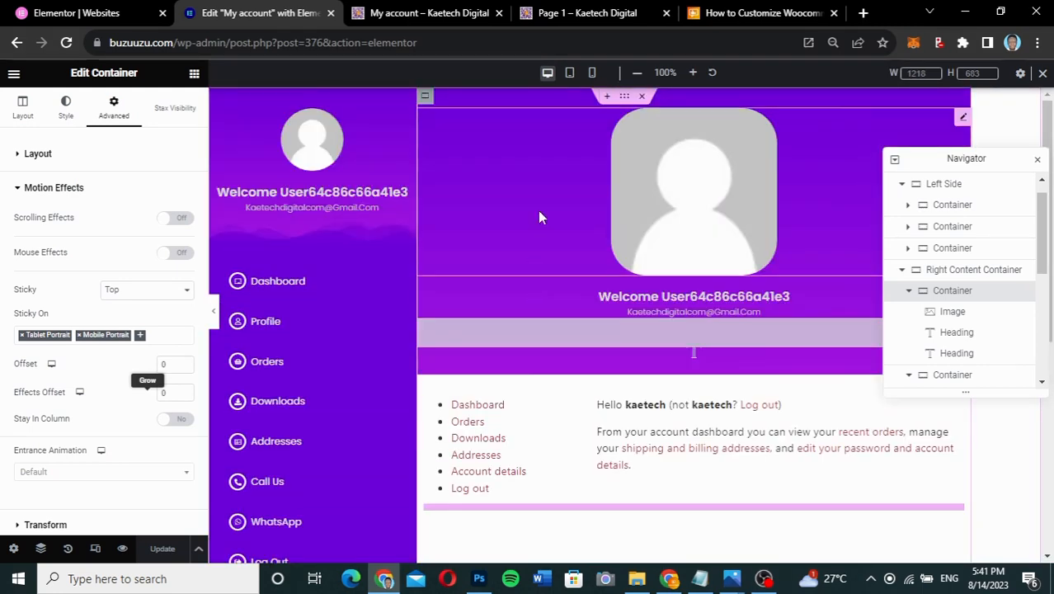
left_click(568, 74)
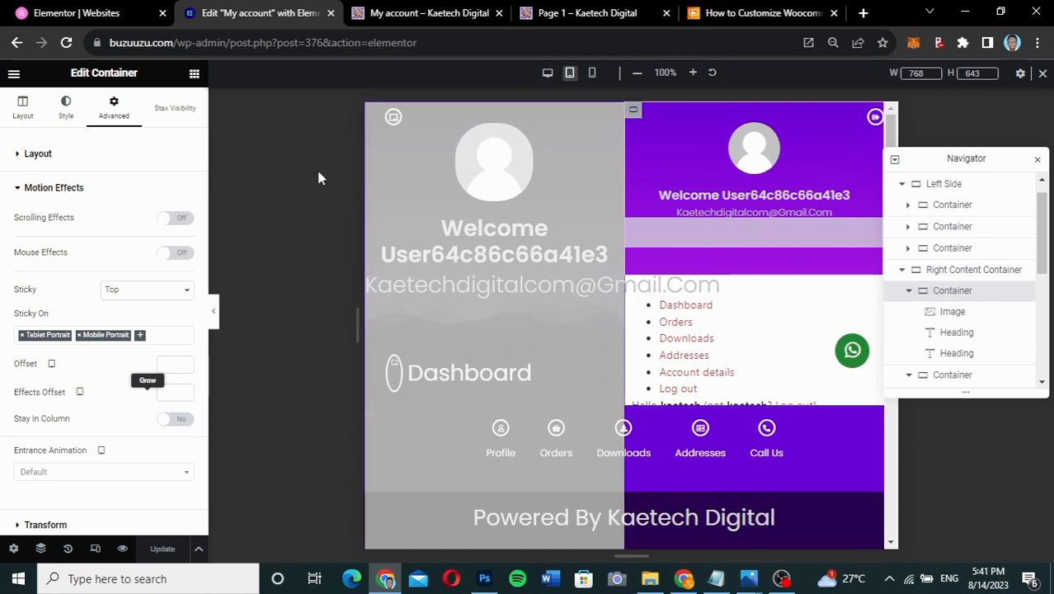
left_click(448, 13)
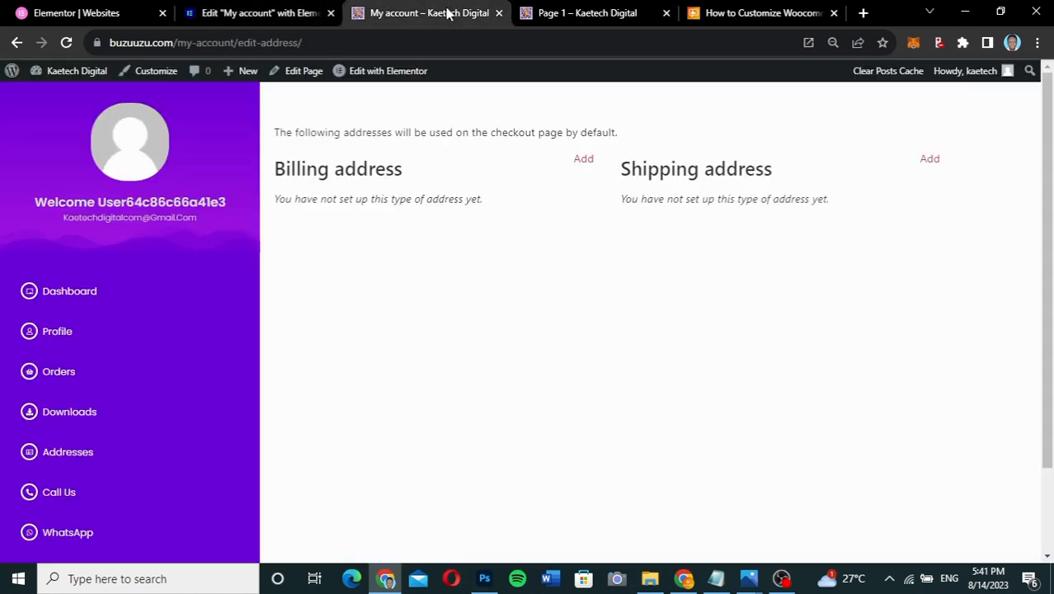
- Reload the live addresses page, scroll to view the new welcome header, then return to the Elementor editor
left_click(66, 42)
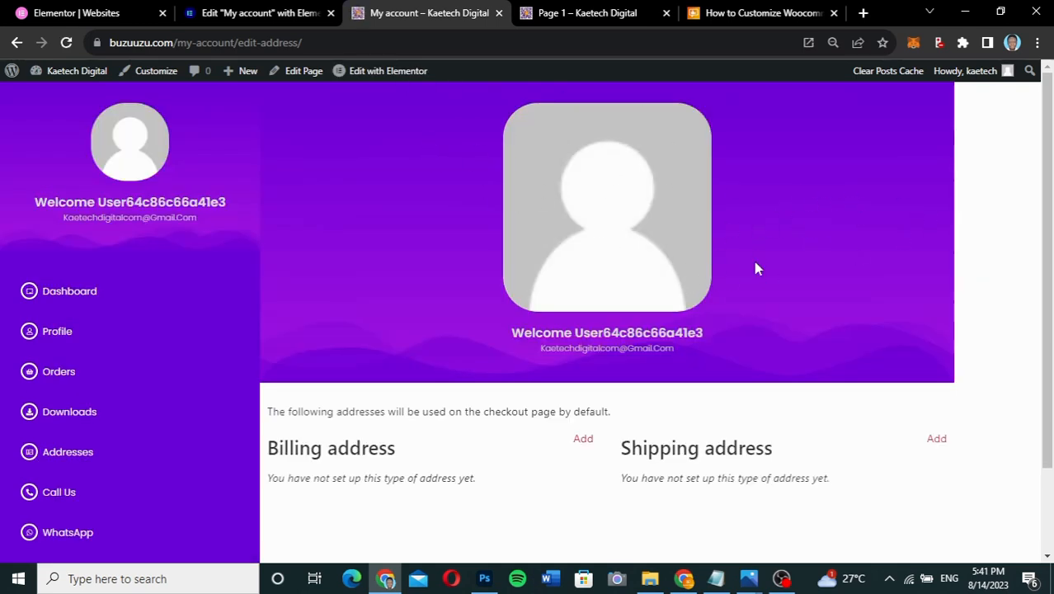
scroll(683, 341, "down", 2)
scroll(683, 341, "up", 2)
scroll(683, 341, "down", 2)
scroll(683, 341, "up", 2)
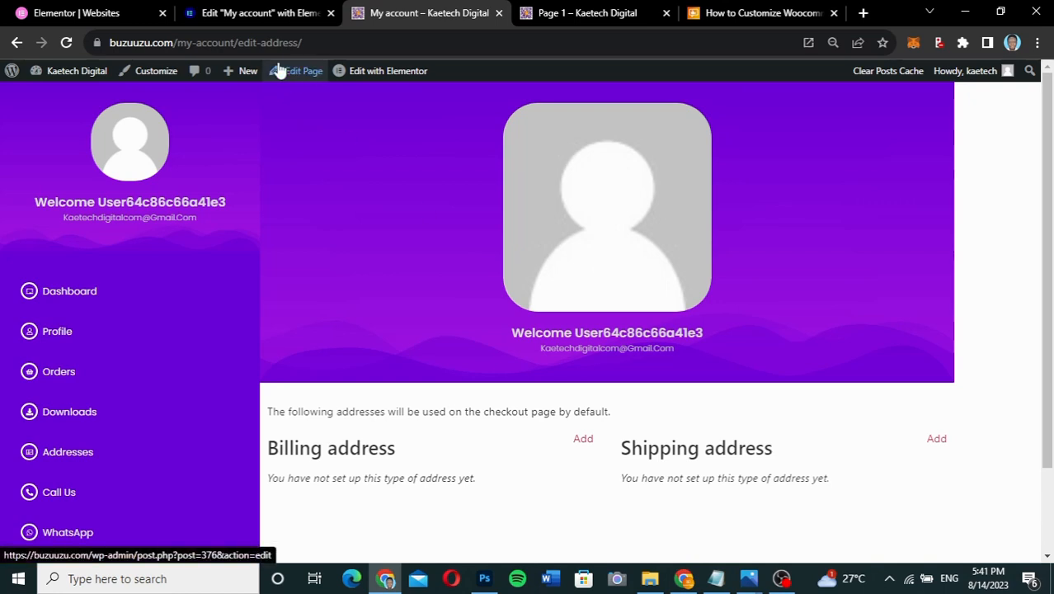
left_click(245, 13)
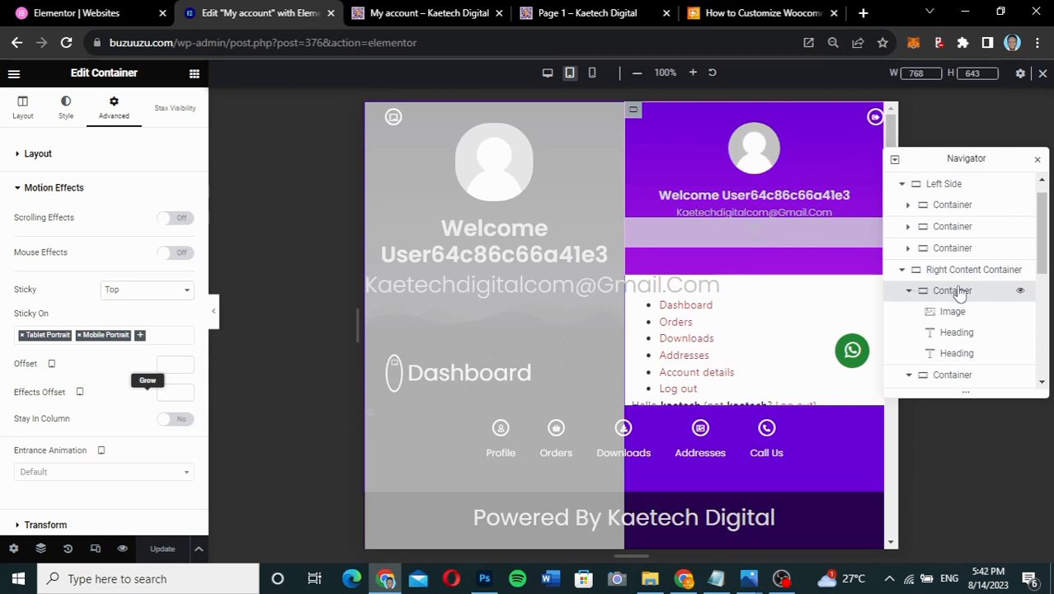
- Turn on Hide On Desktop for the purple welcome header and save with Update
scroll(117, 316, "down", 1)
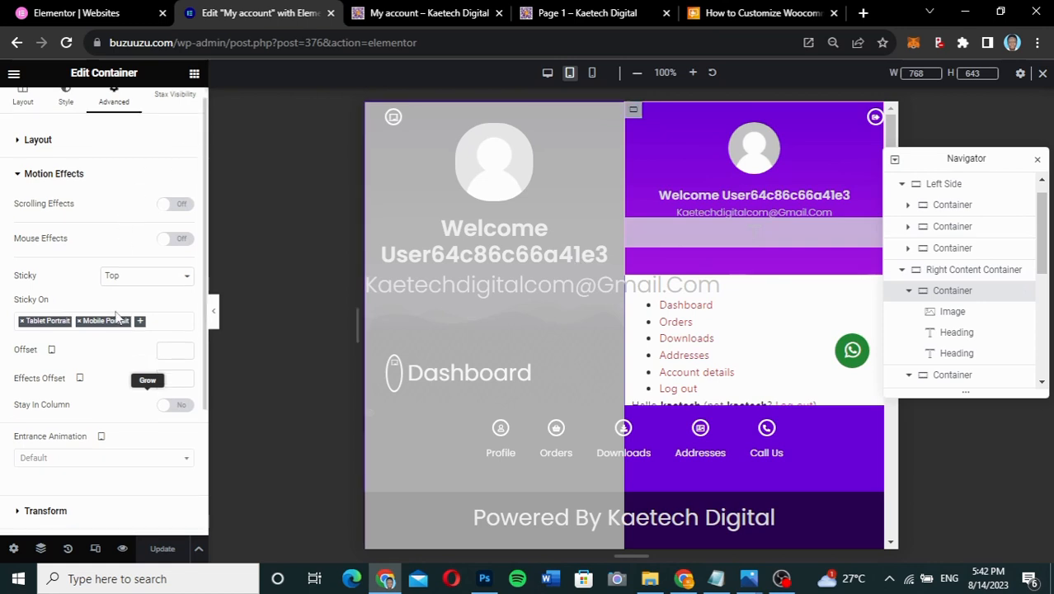
scroll(116, 316, "down", 5)
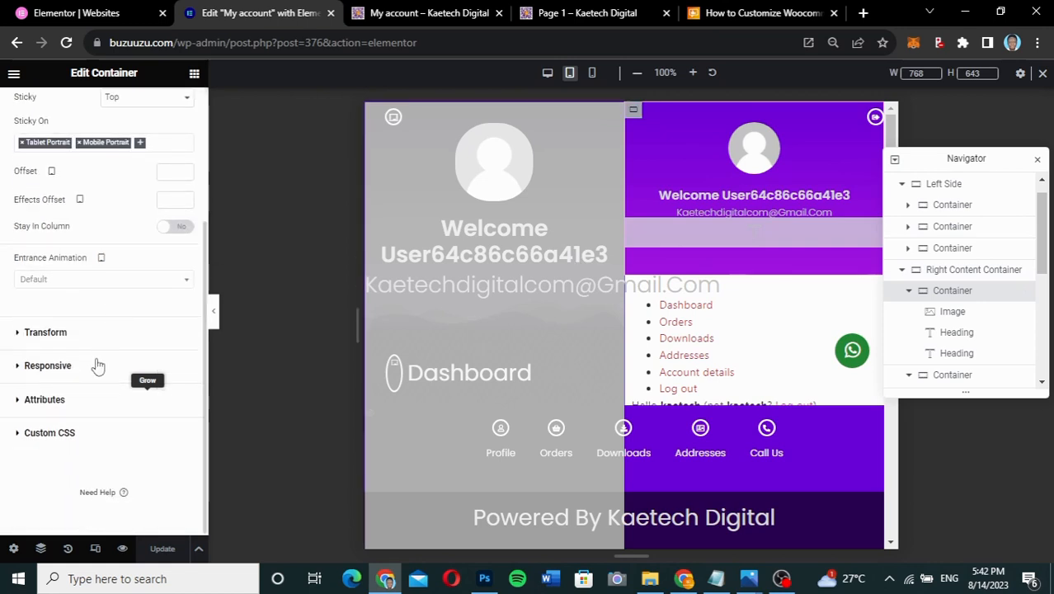
left_click(97, 365)
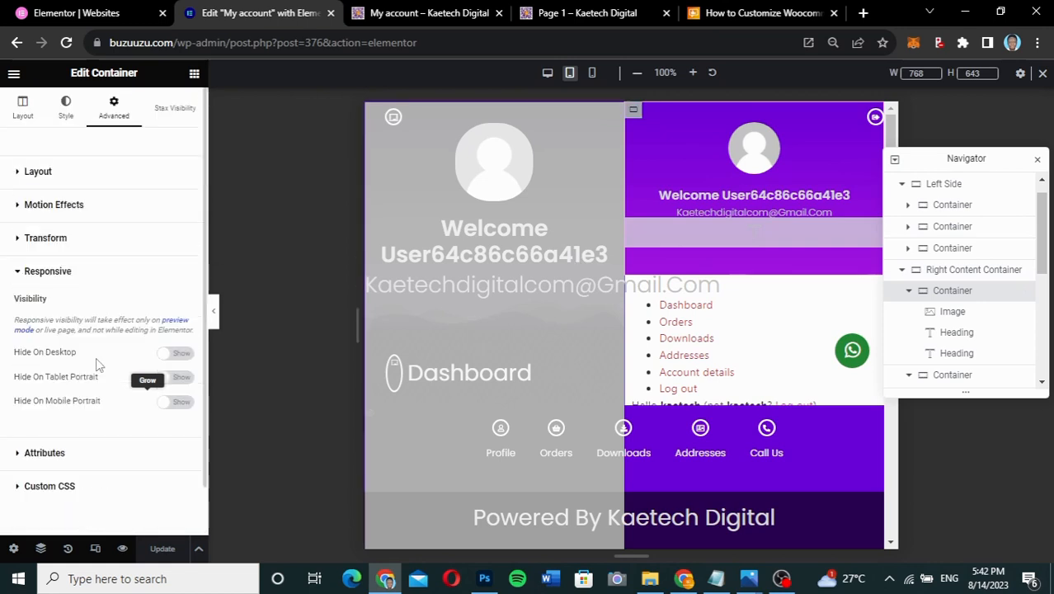
left_click(177, 354)
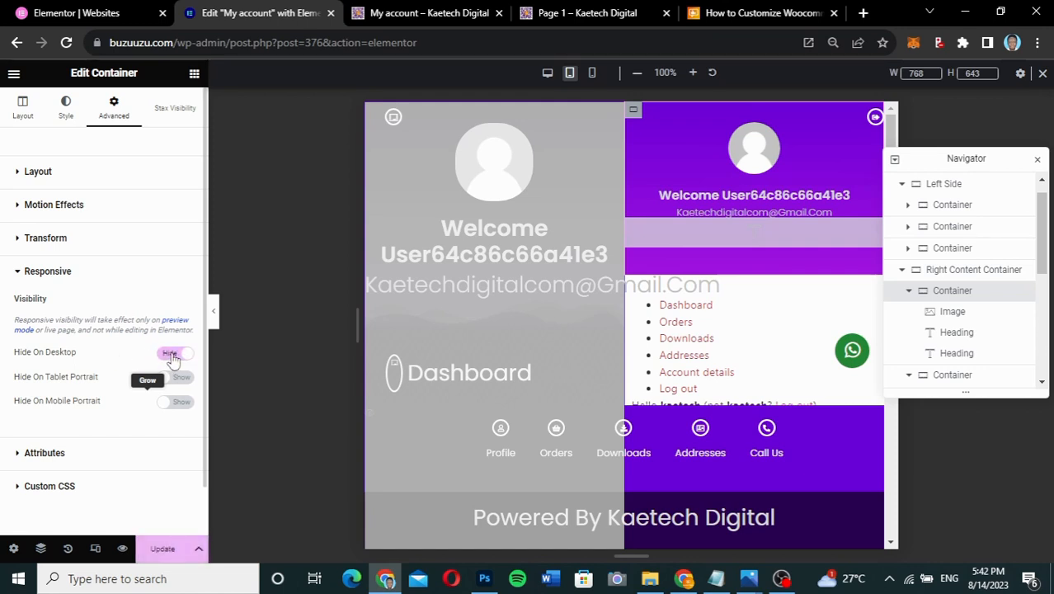
left_click(164, 550)
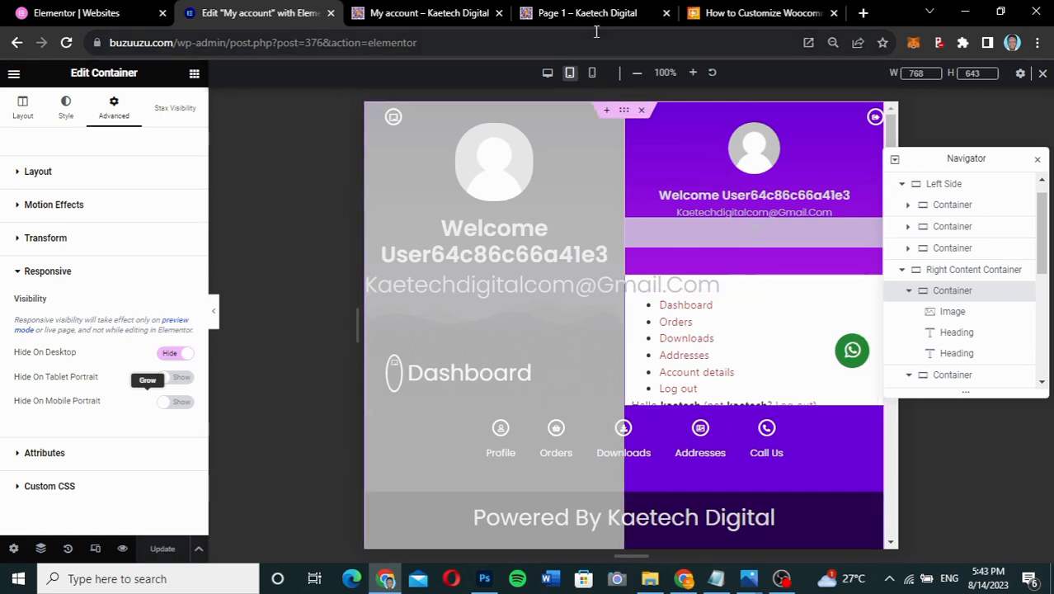
- Reload the live My account addresses page to check the header is hidden on desktop
left_click(424, 17)
mouse_move(70, 87)
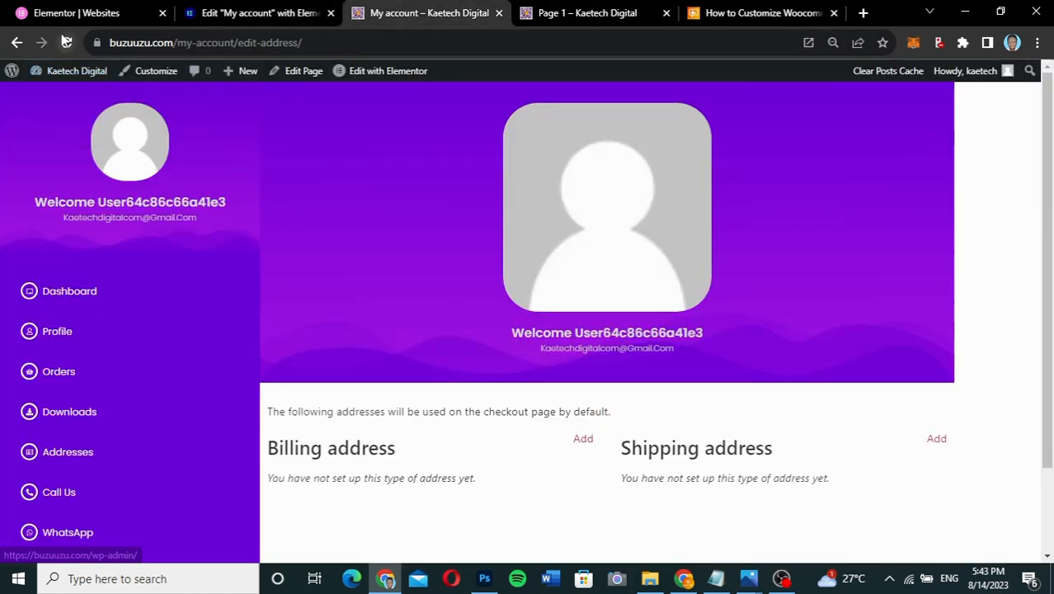
left_click(66, 42)
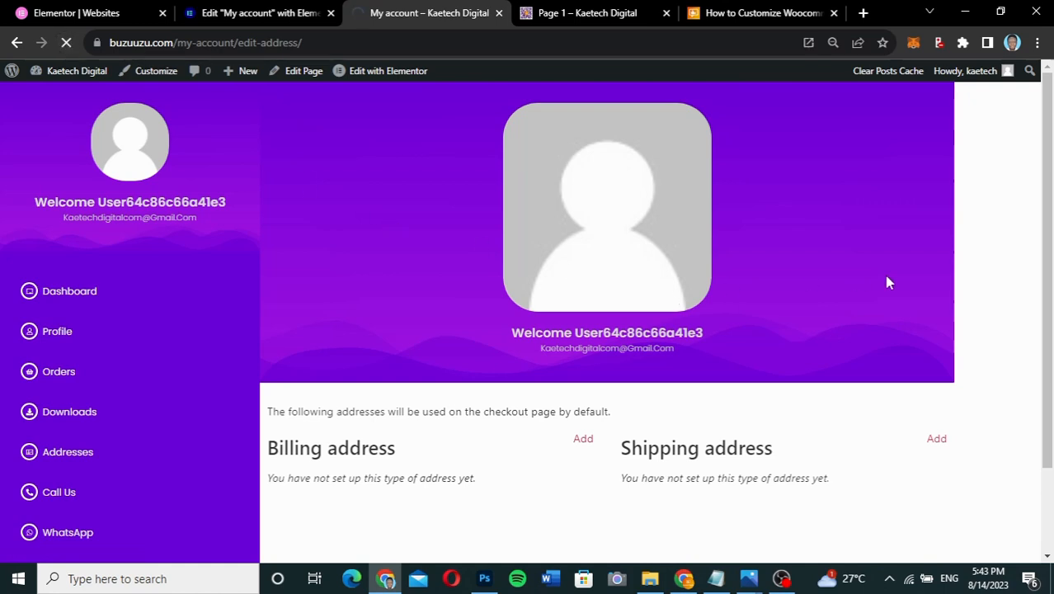
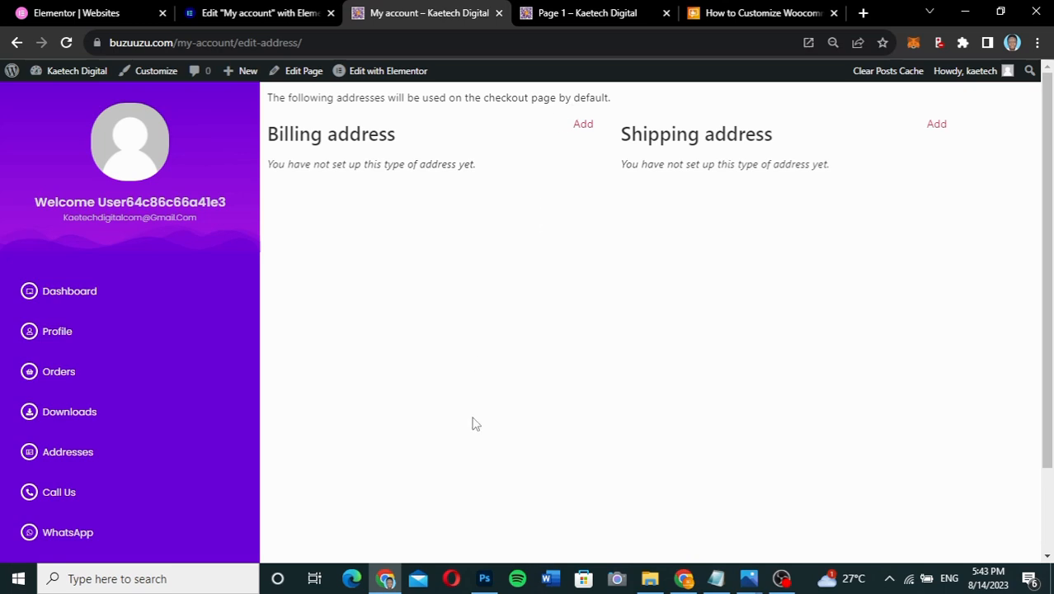
- In the editor, select the account content container and set its Justify Content to Center
scroll(474, 423, "down", 2)
scroll(474, 423, "up", 2)
scroll(474, 423, "down", 2)
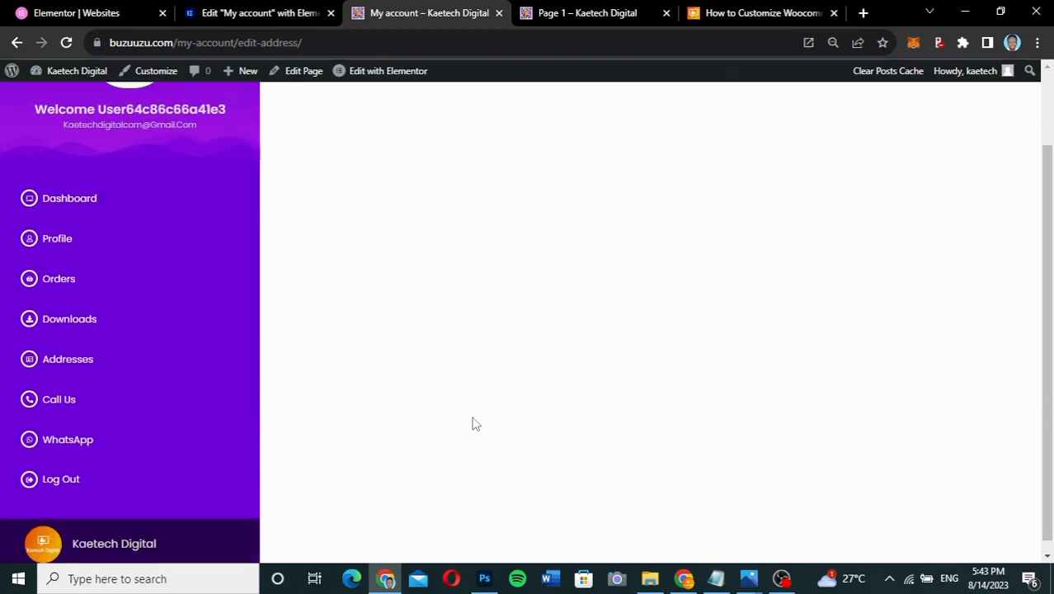
scroll(473, 423, "up", 2)
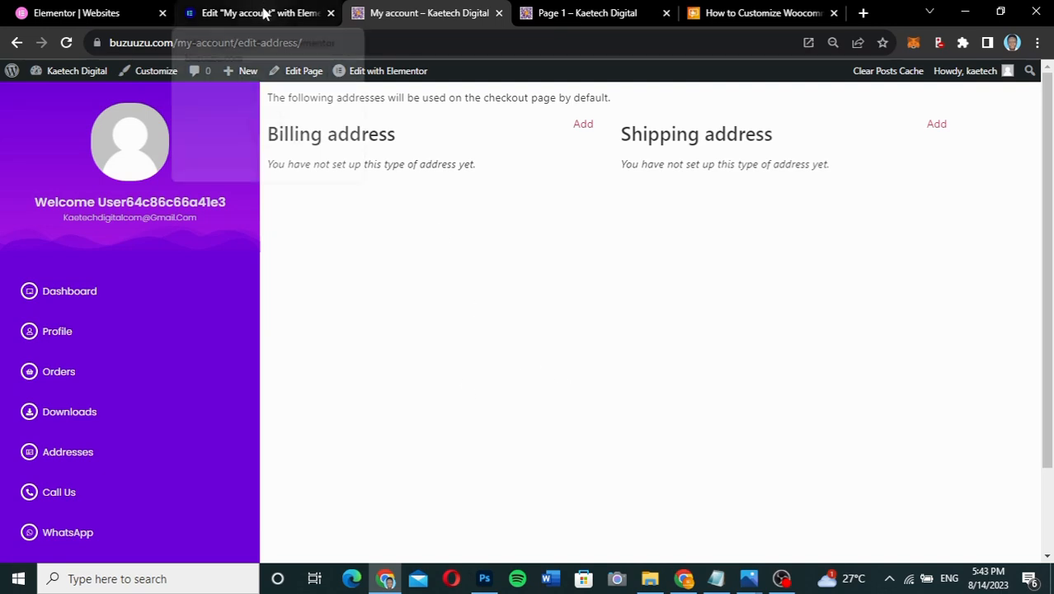
left_click(263, 12)
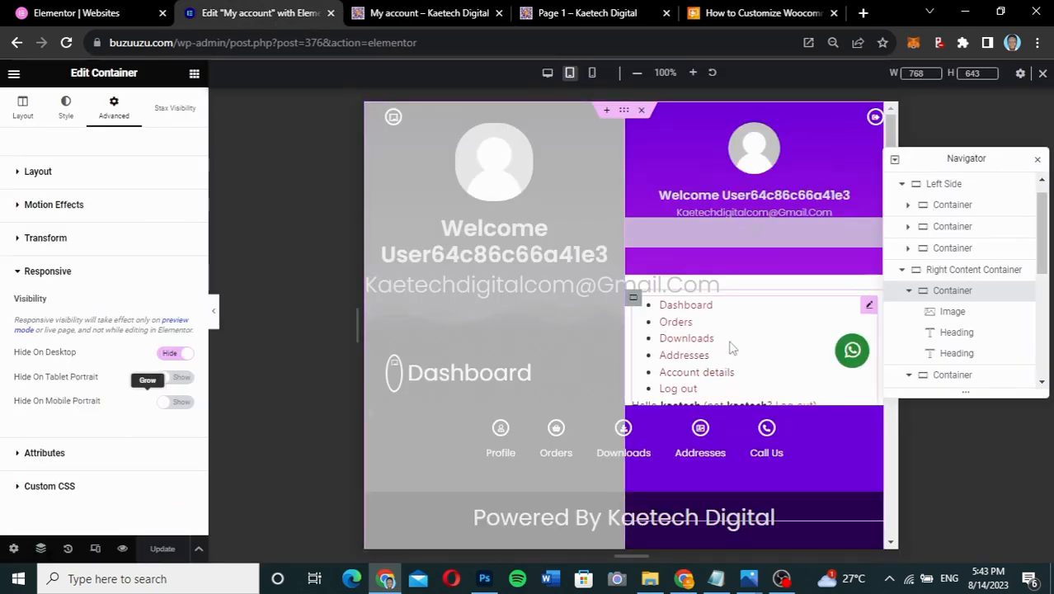
left_click(633, 301)
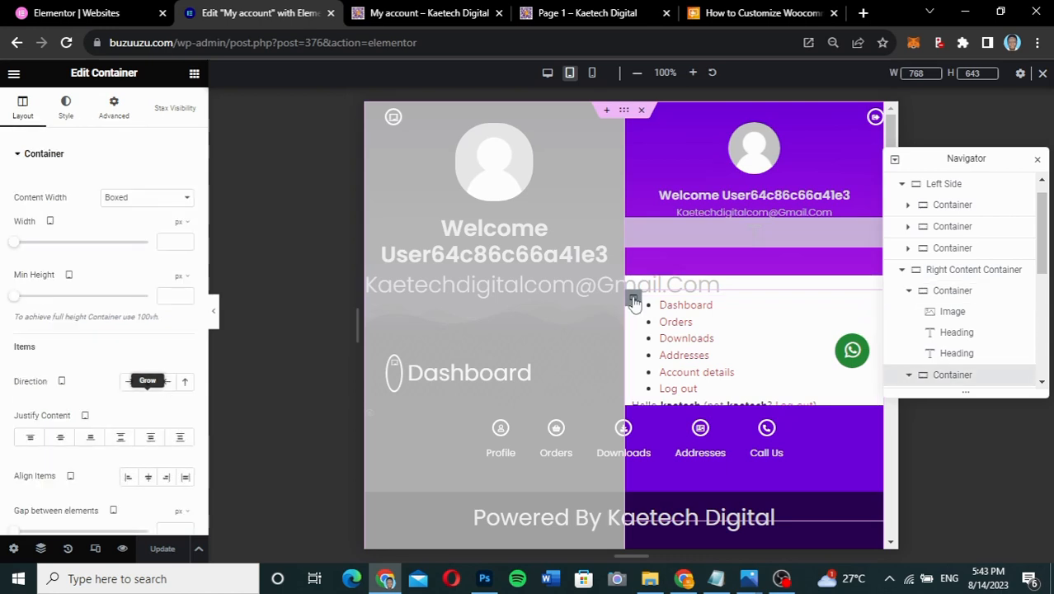
left_click(65, 438)
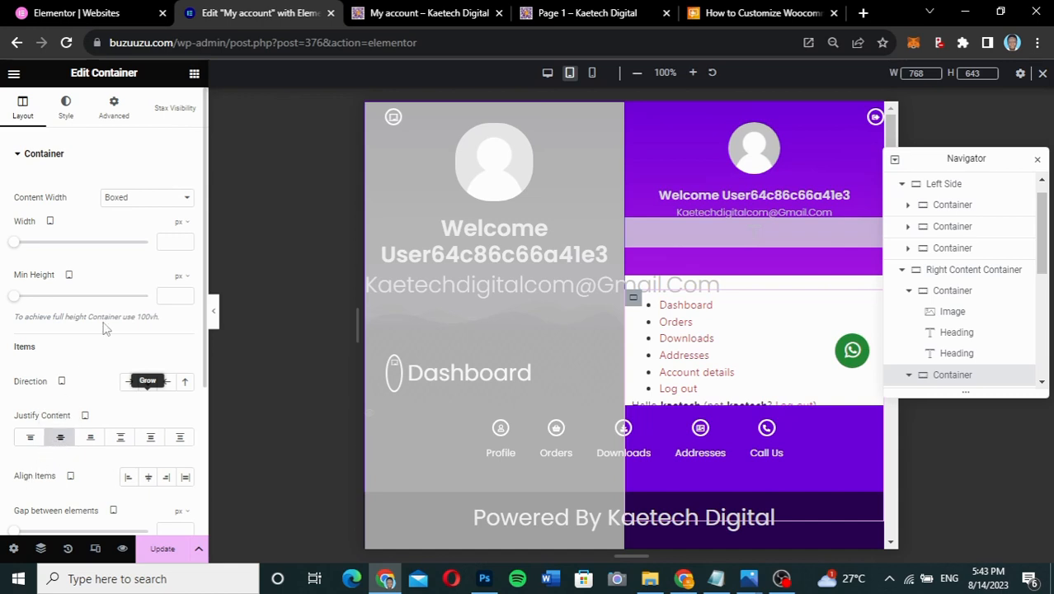
- Unlink the margins, give the container a 50 px tablet top margin, and save with Update
left_click(115, 112)
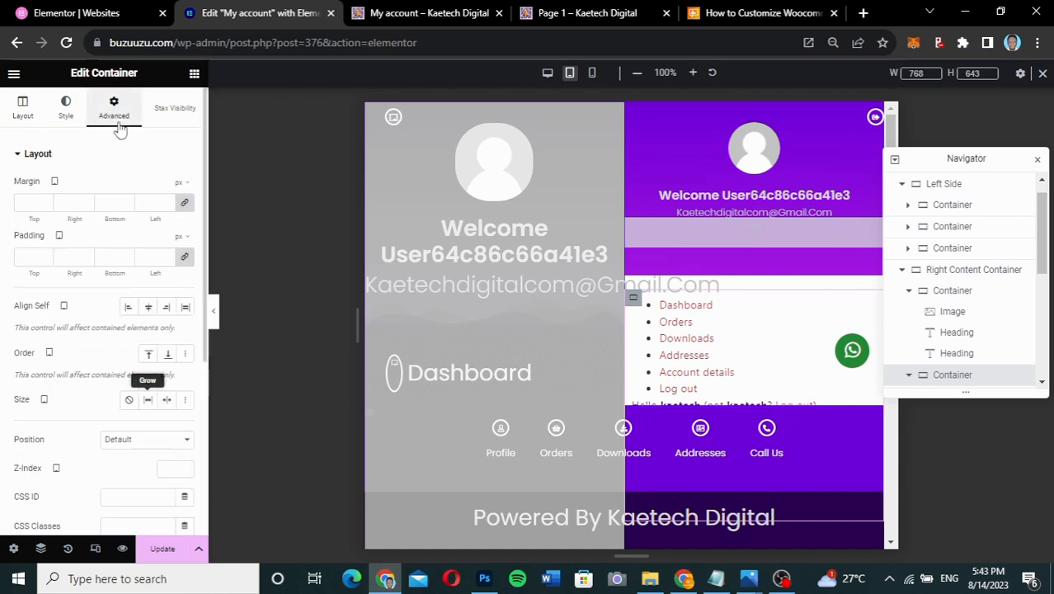
left_click(185, 205)
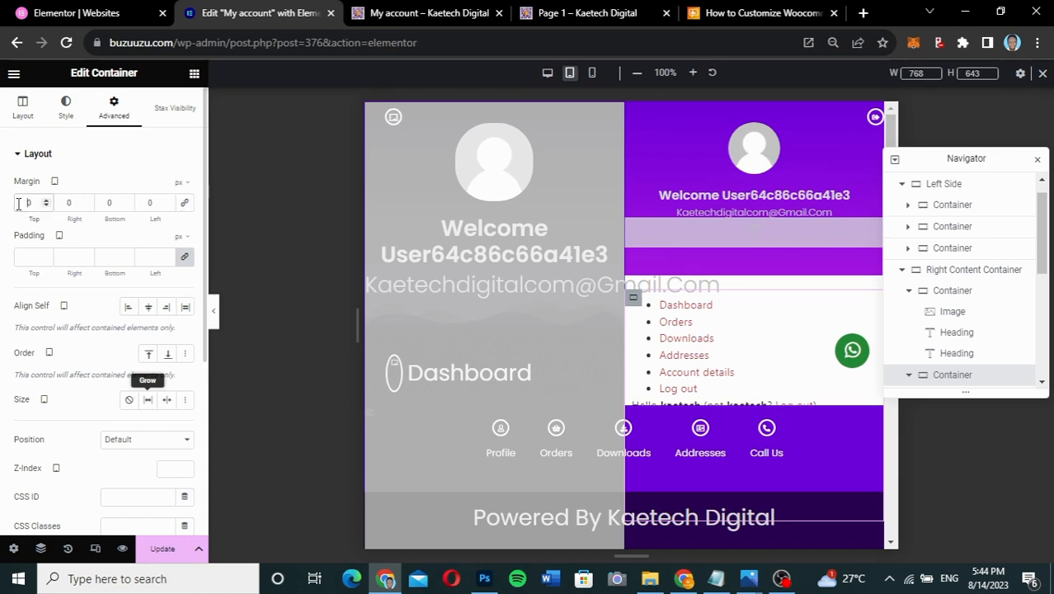
type("5")
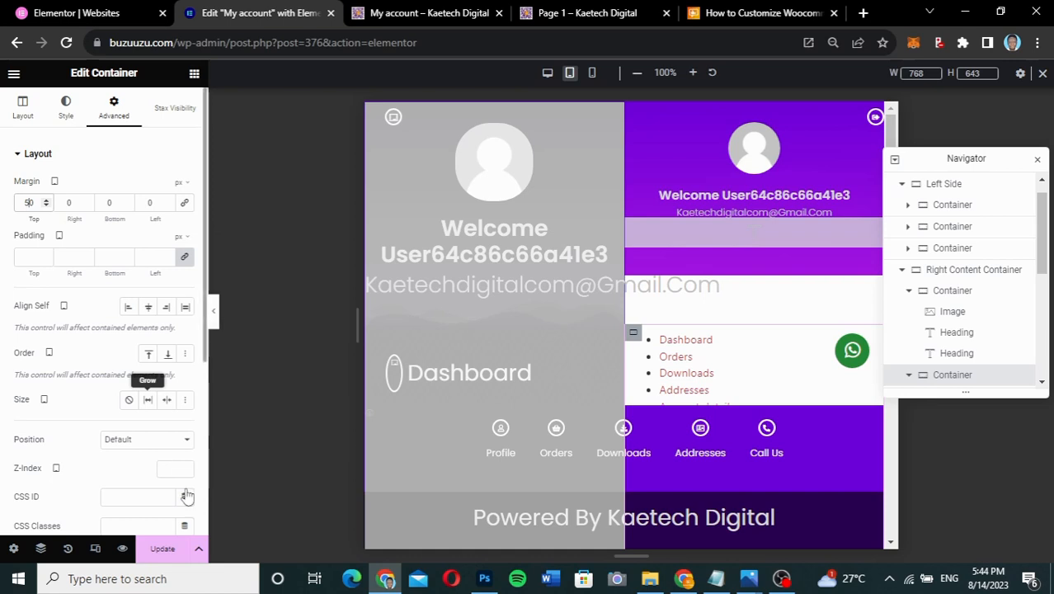
left_click(162, 548)
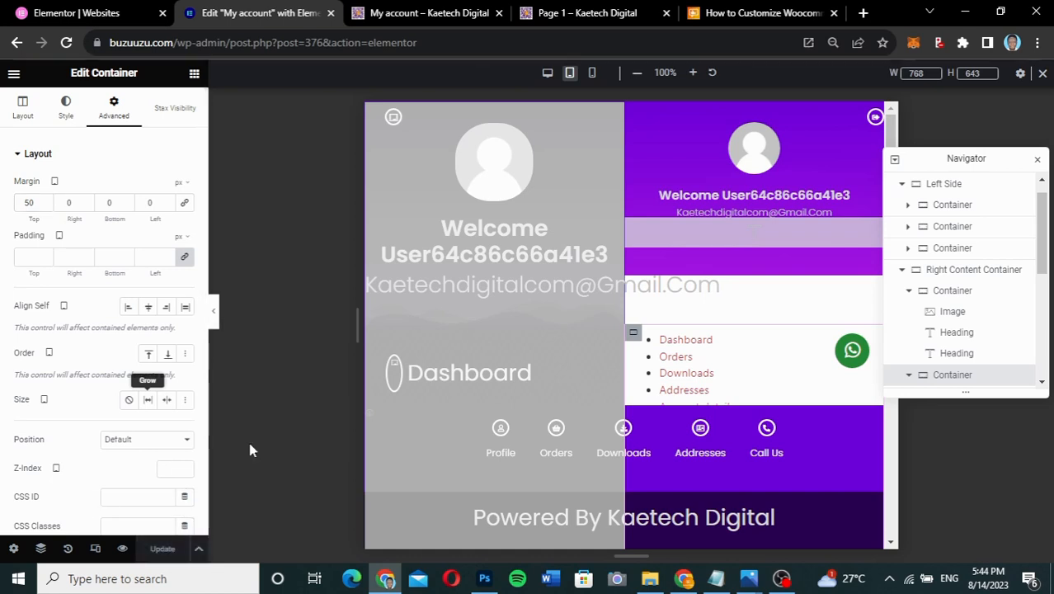
left_click(427, 21)
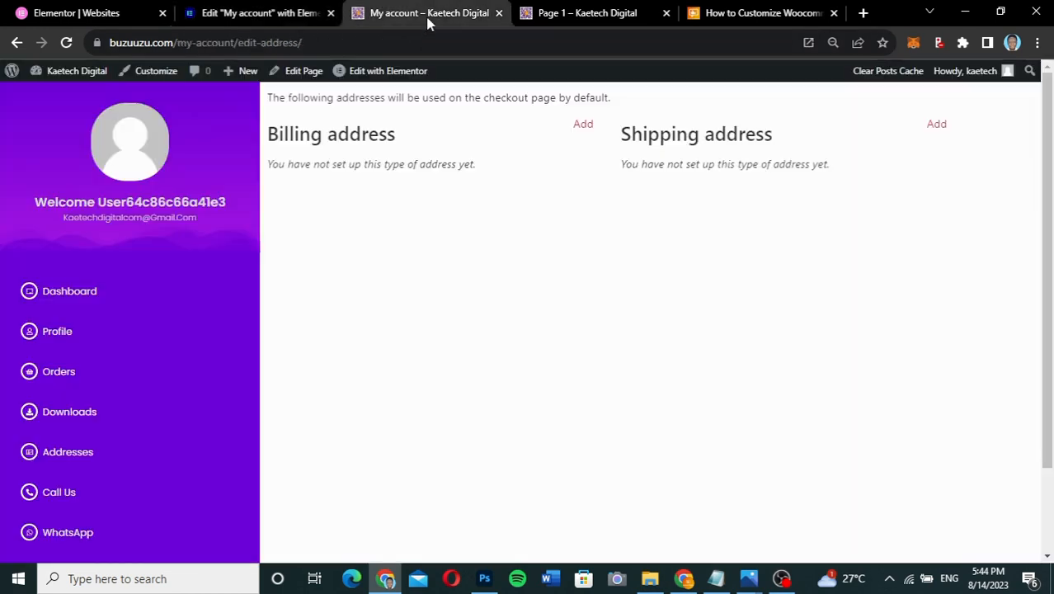
- Reload the live page, then raise the container's tablet top margin to 500 px and save
left_click(66, 42)
left_click(262, 14)
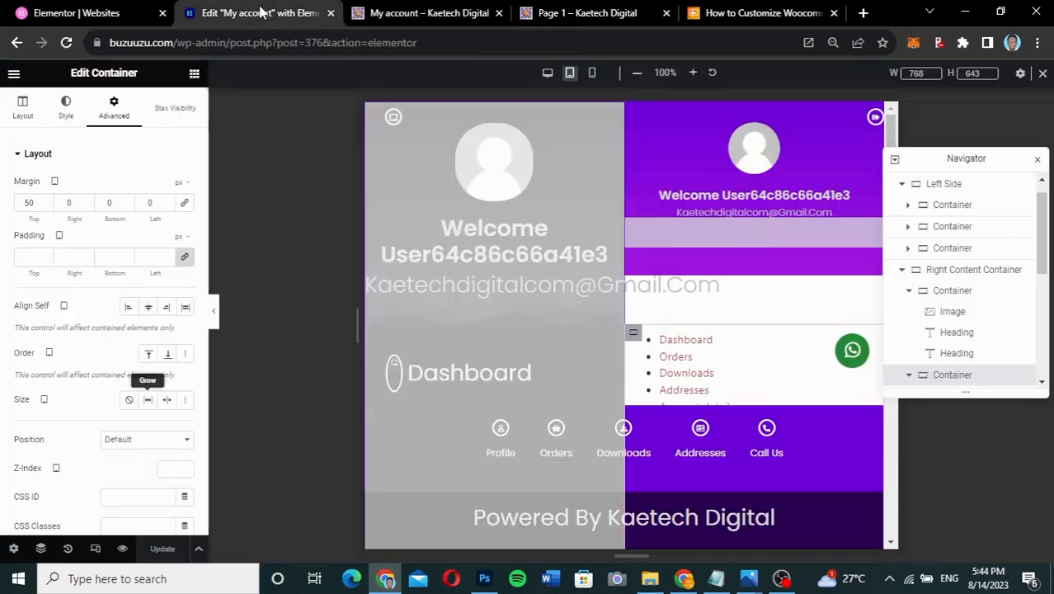
left_click(39, 206)
type("0")
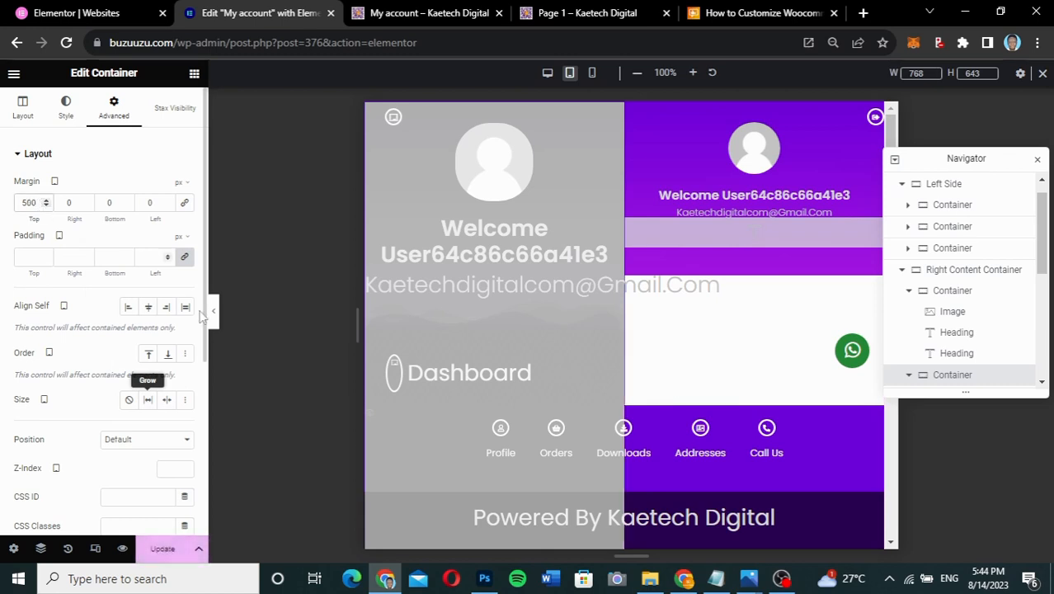
left_click(175, 547)
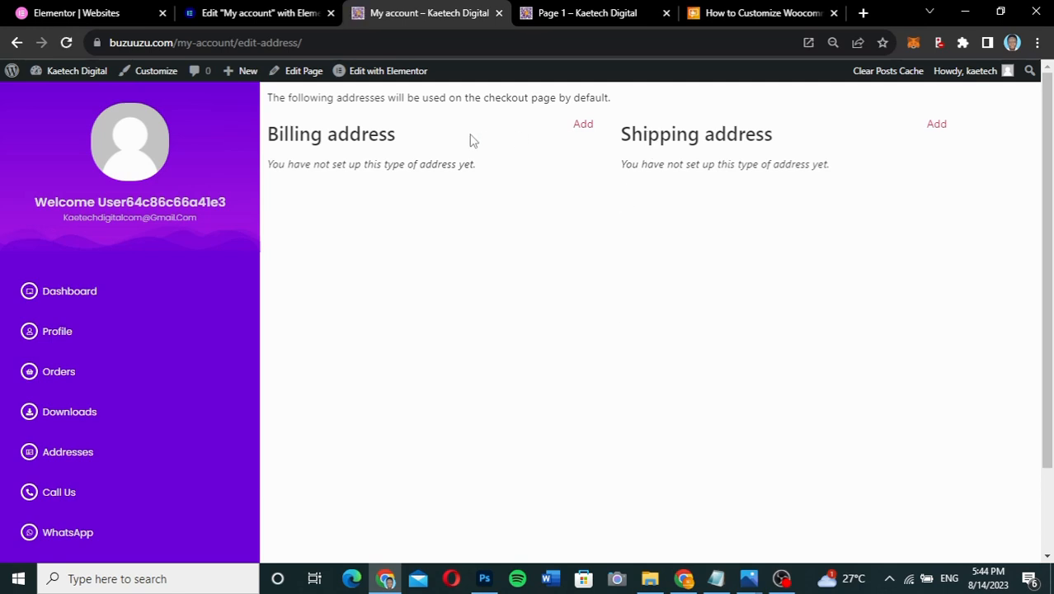
- Reload the live My account page to check the 500 px margin, then return to the editor
left_click(65, 44)
scroll(649, 237, "down", 2)
scroll(649, 238, "up", 2)
scroll(648, 237, "down", 2)
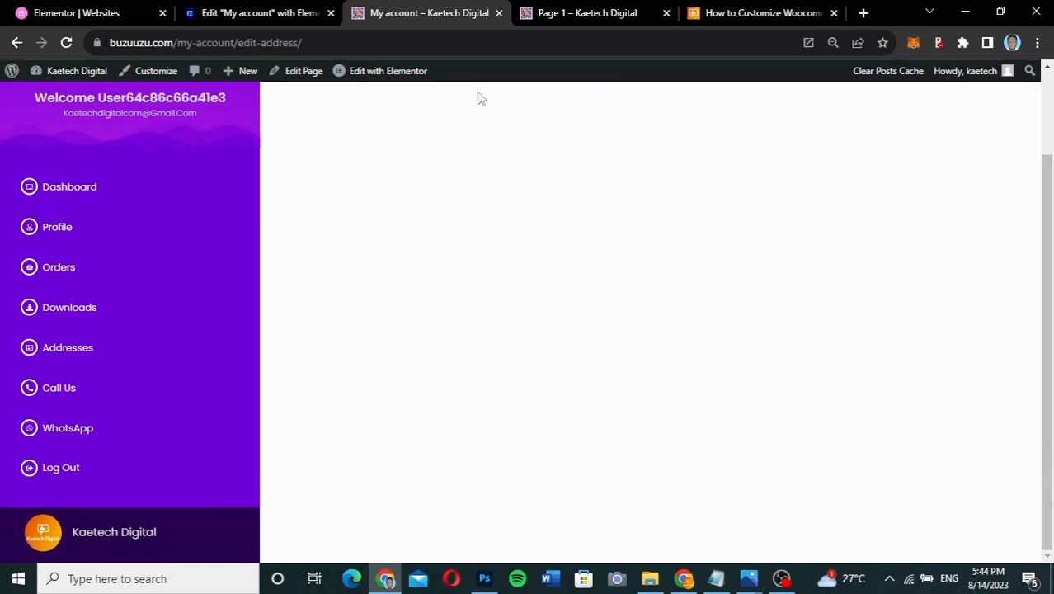
key("ctrl+Page_Up")
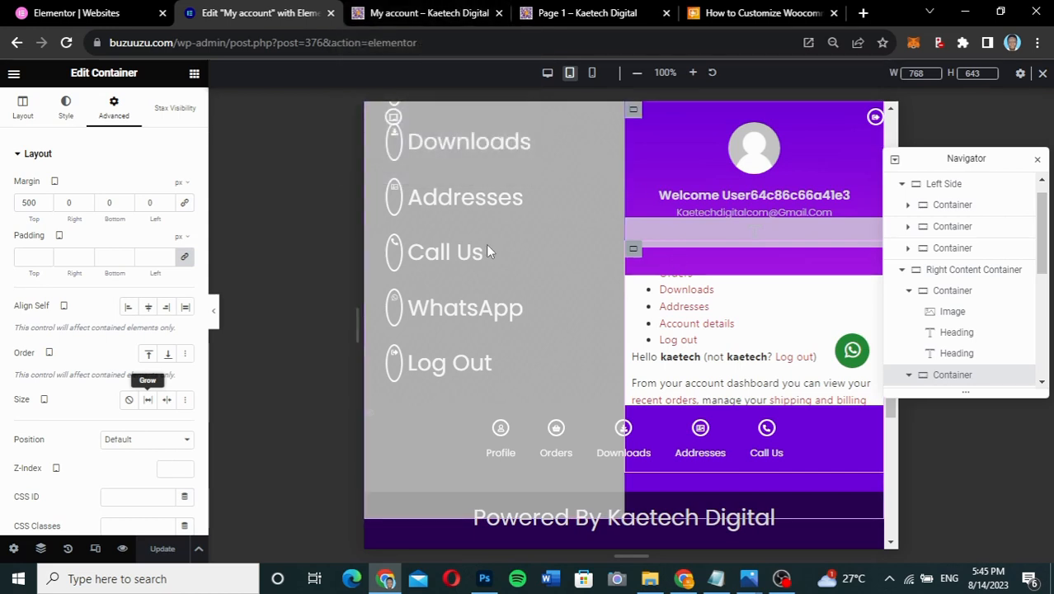
- Change the tablet top margin from 500 back to 50 px and preview at desktop width
left_click_drag(37, 197, 6, 204)
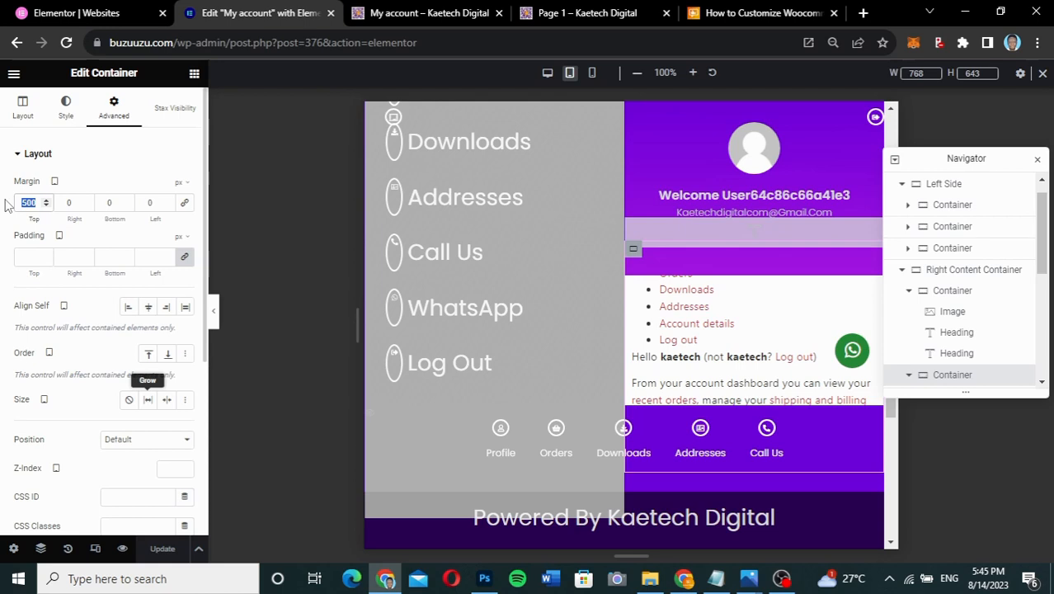
type("50")
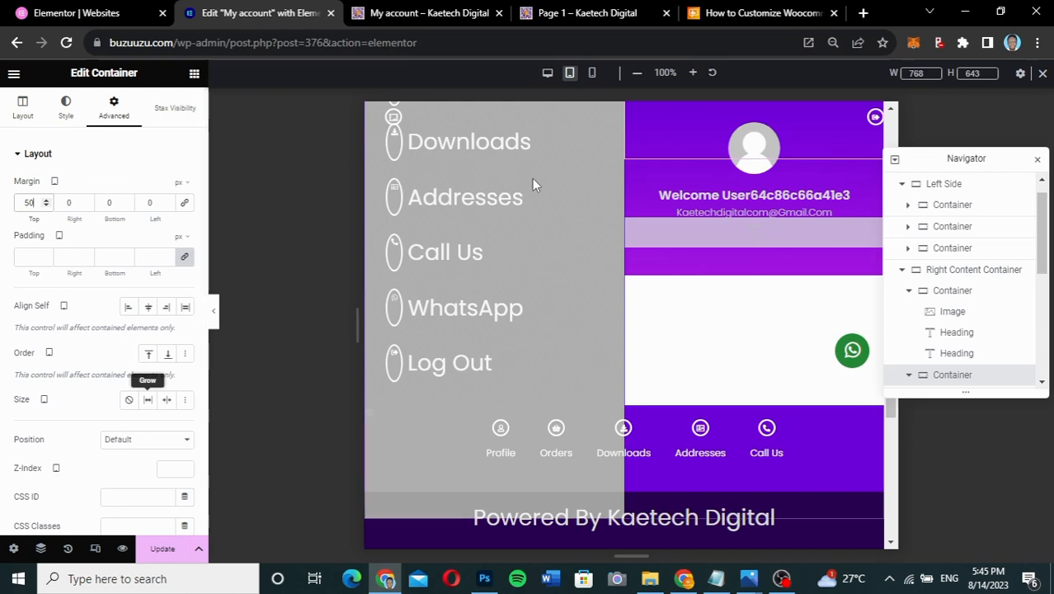
left_click(213, 313)
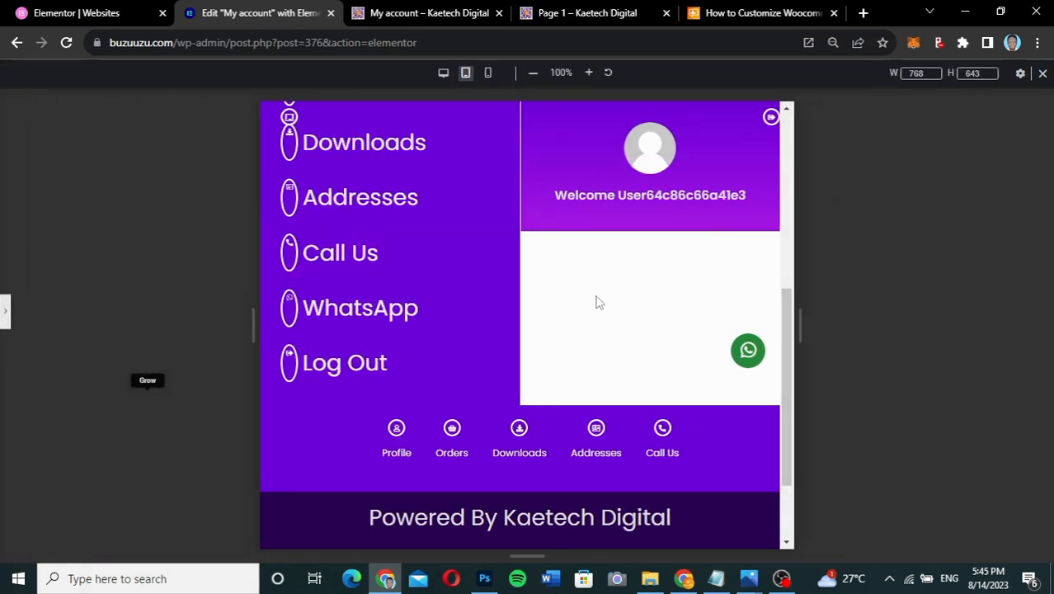
scroll(598, 303, "up", 5)
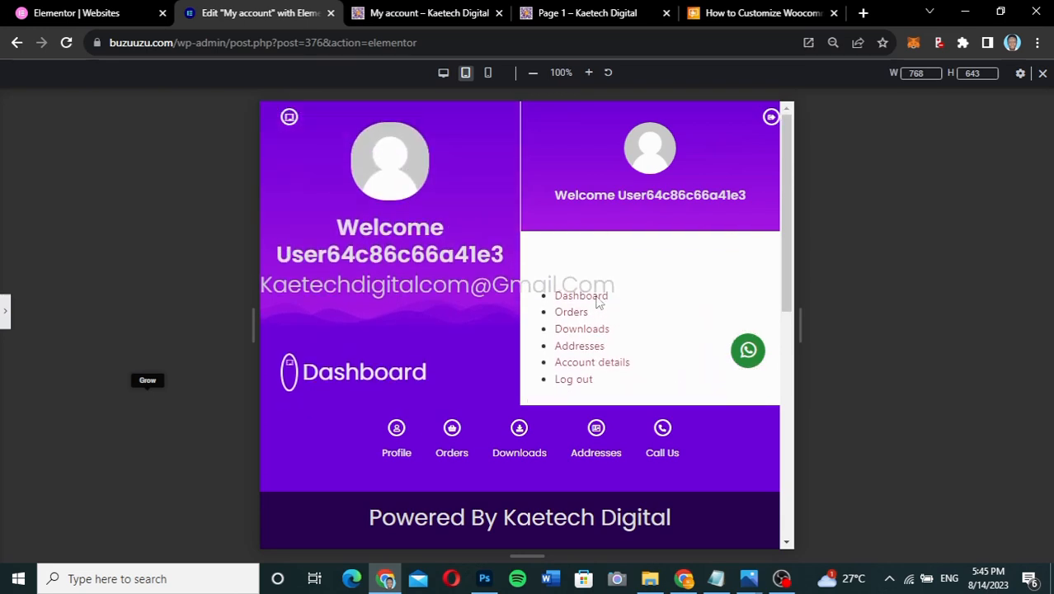
scroll(597, 300, "down", 4)
scroll(597, 300, "up", 4)
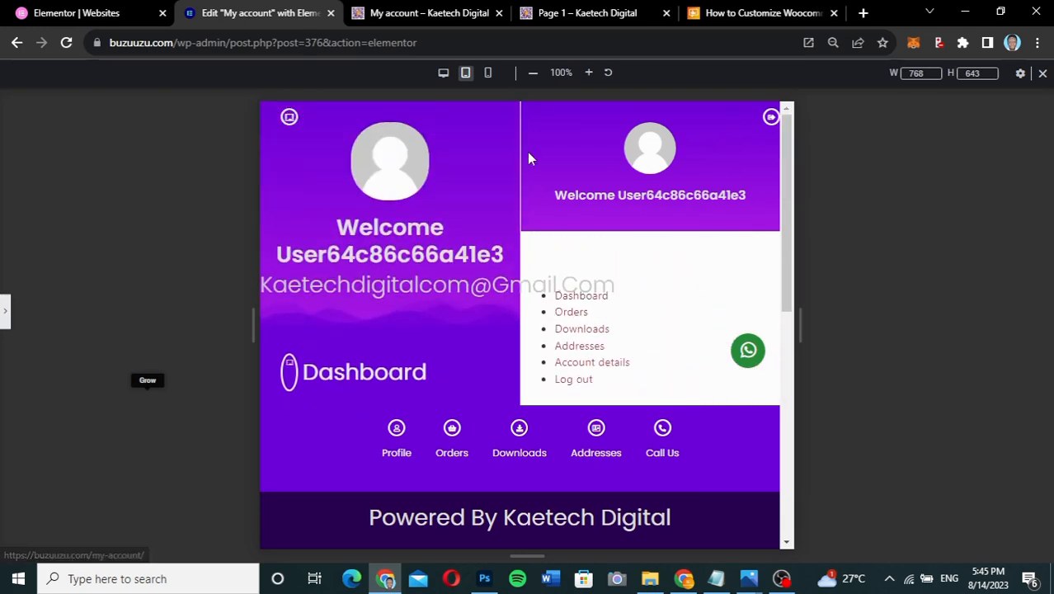
left_click(443, 75)
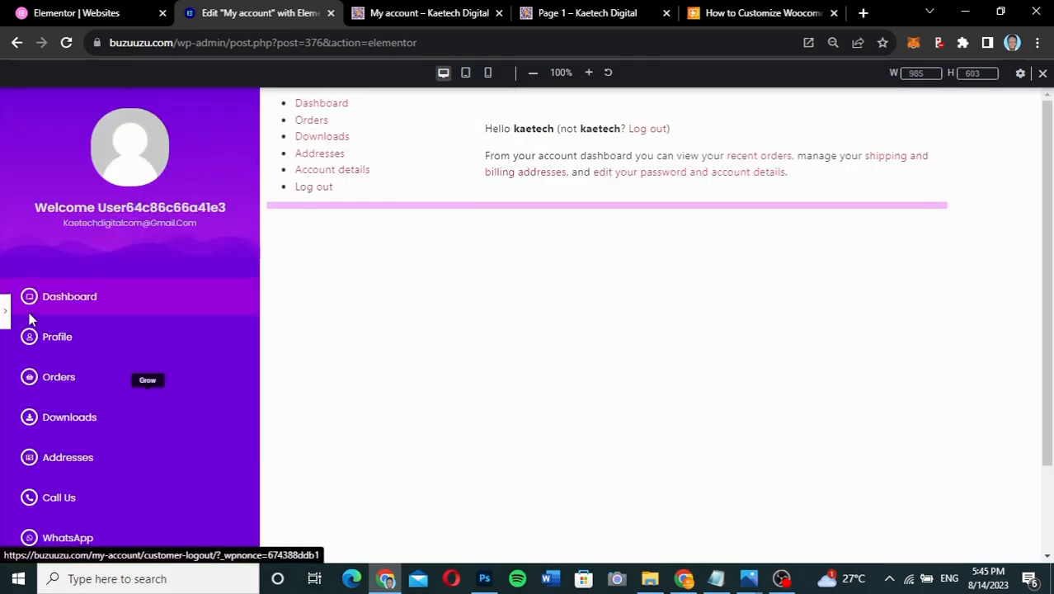
- Unlink the desktop margins and try a 200 px top margin, previewing the layout
left_click(5, 322)
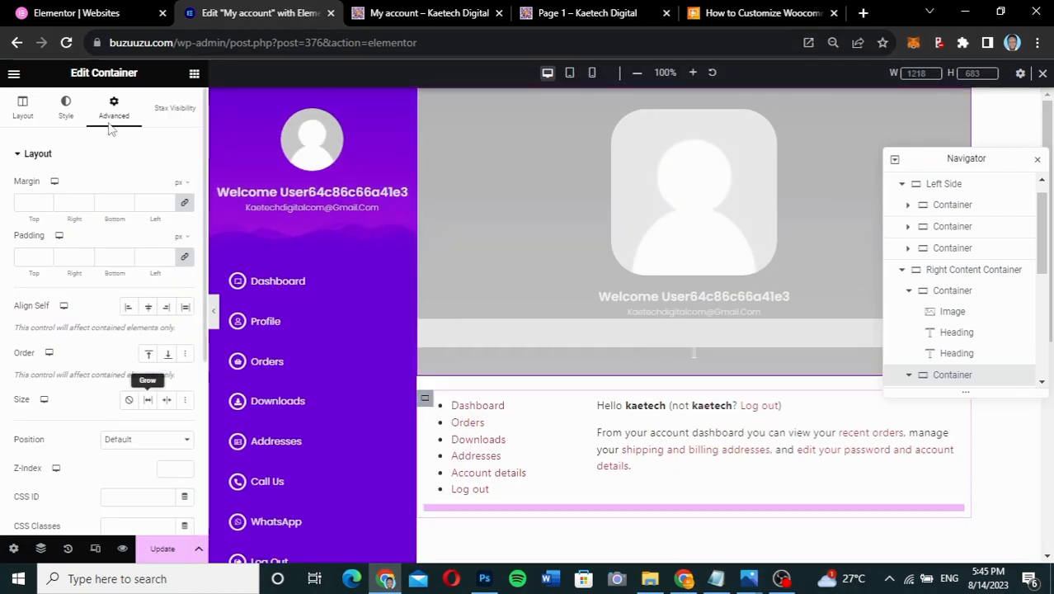
left_click(185, 206)
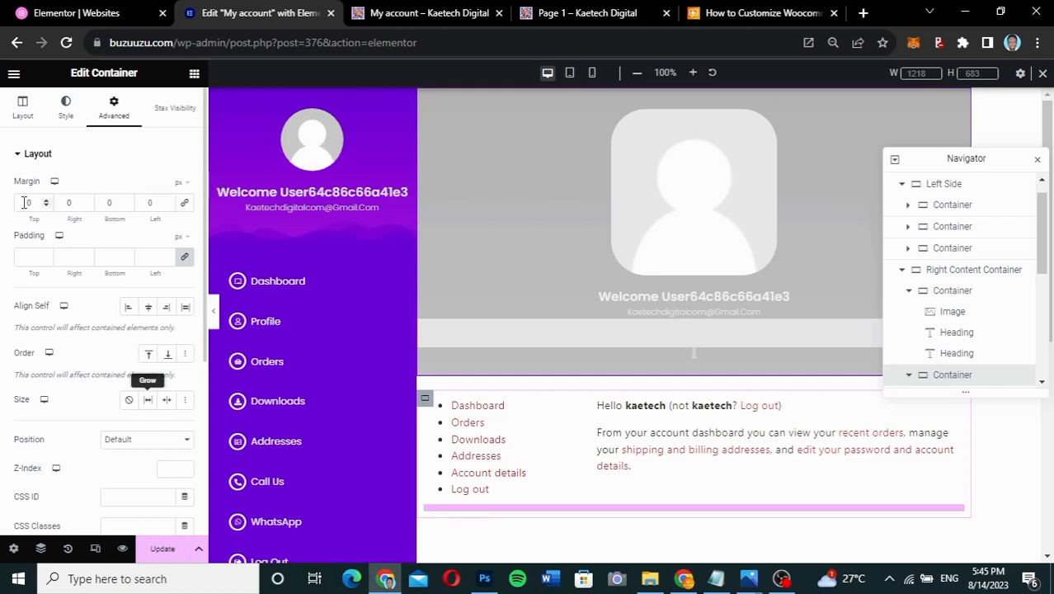
type("5")
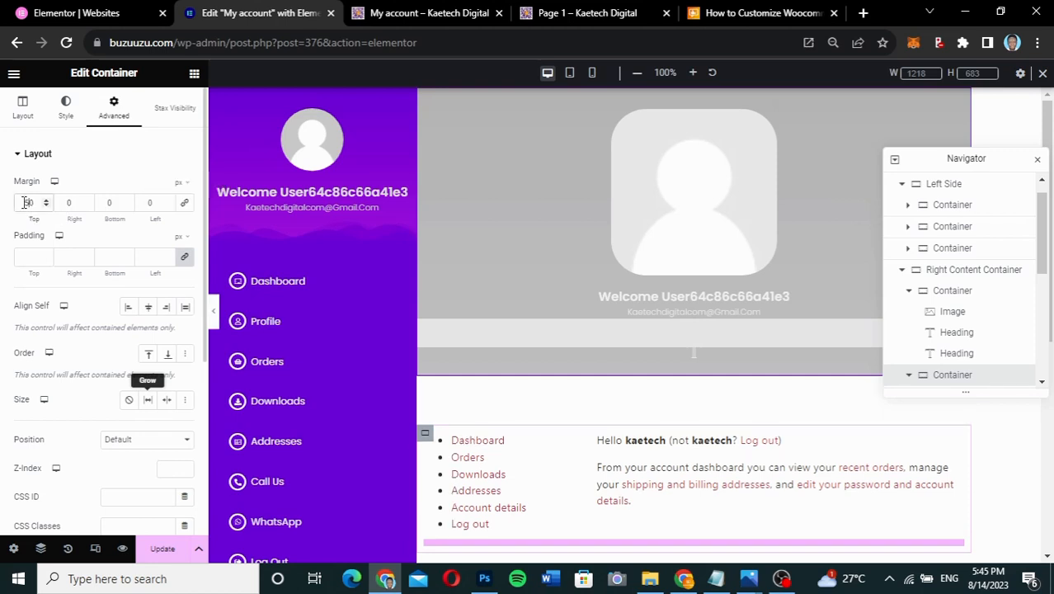
key("BackSpace")
type("200")
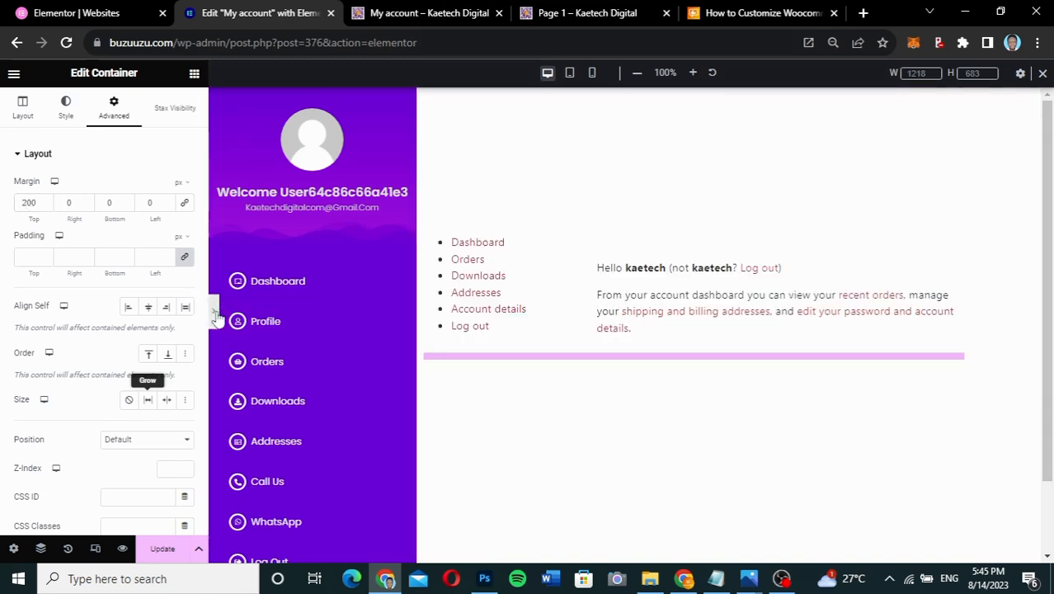
key("ctrl+p")
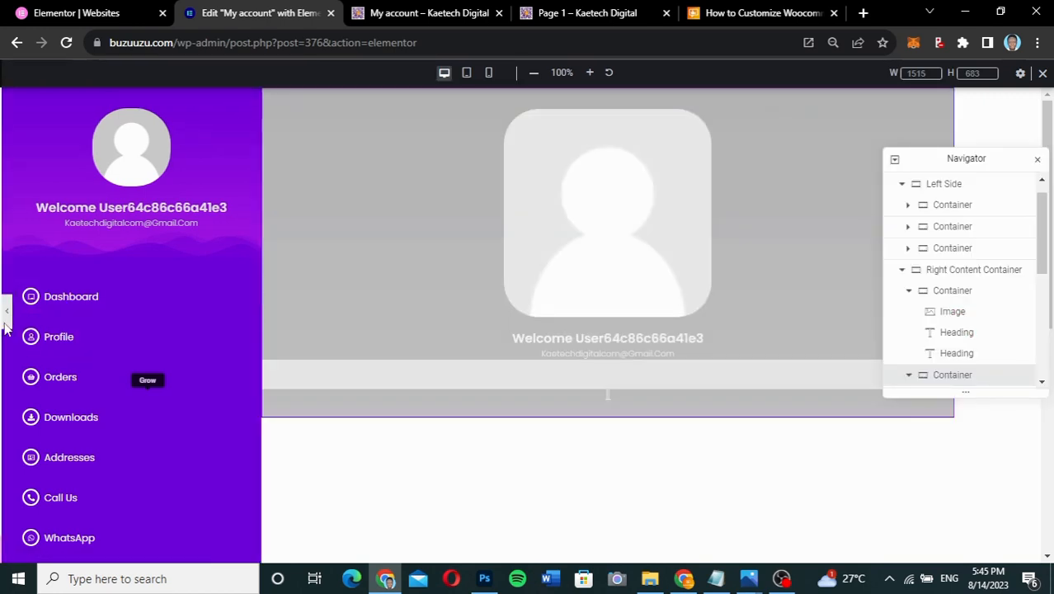
- Raise the desktop top margin to 300 px, check the preview, and save with Update
left_click(6, 325)
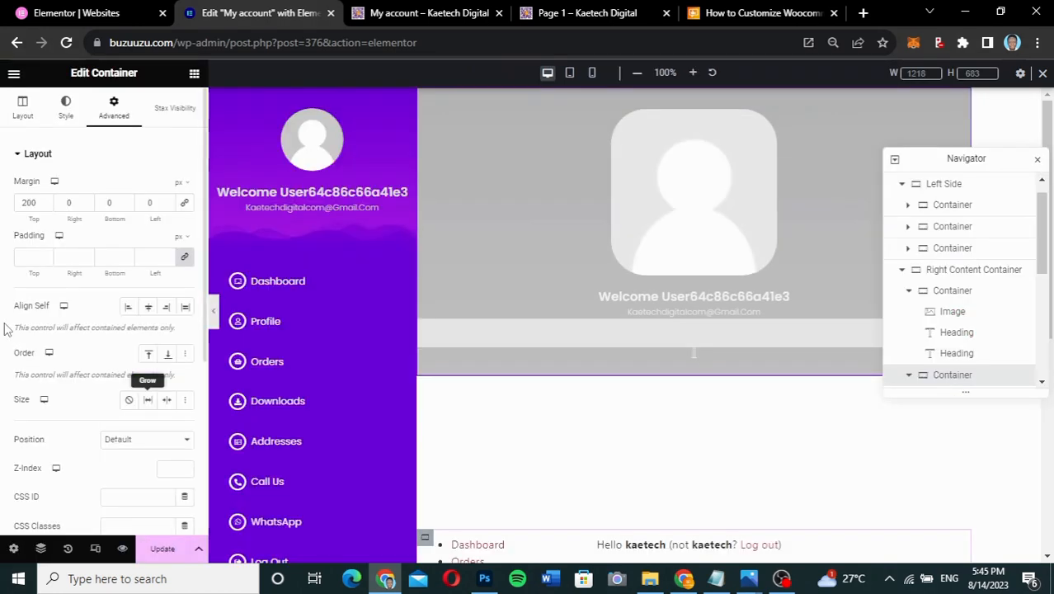
left_click_drag(36, 203, 18, 203)
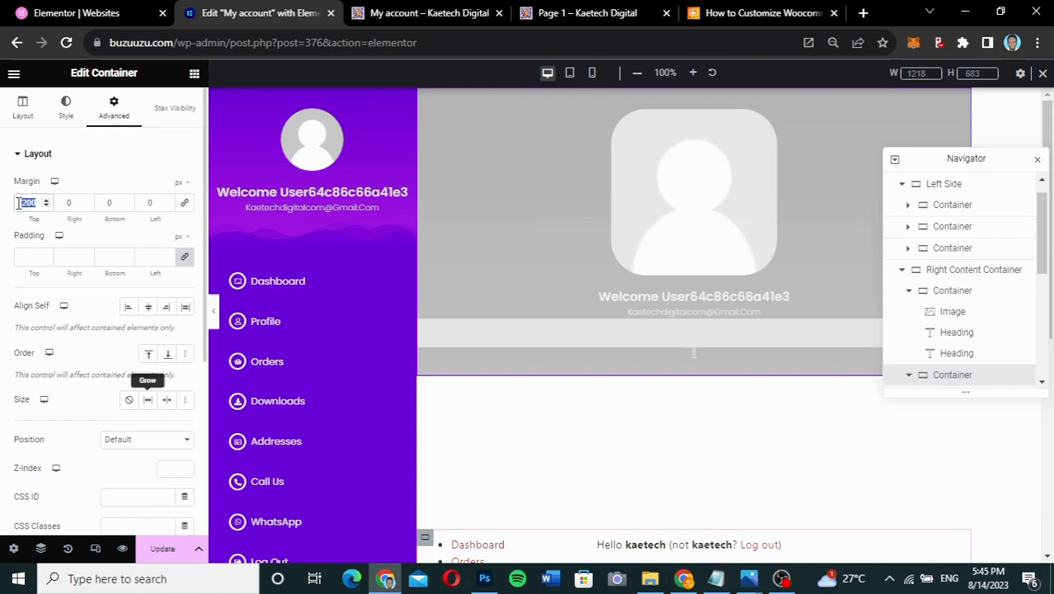
type("300")
left_click(214, 311)
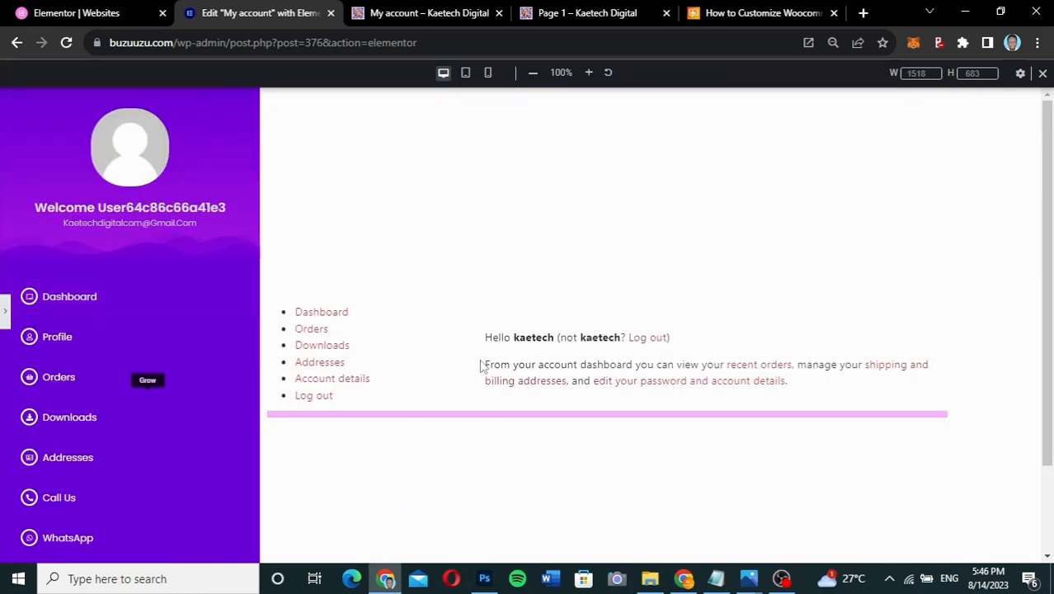
left_click(5, 315)
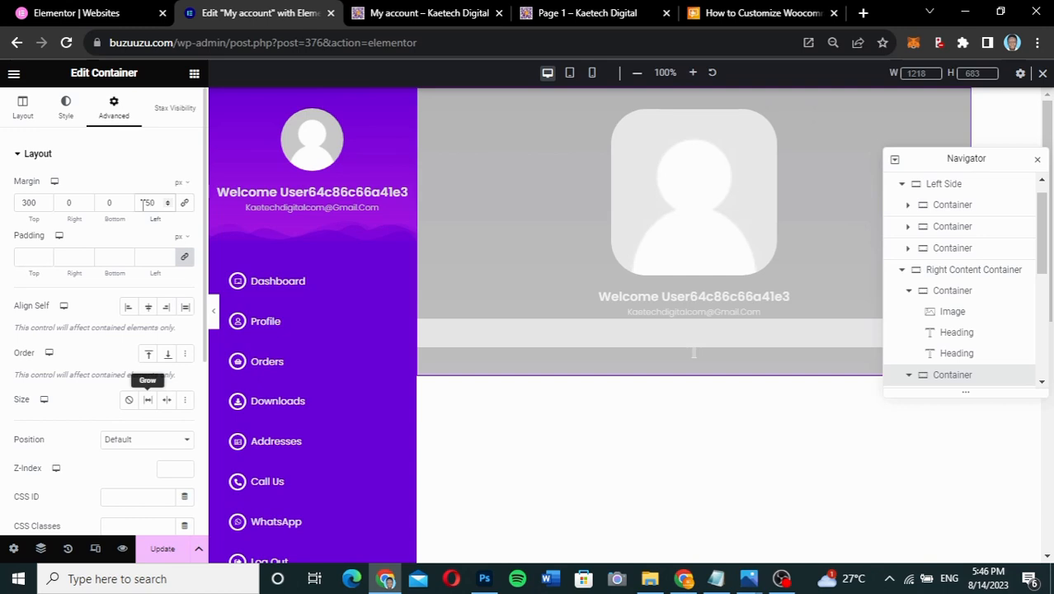
left_click(215, 318)
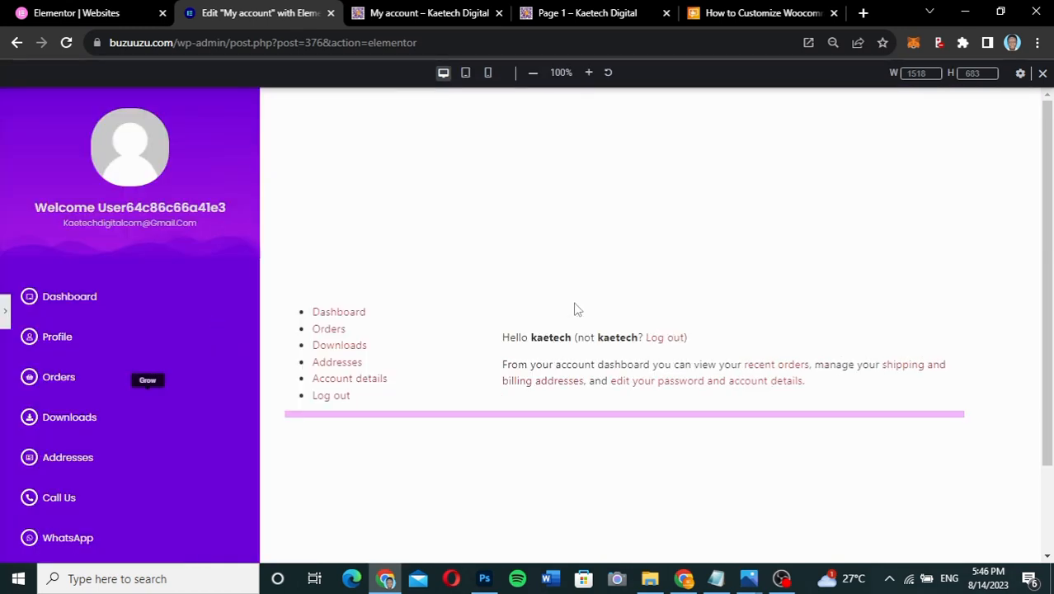
left_click(6, 318)
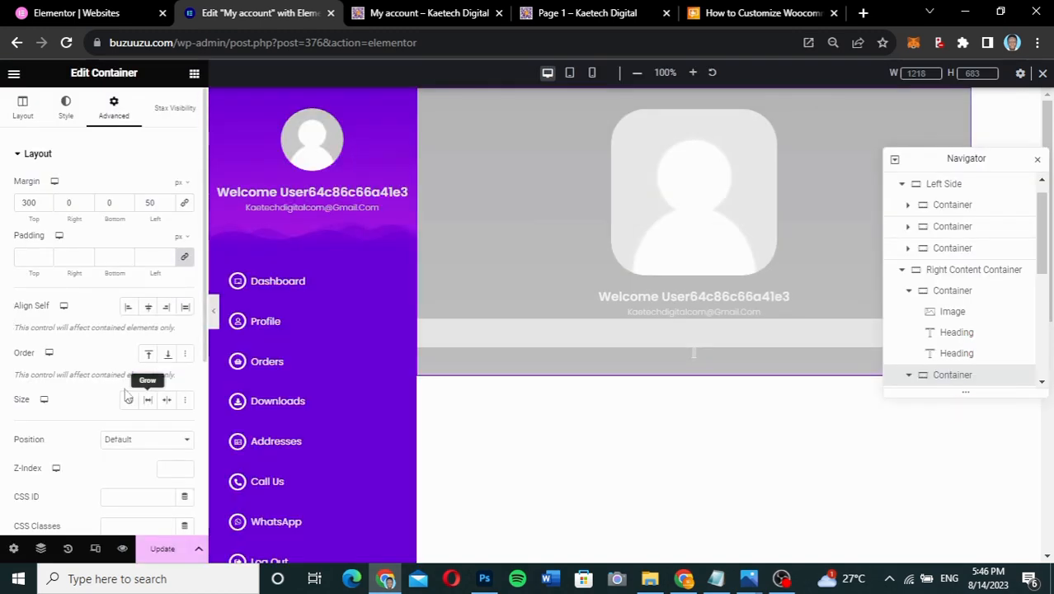
left_click(157, 550)
- Reload the live Addresses page and scroll through it to check the saved layout
left_click(437, 13)
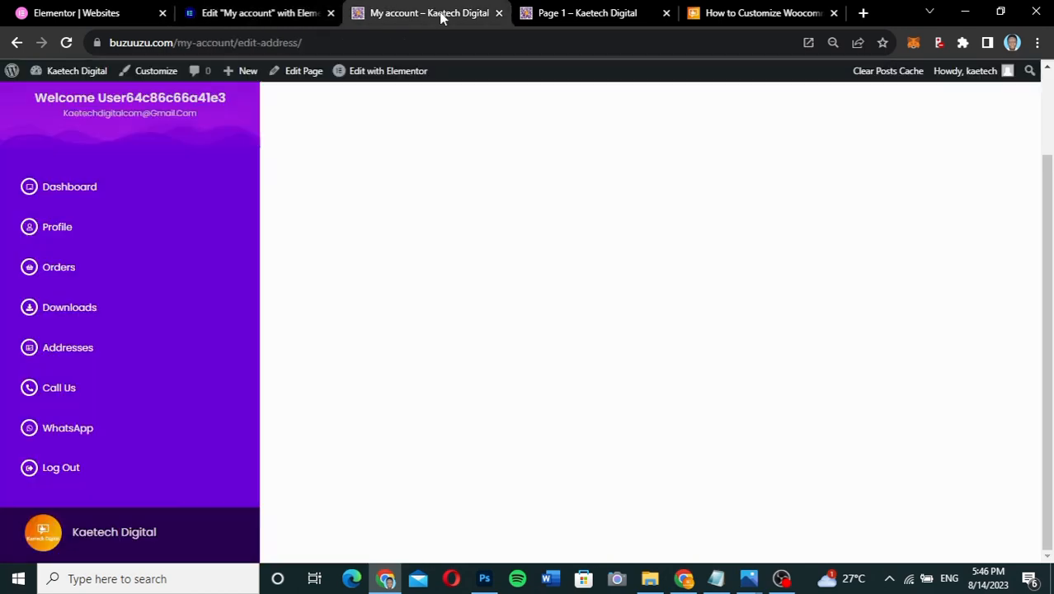
left_click(66, 42)
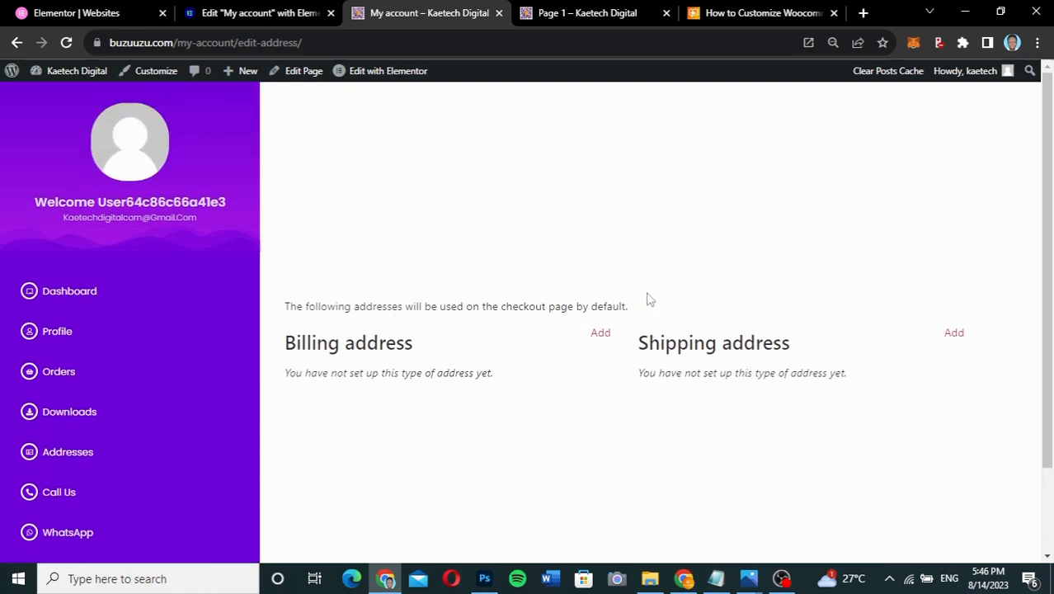
scroll(650, 300, "up", 2)
scroll(650, 299, "down", 2)
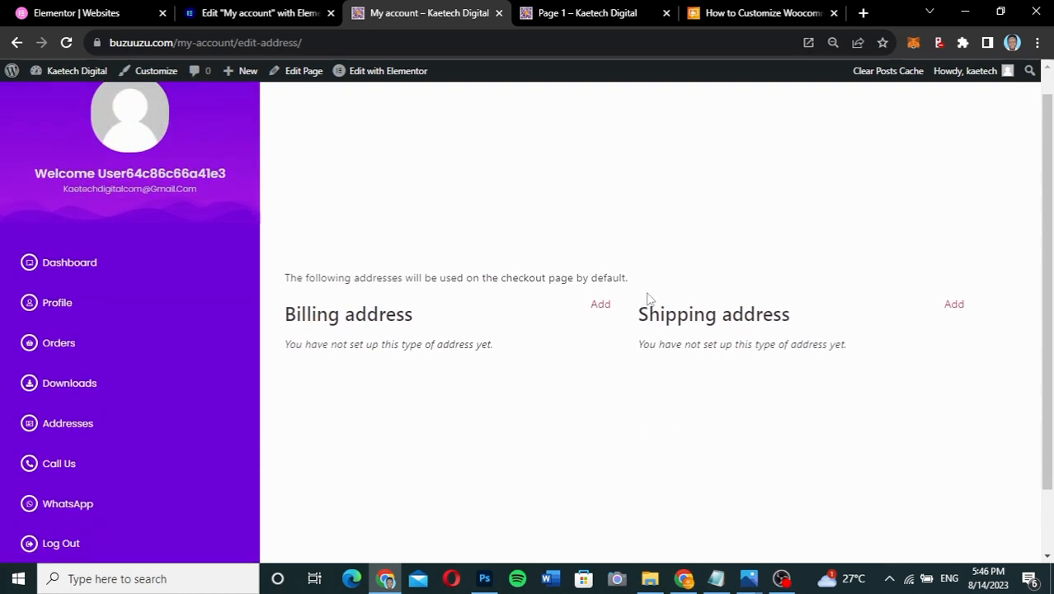
scroll(649, 299, "up", 2)
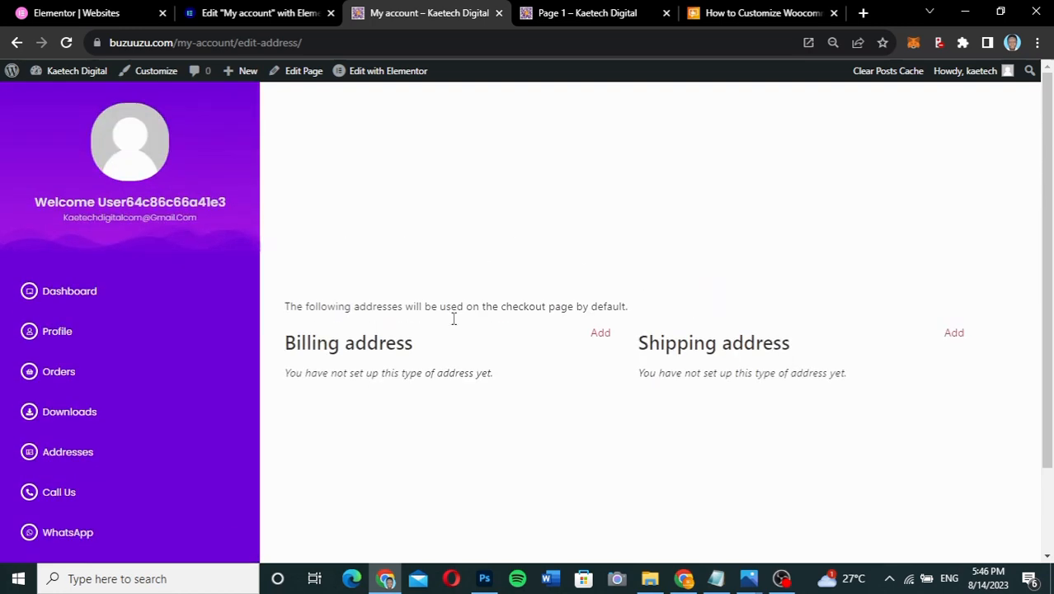
scroll(622, 363, "down", 2)
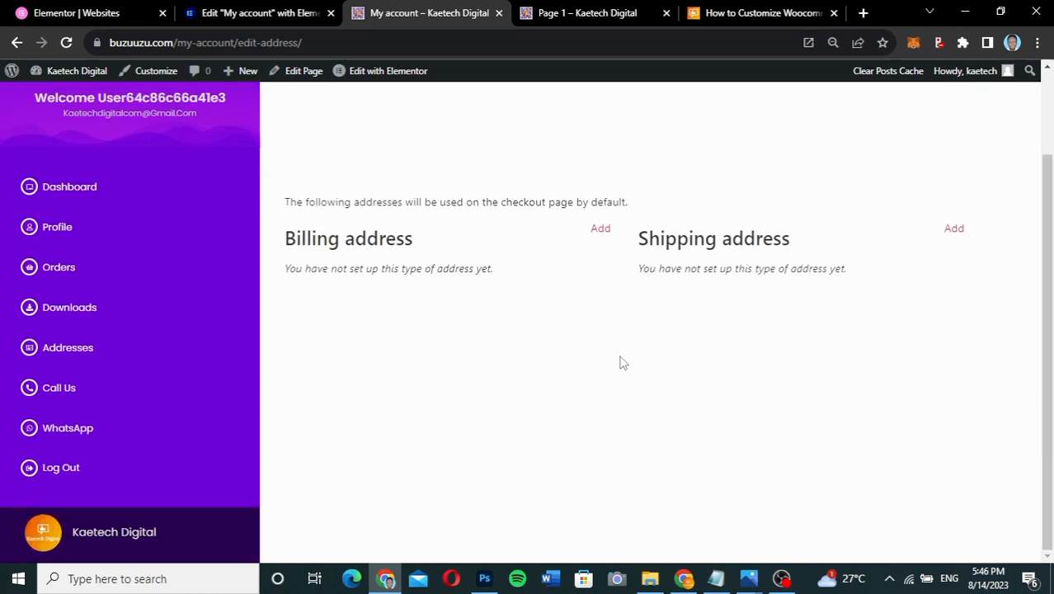
scroll(622, 363, "up", 2)
scroll(622, 363, "down", 2)
scroll(622, 362, "up", 2)
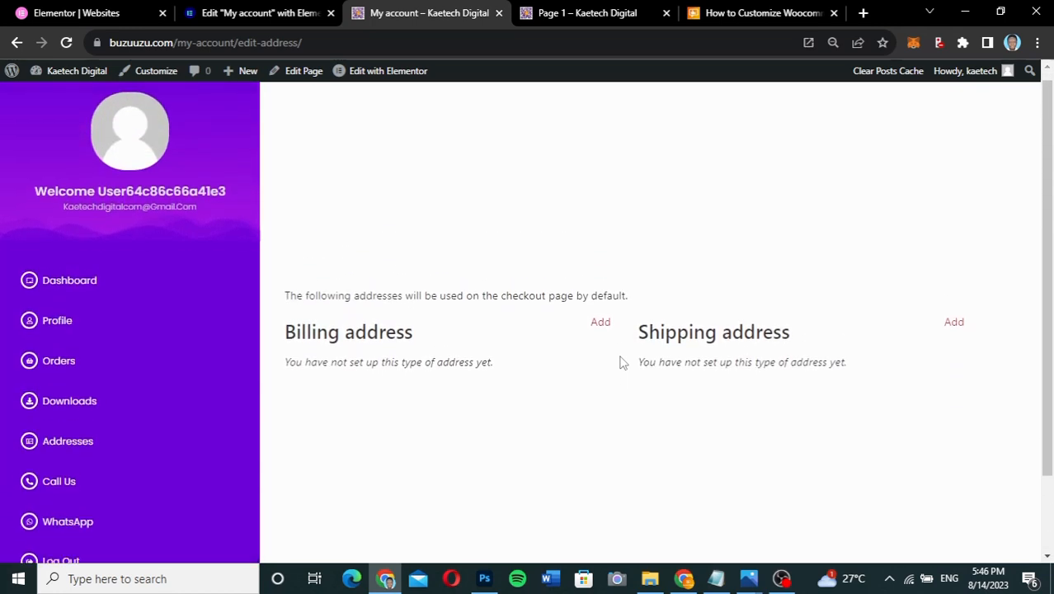
scroll(622, 363, "down", 2)
scroll(623, 363, "up", 2)
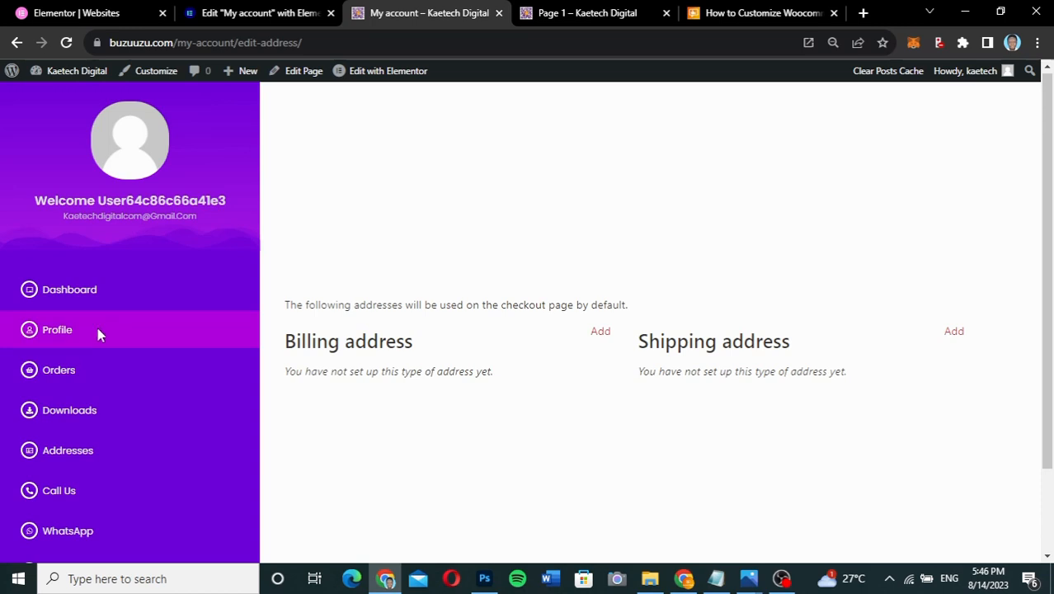
- Open Profile from the sidebar and scroll through the account details form
left_click(70, 331)
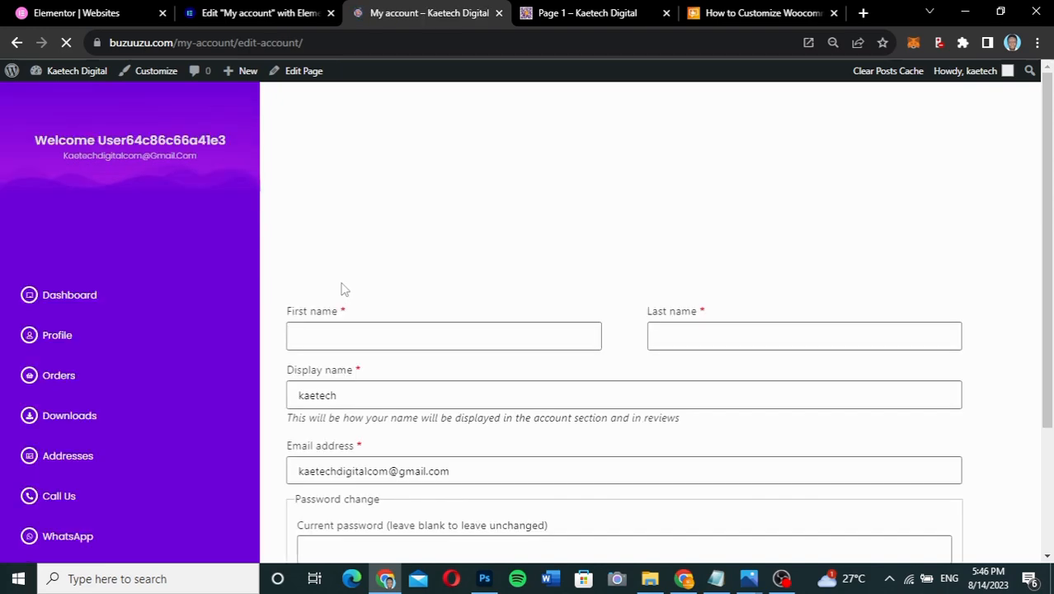
scroll(795, 265, "down", 3)
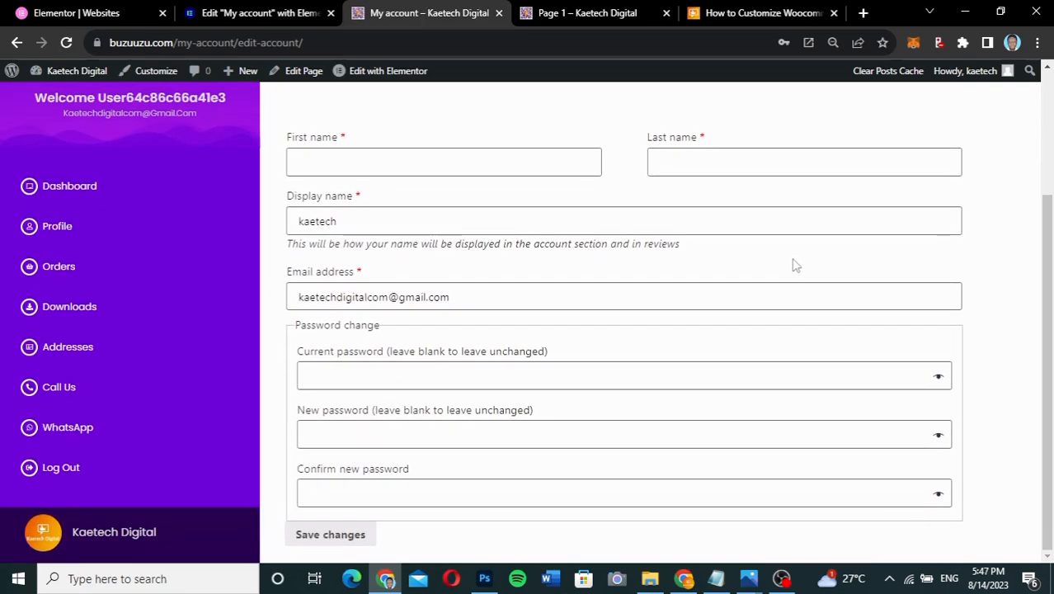
scroll(796, 265, "up", 2)
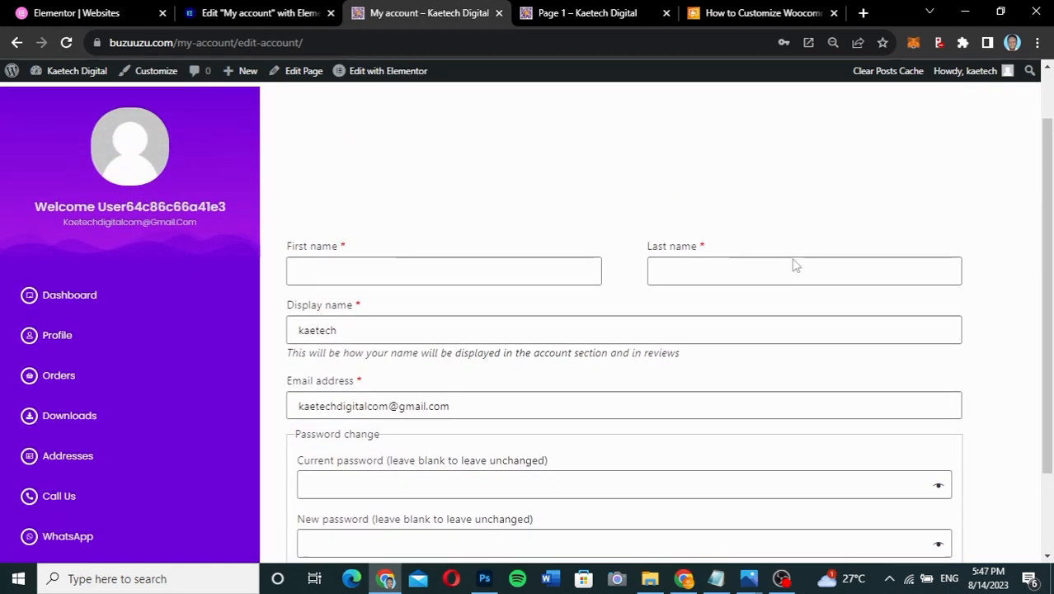
scroll(796, 265, "down", 2)
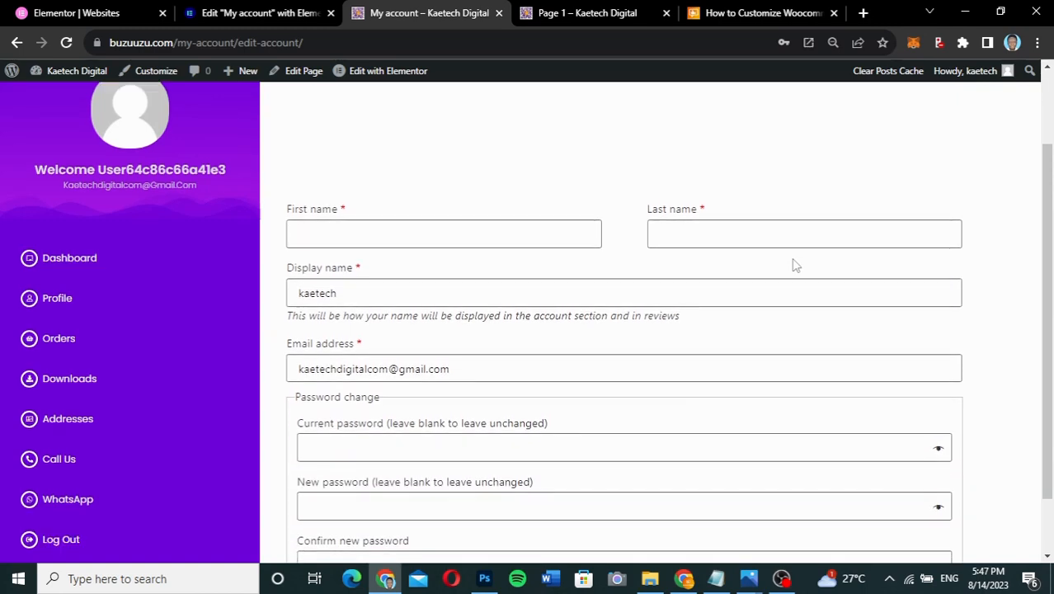
scroll(795, 265, "up", 2)
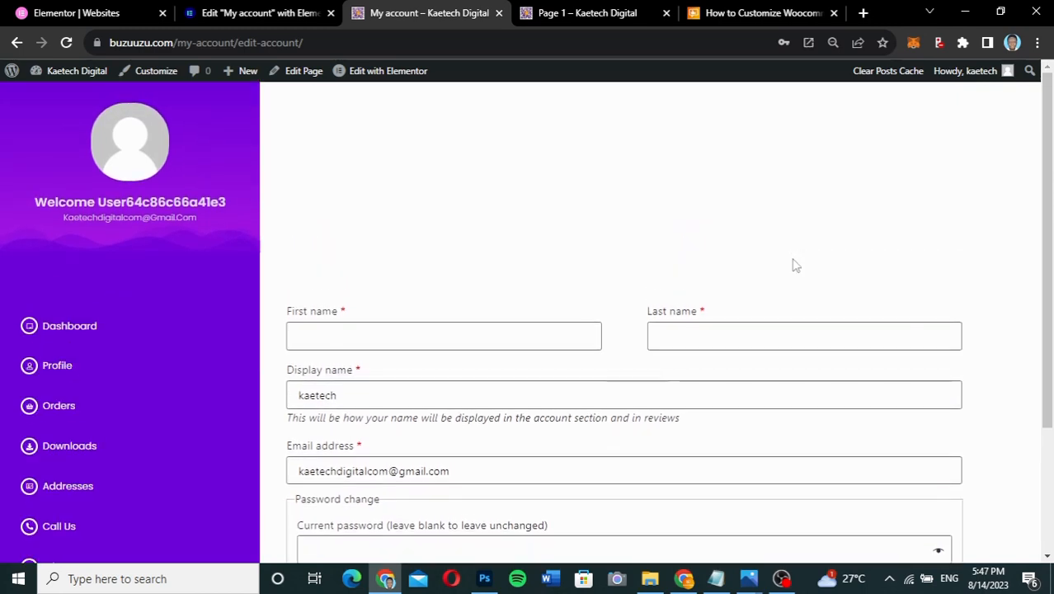
scroll(796, 266, "down", 1)
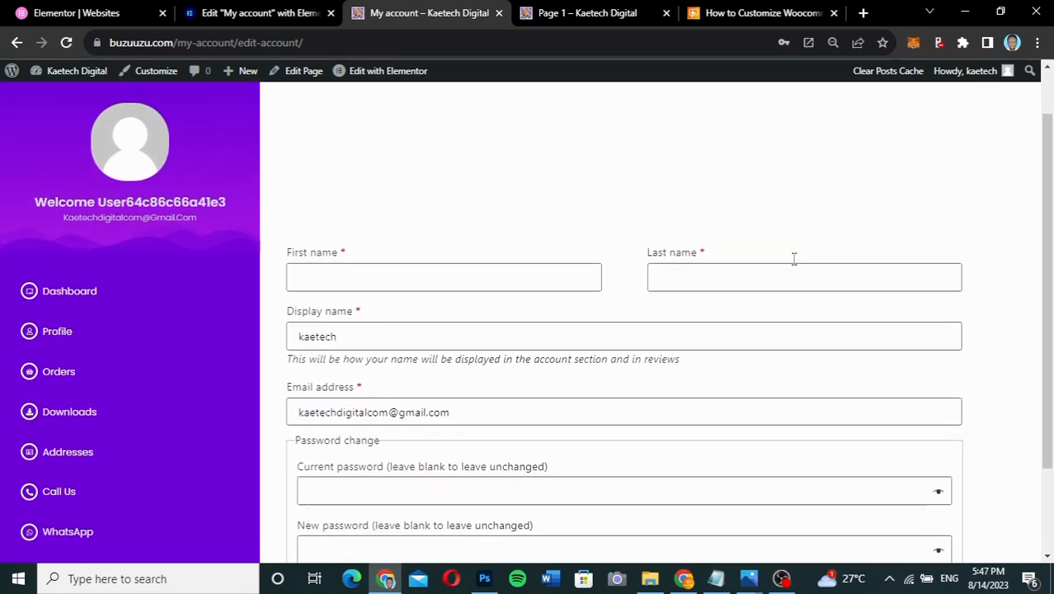
scroll(793, 259, "down", 2)
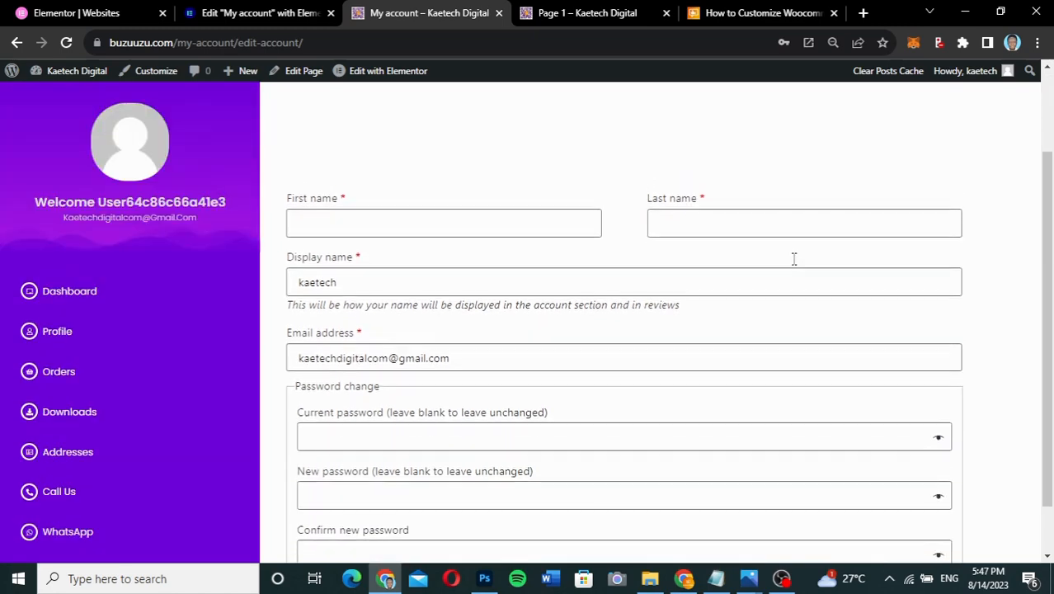
scroll(794, 258, "down", 1)
scroll(794, 265, "down", 1)
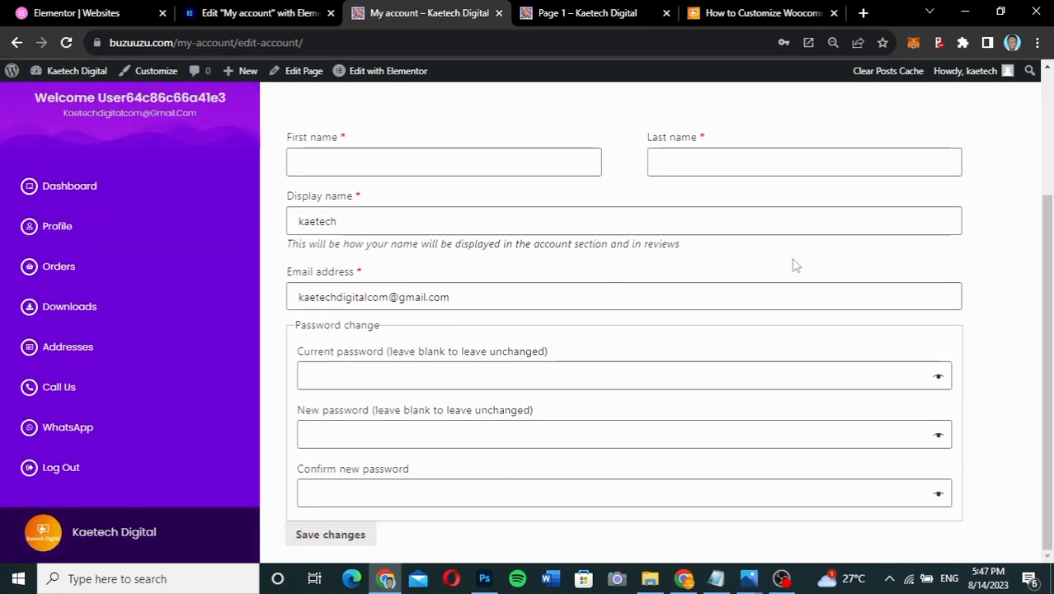
scroll(794, 265, "up", 3)
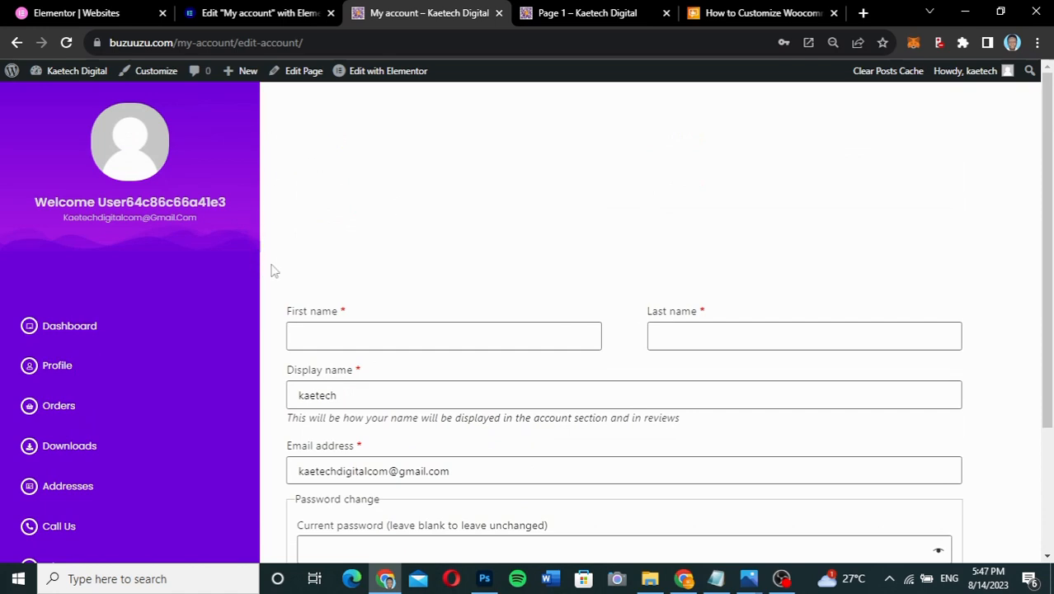
- Select the Left Side container, add a Box Shadow under Style > Border, and save with Update
left_click(287, 18)
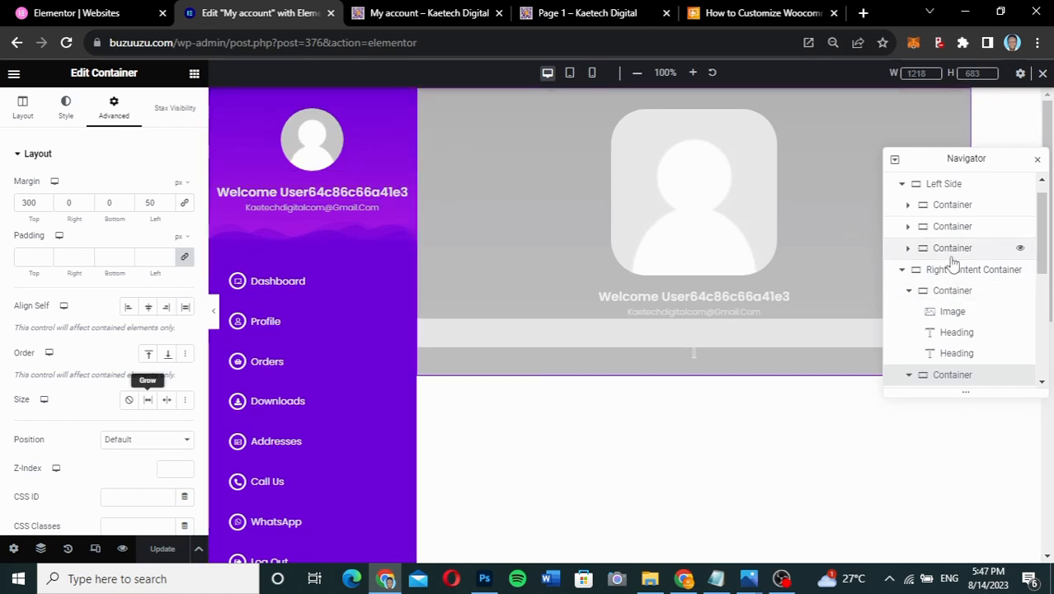
left_click(942, 185)
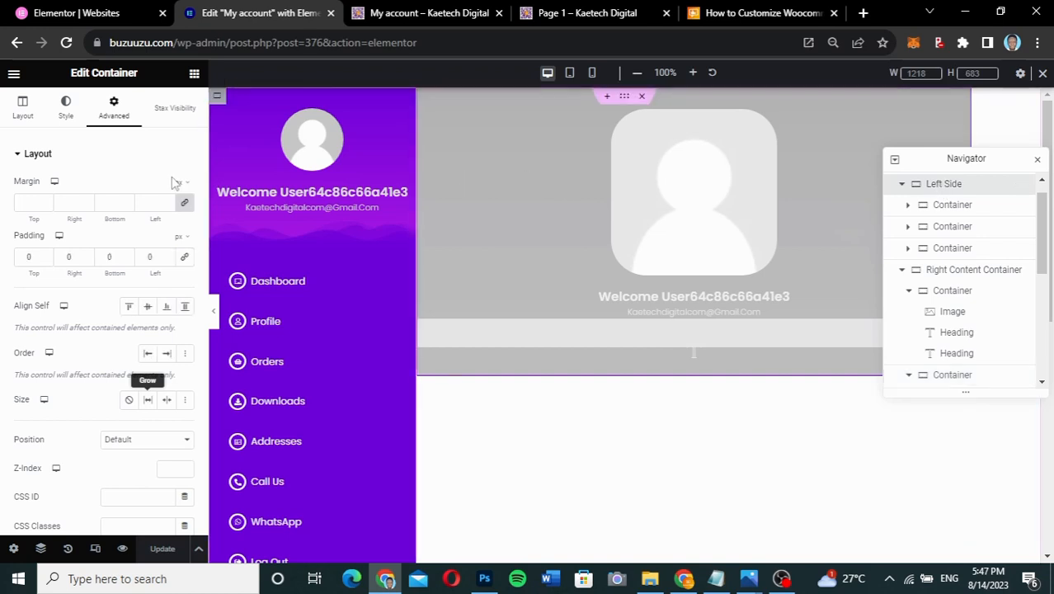
scroll(11, 165, "down", 5)
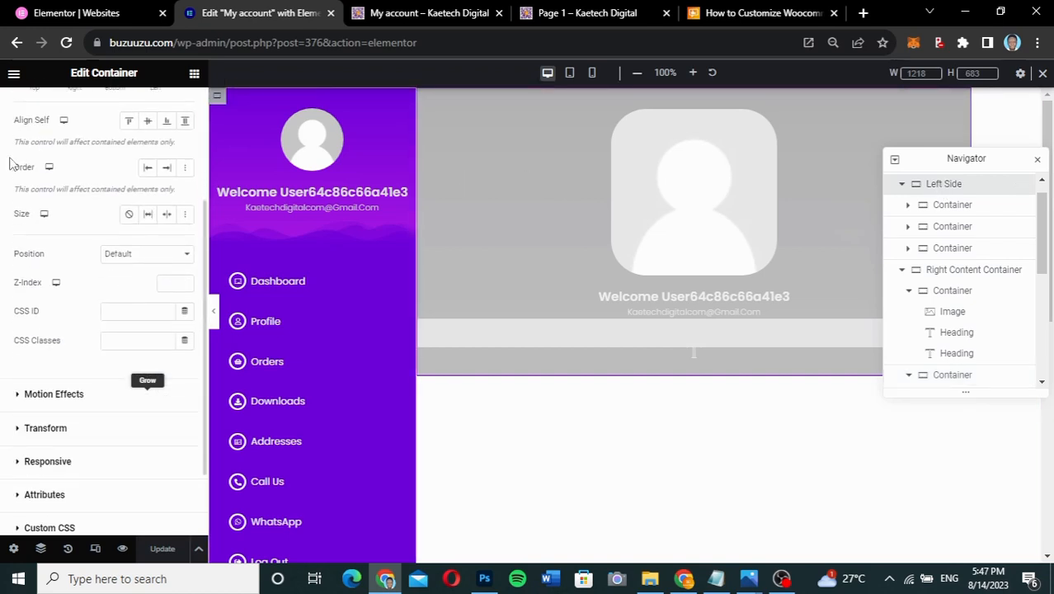
scroll(103, 305, "up", 5)
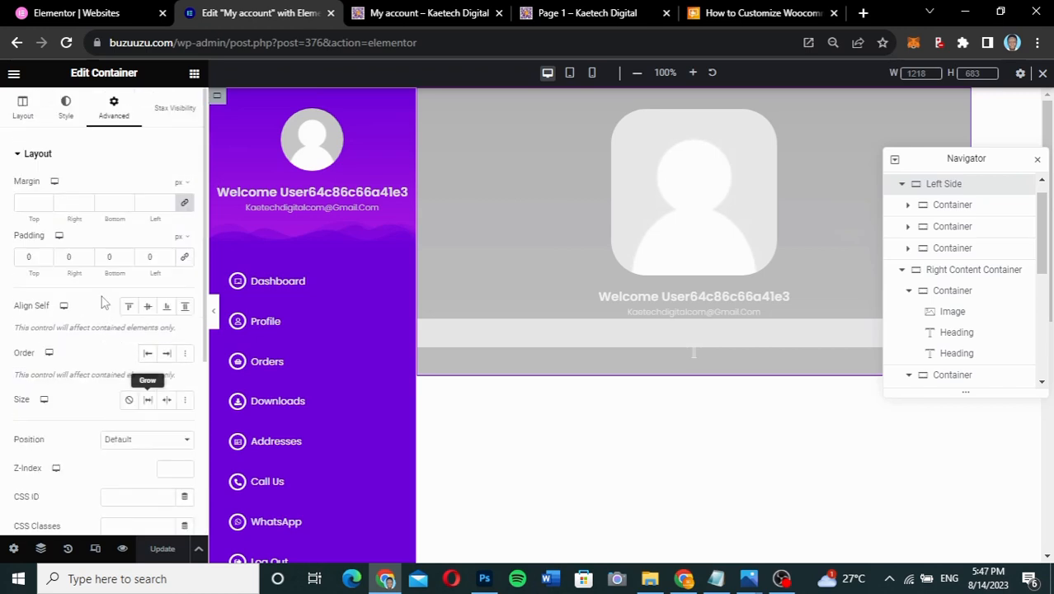
left_click(65, 113)
scroll(92, 313, "down", 2)
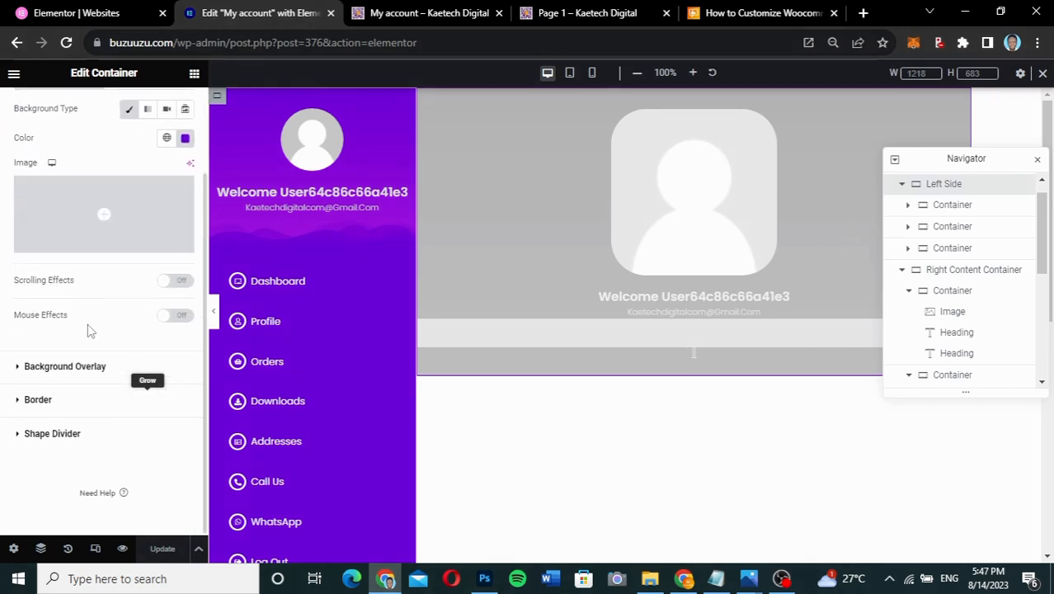
left_click(39, 400)
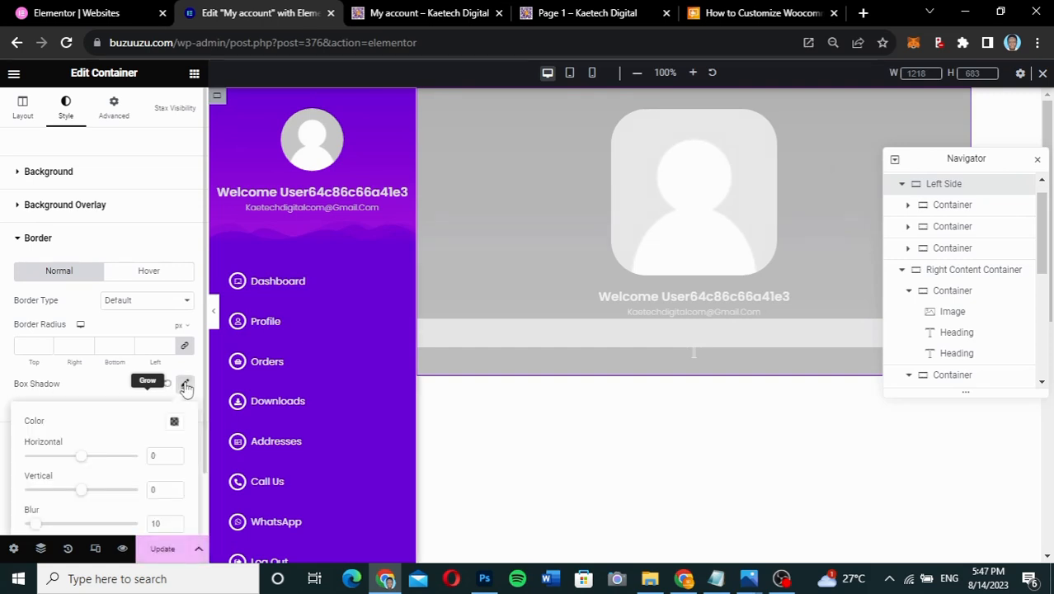
left_click(96, 393)
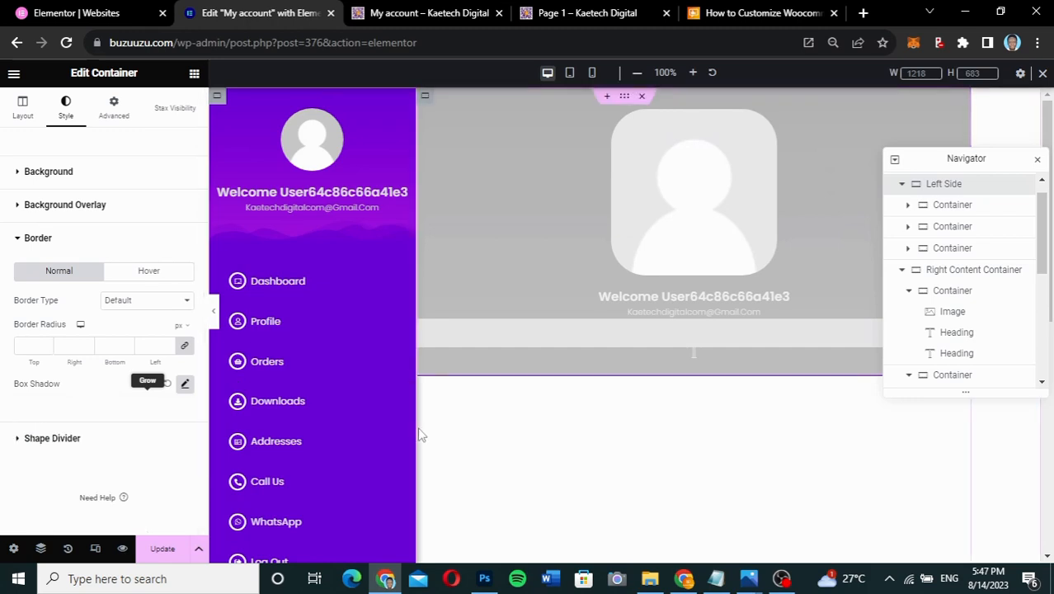
left_click(154, 549)
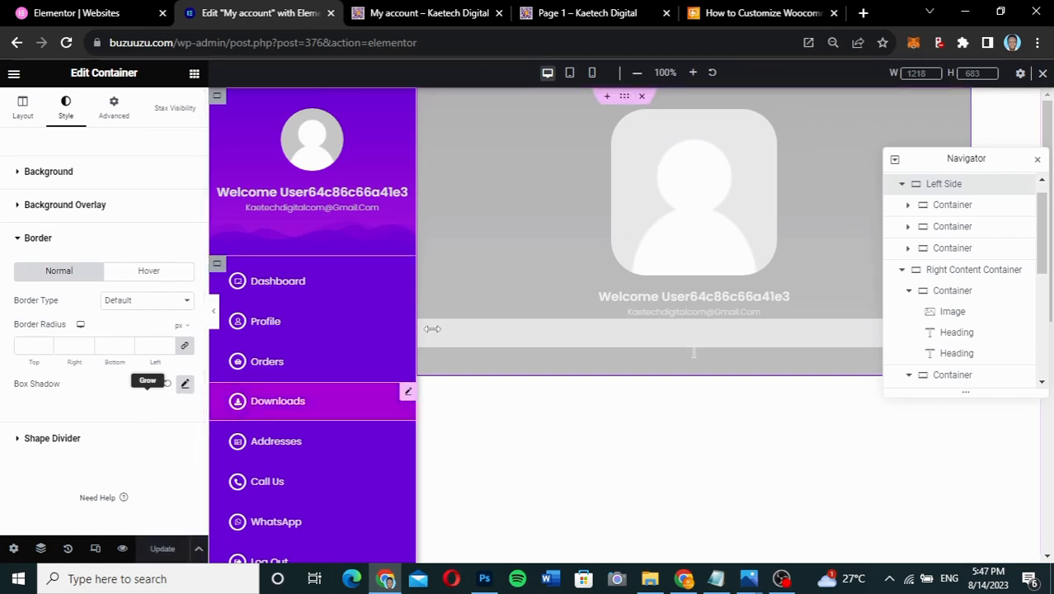
left_click(413, 13)
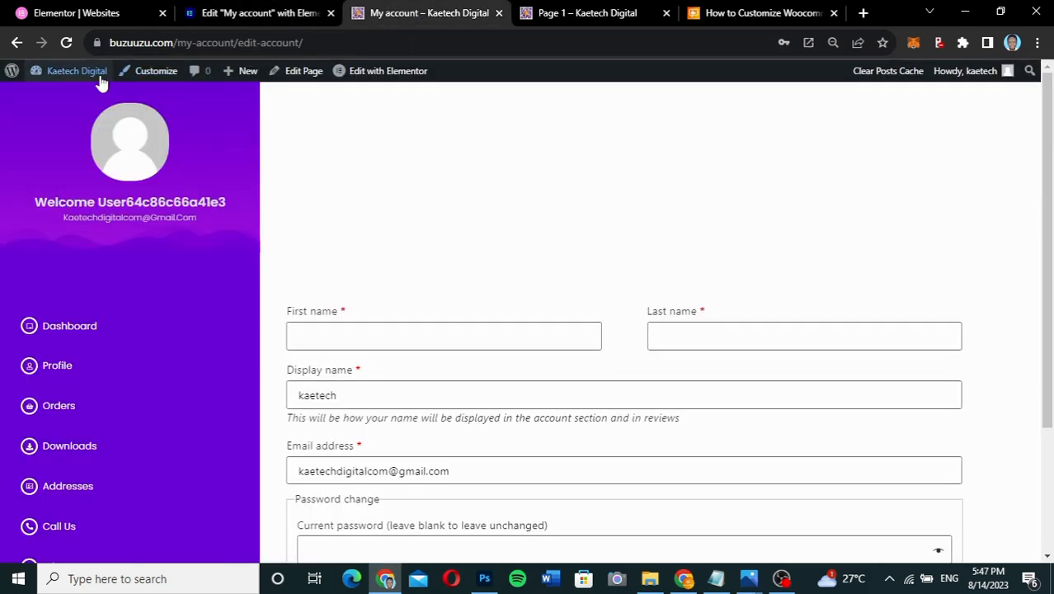
- Reload the live page, then change the account container's desktop top margin to 150 px and save
left_click(69, 43)
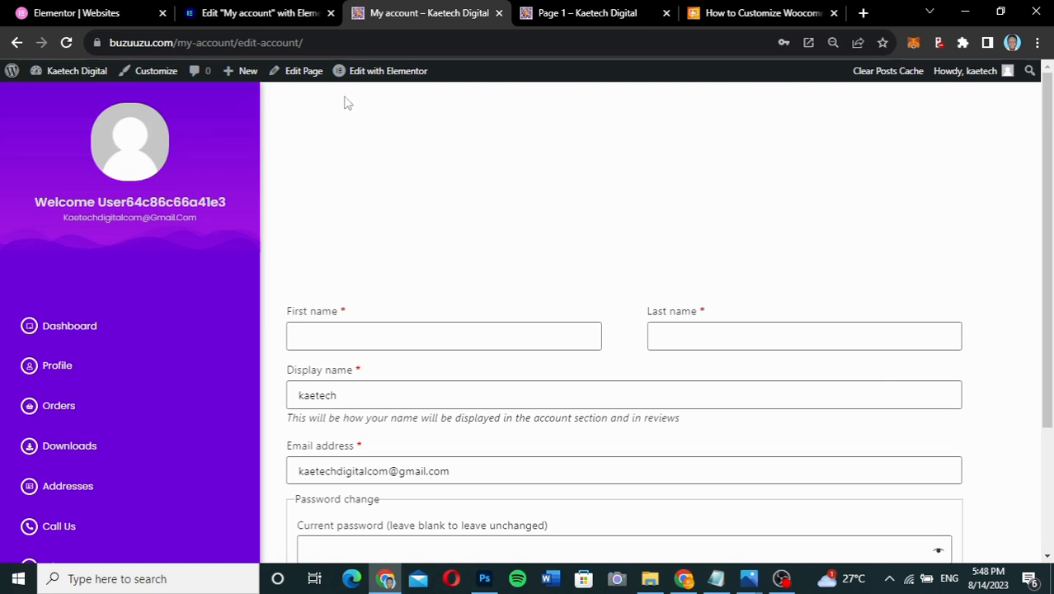
left_click(244, 14)
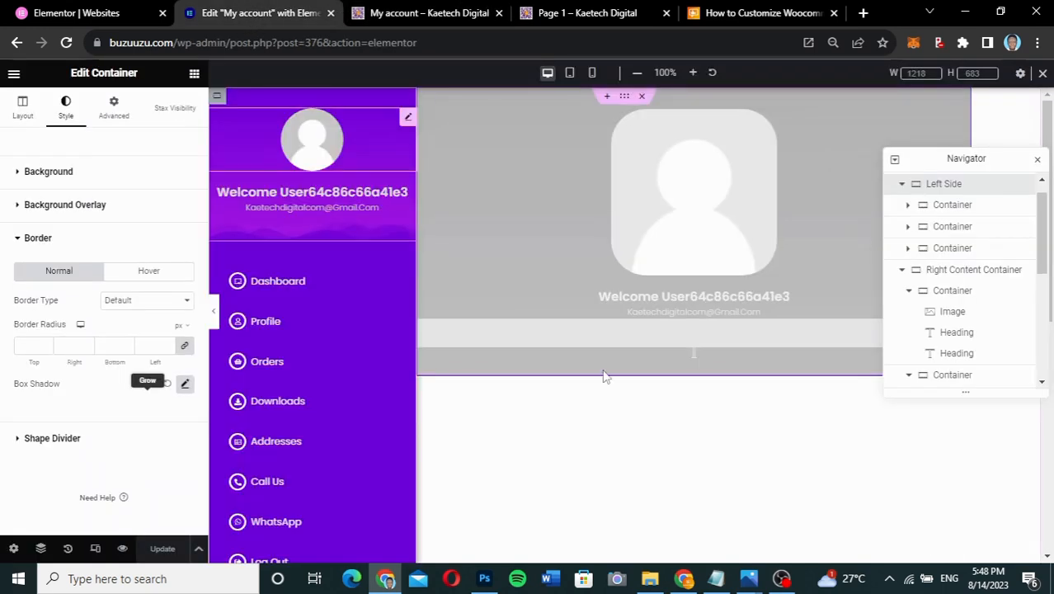
scroll(607, 377, "down", 3)
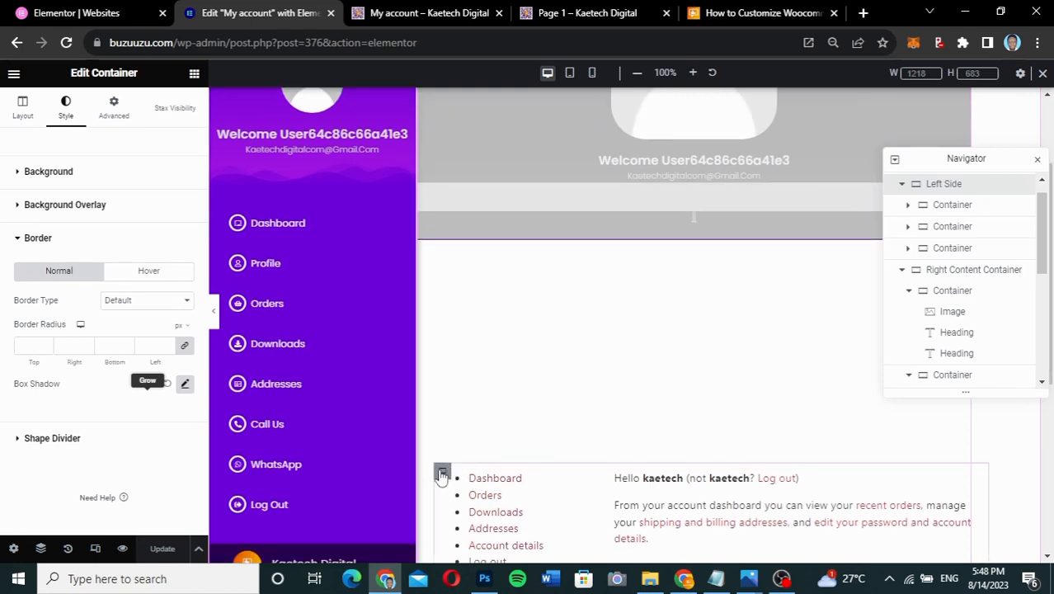
left_click(441, 477)
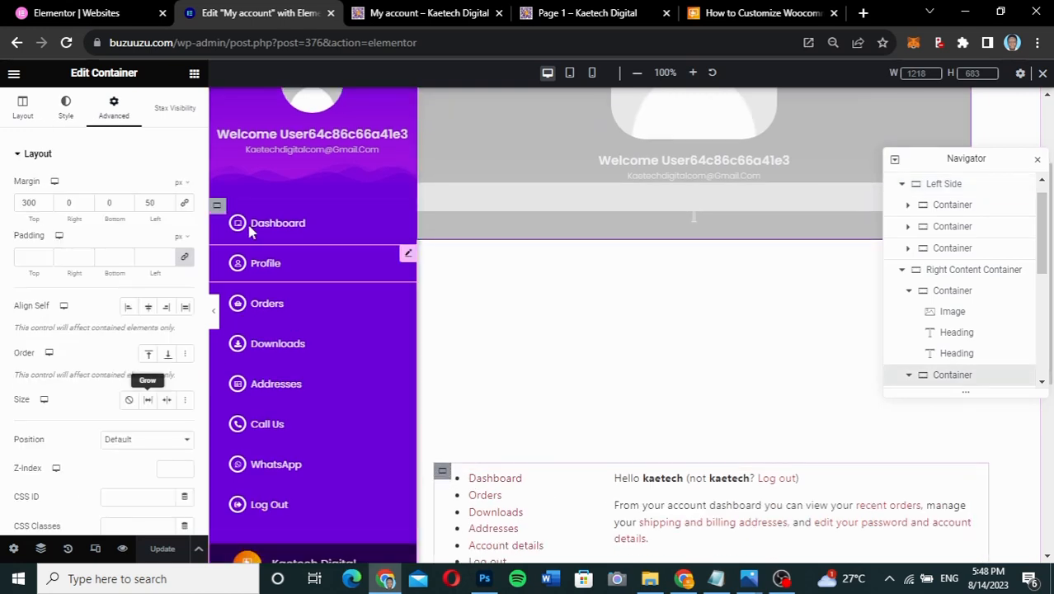
left_click(25, 205)
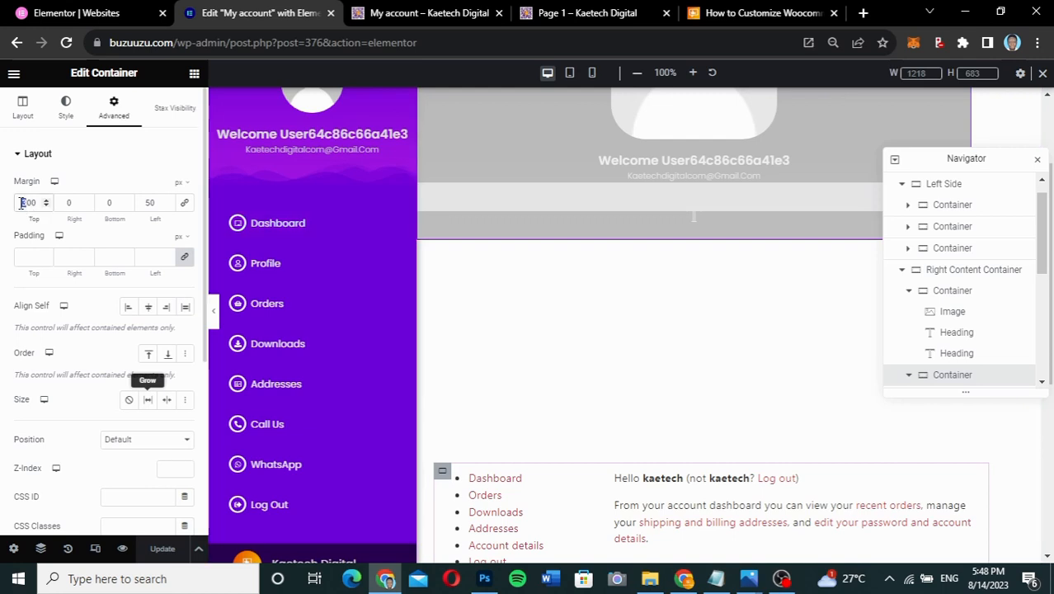
type("0")
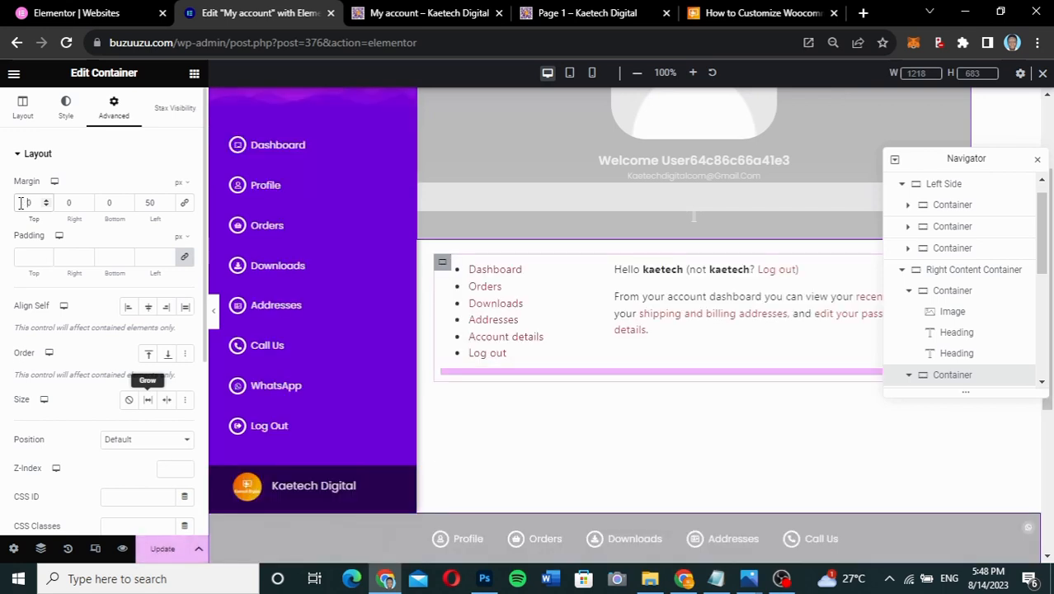
type("15")
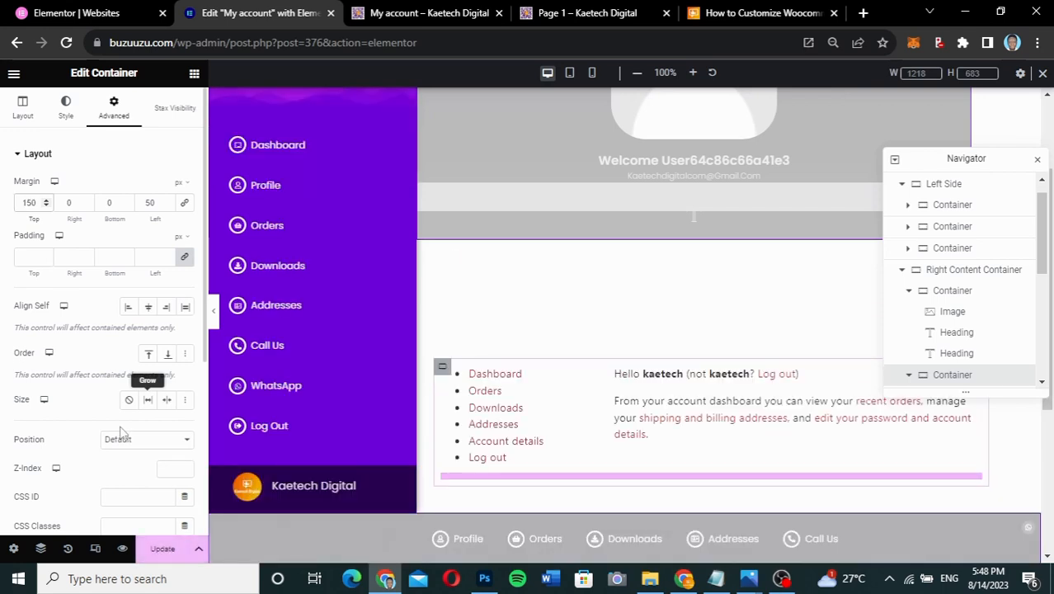
left_click(162, 548)
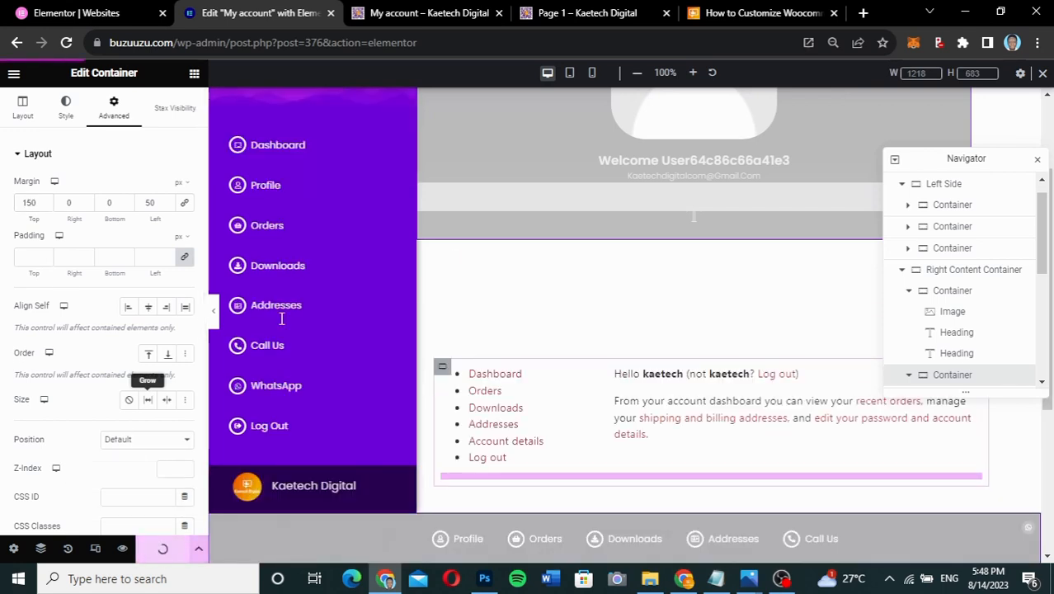
left_click(443, 12)
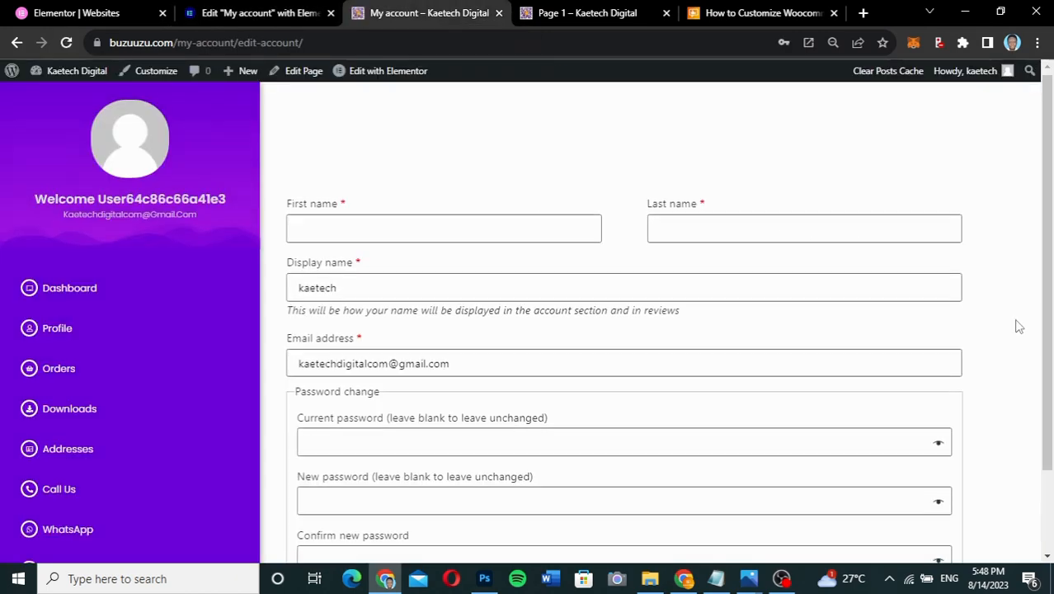
- Scroll the account details form, then open Dashboard from the purple sidebar and scroll it
scroll(1018, 326, "down", 2)
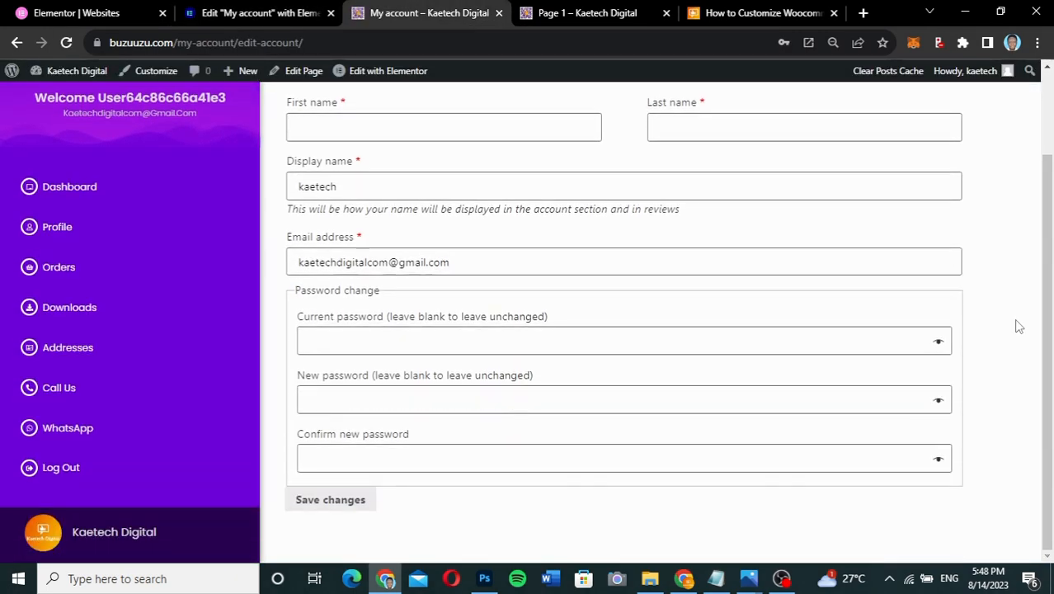
scroll(1018, 326, "up", 2)
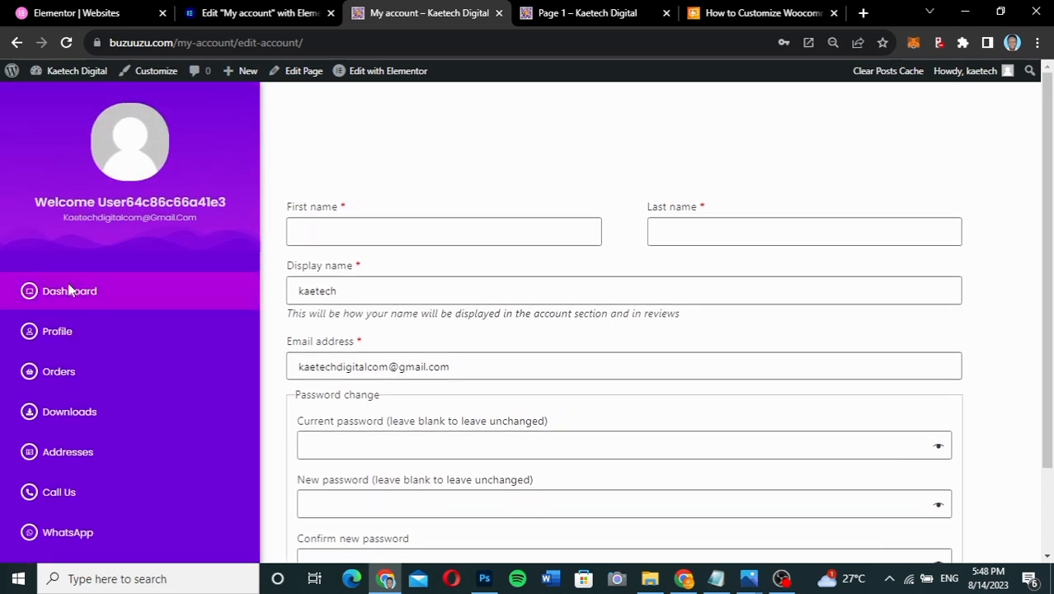
left_click(70, 293)
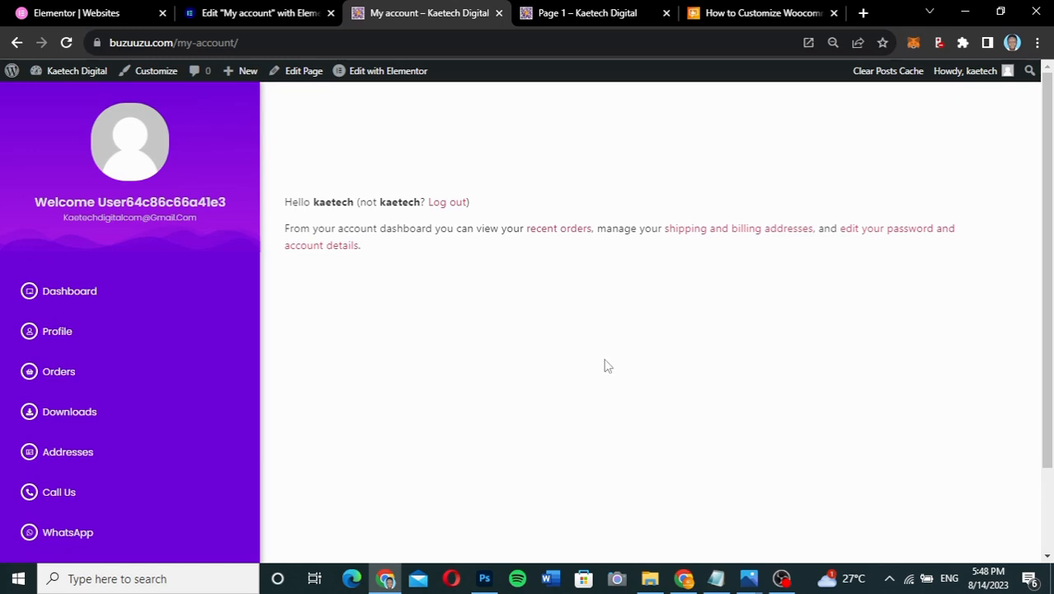
scroll(364, 295, "down", 2)
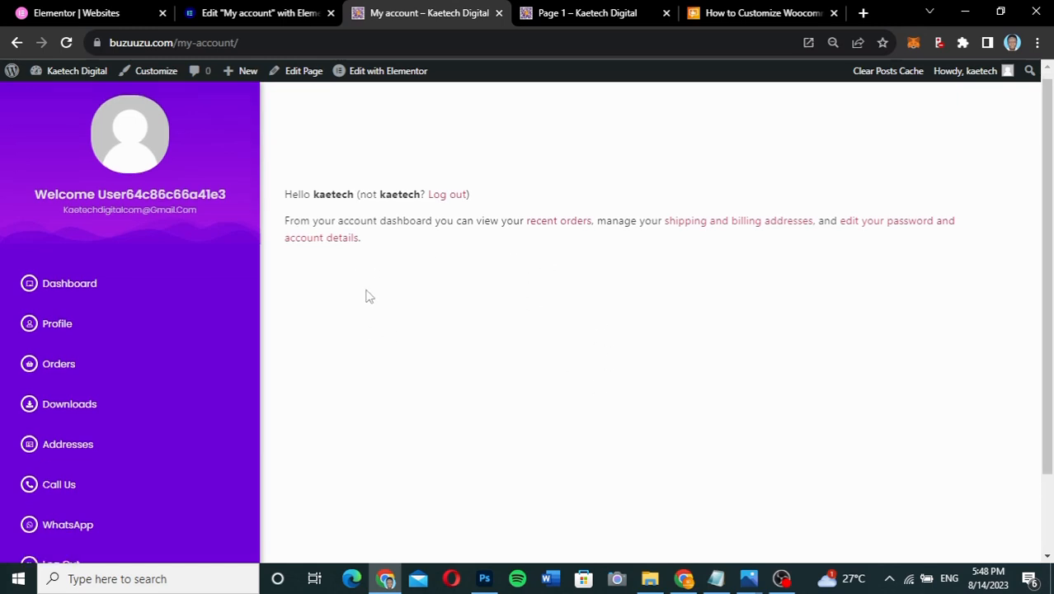
scroll(364, 294, "up", 1)
scroll(369, 297, "down", 1)
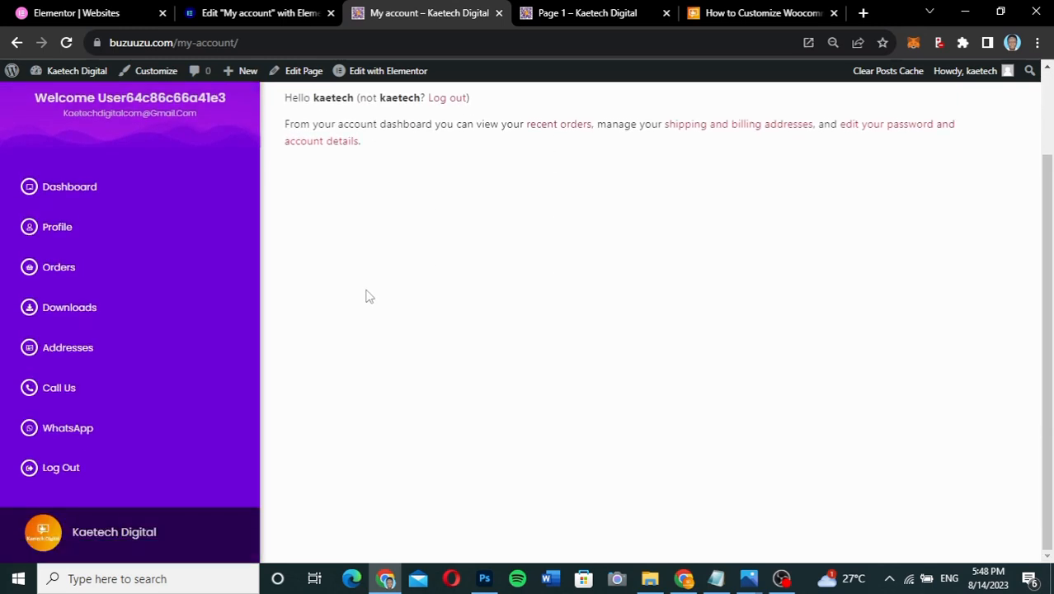
scroll(370, 296, "up", 1)
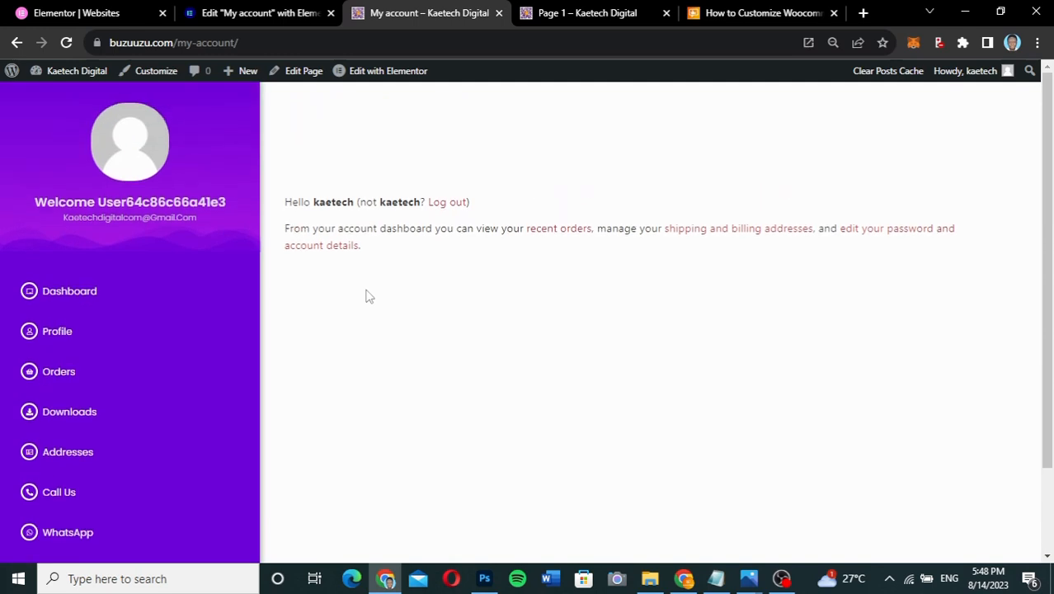
right_click(421, 230)
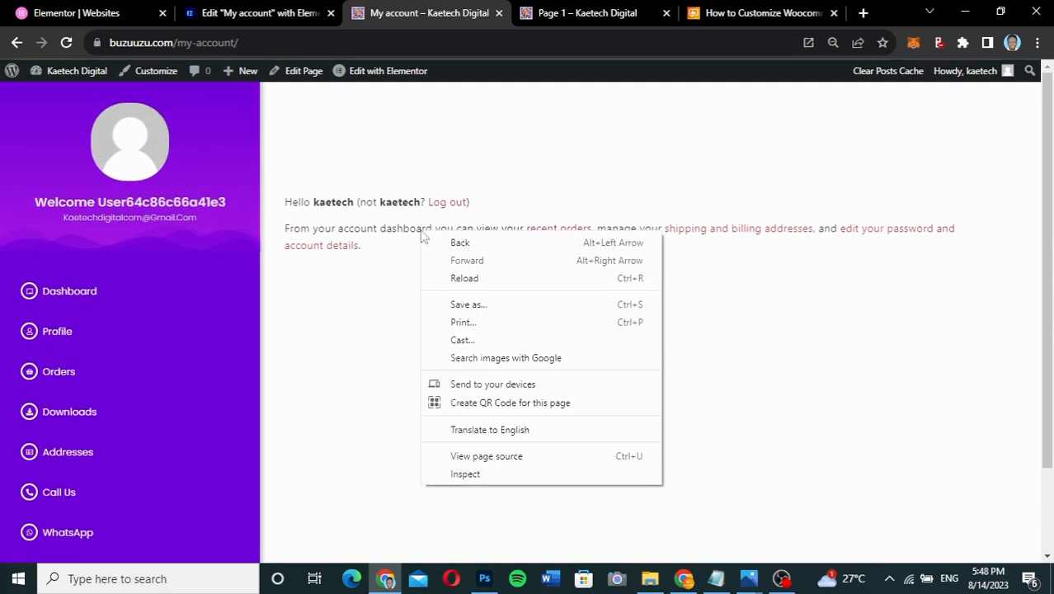
left_click(473, 476)
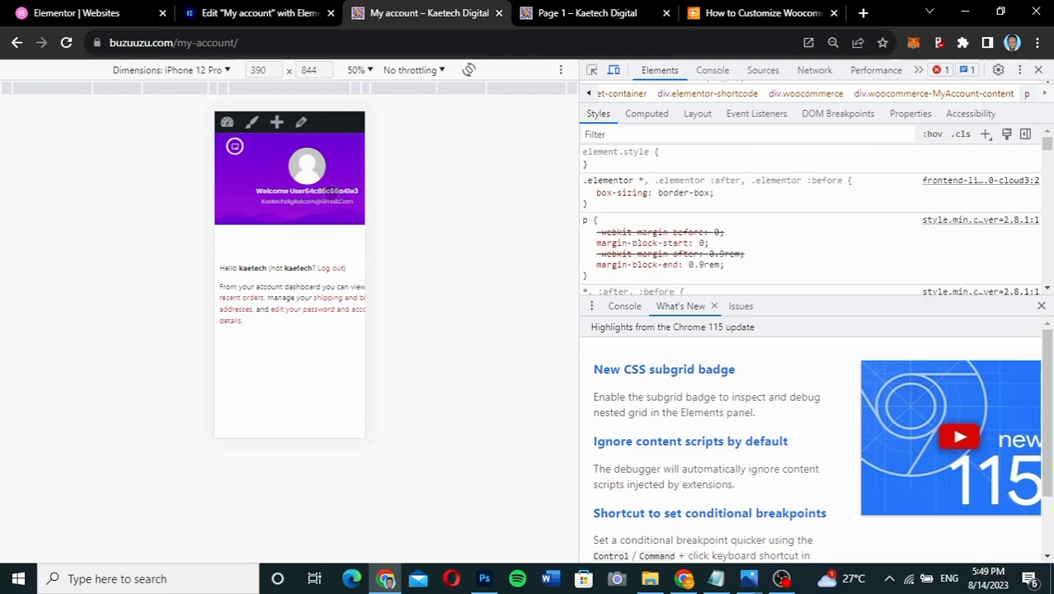
scroll(282, 244, "right", 1)
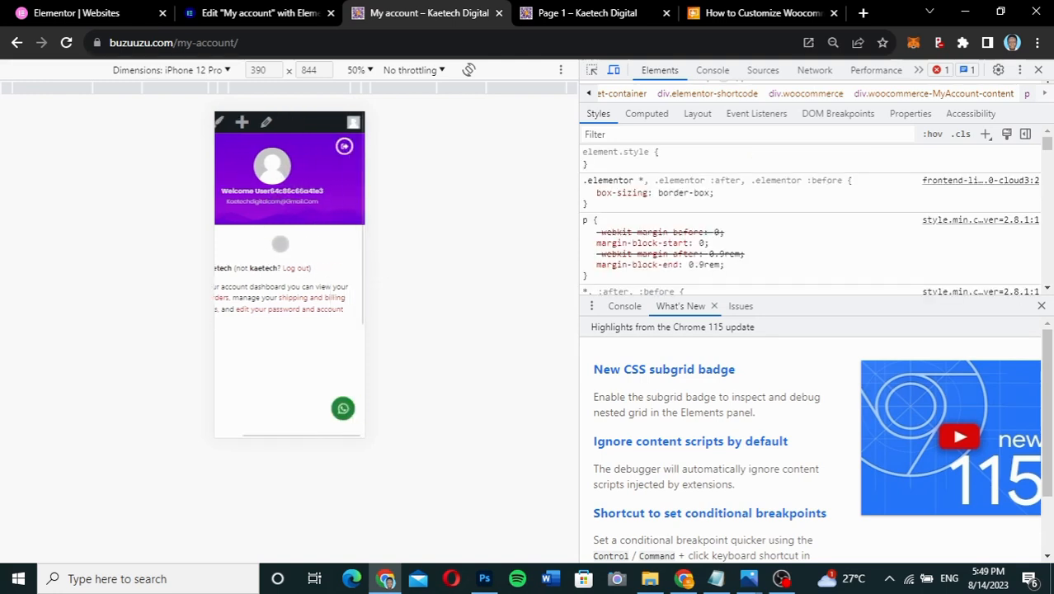
scroll(281, 244, "left", 1)
scroll(280, 243, "right", 1)
scroll(281, 243, "left", 1)
scroll(281, 243, "down", 2)
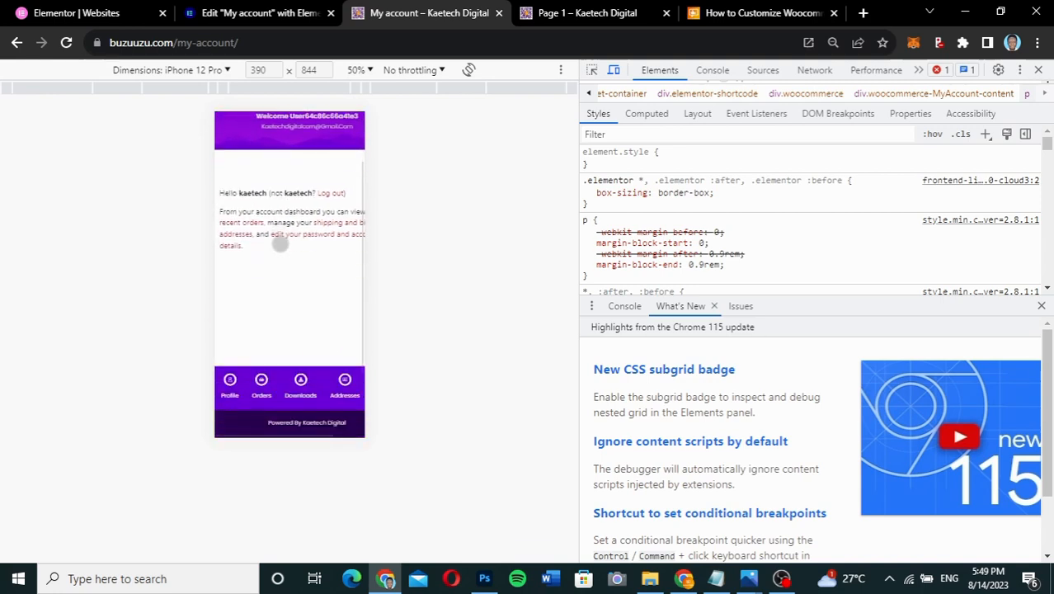
scroll(279, 243, "up", 2)
scroll(280, 243, "down", 2)
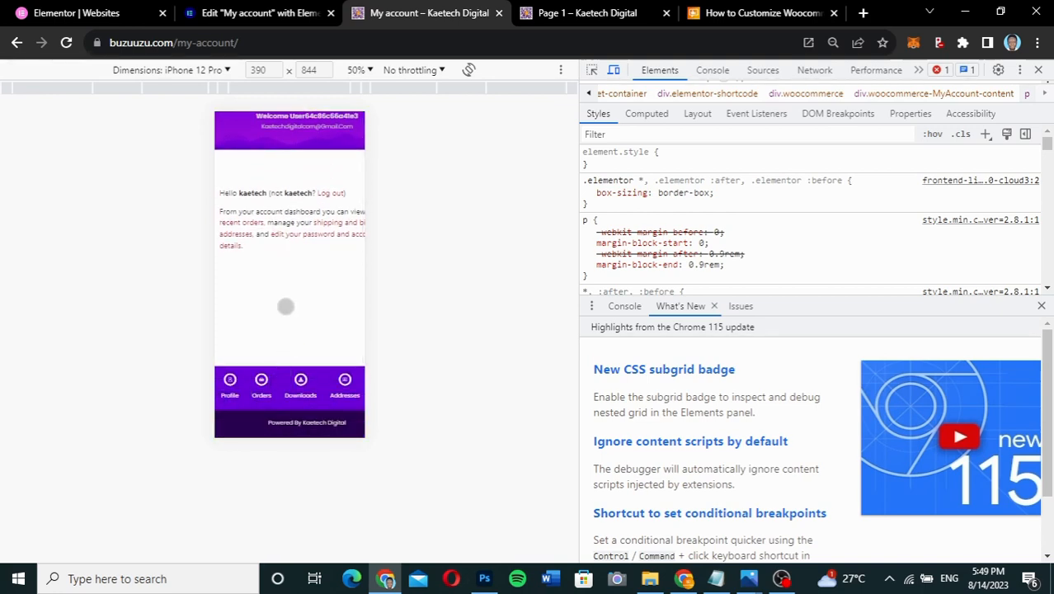
scroll(285, 306, "up", 1)
scroll(285, 306, "down", 1)
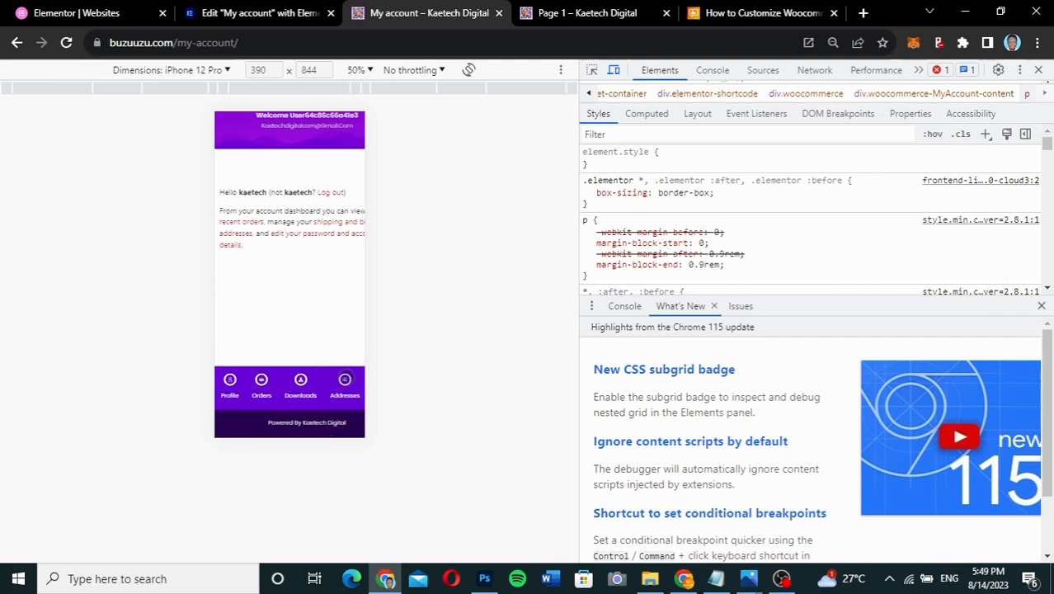
scroll(330, 393, "right", 1)
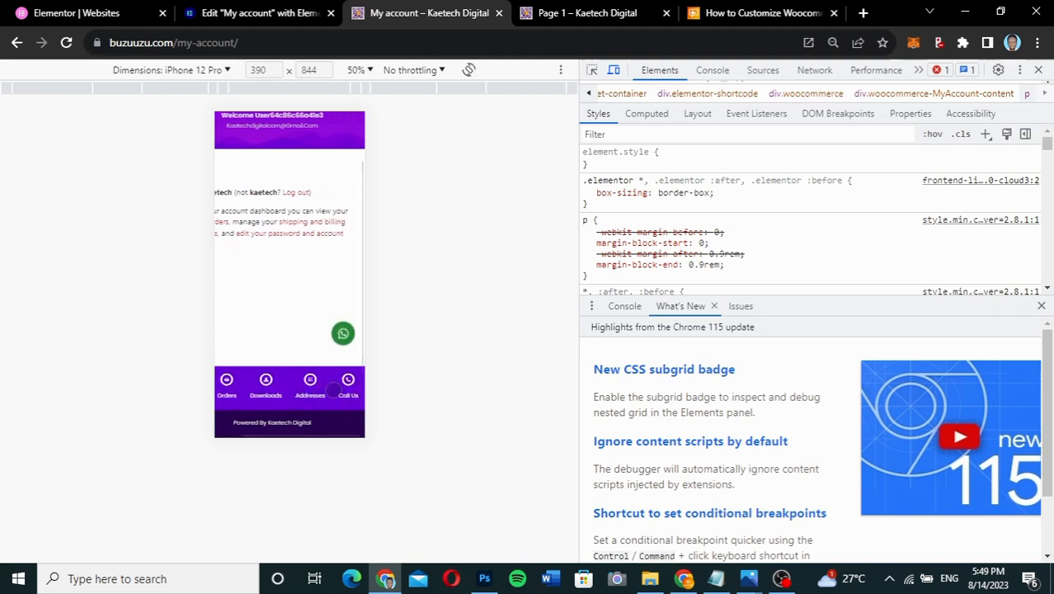
left_click(228, 71)
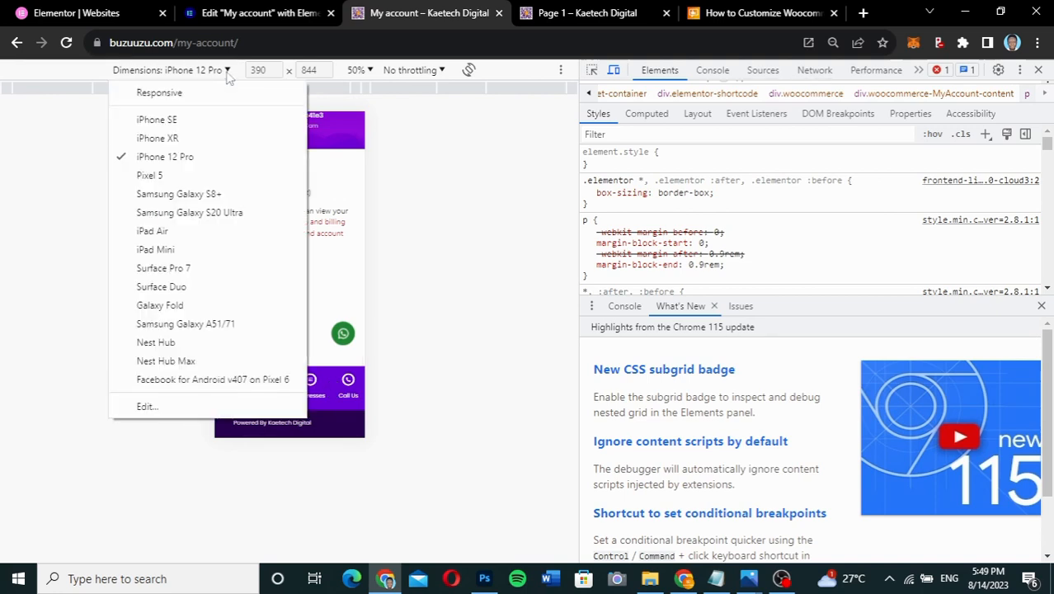
left_click(190, 177)
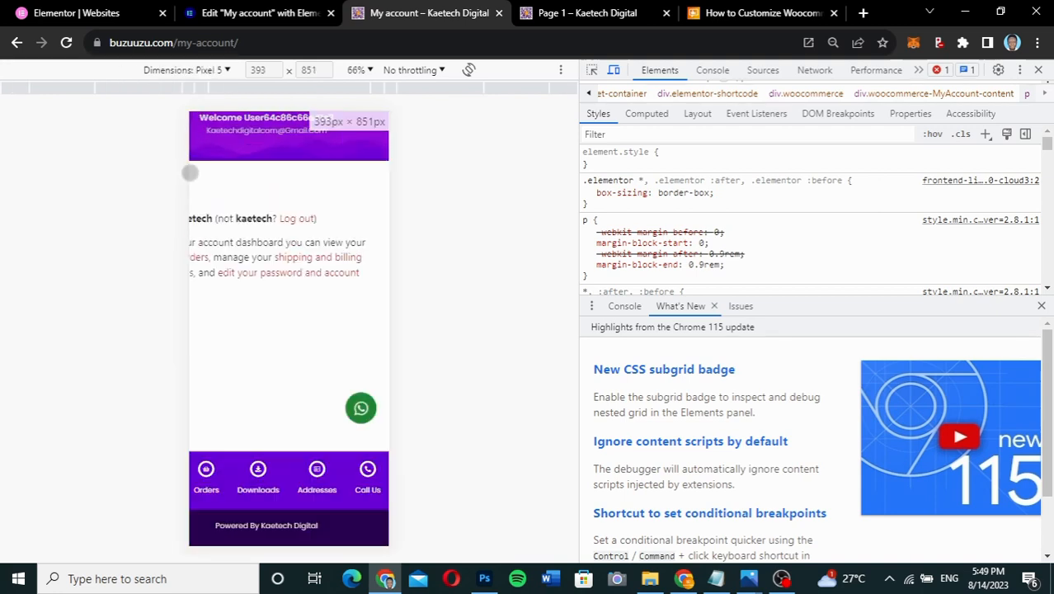
left_click(191, 71)
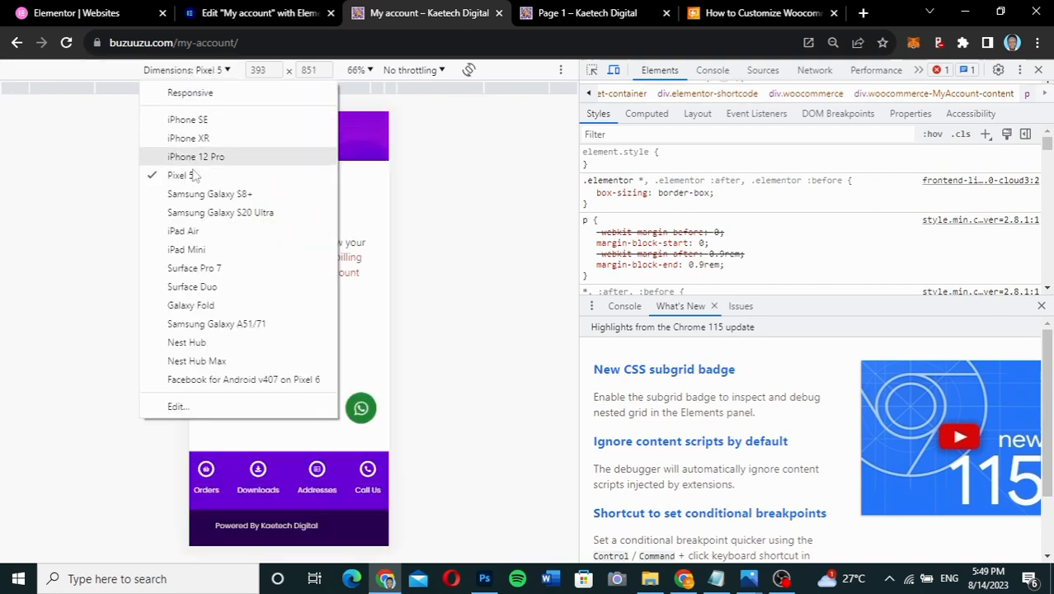
left_click(186, 249)
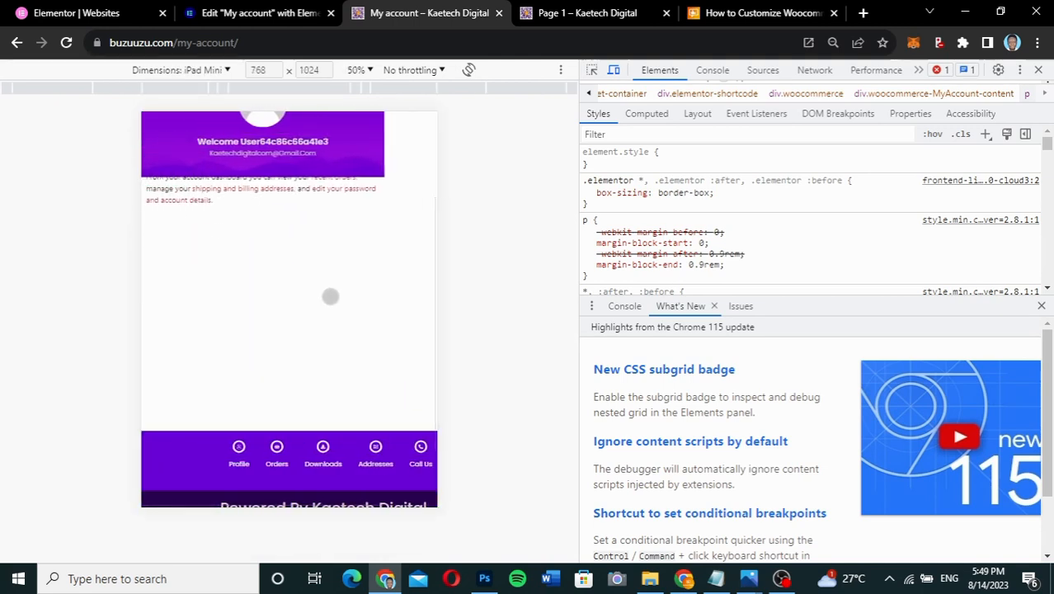
left_click(203, 70)
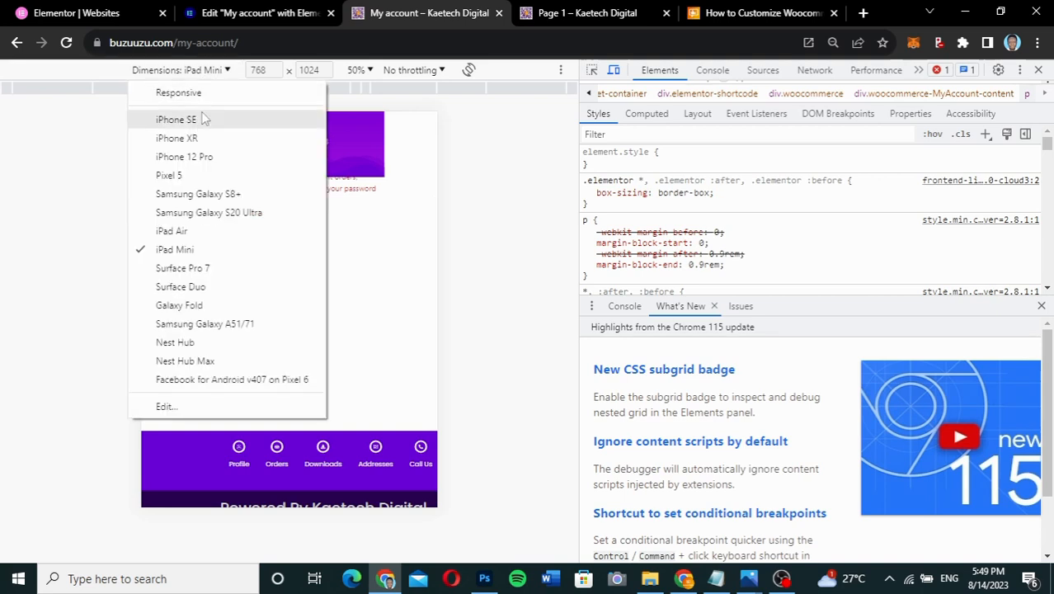
left_click(197, 156)
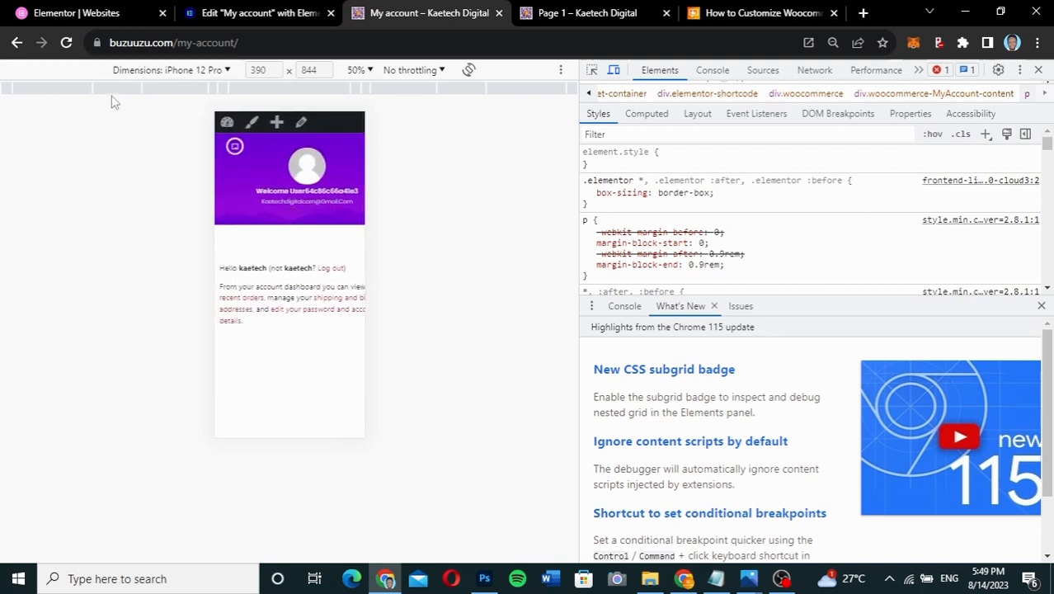
left_click(64, 44)
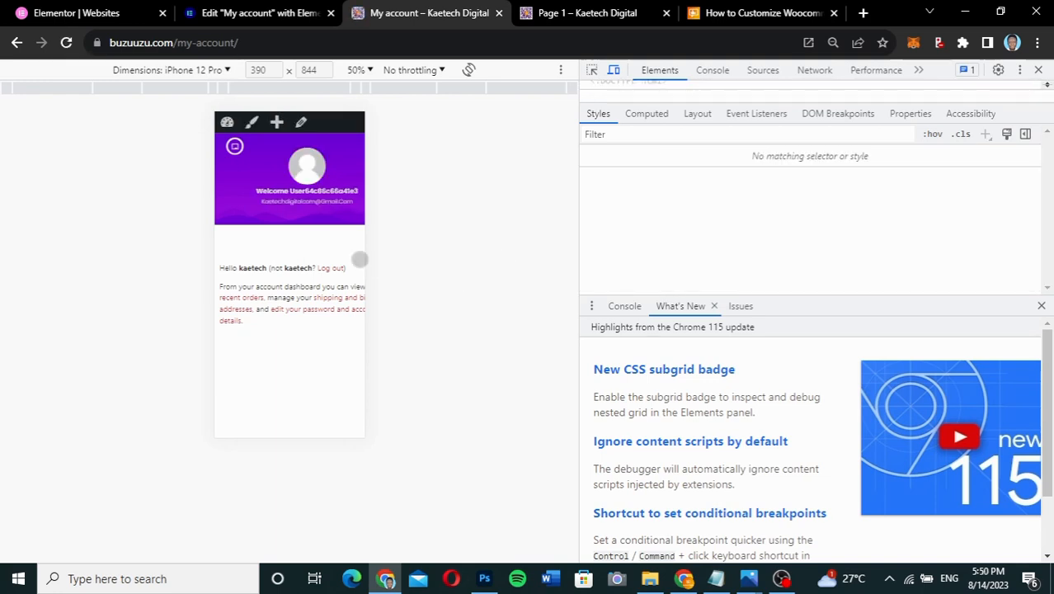
scroll(288, 255, "down", 2)
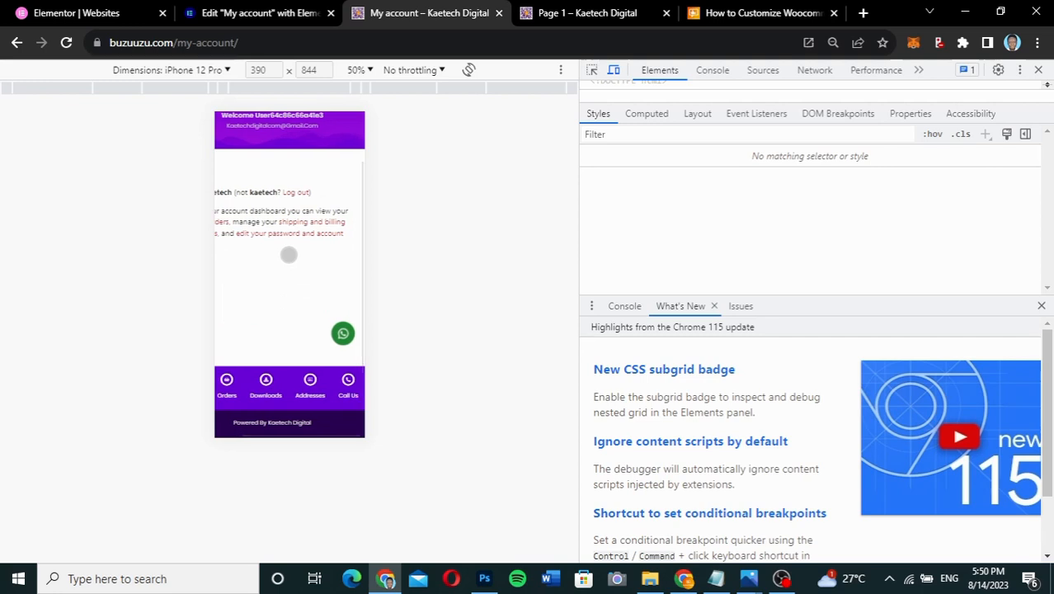
scroll(288, 255, "up", 2)
scroll(288, 254, "down", 1)
scroll(288, 254, "left", 3)
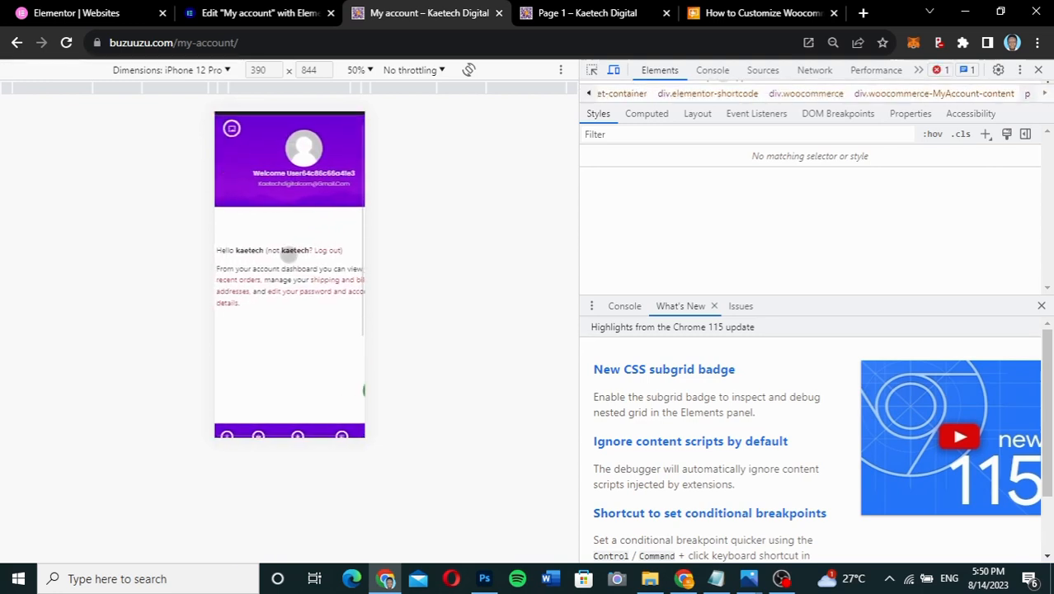
scroll(298, 250, "up", 1)
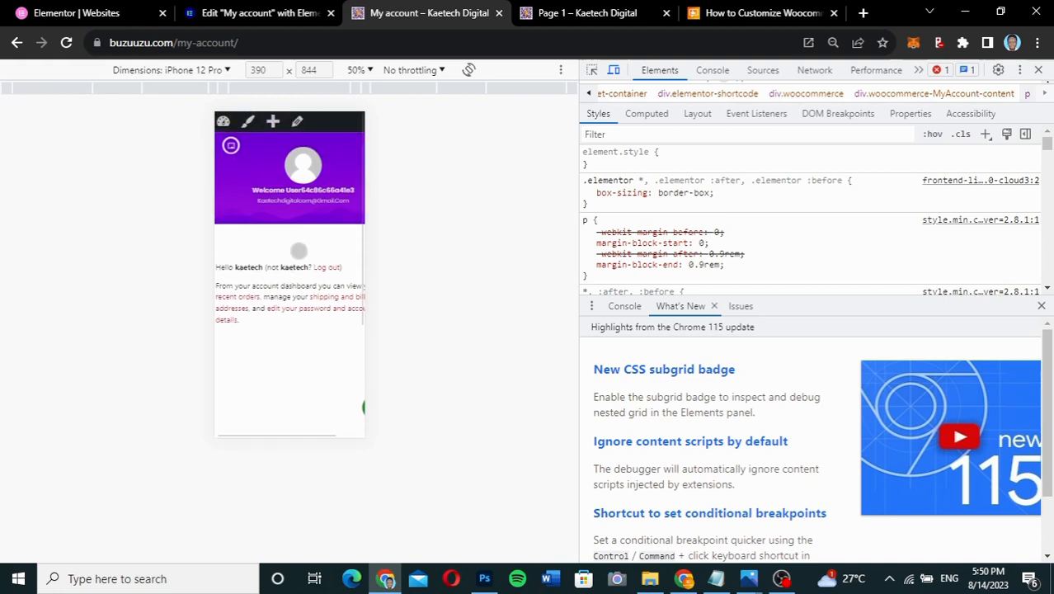
scroll(297, 261, "down", 3)
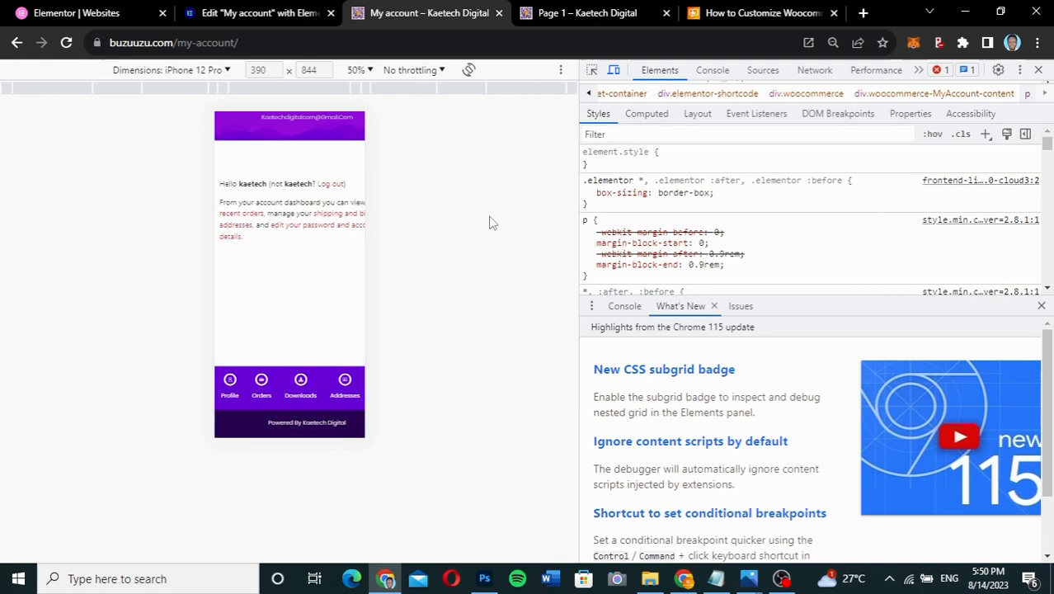
scroll(275, 216, "up", 4)
scroll(275, 217, "down", 5)
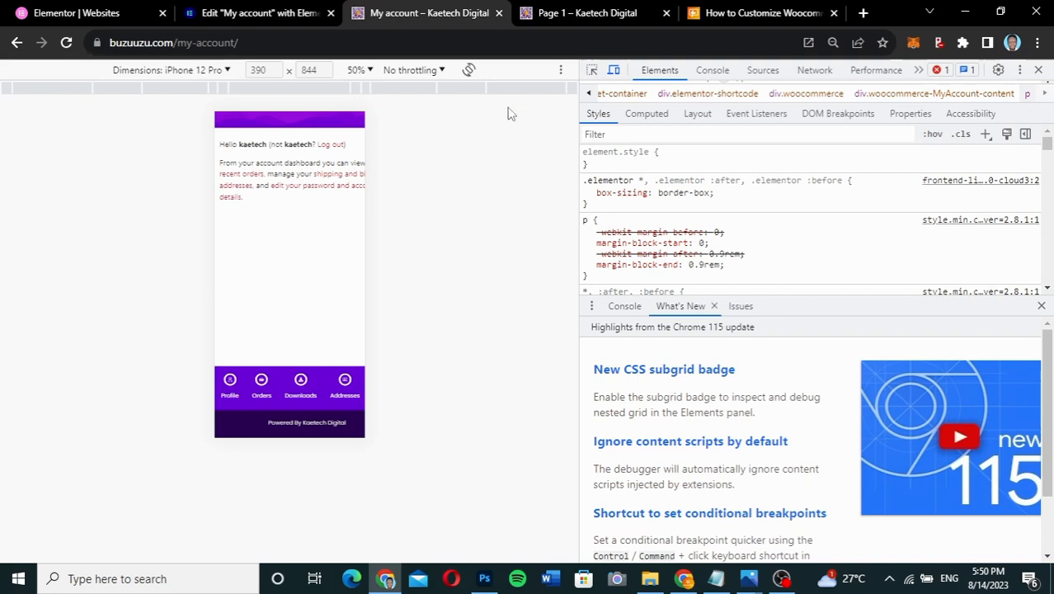
- Compare the editor with the live edit-account page and mobile preview, then open the Elements widget list
left_click(229, 11)
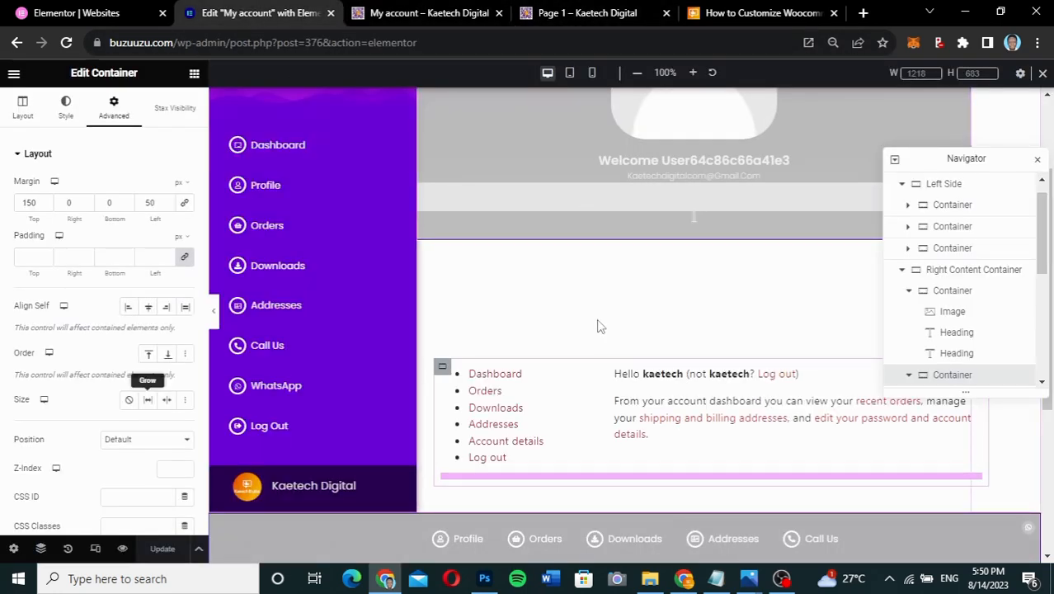
left_click(589, 21)
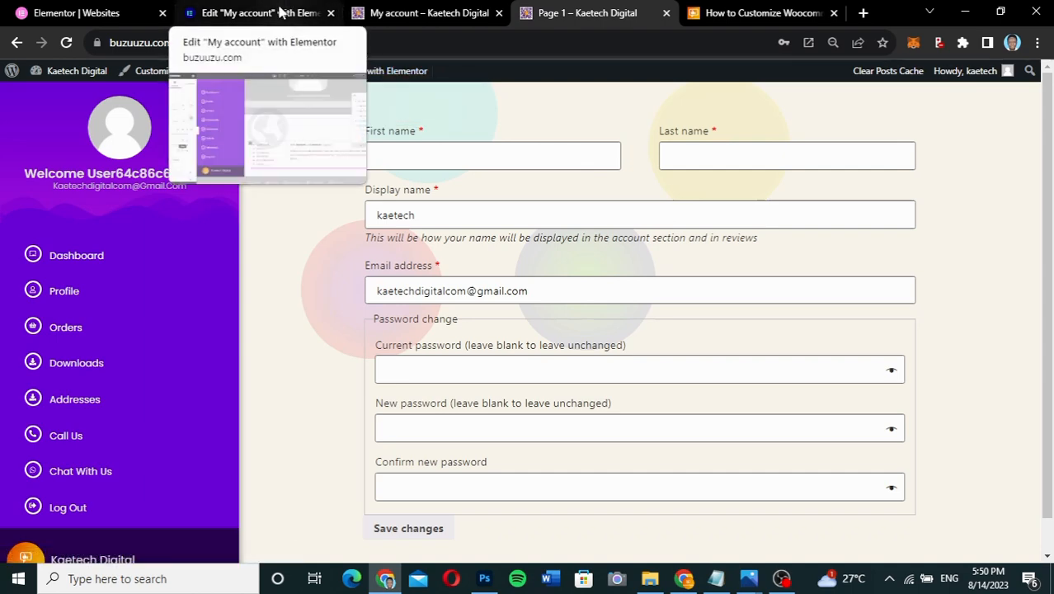
left_click(279, 11)
scroll(744, 326, "down", 3)
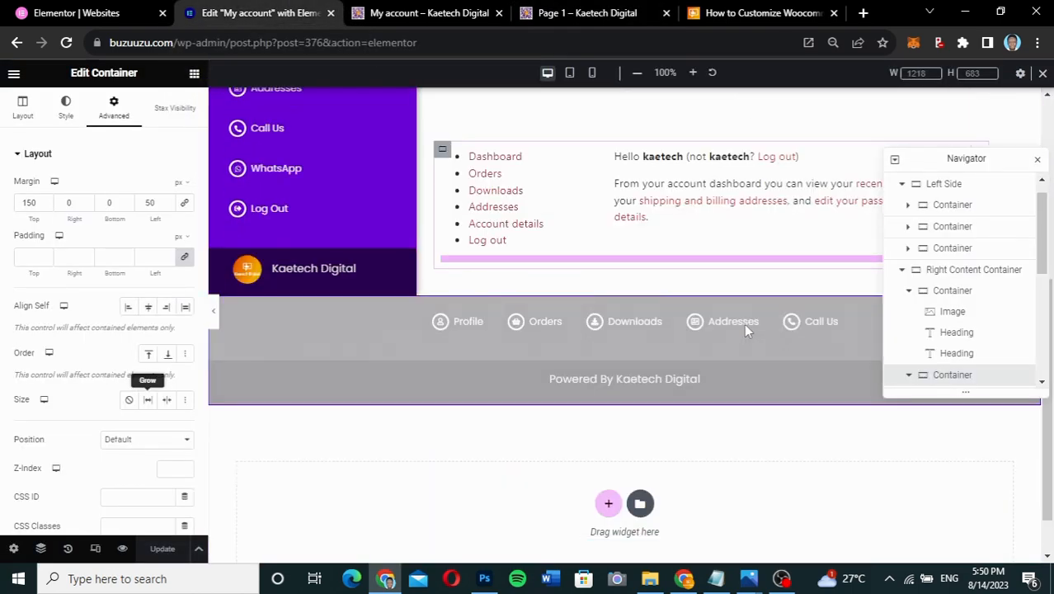
scroll(743, 323, "up", 2)
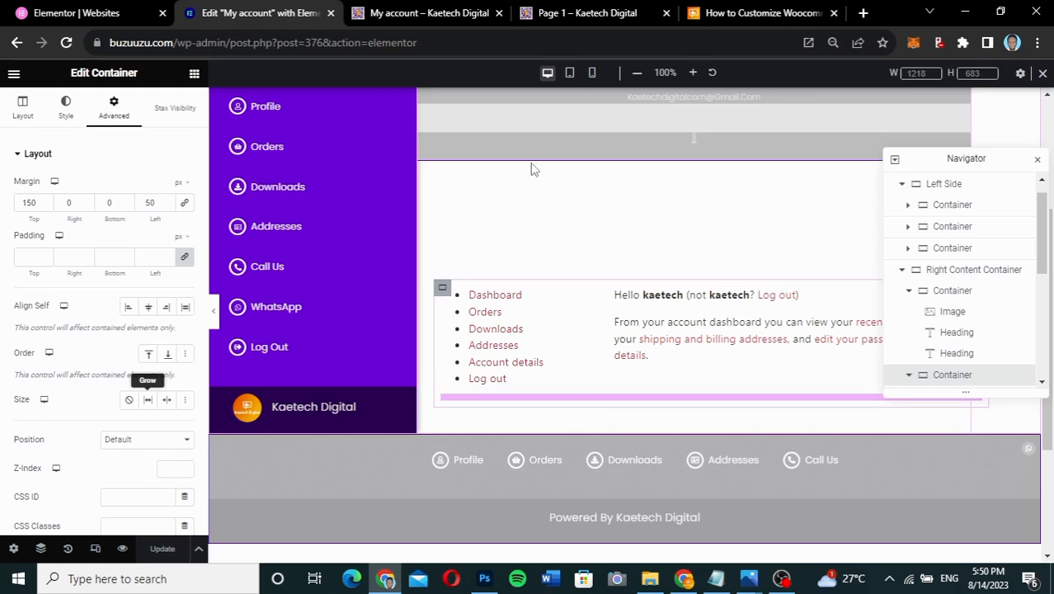
left_click(415, 18)
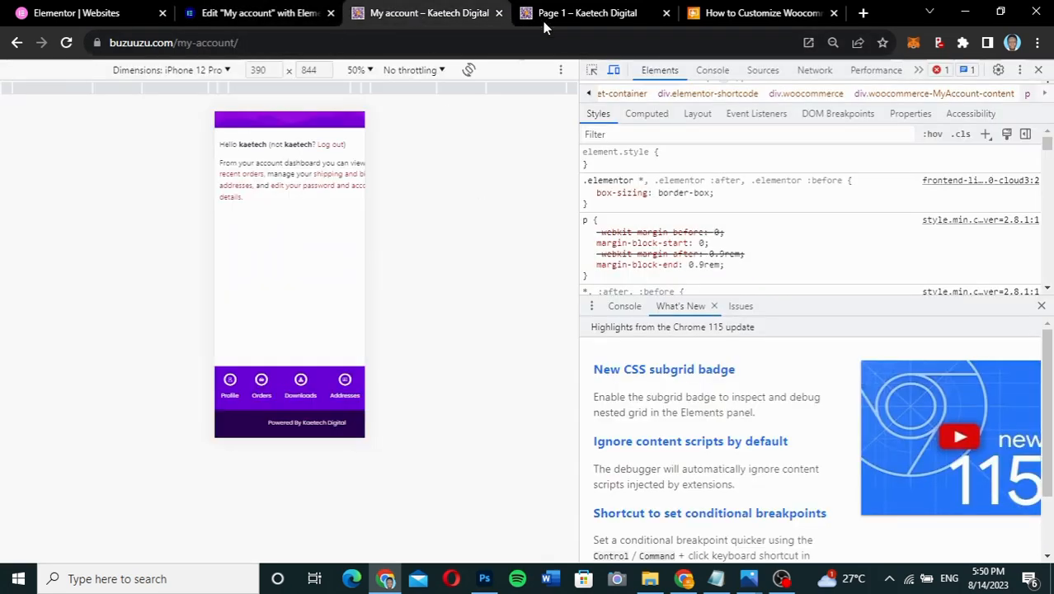
left_click(569, 14)
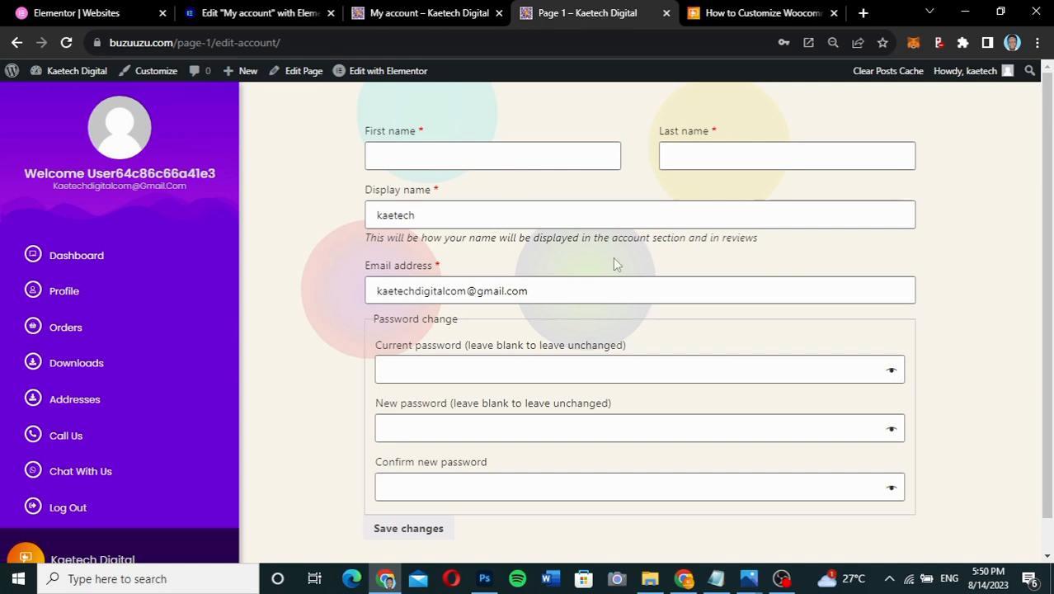
left_click(278, 15)
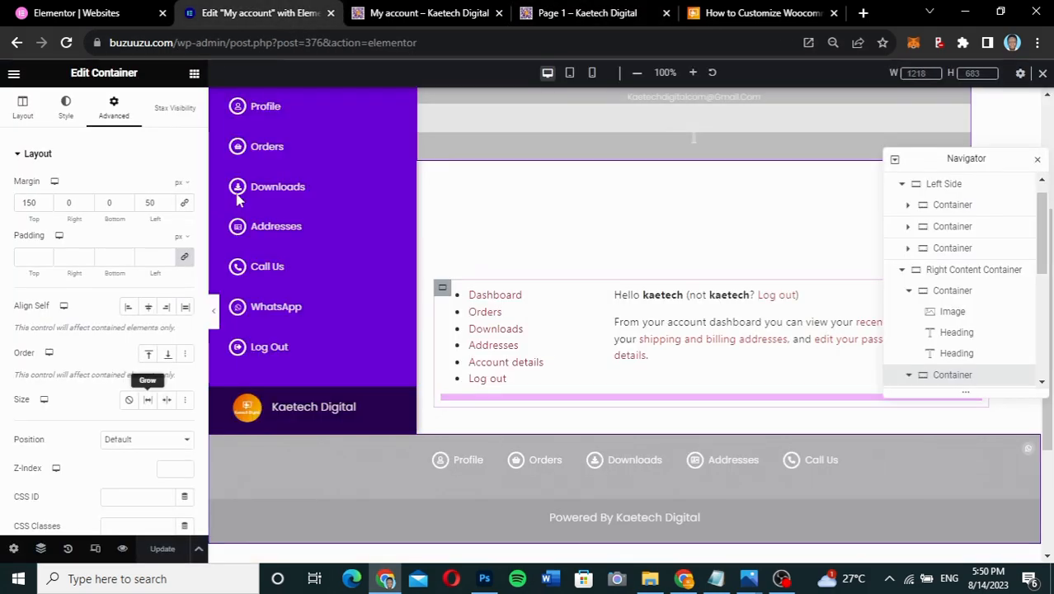
left_click(194, 76)
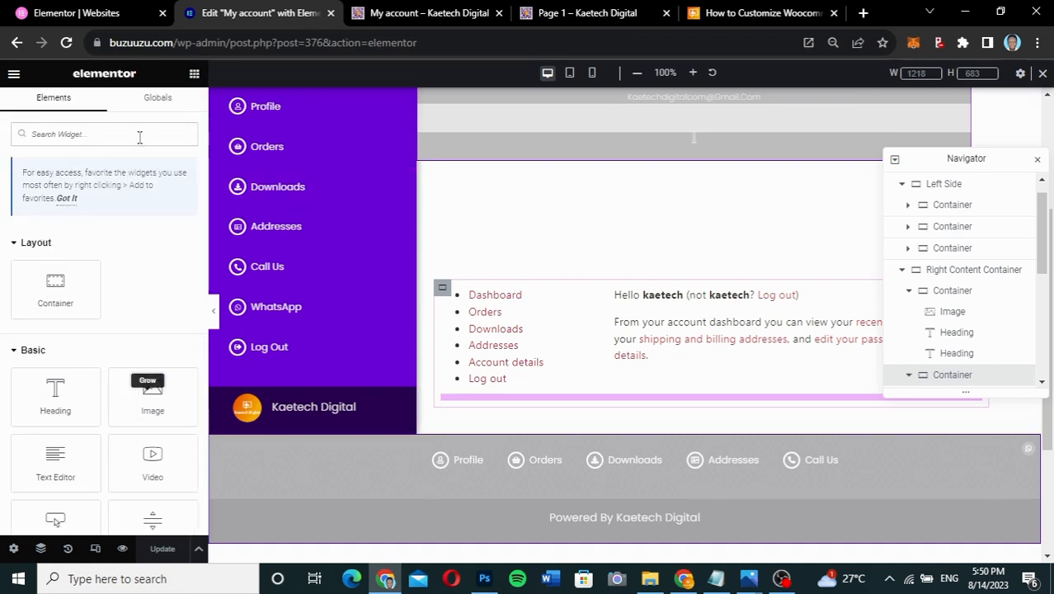
- Reload the Elementor editor and scroll through the sidebar, dashboard greeting and footer links row
scroll(119, 356, "down", 2)
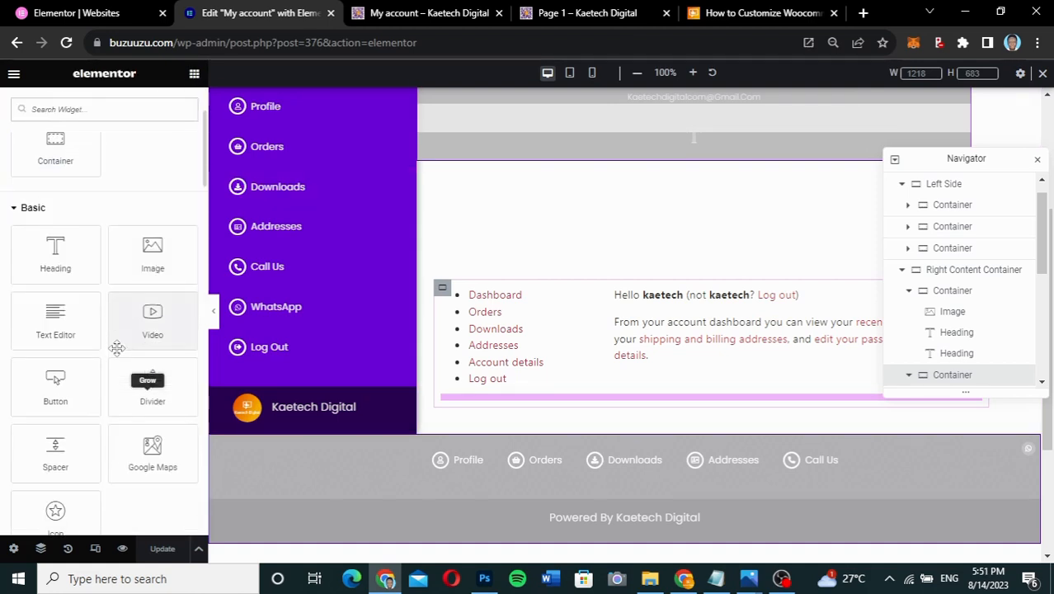
left_click(65, 41)
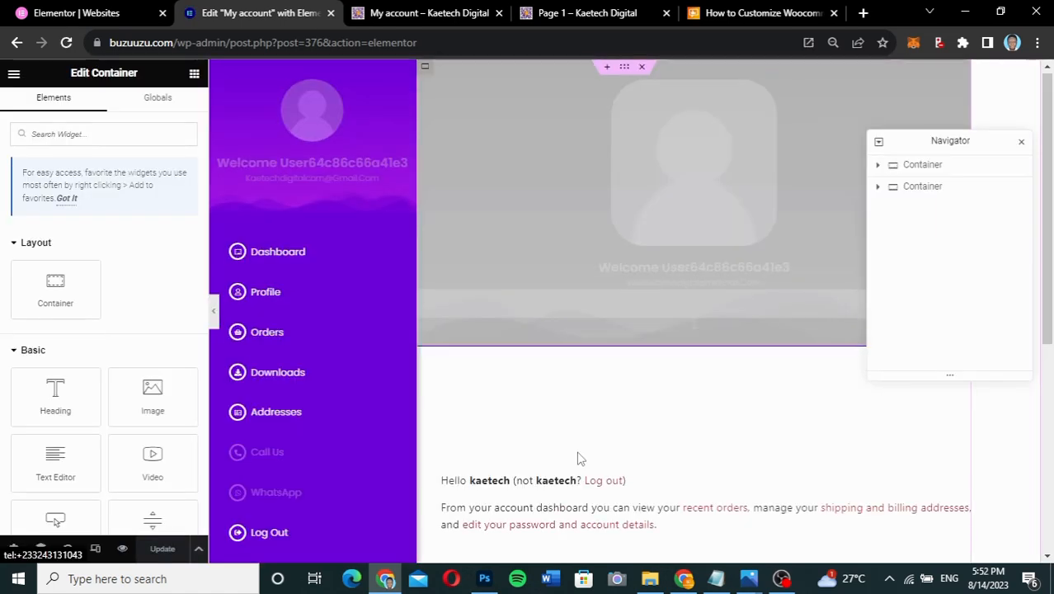
scroll(579, 457, "down", 5)
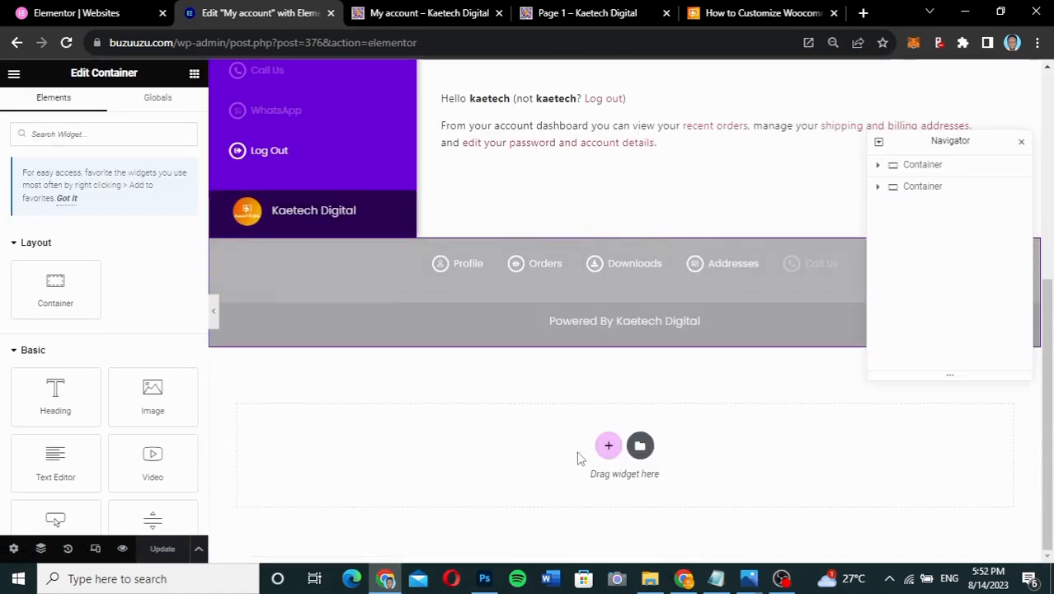
scroll(580, 458, "up", 3)
scroll(579, 458, "up", 2)
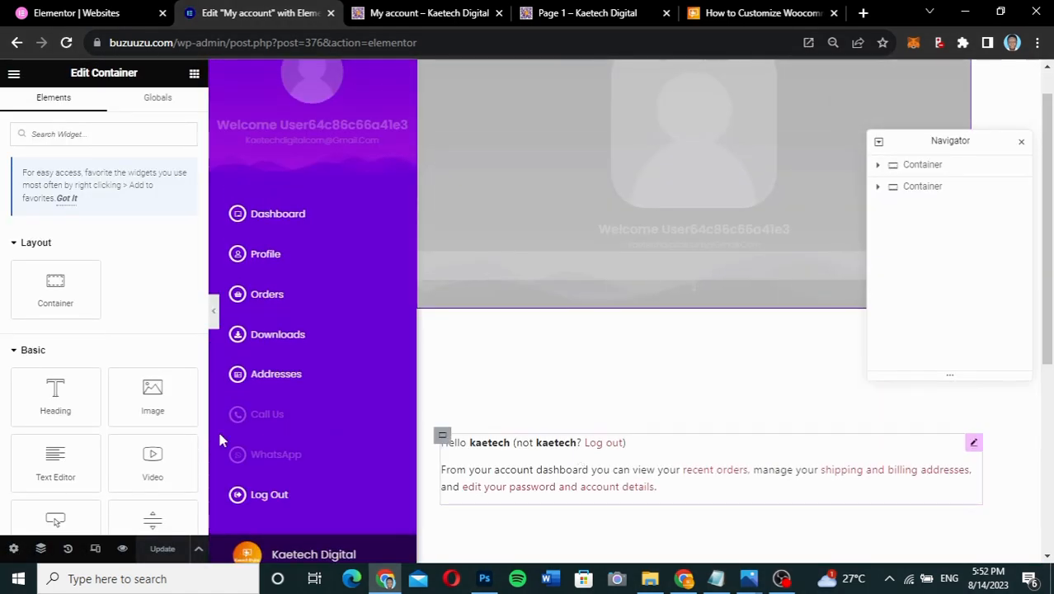
scroll(92, 309, "down", 3)
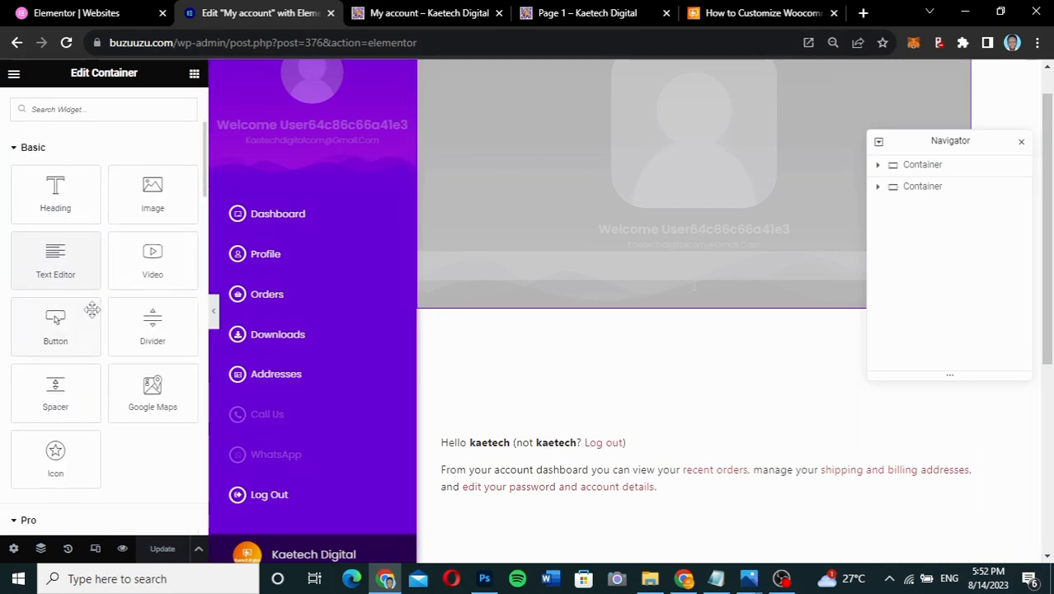
scroll(92, 309, "up", 1)
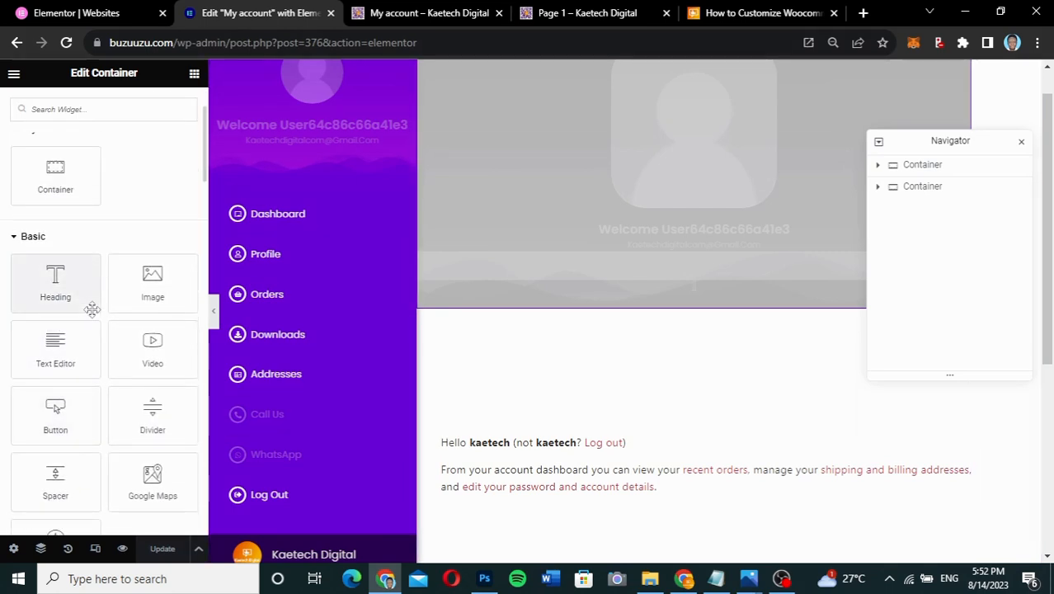
scroll(93, 310, "down", 1)
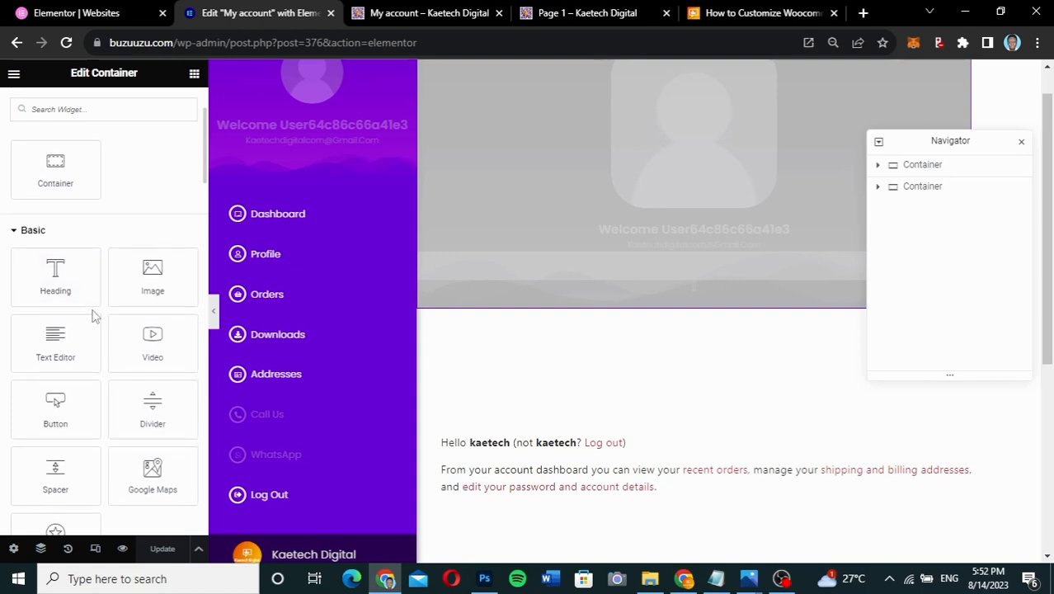
scroll(93, 315, "down", 1)
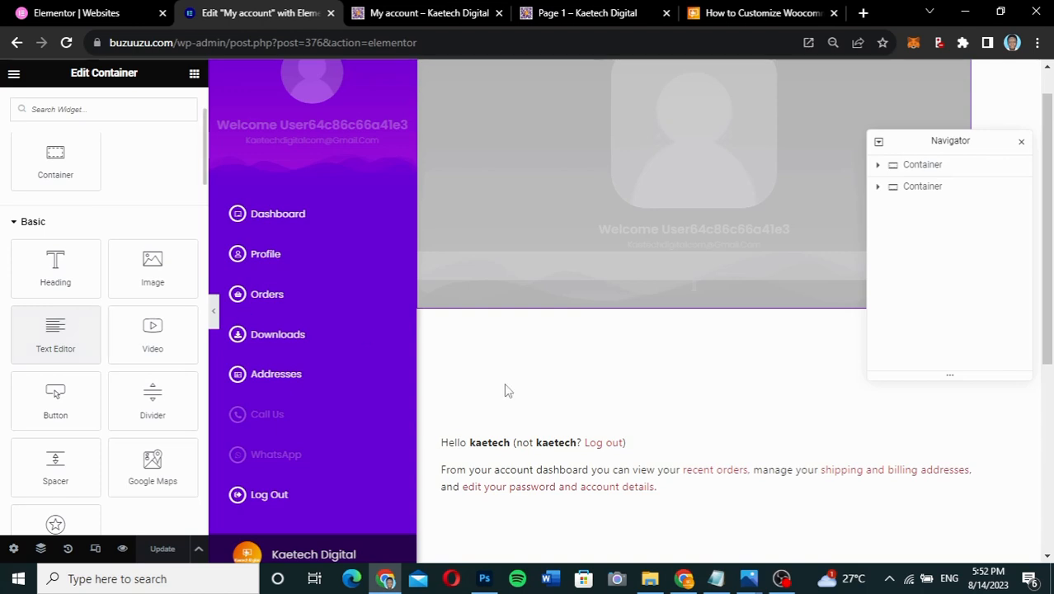
scroll(506, 387, "down", 2)
scroll(505, 388, "up", 1)
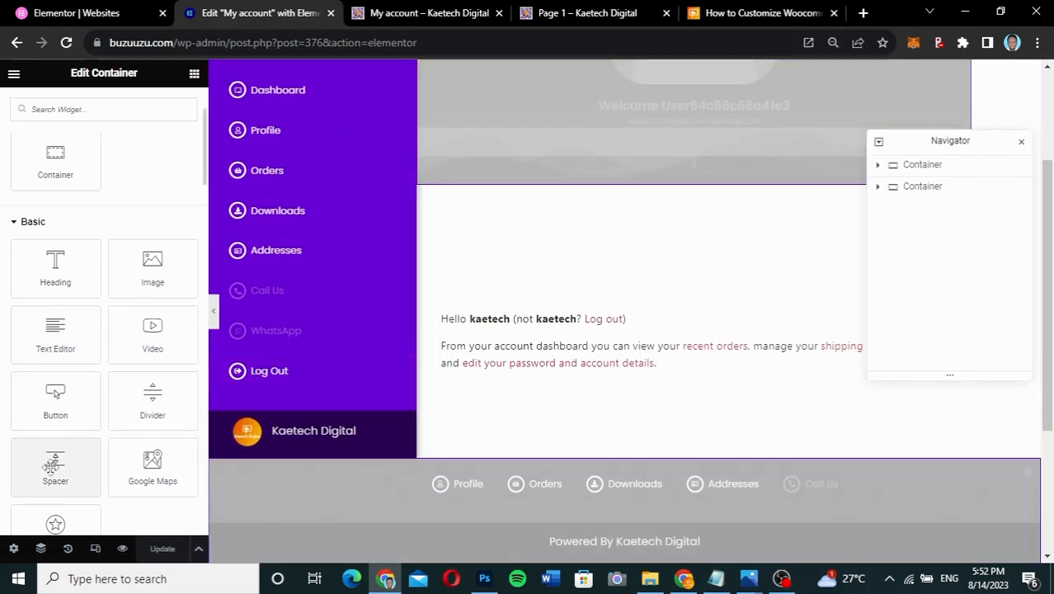
- Drop a Spacer widget (50 px) just below the account dashboard text
left_click_drag(51, 466, 555, 379)
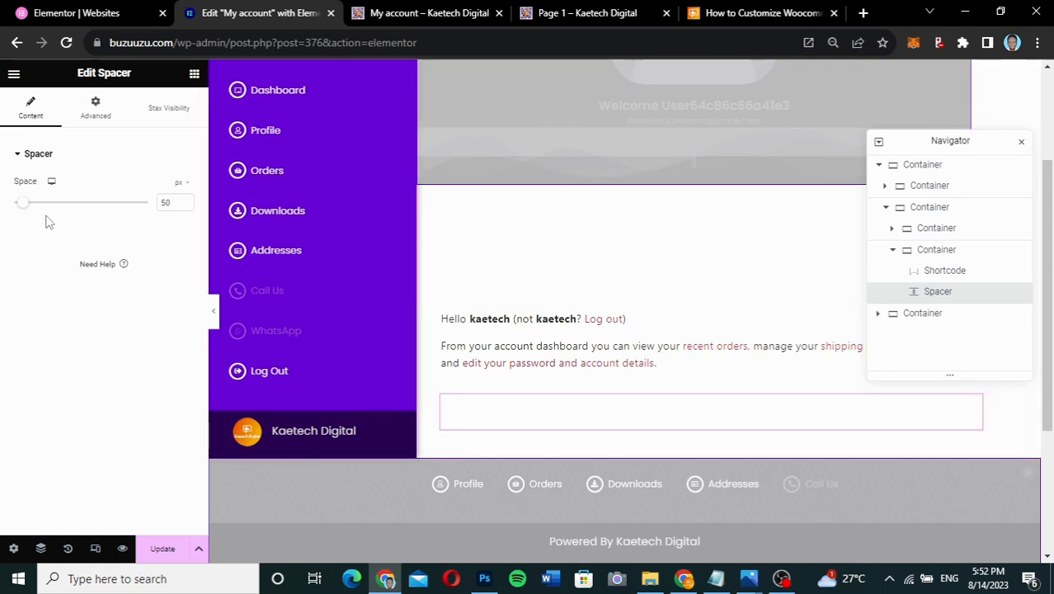
- Give the spacer a gradient background with bright yellow as the first colour
left_click(97, 113)
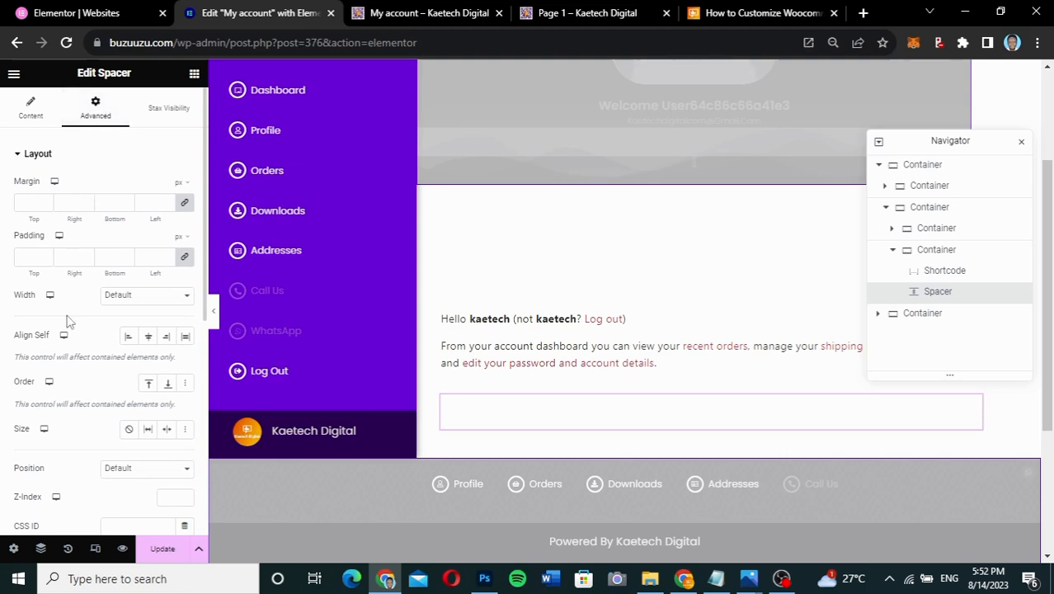
scroll(68, 322, "down", 2)
scroll(68, 321, "down", 1)
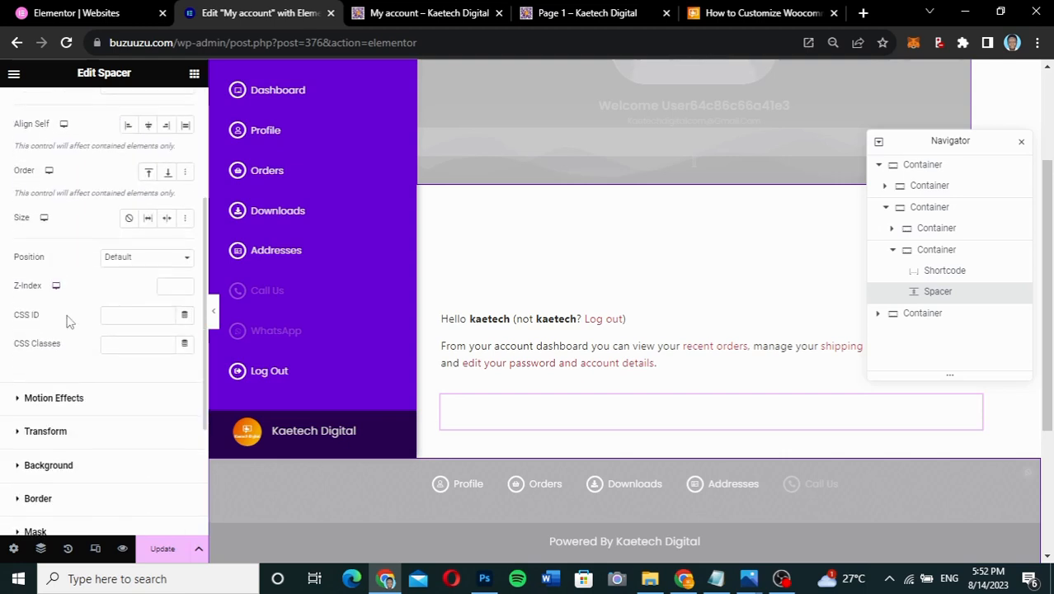
left_click(67, 466)
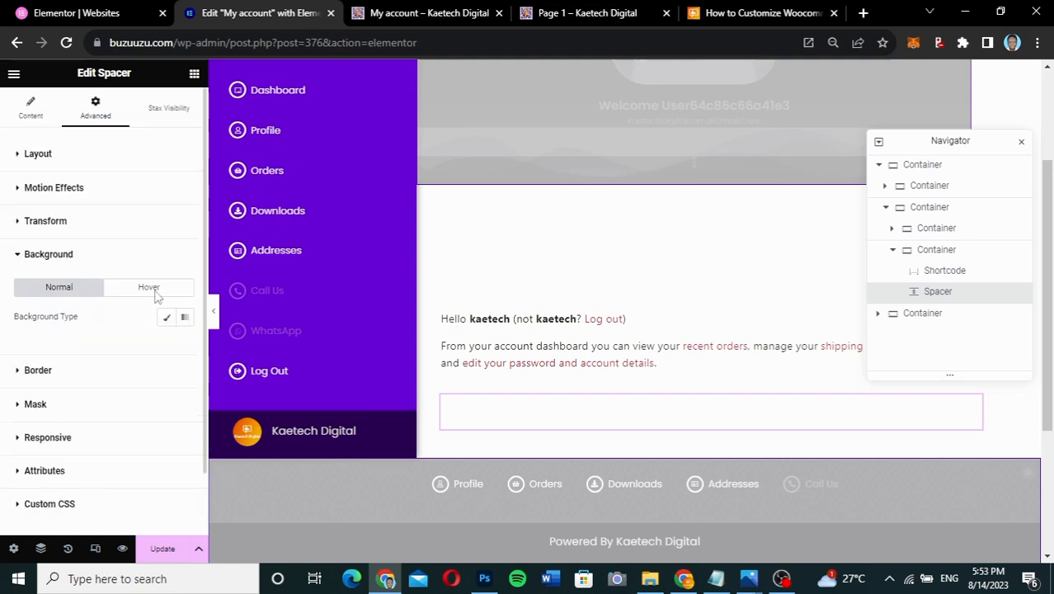
left_click(184, 316)
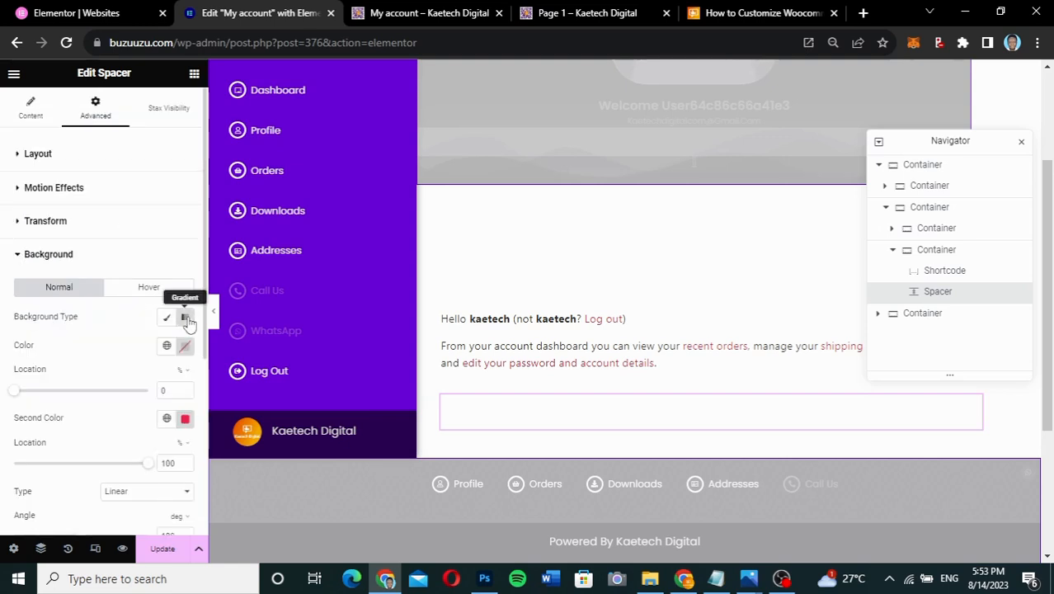
scroll(81, 394, "down", 1)
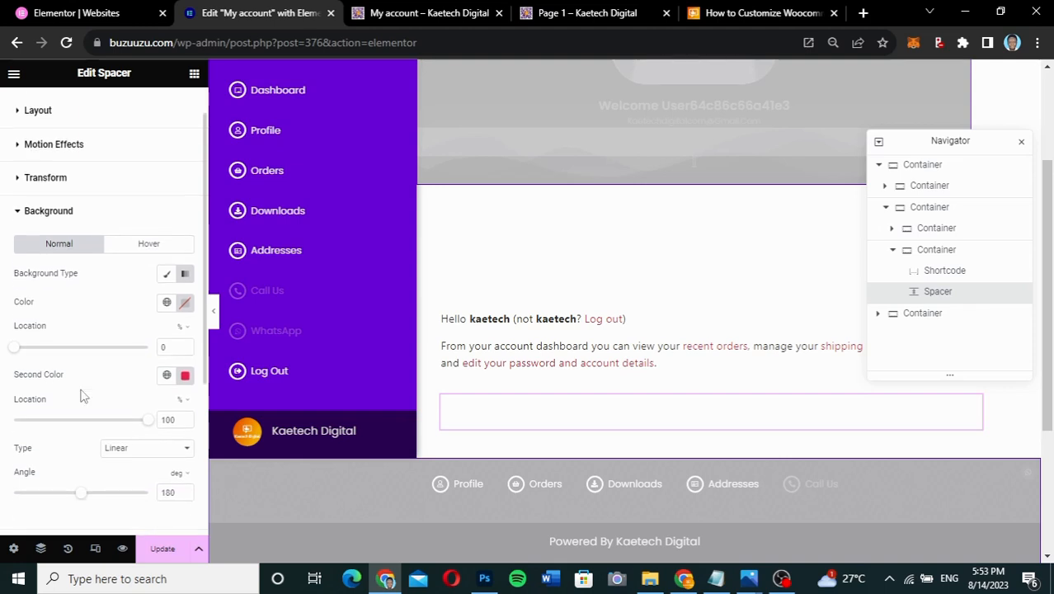
left_click(186, 302)
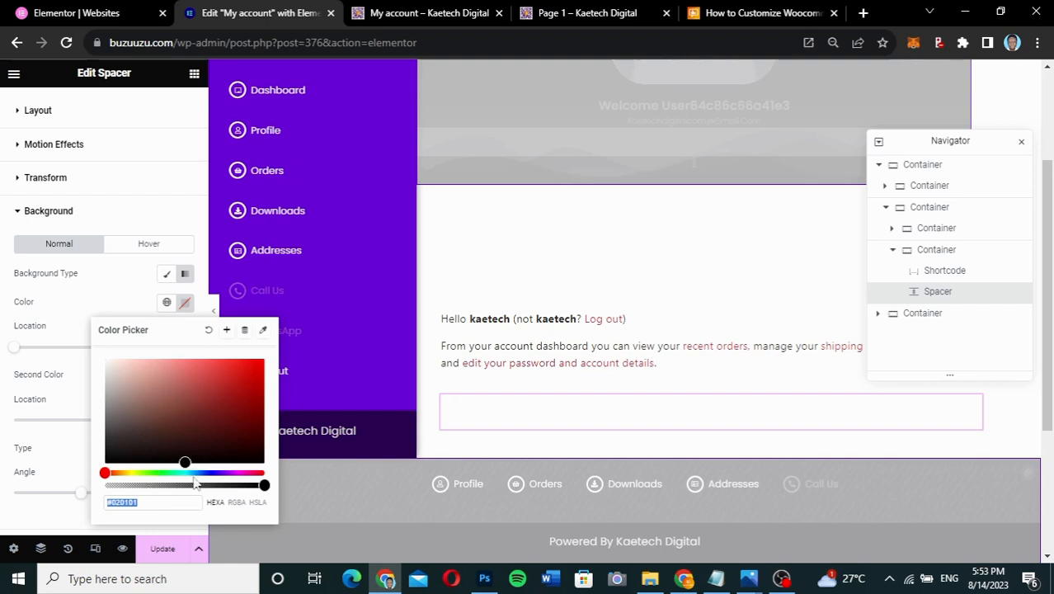
left_click(130, 472)
left_click(128, 472)
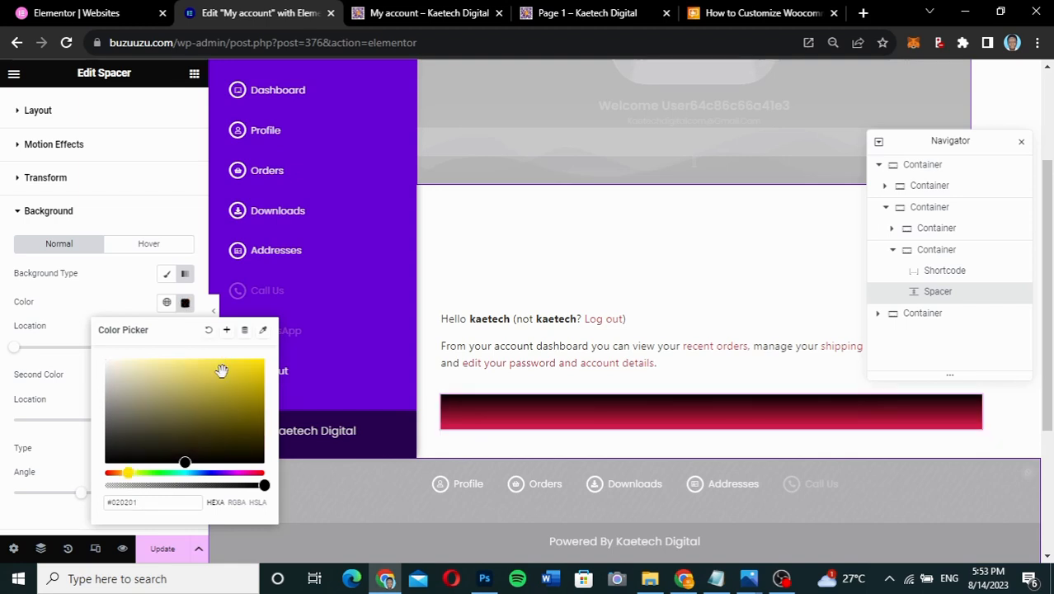
left_click_drag(252, 371, 267, 365)
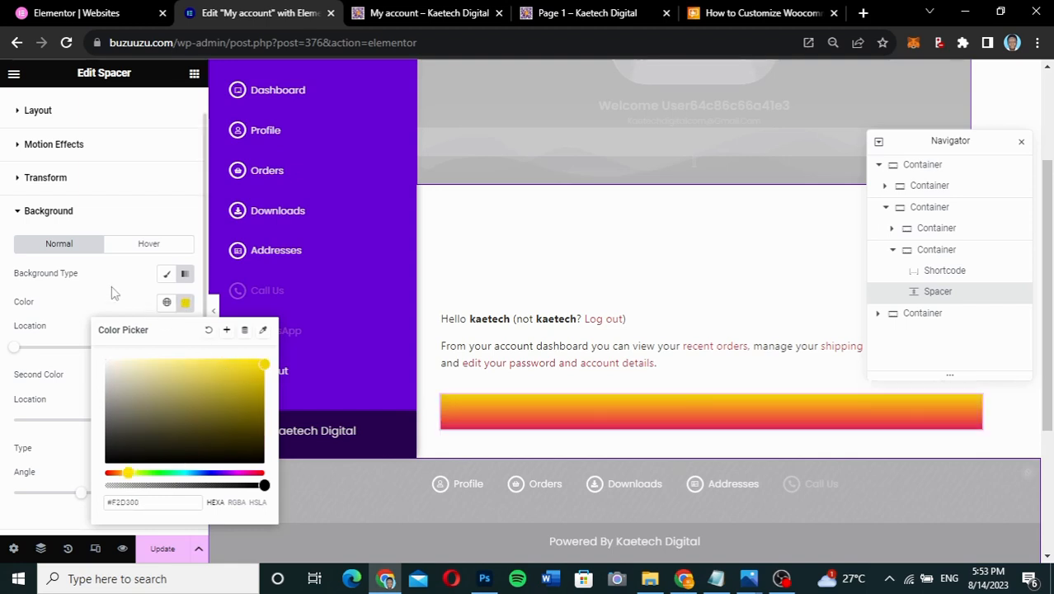
left_click(145, 304)
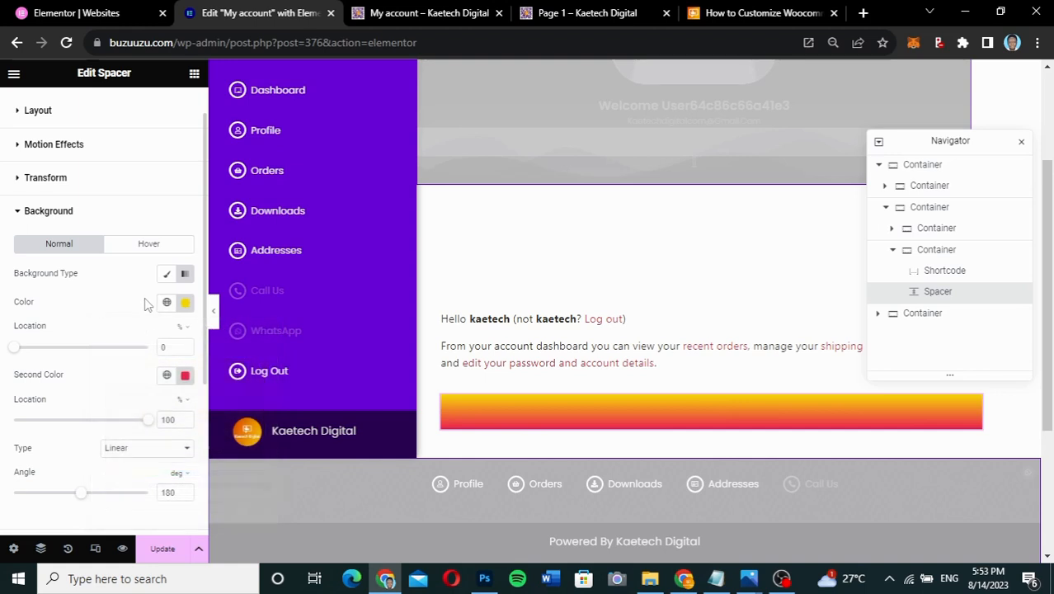
- Change the gradient's second colour from red to green (#29F29C)
left_click(186, 376)
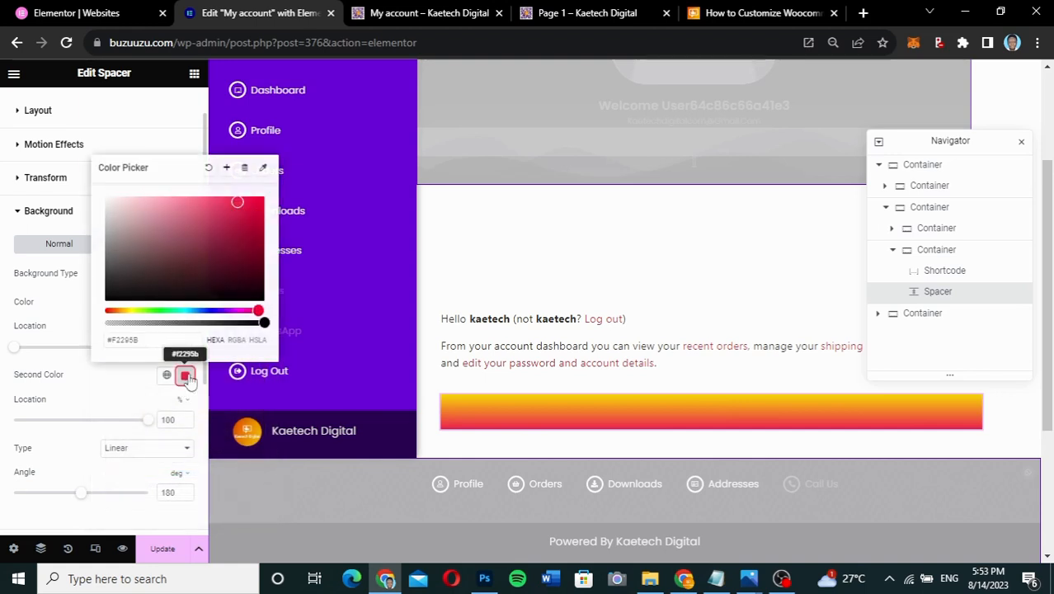
left_click_drag(154, 310, 174, 311)
left_click(72, 306)
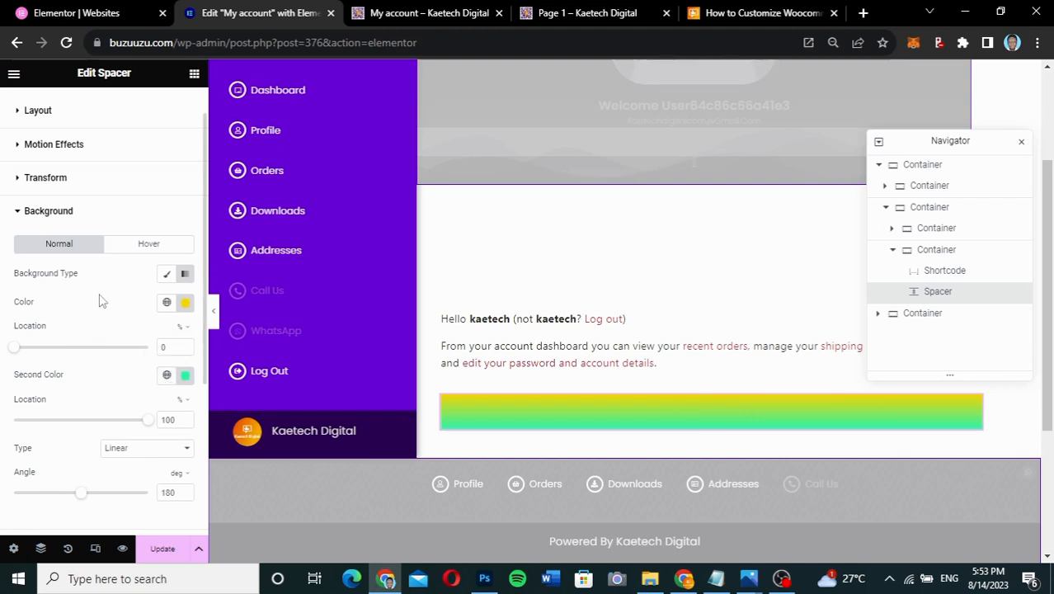
scroll(99, 301, "up", 1)
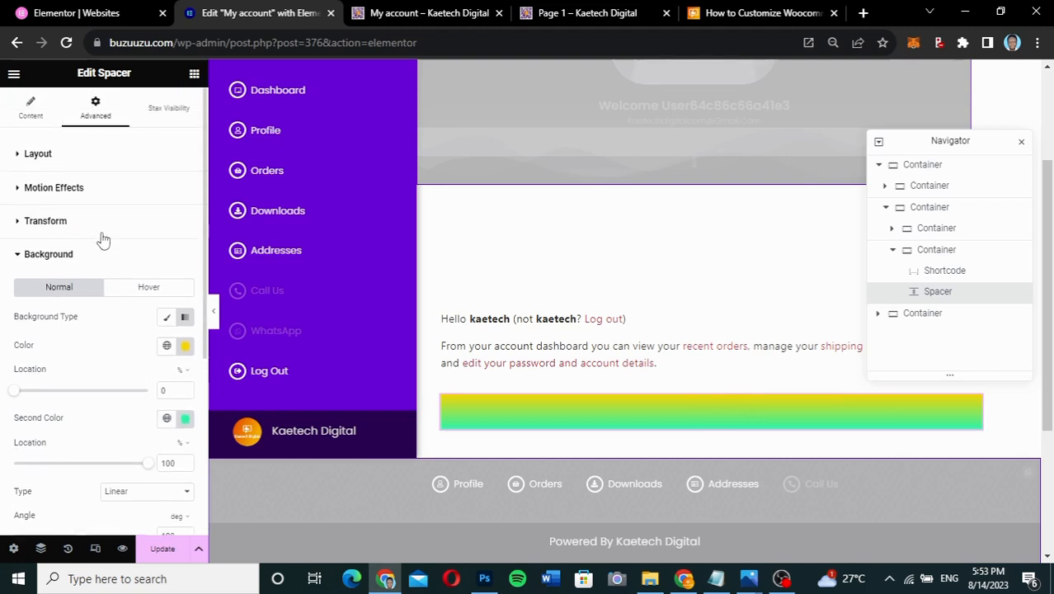
- Set the spacer's Layout width mode to Custom
left_click(108, 164)
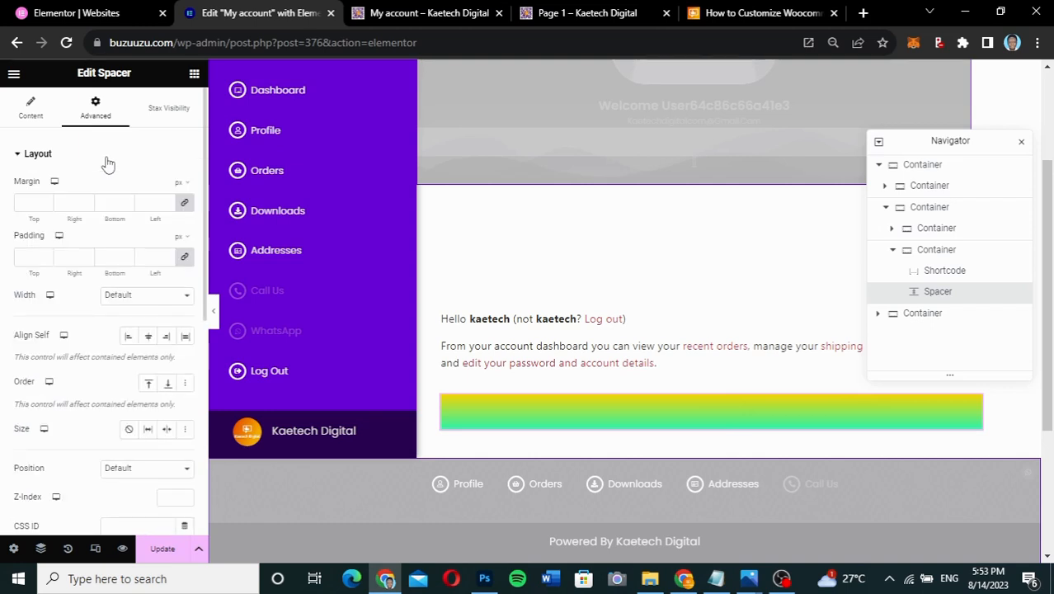
left_click(136, 296)
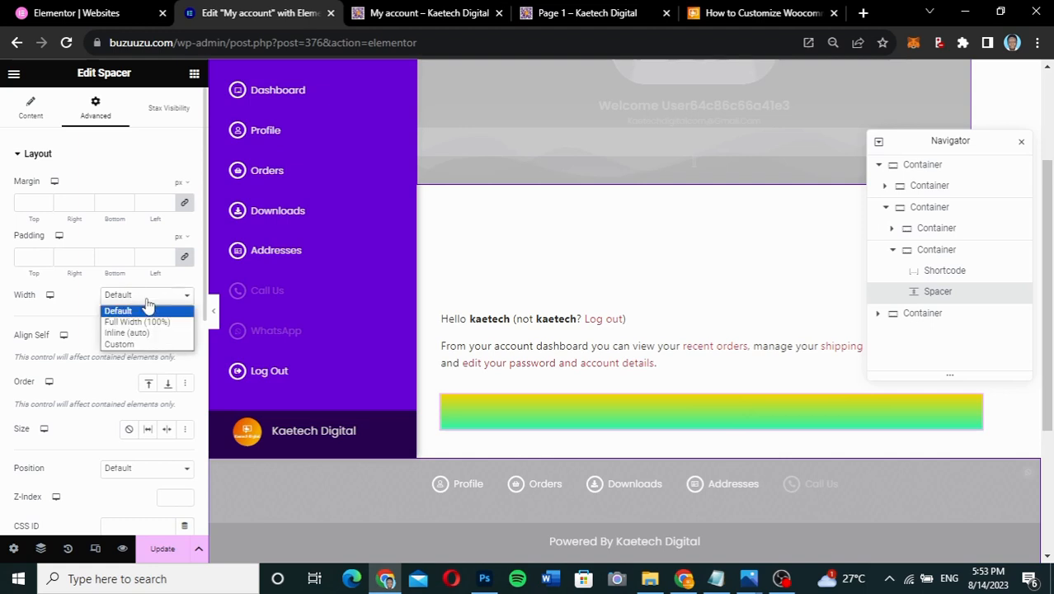
left_click(129, 344)
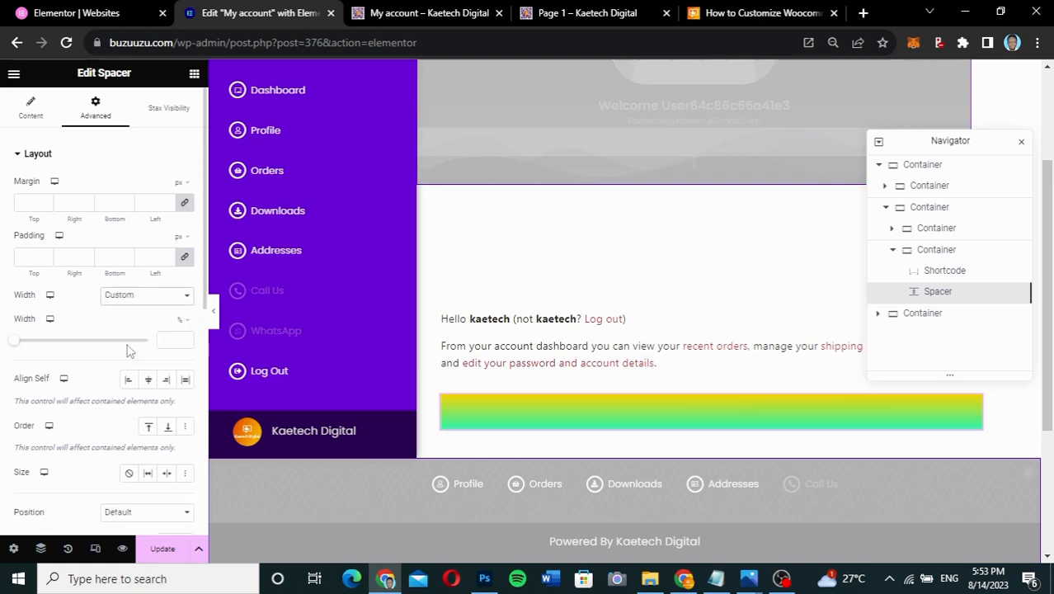
left_click(170, 340)
- Change the spacer's Space height from 50 to 100 px
left_click(30, 116)
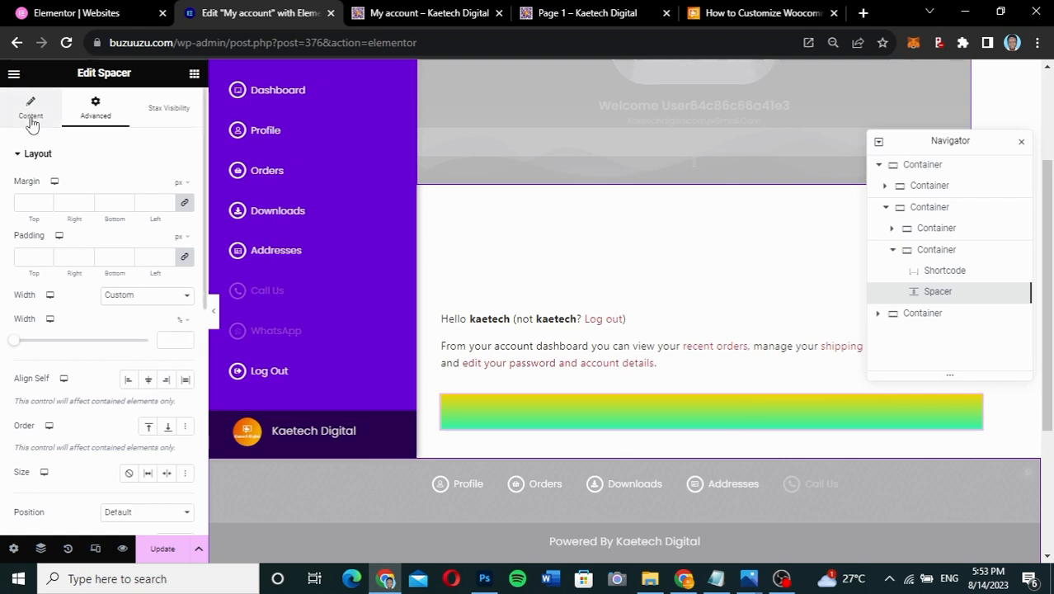
double_click(165, 202)
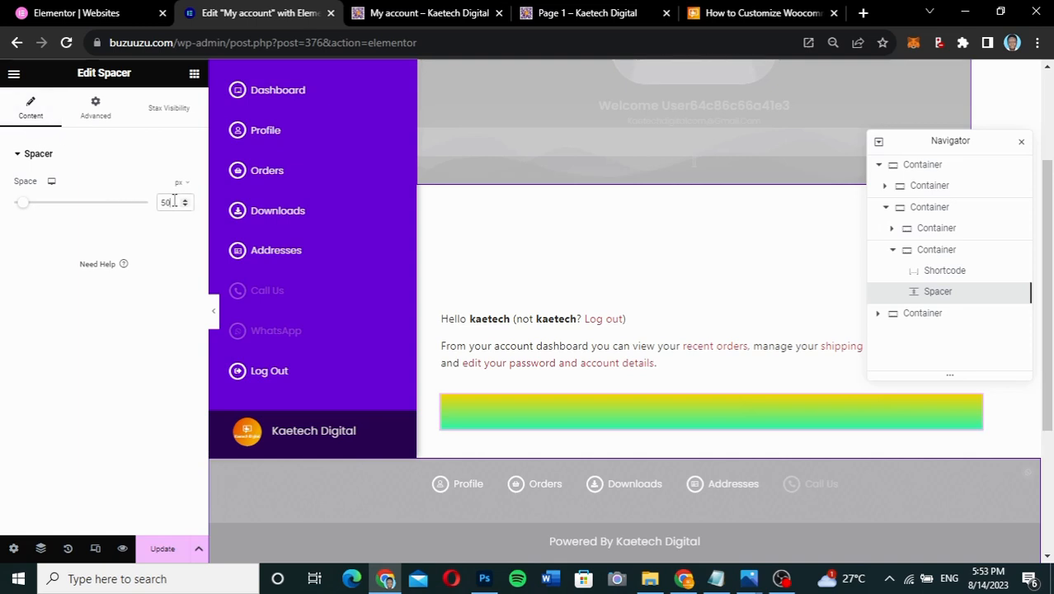
type("10")
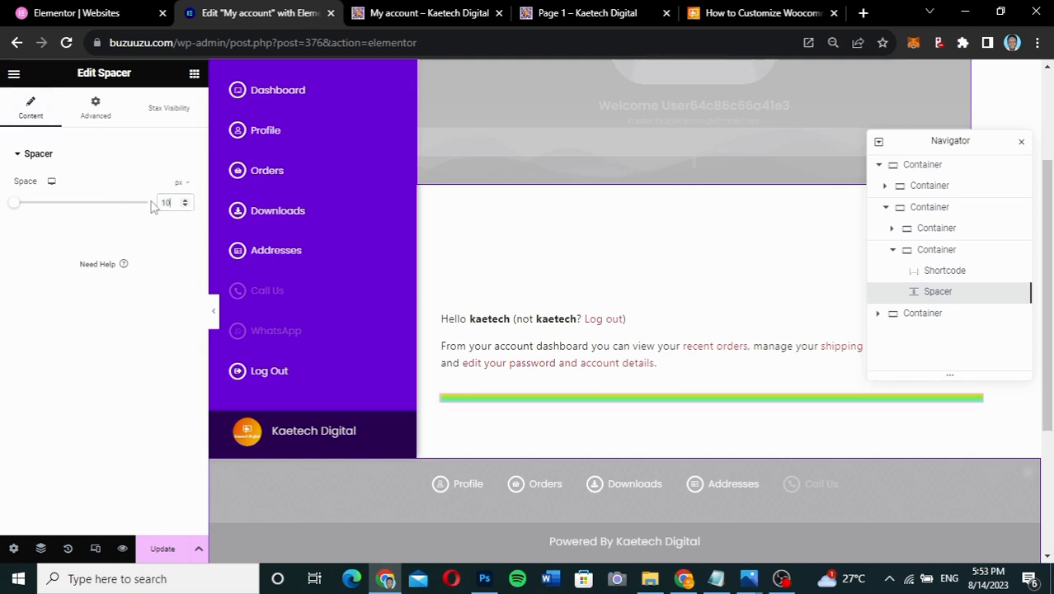
type("00")
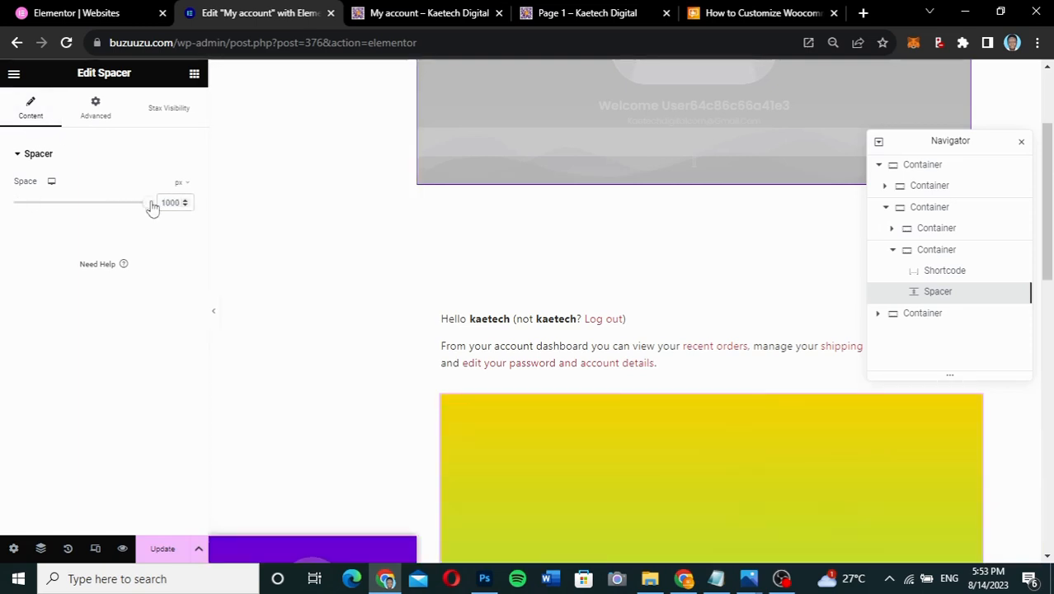
key("BackSpace")
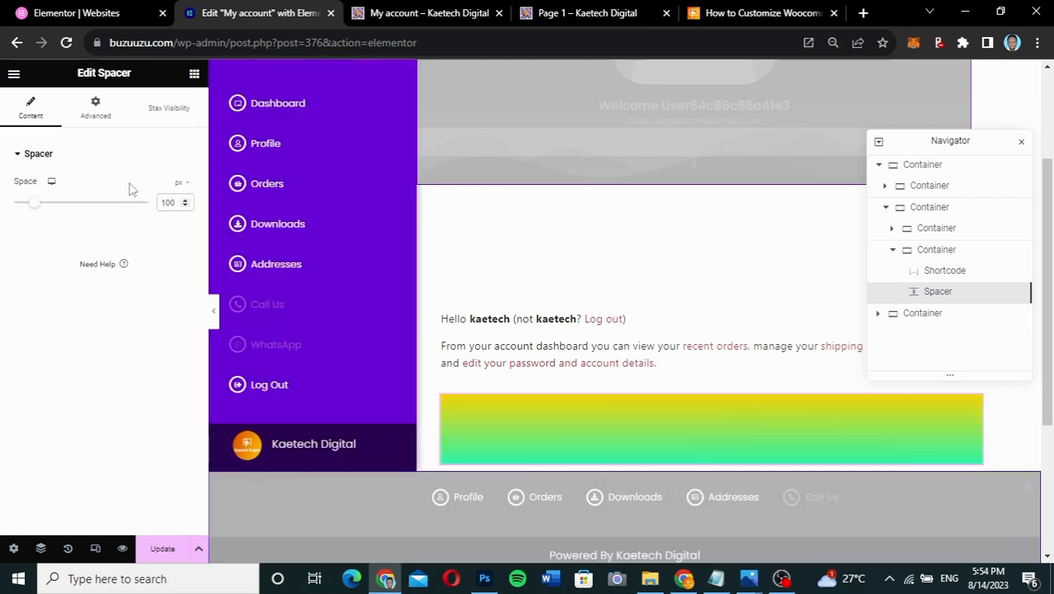
left_click(105, 124)
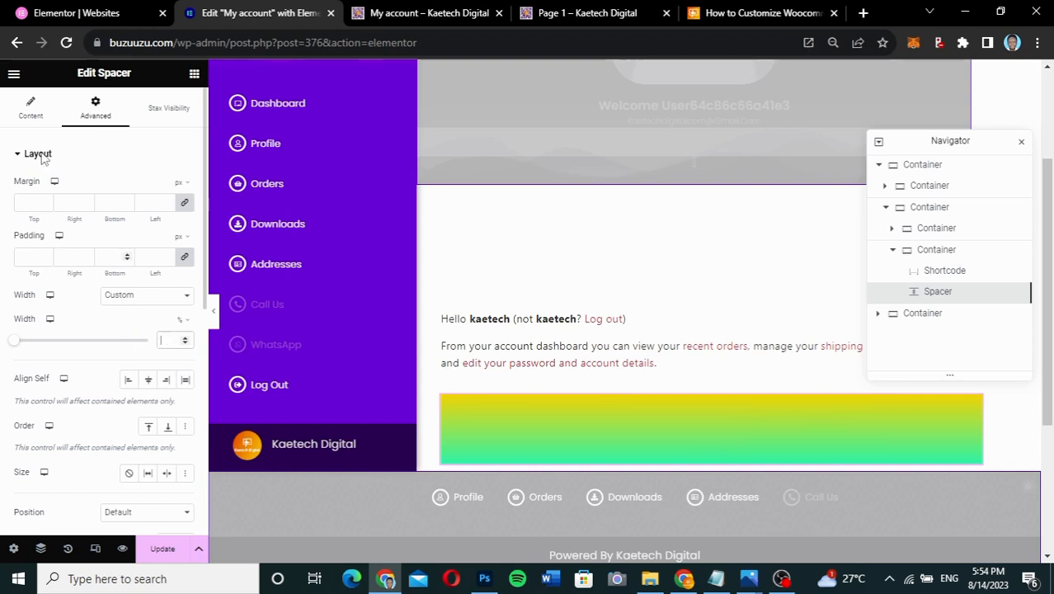
- Enter 15% as the spacer's custom width, after first trying 20%
left_click(28, 109)
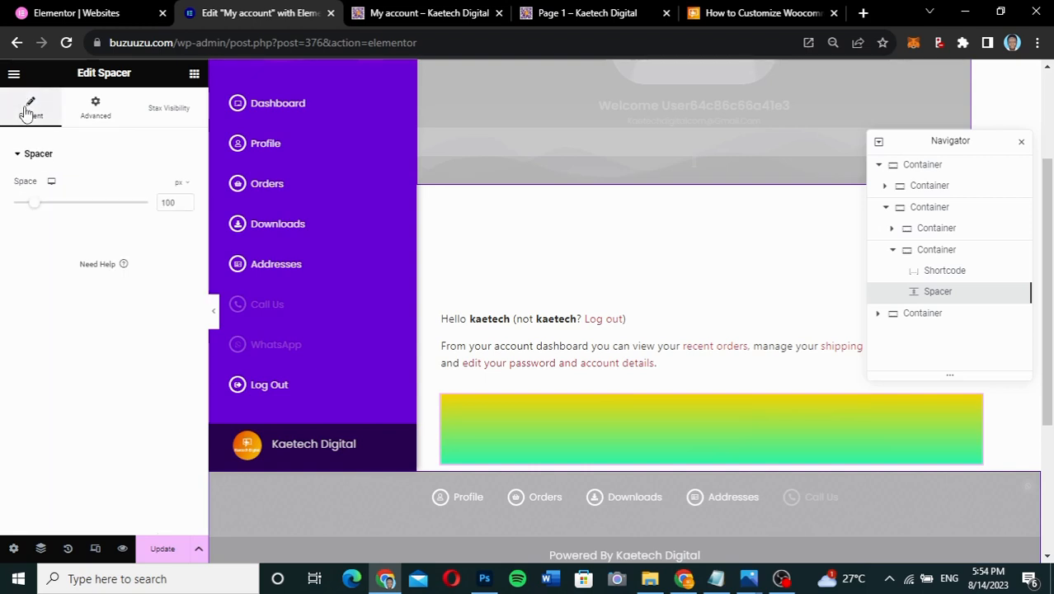
left_click(96, 110)
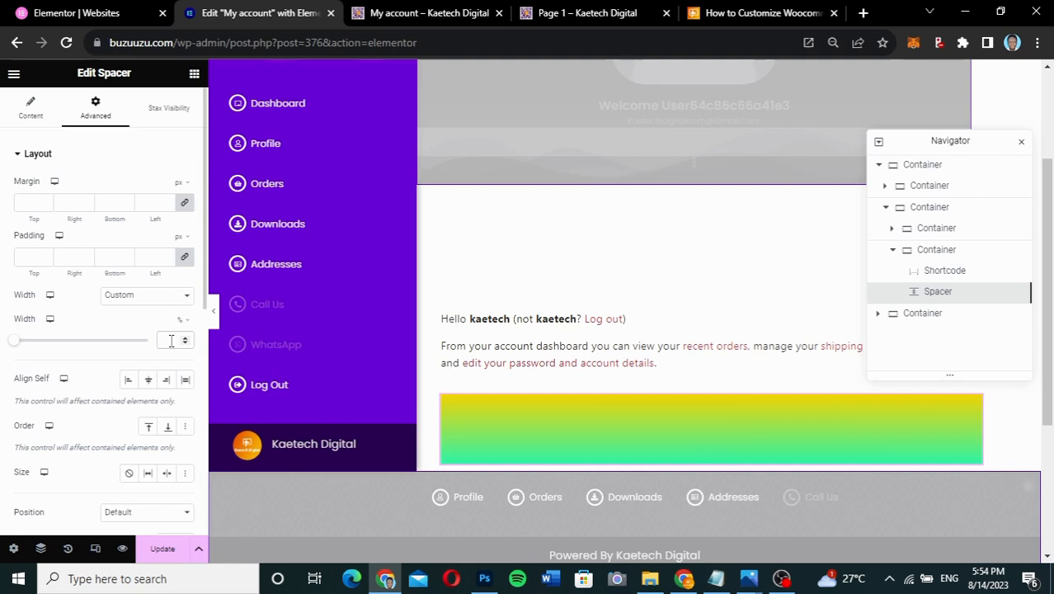
type("20")
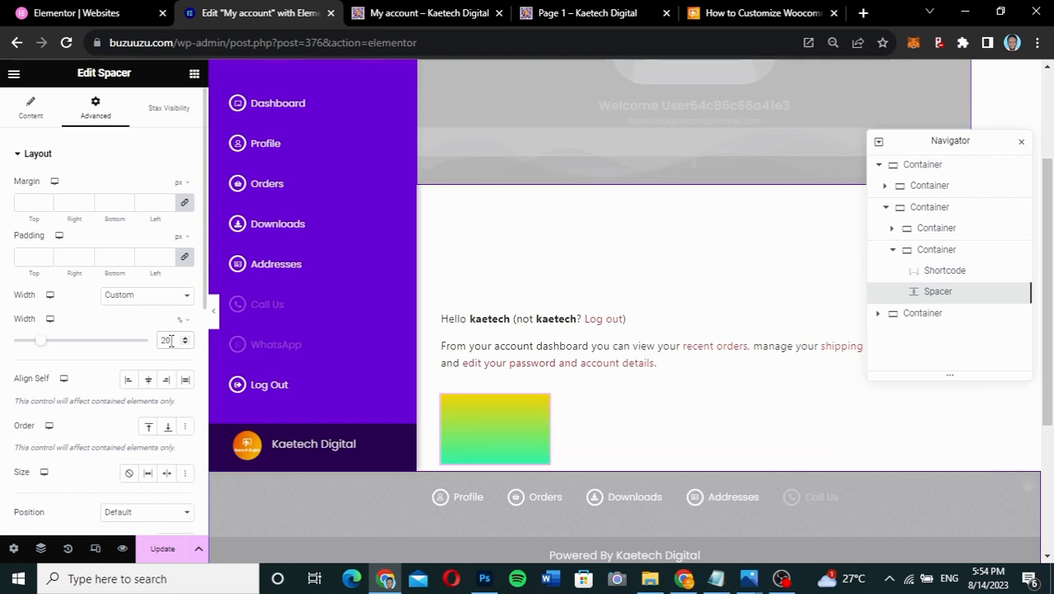
key("BackSpace")
key("BackSpace")
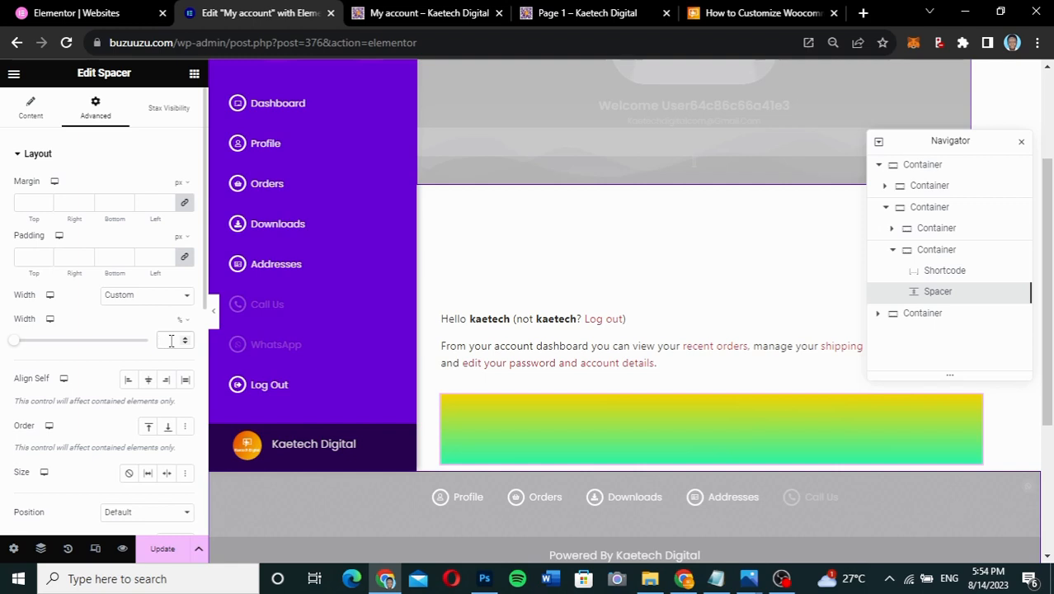
type("15")
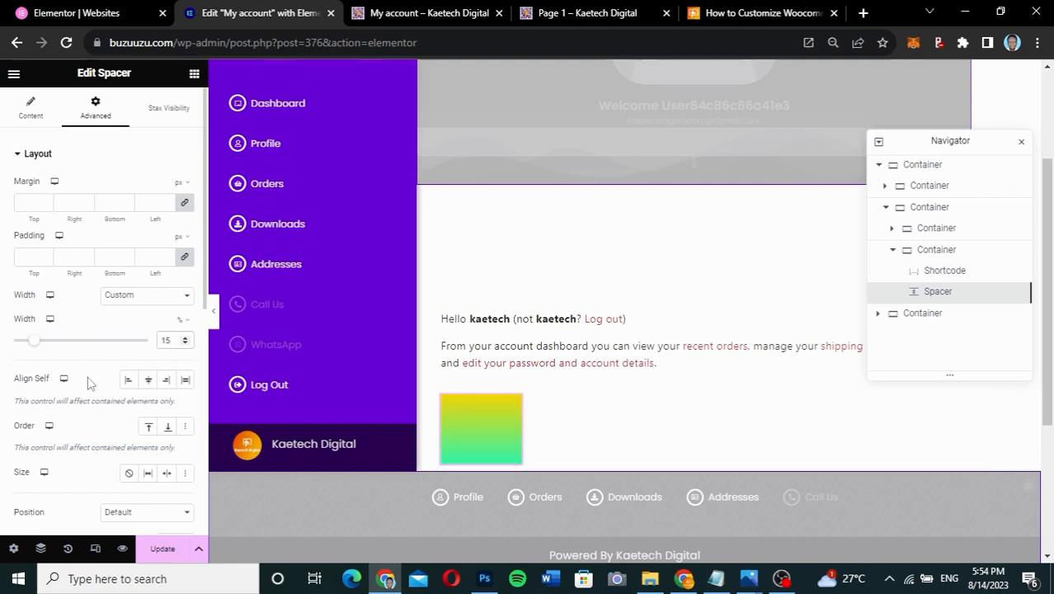
scroll(89, 383, "down", 3)
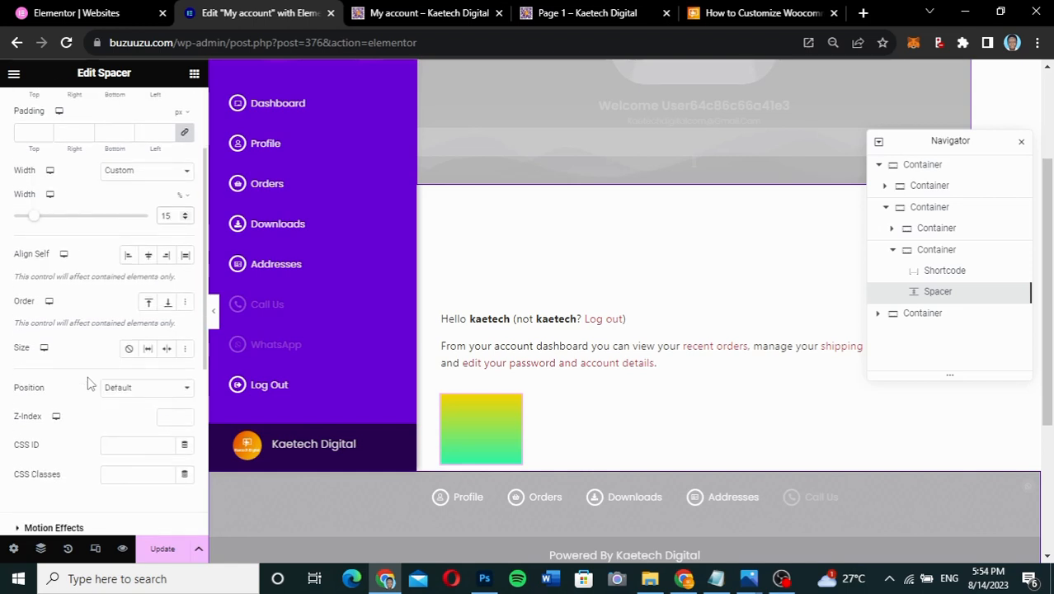
scroll(90, 383, "down", 1)
scroll(90, 383, "up", 2)
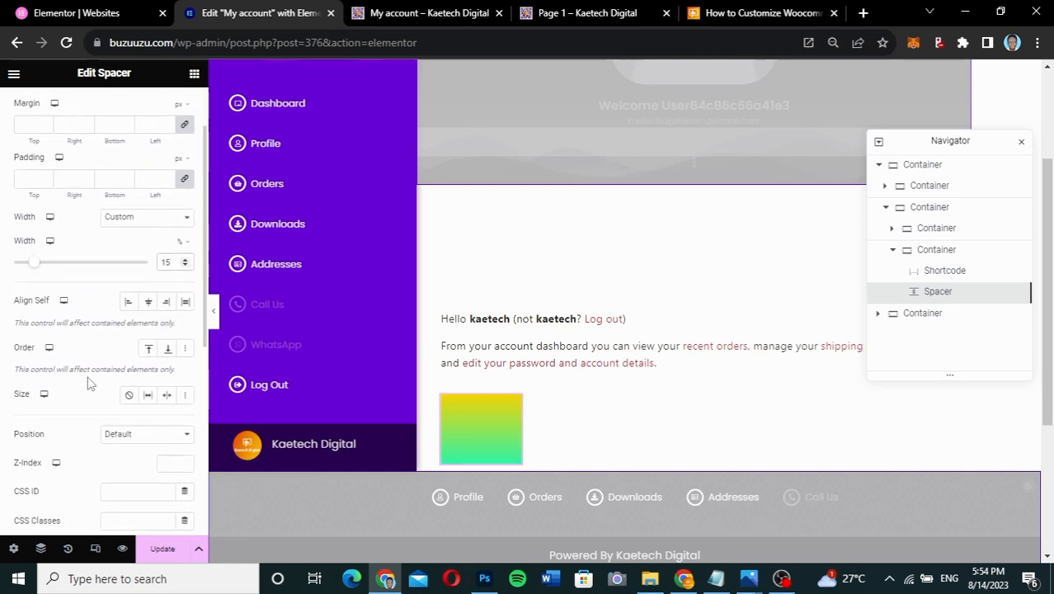
scroll(90, 383, "up", 2)
scroll(90, 384, "down", 2)
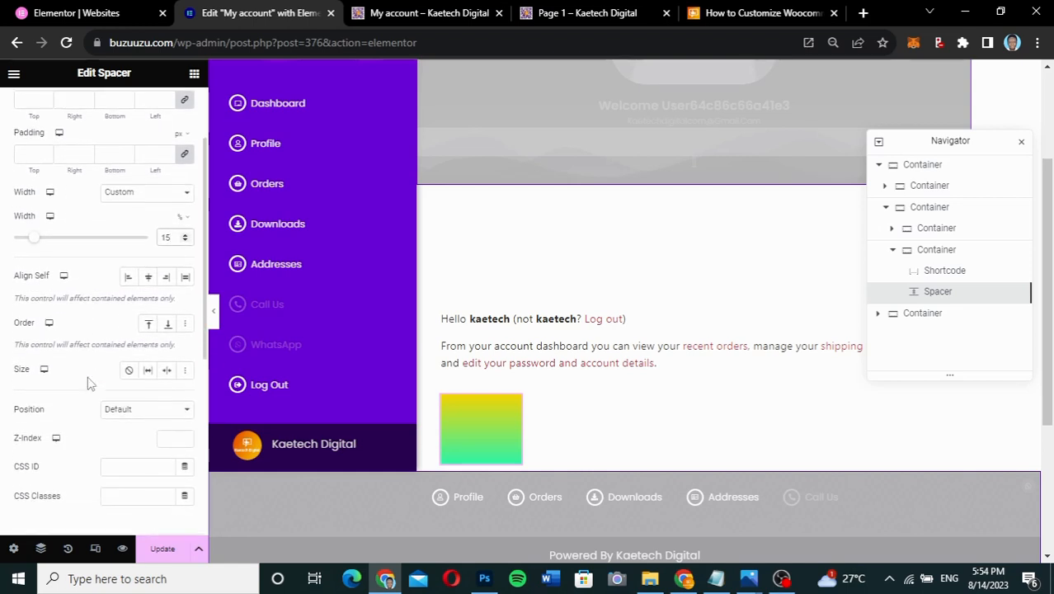
scroll(90, 383, "down", 1)
scroll(89, 384, "down", 4)
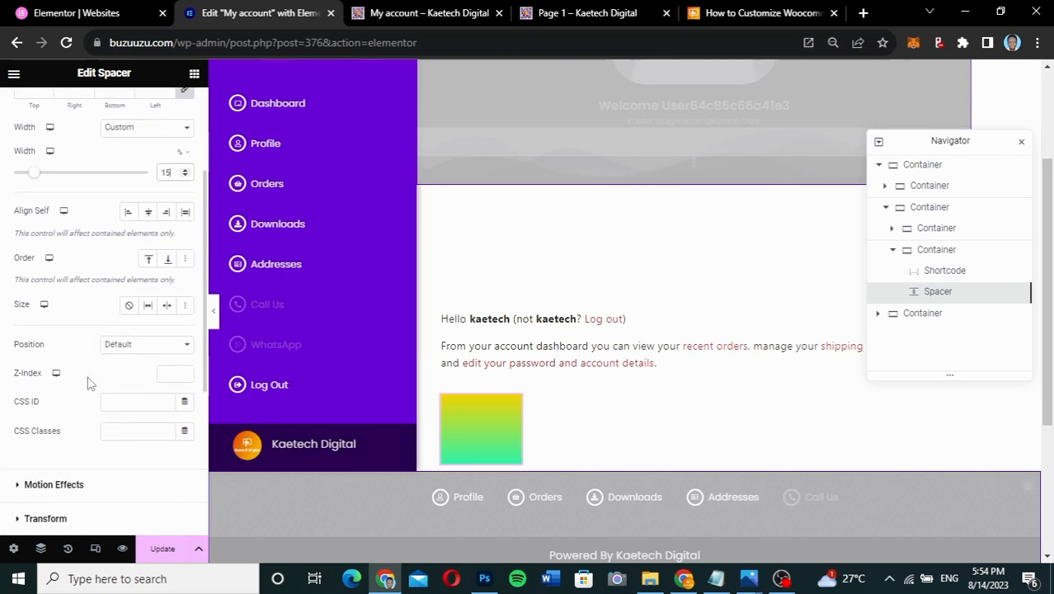
scroll(89, 384, "down", 3)
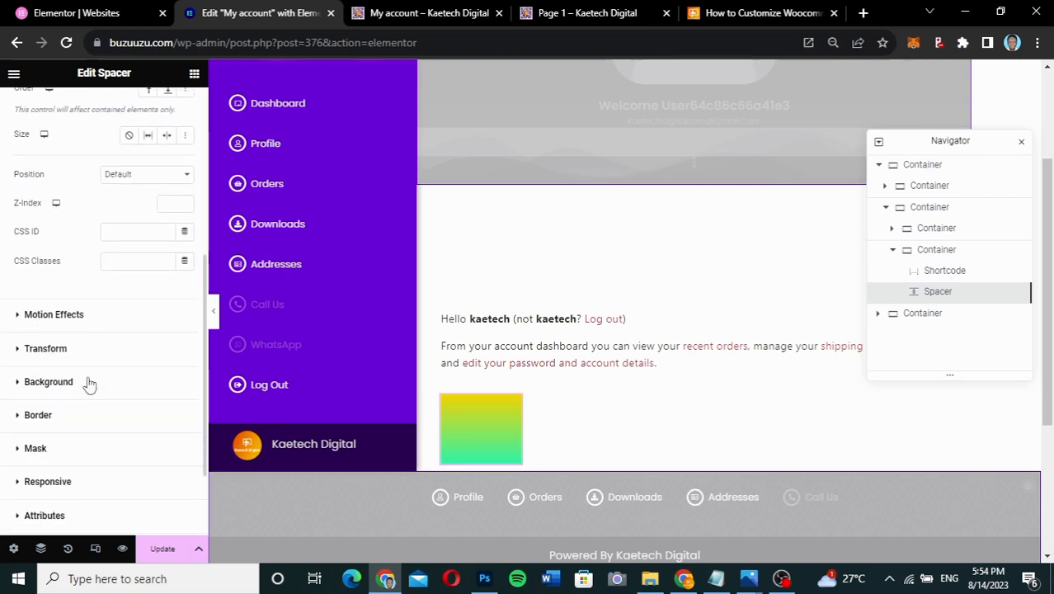
- Set a linked 100 px border radius on all spacer corners and preview it
left_click(83, 379)
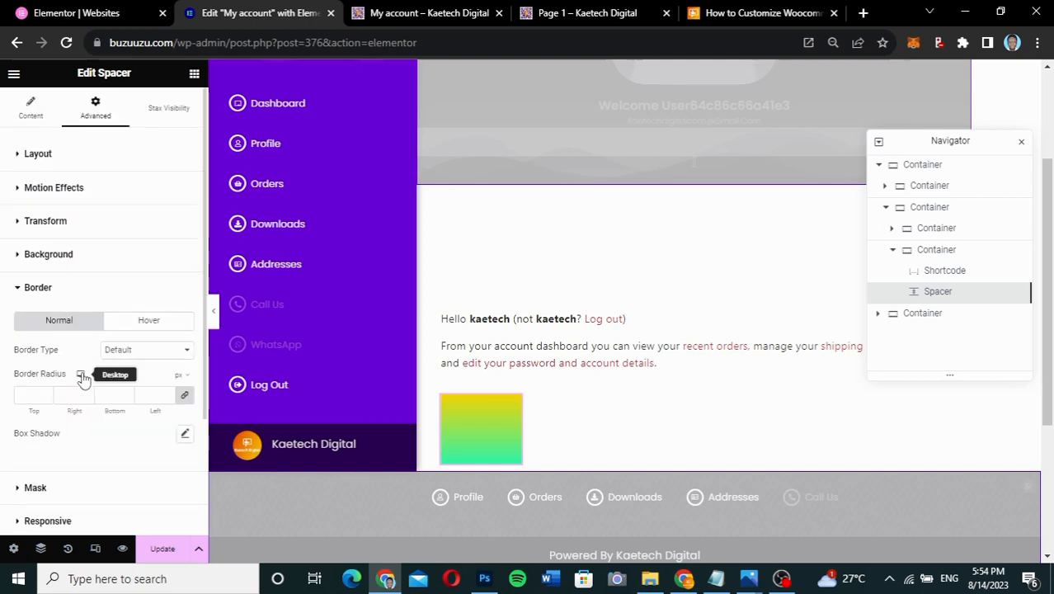
scroll(84, 379, "down", 2)
left_click(23, 332)
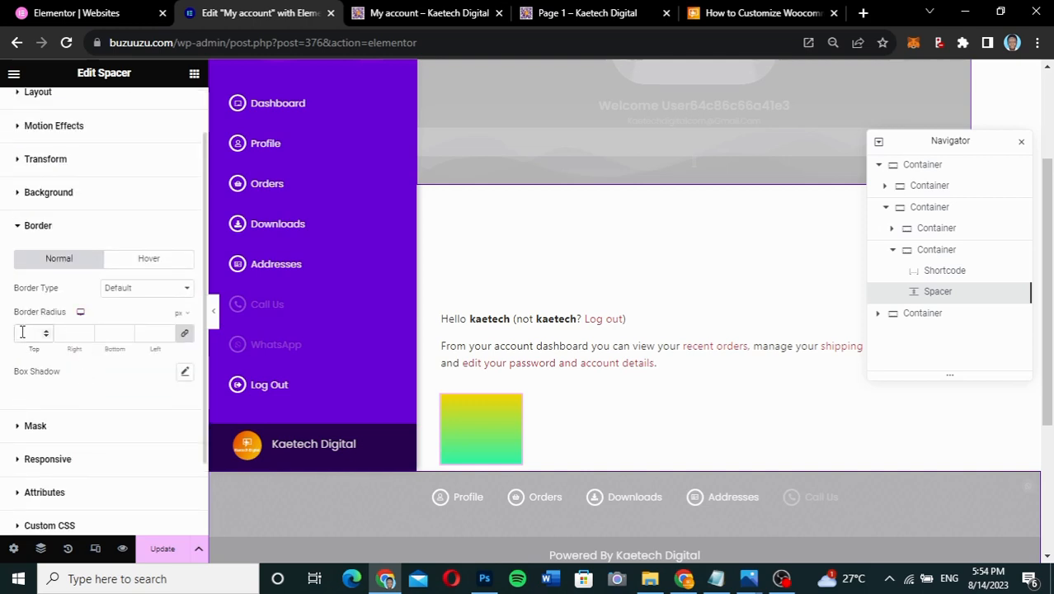
type("100")
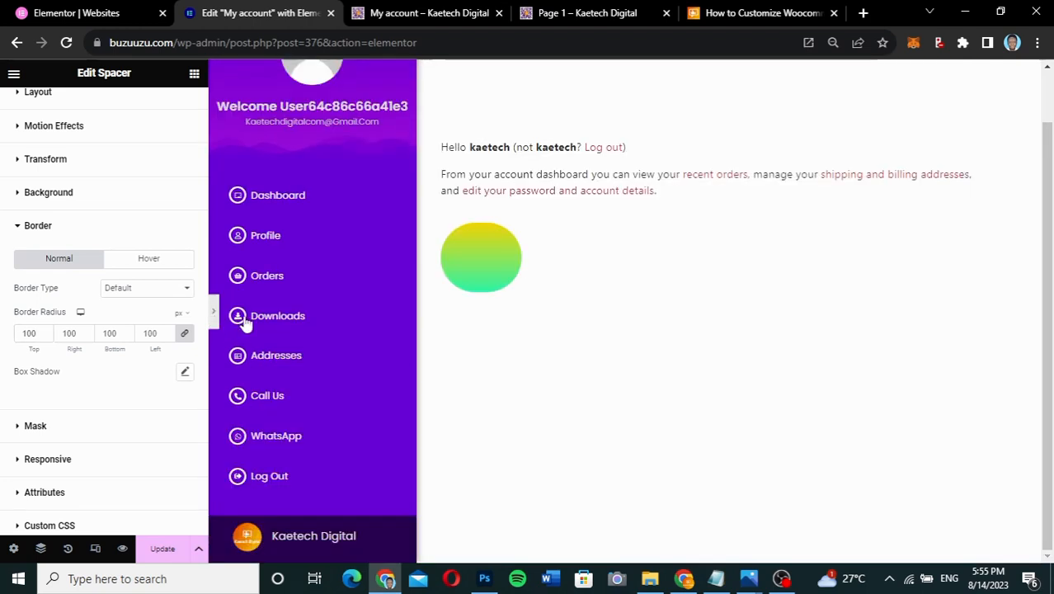
left_click(213, 311)
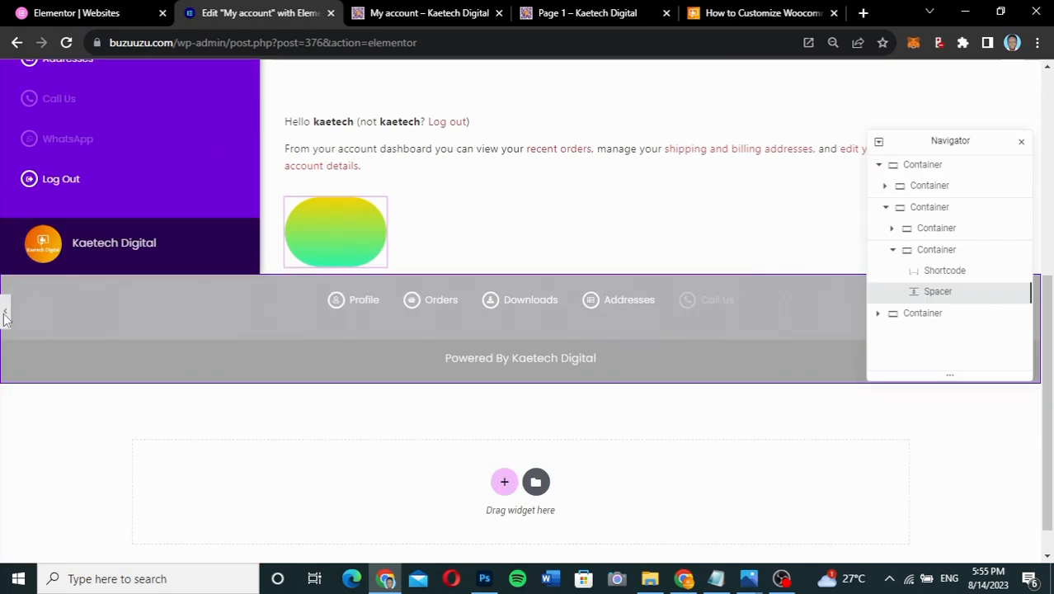
left_click(5, 311)
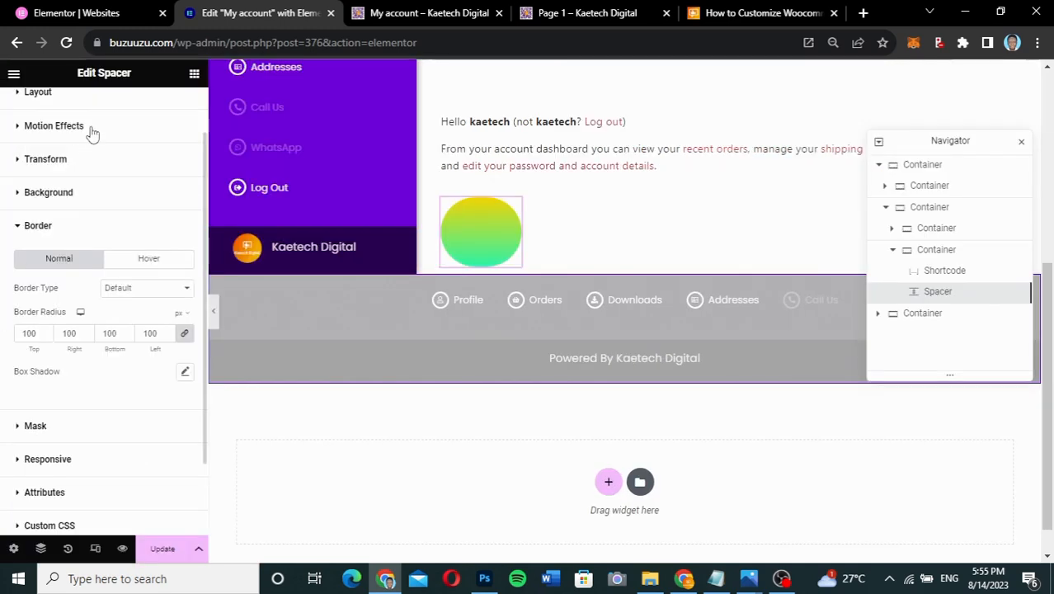
scroll(89, 134, "up", 1)
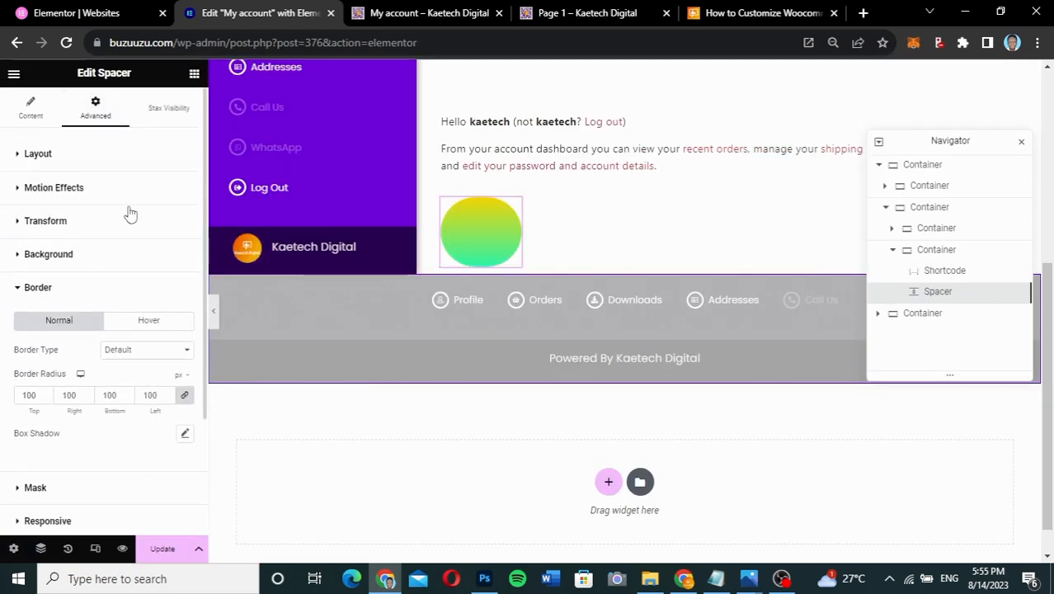
- Change the spacer's custom width to 10% and check the circle in preview
left_click(103, 167)
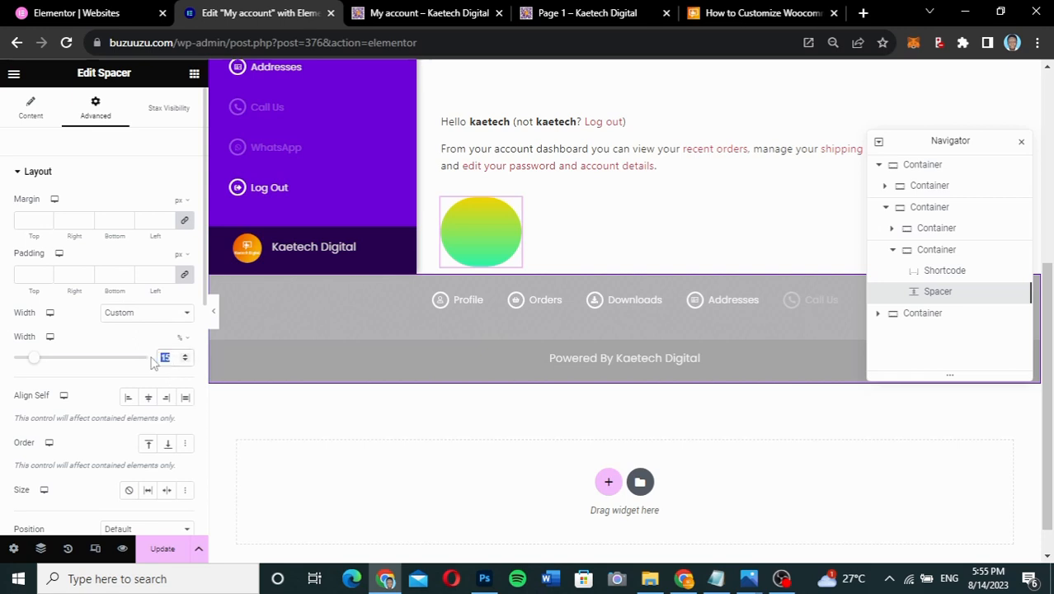
type("10")
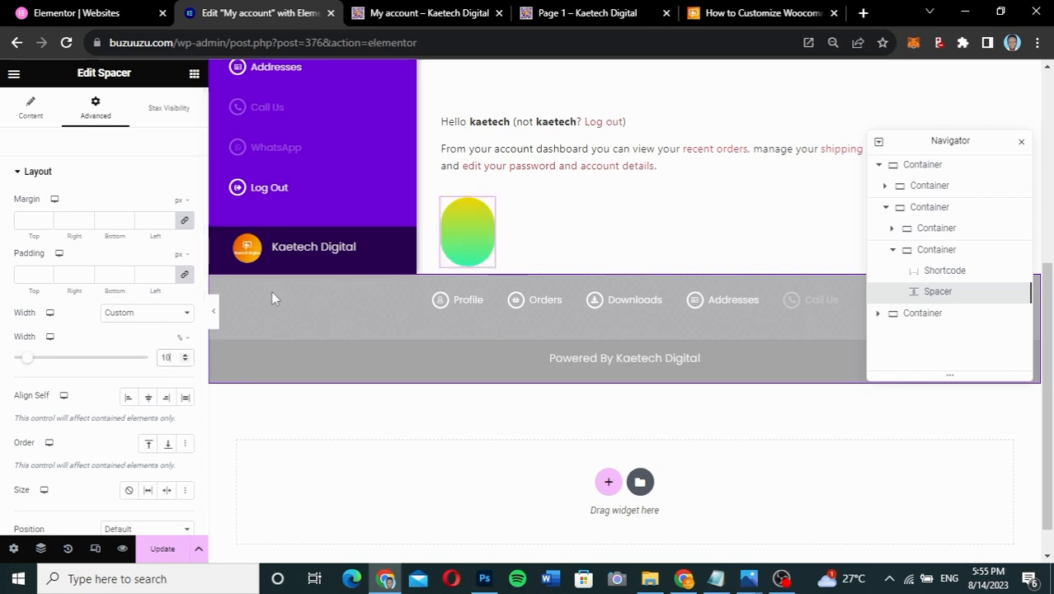
left_click(213, 310)
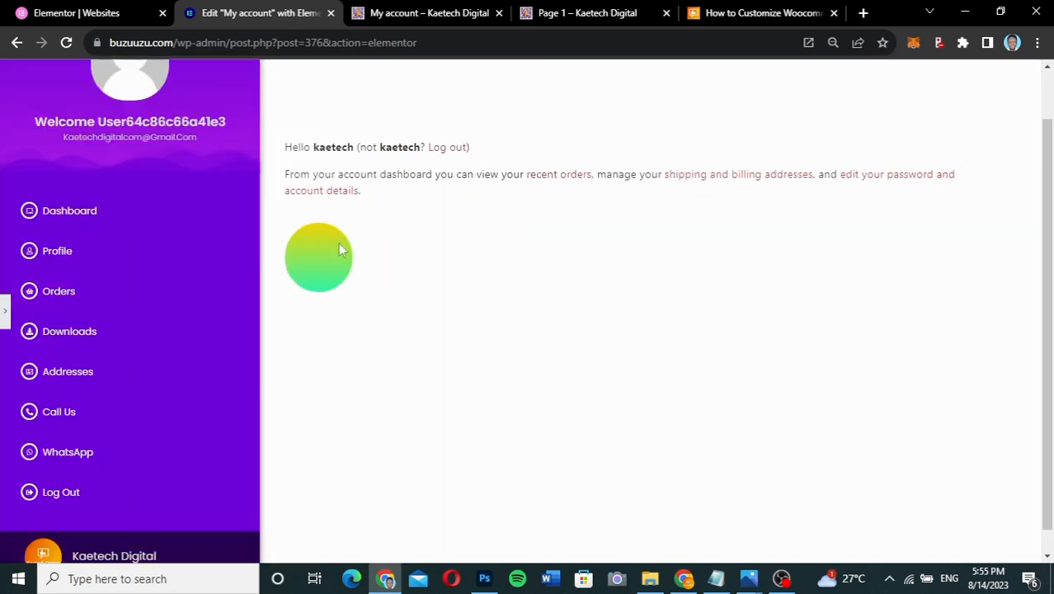
left_click(6, 318)
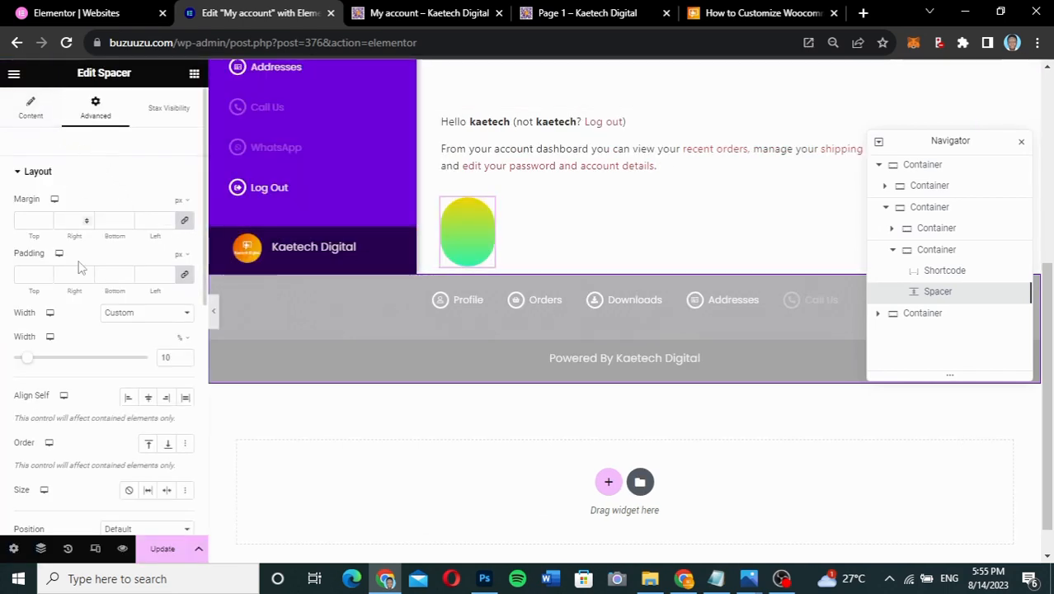
scroll(70, 247, "down", 3)
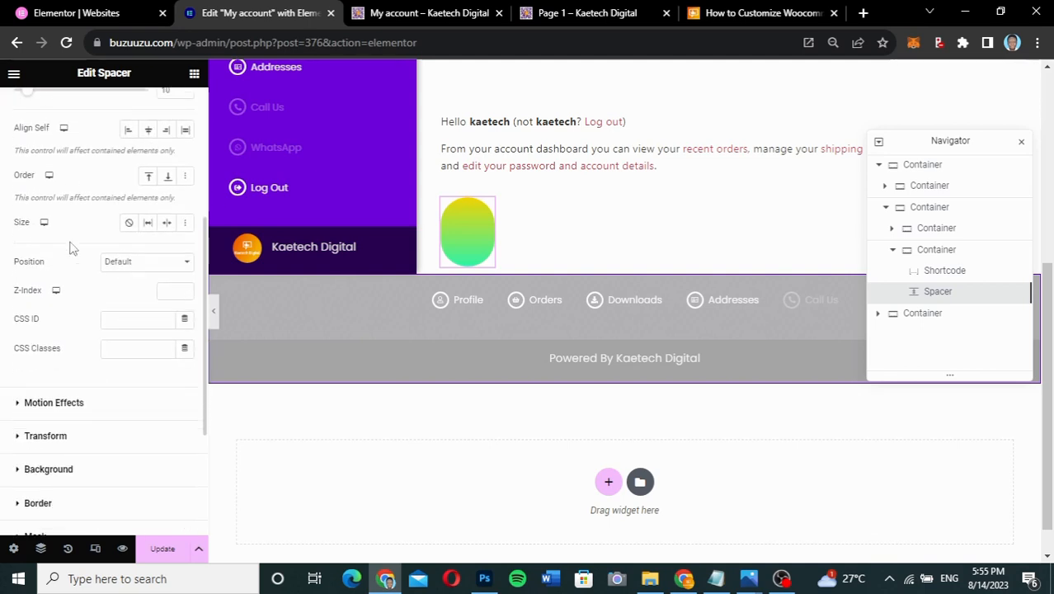
scroll(70, 247, "down", 1)
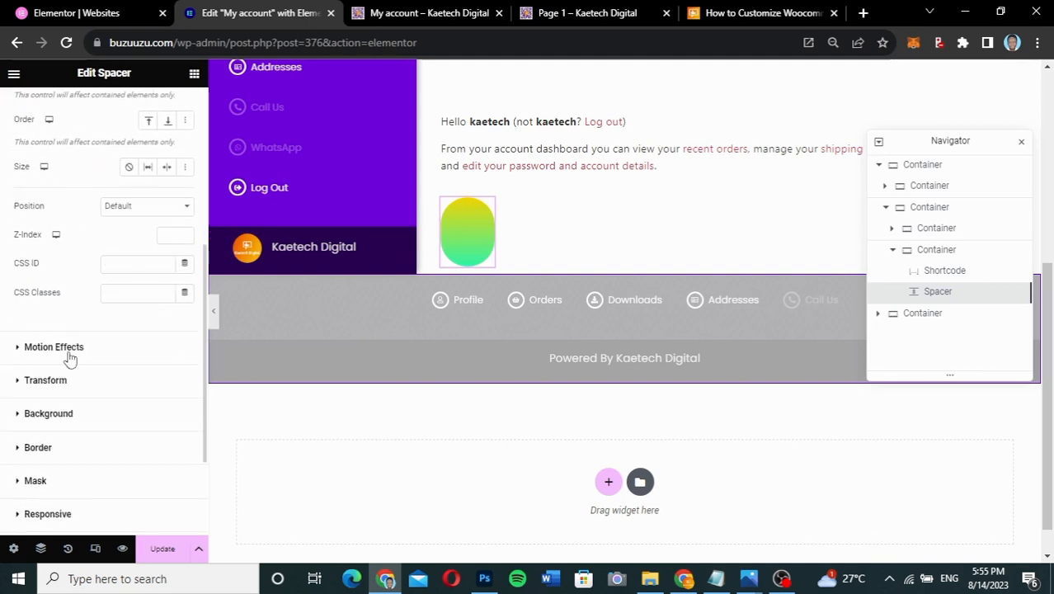
- Make the spacer's gradient Radial and move the yellow stop to 29%
left_click(49, 413)
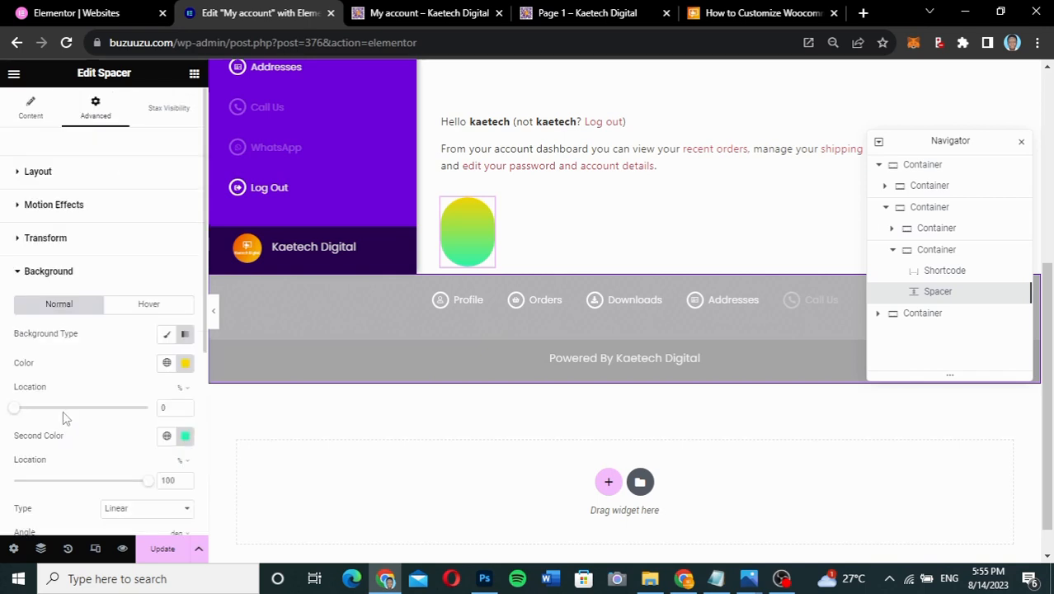
scroll(93, 372, "down", 2)
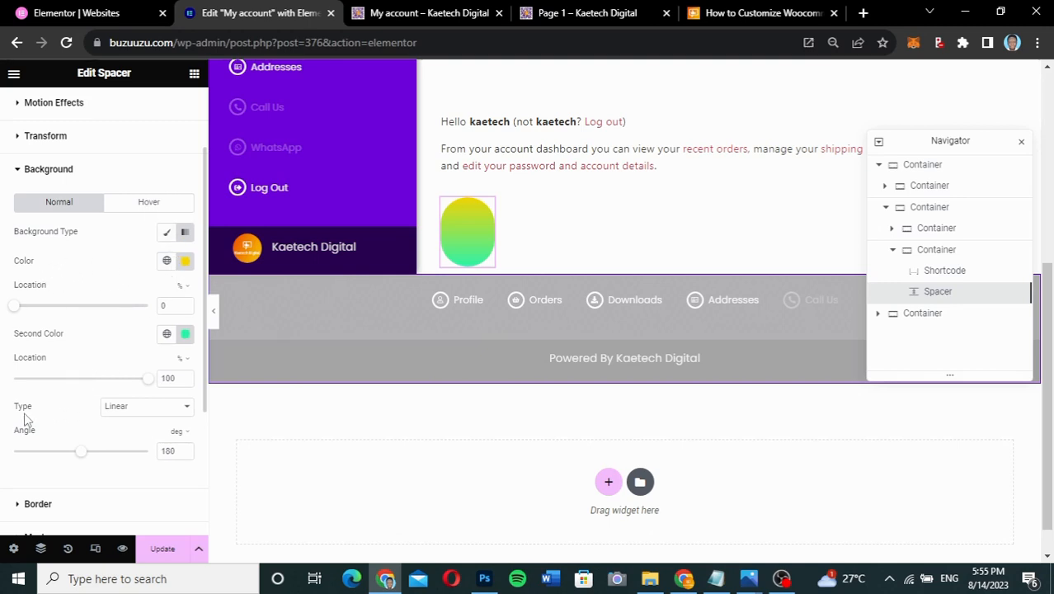
left_click(141, 408)
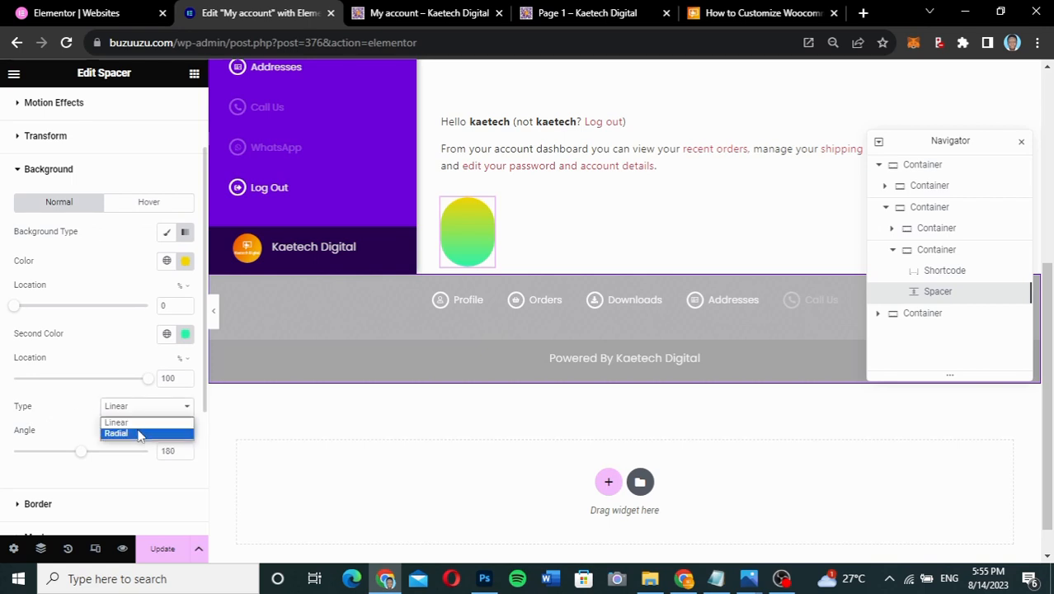
left_click(138, 434)
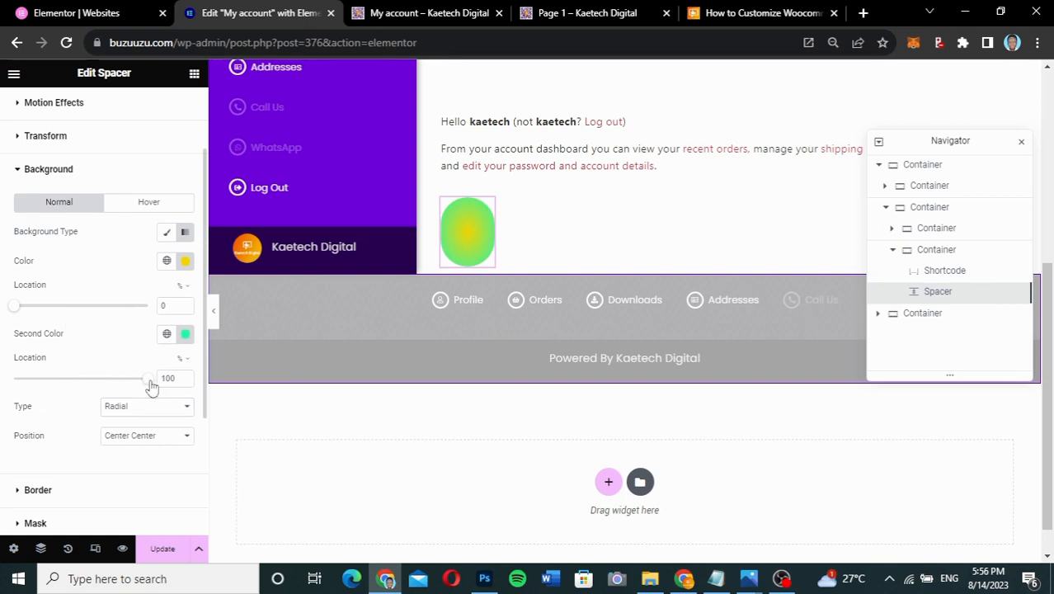
mouse_move(149, 382)
left_mouse_down()
mouse_move(156, 376)
mouse_move(88, 383)
mouse_move(165, 379)
left_mouse_up()
left_click_drag(18, 309, 64, 308)
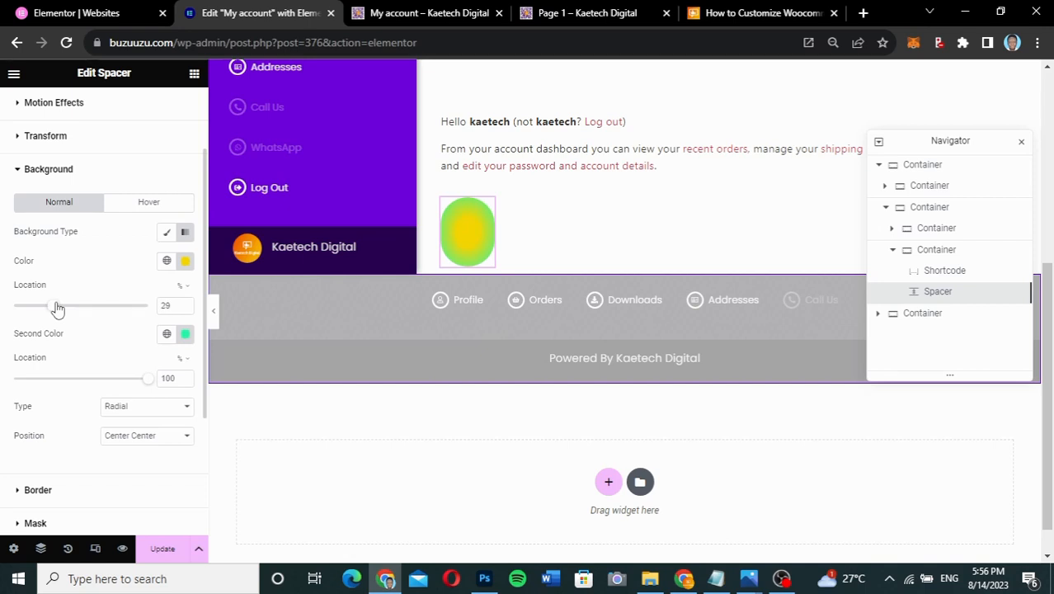
- Lower the alpha of both gradient colours (#F2D3006E yellow, #29F2A643 green)
left_click(184, 261)
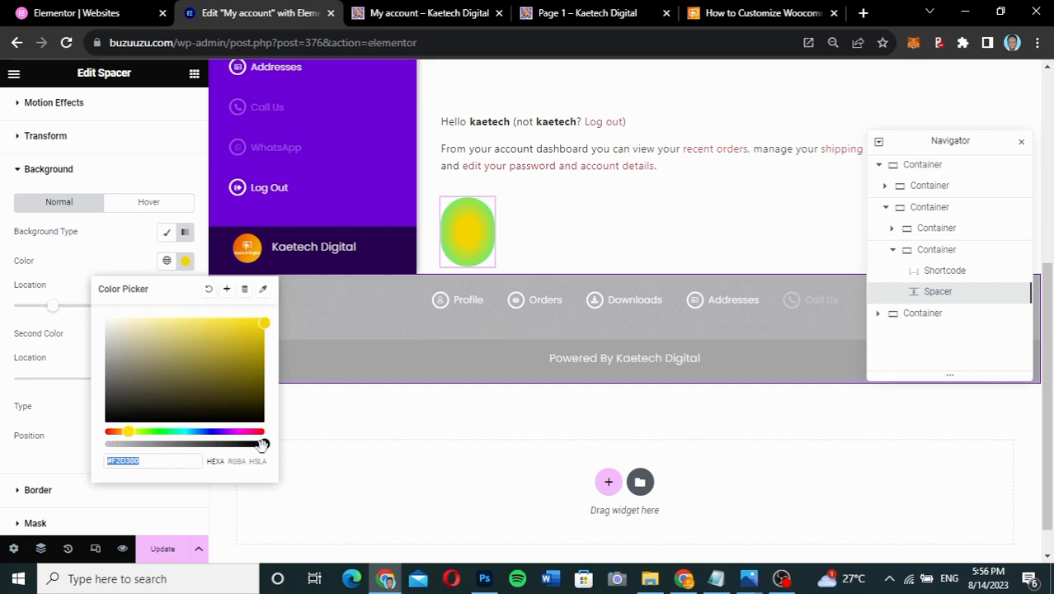
left_click_drag(262, 443, 173, 444)
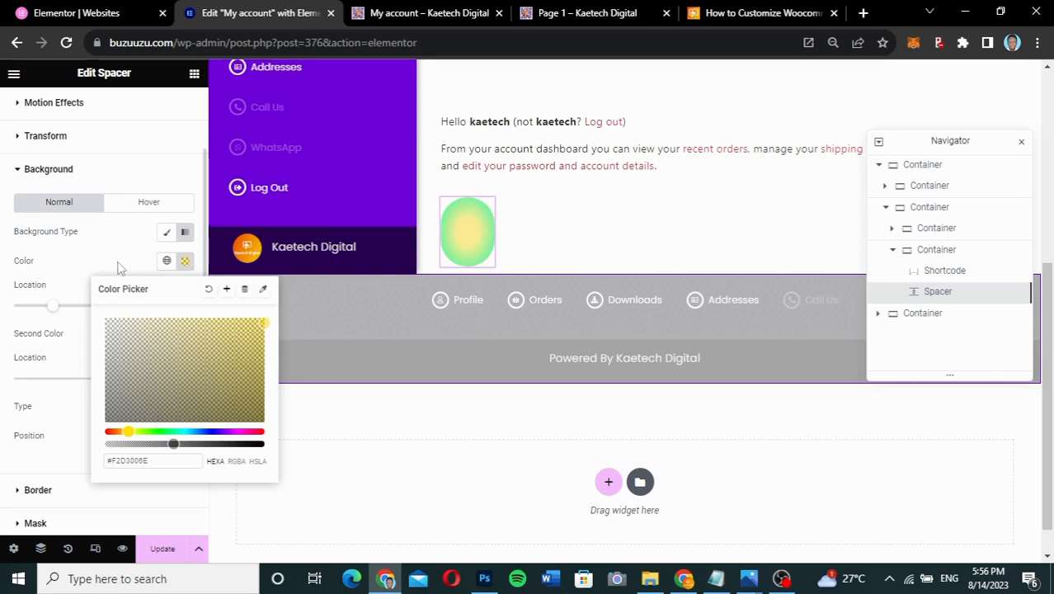
left_click(118, 266)
left_click(185, 334)
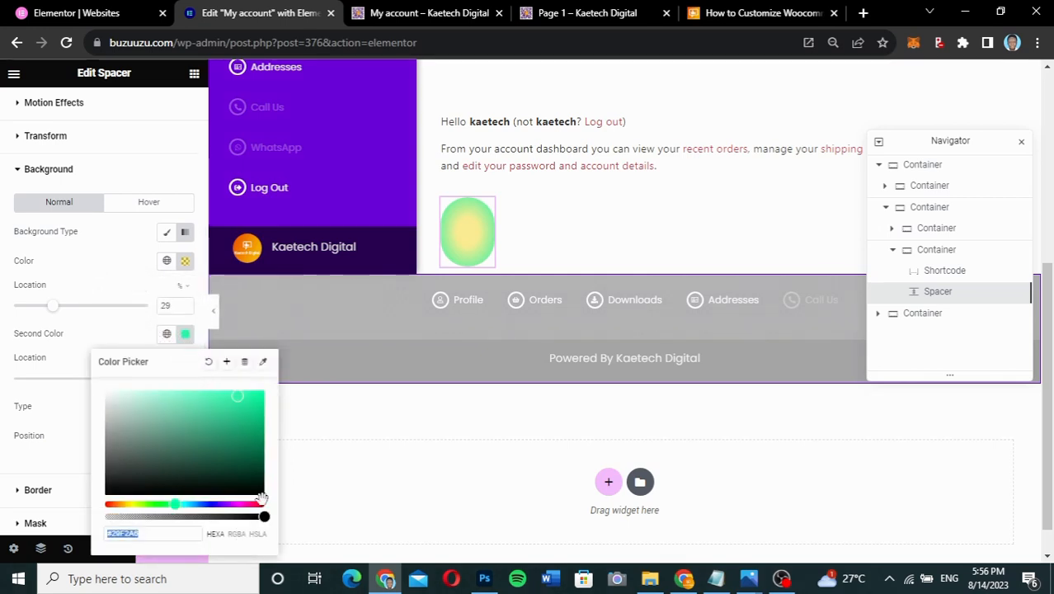
left_click_drag(264, 516, 147, 517)
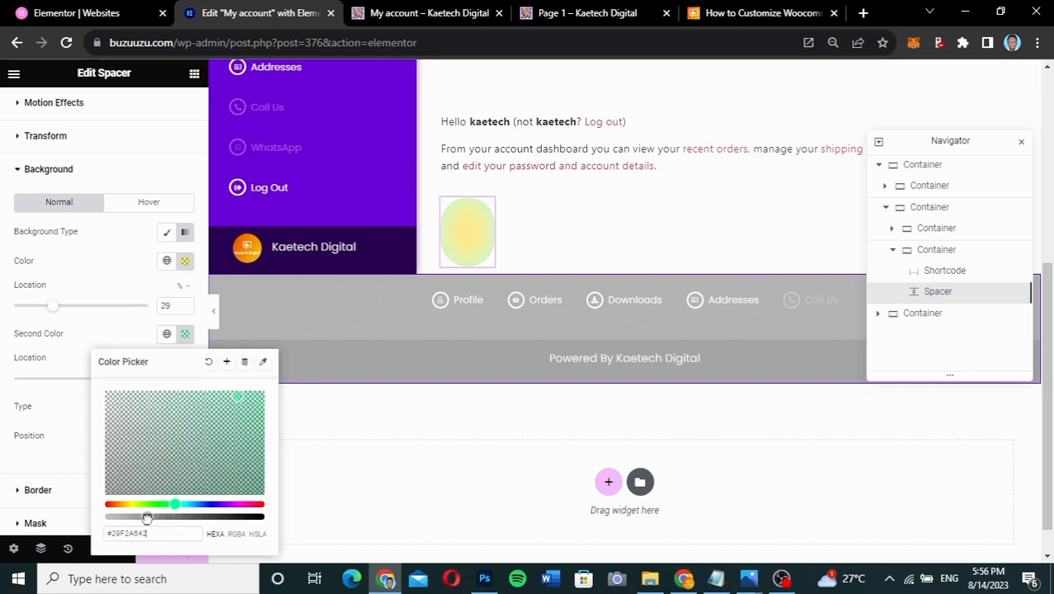
- Close the colour picker, preview the pastel radial circle, and return to the editor
left_click(121, 285)
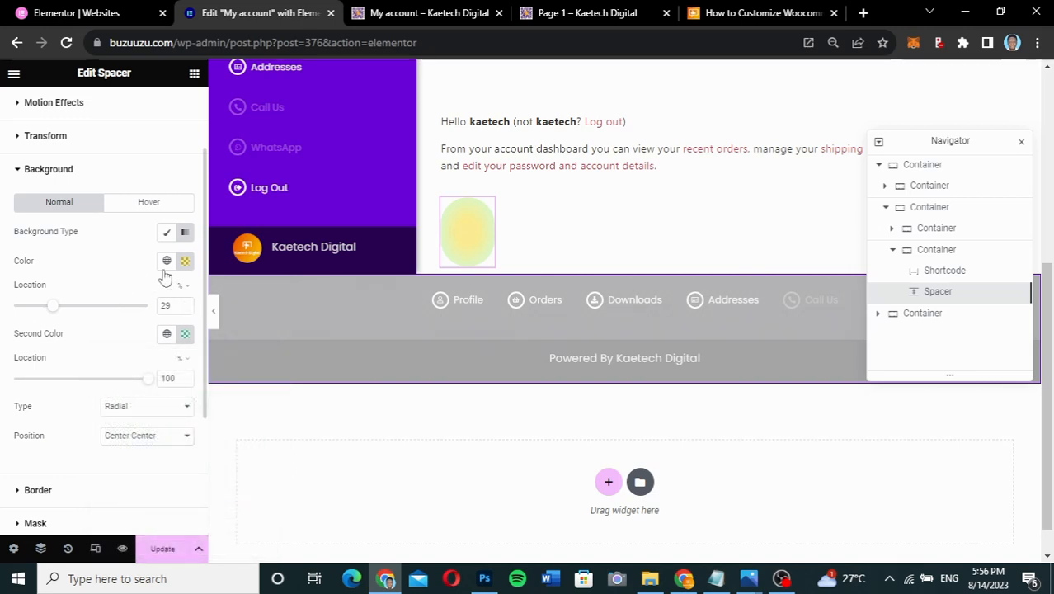
left_click(214, 318)
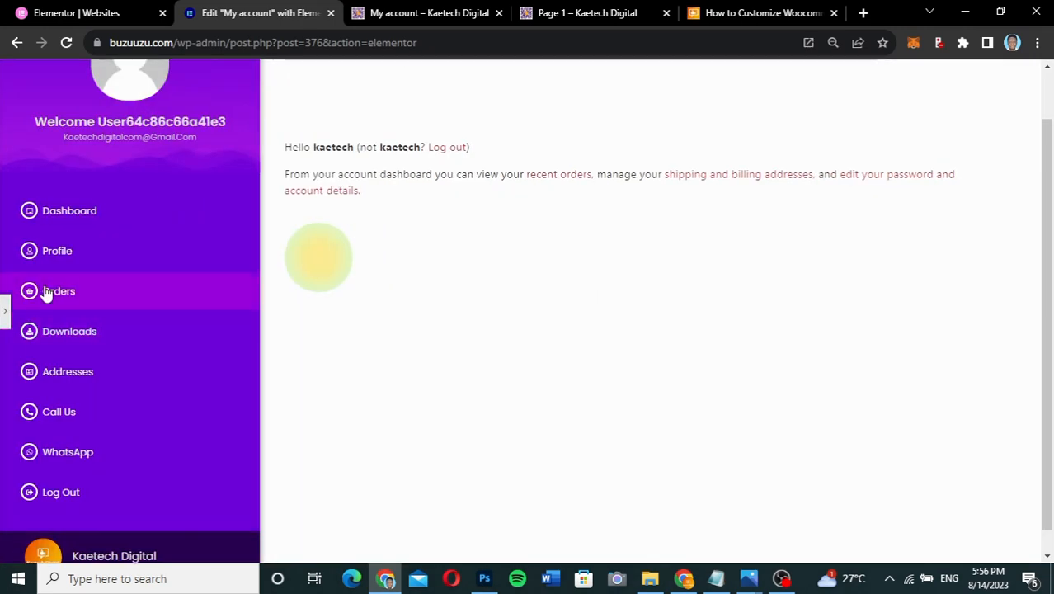
left_click(4, 309)
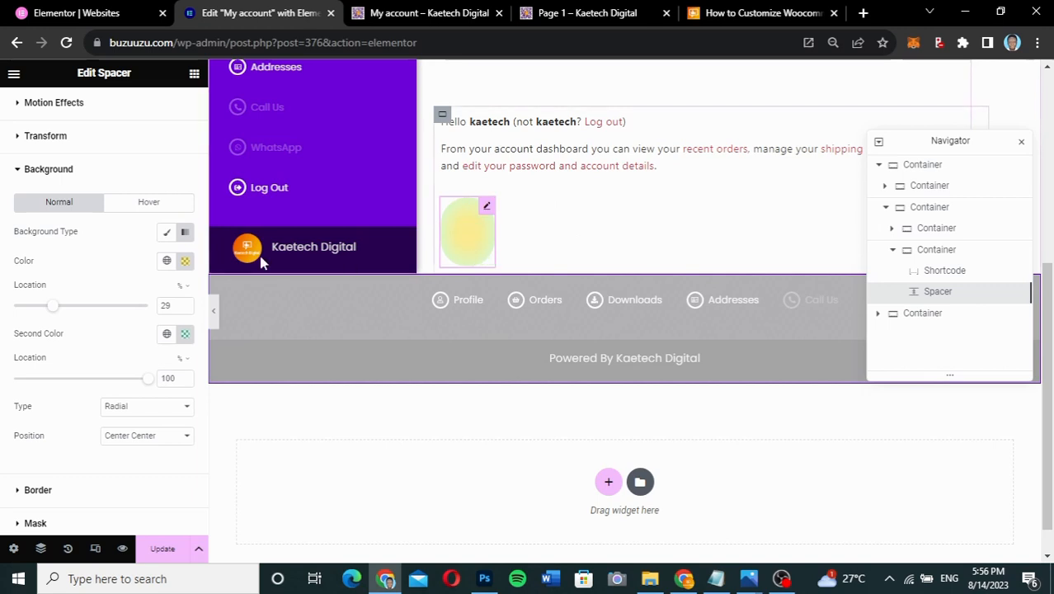
scroll(132, 275, "down", 1)
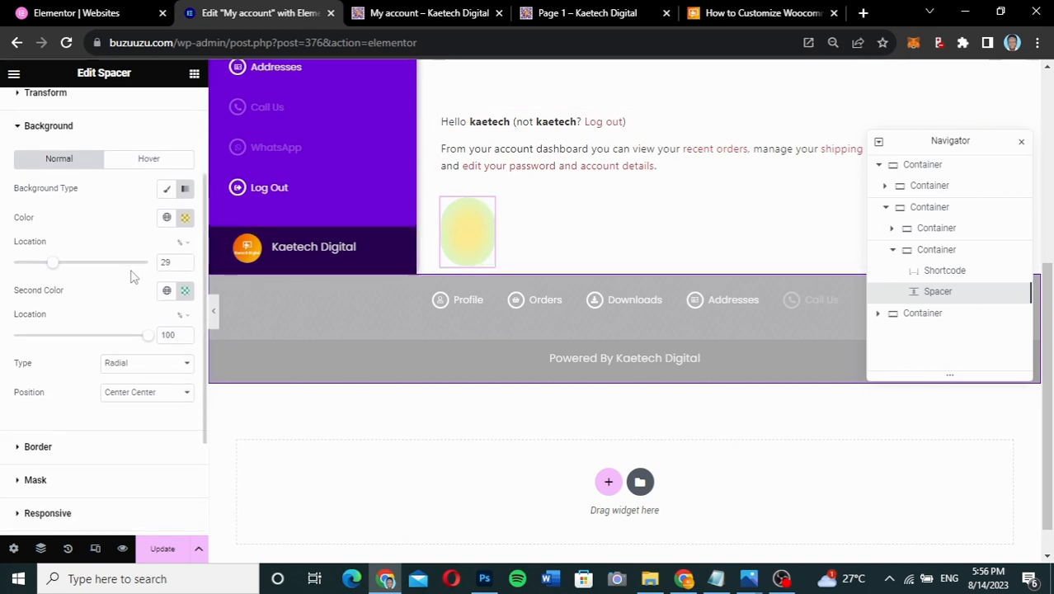
scroll(128, 264, "up", 3)
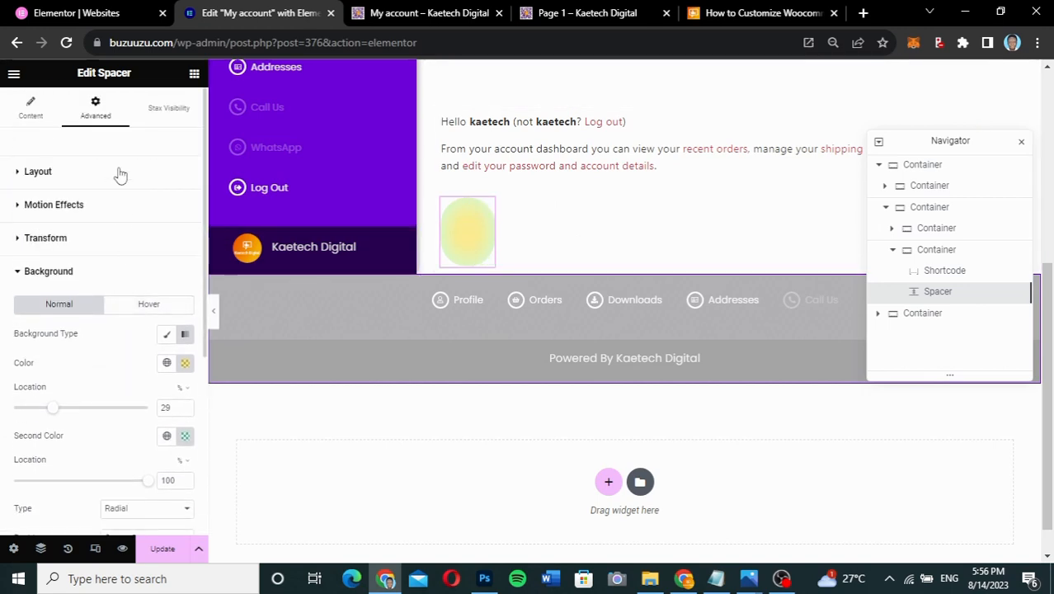
- Enter -5 as the gradient spacer's Z-Index in the Layout settings
left_click(121, 173)
scroll(93, 383, "down", 2)
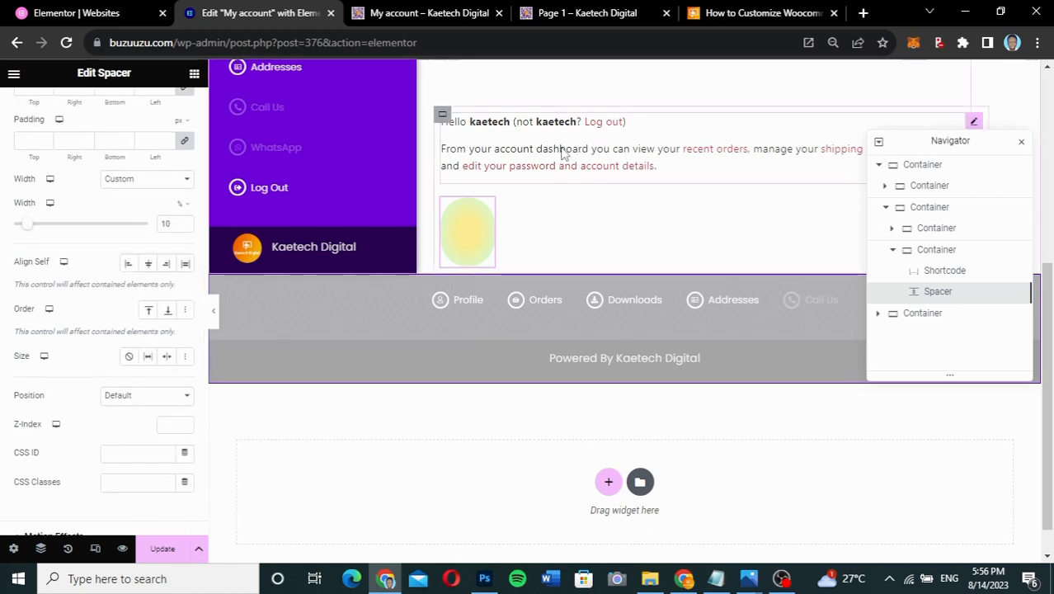
left_click(169, 424)
type("-5")
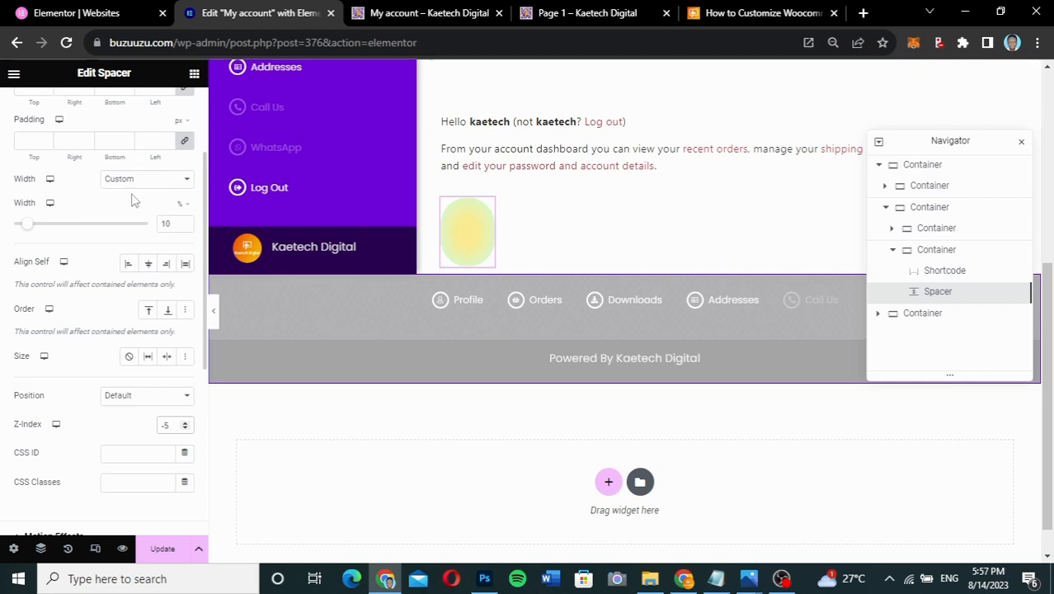
scroll(107, 366, "down", 2)
scroll(107, 366, "up", 3)
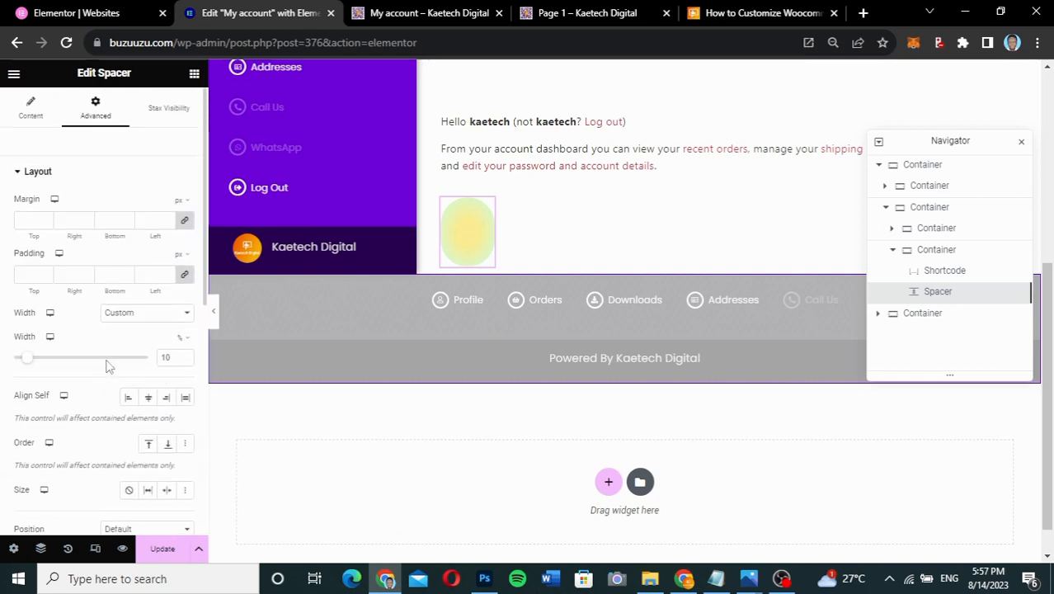
scroll(106, 366, "down", 2)
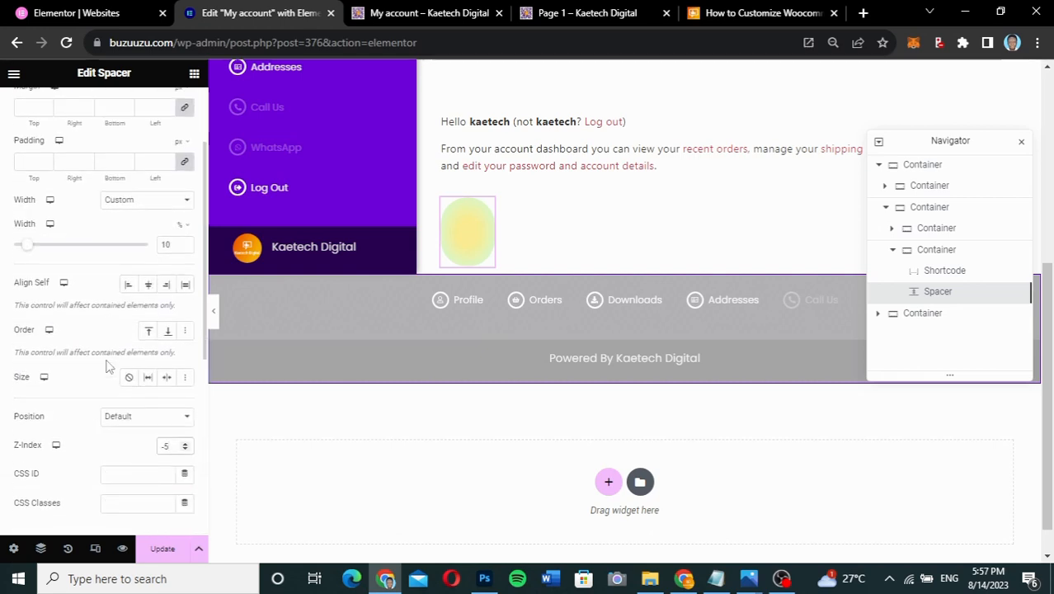
scroll(106, 366, "down", 1)
left_click(141, 391)
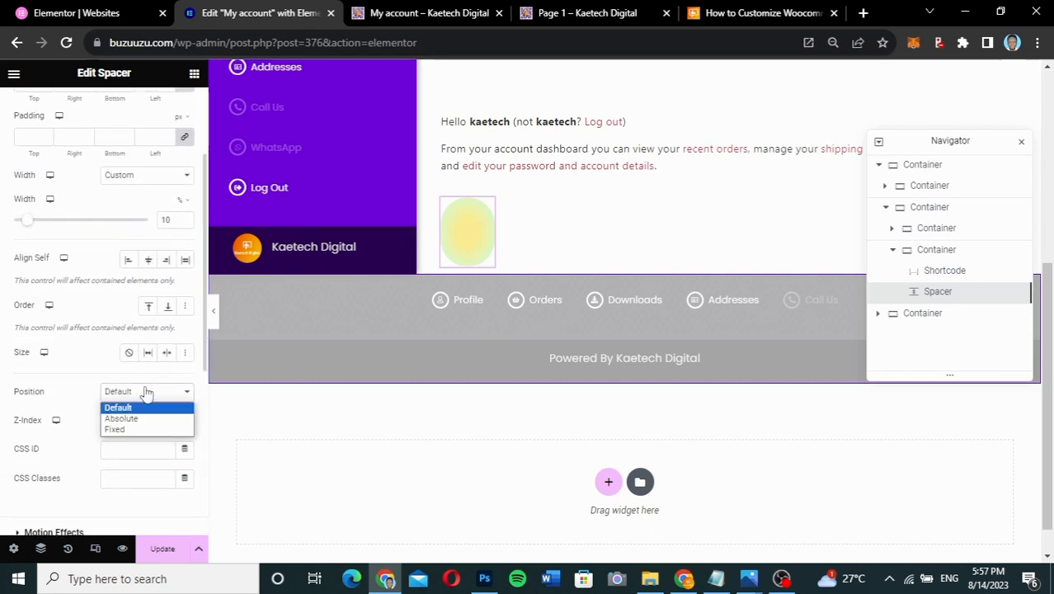
- Position the circle absolutely from top-left, with 186 px horizontal and 41 px vertical offsets
left_click(133, 419)
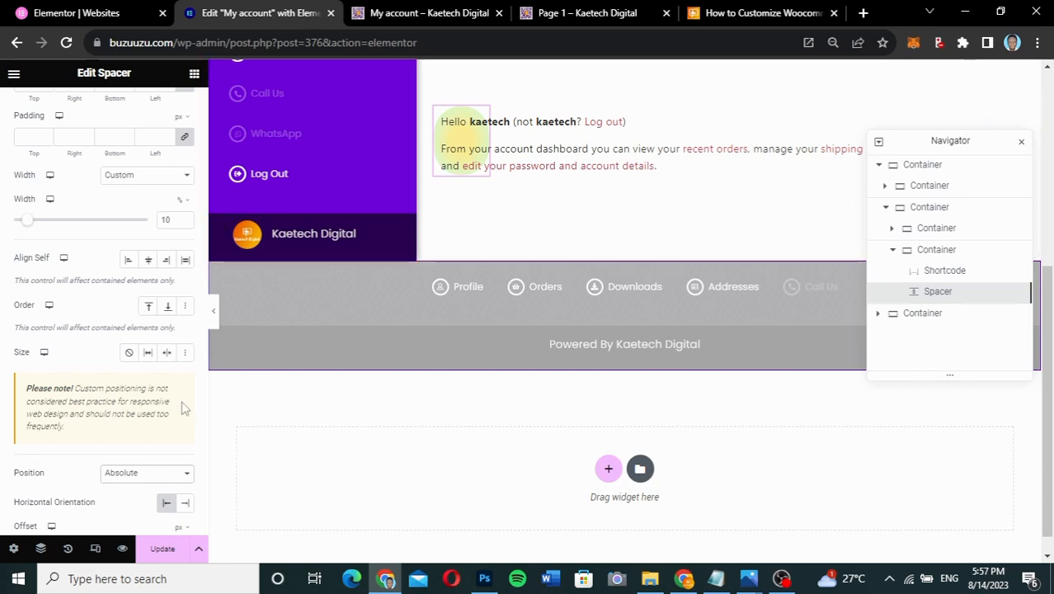
scroll(116, 419, "down", 1)
scroll(115, 419, "down", 1)
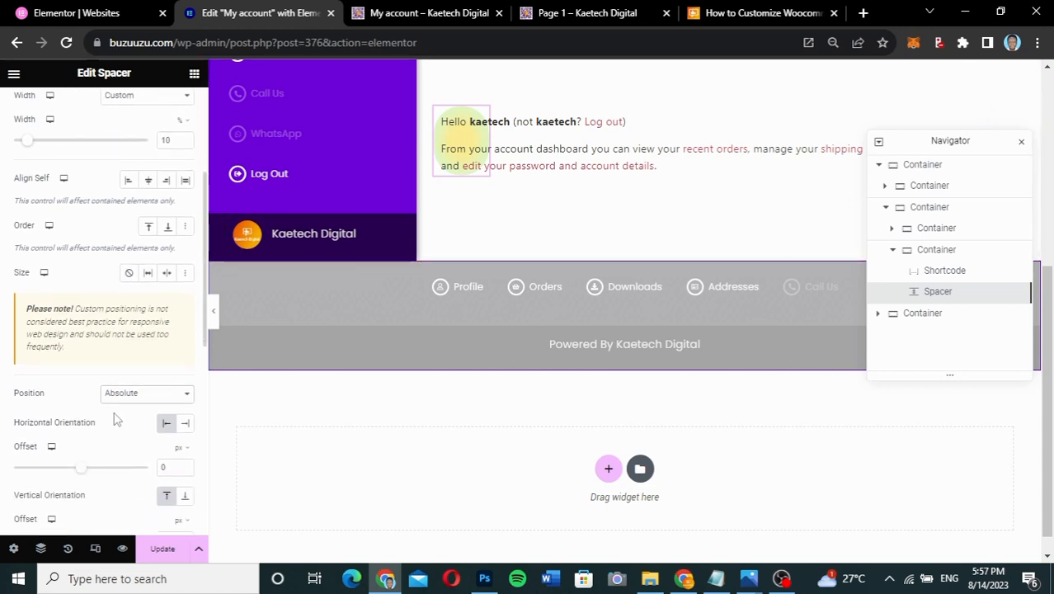
scroll(116, 419, "down", 1)
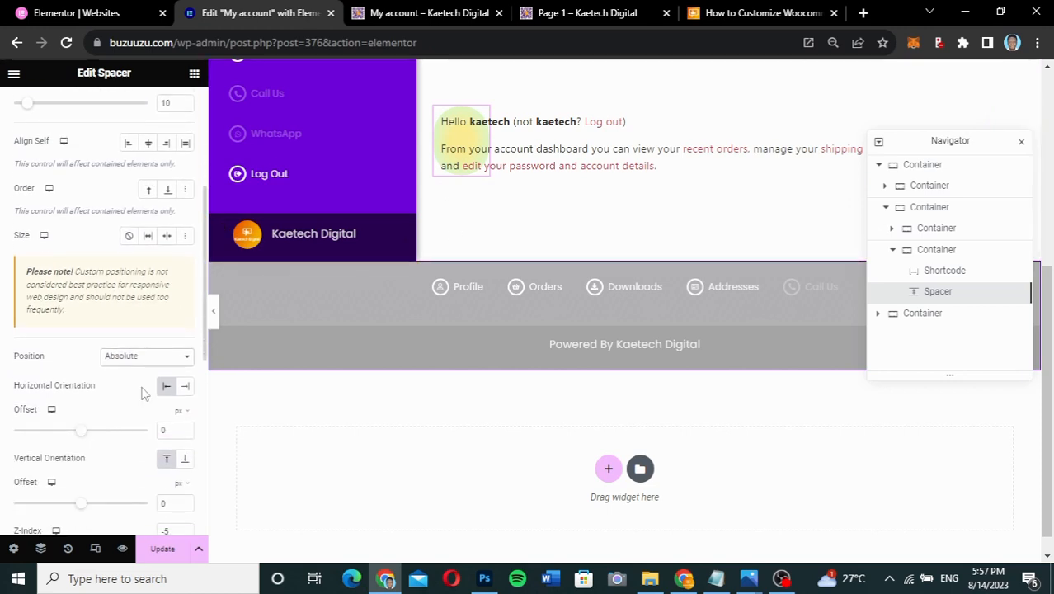
left_click(186, 387)
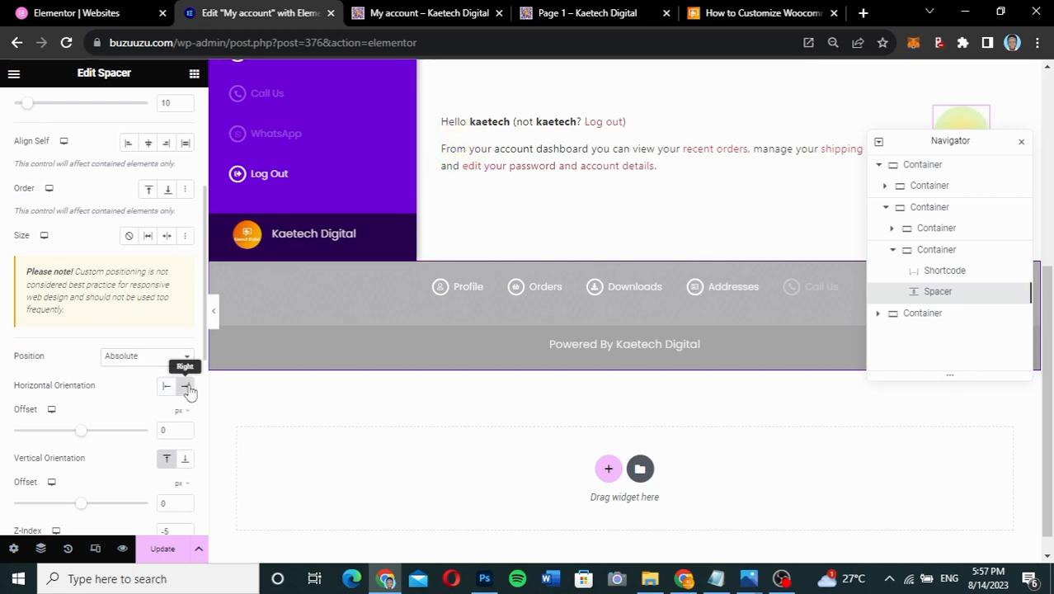
left_click(168, 386)
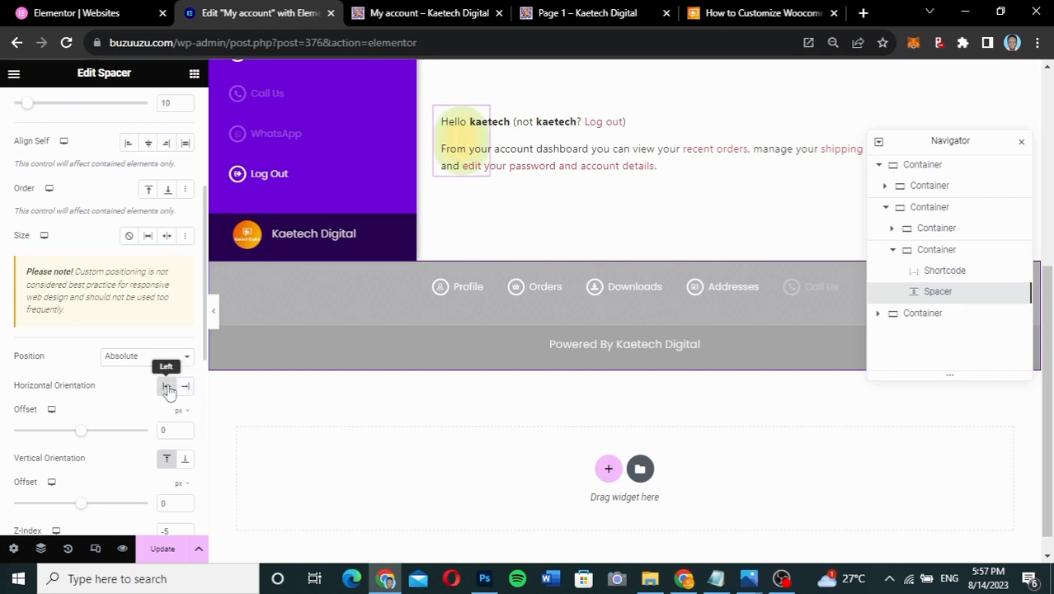
left_click(186, 468)
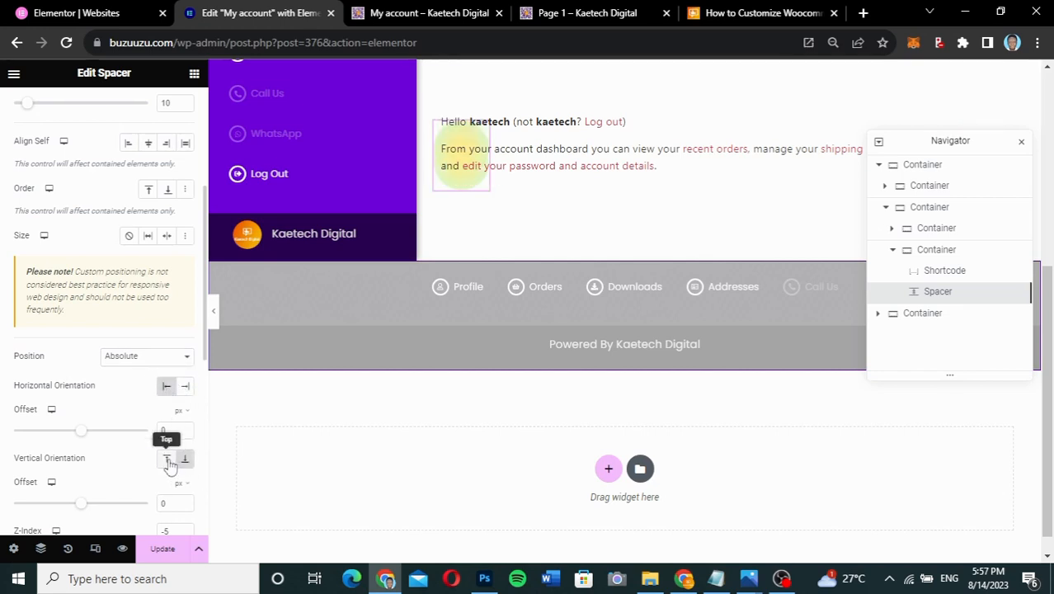
left_click(167, 460)
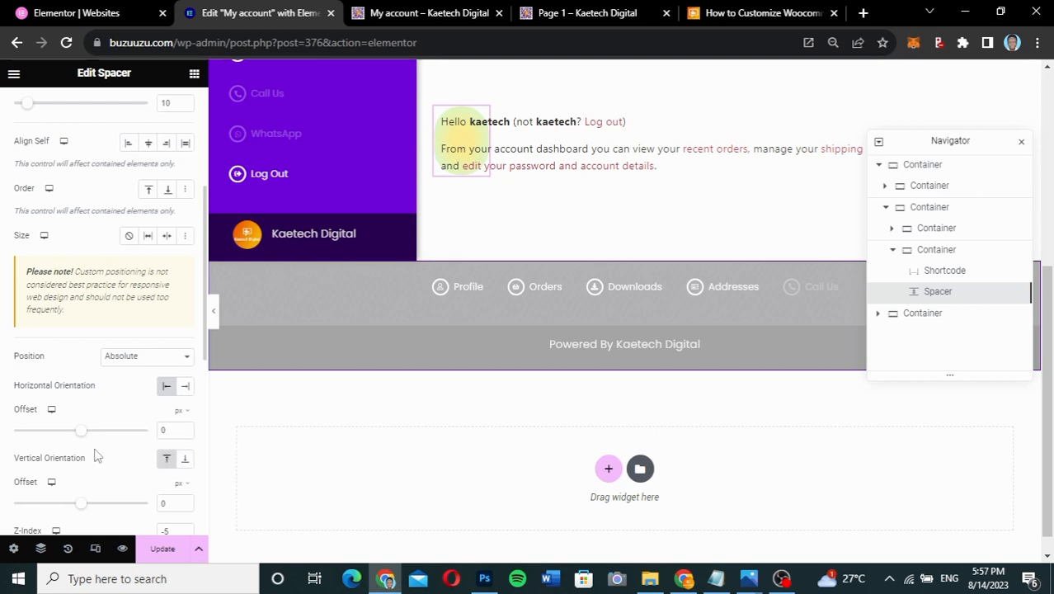
scroll(95, 456, "down", 1)
left_click_drag(78, 439, 83, 441)
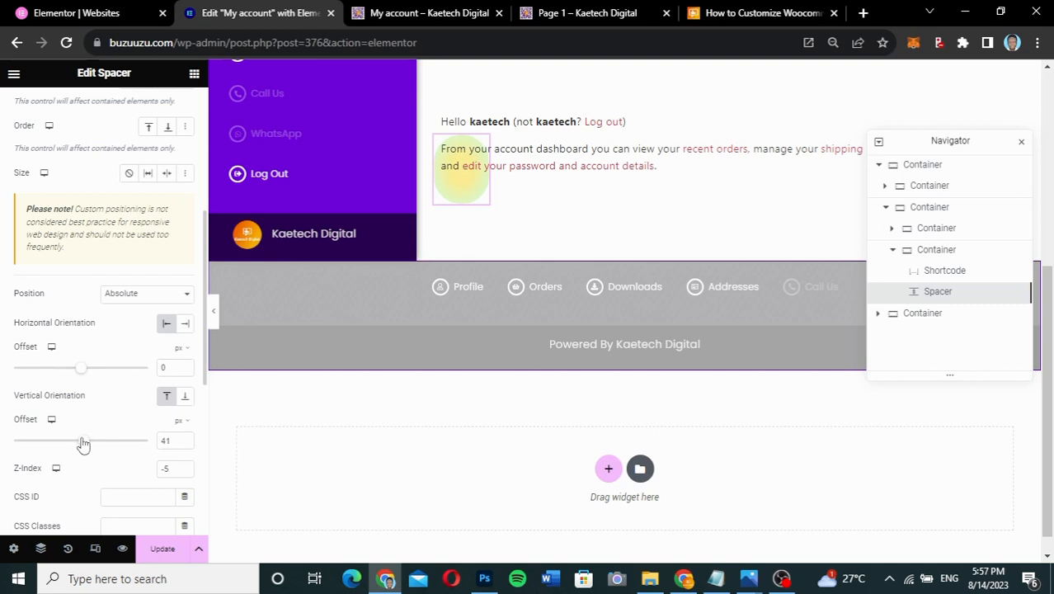
left_click_drag(80, 370, 94, 372)
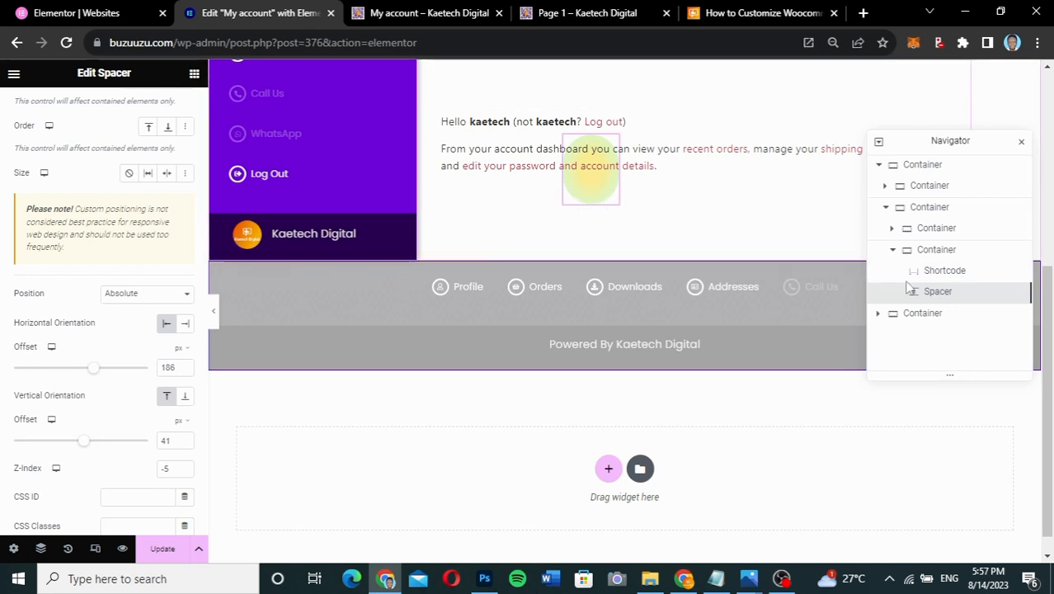
- Duplicate the circle Spacer and offset the copy 403 px horizontally and 10 px vertically behind 'recent orders'
right_click(934, 291)
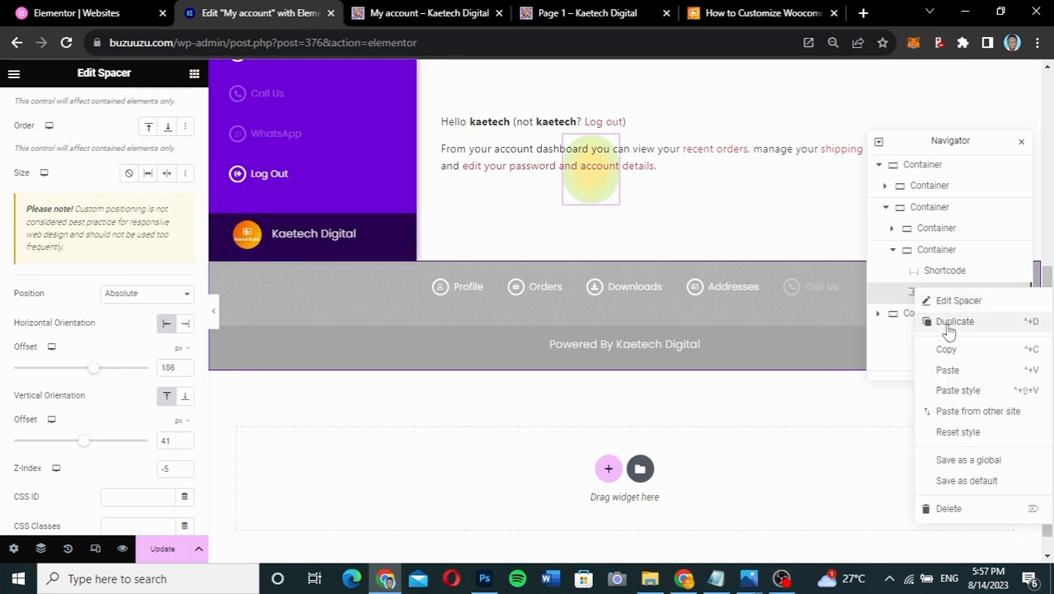
left_click(949, 323)
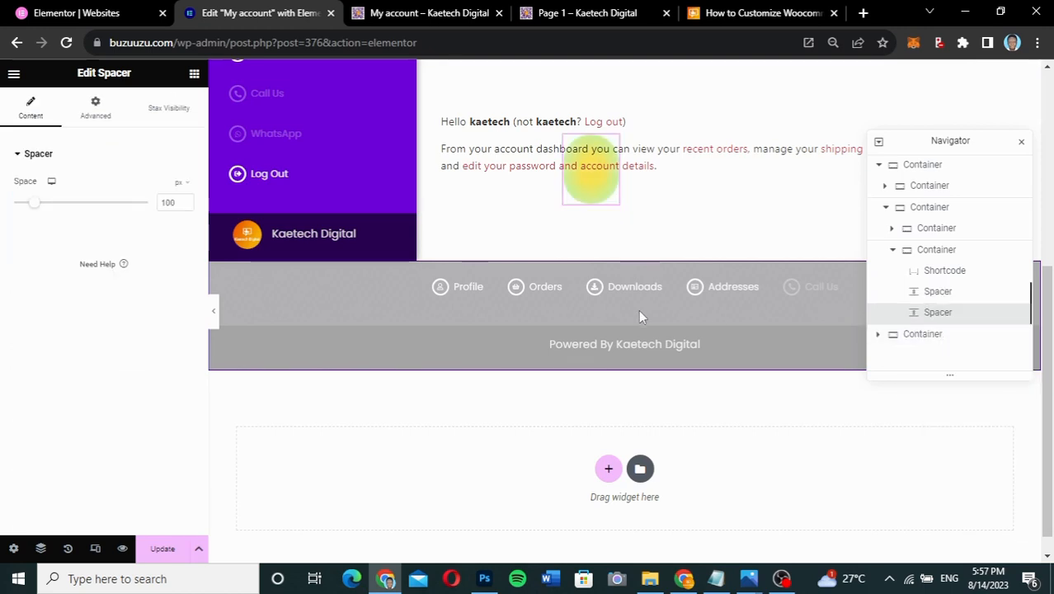
left_click(110, 120)
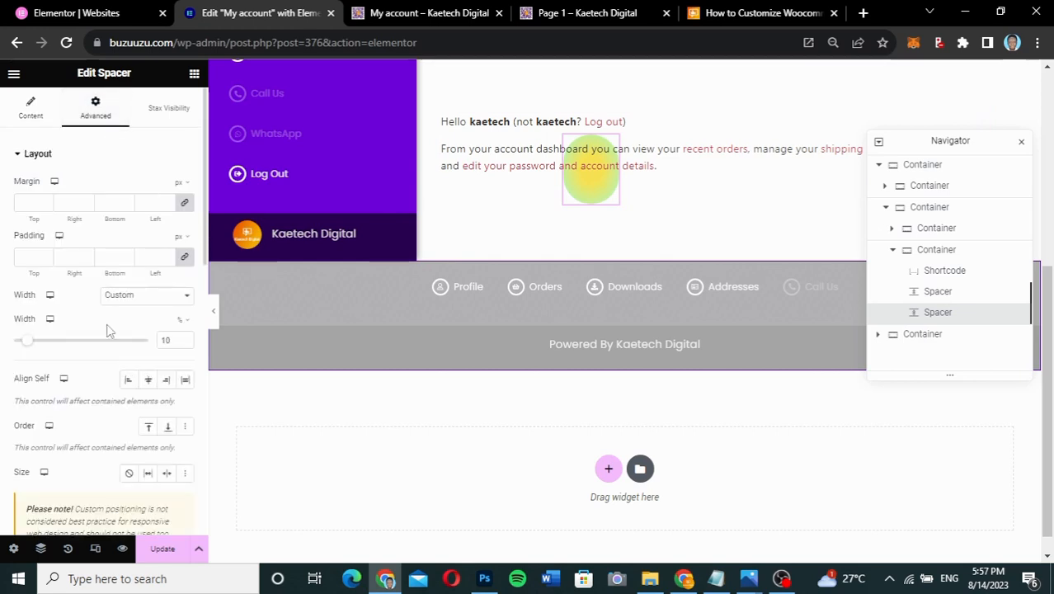
scroll(105, 329, "down", 5)
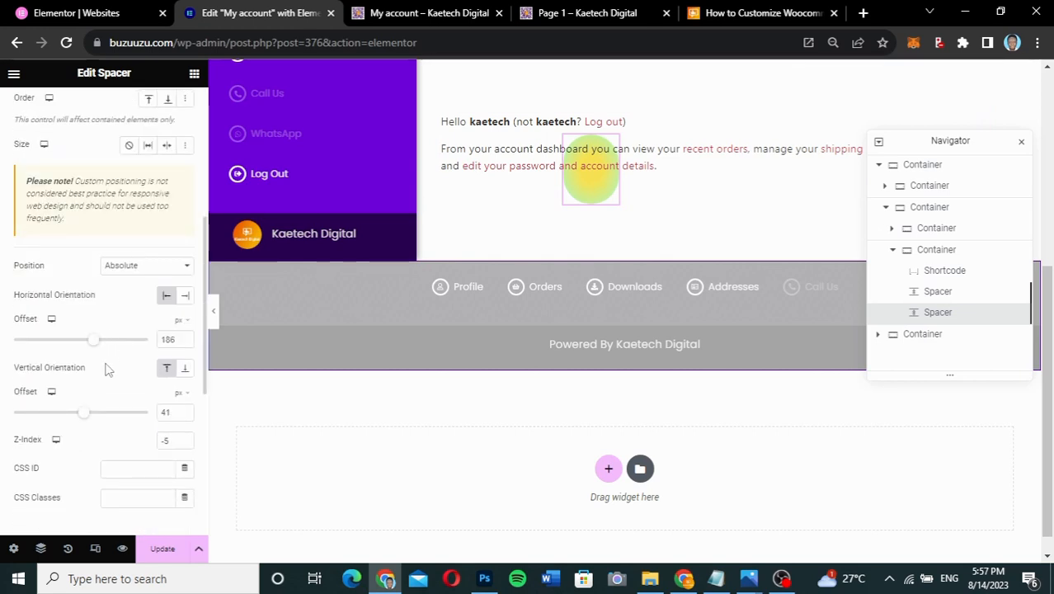
left_click_drag(84, 413, 83, 419)
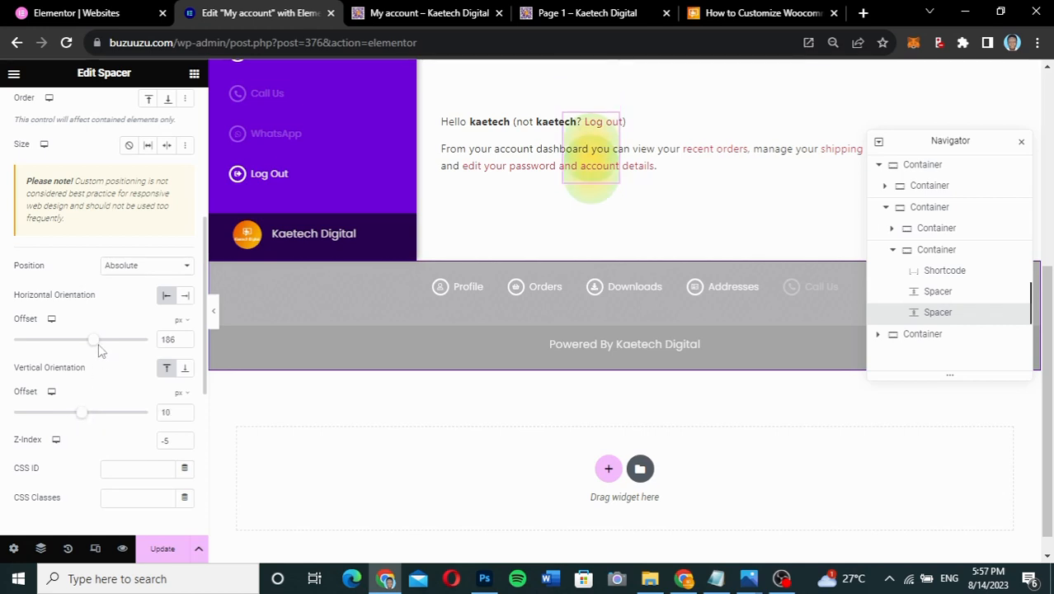
left_click_drag(99, 346, 112, 347)
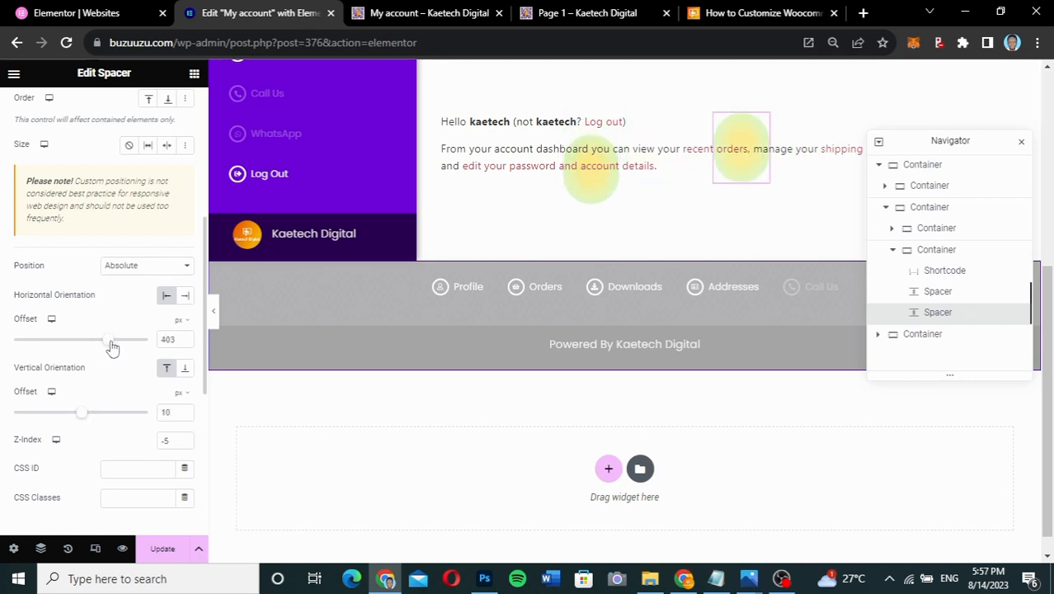
scroll(73, 305, "up", 5)
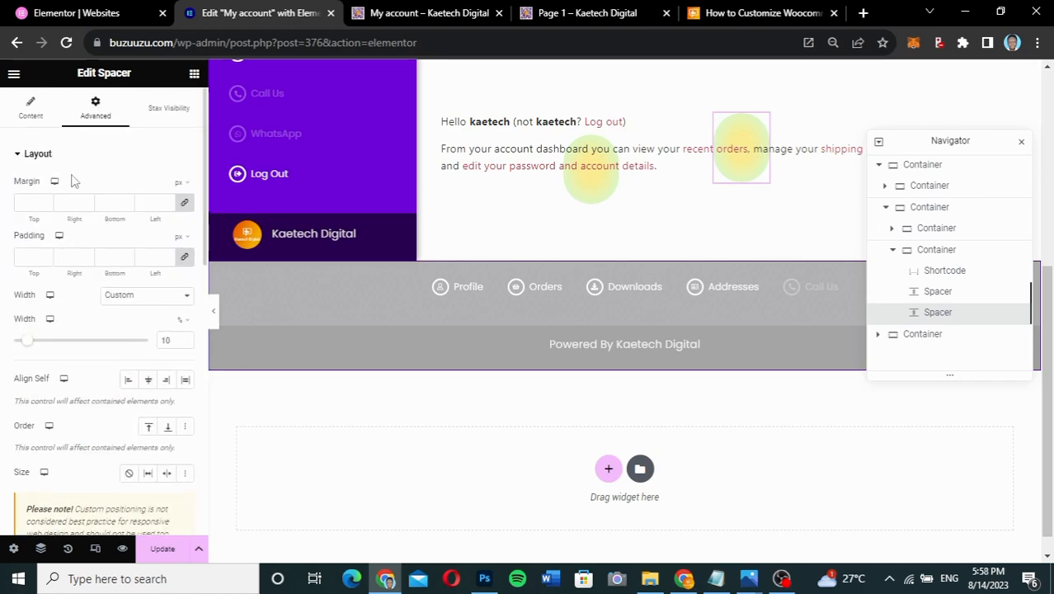
scroll(89, 276, "down", 5)
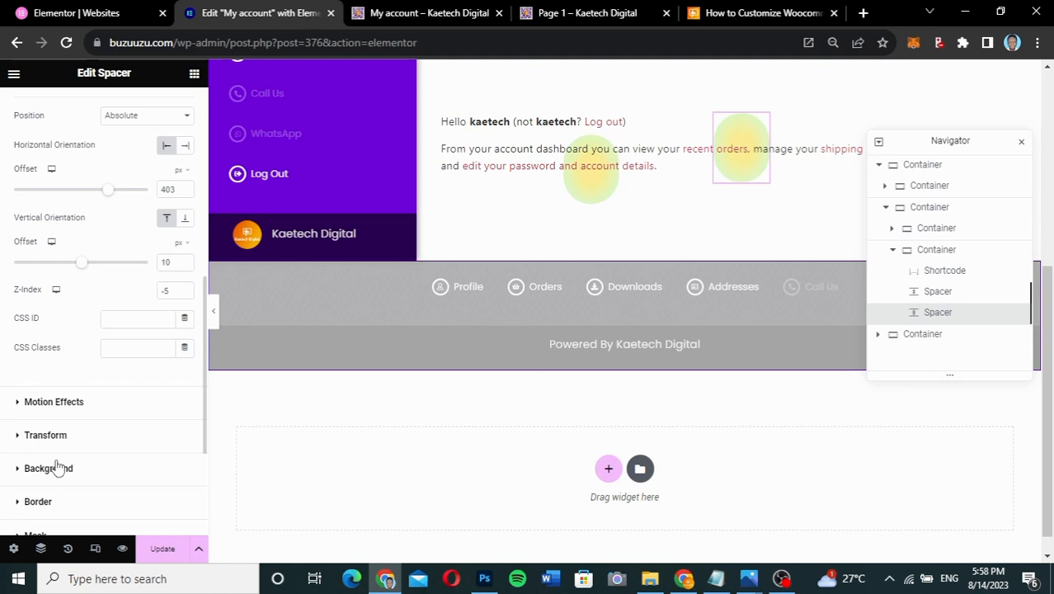
left_click(56, 466)
scroll(99, 371, "down", 2)
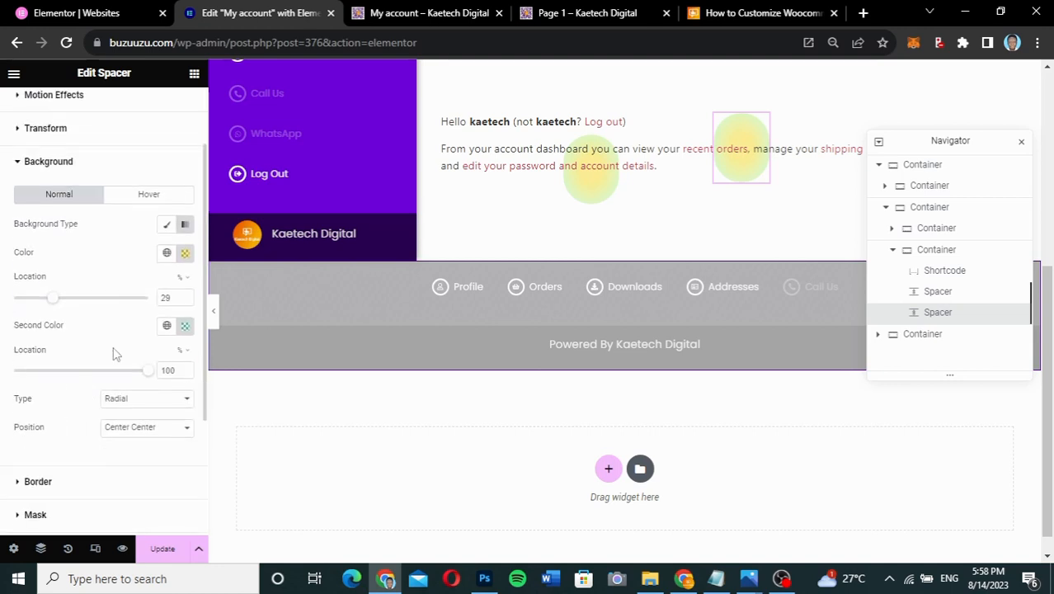
- Make the copy's first gradient colour purple (#9F00F26E) and save the page with Update
left_click(186, 254)
left_click_drag(134, 424, 219, 424)
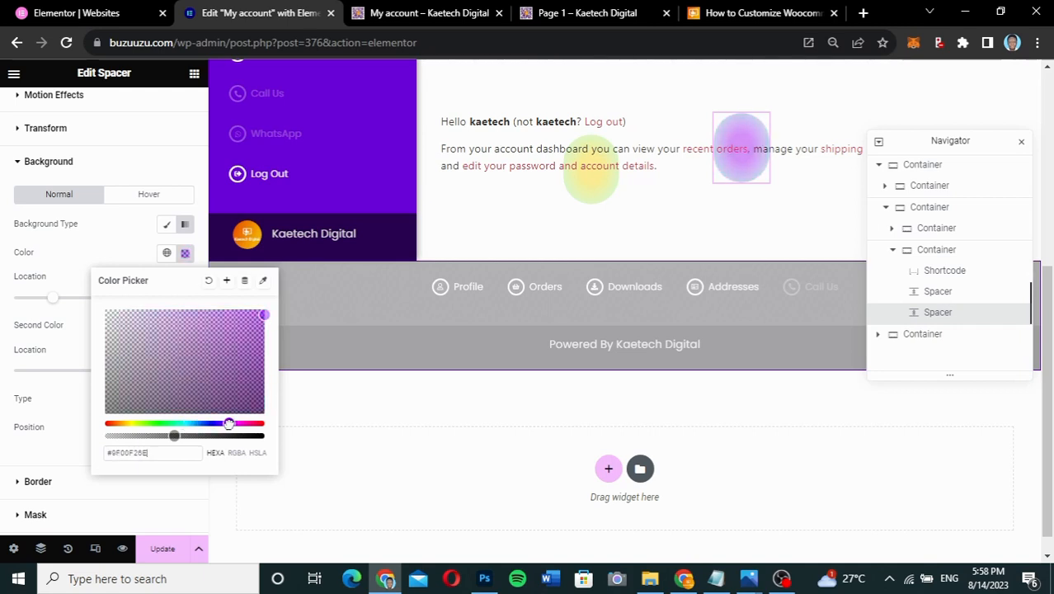
left_click(95, 254)
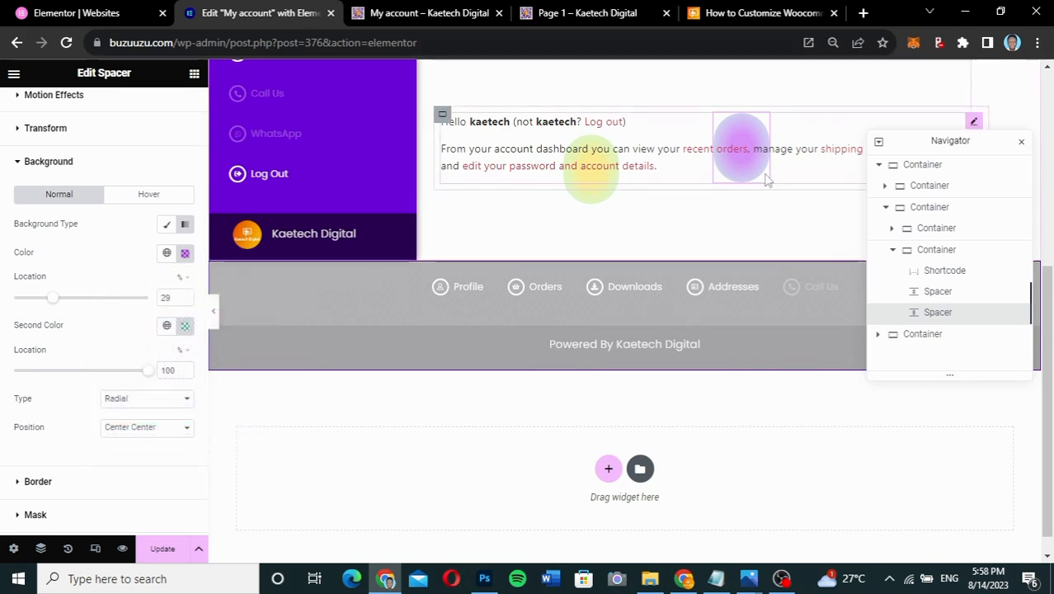
left_click(169, 548)
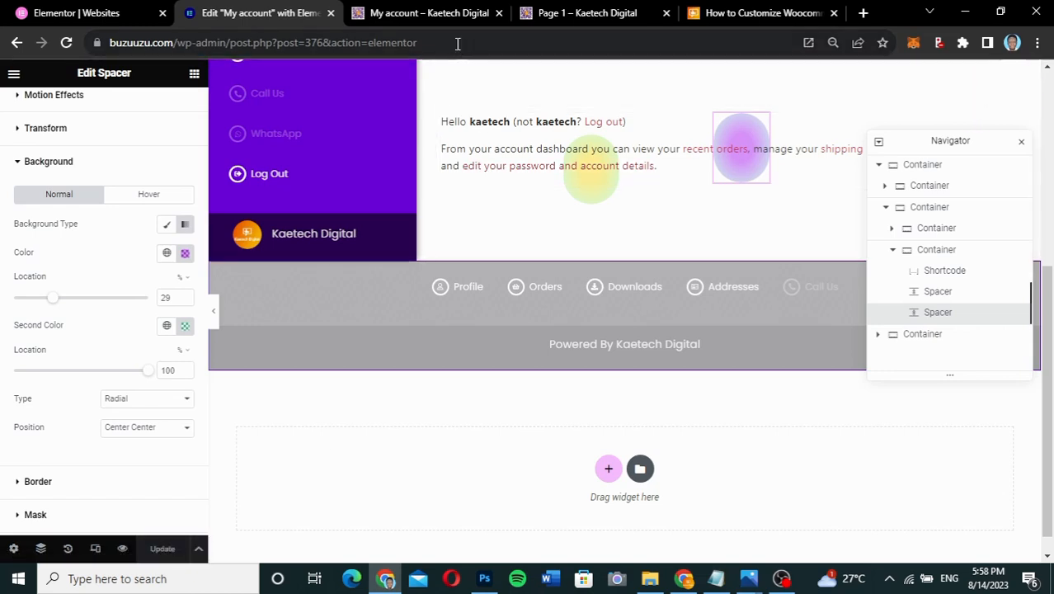
left_click(421, 13)
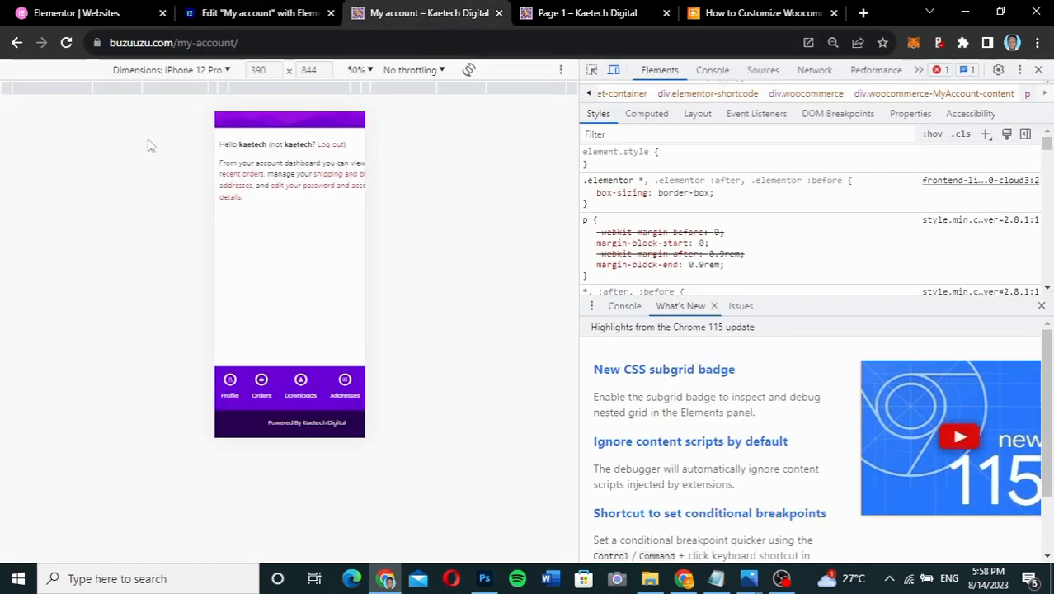
- Reload the live My account page without DevTools and adjust zoom to check the yellow and purple circles
left_click(65, 46)
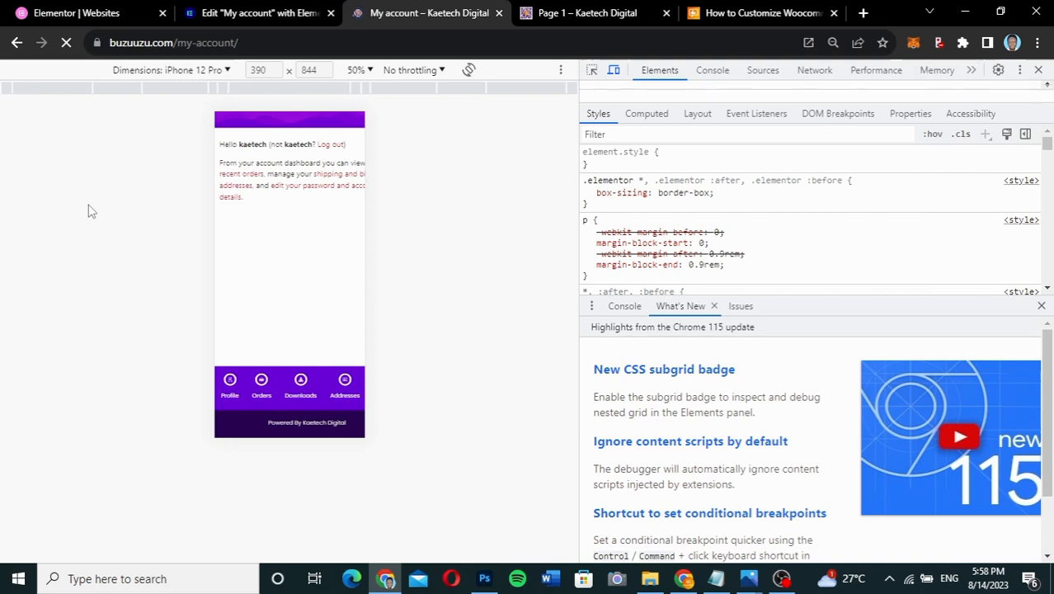
left_click(1039, 72)
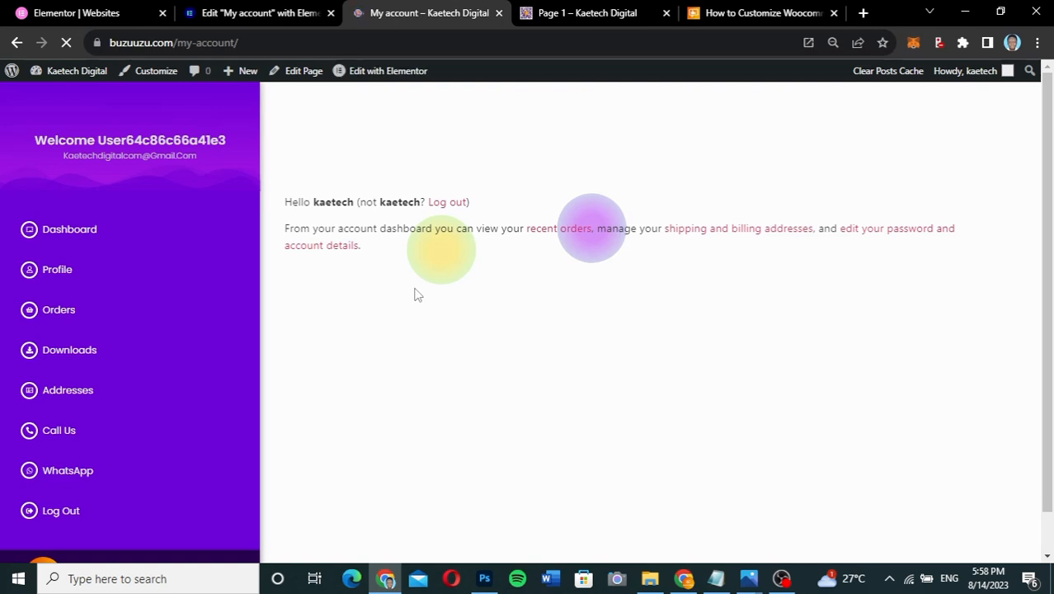
scroll(642, 212, "up", 5)
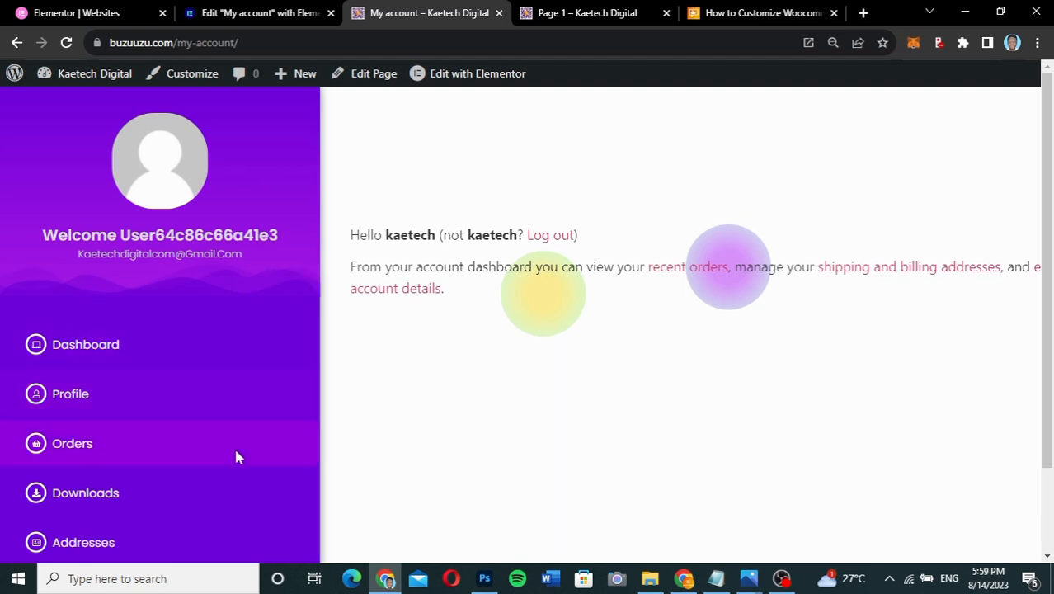
scroll(236, 457, "down", 1)
scroll(236, 457, "down", 1)
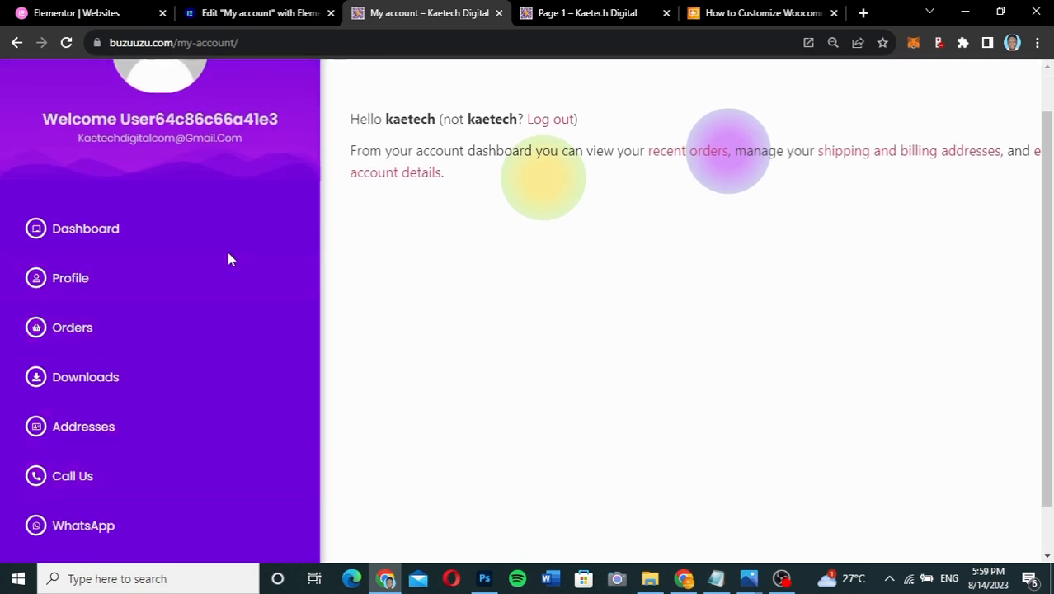
scroll(229, 258, "up", 2)
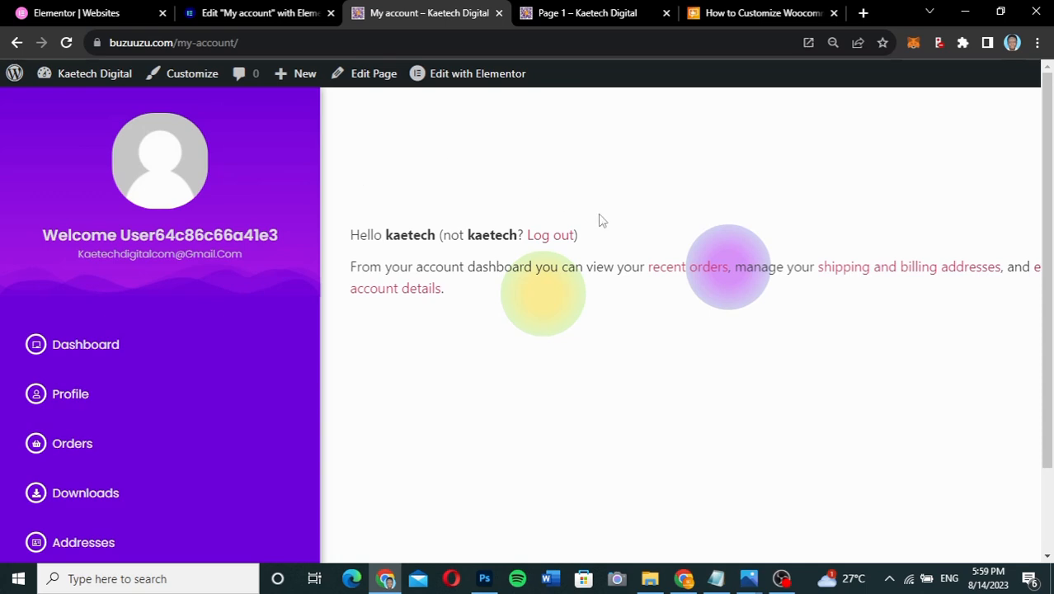
key("ctrl+minus")
key("ctrl+minus")
key("ctrl+minus")
key("ctrl+minus")
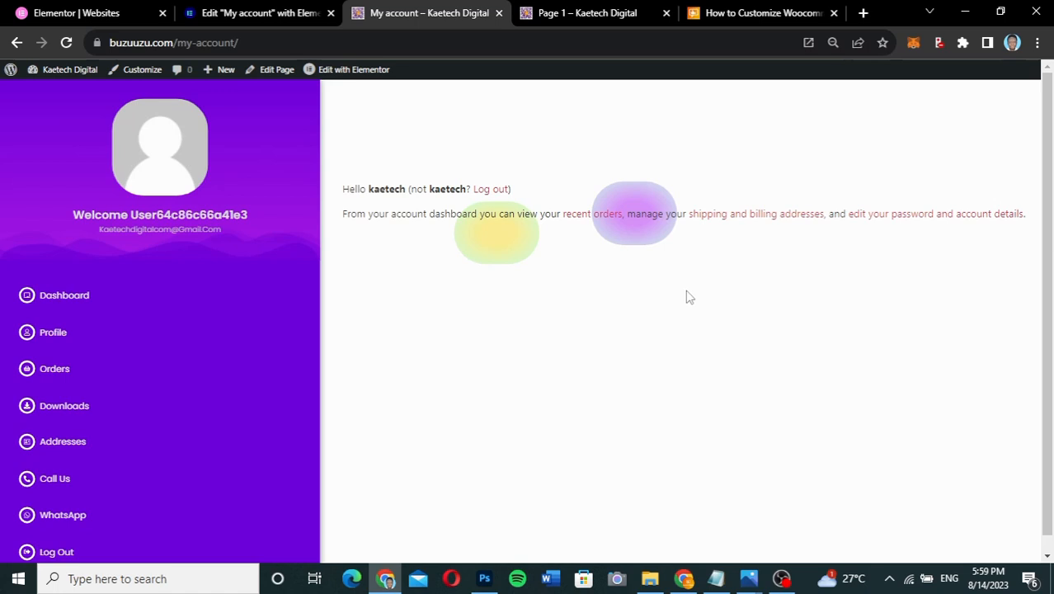
key("ctrl+plus")
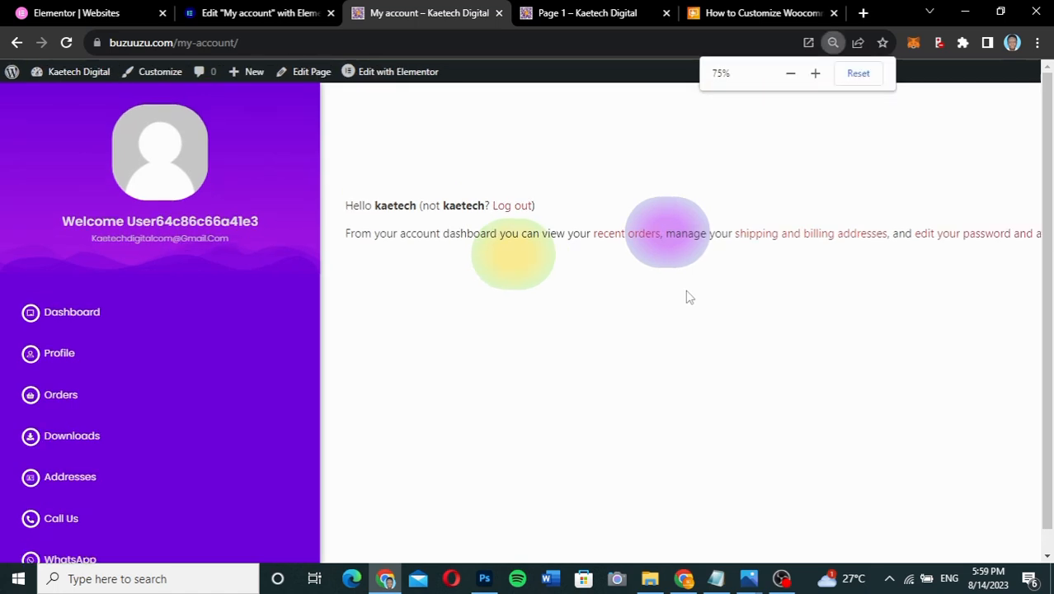